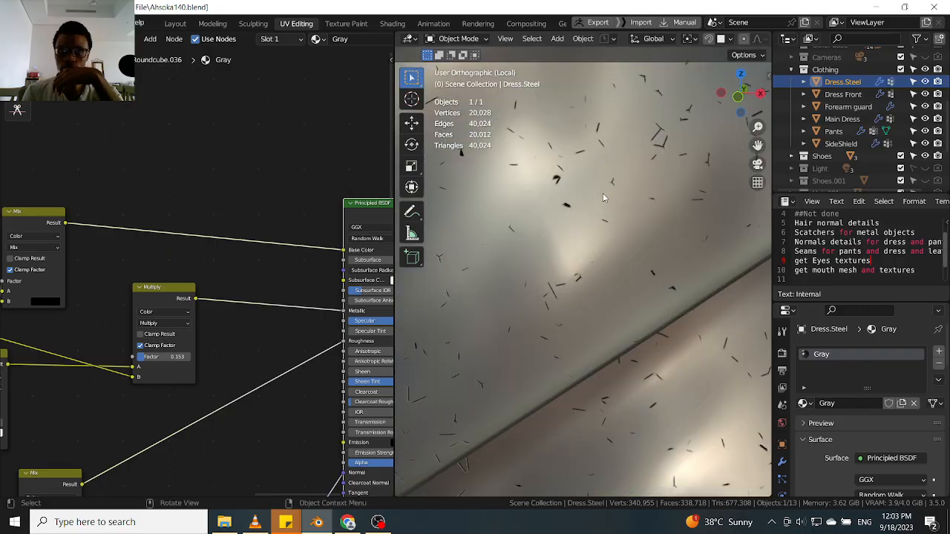
Examine the dress steel material's node tree and the scratch pattern on the dress in the viewport.
middle_drag(114, 271, 213, 270)
scroll(172, 348, down, 2)
middle_drag(175, 346, 211, 256)
drag(203, 148, 183, 105)
scroll(201, 224, down, 2)
middle_drag(186, 227, 150, 191)
middle_drag(97, 393, 206, 270)
middle_drag(218, 342, 185, 392)
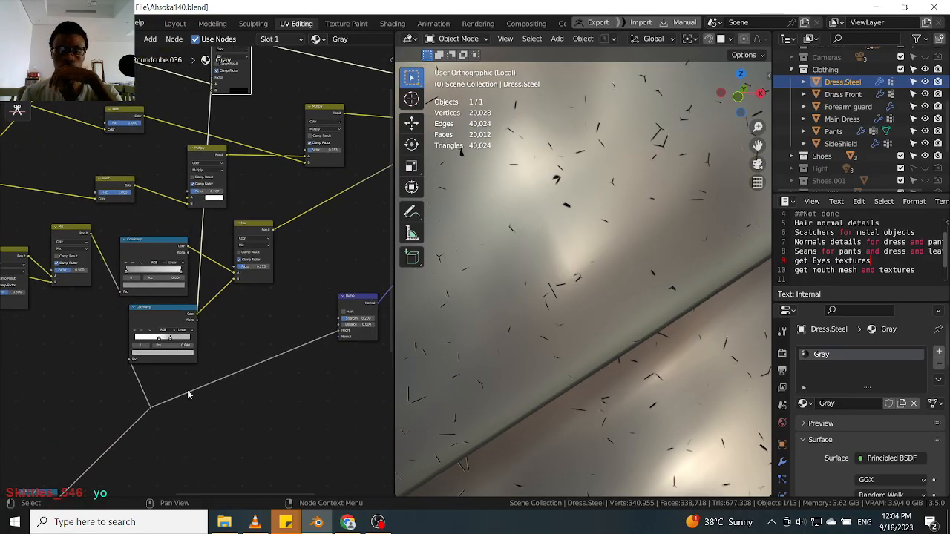
middle_drag(275, 298, 217, 377)
scroll(595, 261, down, 3)
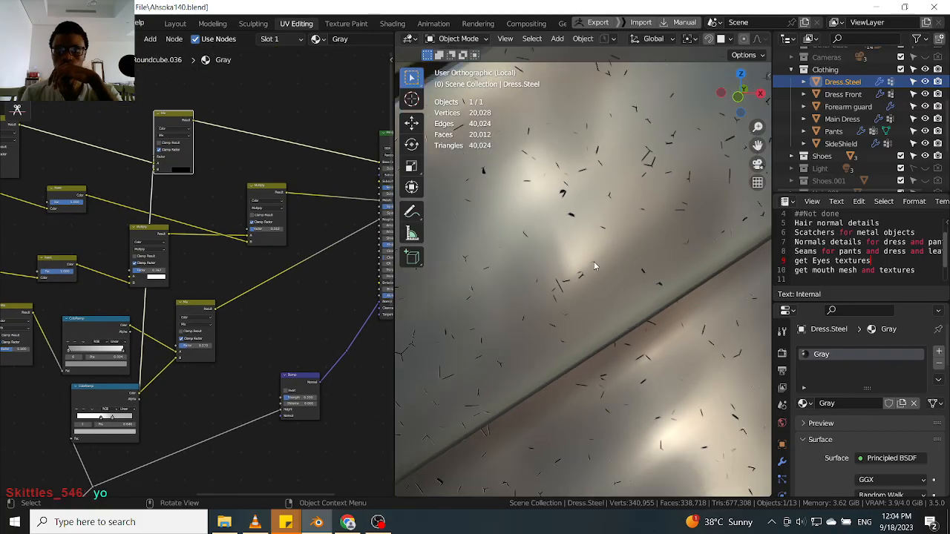
scroll(594, 257, down, 2)
scroll(205, 250, down, 2)
middle_drag(196, 247, 228, 265)
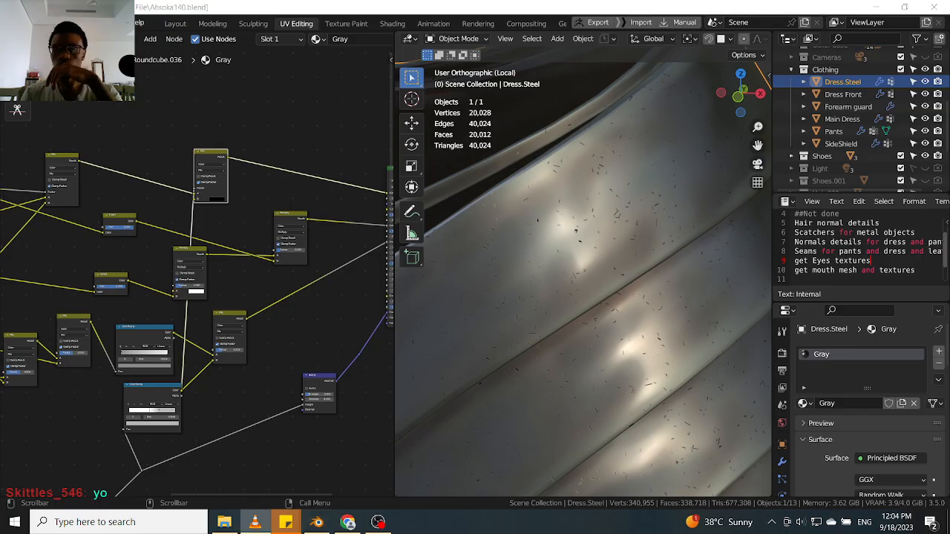
Disconnect the link feeding the upper Mix node's Factor input.
scroll(216, 183, up, 2)
scroll(218, 183, up, 2)
click(217, 181)
click(291, 201)
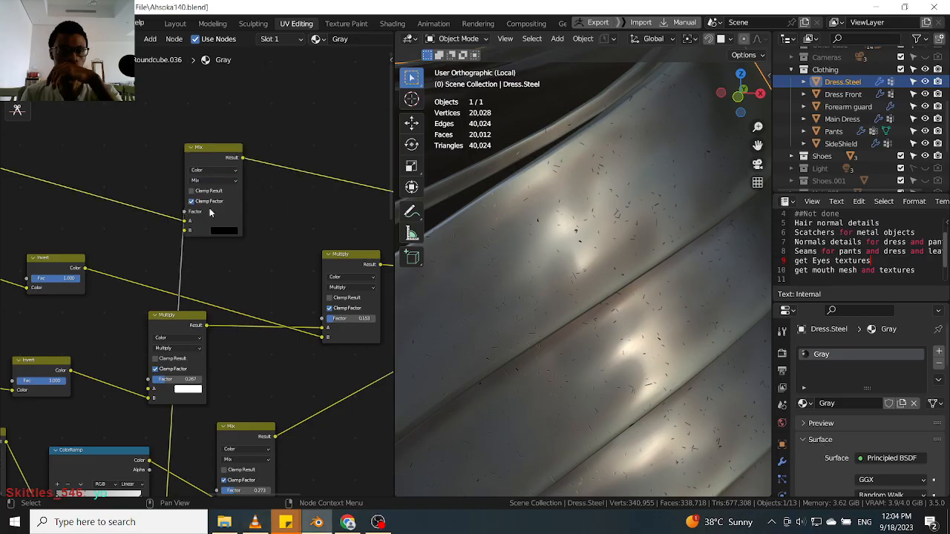
drag(186, 214, 186, 231)
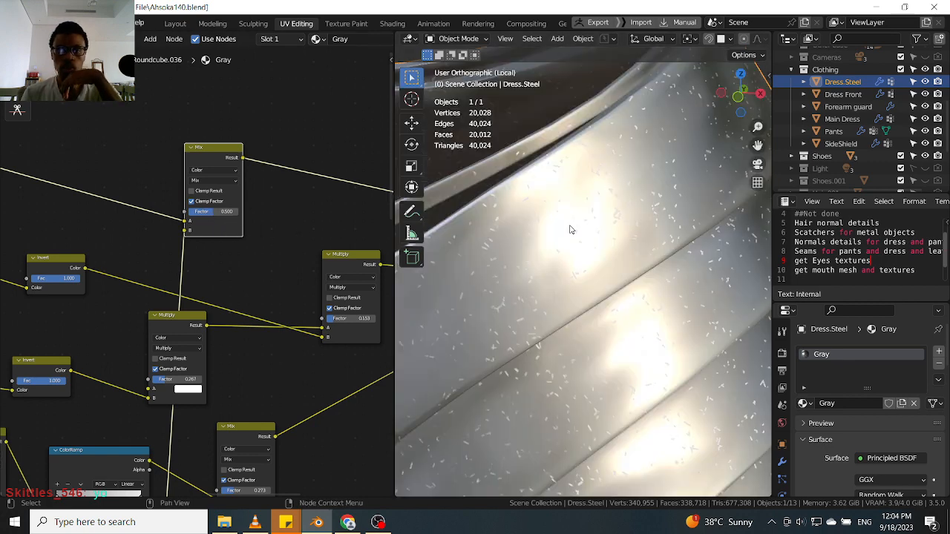
Preview the upper Mix node's result directly on the dress.
scroll(568, 257, down, 4)
middle_drag(601, 246, 565, 256)
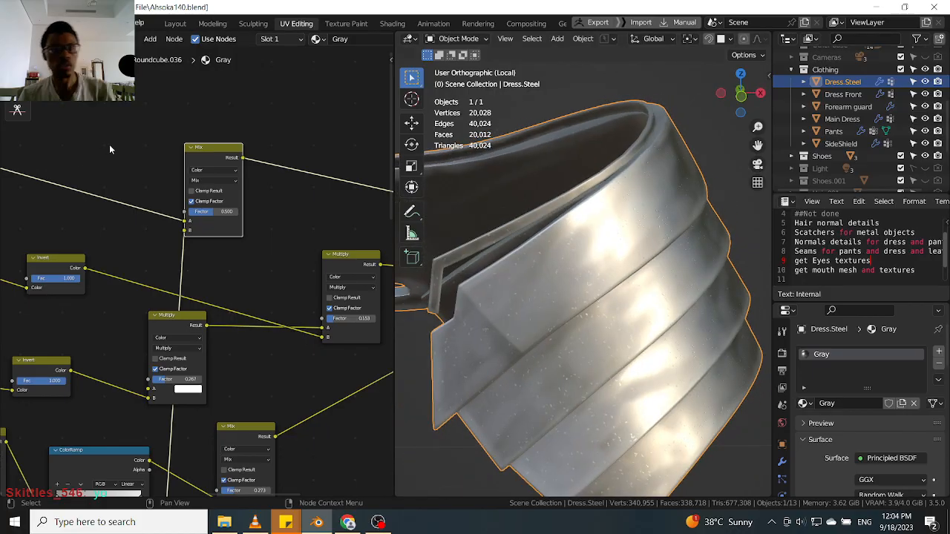
ctrl+shift+click(206, 150)
scroll(640, 223, up, 1)
middle_drag(638, 224, 618, 229)
scroll(618, 229, down, 4)
middle_drag(87, 178, 275, 196)
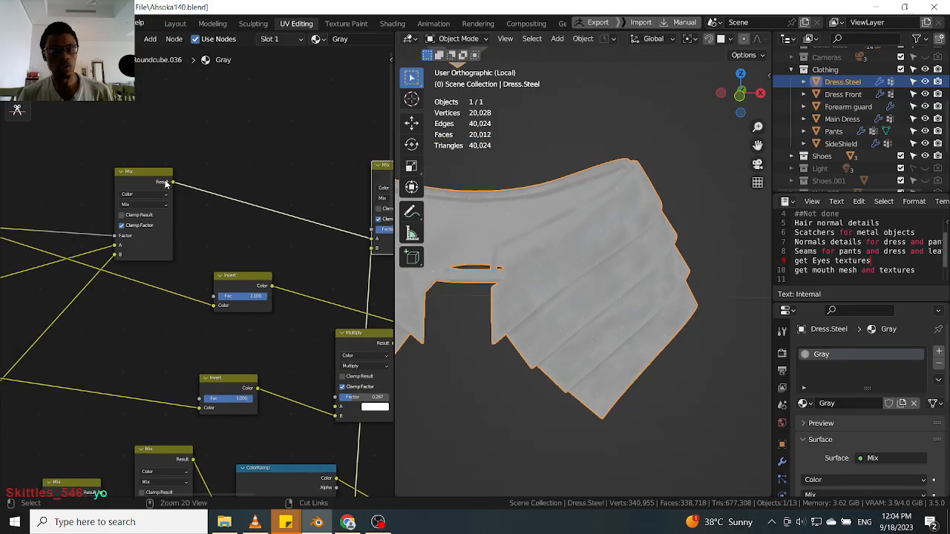
ctrl+shift+click(145, 178)
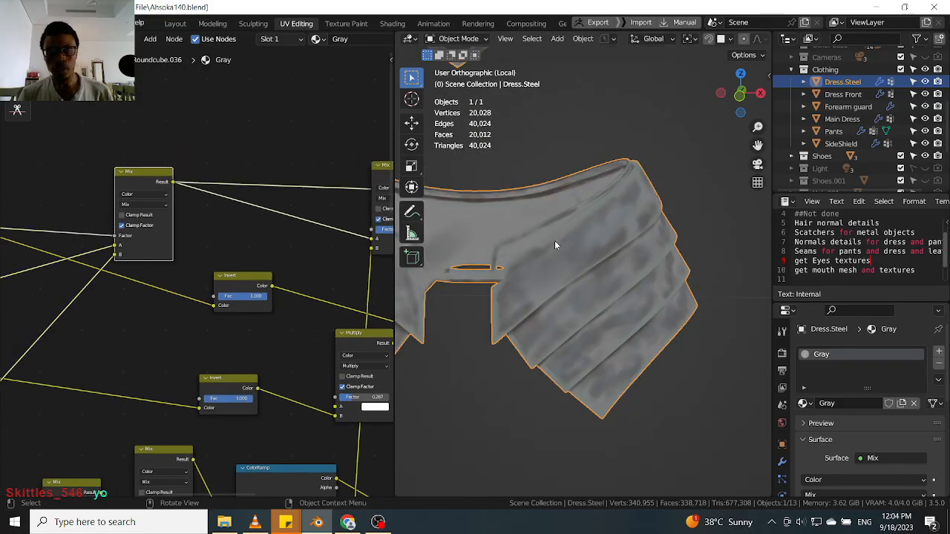
Set the Mix node's Factor to 0.040.
middle_drag(357, 181, 216, 186)
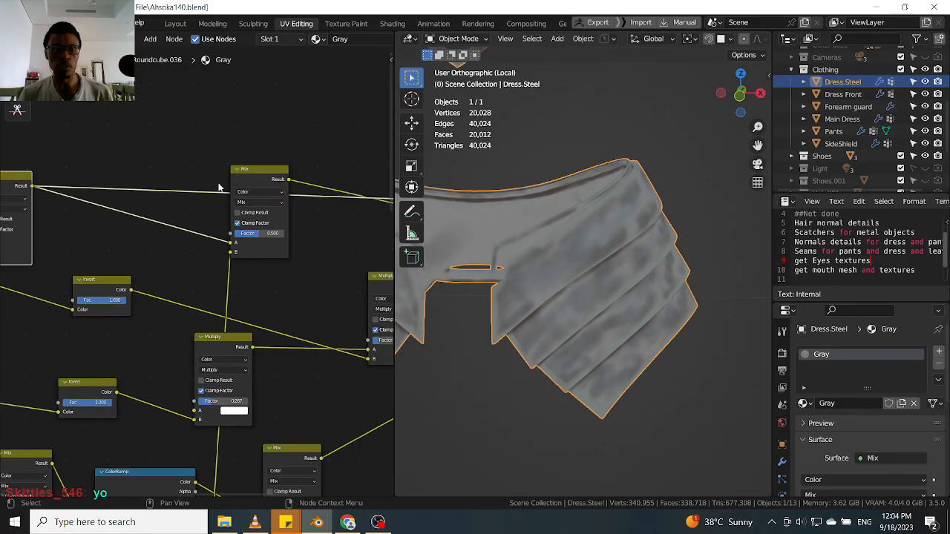
ctrl+shift+click(254, 172)
scroll(288, 240, up, 3)
scroll(240, 240, up, 3)
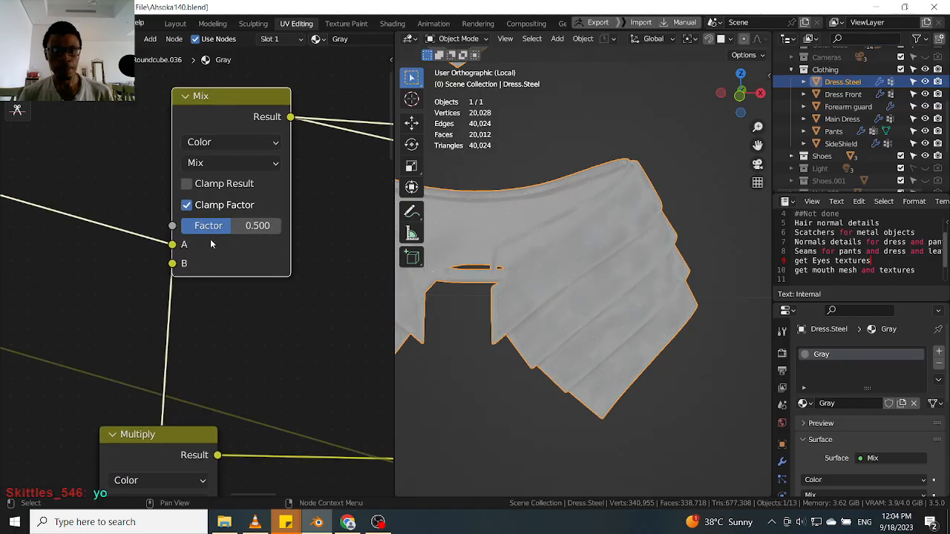
drag(227, 220, 187, 221)
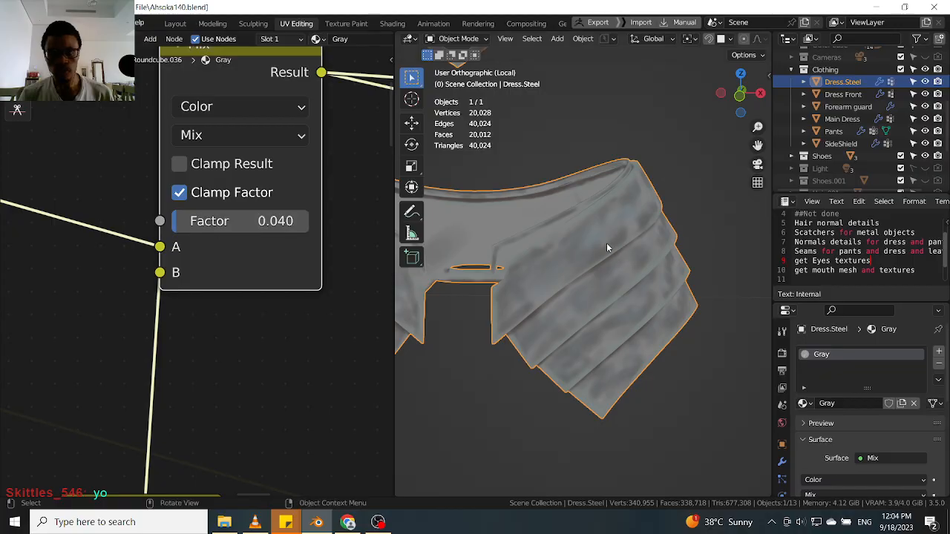
Preview the lower ColorRamp node's output on the dress.
scroll(564, 241, up, 6)
middle_drag(543, 242, 584, 259)
scroll(600, 242, down, 5)
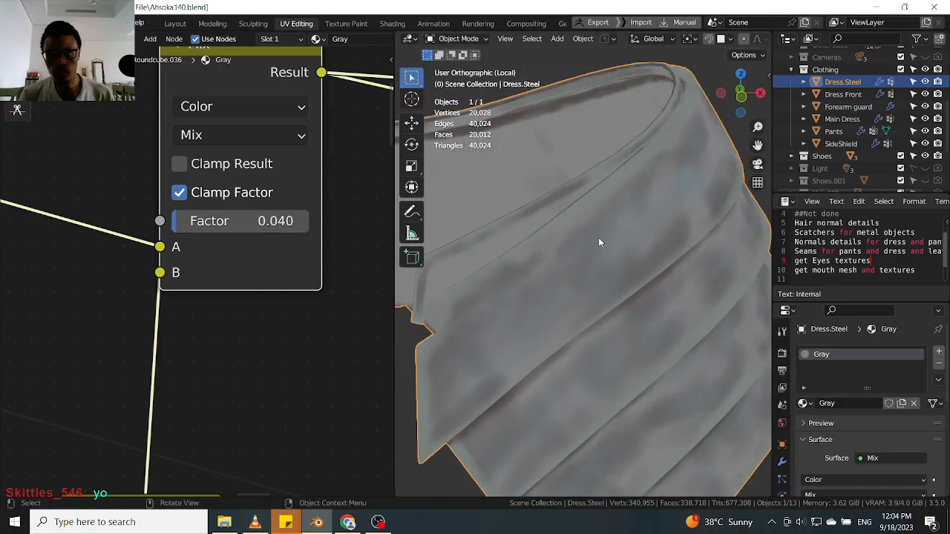
scroll(599, 242, down, 3)
scroll(170, 184, down, 5)
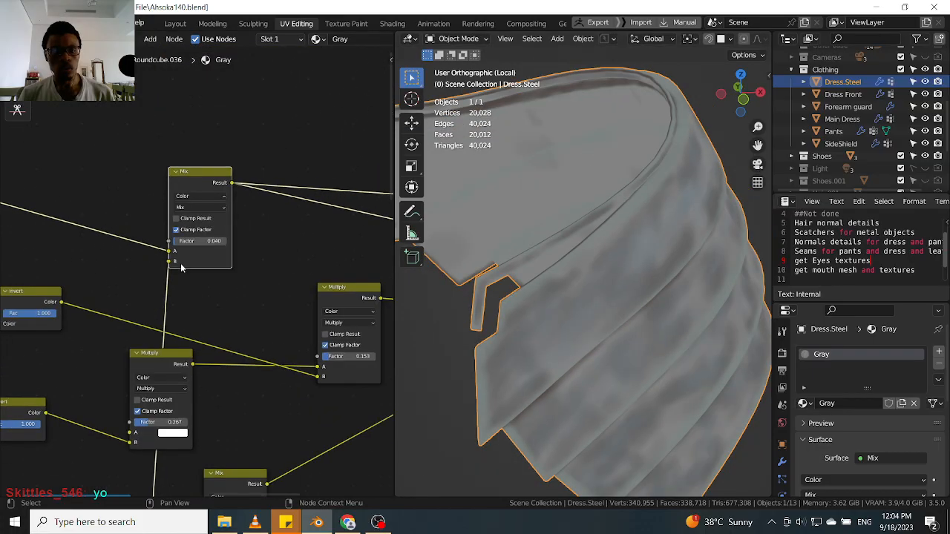
middle_drag(170, 183, 193, 45)
ctrl+shift+click(156, 379)
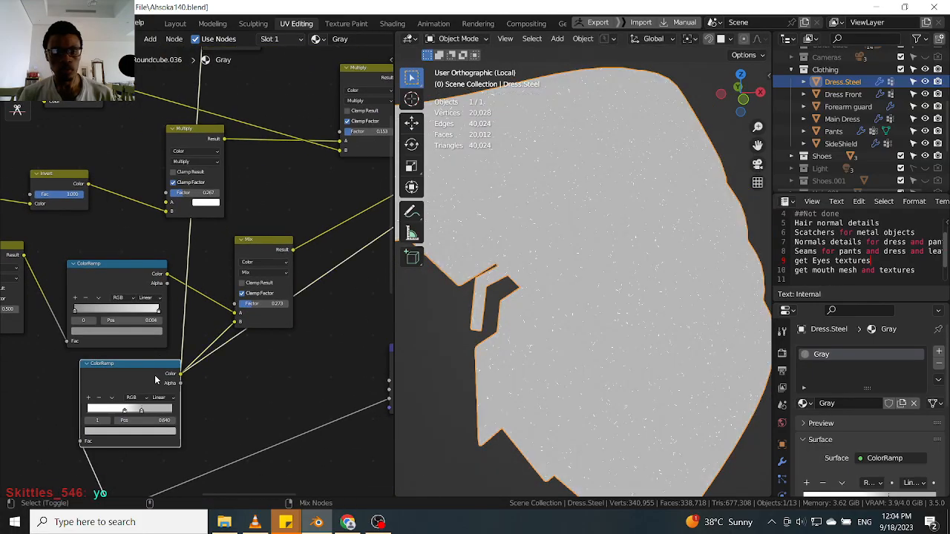
Inspect the ColorRamp scratch mask closely on the dress in the viewport.
middle_drag(667, 297, 664, 260)
scroll(664, 260, up, 4)
scroll(645, 276, up, 4)
middle_drag(589, 296, 595, 293)
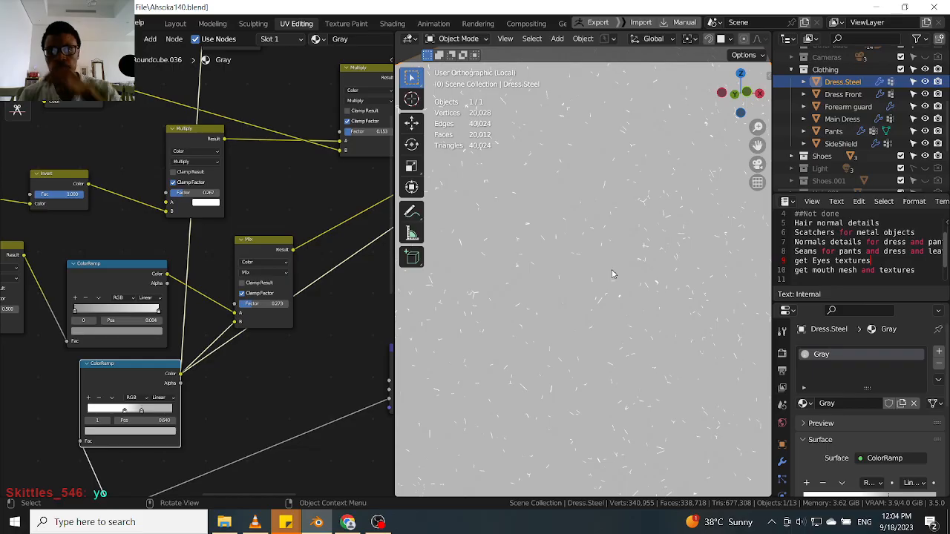
middle_drag(633, 258, 641, 277)
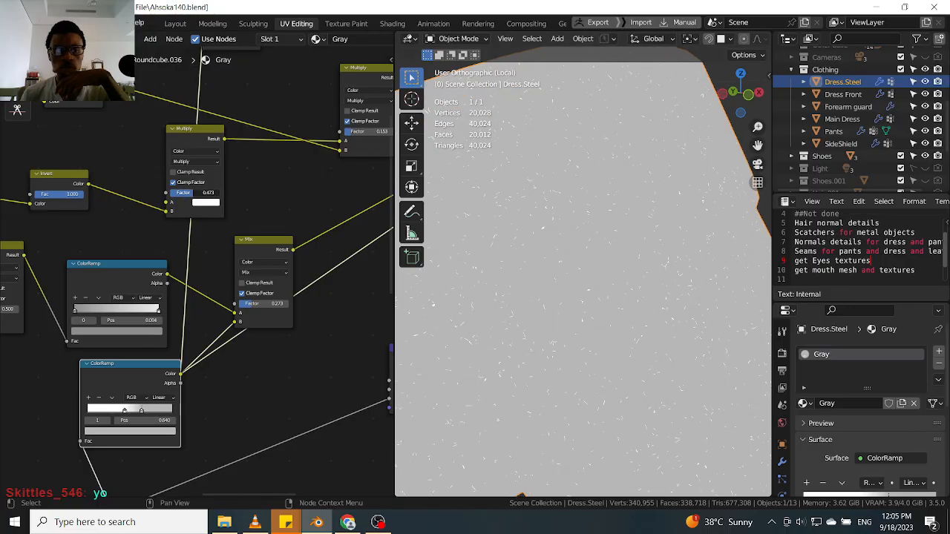
scroll(93, 166, down, 2)
scroll(124, 204, down, 2)
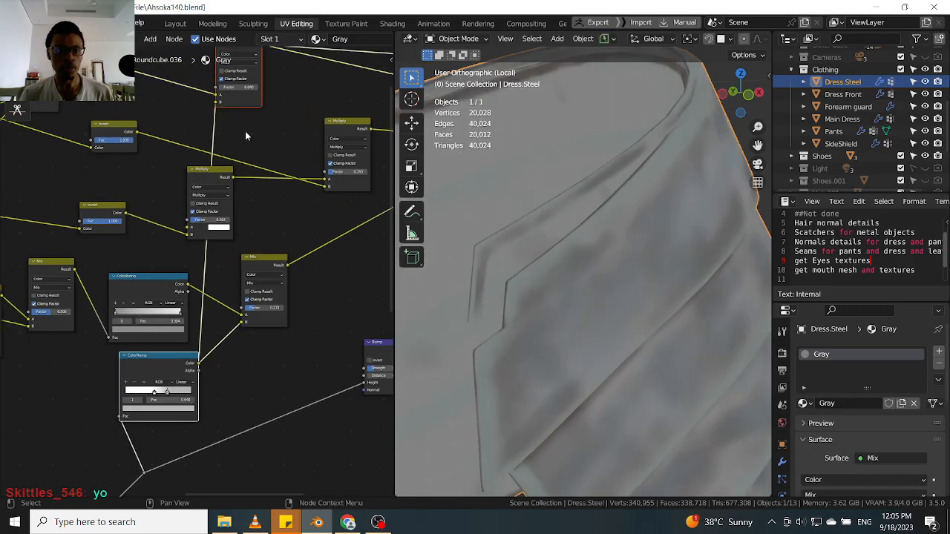
Preview the lower ColorRamp node's output on the dress again.
middle_drag(244, 131, 233, 266)
scroll(266, 114, up, 3)
middle_drag(184, 489, 200, 322)
scroll(201, 321, down, 4)
click(166, 367)
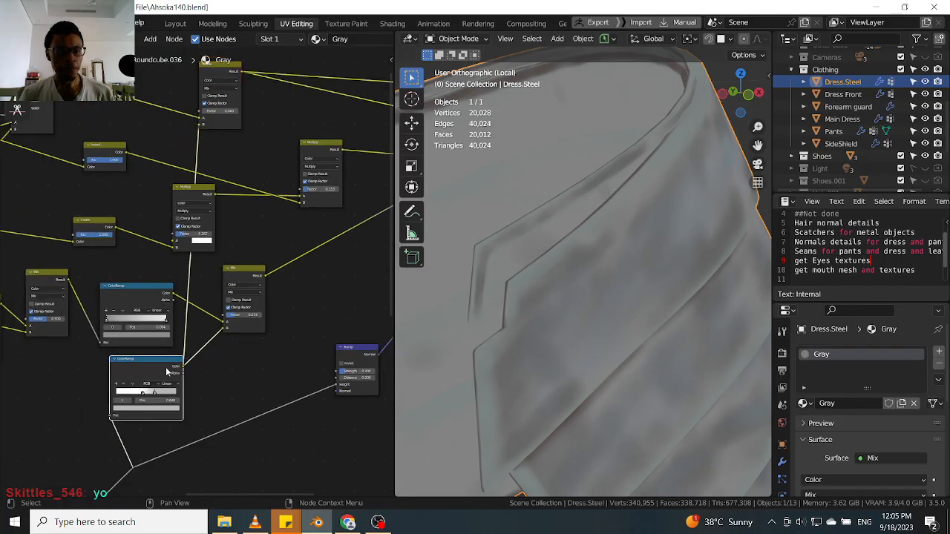
middle_drag(166, 368, 165, 379)
ctrl+shift+click(165, 390)
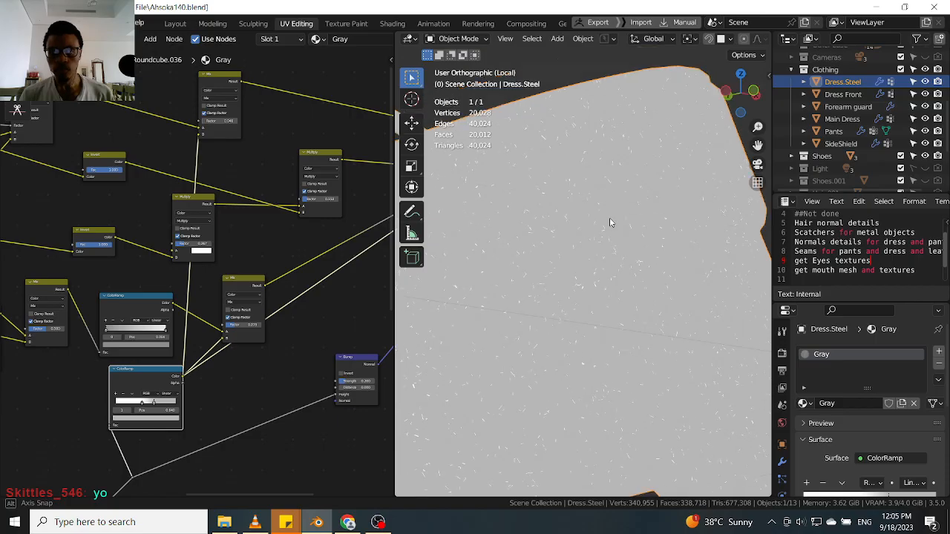
Duplicate the lower ColorRamp node and place the copy above the node group.
scroll(609, 217, up, 5)
scroll(642, 253, up, 2)
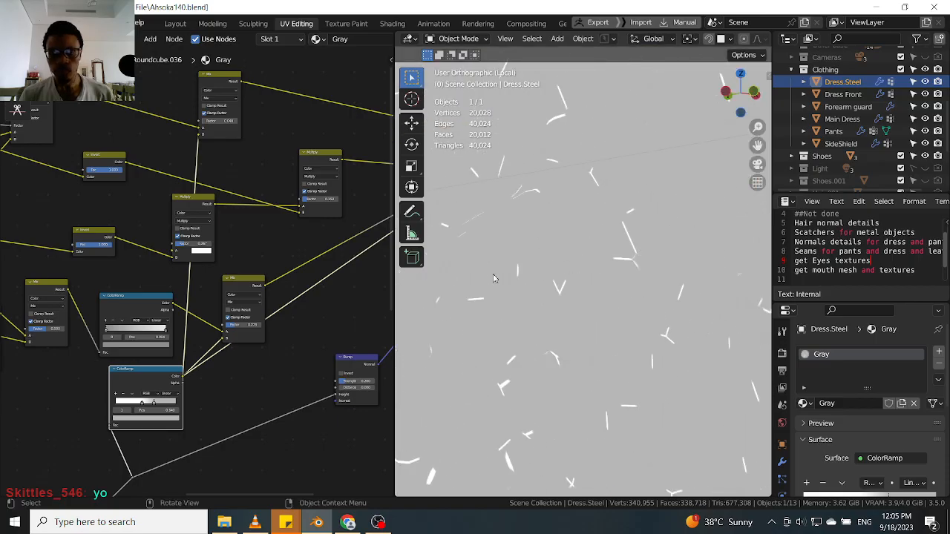
scroll(276, 324, down, 2)
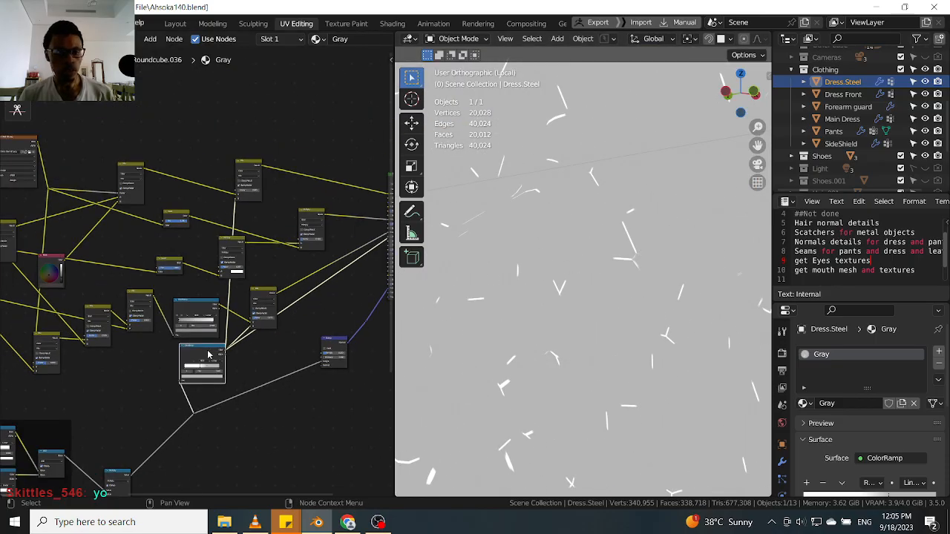
key(ctrl+shift+d)
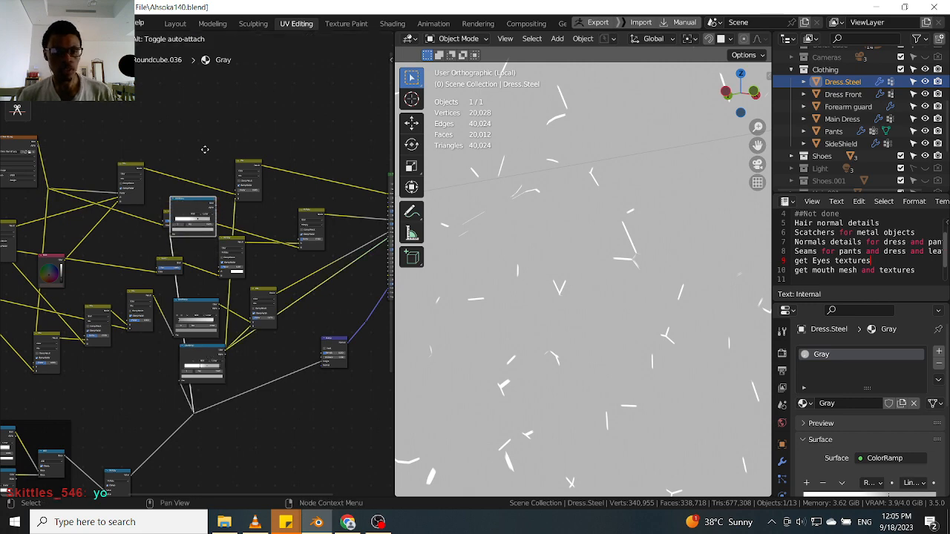
click(207, 121)
On the duplicated ColorRamp, move the two stops together near position 0.589 and set the right stop to black.
scroll(212, 130, up, 6)
drag(166, 106, 188, 138)
click(188, 137)
scroll(195, 141, up, 3)
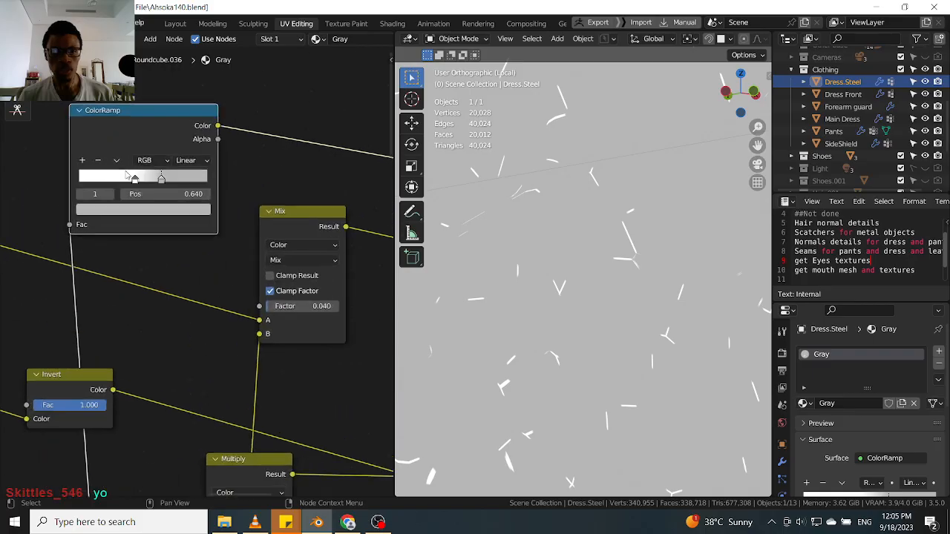
click(137, 183)
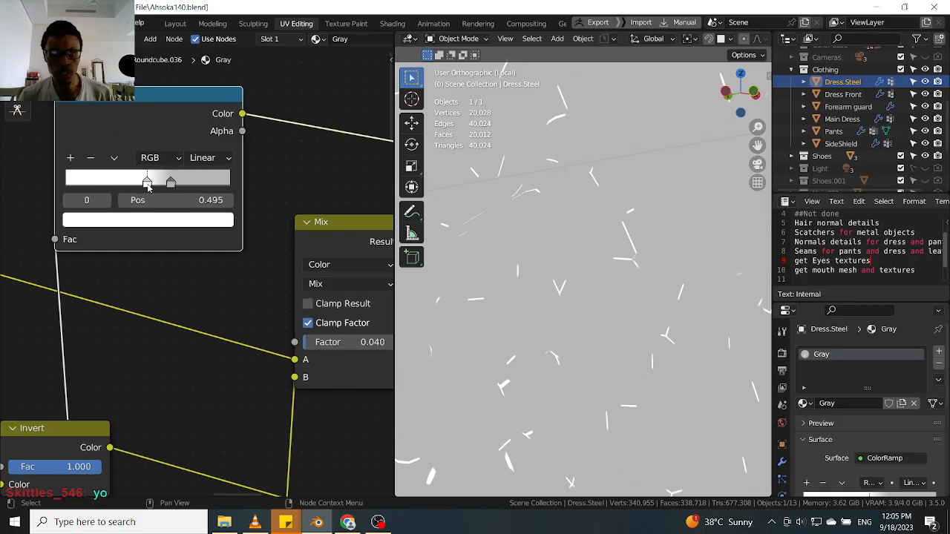
drag(148, 187, 167, 186)
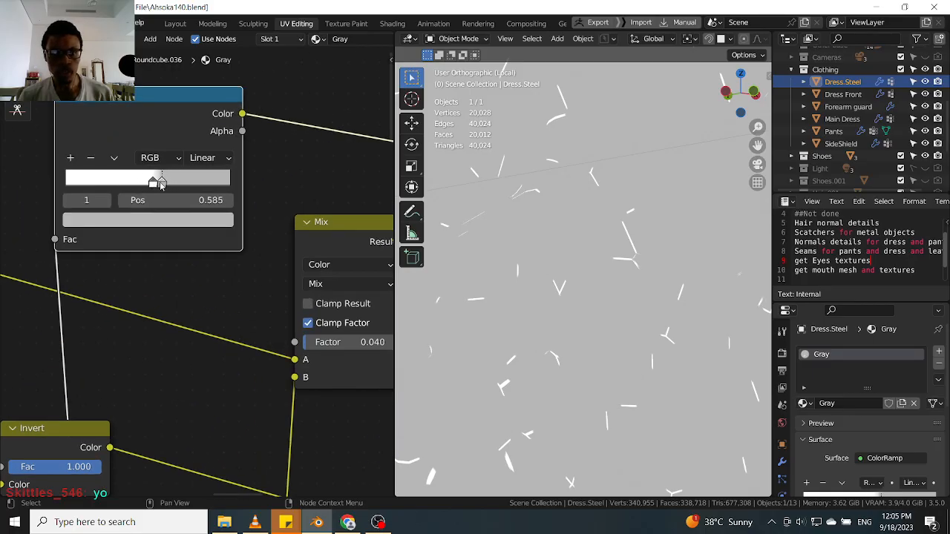
click(180, 221)
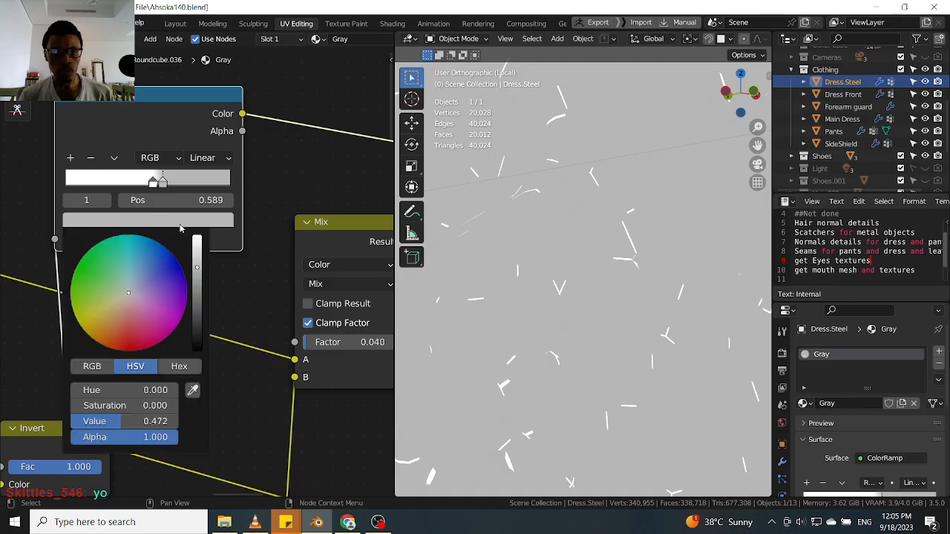
drag(195, 335, 196, 349)
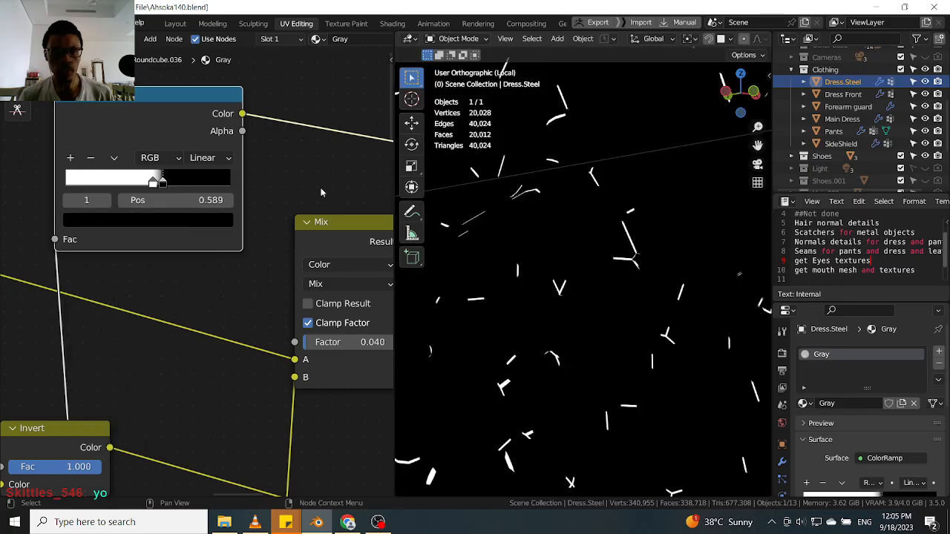
Connect the new ColorRamp's Color output to the Mix node's Factor input and preview the Mix.
scroll(268, 155, down, 3)
drag(259, 139, 292, 281)
ctrl+shift+click(308, 219)
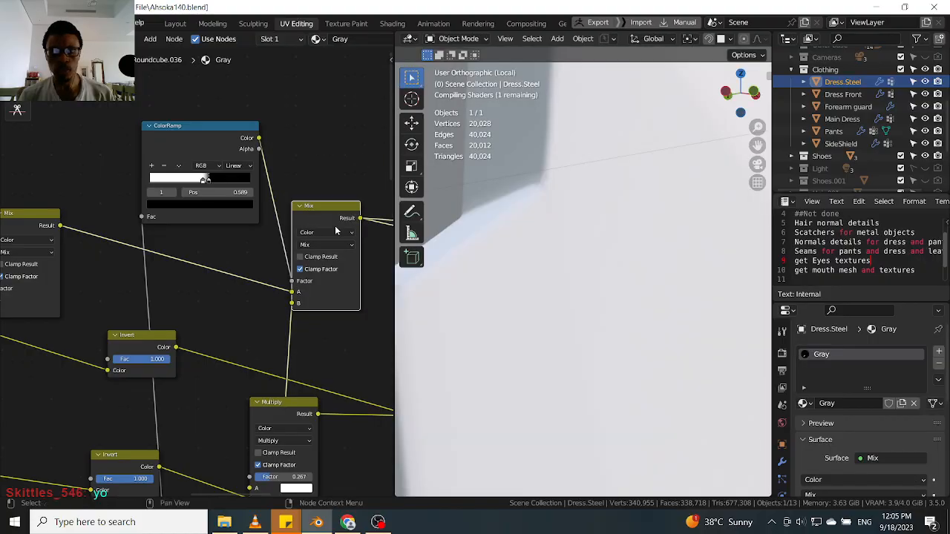
Disconnect the link feeding the Mix node's B input.
scroll(564, 235, down, 9)
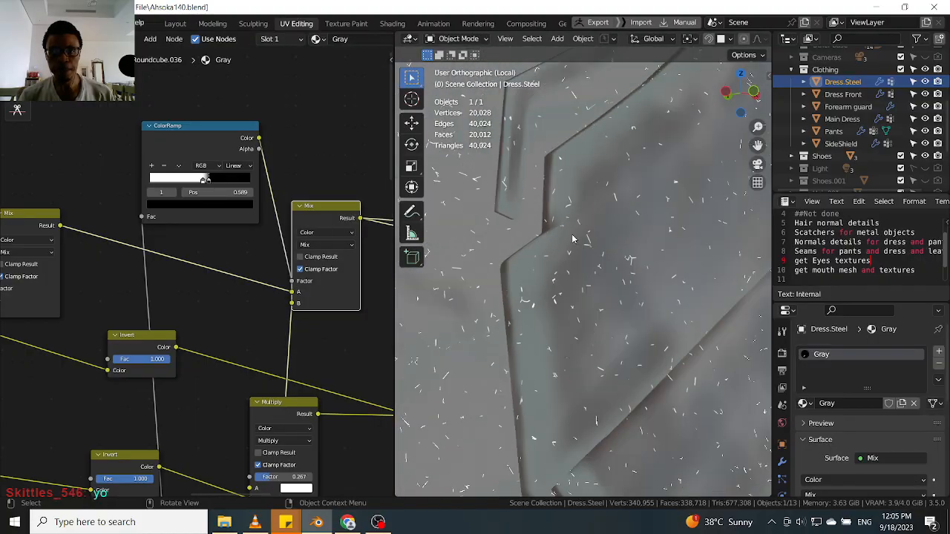
middle_drag(573, 233, 552, 235)
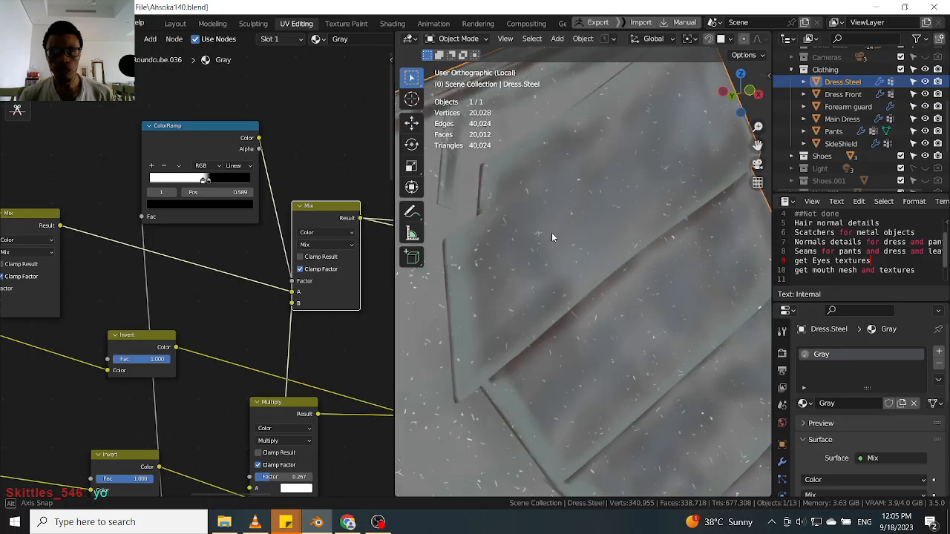
scroll(551, 235, up, 5)
scroll(616, 231, down, 5)
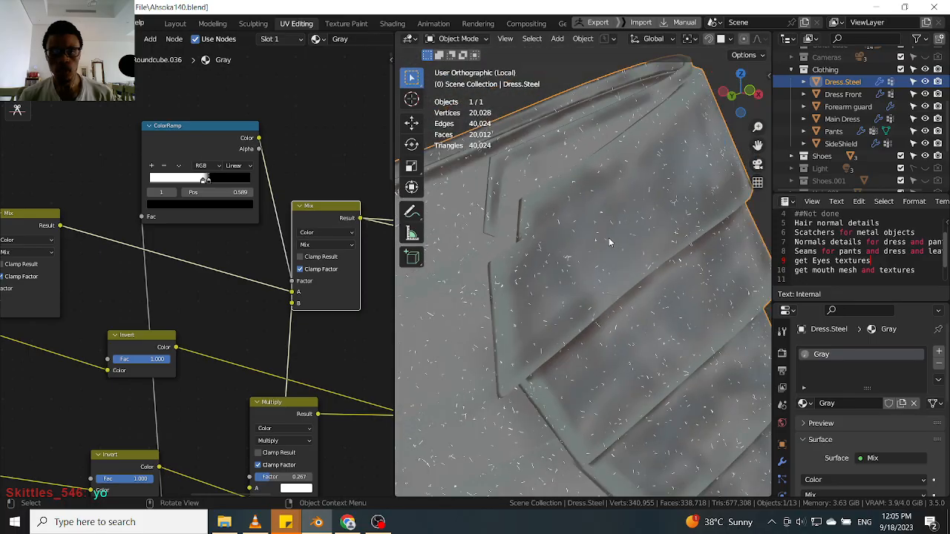
drag(325, 212, 329, 185)
scroll(271, 285, down, 2)
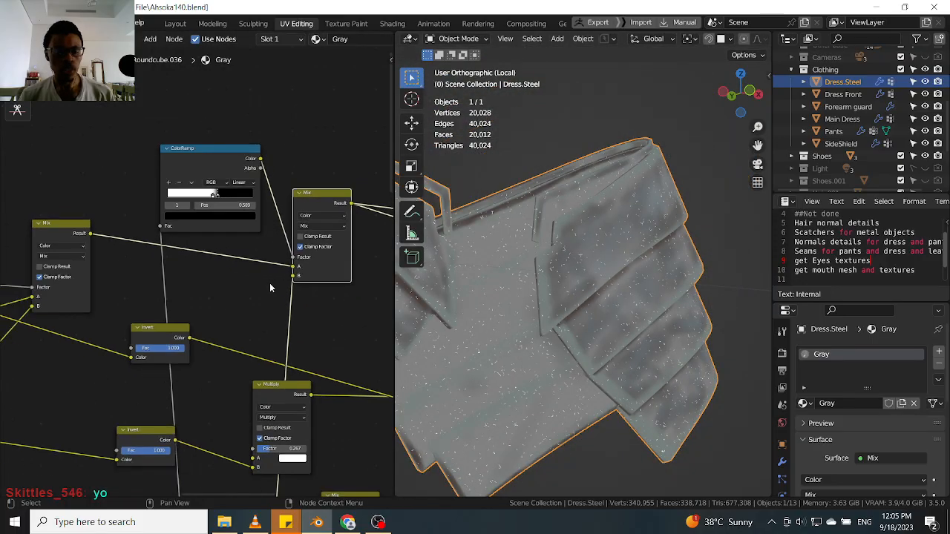
drag(290, 278, 279, 285)
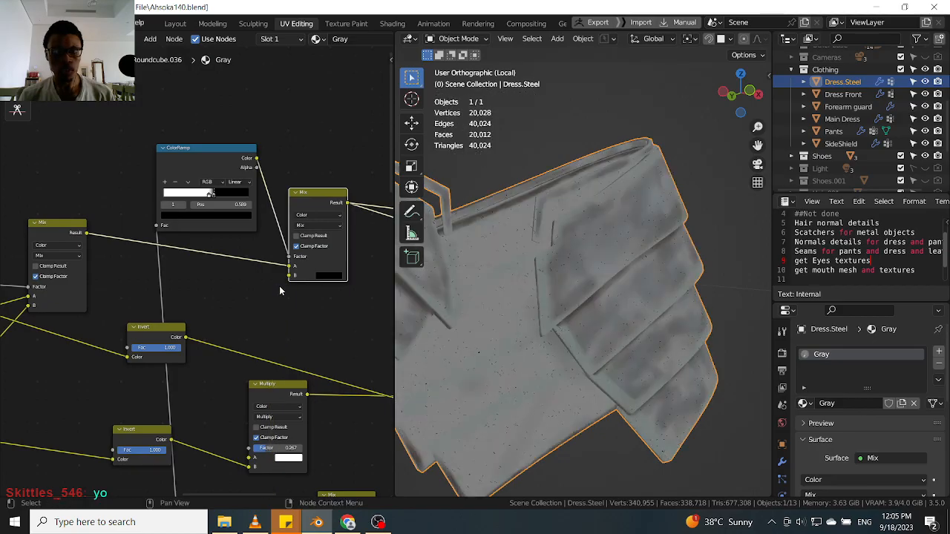
scroll(600, 275, up, 4)
scroll(561, 256, up, 3)
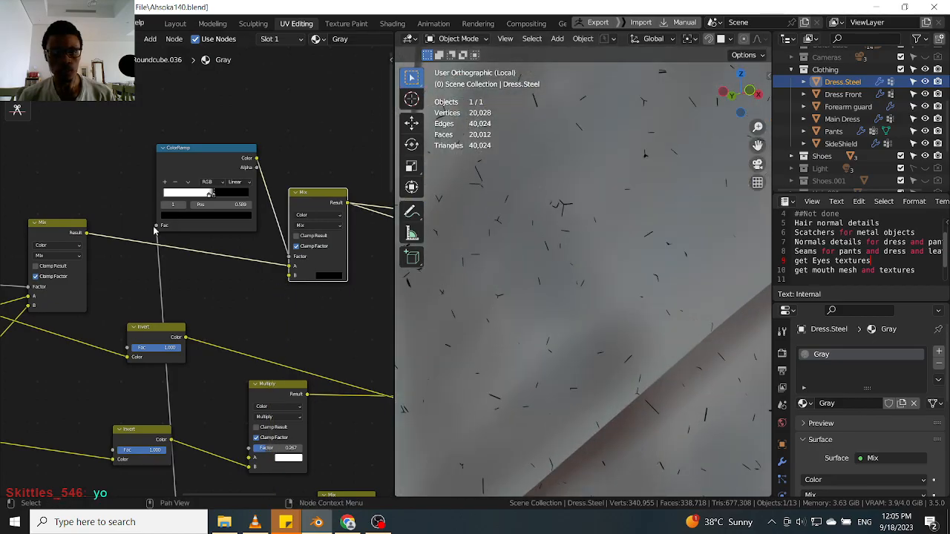
scroll(301, 277, up, 1)
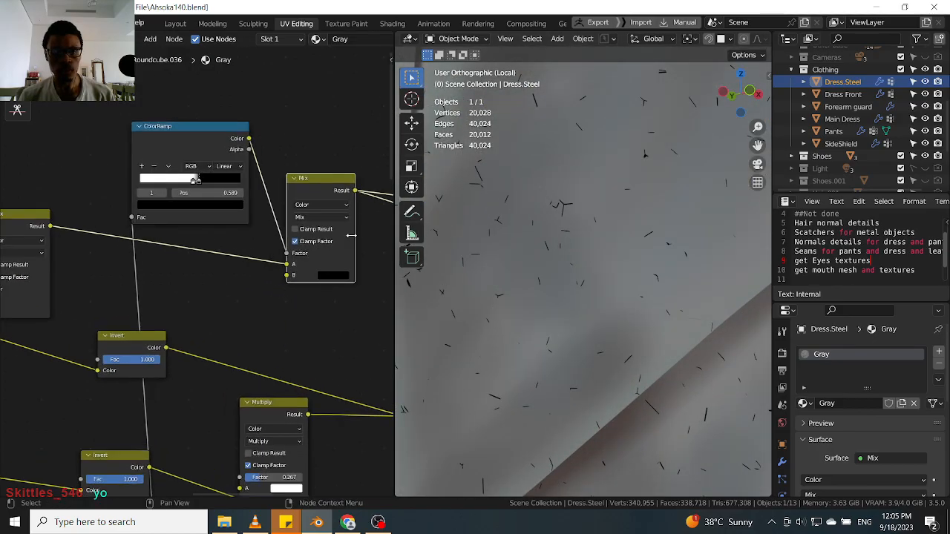
Set the Mix node's B color to white.
click(338, 276)
drag(402, 177, 402, 132)
scroll(581, 267, down, 4)
scroll(545, 250, up, 3)
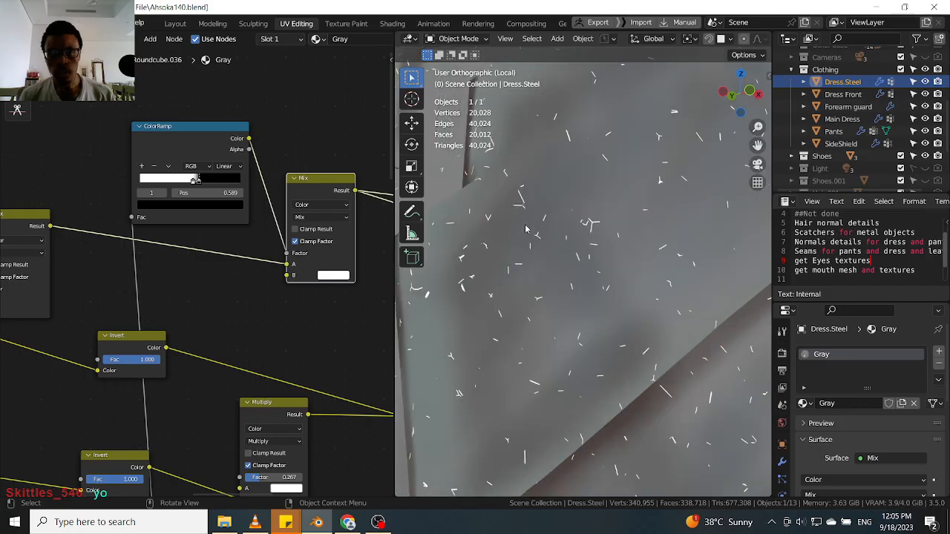
Move the duplicated ColorRamp's stops to about position 0.545.
scroll(525, 228, up, 5)
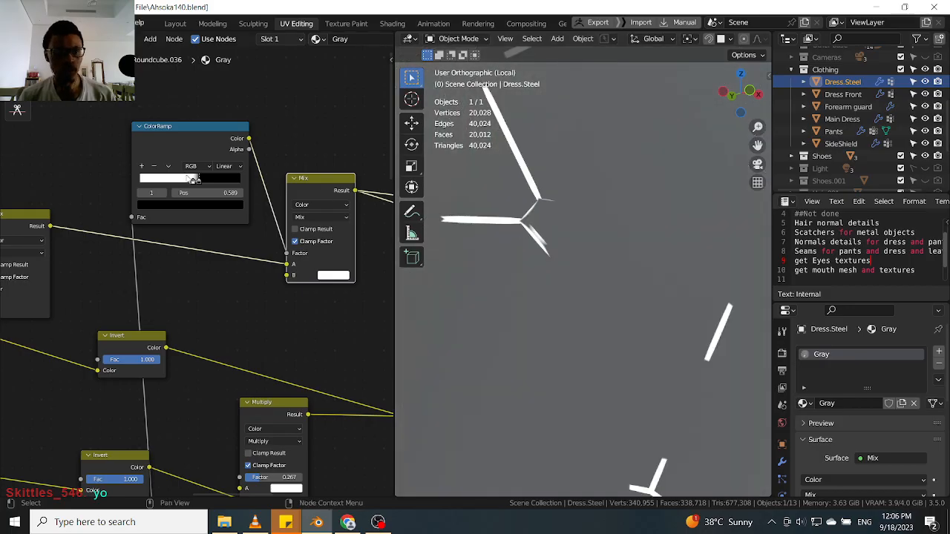
scroll(185, 180, up, 3)
drag(194, 186, 200, 187)
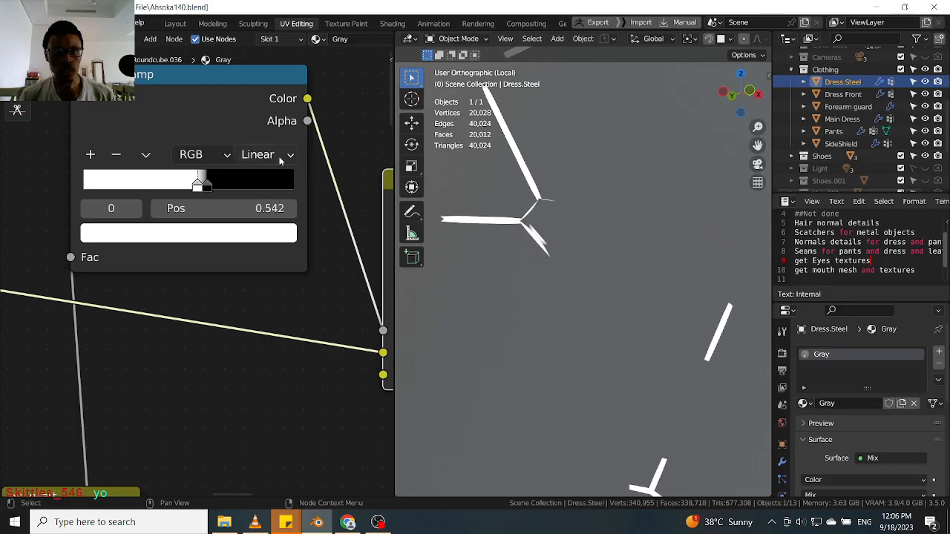
mouse_move(206, 188)
mouse_down()
mouse_move(279, 187)
mouse_move(199, 193)
mouse_move(195, 184)
mouse_up()
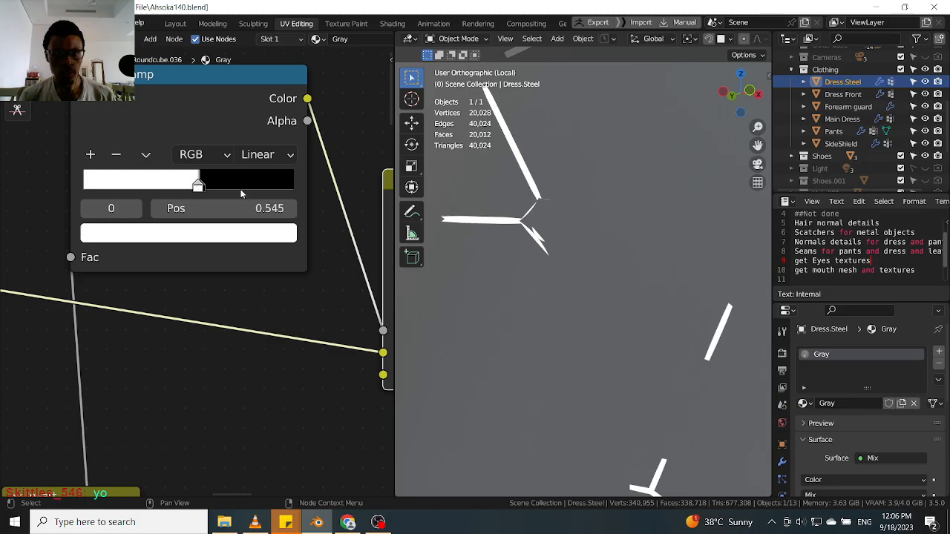
scroll(617, 236, down, 8)
scroll(631, 236, up, 8)
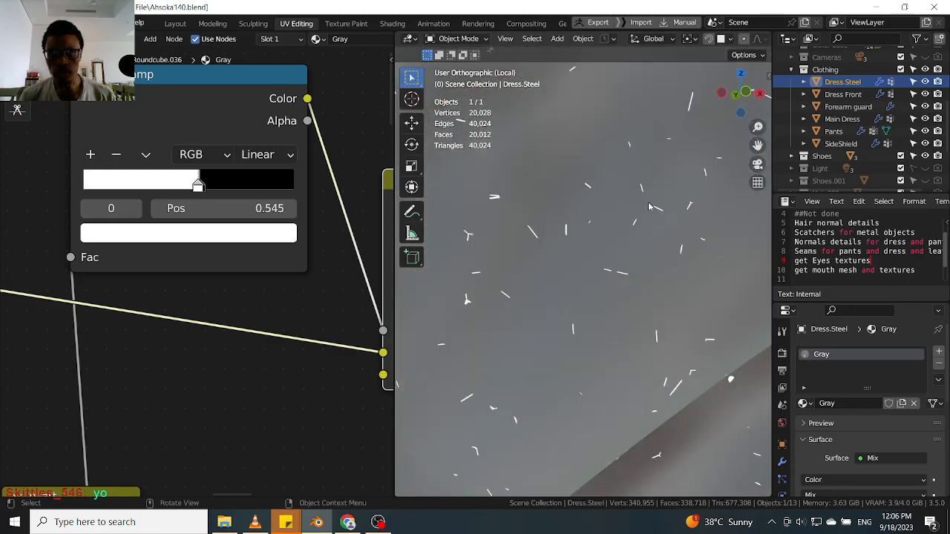
scroll(638, 222, up, 5)
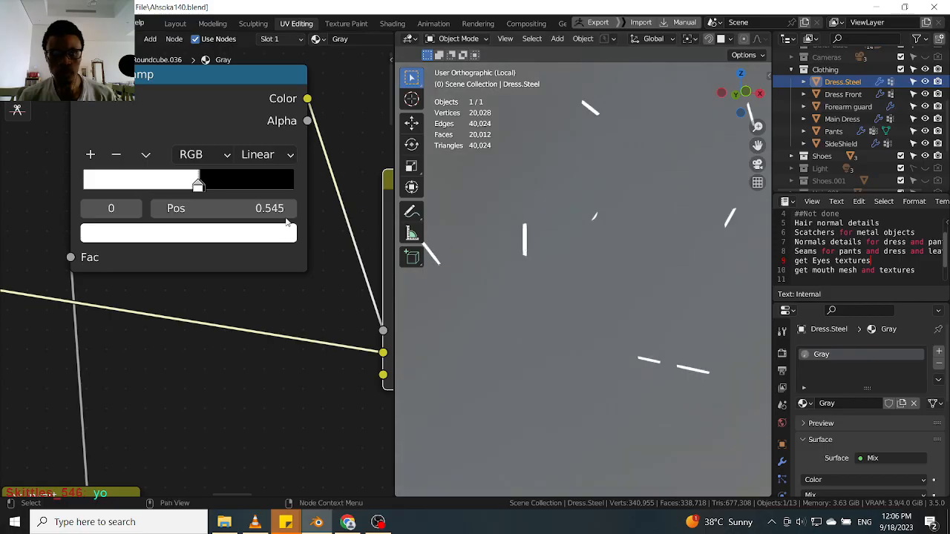
Switch the duplicated ColorRamp's interpolation to Ease.
click(268, 155)
click(274, 181)
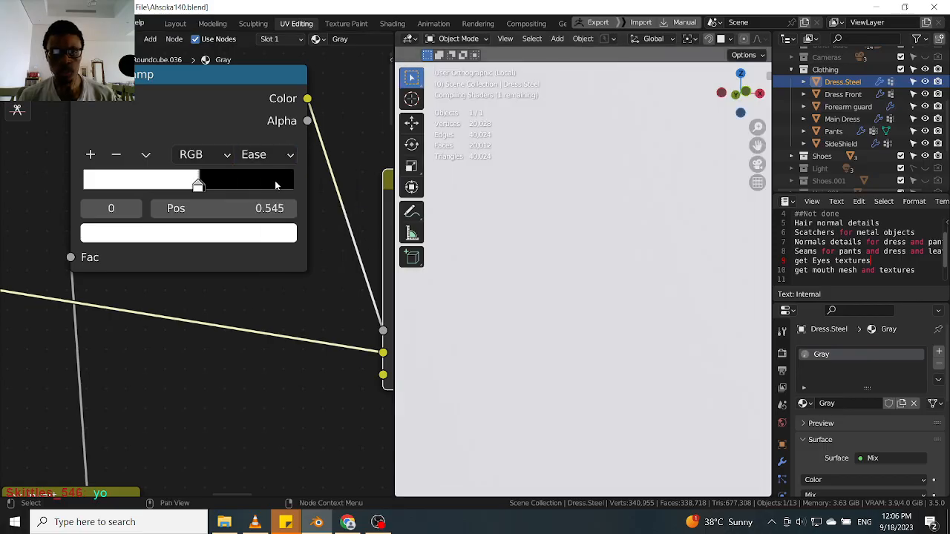
scroll(556, 249, up, 4)
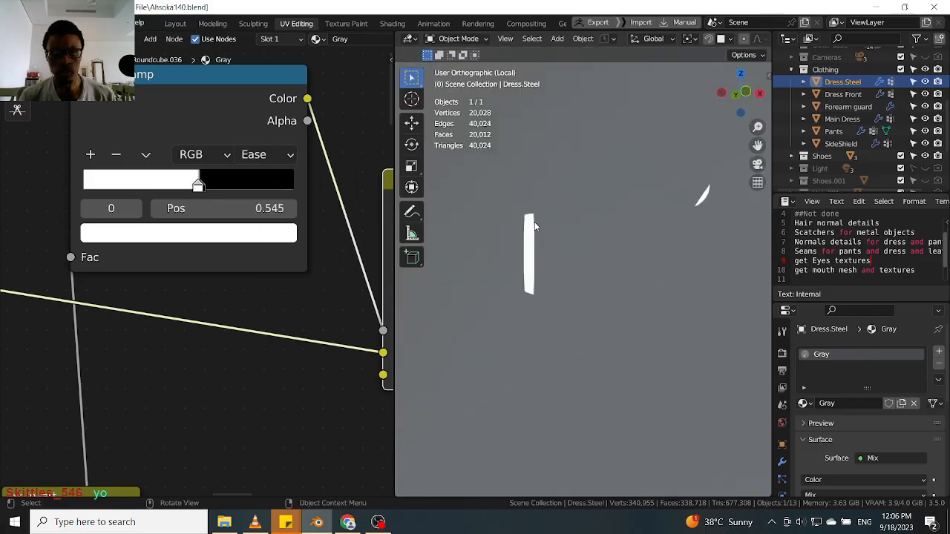
scroll(533, 226, down, 3)
scroll(202, 215, down, 6)
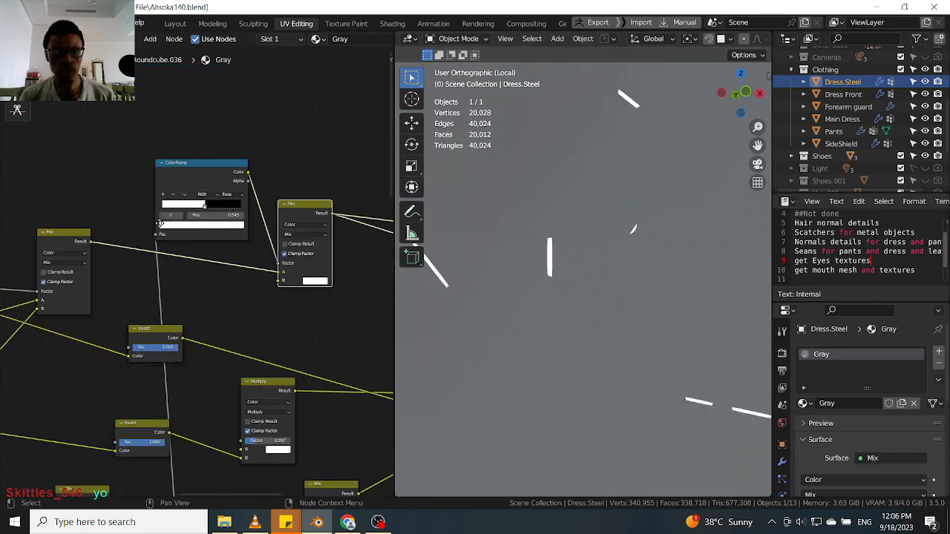
Preview the Principled BSDF node's output on the dress again.
scroll(268, 244, down, 3)
middle_drag(268, 244, 187, 245)
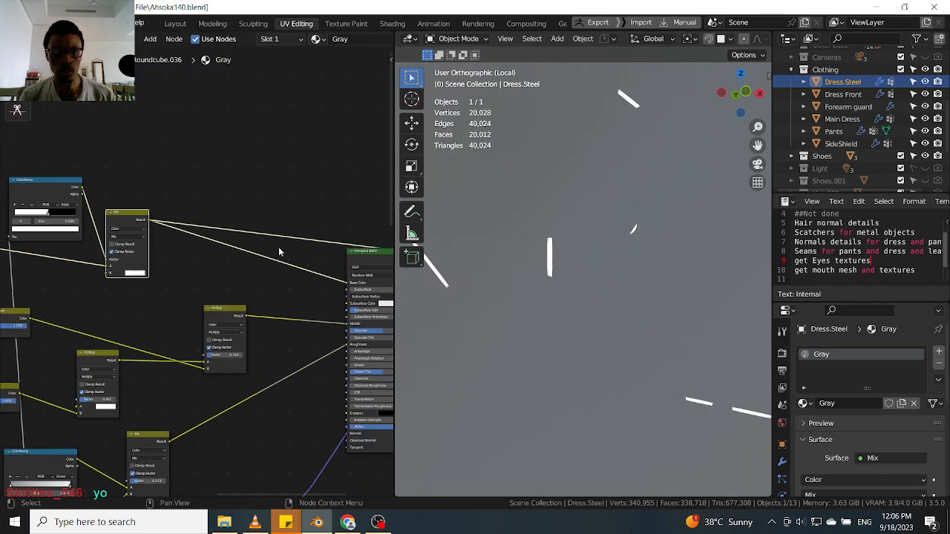
ctrl+shift+click(371, 256)
scroll(616, 278, down, 10)
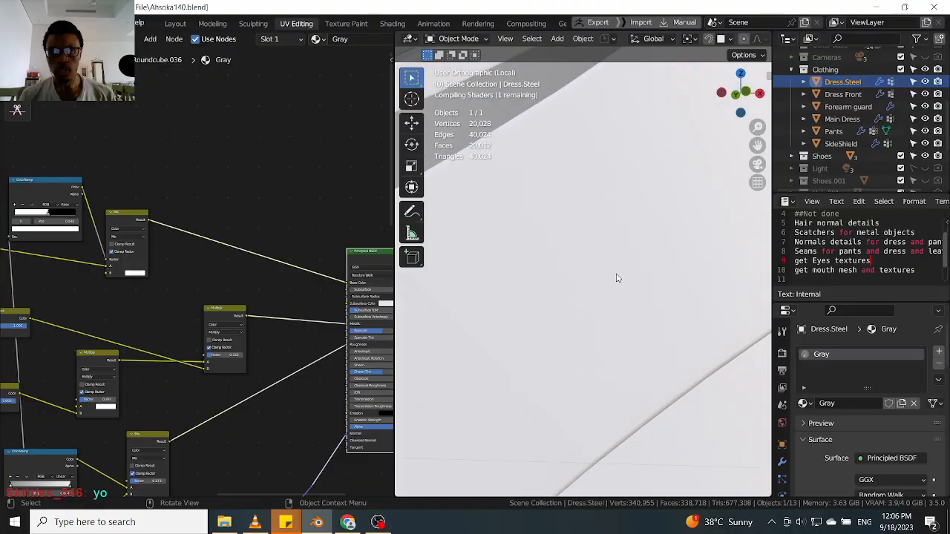
Orbit and zoom around the dress to examine the scratch pattern on the metal.
middle_drag(596, 297, 665, 300)
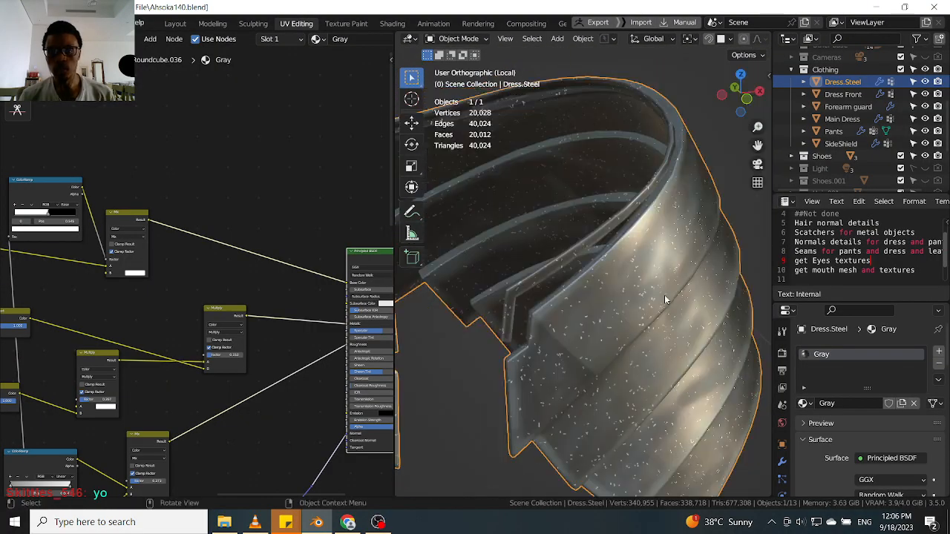
scroll(655, 294, up, 8)
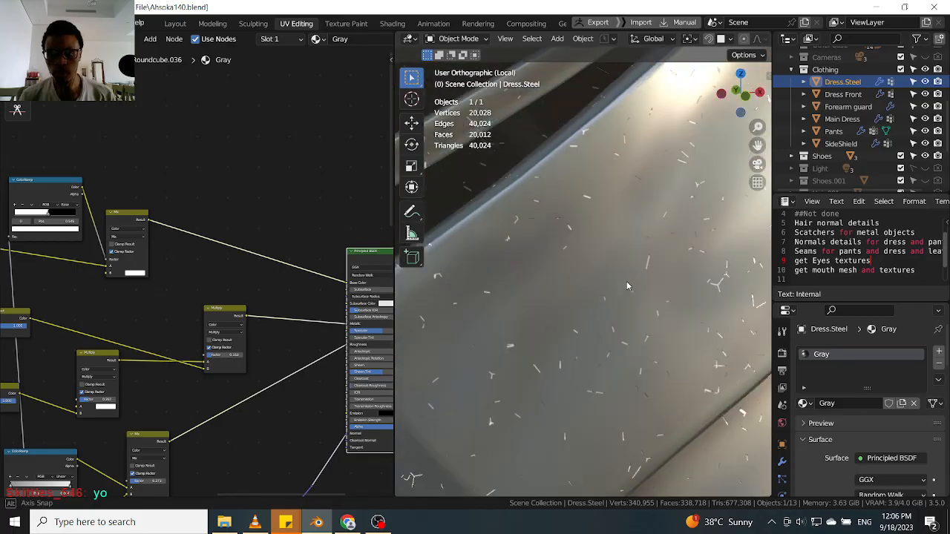
scroll(562, 248, up, 3)
scroll(648, 196, up, 3)
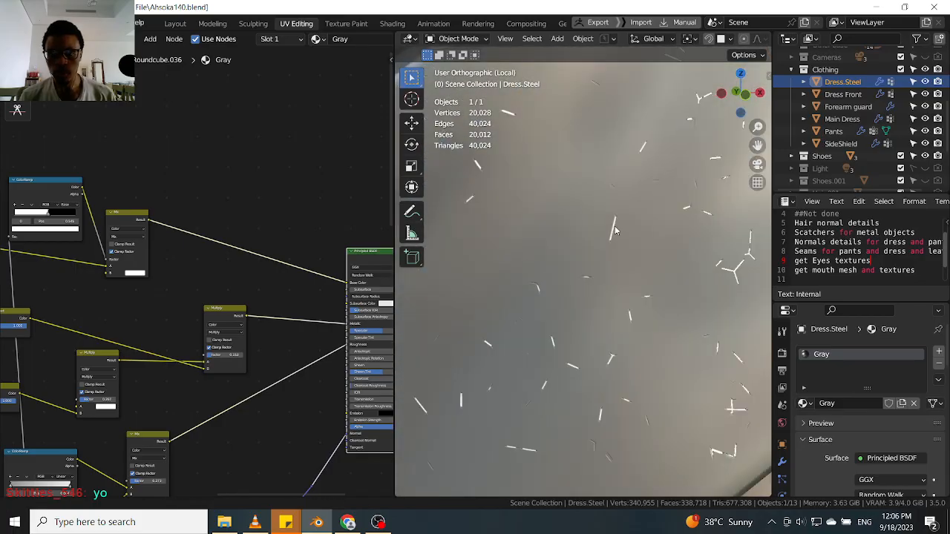
scroll(639, 181, up, 1)
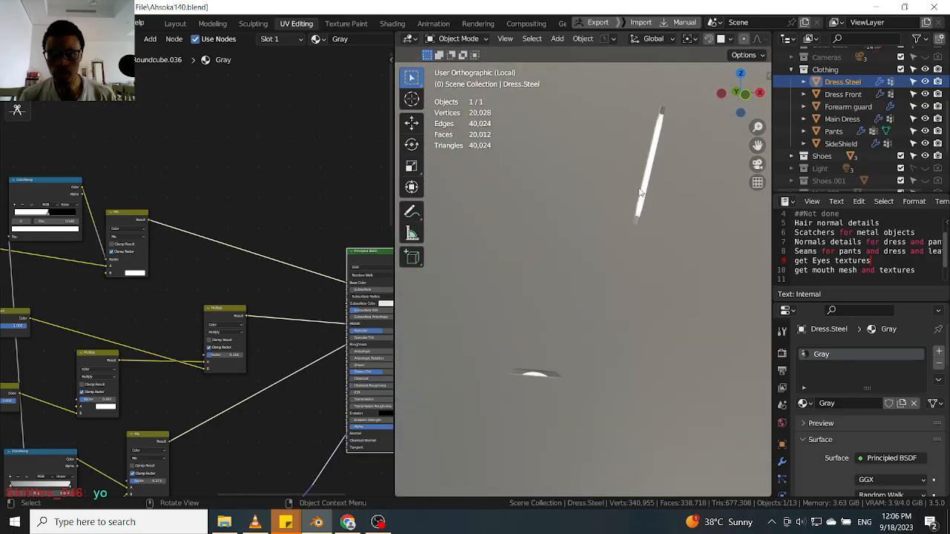
scroll(637, 192, down, 3)
scroll(586, 232, down, 8)
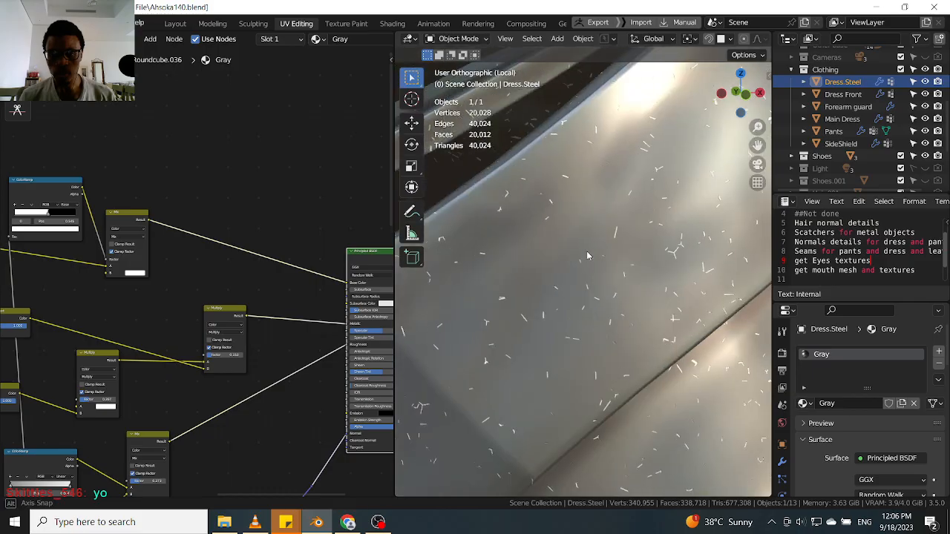
scroll(595, 256, down, 2)
scroll(549, 297, up, 1)
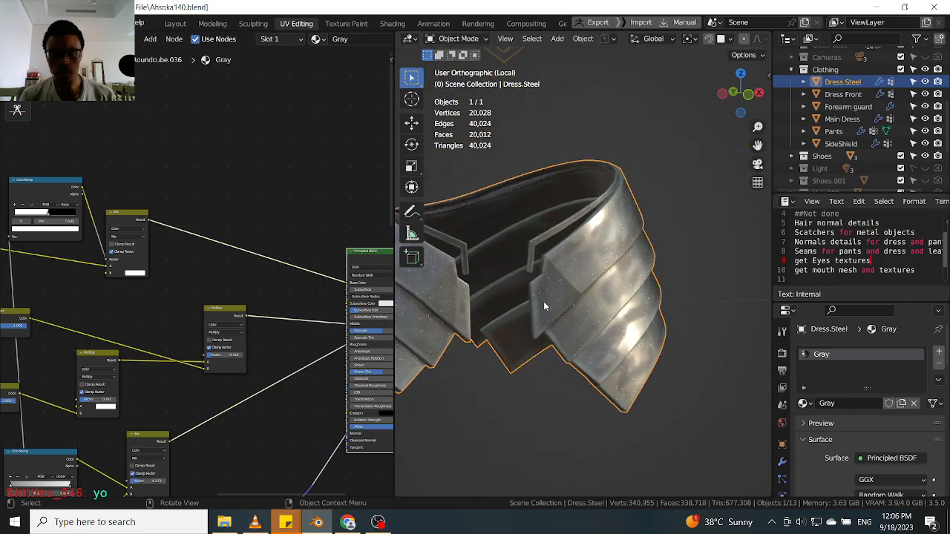
scroll(138, 287, up, 2)
scroll(138, 287, up, 1)
Set the Mix node's B color value to 0.343 to darken the scratches.
click(136, 271)
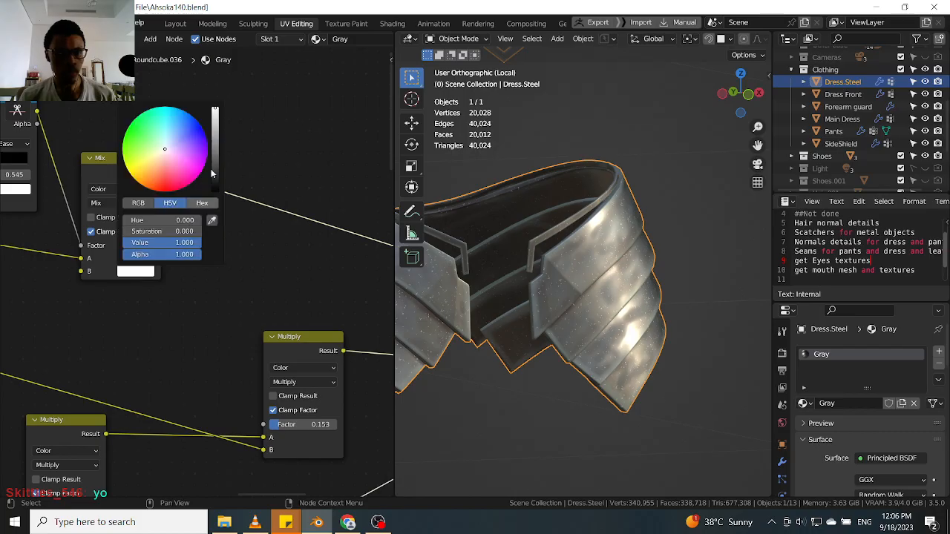
drag(215, 108, 215, 135)
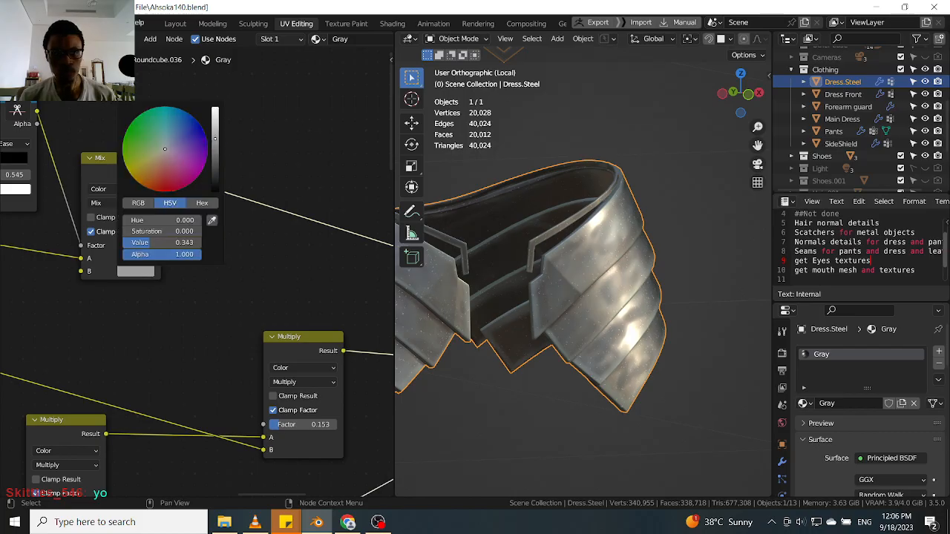
scroll(577, 277, up, 8)
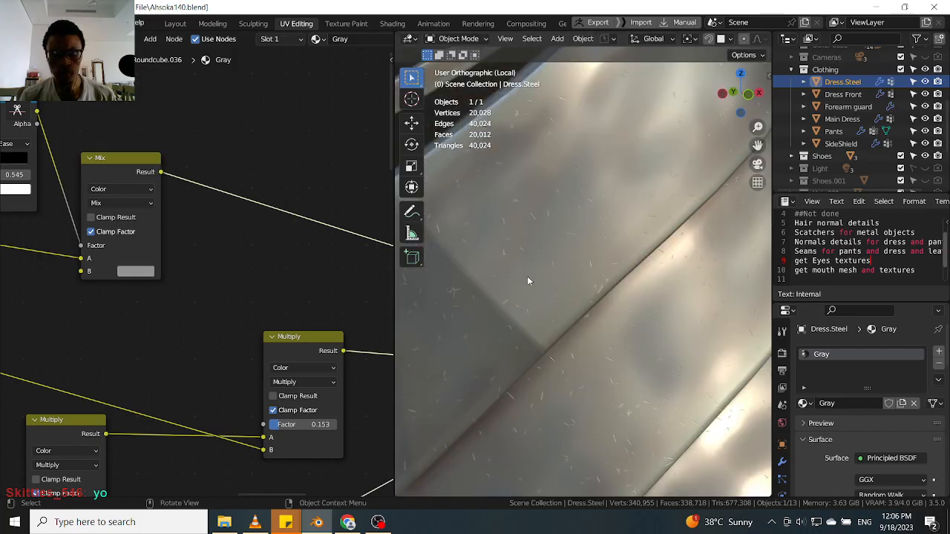
scroll(528, 281, up, 4)
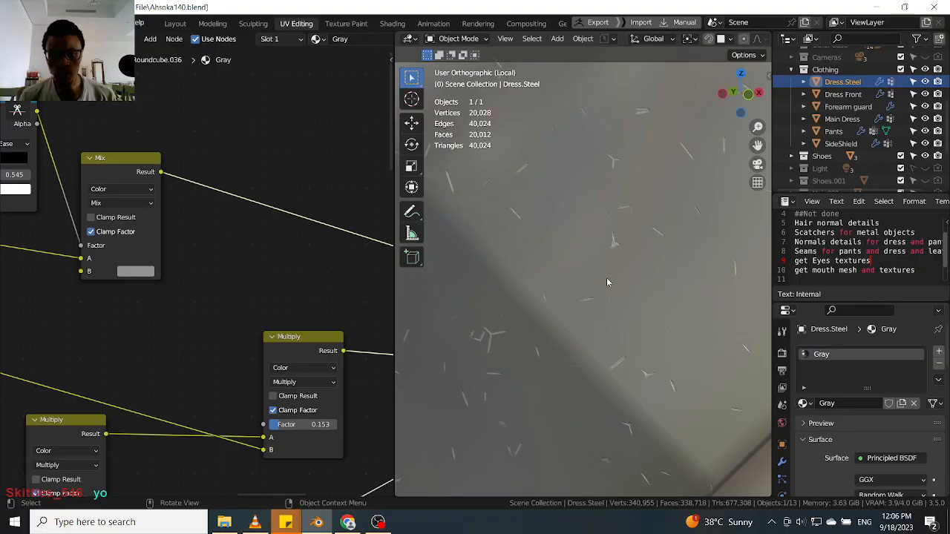
Orbit and zoom around the dress surface to examine the darker scratches.
scroll(606, 281, down, 12)
middle_drag(603, 299, 561, 303)
scroll(521, 282, up, 3)
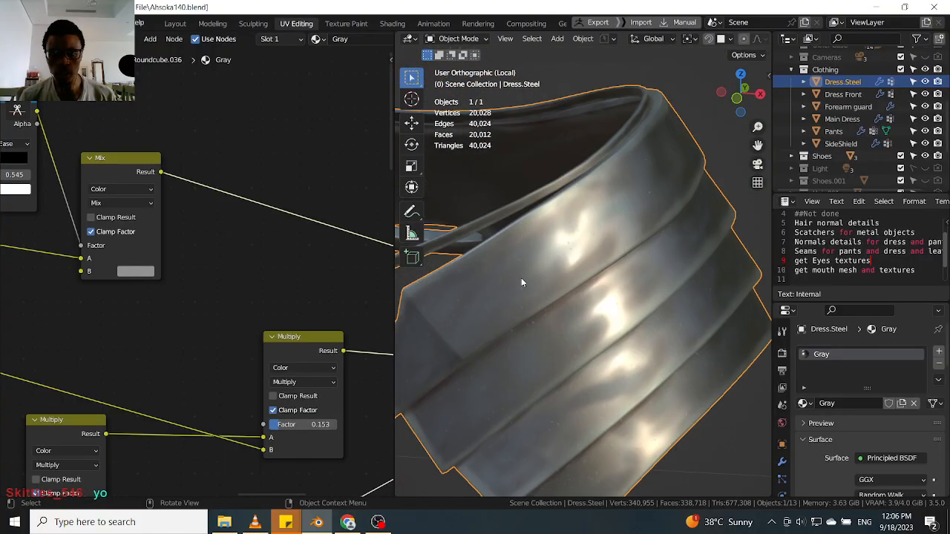
scroll(518, 281, up, 6)
scroll(506, 299, down, 3)
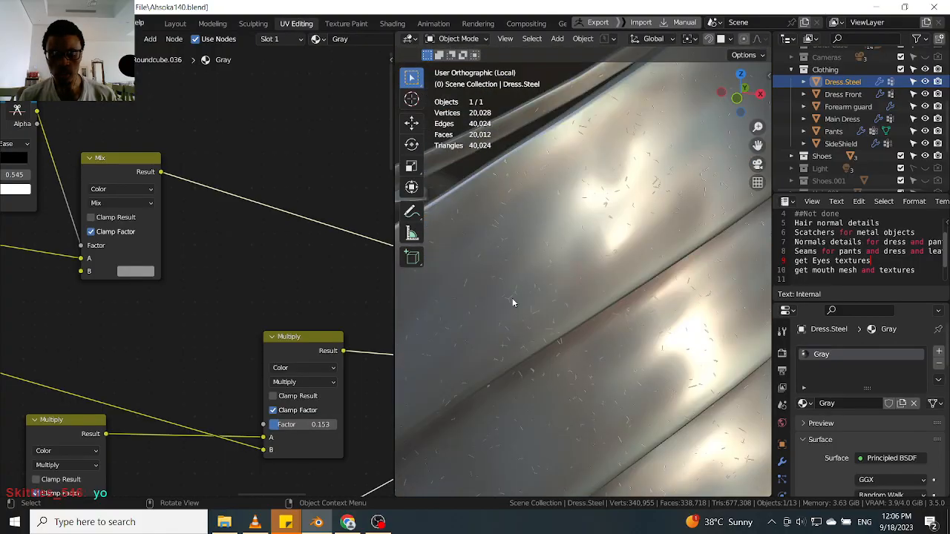
scroll(512, 302, down, 5)
middle_drag(524, 297, 547, 319)
scroll(657, 331, up, 4)
scroll(546, 308, up, 5)
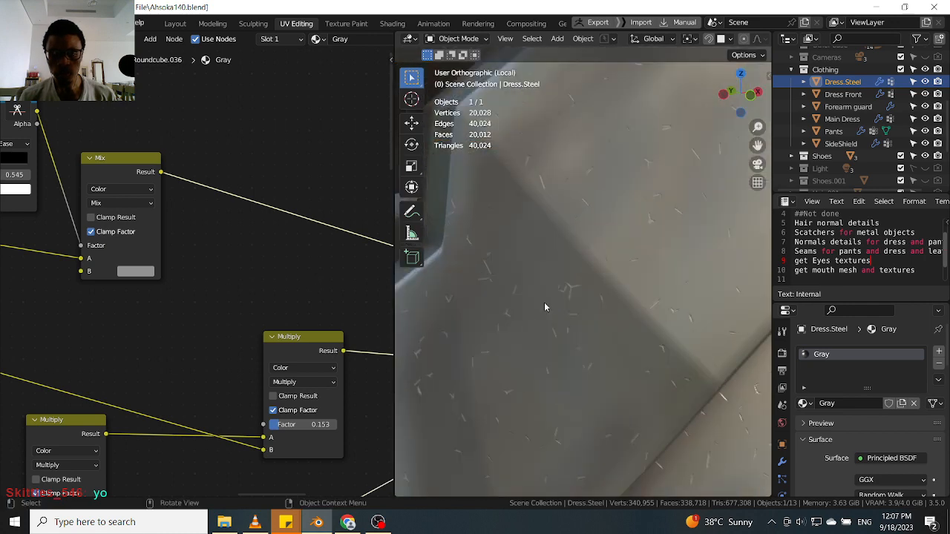
scroll(579, 287, up, 5)
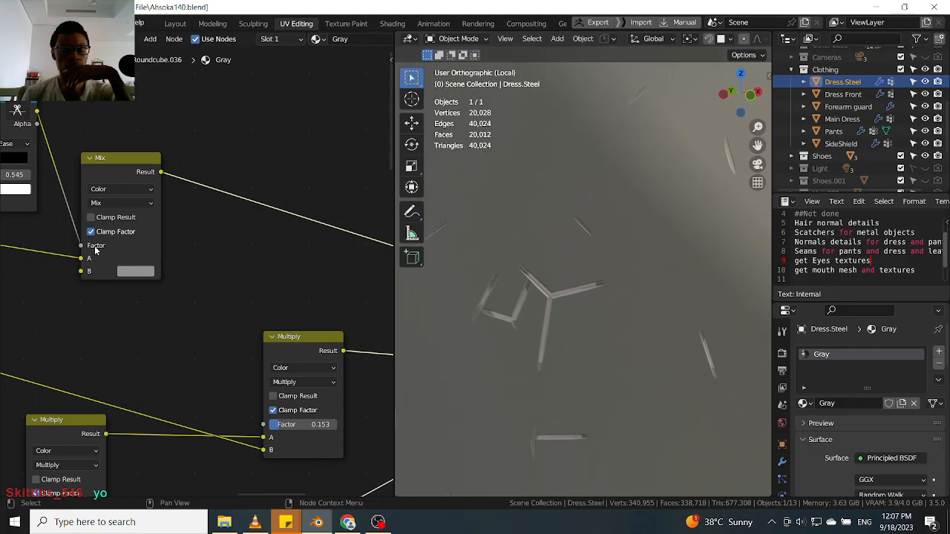
Adjust the Mix node's B color value to about 0.29.
click(136, 269)
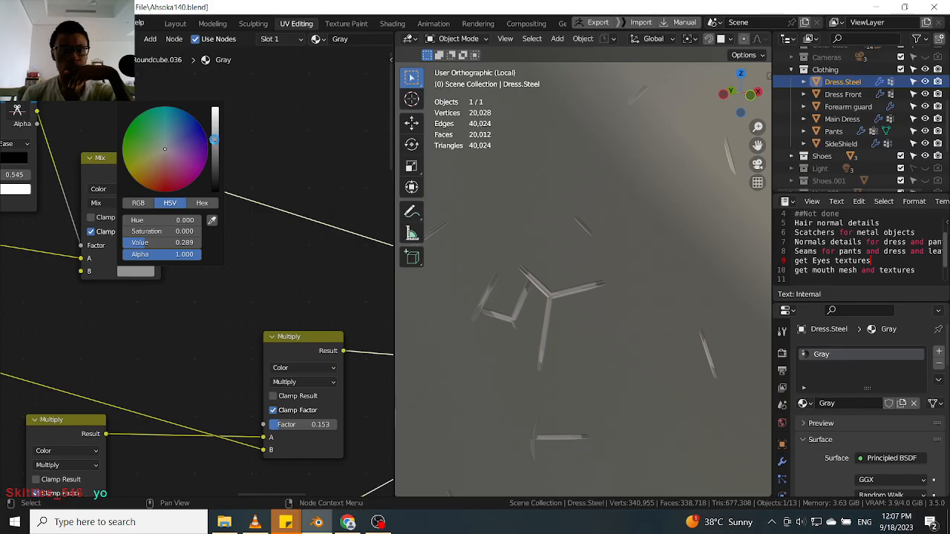
drag(215, 142, 216, 138)
scroll(592, 364, down, 17)
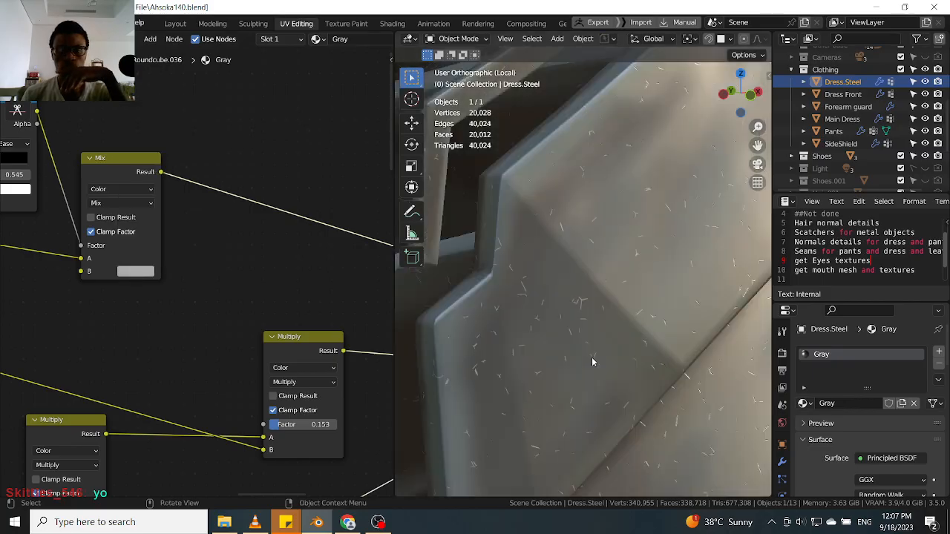
middle_drag(605, 356, 666, 385)
scroll(571, 362, down, 5)
scroll(666, 384, up, 4)
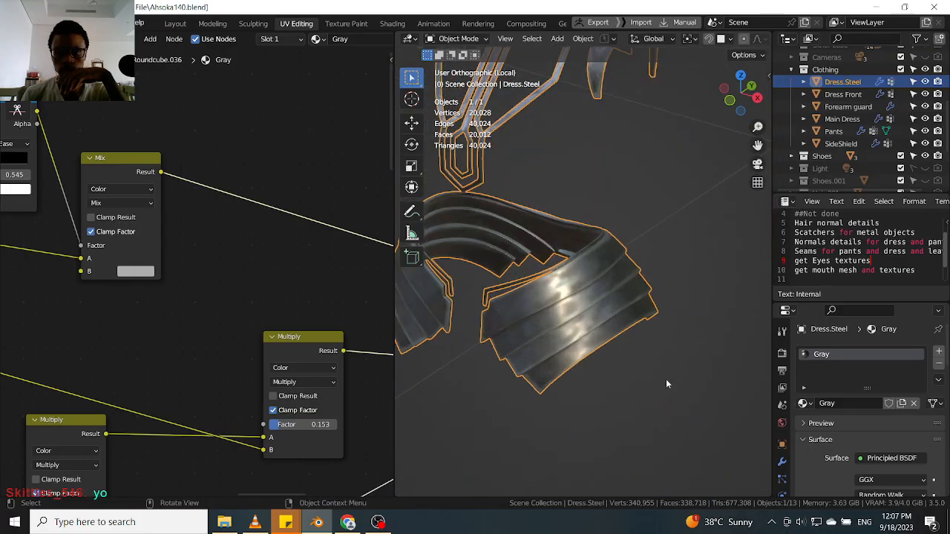
Deselect the dress and mute the upper Mix node.
click(637, 388)
middle_drag(579, 372, 583, 368)
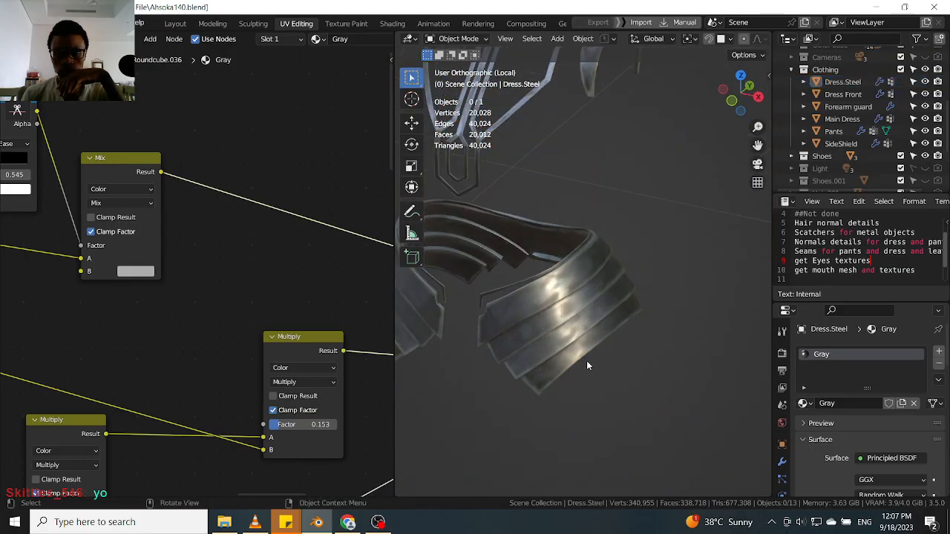
scroll(176, 334, down, 5)
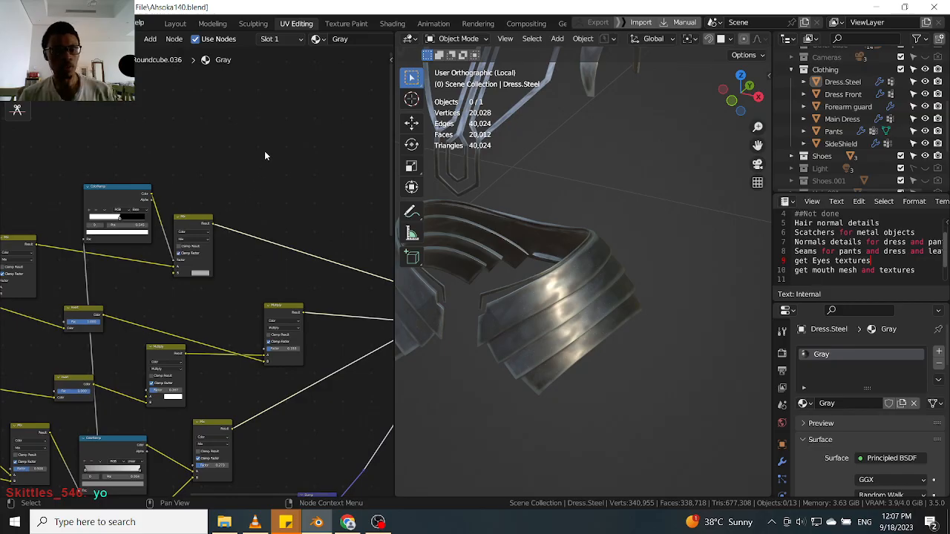
click(197, 230)
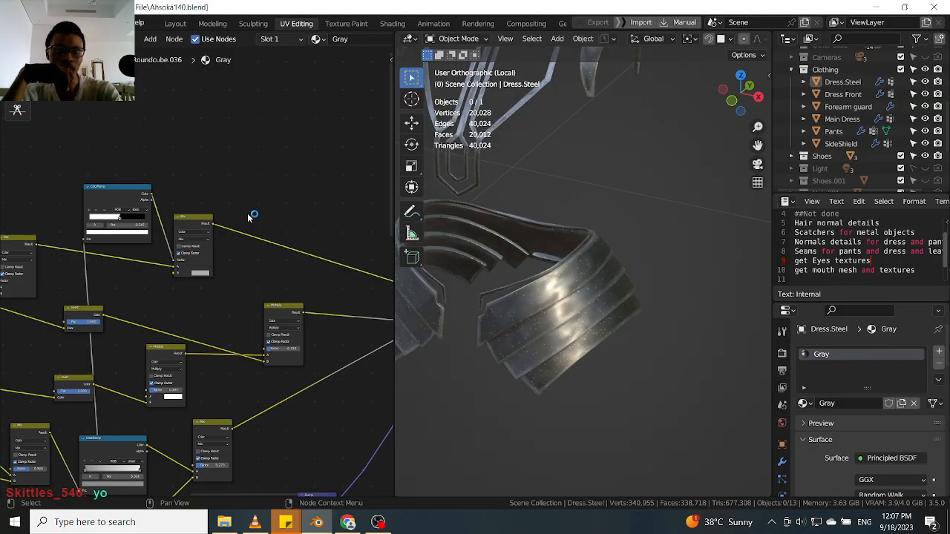
click(198, 224)
key(m)
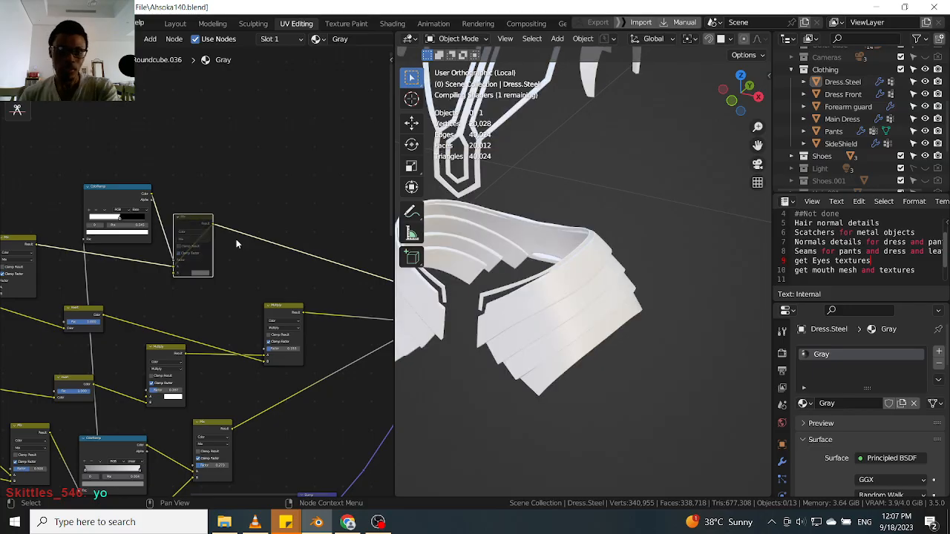
Orbit and zoom around the dress to compare the result without the scratch Mix.
scroll(534, 298, up, 4)
scroll(526, 301, up, 3)
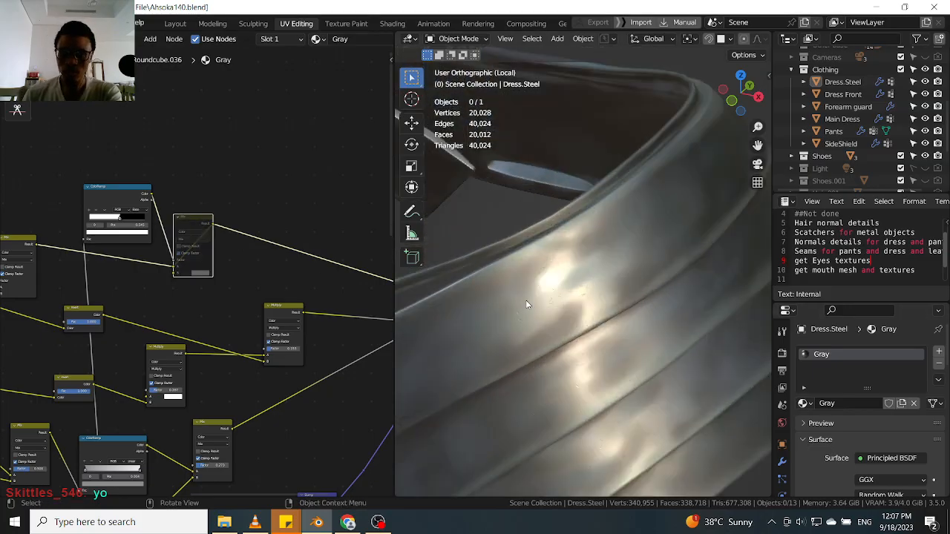
scroll(532, 319, down, 9)
middle_drag(536, 331, 680, 344)
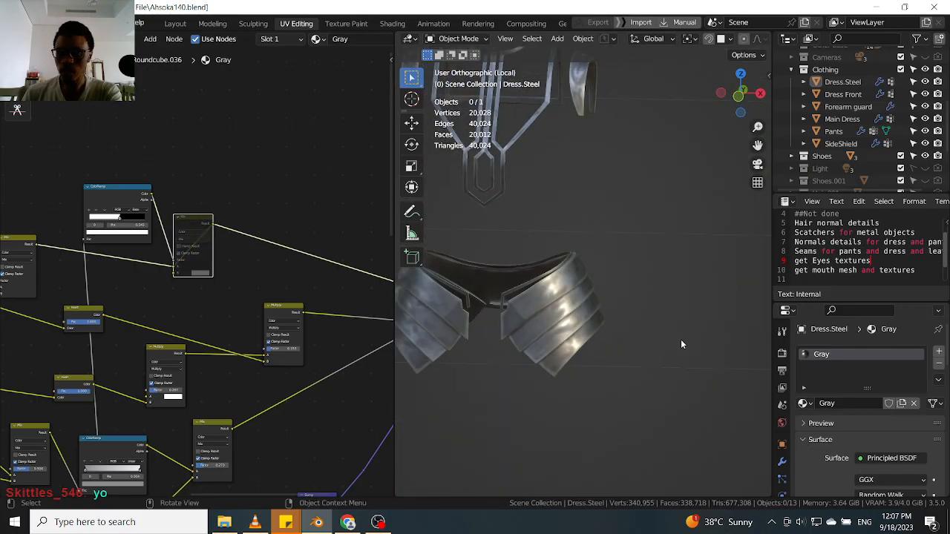
click(781, 332)
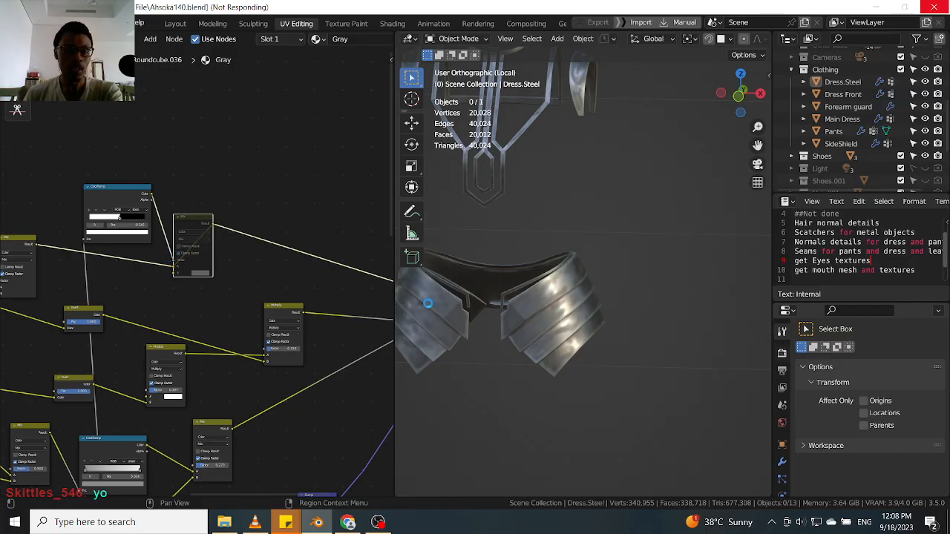
Toggle the upper Mix node's mute on and off to compare the scratches on the dress, leaving it active.
middle_drag(599, 371, 573, 347)
scroll(592, 255, up, 10)
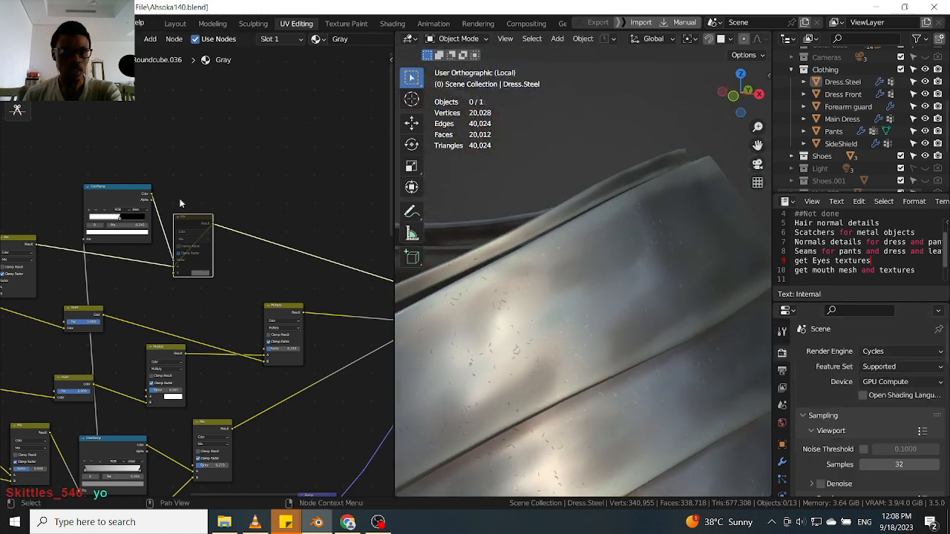
key(m)
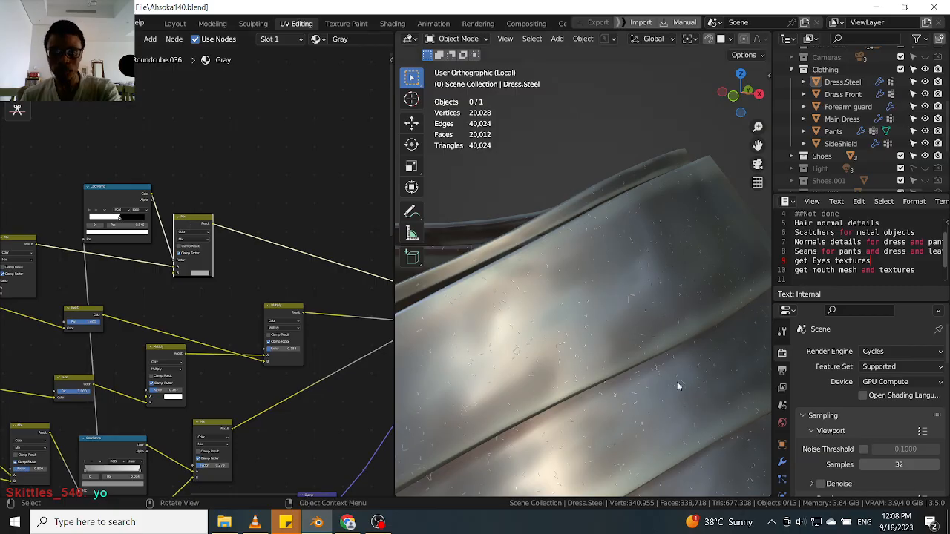
scroll(643, 378, down, 8)
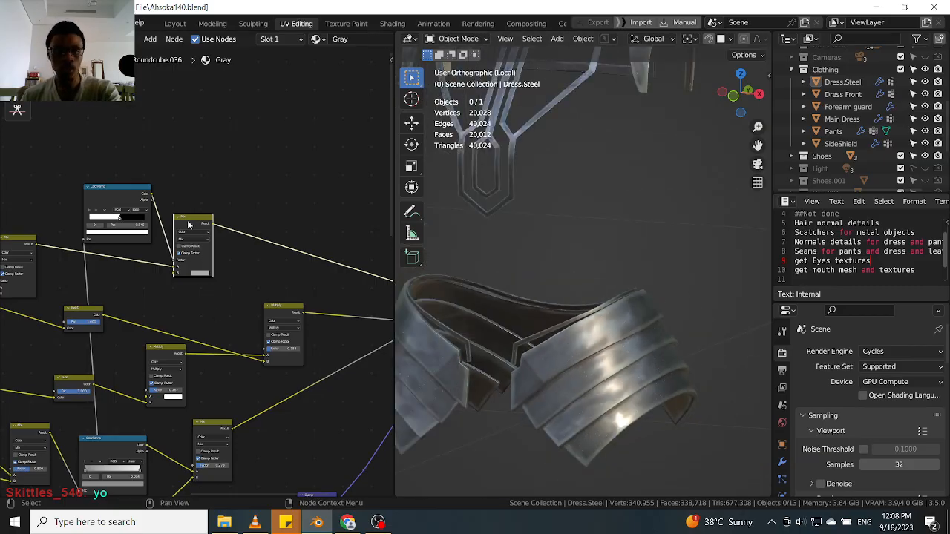
key(m)
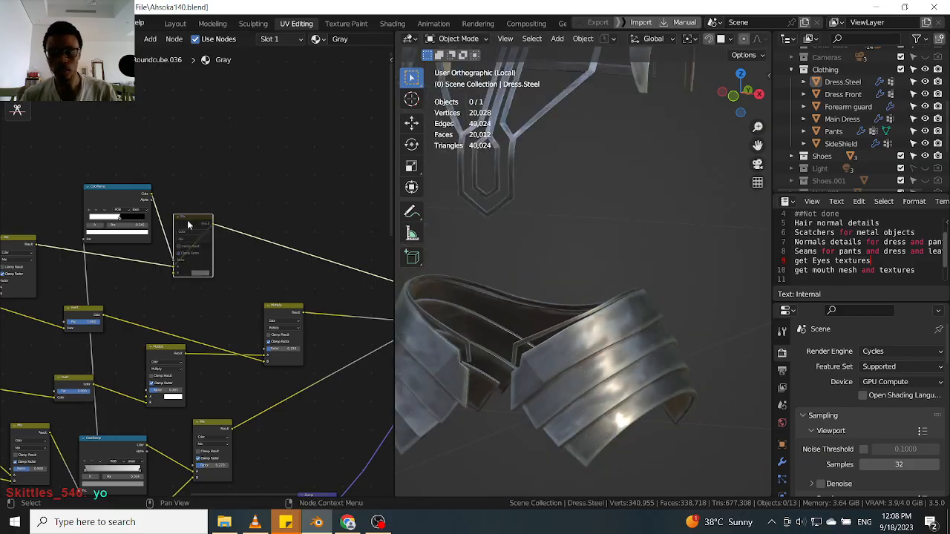
key(m)
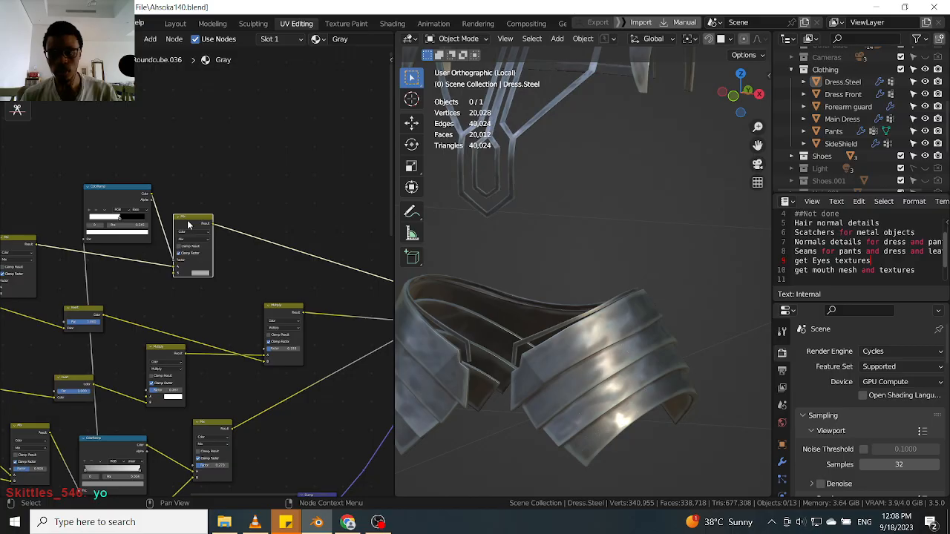
key(m)
key(m)
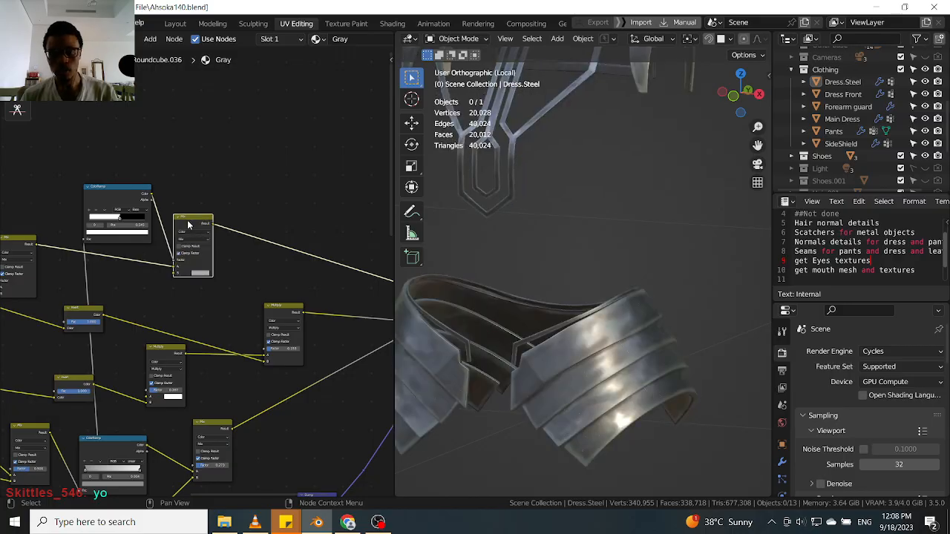
Leave local view and orbit around the character's armour to inspect the metal parts.
scroll(581, 412, down, 3)
middle_drag(581, 404, 522, 340)
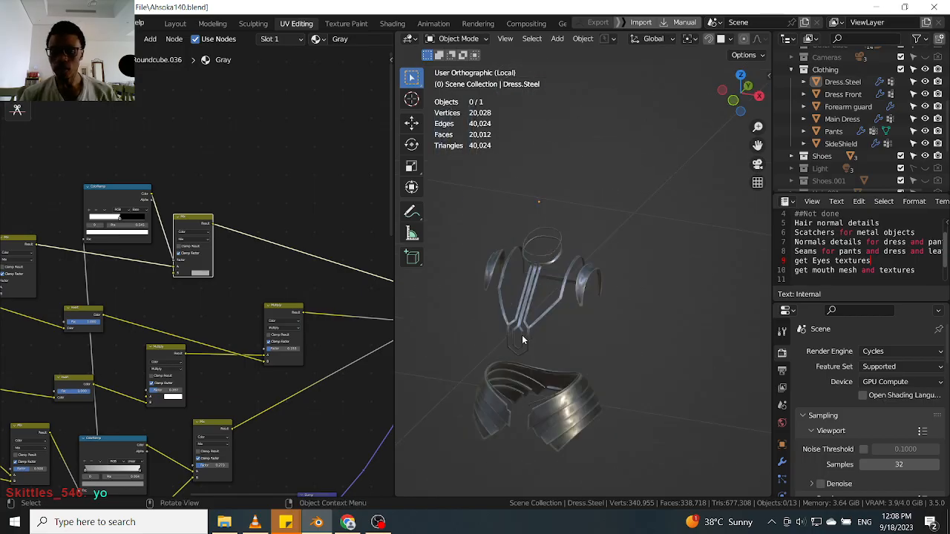
key(KP_Divide)
middle_drag(545, 306, 555, 236)
scroll(547, 226, up, 3)
click(540, 222)
scroll(543, 261, down, 3)
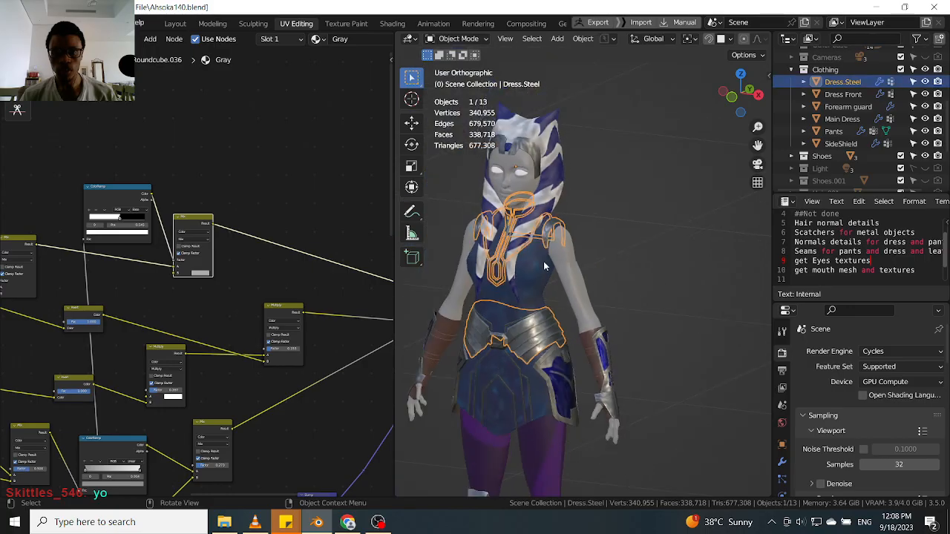
scroll(545, 215, up, 3)
scroll(550, 214, down, 4)
scroll(577, 297, up, 5)
click(595, 265)
scroll(631, 291, up, 3)
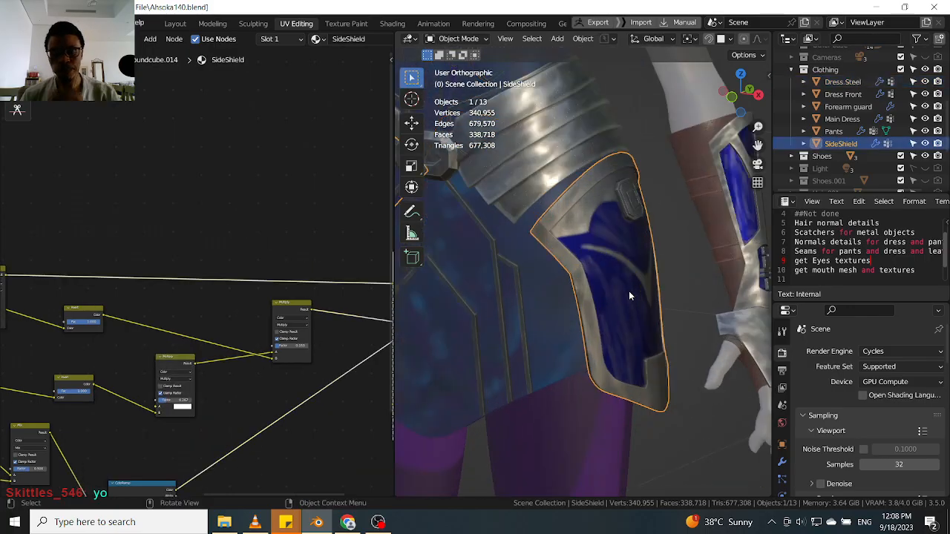
Select and examine the side shield, dress front and main dress surfaces up close.
middle_drag(623, 291, 645, 281)
scroll(568, 210, up, 2)
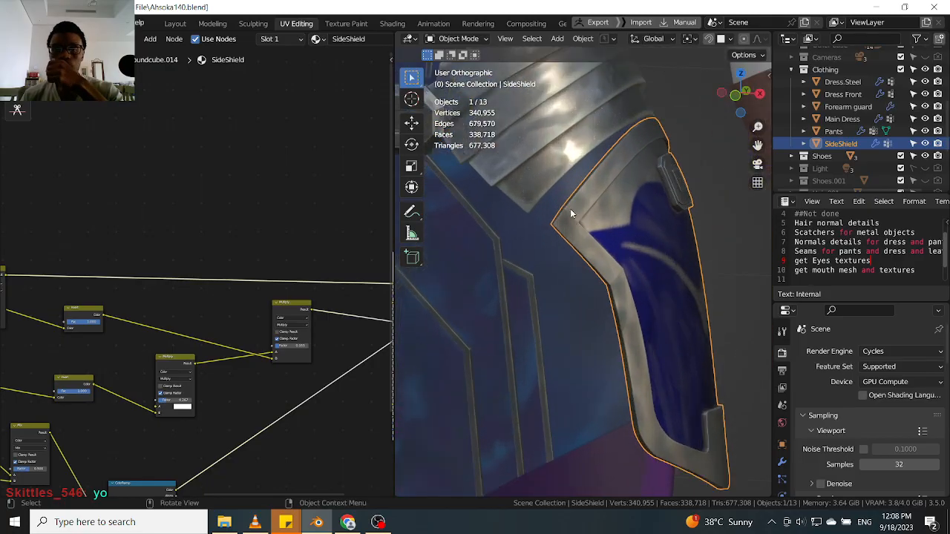
scroll(587, 222, down, 1)
middle_drag(587, 223, 617, 303)
scroll(617, 303, down, 7)
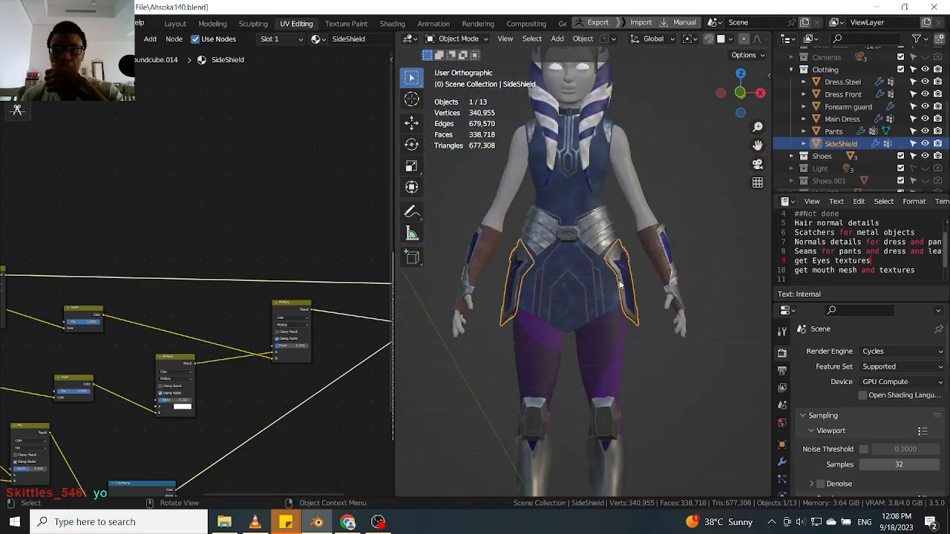
scroll(592, 284, up, 5)
scroll(592, 284, up, 3)
click(593, 284)
scroll(593, 284, down, 3)
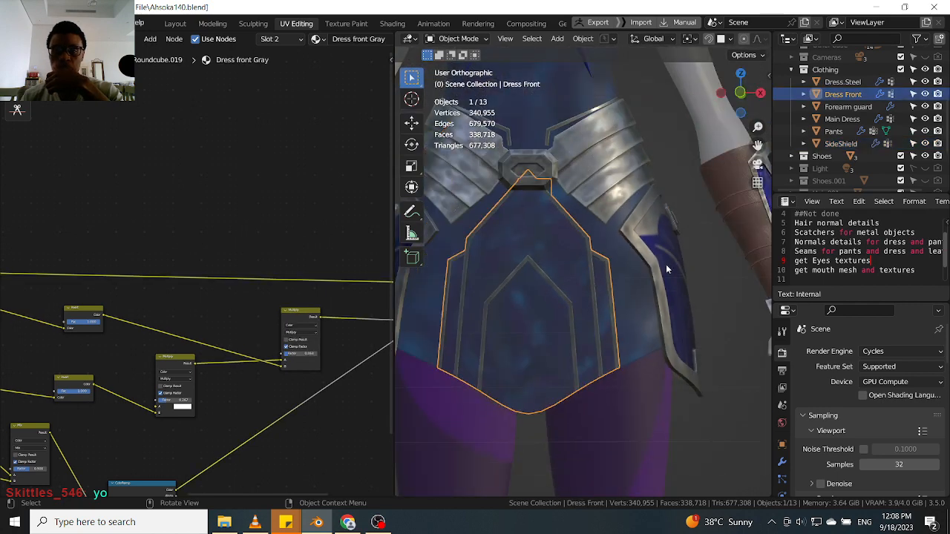
click(666, 269)
scroll(666, 270, down, 3)
middle_drag(666, 270, 635, 294)
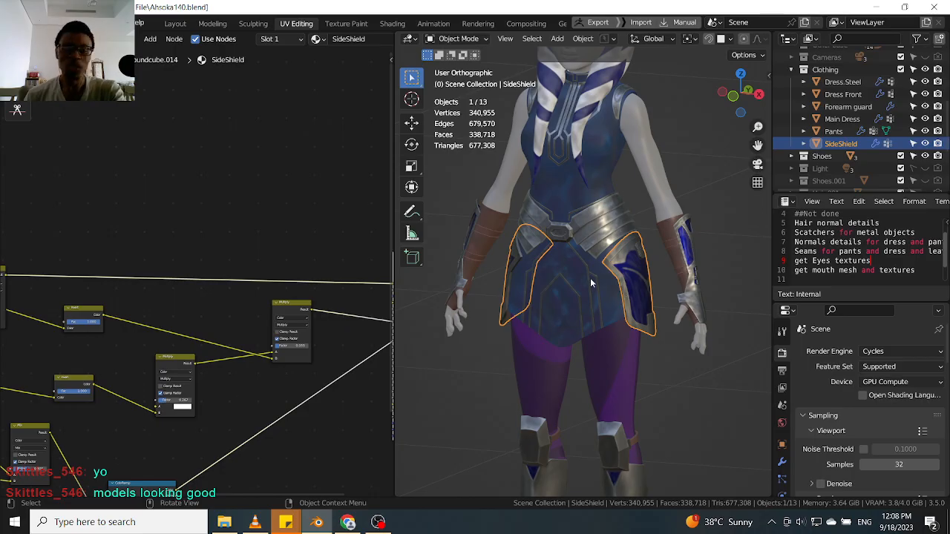
scroll(590, 279, down, 3)
middle_drag(641, 287, 625, 290)
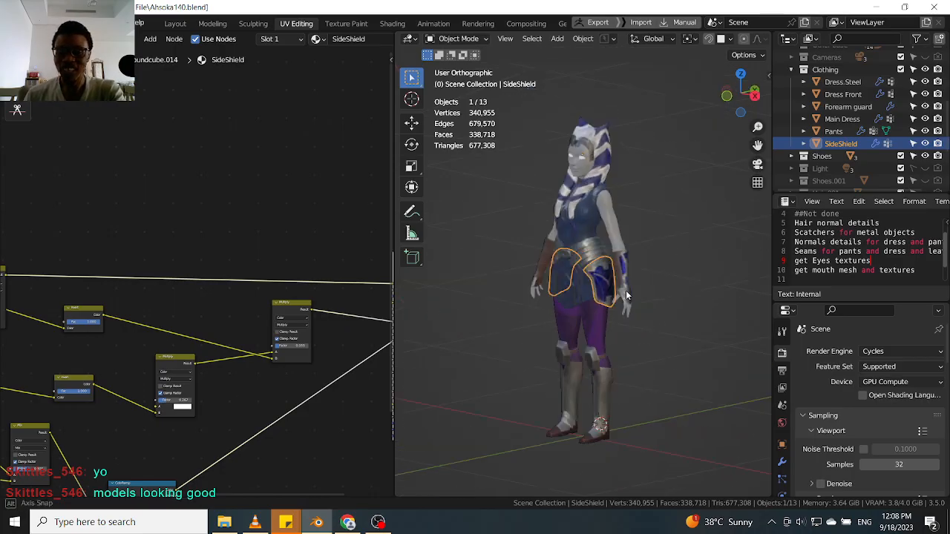
scroll(582, 254, up, 1)
scroll(582, 254, up, 4)
click(594, 178)
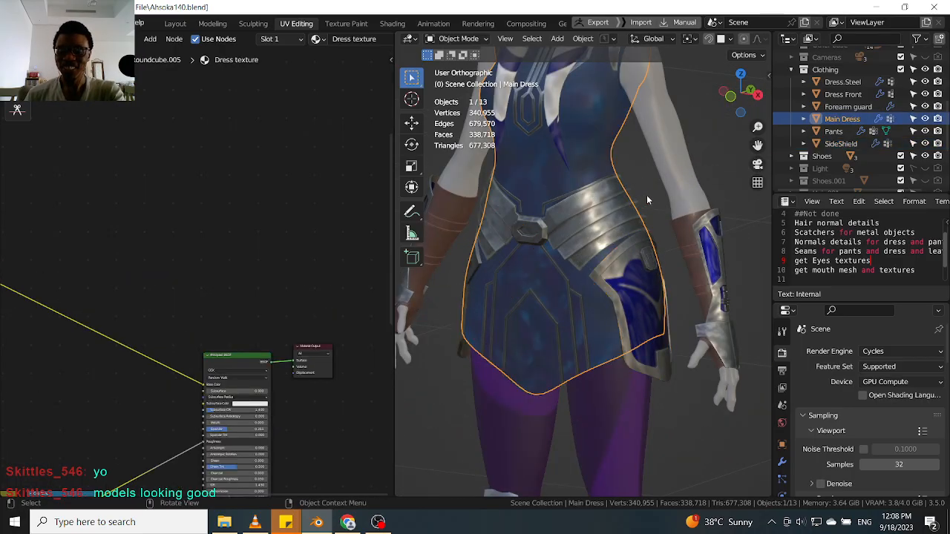
scroll(657, 193, down, 3)
middle_drag(660, 190, 538, 215)
scroll(545, 288, up, 3)
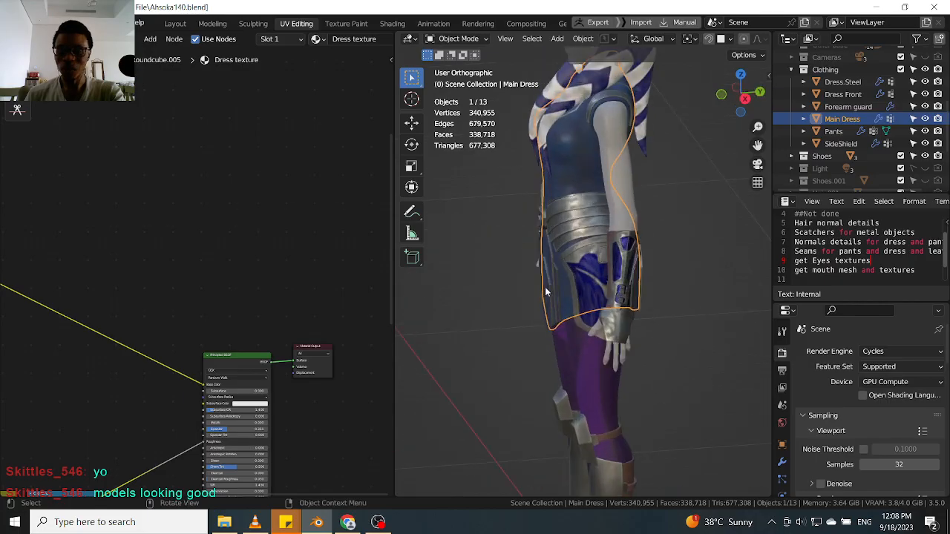
middle_drag(545, 288, 630, 353)
scroll(629, 348, up, 3)
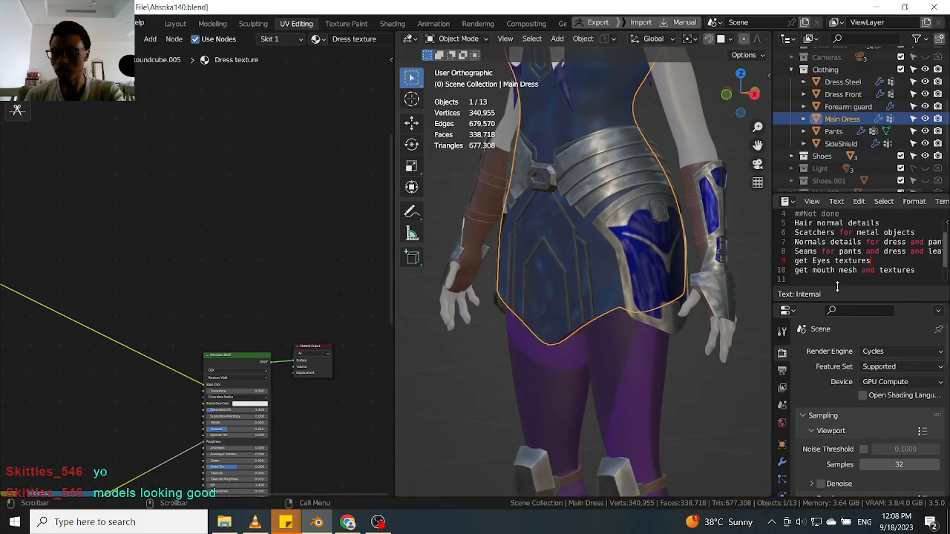
drag(840, 298, 842, 320)
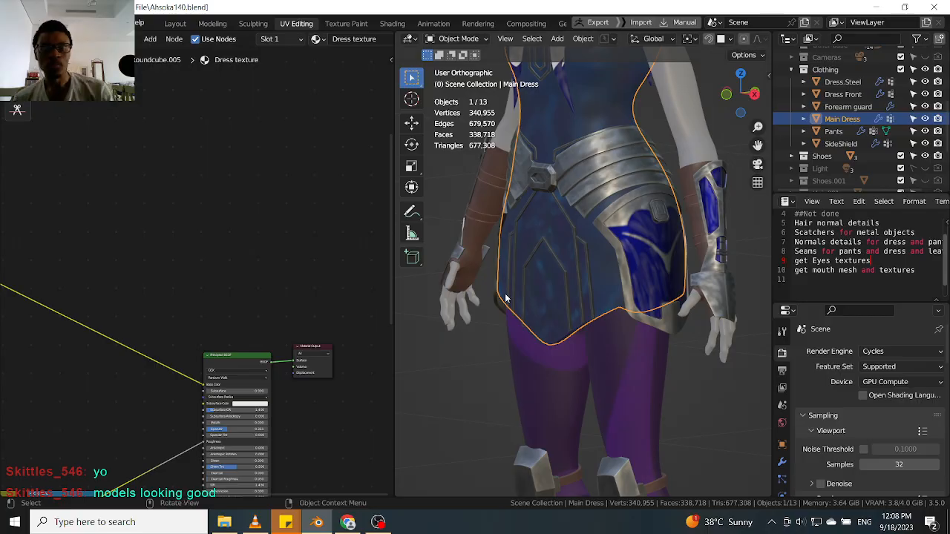
middle_drag(513, 298, 531, 284)
scroll(543, 253, up, 3)
scroll(531, 284, up, 2)
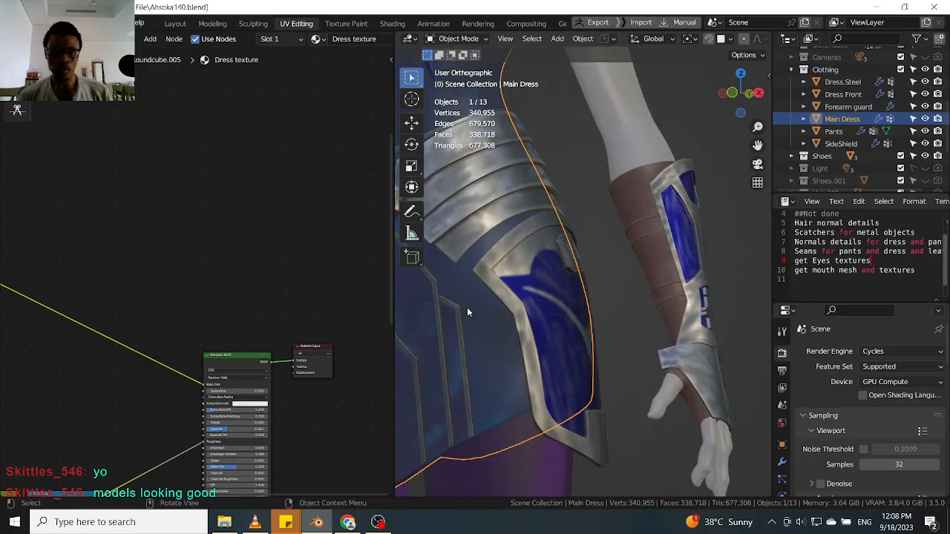
Compare the SideShield and Dress.Steel material node trees by switching between the two objects.
click(508, 287)
middle_drag(148, 467, 111, 393)
middle_drag(341, 267, 190, 323)
scroll(499, 216, down, 2)
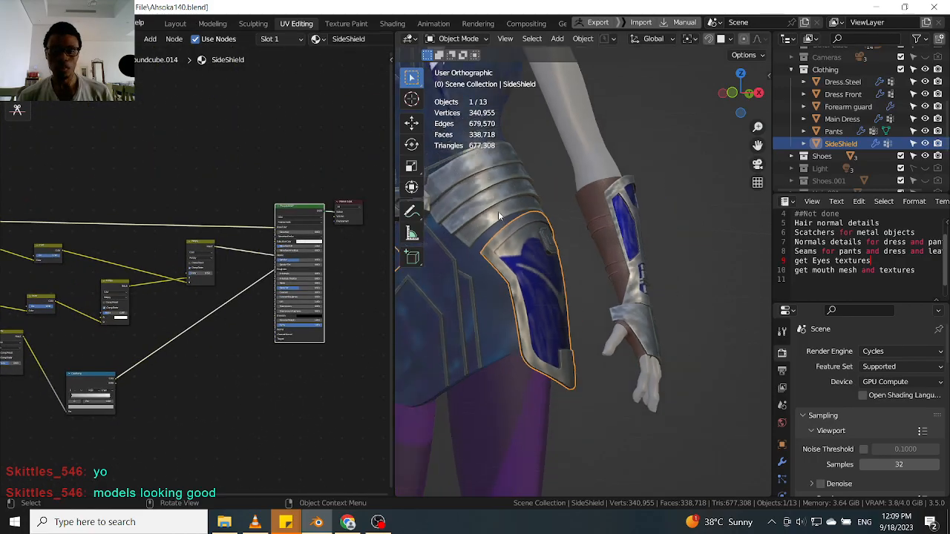
scroll(497, 198, down, 2)
click(497, 199)
scroll(581, 318, down, 2)
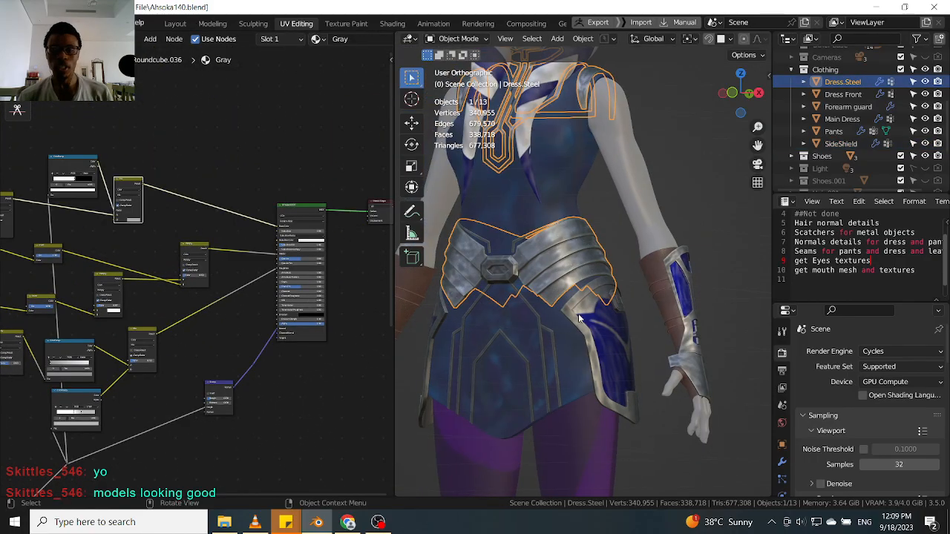
scroll(581, 318, up, 4)
click(568, 312)
scroll(564, 326, up, 2)
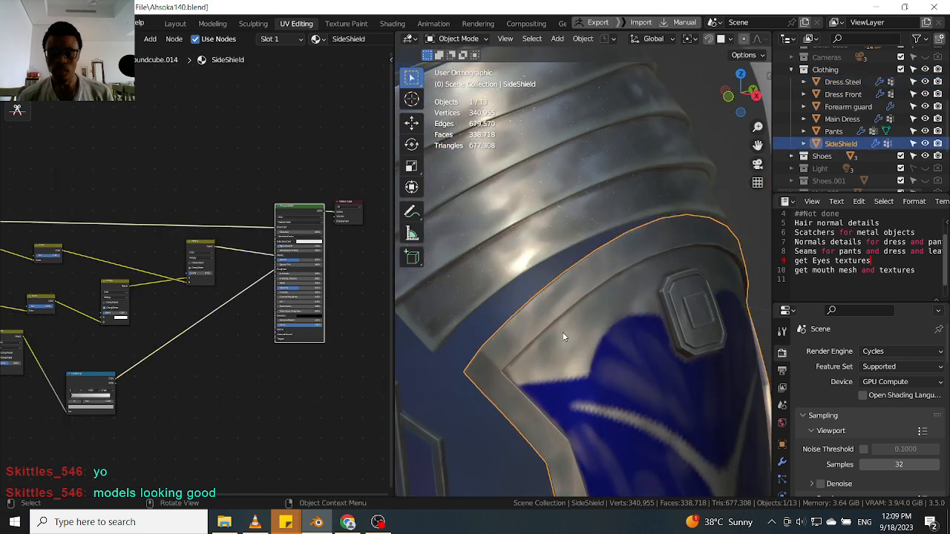
scroll(563, 336, down, 2)
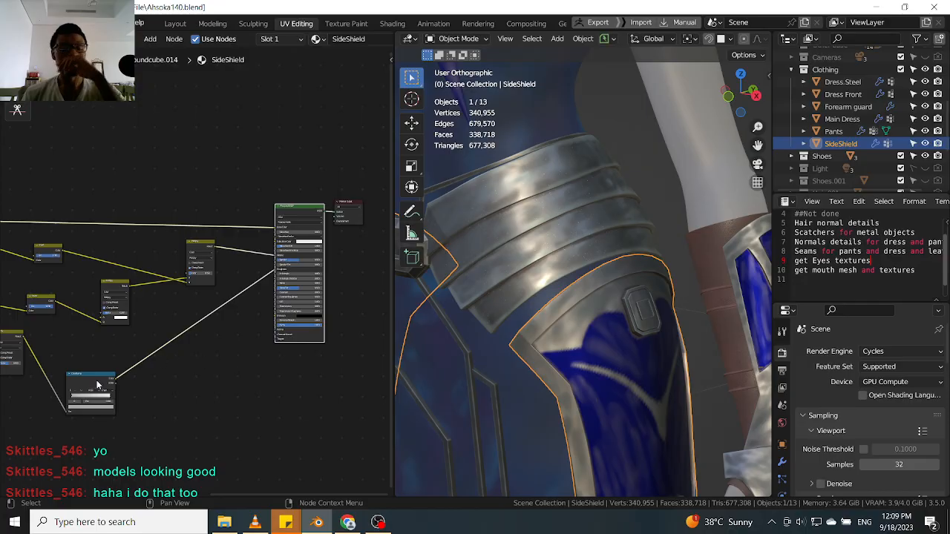
middle_drag(92, 386, 168, 356)
click(553, 223)
scroll(117, 439, down, 4)
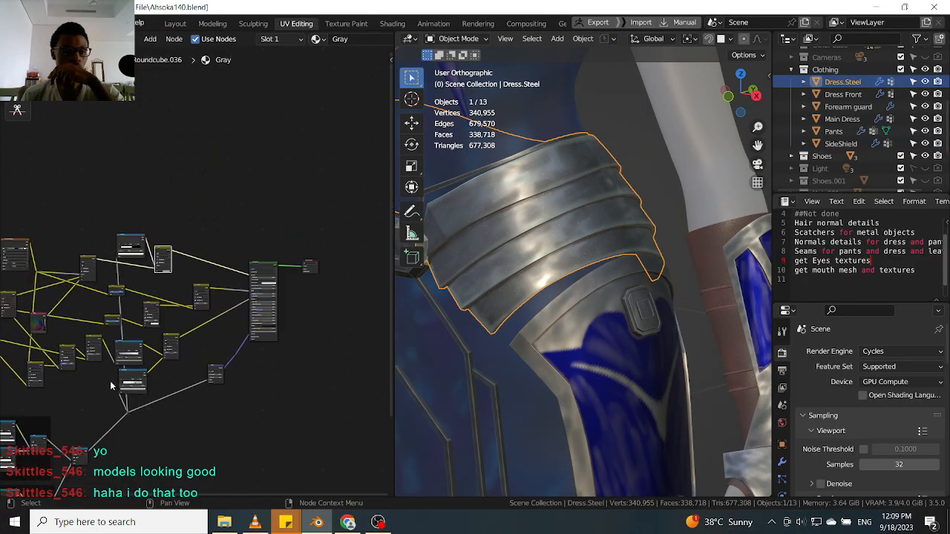
drag(23, 449, 233, 285)
middle_drag(232, 286, 196, 356)
scroll(215, 325, up, 2)
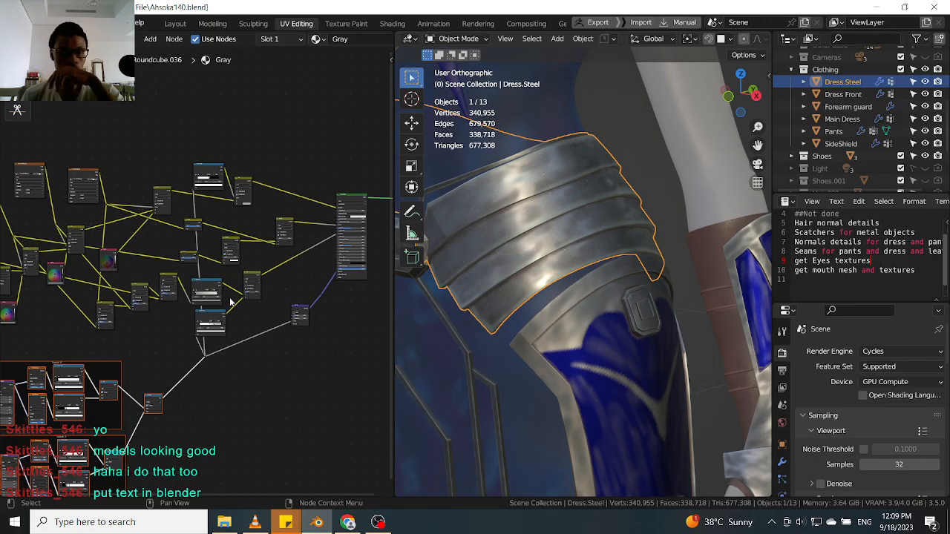
Copy the scratch ColorRamp and Bump nodes from Dress.Steel and paste them into the SideShield material.
shift+click(219, 315)
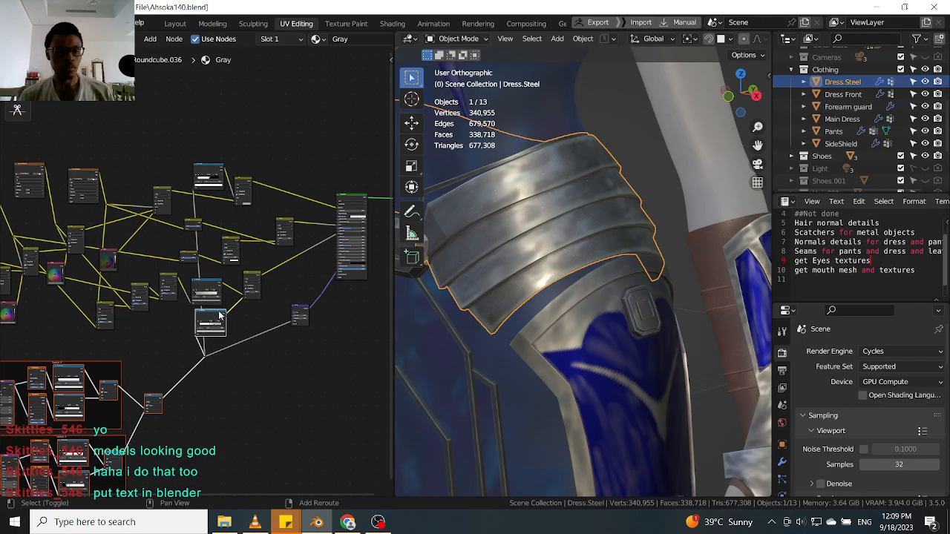
shift+click(211, 170)
shift+click(300, 312)
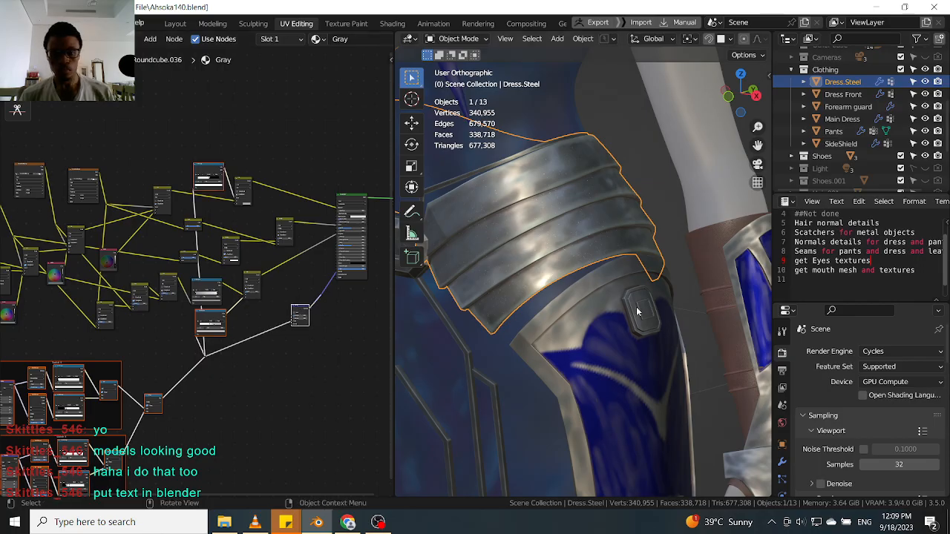
click(551, 341)
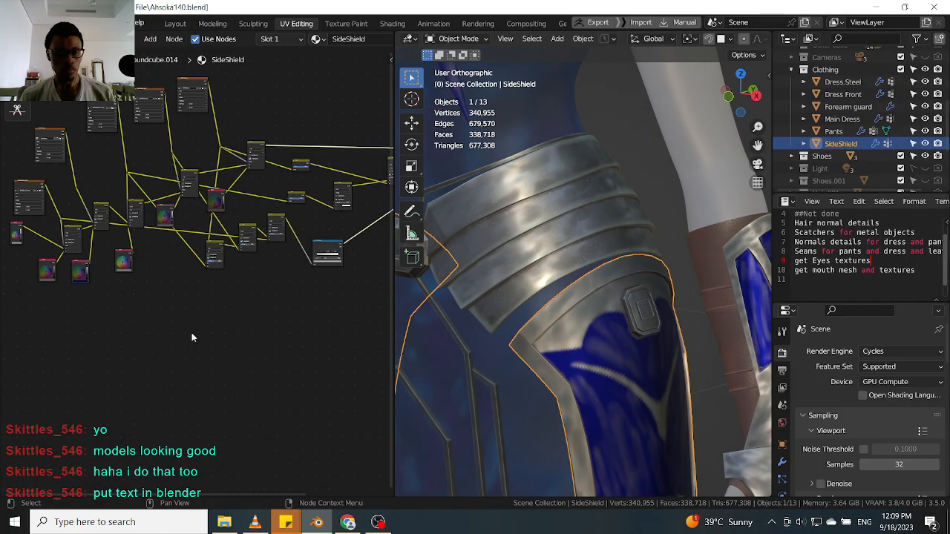
scroll(182, 352, down, 2)
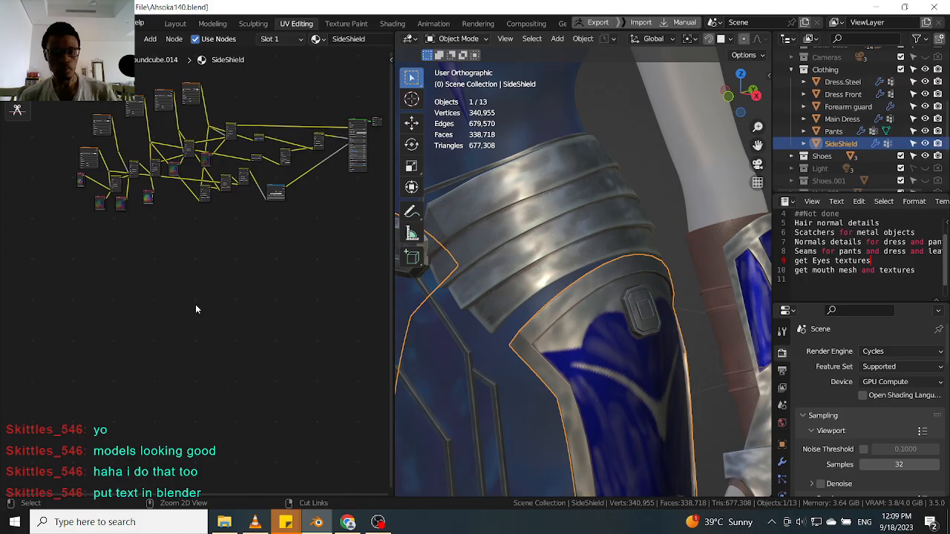
key(ctrl+v)
scroll(260, 238, up, 2)
click(238, 335)
scroll(242, 332, up, 2)
drag(245, 336, 287, 249)
middle_drag(341, 239, 209, 271)
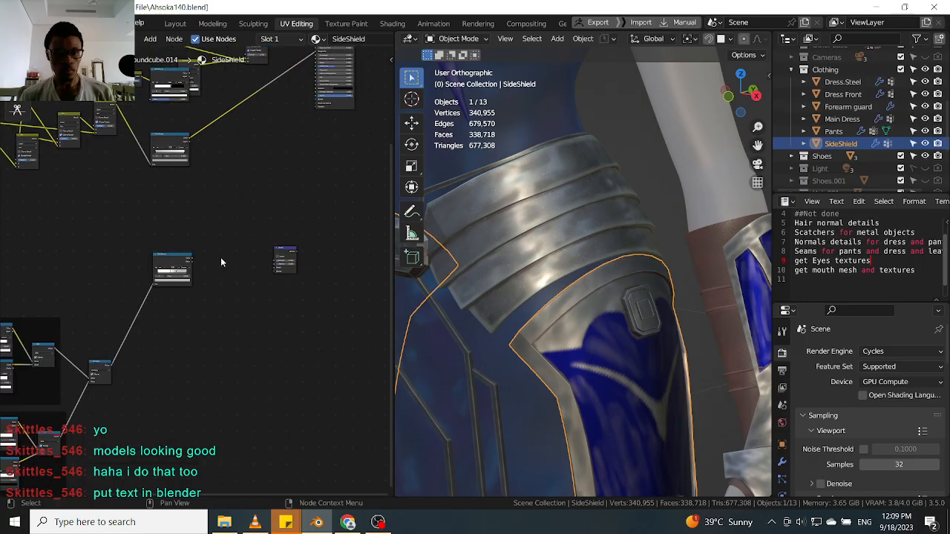
Connect the pasted scratch ColorRamp and Bump nodes into the SideShield node tree.
scroll(222, 259, up, 2)
drag(184, 259, 296, 133)
middle_drag(324, 144, 321, 280)
middle_drag(144, 177, 226, 259)
scroll(237, 209, down, 1)
drag(237, 209, 251, 338)
scroll(275, 291, down, 2)
middle_drag(278, 284, 276, 343)
scroll(292, 265, up, 1)
middle_drag(267, 385, 274, 289)
scroll(262, 347, up, 2)
scroll(286, 236, down, 1)
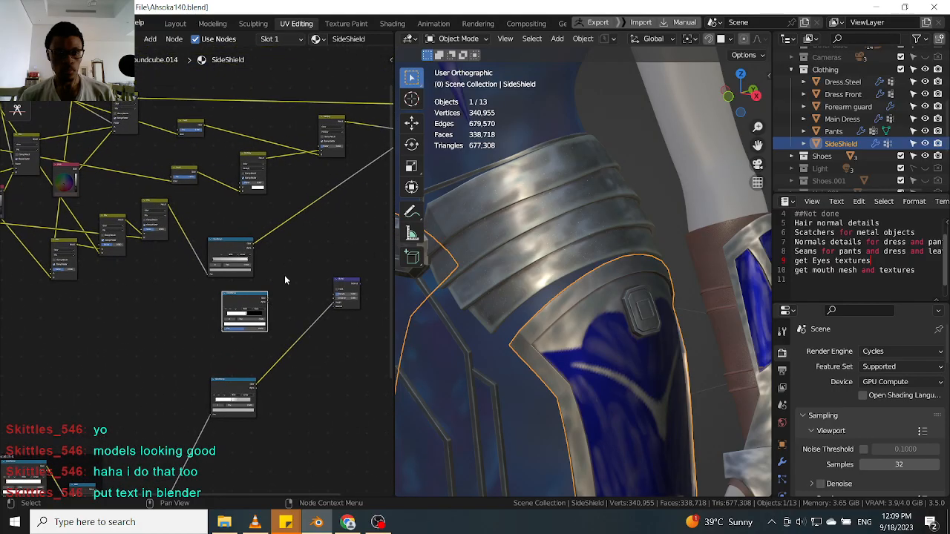
Copy the Mix node from the Dress.Steel material and paste it into the SideShield node tree.
click(501, 238)
click(270, 212)
middle_drag(271, 213, 305, 253)
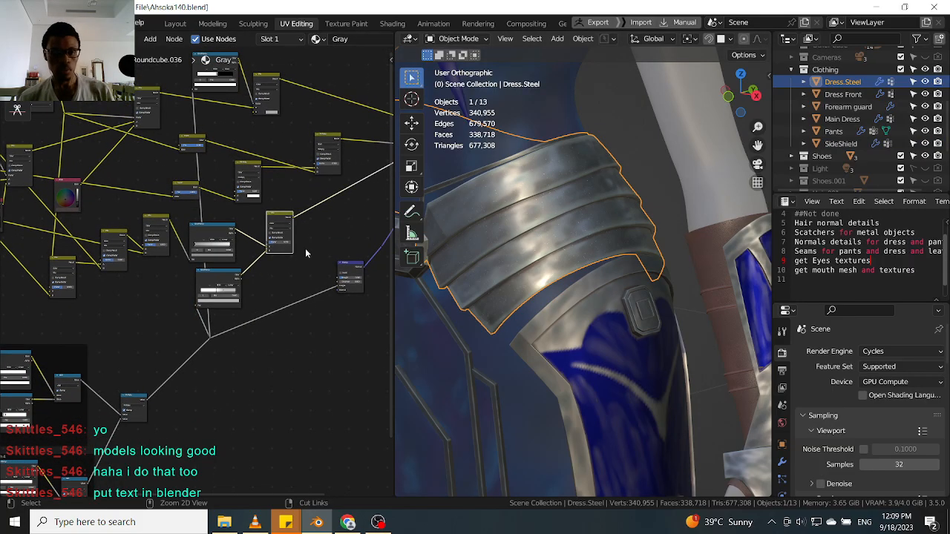
click(570, 316)
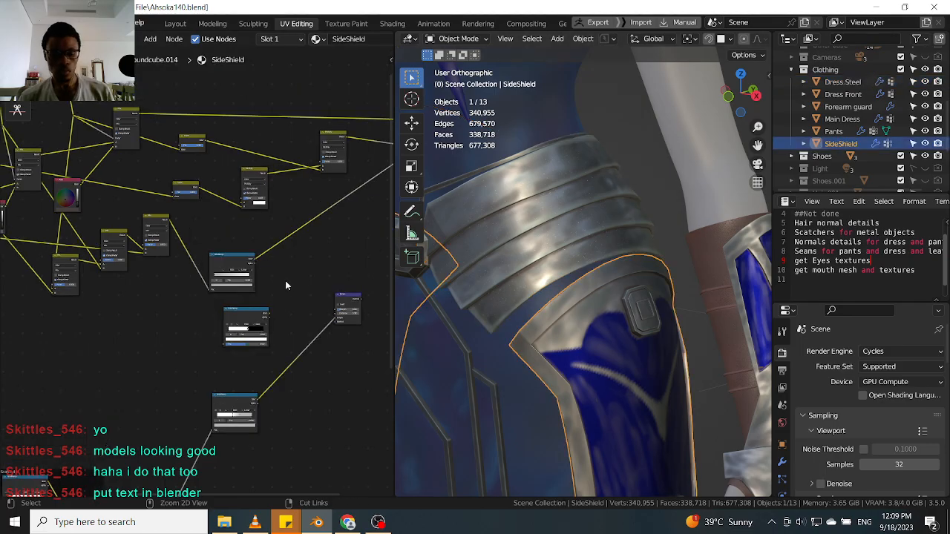
key(ctrl+v)
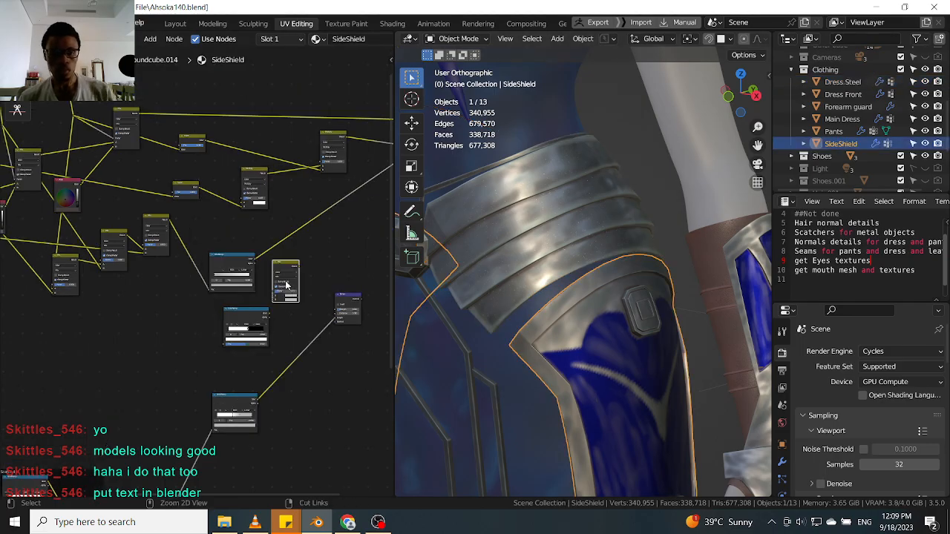
Wire both scratch ColorRamp outputs into the pasted Mix node's inputs.
scroll(291, 264, up, 2)
drag(291, 262, 319, 240)
scroll(276, 321, up, 1)
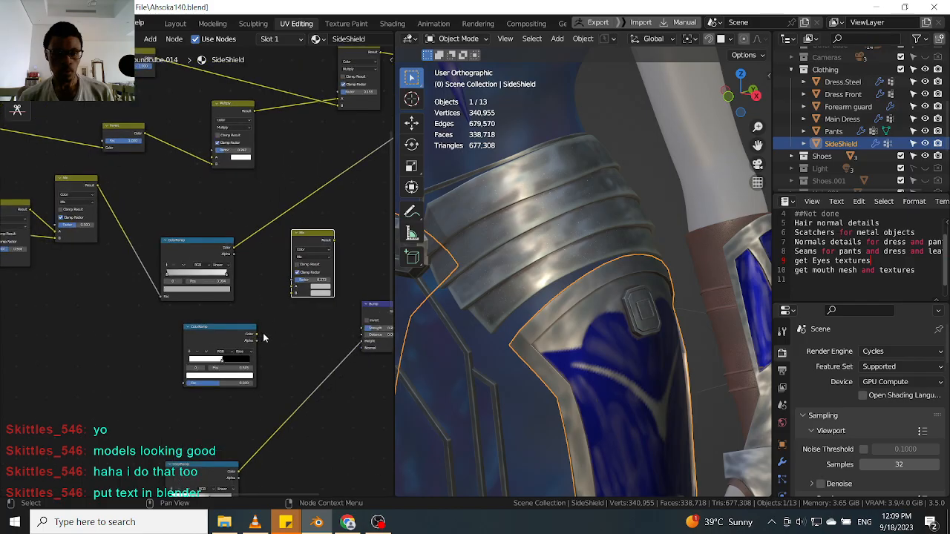
drag(223, 331, 122, 330)
middle_drag(246, 325, 262, 219)
drag(235, 364, 240, 242)
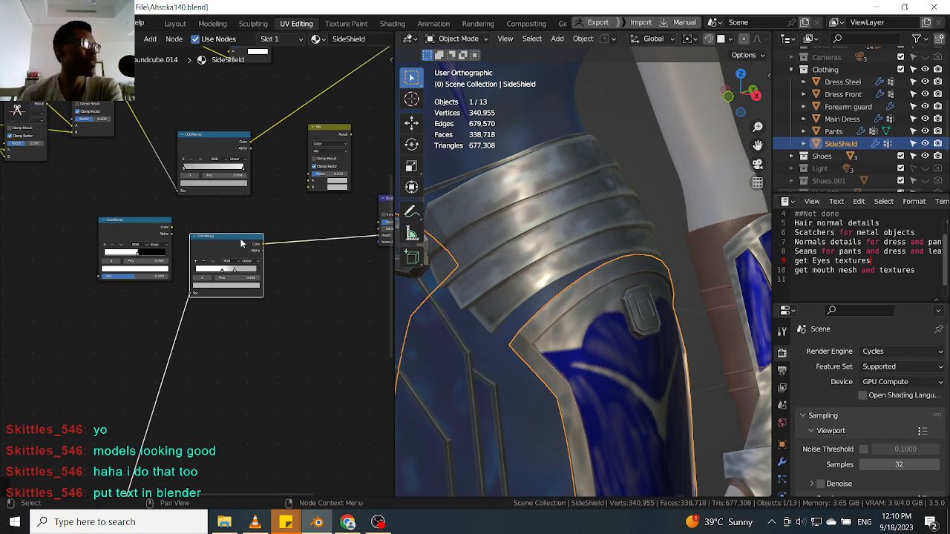
middle_drag(295, 207, 284, 253)
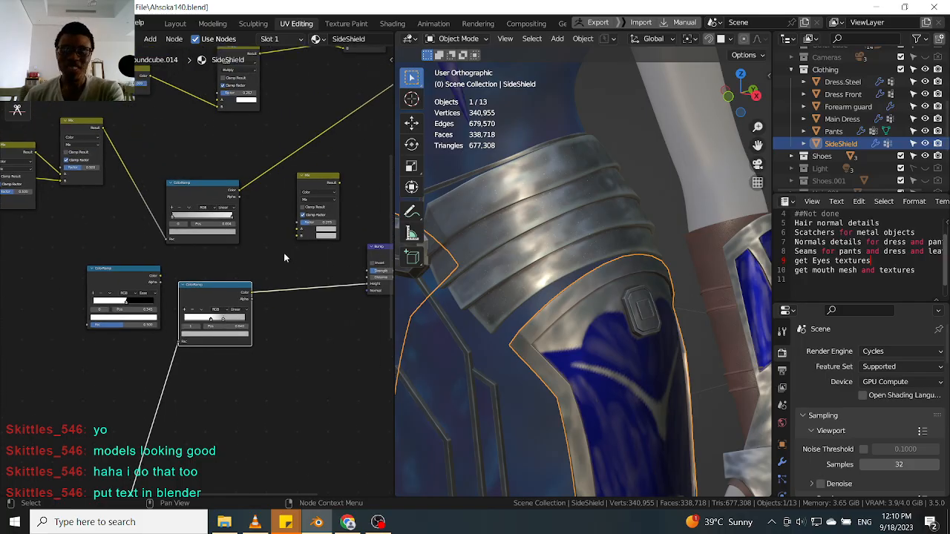
drag(321, 176, 311, 176)
drag(238, 193, 290, 223)
drag(252, 297, 289, 236)
click(308, 175)
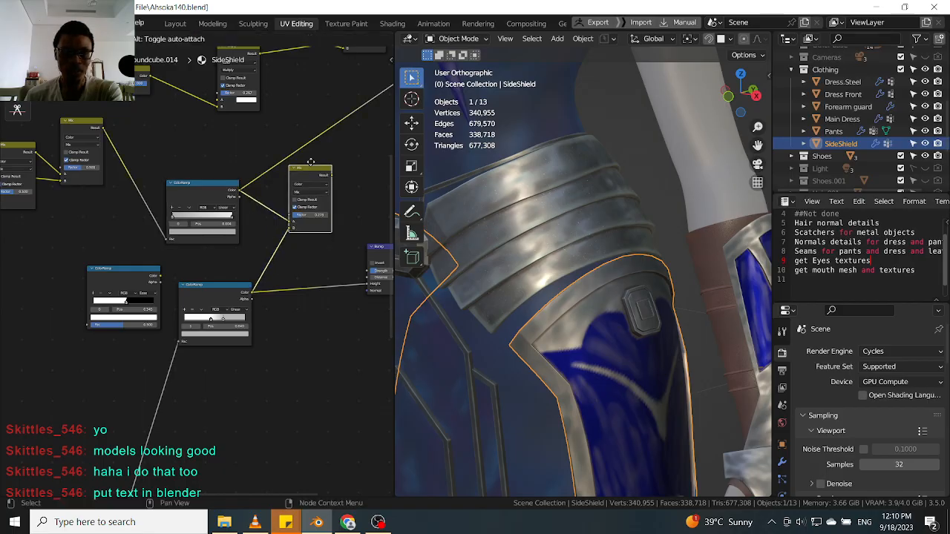
Reposition the scratch ColorRamp nodes and reroute their links toward the shader inputs.
key(g)
click(141, 274)
scroll(159, 284, up, 1)
drag(148, 290, 322, 161)
middle_drag(222, 222, 293, 242)
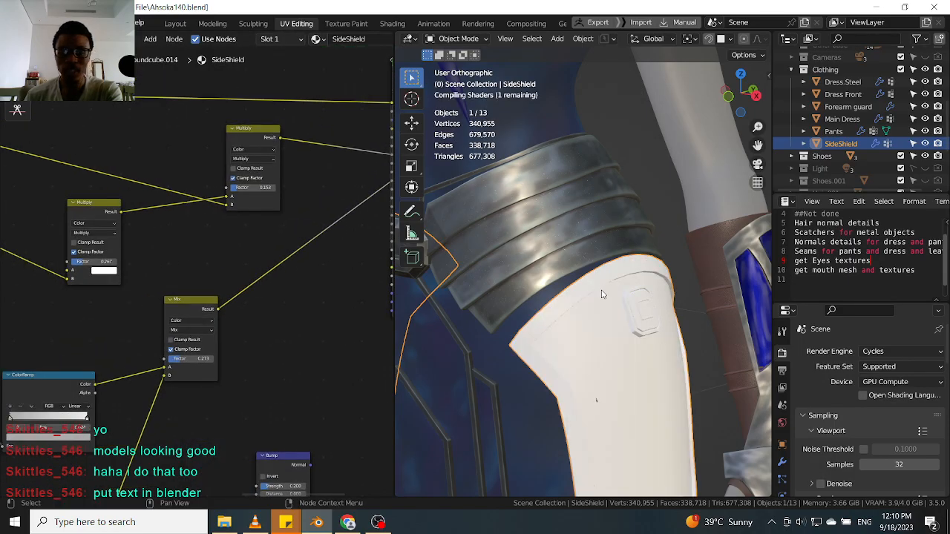
scroll(233, 261, down, 2)
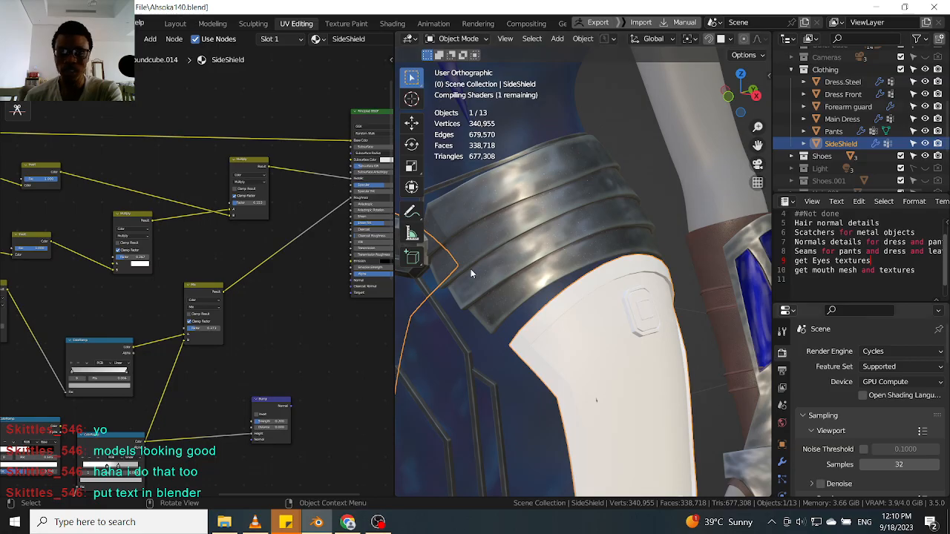
middle_drag(85, 307, 149, 450)
drag(148, 449, 286, 162)
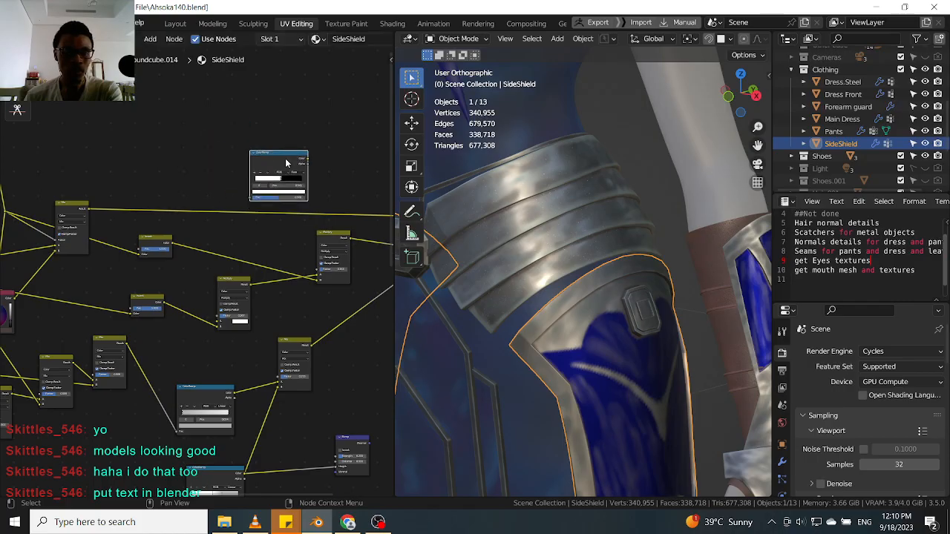
Link the upper ColorRamp's Fac input to the scratch texture chain in the SideShield tree.
scroll(287, 163, up, 2)
middle_drag(287, 162, 293, 154)
scroll(80, 187, down, 1)
middle_drag(128, 195, 96, 217)
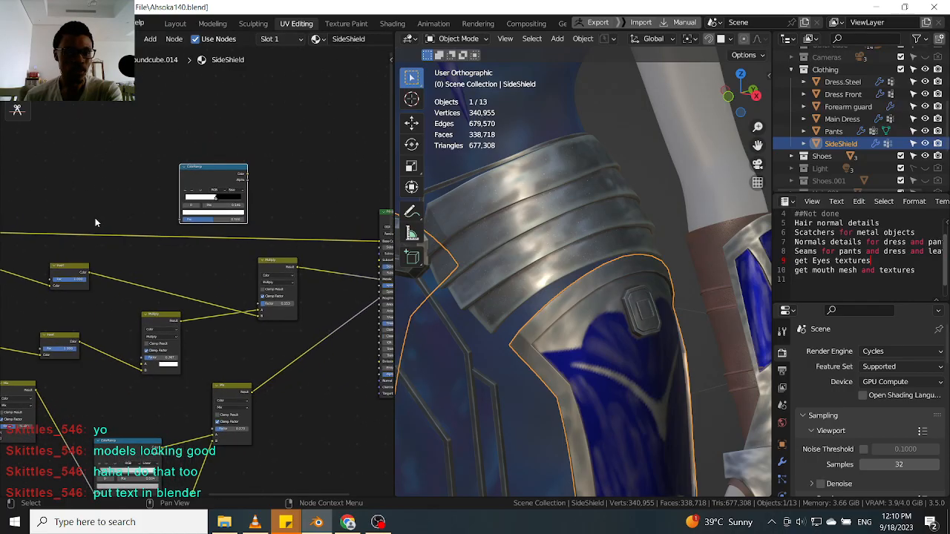
middle_drag(129, 292, 197, 241)
middle_drag(257, 326, 226, 208)
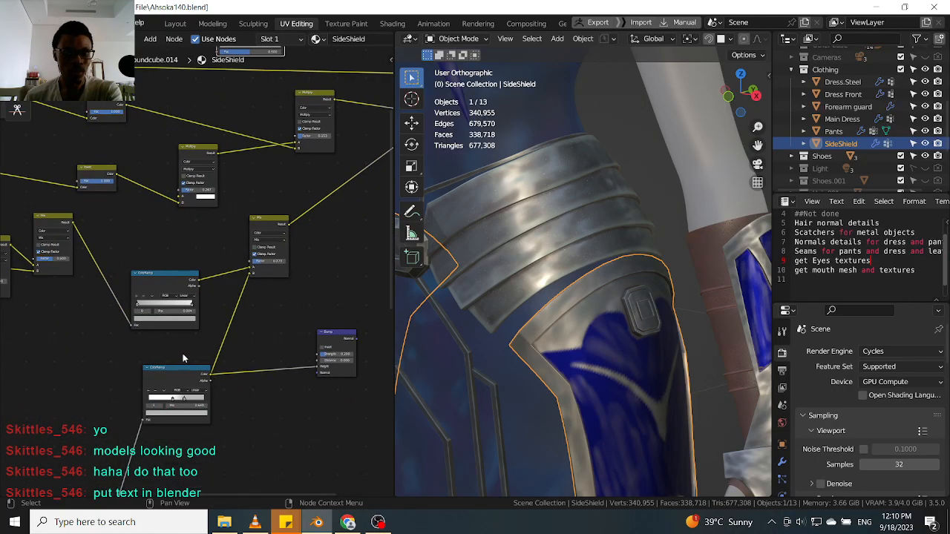
middle_drag(134, 490, 190, 323)
scroll(179, 329, down, 4)
drag(136, 460, 246, 111)
middle_drag(246, 111, 209, 250)
scroll(209, 193, up, 3)
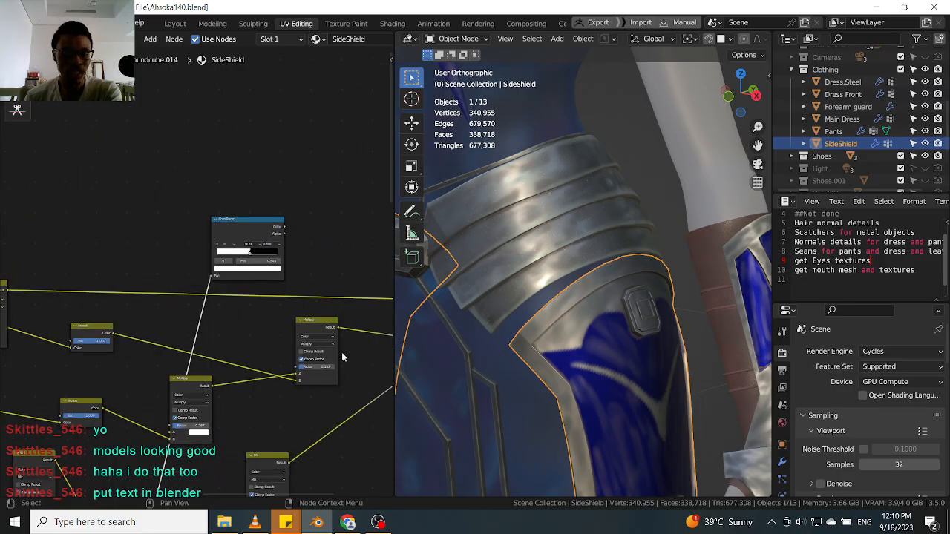
Copy another Mix node from Dress.Steel and paste it into the SideShield node tree.
click(518, 230)
click(206, 236)
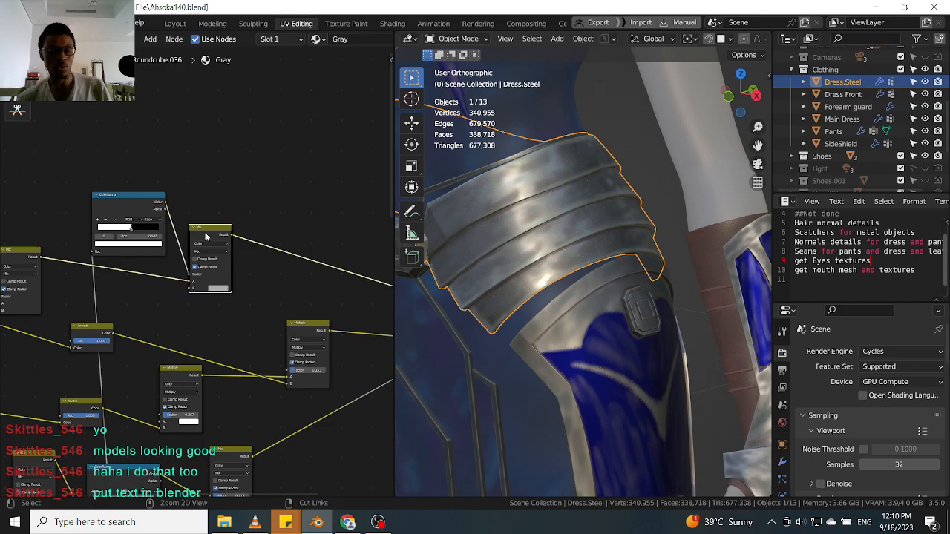
click(563, 329)
click(328, 242)
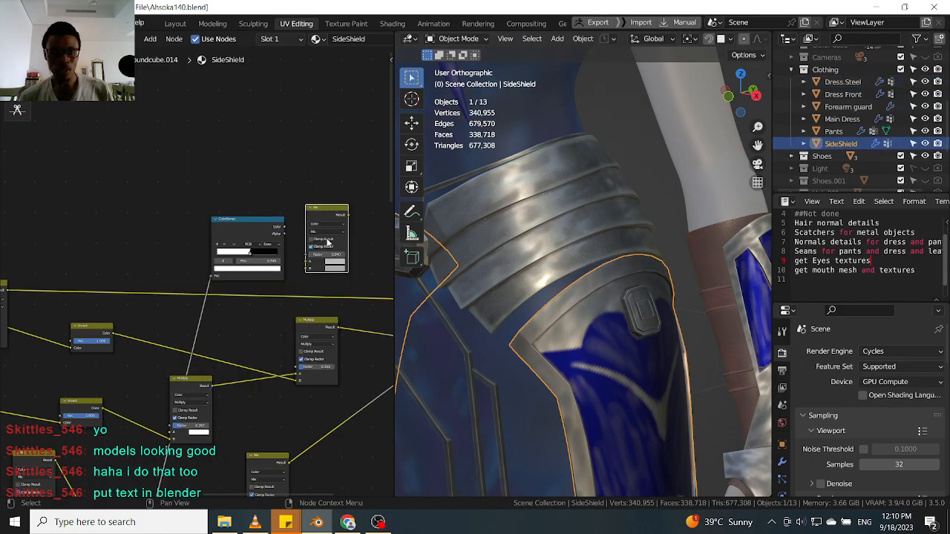
Feed the ColorRamp into the new Mix node and connect its Result to the Principled BSDF Base Color.
scroll(323, 220, up, 2)
drag(312, 207, 313, 223)
drag(246, 226, 246, 193)
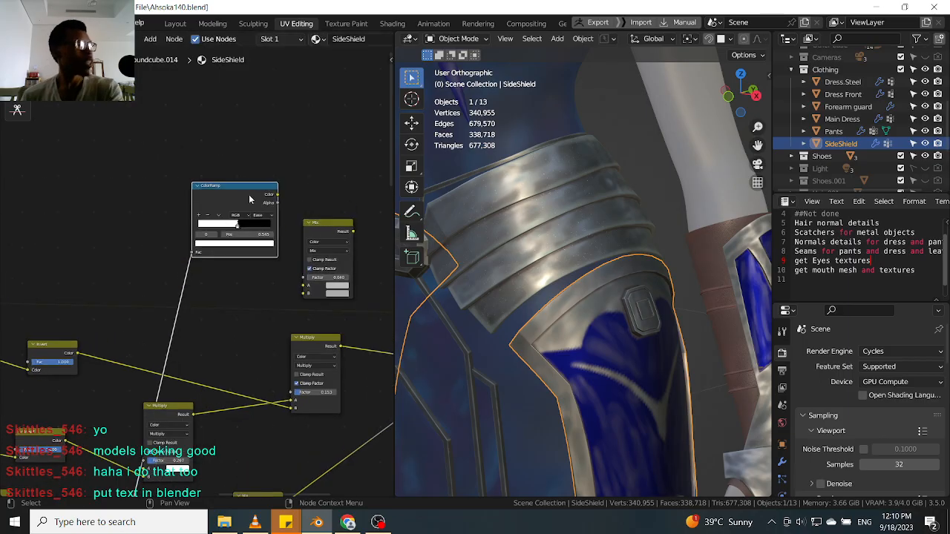
drag(313, 230, 311, 208)
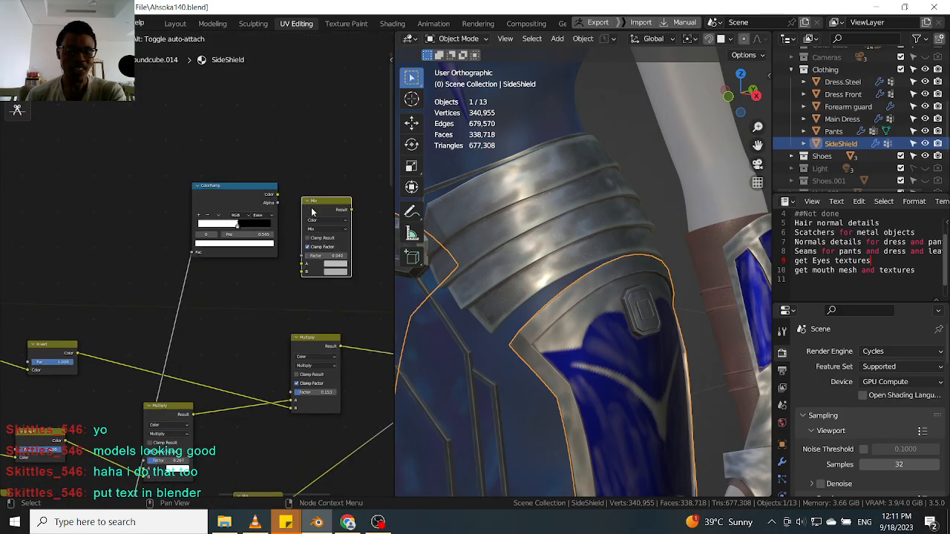
middle_drag(290, 212, 244, 212)
scroll(268, 205, up, 2)
drag(270, 205, 247, 290)
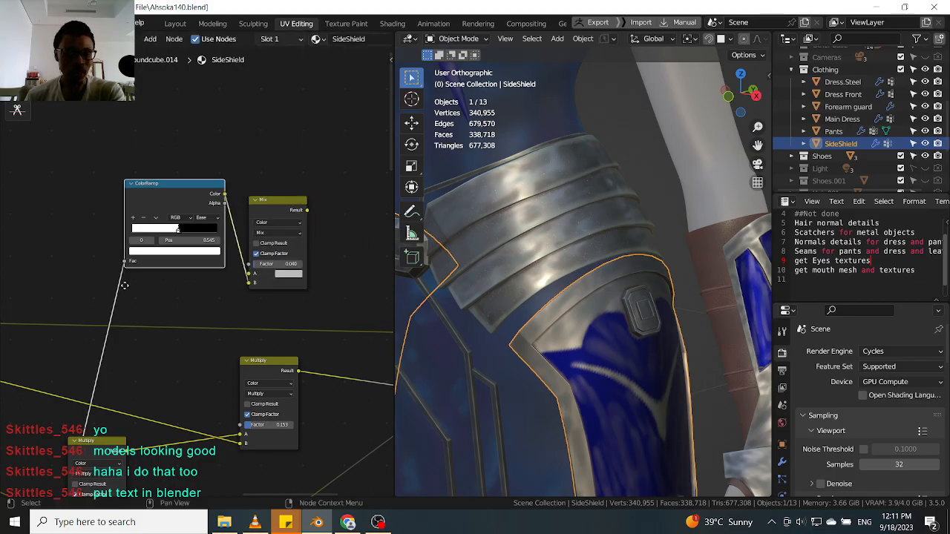
scroll(141, 297, down, 2)
drag(49, 303, 321, 272)
middle_drag(338, 225, 222, 214)
scroll(211, 278, up, 2)
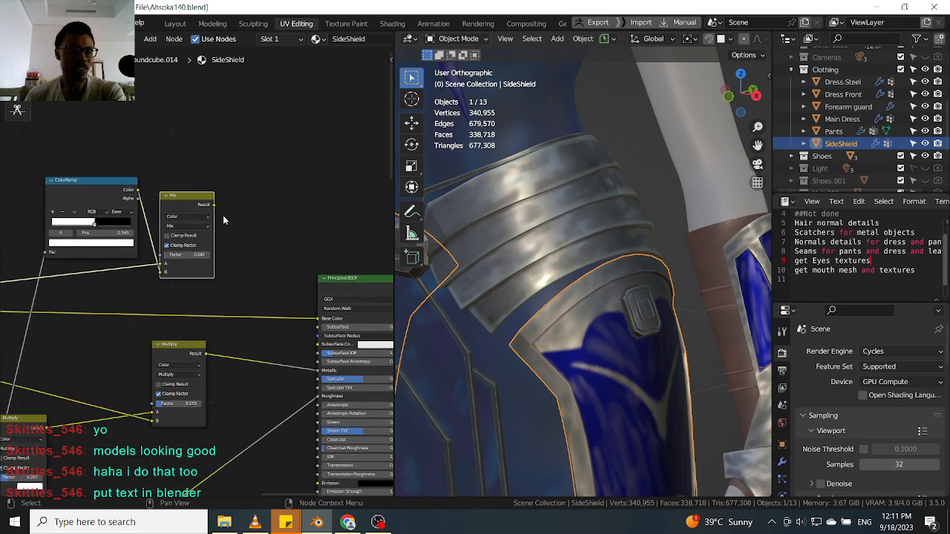
drag(215, 208, 319, 319)
Rearrange the scratch ColorRamp and Mix nodes beside the Principled BSDF.
scroll(371, 289, down, 1)
middle_drag(564, 296, 660, 307)
scroll(637, 300, up, 6)
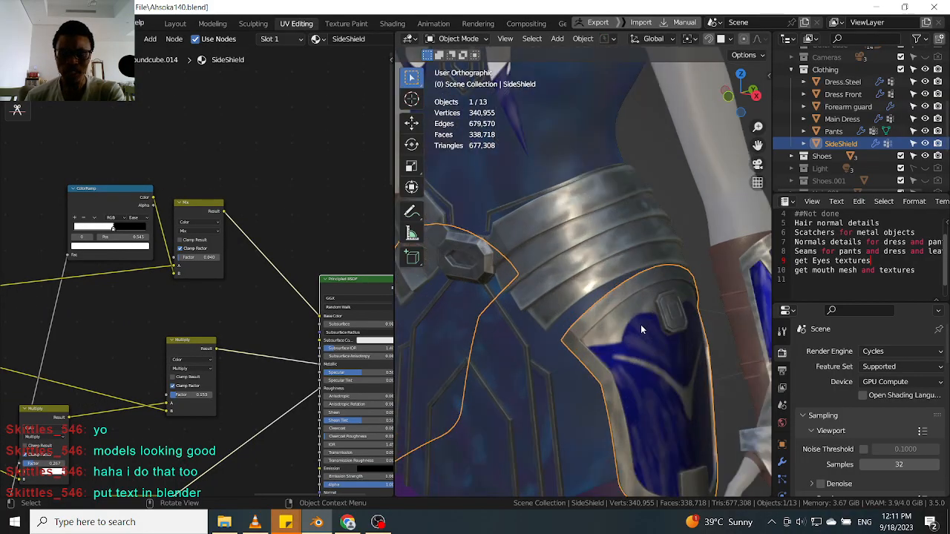
scroll(640, 313, up, 8)
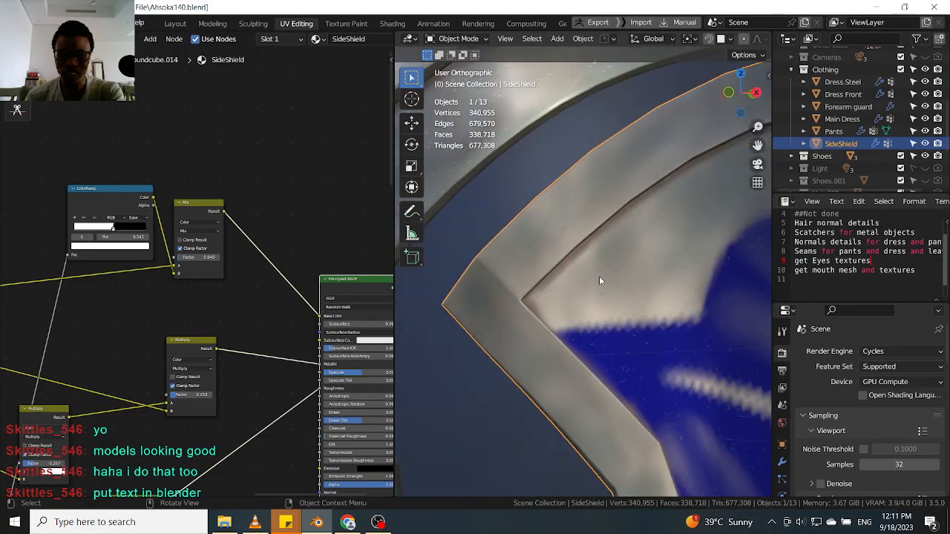
drag(106, 210, 106, 292)
drag(204, 205, 202, 191)
drag(114, 279, 100, 263)
middle_drag(237, 248, 247, 247)
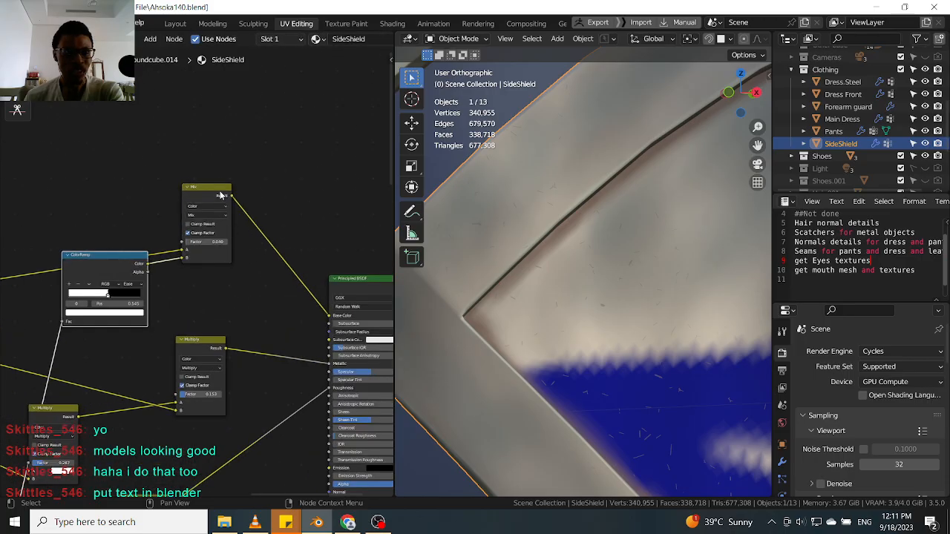
drag(222, 197, 227, 207)
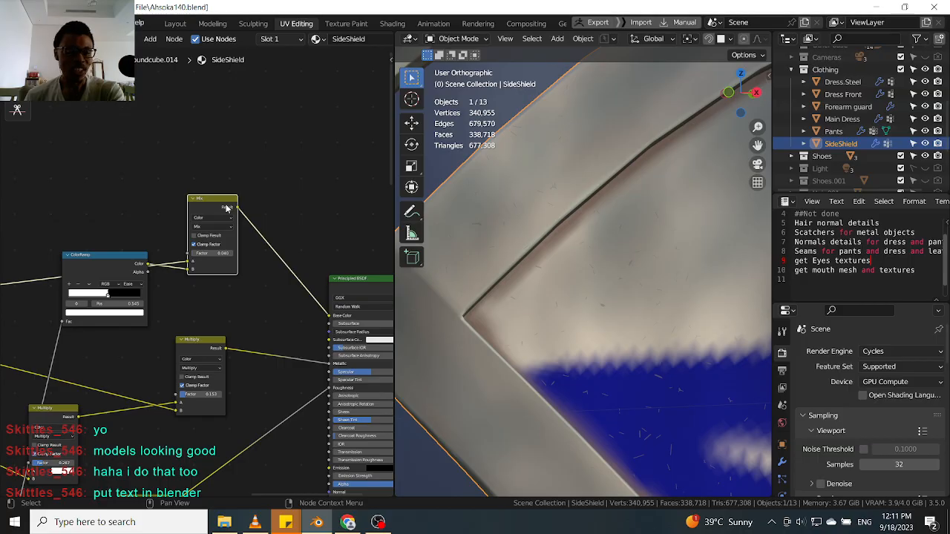
Inspect the scratch detail on the side shield edge at close range in the viewport.
scroll(539, 230, down, 10)
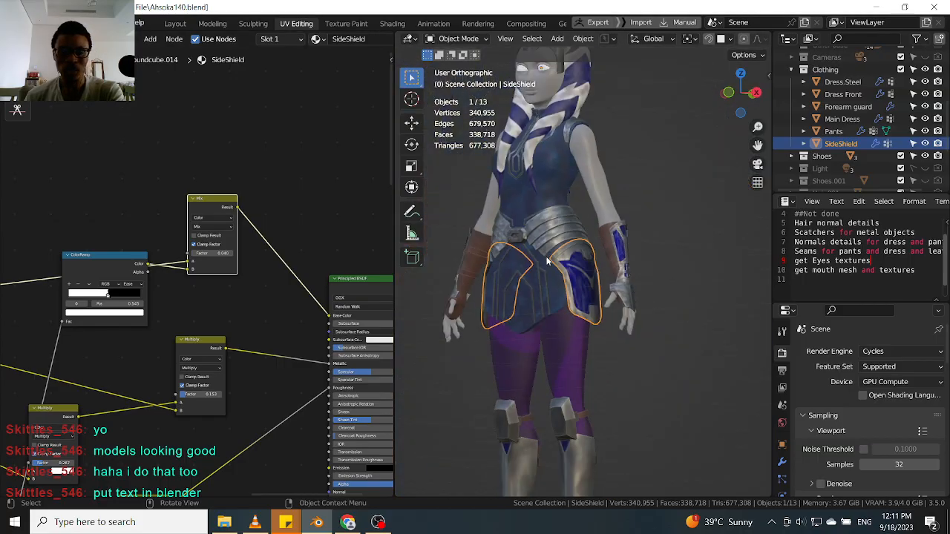
scroll(457, 265, up, 5)
scroll(444, 288, down, 2)
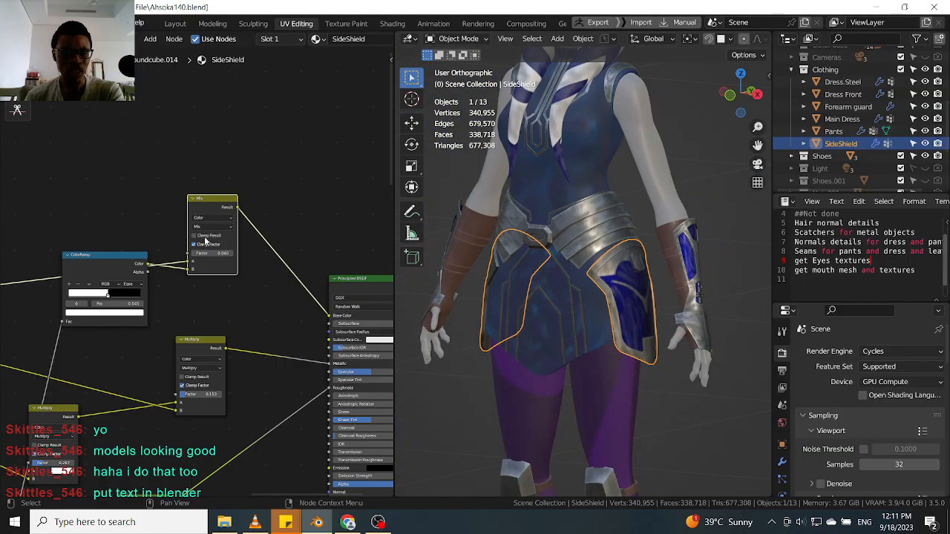
scroll(260, 258, up, 1)
drag(217, 214, 216, 189)
middle_drag(239, 243, 307, 197)
scroll(307, 198, up, 2)
drag(250, 114, 229, 153)
scroll(190, 178, down, 1)
middle_drag(172, 164, 265, 94)
scroll(263, 97, up, 1)
drag(227, 158, 197, 192)
scroll(206, 187, down, 3)
middle_drag(214, 186, 158, 209)
middle_drag(288, 136, 199, 134)
scroll(199, 132, up, 4)
drag(199, 131, 202, 119)
middle_drag(525, 242, 531, 256)
scroll(586, 249, up, 10)
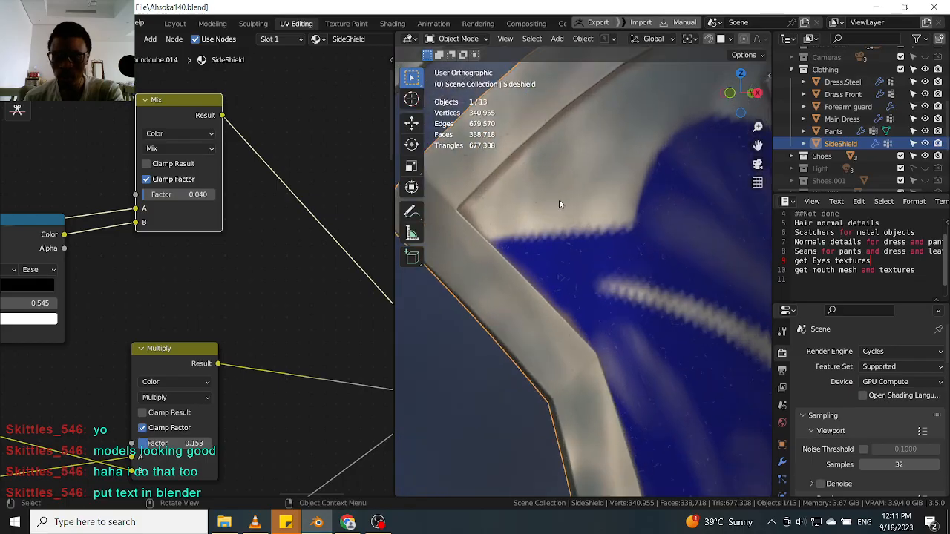
scroll(520, 206, up, 5)
scroll(575, 333, up, 3)
middle_drag(176, 278, 374, 271)
scroll(255, 297, down, 5)
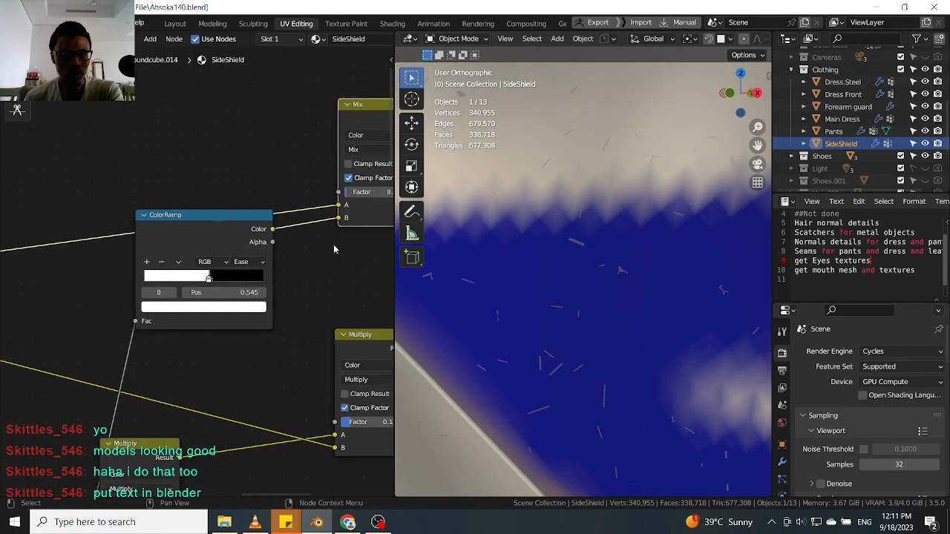
middle_drag(191, 403, 233, 235)
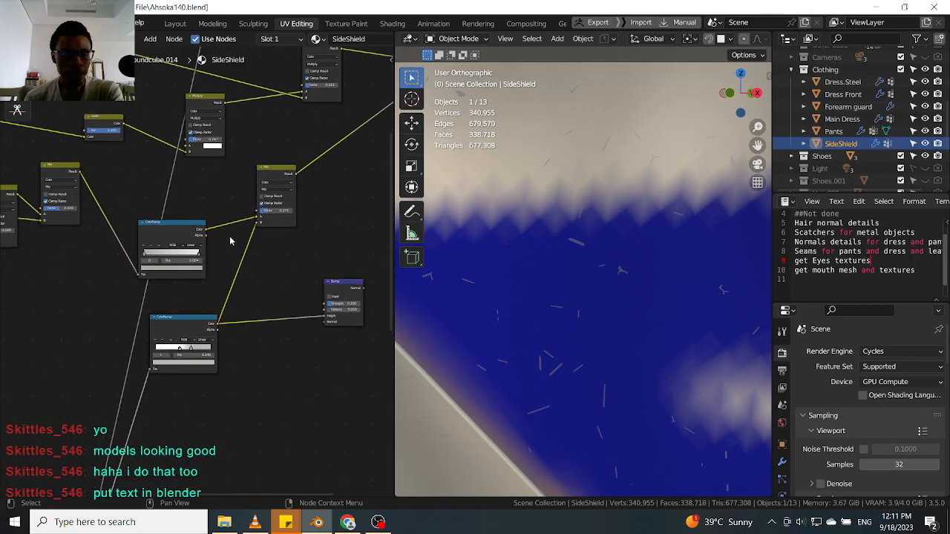
scroll(190, 325, down, 2)
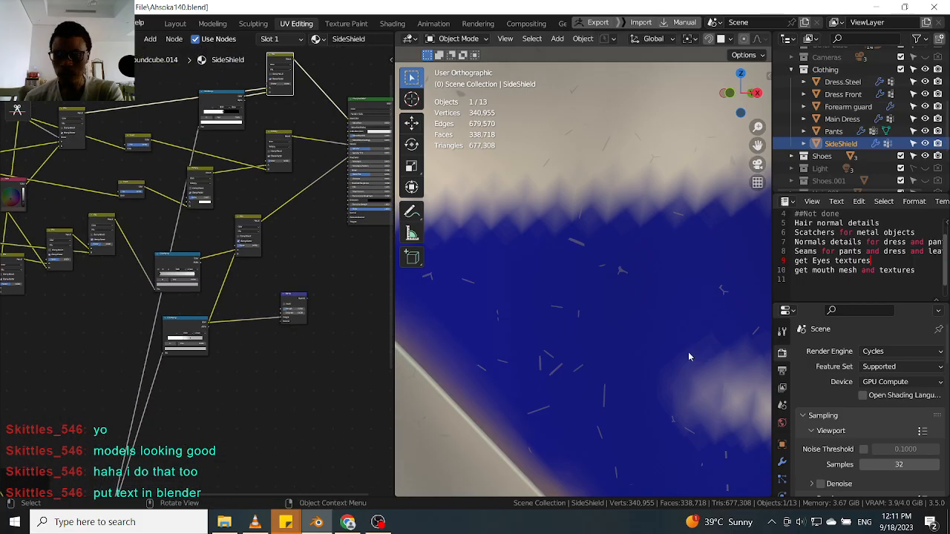
scroll(626, 269, down, 5)
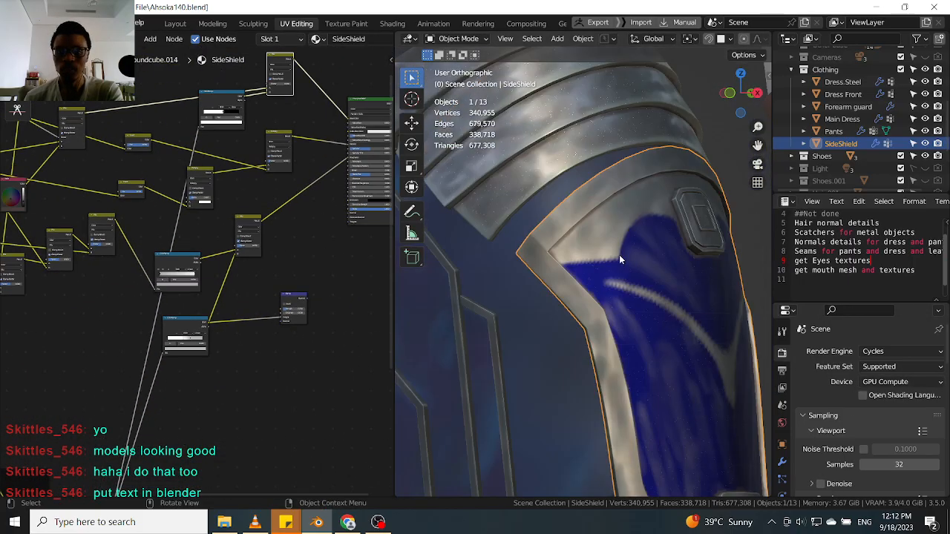
Check the Dress.Steel node tree, then connect the SideShield ColorRamp's Color into the Mix node's Factor input.
click(523, 215)
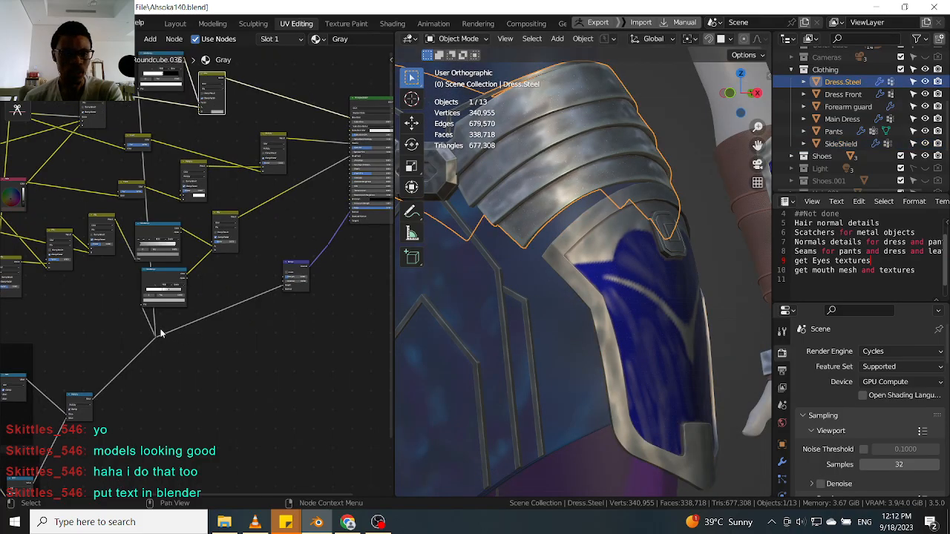
middle_drag(202, 295, 220, 316)
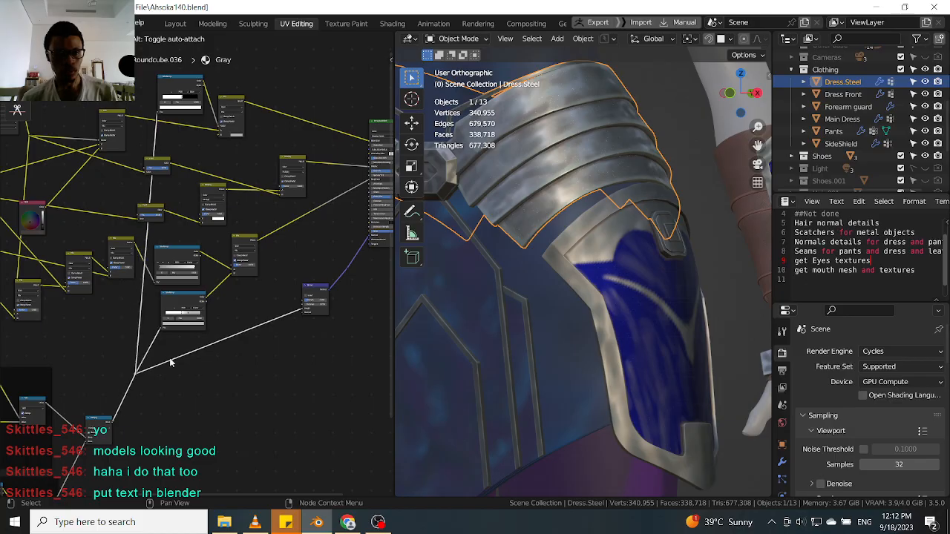
scroll(179, 198, up, 2)
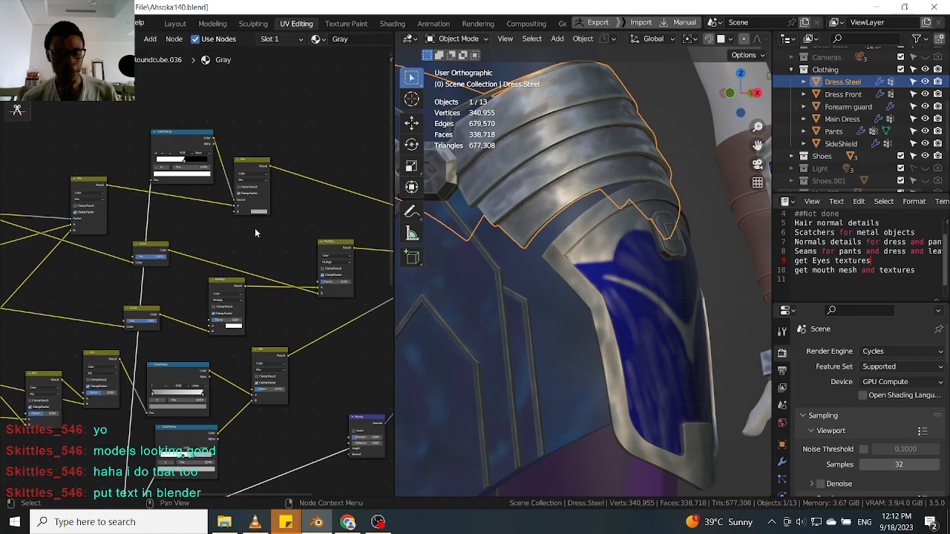
scroll(261, 214, up, 1)
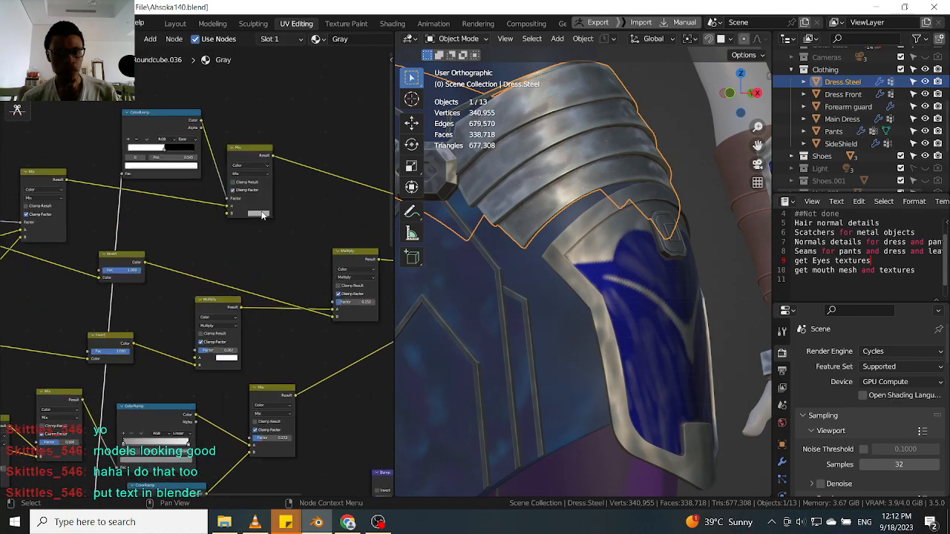
click(603, 243)
scroll(263, 261, up, 2)
drag(287, 254, 313, 241)
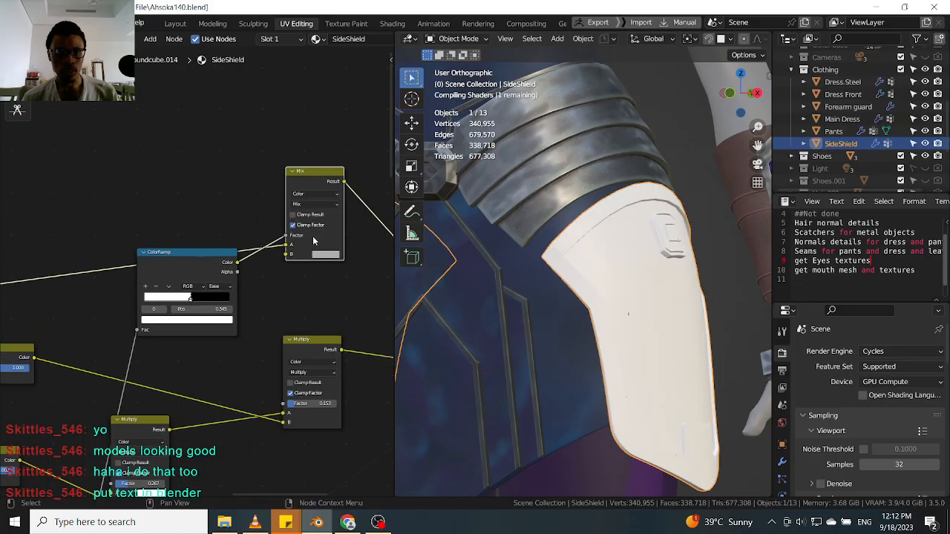
Zoom and orbit around the side shield in the viewport to examine the scratch detail up close.
scroll(313, 241, up, 2)
middle_drag(629, 260, 634, 272)
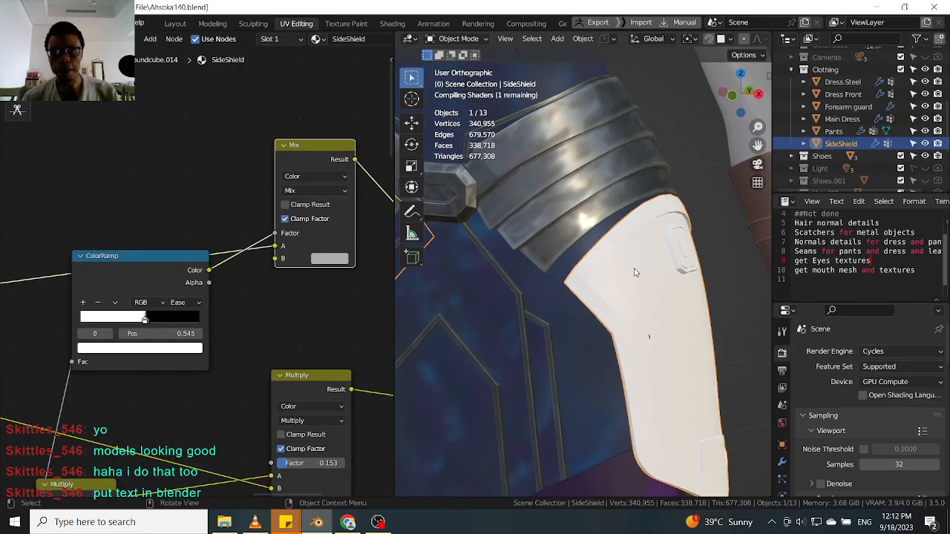
scroll(643, 306, up, 6)
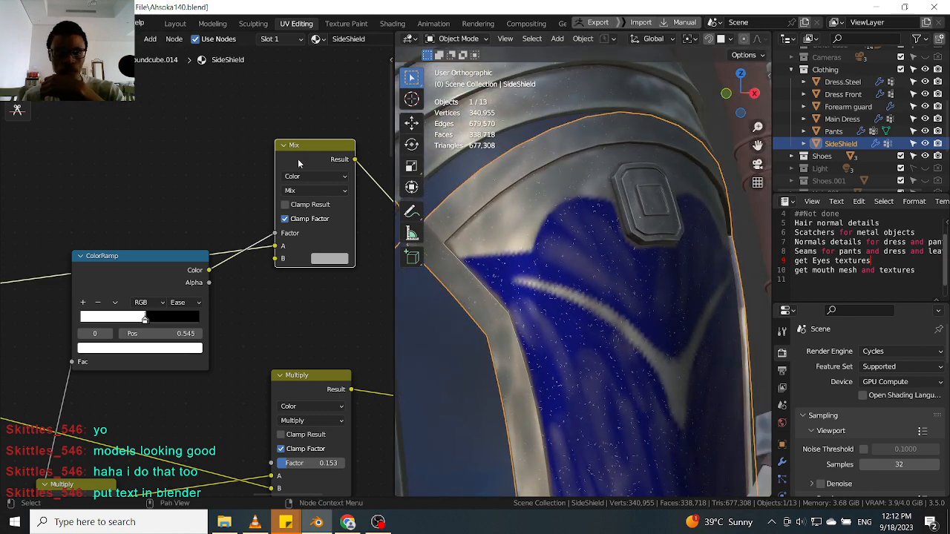
drag(299, 164, 307, 150)
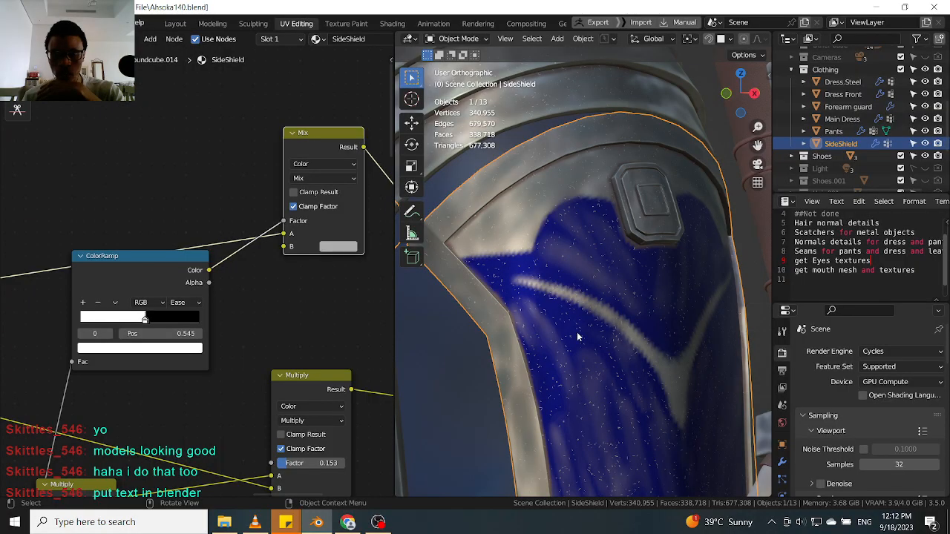
scroll(620, 316, up, 5)
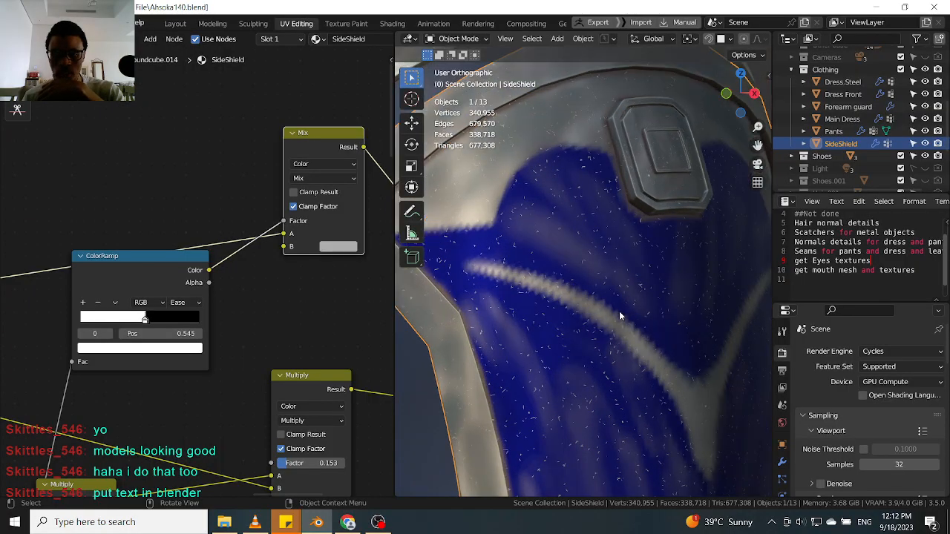
scroll(612, 306, down, 6)
middle_drag(601, 335, 614, 322)
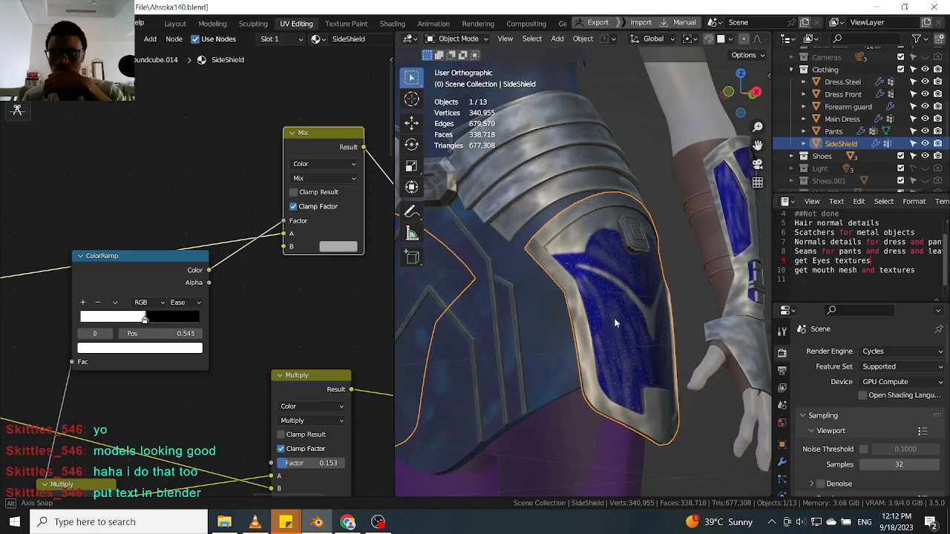
scroll(616, 321, up, 4)
scroll(621, 326, down, 1)
scroll(621, 326, down, 3)
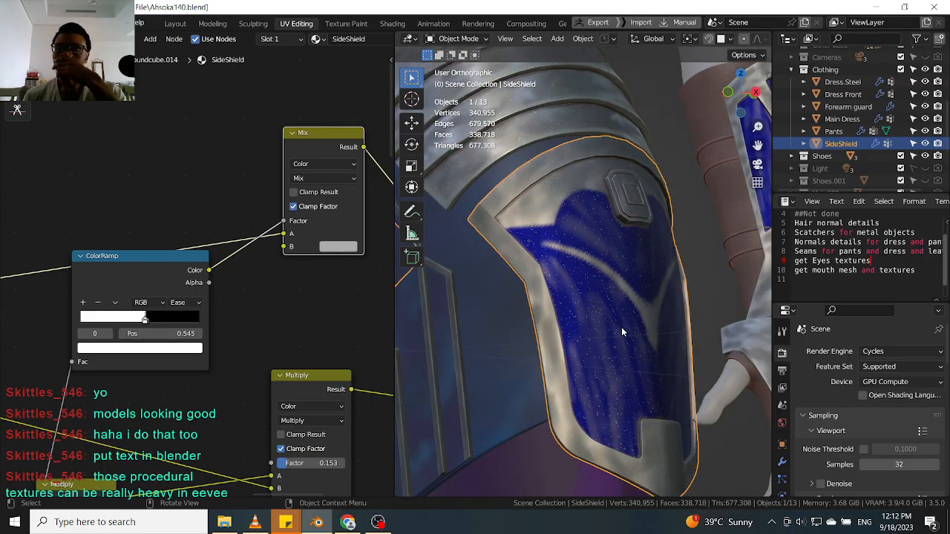
scroll(621, 326, up, 5)
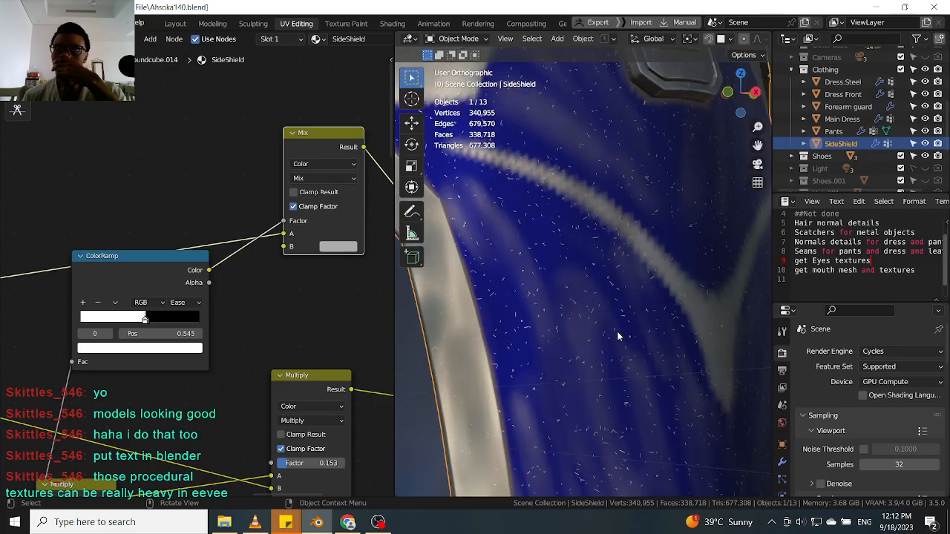
scroll(193, 241, down, 2)
drag(154, 256, 144, 258)
scroll(472, 228, down, 3)
scroll(605, 327, up, 4)
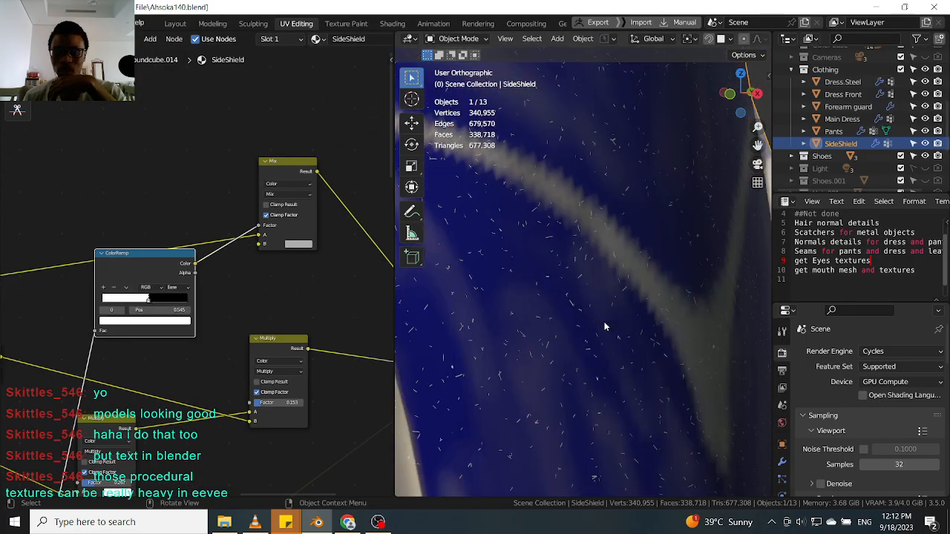
scroll(572, 299, up, 2)
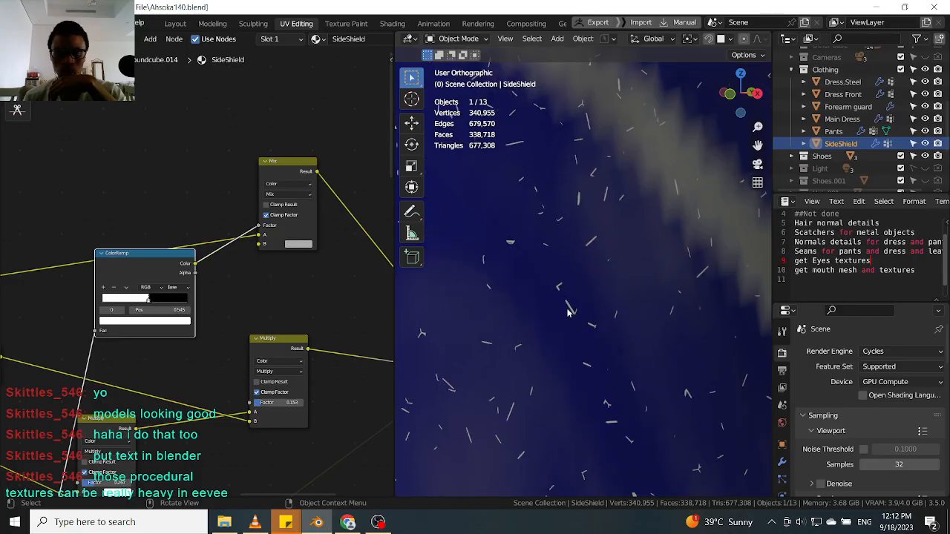
scroll(568, 300, up, 2)
scroll(567, 316, down, 5)
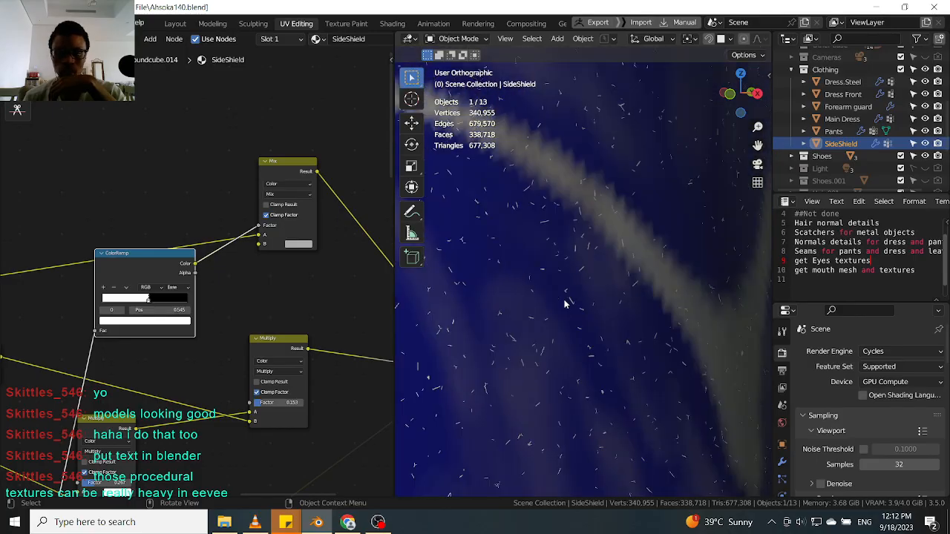
scroll(566, 301, down, 5)
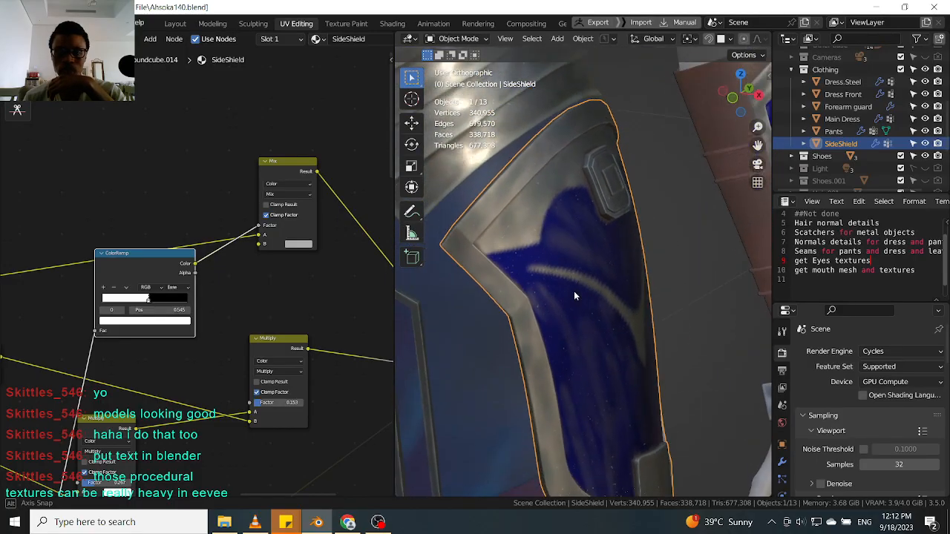
middle_drag(570, 305, 529, 324)
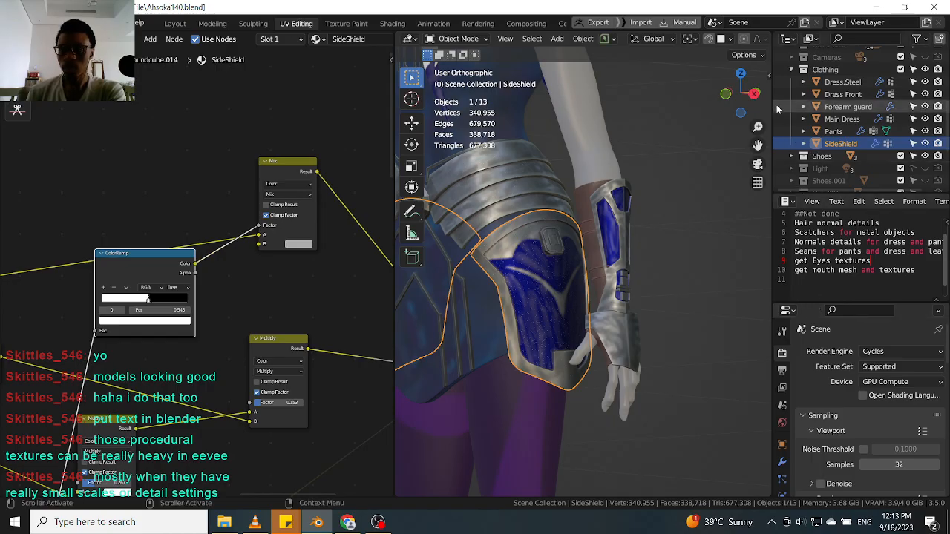
Widen the viewport and compare the forearm guard's metal with the side shield, then reselect the side shield.
drag(771, 106, 829, 111)
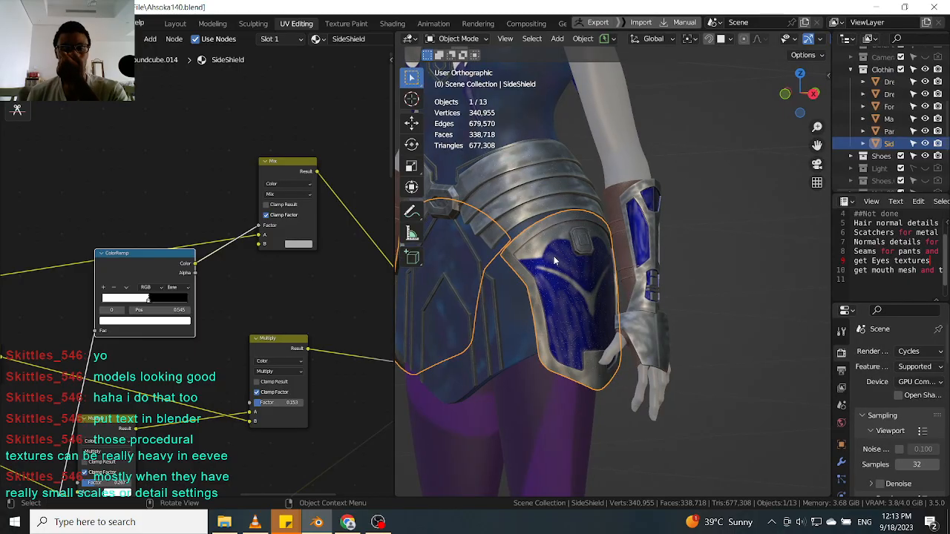
scroll(554, 257, up, 2)
middle_drag(538, 262, 707, 335)
scroll(568, 273, down, 5)
scroll(569, 273, up, 5)
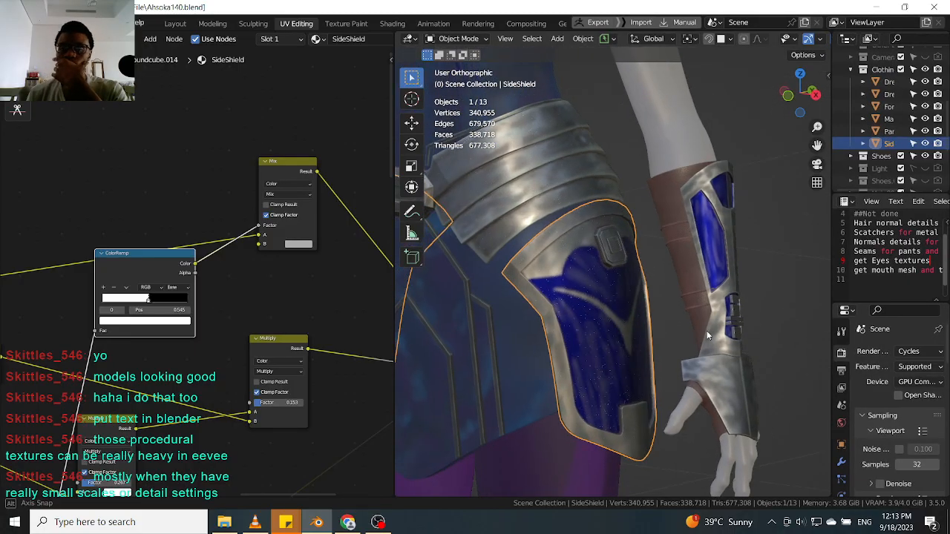
scroll(707, 333, up, 3)
click(747, 272)
scroll(726, 290, down, 2)
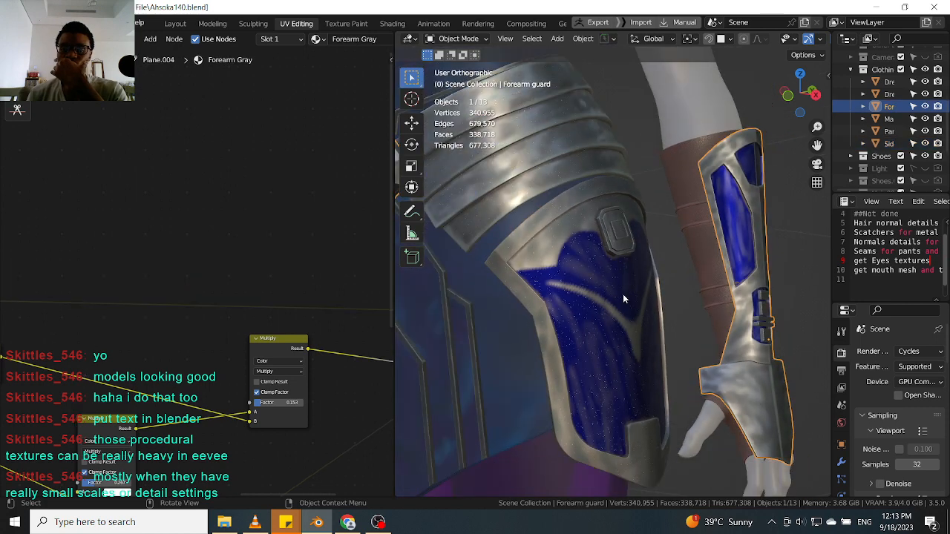
click(600, 305)
scroll(544, 255, up, 3)
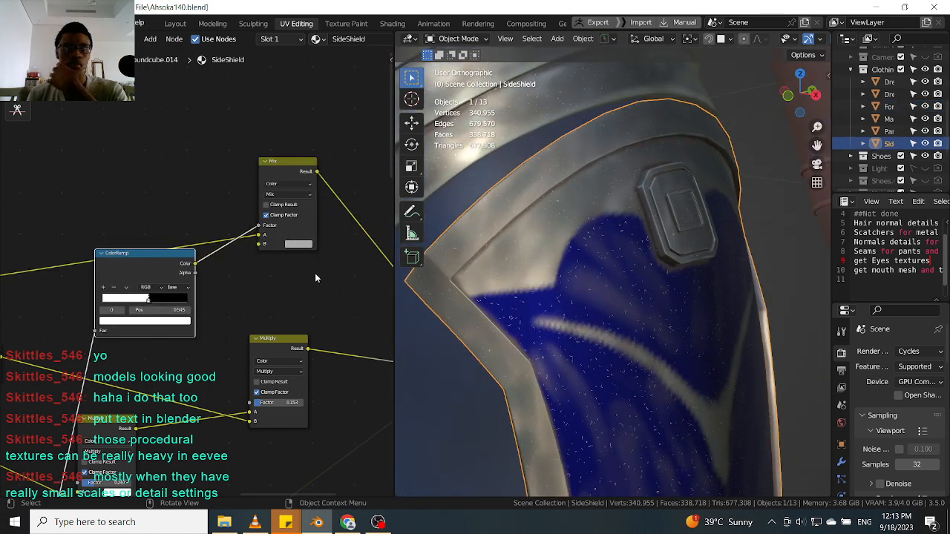
Re-examine the side shield's scratches while resizing the node editor, viewport and properties areas.
drag(313, 169, 311, 178)
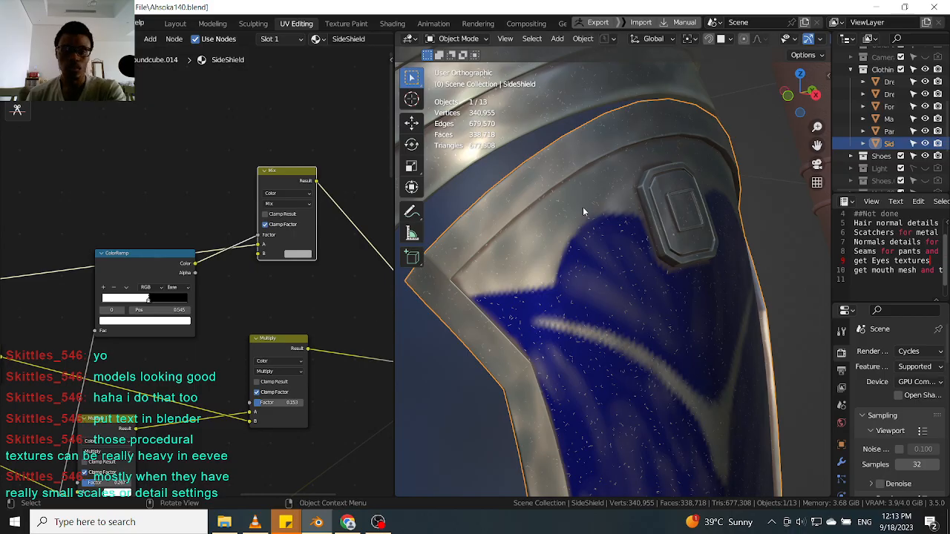
scroll(591, 281, up, 2)
scroll(587, 275, up, 2)
scroll(556, 196, down, 2)
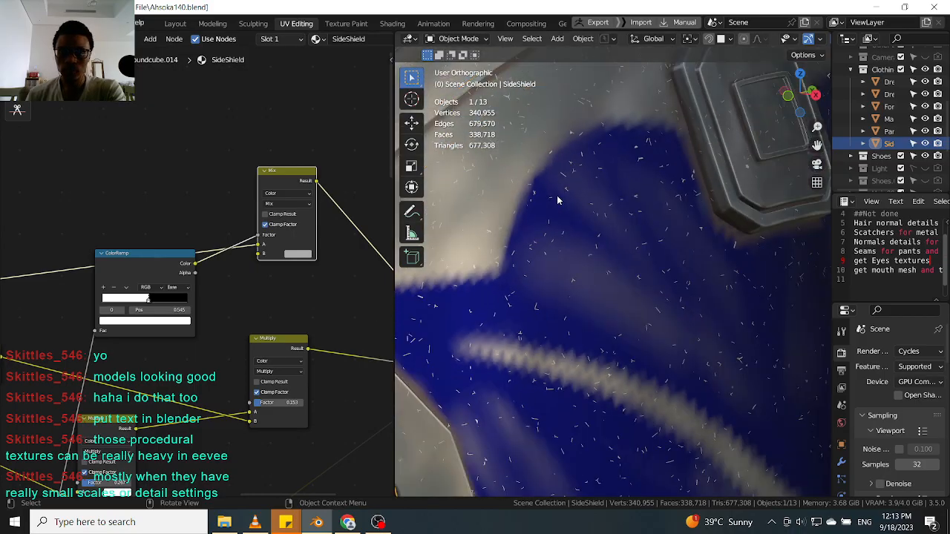
scroll(189, 265, down, 1)
drag(163, 265, 154, 228)
scroll(588, 282, down, 3)
scroll(587, 282, down, 4)
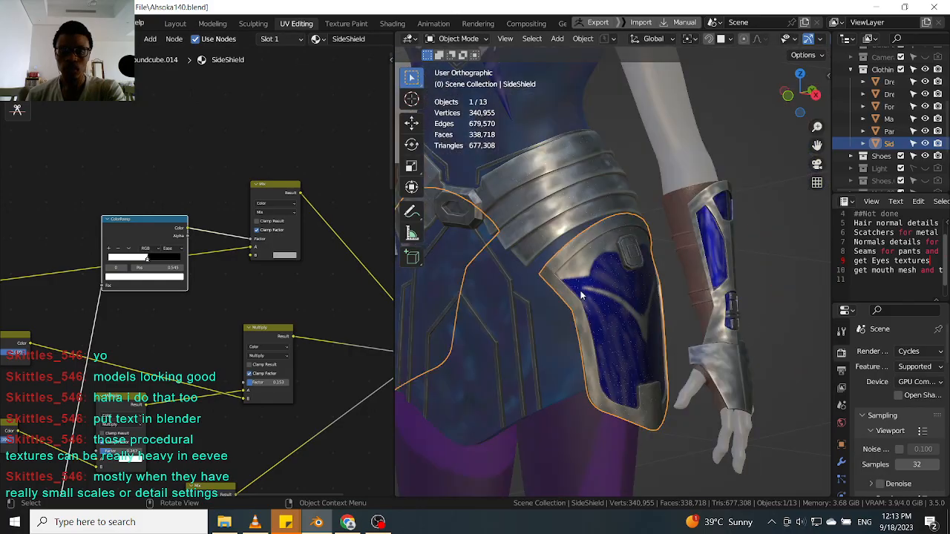
scroll(586, 282, up, 5)
middle_drag(584, 276, 554, 268)
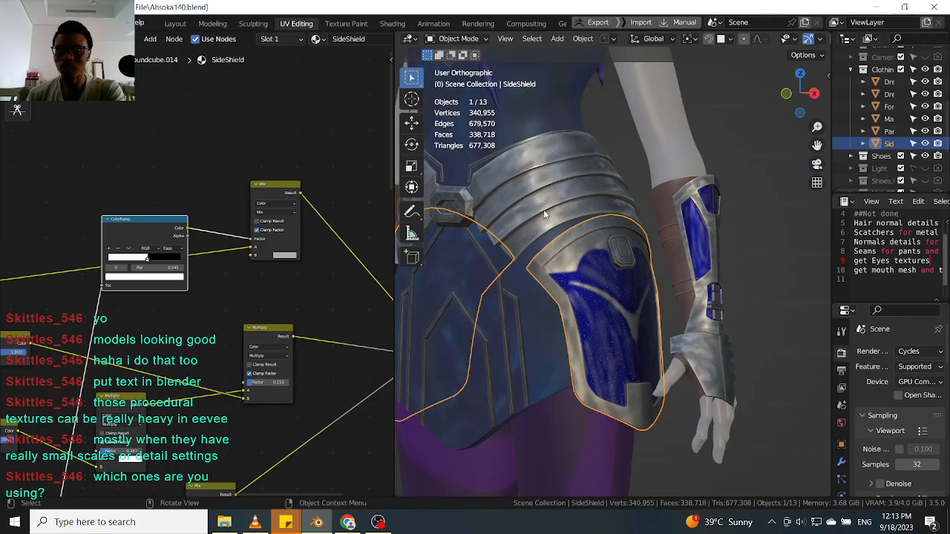
drag(832, 347, 727, 342)
scroll(853, 386, down, 4)
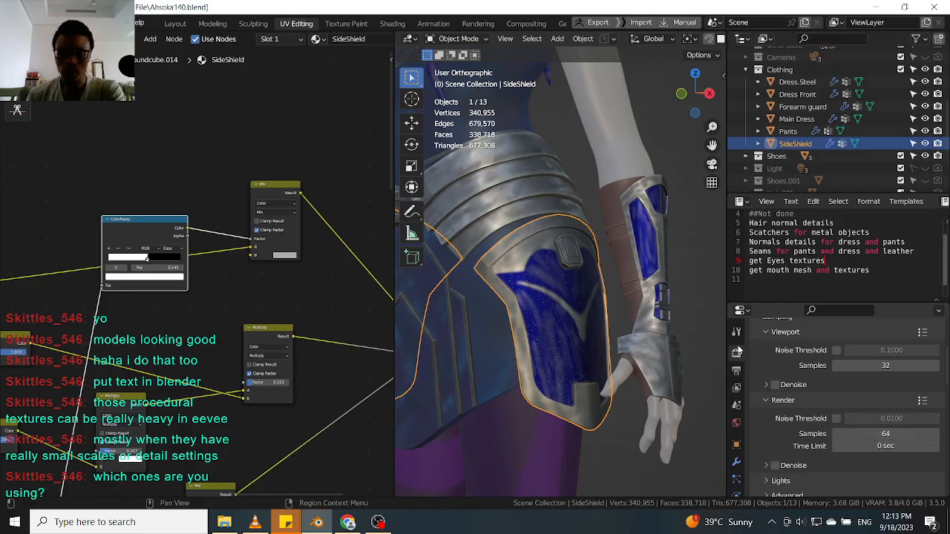
drag(727, 330, 779, 331)
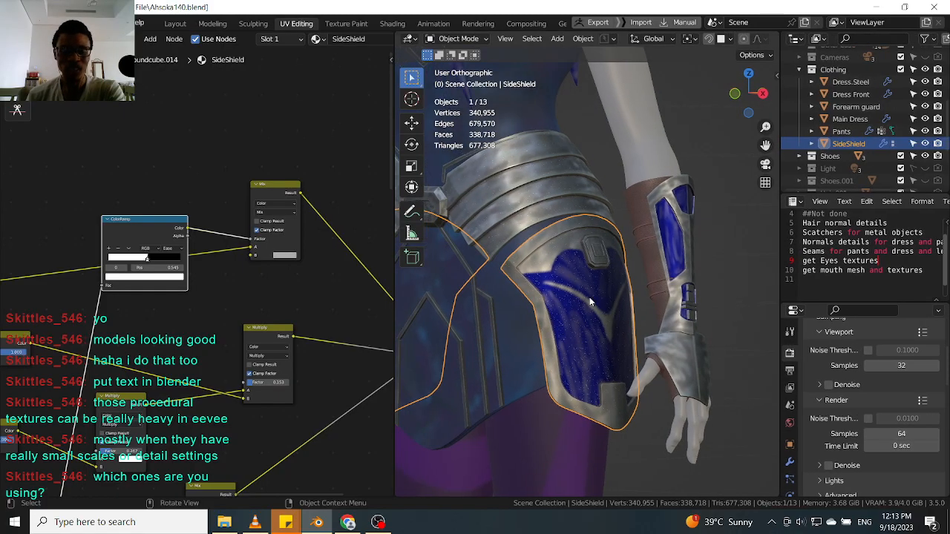
middle_drag(632, 315, 614, 312)
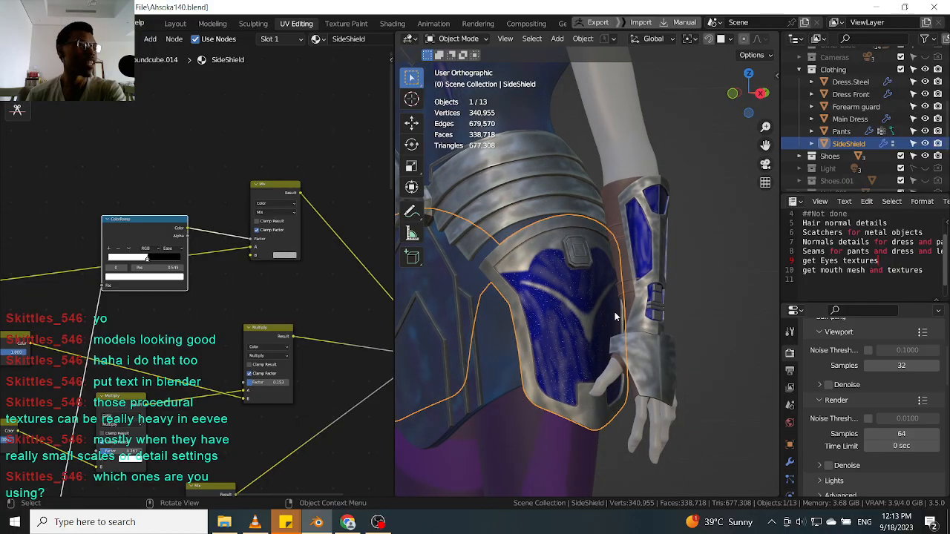
scroll(572, 303, up, 3)
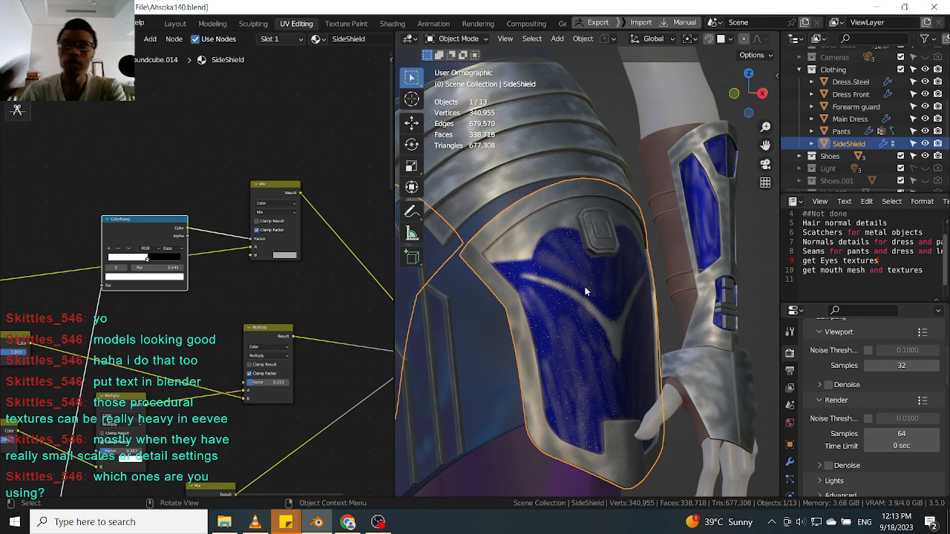
drag(393, 158, 78, 158)
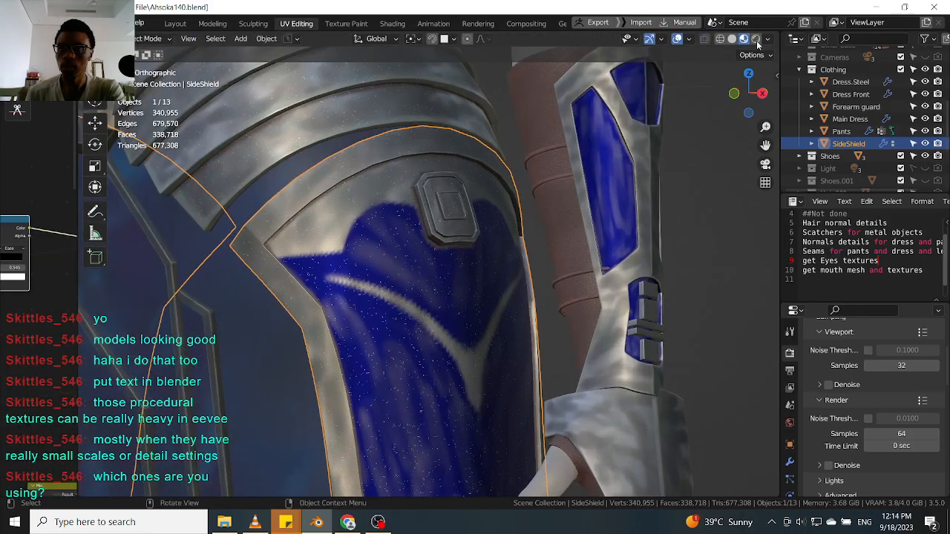
scroll(837, 382, up, 3)
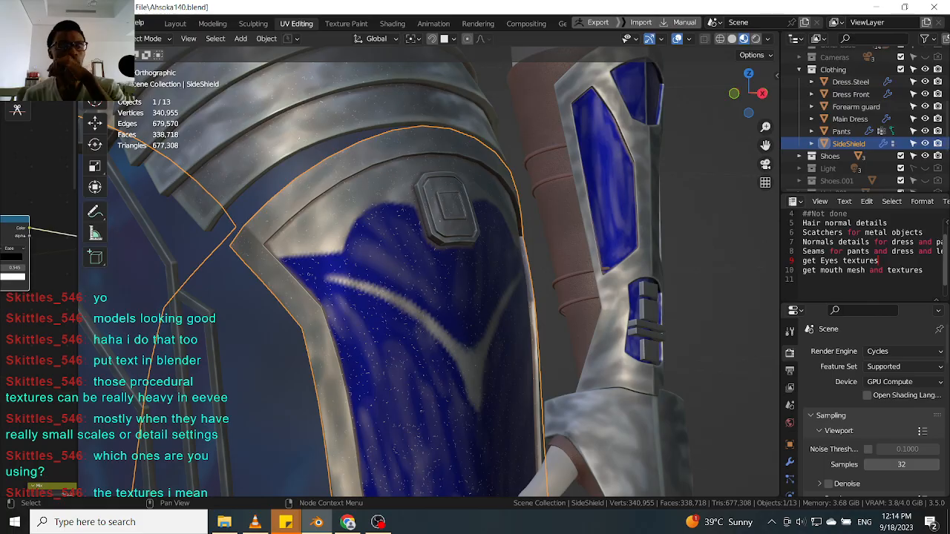
drag(78, 317, 263, 285)
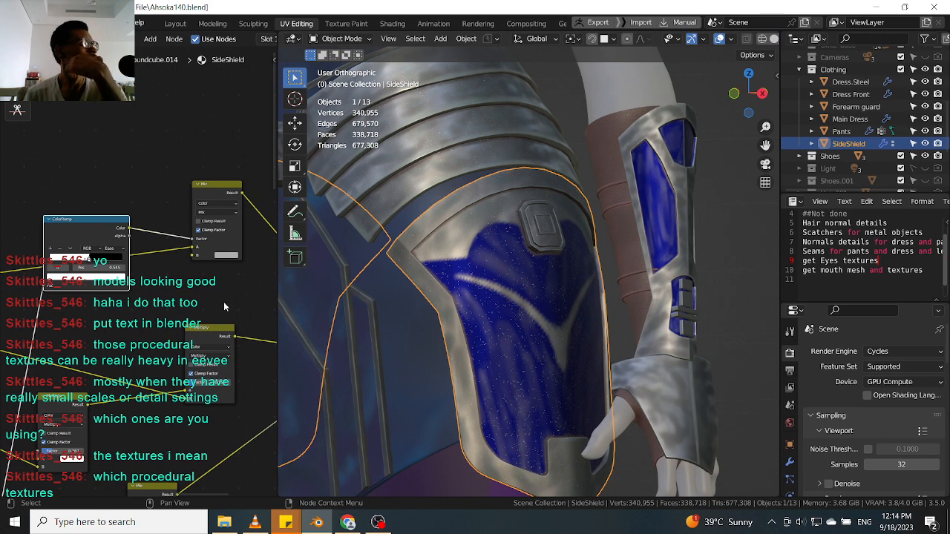
Browse the node tree to examine the existing Scratch 4 frame node setups and the shield's scratches.
scroll(257, 296, down, 4)
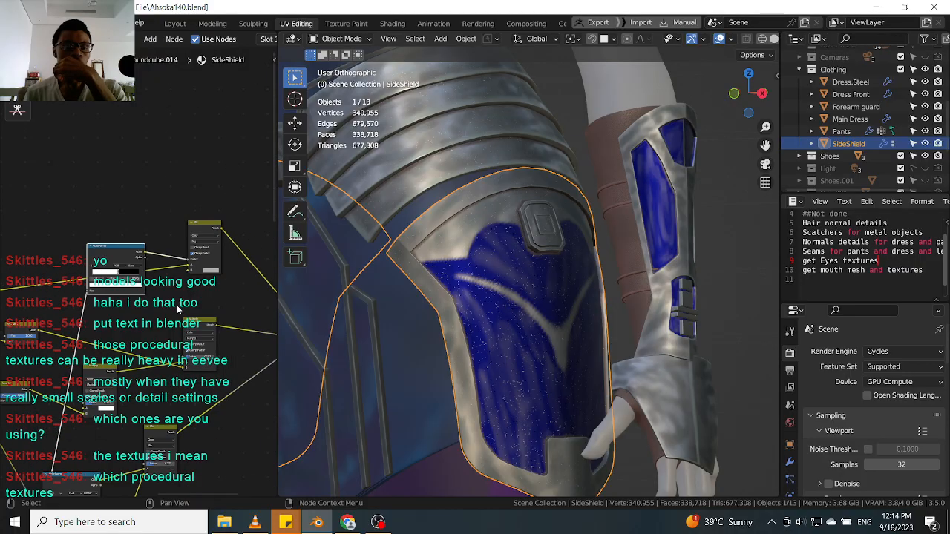
scroll(229, 344, up, 3)
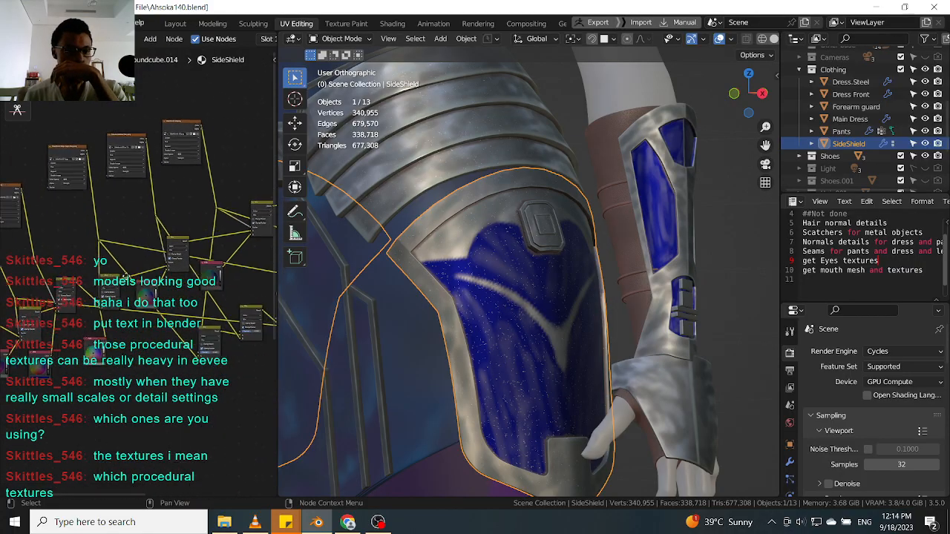
middle_drag(228, 345, 174, 122)
scroll(163, 282, up, 3)
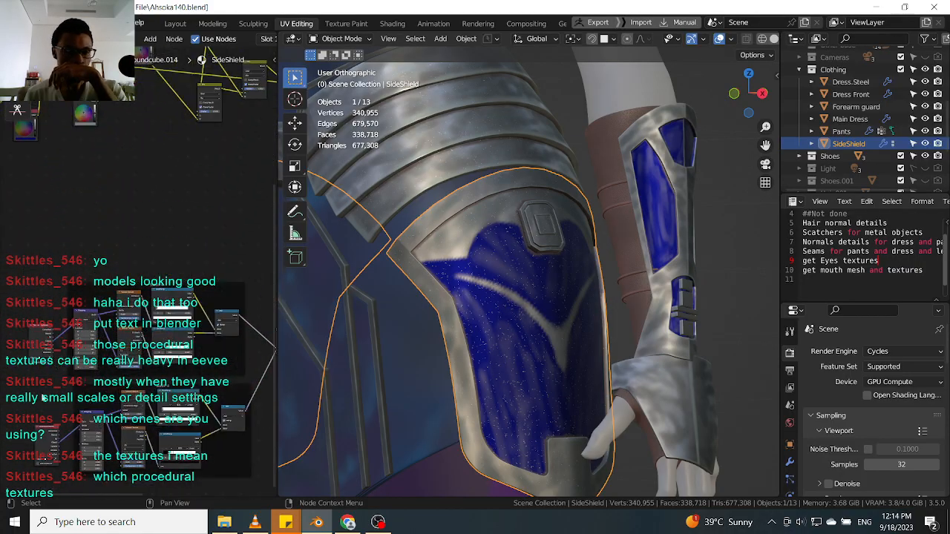
middle_drag(42, 398, 87, 384)
scroll(152, 347, up, 7)
drag(137, 321, 134, 318)
scroll(133, 318, down, 5)
scroll(134, 318, down, 2)
scroll(133, 318, up, 4)
middle_drag(134, 317, 85, 257)
click(84, 342)
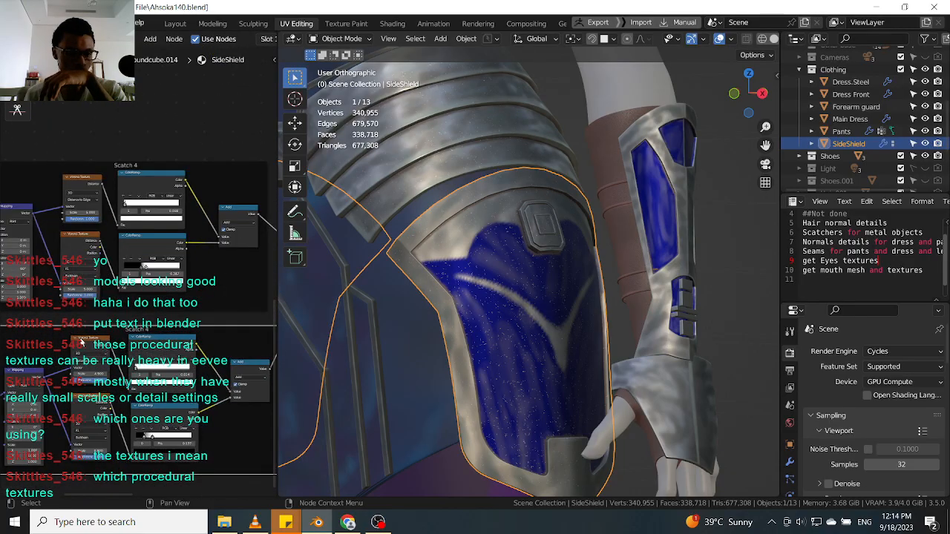
drag(84, 343, 86, 346)
scroll(85, 346, down, 4)
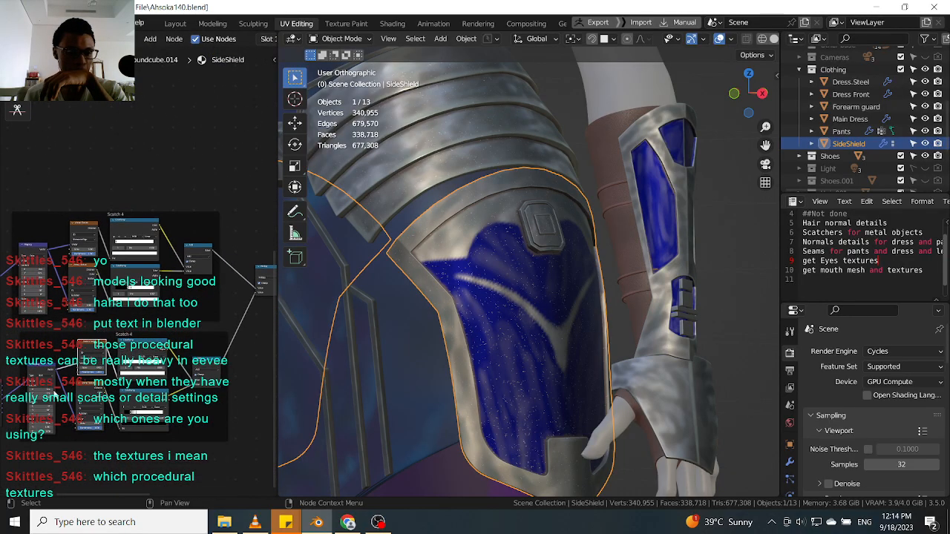
middle_drag(85, 346, 108, 325)
scroll(112, 324, up, 2)
scroll(115, 326, down, 2)
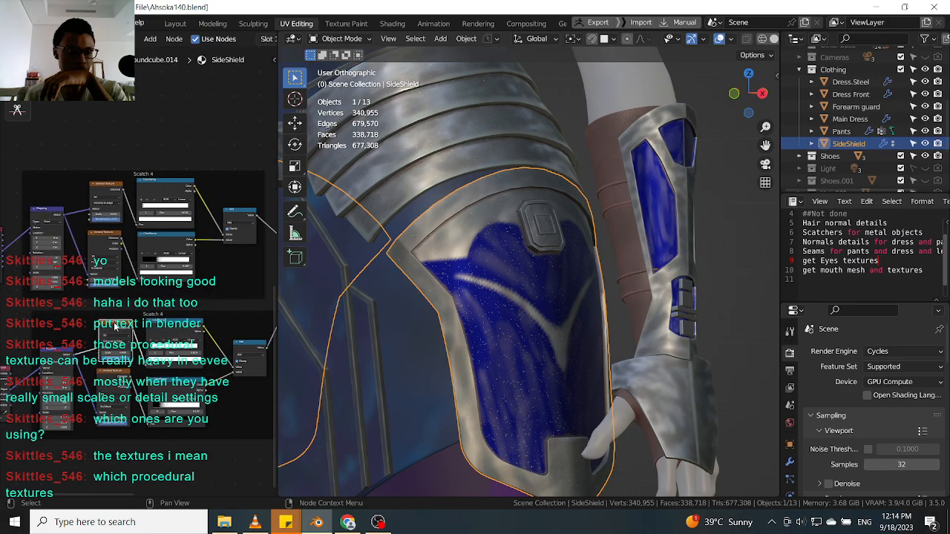
middle_drag(239, 201, 166, 300)
scroll(168, 299, down, 3)
middle_drag(199, 264, 144, 354)
middle_drag(185, 226, 166, 266)
scroll(467, 281, up, 5)
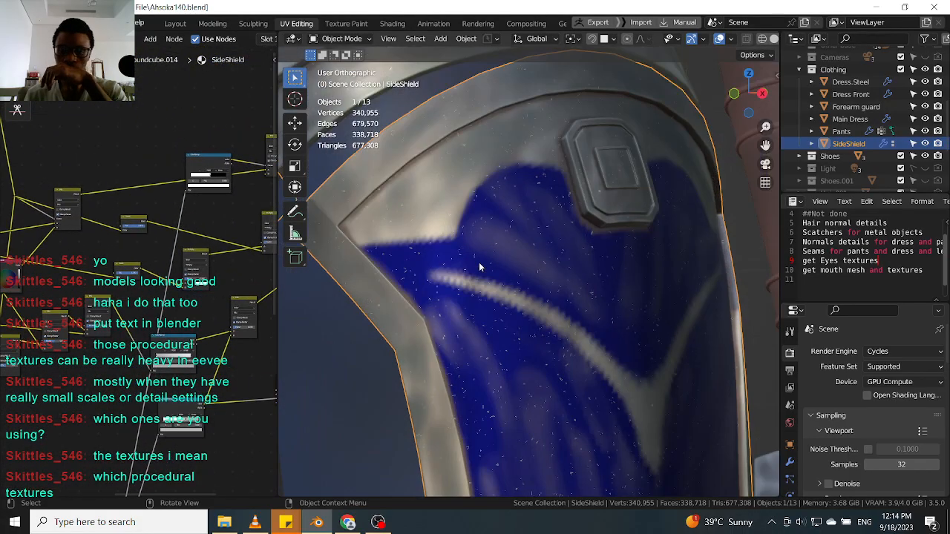
scroll(135, 252, up, 5)
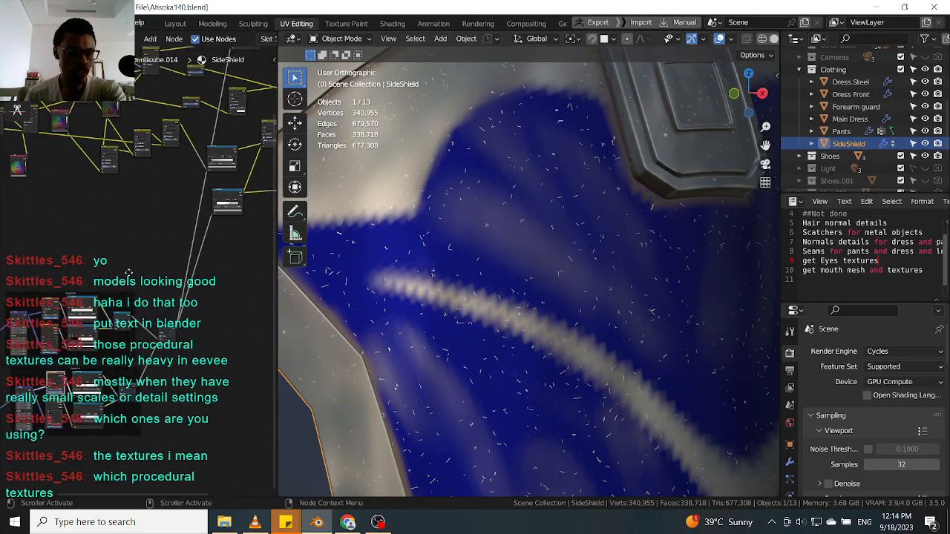
Examine the Voronoi Texture and ColorRamp settings inside both Scratch 4 frames of the node tree.
scroll(143, 283, up, 2)
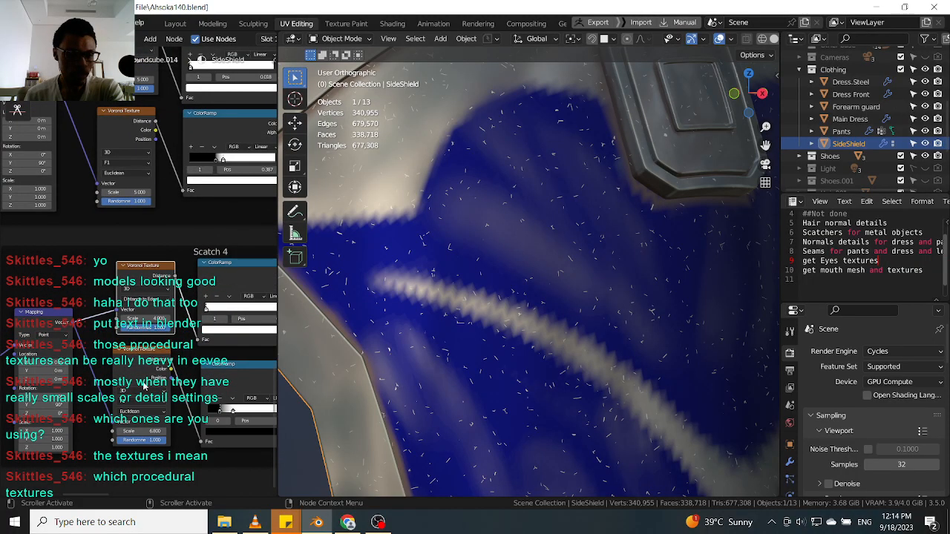
scroll(168, 318, down, 4)
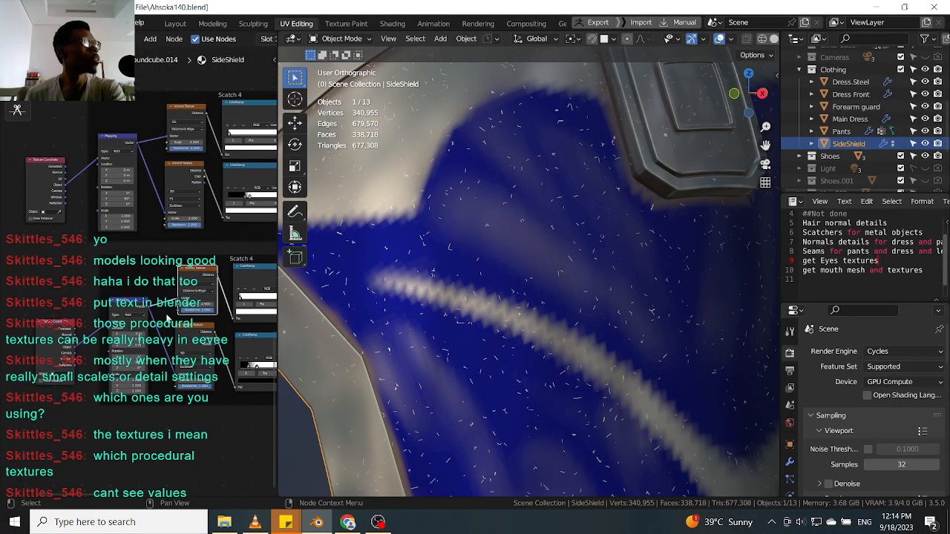
scroll(178, 325, up, 5)
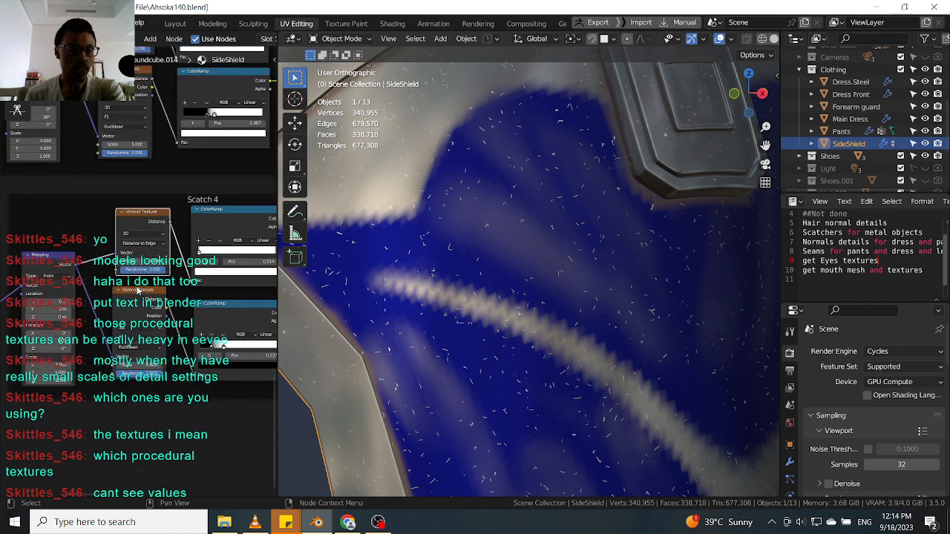
scroll(166, 282, up, 1)
middle_drag(166, 282, 185, 300)
drag(277, 275, 436, 275)
scroll(297, 318, up, 3)
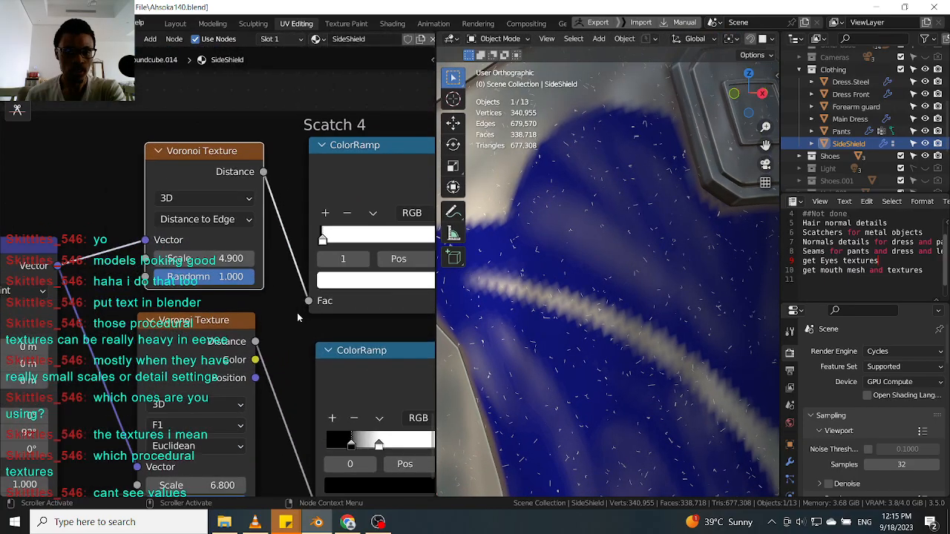
scroll(297, 317, up, 2)
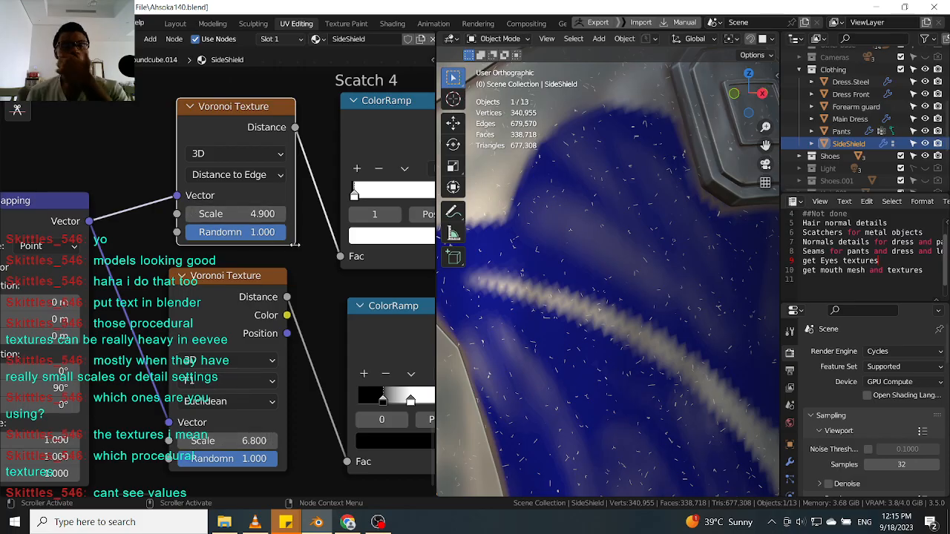
middle_drag(317, 146, 325, 260)
scroll(325, 164, down, 2)
middle_drag(318, 124, 291, 233)
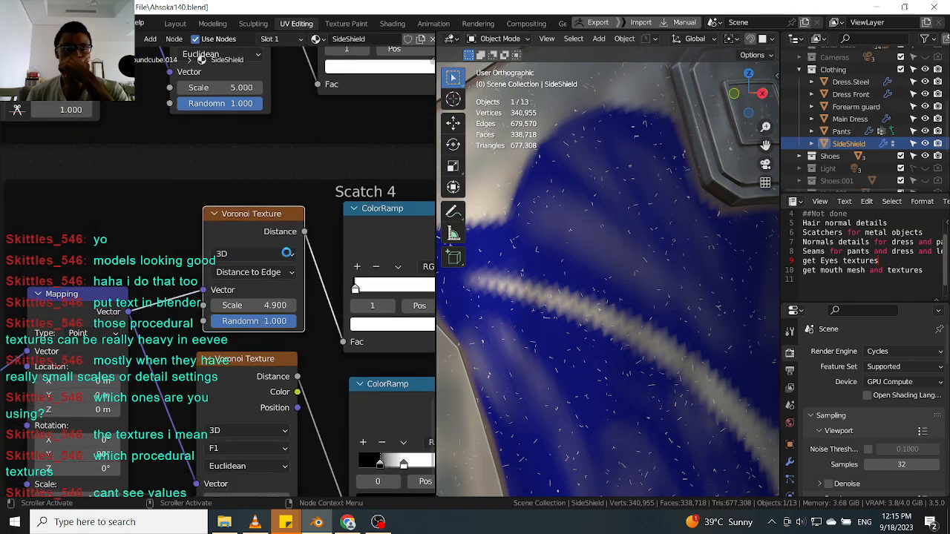
middle_drag(261, 195, 289, 341)
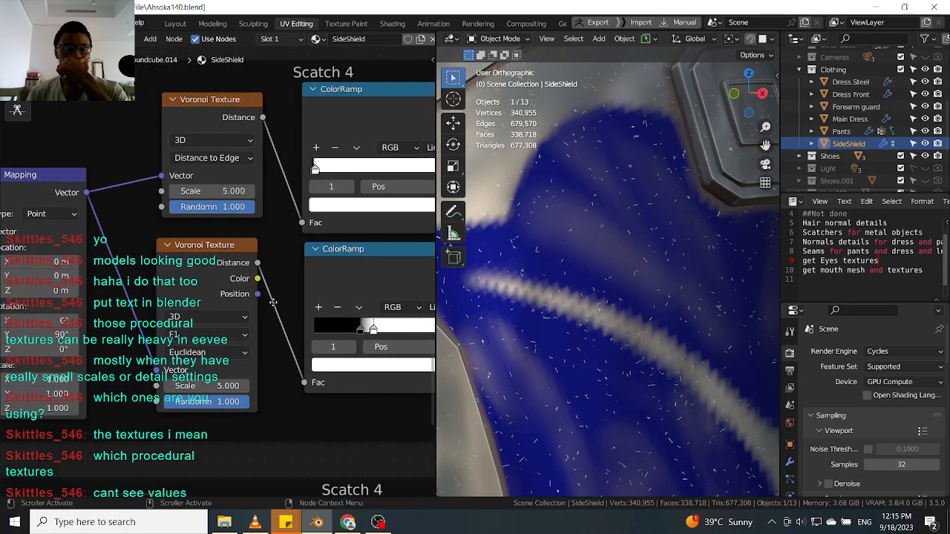
middle_drag(306, 416, 285, 330)
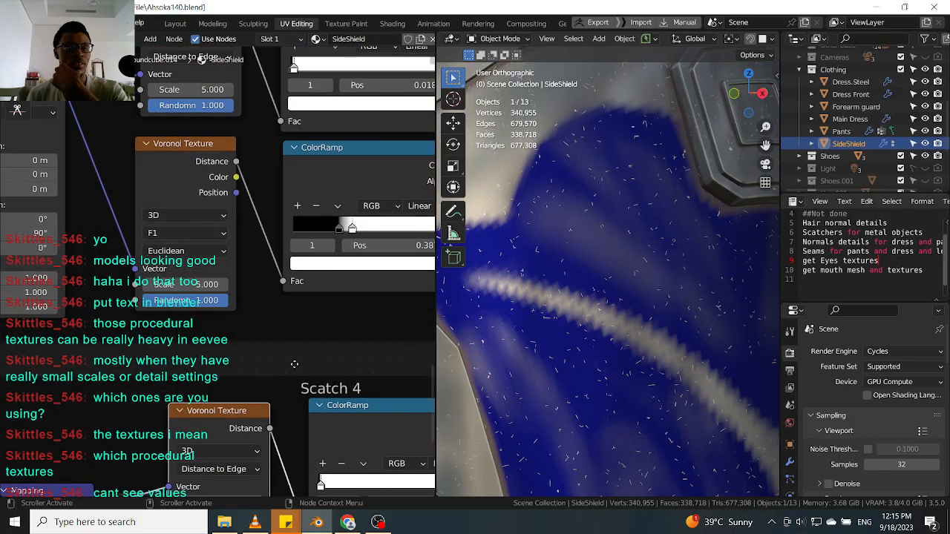
middle_drag(295, 373, 268, 286)
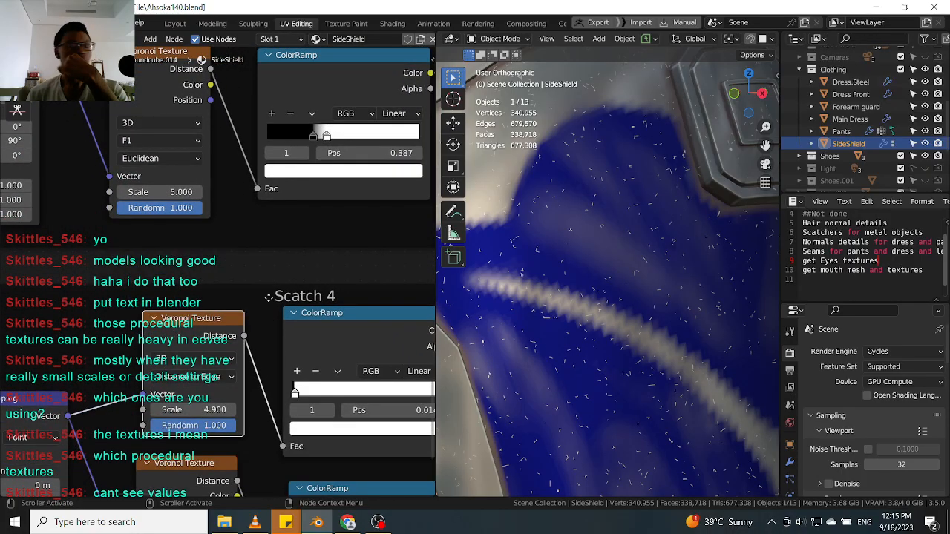
scroll(273, 241, down, 5)
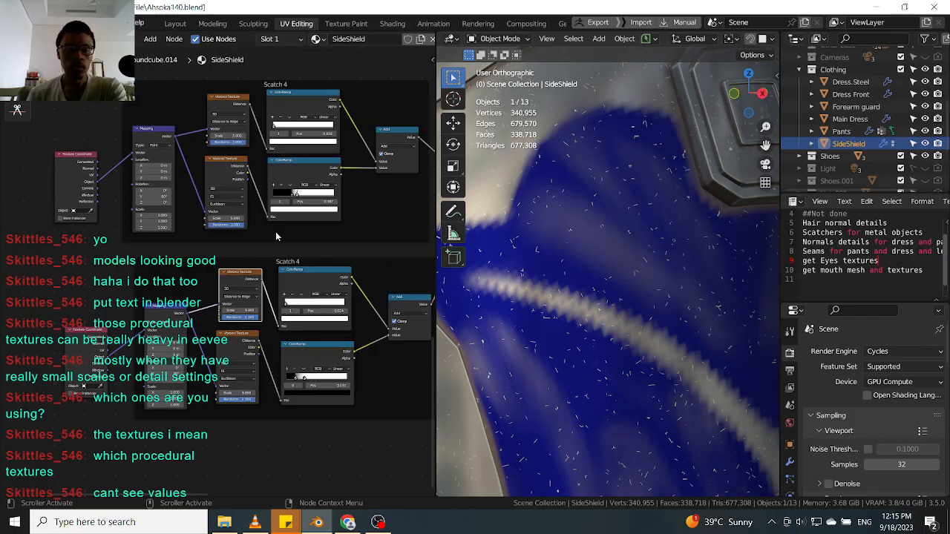
scroll(275, 236, down, 2)
scroll(286, 235, up, 1)
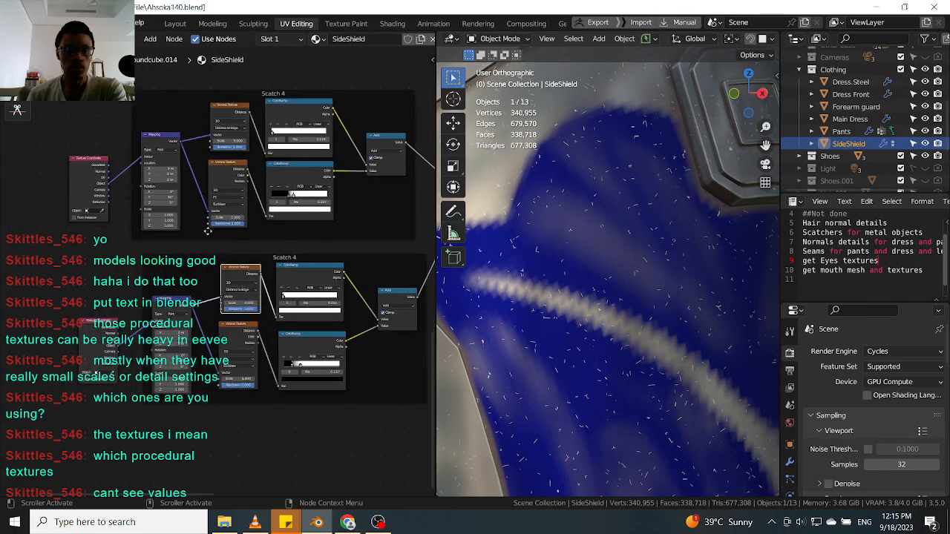
scroll(210, 235, up, 1)
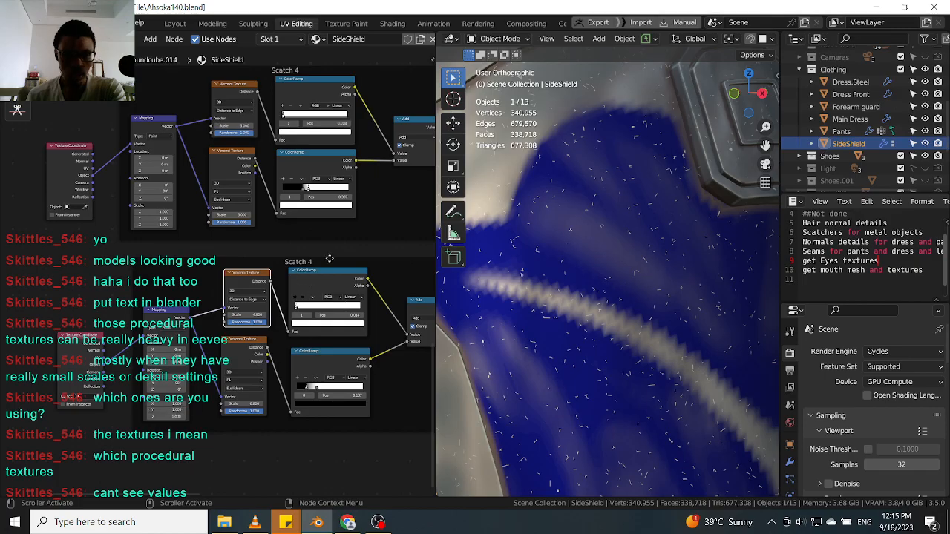
middle_drag(396, 254, 340, 281)
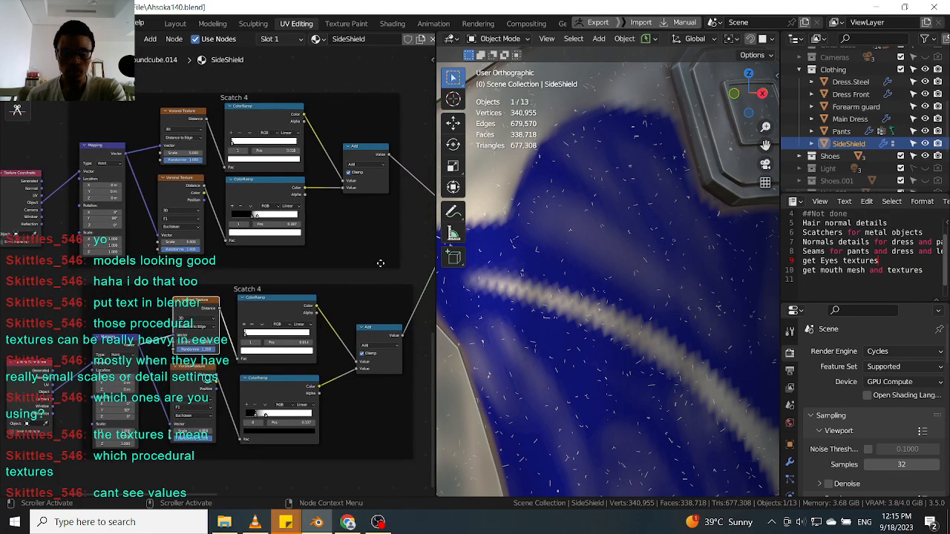
scroll(380, 265, down, 3)
middle_drag(398, 153, 324, 225)
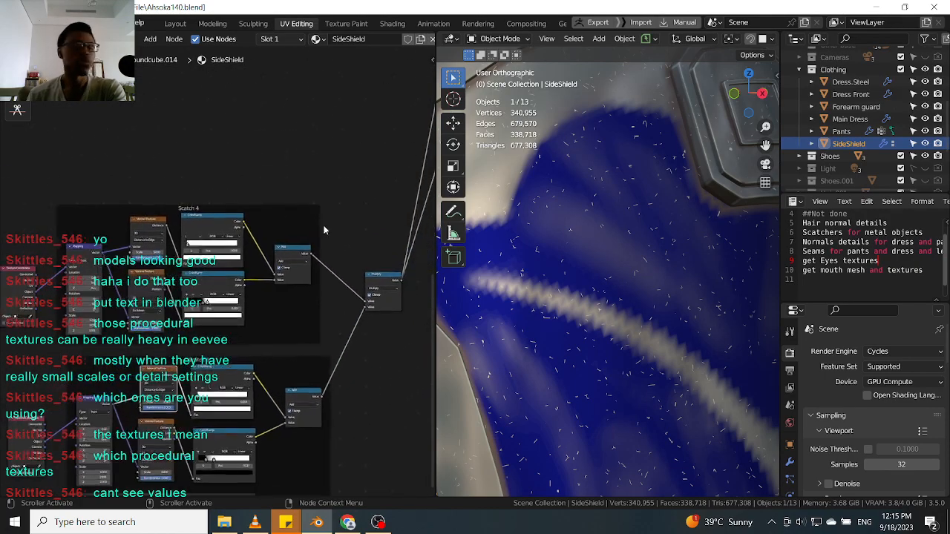
scroll(326, 220, down, 8)
middle_drag(349, 161, 290, 253)
middle_drag(305, 169, 288, 283)
scroll(196, 281, up, 4)
middle_drag(275, 234, 158, 240)
scroll(271, 224, up, 4)
middle_drag(341, 220, 232, 253)
Inspect the side shield on the character from a wider angle to judge the scratches.
middle_drag(610, 230, 596, 270)
scroll(598, 234, up, 2)
scroll(595, 273, down, 3)
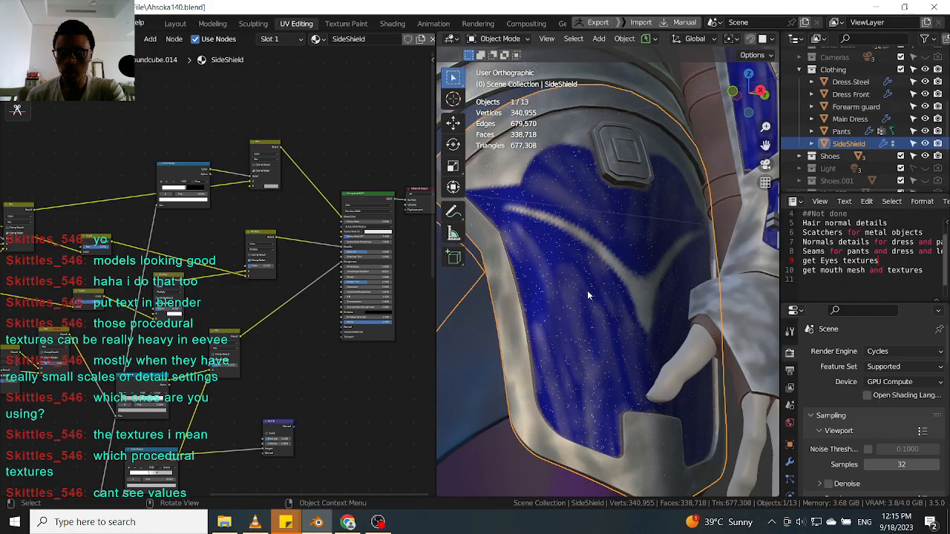
scroll(606, 325, down, 6)
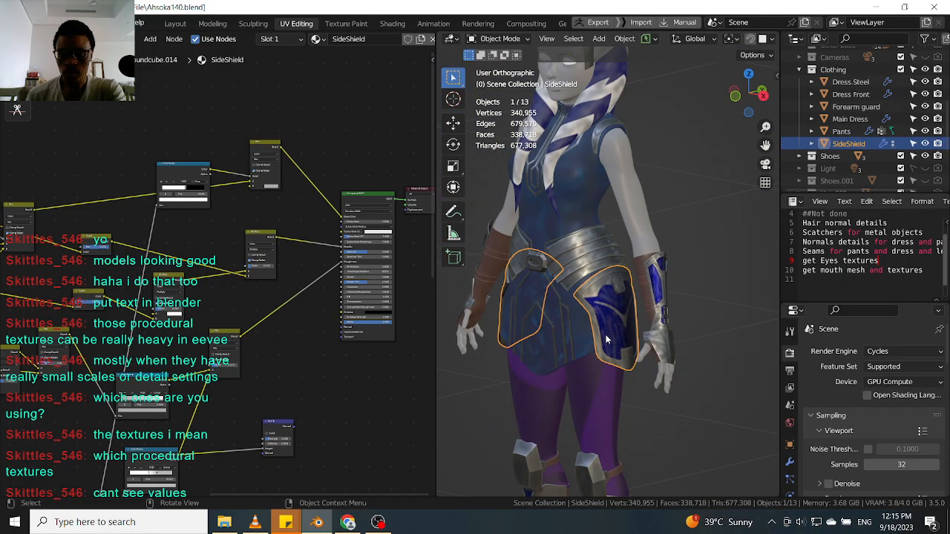
scroll(607, 340, down, 2)
mouse_move(573, 331)
middle_down()
mouse_move(684, 331)
mouse_move(574, 338)
middle_up()
scroll(574, 338, up, 6)
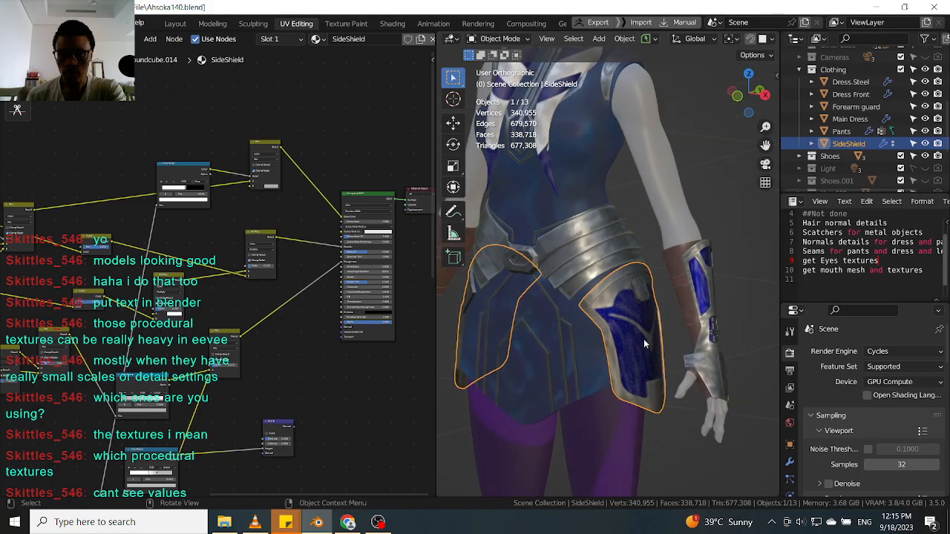
scroll(643, 339, up, 2)
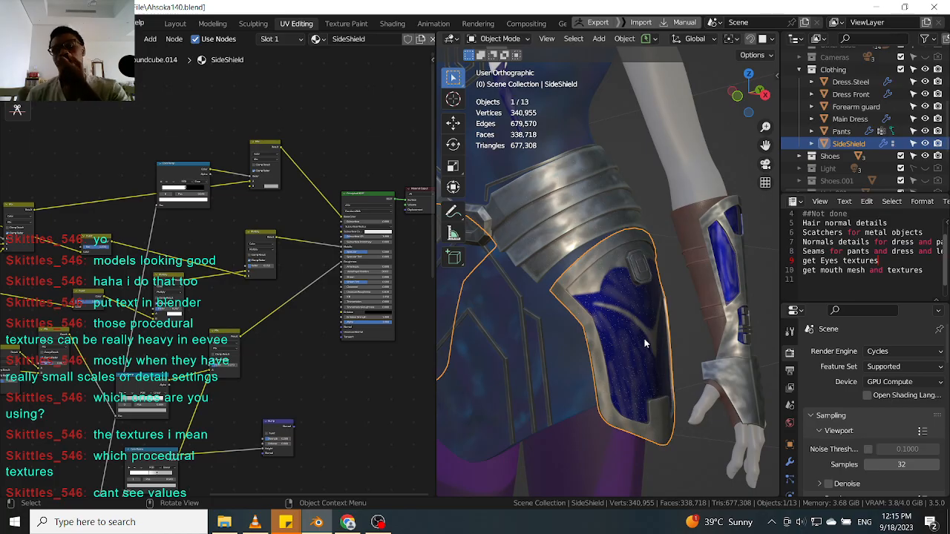
Preview individual node outputs on the side shield to identify its mask textures, then return to the final shader output.
middle_drag(272, 125, 301, 181)
click(275, 198)
drag(288, 202, 239, 205)
click(178, 229)
drag(178, 228, 194, 228)
middle_drag(193, 228, 356, 206)
middle_drag(123, 206, 230, 234)
click(218, 152)
ctrl+shift+click(213, 154)
ctrl+shift+click(132, 170)
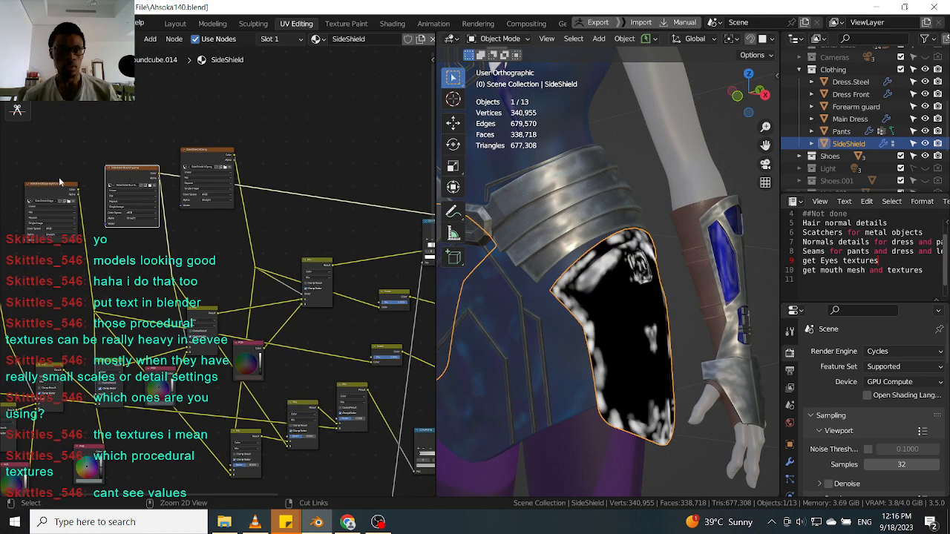
ctrl+shift+click(55, 190)
middle_drag(55, 189, 246, 158)
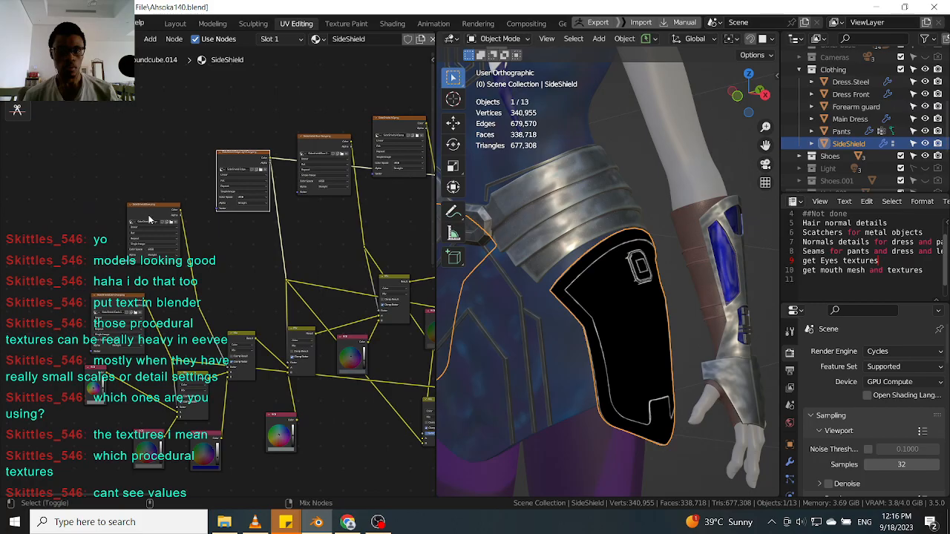
ctrl+shift+click(149, 220)
middle_drag(241, 214, 156, 220)
middle_drag(298, 215, 331, 203)
scroll(149, 214, down, 3)
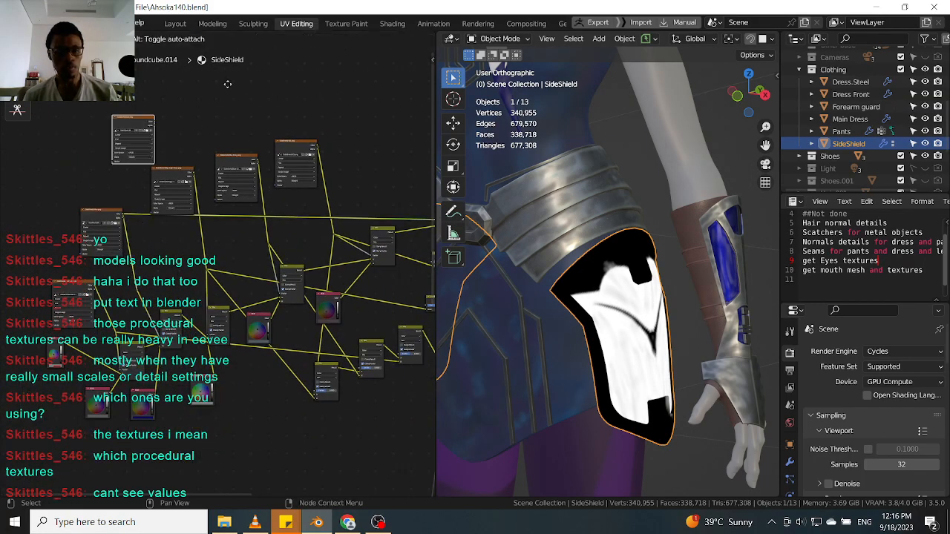
scroll(165, 212, up, 2)
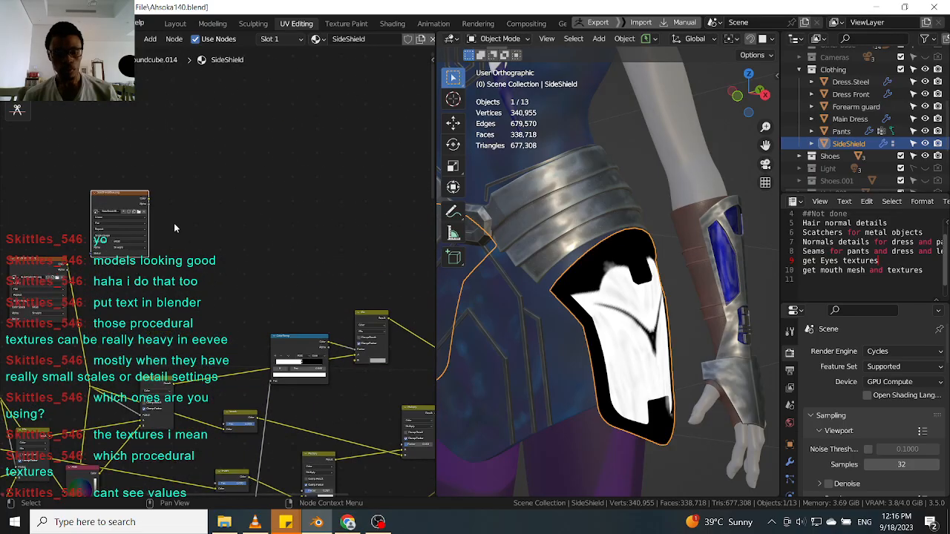
key(g)
scroll(300, 270, up, 2)
click(340, 291)
middle_drag(322, 275, 265, 211)
scroll(268, 214, up, 2)
ctrl+shift+click(339, 272)
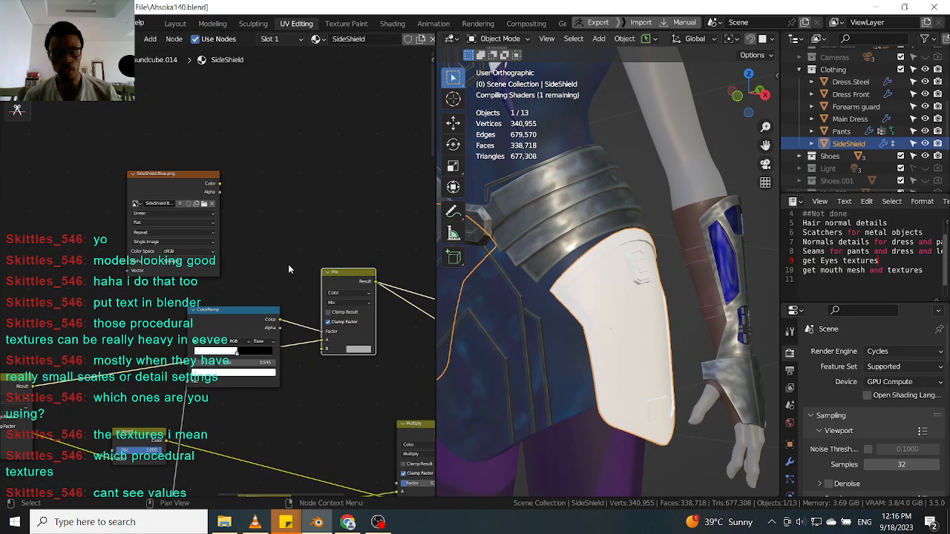
drag(261, 317, 266, 322)
scroll(273, 256, up, 1)
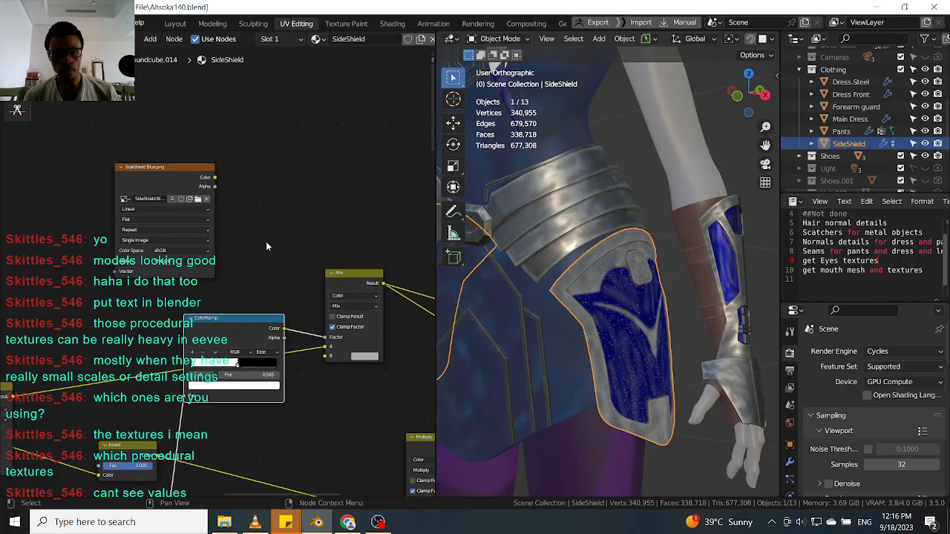
Examine the scratch detail across the side shield's blue panel up close.
drag(187, 182, 172, 201)
scroll(581, 312, up, 5)
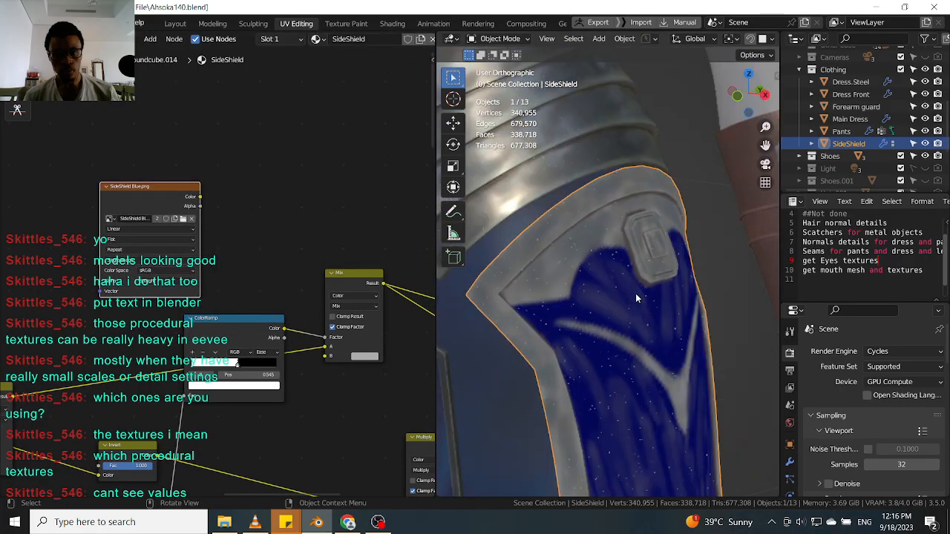
scroll(574, 285, up, 2)
scroll(575, 284, down, 2)
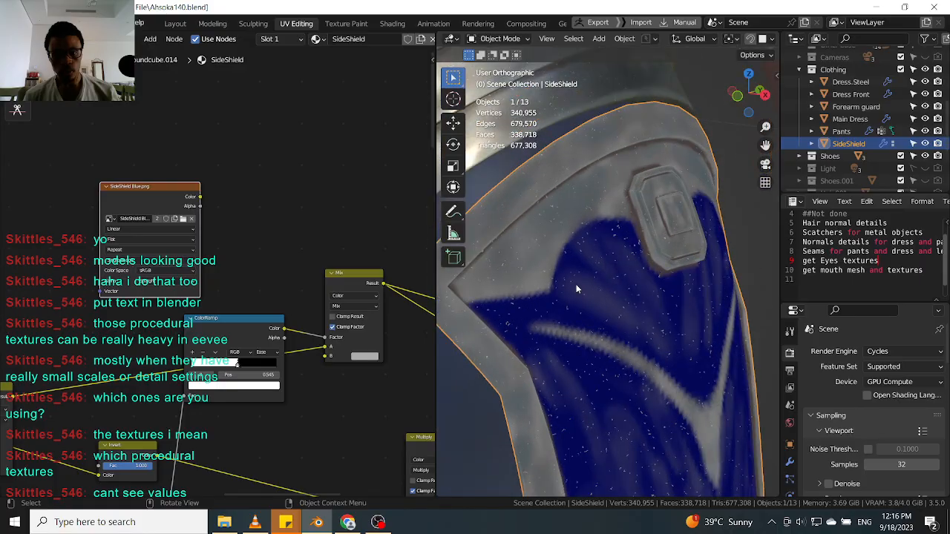
scroll(574, 260, up, 1)
scroll(601, 306, down, 2)
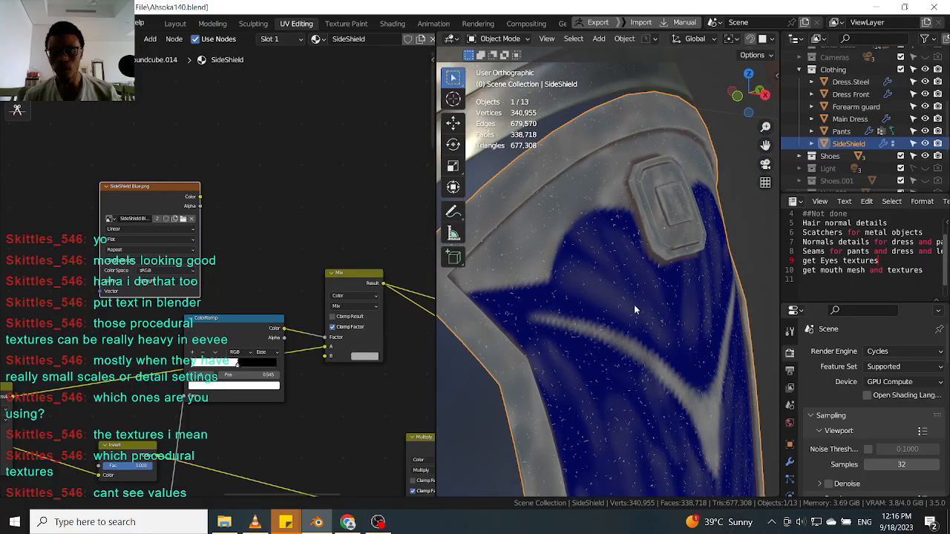
shift+middle_drag(670, 357, 644, 270)
scroll(607, 216, up, 3)
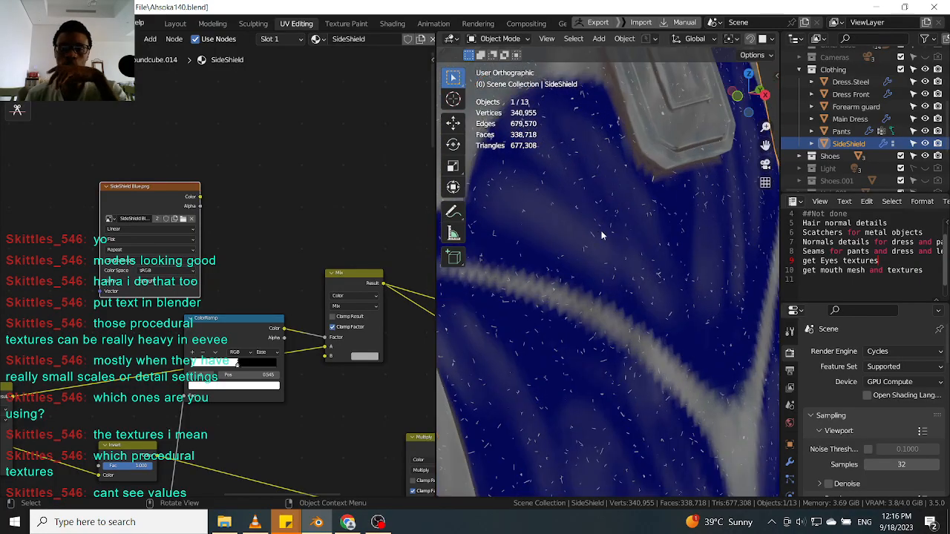
scroll(585, 226, up, 3)
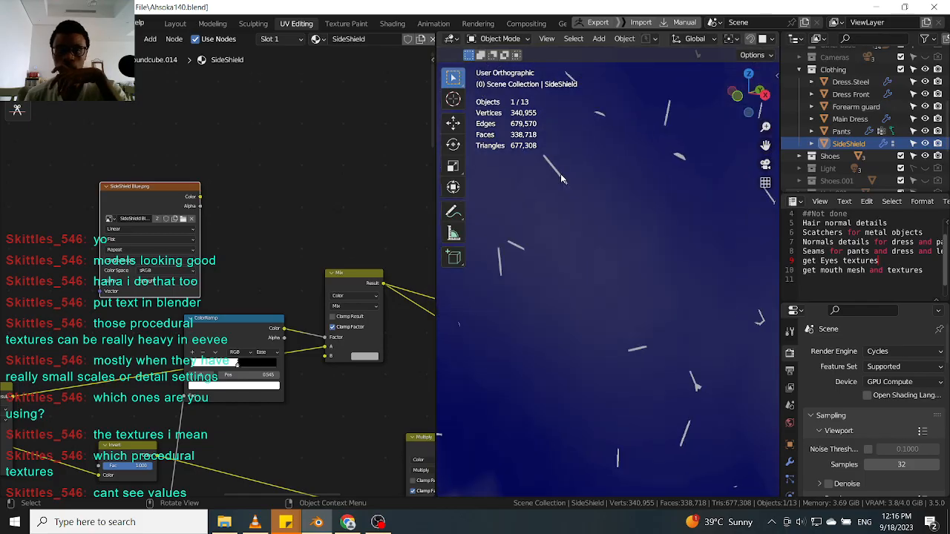
scroll(560, 175, down, 2)
scroll(586, 216, up, 1)
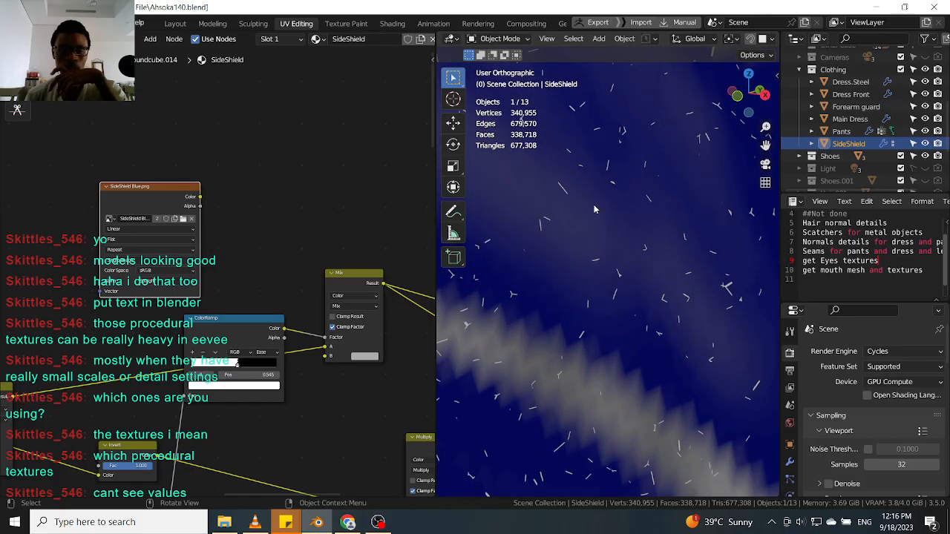
drag(183, 196, 176, 199)
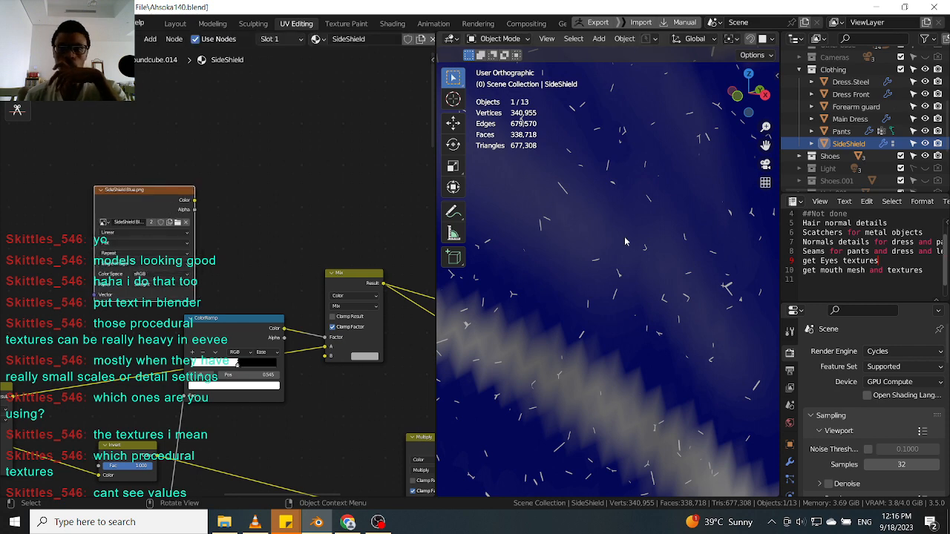
scroll(626, 242, down, 6)
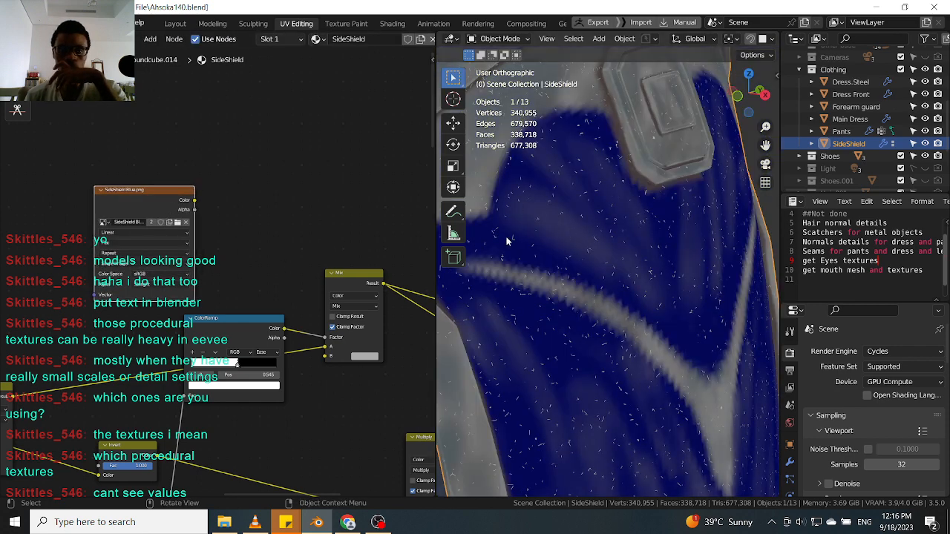
scroll(508, 222, down, 3)
Rearrange the SideShield image texture, ColorRamp and Mix nodes to make room for a new node.
drag(177, 191, 220, 177)
drag(241, 327, 198, 327)
drag(181, 175, 134, 172)
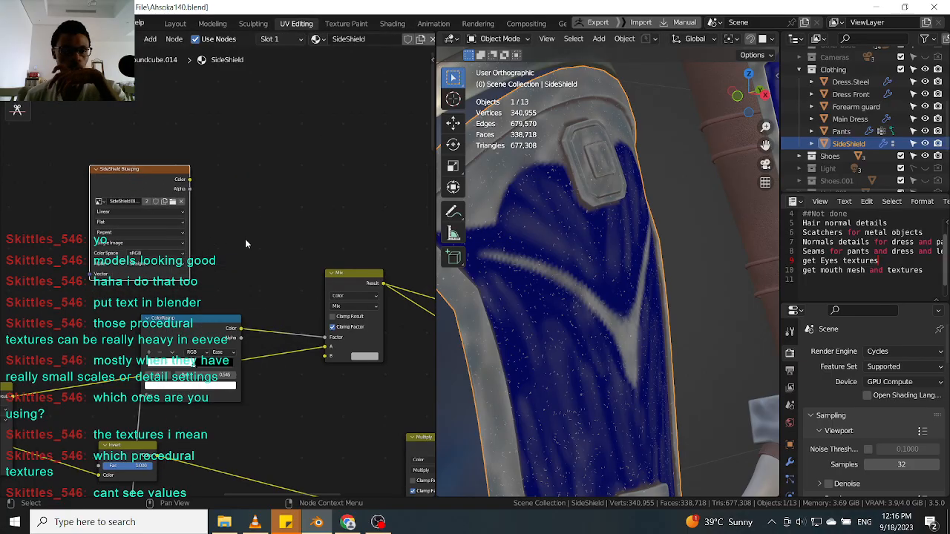
middle_drag(228, 239, 292, 239)
drag(207, 171, 230, 169)
middle_drag(321, 243, 236, 242)
drag(333, 275, 376, 246)
Duplicate the Mix node, switch it to Multiply, and feed it the SideShield image color and the ColorRamp output.
key(shift+d)
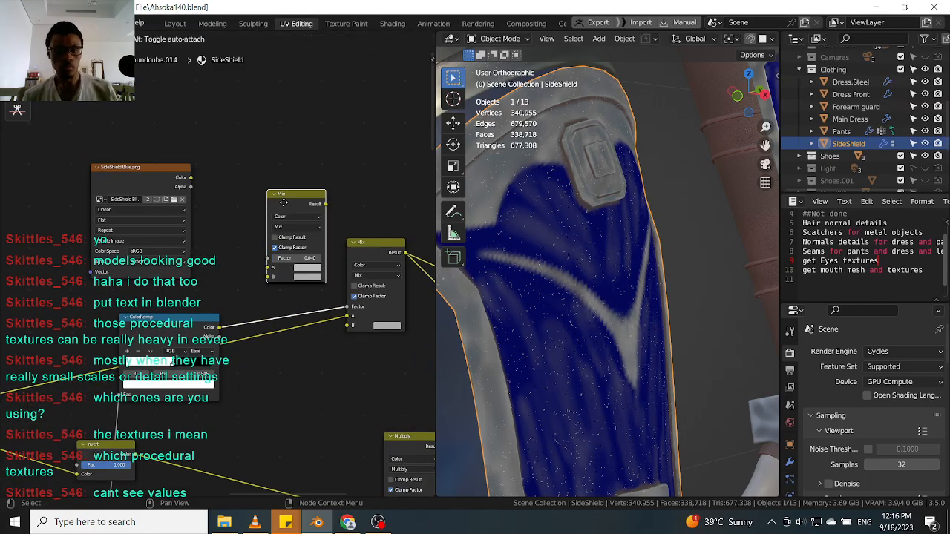
click(298, 195)
middle_drag(253, 252, 301, 278)
drag(256, 349, 316, 299)
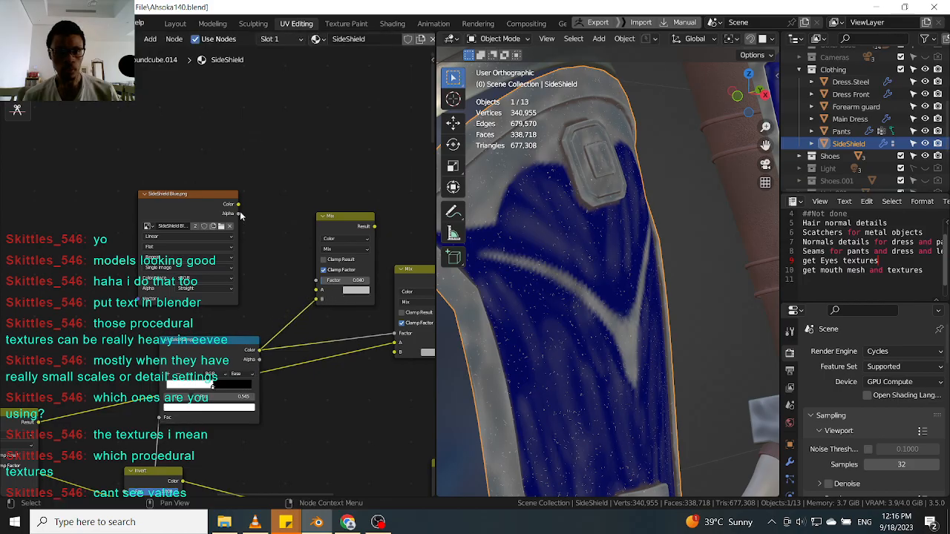
drag(238, 205, 317, 289)
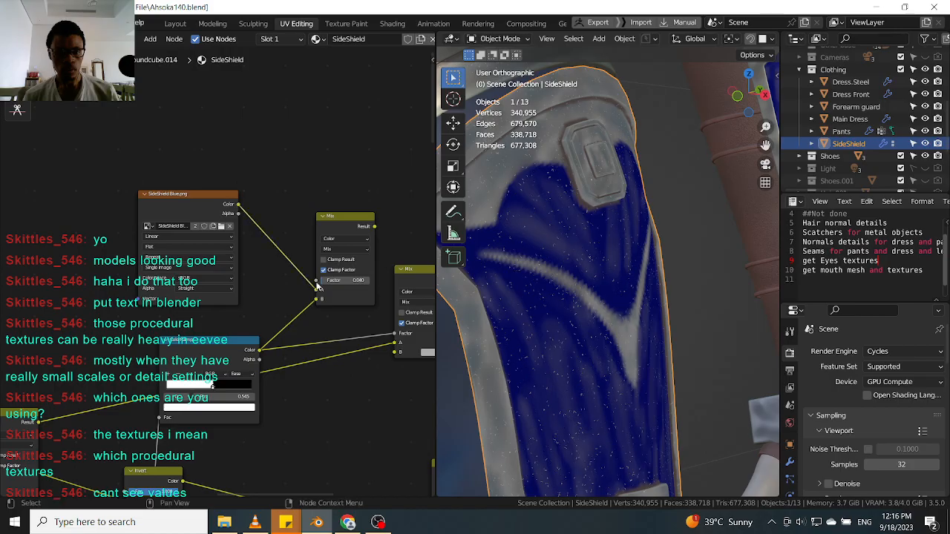
click(340, 249)
click(345, 281)
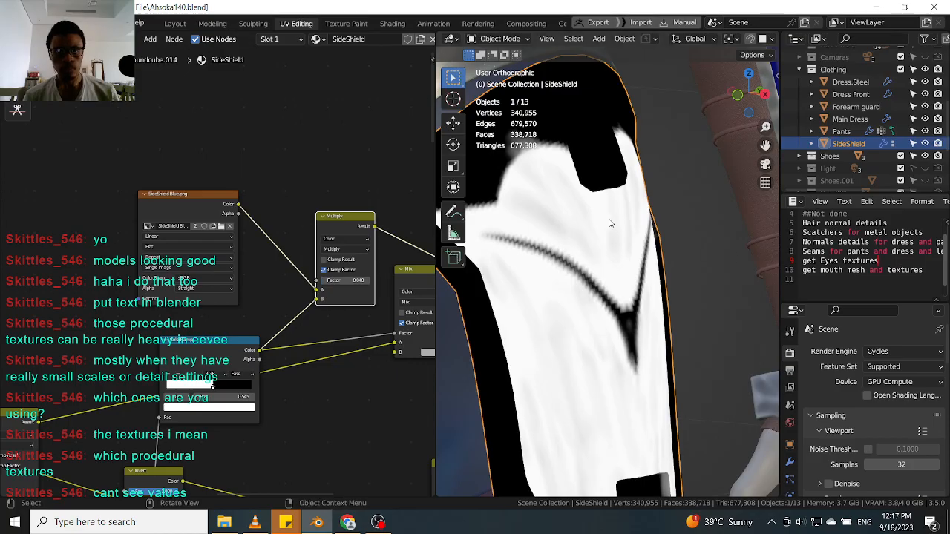
Insert an Invert node between the SideShield image's color output and the Multiply node.
middle_drag(625, 223, 645, 245)
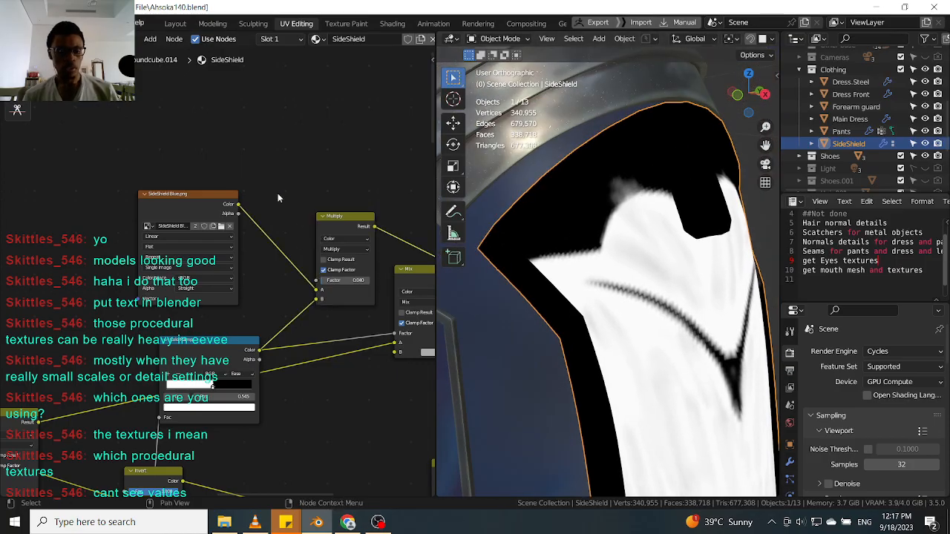
key(shift+a)
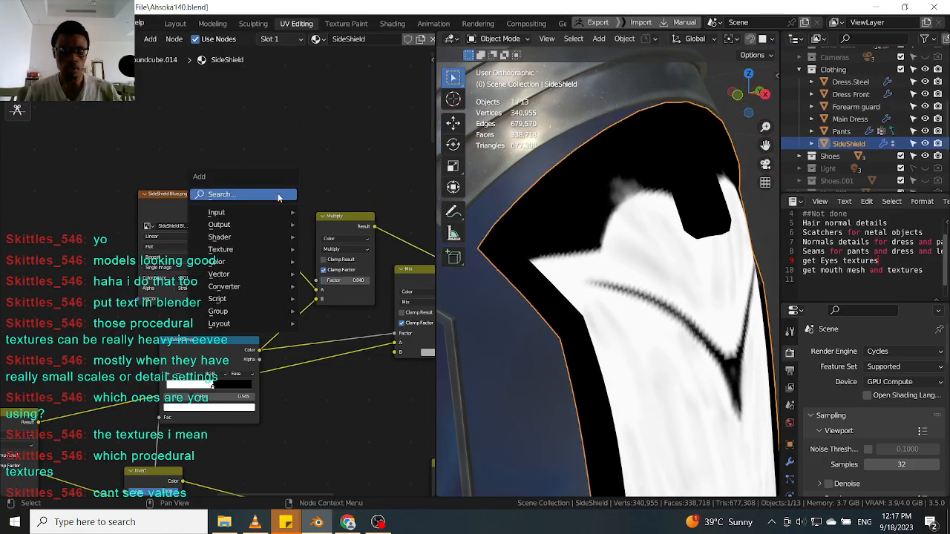
key(Escape)
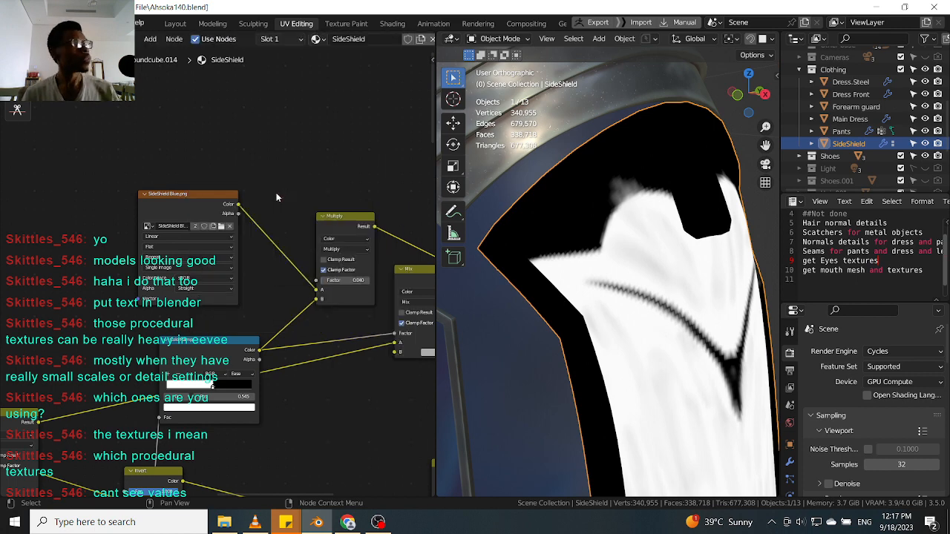
key(shift+a)
click(276, 193)
text(inve)
key(Return)
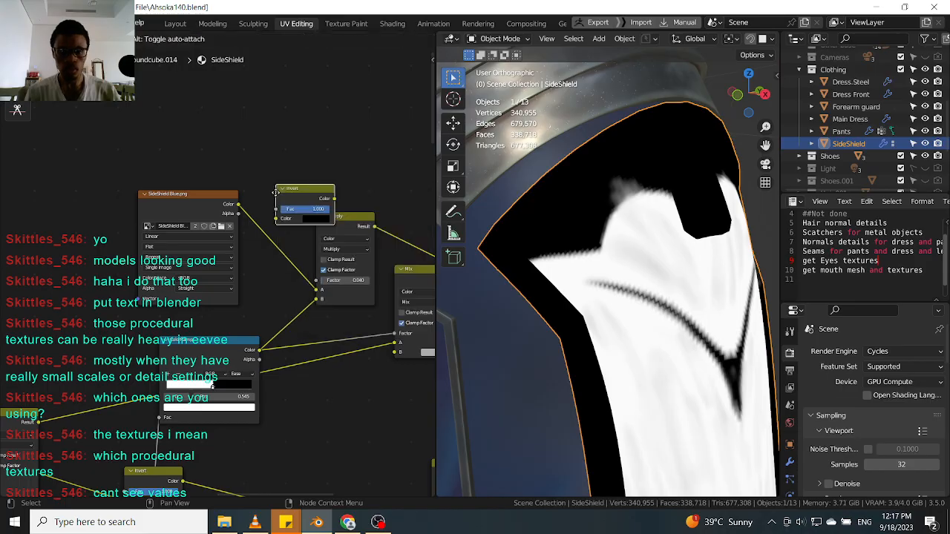
click(271, 232)
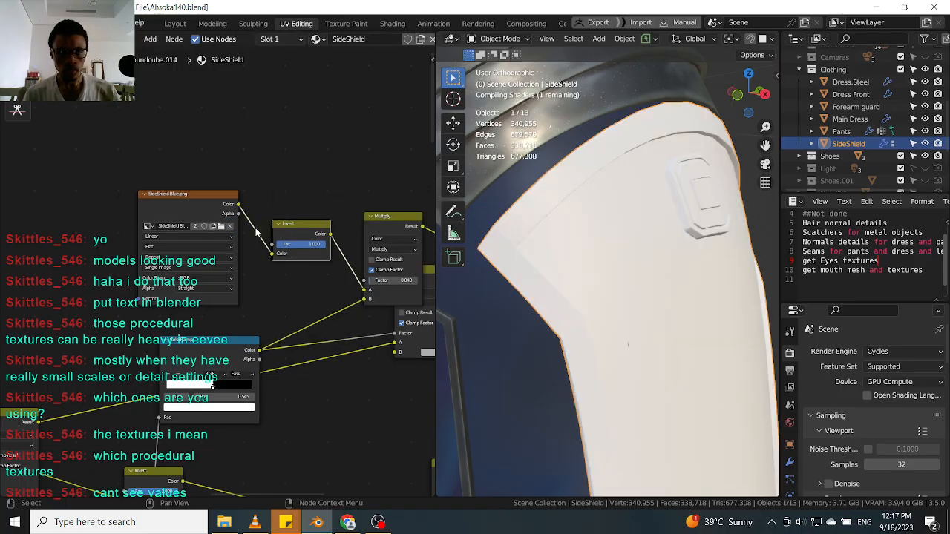
Reposition the Multiply and Invert nodes and preview the SideShield image's color output on the shield.
middle_drag(674, 275, 620, 246)
scroll(620, 266, up, 1)
click(389, 221)
middle_drag(389, 220, 322, 188)
middle_drag(668, 312, 646, 319)
scroll(299, 279, up, 1)
middle_drag(300, 279, 247, 275)
drag(281, 173, 263, 164)
drag(177, 180, 170, 172)
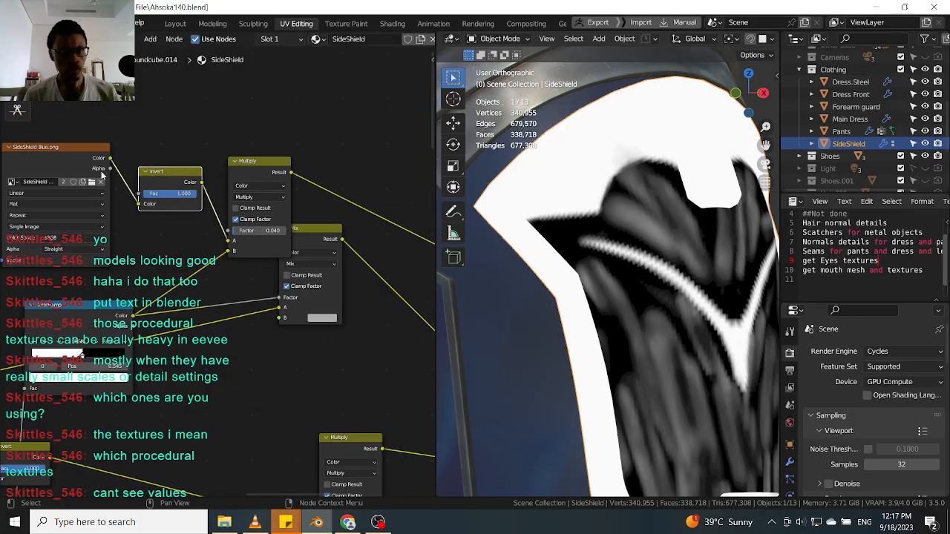
click(66, 158)
middle_drag(641, 290, 662, 287)
ctrl+shift+click(256, 172)
drag(178, 185, 177, 215)
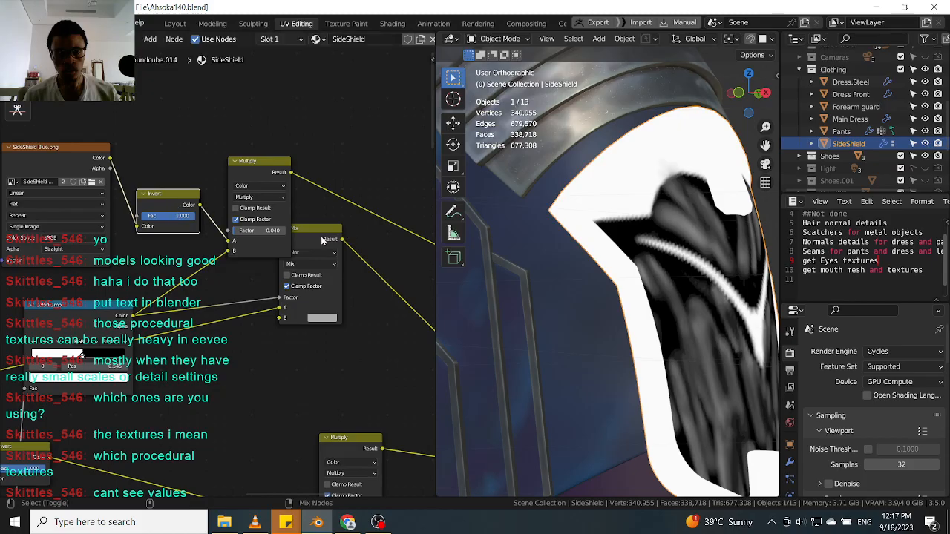
Reposition the Multiply and Mix nodes and connect the Multiply result into the Mix node's factor.
ctrl+shift+click(320, 236)
drag(269, 168, 256, 174)
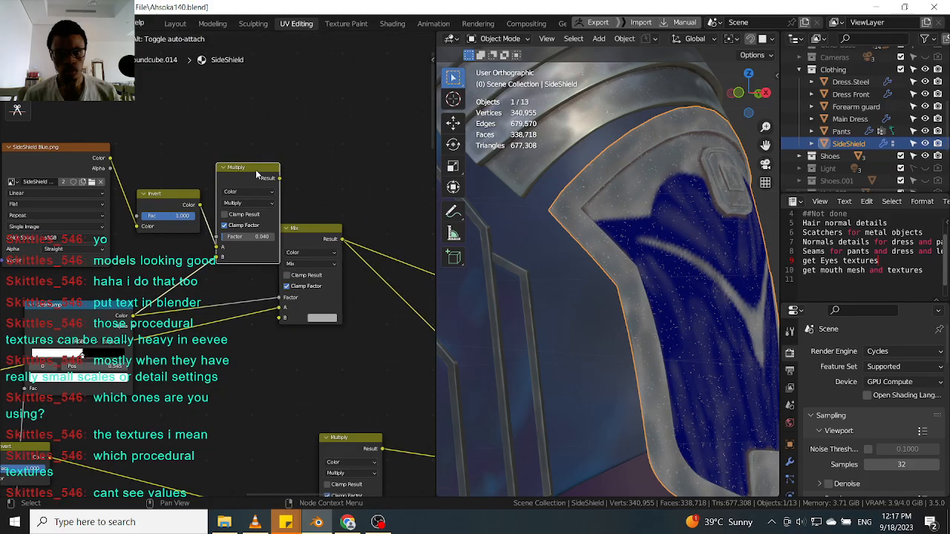
drag(310, 227, 355, 223)
drag(280, 179, 328, 302)
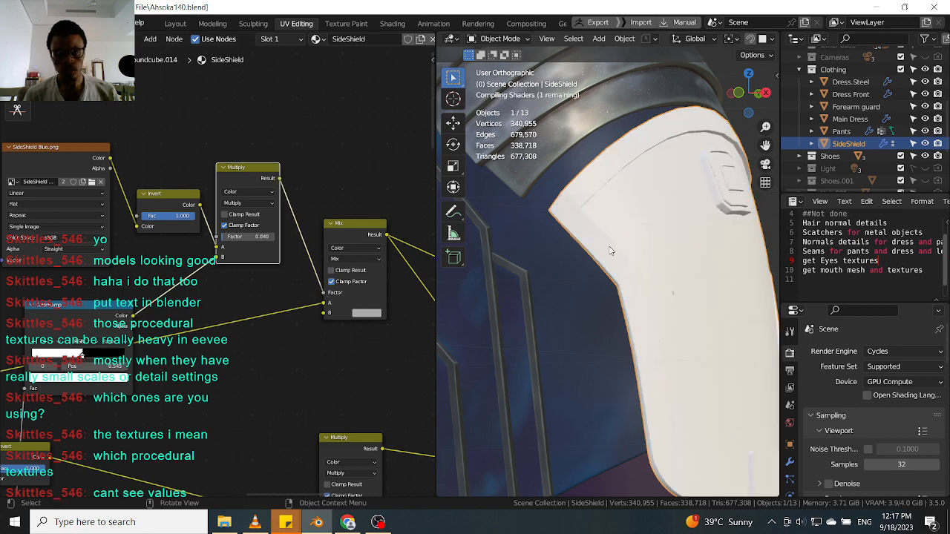
Set the Multiply node's factor to 1.000.
middle_drag(545, 248, 580, 211)
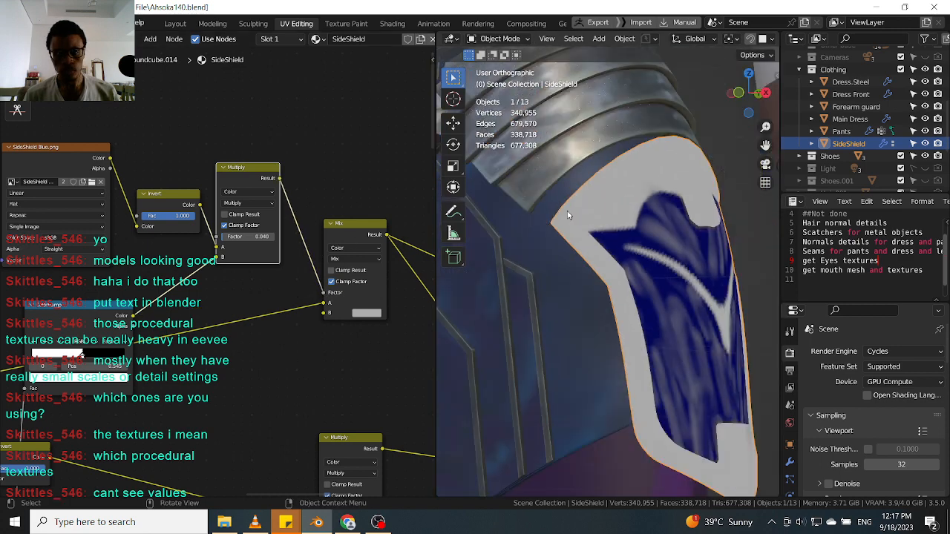
scroll(615, 225, up, 8)
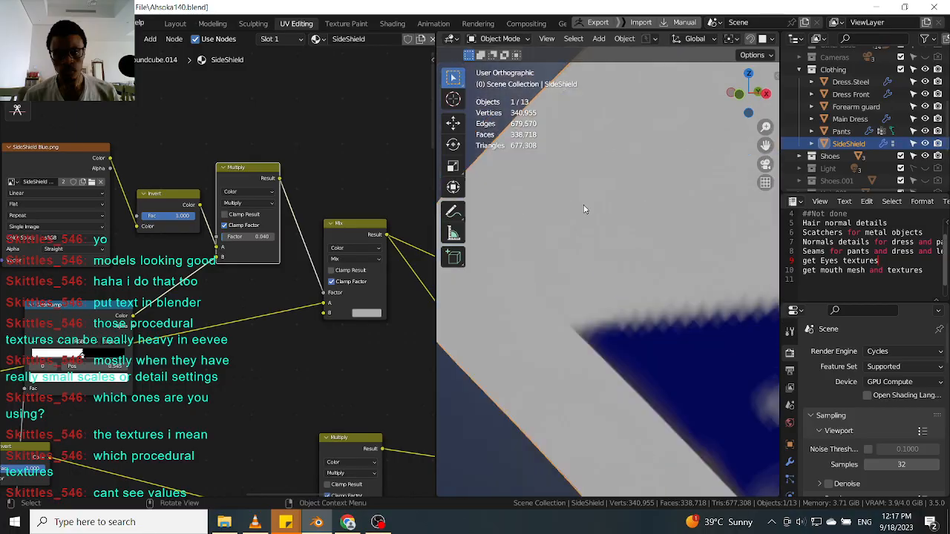
scroll(584, 209, up, 3)
scroll(583, 209, down, 4)
middle_drag(115, 243, 199, 243)
drag(191, 319, 188, 302)
middle_drag(348, 216, 277, 216)
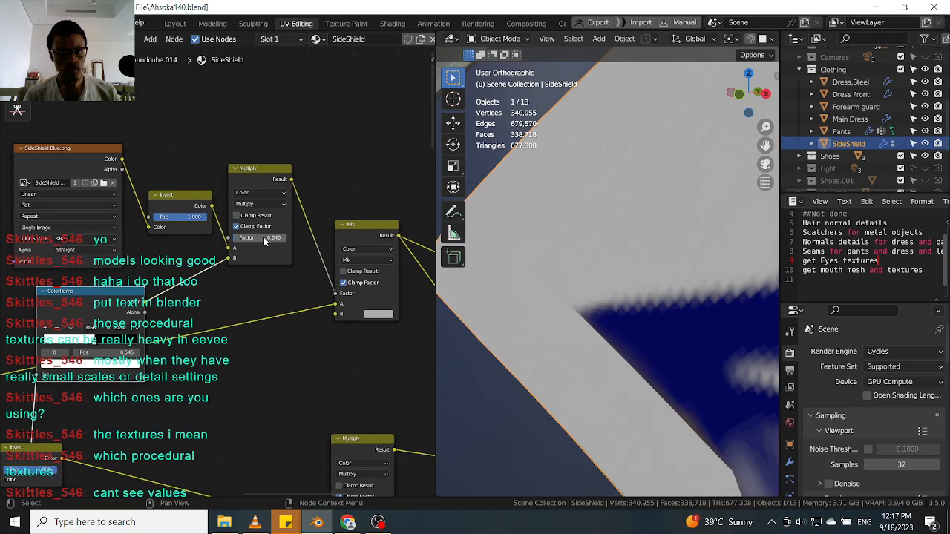
drag(253, 238, 312, 238)
Examine the scratches on the side shield's blue panel and metal rim up close from several angles.
scroll(618, 241, down, 6)
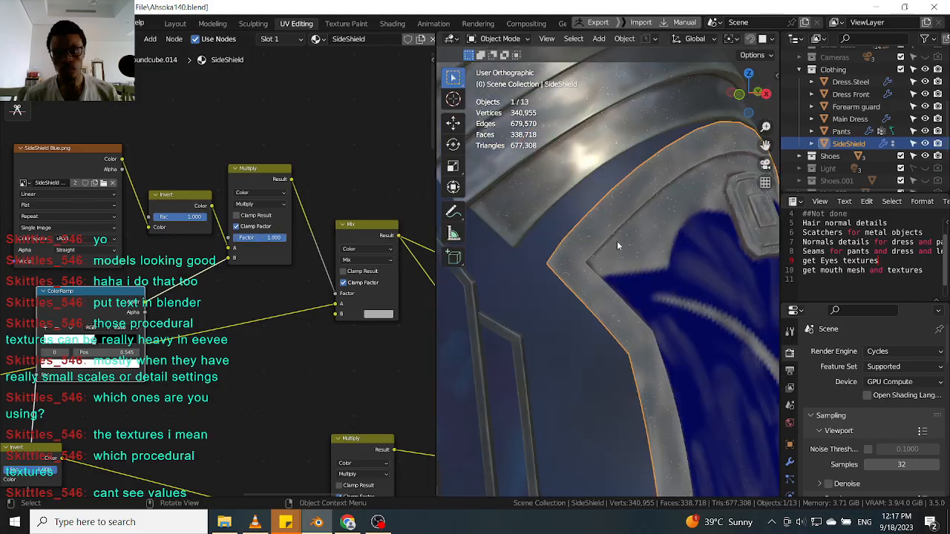
shift+middle_drag(617, 241, 582, 247)
scroll(590, 300, up, 6)
scroll(591, 301, down, 3)
scroll(588, 298, up, 4)
middle_drag(618, 279, 580, 235)
scroll(624, 260, down, 4)
scroll(558, 285, up, 5)
scroll(586, 289, down, 6)
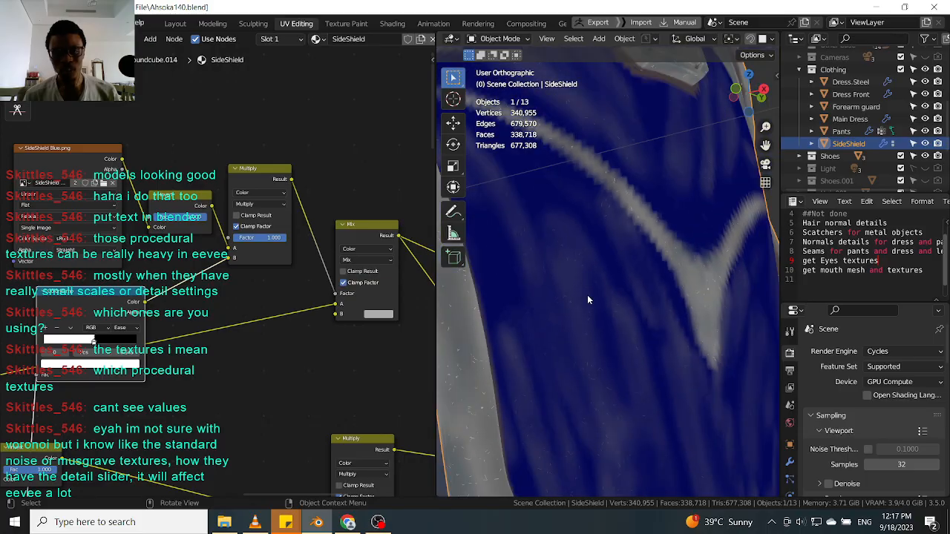
scroll(583, 292, up, 6)
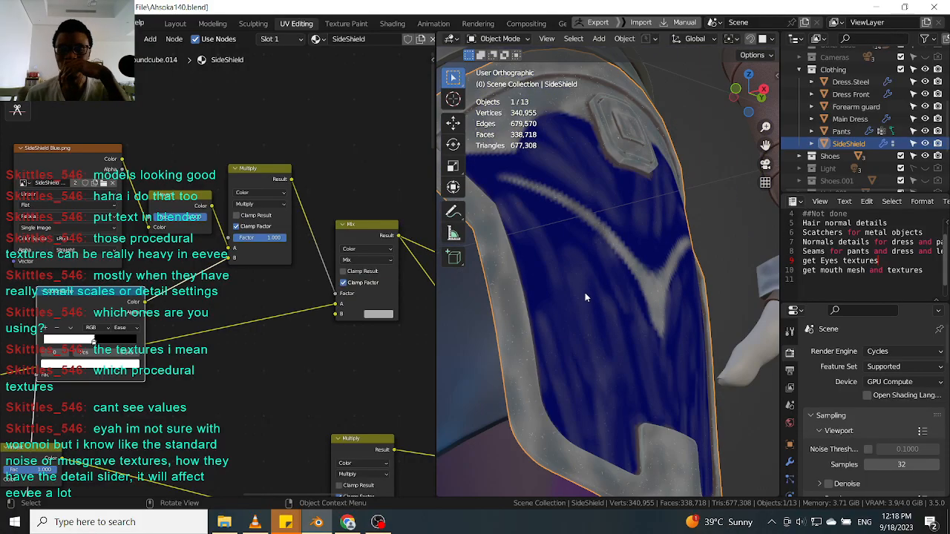
scroll(564, 269, up, 2)
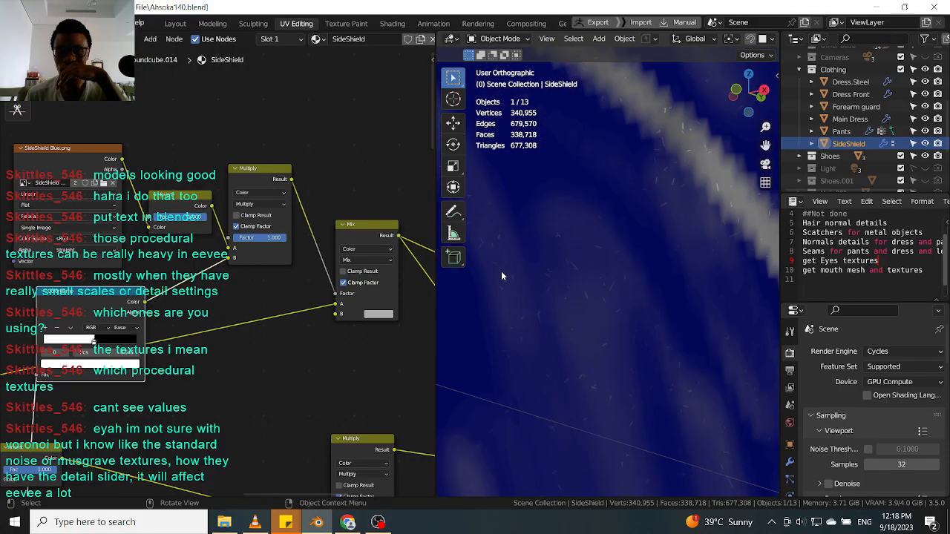
scroll(575, 265, up, 2)
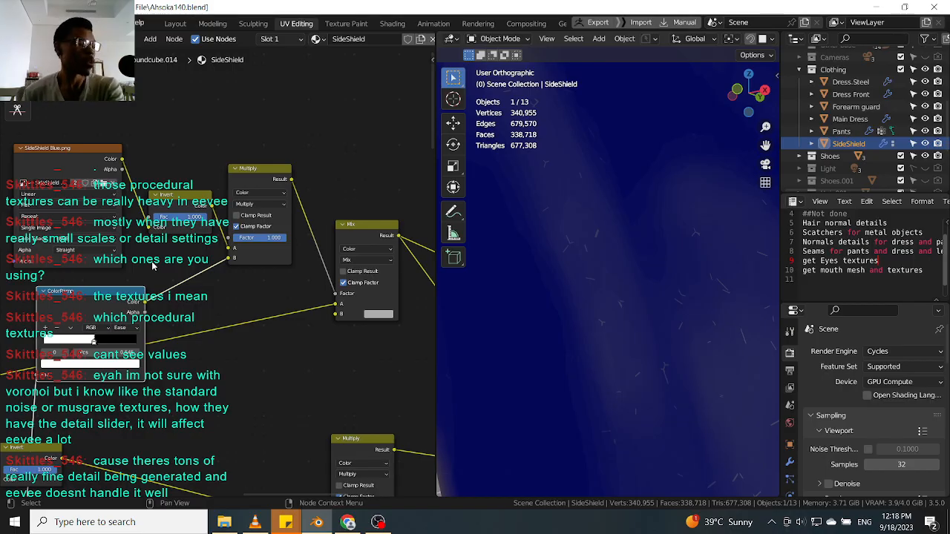
scroll(230, 286, down, 4)
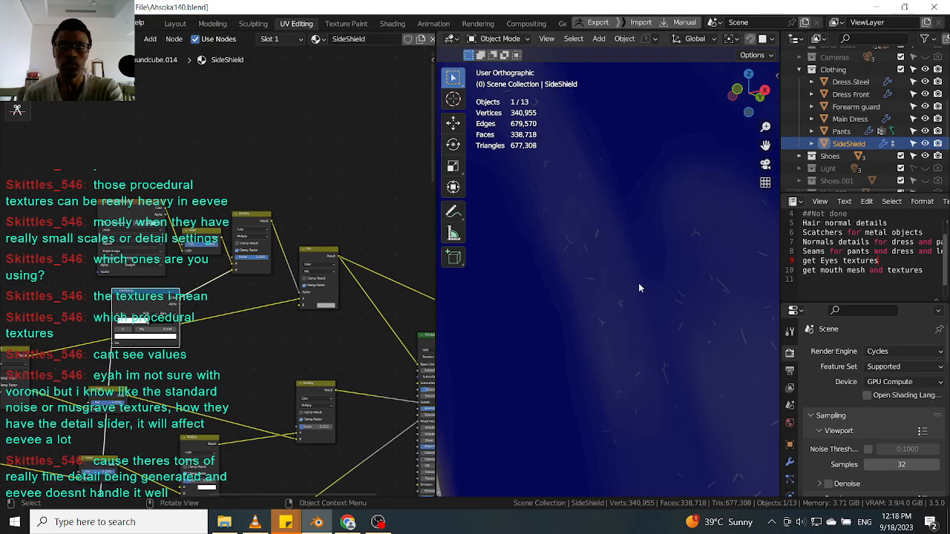
scroll(638, 283, down, 6)
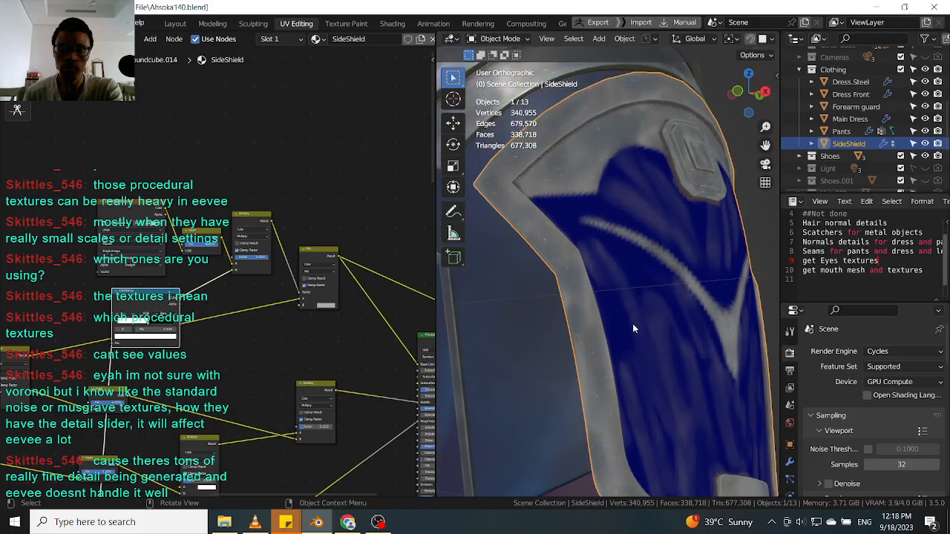
scroll(544, 307, up, 6)
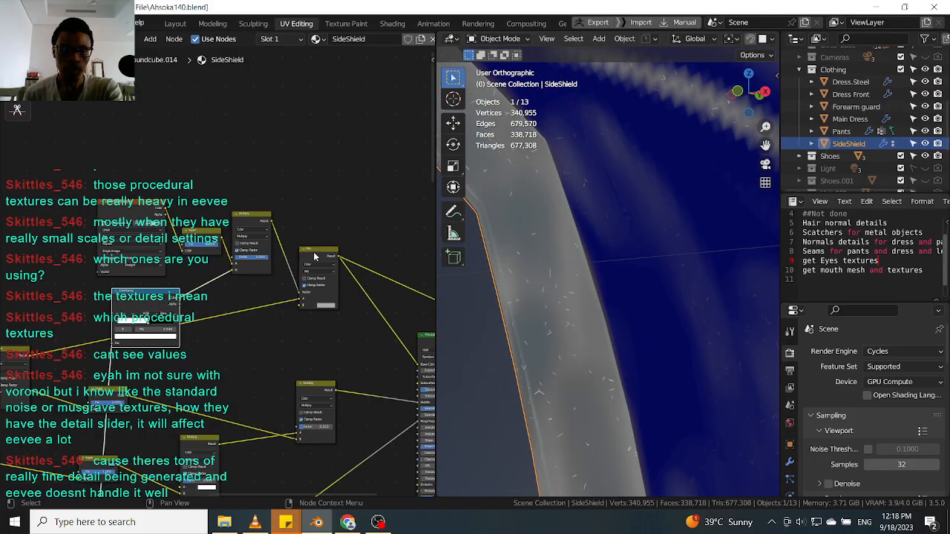
Rearrange the SideShield image, Invert, Multiply and Mix nodes into a more compact layout.
drag(313, 255, 322, 251)
drag(115, 205, 121, 206)
drag(287, 184, 227, 245)
drag(125, 206, 144, 208)
click(239, 147)
drag(384, 200, 236, 327)
drag(336, 179, 190, 336)
click(295, 187)
middle_drag(302, 252, 274, 262)
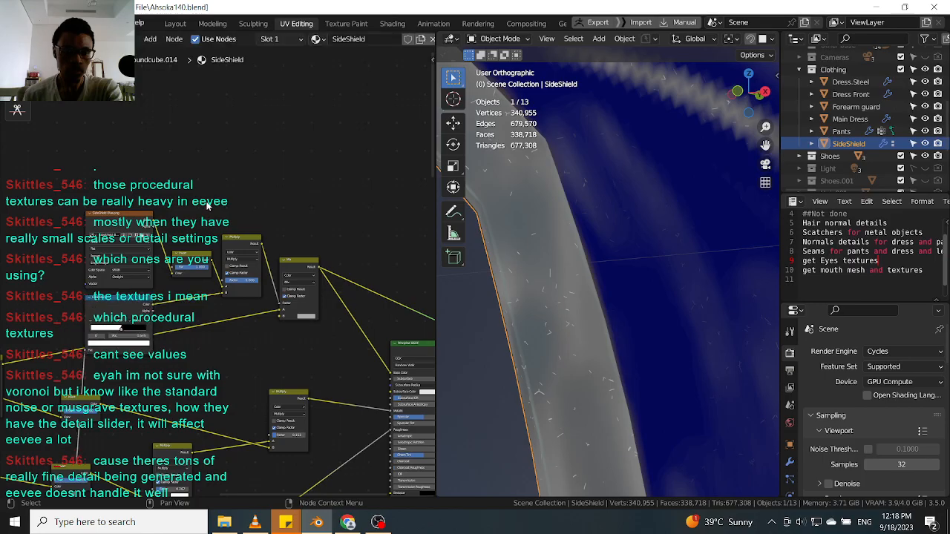
click(132, 221)
mouse_move(132, 220)
mouse_down()
mouse_move(142, 221)
mouse_move(132, 221)
mouse_up()
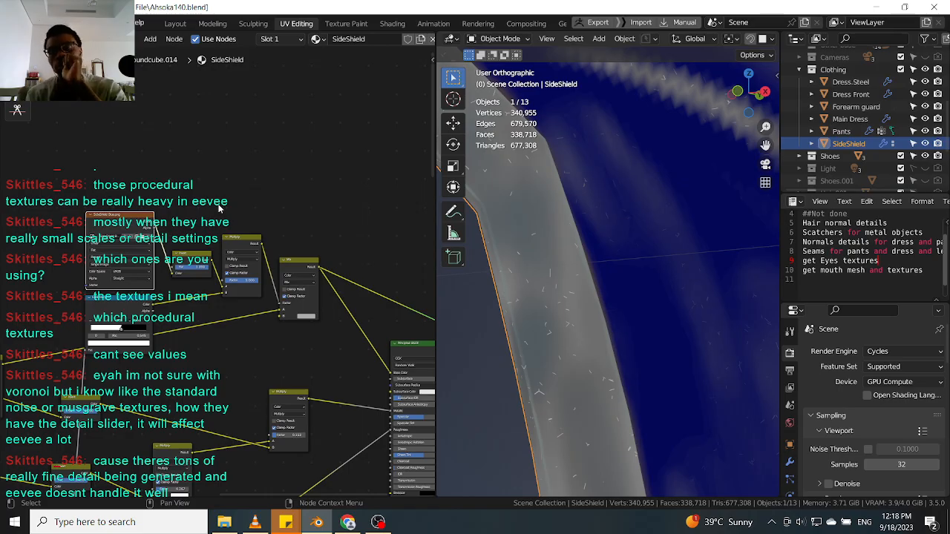
drag(201, 258, 303, 269)
click(249, 245)
click(302, 265)
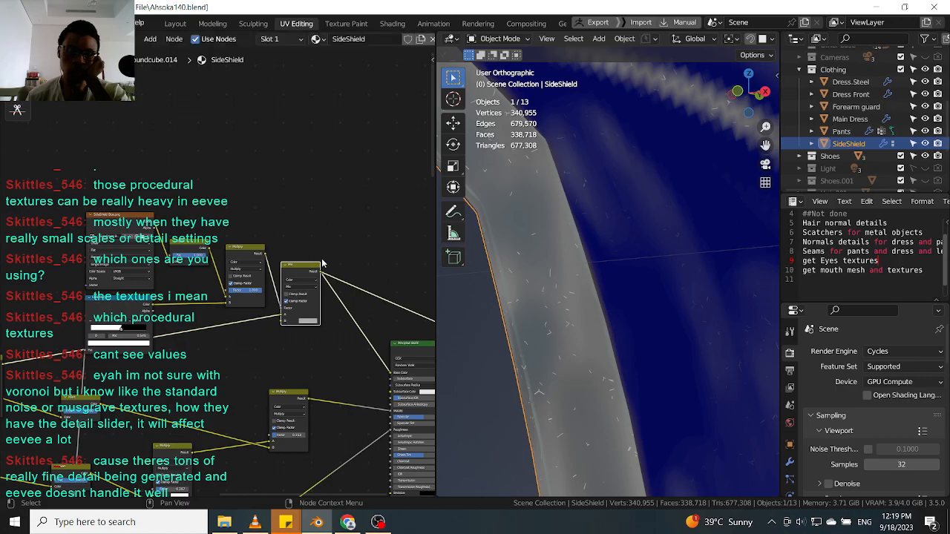
mouse_move(618, 265)
middle_down()
mouse_move(664, 265)
mouse_move(660, 280)
mouse_move(634, 283)
mouse_move(609, 253)
middle_up()
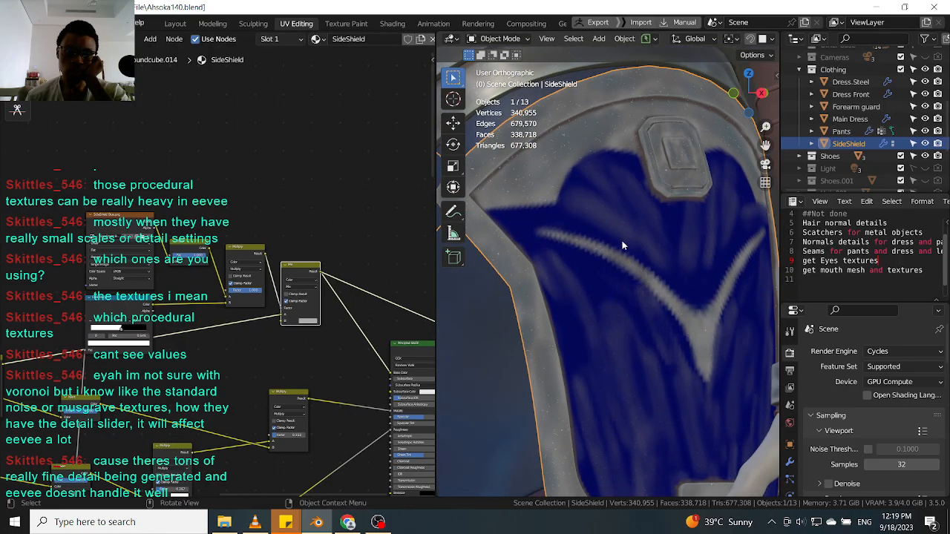
scroll(612, 223, up, 2)
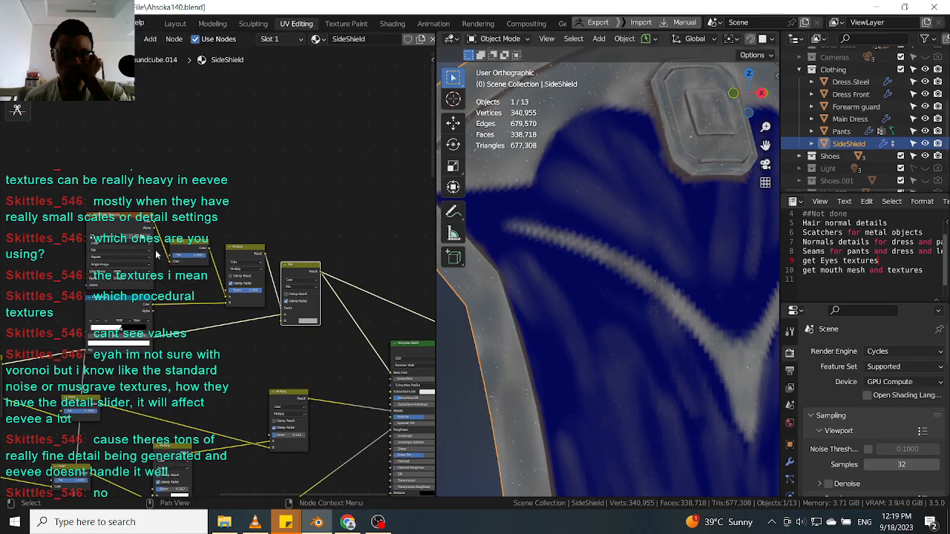
scroll(134, 293, down, 3)
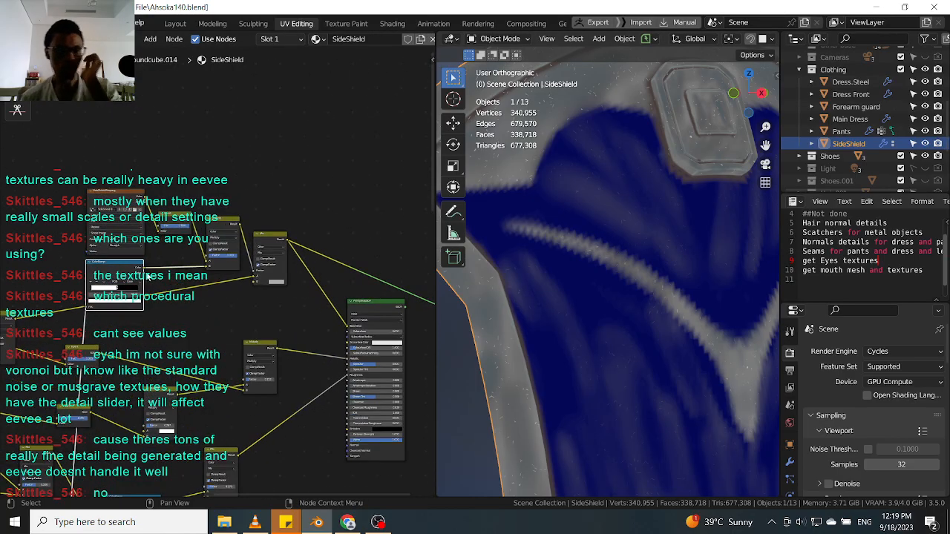
Duplicate the SideShield texture nodes with their inputs and move the copied group into free space above.
key(ctrl+shift+d)
click(382, 169)
middle_drag(203, 219, 240, 218)
drag(74, 164, 317, 283)
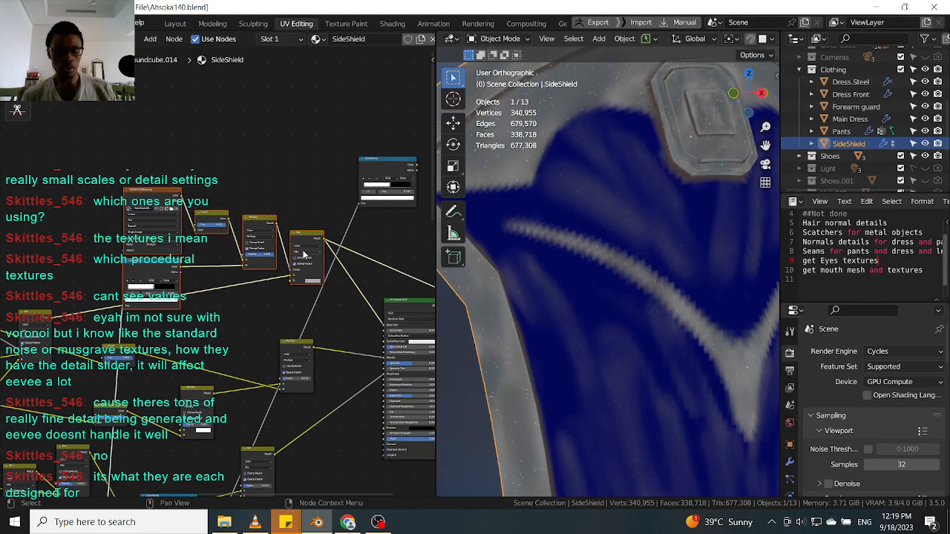
key(g)
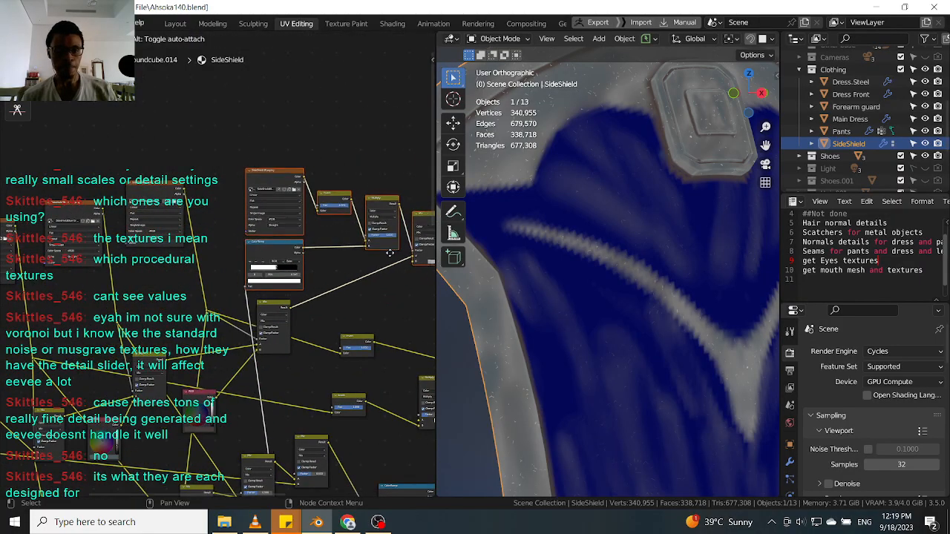
click(381, 258)
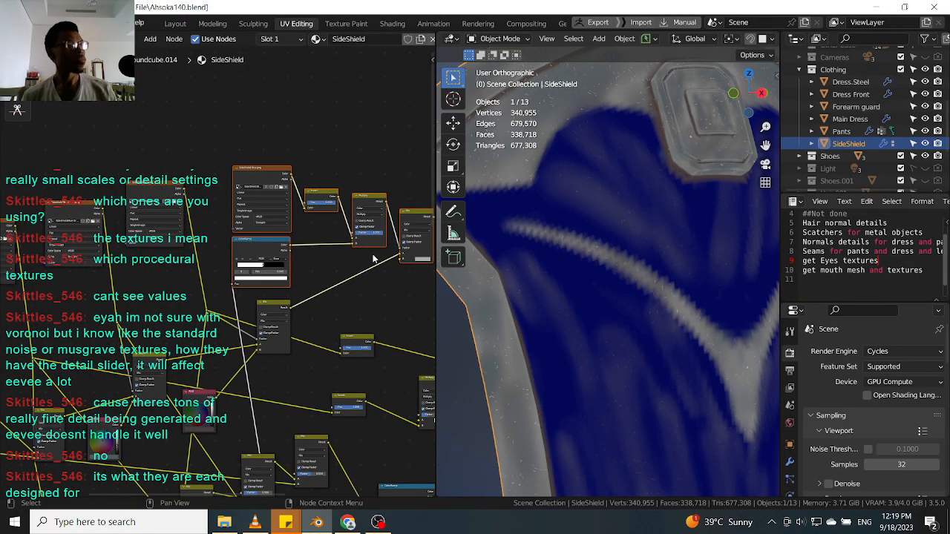
middle_drag(380, 258, 335, 237)
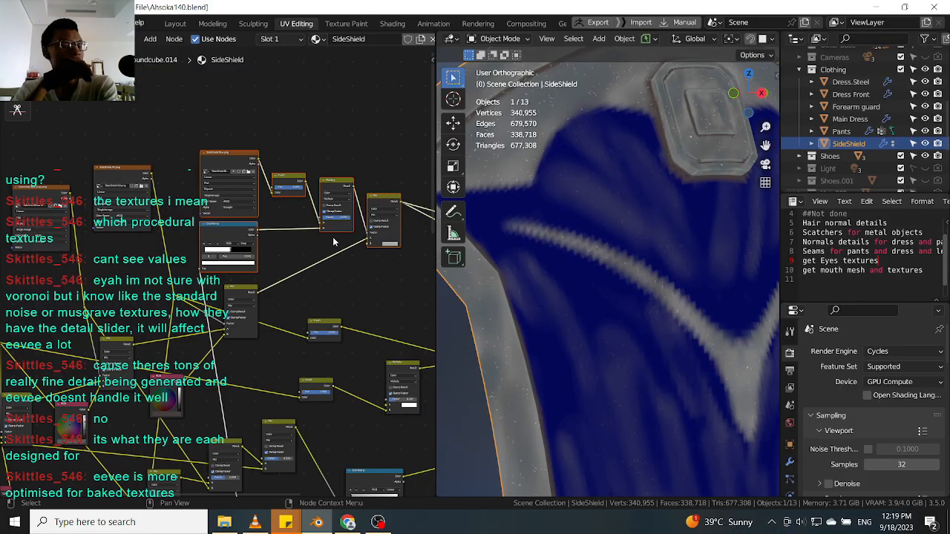
Rearrange the copied nodes, stacking the SideShield Blue.png image texture directly above its ColorRamp.
key(g)
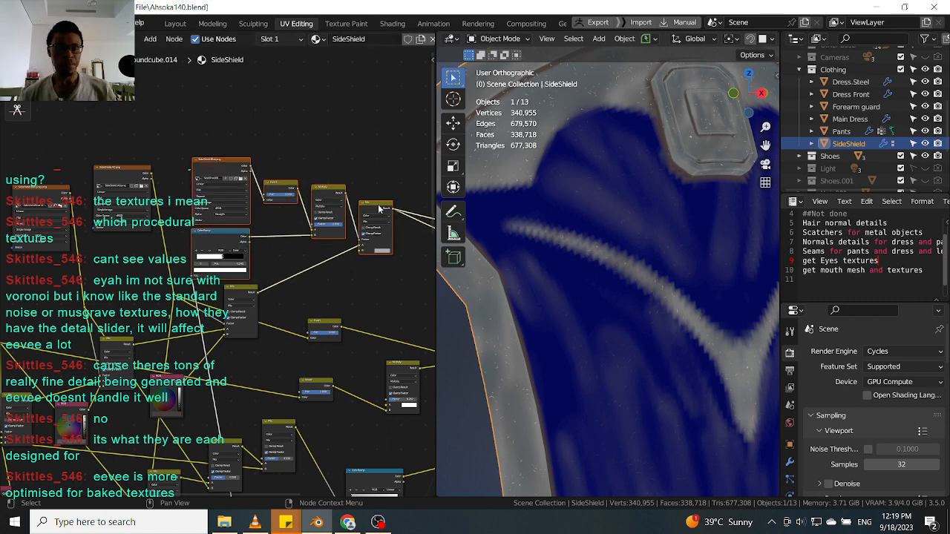
drag(373, 232, 374, 234)
mouse_move(332, 192)
mouse_down()
mouse_move(322, 211)
mouse_move(332, 210)
mouse_up()
drag(282, 191, 278, 198)
middle_drag(360, 240, 155, 236)
drag(394, 134, 257, 162)
middle_drag(257, 162, 345, 195)
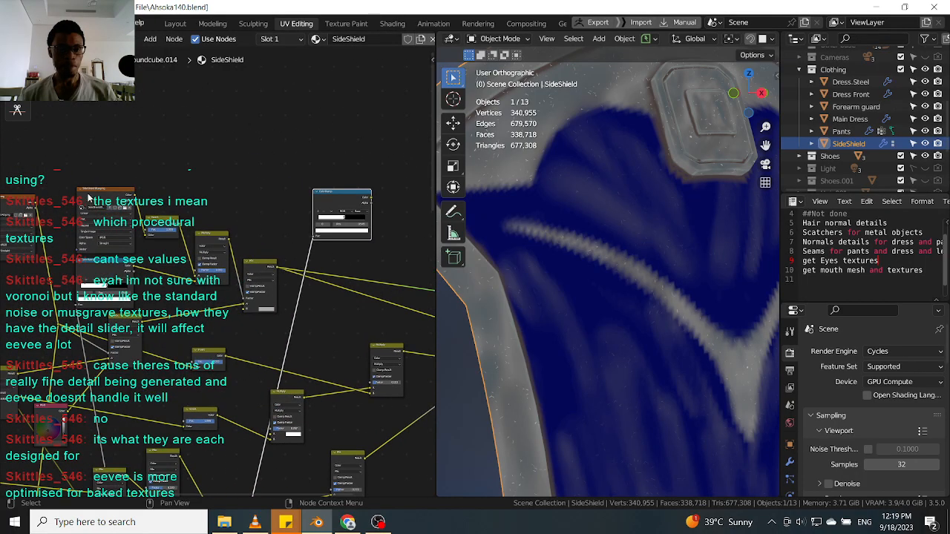
drag(225, 161, 308, 139)
drag(334, 198, 299, 203)
drag(306, 127, 307, 134)
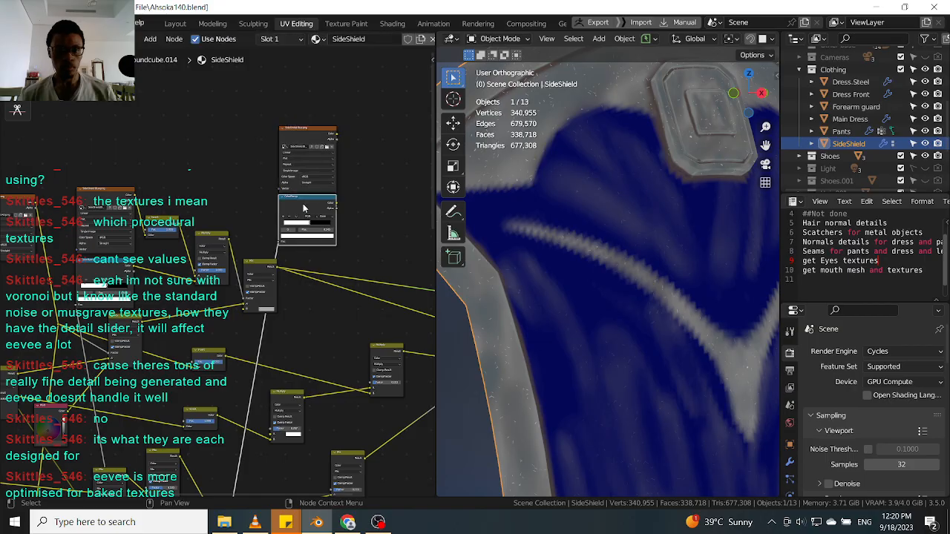
Duplicate a Mix node and place the copy beside the SideShield Blue.png image and ColorRamp nodes.
click(262, 269)
middle_drag(285, 266, 214, 285)
key(shift+d)
click(359, 222)
scroll(305, 212, up, 3)
drag(384, 232, 322, 228)
scroll(322, 228, up, 1)
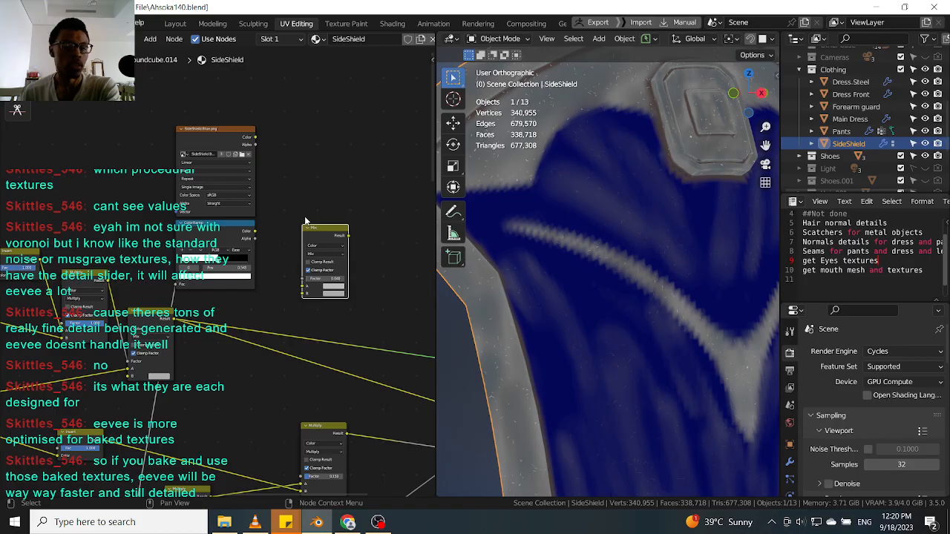
scroll(272, 203, up, 2)
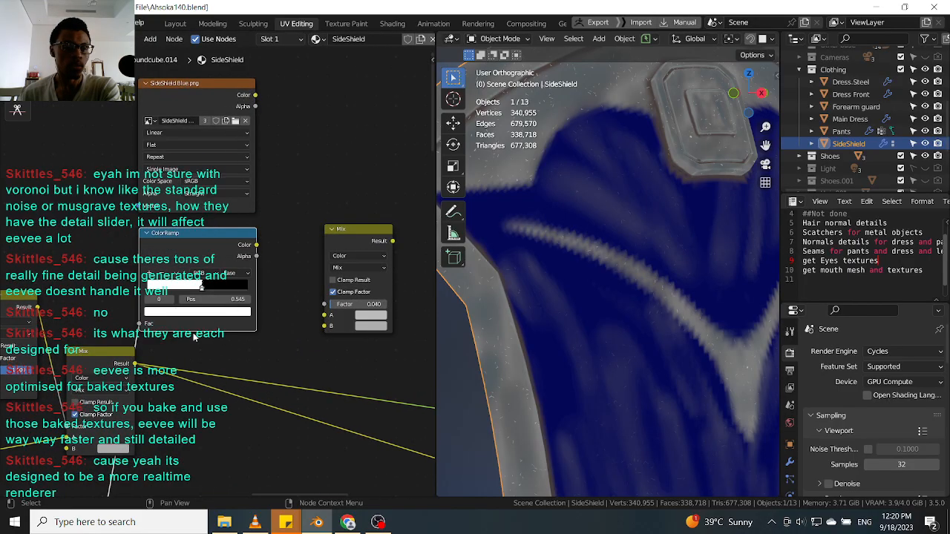
Connect the scratch Mix node's result into the new Mix node's A input.
drag(135, 363, 327, 317)
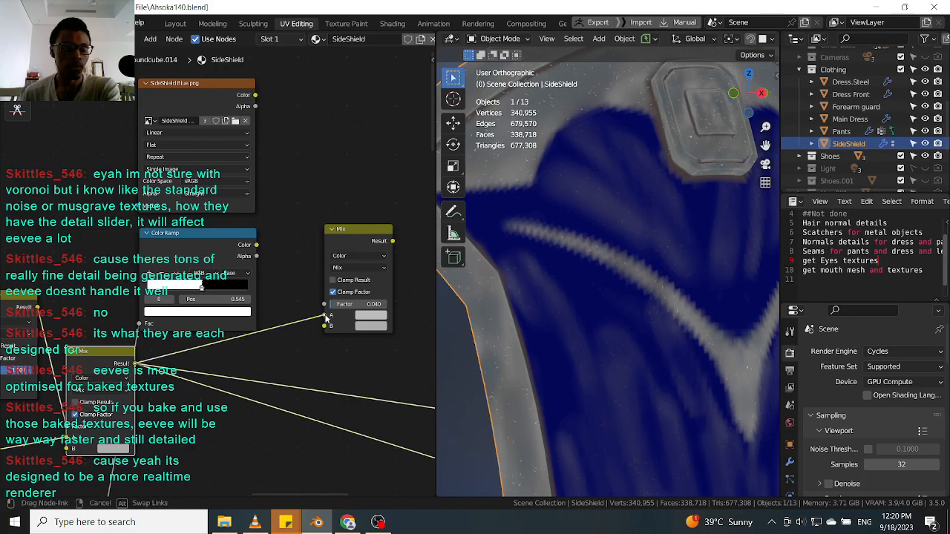
drag(342, 232, 343, 226)
middle_drag(292, 228, 321, 272)
scroll(321, 273, down, 3)
click(178, 384)
middle_drag(210, 382, 204, 365)
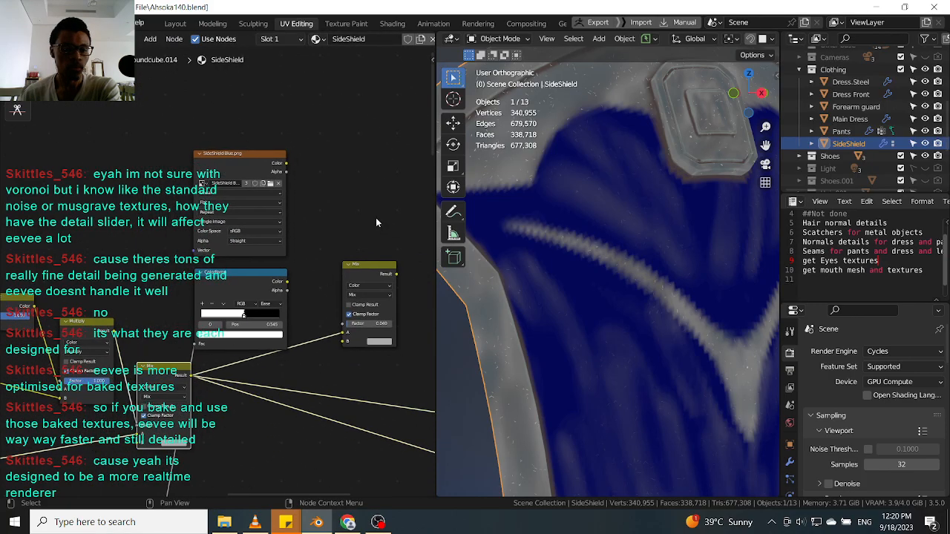
Duplicate the Multiply node and feed the ColorRamp color and the image texture color into its inputs.
click(87, 327)
key(shift+d)
click(336, 183)
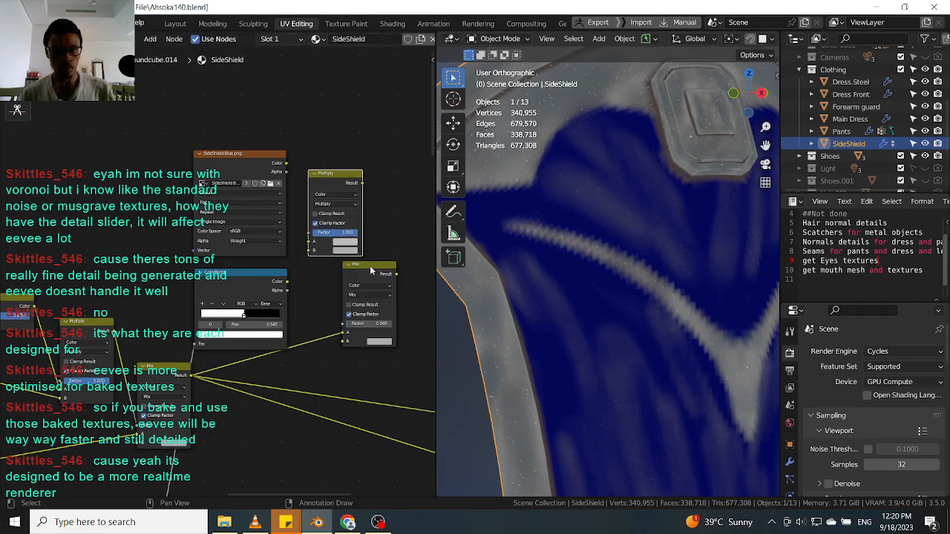
drag(378, 266, 413, 276)
drag(333, 174, 328, 221)
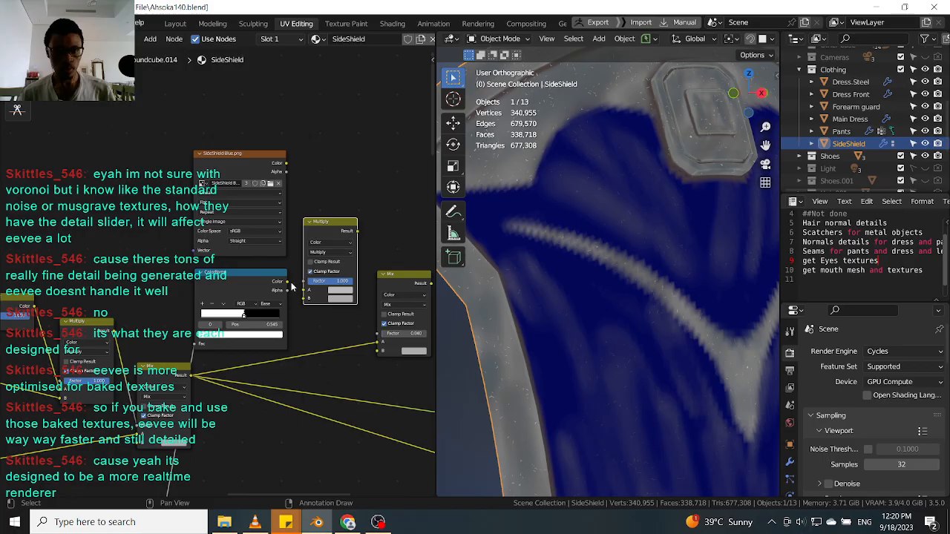
drag(287, 282, 306, 303)
drag(286, 164, 304, 290)
key(ctrl+z)
drag(286, 164, 310, 294)
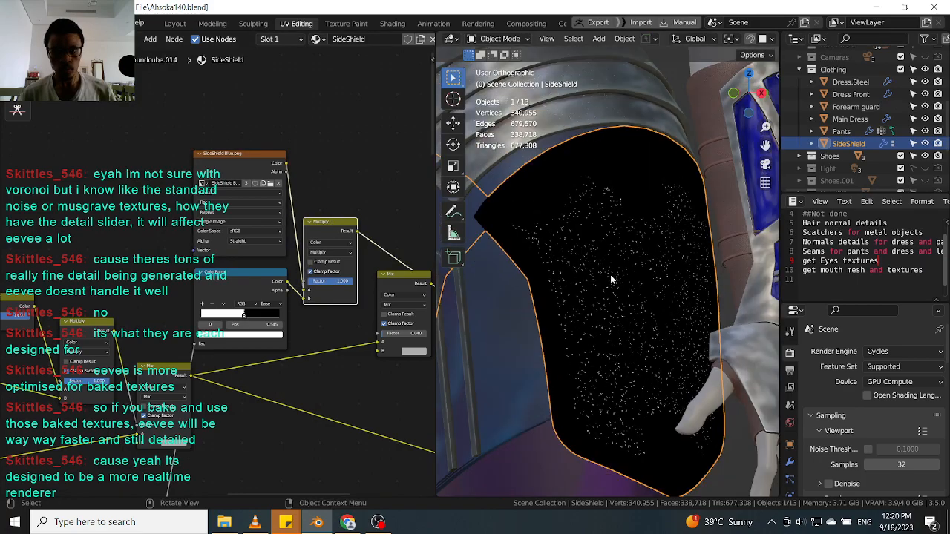
Wire the new Multiply into the new Mix node and connect that Mix result to the Principled BSDF base color.
middle_drag(633, 277, 681, 279)
scroll(310, 274, up, 2)
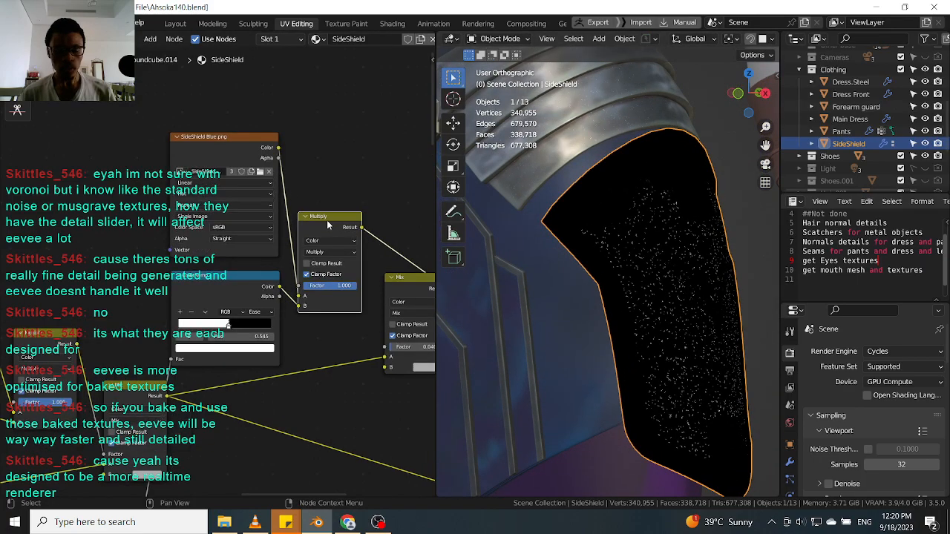
middle_drag(375, 240, 319, 230)
drag(305, 217, 331, 357)
ctrl+shift+click(369, 271)
scroll(368, 267, down, 2)
middle_drag(368, 266, 289, 209)
scroll(289, 209, down, 3)
middle_drag(340, 246, 328, 234)
scroll(328, 234, up, 1)
scroll(328, 233, up, 1)
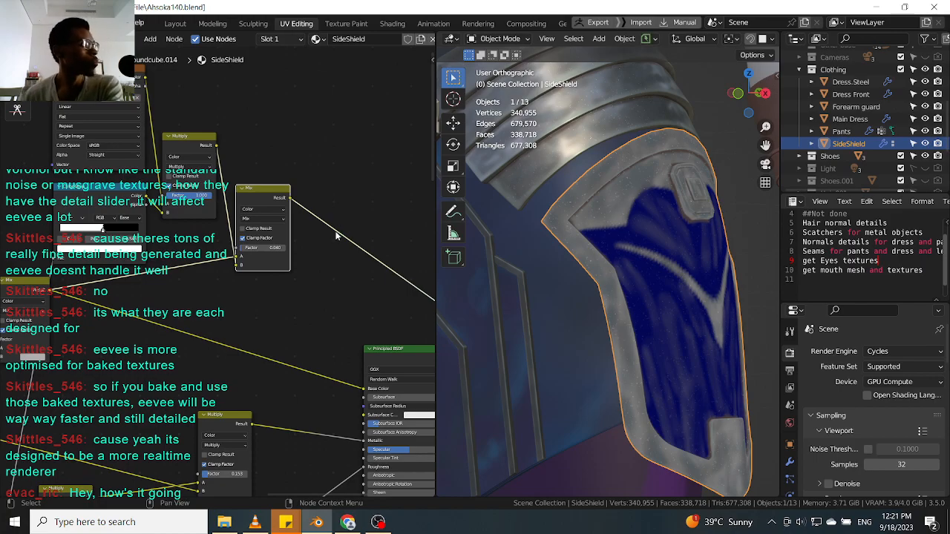
drag(290, 199, 365, 387)
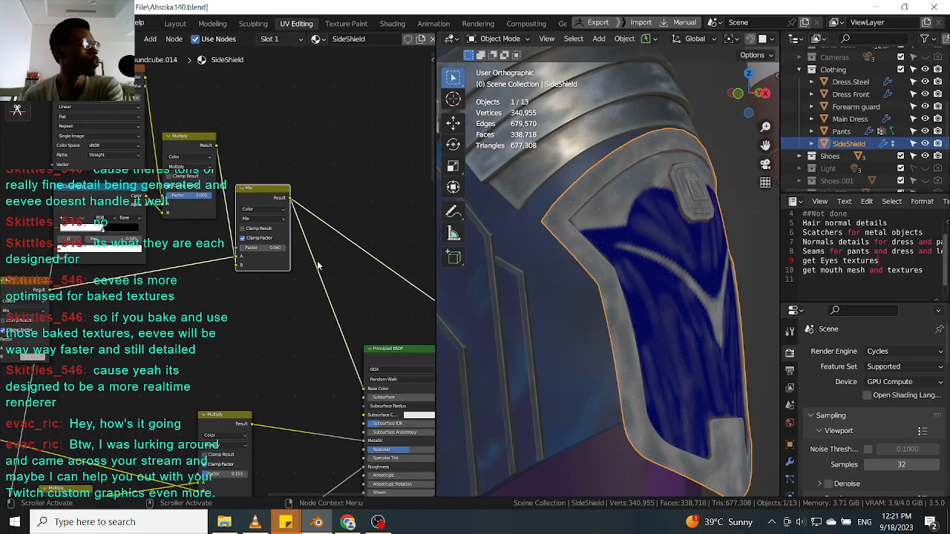
Move the final Mix node closer to the Principled BSDF node.
middle_drag(401, 349, 293, 280)
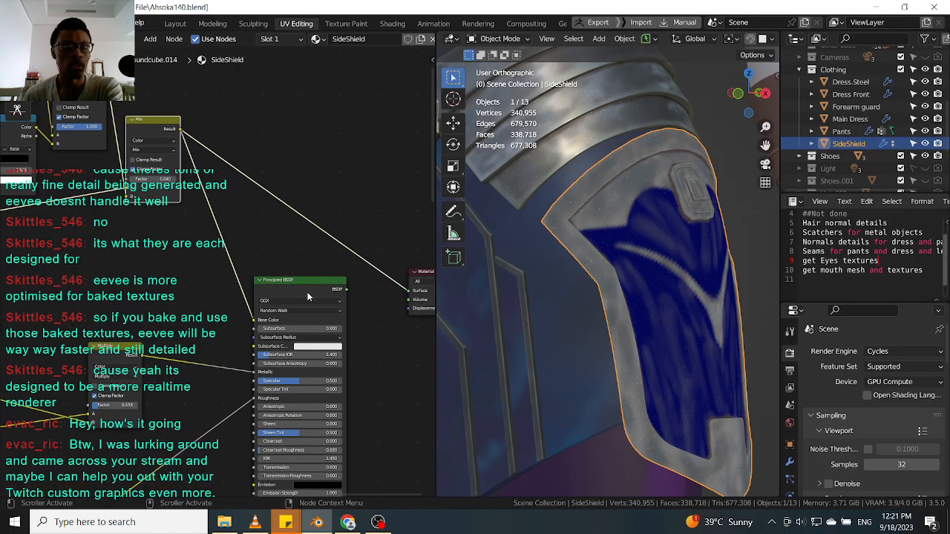
ctrl+shift+click(312, 286)
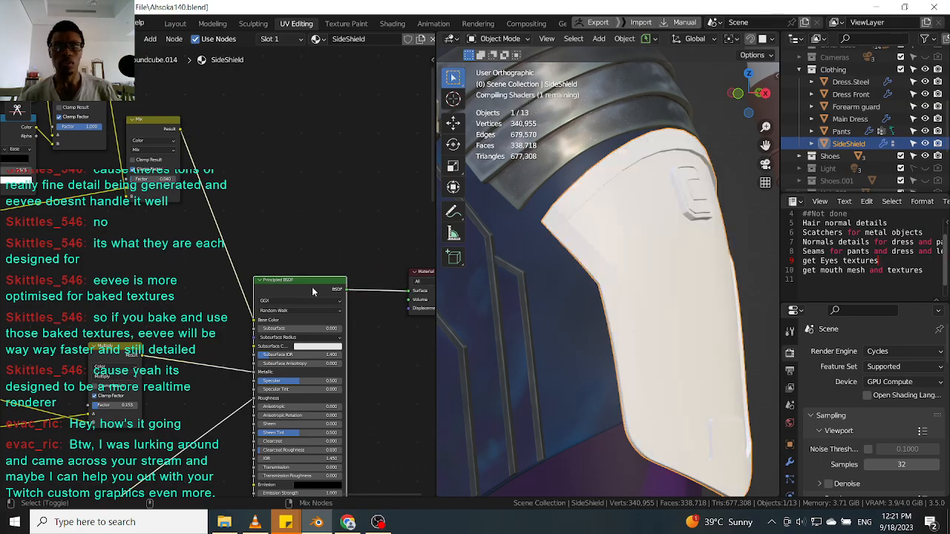
click(171, 128)
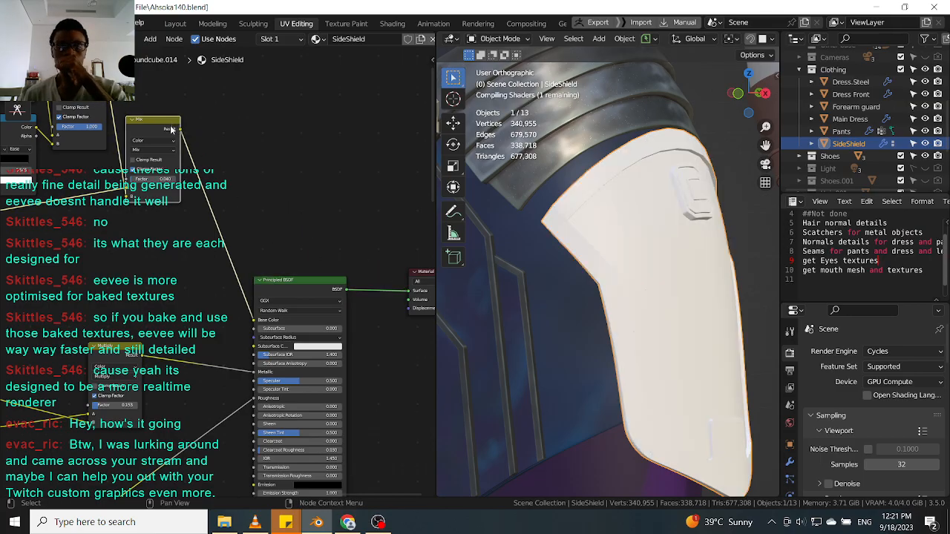
middle_drag(170, 126, 185, 158)
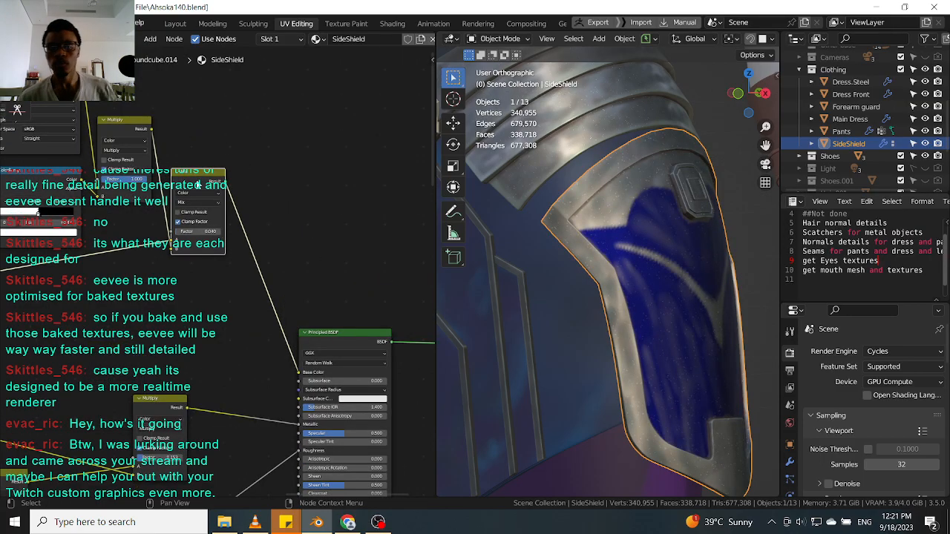
Inspect the scratch pattern on the side shield's panel and rim from several angles and distances.
ctrl+shift+click(197, 184)
scroll(552, 290, up, 8)
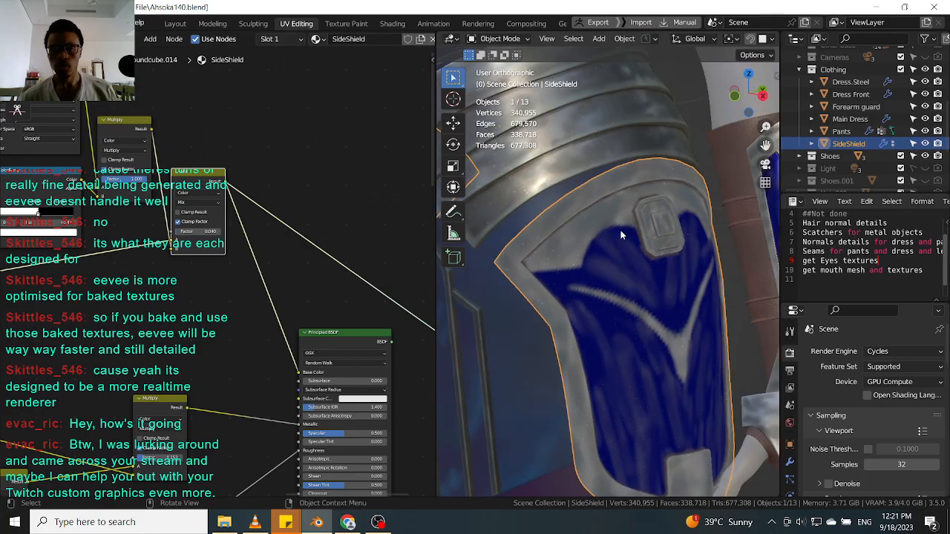
scroll(549, 282, up, 2)
scroll(548, 248, down, 9)
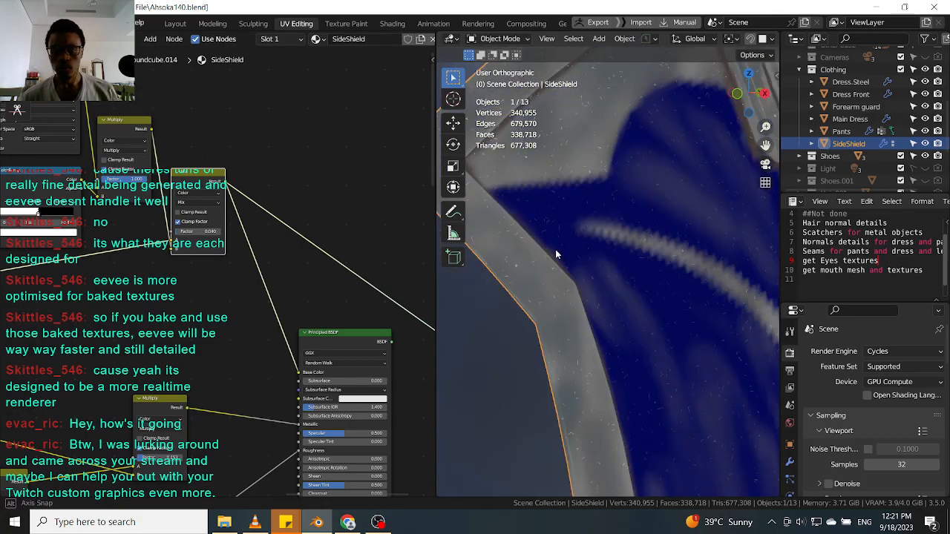
middle_drag(593, 255, 585, 265)
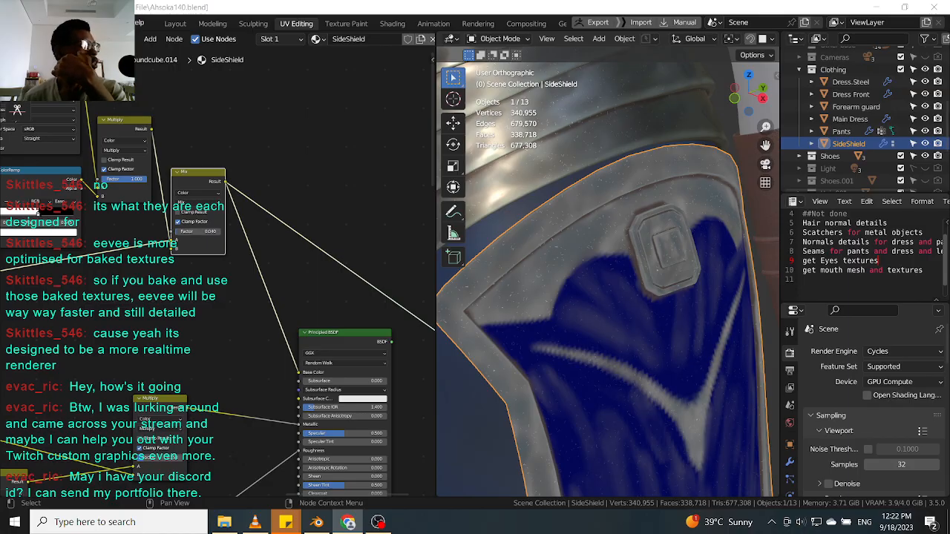
scroll(656, 264, down, 4)
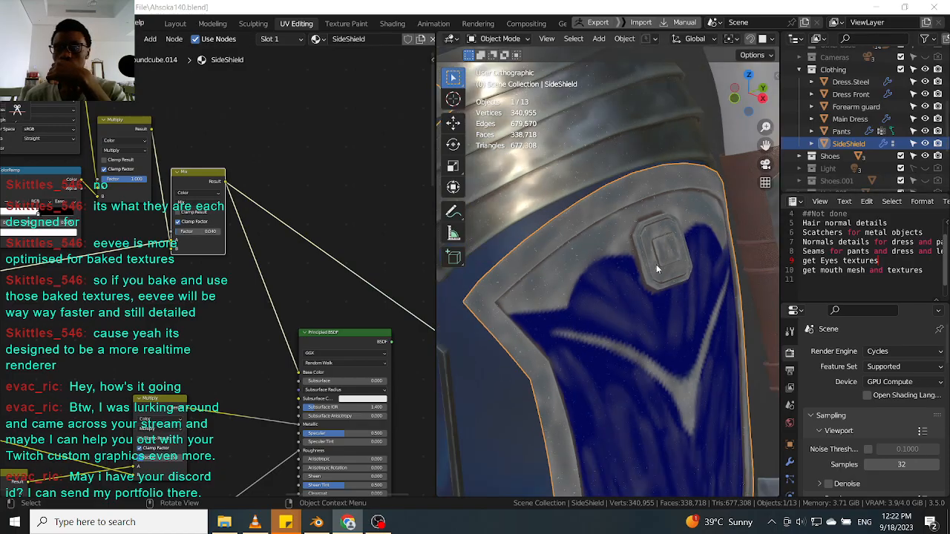
middle_drag(653, 285, 543, 273)
middle_drag(364, 340, 308, 304)
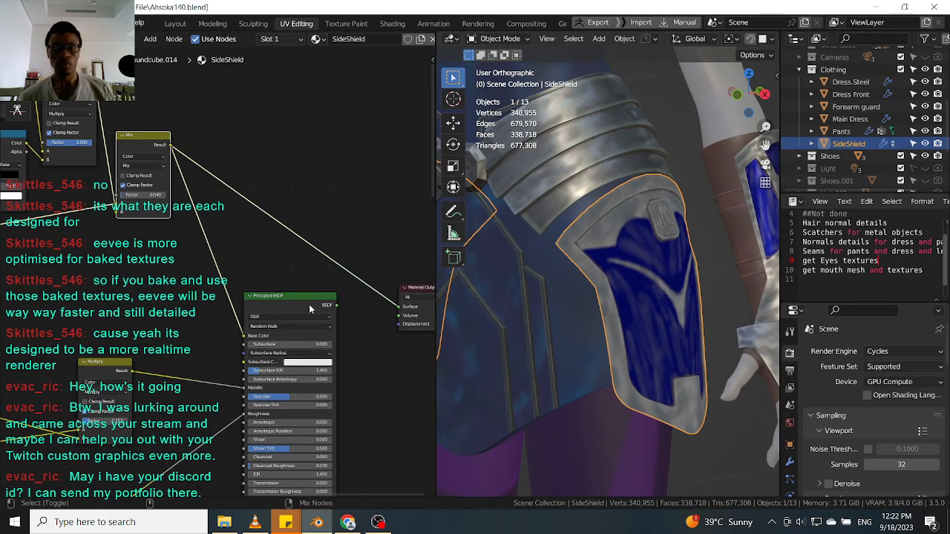
scroll(620, 275, up, 8)
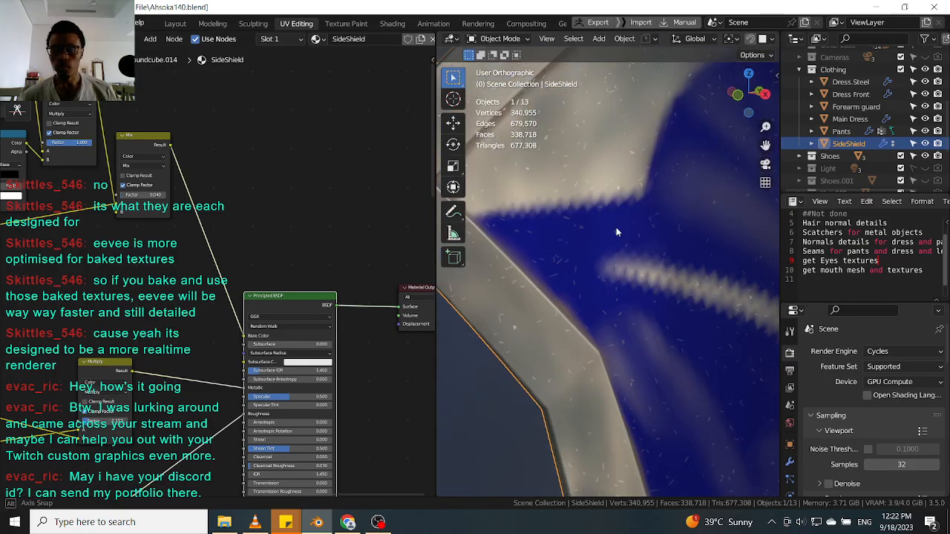
scroll(671, 255, down, 5)
shift+middle_drag(671, 254, 584, 265)
scroll(600, 243, up, 5)
scroll(594, 249, down, 3)
scroll(586, 261, down, 4)
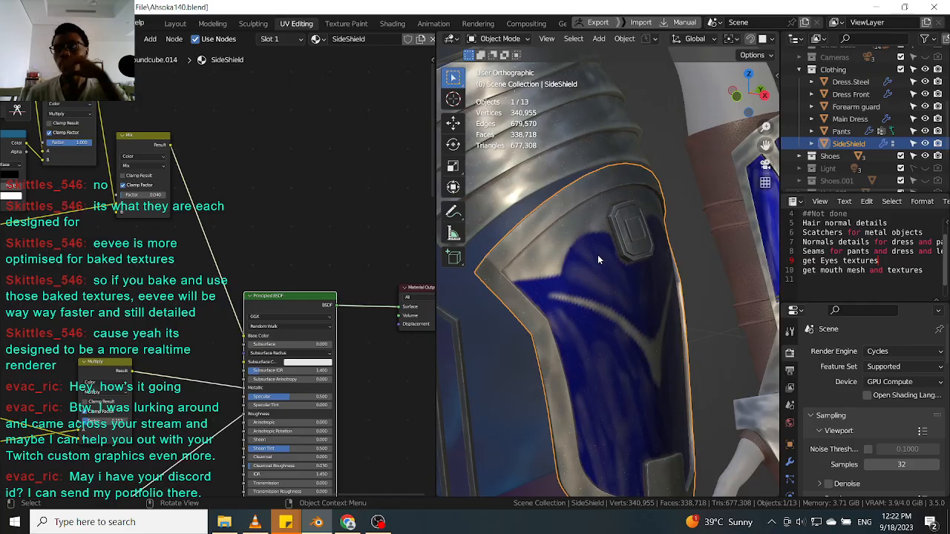
scroll(580, 261, down, 5)
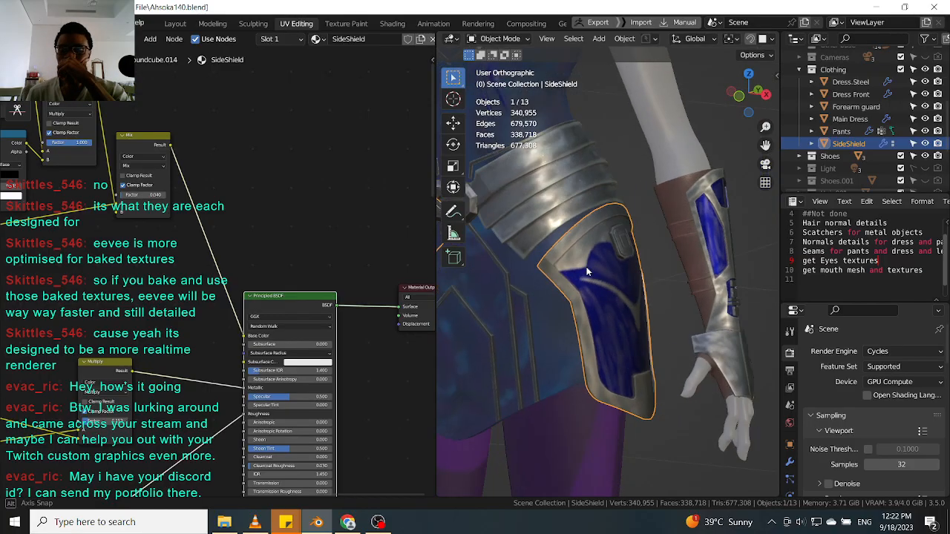
scroll(544, 236, down, 3)
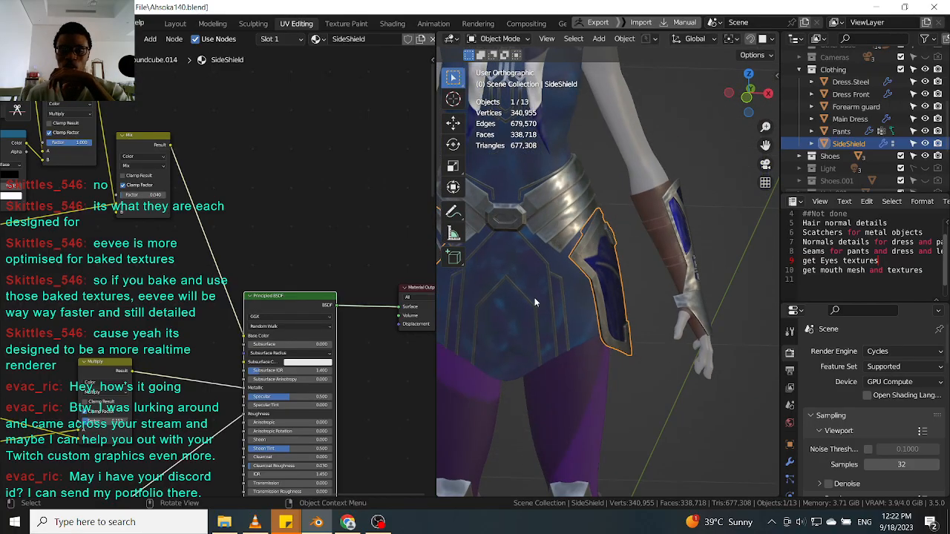
scroll(553, 268, up, 4)
click(560, 256)
scroll(583, 236, down, 2)
click(626, 222)
middle_drag(624, 223, 575, 229)
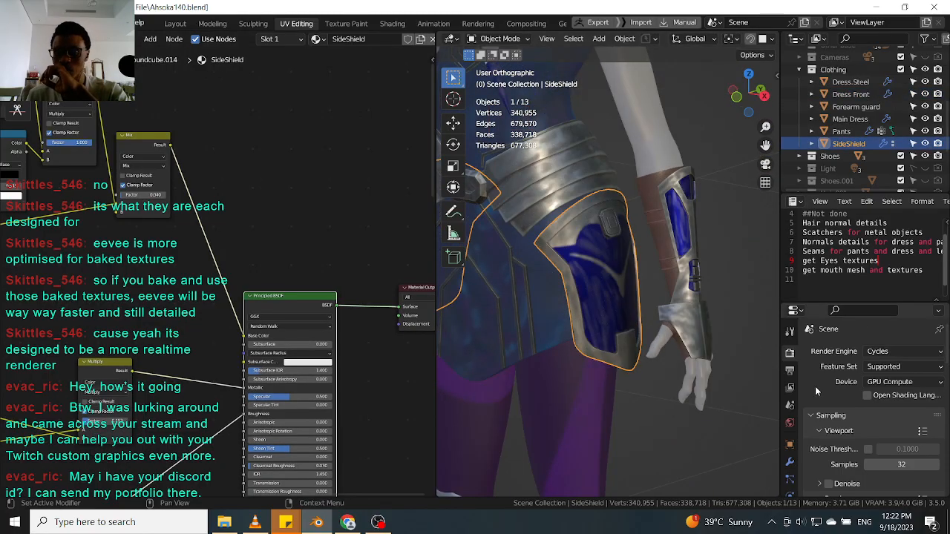
Switch the render engine to Eevee and scroll through its render settings.
scroll(821, 385, down, 4)
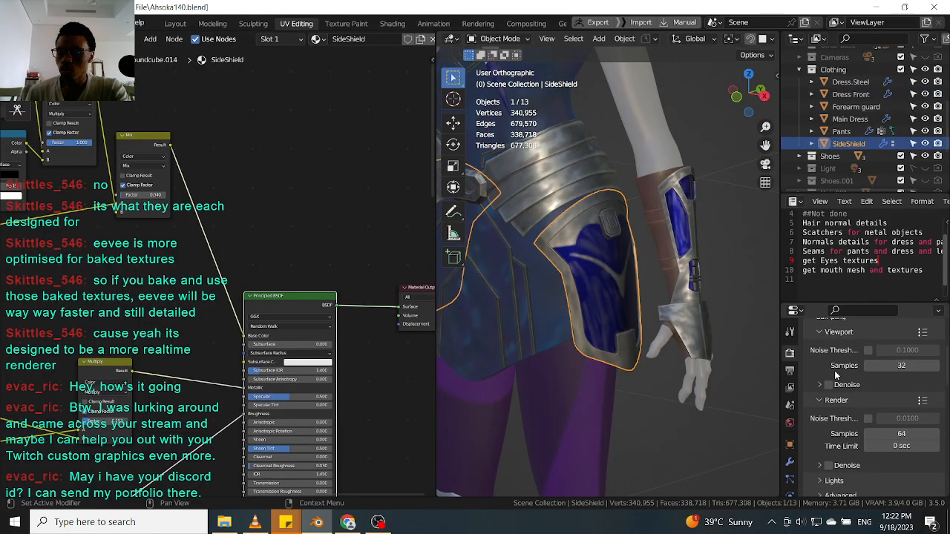
scroll(831, 375, up, 4)
click(894, 353)
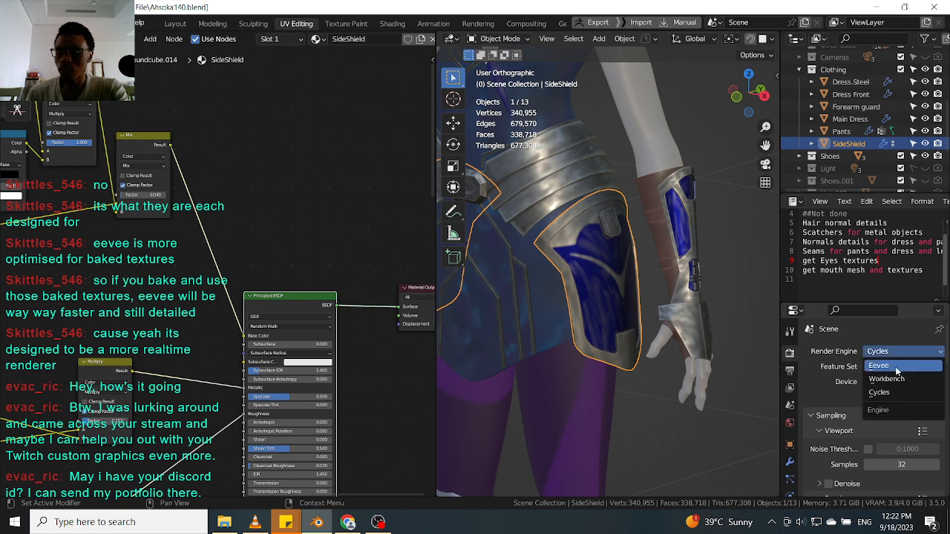
click(865, 368)
scroll(824, 376, down, 6)
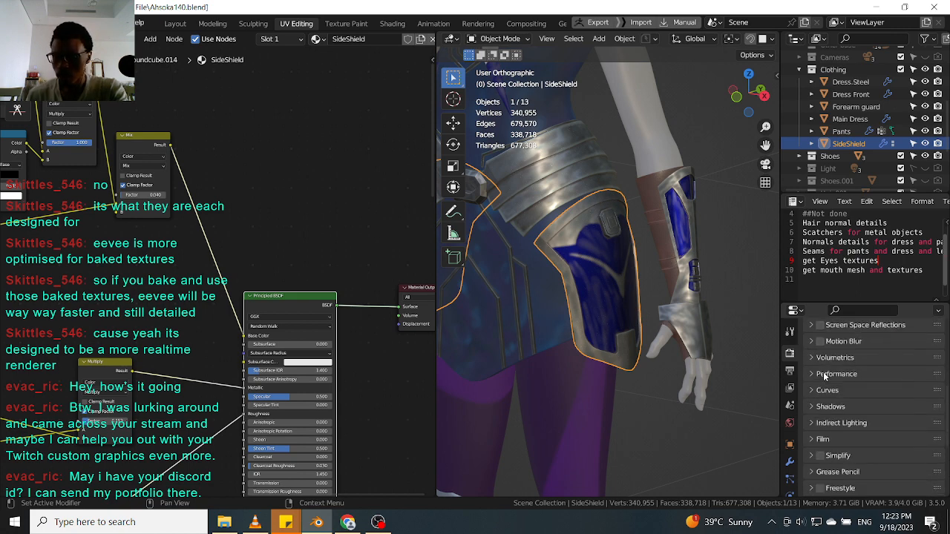
scroll(845, 448, down, 2)
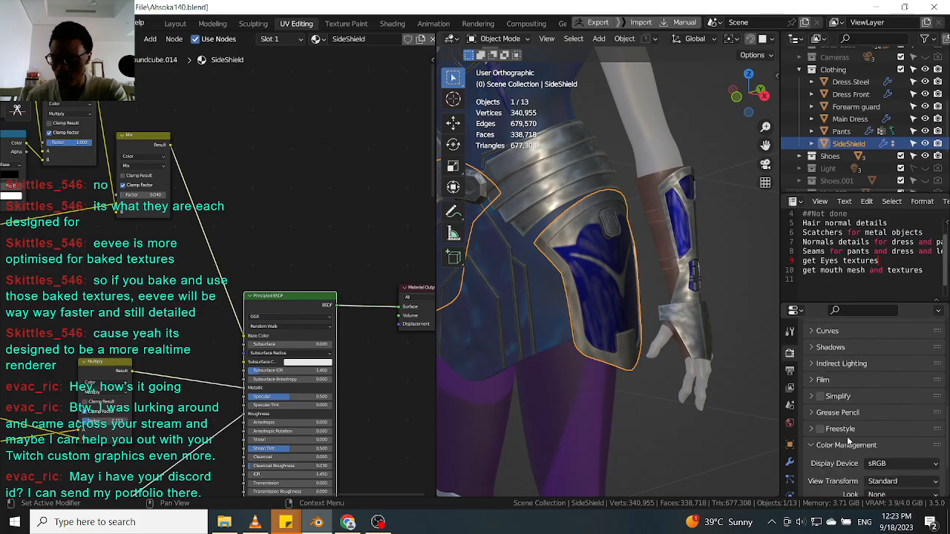
Scroll through the Eevee render settings, including the Sampling and Color Management panels.
click(855, 436)
scroll(856, 429, down, 2)
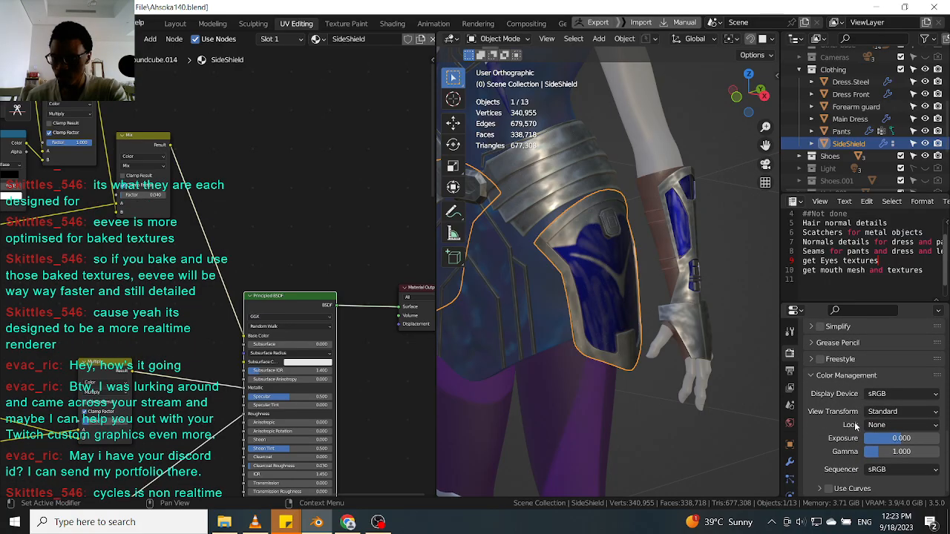
scroll(843, 414, up, 3)
scroll(843, 419, up, 8)
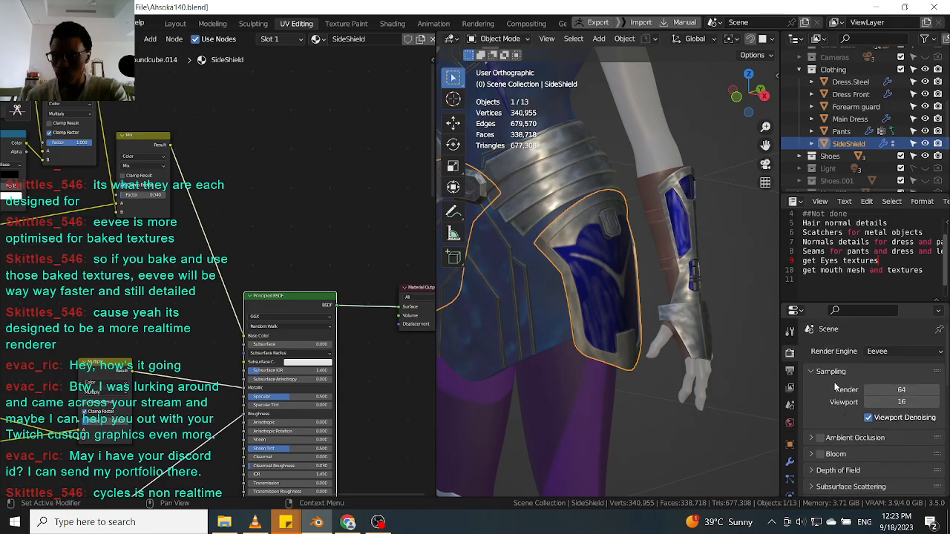
scroll(828, 359, down, 5)
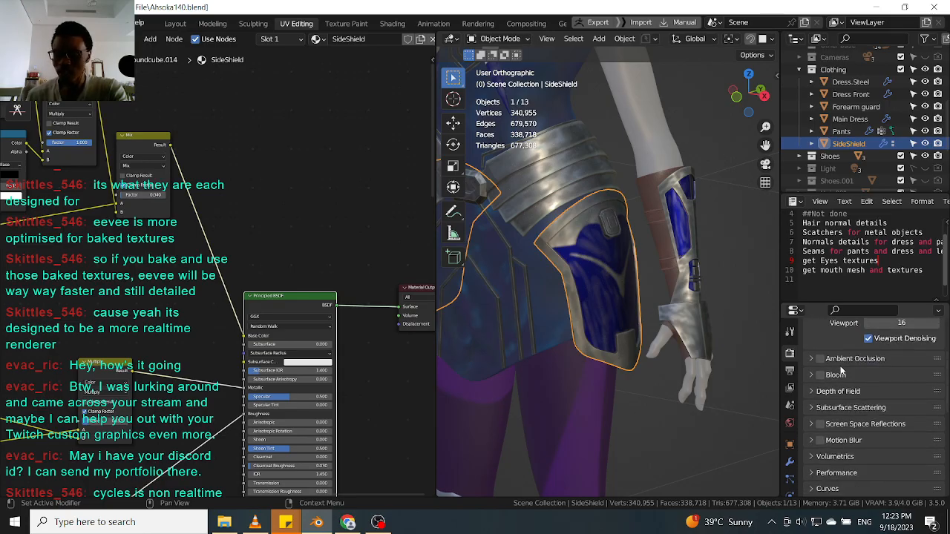
scroll(852, 446, down, 2)
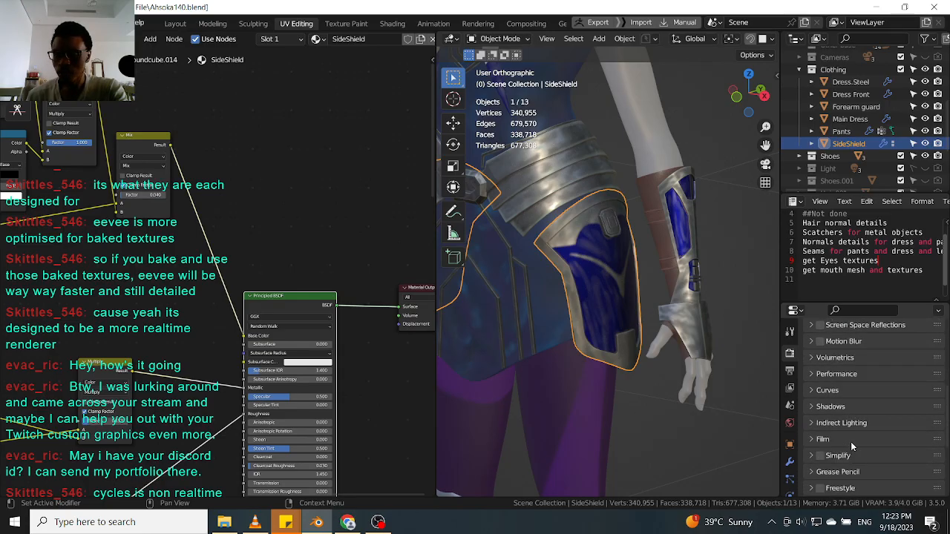
scroll(851, 441, down, 2)
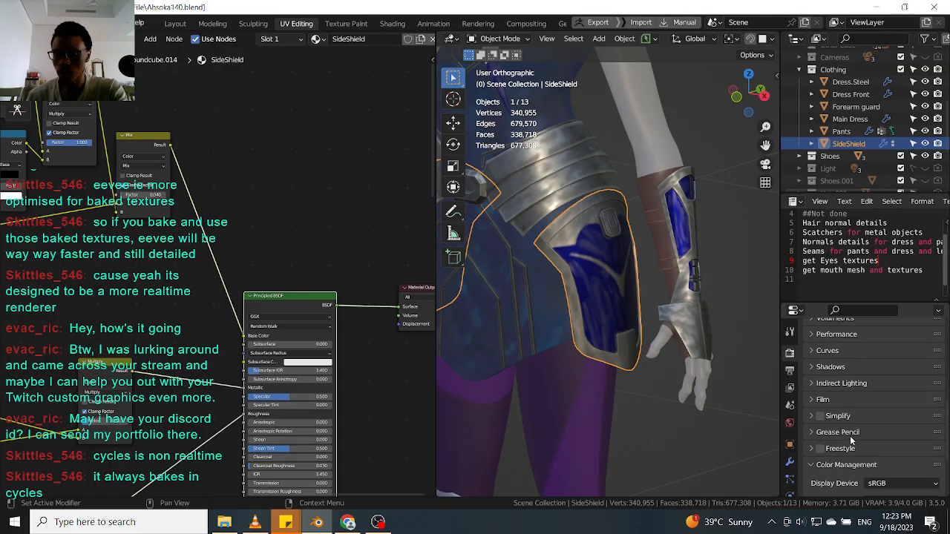
scroll(843, 427, up, 5)
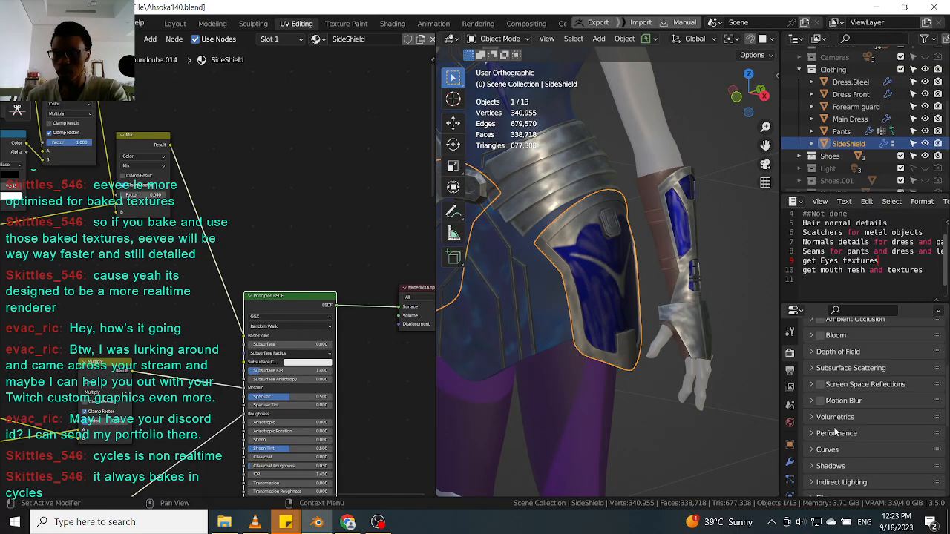
scroll(835, 427, down, 5)
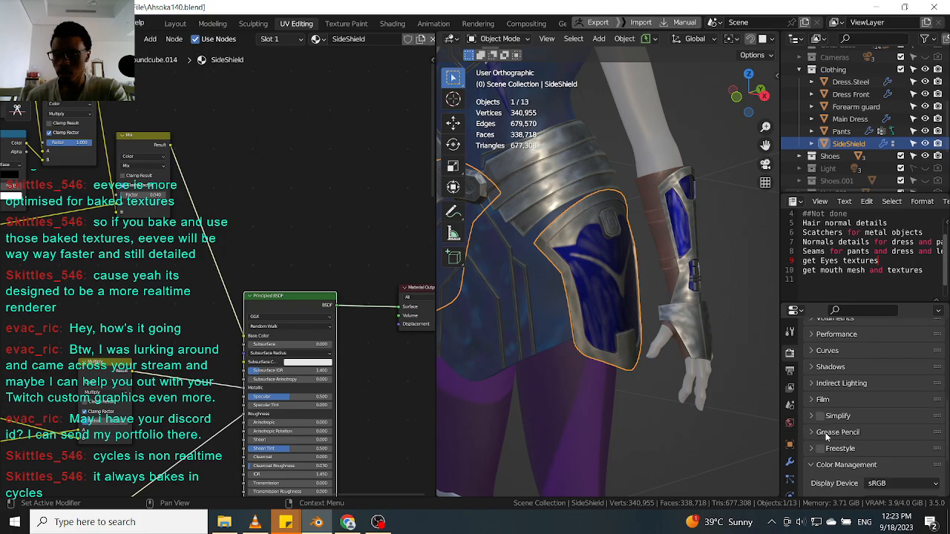
scroll(826, 437, up, 6)
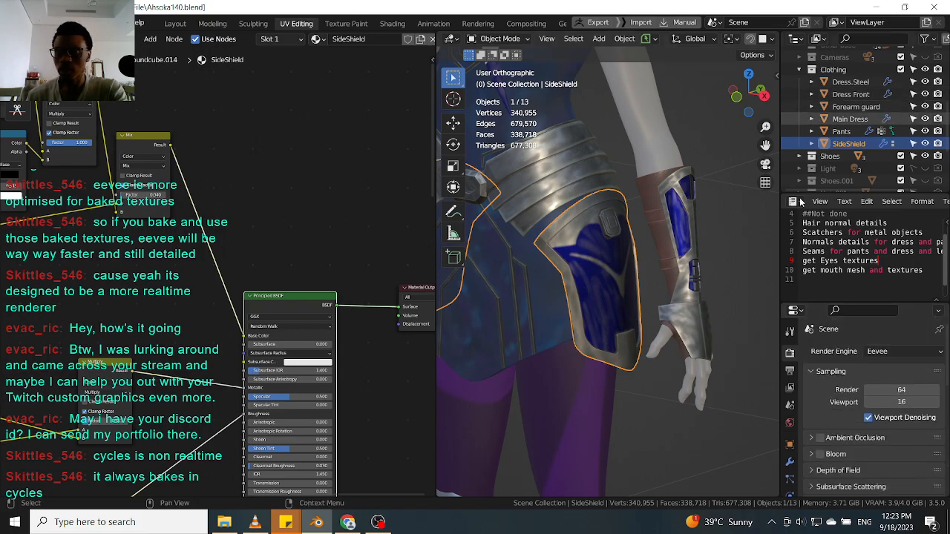
Switch the render engine to Cycles and open its Performance settings.
click(902, 352)
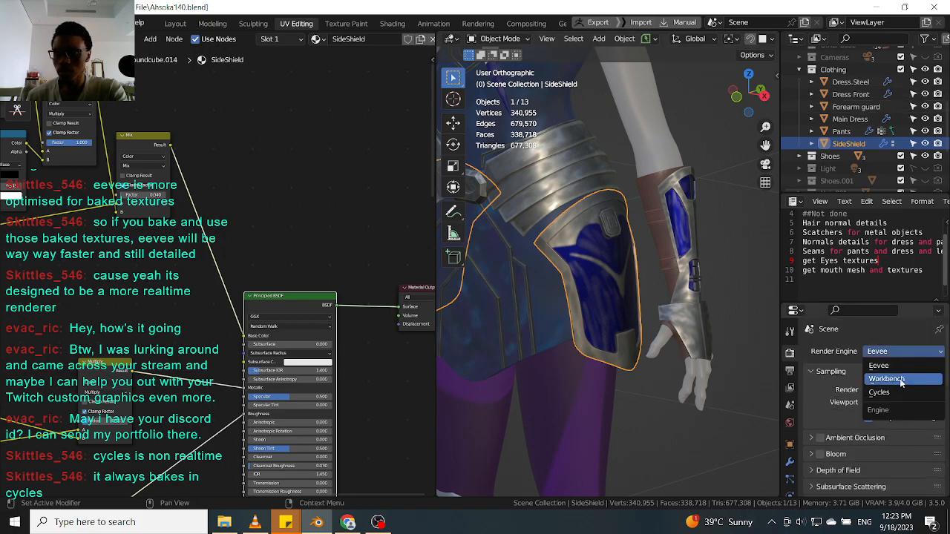
click(901, 379)
click(891, 351)
click(892, 392)
scroll(875, 408, down, 8)
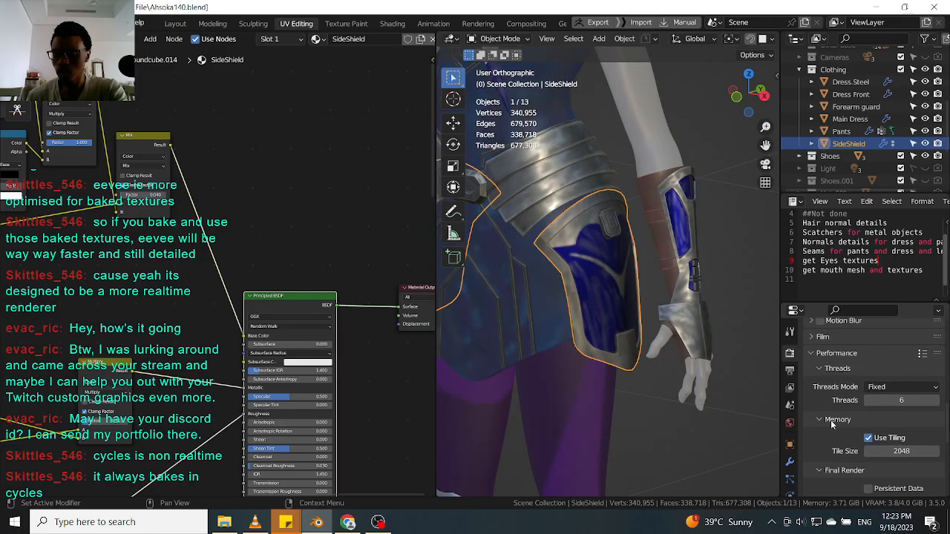
scroll(830, 423, down, 3)
Widen the 3D viewport and zoom in on the side shield panel.
drag(852, 84, 902, 71)
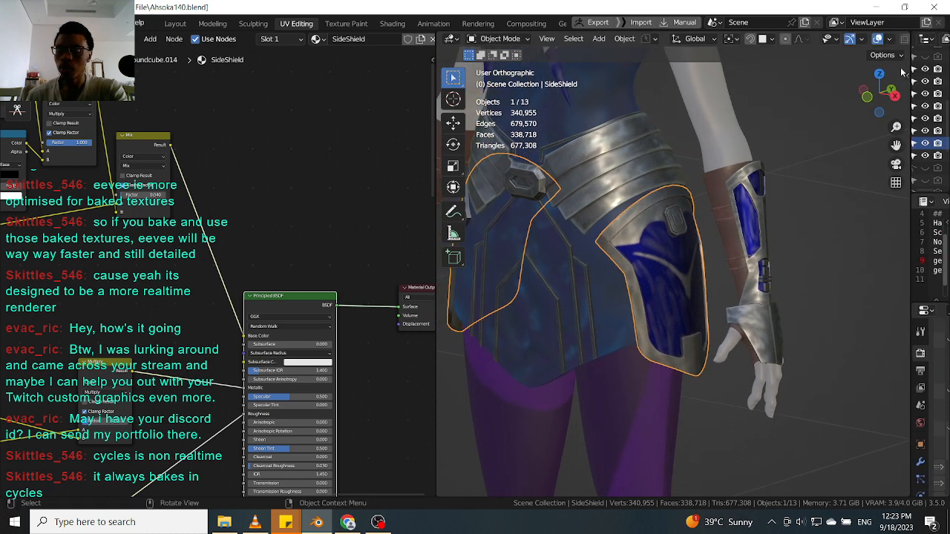
scroll(657, 204, down, 3)
scroll(652, 193, up, 4)
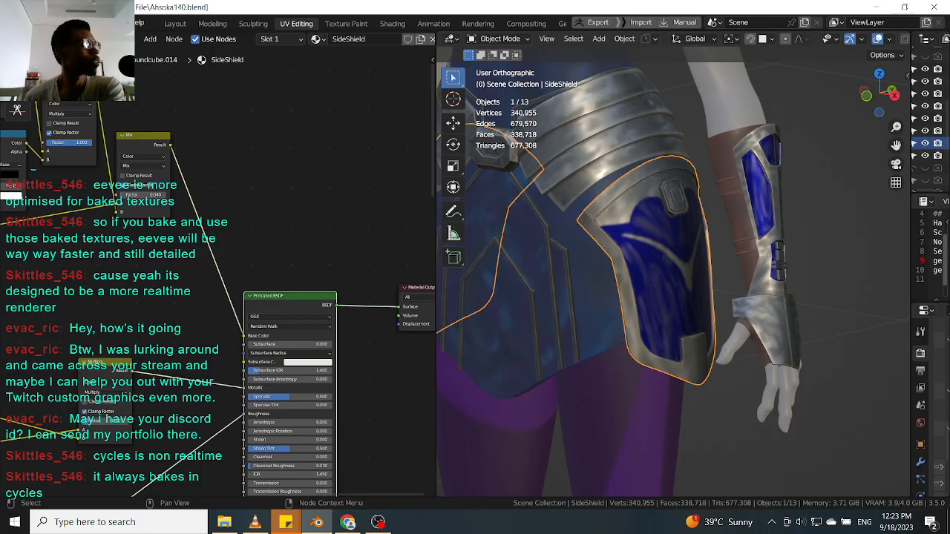
scroll(316, 252, down, 4)
Pan the node editor and move the Multiply node up beside the image texture node.
middle_drag(331, 258, 327, 246)
middle_drag(179, 156, 260, 258)
scroll(260, 258, up, 1)
drag(260, 259, 265, 315)
drag(207, 218, 213, 239)
drag(127, 265, 125, 268)
drag(113, 170, 116, 158)
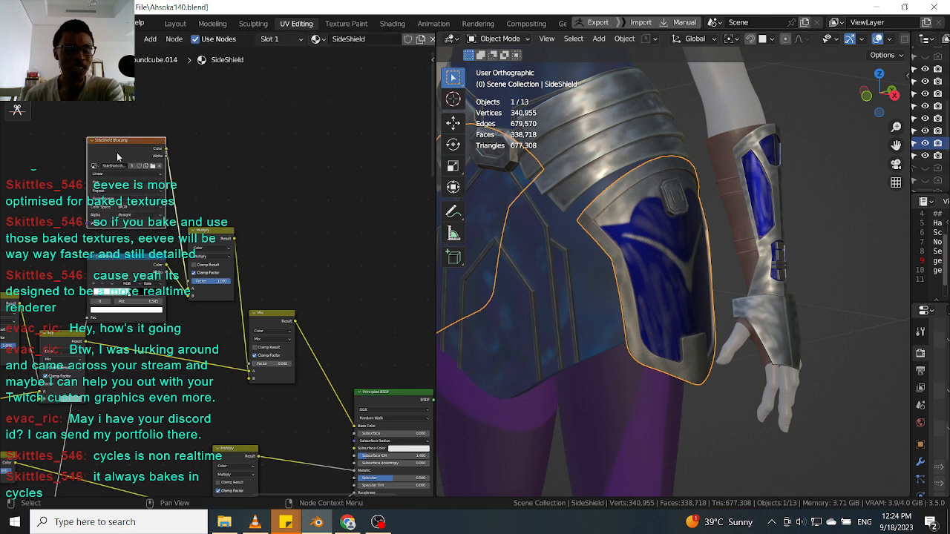
click(212, 239)
drag(212, 239, 212, 203)
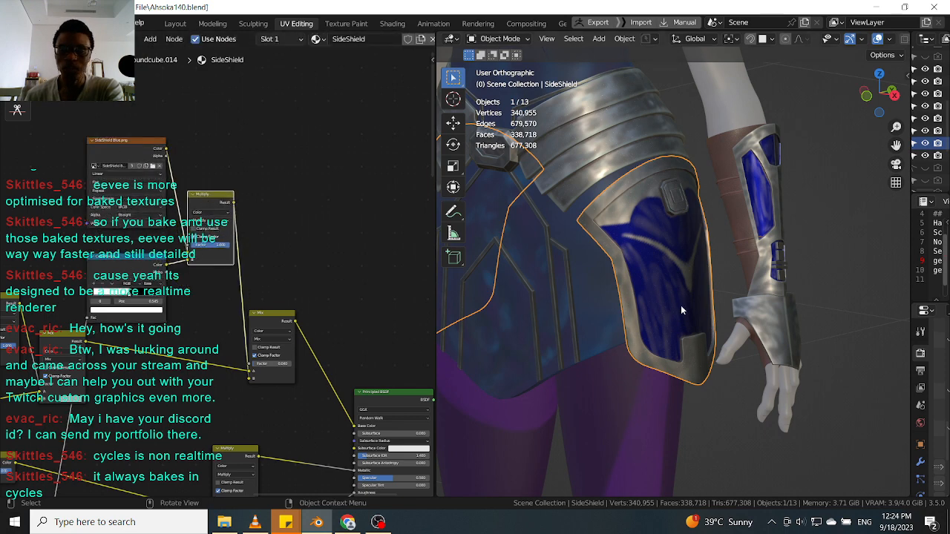
Orbit and zoom around the side shield to inspect the scratch pattern from several angles.
scroll(648, 302, down, 4)
middle_drag(647, 302, 648, 269)
scroll(632, 305, up, 3)
scroll(648, 272, up, 1)
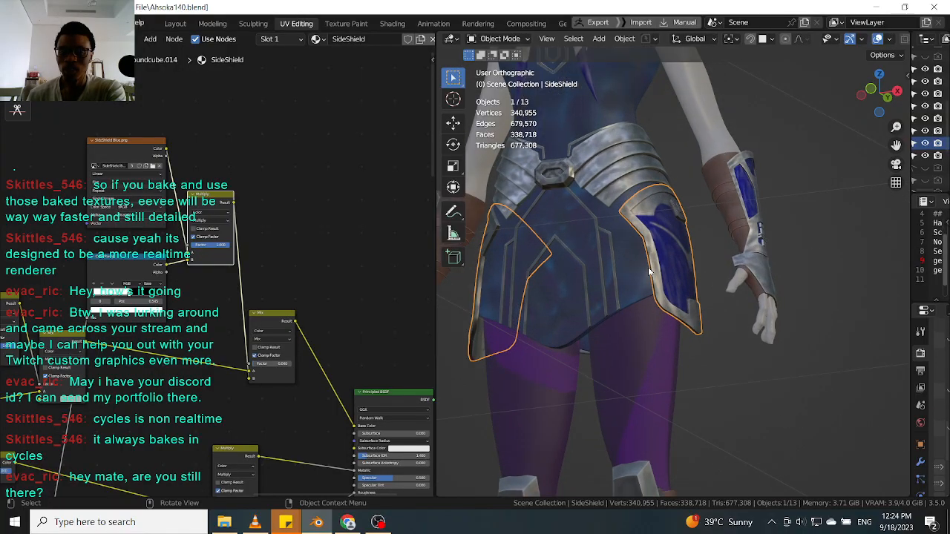
mouse_move(633, 261)
middle_down()
mouse_move(647, 259)
mouse_move(631, 264)
middle_up()
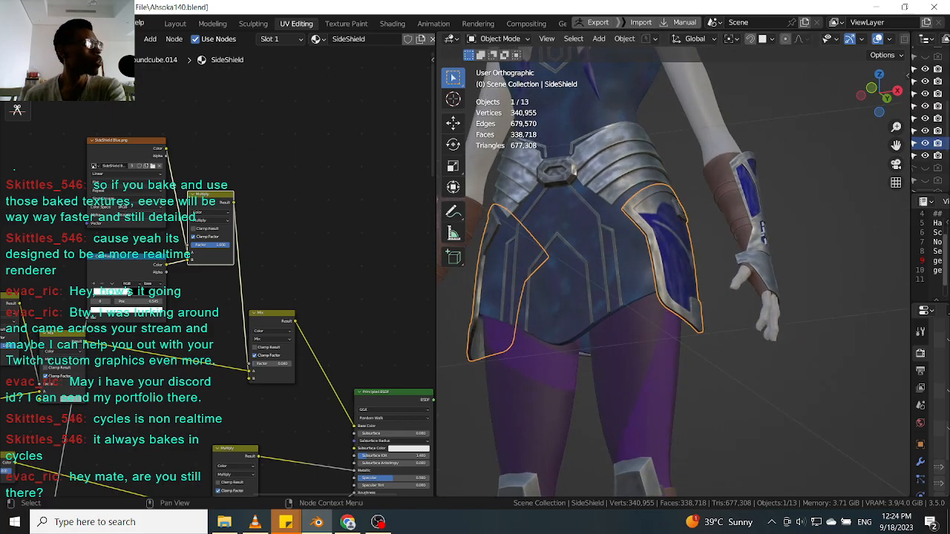
middle_drag(630, 276, 594, 273)
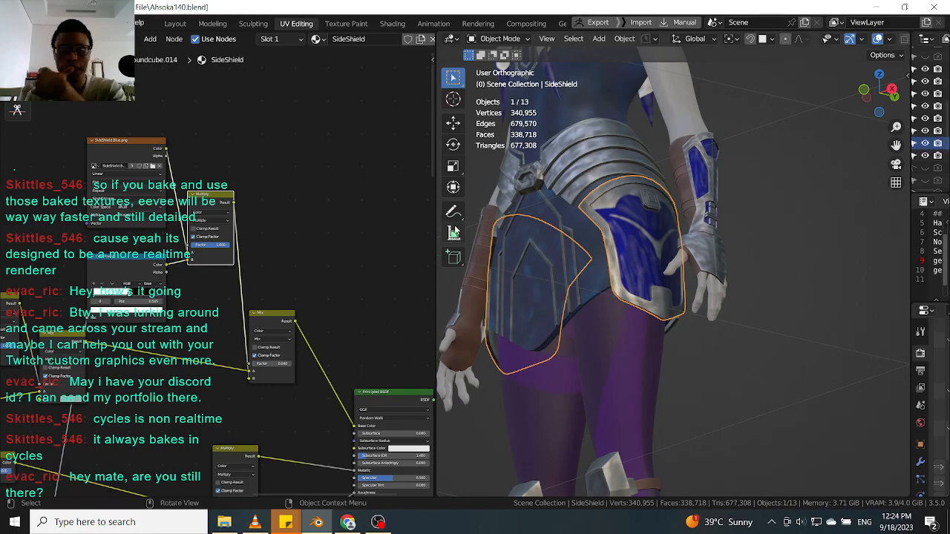
click(875, 7)
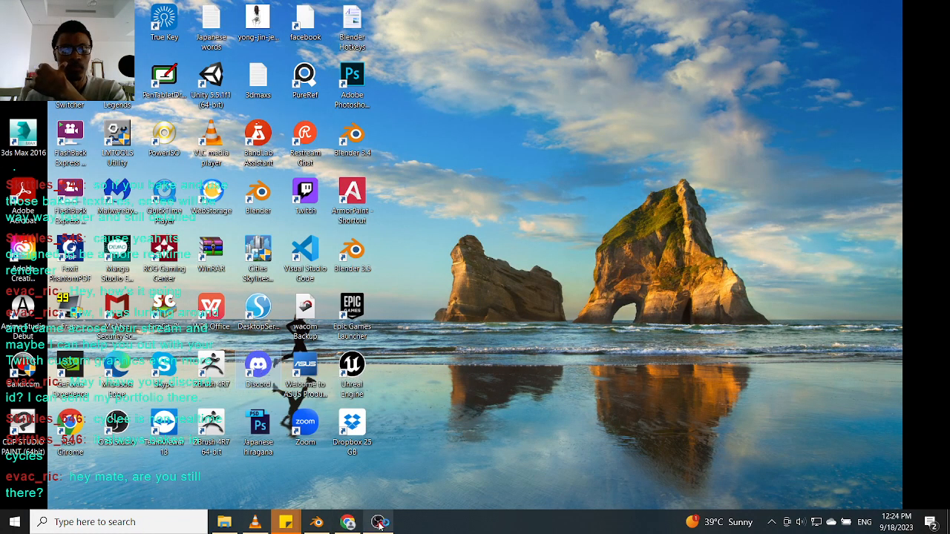
click(324, 523)
mouse_move(638, 223)
middle_down()
mouse_move(660, 220)
mouse_move(594, 226)
mouse_move(588, 187)
mouse_move(629, 218)
middle_up()
scroll(658, 191, up, 4)
mouse_move(659, 190)
middle_down()
mouse_move(646, 229)
mouse_move(622, 186)
mouse_move(634, 272)
middle_up()
scroll(630, 204, down, 2)
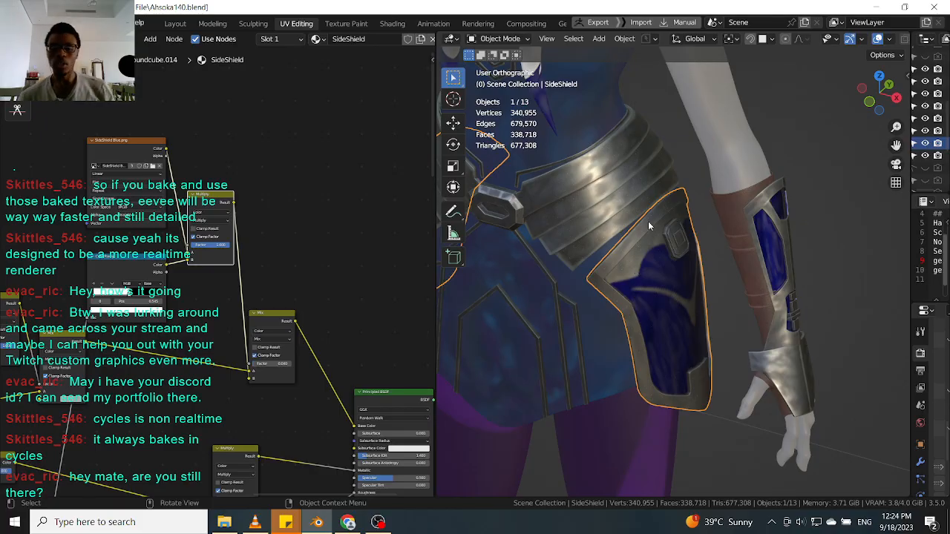
Open the viewport shading pie menu to change the shading mode.
key(z)
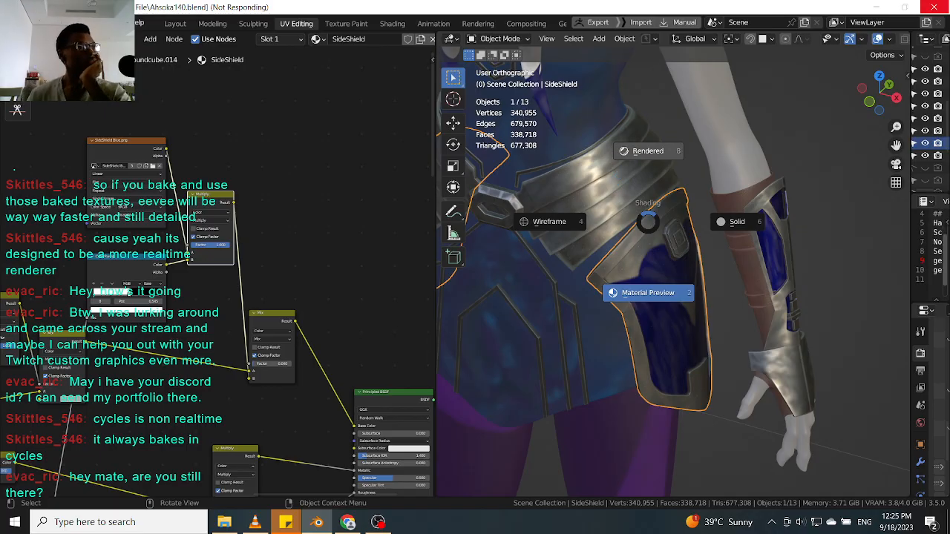
key(alt+Tab)
key(alt+Tab)
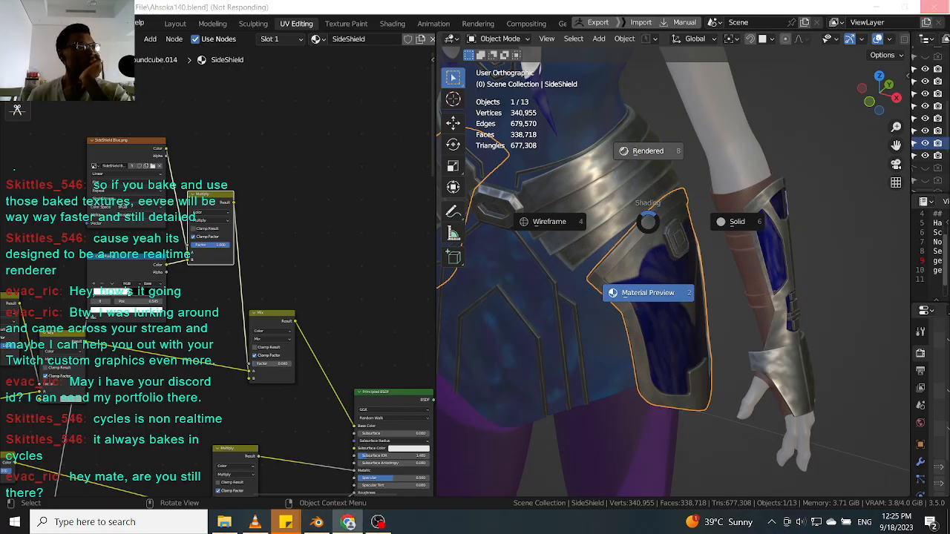
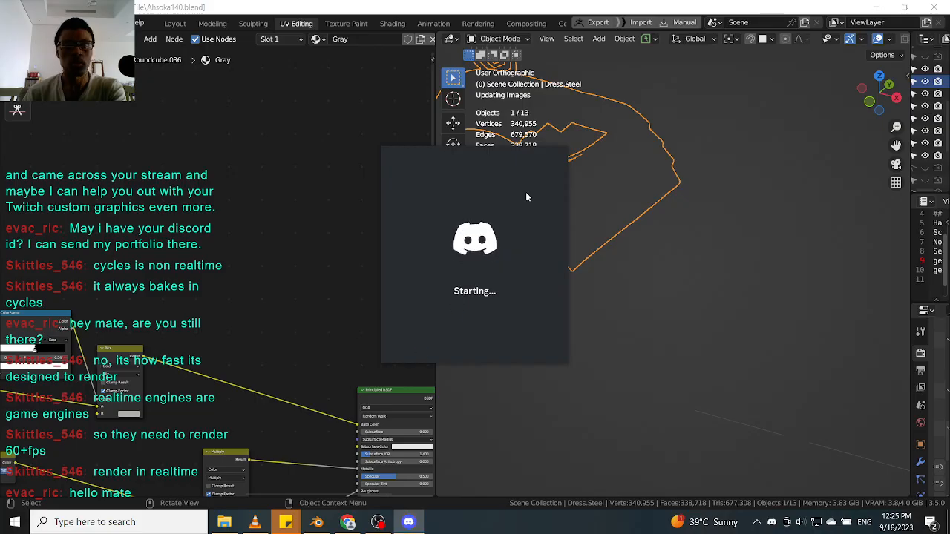
drag(422, 215, 264, 210)
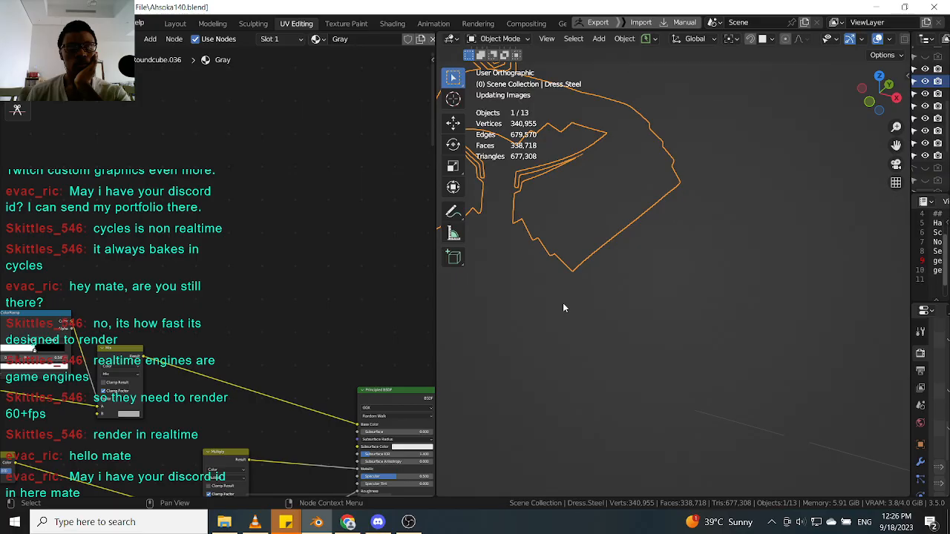
Select the side shield and switch the viewport shading to Rendered.
click(657, 248)
key(z)
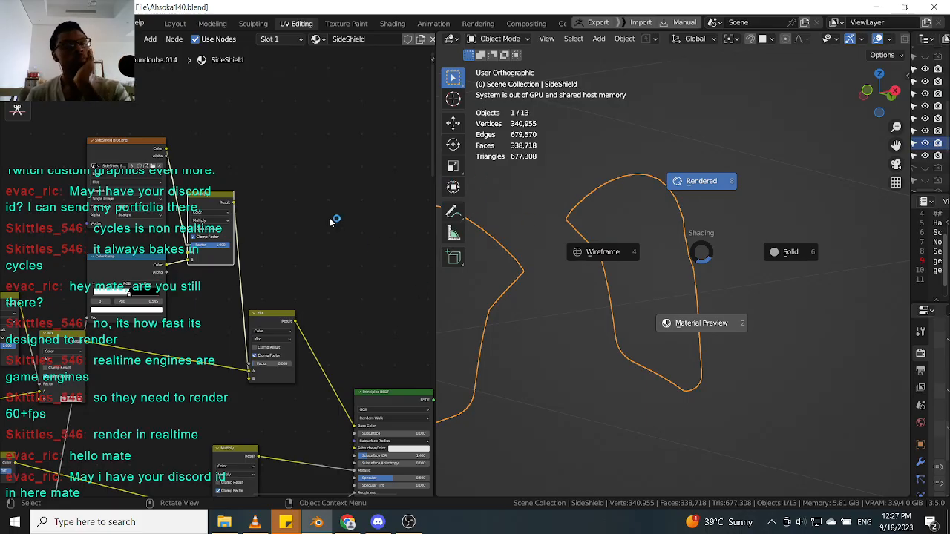
key(8)
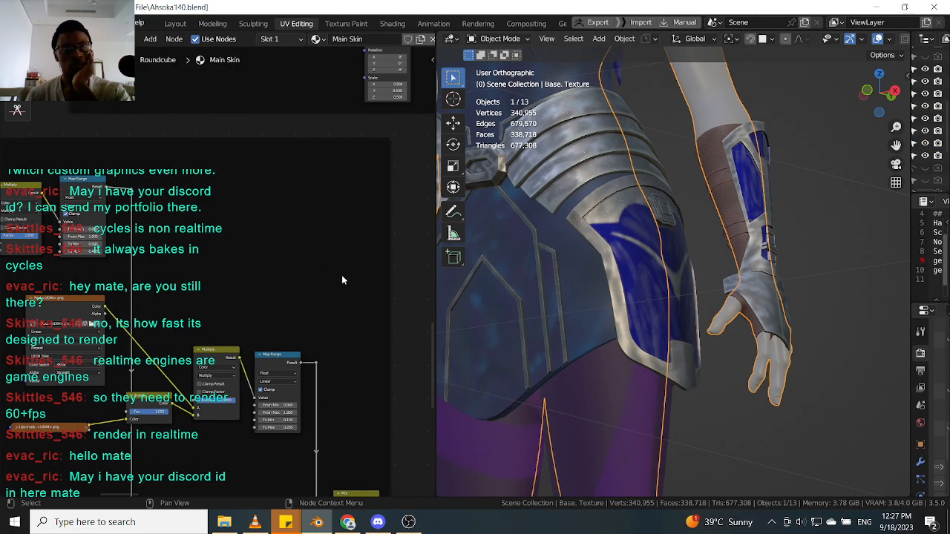
Inspect the side shield's rendered scratch and wear texture from several angles and distances.
middle_drag(322, 327, 276, 237)
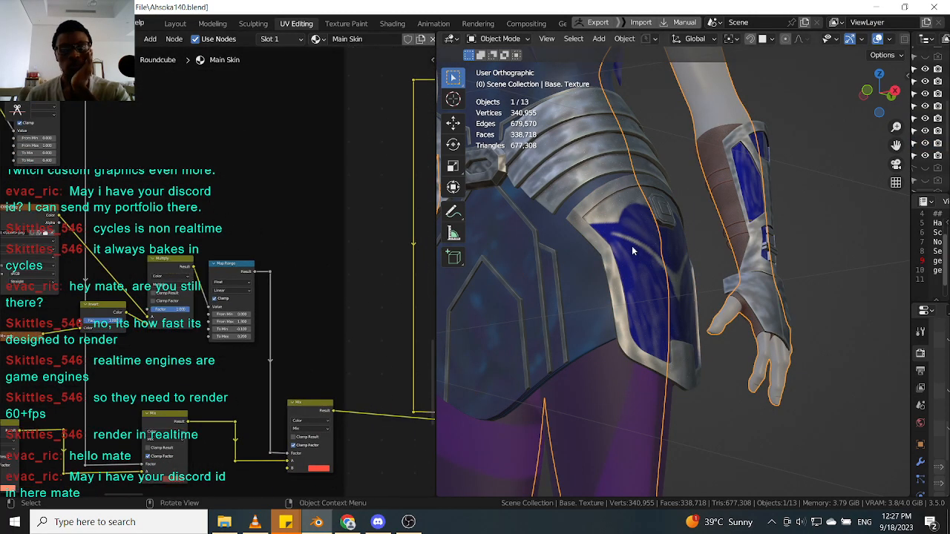
click(618, 267)
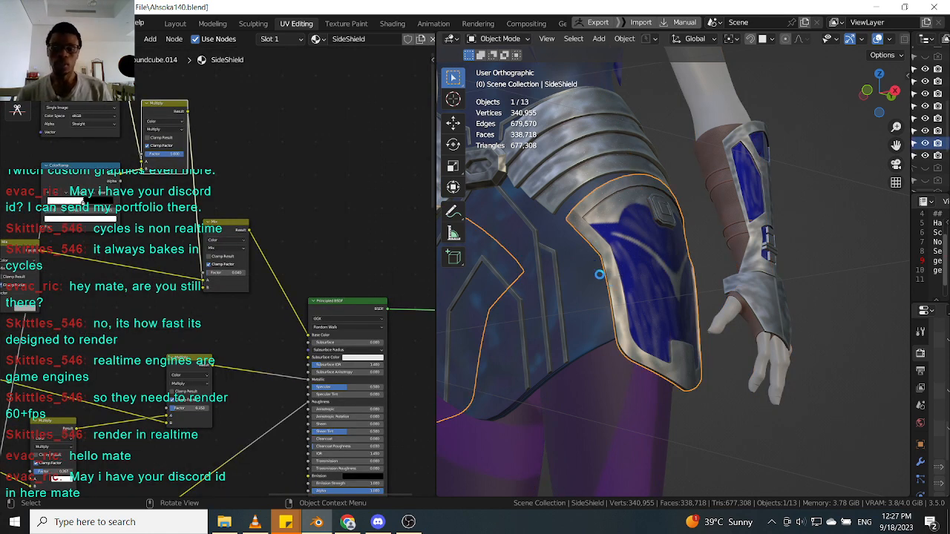
scroll(637, 299, down, 5)
click(377, 522)
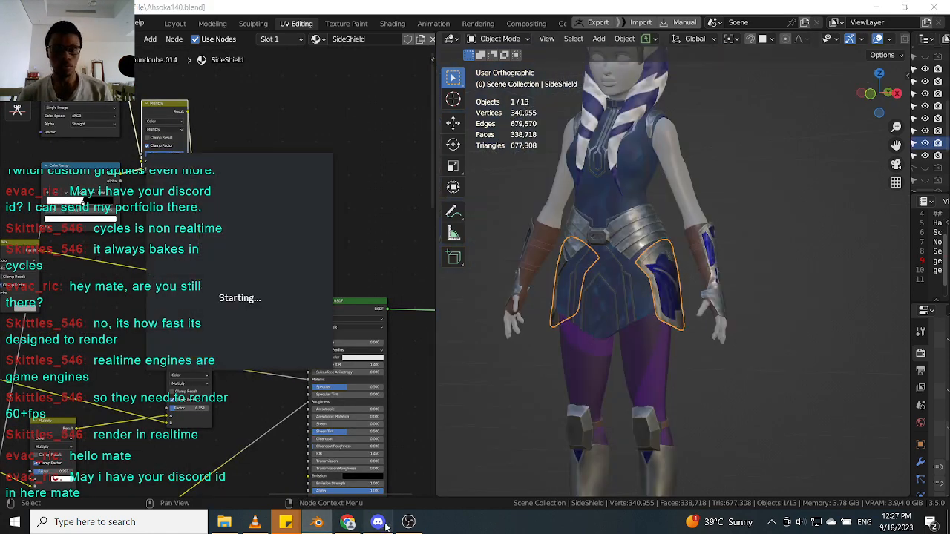
scroll(322, 145, up, 1)
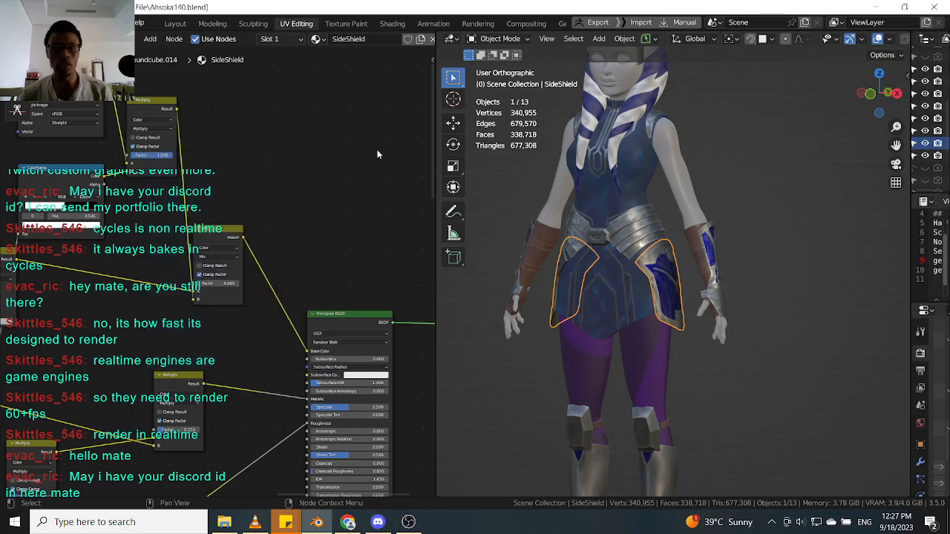
middle_drag(670, 160, 644, 238)
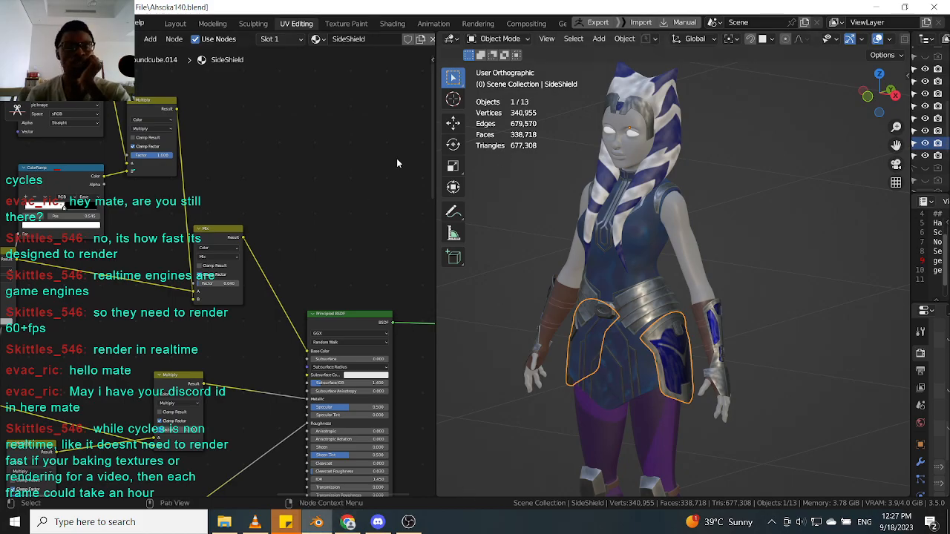
scroll(671, 348, up, 5)
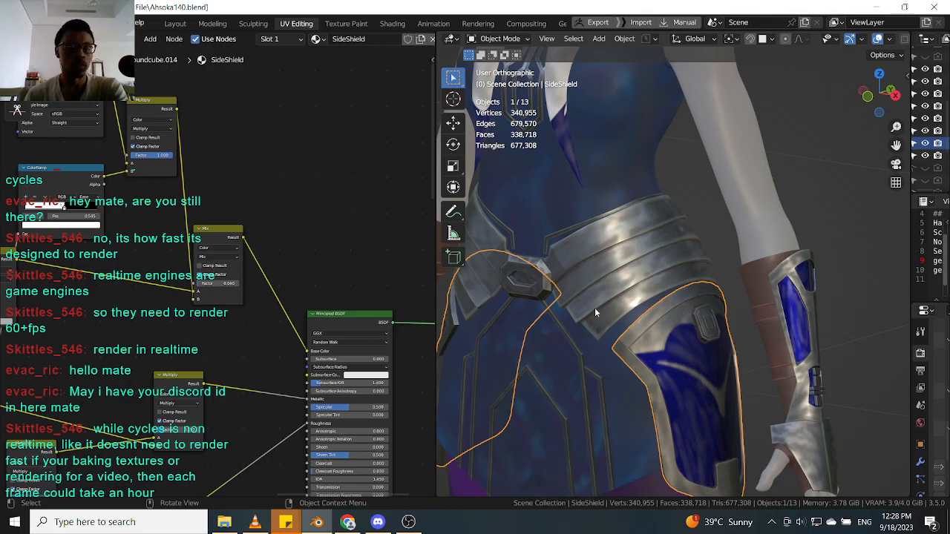
scroll(683, 353, down, 4)
scroll(652, 332, up, 5)
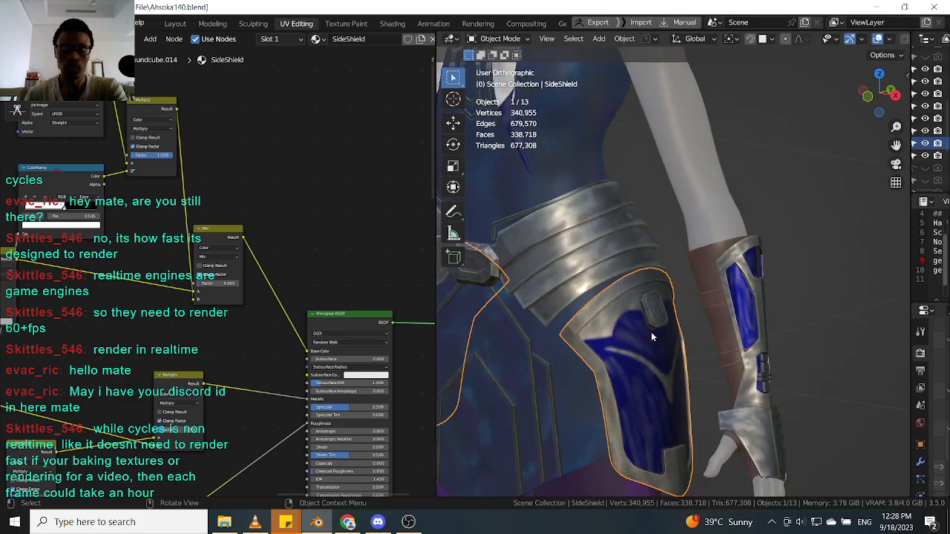
scroll(634, 297, down, 5)
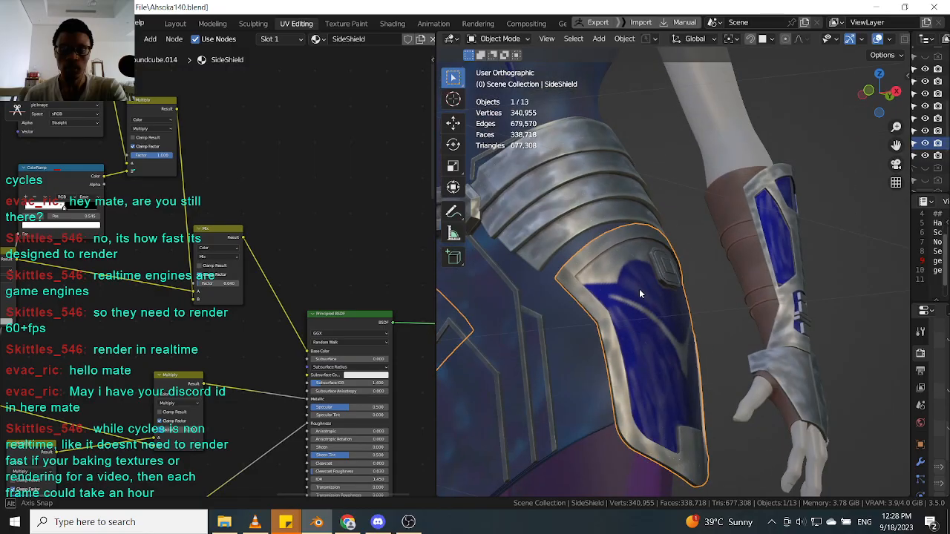
scroll(623, 310, up, 3)
middle_drag(625, 309, 619, 336)
scroll(620, 336, down, 3)
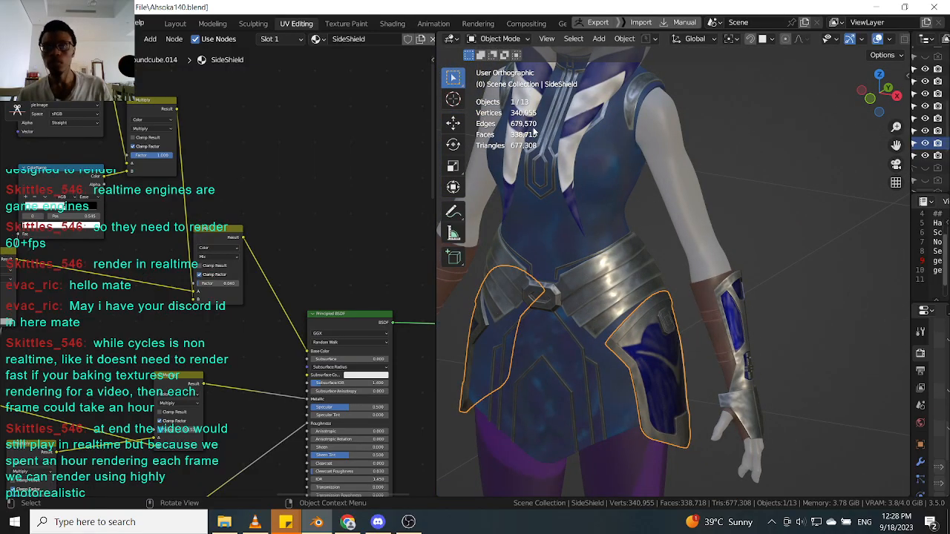
shift+middle_drag(622, 244, 618, 90)
scroll(586, 245, up, 3)
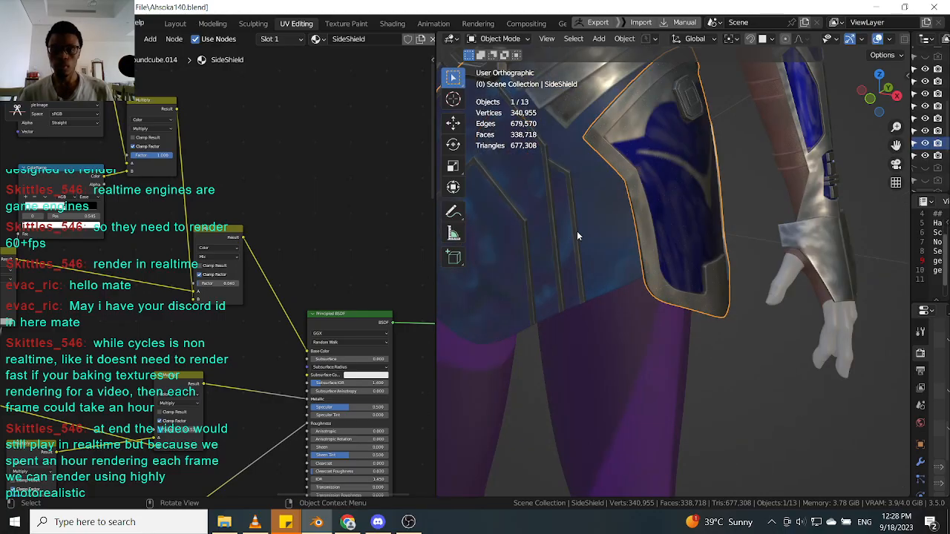
scroll(261, 272, down, 5)
scroll(260, 272, down, 3)
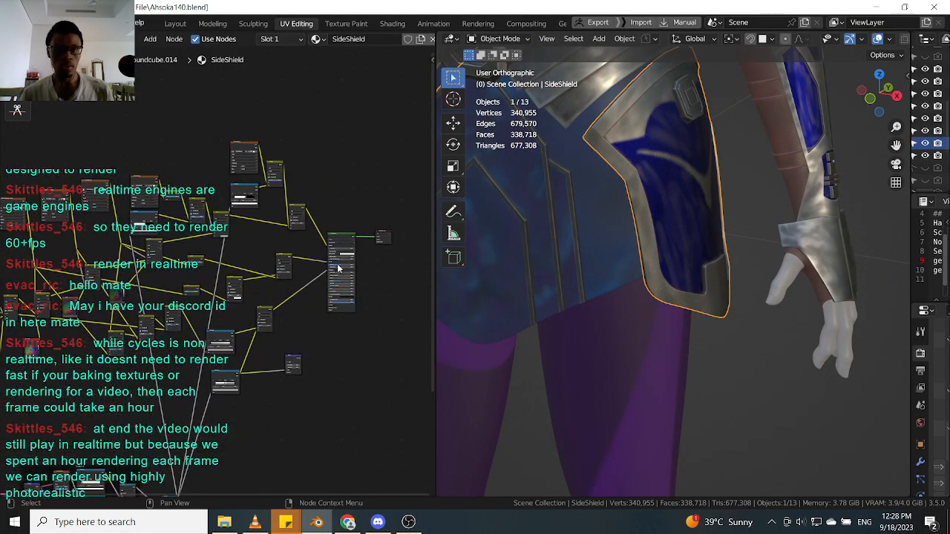
Select the scratch texture node frames and the Bump node in the SideShield material.
middle_drag(244, 472, 285, 322)
scroll(149, 386, down, 3)
middle_drag(107, 433, 152, 374)
drag(81, 419, 286, 246)
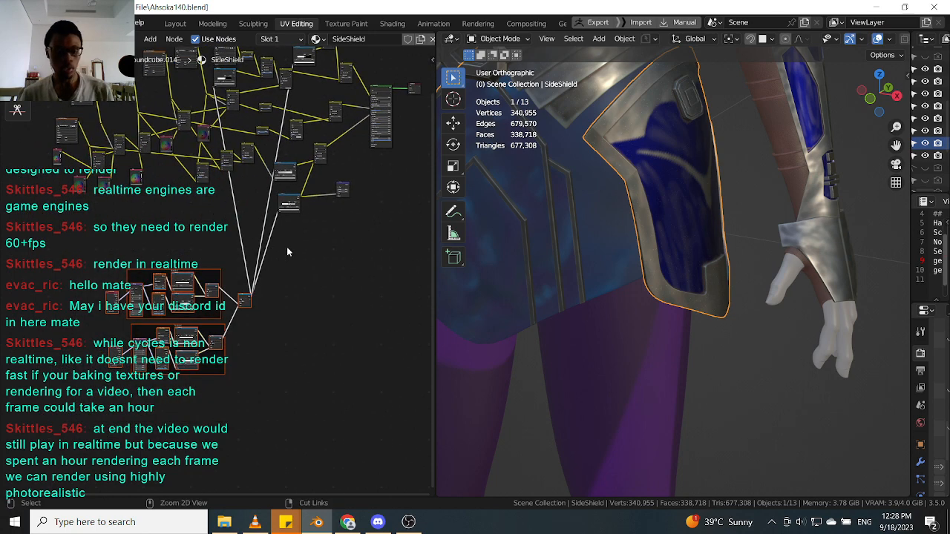
key(alt+a)
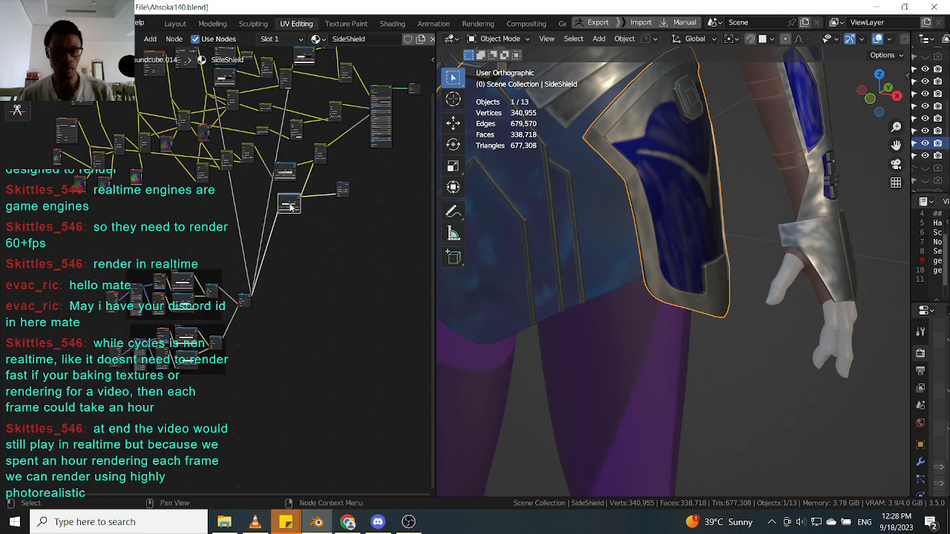
drag(70, 453, 306, 199)
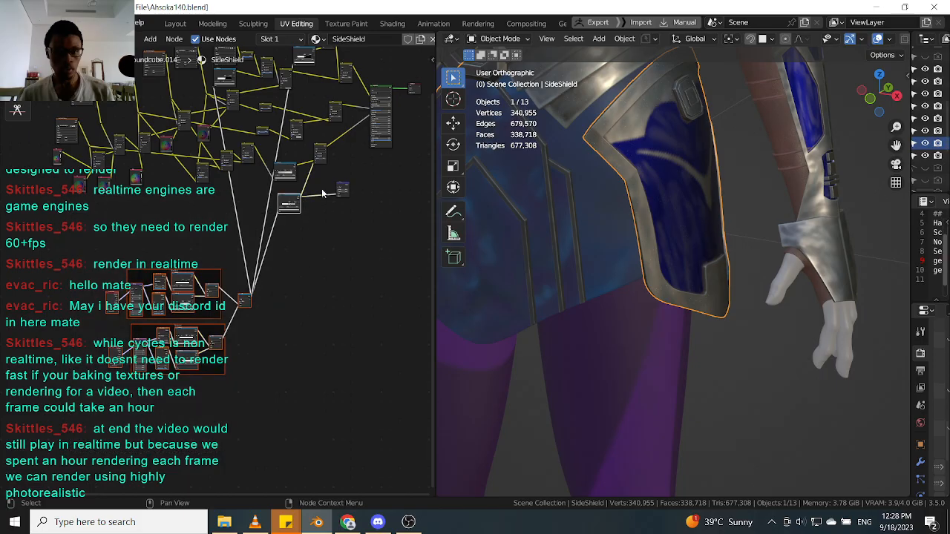
click(343, 184)
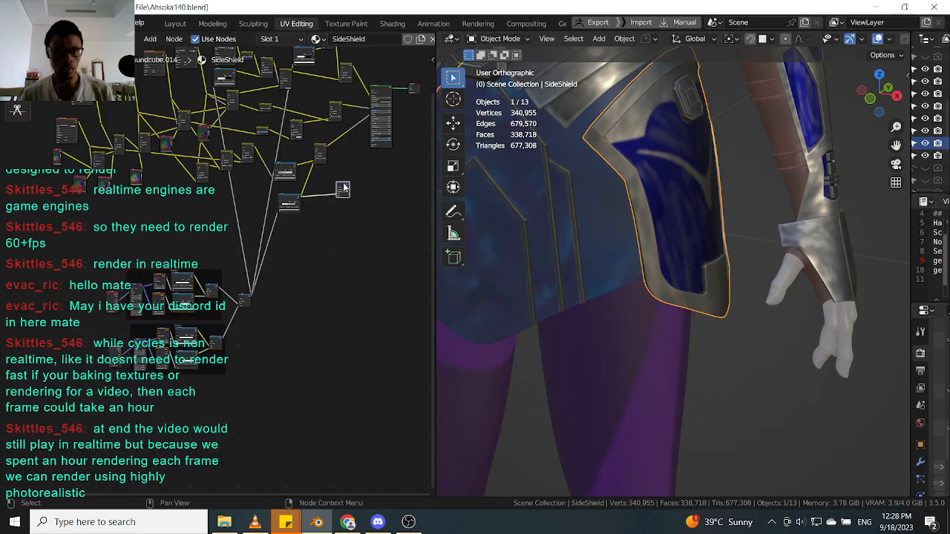
drag(56, 435, 300, 221)
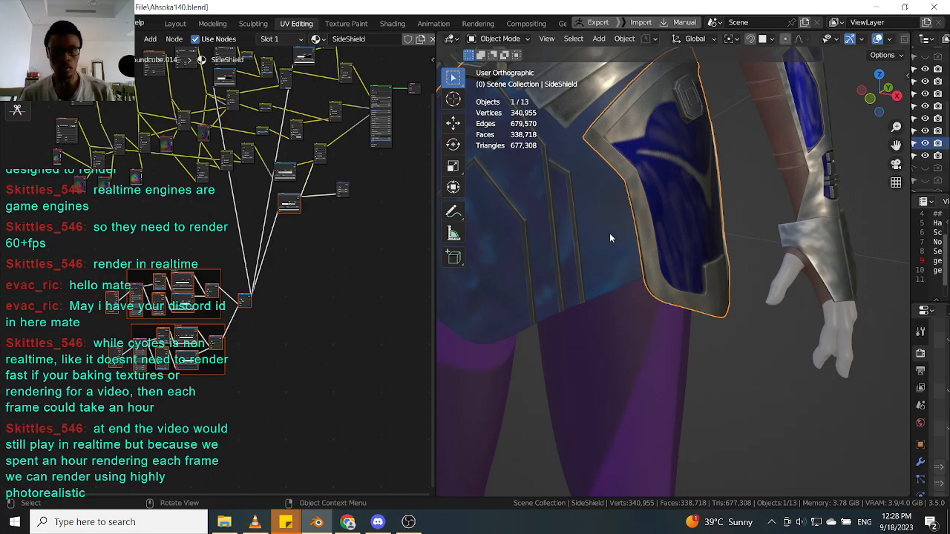
Select the dress front panel, paste the scratch nodes into its Dress front Gray material and save the file.
click(576, 250)
scroll(576, 250, down, 3)
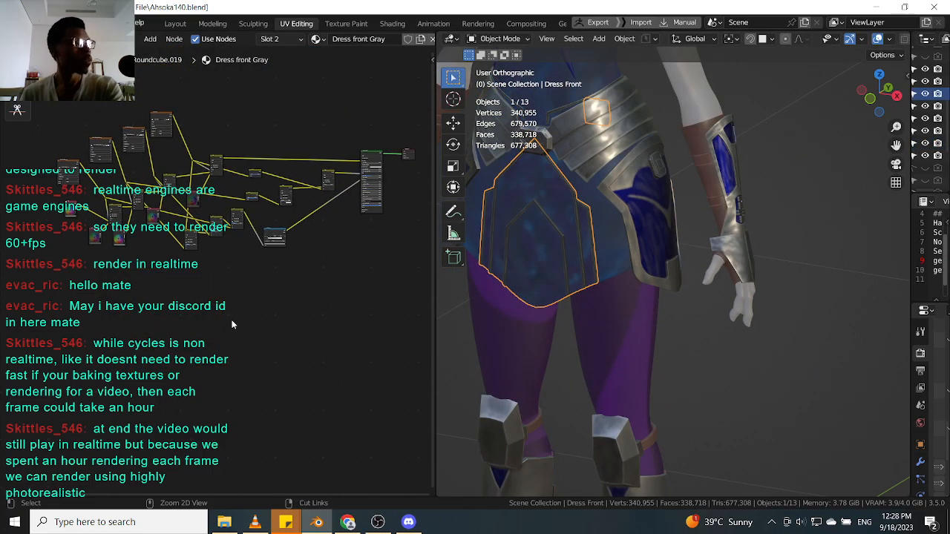
key(ctrl+v)
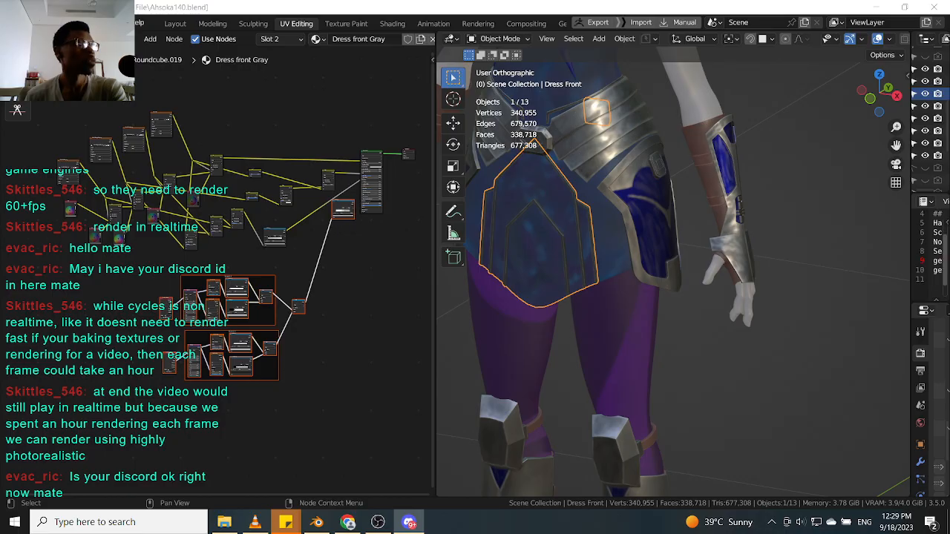
key(ctrl+s)
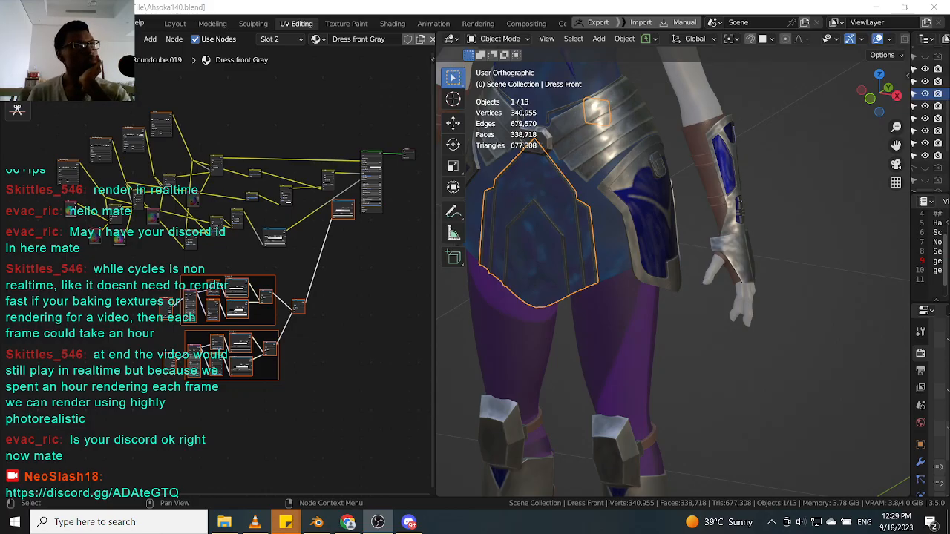
Reposition the pasted scratch node frames and a texture node within the Dress front Gray node tree.
click(338, 324)
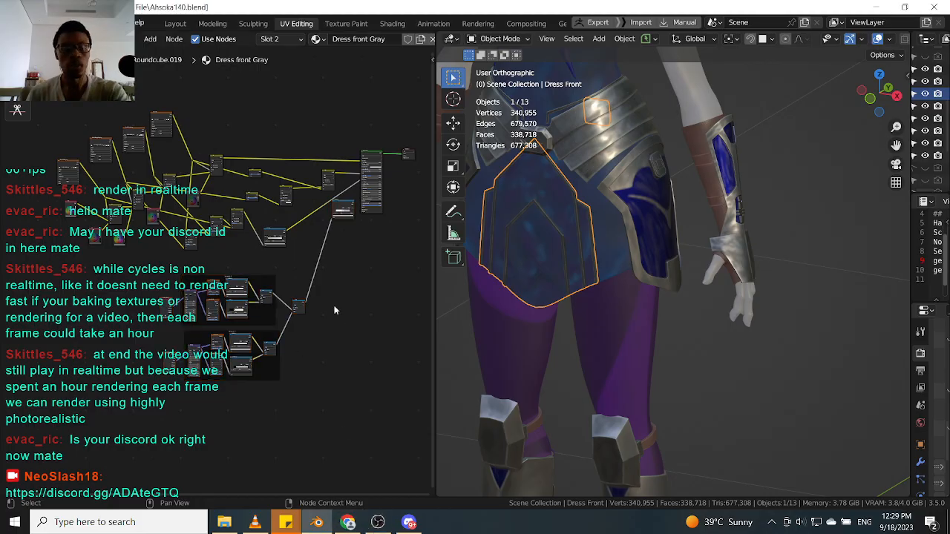
scroll(338, 323, up, 3)
drag(75, 460, 330, 267)
key(g)
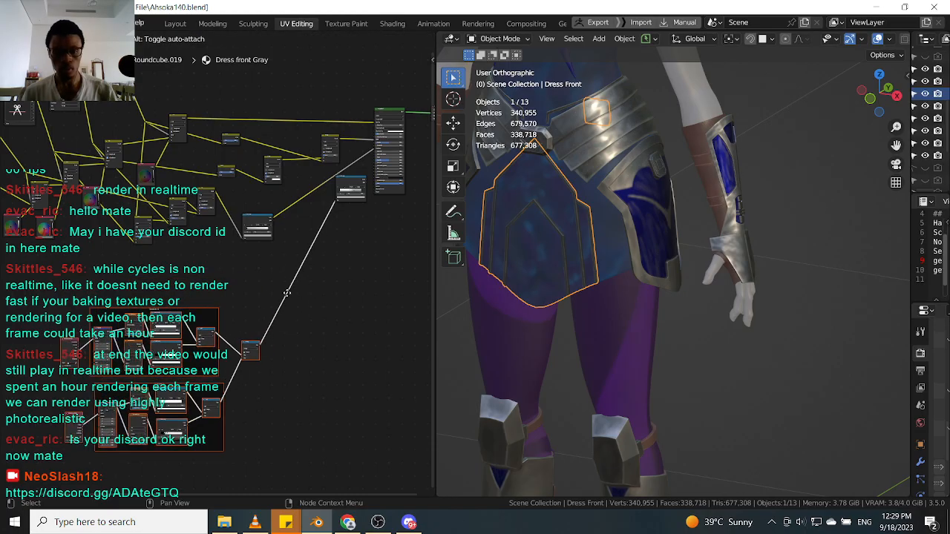
click(284, 302)
click(351, 180)
drag(350, 180, 293, 267)
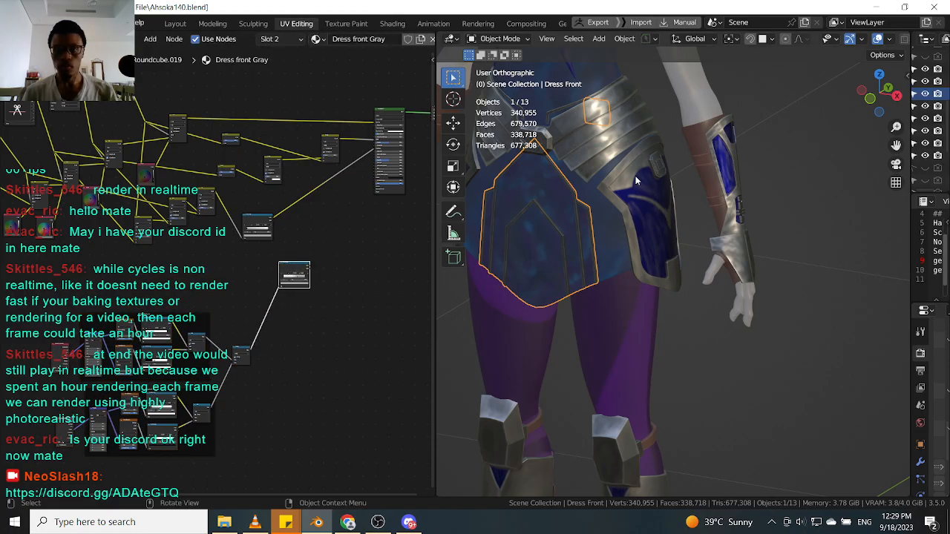
Switch to the side shield and back to the dress front, pasting the Bump node into its material.
click(668, 195)
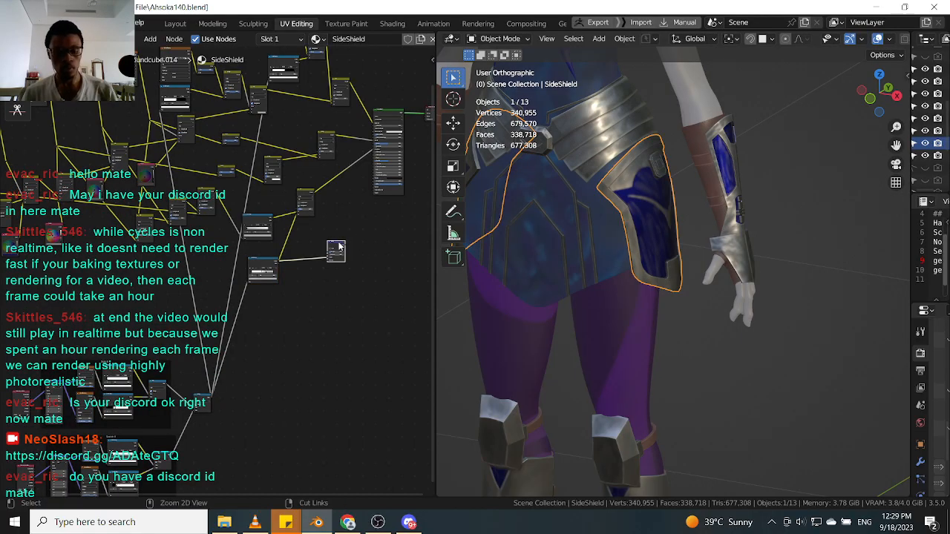
click(580, 256)
click(371, 268)
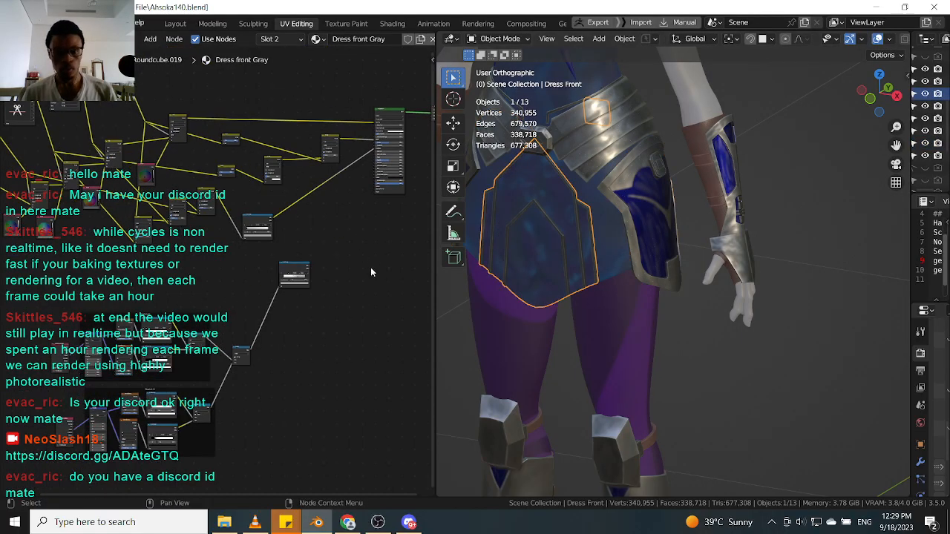
key(ctrl+v)
drag(363, 257, 339, 239)
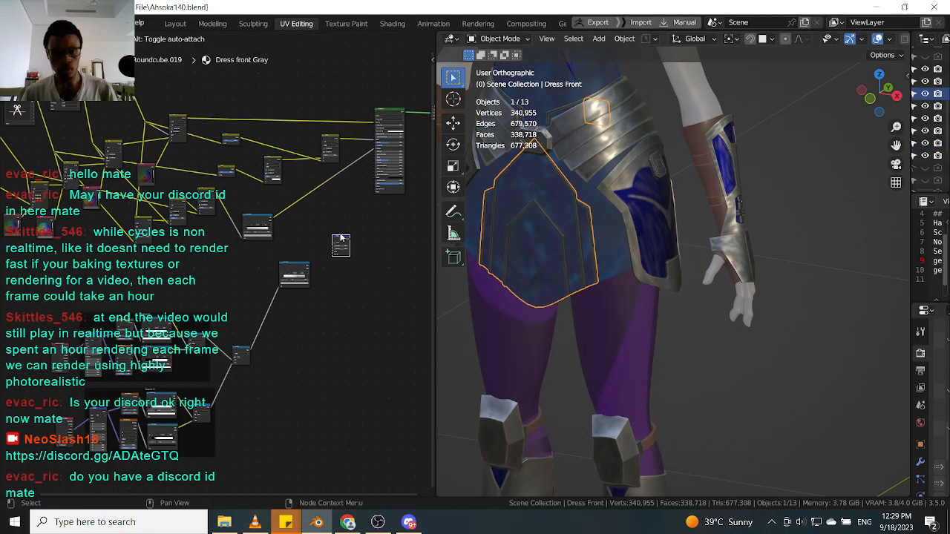
Arrange the pasted Bump and color ramp nodes near the Principled BSDF in the dress front material.
scroll(334, 248, up, 4)
drag(261, 288, 256, 291)
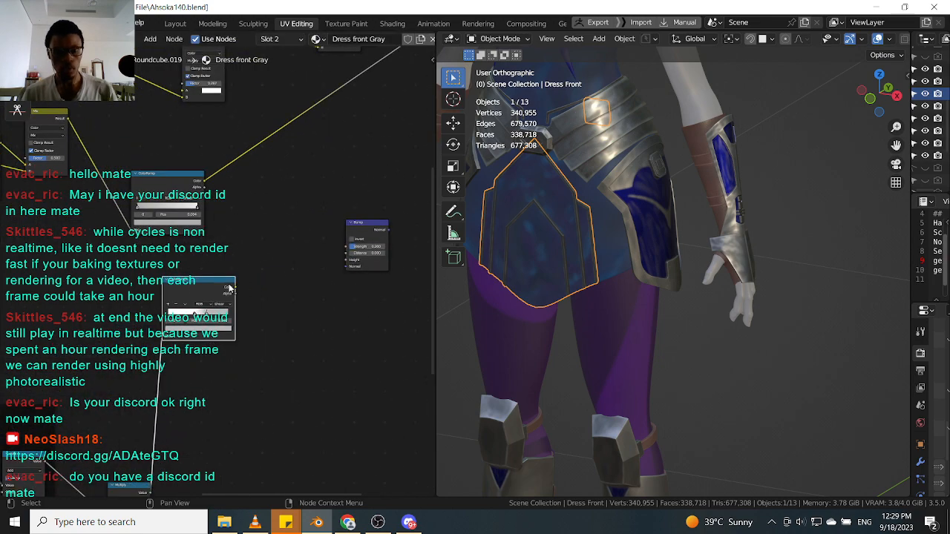
scroll(276, 278, down, 5)
scroll(276, 278, up, 5)
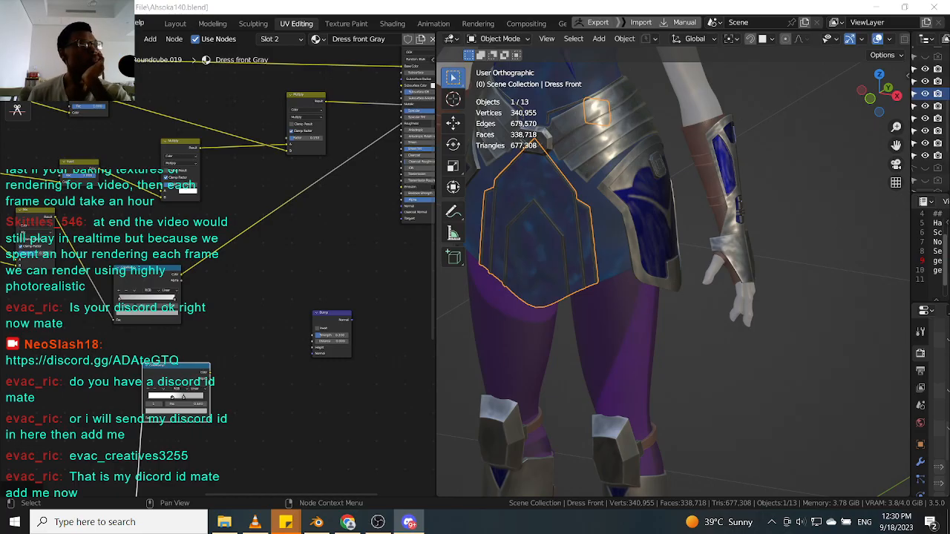
scroll(308, 288, up, 2)
middle_drag(308, 287, 257, 291)
drag(279, 323, 240, 337)
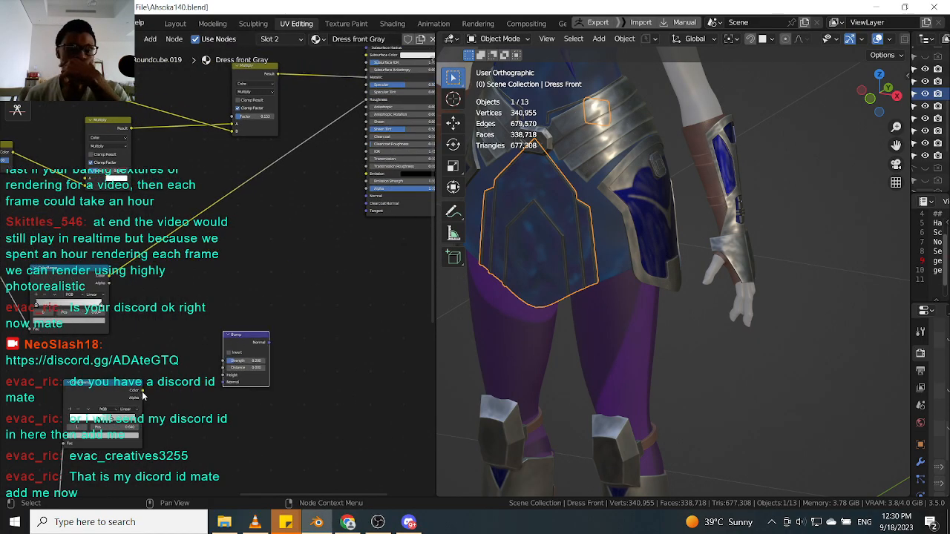
middle_drag(236, 355, 180, 406)
Connect the color ramp and Bump node into the dress front's Principled BSDF shader.
drag(199, 386, 258, 297)
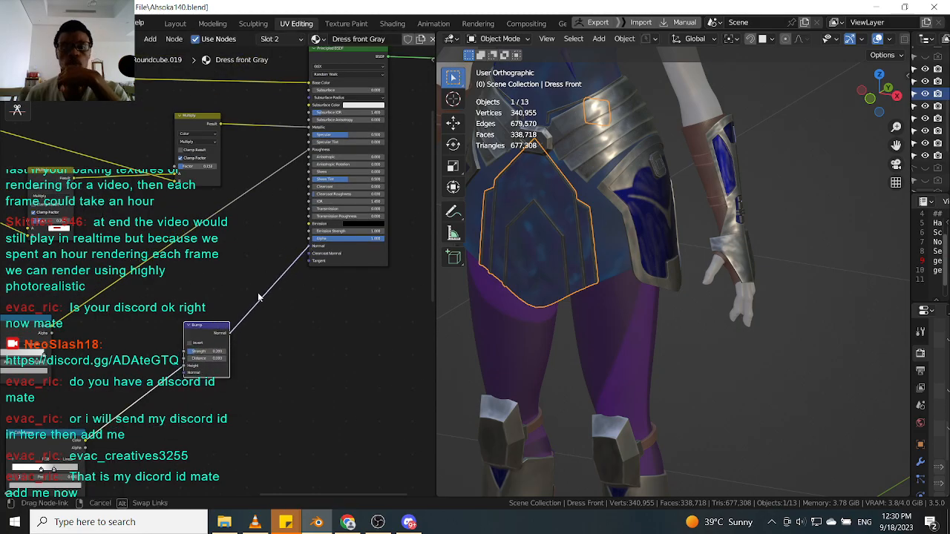
scroll(258, 297, down, 2)
middle_drag(117, 333, 244, 299)
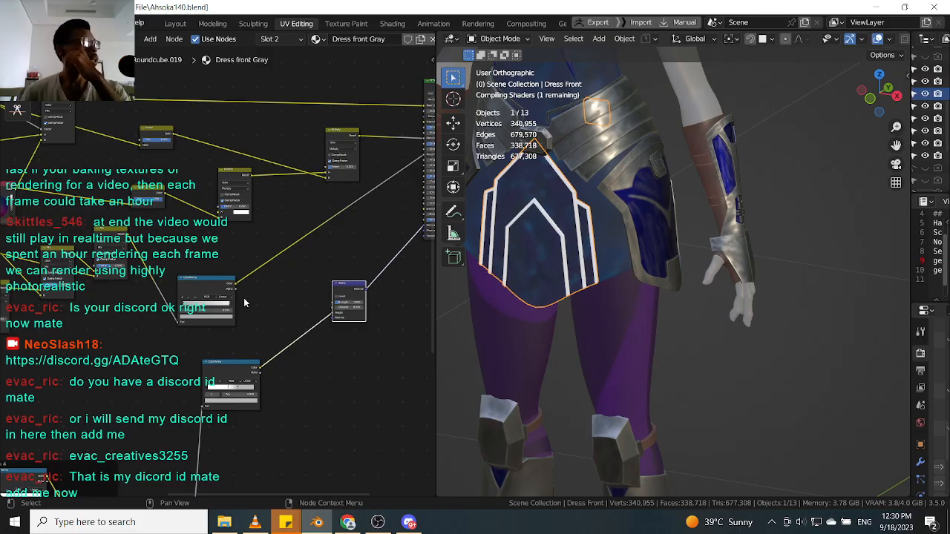
middle_drag(199, 317, 254, 292)
scroll(259, 338, up, 3)
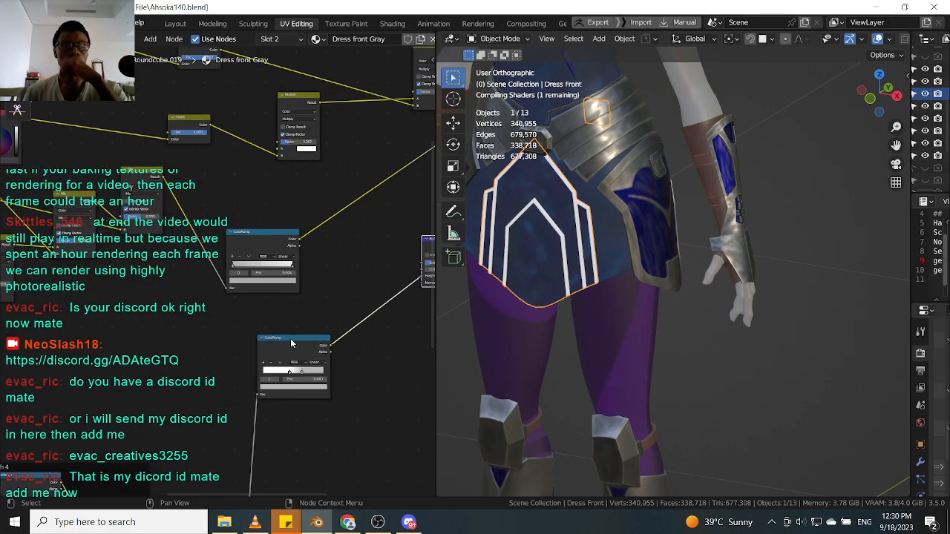
click(289, 338)
scroll(289, 338, down, 4)
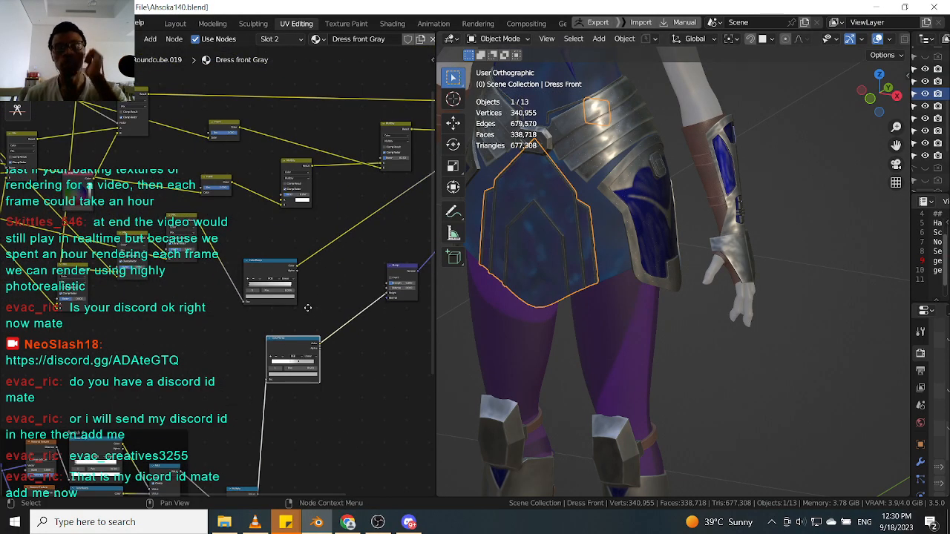
Rearrange the scratch nodes and the color ramp within the Dress front Gray node tree.
middle_drag(310, 310, 218, 290)
middle_drag(274, 230, 299, 301)
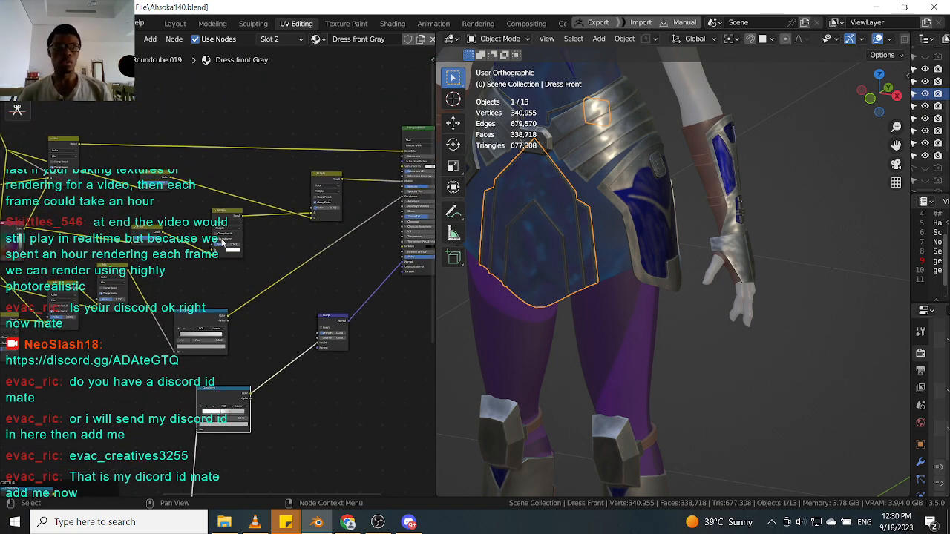
middle_drag(176, 201, 238, 205)
click(213, 102)
middle_drag(360, 284, 336, 240)
click(246, 278)
drag(250, 277, 280, 233)
middle_drag(276, 242, 285, 291)
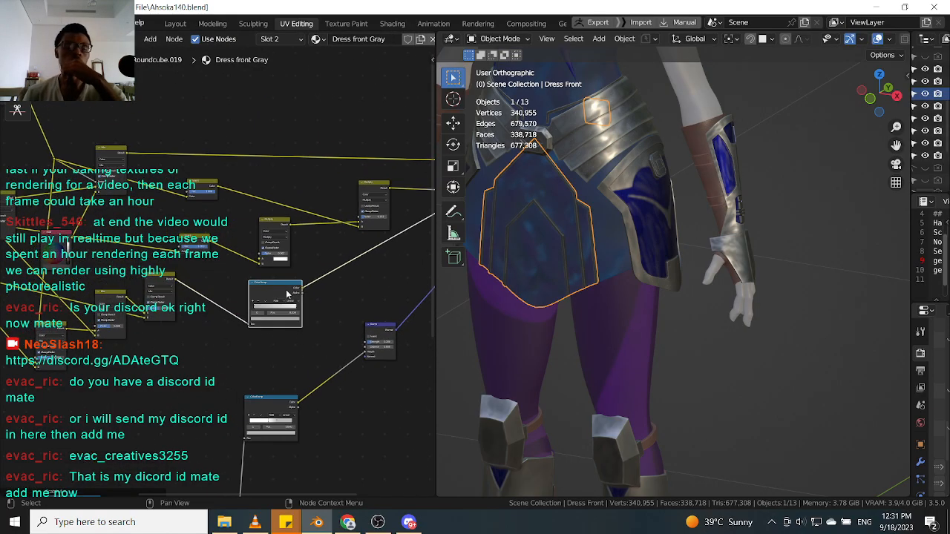
click(282, 398)
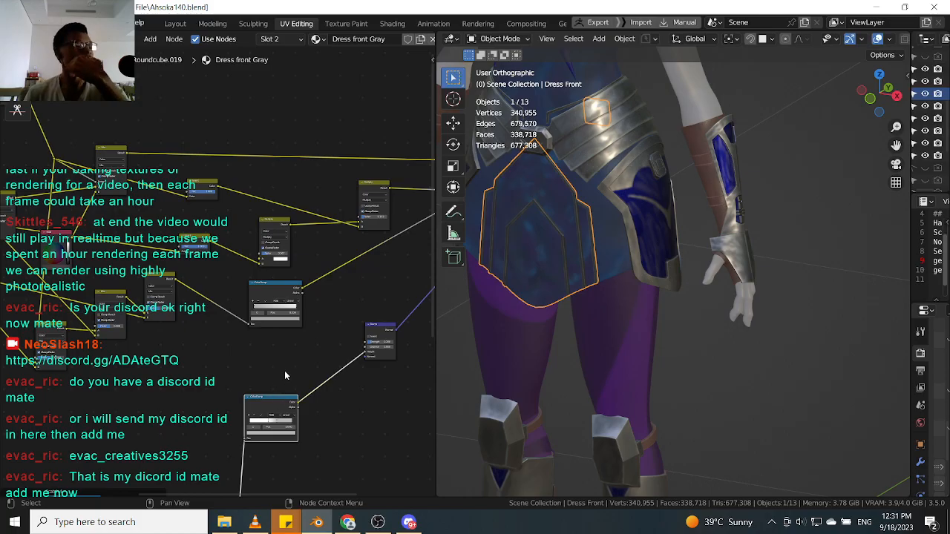
mouse_move(280, 404)
middle_down()
mouse_move(297, 303)
mouse_move(274, 398)
middle_up()
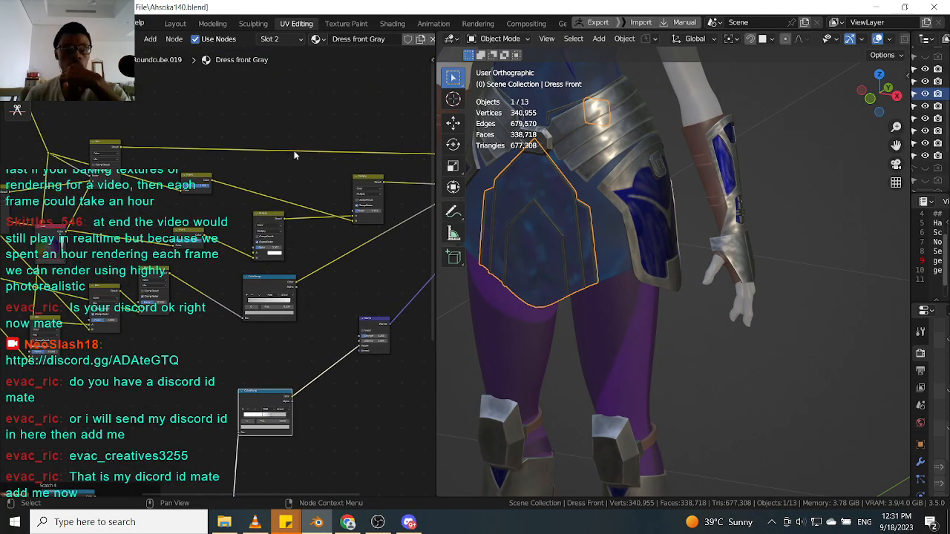
Switch to the side shield and back to the dress front, pasting another color ramp node above the shader.
click(633, 206)
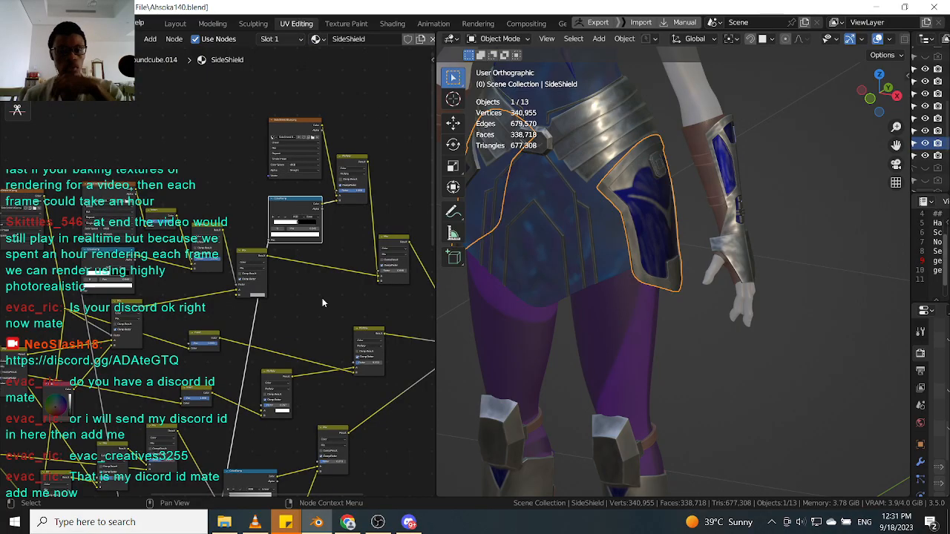
middle_drag(319, 281, 289, 200)
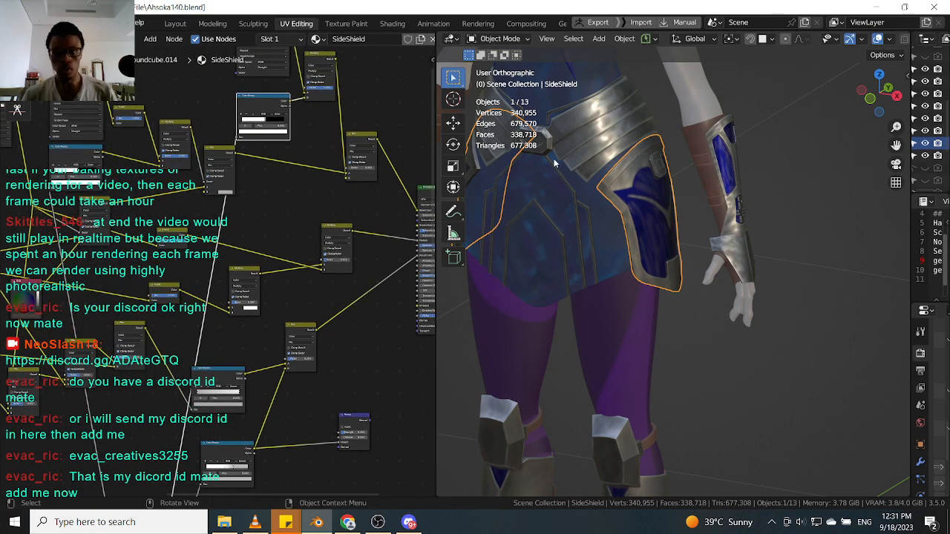
click(542, 204)
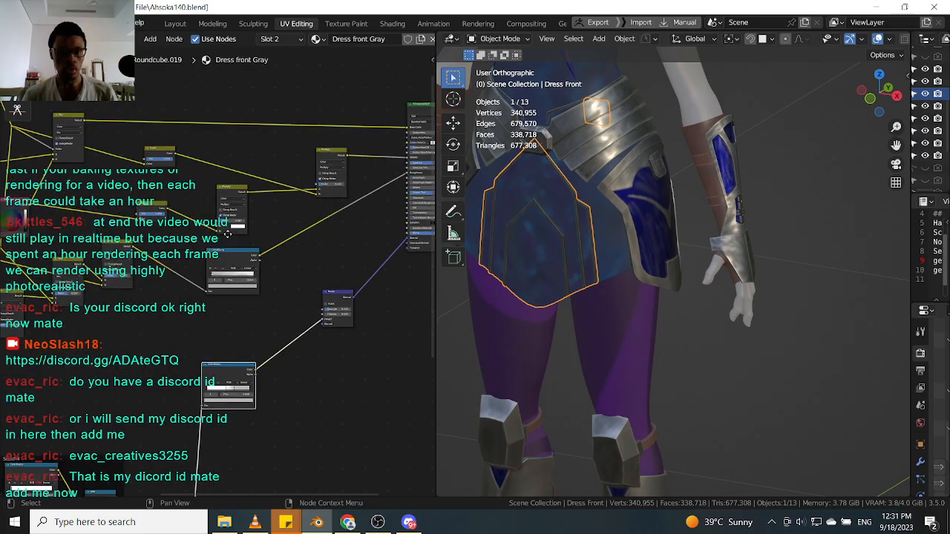
click(221, 187)
key(ctrl+v)
drag(223, 169, 223, 179)
middle_drag(223, 182, 215, 119)
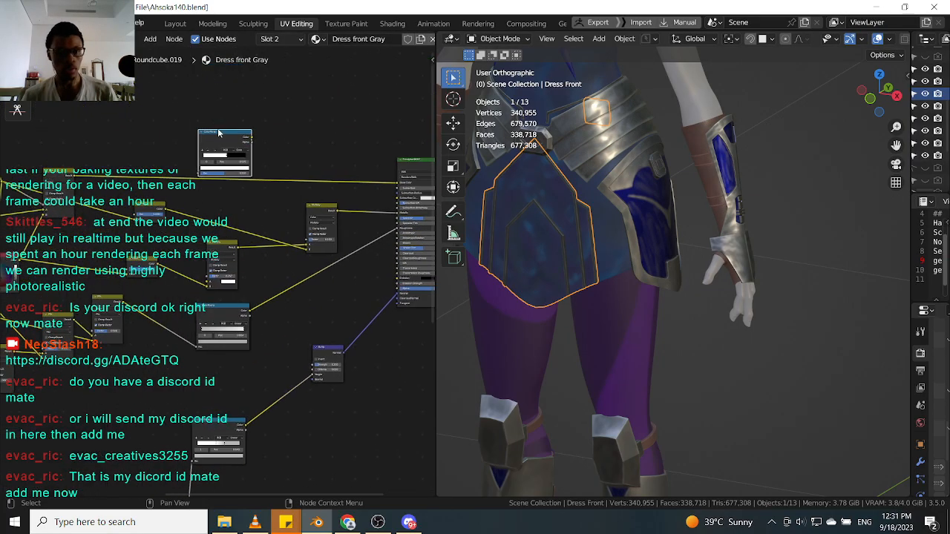
Wire the pasted color ramp's Color output into the Mix node's Factor input in the dress front material.
middle_drag(214, 410, 208, 369)
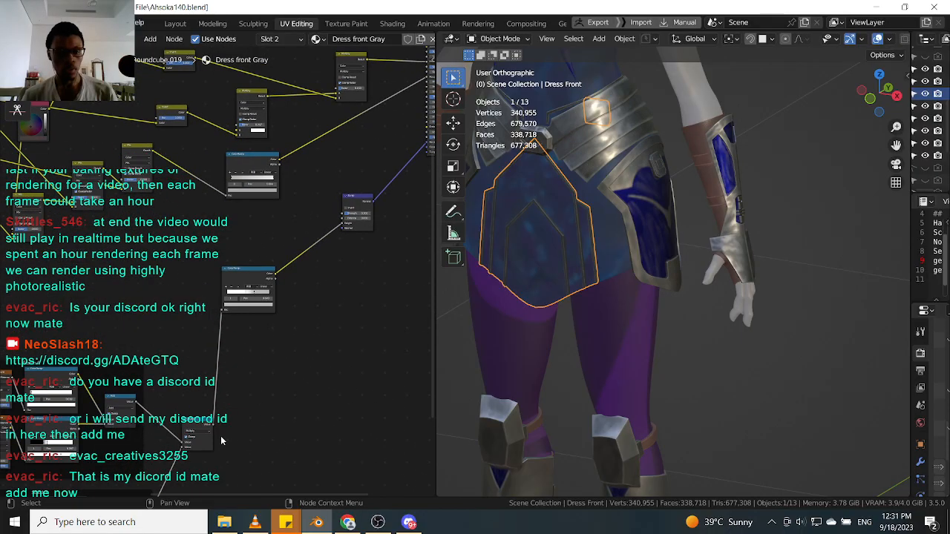
drag(215, 426, 228, 176)
drag(253, 141, 245, 137)
click(96, 176)
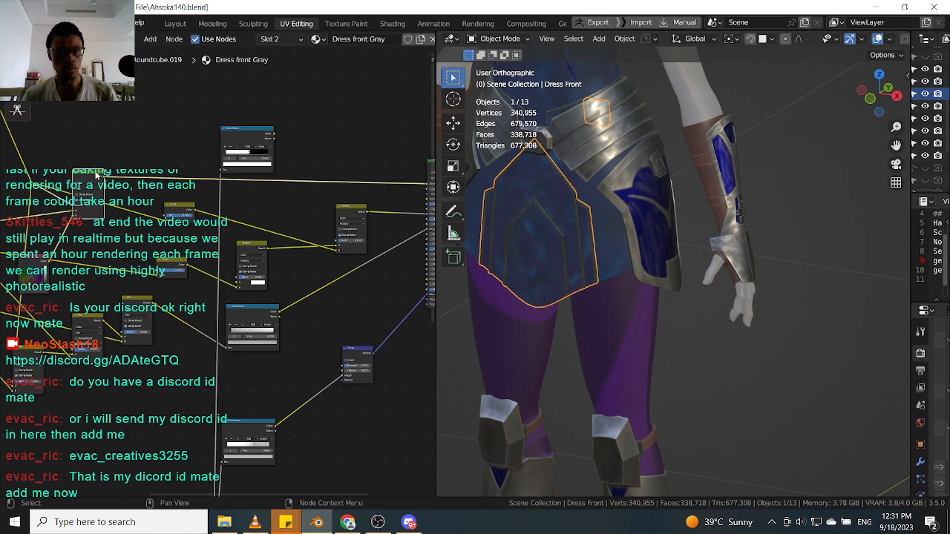
drag(96, 175, 321, 148)
scroll(321, 148, up, 4)
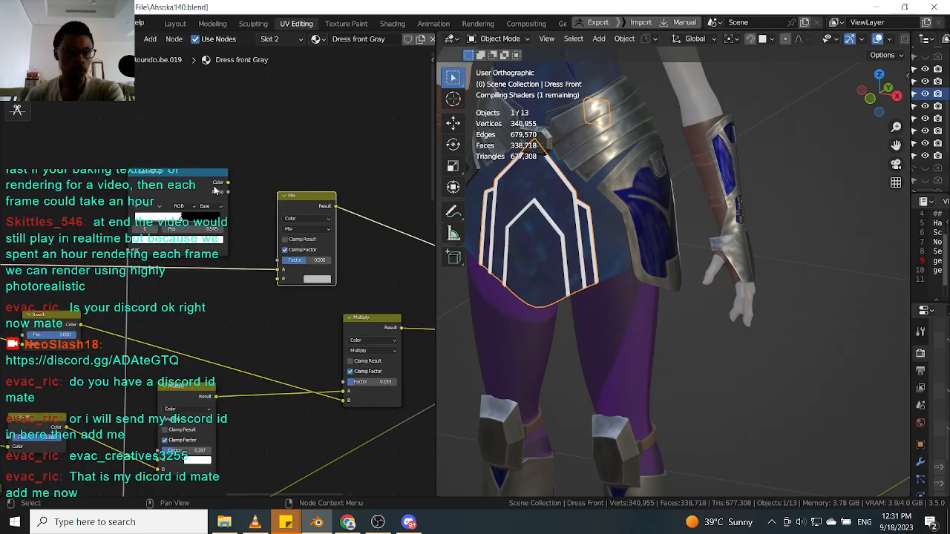
drag(228, 182, 279, 260)
Zoom and orbit the viewport to examine the scratch detail on the dress front.
scroll(598, 219, up, 3)
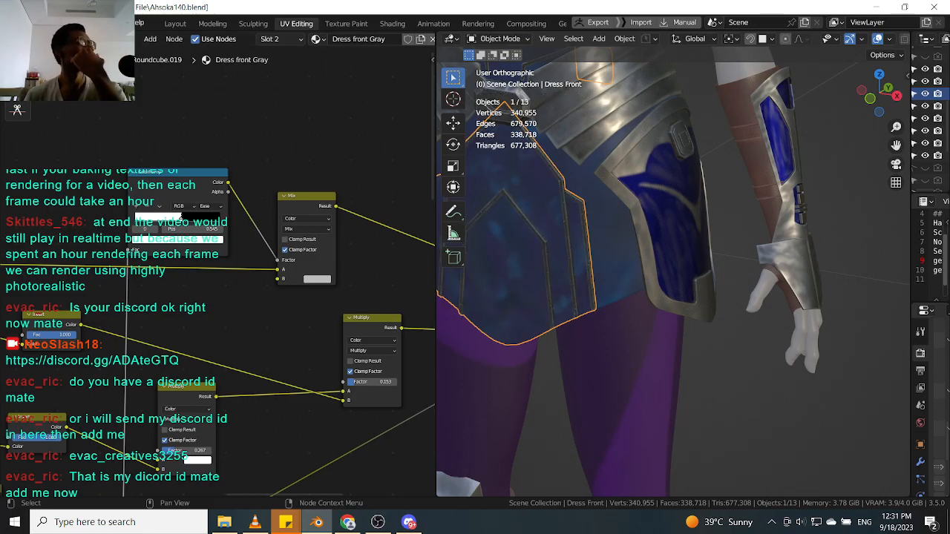
scroll(279, 242, up, 2)
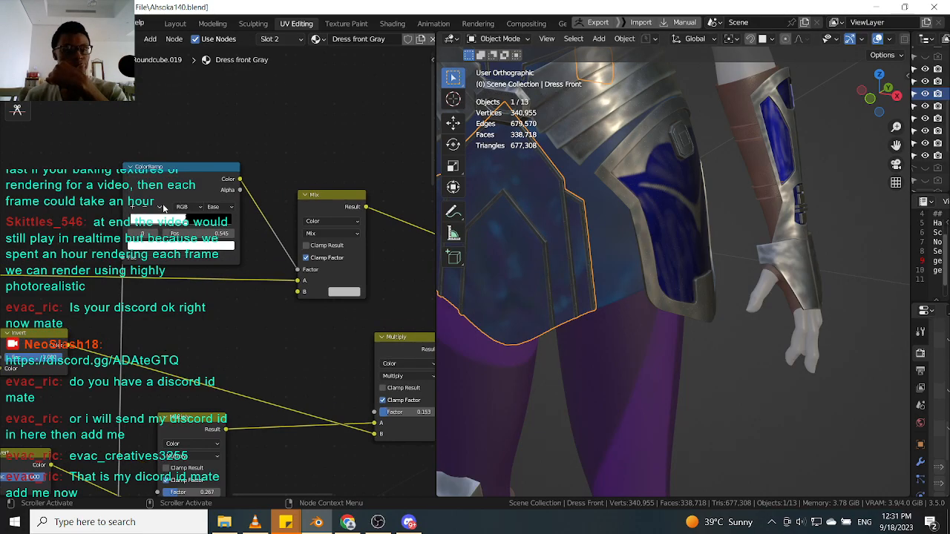
scroll(519, 245, up, 10)
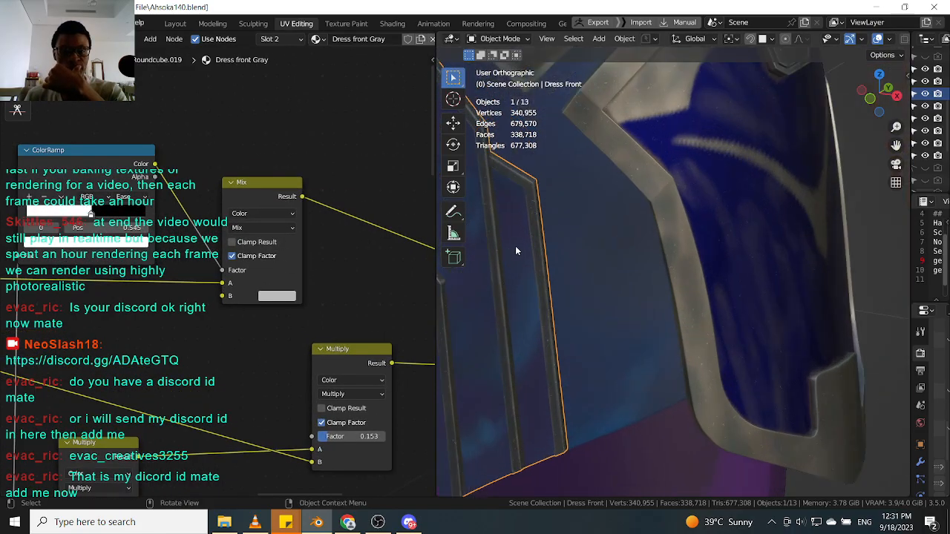
scroll(528, 250, down, 7)
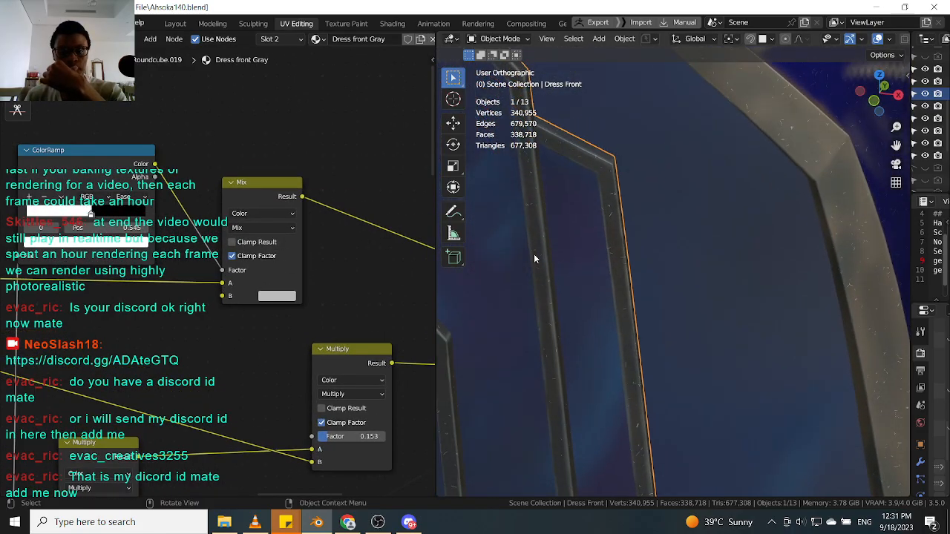
scroll(550, 256, down, 5)
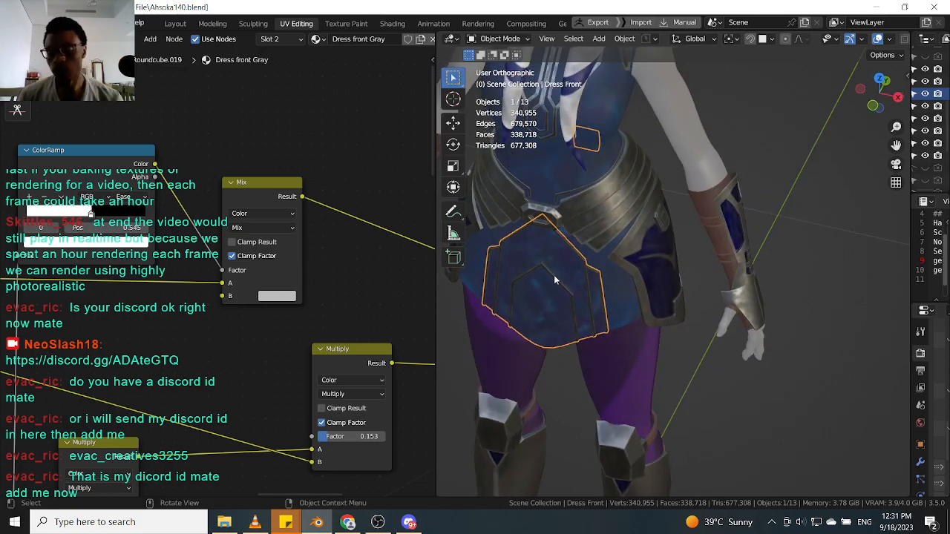
middle_drag(728, 280, 592, 187)
scroll(592, 187, up, 3)
middle_drag(547, 246, 682, 227)
scroll(561, 236, down, 4)
scroll(711, 220, down, 2)
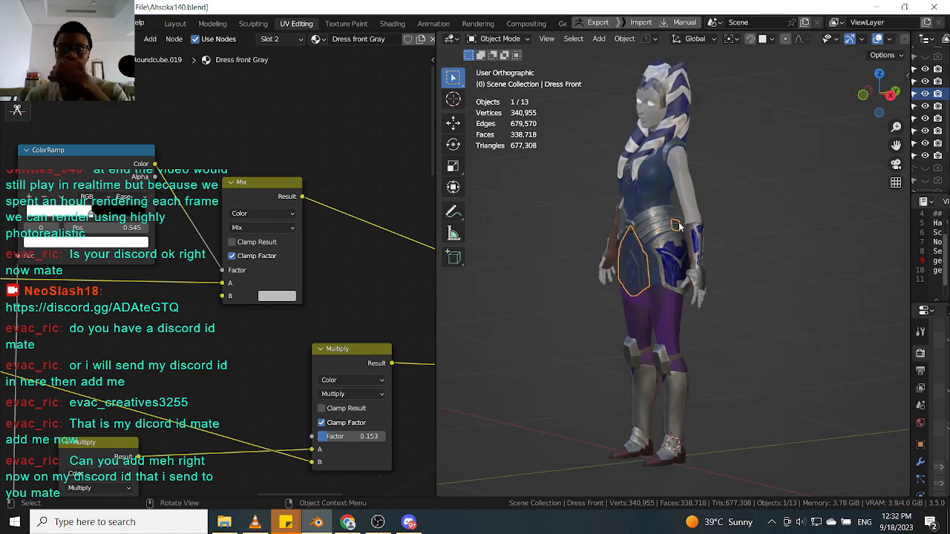
Widen the outliner and properties area and open the render properties to show the Cycles sampling settings.
drag(904, 238, 807, 242)
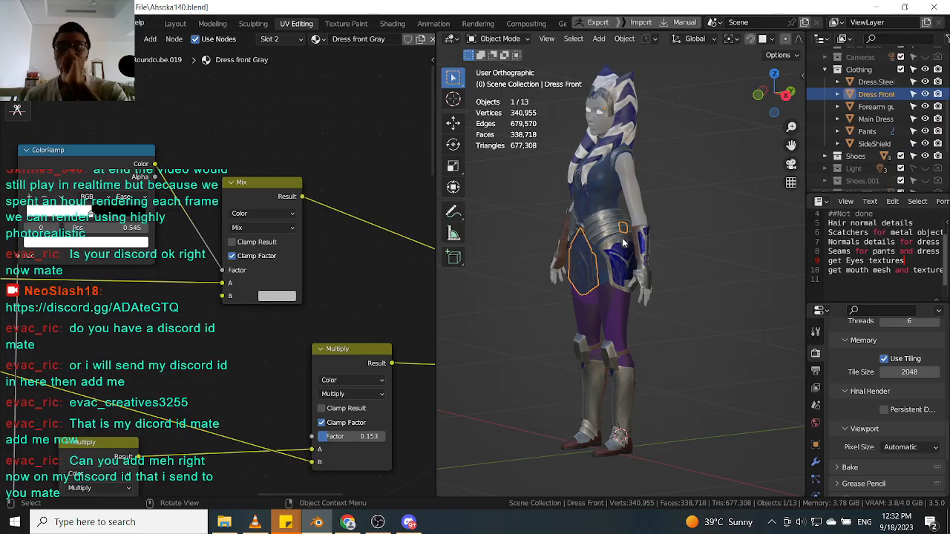
drag(808, 284, 751, 282)
click(762, 332)
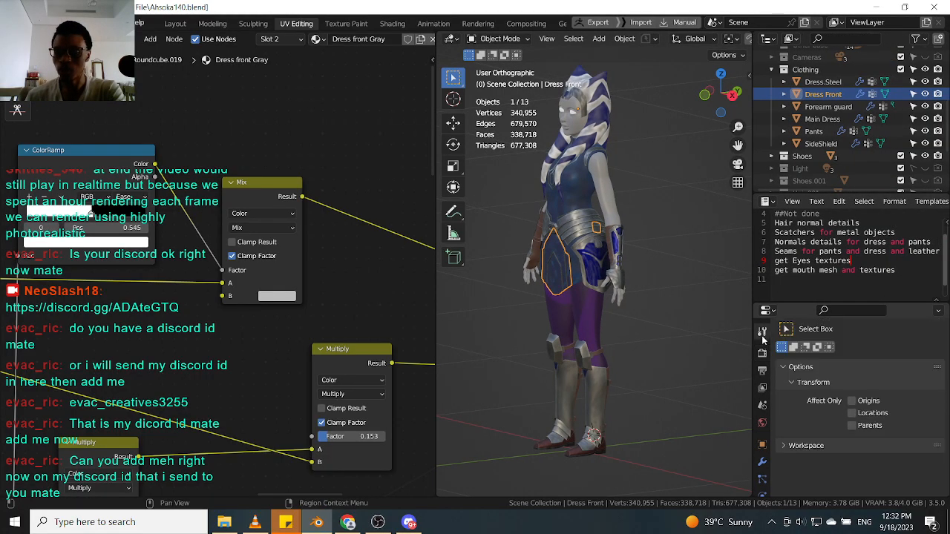
click(762, 353)
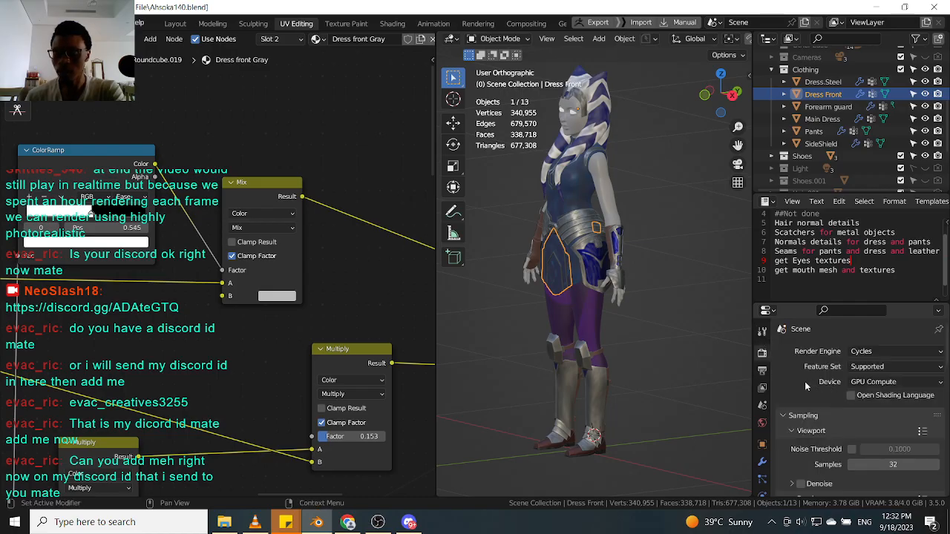
scroll(805, 386, down, 2)
scroll(802, 397, down, 2)
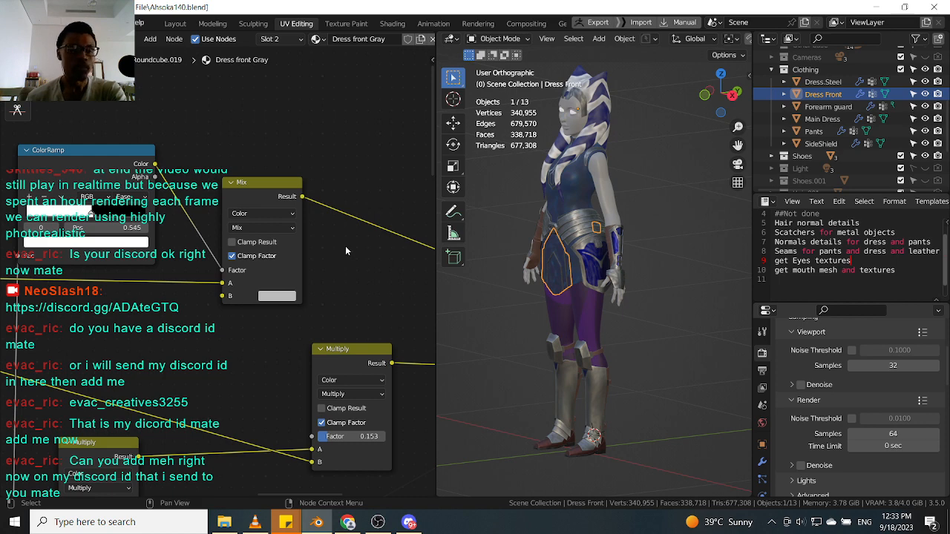
scroll(345, 250, down, 3)
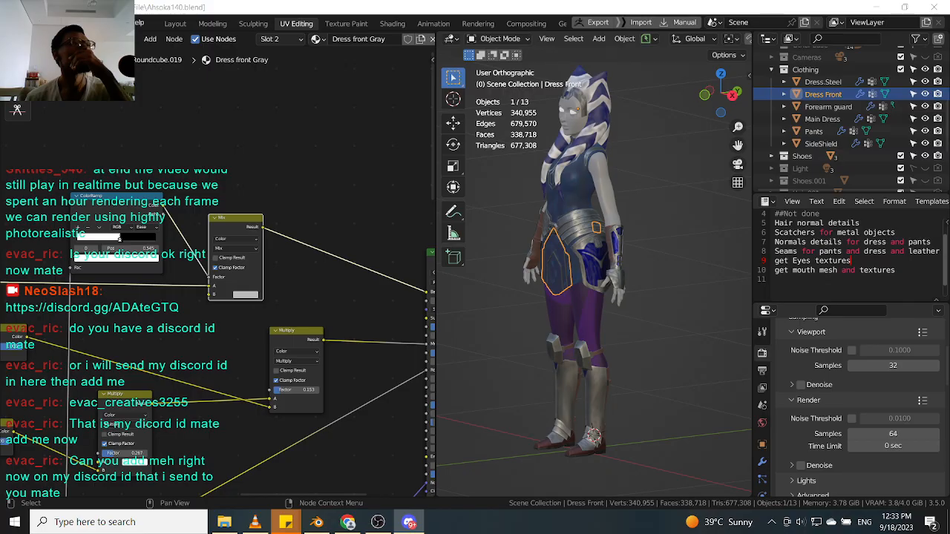
key(alt+Tab)
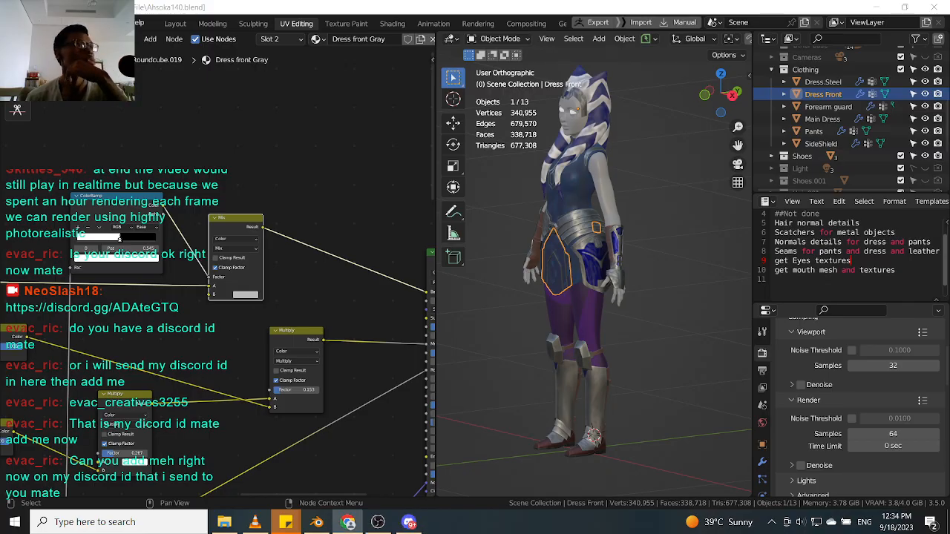
scroll(296, 251, down, 5)
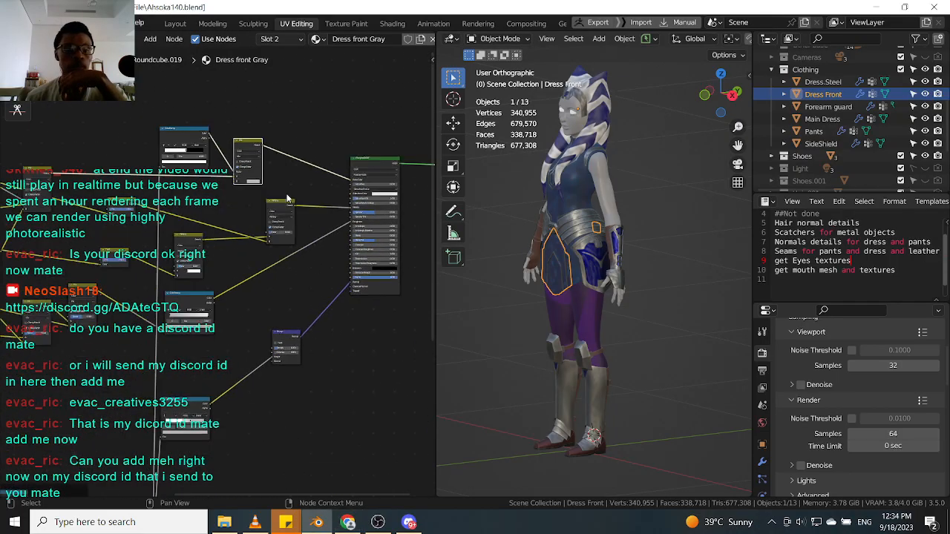
Move the Bump node below the Principled BSDF in the dress front node tree.
scroll(331, 214, up, 4)
mouse_move(368, 248)
mouse_down()
mouse_move(366, 226)
mouse_move(369, 237)
mouse_up()
middle_drag(255, 430, 230, 253)
scroll(559, 275, up, 8)
middle_drag(489, 306, 526, 284)
scroll(529, 283, up, 5)
scroll(521, 284, down, 2)
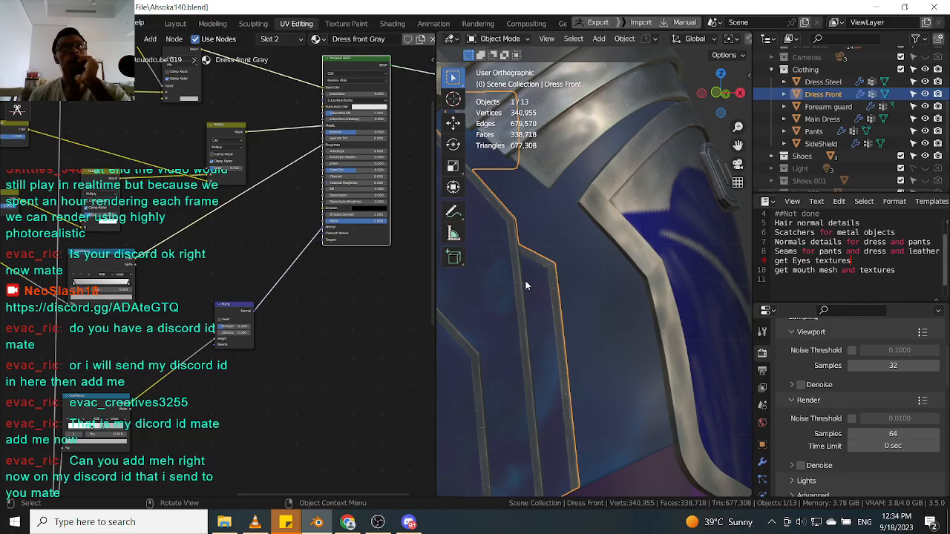
drag(239, 312, 229, 304)
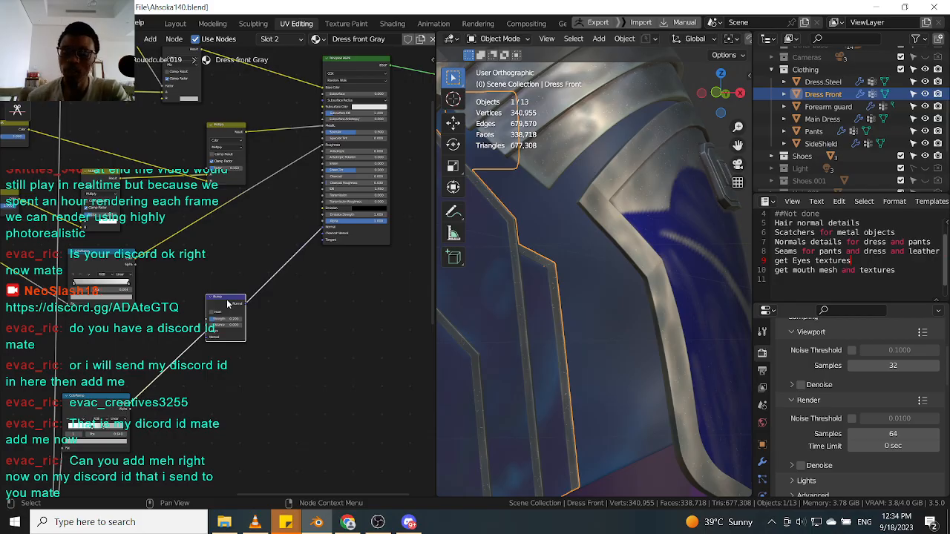
middle_drag(228, 302, 213, 364)
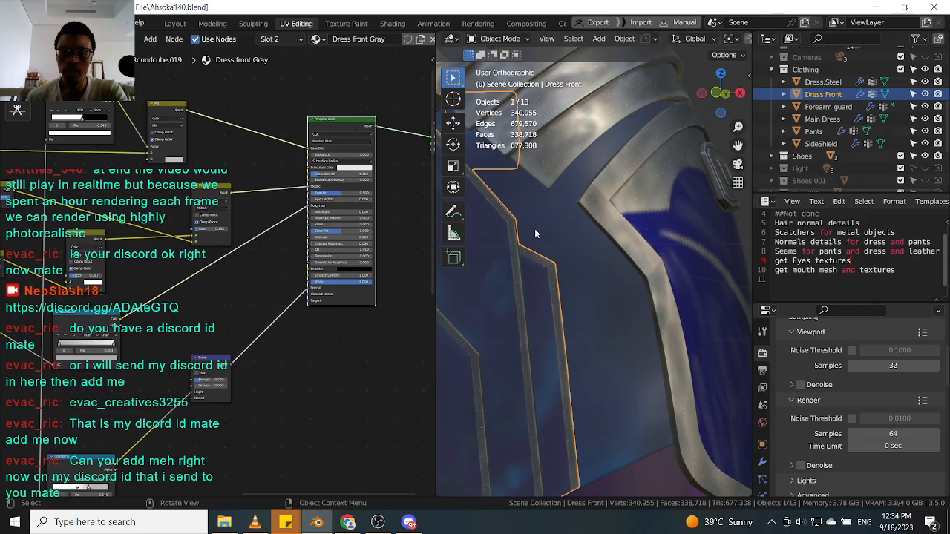
Zoom and orbit around the dress front and steel belt to examine the metal wear up close.
scroll(534, 233, up, 5)
shift+middle_drag(483, 264, 616, 275)
scroll(615, 275, down, 3)
scroll(631, 320, down, 2)
middle_drag(629, 319, 551, 317)
scroll(560, 220, up, 3)
click(560, 223)
scroll(560, 221, down, 2)
mouse_move(560, 220)
middle_down()
mouse_move(580, 220)
mouse_move(559, 216)
middle_up()
scroll(572, 219, down, 3)
scroll(557, 214, up, 4)
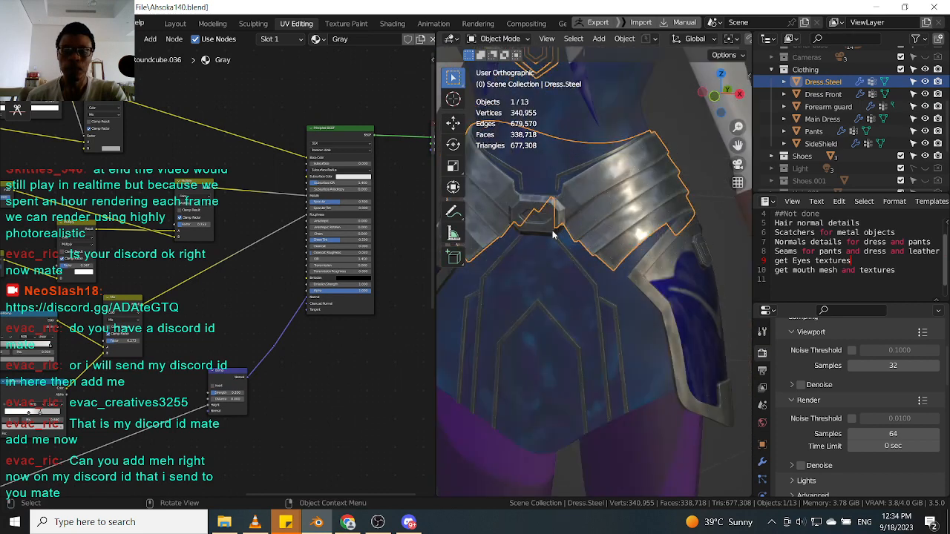
Select the forearm guard to show its Forearm Gray material and save the file.
click(553, 231)
middle_drag(638, 229, 576, 218)
scroll(550, 229, down, 2)
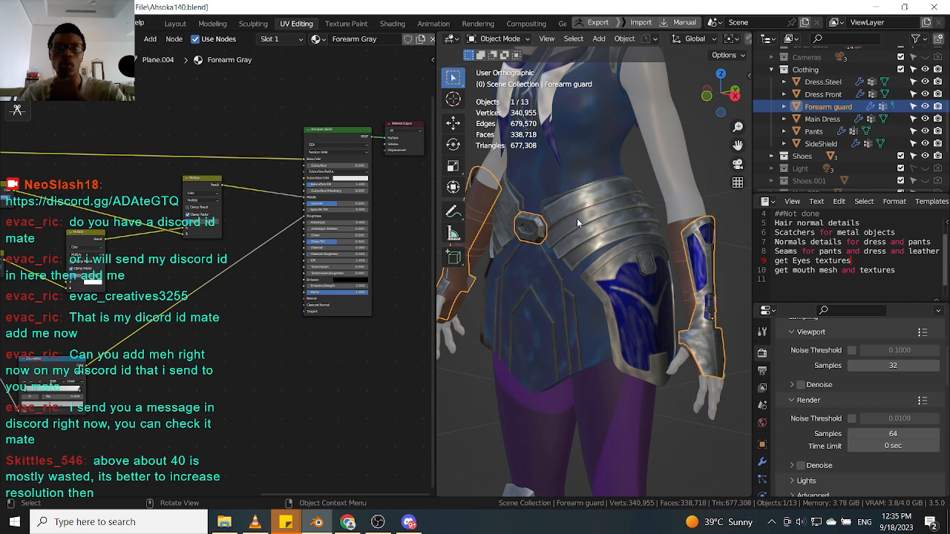
key(ctrl+s)
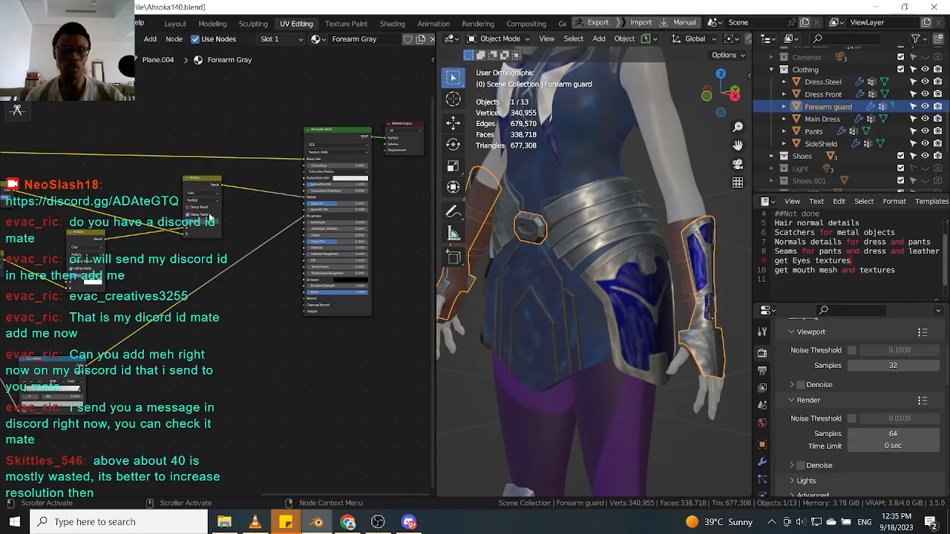
Rearrange the Multiply and Principled BSDF nodes in the Forearm Gray material.
middle_drag(204, 168, 213, 211)
drag(216, 230, 209, 242)
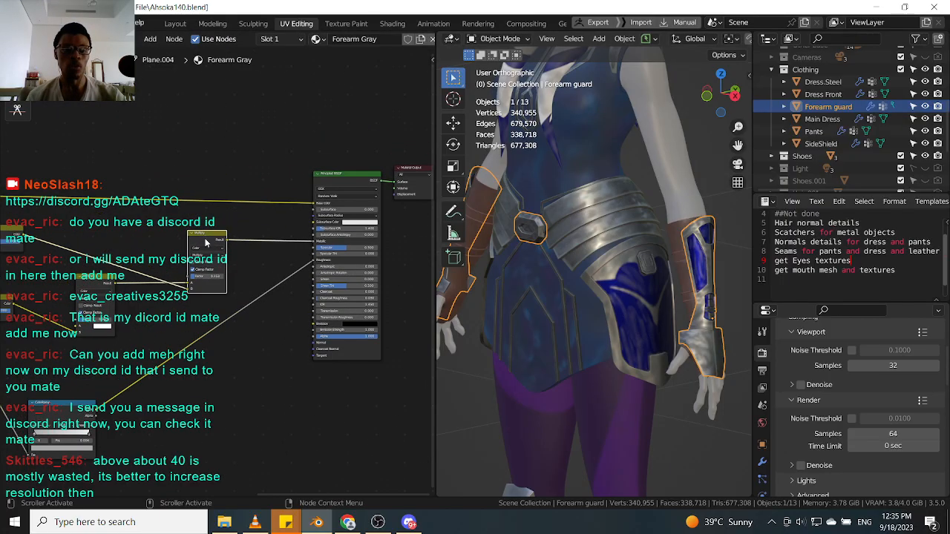
drag(352, 172, 334, 174)
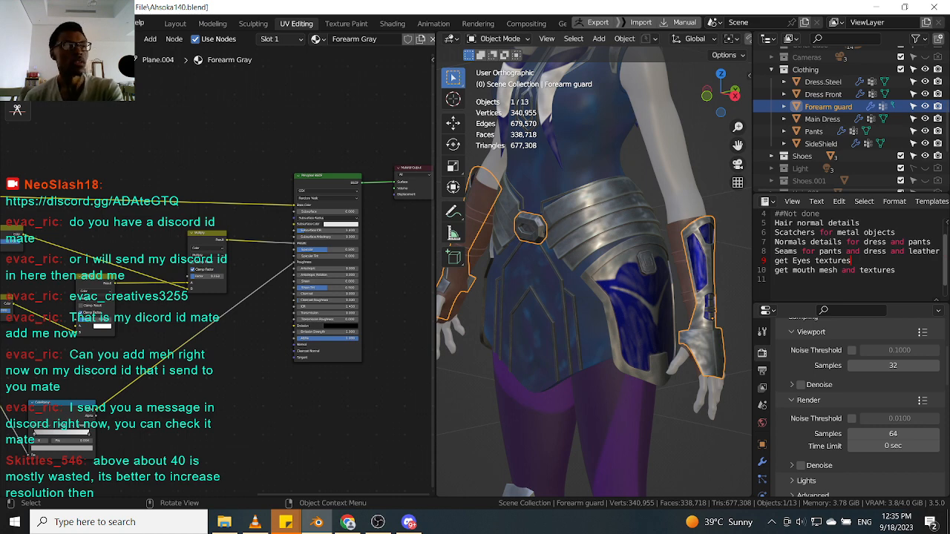
key(alt+Tab)
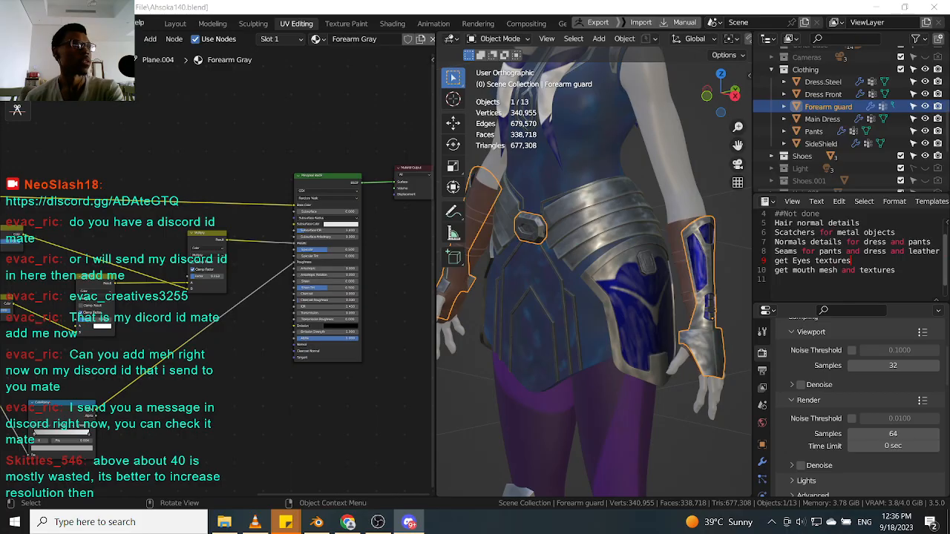
key(alt+Tab)
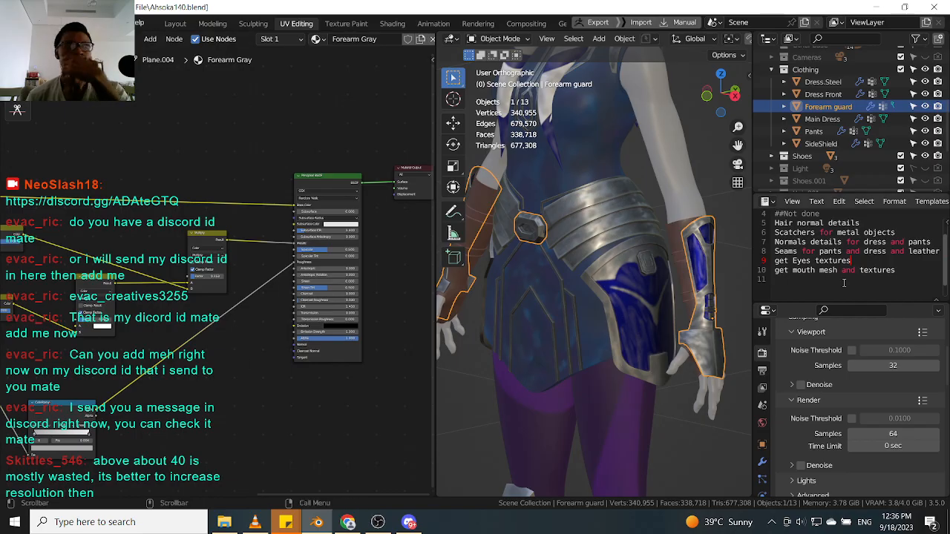
mouse_move(583, 296)
middle_down()
mouse_move(594, 290)
mouse_move(645, 320)
mouse_move(594, 302)
middle_up()
scroll(595, 301, down, 4)
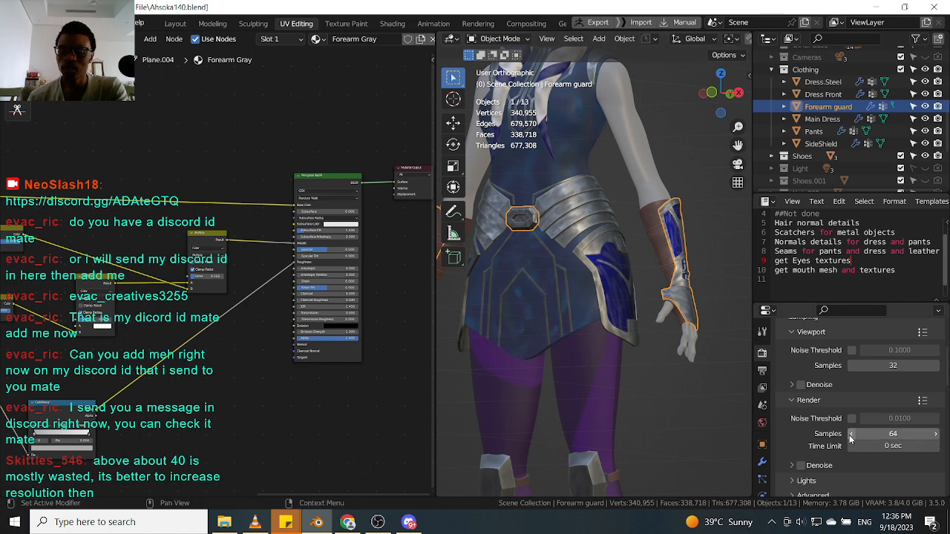
Select the steel belt and then the side shield in the viewport to view their metal materials.
scroll(570, 278, up, 2)
scroll(606, 296, down, 3)
middle_drag(606, 295, 596, 321)
scroll(583, 251, up, 3)
click(584, 250)
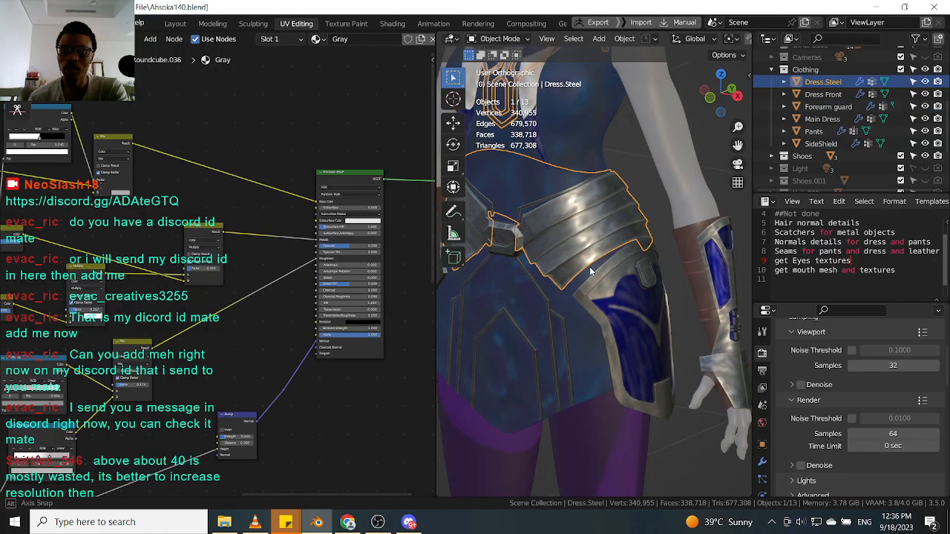
scroll(581, 274, down, 4)
scroll(586, 277, up, 4)
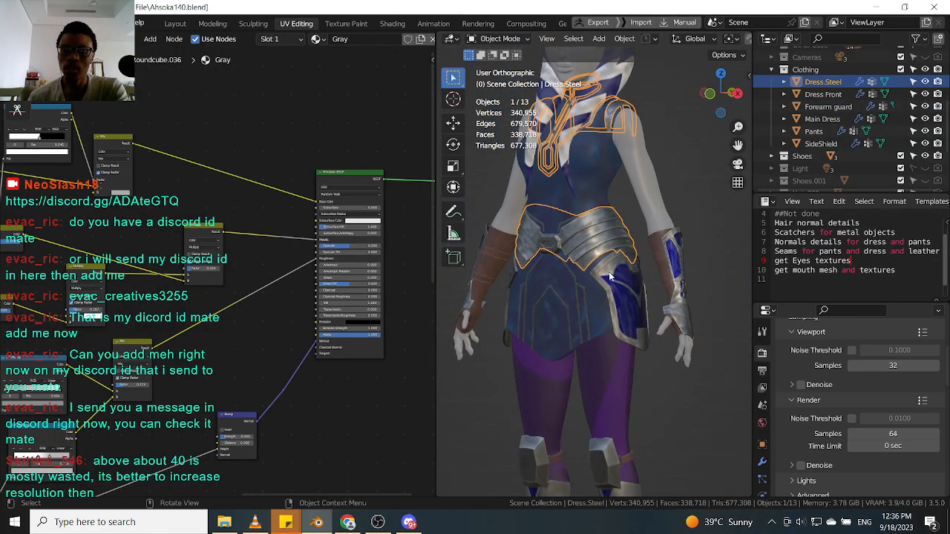
click(624, 280)
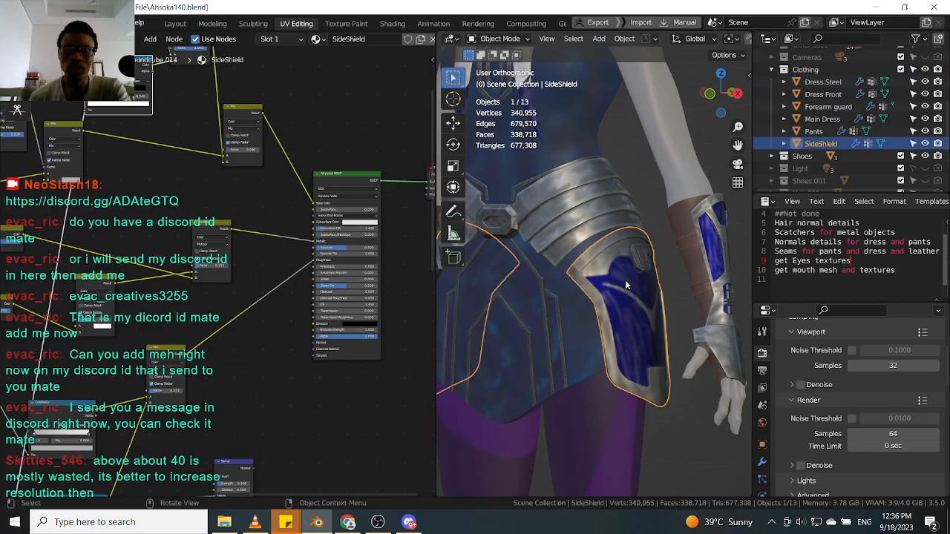
Select the dress front and rearrange the nodes of its Dress front Gray material.
click(542, 305)
scroll(183, 394, down, 4)
middle_drag(183, 398, 270, 327)
scroll(238, 113, up, 4)
middle_drag(320, 217, 252, 216)
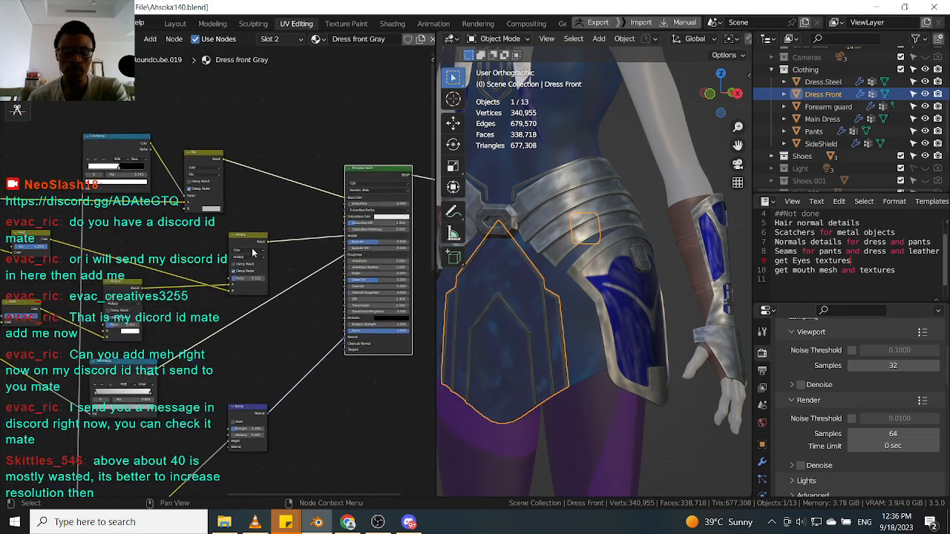
middle_drag(210, 390, 240, 244)
click(153, 359)
scroll(153, 358, down, 3)
middle_drag(152, 358, 144, 423)
Duplicate a ColorRamp node in the Dress front Gray tree and reposition the texture nodes.
click(151, 144)
key(shift+d)
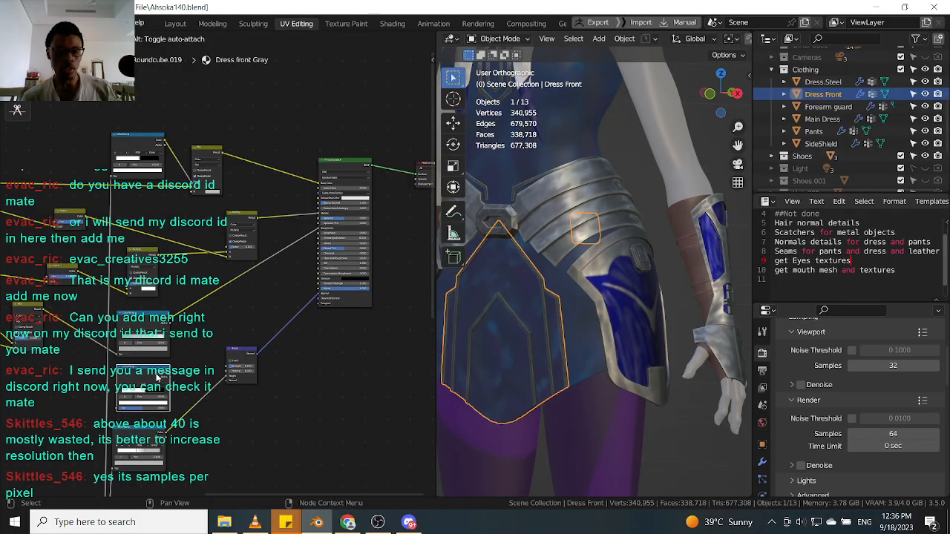
click(162, 377)
scroll(165, 373, up, 2)
scroll(170, 367, down, 3)
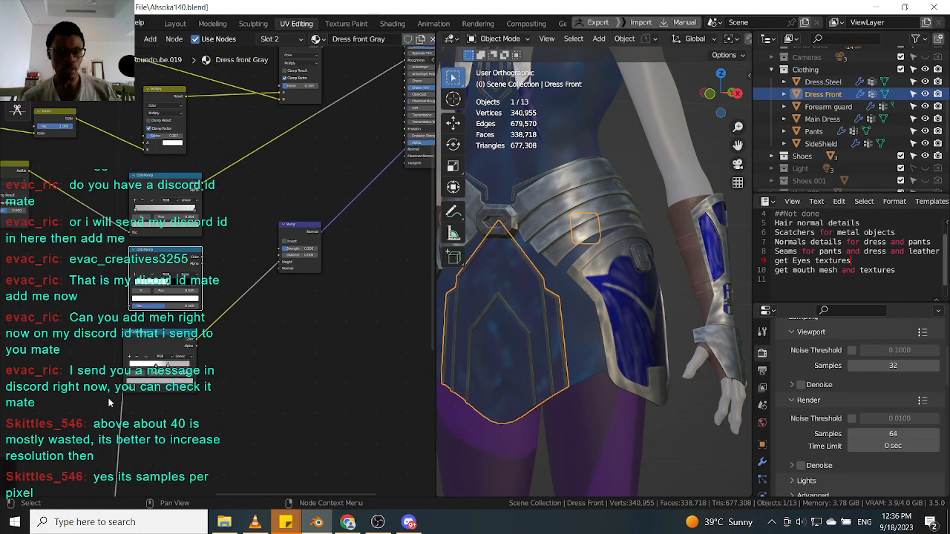
middle_drag(128, 382, 122, 418)
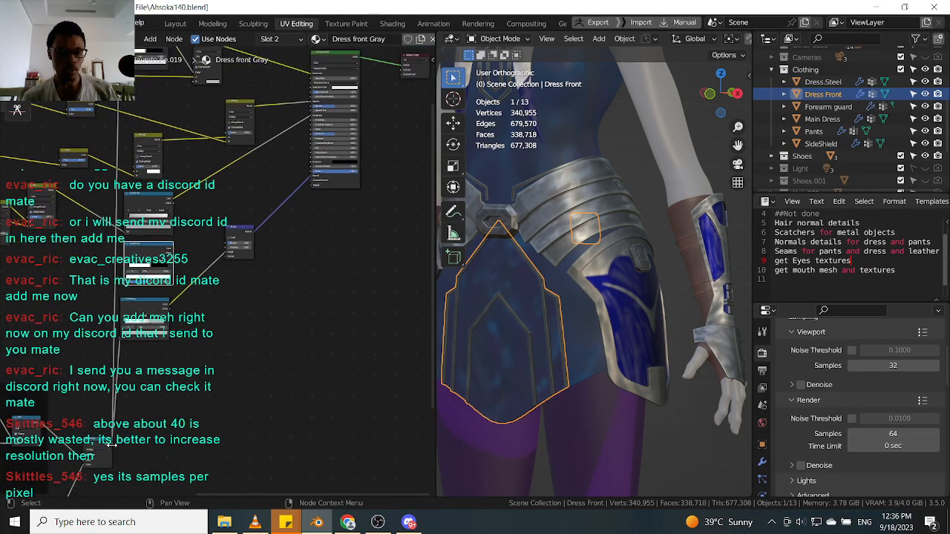
drag(113, 444, 128, 285)
scroll(198, 276, up, 2)
middle_drag(215, 168, 219, 241)
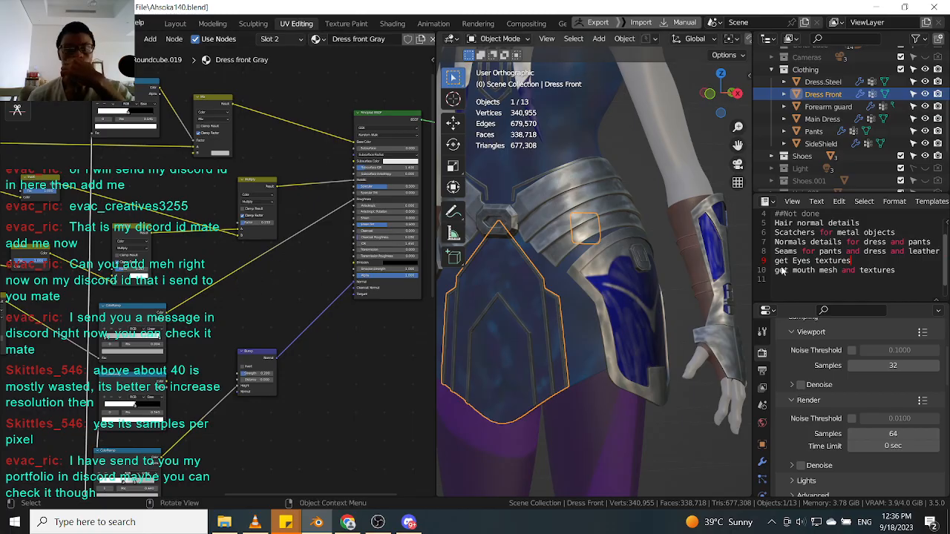
Copy the Mix node from the steel belt's Gray material into the dress front tree and connect it.
click(600, 267)
click(586, 213)
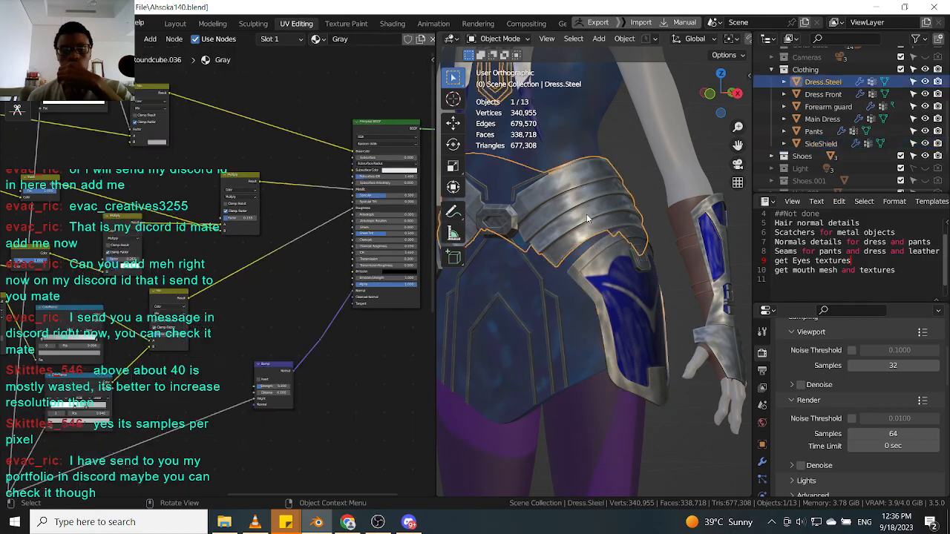
click(168, 297)
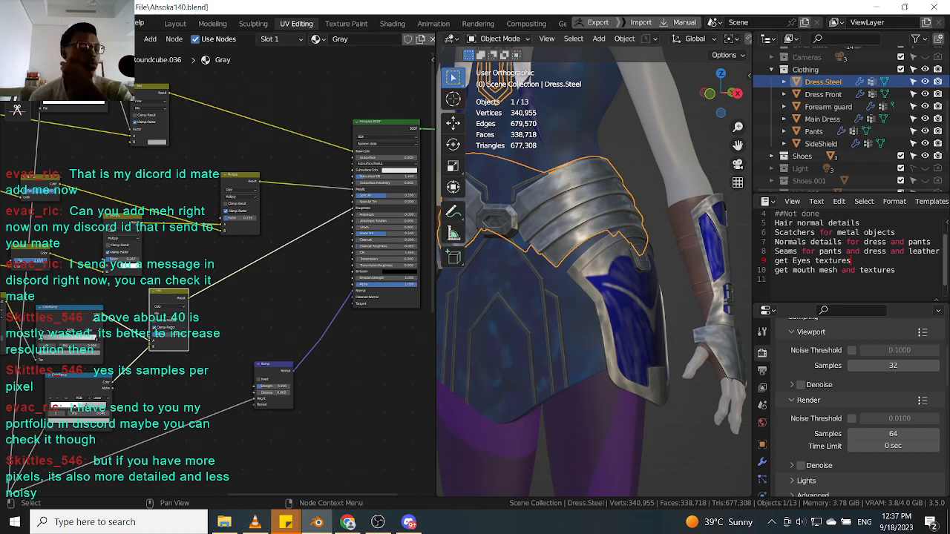
middle_drag(147, 383, 173, 363)
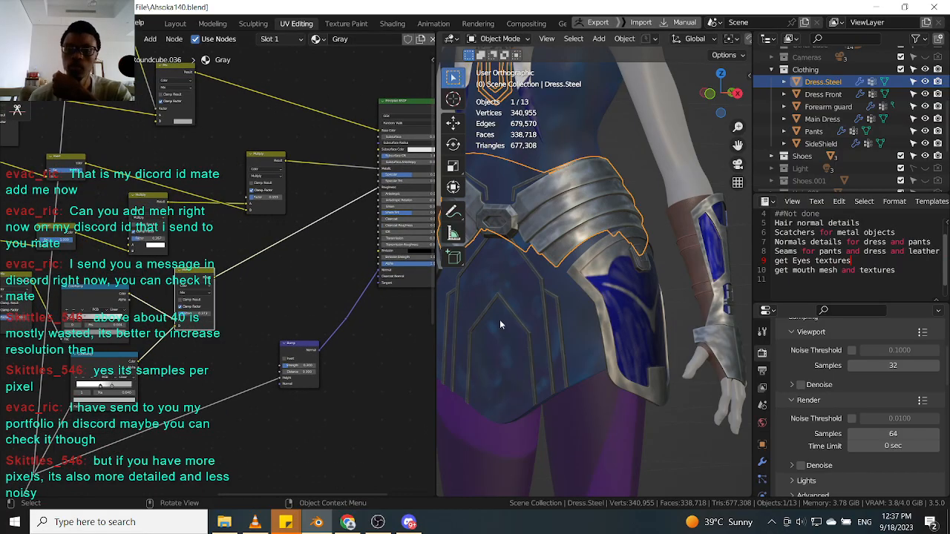
click(545, 315)
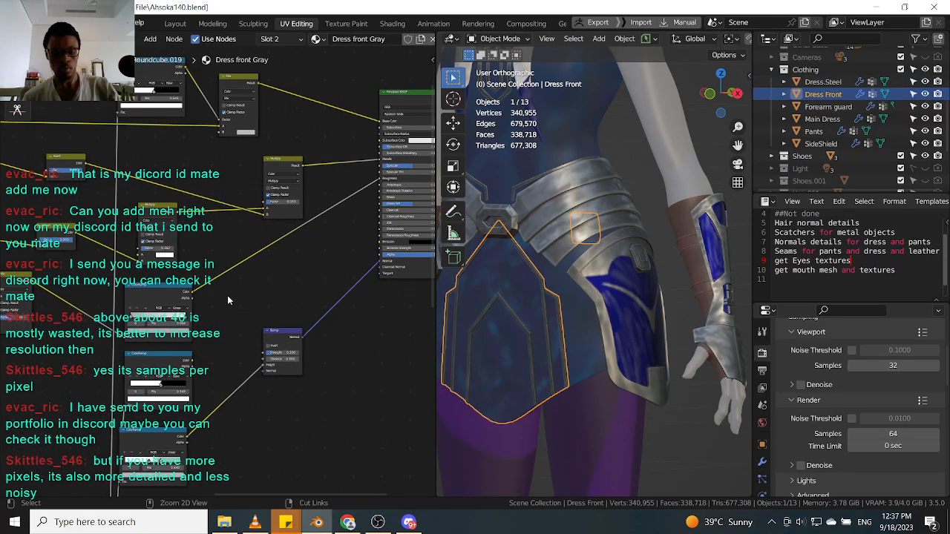
drag(226, 268, 238, 262)
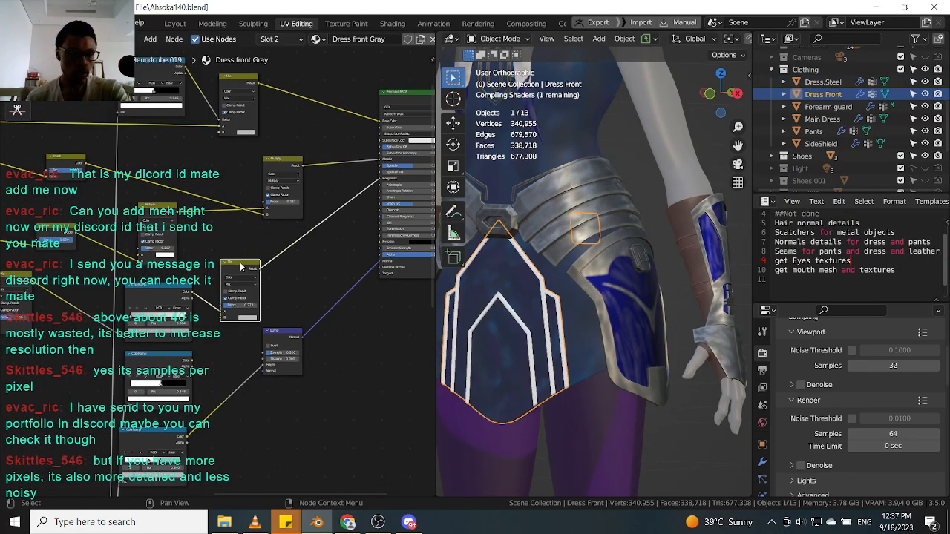
drag(193, 363, 221, 317)
click(241, 263)
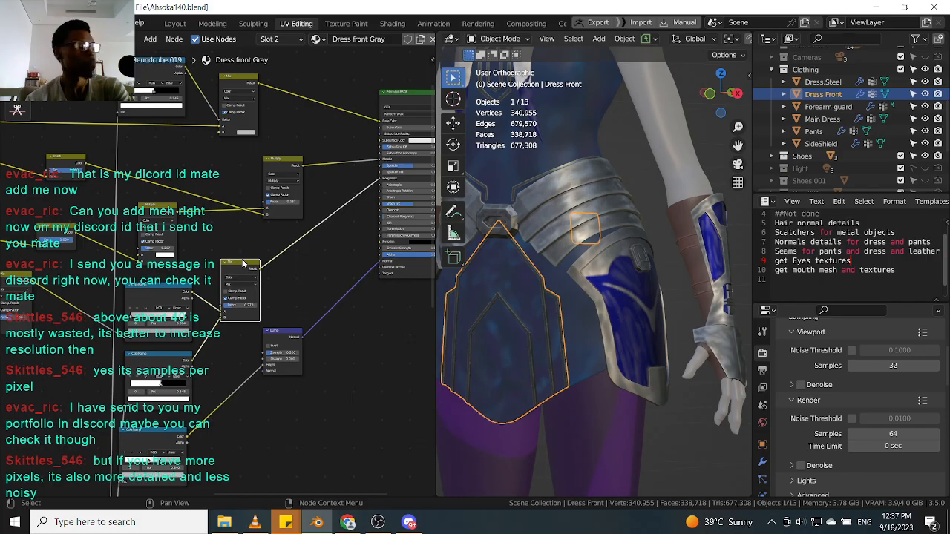
middle_drag(258, 256, 196, 287)
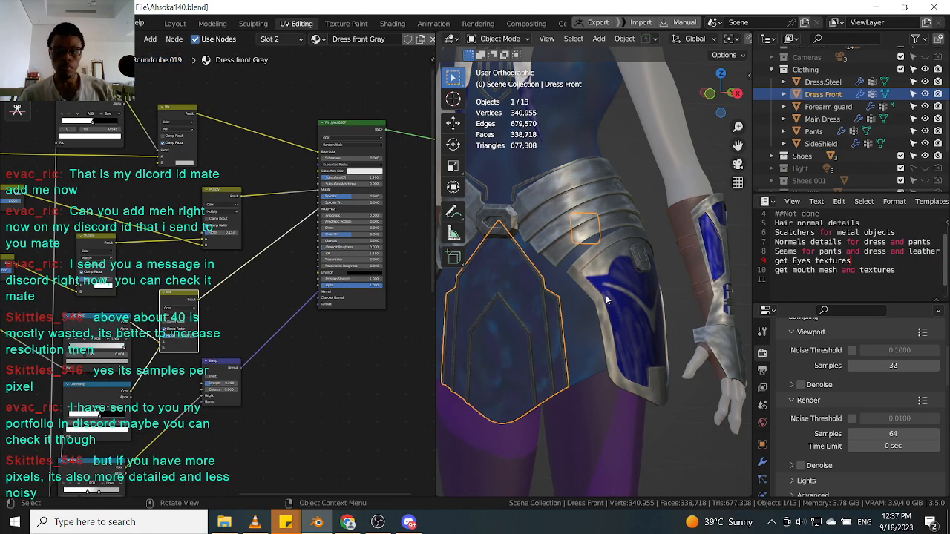
Zoom and orbit around the dress front to examine the applied wear texture.
scroll(572, 304, up, 9)
middle_drag(495, 283, 527, 293)
scroll(533, 254, up, 1)
scroll(526, 258, down, 5)
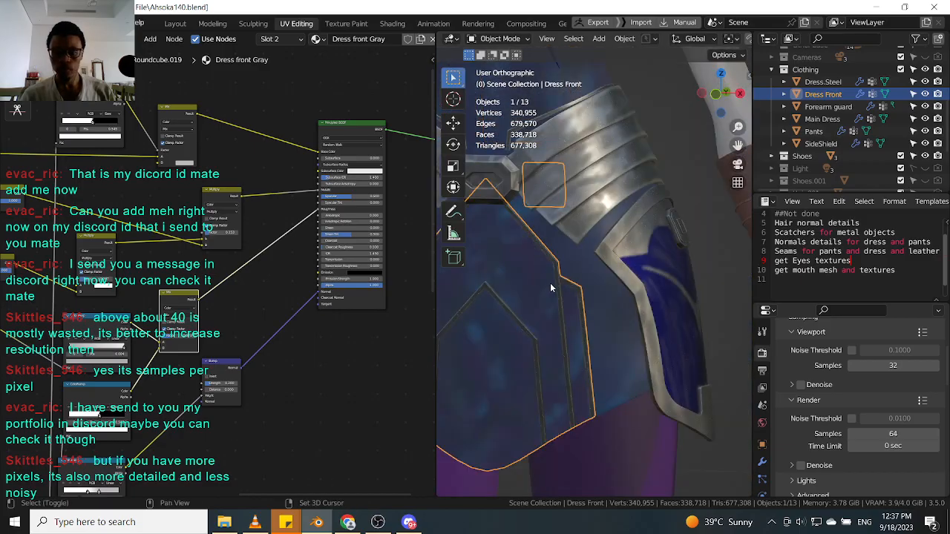
scroll(557, 297, down, 5)
Review the render sampling and output resolution settings.
scroll(785, 373, up, 2)
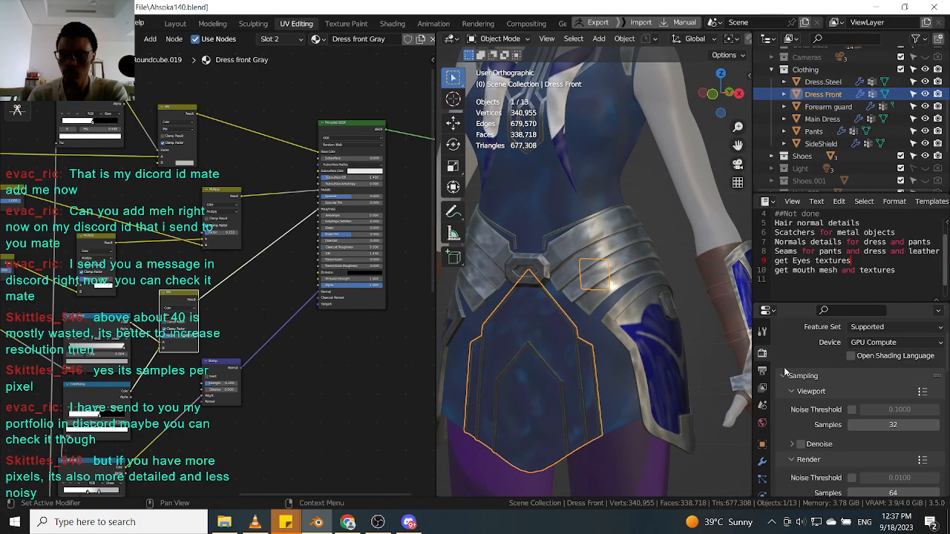
scroll(786, 373, down, 2)
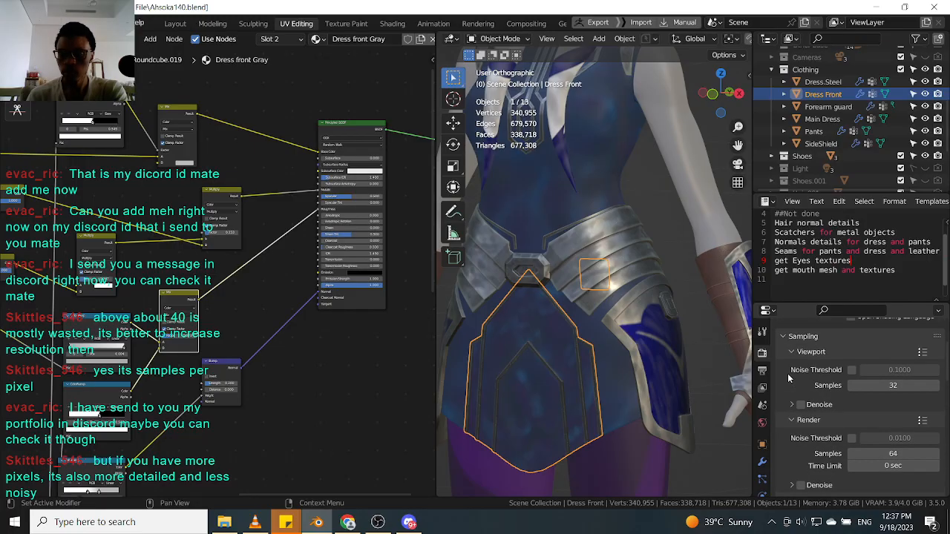
click(762, 370)
scroll(810, 371, up, 3)
click(762, 353)
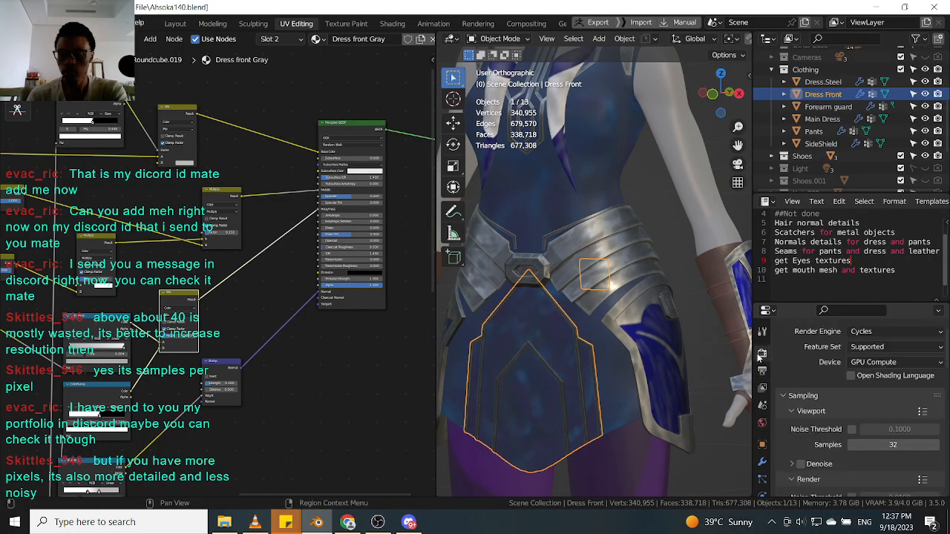
click(762, 371)
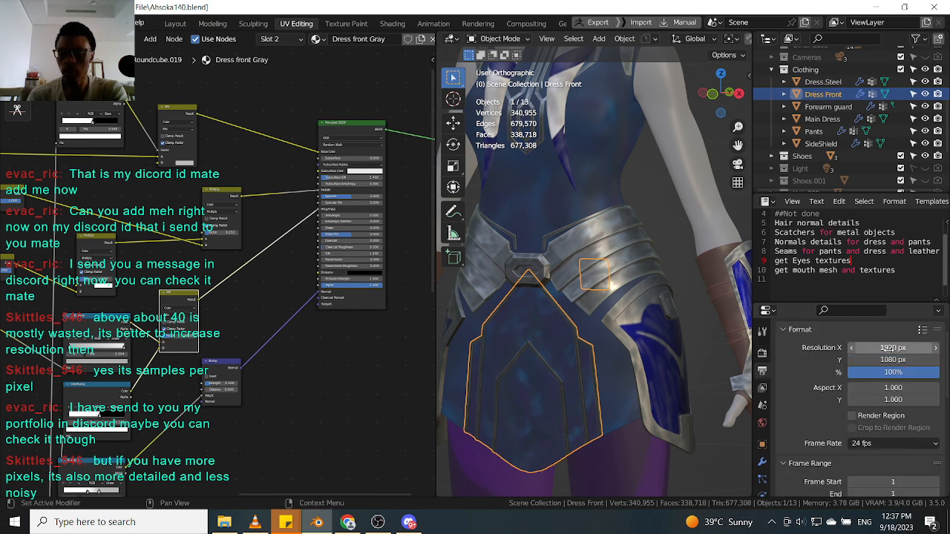
click(762, 353)
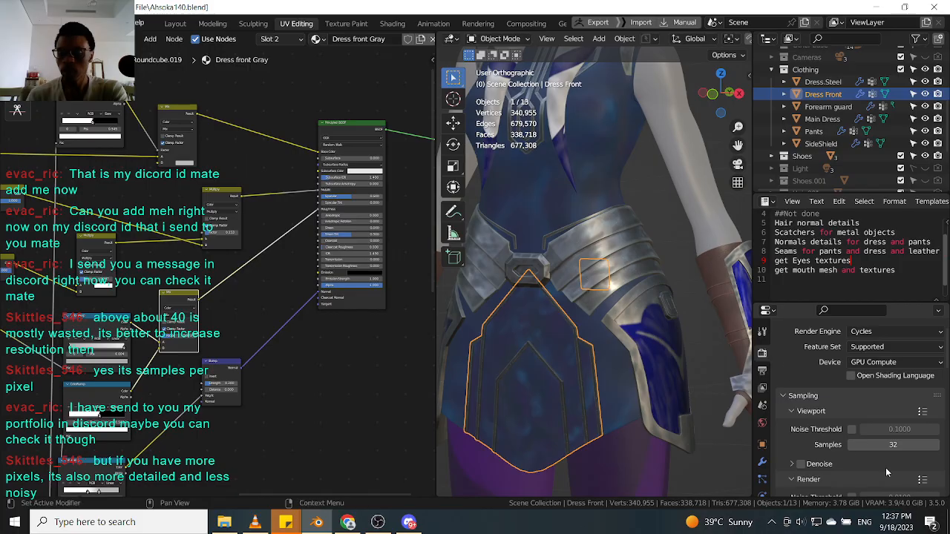
scroll(819, 432, down, 2)
scroll(820, 430, down, 1)
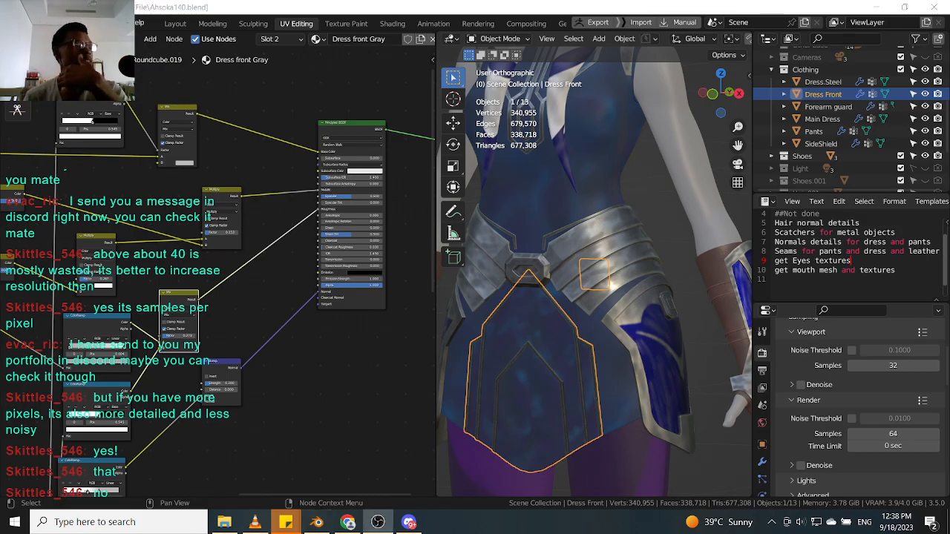
Examine the dress front node tree and orbit the model in the viewport.
middle_drag(340, 95, 321, 127)
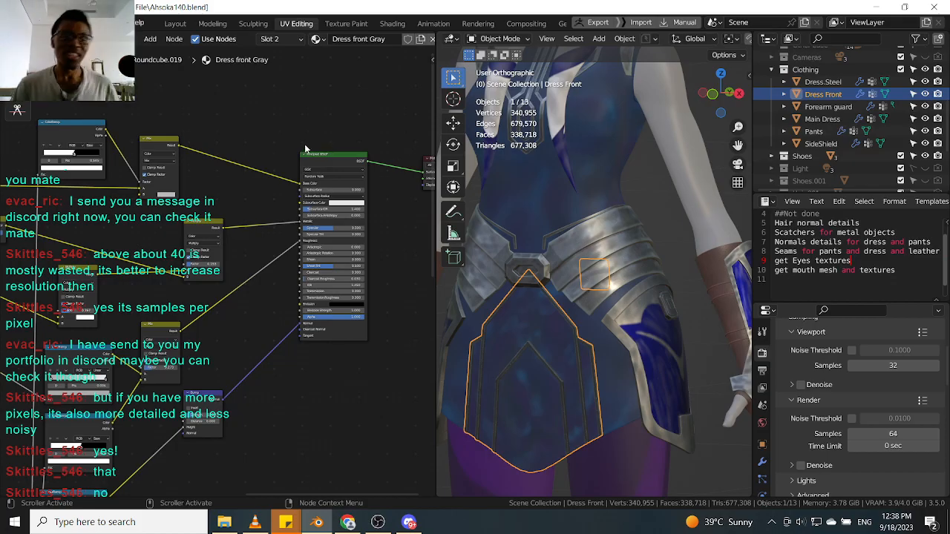
click(316, 163)
mouse_move(626, 295)
middle_down()
mouse_move(600, 291)
mouse_move(614, 304)
middle_up()
middle_drag(574, 264, 593, 272)
scroll(592, 272, down, 4)
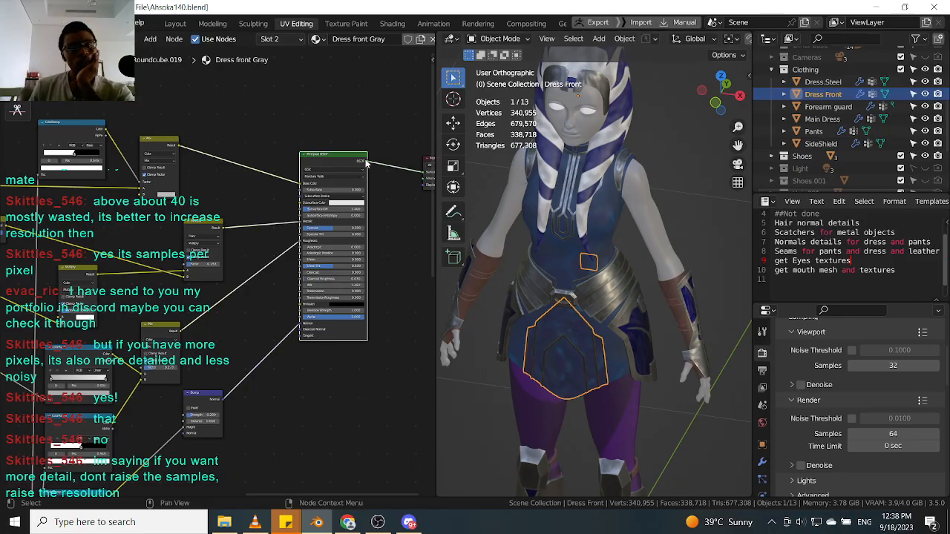
middle_drag(357, 162, 218, 213)
scroll(308, 201, up, 3)
drag(303, 211, 288, 205)
scroll(331, 200, up, 1)
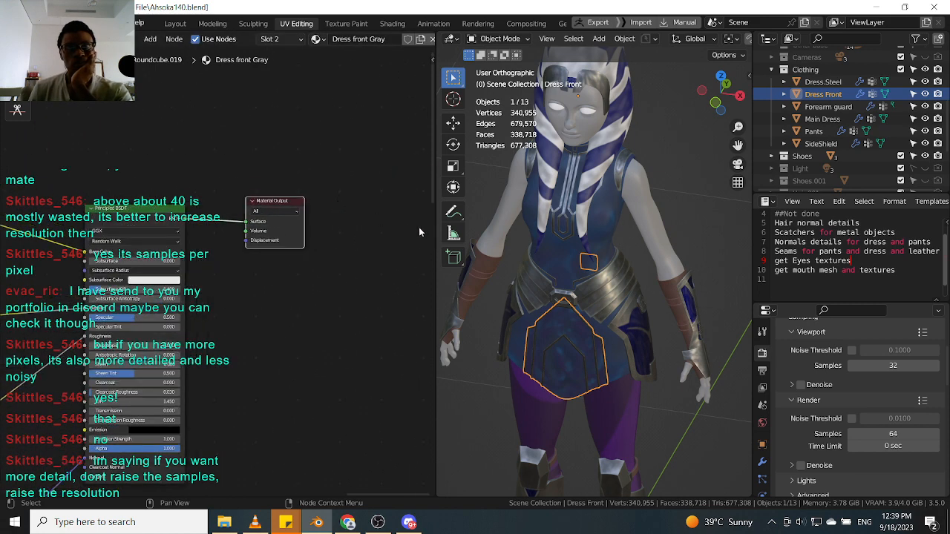
scroll(653, 305, down, 2)
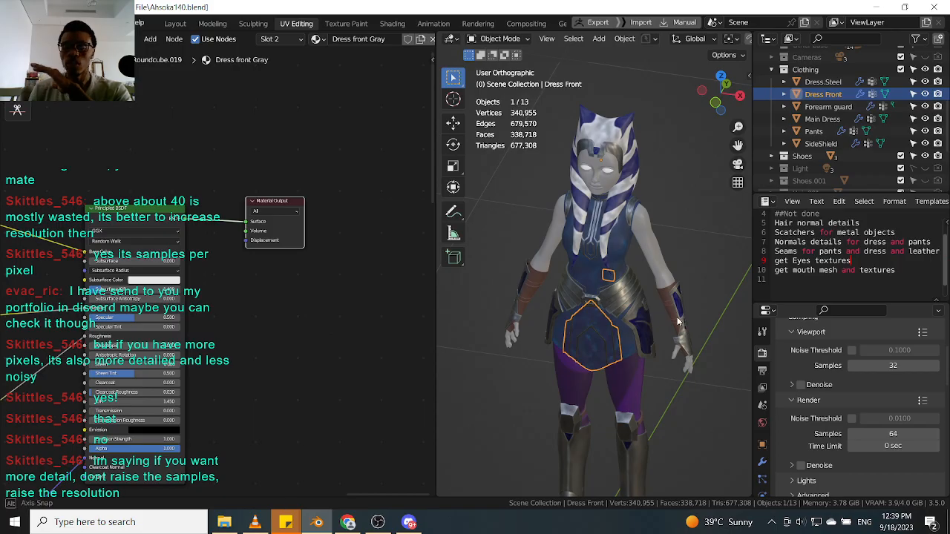
middle_drag(677, 320, 701, 326)
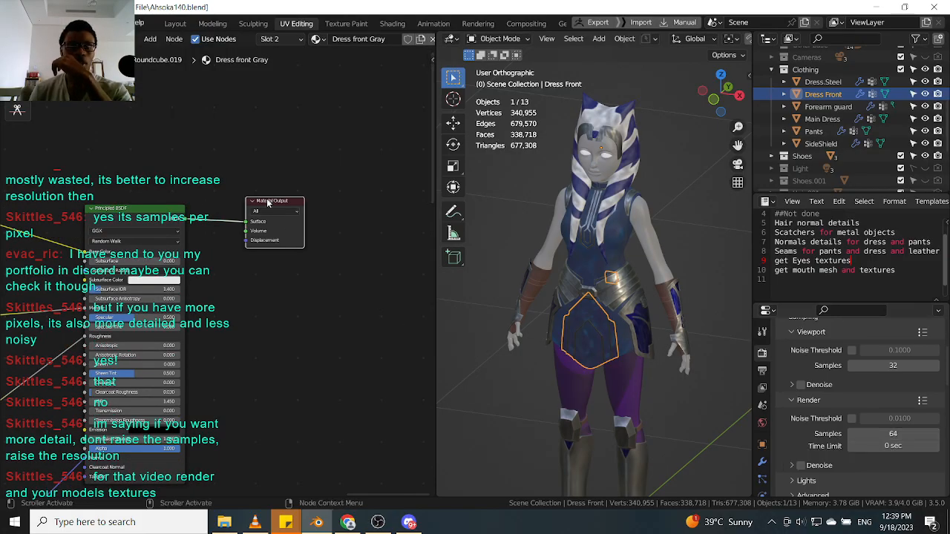
Check the output resolution and render sample settings again.
scroll(273, 205, up, 2)
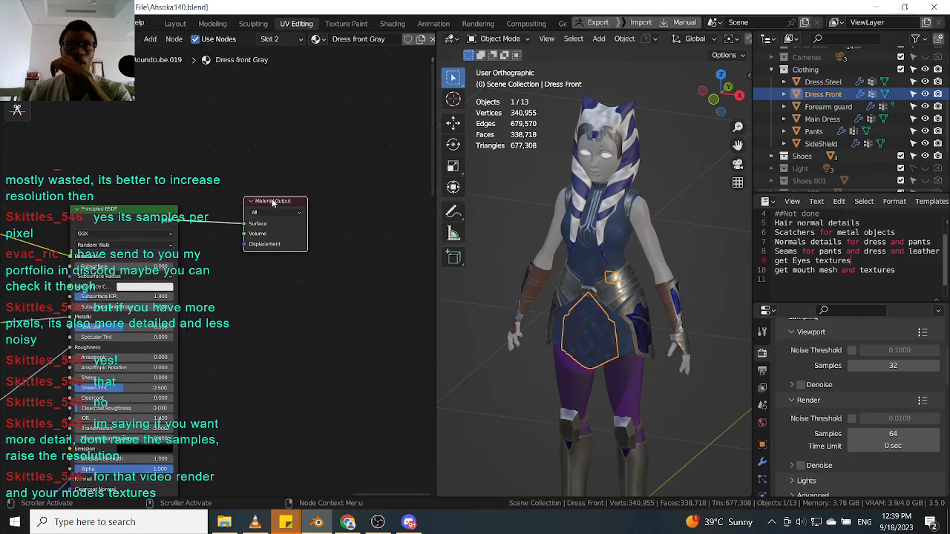
click(761, 370)
scroll(910, 336, up, 3)
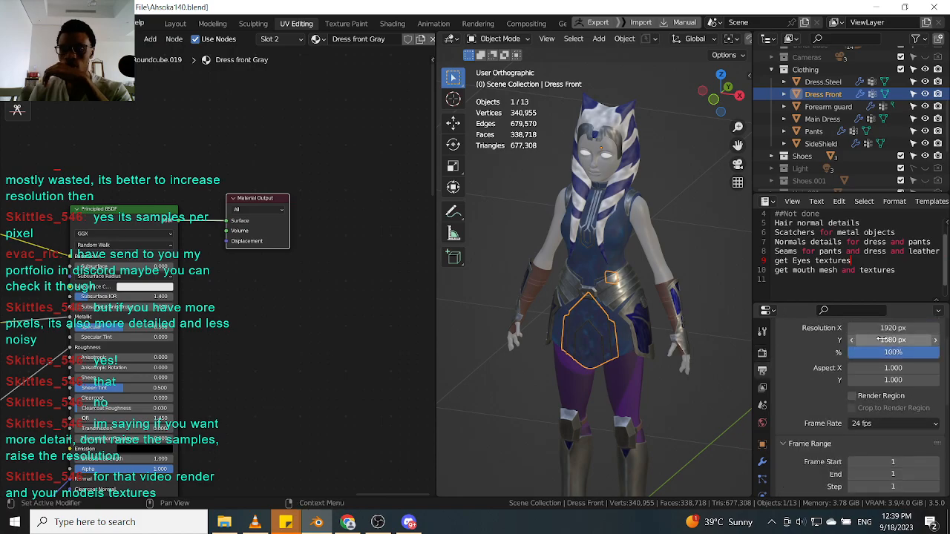
click(761, 354)
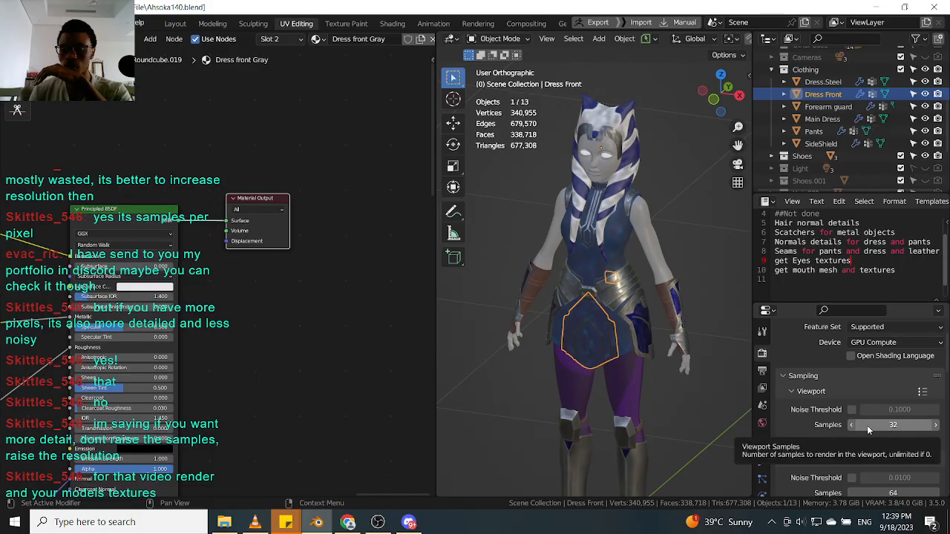
scroll(887, 445, down, 2)
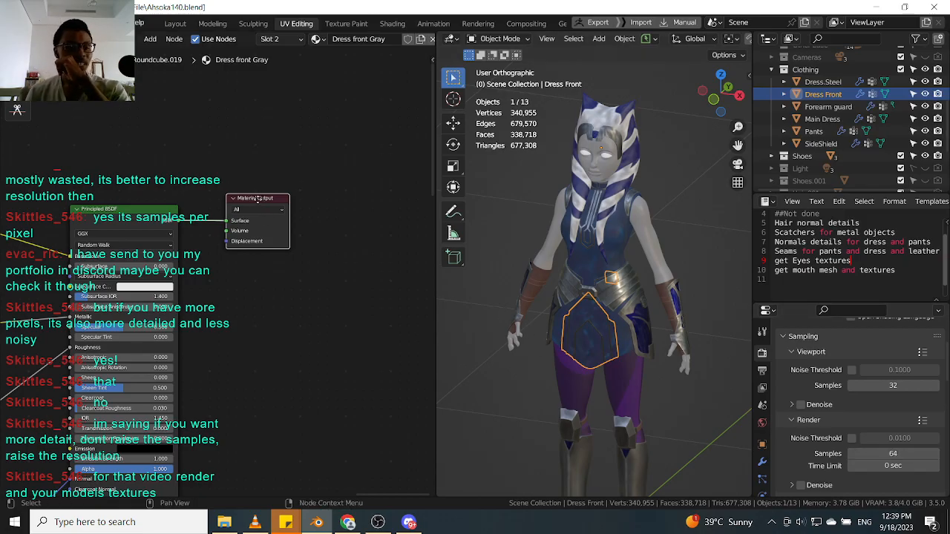
Nudge the Material Output node beside the Principled BSDF in the dress front tree.
drag(259, 199, 249, 200)
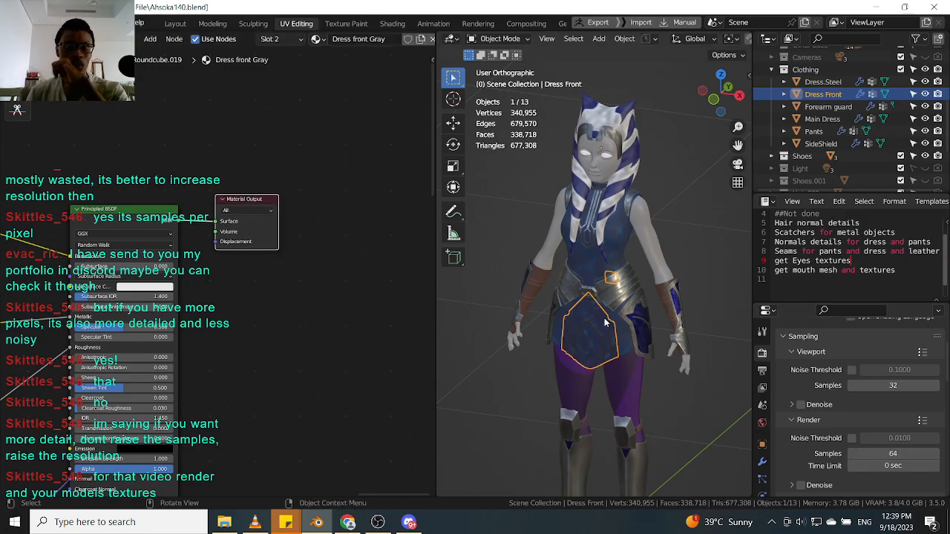
scroll(603, 315, up, 2)
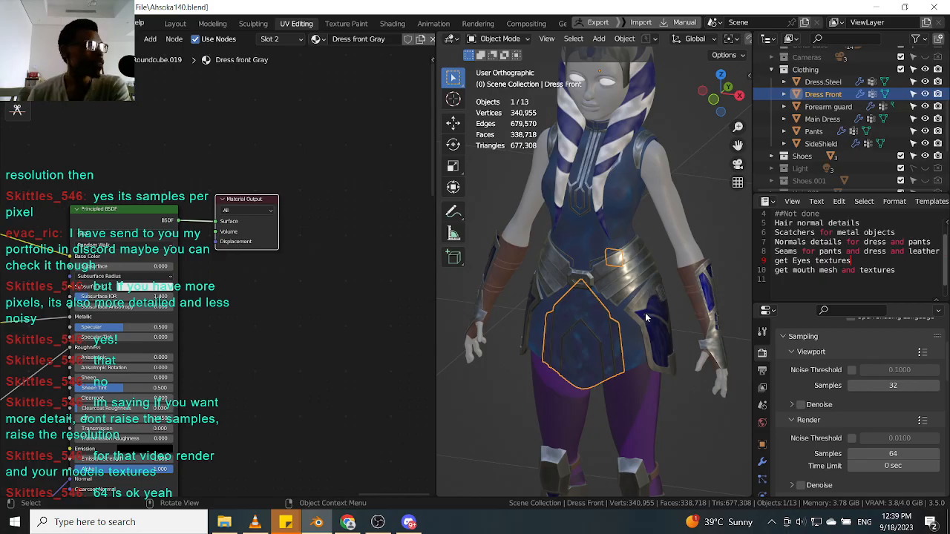
scroll(653, 318, down, 3)
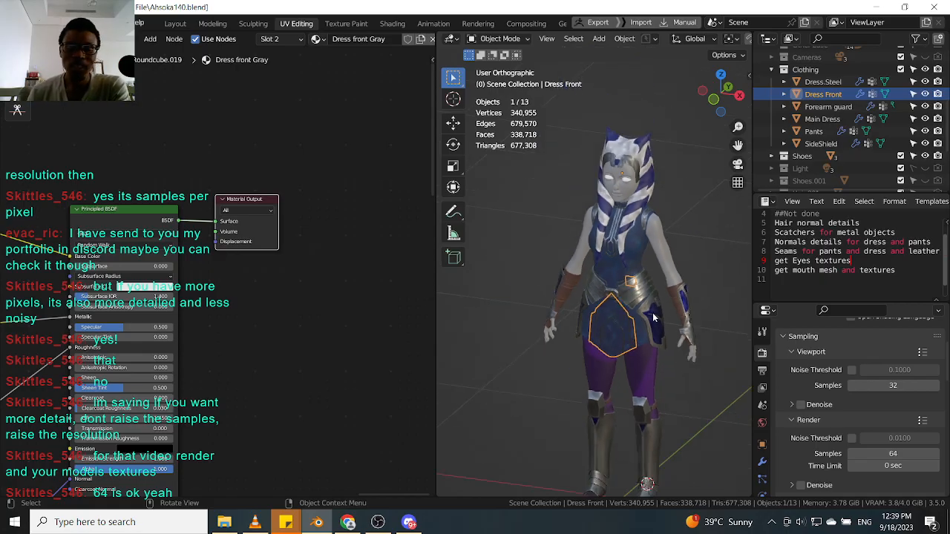
middle_drag(653, 318, 639, 296)
scroll(640, 297, up, 3)
scroll(807, 436, down, 2)
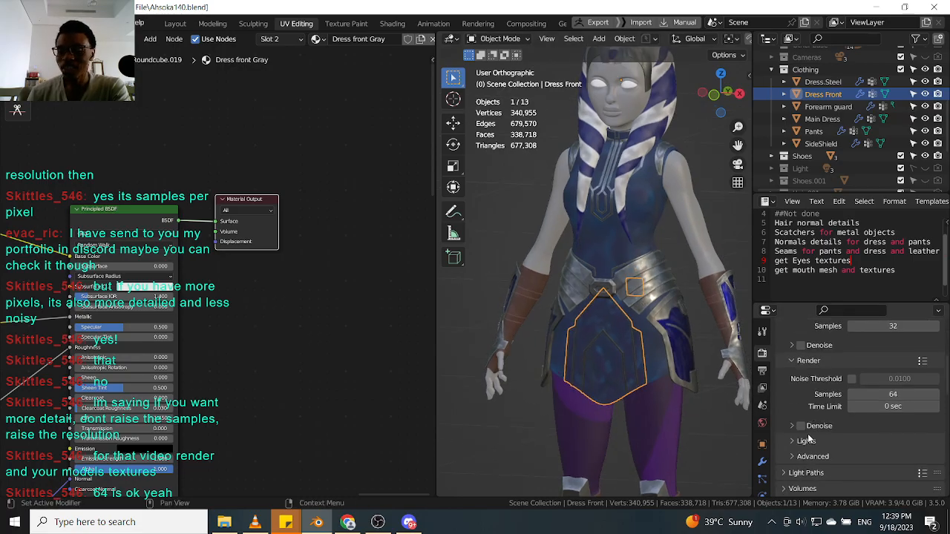
Review the render sample settings and orbit the model in the viewport.
scroll(812, 420, up, 2)
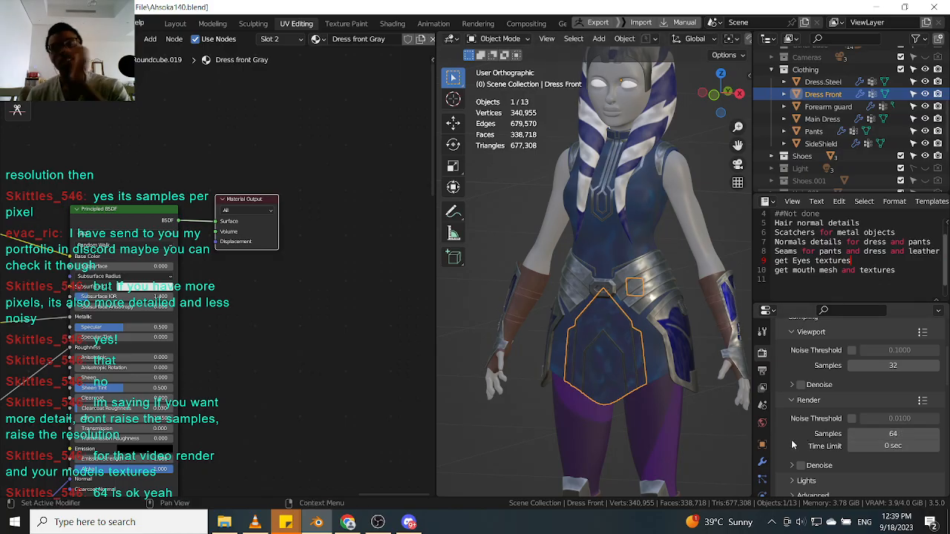
middle_drag(641, 350, 629, 351)
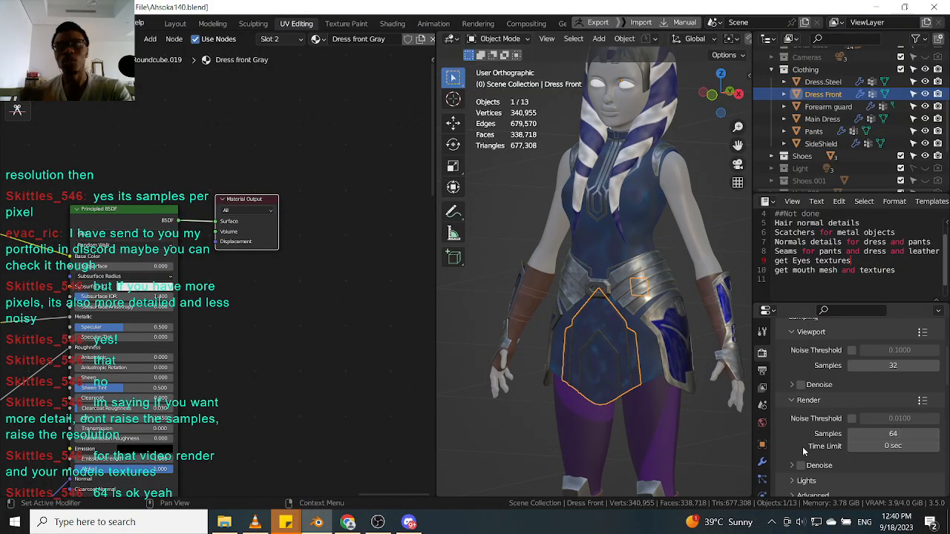
middle_drag(602, 336, 602, 338)
scroll(602, 337, down, 1)
scroll(870, 452, up, 1)
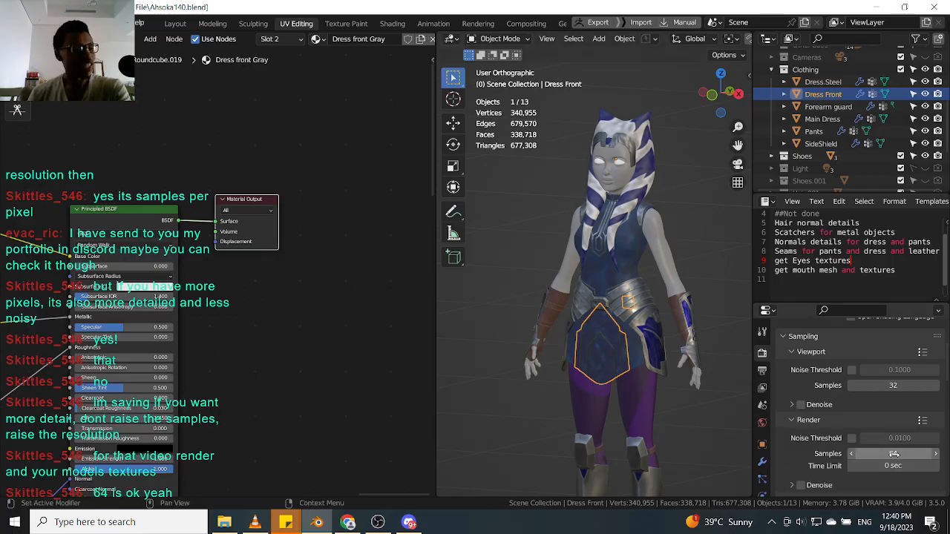
scroll(623, 275, up, 5)
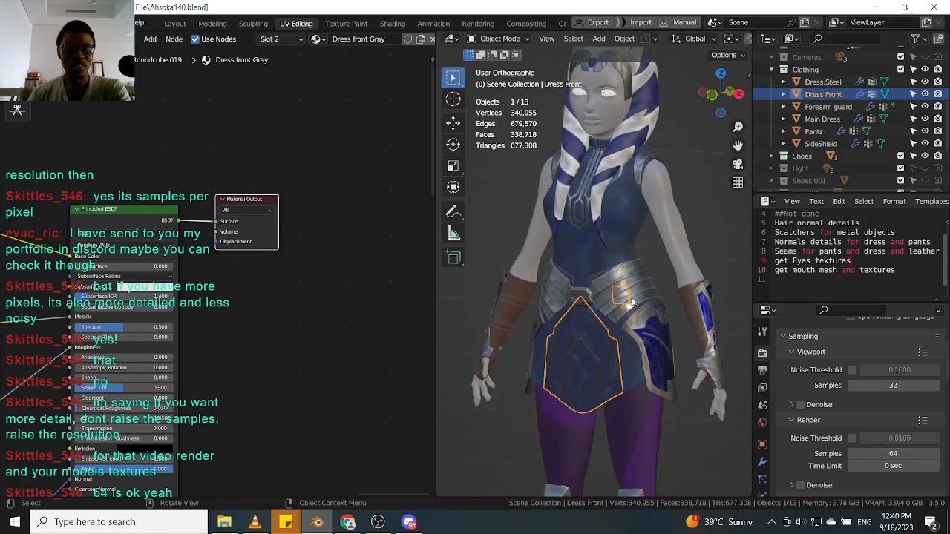
Select the steel belt piece and examine its material node tree.
click(623, 276)
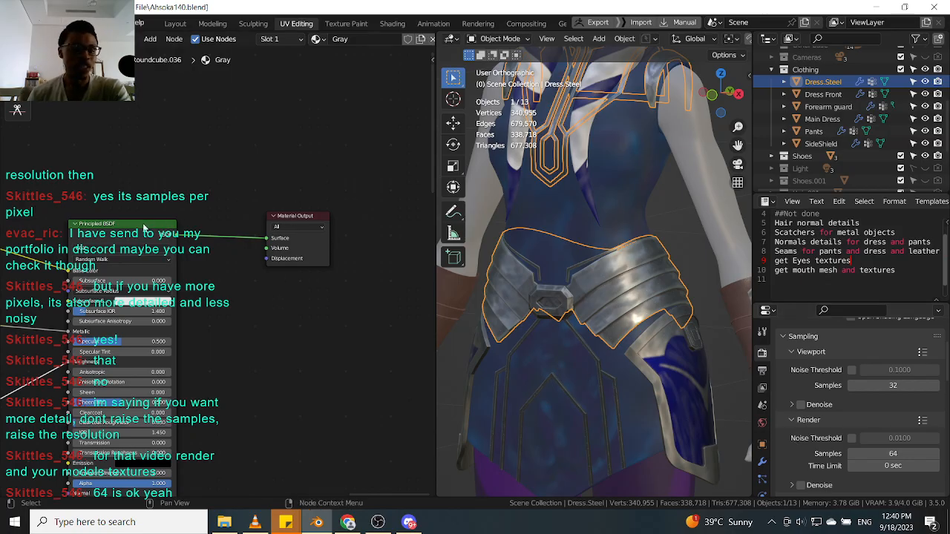
scroll(293, 221, down, 5)
middle_drag(45, 211, 155, 208)
scroll(153, 208, up, 5)
drag(152, 192, 190, 190)
click(97, 158)
drag(97, 158, 115, 157)
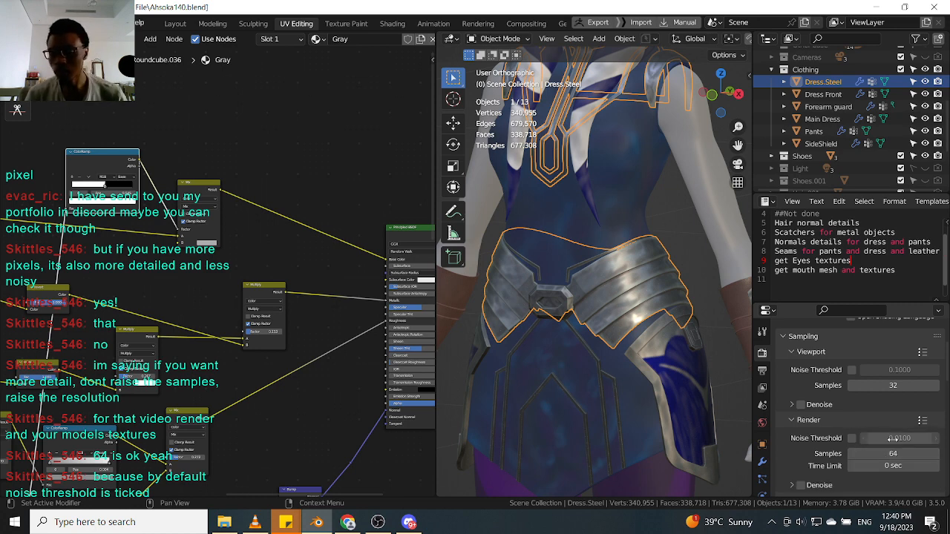
middle_drag(308, 269, 187, 282)
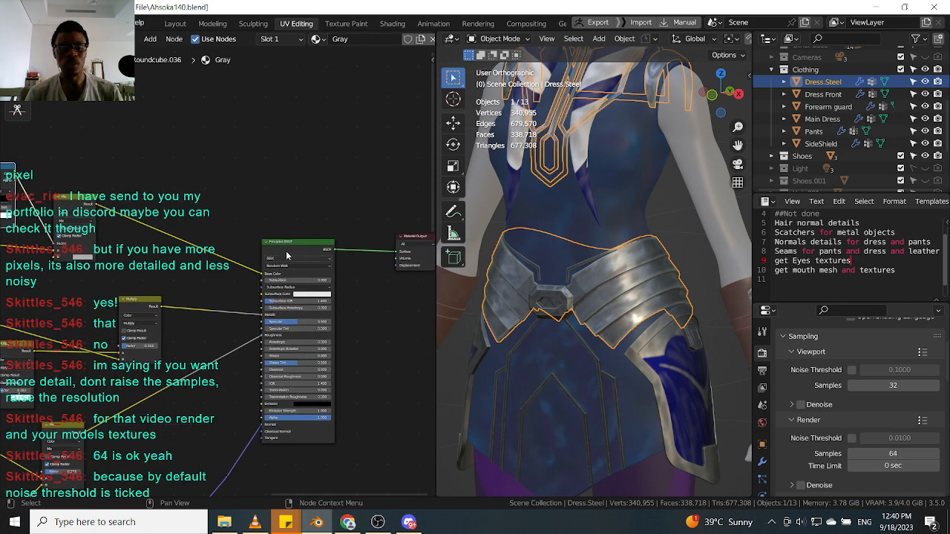
middle_drag(353, 219, 240, 236)
drag(330, 257, 307, 249)
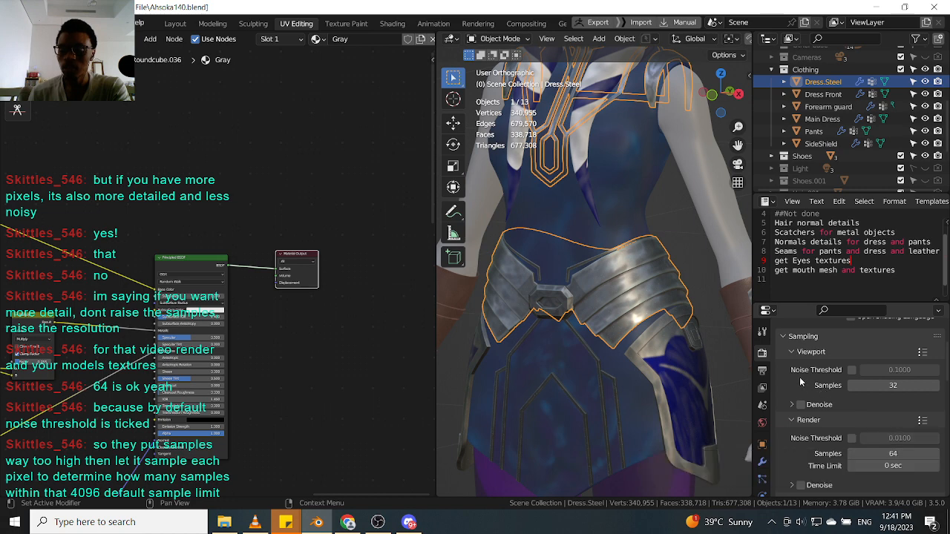
Check the render device and sampling settings while orbiting around the character.
scroll(801, 379, up, 1)
click(784, 357)
click(784, 358)
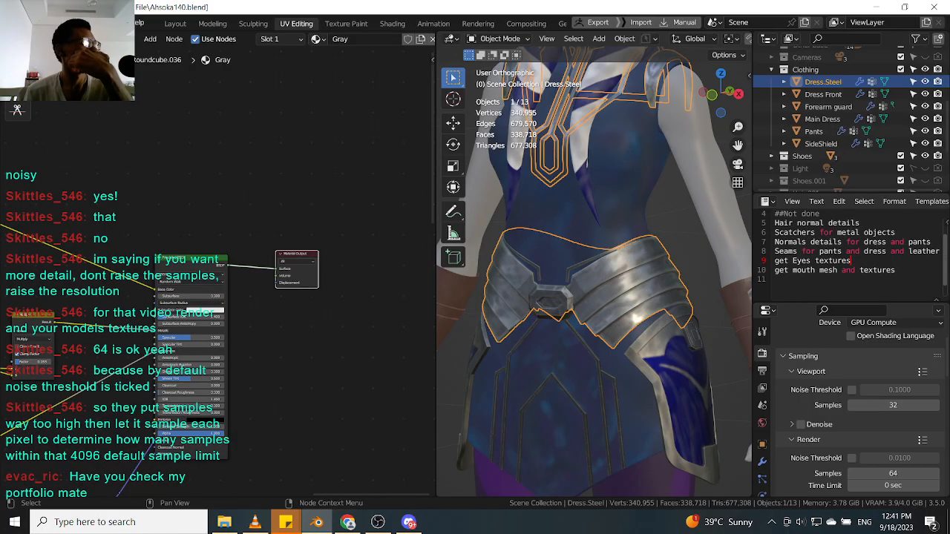
key(shift+Tab)
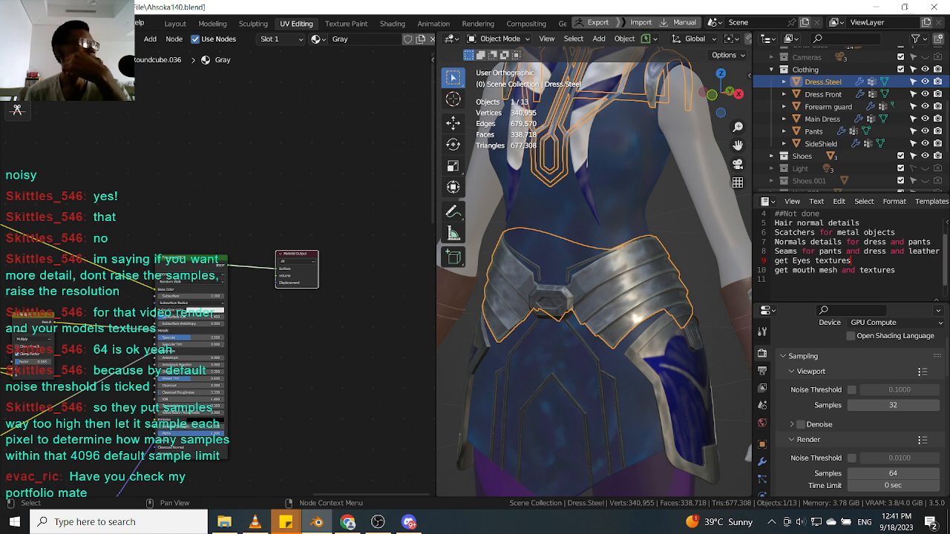
scroll(587, 322, down, 5)
middle_drag(588, 323, 585, 289)
scroll(585, 336, up, 4)
scroll(582, 302, down, 2)
scroll(581, 303, up, 3)
scroll(595, 317, down, 4)
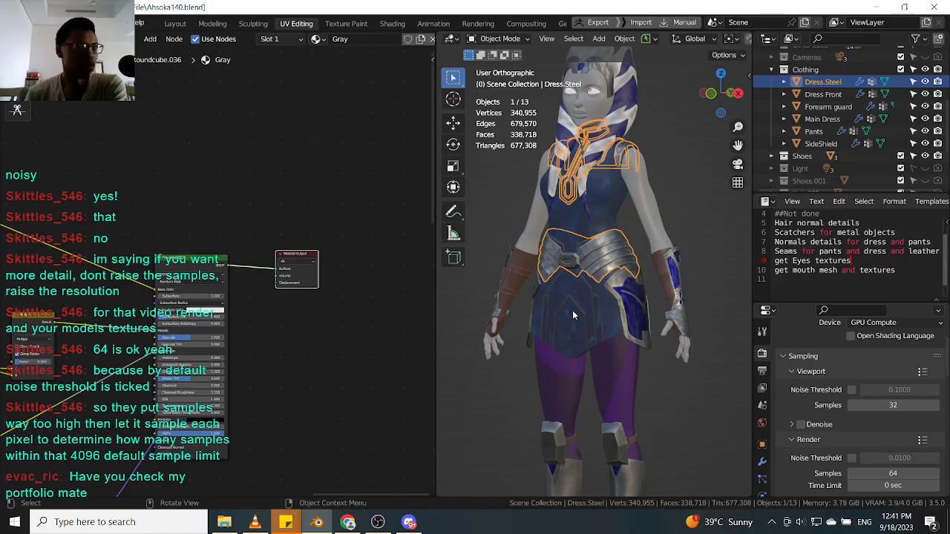
scroll(594, 258, up, 2)
scroll(601, 254, down, 3)
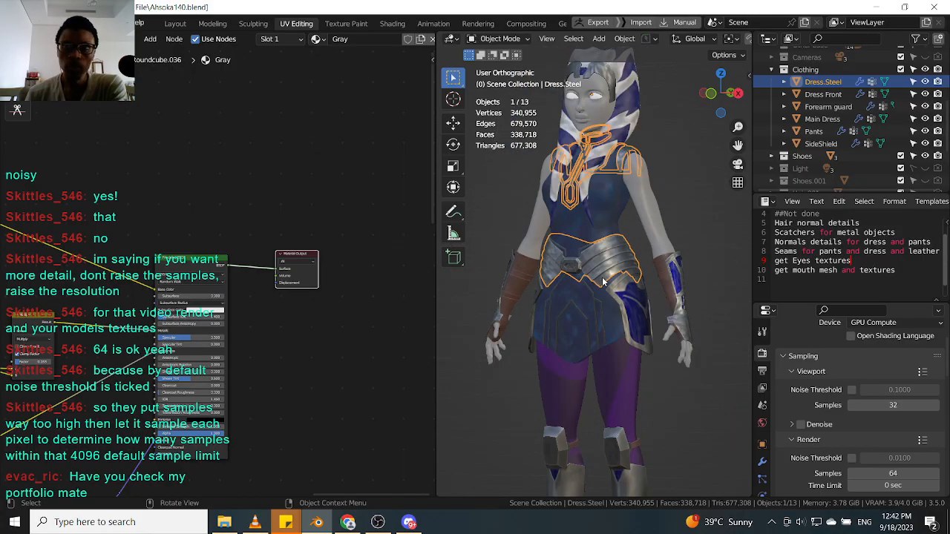
scroll(603, 212, up, 2)
scroll(620, 343, down, 2)
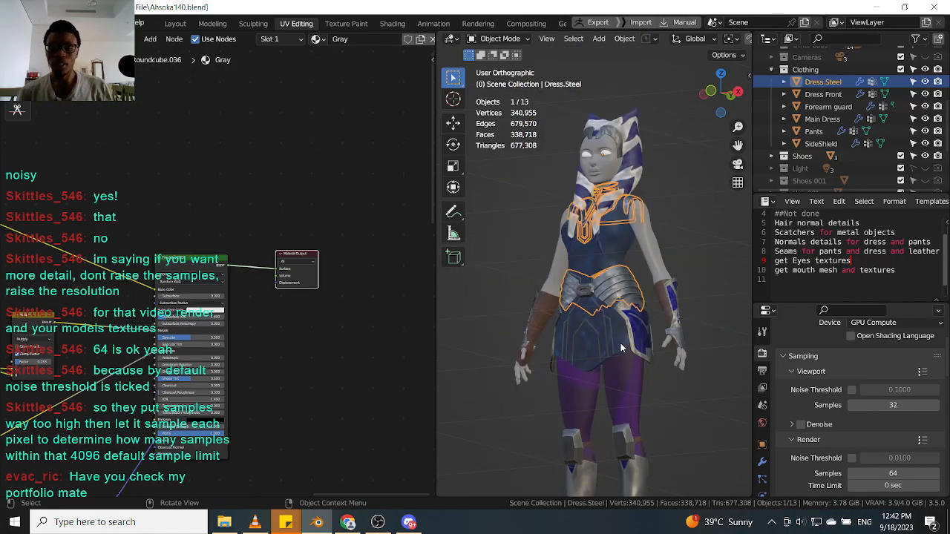
Select the dress front and inspect its Subdivision modifier settings.
click(600, 314)
scroll(593, 261, up, 3)
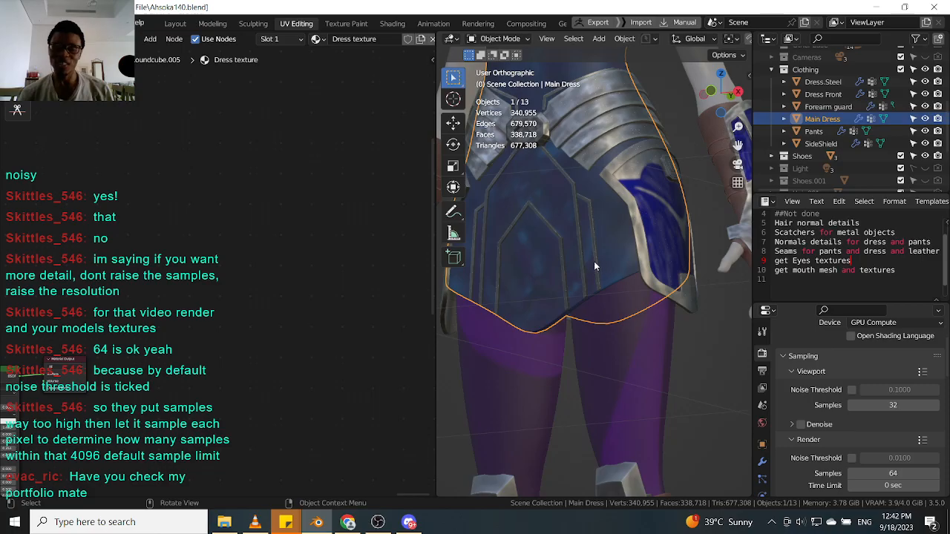
click(555, 241)
scroll(561, 260, down, 2)
middle_drag(568, 282, 590, 397)
scroll(586, 341, up, 2)
middle_drag(587, 327, 575, 308)
scroll(560, 304, up, 4)
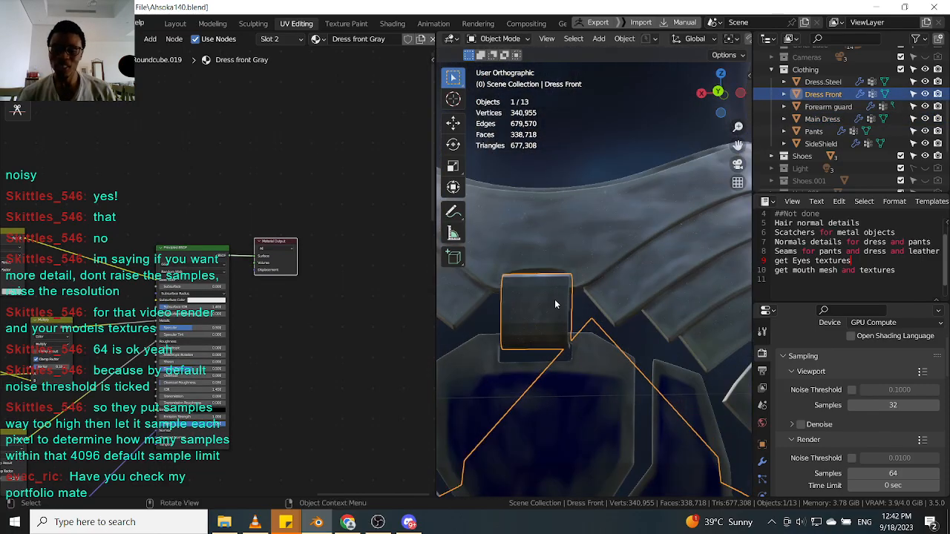
scroll(555, 304, down, 1)
click(761, 462)
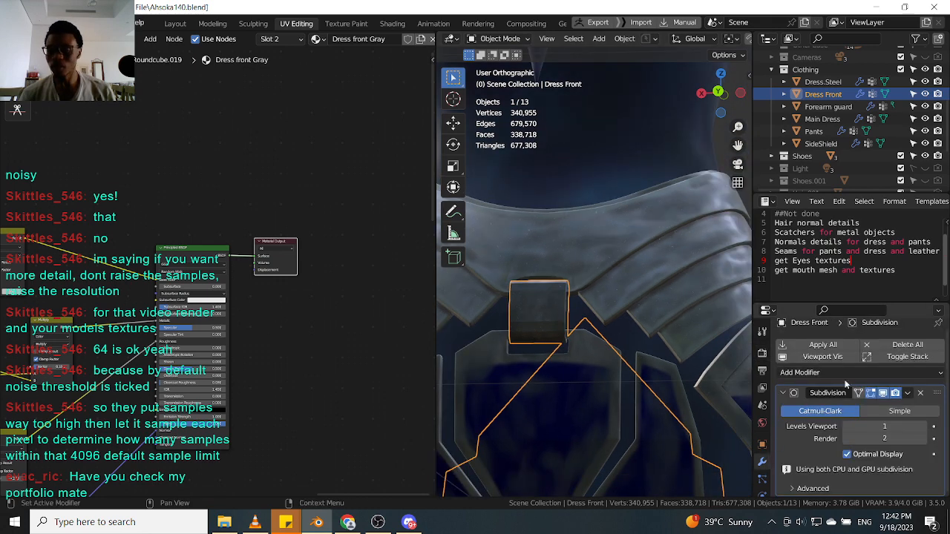
click(783, 392)
Select the forearm guard and the SideShield, reviewing their modifiers and the render sampling settings.
middle_drag(549, 327, 600, 301)
scroll(610, 325, down, 3)
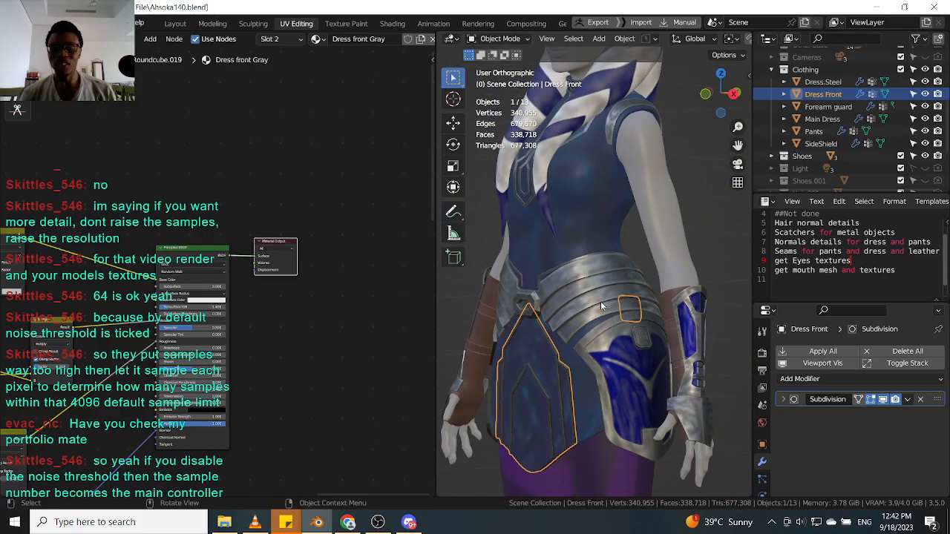
scroll(574, 299, up, 3)
shift+middle_drag(685, 332, 586, 302)
click(574, 300)
scroll(575, 300, down, 3)
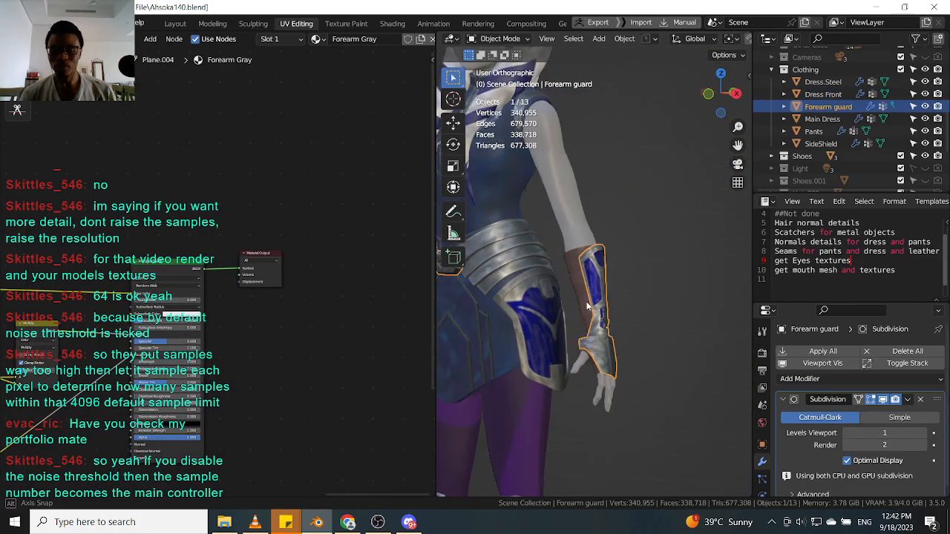
click(548, 318)
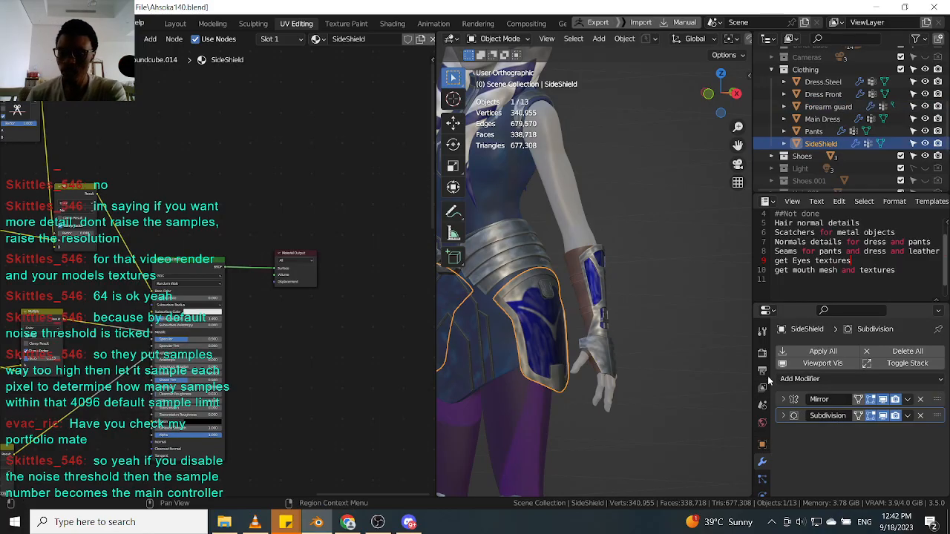
click(761, 353)
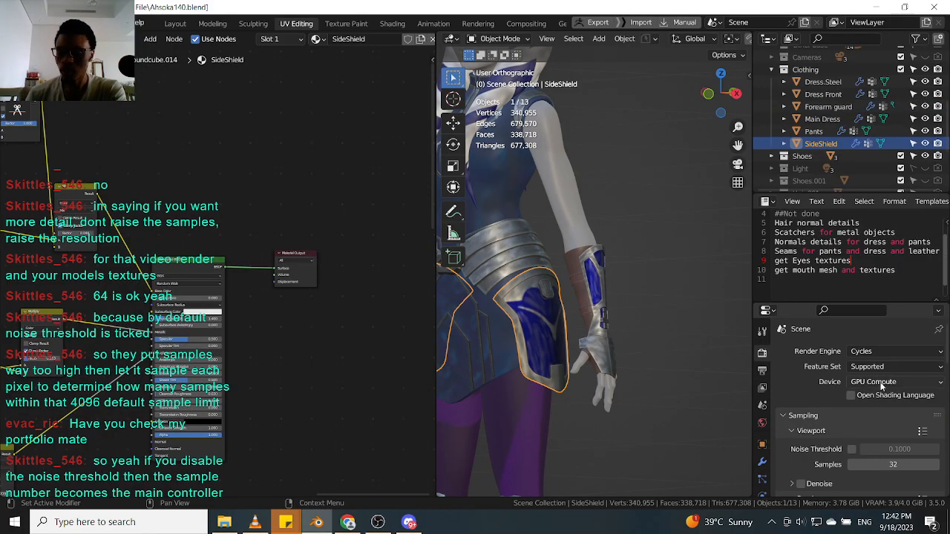
scroll(816, 438, down, 3)
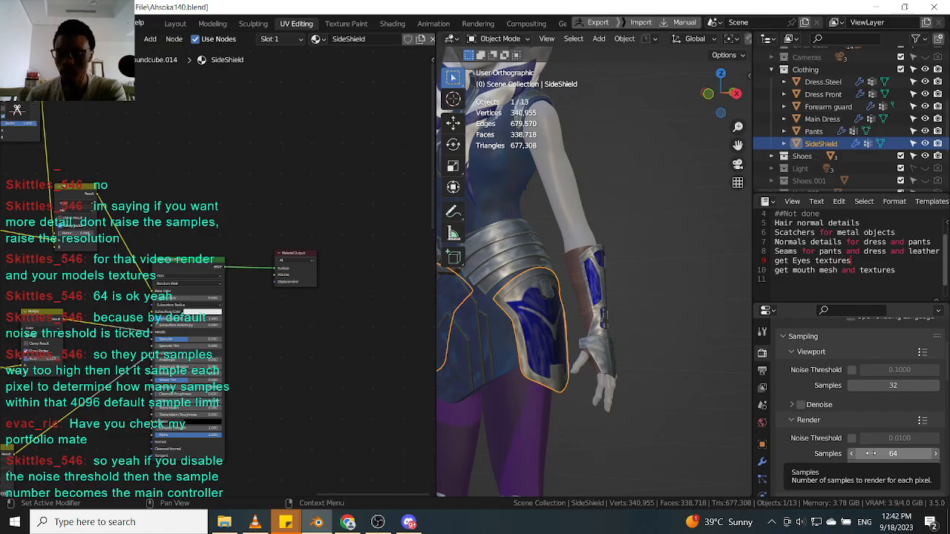
scroll(589, 292, up, 2)
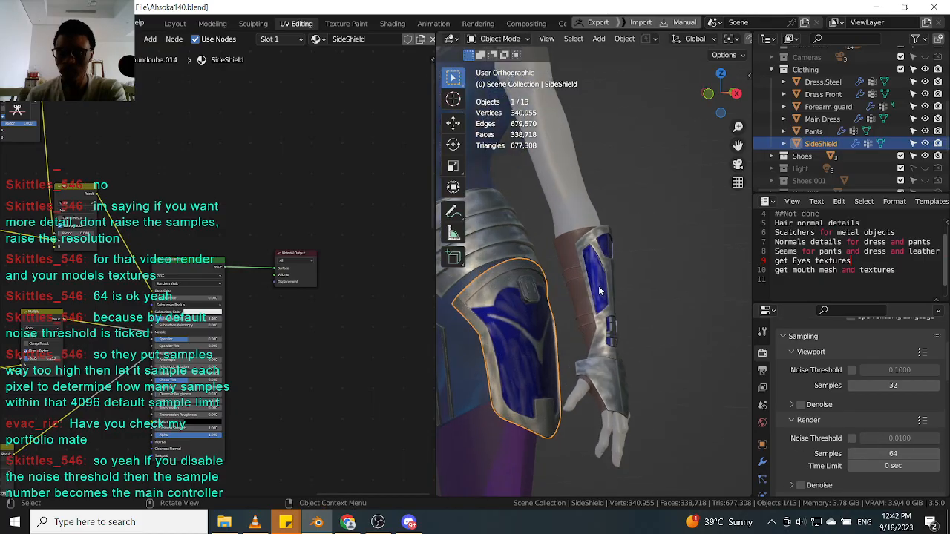
Select the SideShield and copy the scratch texture node frames from its material.
click(600, 289)
scroll(600, 290, down, 2)
middle_drag(584, 306, 595, 311)
scroll(516, 300, up, 2)
scroll(516, 300, up, 2)
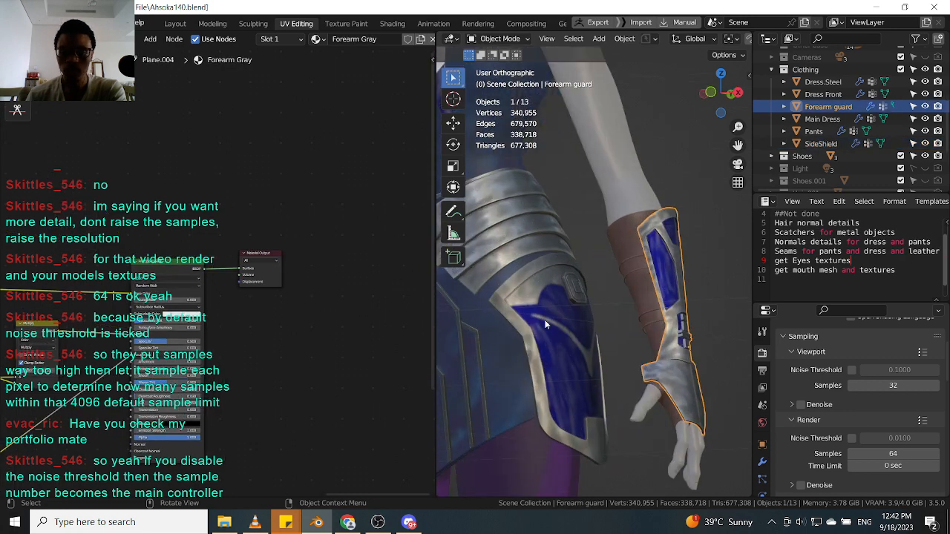
click(580, 340)
scroll(581, 340, down, 1)
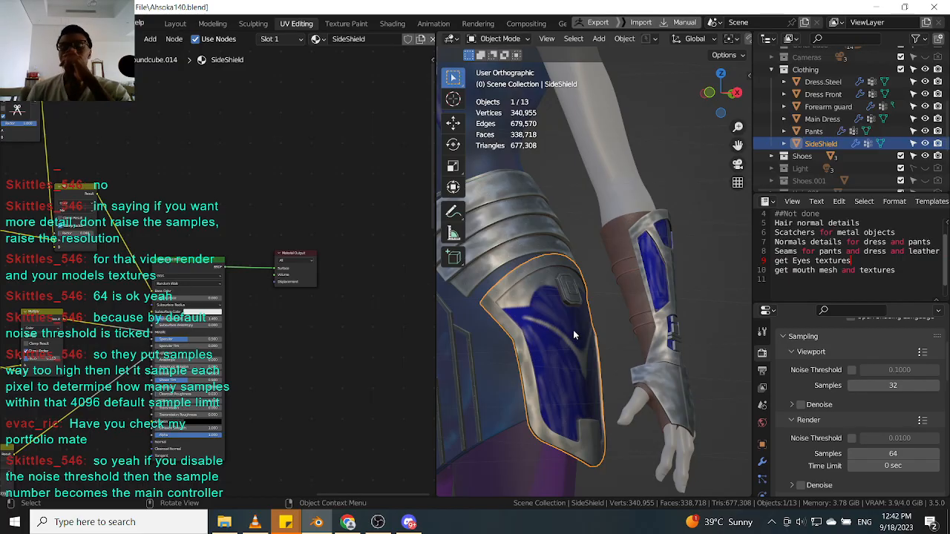
middle_drag(571, 327, 534, 269)
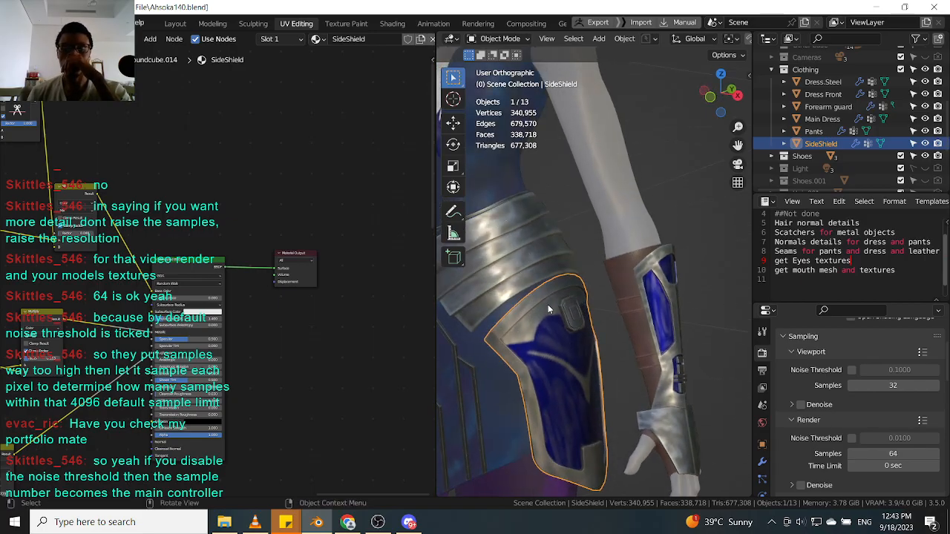
scroll(293, 257, down, 8)
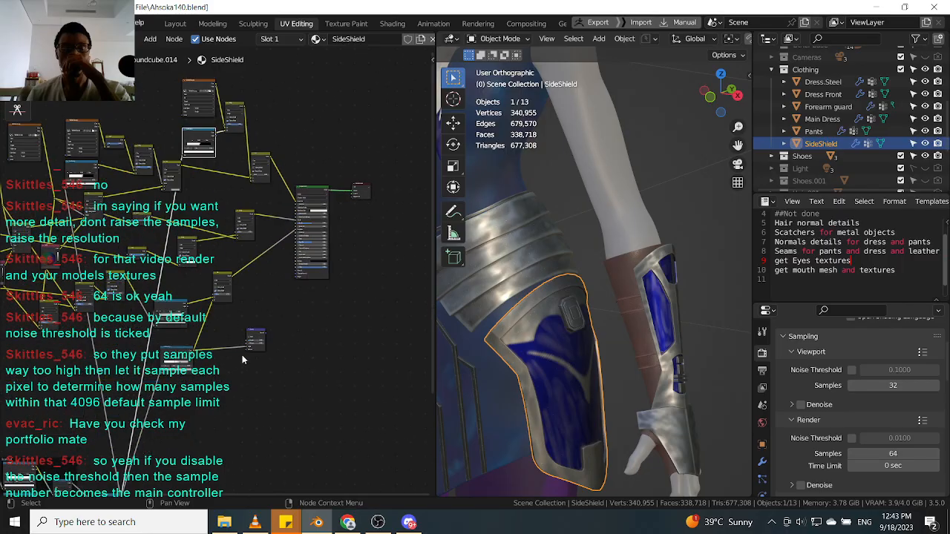
scroll(293, 253, down, 4)
middle_drag(249, 311, 331, 228)
drag(97, 410, 319, 207)
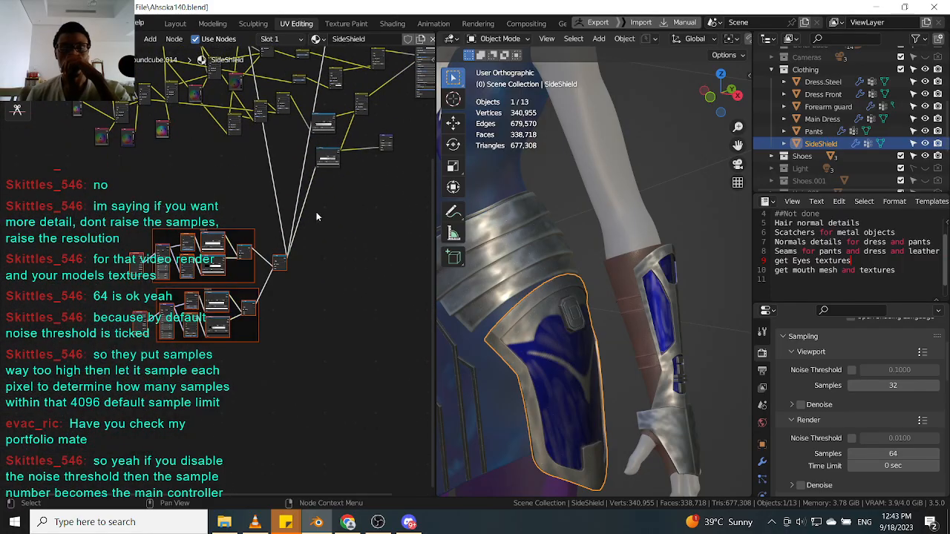
click(313, 217)
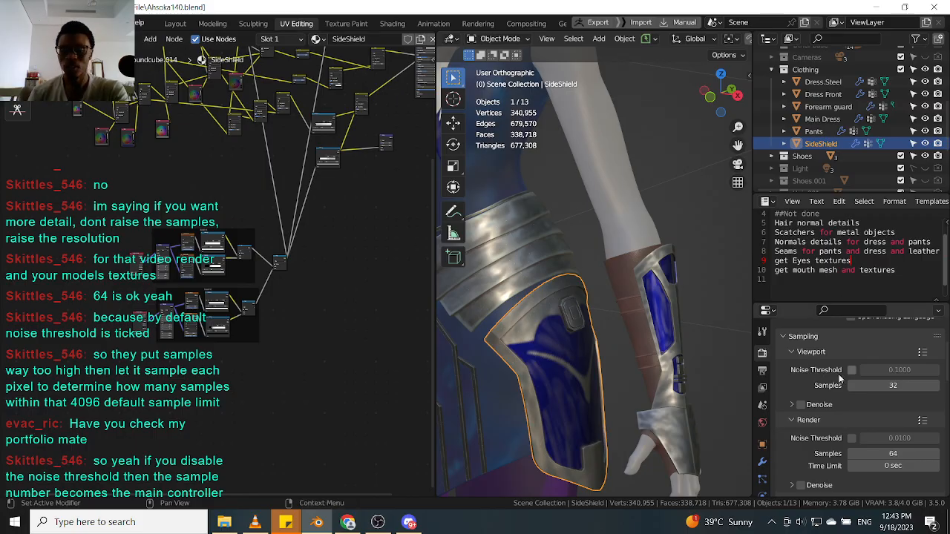
Paste the scratch texture nodes into the Forearm guard material.
click(667, 317)
scroll(269, 270, up, 2)
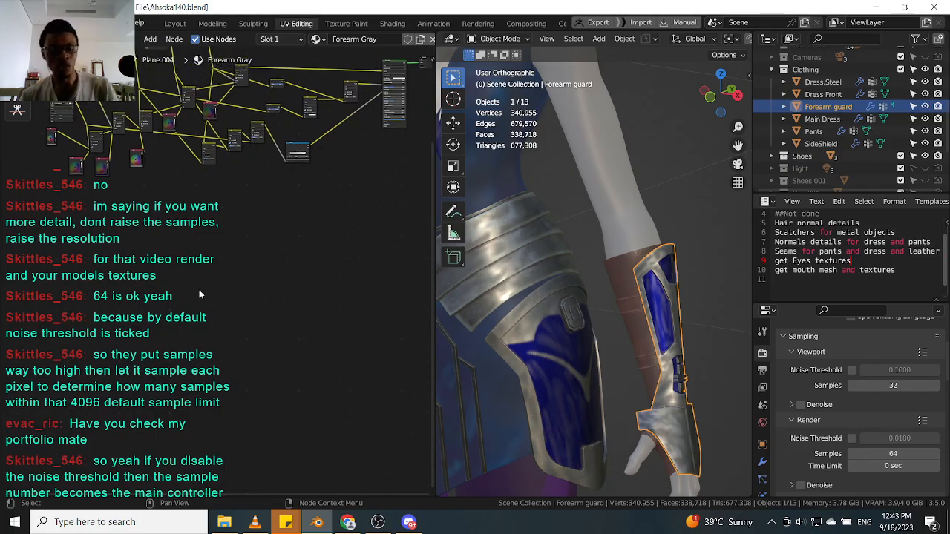
key(ctrl+v)
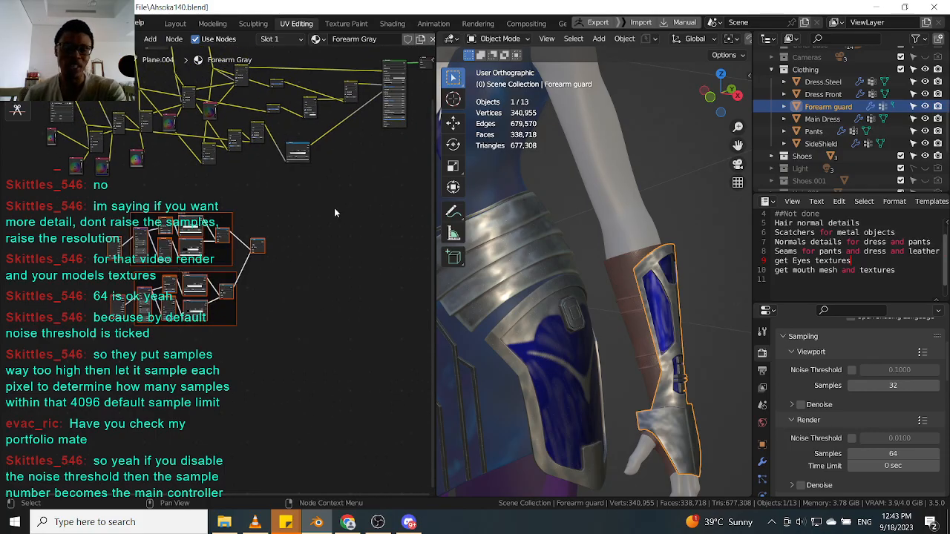
scroll(540, 343, up, 2)
Select nodes in the SideShield material, then switch to the Forearm guard and paste the copied scratch nodes into its material.
click(540, 343)
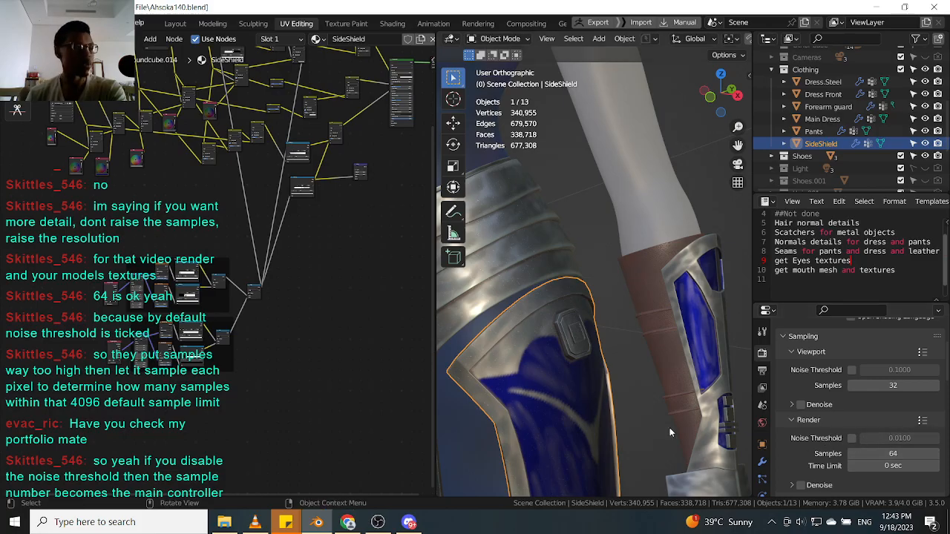
scroll(335, 257, up, 5)
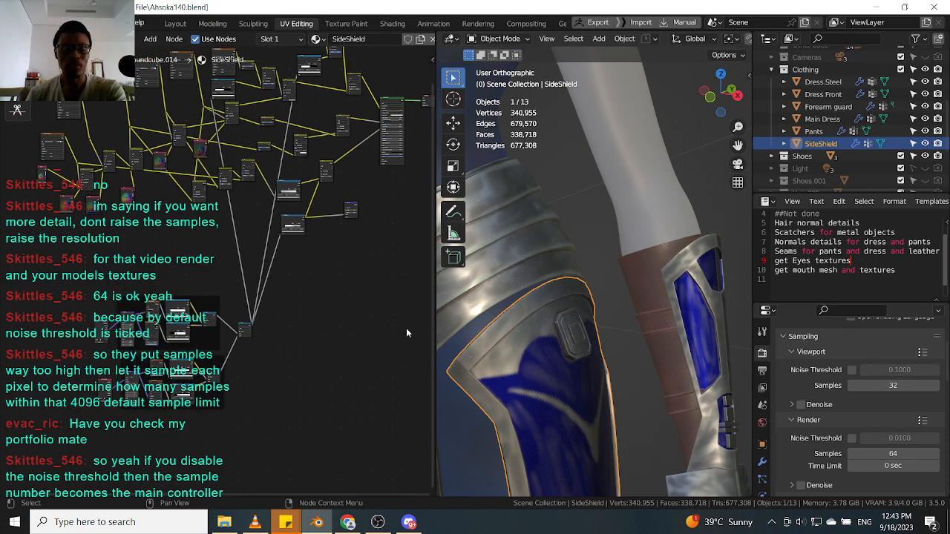
drag(221, 315, 317, 271)
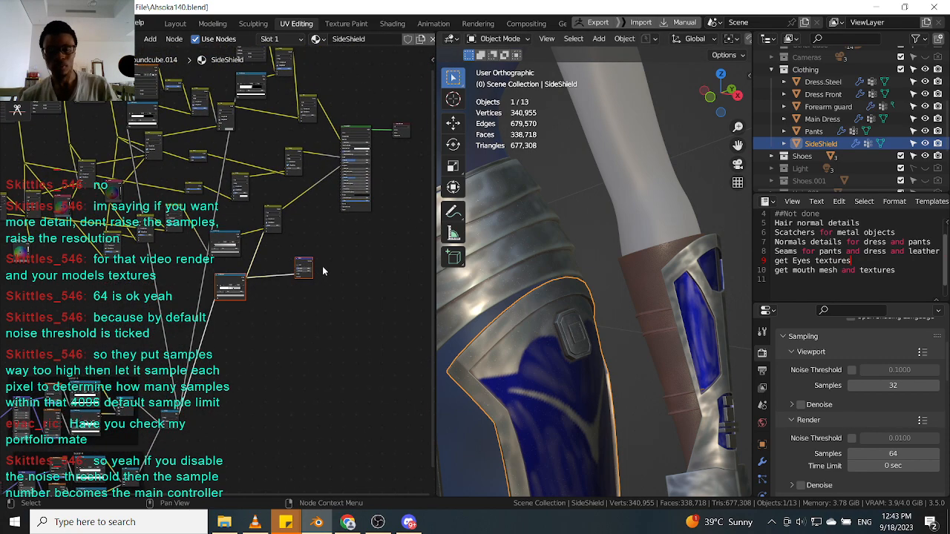
click(725, 309)
key(ctrl+v)
Connect the pasted scratch nodes into the Forearm guard material's shader tree and reposition them.
scroll(283, 300, up, 3)
click(281, 300)
click(239, 287)
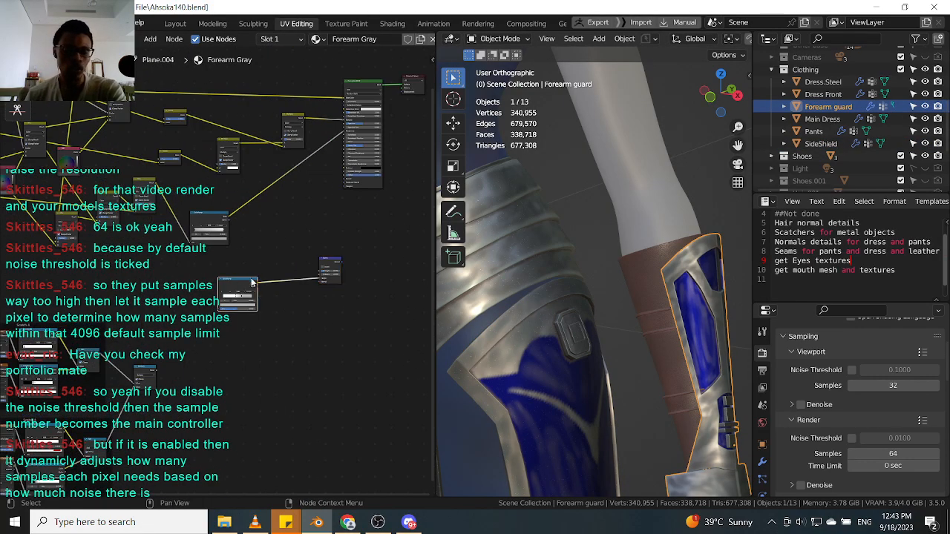
click(159, 375)
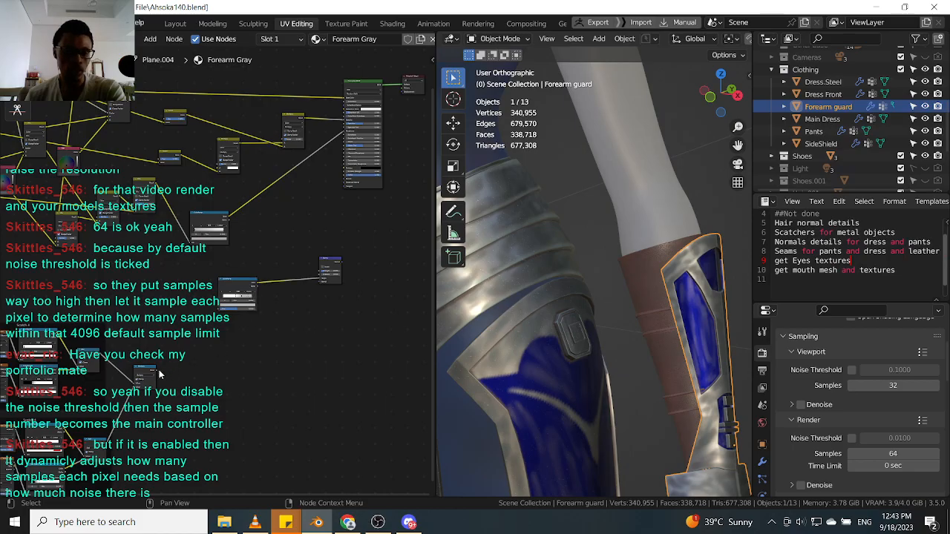
click(156, 374)
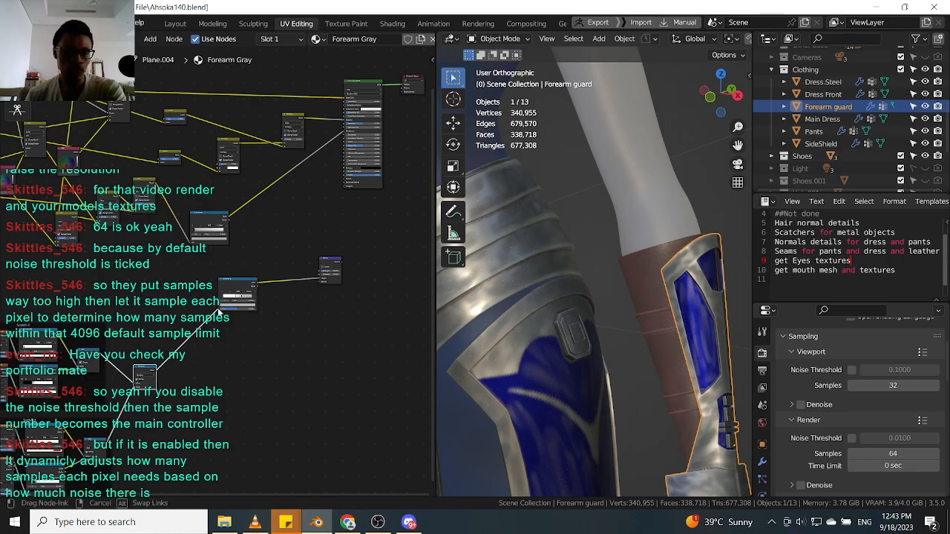
drag(238, 287, 230, 288)
drag(328, 260, 296, 252)
middle_drag(233, 228, 223, 298)
click(230, 359)
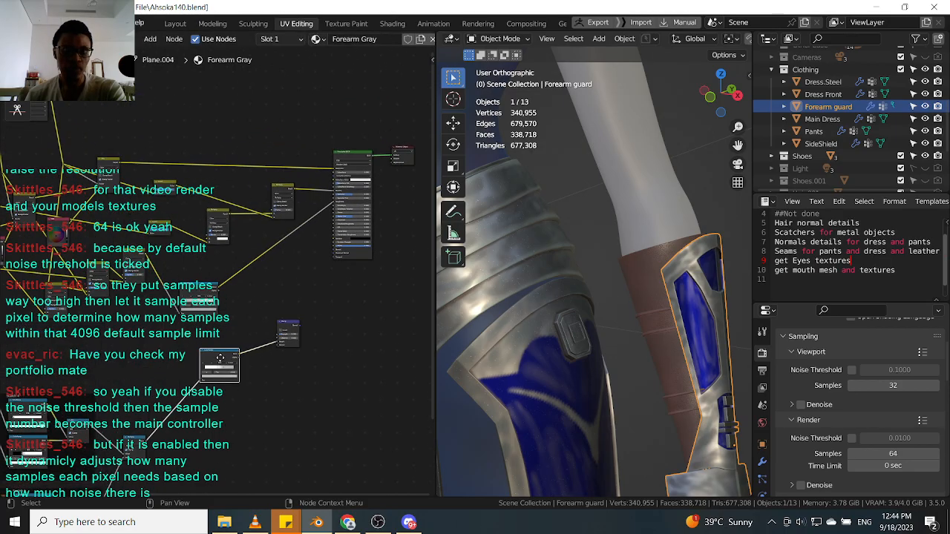
middle_drag(221, 362, 271, 358)
drag(271, 359, 267, 364)
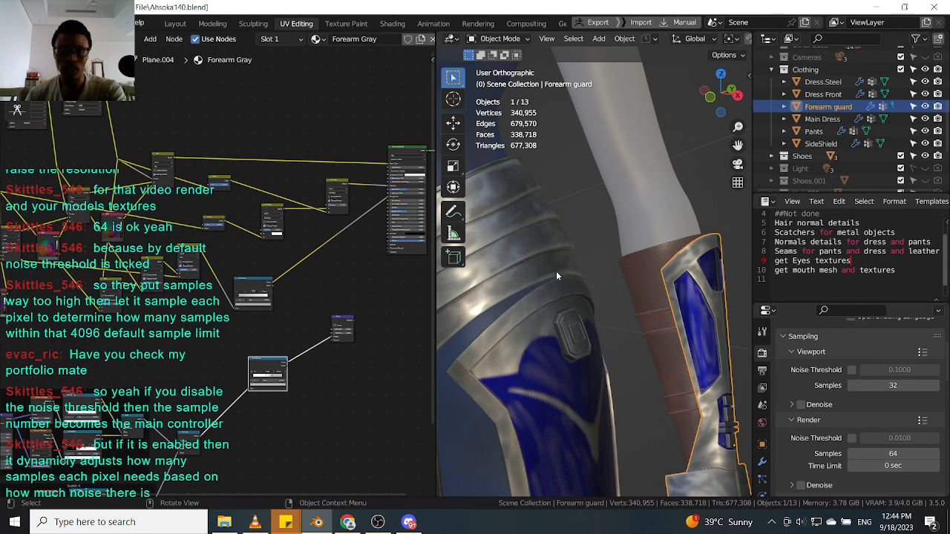
Select the SideShield and rewire a scratch node link in its material.
click(530, 329)
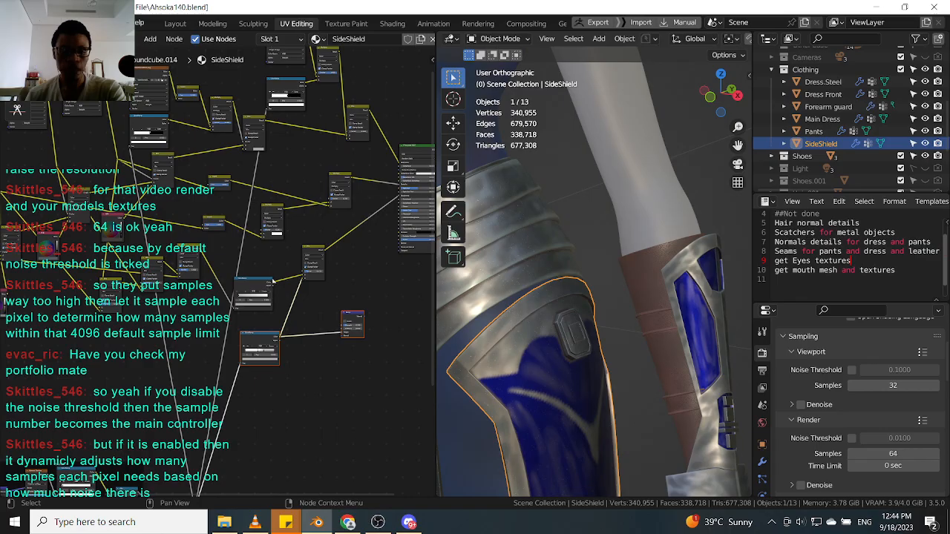
drag(266, 335, 263, 342)
middle_drag(285, 246, 304, 299)
click(413, 340)
scroll(554, 301, down, 5)
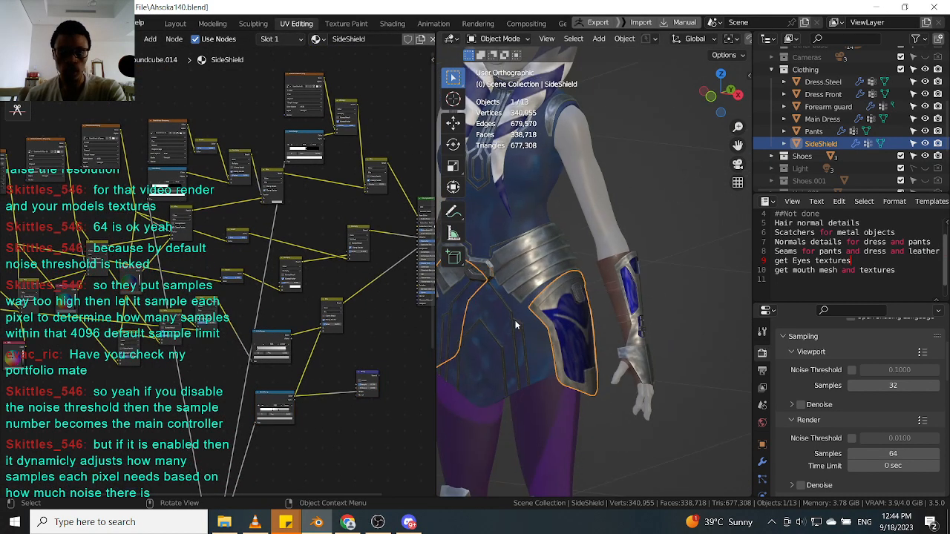
Select the Dress Front, delete a node from its material while keeping links, and reconnect the scratch nodes.
click(504, 334)
scroll(324, 375, up, 4)
middle_drag(319, 364, 300, 317)
click(265, 295)
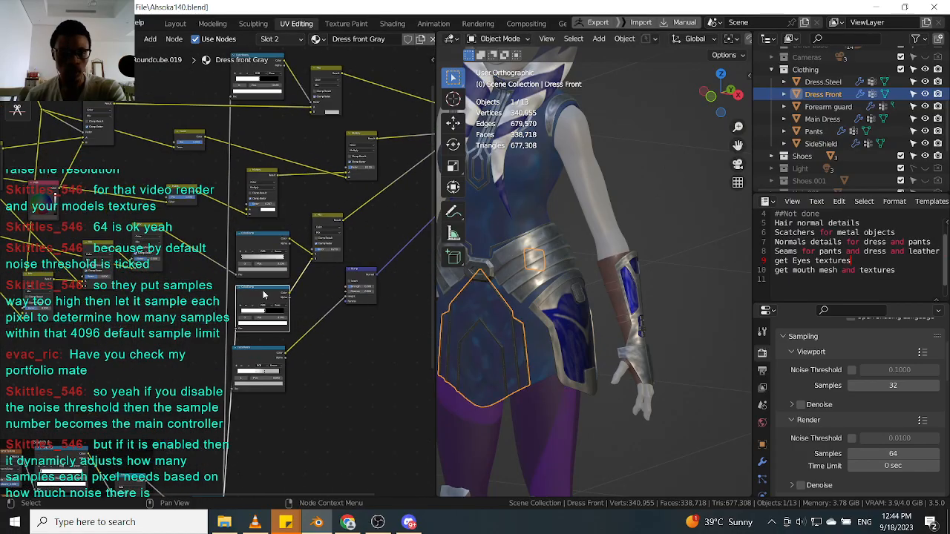
key(ctrl+x)
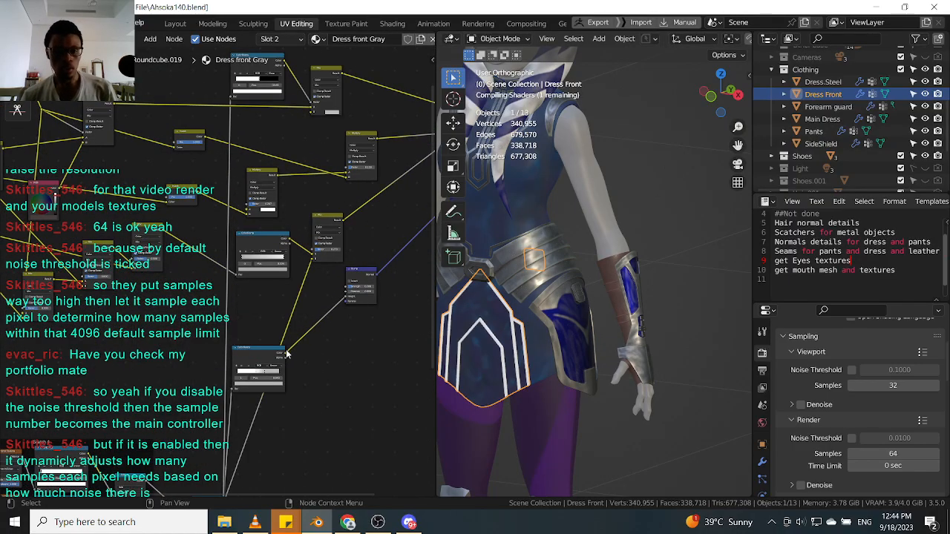
drag(286, 356, 312, 261)
middle_drag(356, 225, 296, 306)
middle_drag(358, 277, 355, 279)
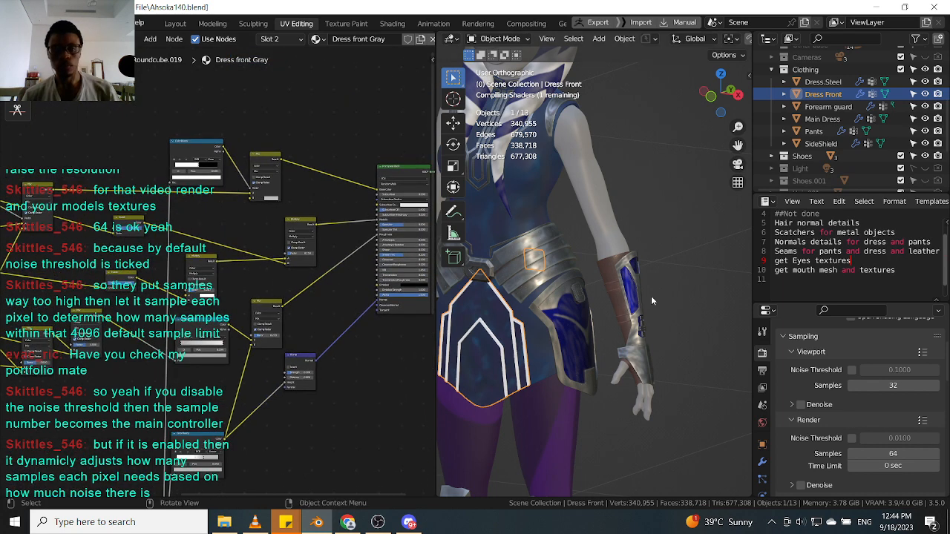
Paste the scratch nodes into the Forearm guard material again and connect them to its shader nodes.
scroll(561, 263, up, 2)
click(206, 145)
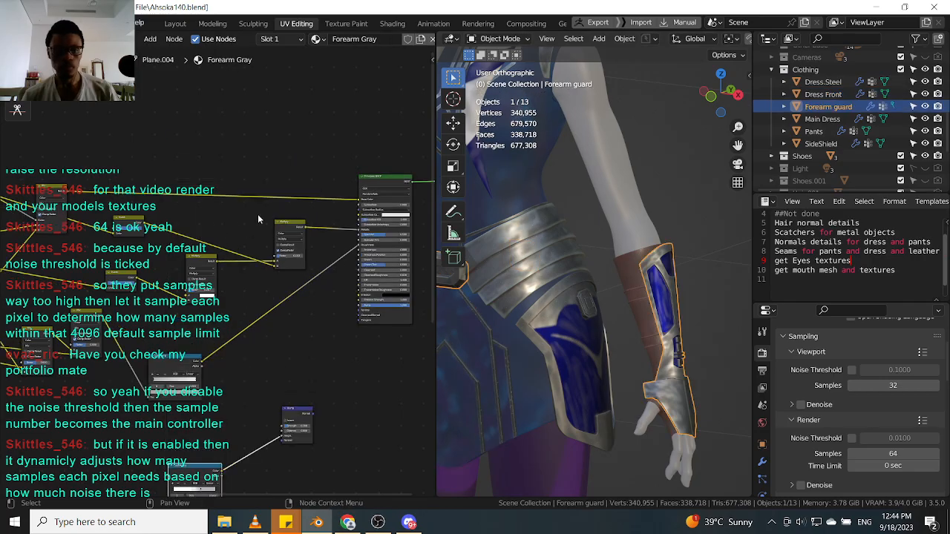
middle_drag(197, 163, 263, 187)
key(ctrl+v)
drag(257, 170, 247, 179)
drag(122, 213, 316, 194)
scroll(333, 174, up, 2)
drag(256, 172, 304, 234)
middle_drag(300, 150, 286, 56)
scroll(284, 244, down, 5)
scroll(283, 263, up, 2)
scroll(276, 255, down, 1)
middle_drag(259, 224, 265, 284)
scroll(263, 284, down, 1)
Compare with the SideShield nodes, then in the Forearm guard material join selected nodes with Make Links.
click(581, 297)
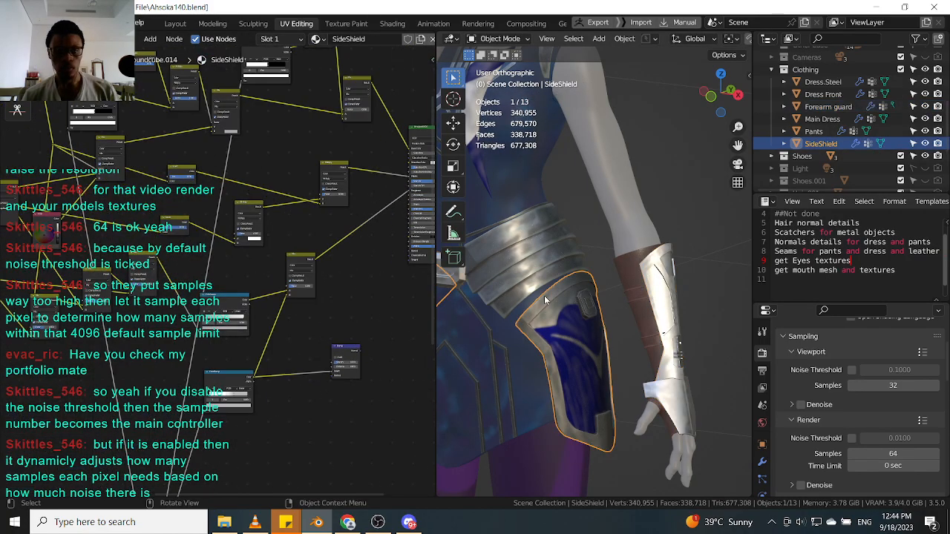
click(306, 265)
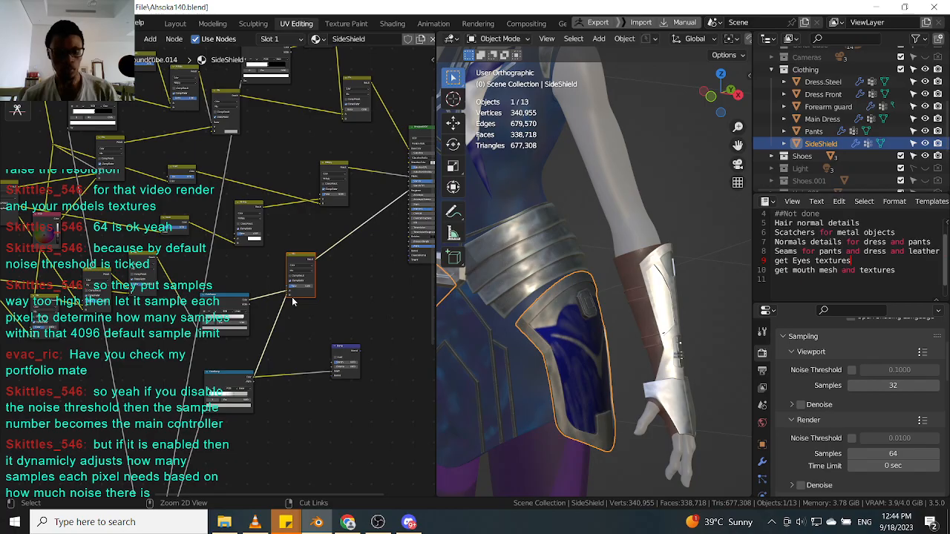
click(671, 327)
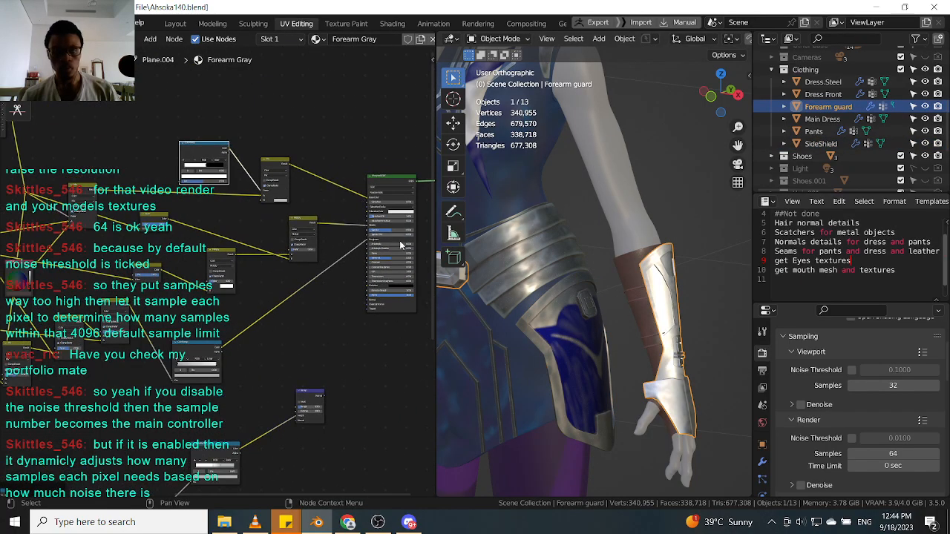
middle_drag(564, 297, 475, 297)
scroll(232, 186, up, 1)
scroll(232, 189, up, 2)
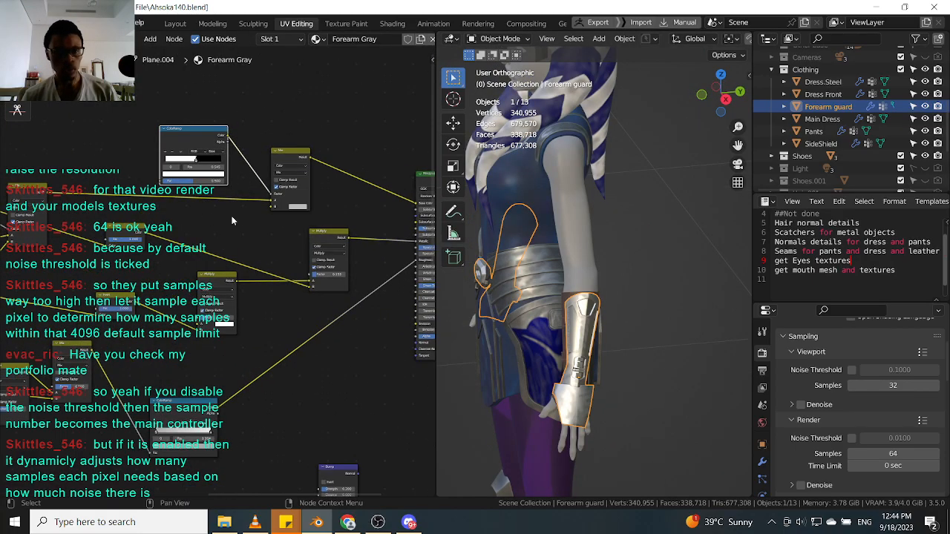
scroll(301, 211, down, 1)
scroll(199, 216, down, 3)
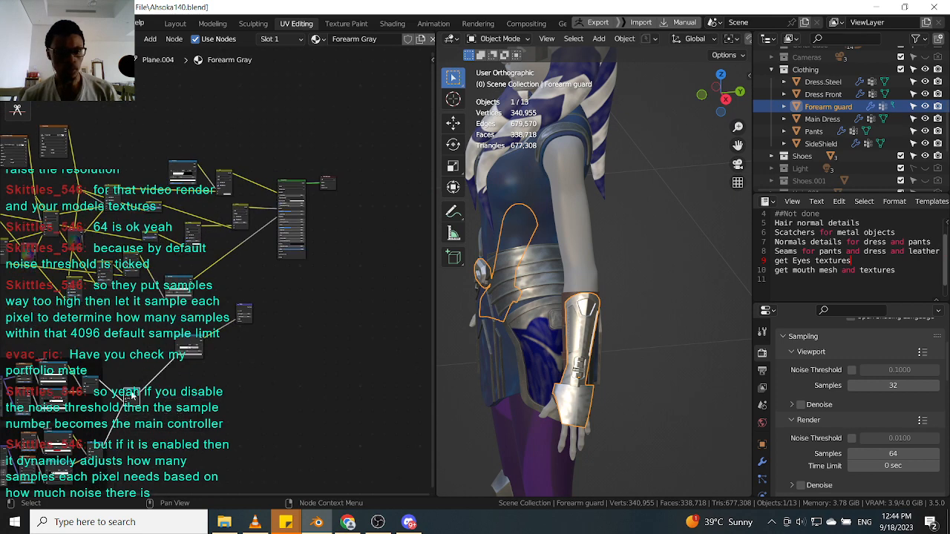
shift+click(184, 167)
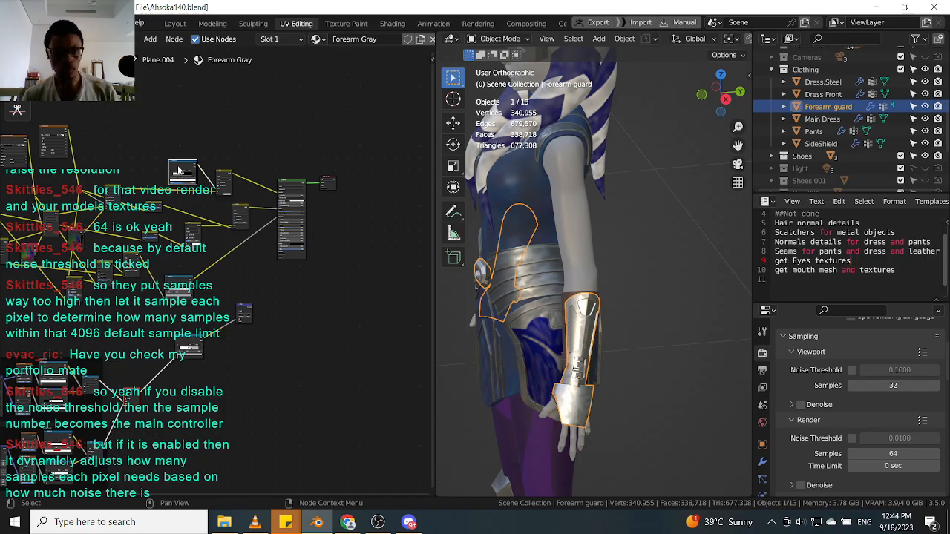
key(f)
scroll(163, 310, up, 4)
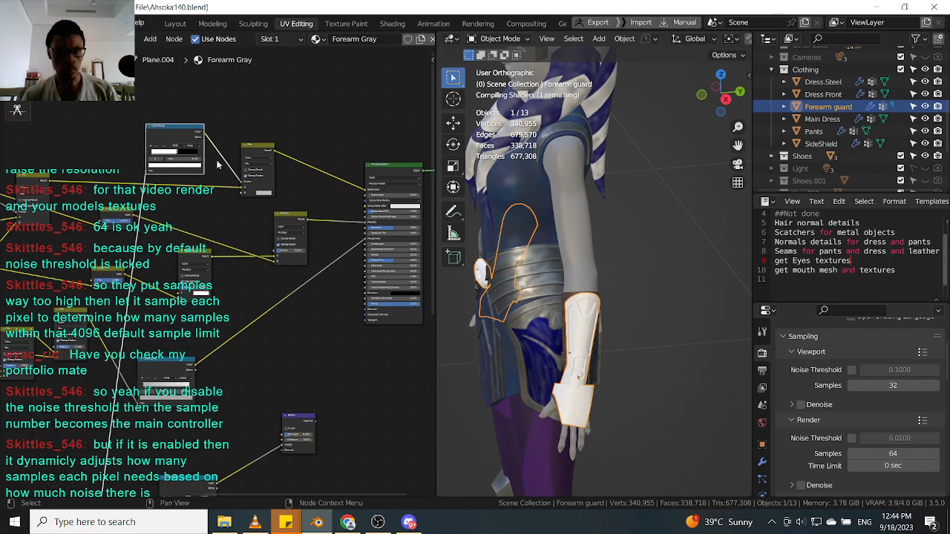
ctrl+middle_drag(239, 205, 245, 274)
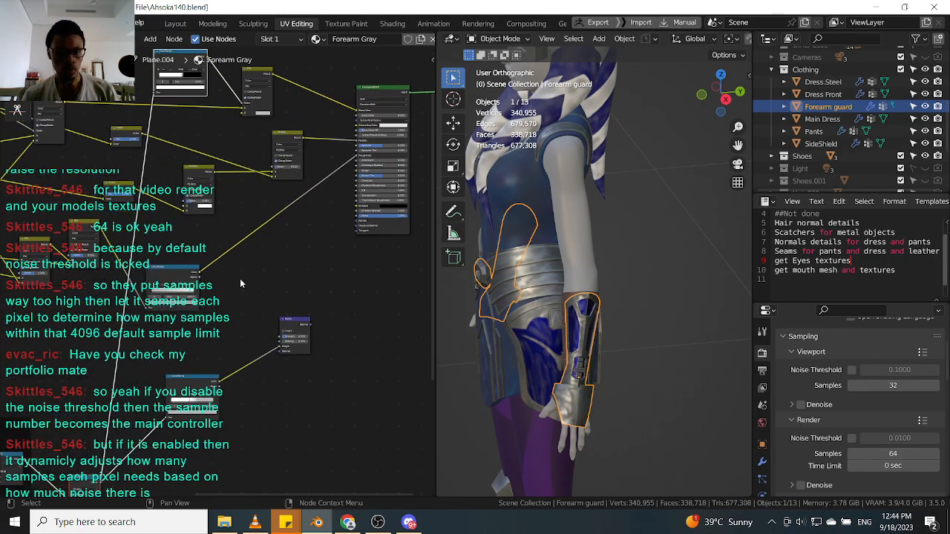
Rewire the scratch mask links in the Forearm guard material and save the file.
scroll(238, 285, up, 2)
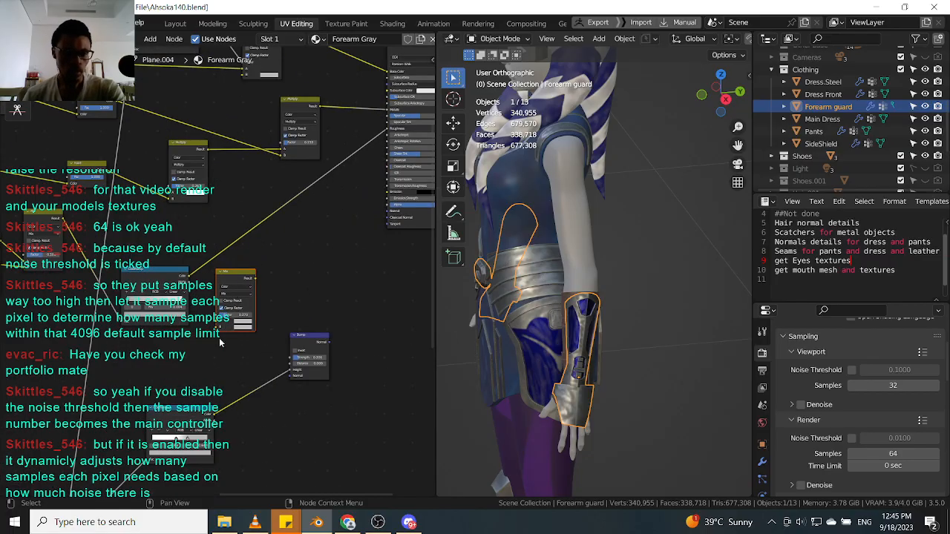
drag(190, 417, 216, 326)
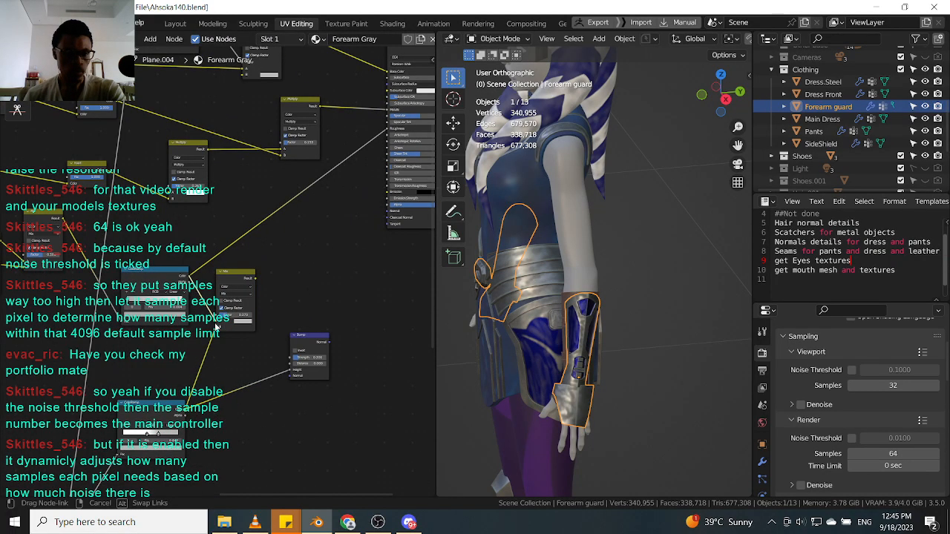
middle_drag(311, 233, 178, 386)
drag(160, 396, 308, 251)
click(325, 175)
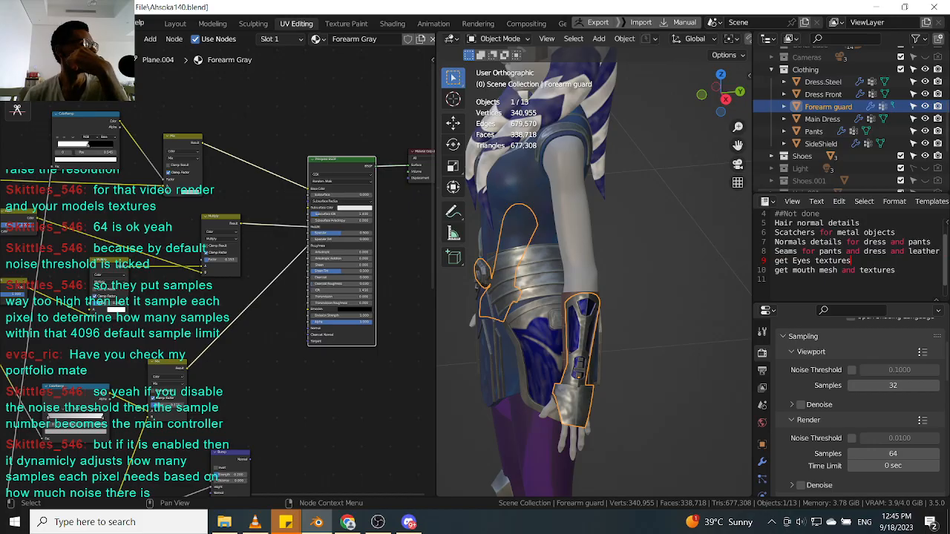
key(ctrl+s)
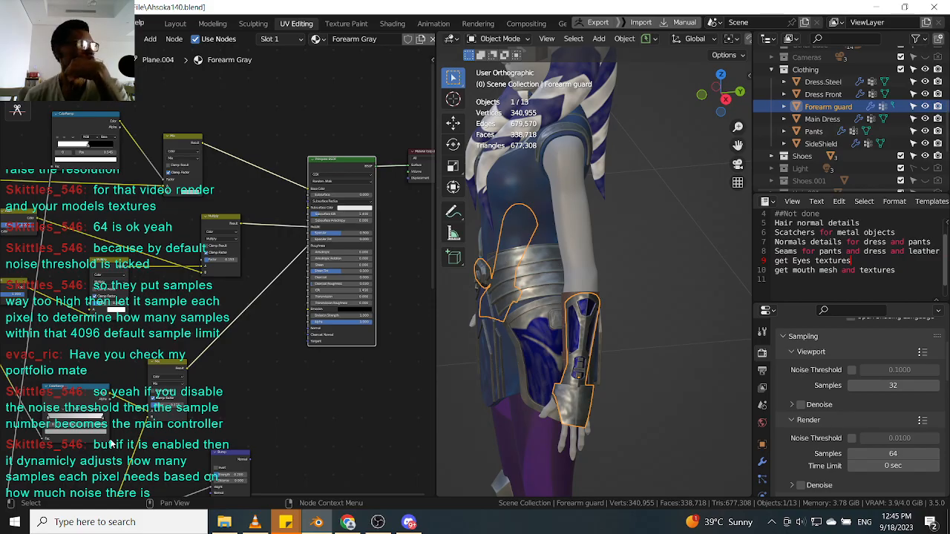
Reconnect the Mix node and Bump node links in the Forearm guard material.
middle_drag(244, 473, 273, 377)
drag(268, 358, 258, 331)
middle_drag(267, 336, 235, 393)
scroll(235, 394, up, 2)
drag(235, 393, 316, 279)
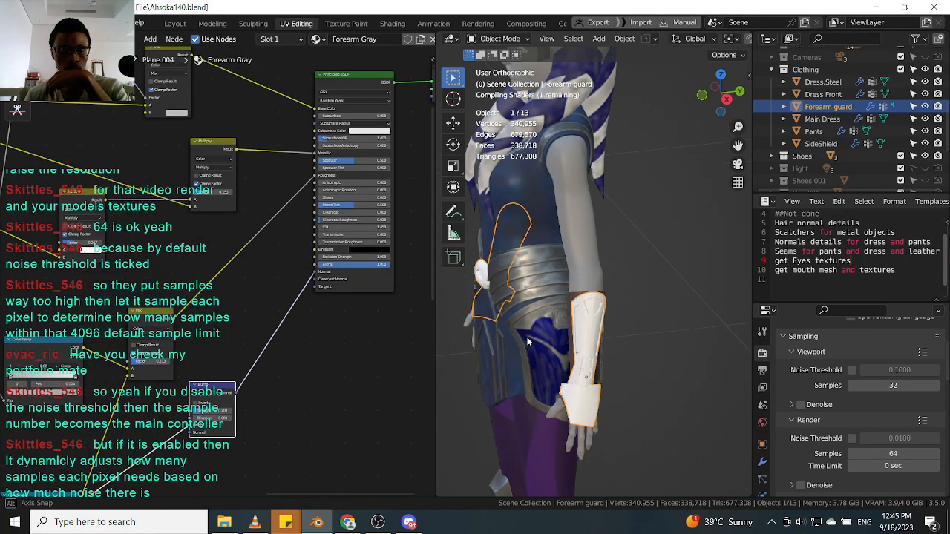
Examine the scratch detail on the forearm guard up close in the viewport.
scroll(527, 336, up, 4)
scroll(609, 334, up, 1)
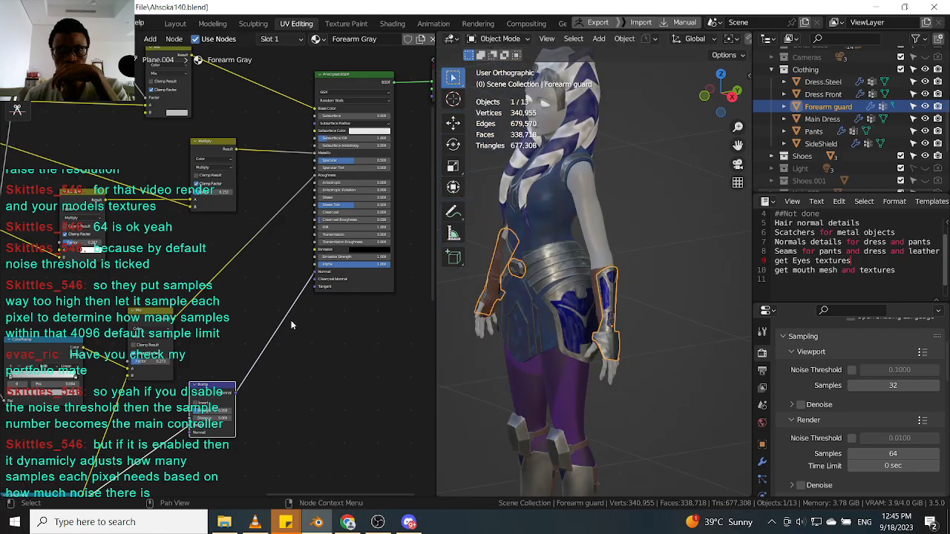
scroll(646, 303, up, 12)
scroll(542, 296, down, 5)
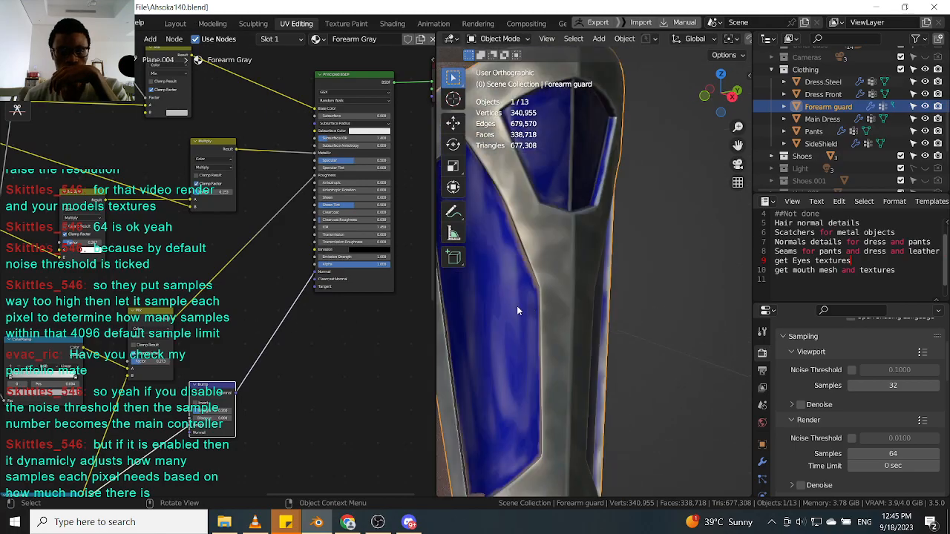
scroll(249, 278, down, 3)
scroll(191, 171, up, 3)
drag(183, 173, 173, 179)
click(284, 207)
mouse_move(519, 334)
middle_down()
mouse_move(662, 272)
mouse_move(704, 310)
mouse_move(633, 297)
mouse_move(517, 323)
middle_up()
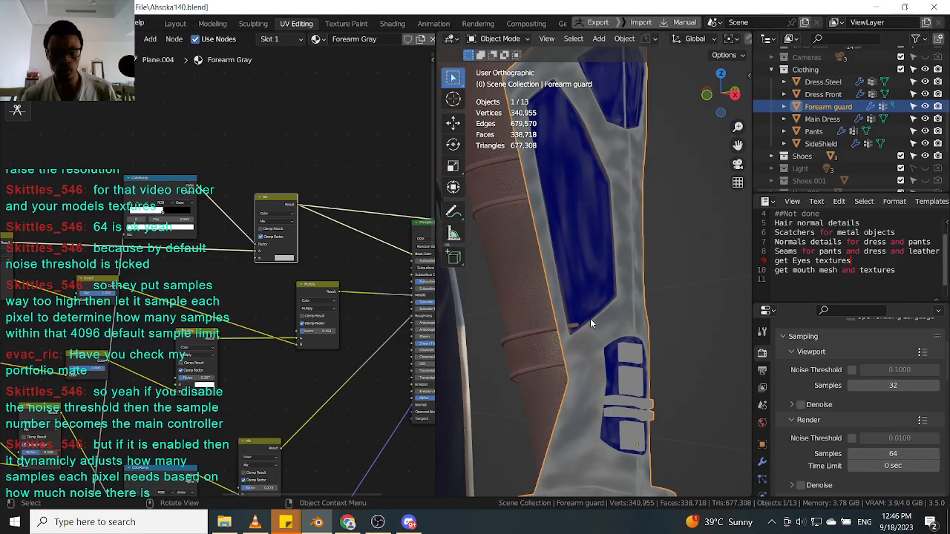
scroll(586, 320, down, 10)
scroll(526, 299, up, 4)
Select the SideShield and disconnect the link into the Mix node's B input in its material.
click(527, 302)
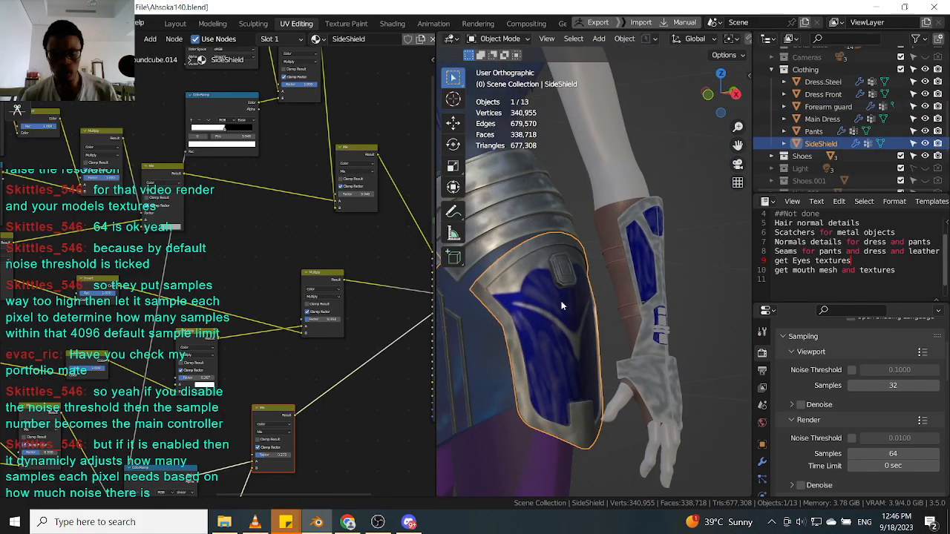
scroll(561, 295, up, 5)
scroll(539, 285, up, 6)
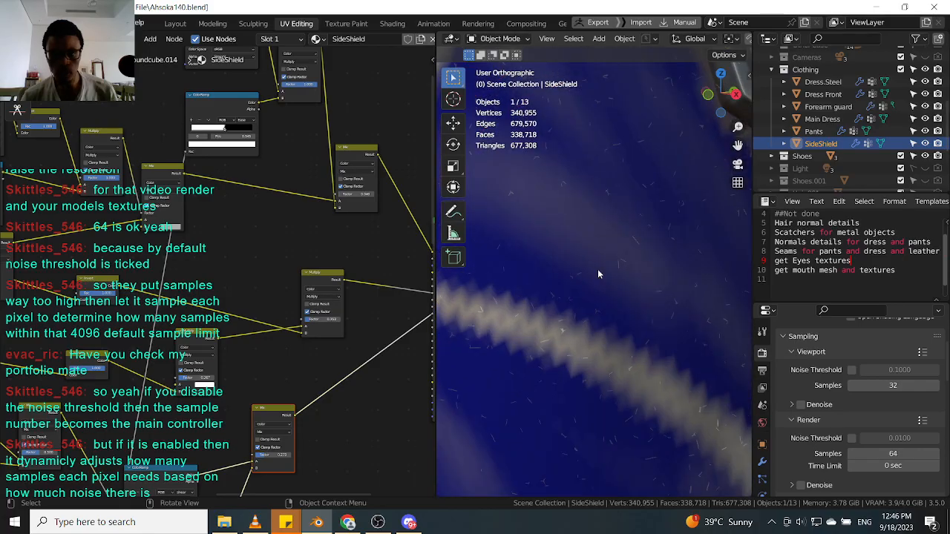
scroll(279, 265, down, 4)
middle_drag(263, 262, 264, 307)
scroll(348, 240, up, 7)
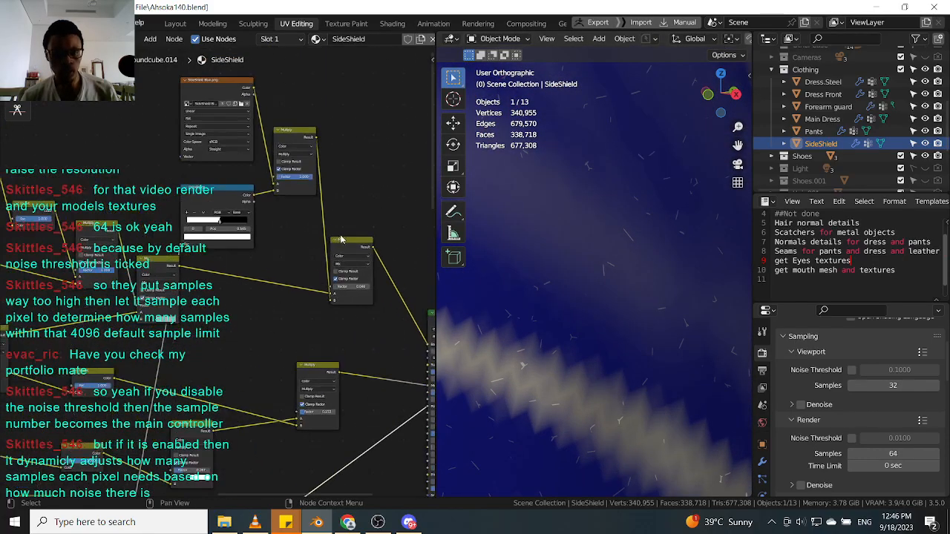
drag(348, 242, 358, 233)
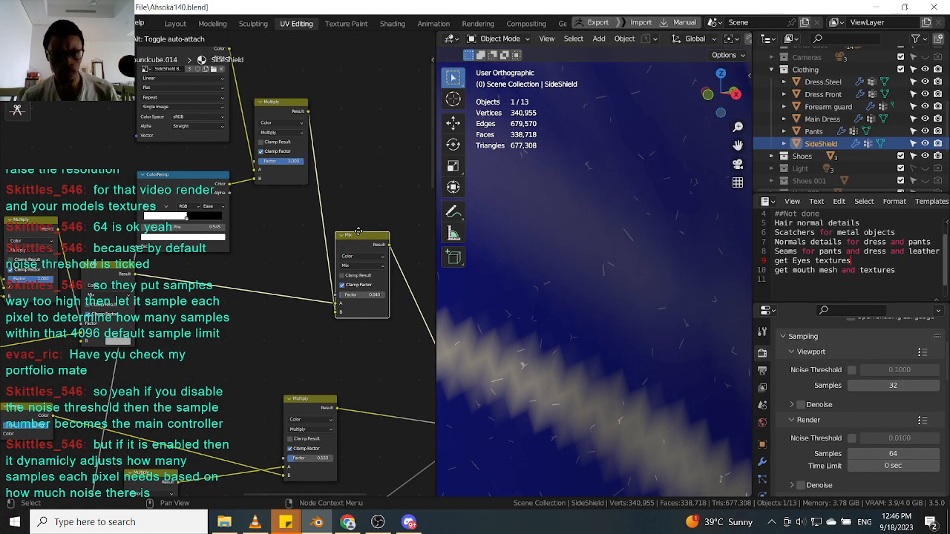
drag(336, 314, 338, 302)
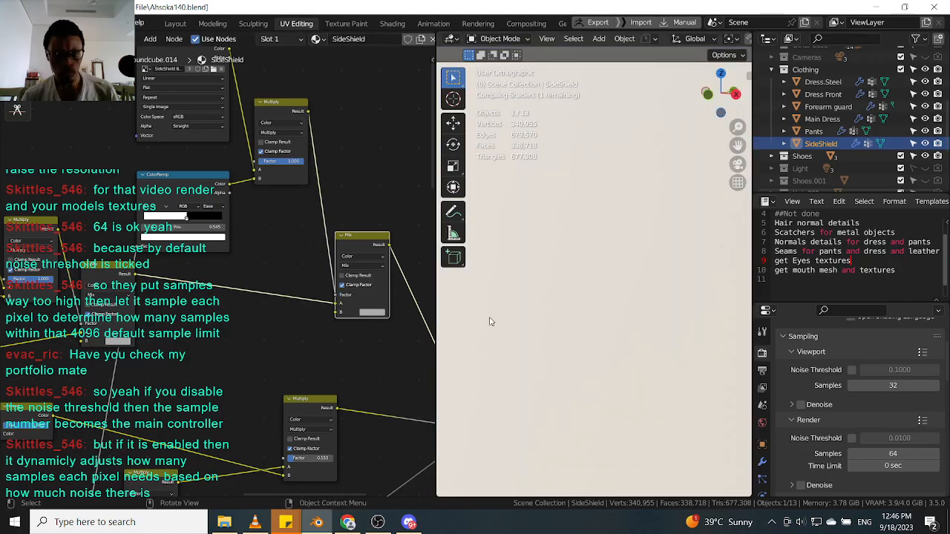
Set the SideShield Mix node's B color by sampling the shield's blue with the eyedropper, then brighten it slightly.
click(373, 313)
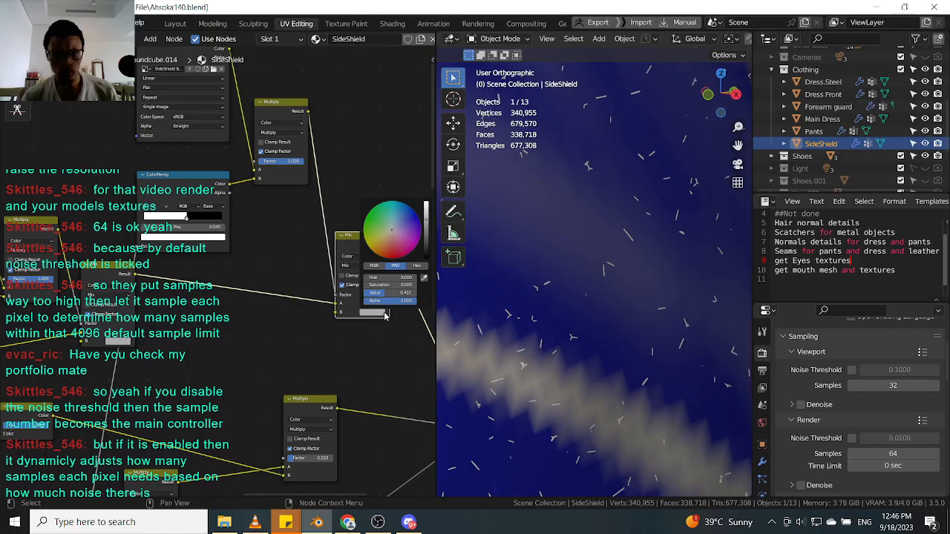
click(424, 278)
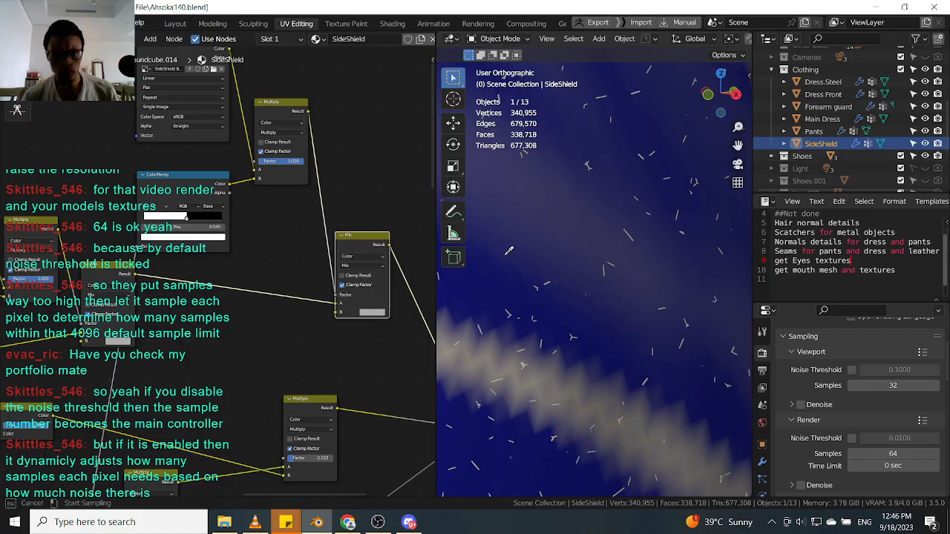
click(509, 257)
click(380, 313)
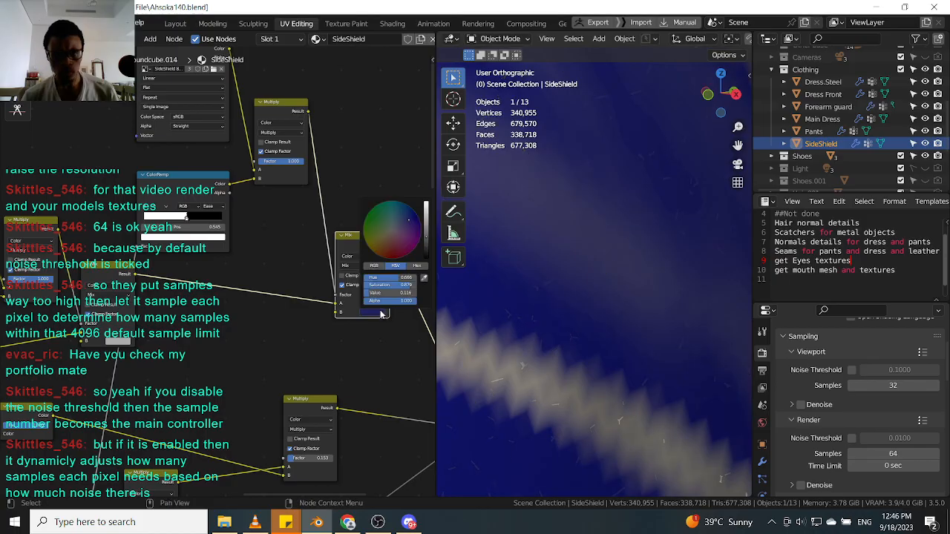
drag(426, 237, 426, 212)
scroll(599, 291, down, 10)
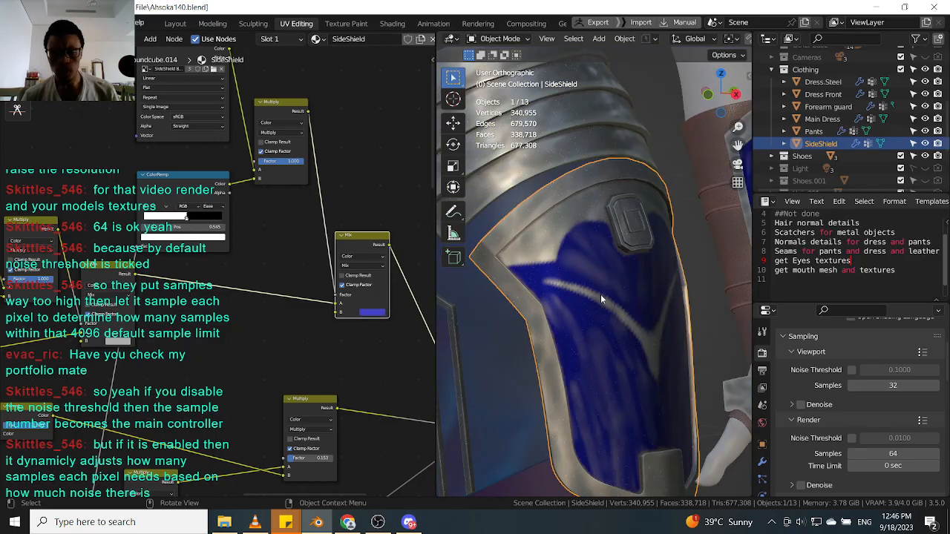
scroll(583, 248, up, 5)
scroll(577, 256, down, 4)
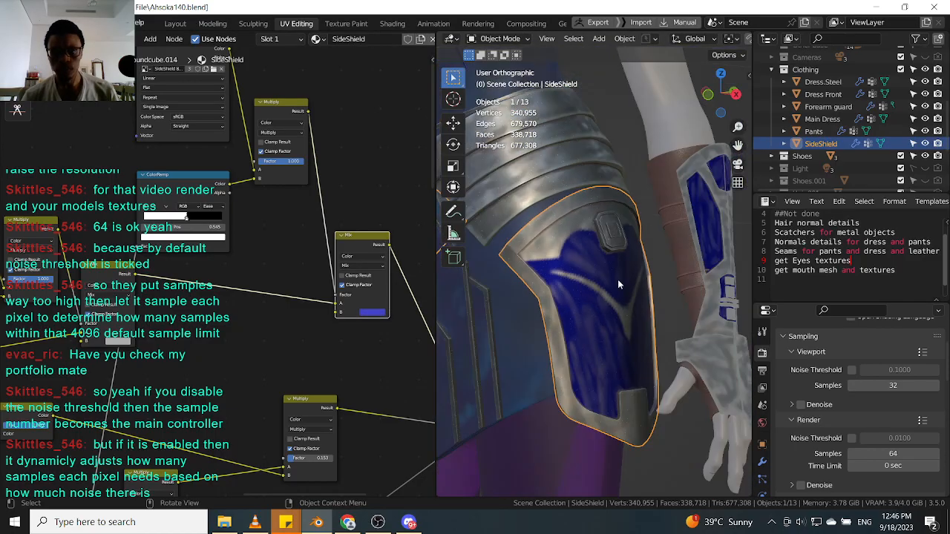
scroll(593, 273, down, 3)
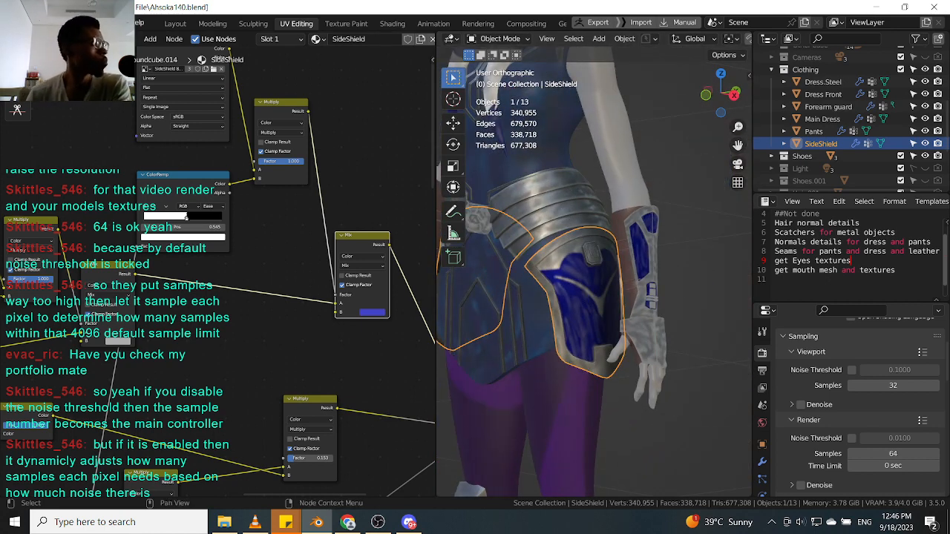
Select the Forearm guard and disconnect the link into the Mix node's B input in its material.
middle_drag(402, 311, 291, 360)
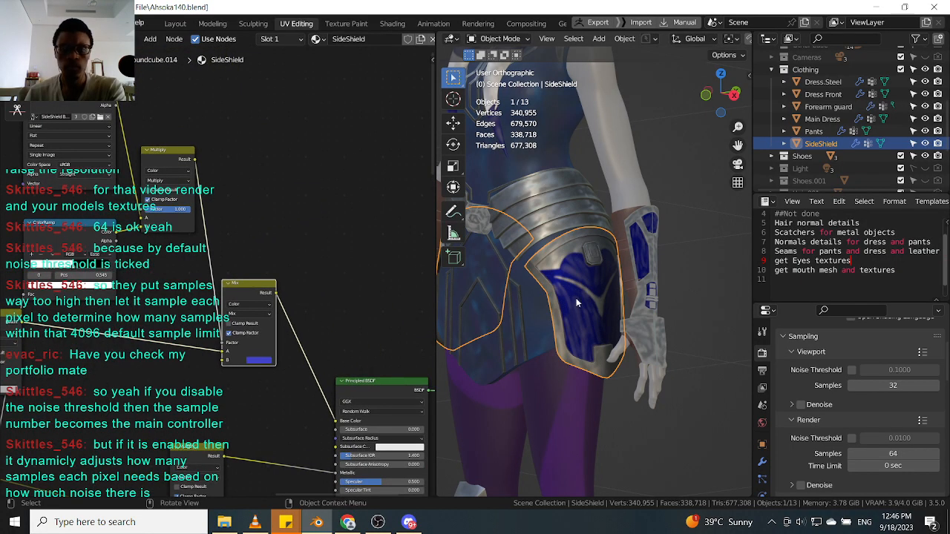
scroll(653, 261, up, 2)
click(653, 260)
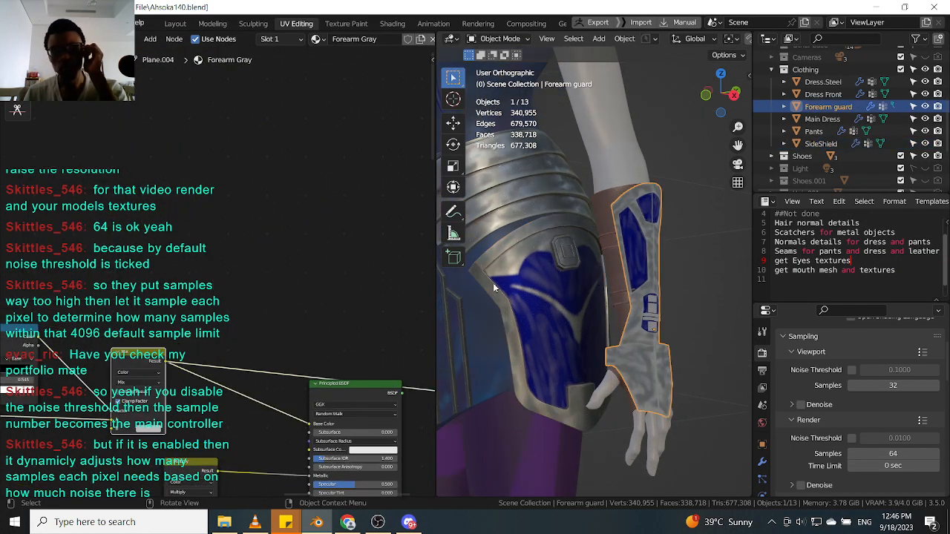
middle_drag(213, 362, 316, 212)
scroll(222, 273, down, 3)
middle_drag(221, 282, 264, 233)
Raise the brightness of the Forearm guard Mix node's B color to near white.
scroll(267, 230, up, 2)
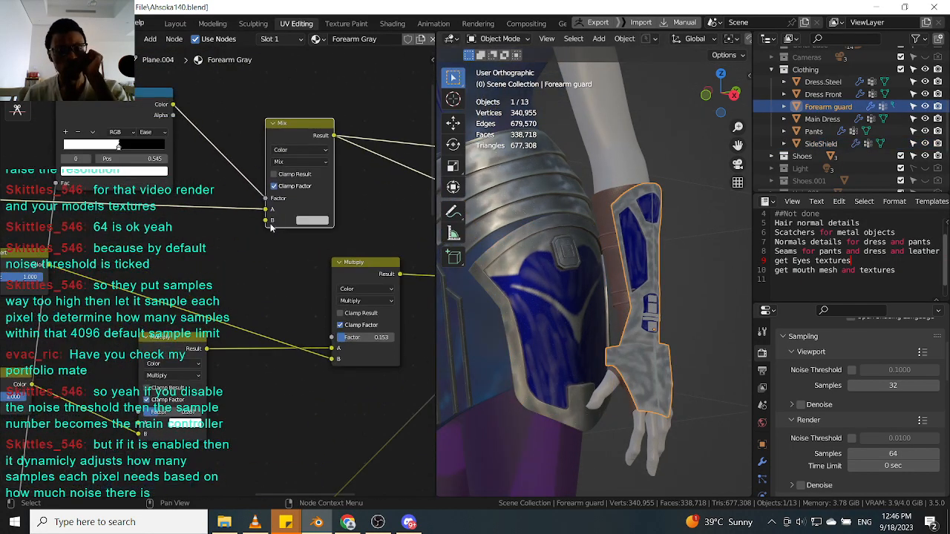
click(311, 220)
scroll(651, 275, up, 5)
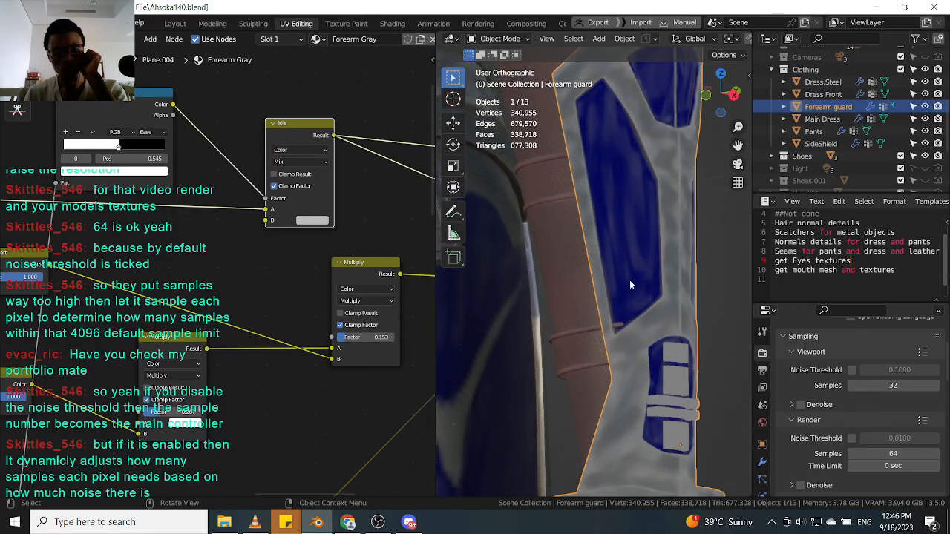
scroll(697, 310, up, 1)
click(311, 221)
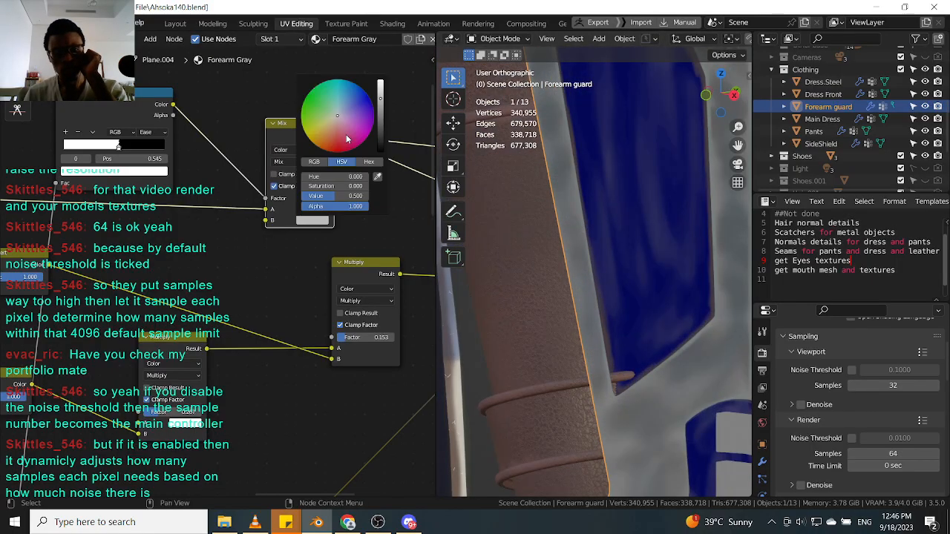
drag(380, 96, 381, 79)
scroll(245, 263, down, 4)
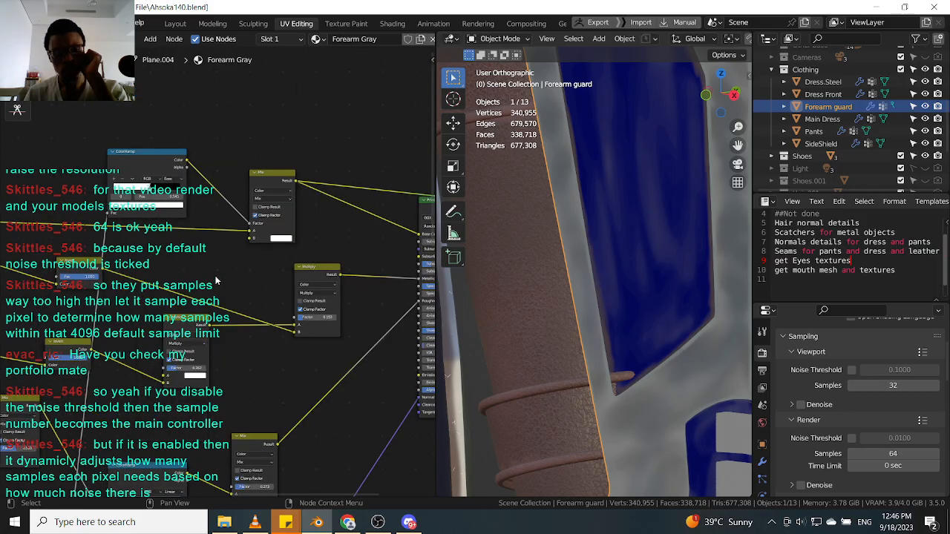
Inspect the Forearm guard's node tree and the scratch detail on the guard in the viewport.
mouse_move(216, 227)
middle_down()
mouse_move(245, 159)
mouse_move(241, 135)
middle_up()
middle_drag(229, 424, 195, 284)
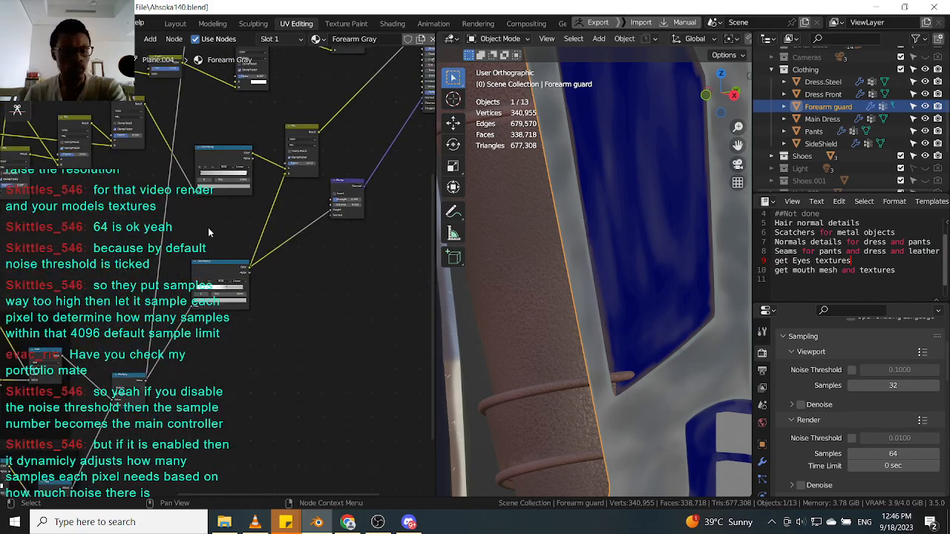
mouse_move(222, 230)
middle_down()
mouse_move(220, 264)
mouse_move(229, 239)
mouse_move(211, 346)
middle_up()
middle_drag(232, 176, 213, 285)
scroll(229, 170, up, 3)
click(304, 175)
middle_drag(390, 226, 232, 107)
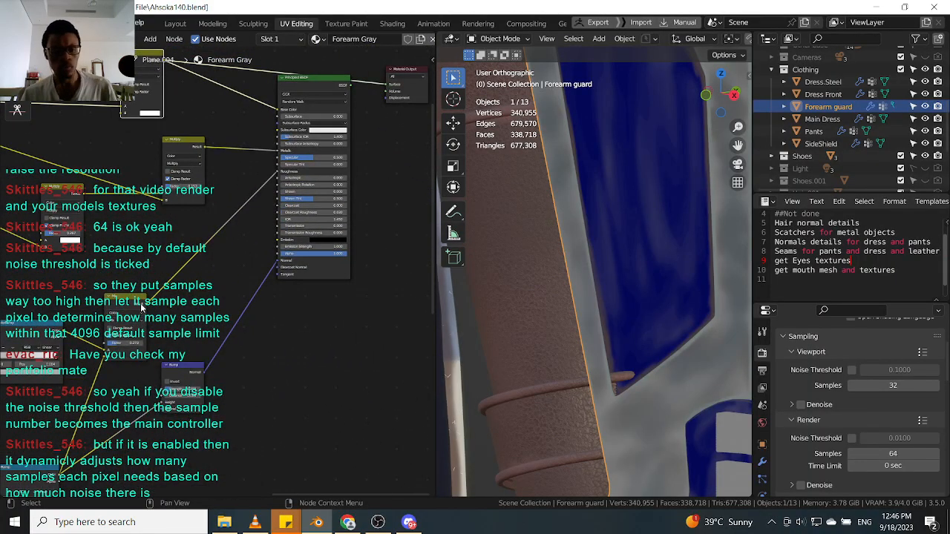
ctrl+shift+click(139, 304)
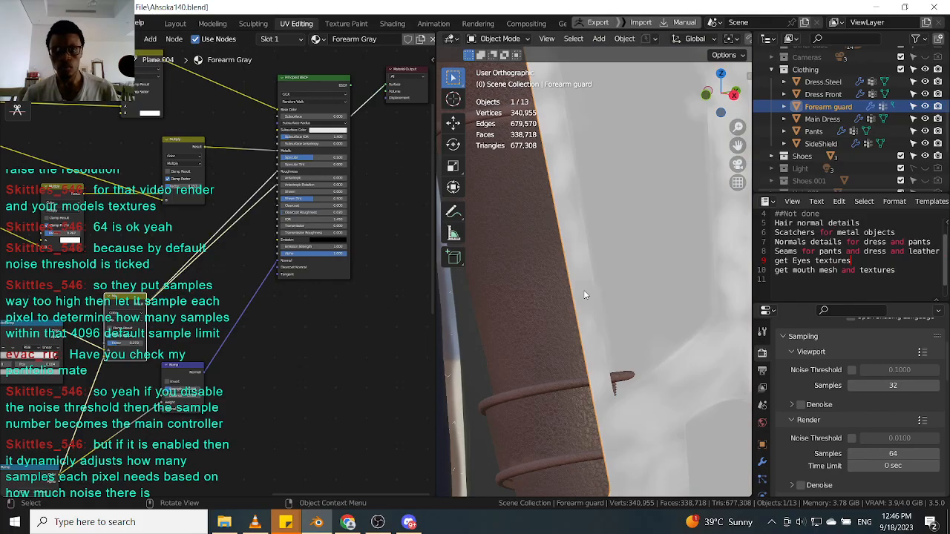
scroll(606, 290, down, 5)
scroll(226, 301, down, 3)
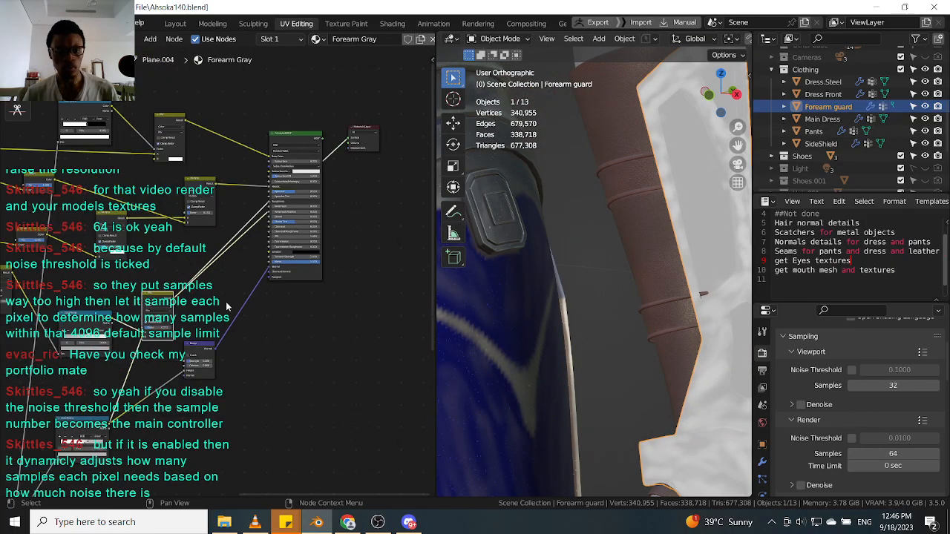
middle_drag(262, 259, 291, 303)
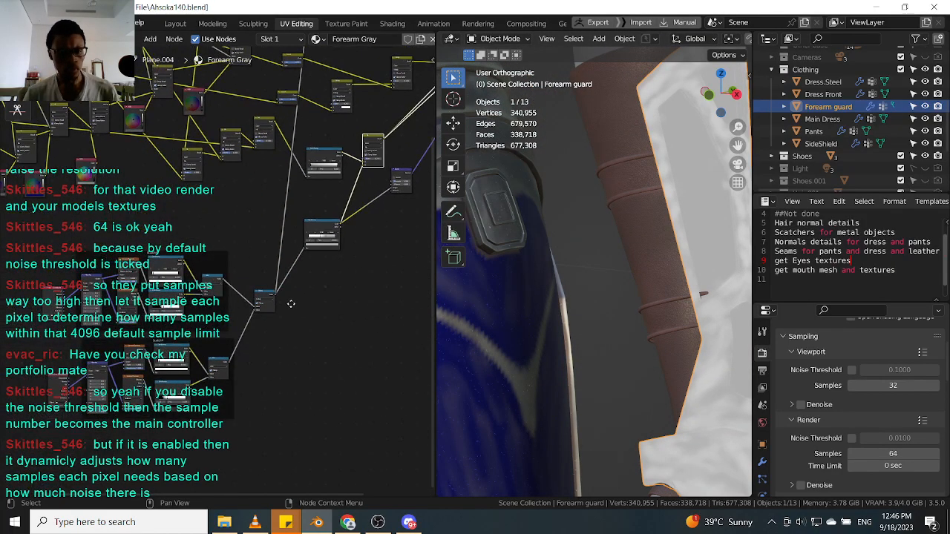
scroll(294, 294, up, 4)
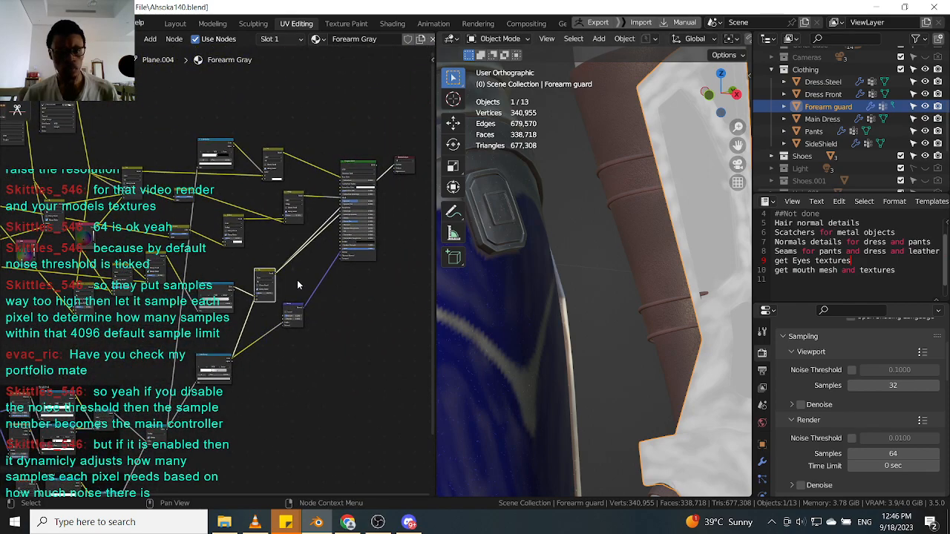
middle_drag(308, 314, 252, 358)
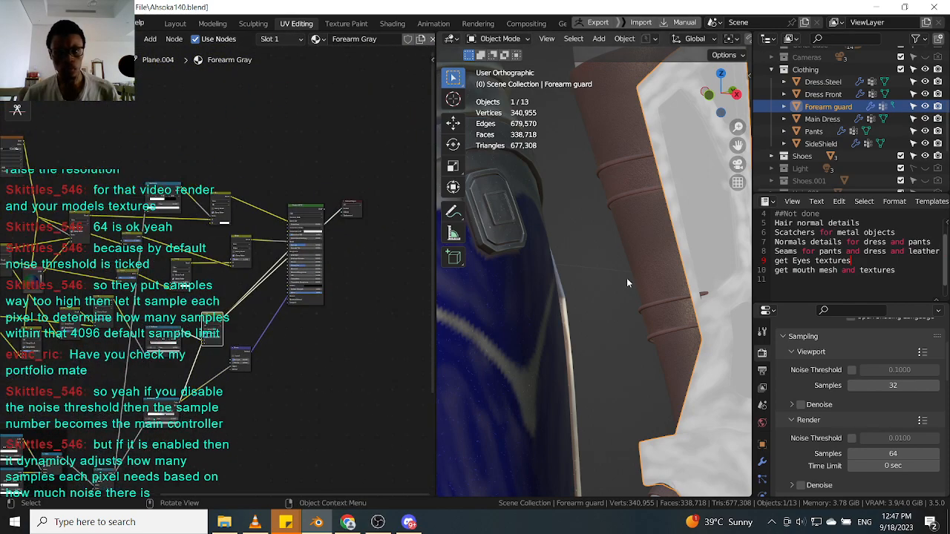
scroll(601, 297, down, 2)
mouse_move(601, 297)
middle_down()
mouse_move(626, 297)
mouse_move(589, 300)
middle_up()
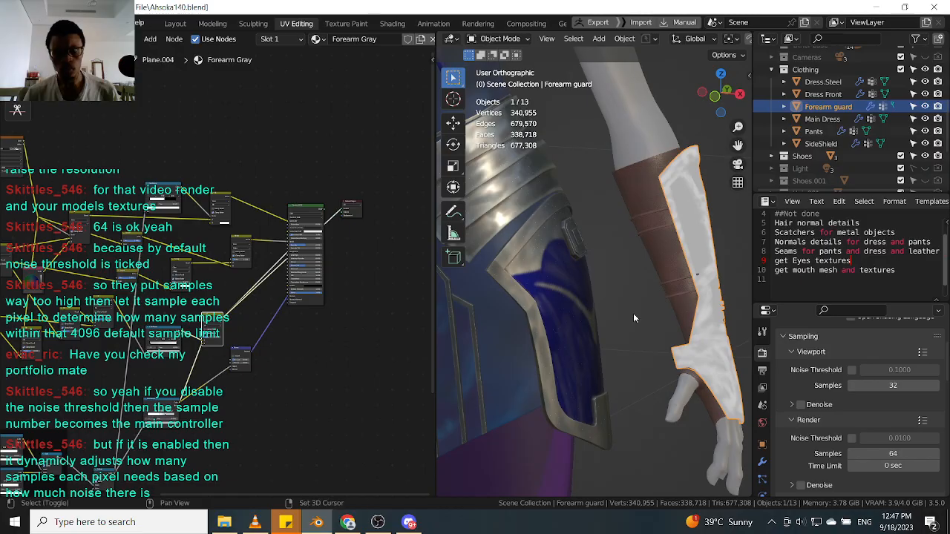
scroll(608, 255, up, 3)
scroll(586, 223, up, 3)
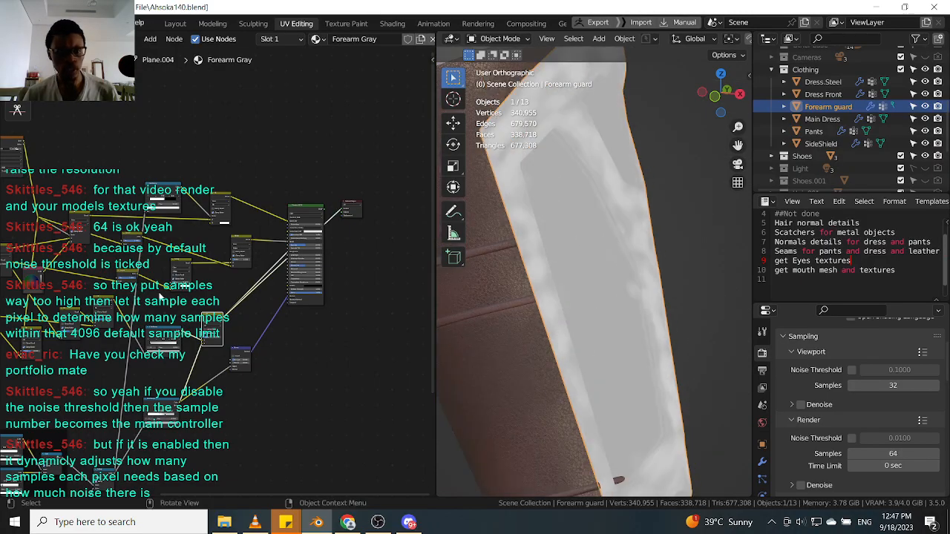
scroll(243, 343, up, 2)
scroll(243, 344, up, 3)
Preview the scratch mask ColorRamp output directly on the Forearm guard.
ctrl+shift+click(159, 354)
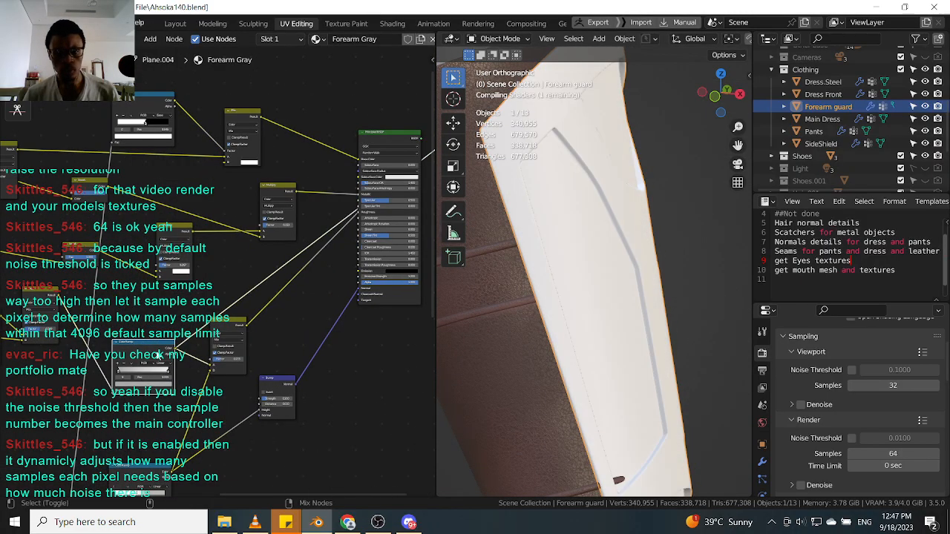
middle_drag(155, 477, 179, 315)
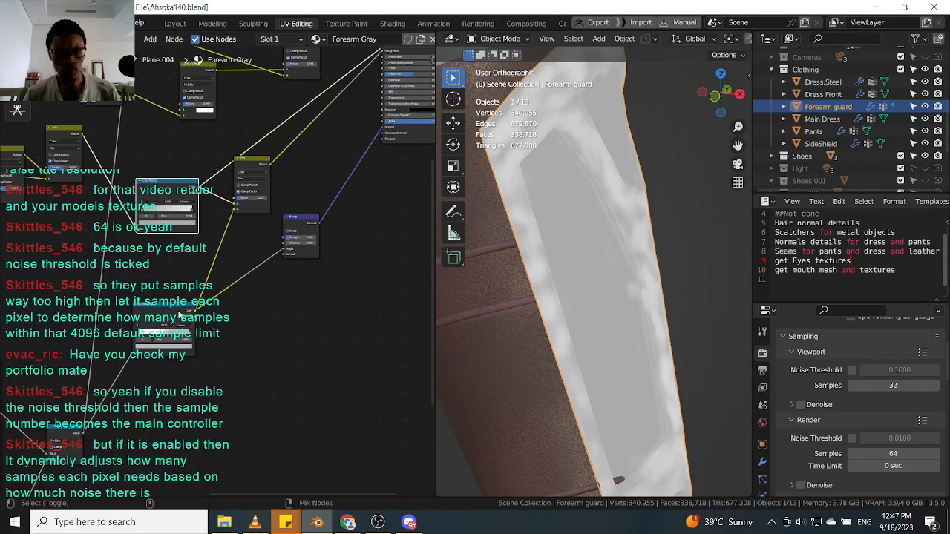
scroll(645, 308, down, 3)
middle_drag(644, 307, 599, 255)
scroll(599, 255, up, 4)
scroll(635, 263, up, 3)
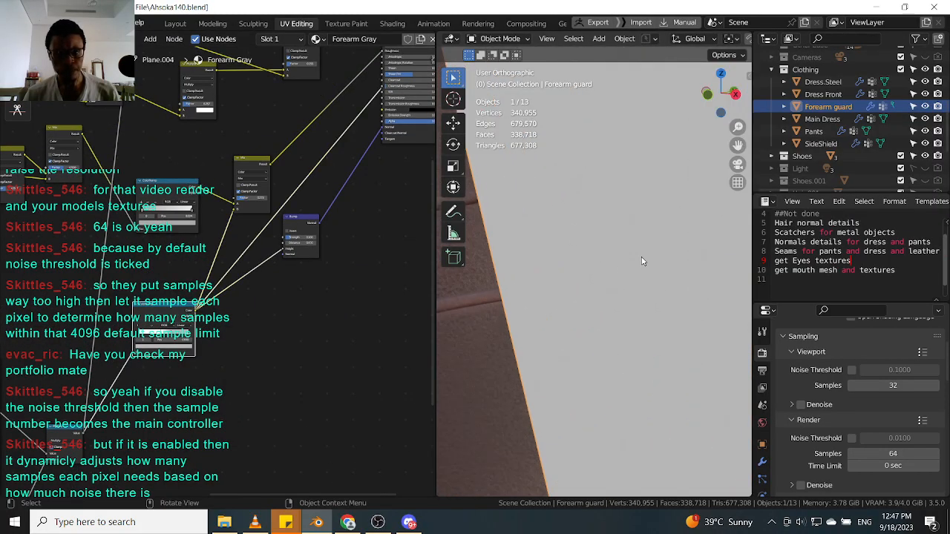
scroll(215, 334, up, 2)
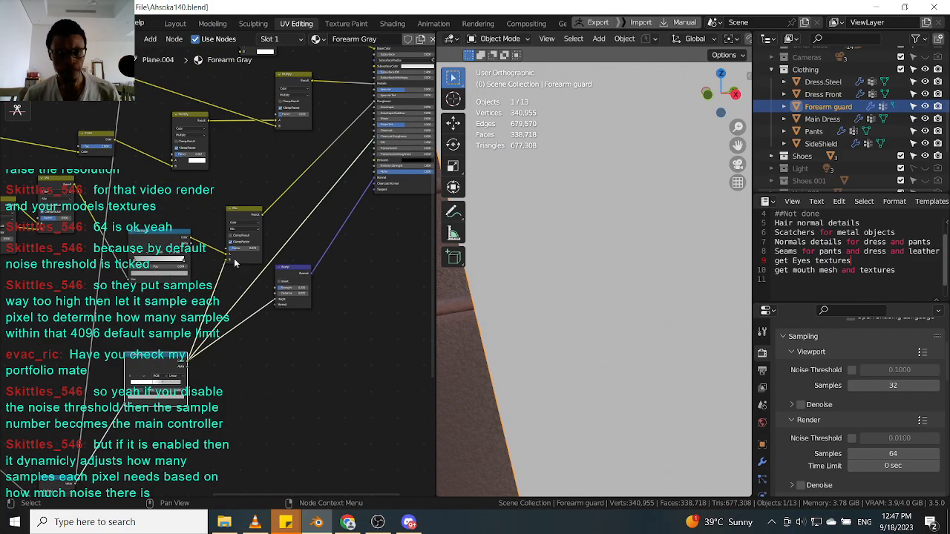
ctrl+shift+click(250, 212)
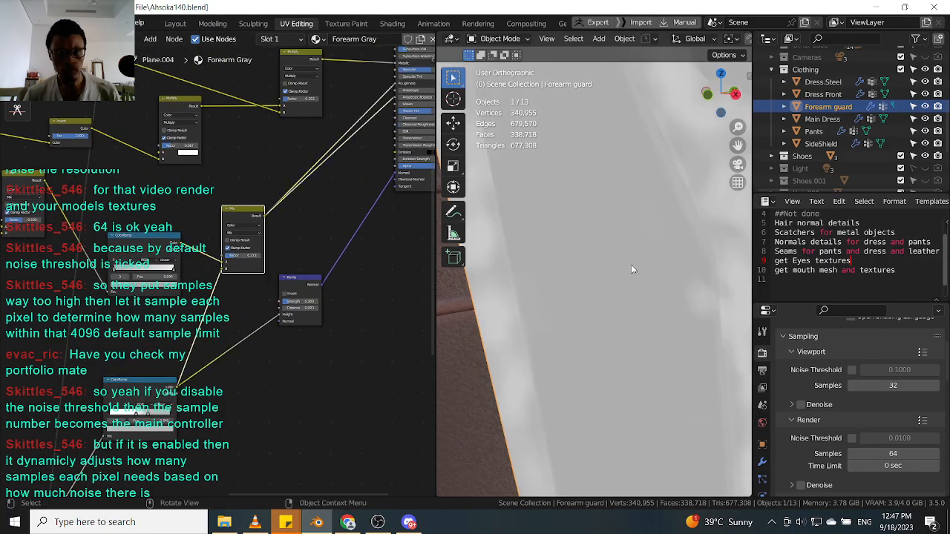
scroll(623, 272, down, 5)
scroll(181, 301, down, 5)
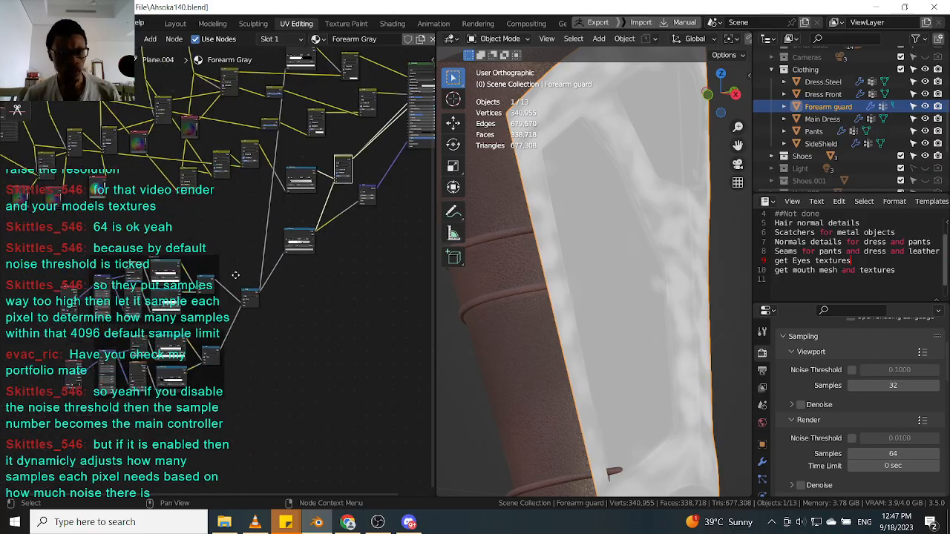
scroll(265, 260, up, 6)
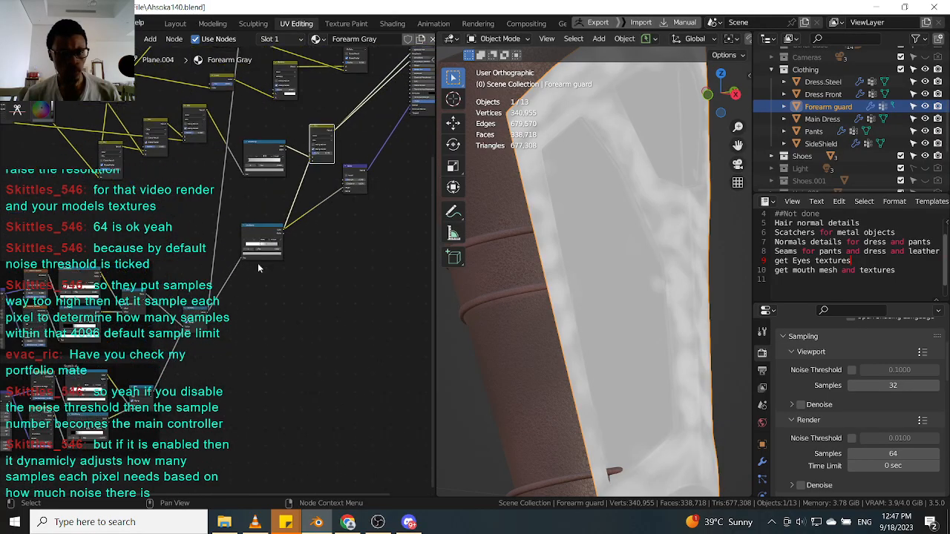
ctrl+shift+click(184, 327)
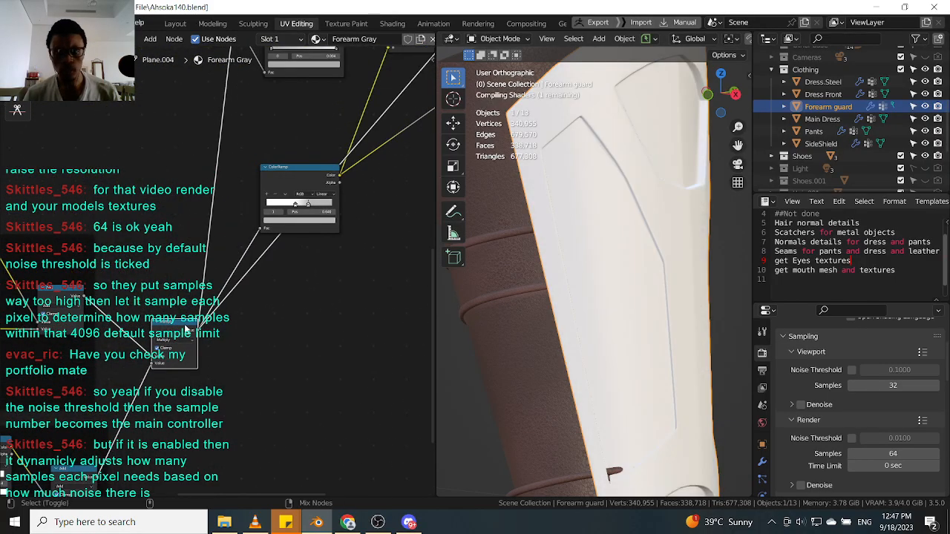
scroll(647, 280, down, 8)
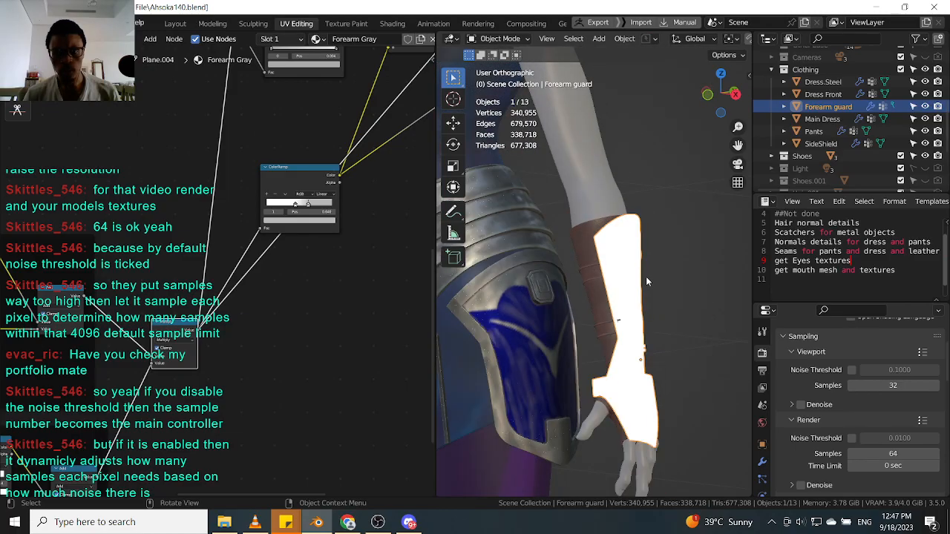
scroll(317, 209, down, 4)
scroll(317, 209, down, 2)
Box-select and delete the Forearm guard's old scratch mask nodes.
drag(25, 401, 360, 138)
key(x)
middle_drag(348, 201, 264, 260)
scroll(582, 309, up, 1)
Copy the SideShield's framed scratch node groups and paste them into the Forearm guard material.
click(582, 309)
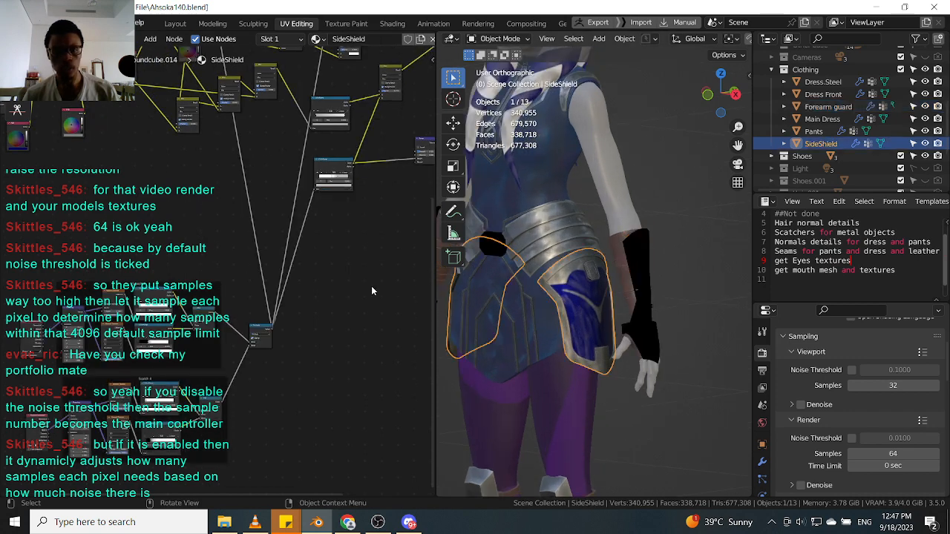
scroll(260, 345, down, 1)
middle_drag(260, 345, 306, 271)
drag(33, 409, 344, 185)
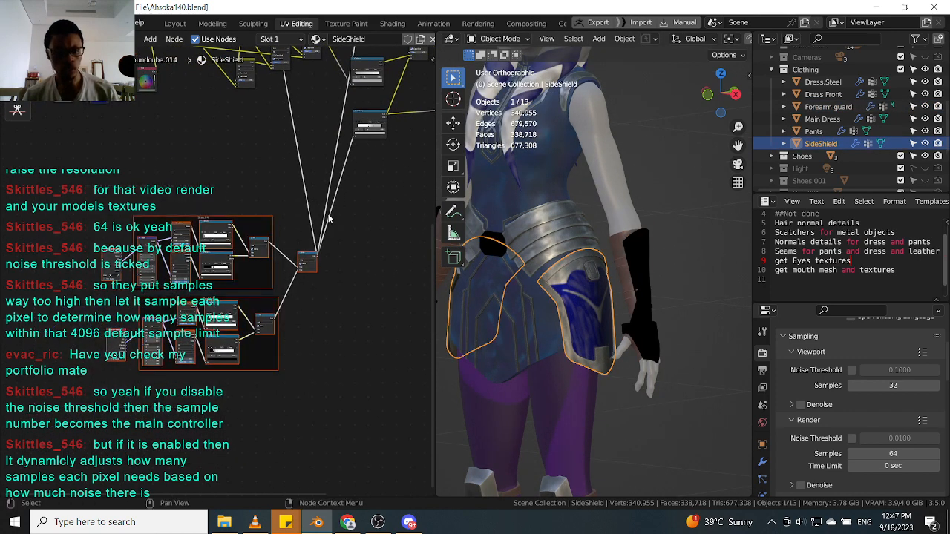
click(646, 269)
key(ctrl+v)
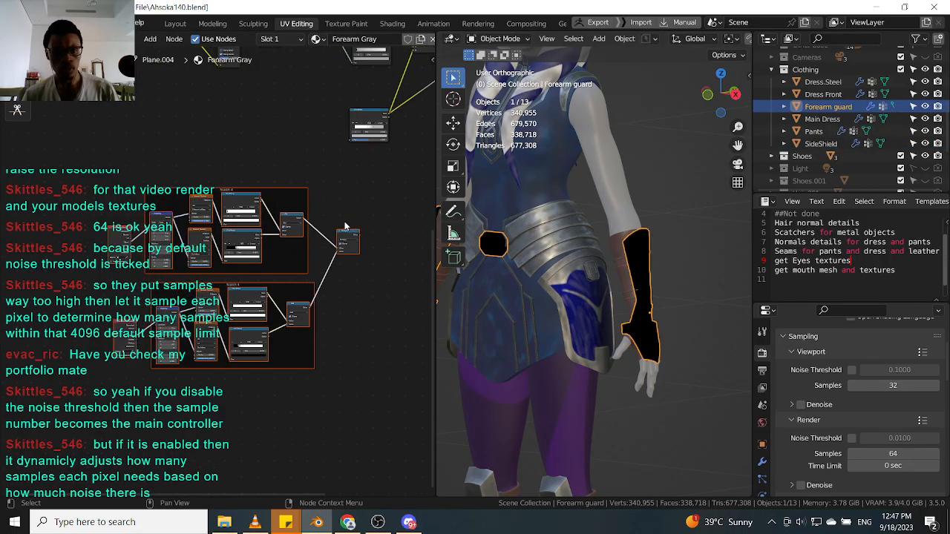
scroll(282, 274, up, 1)
scroll(638, 271, up, 6)
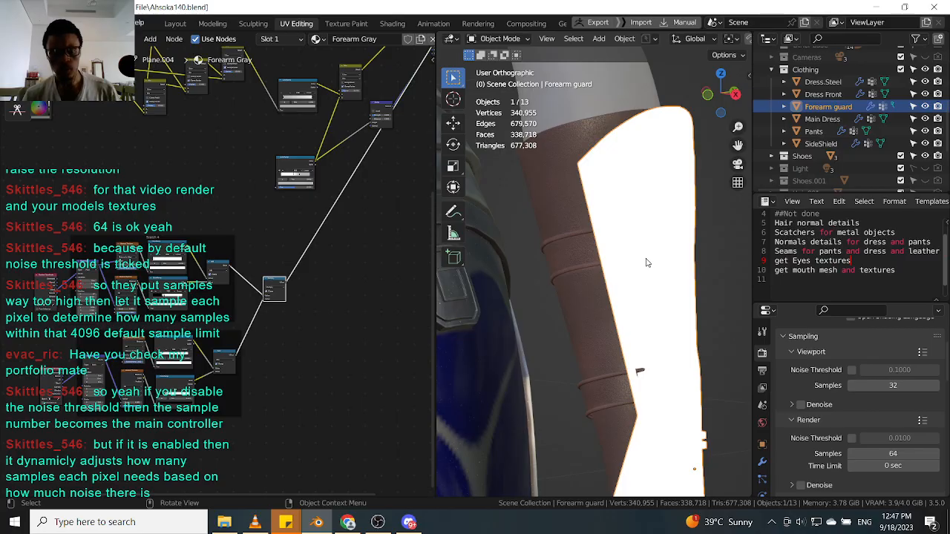
scroll(621, 254, down, 3)
scroll(87, 294, up, 5)
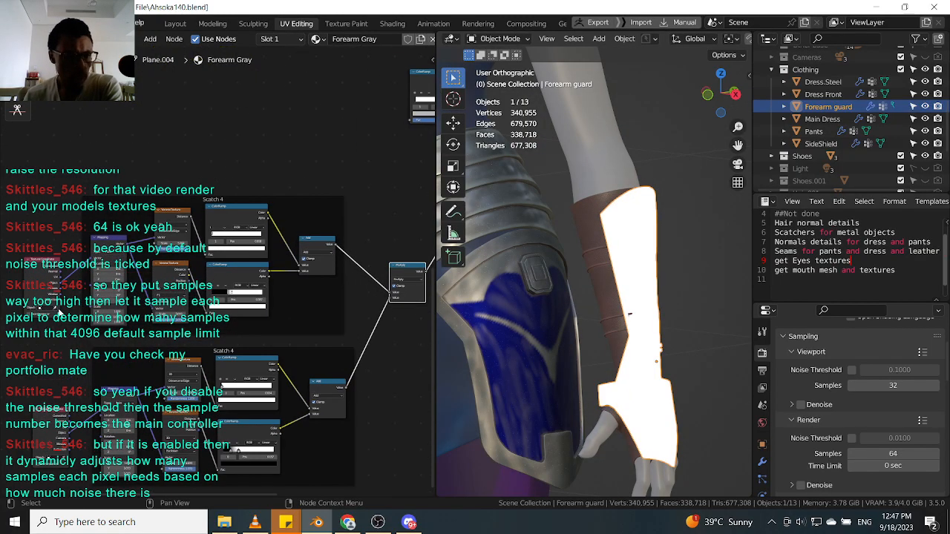
Inspect the pasted Scatch 4 node groups and the Forearm guard's scratch mask in the viewport.
middle_drag(87, 294, 111, 261)
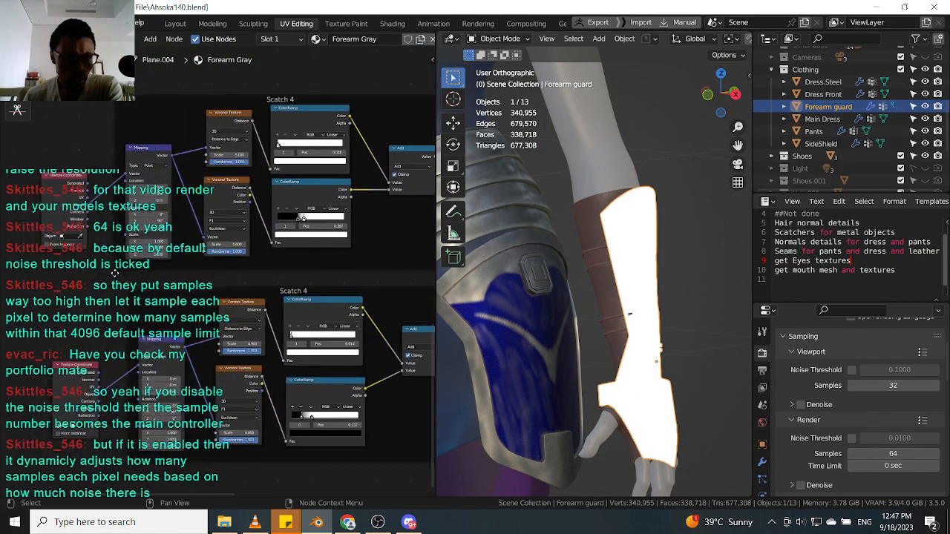
scroll(650, 348, down, 4)
scroll(649, 348, down, 1)
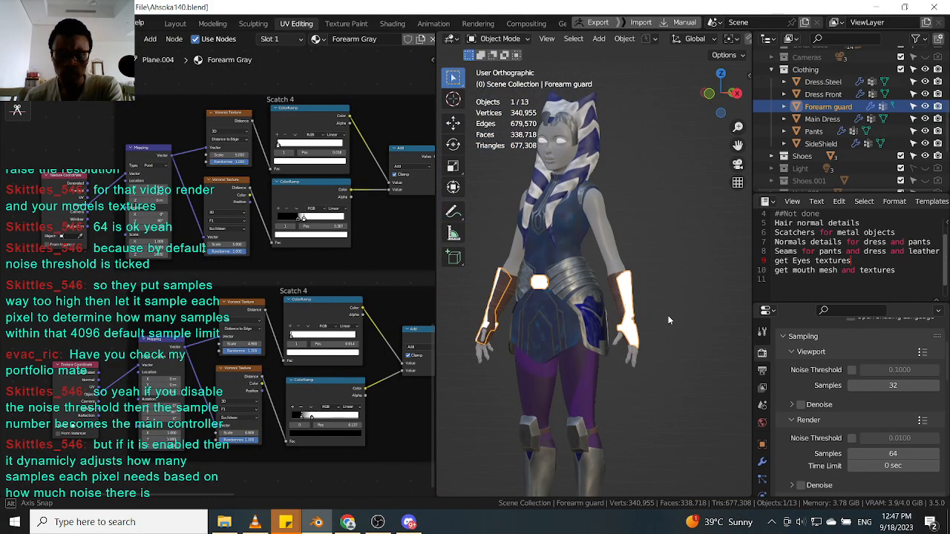
scroll(667, 316, up, 8)
scroll(612, 357, up, 2)
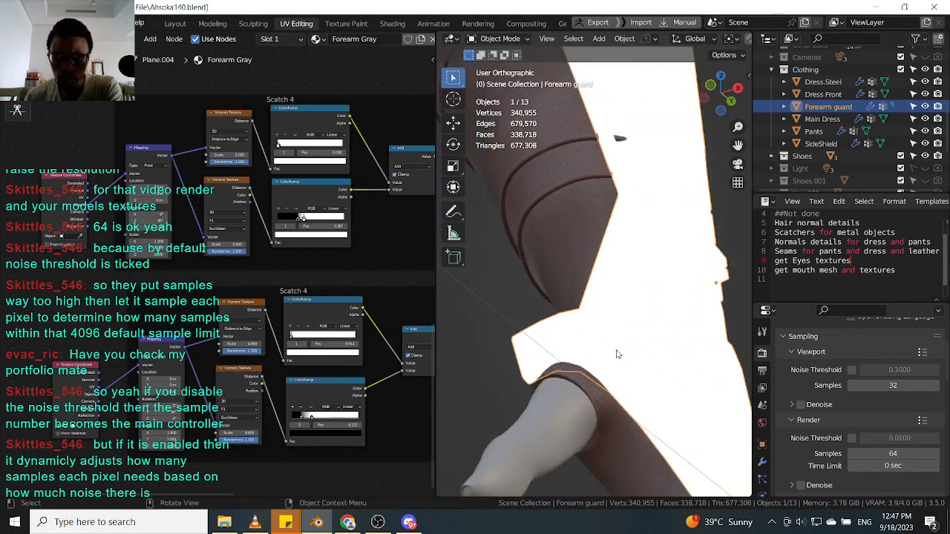
scroll(247, 369, down, 8)
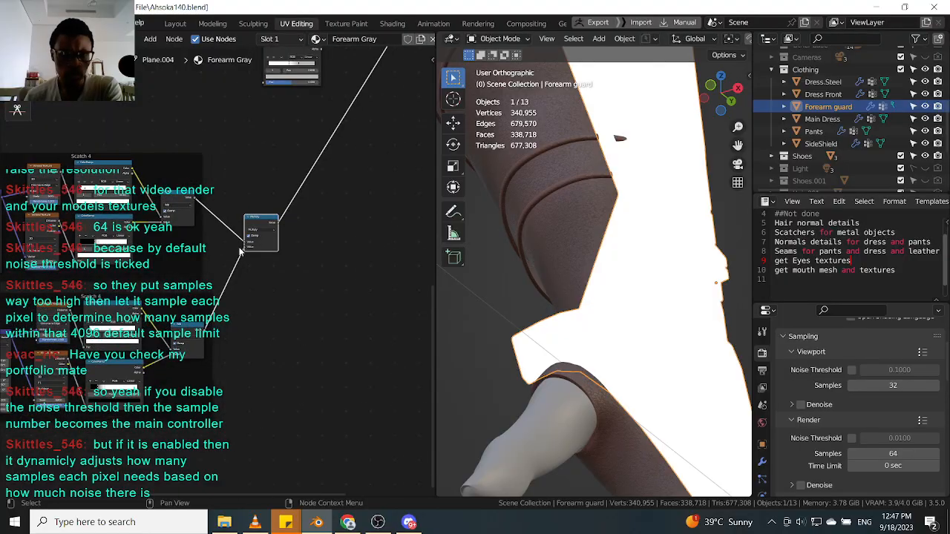
scroll(646, 202, down, 5)
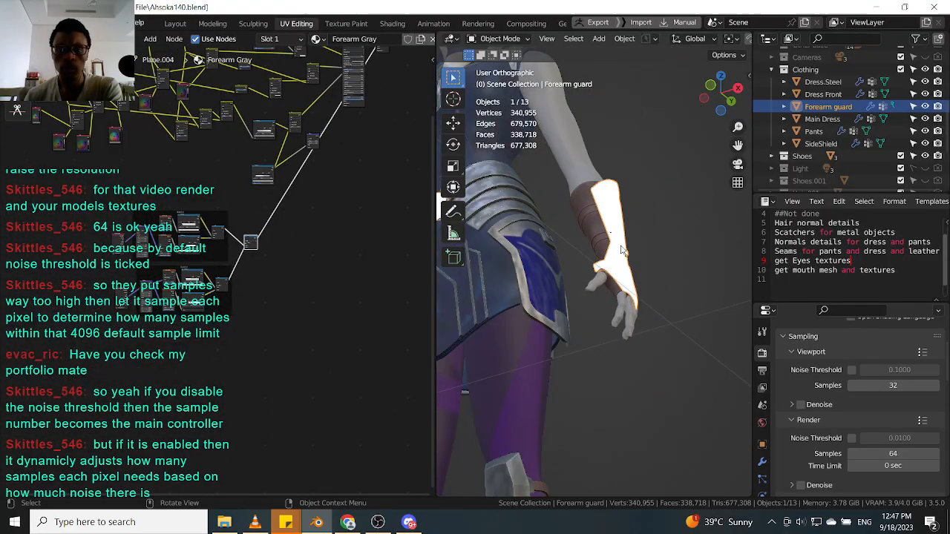
Select the SideShield to compare its scratch mask, and reselect the Forearm guard.
click(549, 283)
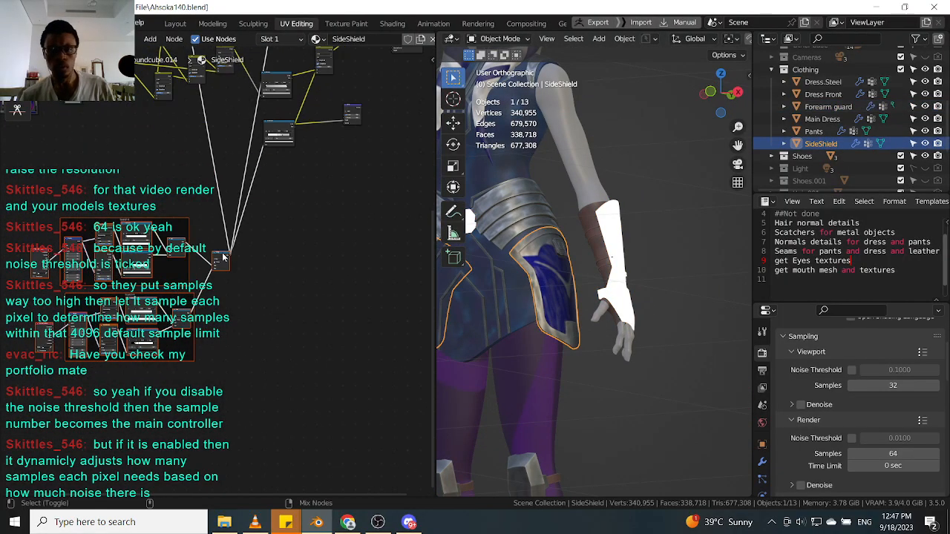
scroll(593, 237, up, 8)
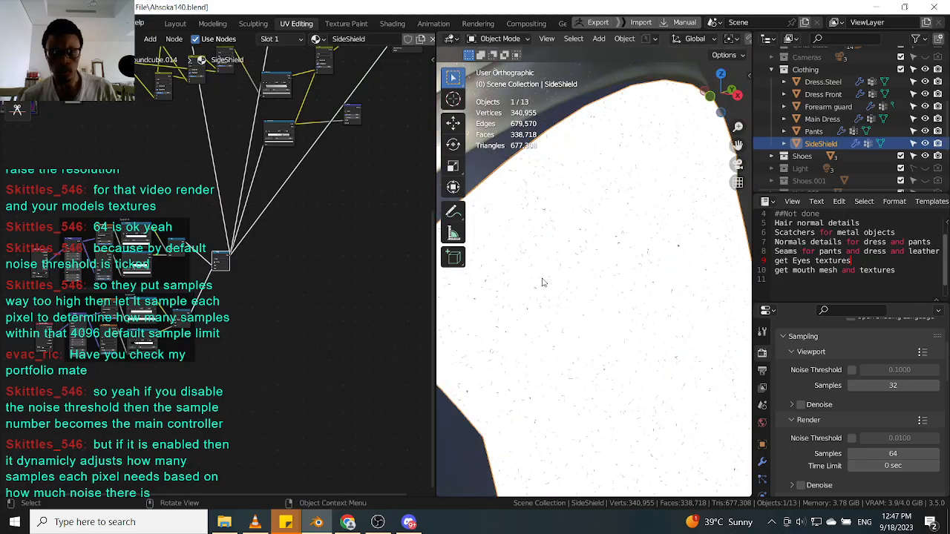
scroll(542, 282, up, 3)
scroll(542, 281, down, 5)
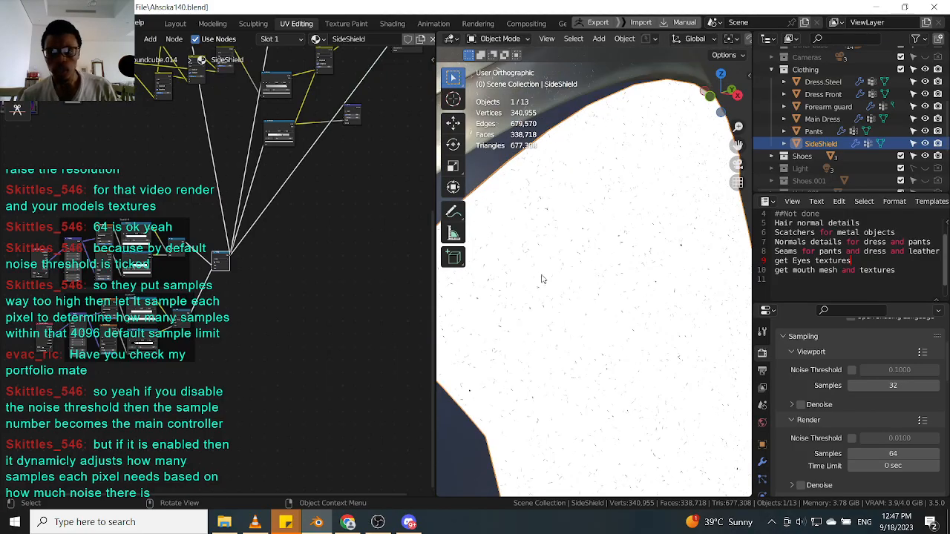
click(701, 267)
Move the stop of the first Scatch 4 ColorRamp to position 0.073.
middle_drag(292, 234, 263, 274)
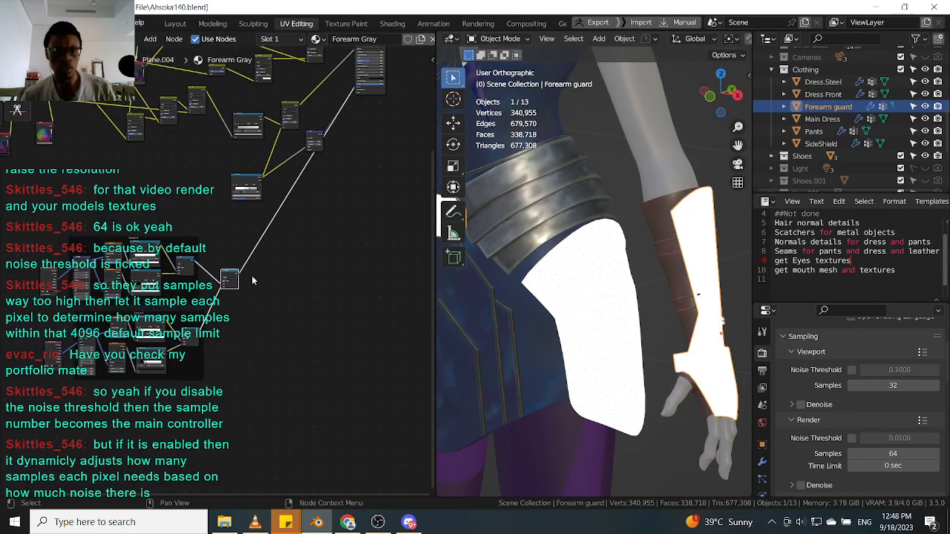
scroll(224, 268, up, 7)
middle_drag(189, 275, 300, 219)
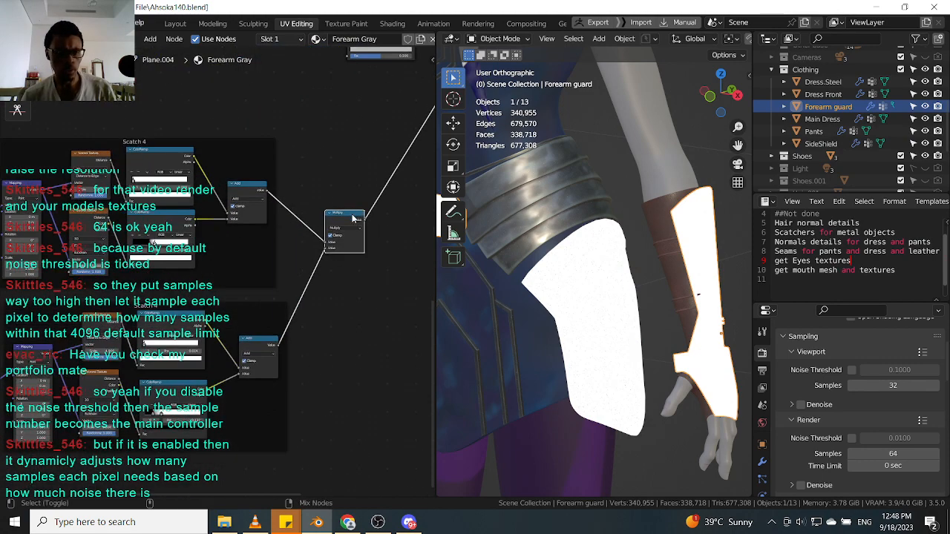
shift+middle_drag(609, 296, 549, 292)
middle_drag(48, 290, 141, 297)
scroll(214, 252, down, 1)
scroll(160, 293, up, 1)
scroll(159, 294, up, 1)
scroll(661, 290, down, 9)
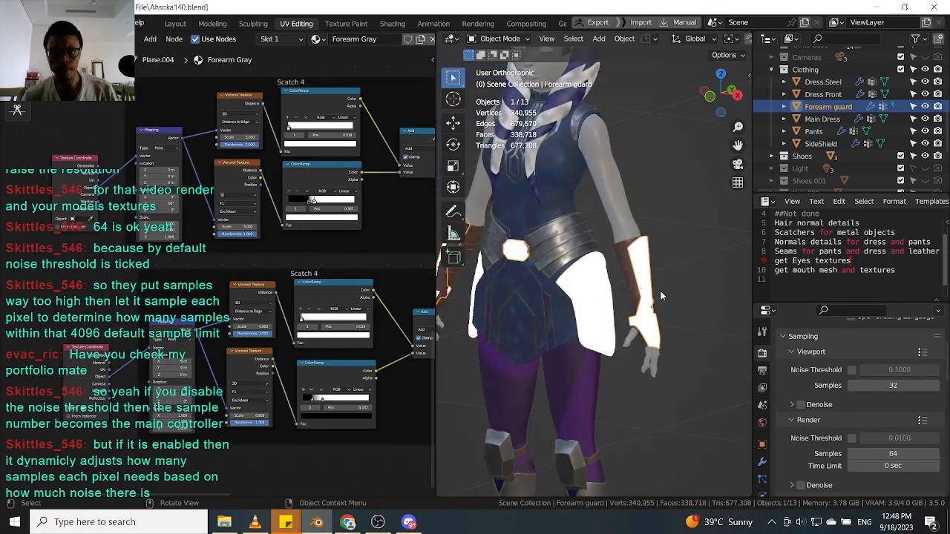
scroll(653, 285, up, 10)
scroll(644, 283, up, 6)
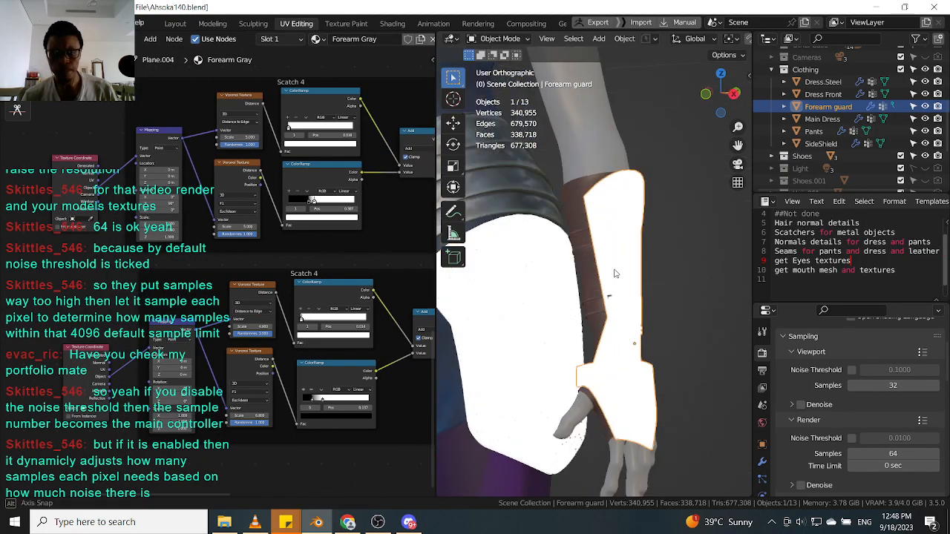
scroll(282, 299, up, 4)
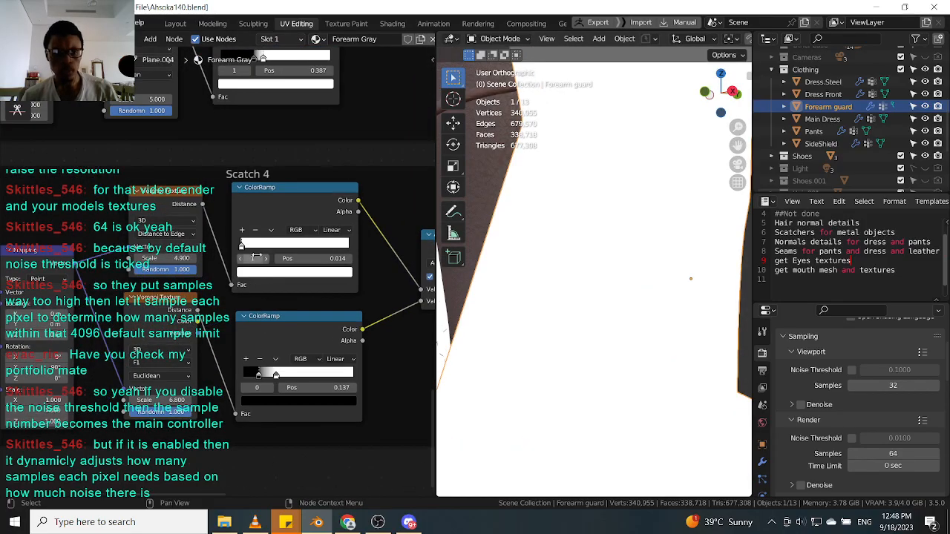
mouse_move(245, 248)
mouse_down()
mouse_move(276, 248)
mouse_move(249, 252)
mouse_up()
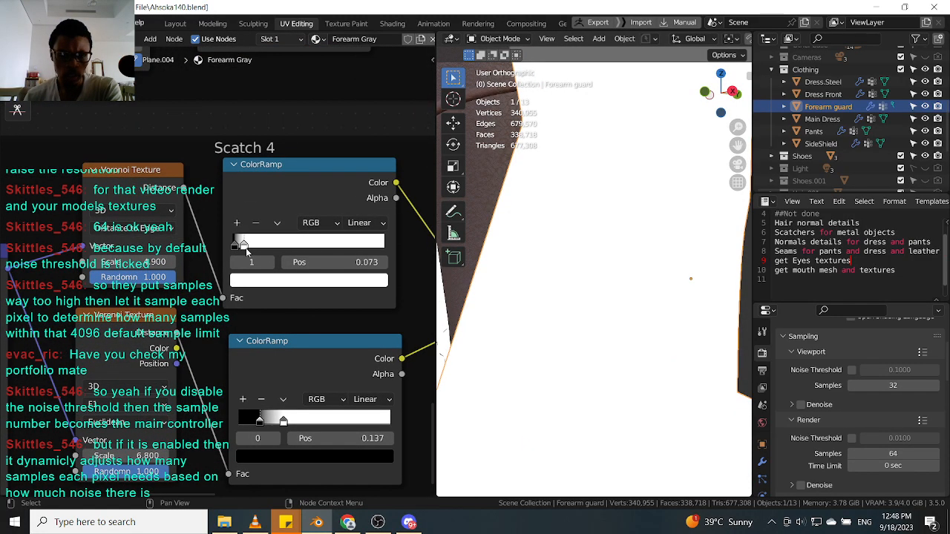
Move the right stop of the second Scatch 4 ColorRamp to position 1.000.
scroll(204, 336, down, 3)
ctrl+shift+click(204, 336)
scroll(505, 305, down, 9)
middle_drag(525, 293, 616, 306)
scroll(616, 305, up, 4)
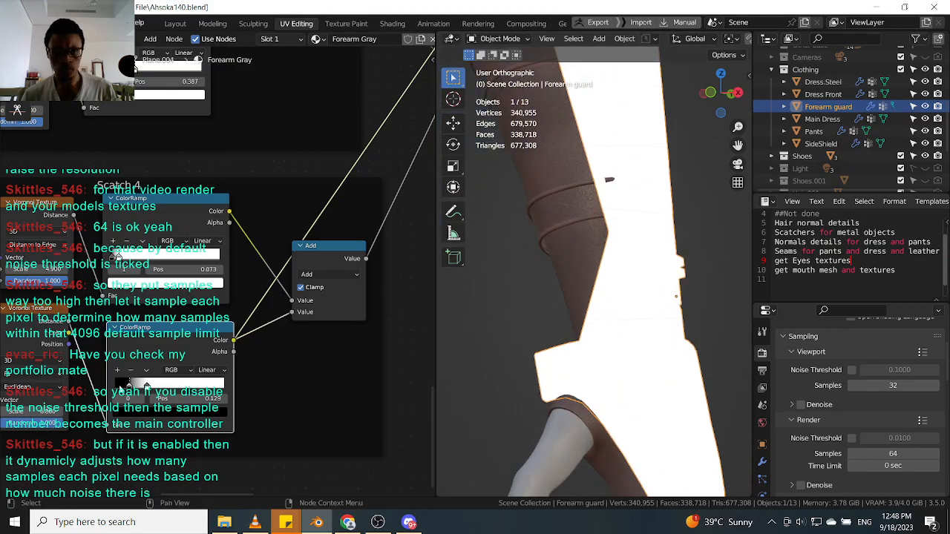
drag(148, 386, 260, 386)
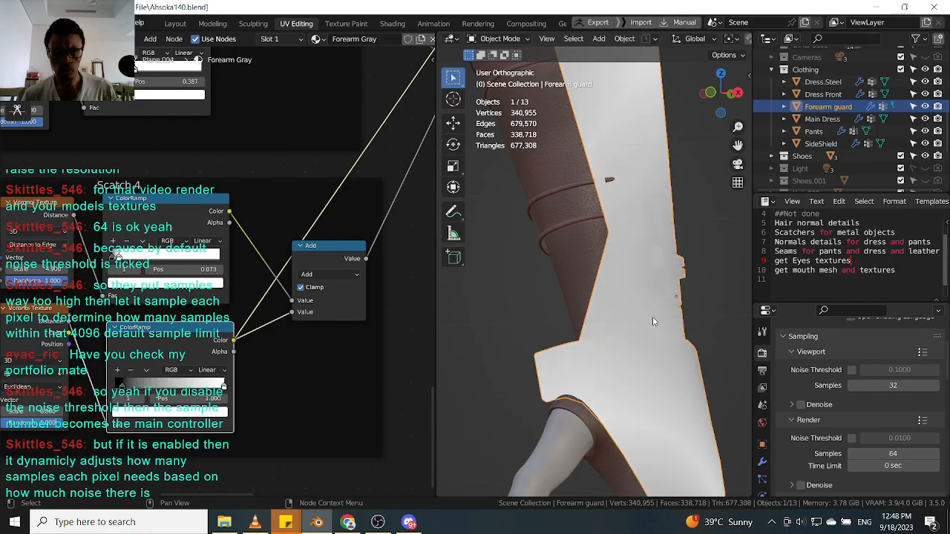
Slide the first Scatch 4 ColorRamp's stop to position 0.054 while checking the guard in the viewport.
mouse_move(620, 192)
middle_down()
mouse_move(616, 182)
mouse_move(618, 193)
middle_up()
scroll(617, 215, down, 8)
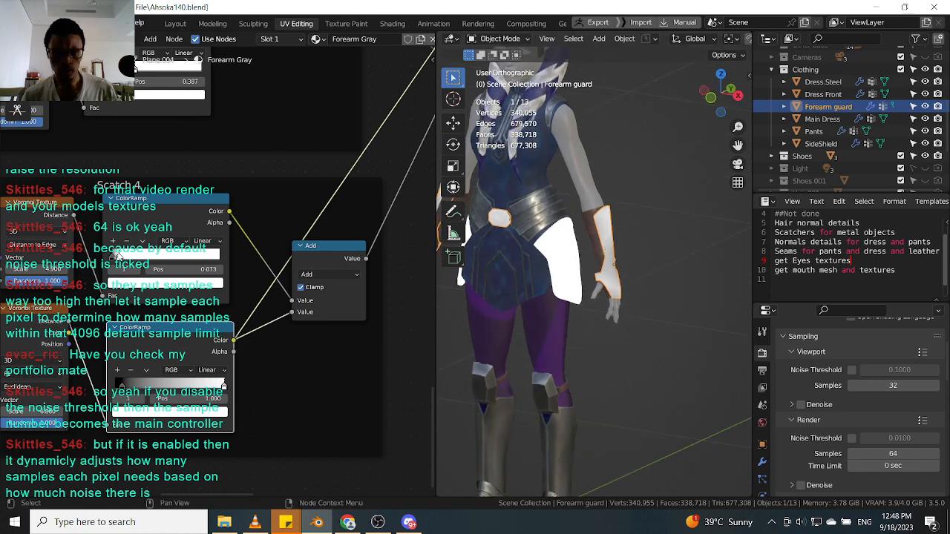
drag(114, 257, 224, 264)
scroll(582, 252, up, 5)
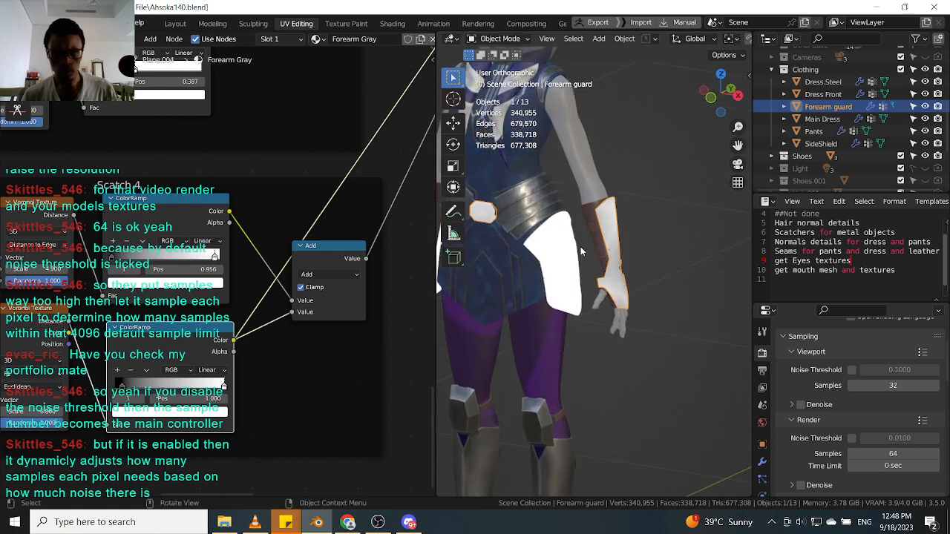
scroll(617, 204, up, 5)
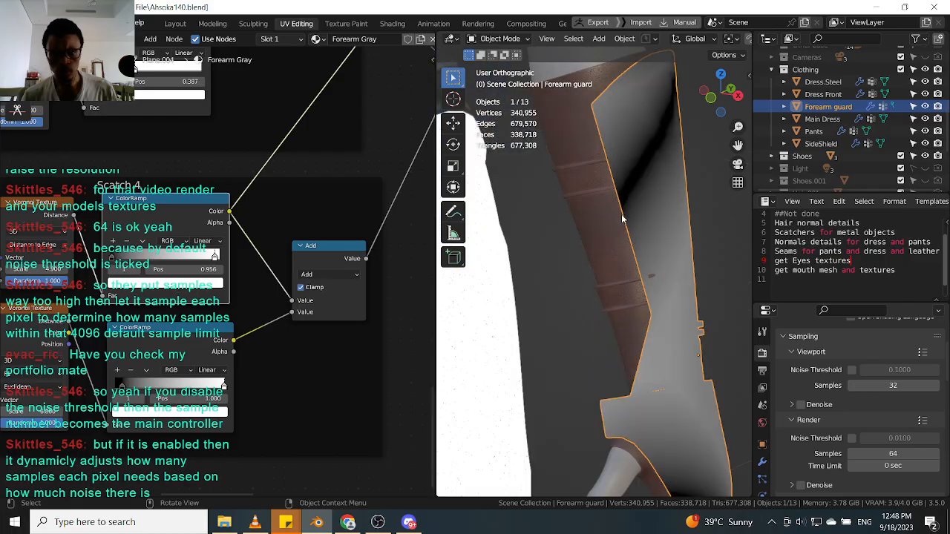
drag(219, 258, 114, 258)
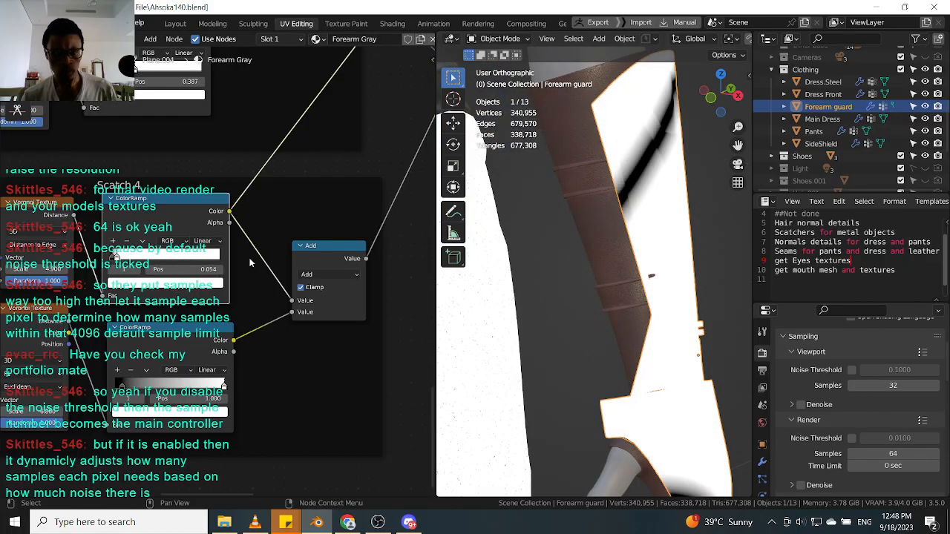
Compare the SideShield and Forearm guard objects with the viewport sidebar's transform properties shown.
scroll(606, 202, down, 3)
click(547, 253)
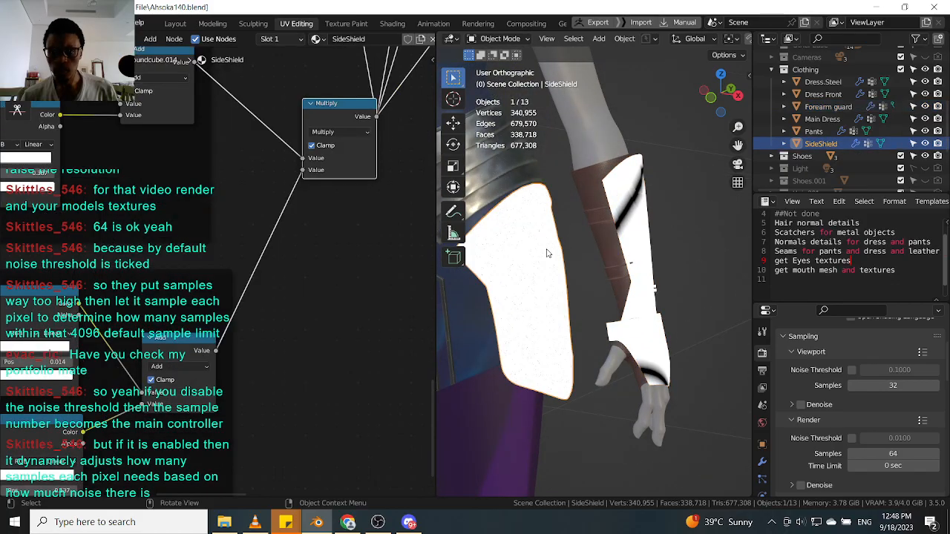
click(657, 217)
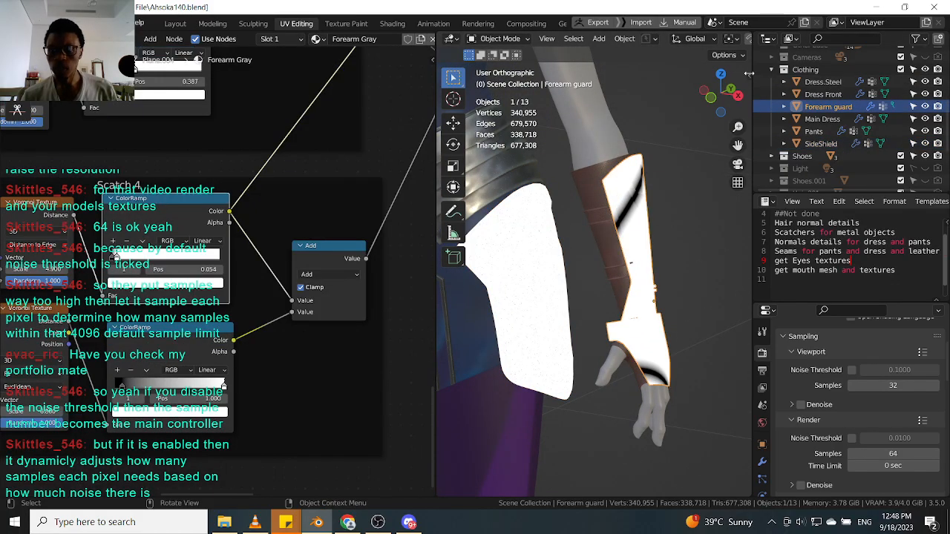
click(748, 73)
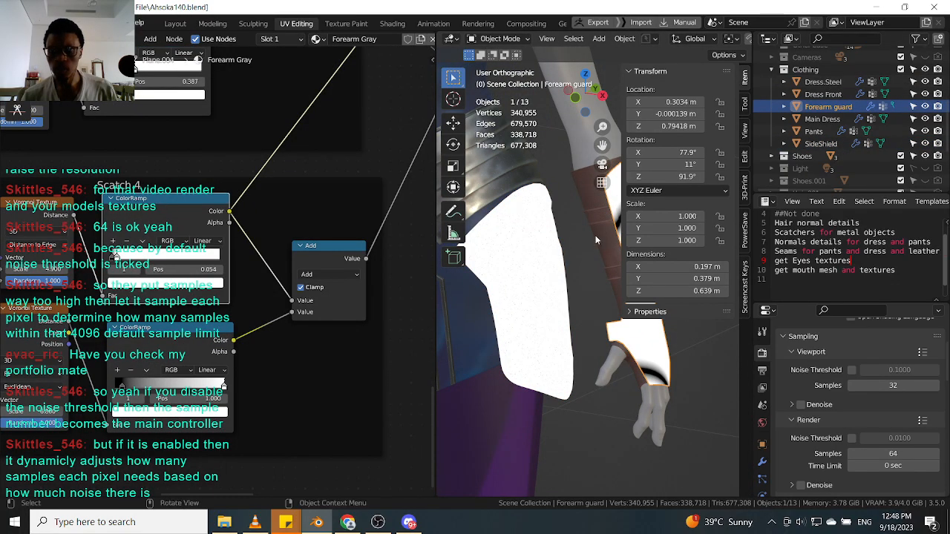
scroll(573, 246, down, 3)
click(600, 284)
scroll(605, 280, up, 2)
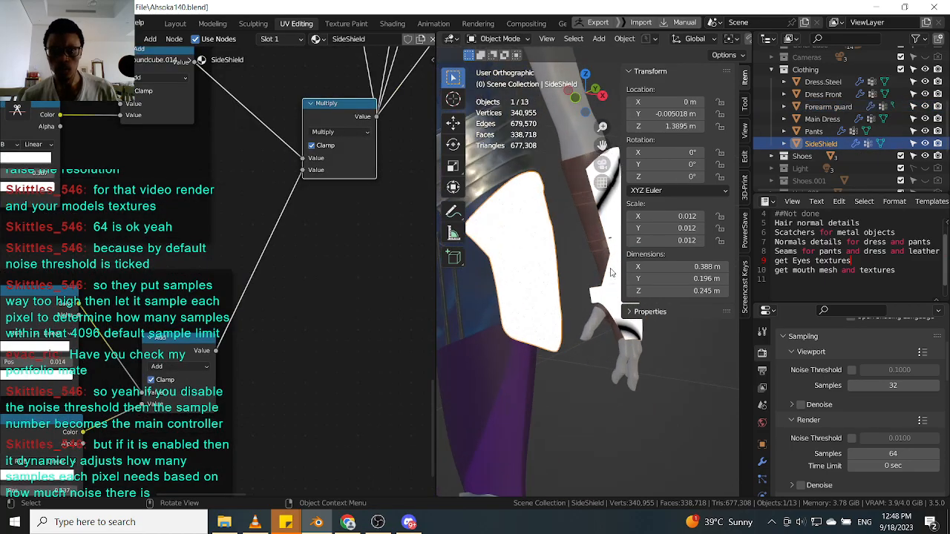
click(611, 285)
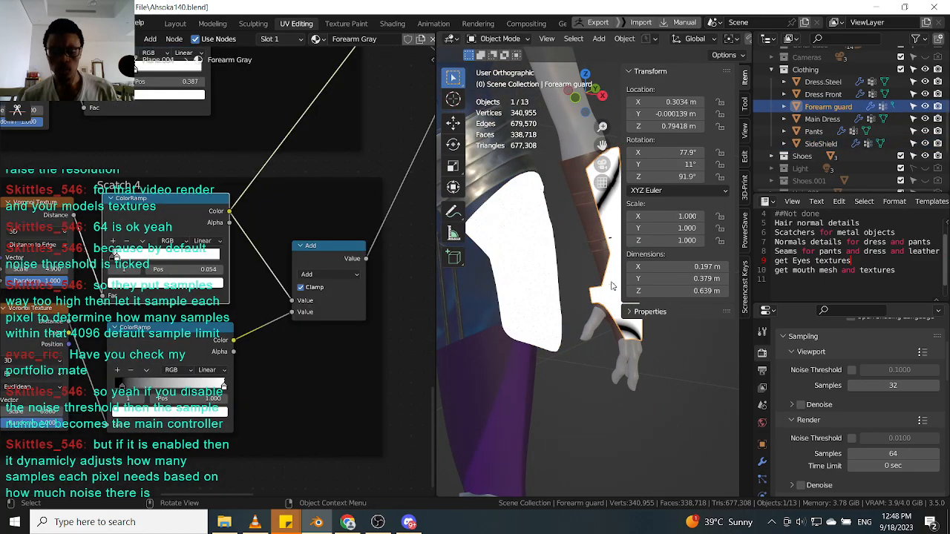
Review the Scatch 4 ColorRamp settings and the full figure in the viewport.
click(314, 256)
middle_drag(292, 280, 326, 263)
middle_drag(197, 346, 228, 326)
mouse_move(304, 340)
mouse_down()
mouse_move(250, 340)
mouse_move(303, 341)
mouse_up()
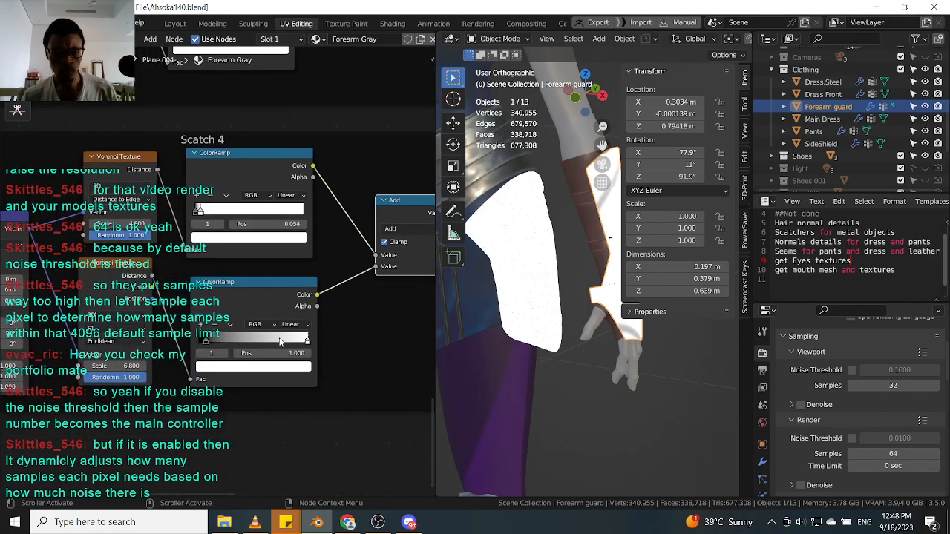
scroll(209, 315, down, 4)
middle_drag(182, 310, 291, 334)
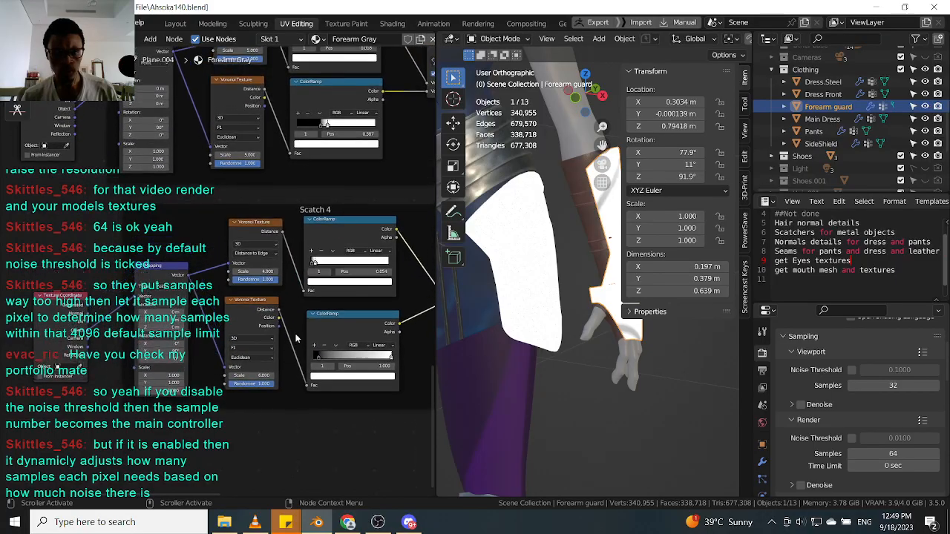
scroll(601, 246, down, 5)
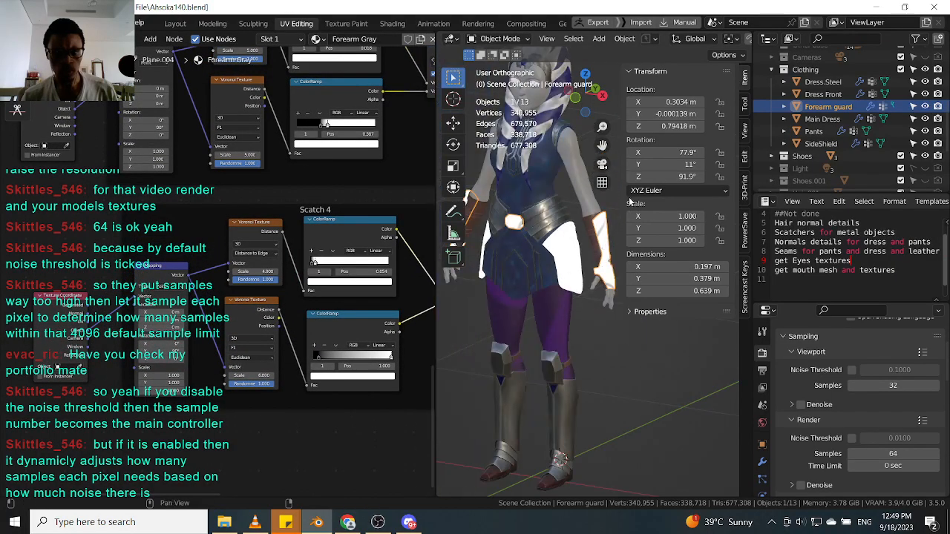
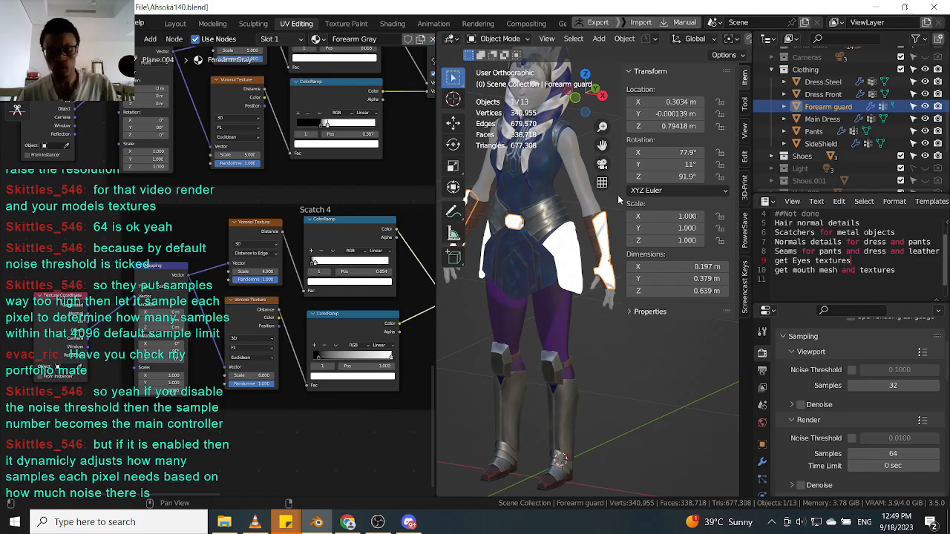
Inspect the SideShield, Dress Front and Forearm guard objects on the figure from several angles.
key(n)
key(KP_Decimal)
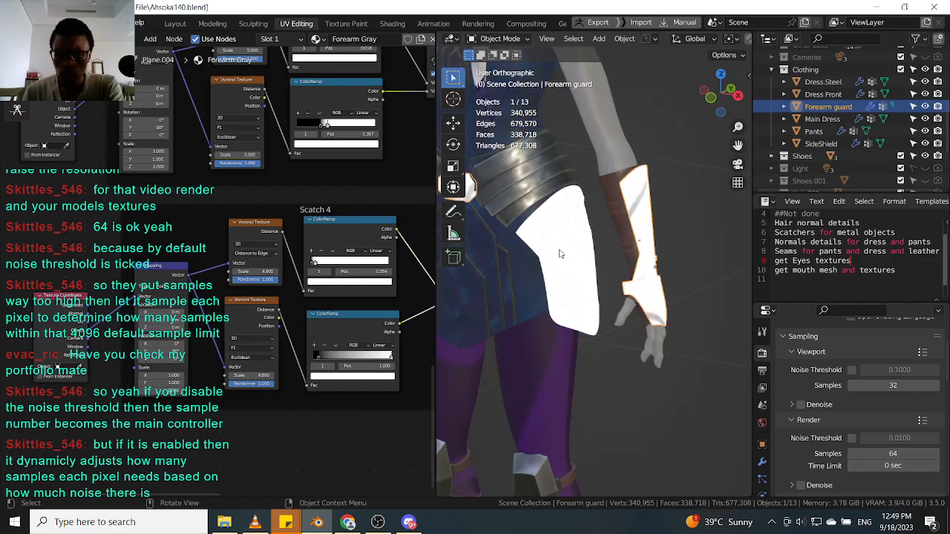
click(561, 254)
scroll(571, 249, down, 3)
mouse_move(580, 245)
middle_down()
mouse_move(564, 227)
mouse_move(573, 254)
middle_up()
scroll(573, 254, down, 8)
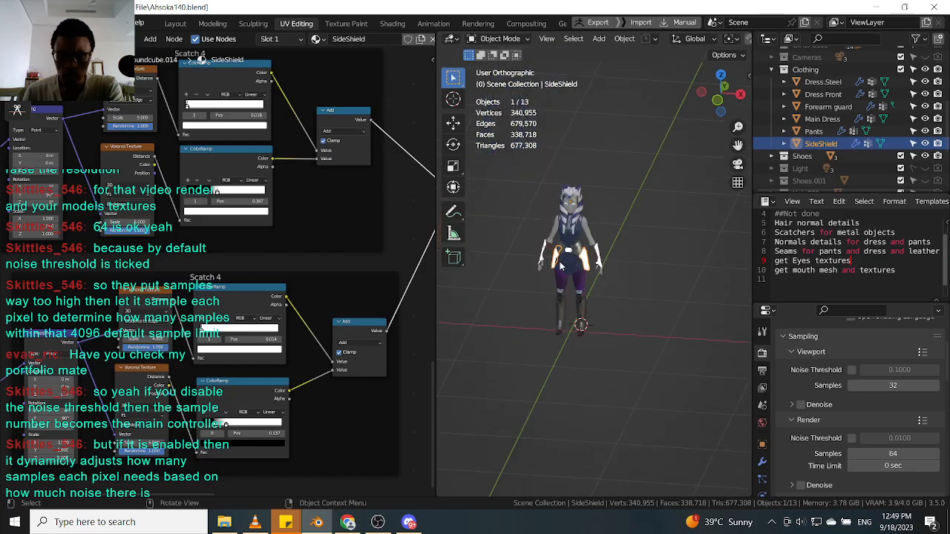
scroll(582, 254, up, 7)
click(689, 250)
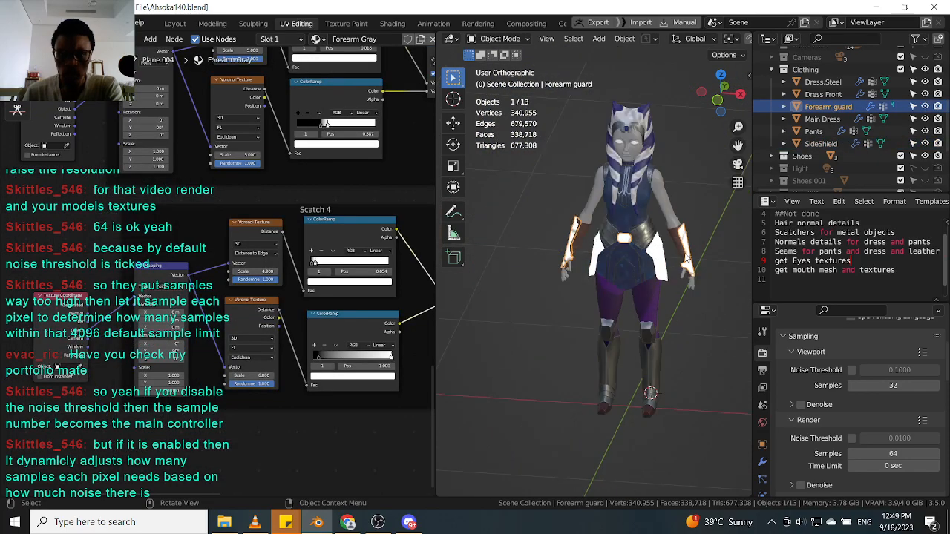
middle_drag(595, 408, 561, 264)
middle_drag(636, 267, 558, 243)
scroll(680, 284, up, 4)
scroll(558, 243, up, 4)
scroll(634, 267, down, 6)
mouse_move(641, 268)
middle_down()
mouse_move(582, 268)
mouse_move(648, 273)
middle_up()
scroll(648, 273, up, 3)
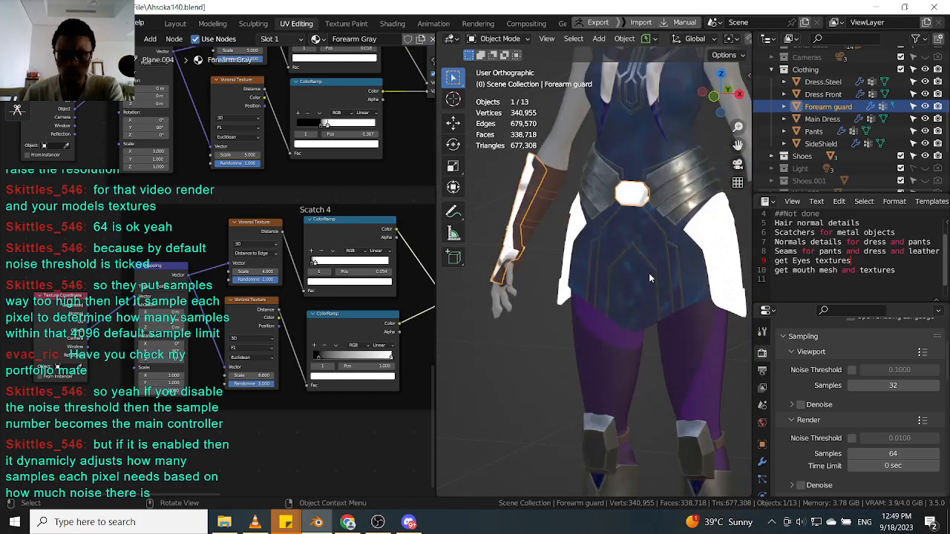
click(661, 275)
scroll(661, 274, down, 4)
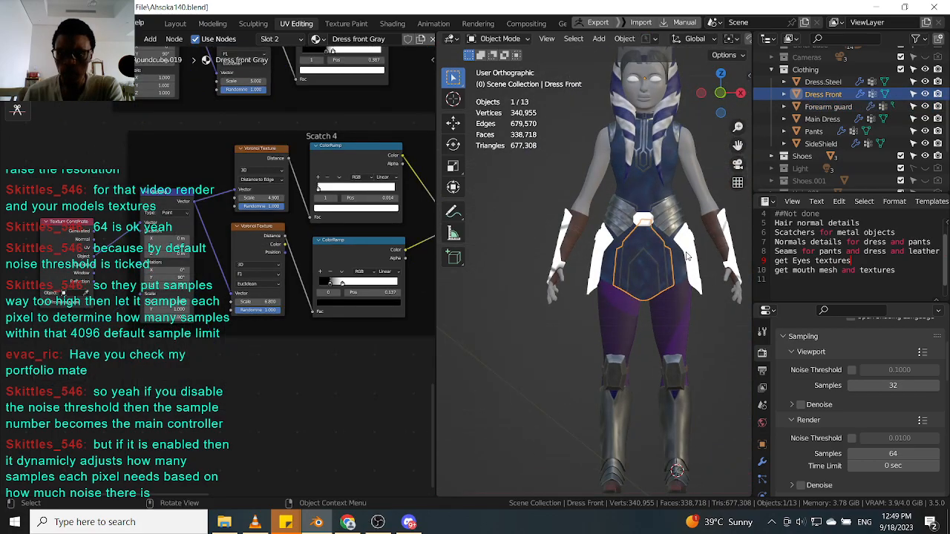
click(697, 253)
click(730, 243)
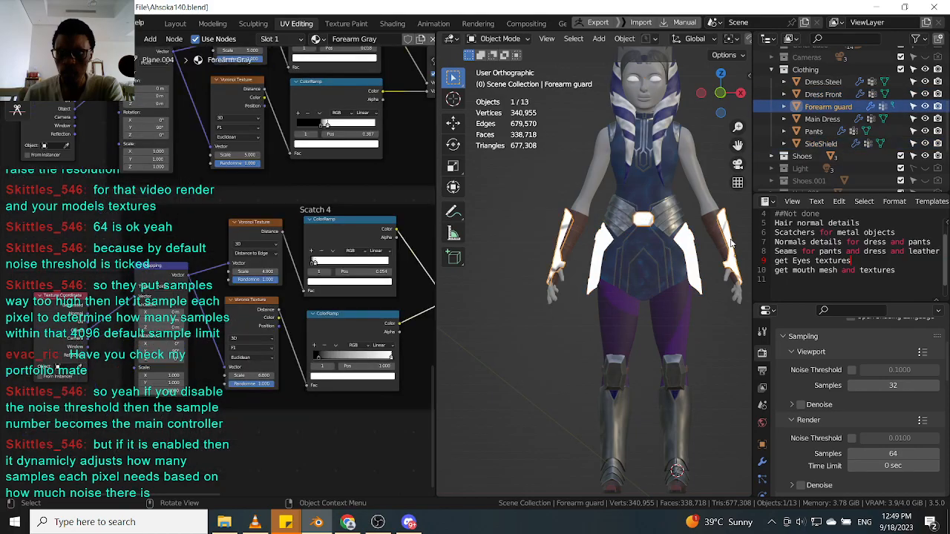
middle_drag(731, 243, 692, 334)
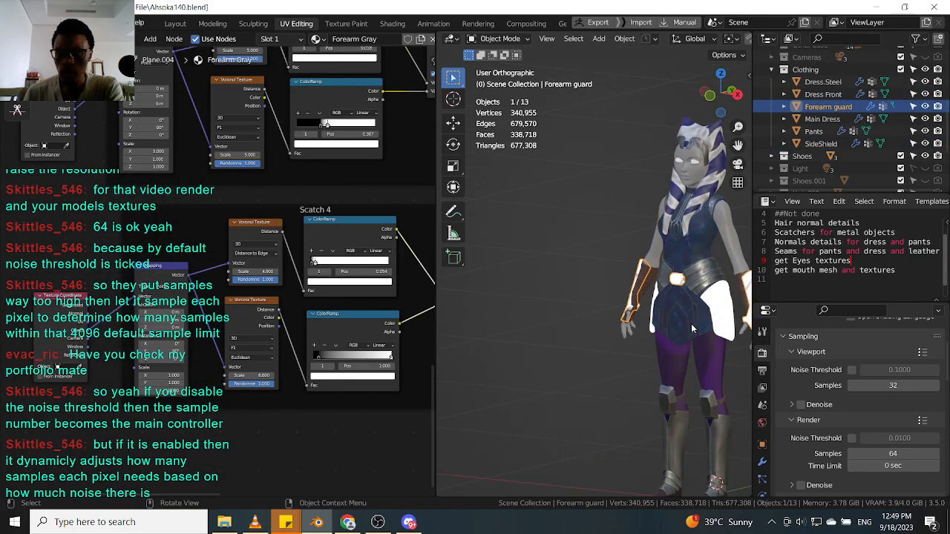
click(694, 299)
click(702, 282)
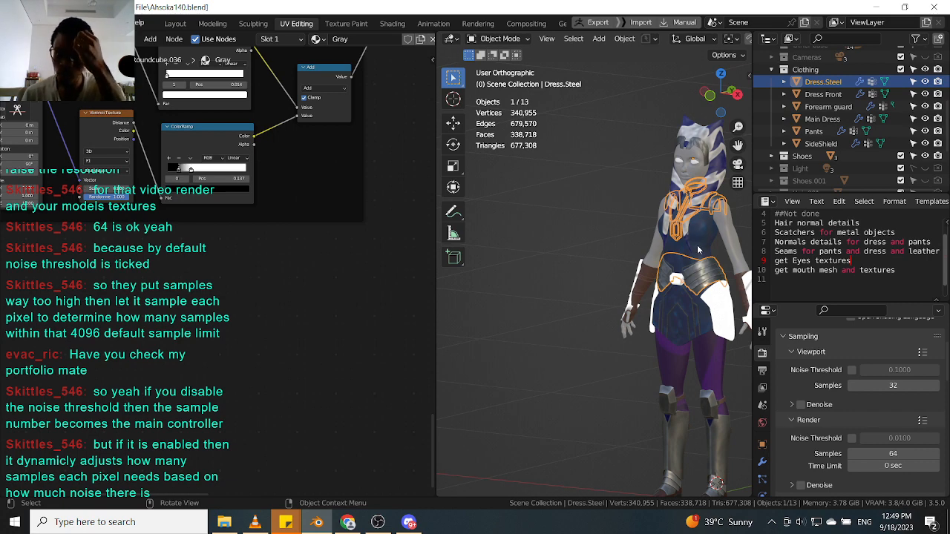
shift+middle_drag(701, 245, 633, 240)
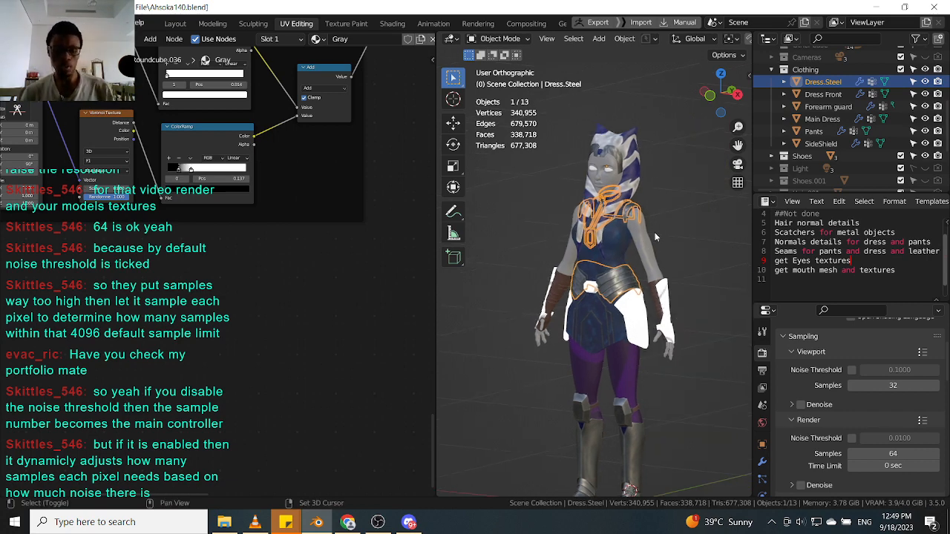
key(shift+s)
click(681, 204)
key(shift+s)
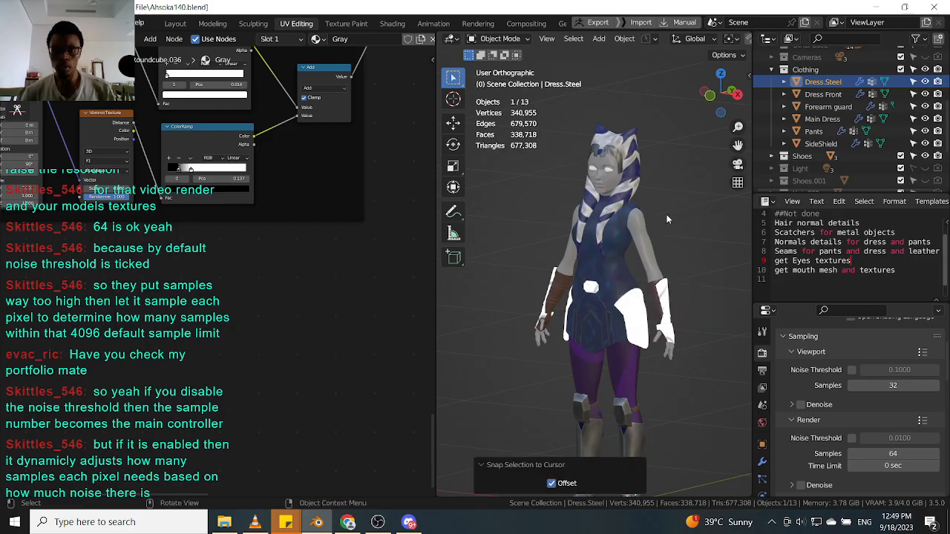
key(shift+s)
click(528, 222)
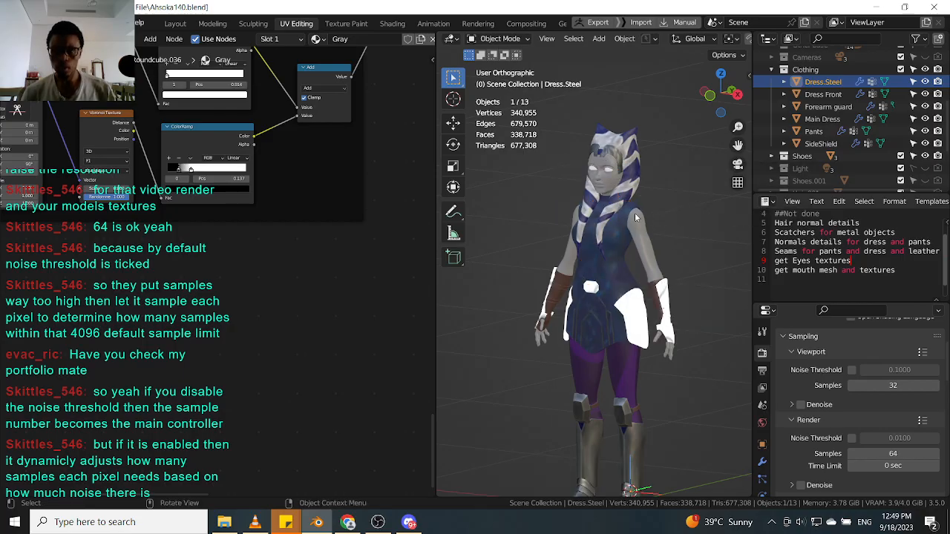
scroll(666, 316, down, 4)
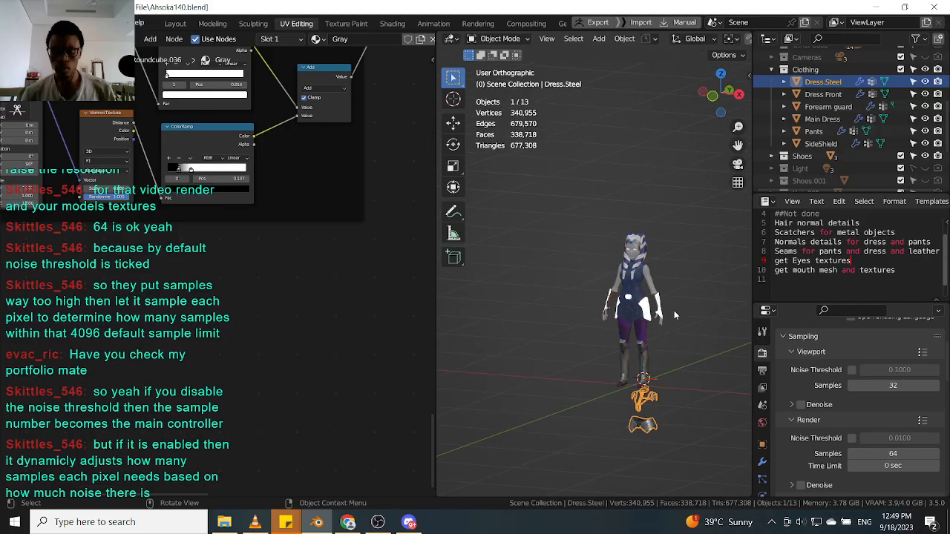
click(664, 338)
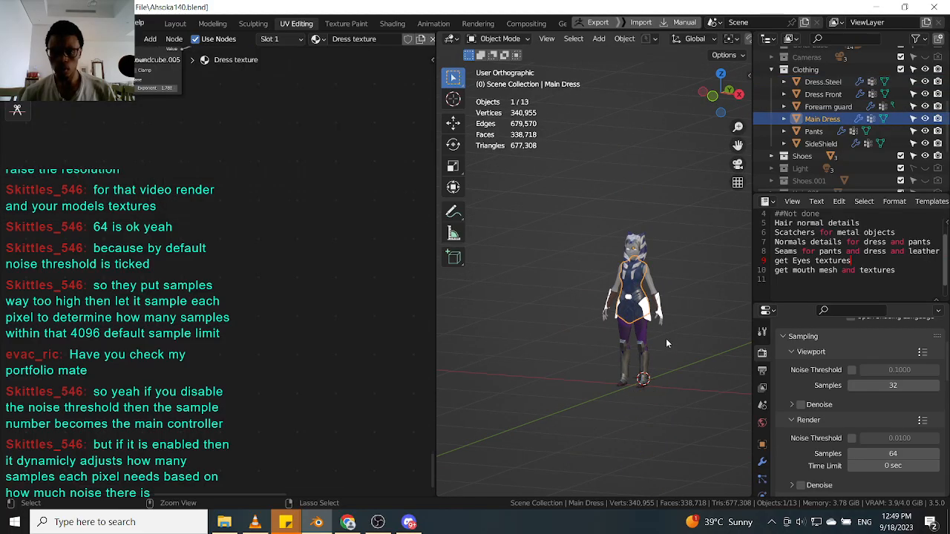
scroll(659, 327, up, 4)
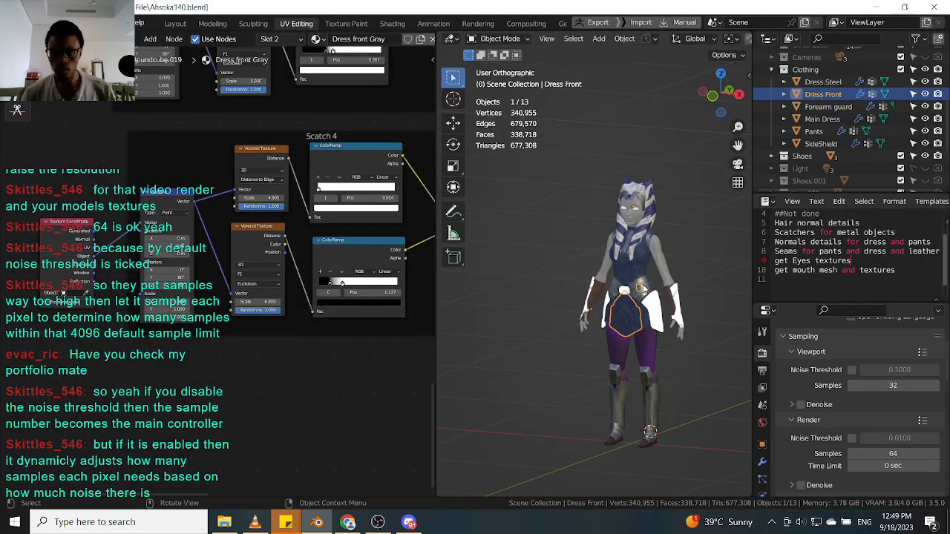
Snap the 3D cursor to the selected Dress.Steel object.
click(642, 286)
key(shift+s)
click(549, 280)
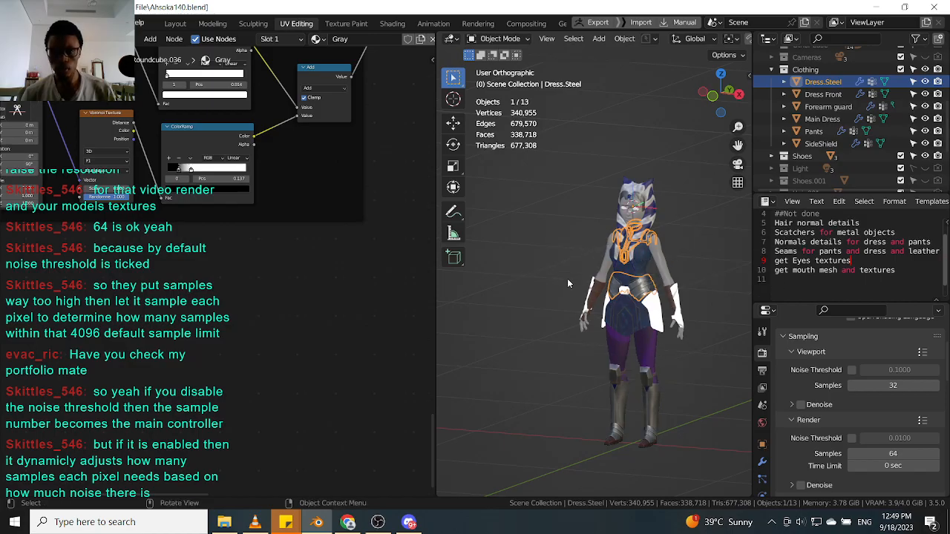
Set the Forearm guard's origin to the 3D cursor.
scroll(668, 285, up, 3)
click(689, 306)
right_click(685, 315)
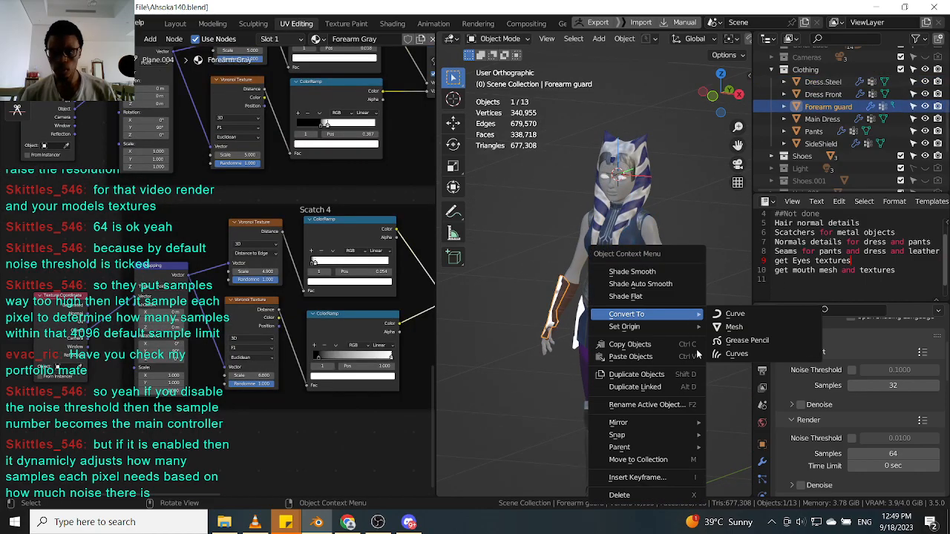
mouse_move(693, 326)
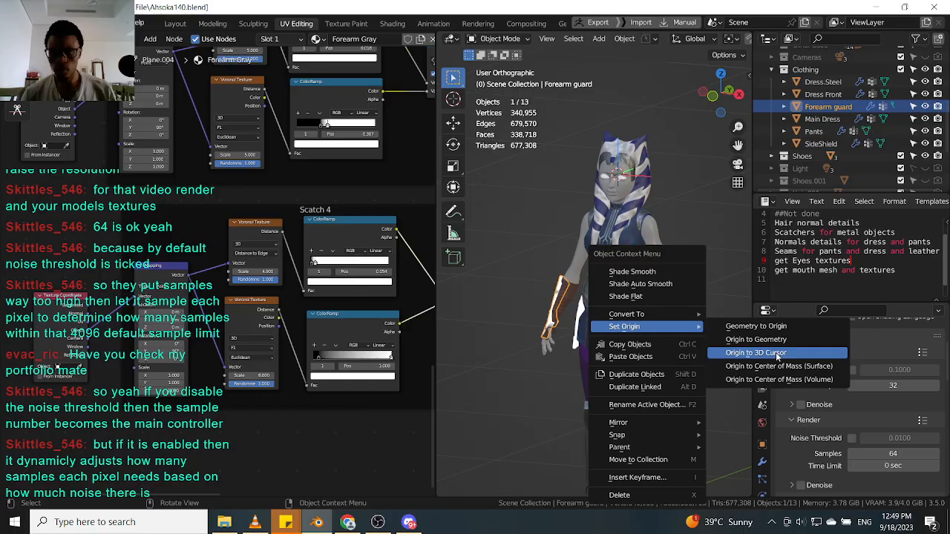
click(776, 354)
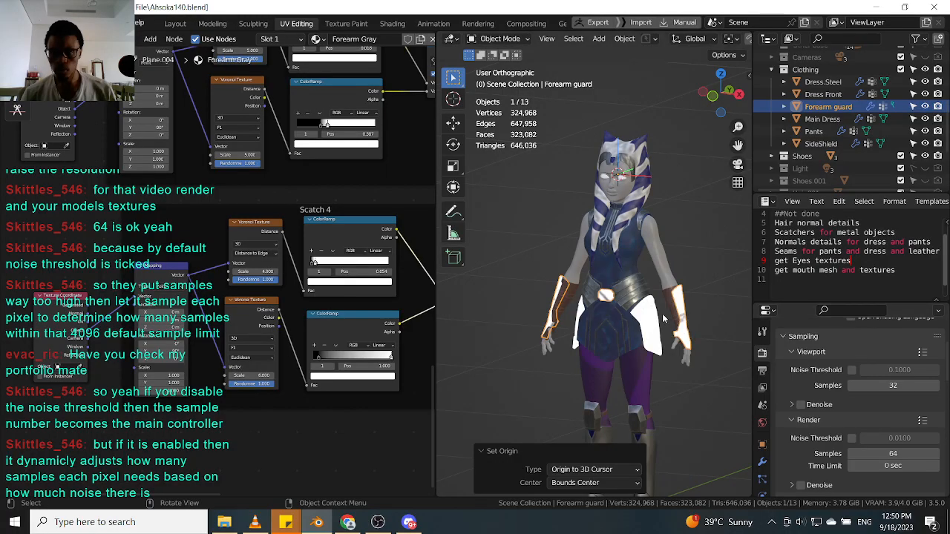
Box-select and delete the scratch node frames in the Forearm Gray material.
scroll(665, 319, up, 4)
middle_drag(665, 319, 558, 310)
scroll(247, 317, down, 6)
drag(247, 318, 321, 258)
key(x)
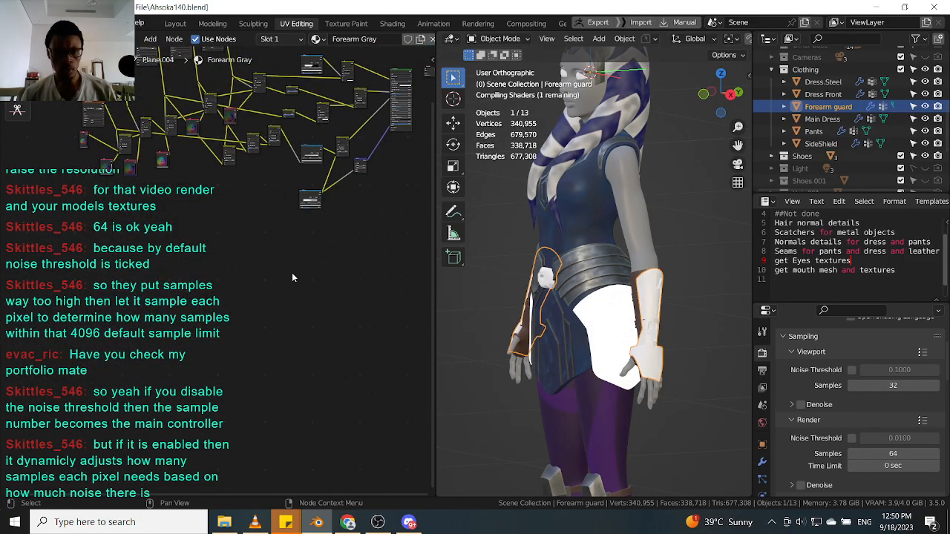
Copy the two Scatch 4 node frames from the SideShield material and paste them into the Forearm Gray material.
click(602, 330)
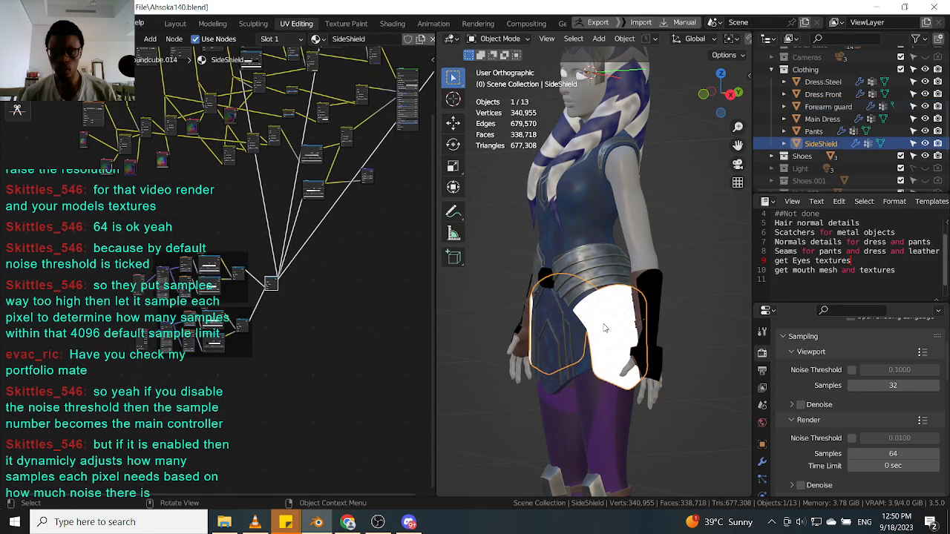
key(KP_Decimal)
key(Home)
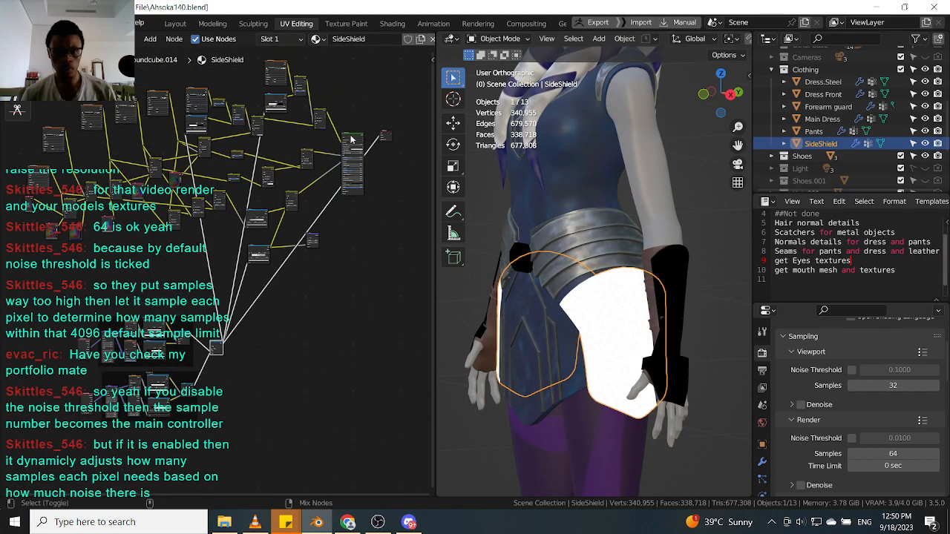
click(352, 138)
scroll(158, 406, up, 9)
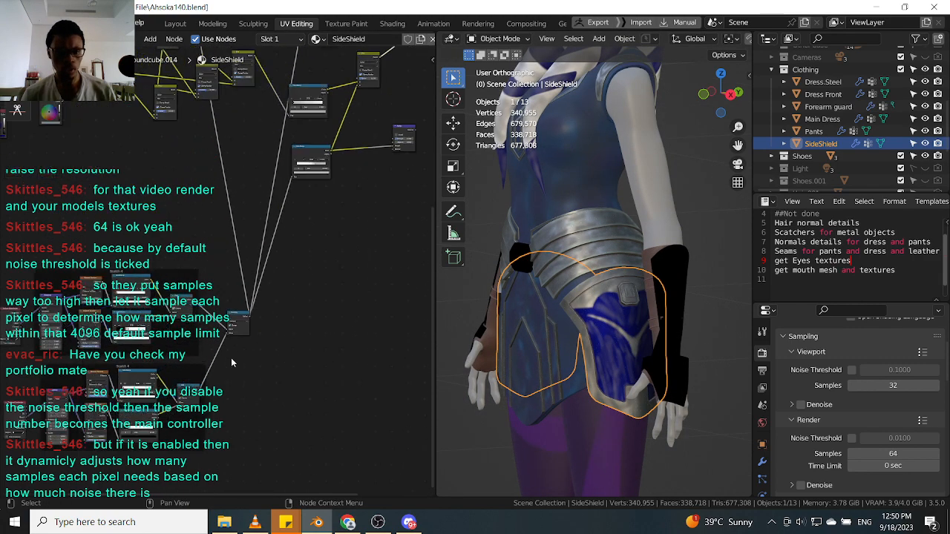
scroll(293, 290, down, 6)
drag(315, 249, 47, 439)
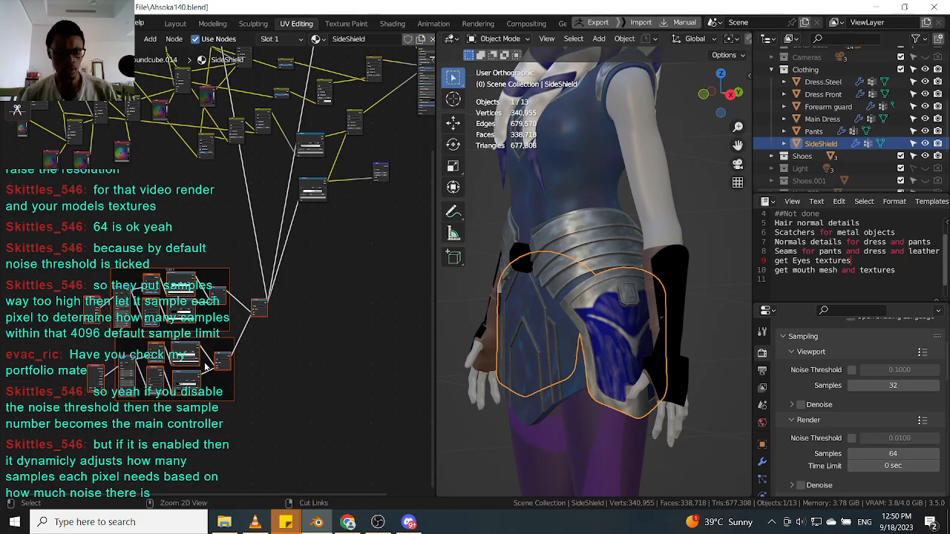
click(678, 319)
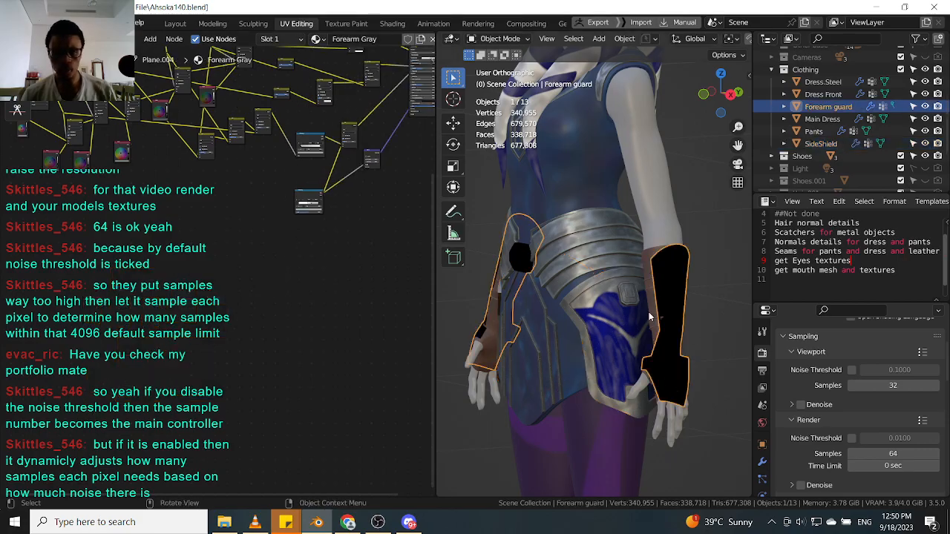
key(ctrl+v)
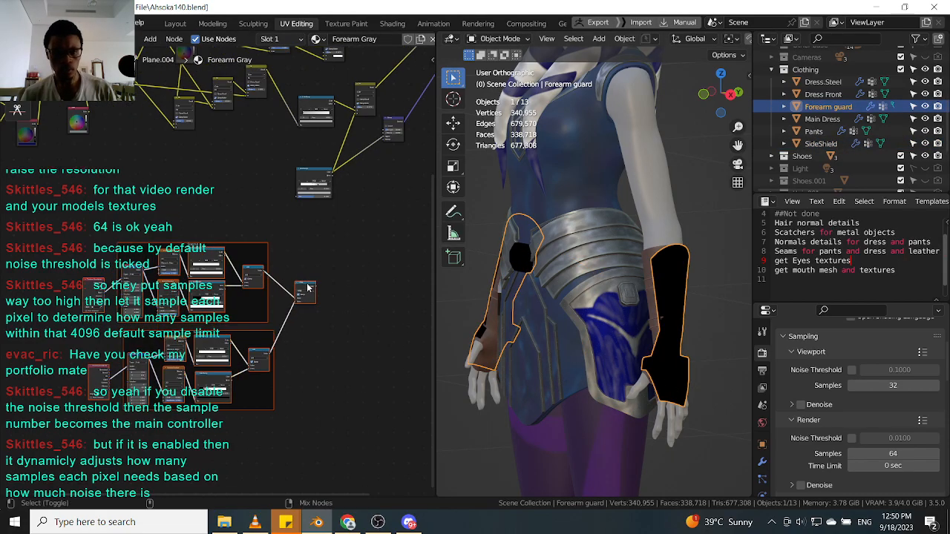
Inspect the pasted scratch effect on the forearm guard's centre piece up close.
scroll(628, 316, up, 10)
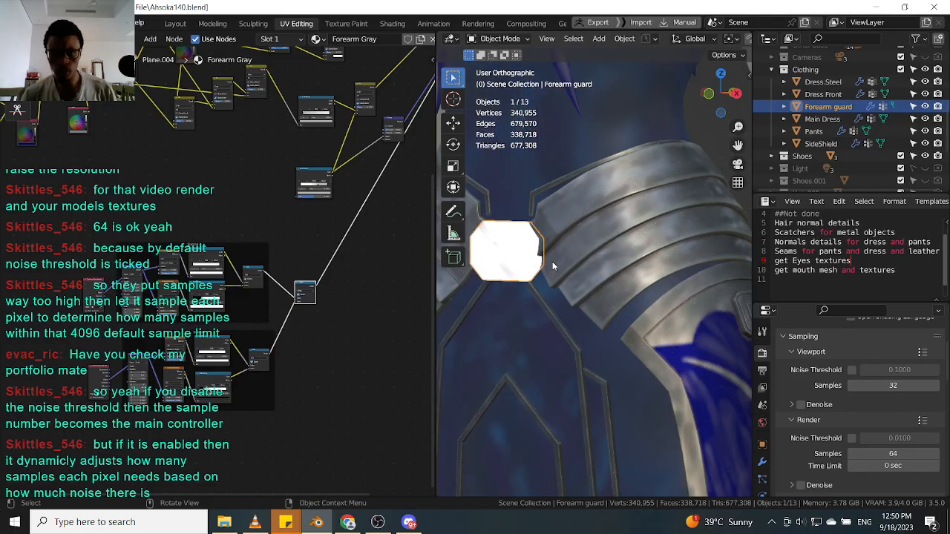
scroll(585, 232, up, 4)
shift+middle_drag(525, 232, 571, 282)
scroll(581, 247, down, 4)
scroll(616, 291, down, 3)
scroll(561, 278, up, 2)
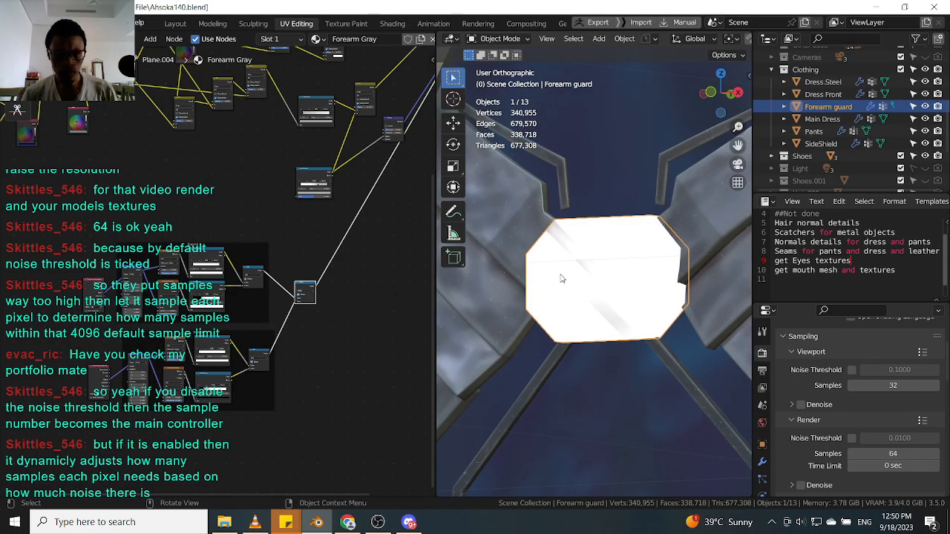
scroll(164, 327, up, 6)
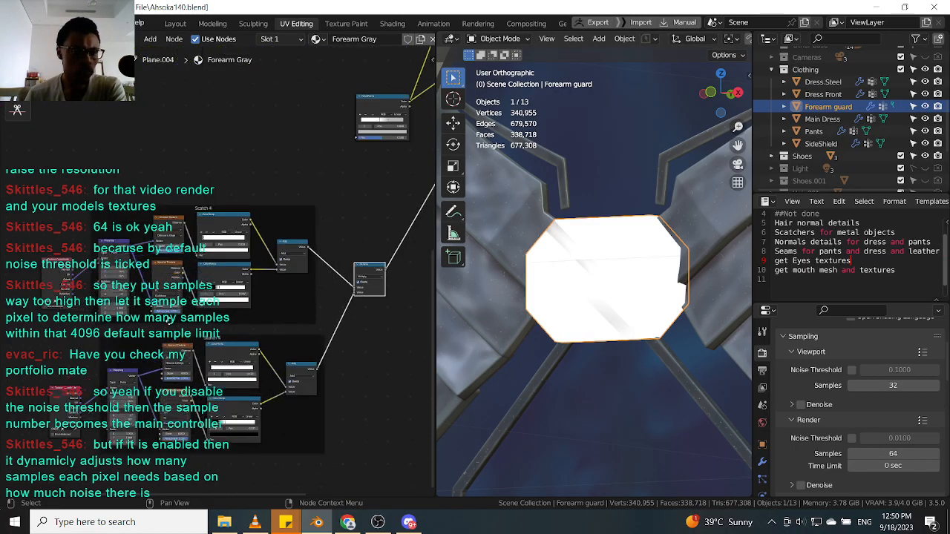
middle_drag(179, 329, 168, 325)
scroll(647, 314, down, 5)
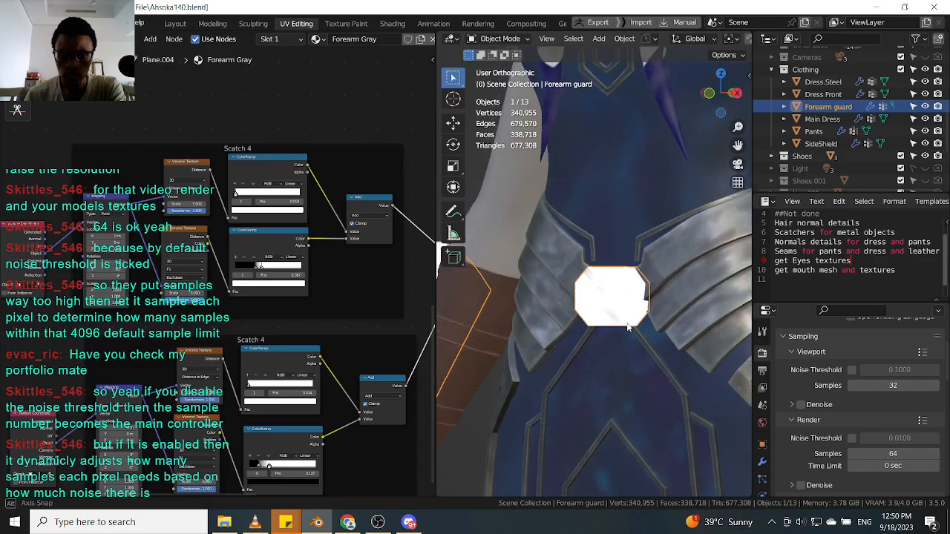
Isolate the Forearm guard in local view and move the lower Scatch 4 ColorRamp's stop to position 0.218.
key(KP_Divide)
scroll(586, 247, up, 12)
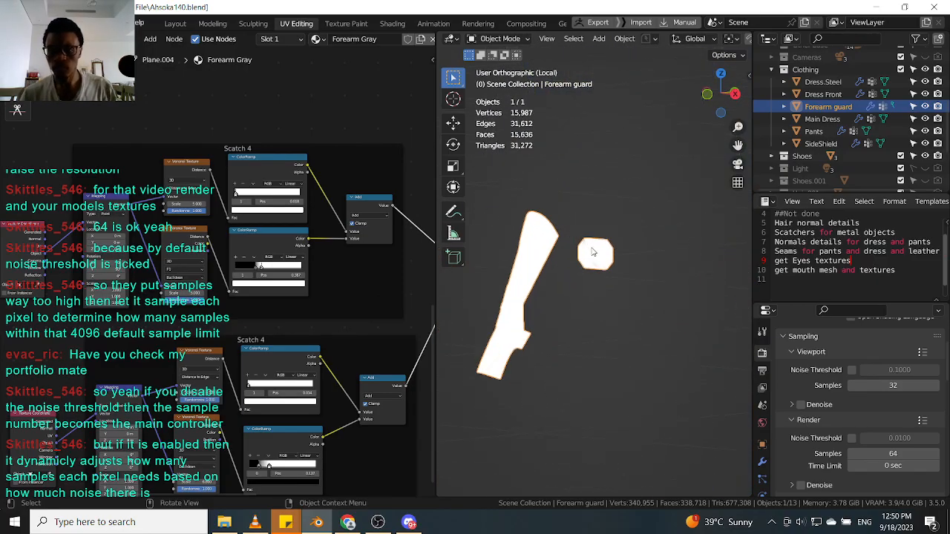
scroll(569, 294, down, 8)
middle_drag(279, 416, 222, 321)
scroll(222, 321, up, 4)
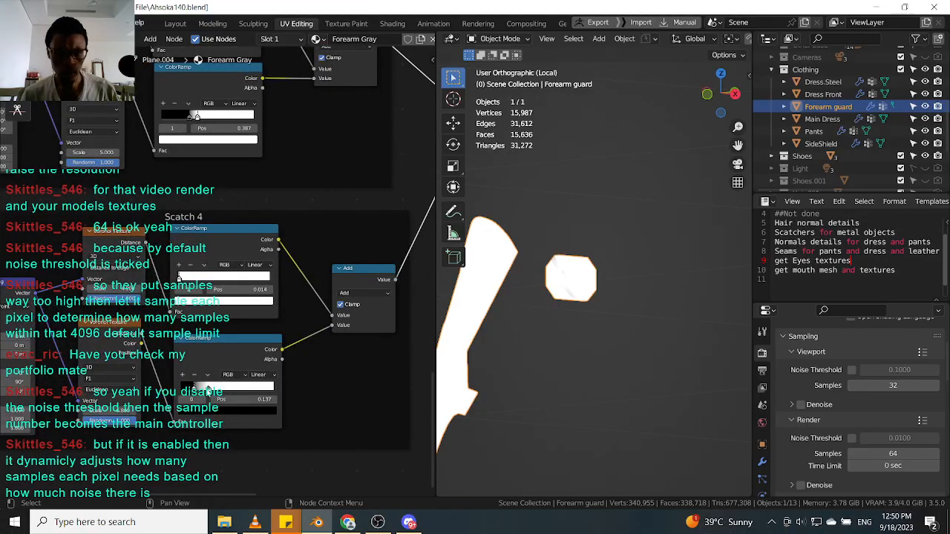
drag(208, 391, 200, 392)
scroll(306, 320, down, 1)
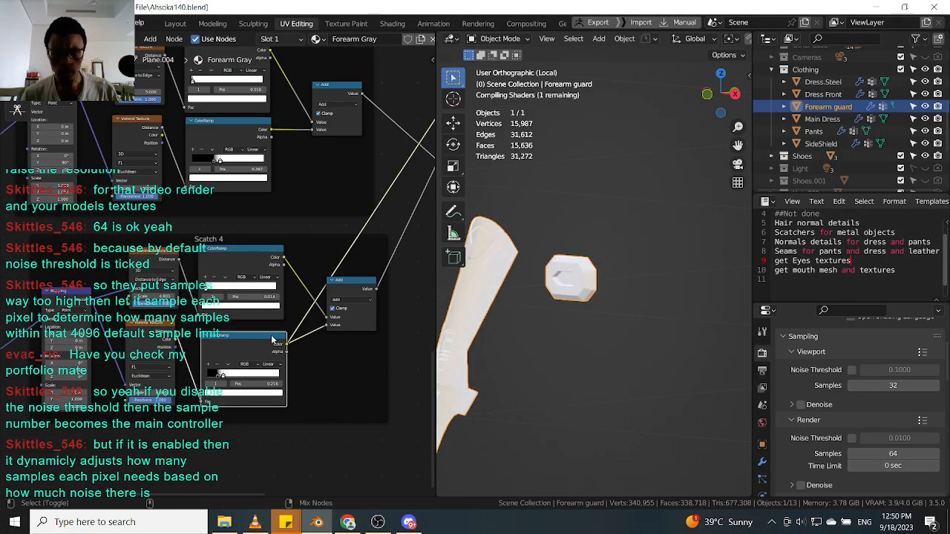
Review the isolated forearm guards with the sidebar's transform properties shown.
scroll(554, 299, down, 2)
middle_drag(553, 301, 609, 319)
key(n)
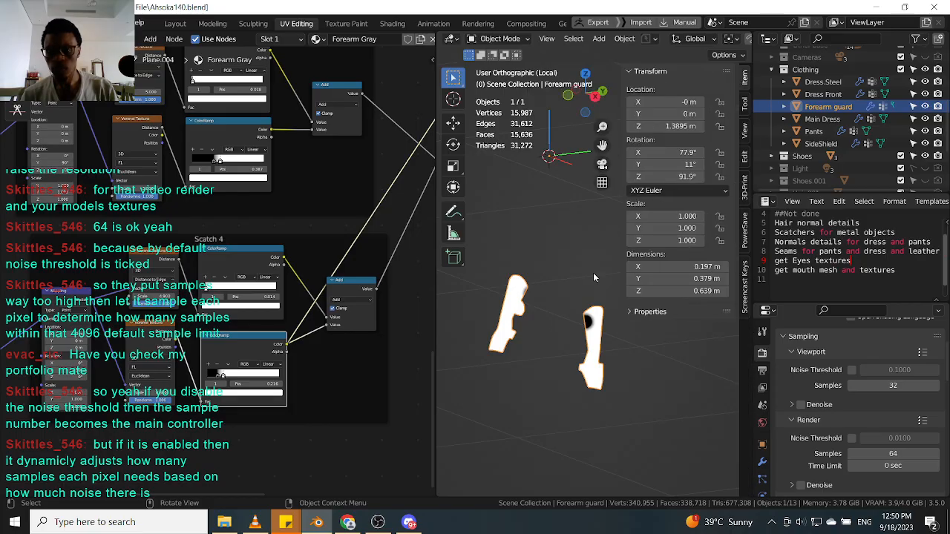
key(n)
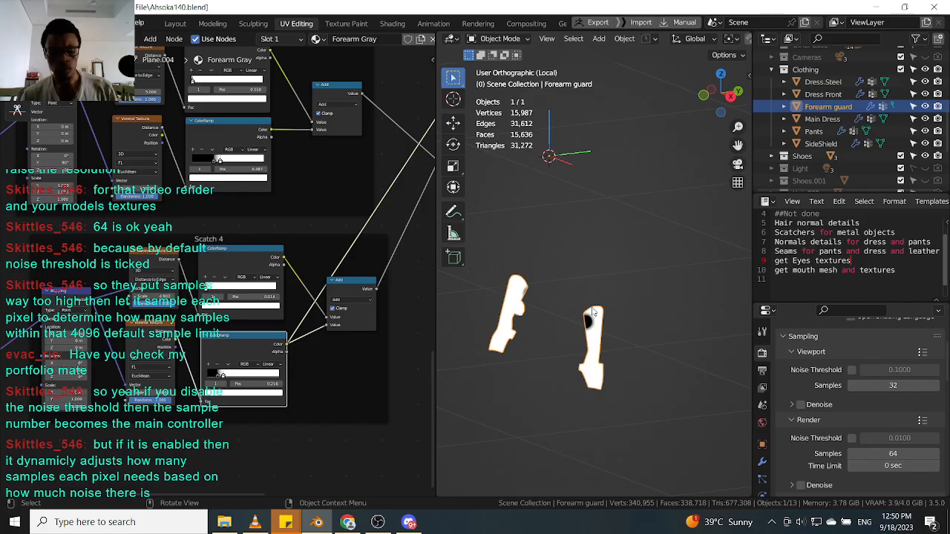
right_click(594, 312)
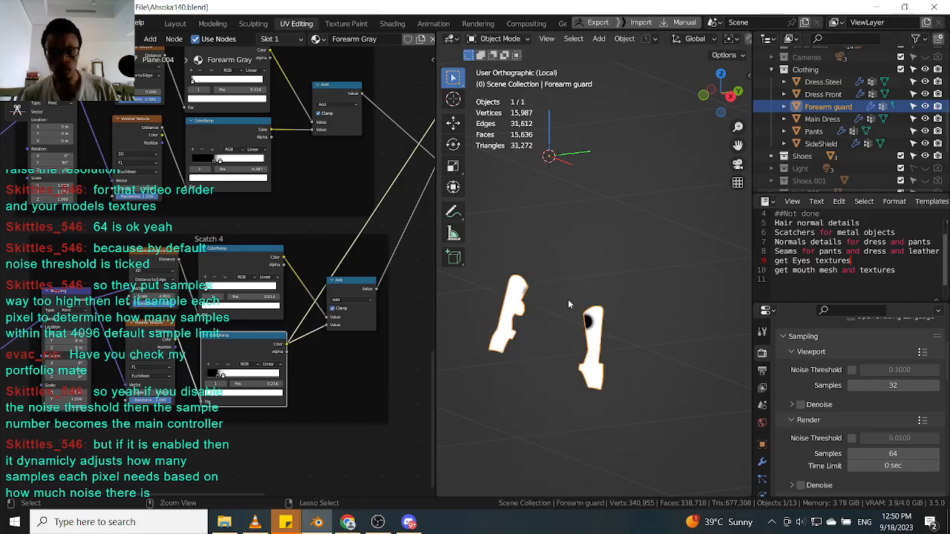
Leave local view to see the forearm guards on the full character again.
key(ctrl+a)
click(560, 288)
middle_drag(547, 331, 663, 236)
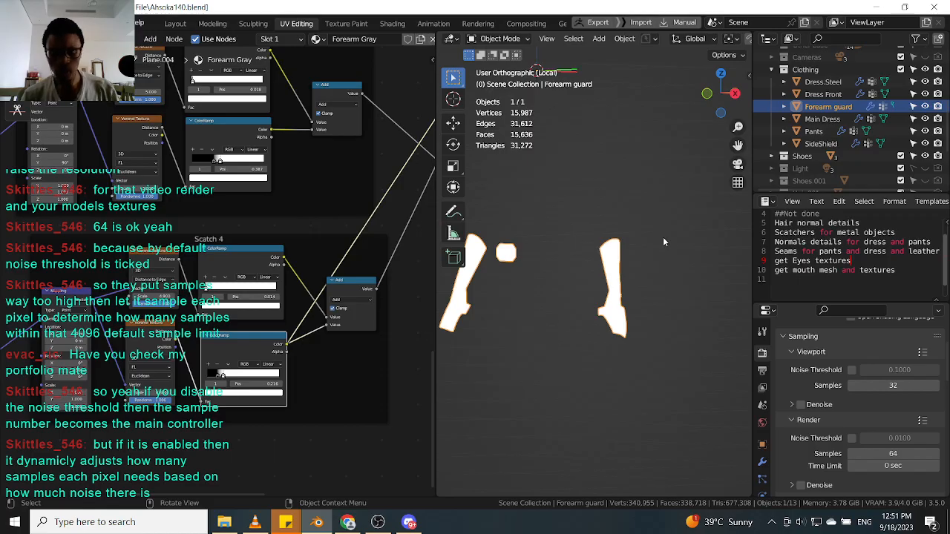
key(n)
key(n)
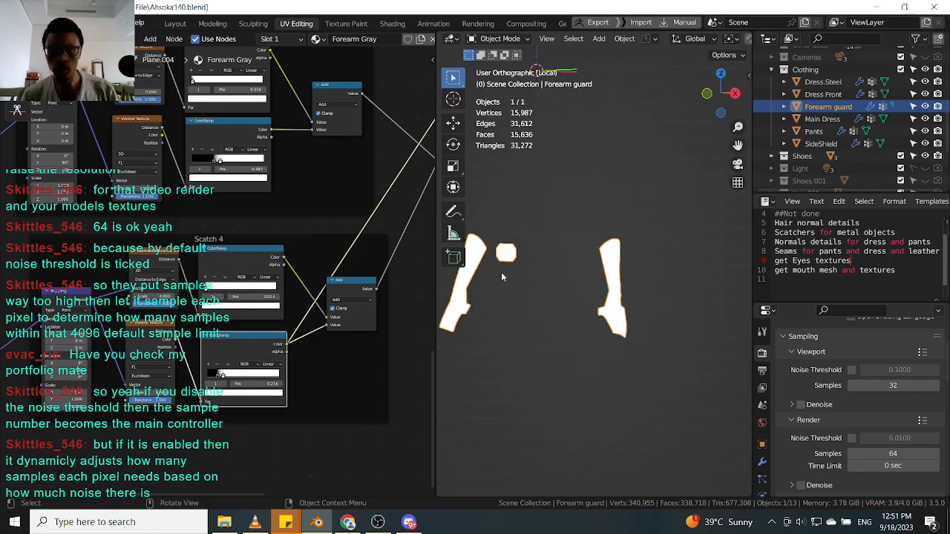
scroll(503, 274, up, 3)
middle_drag(249, 289, 330, 280)
mouse_move(599, 273)
middle_down()
mouse_move(589, 250)
mouse_move(592, 292)
mouse_move(589, 281)
middle_up()
key(period)
key(slash)
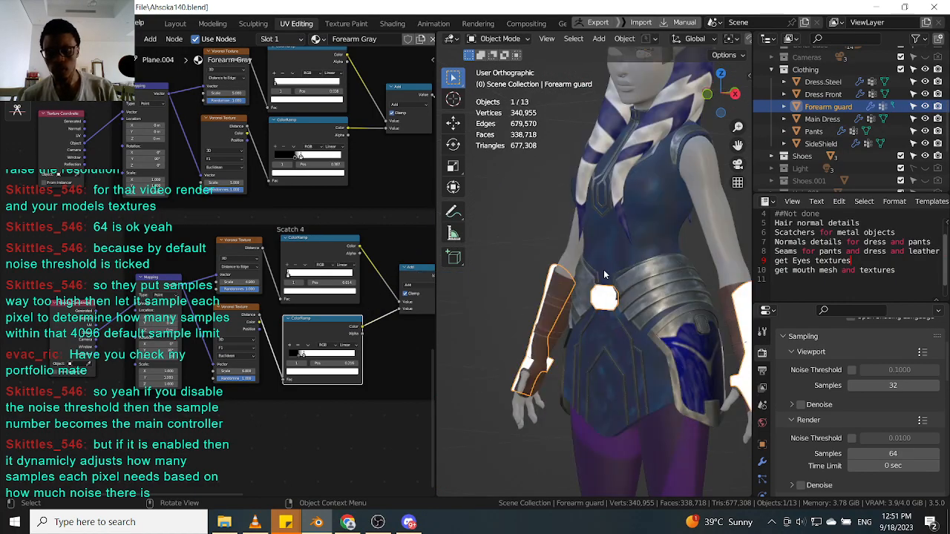
Compare the transform properties of the Dress.Steel, SideShield and Forearm guard objects in the sidebar.
scroll(623, 268, up, 3)
click(650, 276)
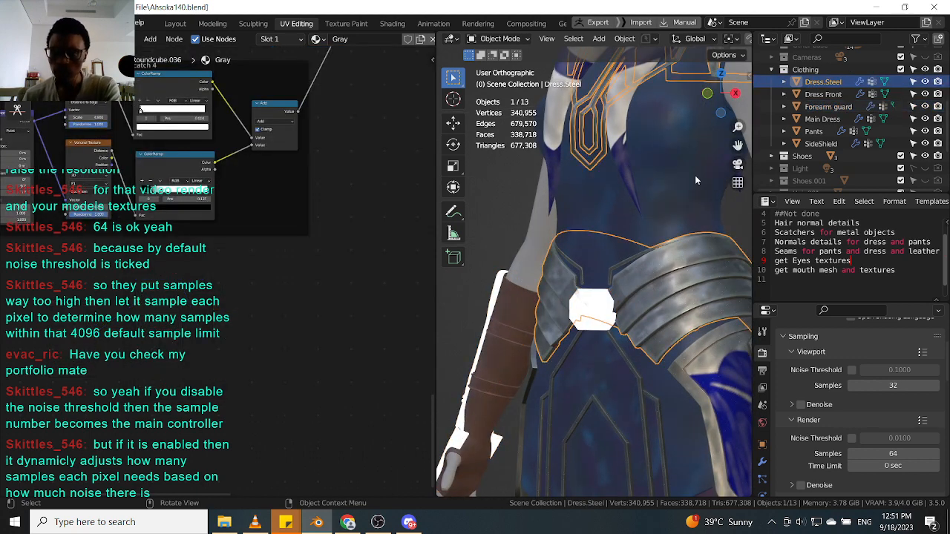
click(748, 72)
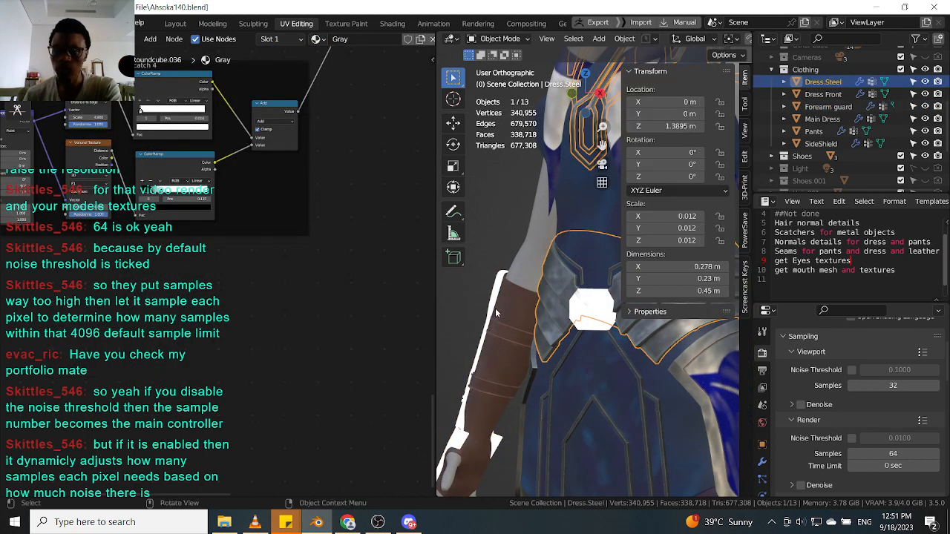
scroll(540, 325, down, 2)
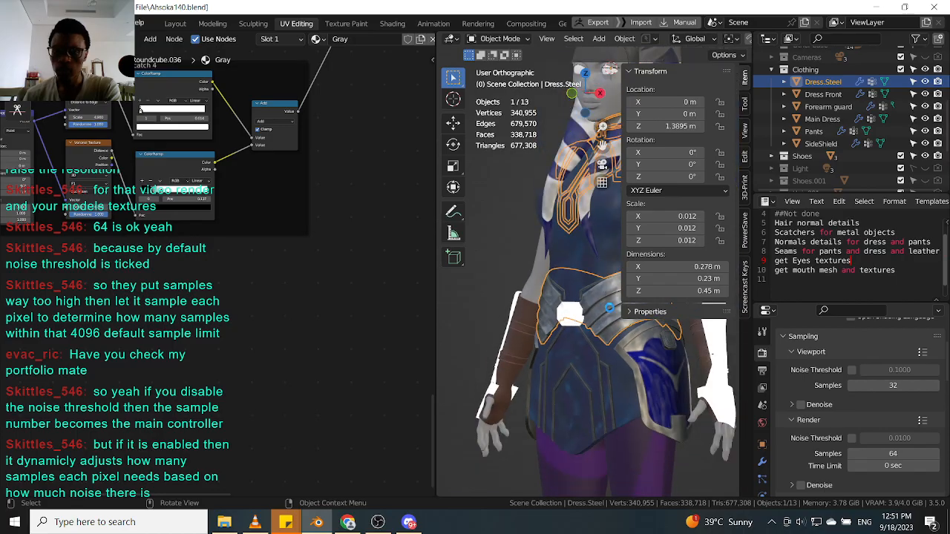
click(598, 366)
middle_drag(602, 368, 632, 371)
click(552, 365)
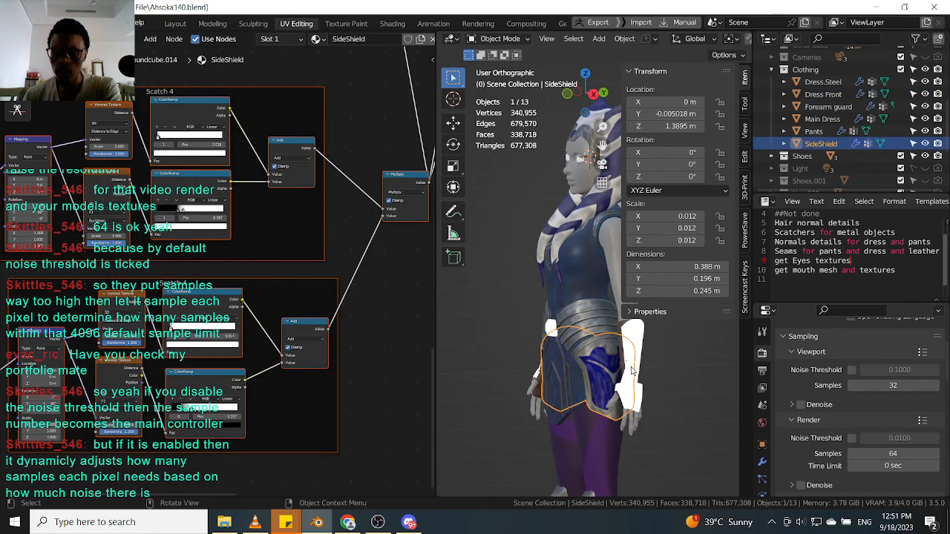
click(632, 371)
scroll(621, 364, up, 5)
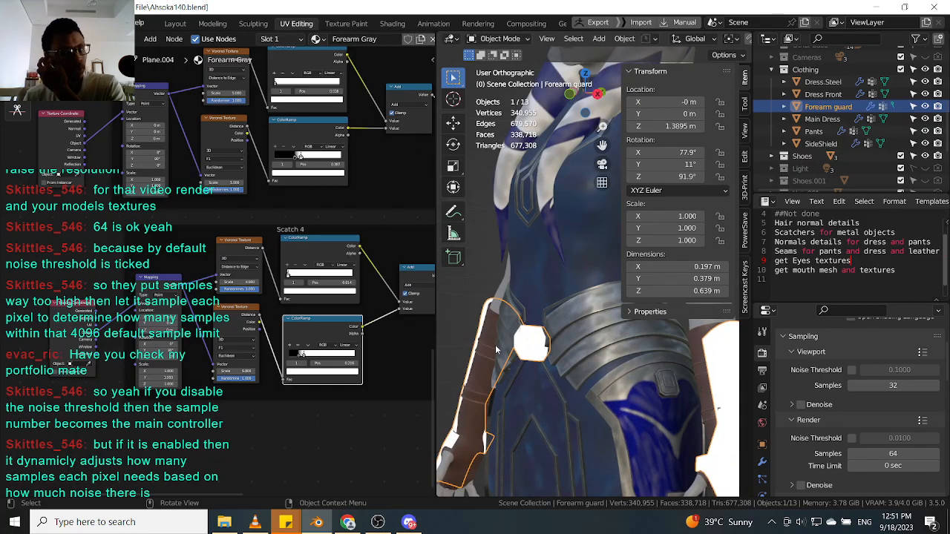
scroll(545, 330, down, 4)
scroll(546, 328, up, 4)
scroll(546, 325, down, 4)
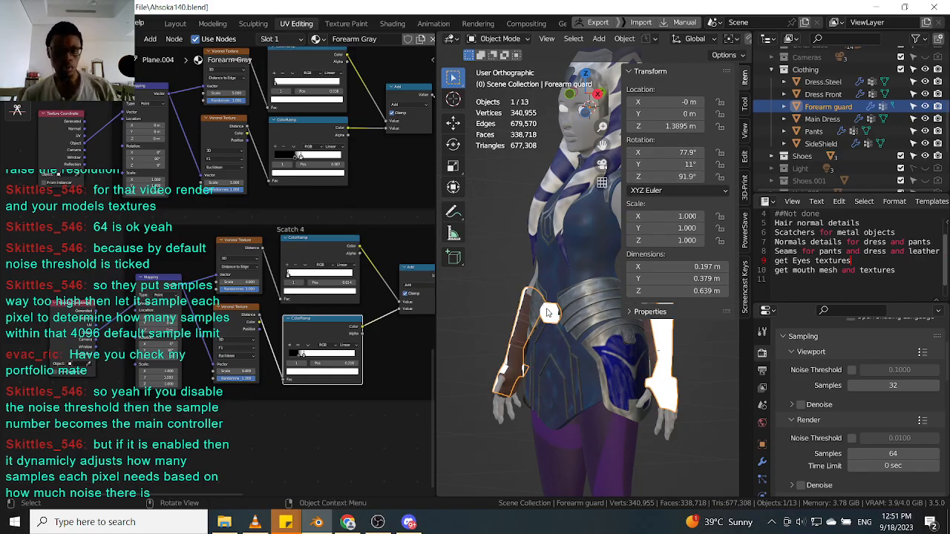
Apply the Forearm guard's rotation.
middle_drag(343, 298, 303, 319)
key(ctrl+a)
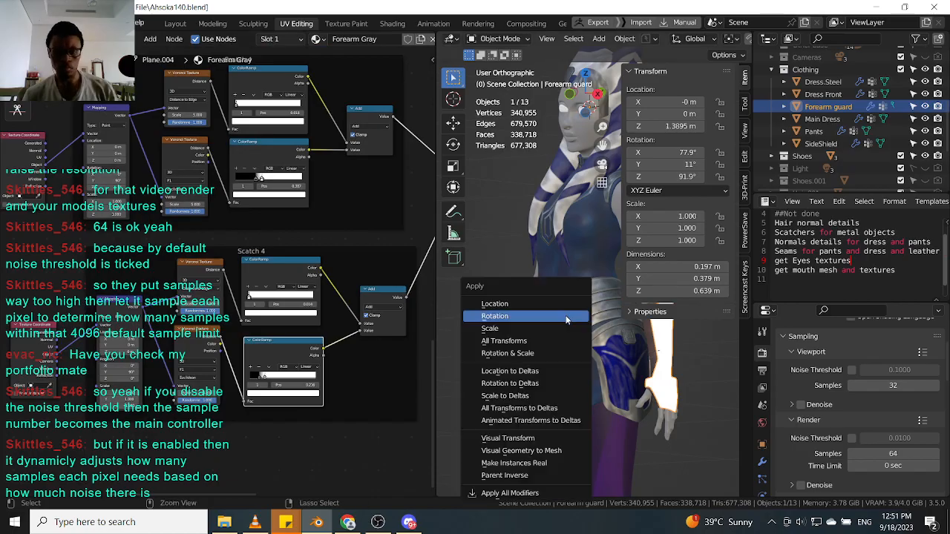
click(565, 315)
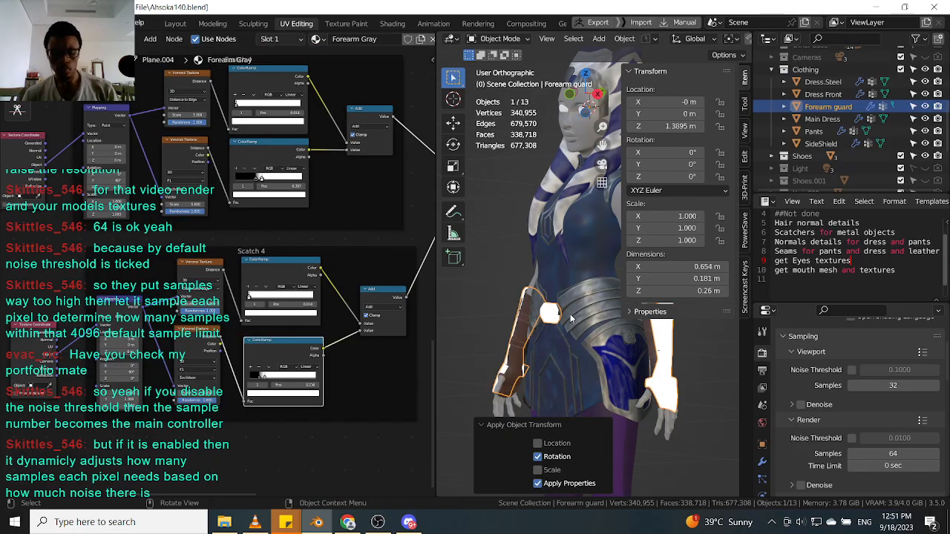
Inspect the scratch effect on the forearm guards and dress pieces while browsing their Scatch 4 node setups.
key(n)
scroll(587, 331, up, 10)
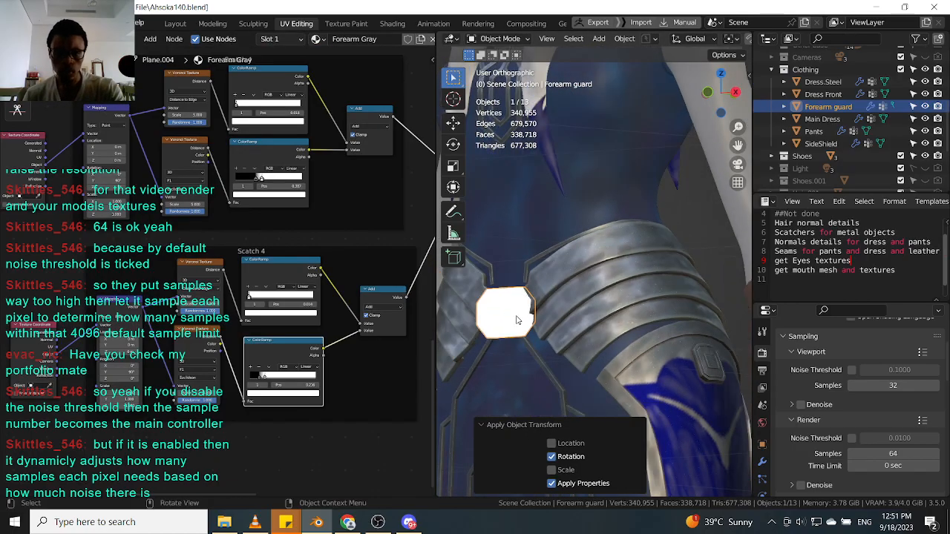
click(627, 286)
scroll(638, 297, down, 10)
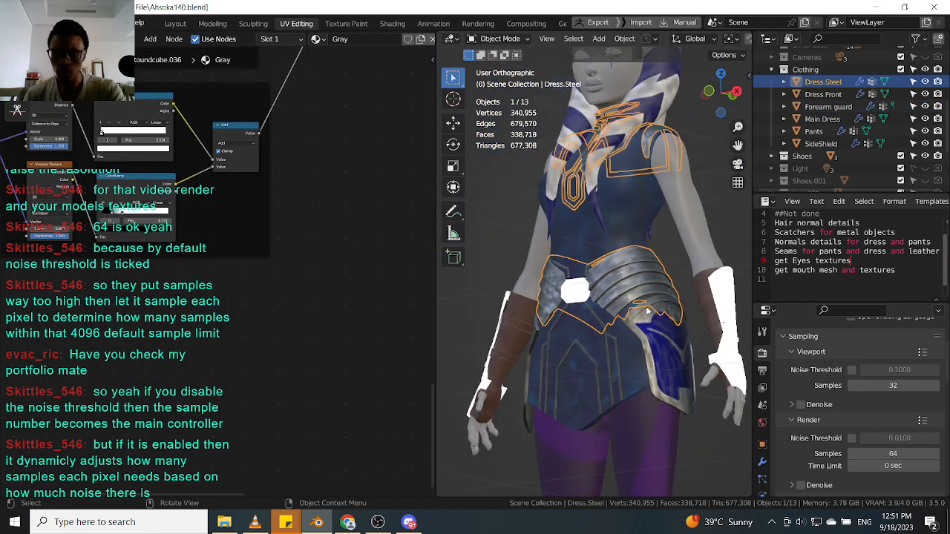
click(608, 355)
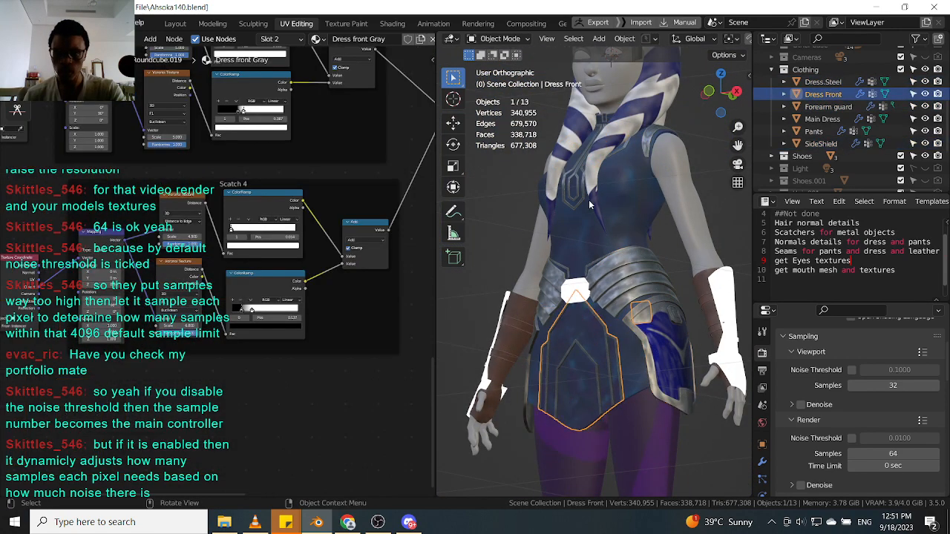
click(591, 217)
click(732, 311)
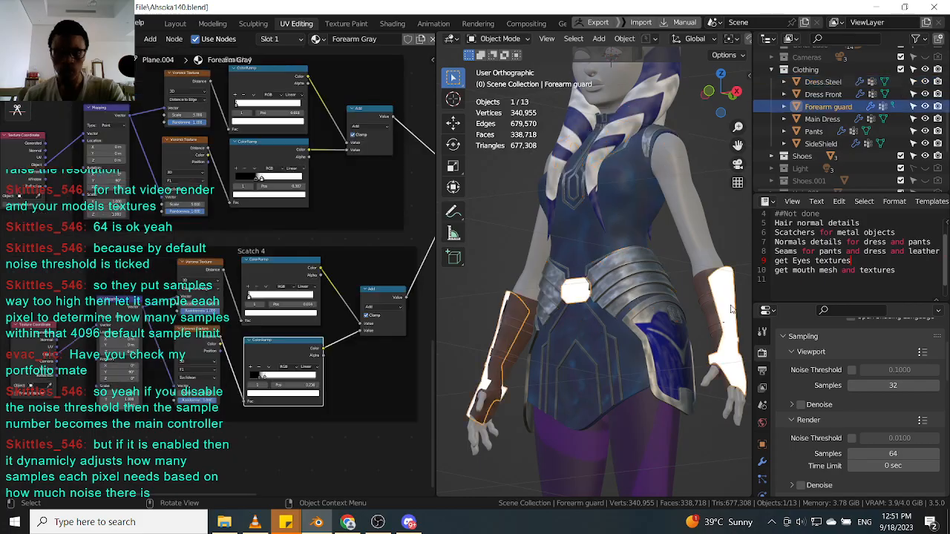
scroll(199, 282, down, 6)
scroll(144, 219, up, 5)
middle_drag(144, 217, 191, 201)
scroll(192, 201, up, 2)
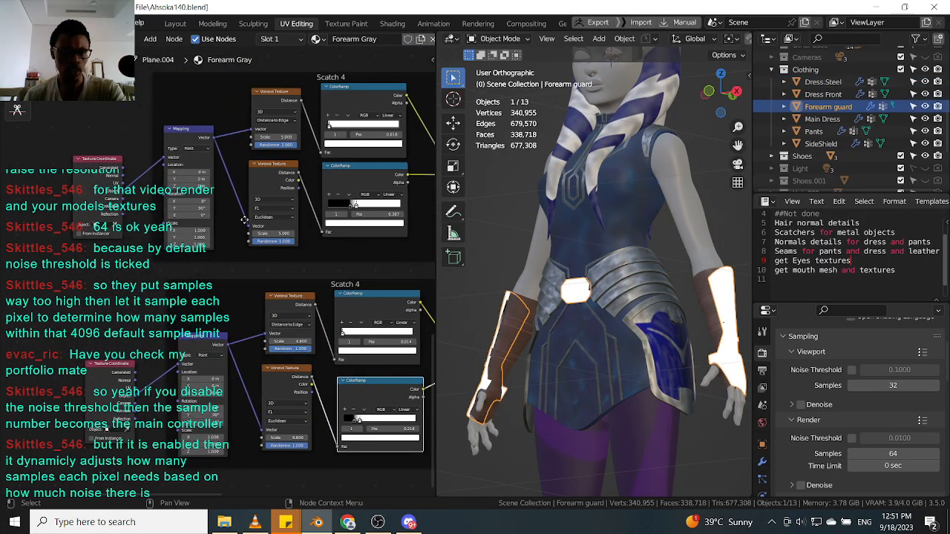
scroll(225, 221, down, 3)
middle_drag(323, 270, 218, 251)
scroll(217, 252, up, 2)
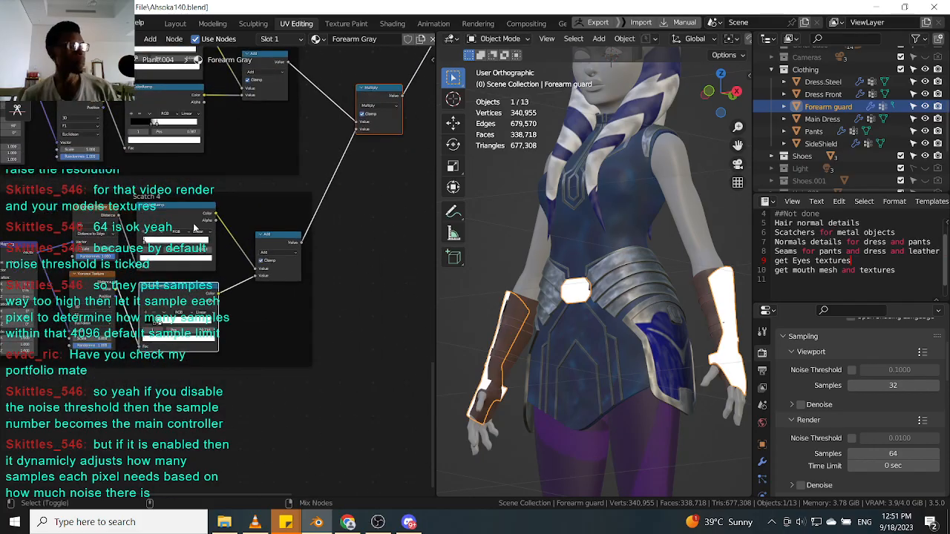
ctrl+shift+click(194, 228)
scroll(662, 301, up, 6)
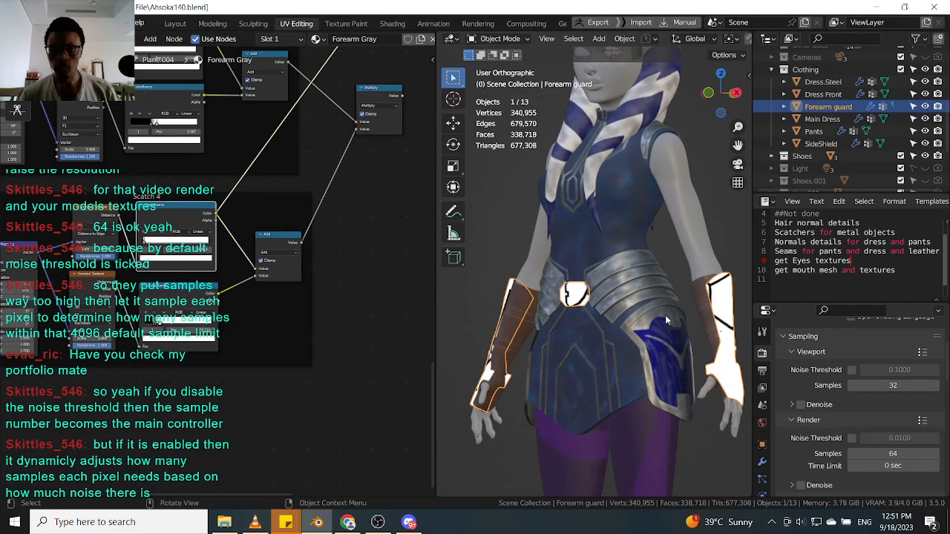
scroll(248, 303, up, 3)
middle_drag(142, 314, 250, 288)
scroll(268, 294, down, 4)
middle_drag(557, 287, 531, 278)
scroll(549, 288, down, 5)
Review the Dress.Steel material's Scatch 4 nodes and the object's transform properties.
click(524, 275)
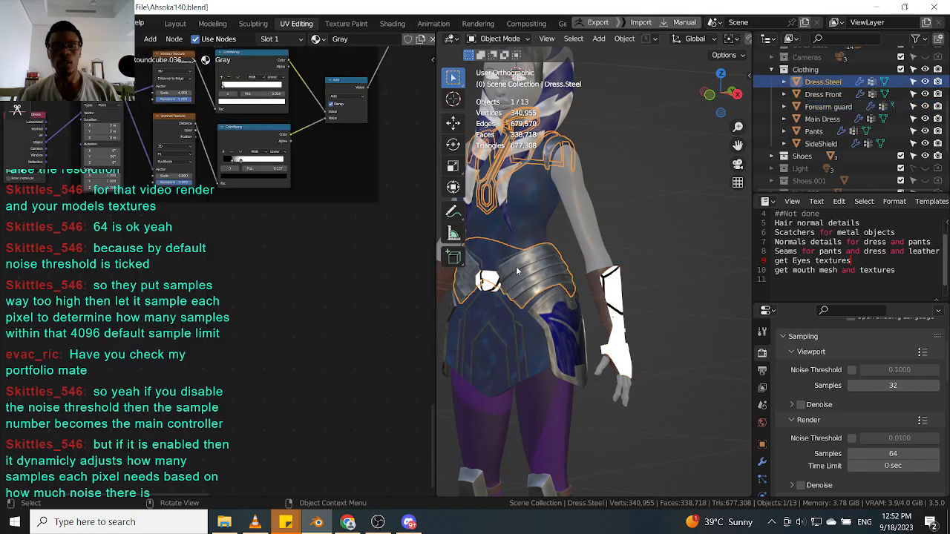
middle_drag(167, 239, 245, 304)
scroll(262, 241, up, 3)
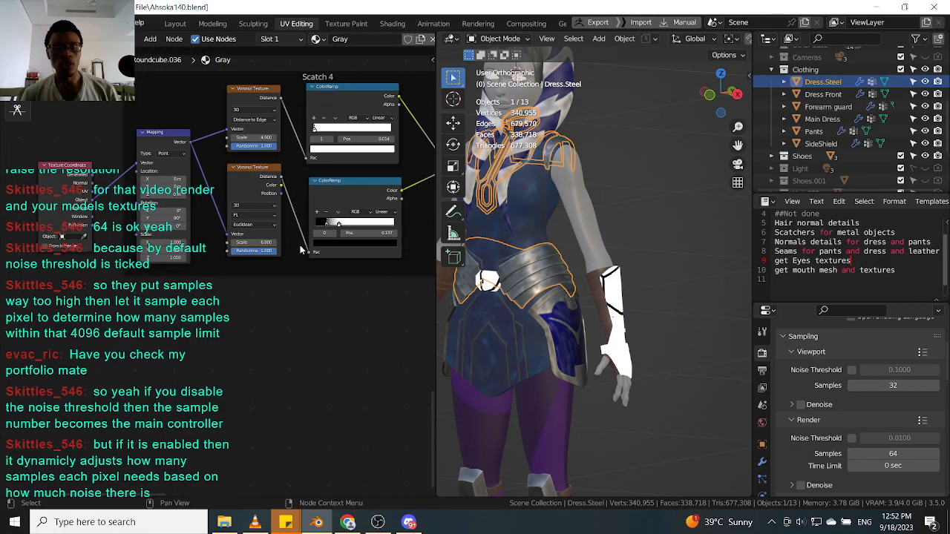
scroll(299, 248, up, 2)
middle_drag(277, 236, 262, 295)
scroll(261, 295, up, 1)
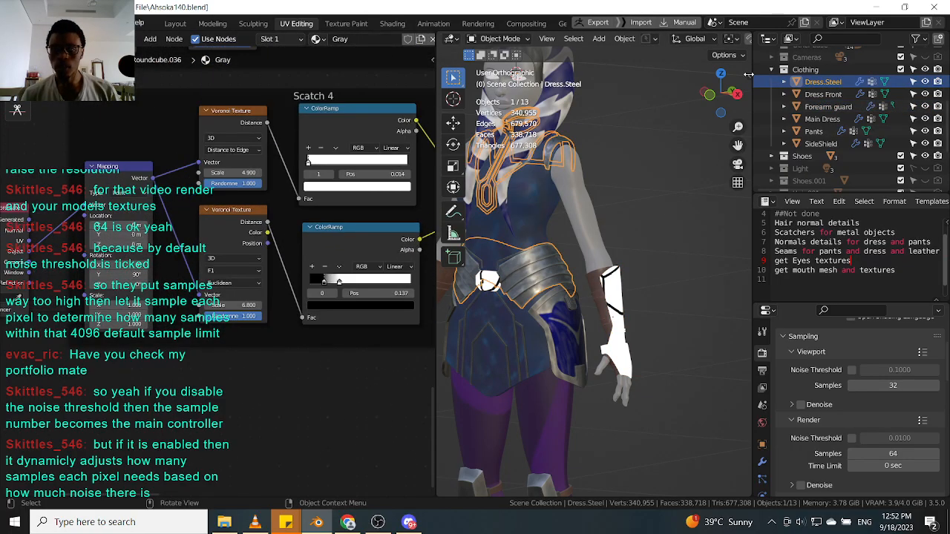
click(748, 74)
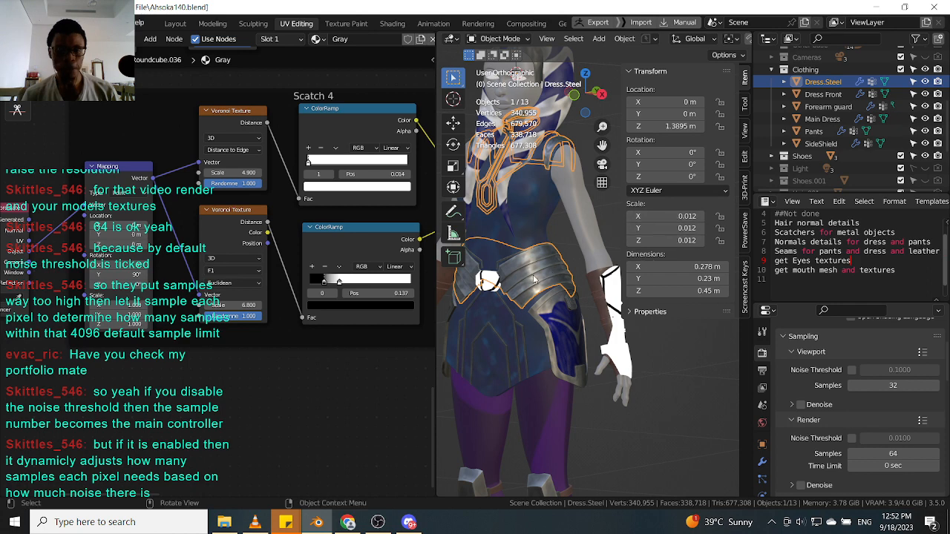
scroll(533, 278, up, 4)
scroll(549, 296, down, 4)
scroll(578, 326, up, 4)
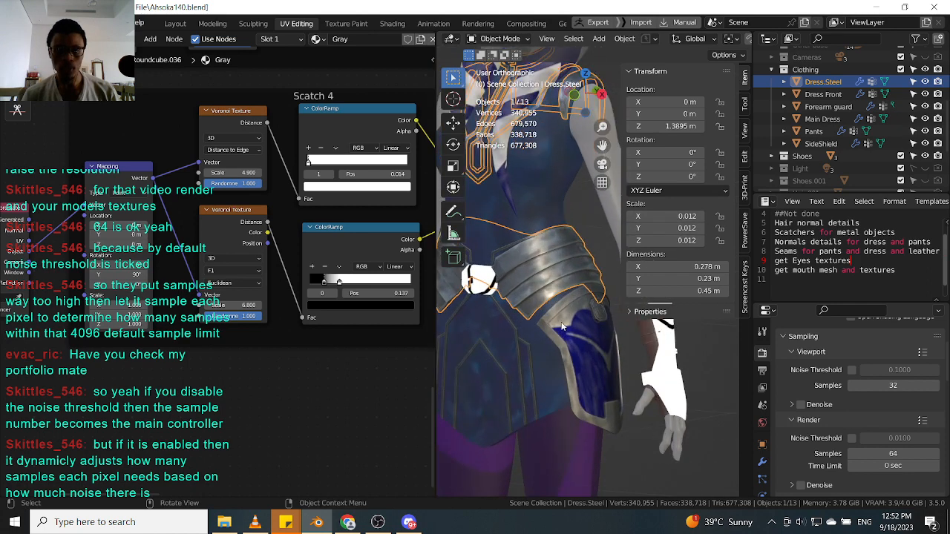
scroll(471, 283, up, 2)
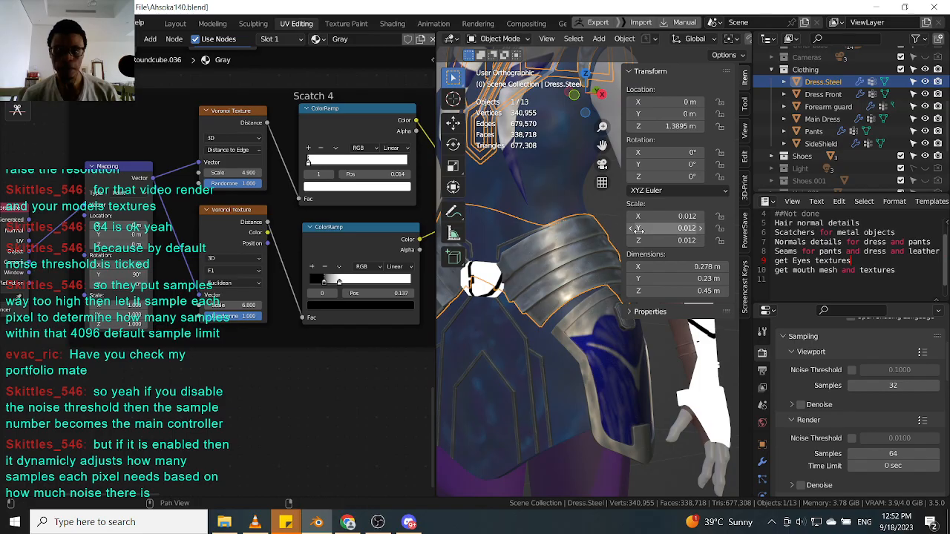
key(n)
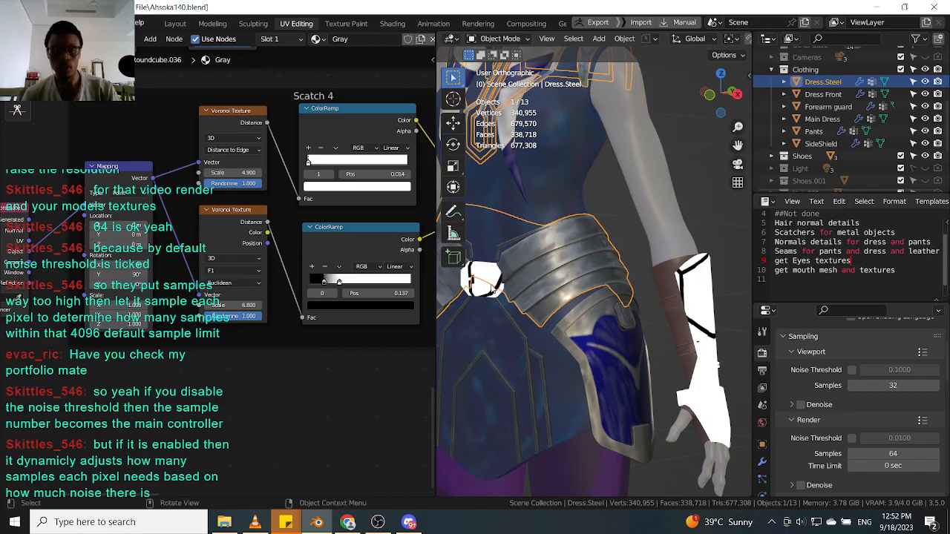
Isolate the Forearm guard in local view and set the scale of both Scatch 4 Mapping nodes to 10.
click(649, 311)
key(slash)
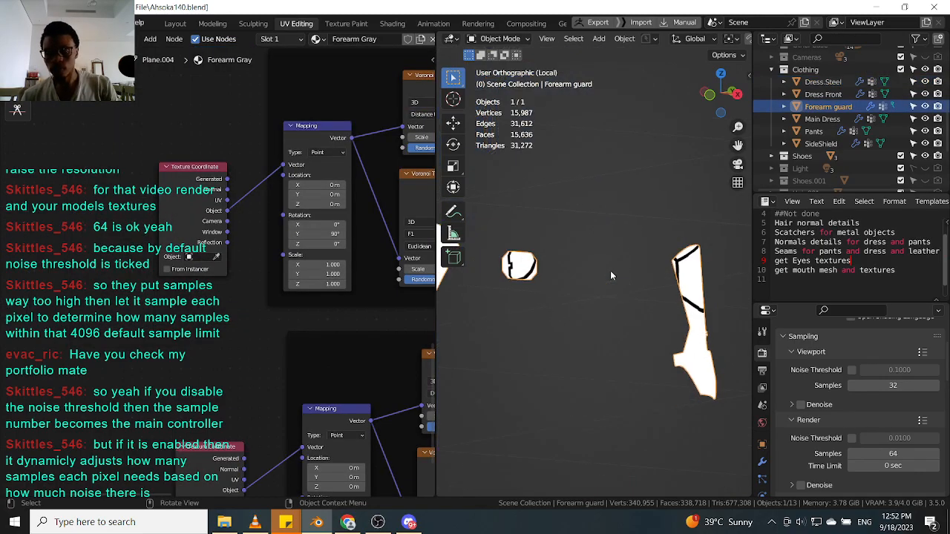
scroll(306, 326, down, 4)
middle_drag(343, 308, 244, 283)
scroll(260, 285, up, 5)
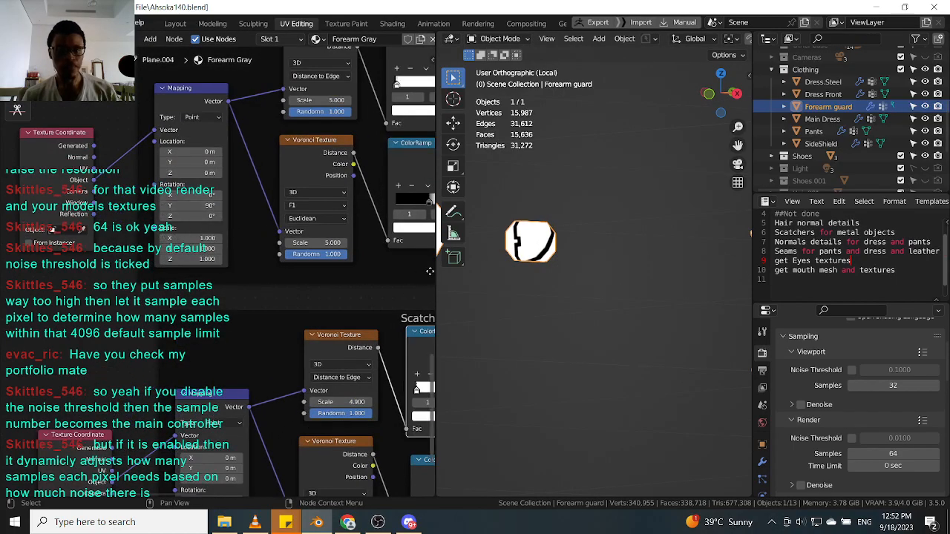
scroll(220, 257, down, 3)
scroll(200, 248, up, 2)
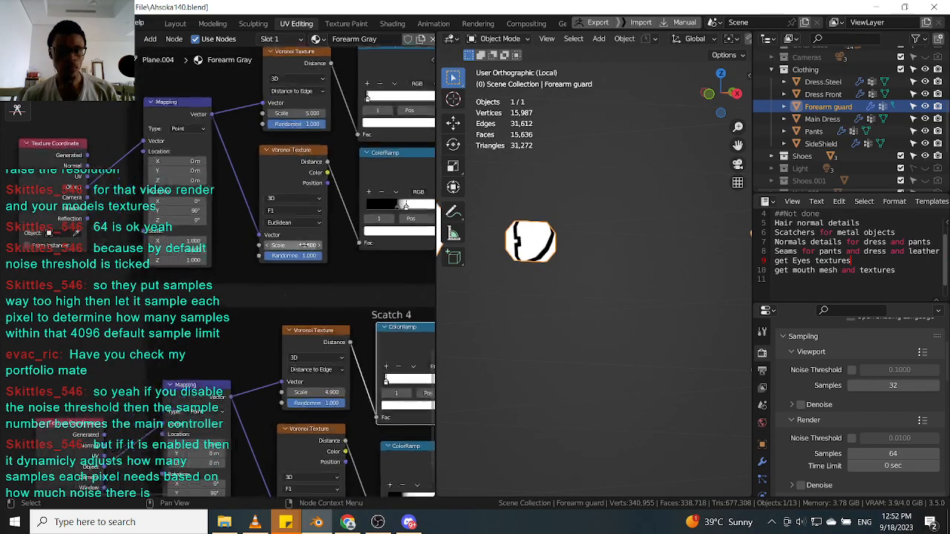
click(189, 241)
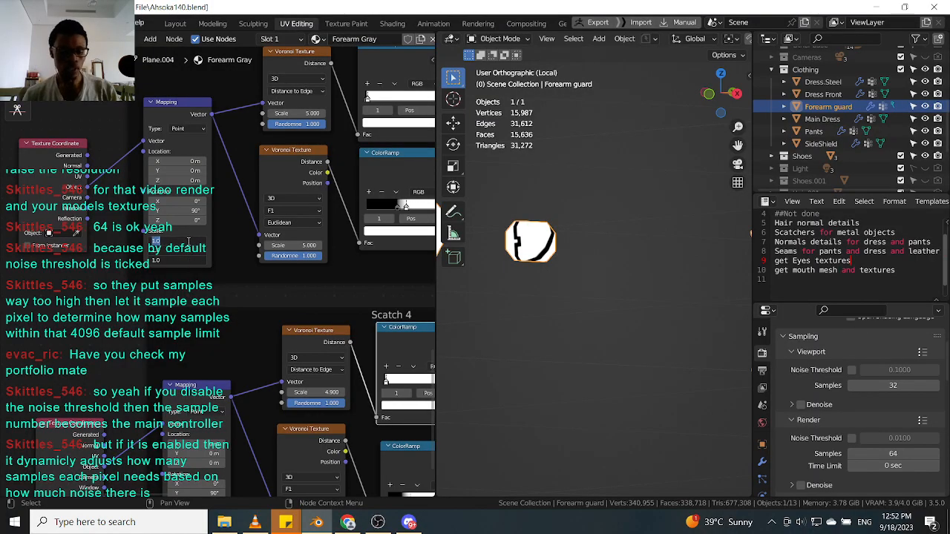
key(Return)
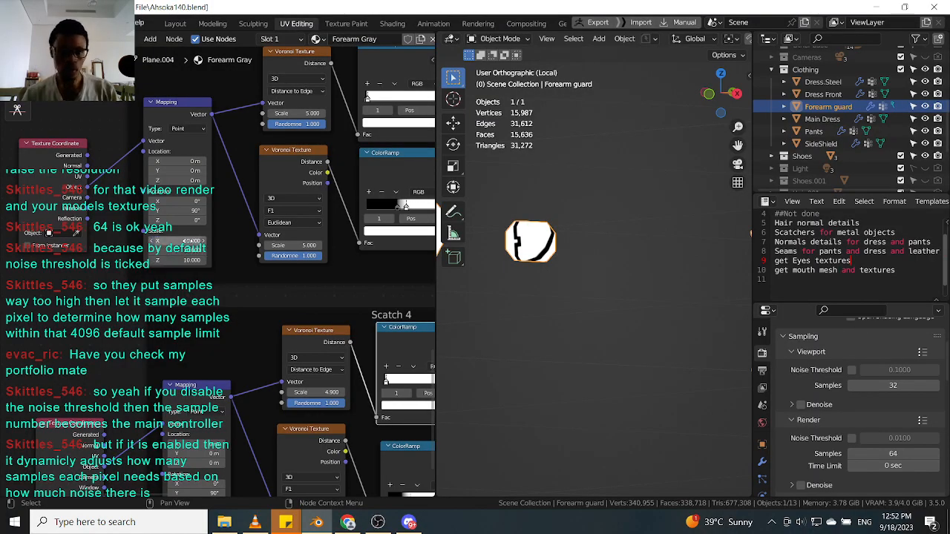
scroll(188, 241, down, 2)
click(188, 410)
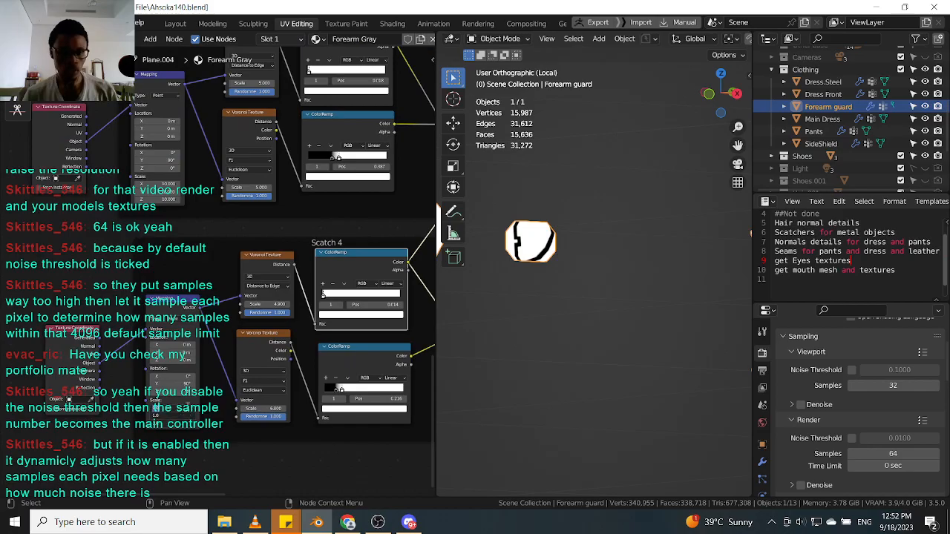
key(Return)
middle_drag(546, 236, 639, 276)
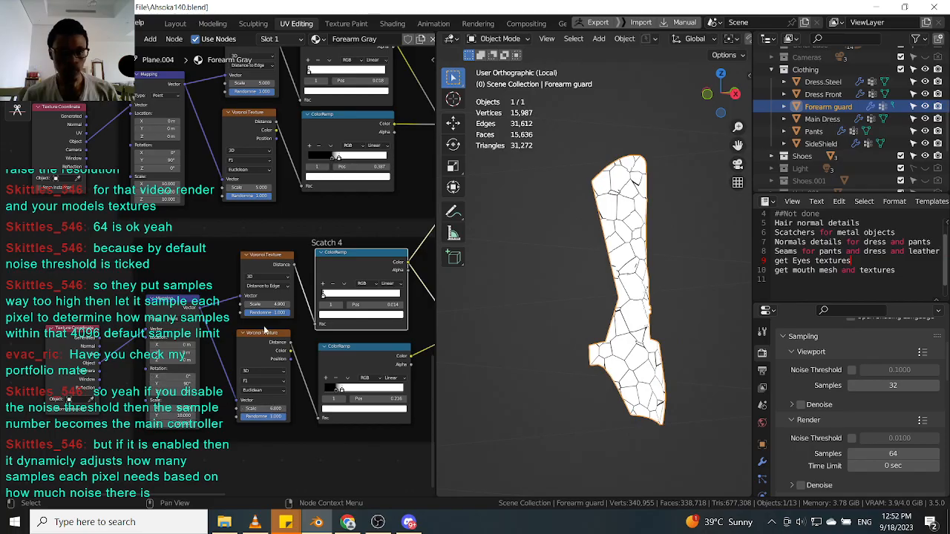
Review the forearm guard's Scatch 4 nodes and its transform in the sidebar.
scroll(175, 236, down, 2)
middle_drag(175, 236, 142, 284)
scroll(215, 275, up, 3)
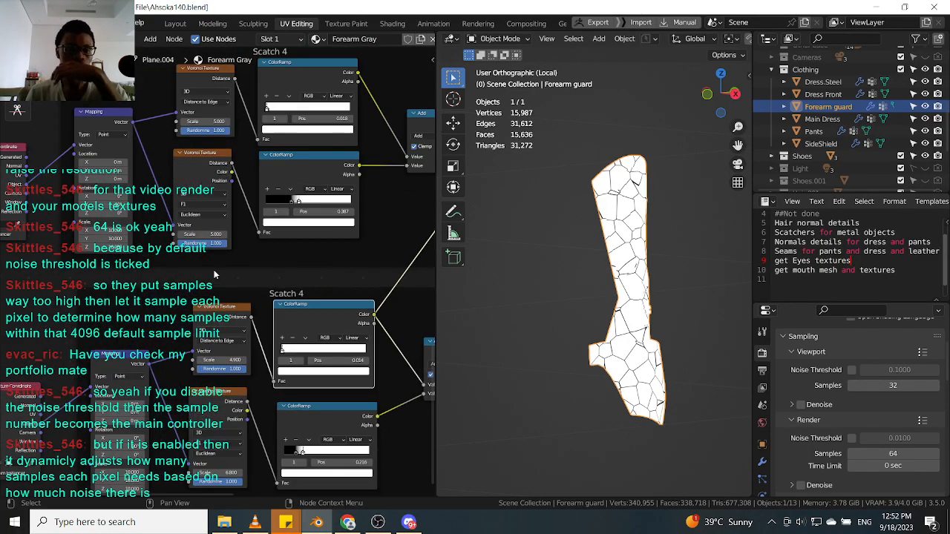
middle_drag(215, 276, 261, 251)
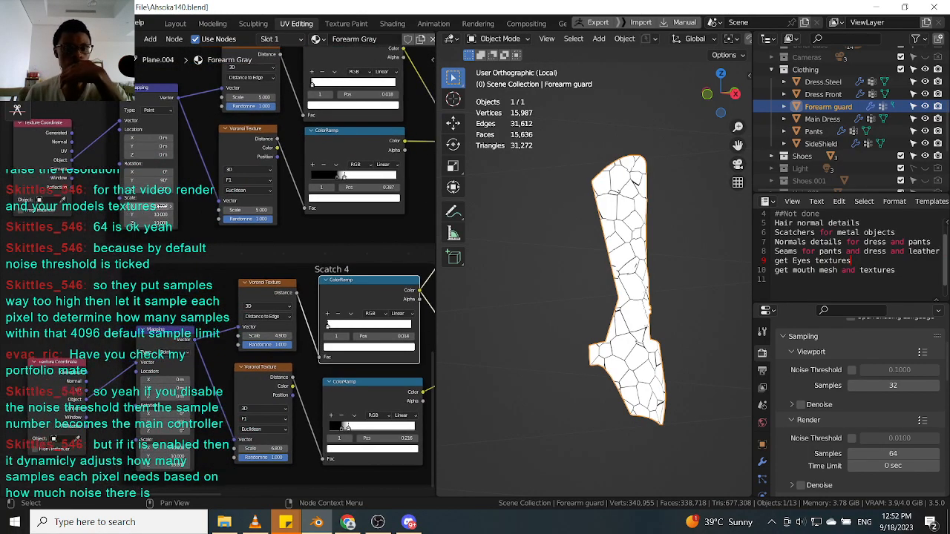
key(n)
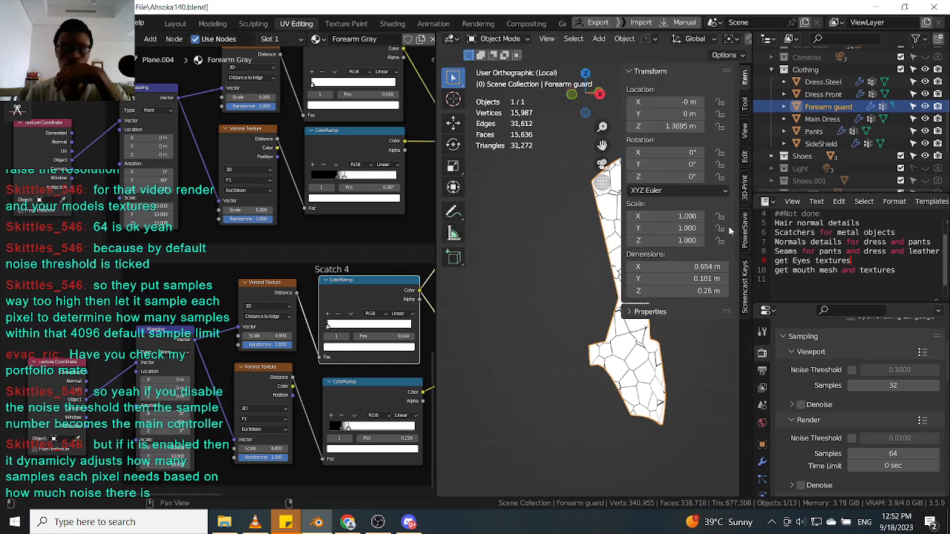
Set the scale of both Scatch 4 Mapping nodes to 20.
scroll(176, 208, up, 2)
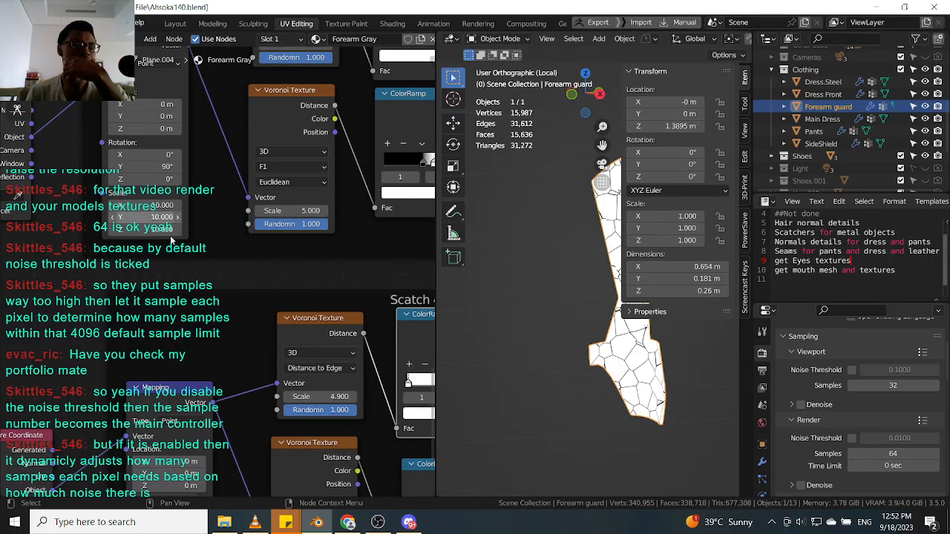
drag(161, 206, 161, 230)
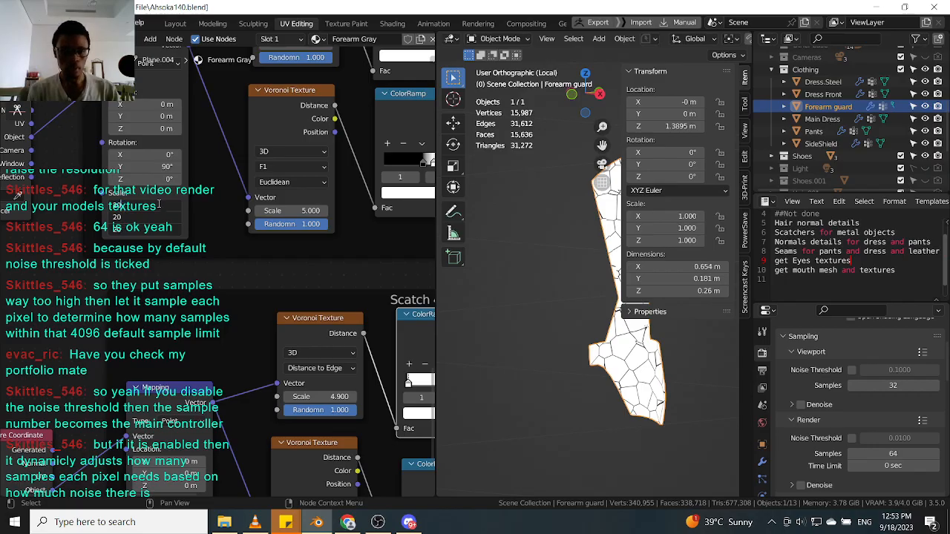
key(Return)
scroll(161, 200, down, 5)
scroll(215, 438, up, 4)
drag(152, 424, 153, 447)
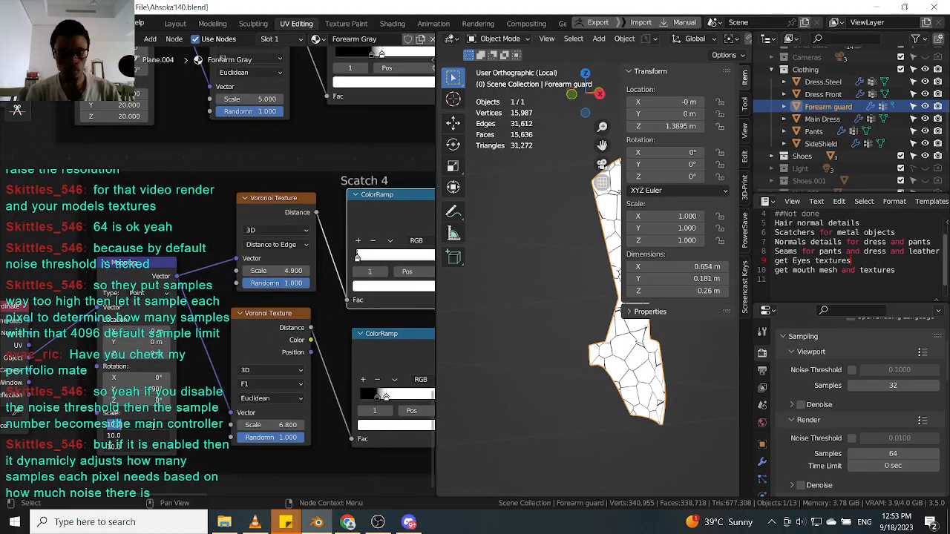
text(20)
key(Return)
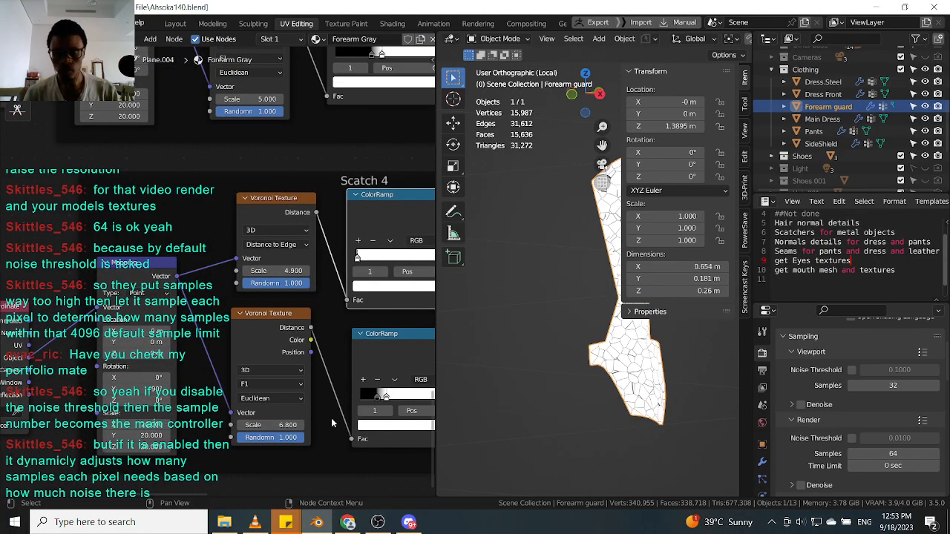
Hide the sidebar and inspect the scratch pattern on the forearm guard from several angles.
key(n)
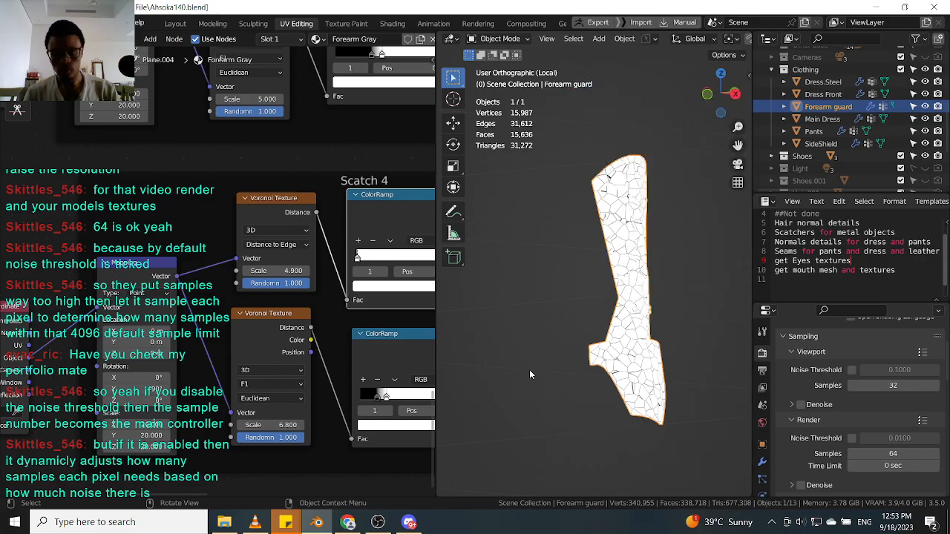
scroll(365, 219, down, 5)
click(367, 184)
scroll(595, 235, up, 5)
scroll(642, 216, down, 5)
middle_drag(629, 228, 676, 328)
scroll(623, 215, up, 5)
scroll(623, 217, down, 3)
scroll(646, 292, up, 5)
scroll(646, 297, down, 9)
scroll(674, 326, down, 2)
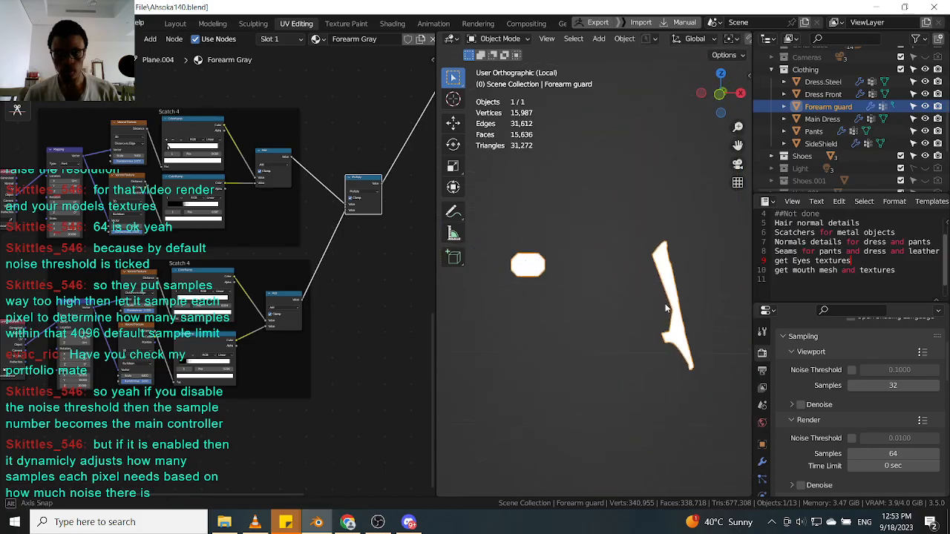
middle_drag(564, 267, 571, 426)
scroll(629, 337, up, 4)
scroll(565, 433, up, 3)
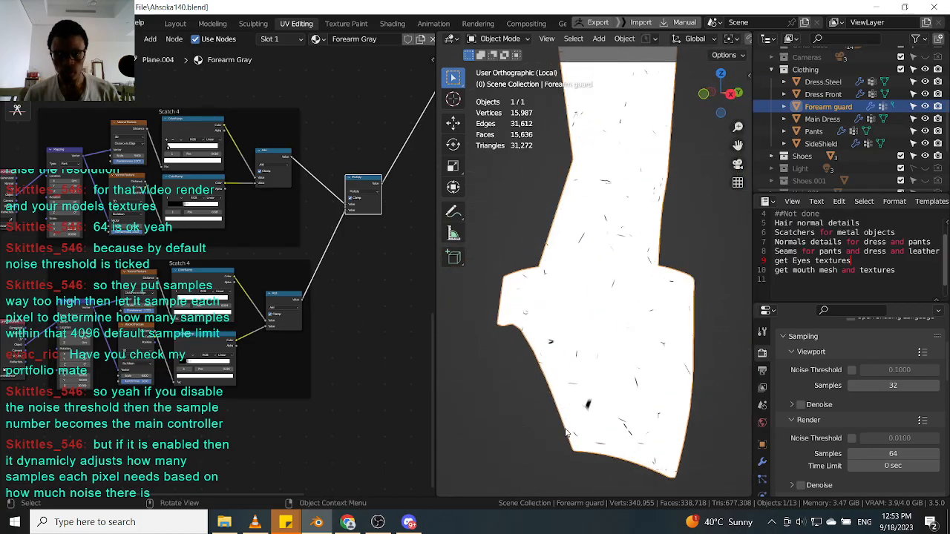
scroll(598, 403, up, 3)
scroll(336, 323, down, 4)
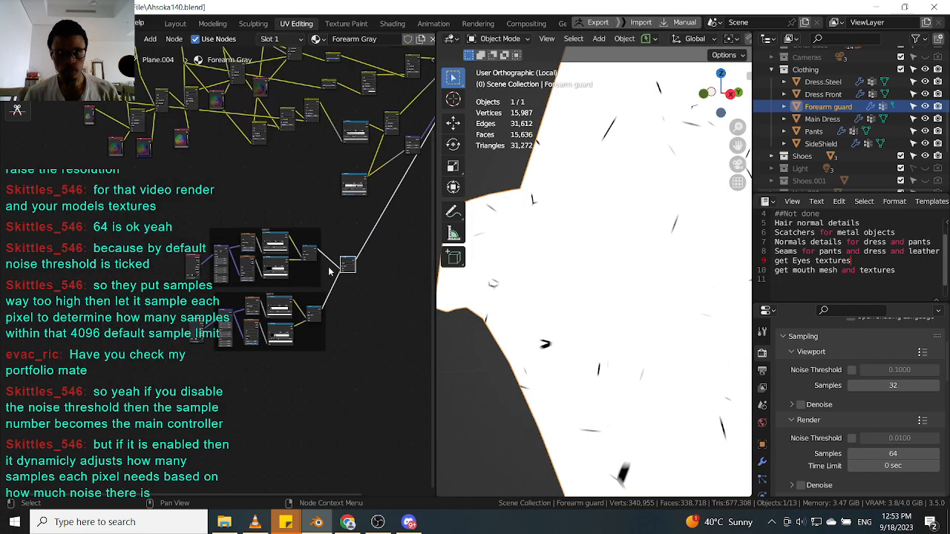
Select both Scatch 4 frames and move them closer to the Multiply node.
scroll(278, 343, up, 3)
scroll(229, 331, down, 2)
middle_drag(234, 332, 330, 258)
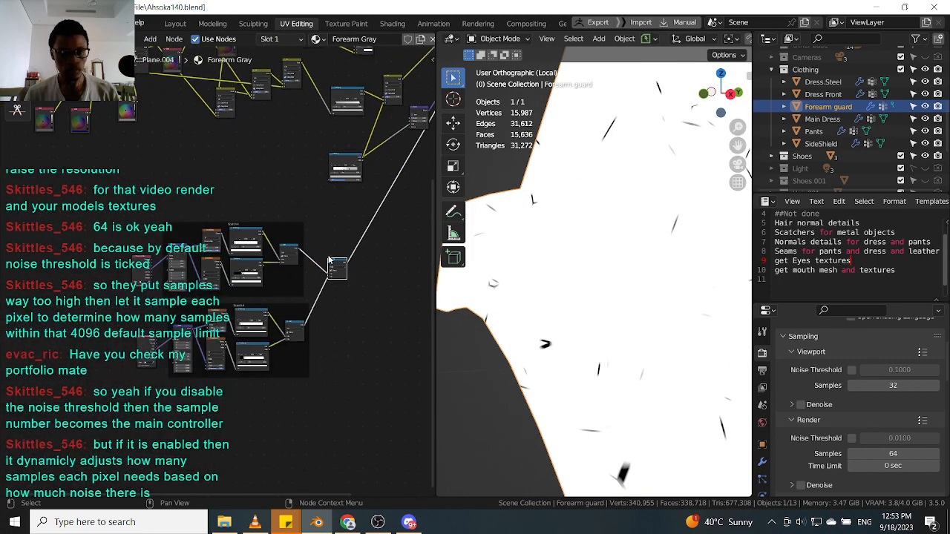
drag(86, 428, 364, 242)
key(g)
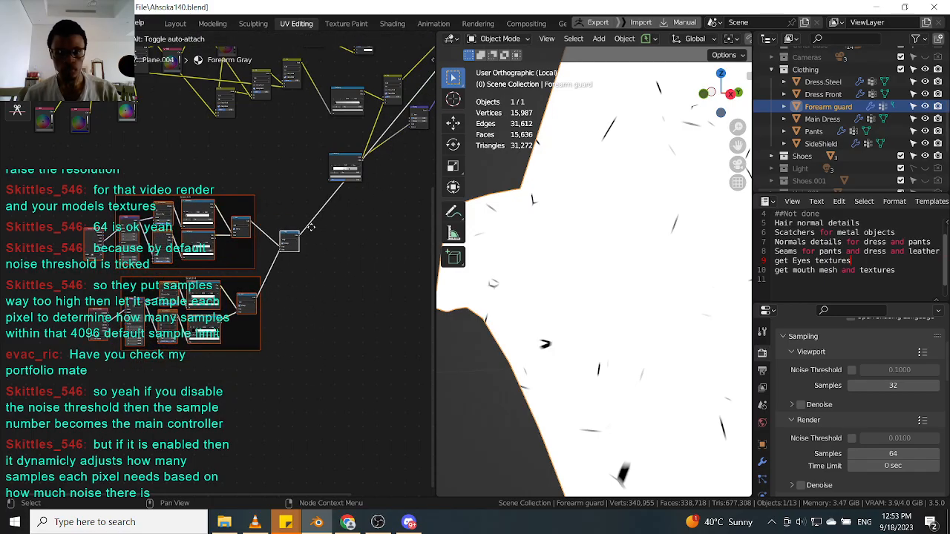
click(313, 225)
Connect the Multiply node's output to the Fac input of the ColorRamp above it.
scroll(314, 224, up, 3)
scroll(314, 225, up, 3)
drag(261, 353, 320, 246)
drag(257, 360, 319, 245)
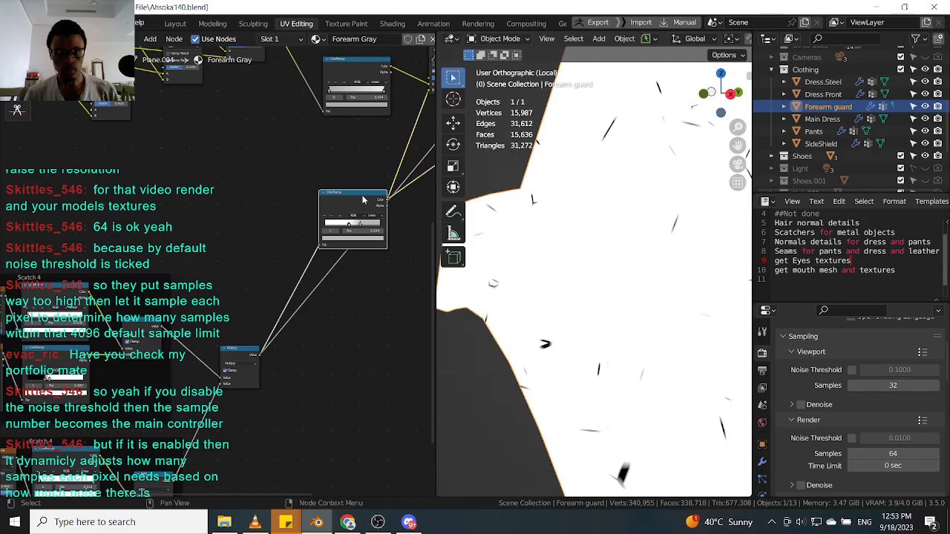
Inspect the resulting scratch mask on the forearm guard in the viewport.
scroll(638, 236, down, 10)
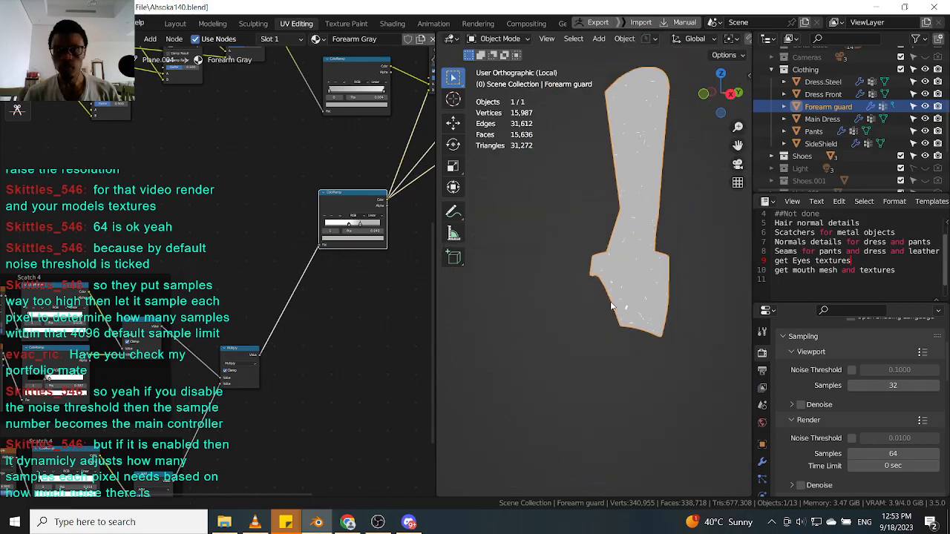
scroll(630, 317, up, 3)
scroll(617, 261, down, 5)
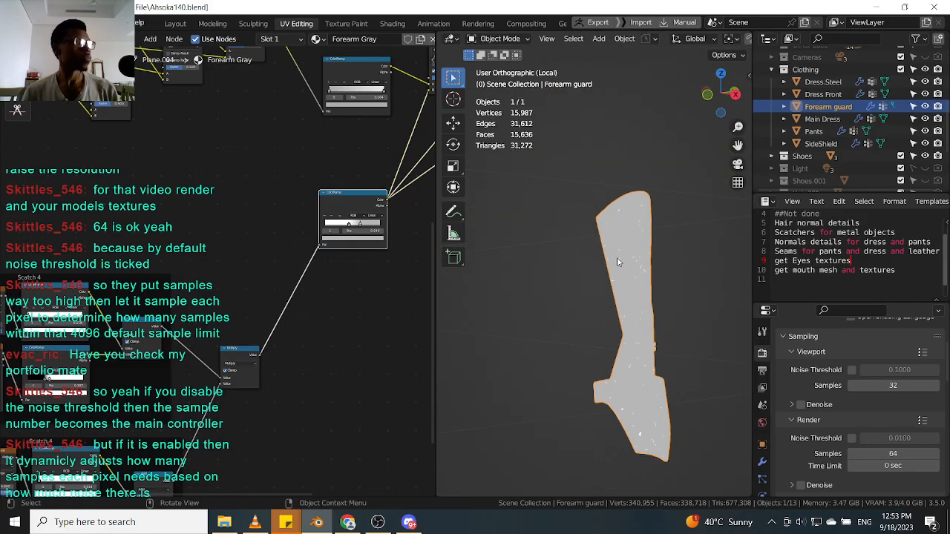
scroll(601, 266, down, 3)
middle_drag(591, 268, 575, 289)
scroll(598, 261, up, 10)
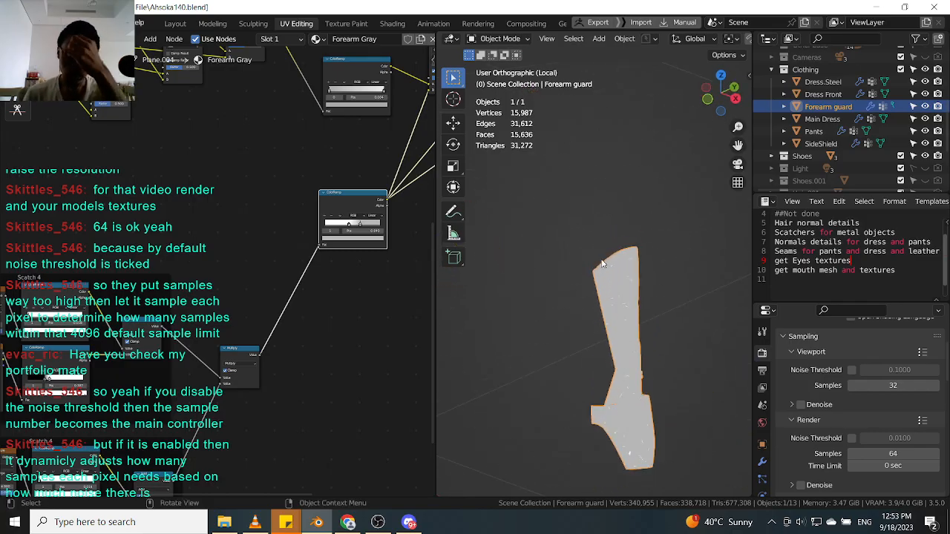
middle_drag(622, 313, 615, 269)
scroll(210, 300, up, 5)
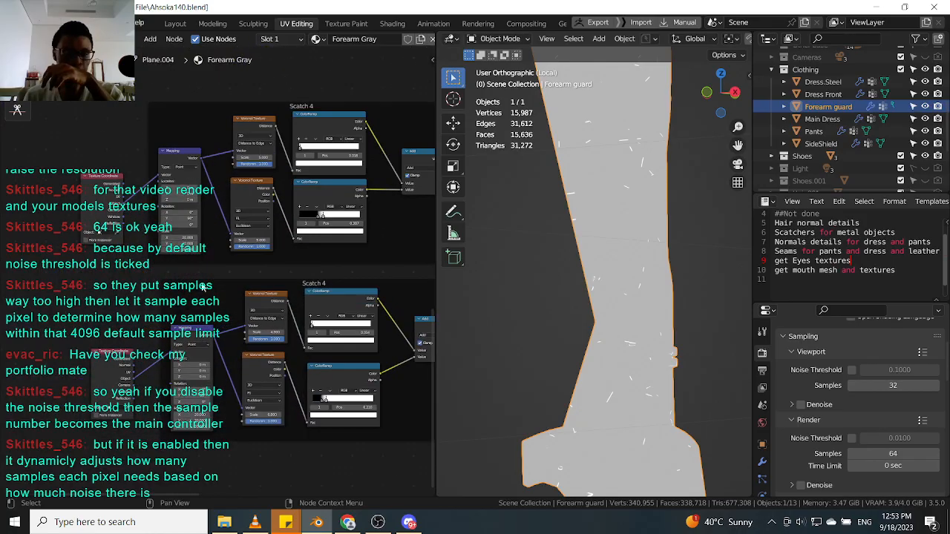
scroll(587, 288, down, 5)
middle_drag(664, 311, 632, 337)
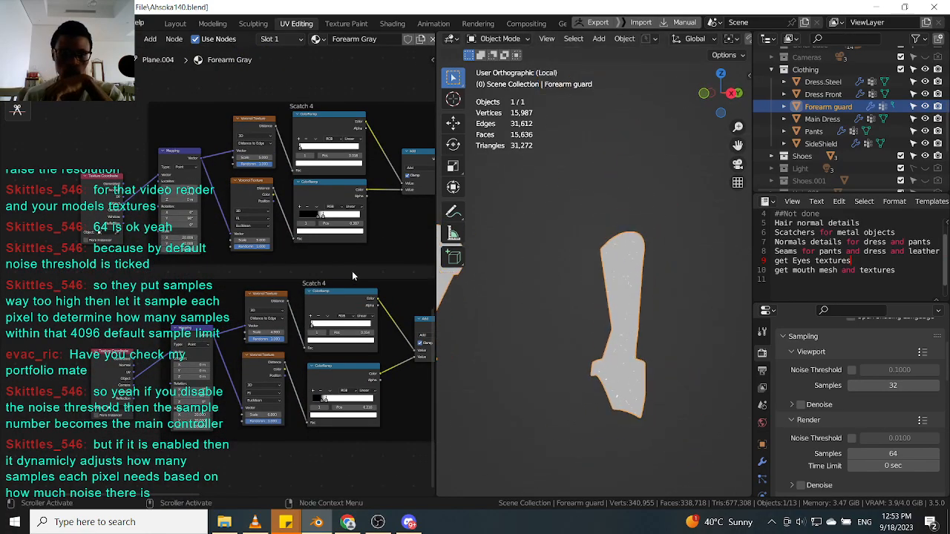
Browse the Forearm Gray node tree and preview the final shader result in the viewport.
scroll(239, 351, down, 6)
scroll(295, 297, up, 4)
middle_drag(371, 191, 305, 248)
scroll(305, 248, down, 3)
middle_drag(319, 290, 342, 348)
middle_drag(275, 439, 340, 320)
click(248, 433)
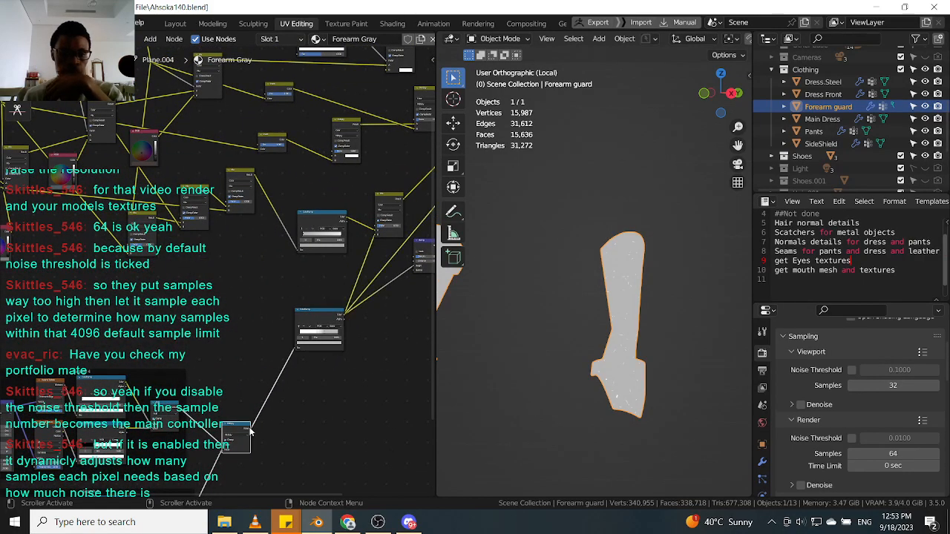
scroll(250, 393, down, 4)
middle_drag(250, 392, 245, 451)
shift+click(302, 184)
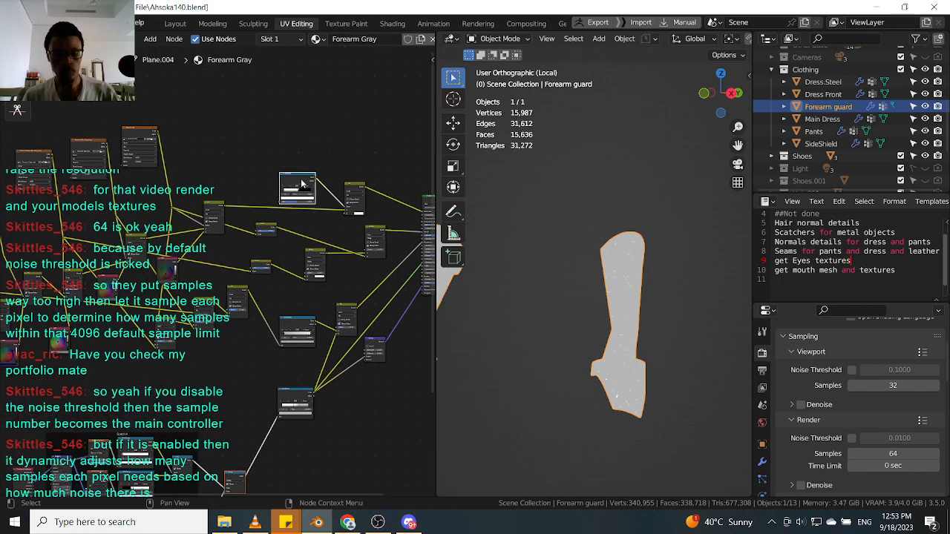
scroll(302, 184, up, 3)
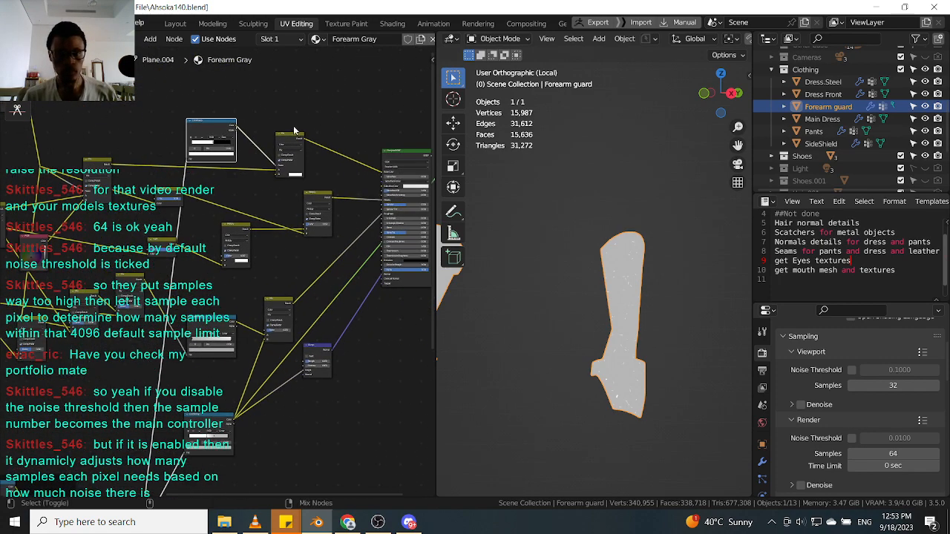
ctrl+shift+click(295, 137)
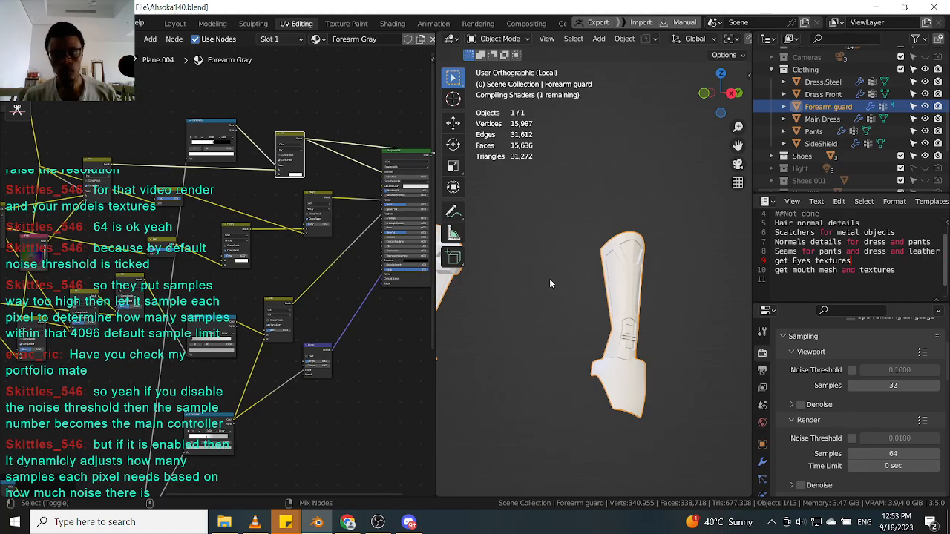
Inspect the scratched forearm guard shading up close.
middle_drag(603, 284, 586, 288)
scroll(586, 288, up, 6)
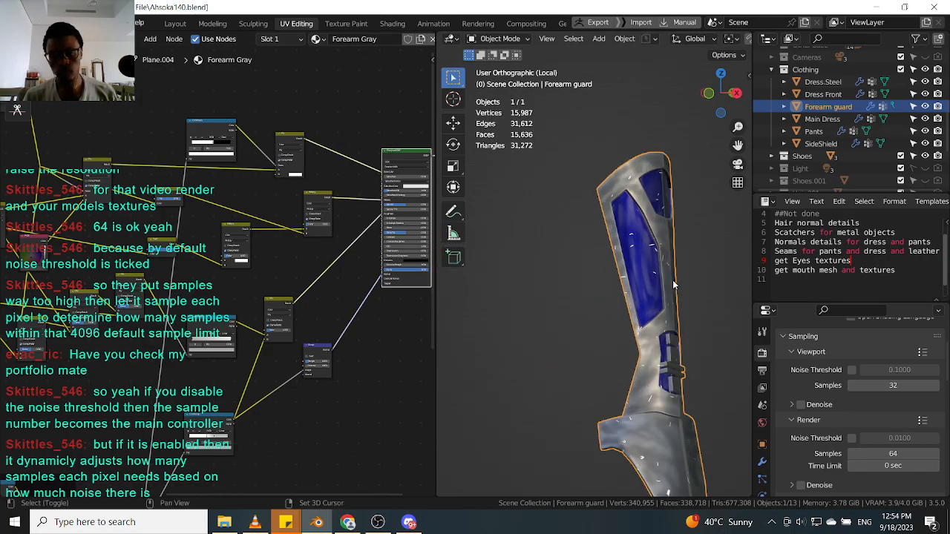
scroll(616, 278, down, 4)
scroll(575, 224, up, 5)
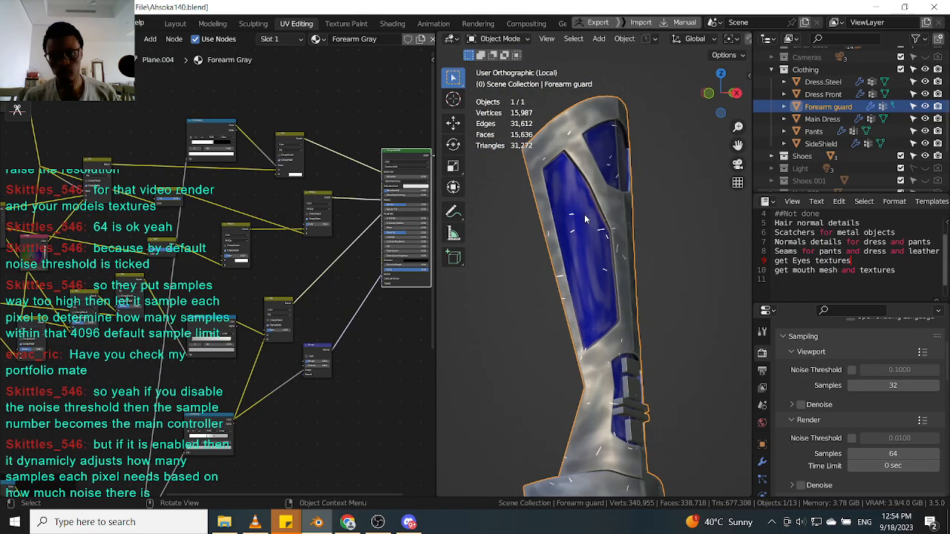
scroll(589, 230, down, 4)
scroll(213, 253, down, 5)
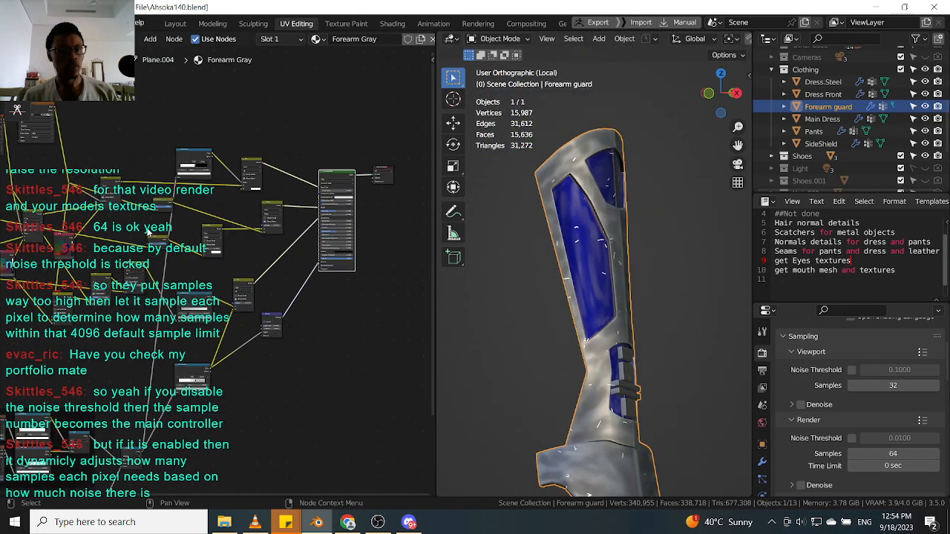
scroll(181, 242, up, 3)
Preview the output of individual mask nodes on the forearm guard.
ctrl+shift+click(170, 257)
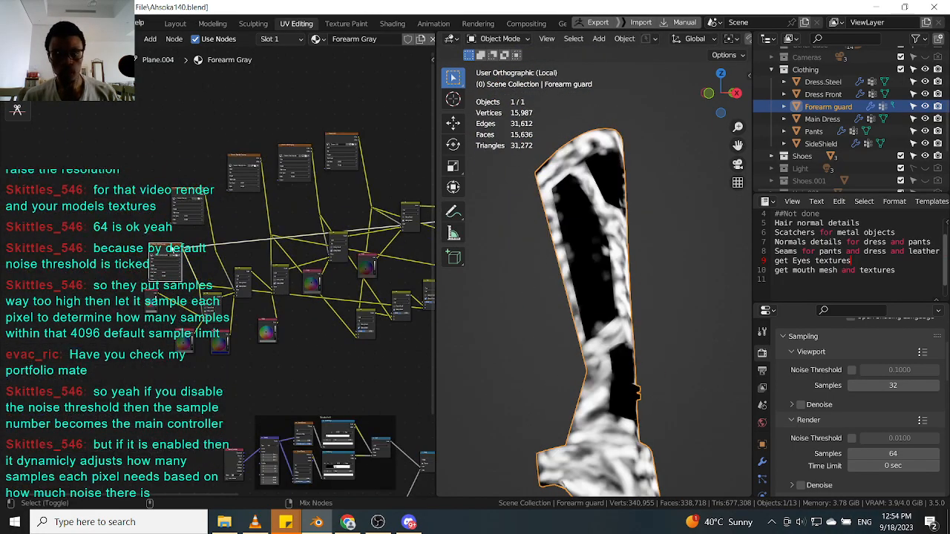
ctrl+shift+click(199, 199)
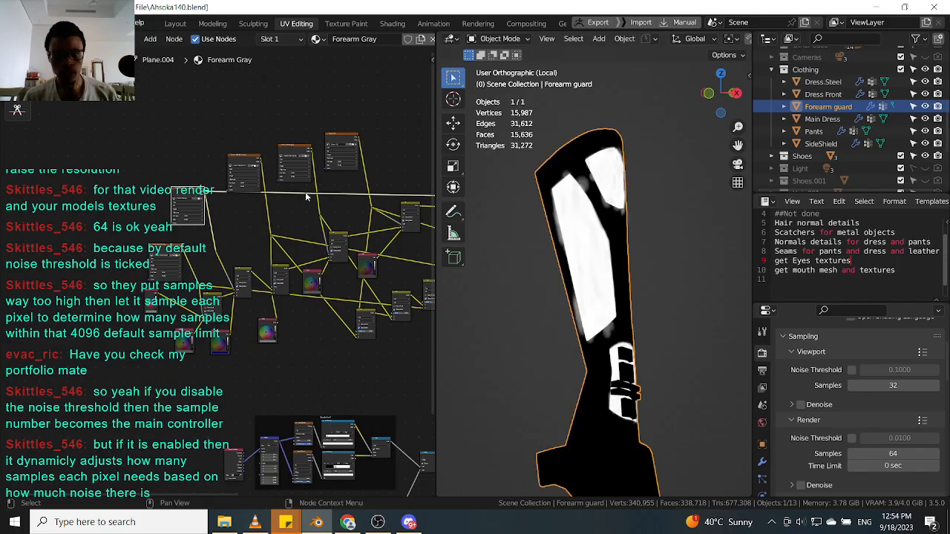
scroll(580, 259, down, 2)
middle_drag(427, 297, 321, 256)
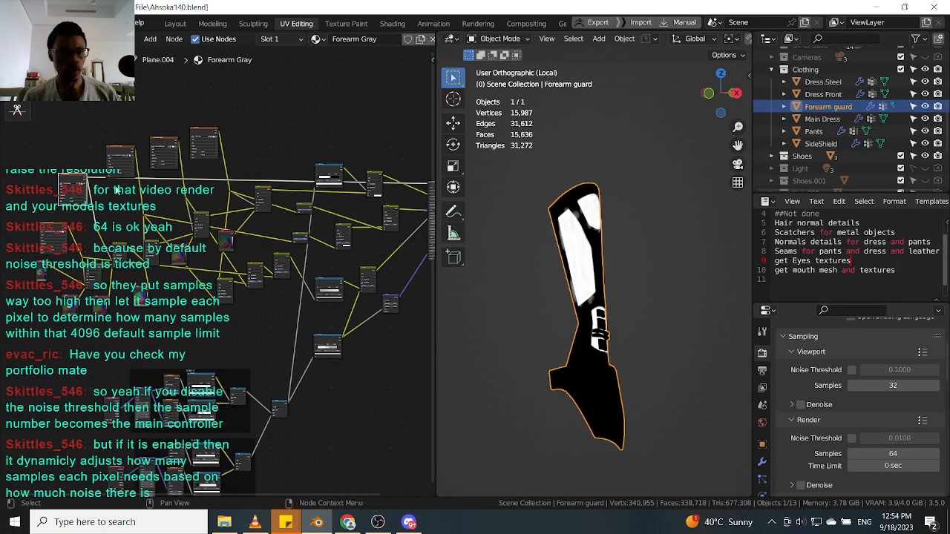
scroll(278, 156, up, 5)
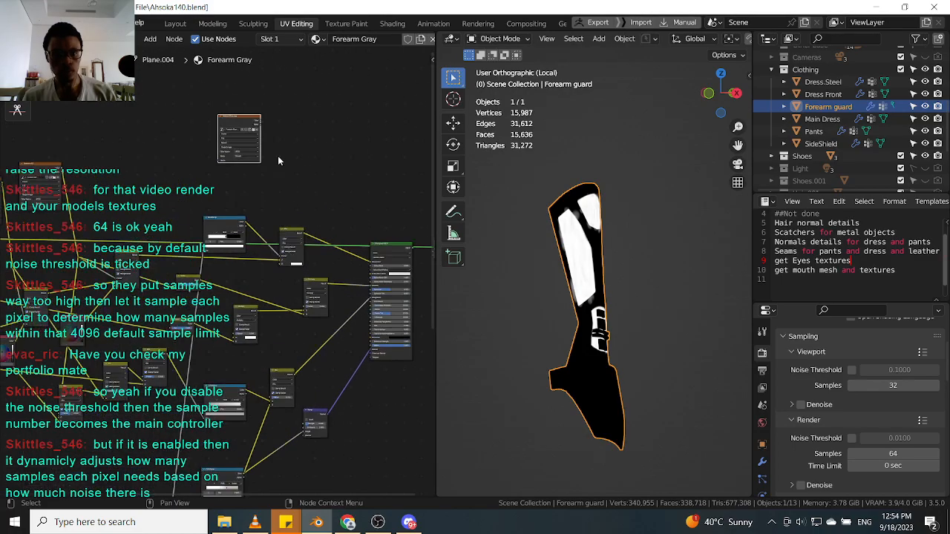
Reposition the isolated node at the top of the node tree.
key(g)
click(246, 199)
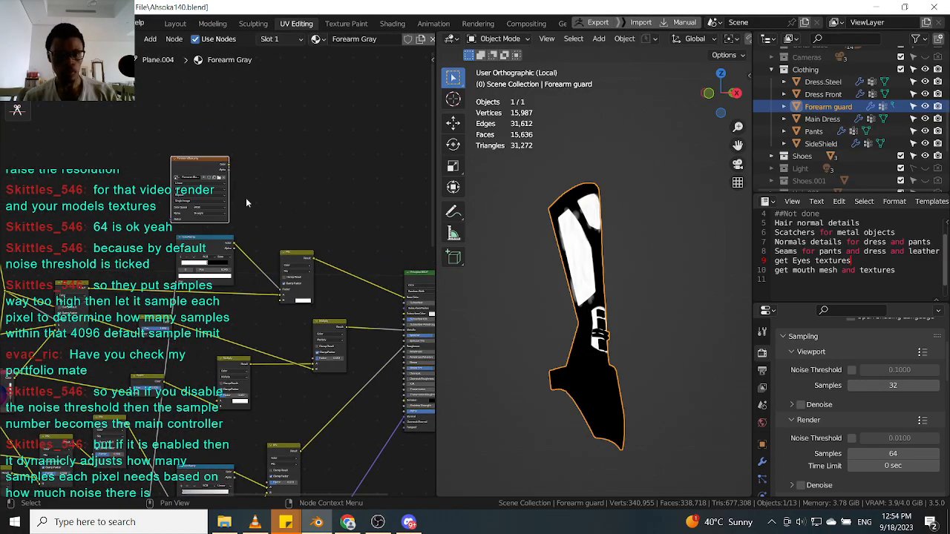
key(g)
click(271, 206)
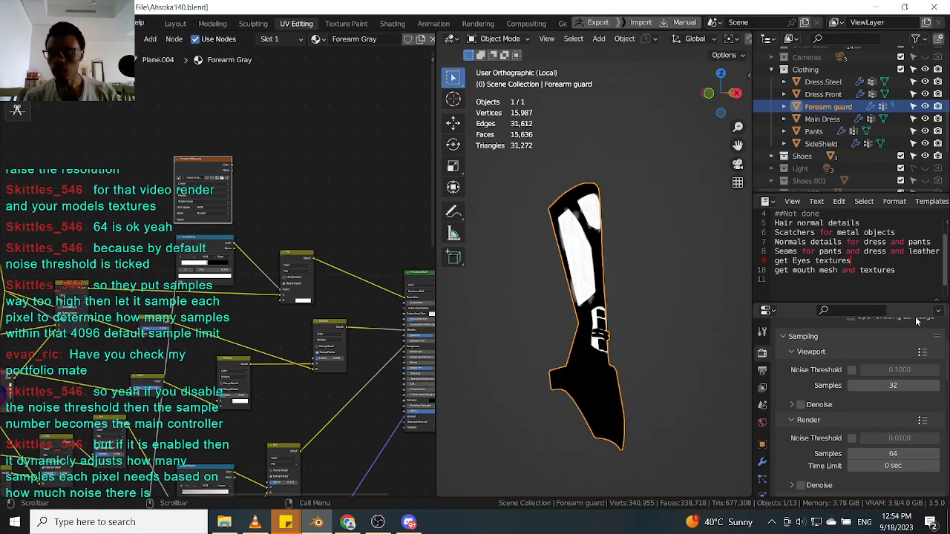
Exit local view, select the SideShield object and select the scratch nodes in its material.
scroll(613, 285, down, 1)
key(KP_Divide)
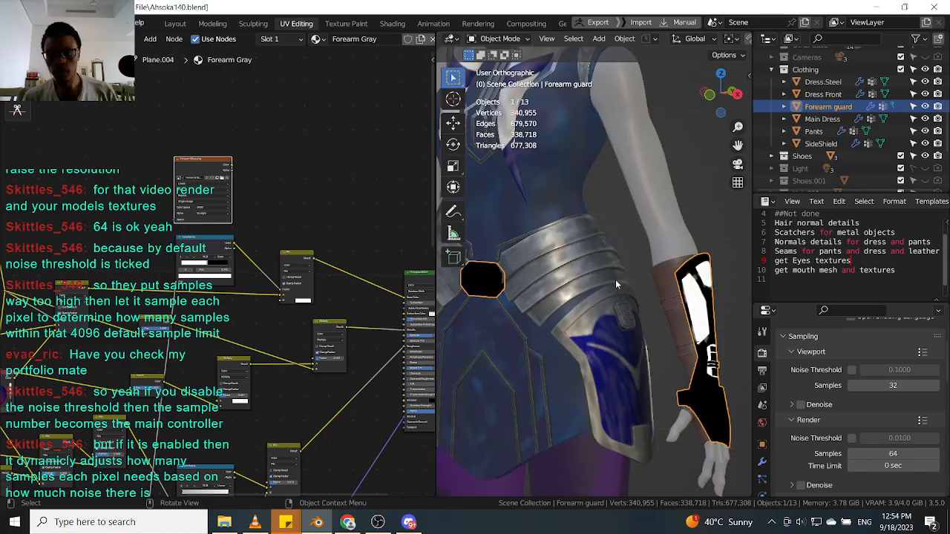
scroll(565, 286, down, 1)
click(563, 280)
scroll(249, 222, down, 1)
middle_drag(256, 221, 322, 200)
click(602, 315)
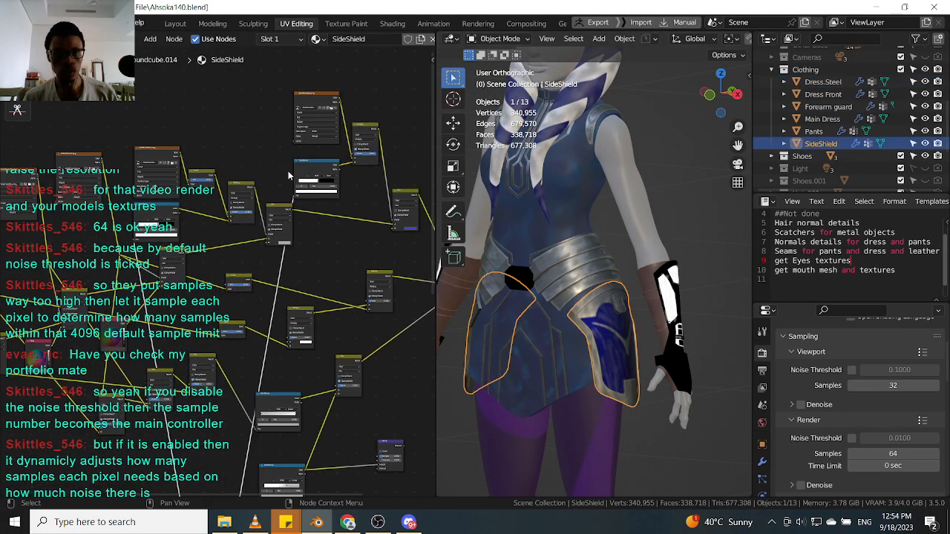
drag(385, 96, 145, 267)
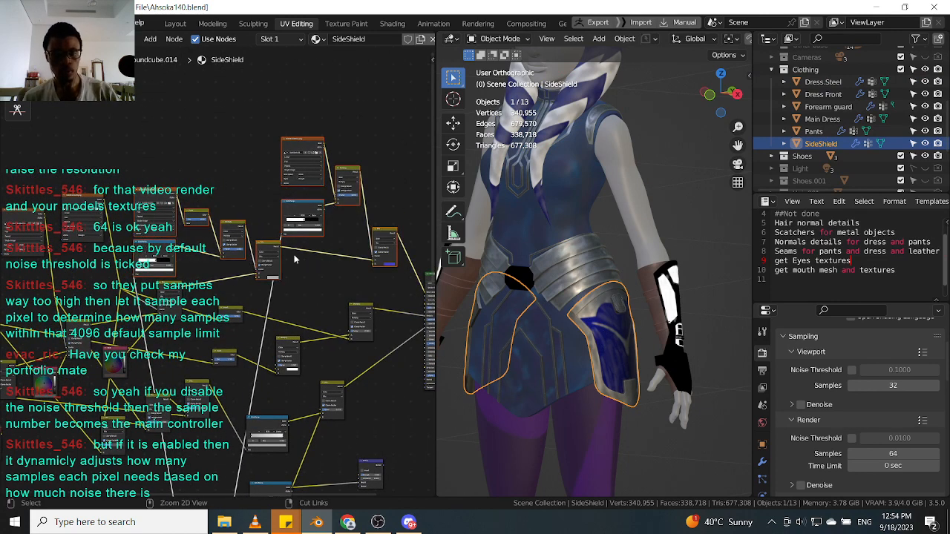
Paste the SideShield nodes into the forearm guard's Forearm Gray material and position them.
click(675, 310)
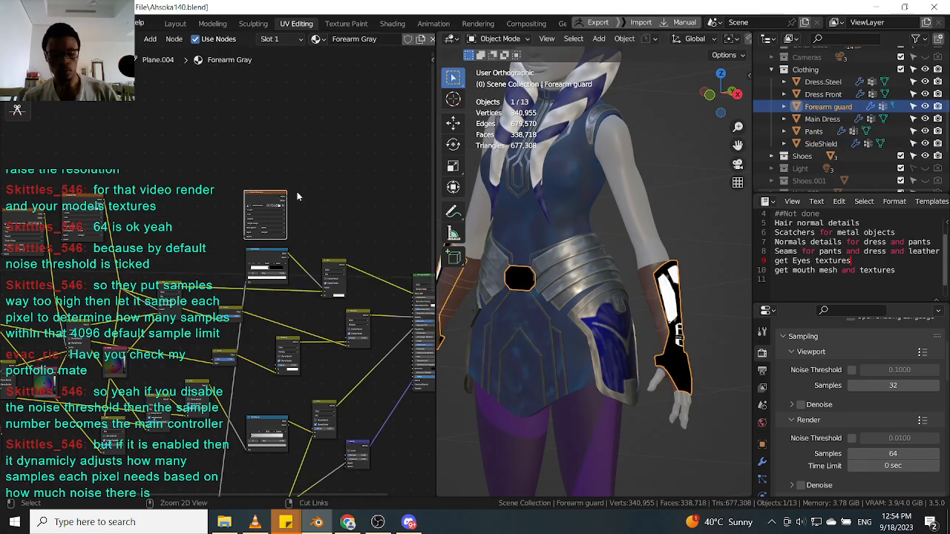
click(299, 135)
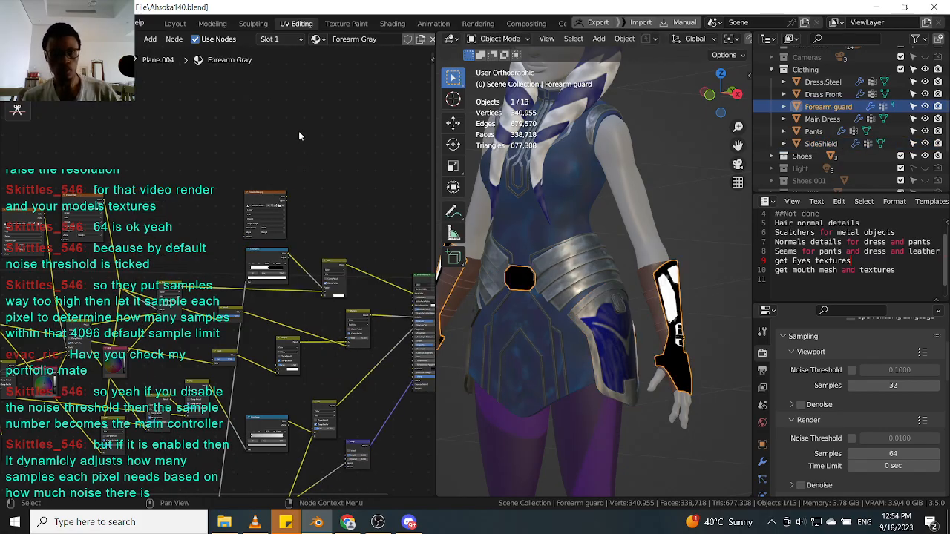
key(ctrl+v)
middle_drag(316, 140, 290, 169)
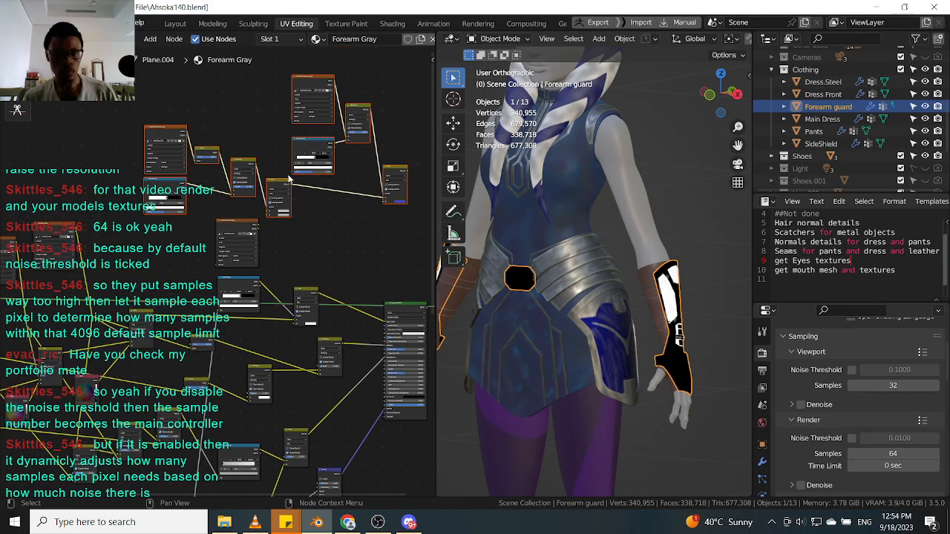
Move the pasted scratch nodes into place within the Forearm Gray node tree.
click(232, 222)
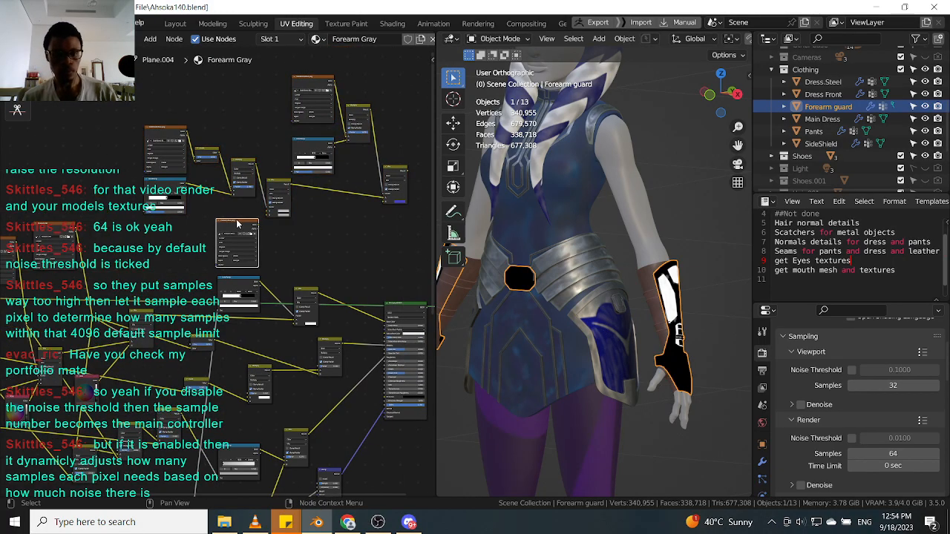
key(g)
click(94, 109)
middle_drag(146, 126, 134, 193)
scroll(135, 193, up, 3)
key(g)
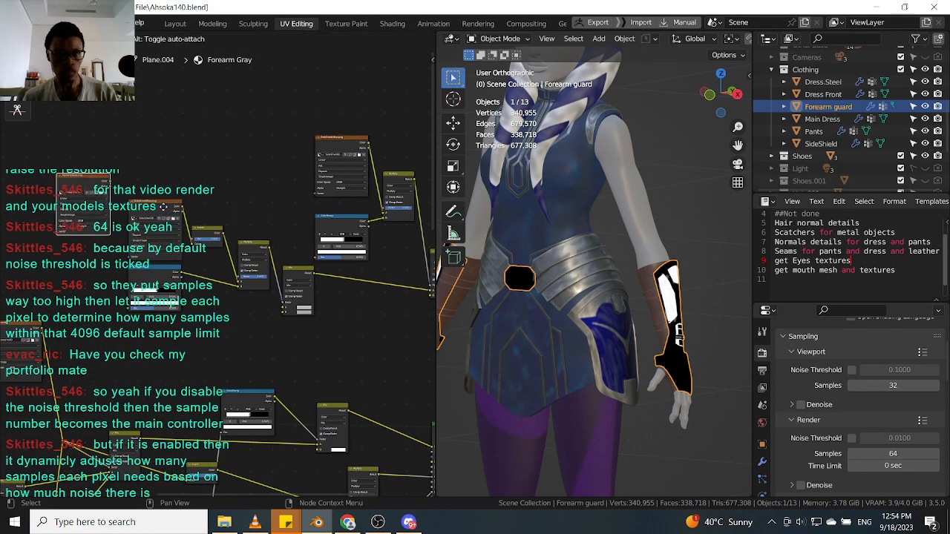
click(116, 192)
Link the pasted scratch nodes to the existing mask nodes and delete a redundant node.
drag(115, 193, 187, 212)
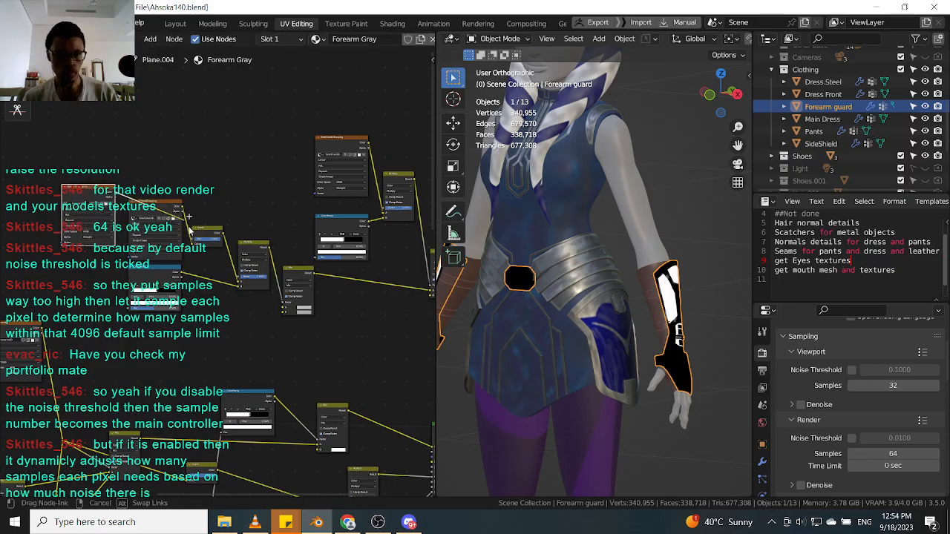
drag(193, 245, 178, 213)
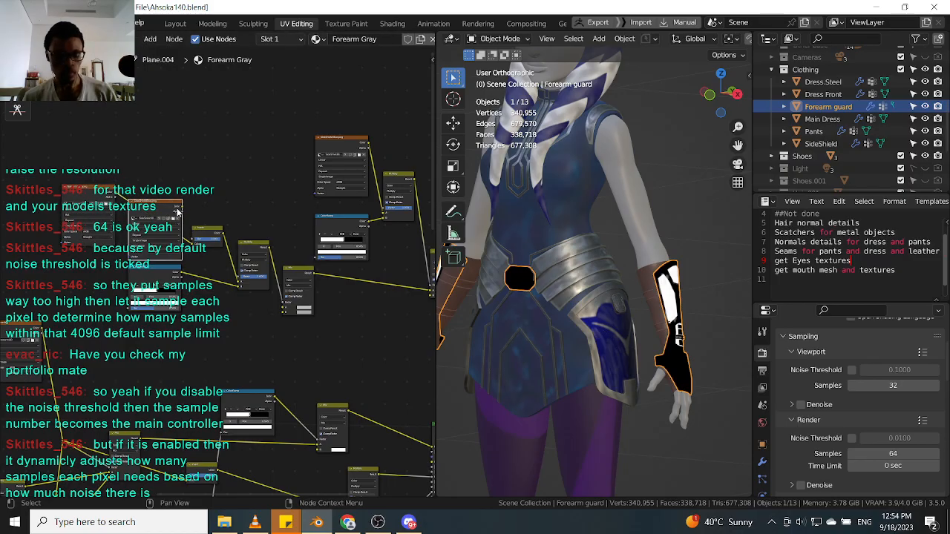
drag(116, 194, 386, 212)
click(330, 144)
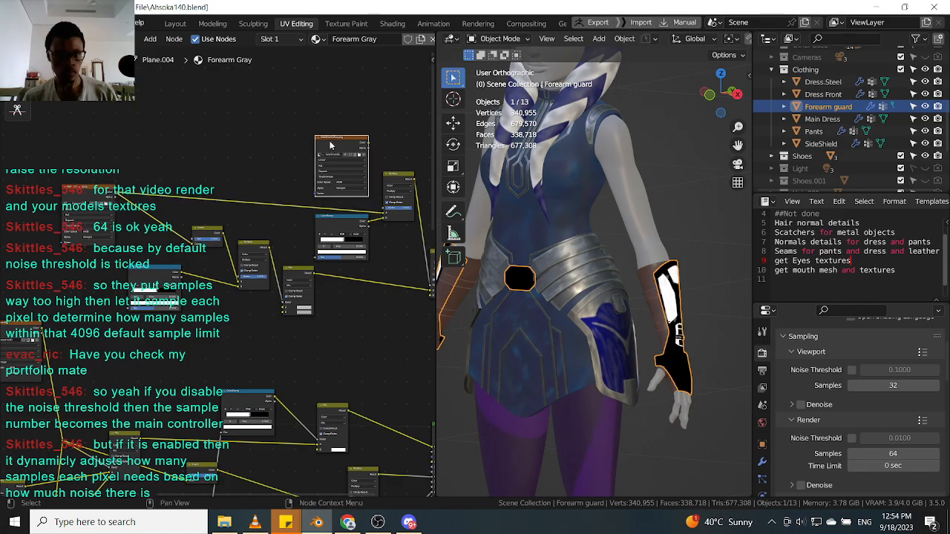
key(x)
Rewire the scratch mask chain and move one of its nodes next to the color ramp.
middle_drag(326, 165, 293, 133)
scroll(275, 135, down, 2)
drag(414, 111, 81, 247)
middle_drag(173, 252, 146, 223)
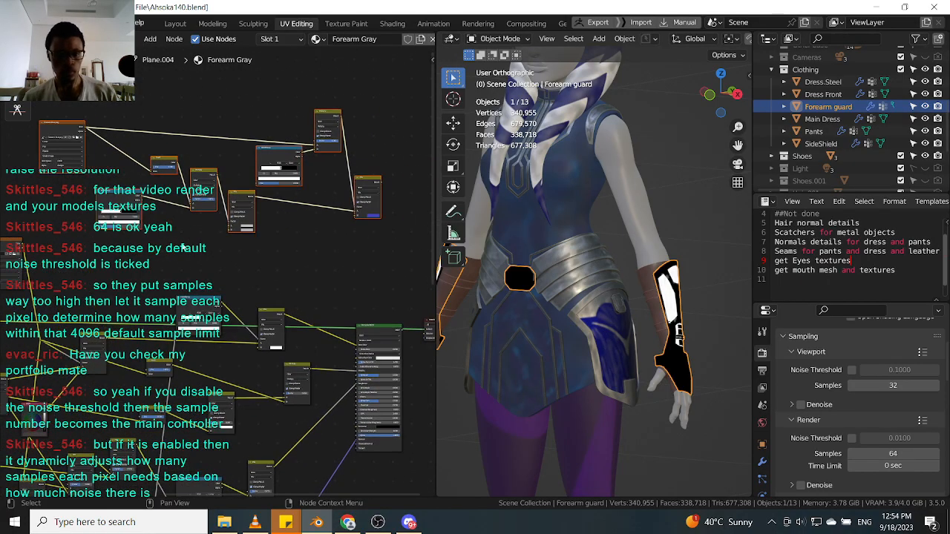
key(g)
click(179, 286)
middle_drag(196, 305, 233, 279)
scroll(234, 279, up, 2)
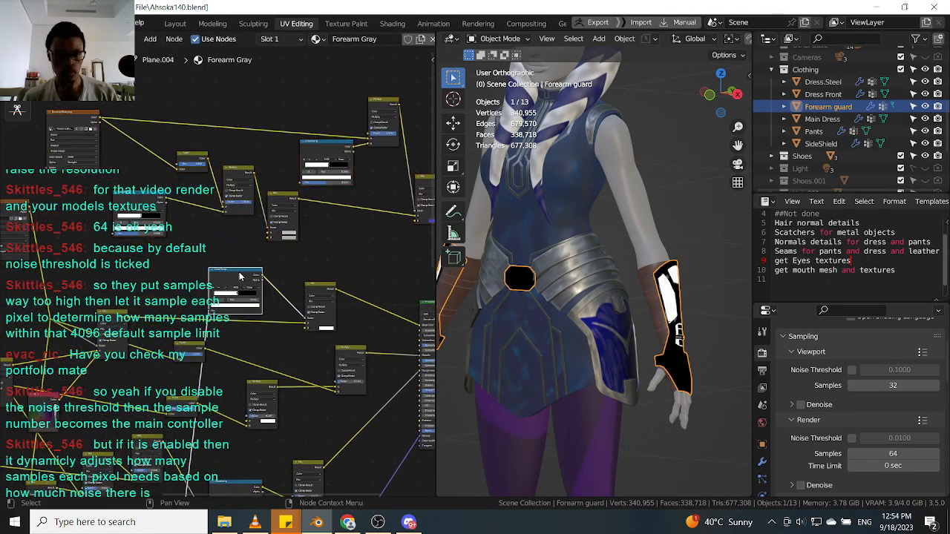
Reconnect the mask into the Mix node and delete a leftover duplicate node.
shift+click(325, 292)
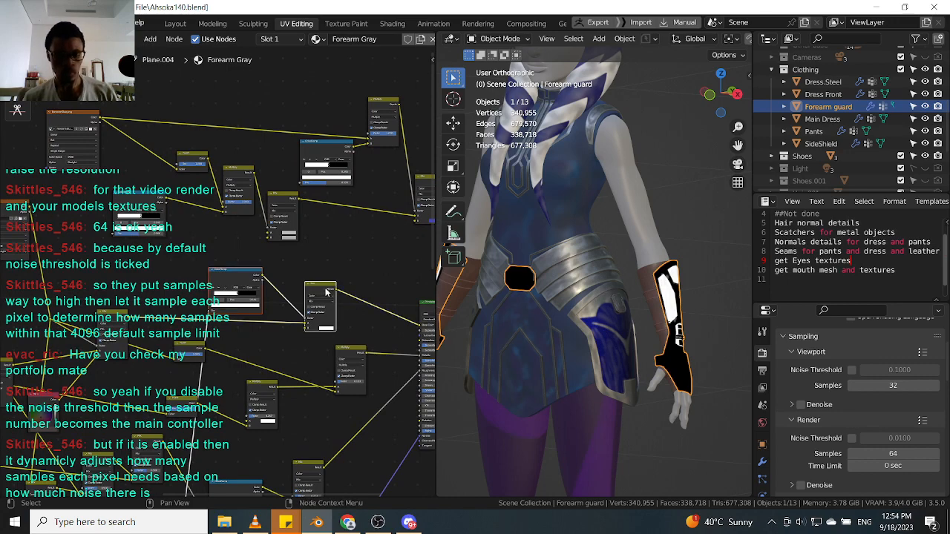
scroll(282, 274, down, 3)
middle_drag(223, 306, 227, 250)
scroll(227, 251, up, 2)
drag(228, 249, 141, 176)
middle_drag(261, 215, 214, 251)
click(227, 251)
key(x)
Connect the combined scratch output to the Principled BSDF and position the shader node.
click(286, 264)
drag(102, 294, 111, 290)
drag(172, 223, 237, 214)
middle_drag(397, 204, 297, 182)
drag(296, 182, 279, 300)
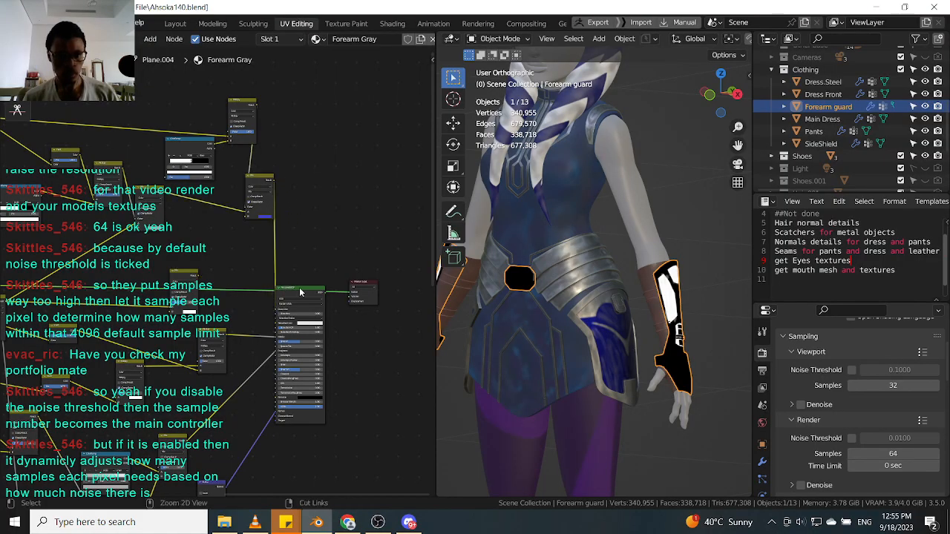
click(300, 292)
click(181, 276)
Orbit and zoom around the forearm guard to inspect the scratches on its surface.
middle_drag(696, 314, 645, 310)
scroll(672, 329, up, 5)
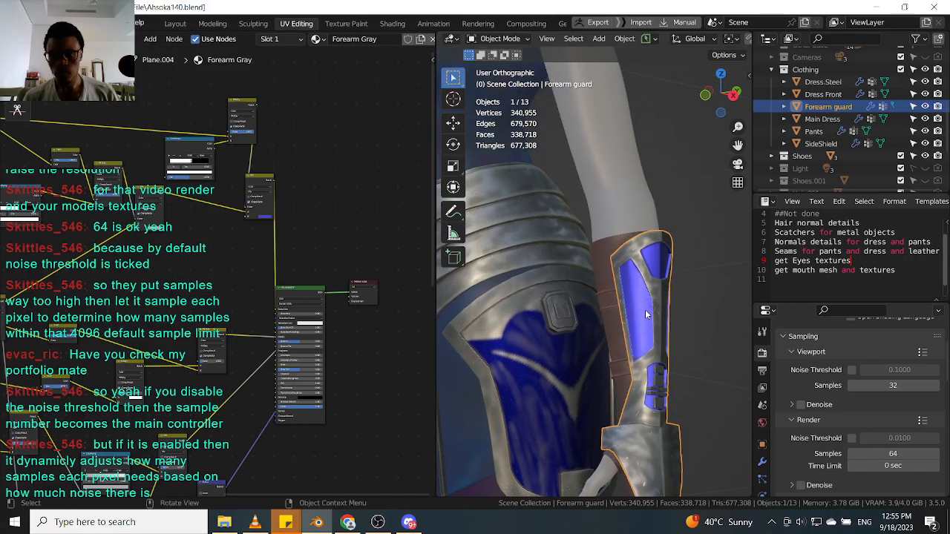
scroll(645, 314, up, 4)
scroll(618, 308, up, 5)
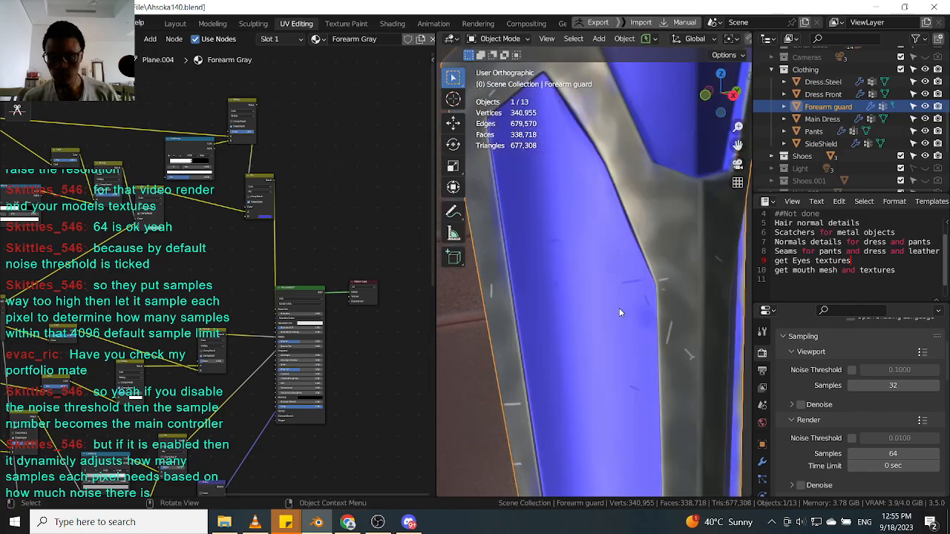
scroll(619, 308, down, 5)
Tidy the node layout by moving the scratch texture groups into position.
middle_drag(216, 277, 273, 287)
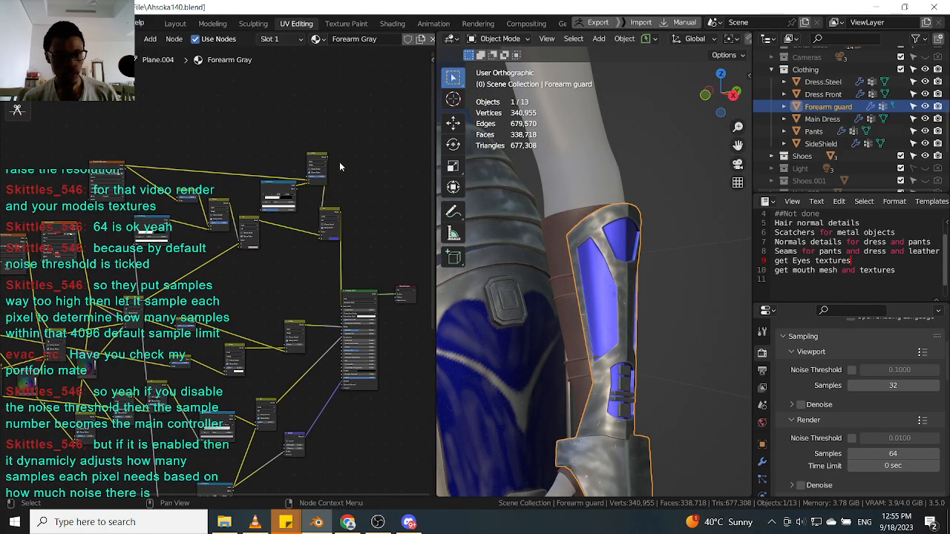
drag(372, 130, 89, 236)
scroll(137, 237, up, 1)
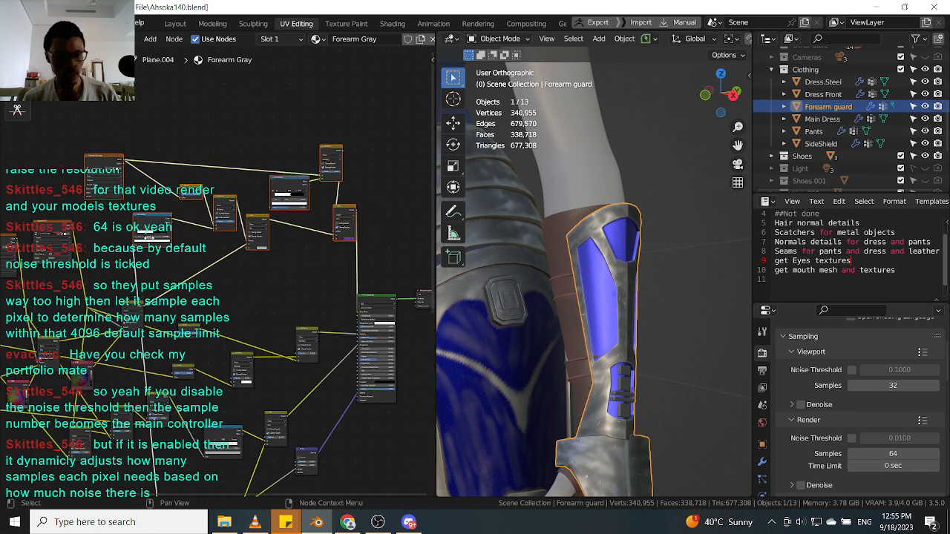
click(114, 272)
drag(129, 261, 195, 218)
key(g)
click(158, 240)
Reposition the remaining mask and mix nodes closer to the shader.
drag(185, 279, 256, 196)
key(g)
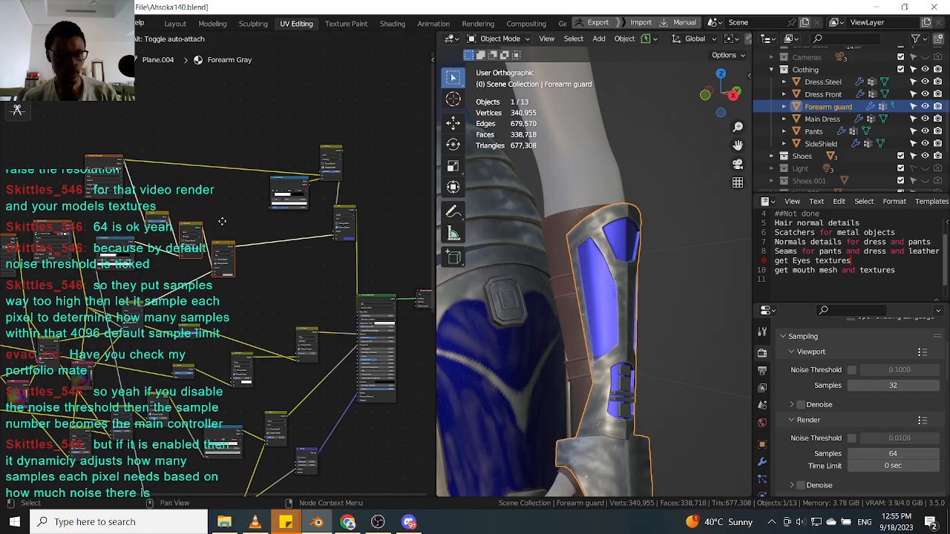
click(213, 213)
drag(108, 157, 108, 174)
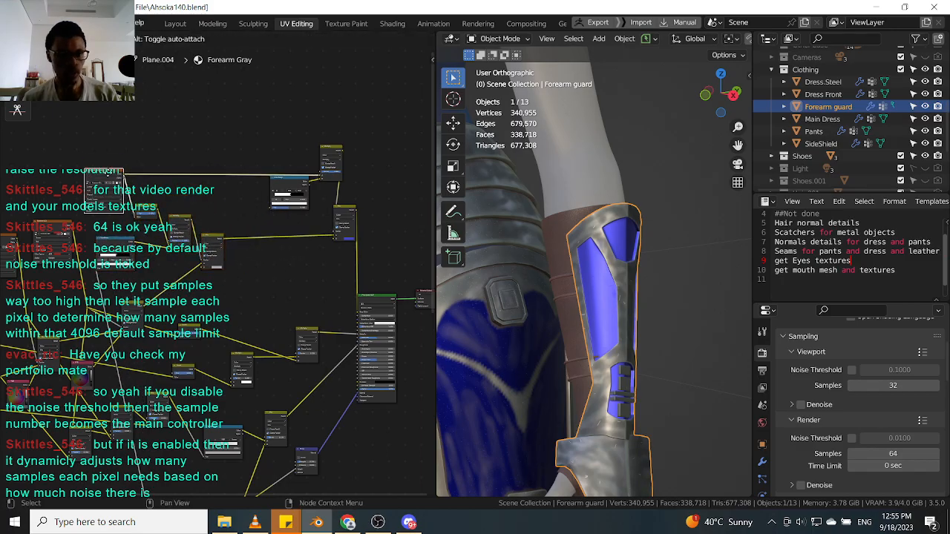
drag(375, 122, 276, 229)
key(g)
click(253, 253)
Preview the Mix node's output directly on the forearm guard.
scroll(237, 208, up, 1)
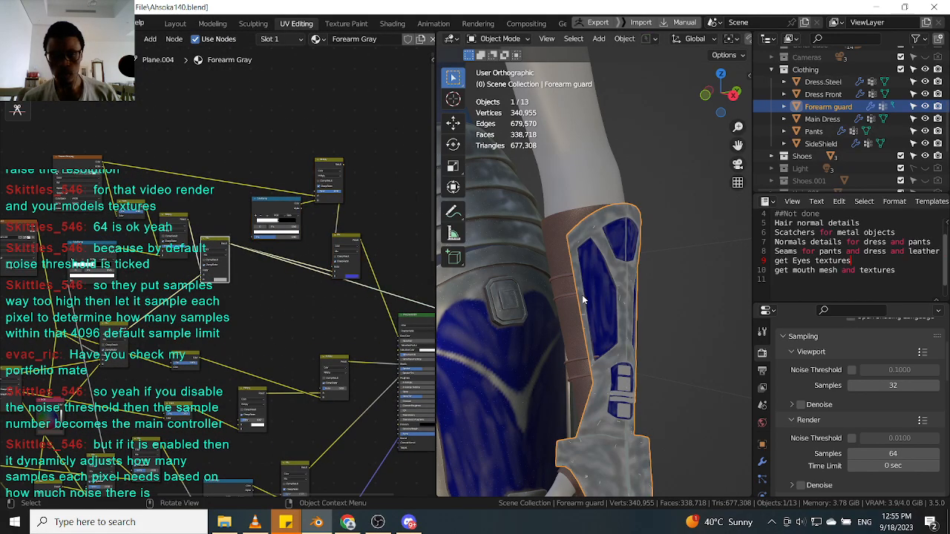
scroll(583, 300, up, 6)
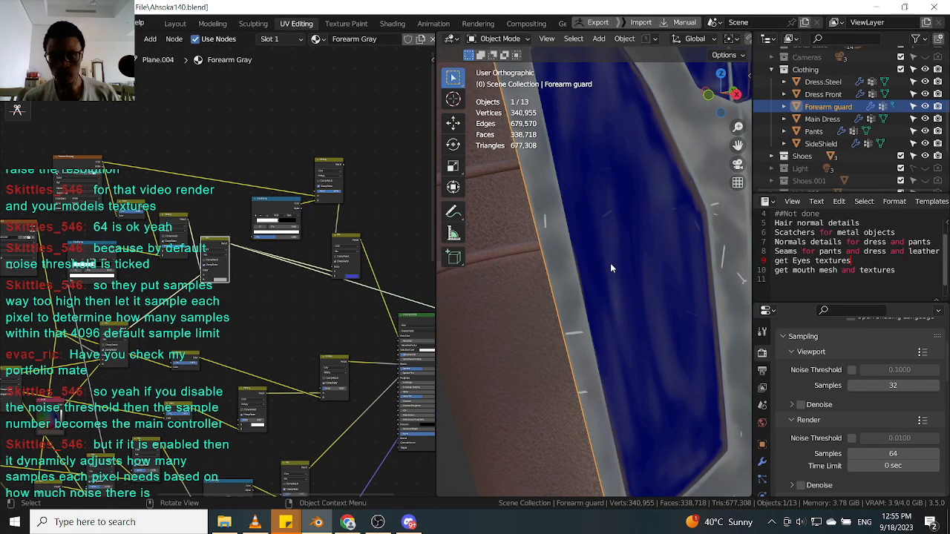
scroll(610, 262, down, 5)
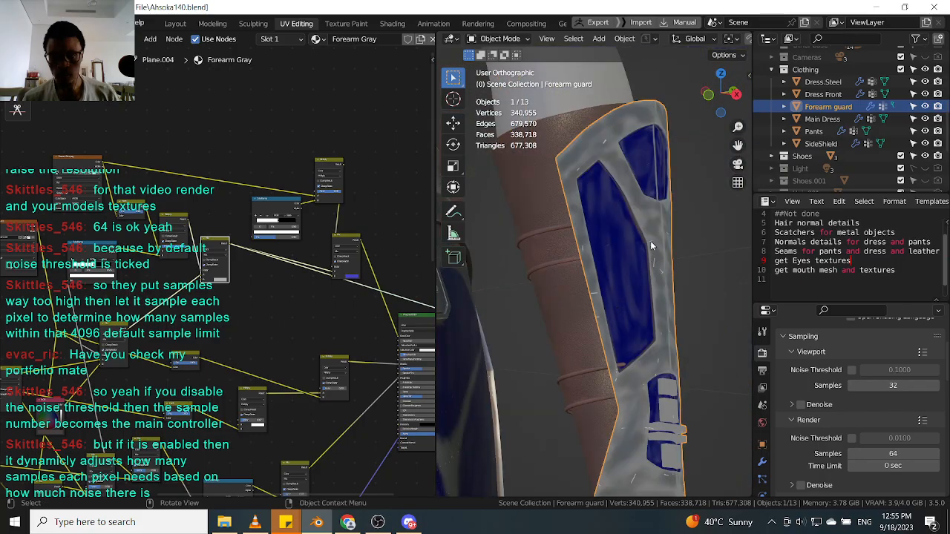
scroll(319, 218, up, 3)
middle_drag(319, 219, 241, 241)
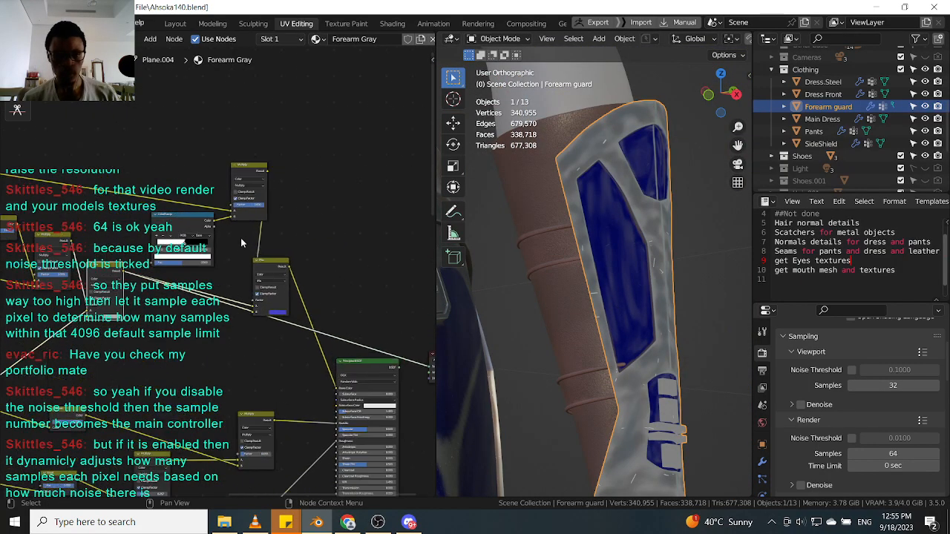
click(273, 261)
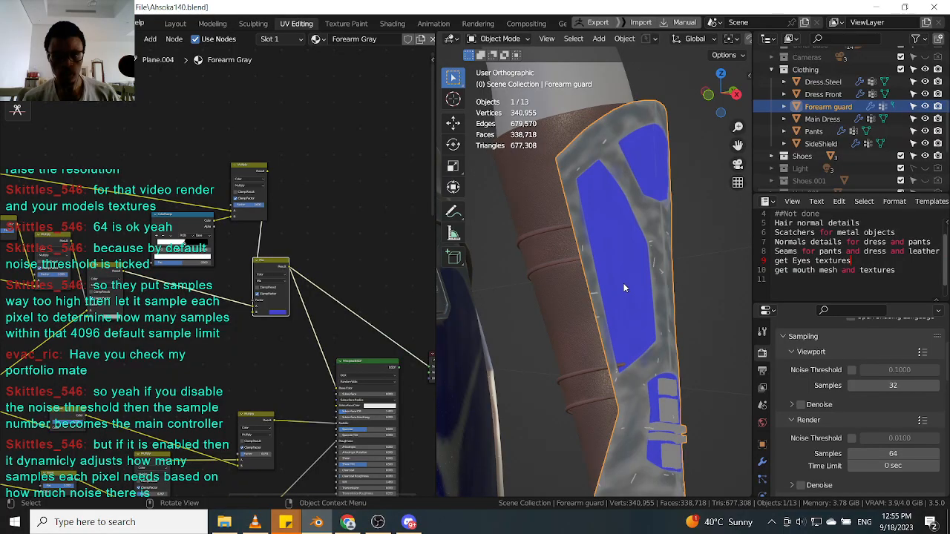
Preview the Multiply node's scratch mask on the forearm guard.
scroll(678, 300, up, 4)
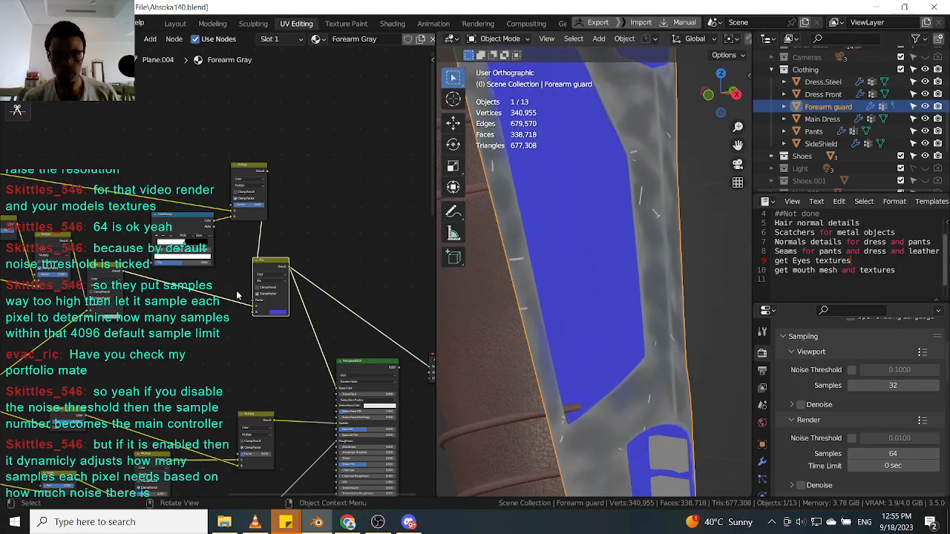
scroll(293, 321, up, 2)
scroll(293, 321, up, 3)
scroll(303, 246, down, 5)
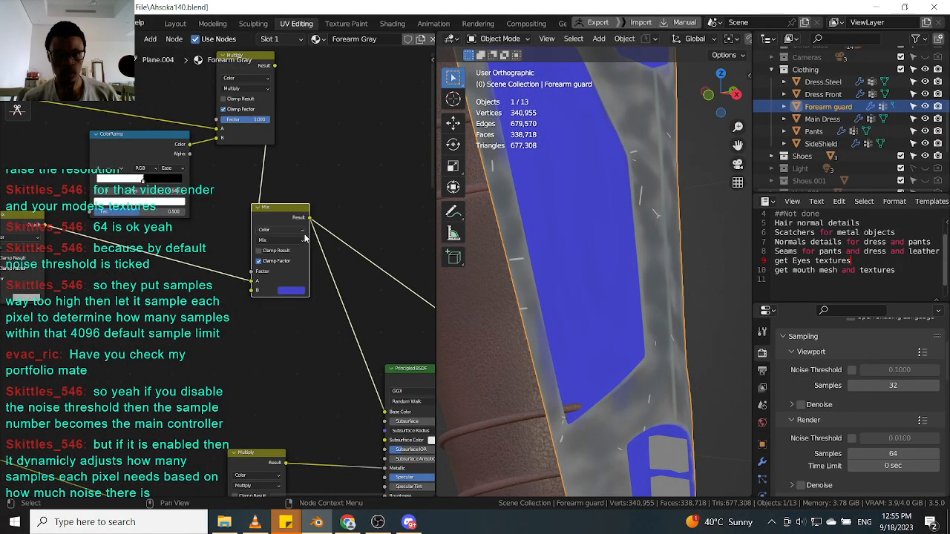
scroll(222, 265, up, 3)
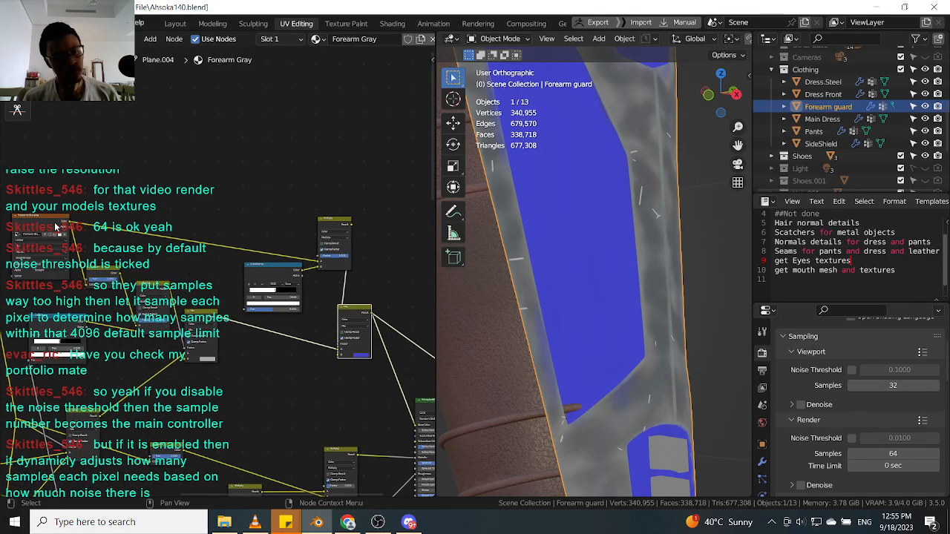
middle_drag(124, 256, 154, 251)
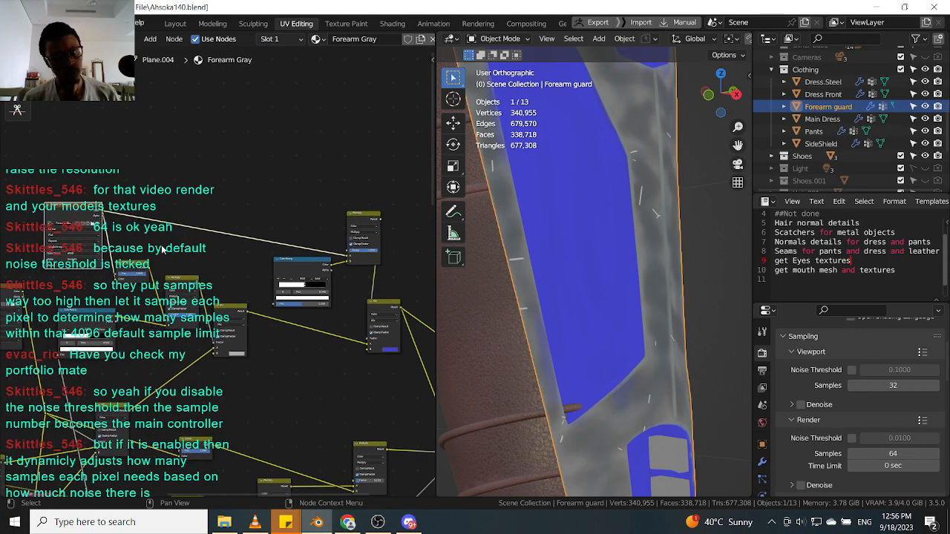
scroll(285, 261, up, 3)
drag(249, 265, 241, 267)
drag(330, 193, 302, 193)
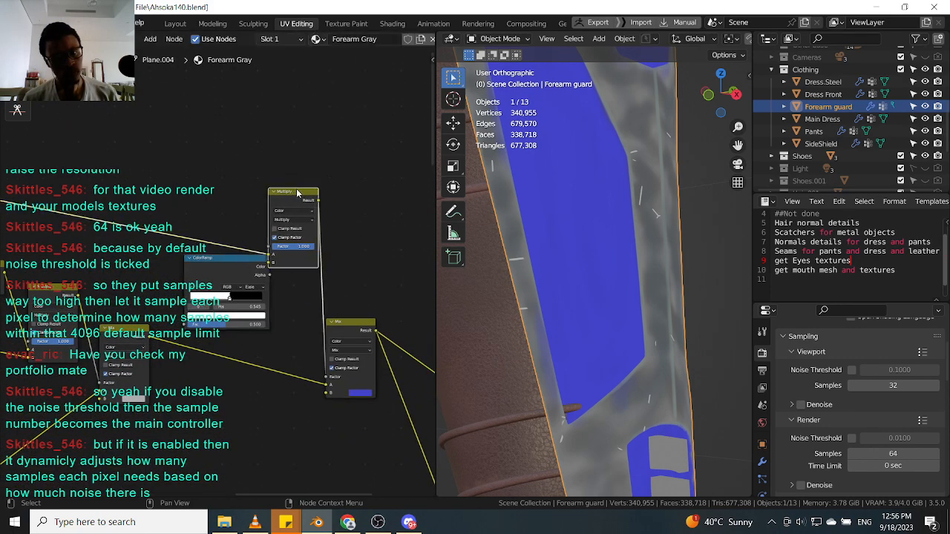
ctrl+shift+click(297, 194)
scroll(610, 251, down, 3)
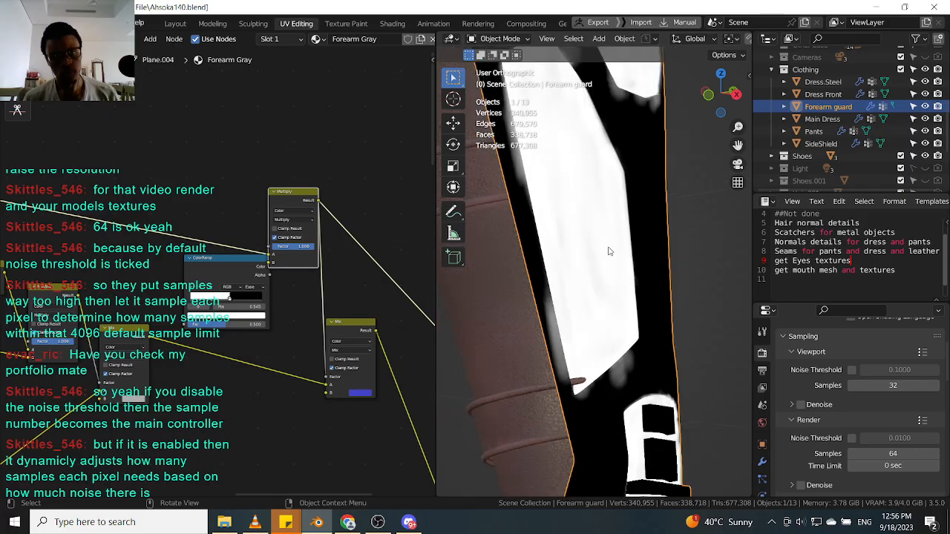
Switch the preview back to the Principled BSDF output.
drag(235, 265, 215, 264)
scroll(227, 275, down, 6)
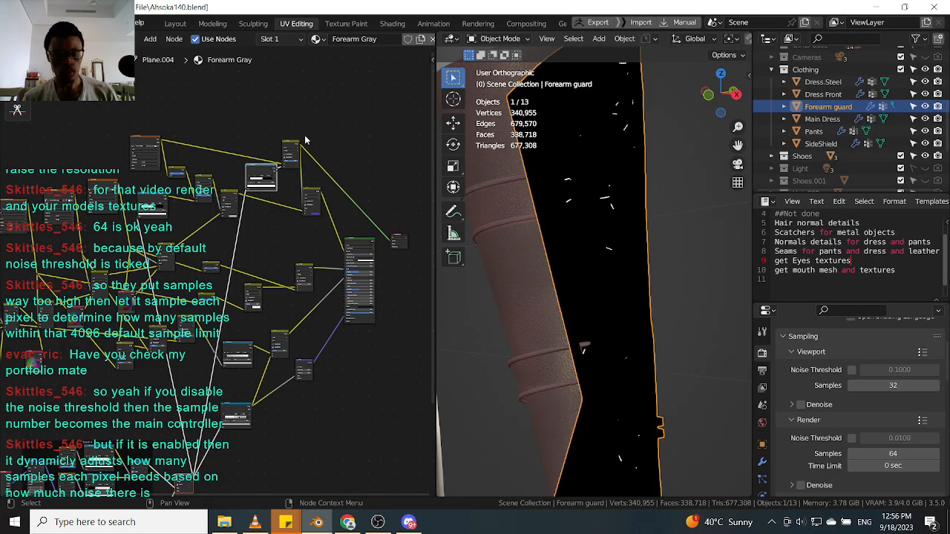
scroll(313, 245, up, 3)
click(301, 260)
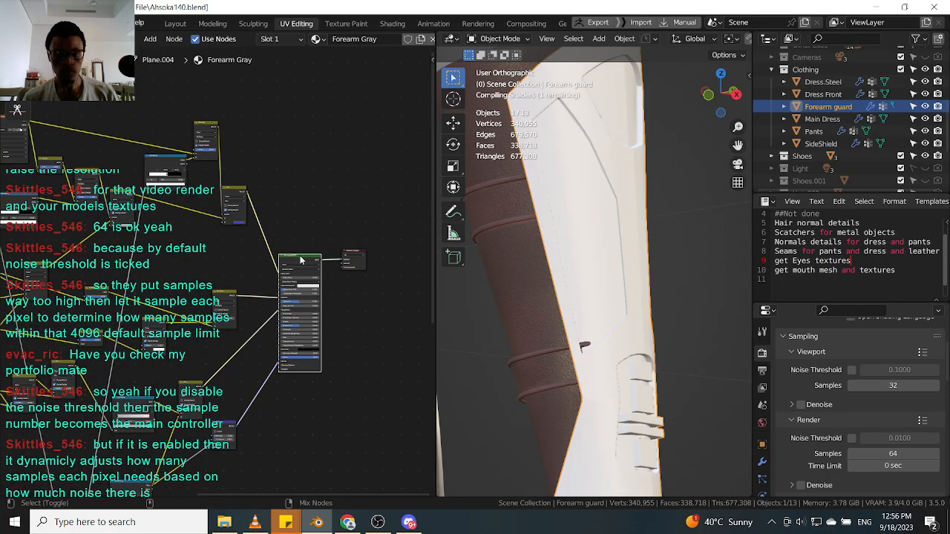
scroll(588, 258, down, 3)
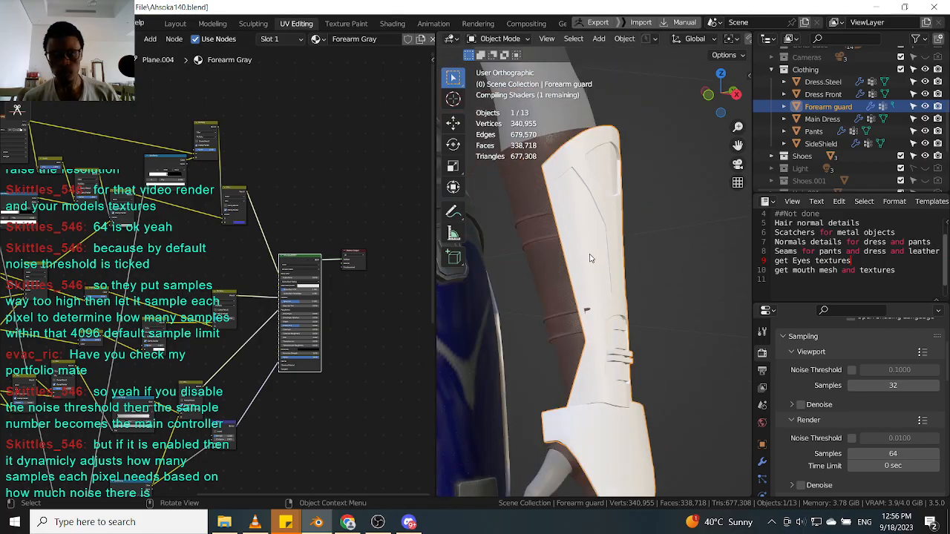
Set the scale of the Scatch 4 Mapping node to 40.
middle_drag(592, 258, 600, 187)
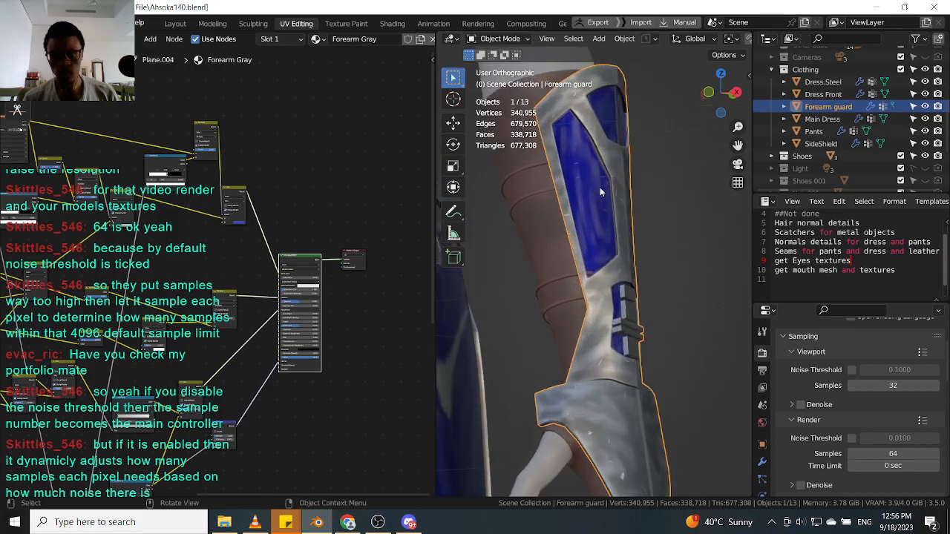
scroll(600, 187, up, 2)
scroll(161, 232, up, 6)
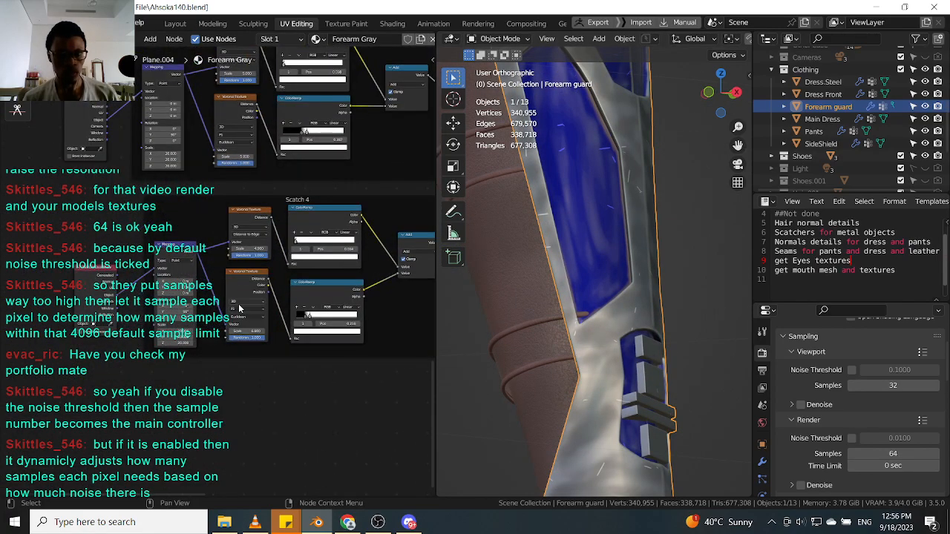
scroll(239, 309, up, 3)
drag(145, 361, 144, 376)
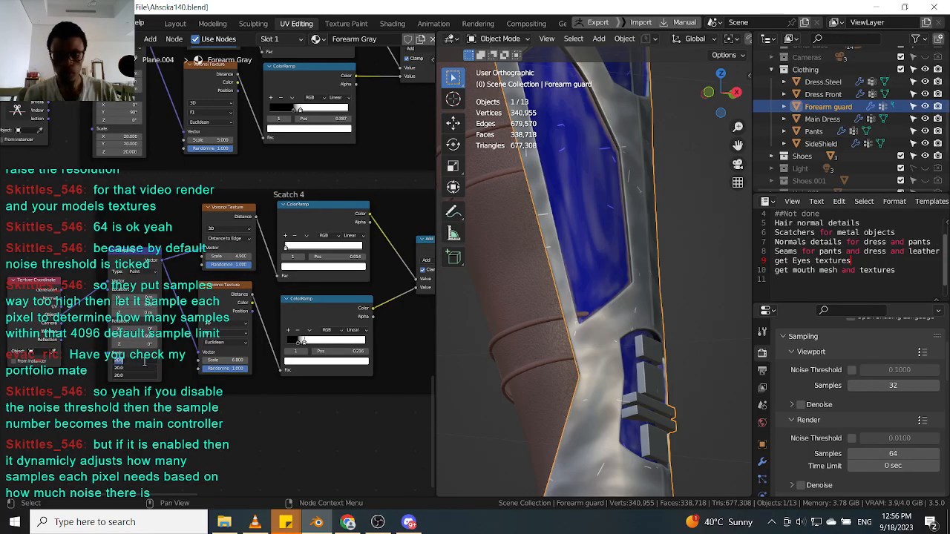
key(Return)
middle_drag(742, 227, 598, 286)
scroll(599, 290, up, 3)
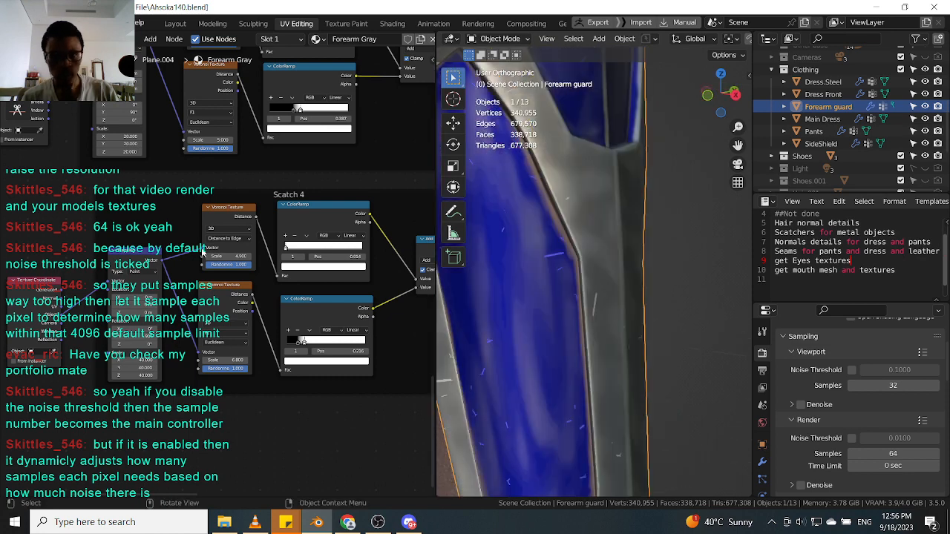
scroll(144, 147, down, 1)
Set the scale of the upper scratch group's Mapping node to 50.
middle_drag(142, 146, 150, 217)
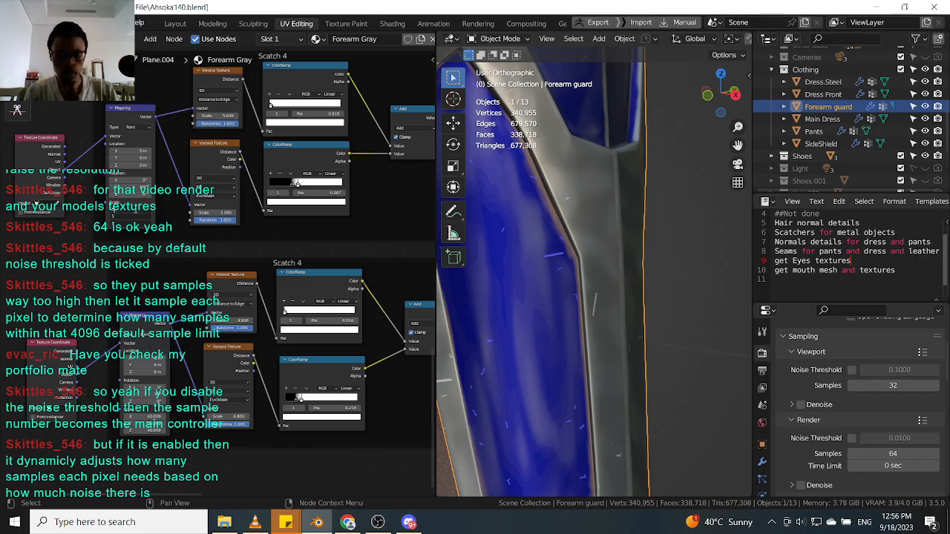
key(Return)
middle_drag(665, 238, 631, 205)
scroll(595, 301, down, 10)
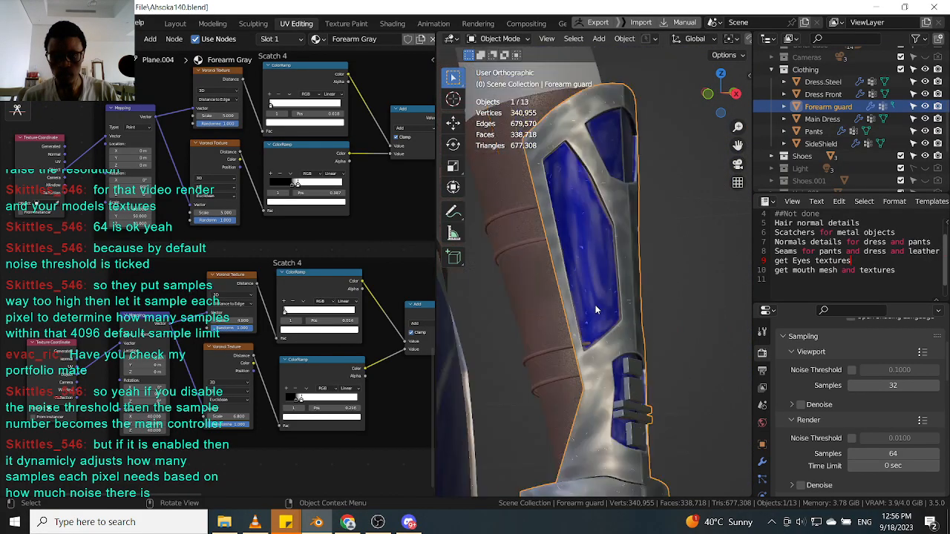
Box-select the two scratch node groups in the Forearm Gray material's node tree.
middle_drag(595, 290, 632, 279)
scroll(631, 280, down, 4)
scroll(351, 210, down, 8)
middle_drag(353, 210, 191, 224)
scroll(192, 224, down, 4)
scroll(206, 285, down, 2)
middle_drag(277, 195, 253, 310)
middle_drag(216, 347, 250, 334)
drag(80, 394, 275, 240)
drag(270, 283, 270, 267)
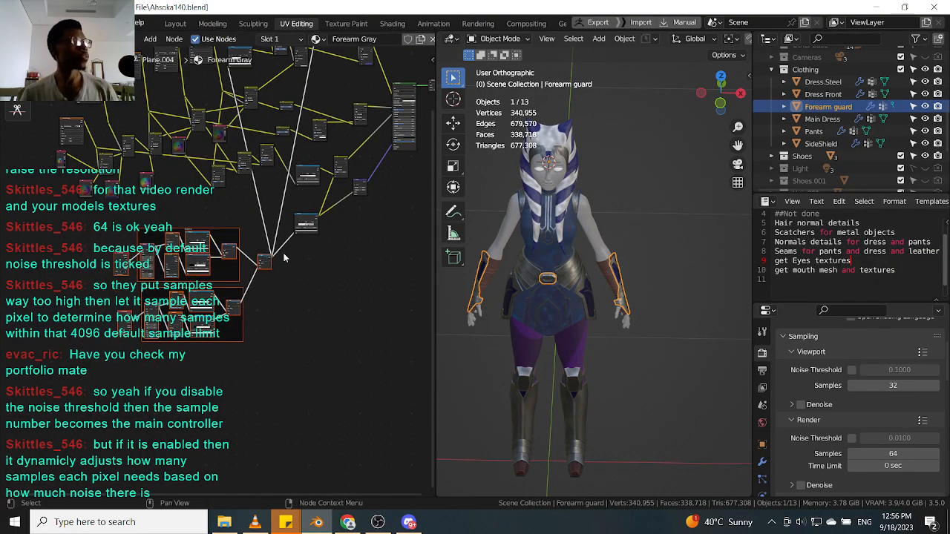
Save the file as Ahsoka141.blend.
click(366, 219)
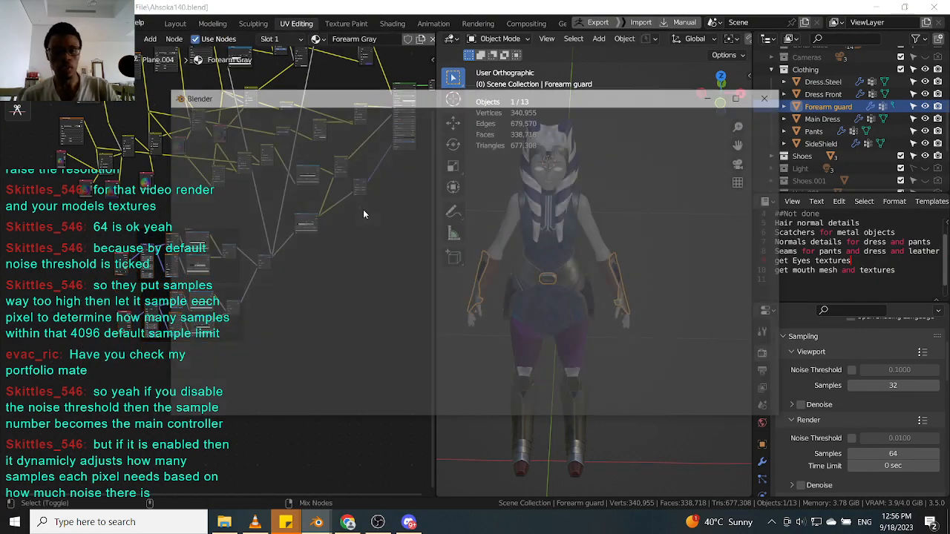
key(ctrl+shift+s)
click(605, 407)
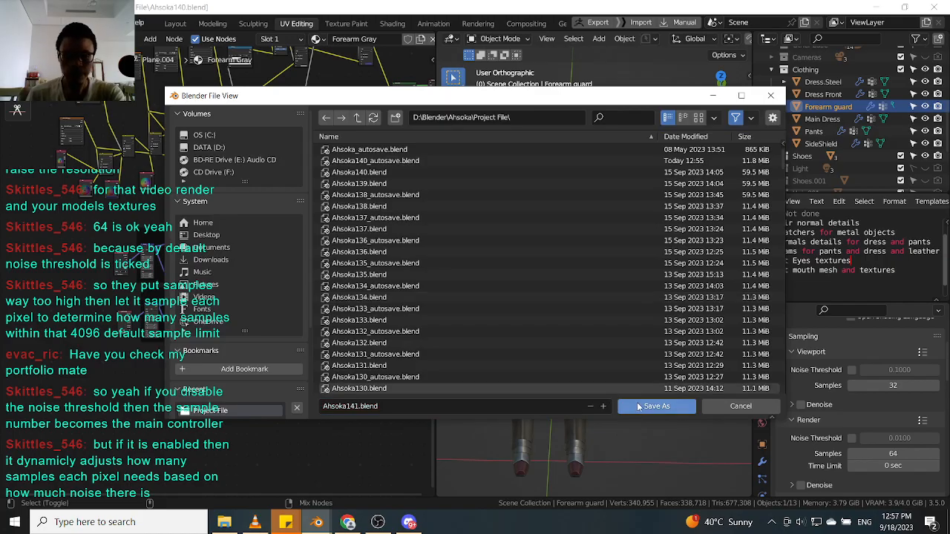
key(Return)
Select the front pad boot object and inspect its shading in the viewport.
middle_drag(536, 325, 574, 354)
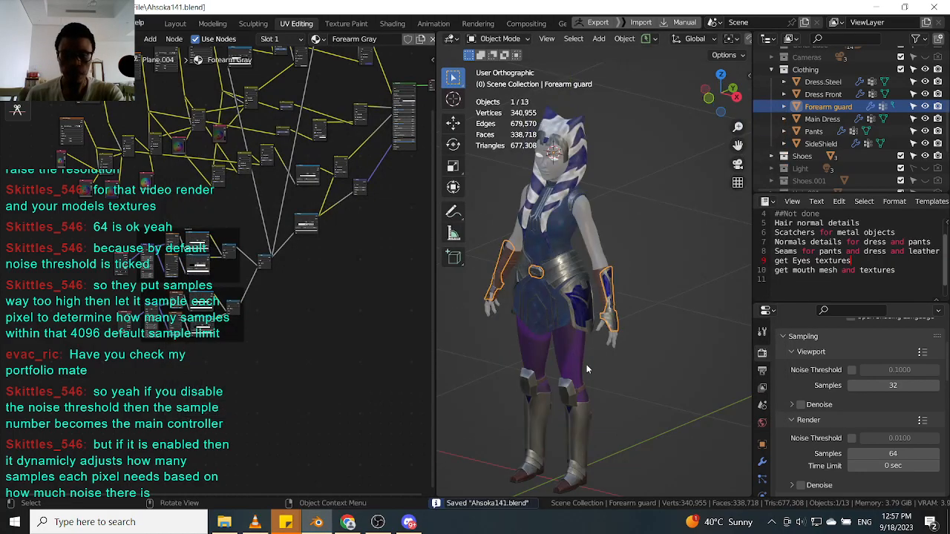
scroll(576, 441, up, 3)
scroll(576, 441, down, 3)
click(576, 441)
scroll(582, 430, down, 1)
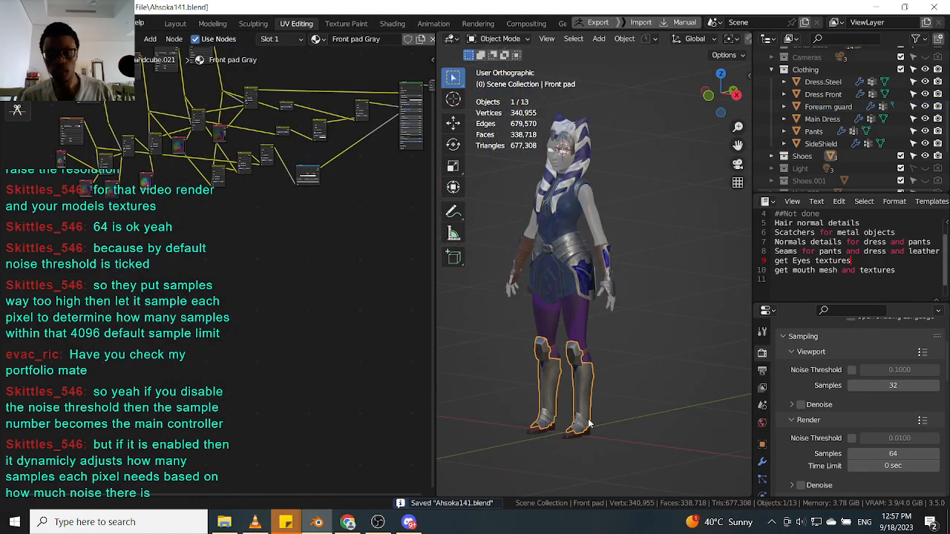
scroll(588, 425, up, 6)
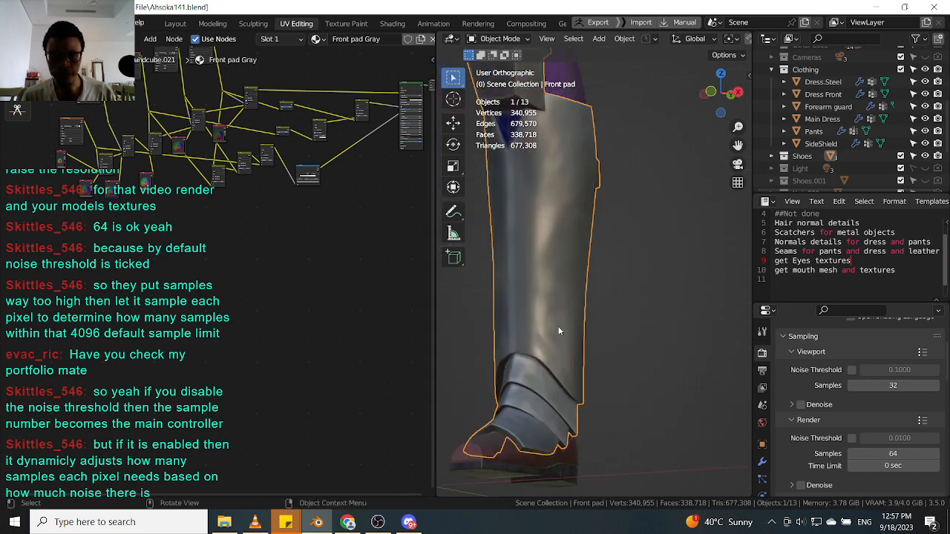
scroll(558, 342, down, 4)
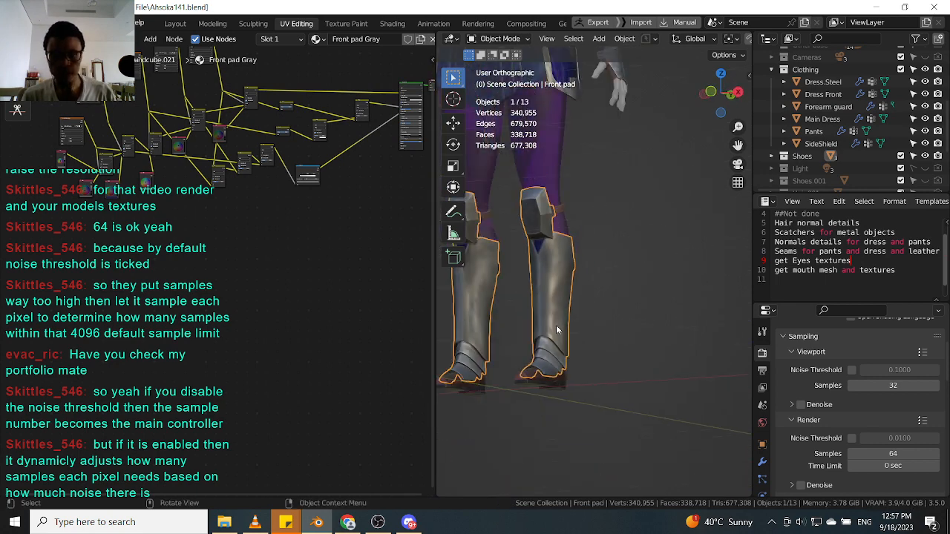
shift+scroll(596, 211, up, 3)
Select the SideShield object and examine how its scratch nodes are wired in its material.
click(594, 207)
drag(311, 269, 104, 437)
middle_drag(317, 337, 323, 311)
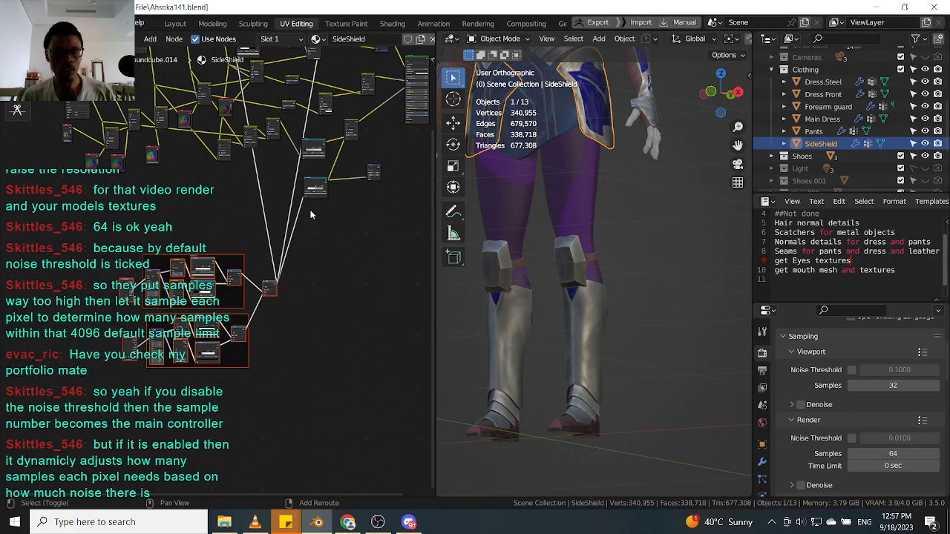
middle_drag(311, 215, 296, 345)
scroll(551, 312, up, 2)
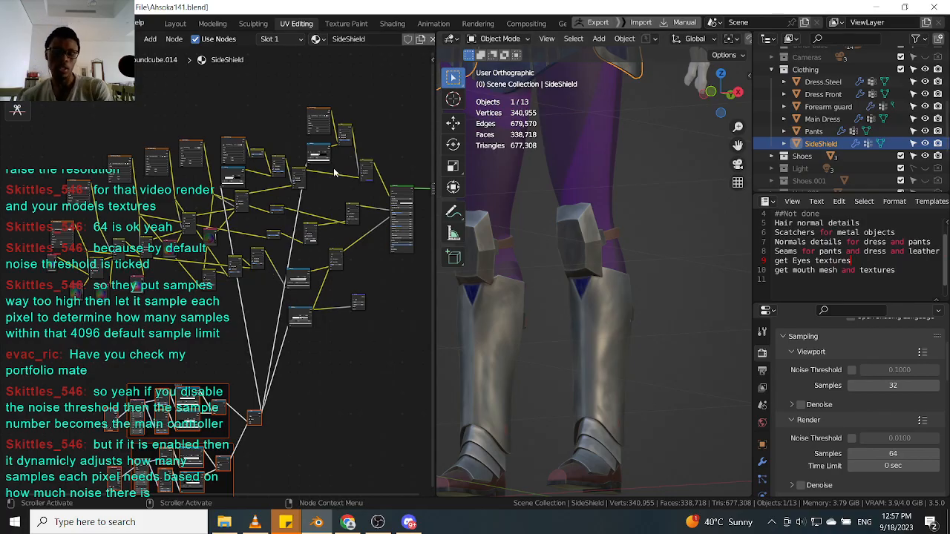
drag(375, 92, 287, 193)
scroll(289, 130, up, 2)
shift+drag(299, 132, 213, 191)
scroll(282, 177, down, 3)
scroll(303, 190, up, 3)
shift+drag(275, 380, 336, 345)
shift+drag(309, 378, 379, 318)
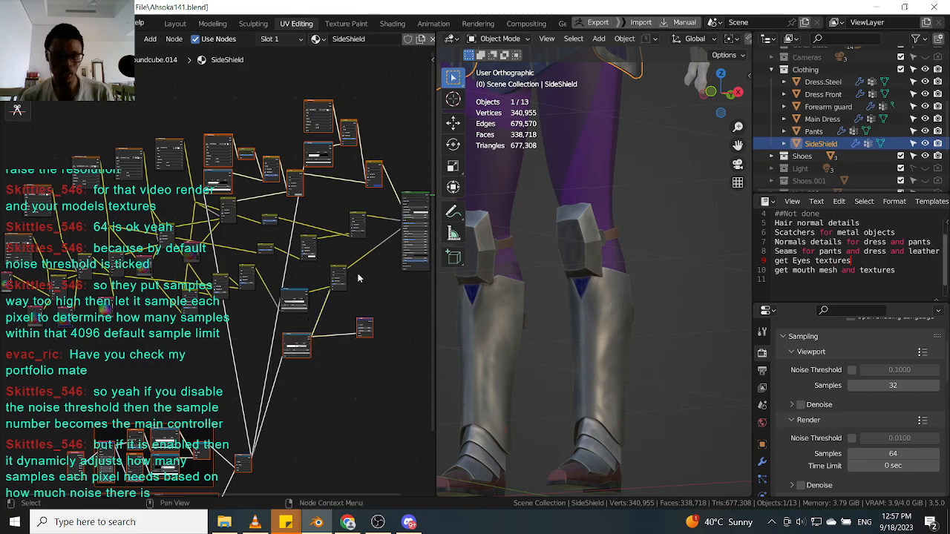
scroll(349, 300, down, 2)
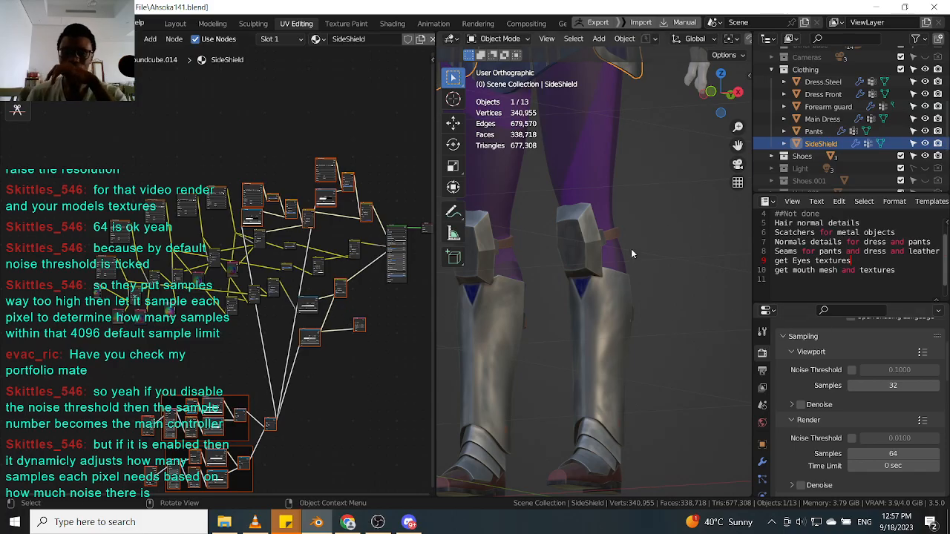
Select the front pad and paste the scratch node groups into its Front pad Gray material, placing them below the tree.
click(620, 334)
scroll(306, 352, down, 2)
middle_drag(306, 352, 253, 174)
scroll(271, 281, down, 4)
key(ctrl+v)
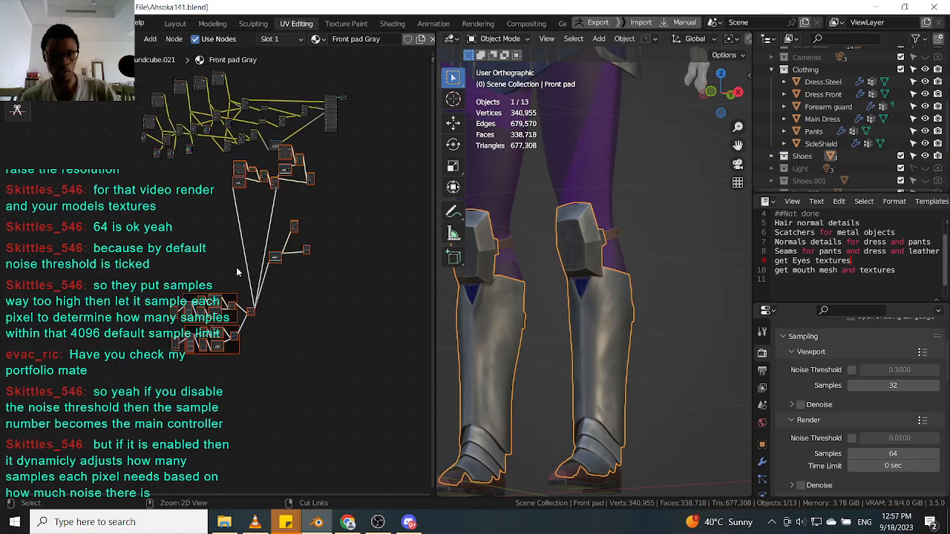
middle_drag(281, 203, 282, 278)
scroll(282, 278, up, 1)
key(g)
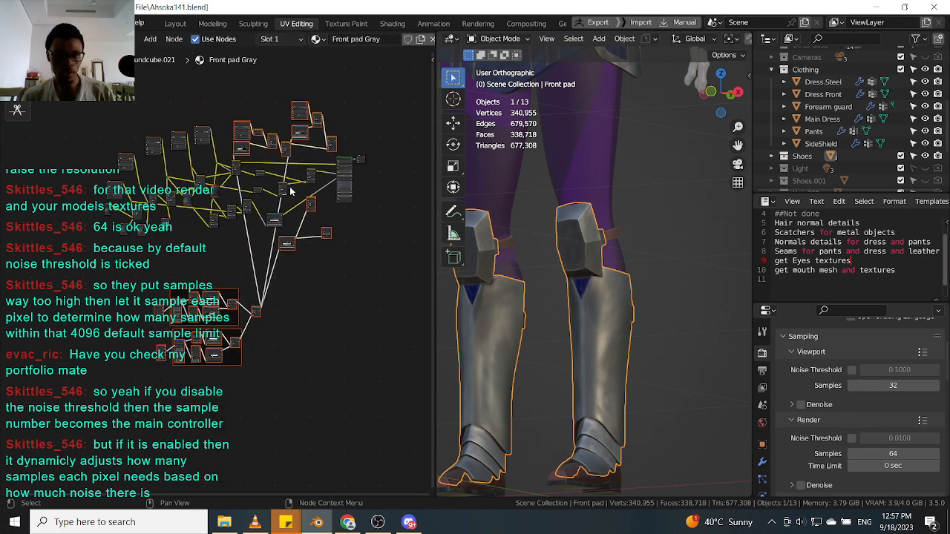
scroll(288, 178, up, 1)
click(289, 177)
Connect the pasted scratch group outputs into the Front pad Gray shader's mix nodes.
scroll(255, 257, up, 3)
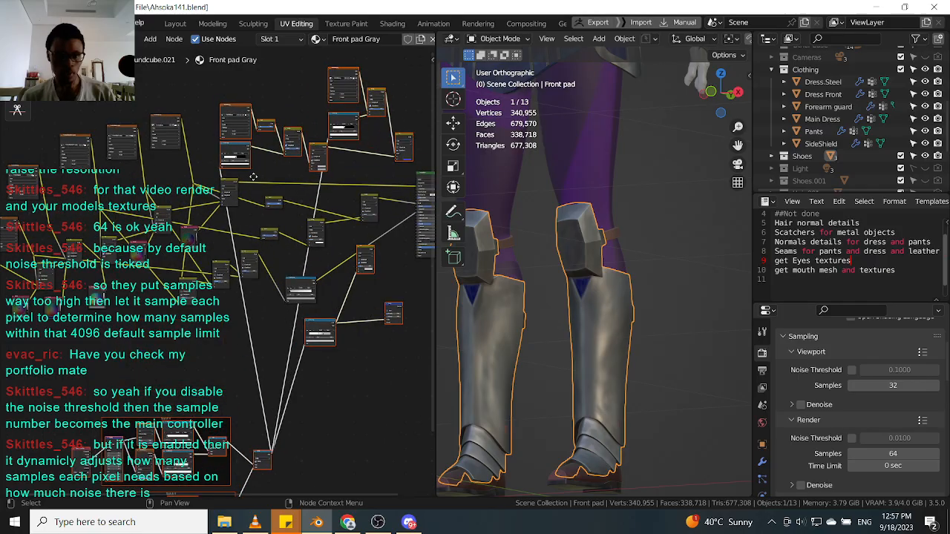
scroll(245, 340, down, 3)
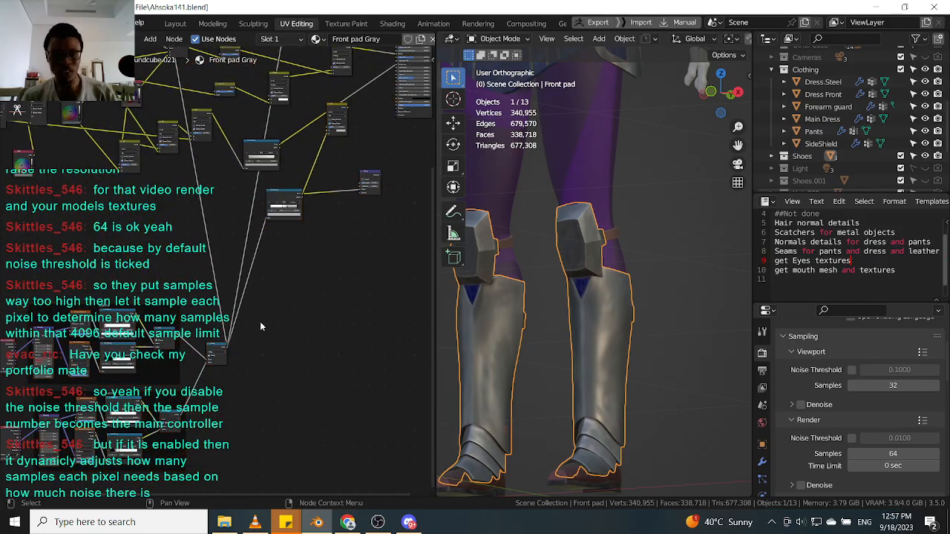
scroll(245, 343, up, 5)
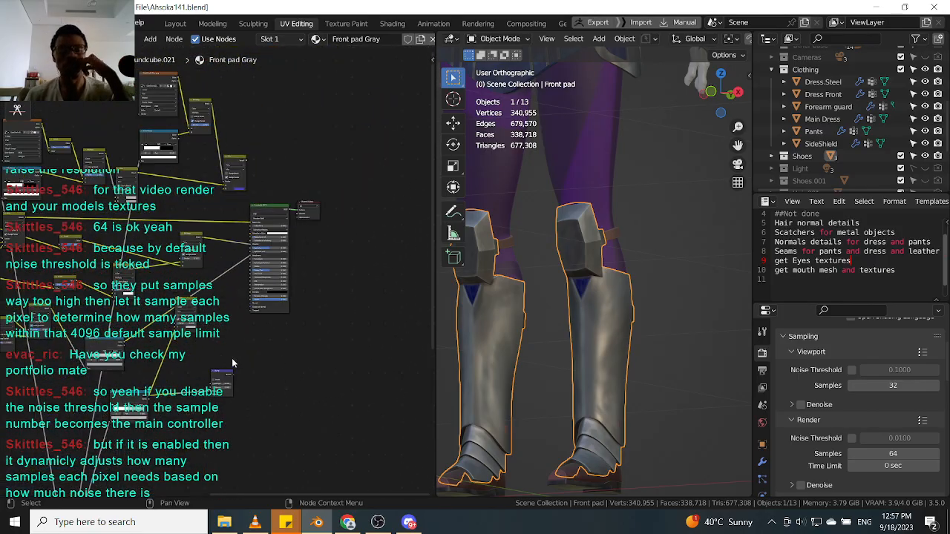
drag(234, 384, 265, 260)
middle_drag(275, 330, 355, 395)
scroll(259, 328, up, 3)
scroll(230, 354, down, 3)
middle_drag(182, 382, 245, 238)
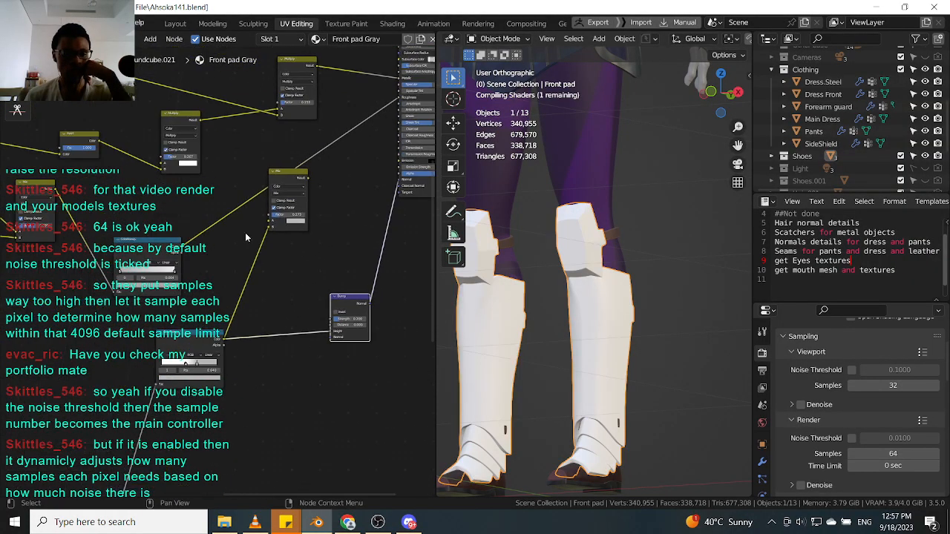
middle_drag(232, 301, 229, 335)
scroll(193, 291, up, 1)
drag(177, 302, 269, 267)
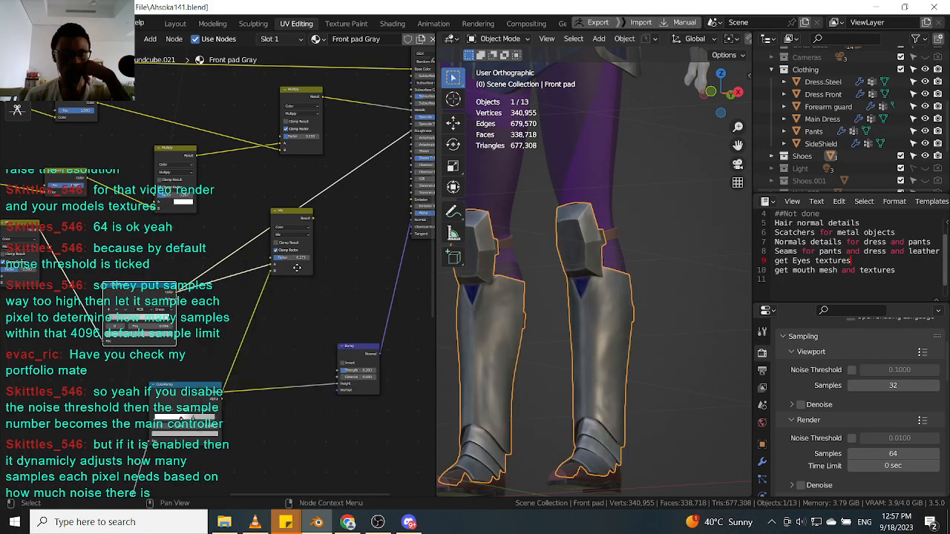
scroll(223, 223, down, 4)
scroll(215, 216, up, 2)
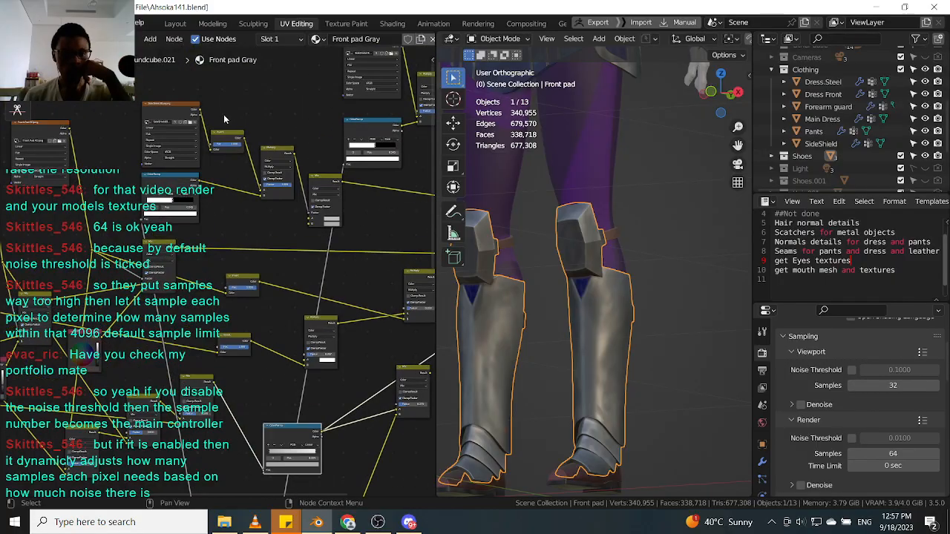
Link the scratch mask into the Mix node feeding the Principled BSDF and move the color ramp beside it.
middle_drag(226, 223, 255, 154)
scroll(253, 158, down, 4)
scroll(248, 189, up, 4)
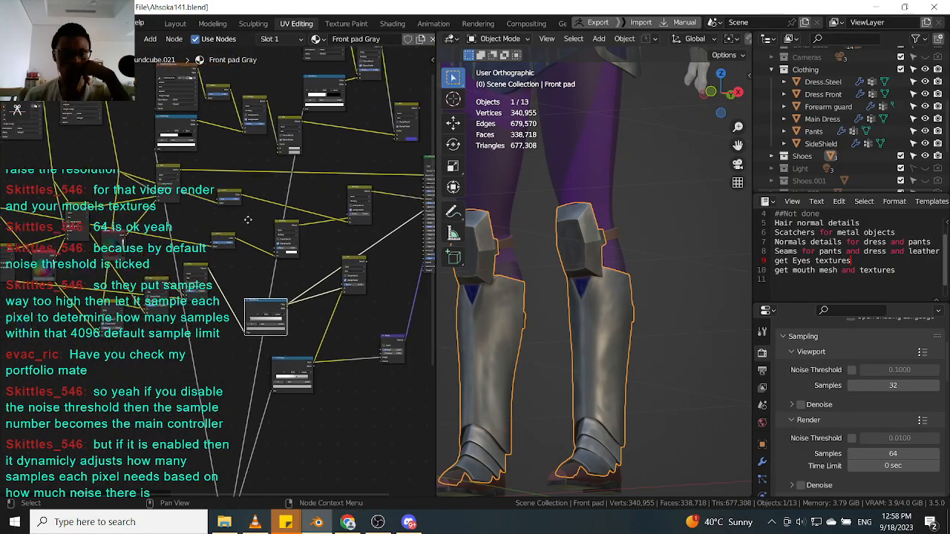
drag(57, 265, 239, 222)
middle_drag(394, 180, 172, 235)
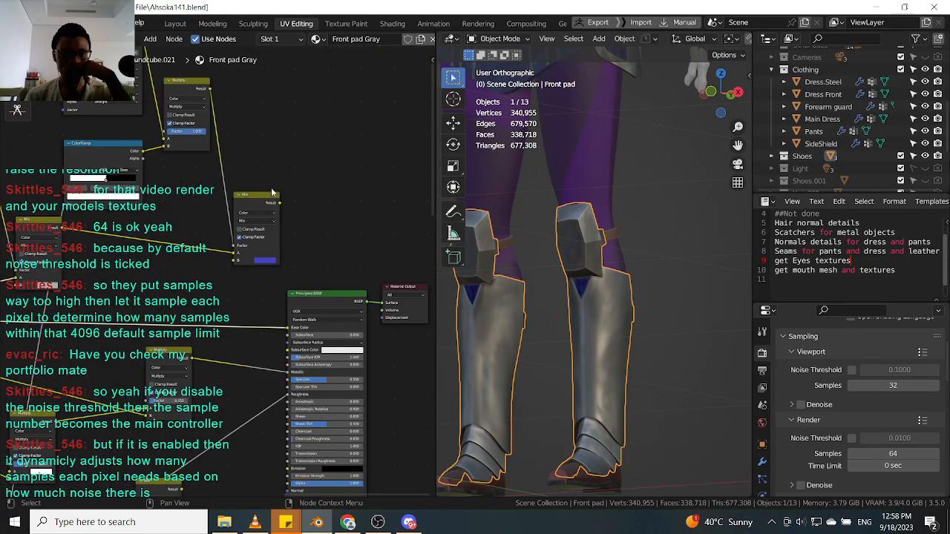
drag(280, 203, 288, 328)
drag(257, 194, 243, 194)
scroll(180, 156, down, 3)
middle_drag(179, 156, 261, 181)
scroll(236, 123, up, 1)
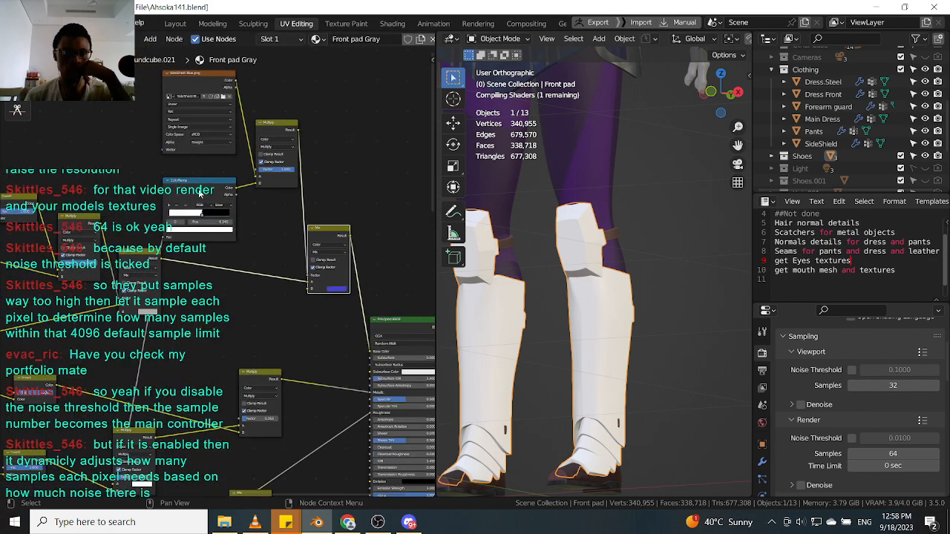
drag(199, 191, 229, 222)
mouse_move(230, 269)
mouse_down()
mouse_move(246, 241)
mouse_move(228, 269)
mouse_up()
scroll(591, 230, up, 6)
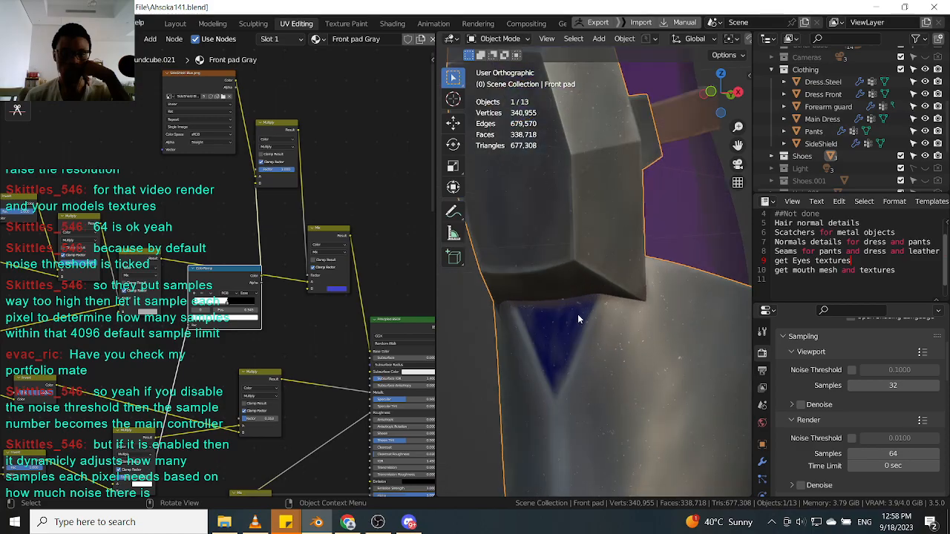
Preview the scratch mask on the front pad and reposition the previewed node.
scroll(197, 230, down, 3)
middle_drag(48, 221, 248, 221)
middle_drag(191, 262, 341, 196)
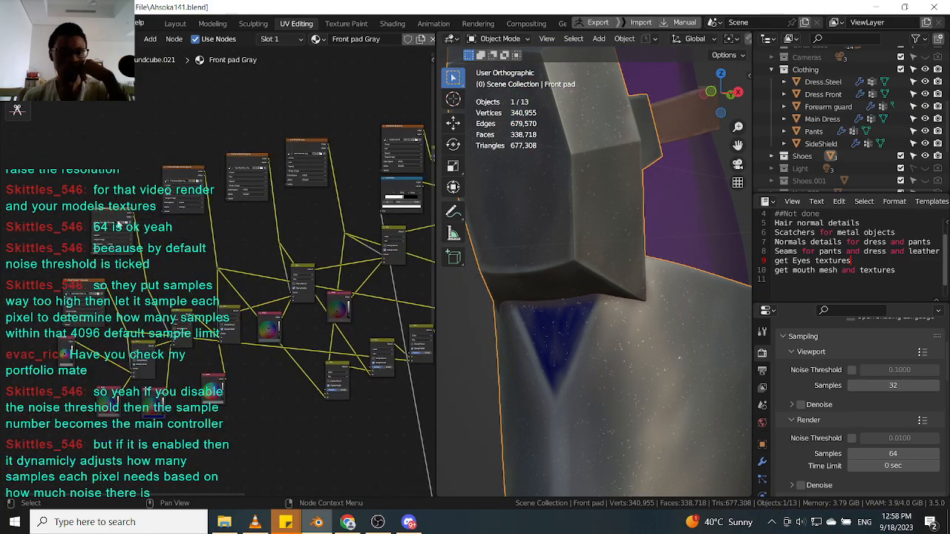
ctrl+shift+click(117, 225)
scroll(178, 239, down, 2)
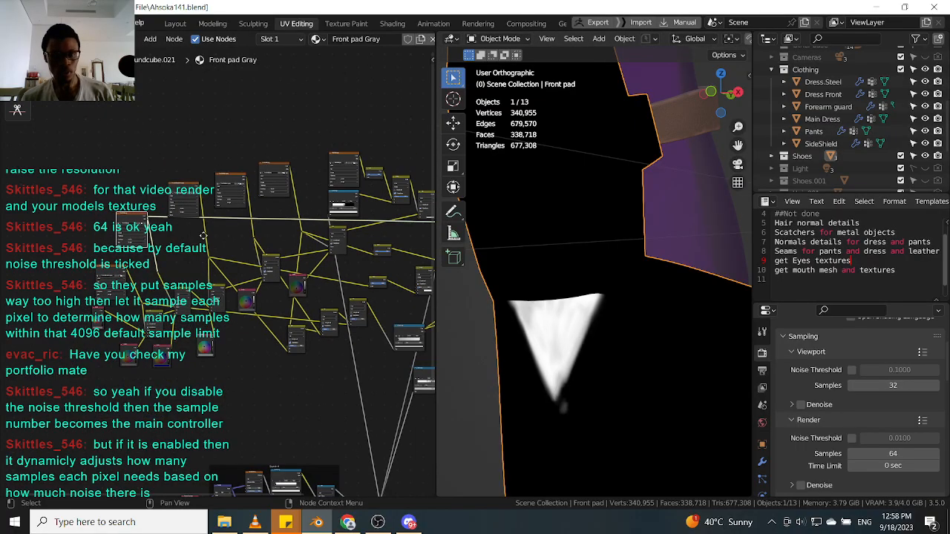
key(g)
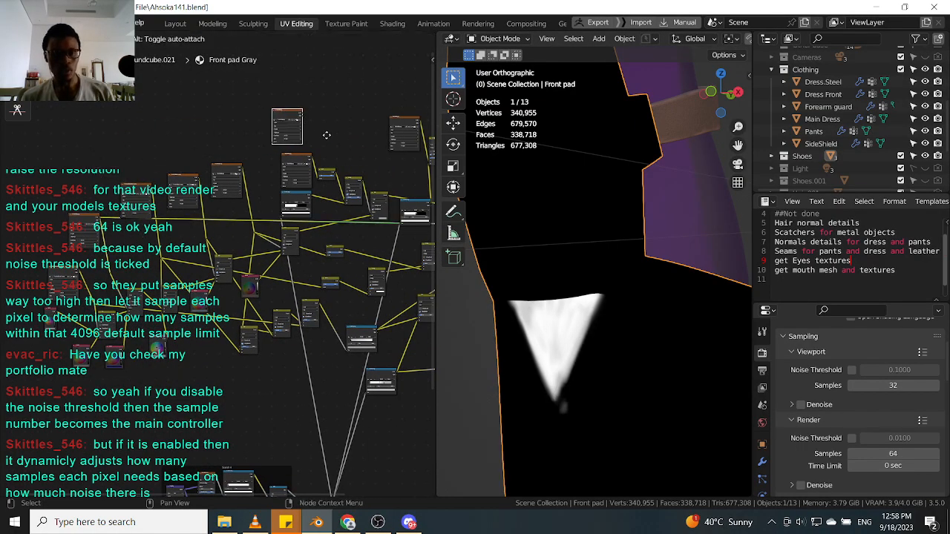
click(331, 141)
Rewire the front pad's image texture and multiply nodes to combine the scratches with the base color.
scroll(331, 141, up, 4)
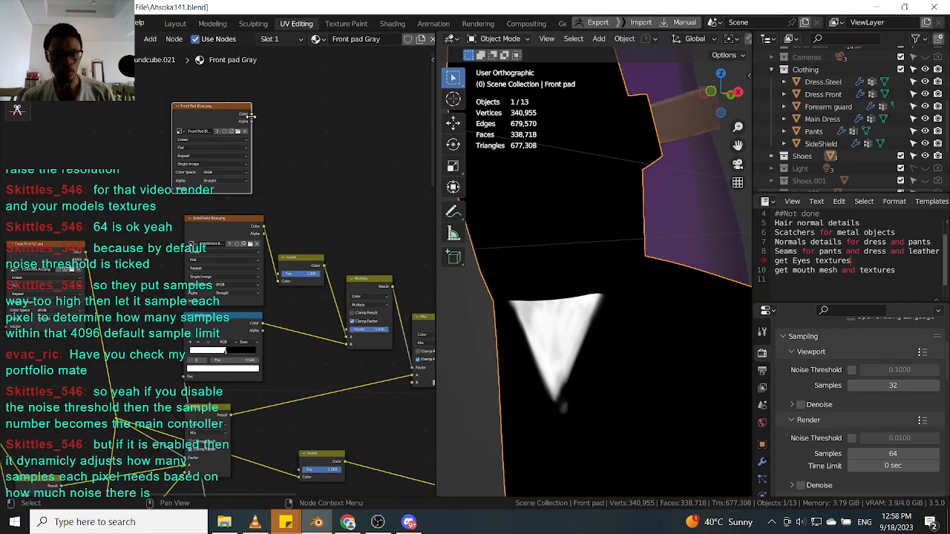
drag(252, 116, 278, 283)
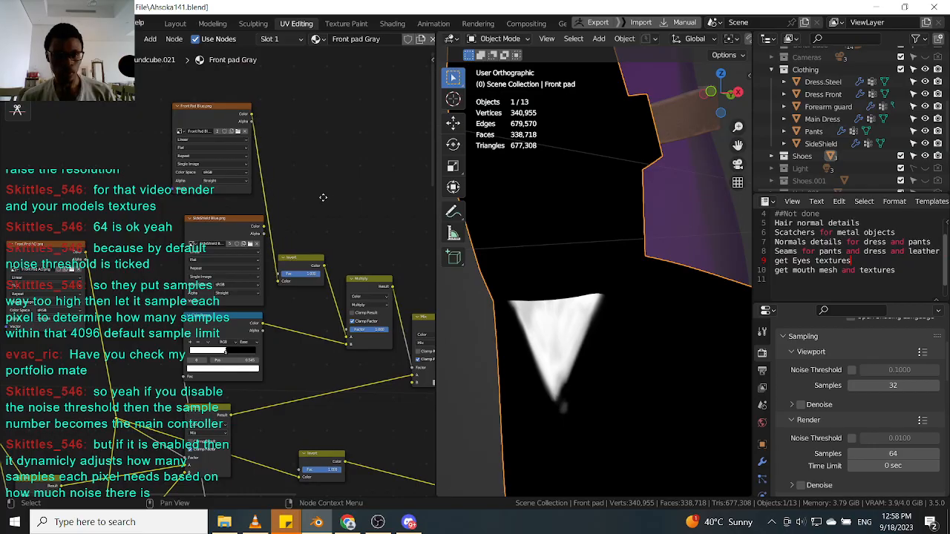
middle_drag(331, 170, 170, 247)
scroll(170, 247, down, 3)
scroll(102, 216, up, 1)
drag(109, 207, 376, 311)
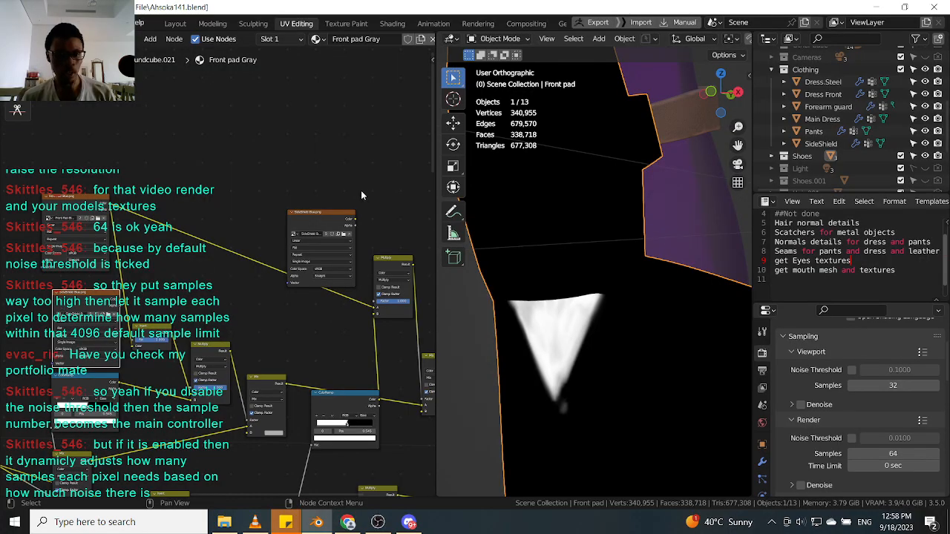
click(329, 220)
drag(328, 220, 111, 282)
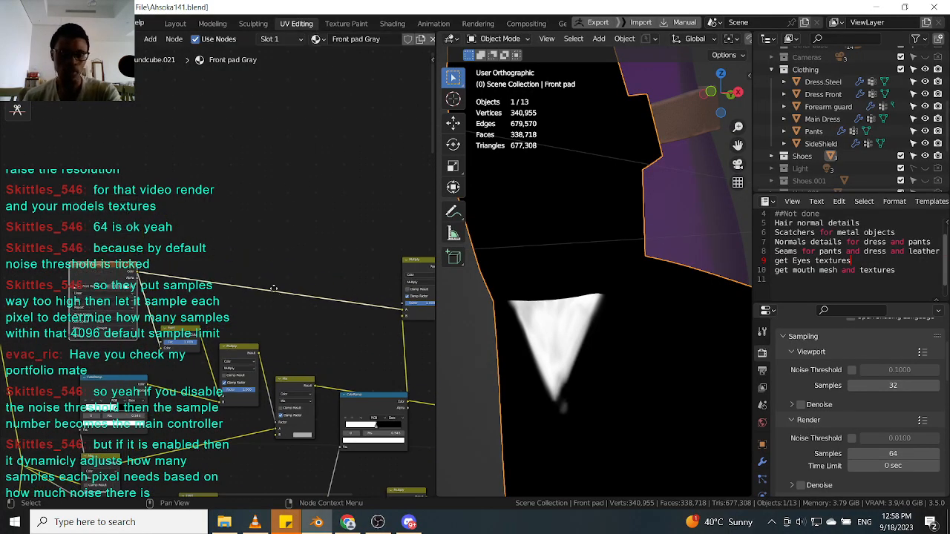
middle_drag(430, 280, 314, 212)
drag(310, 200, 323, 241)
middle_drag(319, 267, 310, 208)
scroll(308, 222, up, 3)
drag(224, 290, 204, 309)
middle_drag(346, 208, 324, 209)
drag(286, 155, 247, 168)
mouse_move(322, 229)
mouse_down()
mouse_move(333, 217)
mouse_move(316, 220)
mouse_up()
mouse_move(257, 171)
mouse_down()
mouse_move(272, 166)
mouse_move(268, 181)
mouse_up()
scroll(266, 189, down, 3)
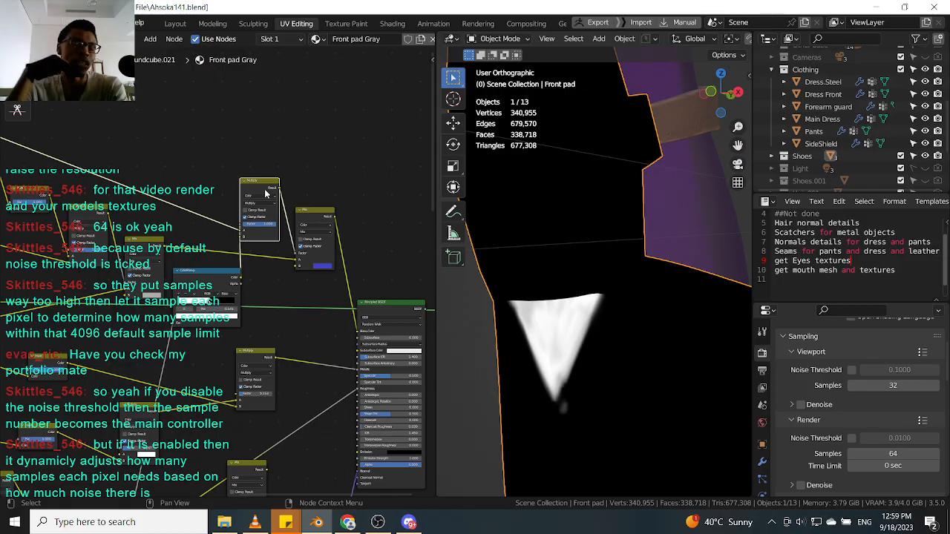
Switch the preview back to the Principled BSDF and inspect the scratches on the front pad up close.
click(388, 311)
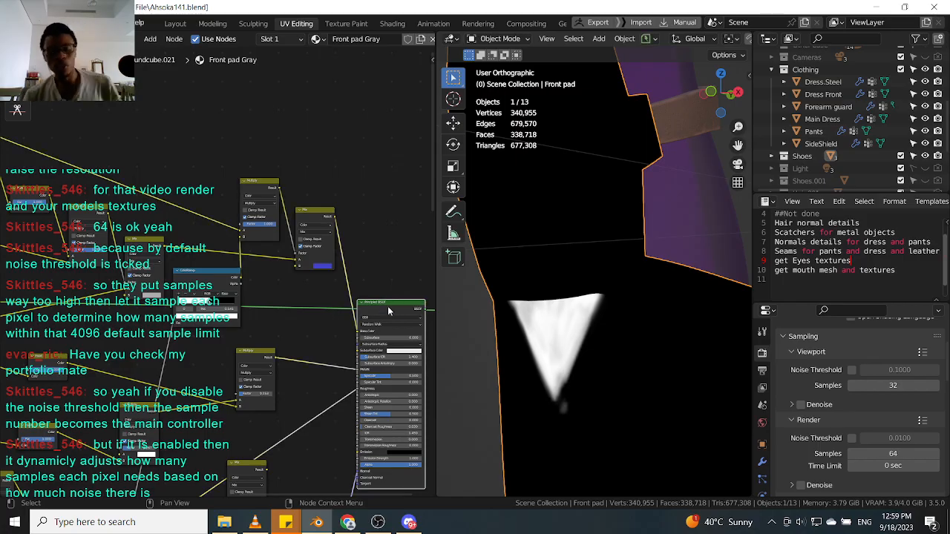
scroll(625, 308, down, 4)
middle_drag(603, 313, 641, 310)
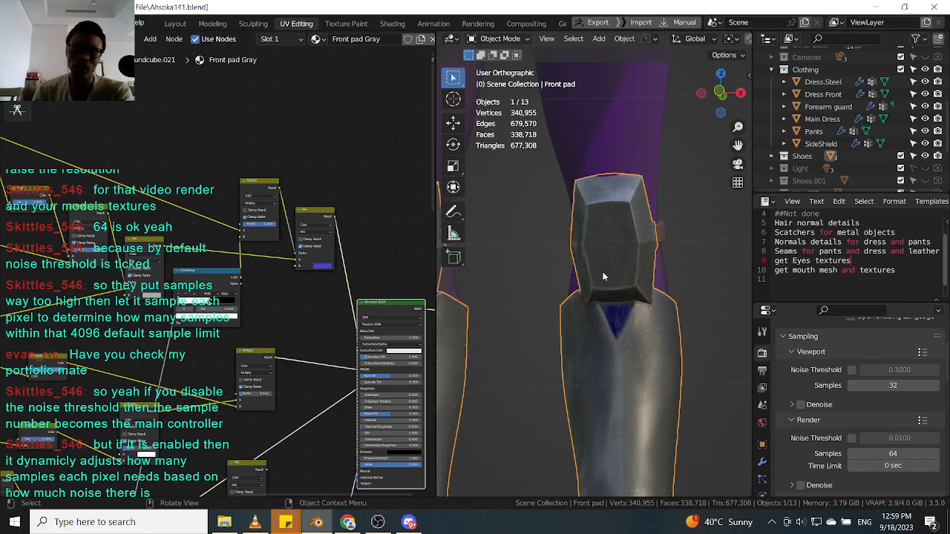
scroll(614, 307, up, 6)
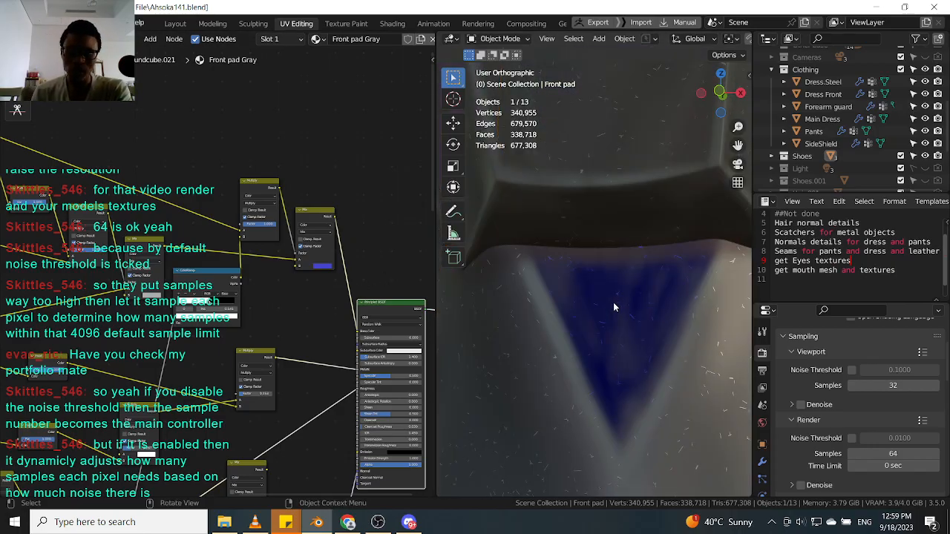
scroll(303, 219, up, 1)
Rearrange the mix and multiply nodes in the front pad node tree.
drag(305, 221, 300, 232)
drag(257, 187, 253, 179)
drag(196, 285, 170, 284)
scroll(251, 270, down, 4)
scroll(239, 275, up, 2)
drag(133, 247, 133, 216)
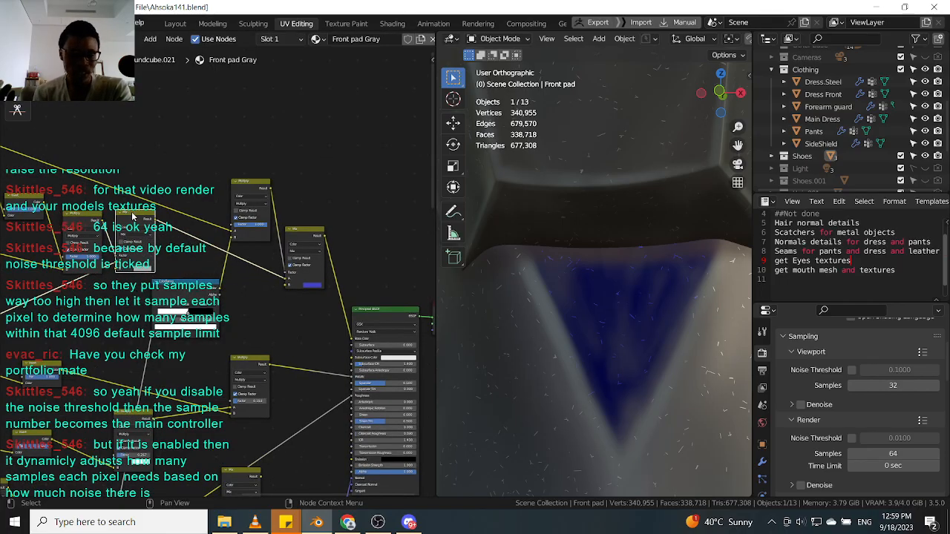
Zoom in and out on the front pad to inspect the scratch detail, and browse the Scatch 4 node frames.
scroll(602, 220, down, 6)
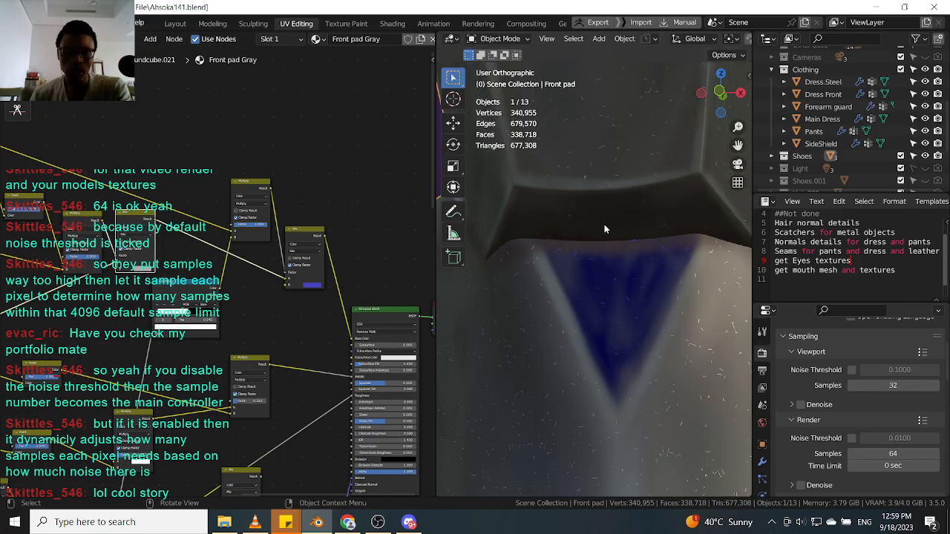
scroll(608, 270, down, 4)
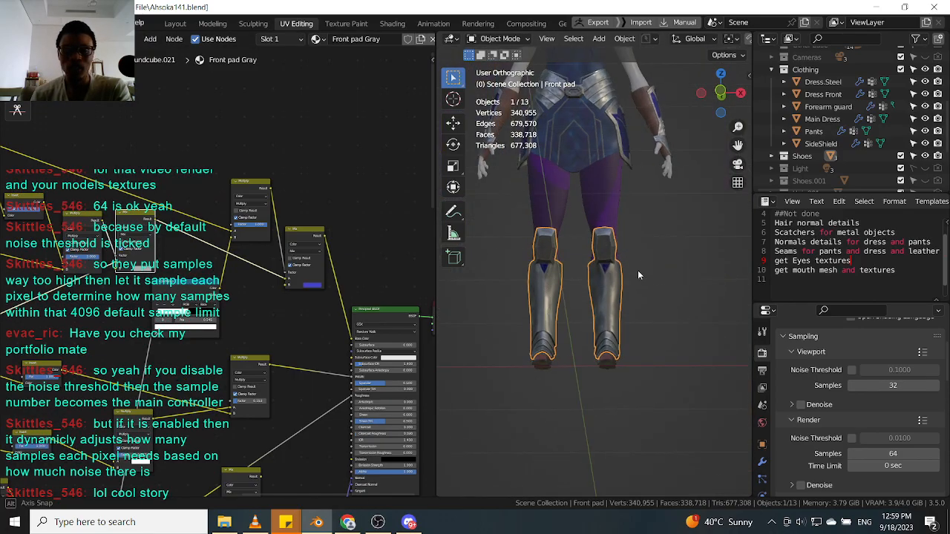
scroll(608, 297, up, 2)
scroll(609, 303, up, 3)
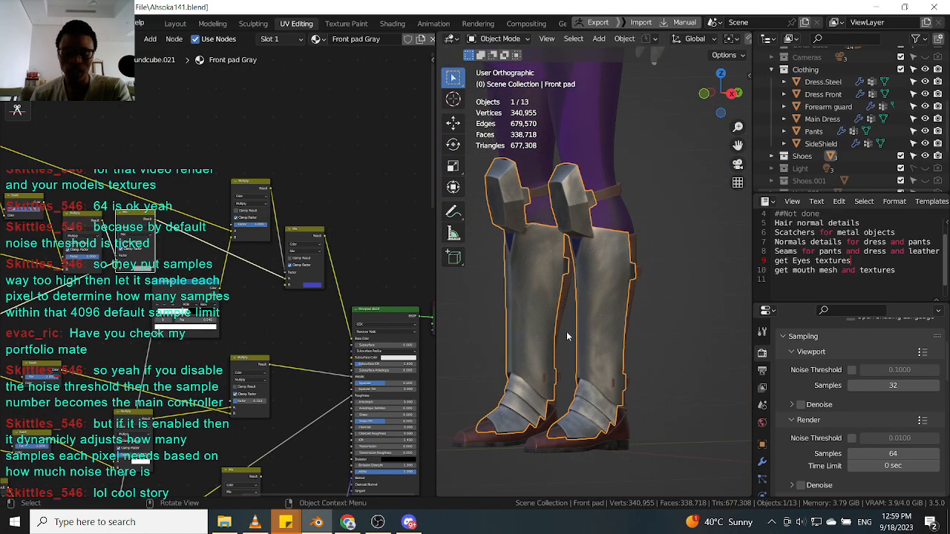
scroll(602, 348, up, 5)
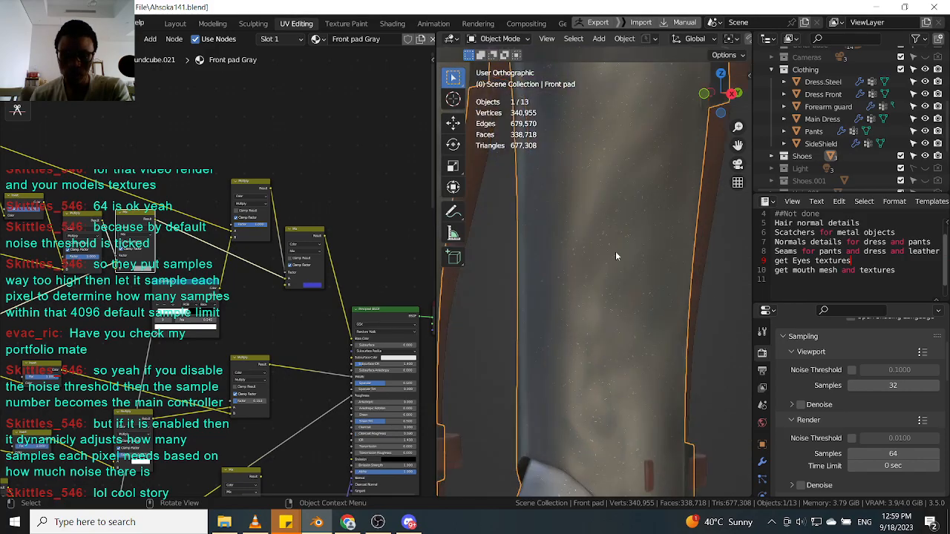
scroll(215, 319, down, 5)
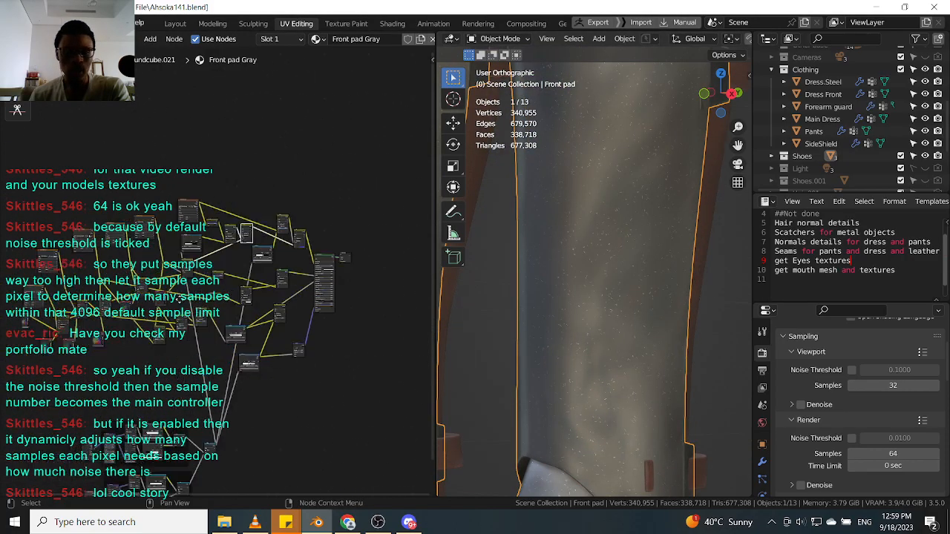
scroll(208, 294, up, 8)
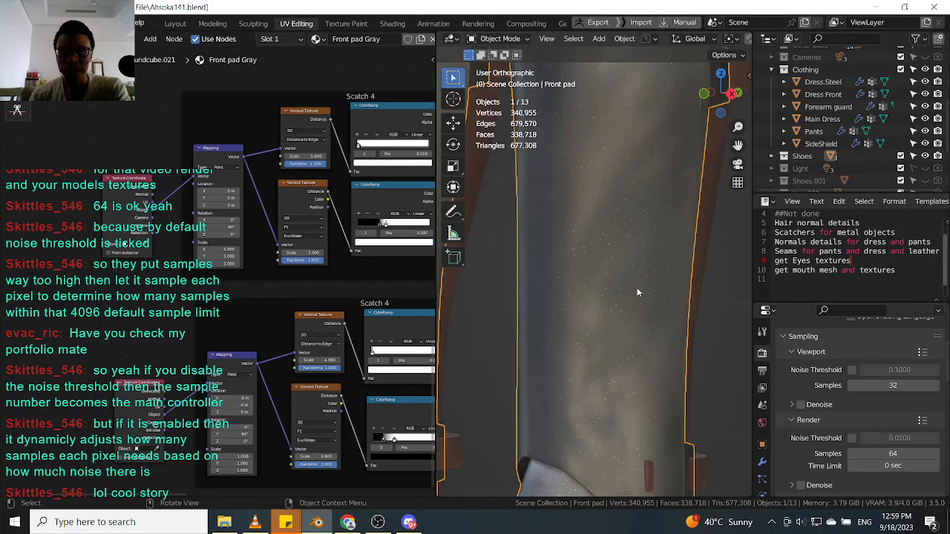
scroll(636, 291, down, 4)
Open the sidebar to inspect the front pad's transform and scale values, and close it again.
click(747, 79)
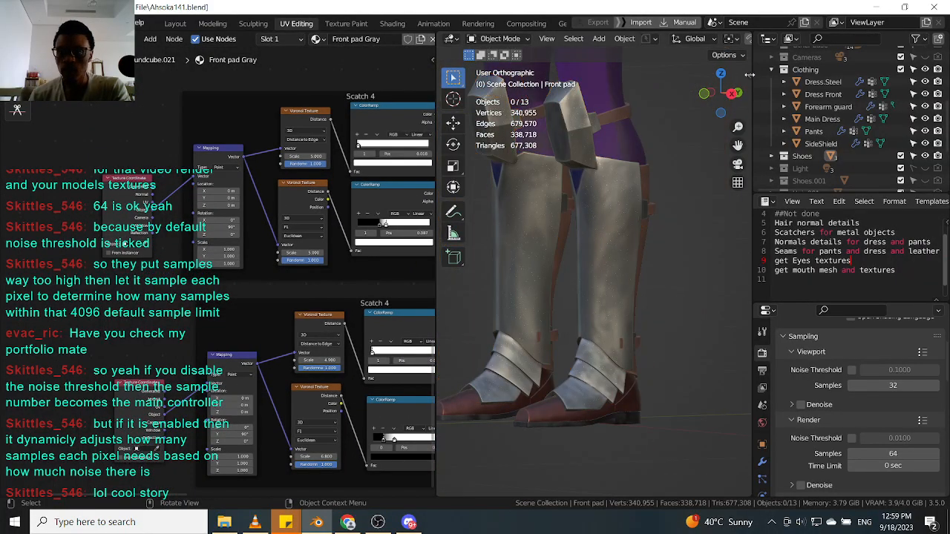
key(n)
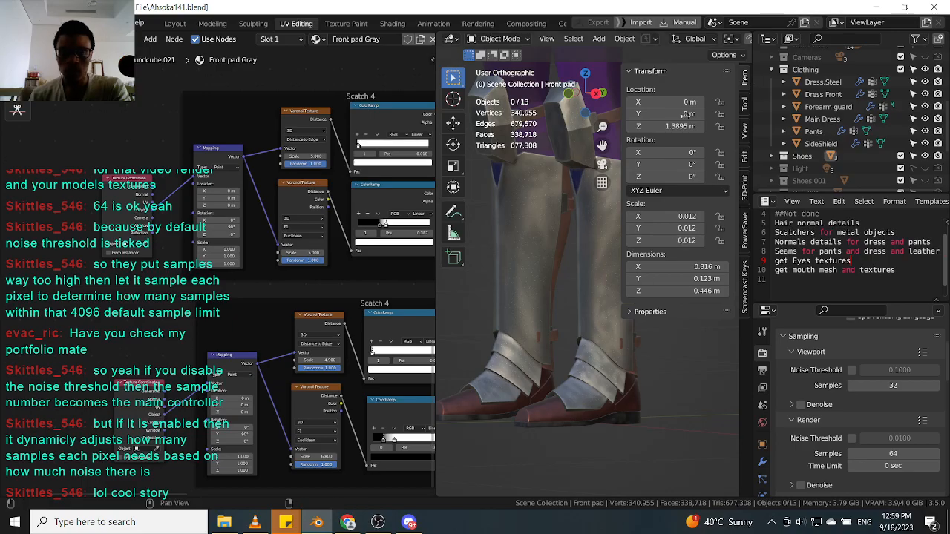
scroll(235, 385, up, 3)
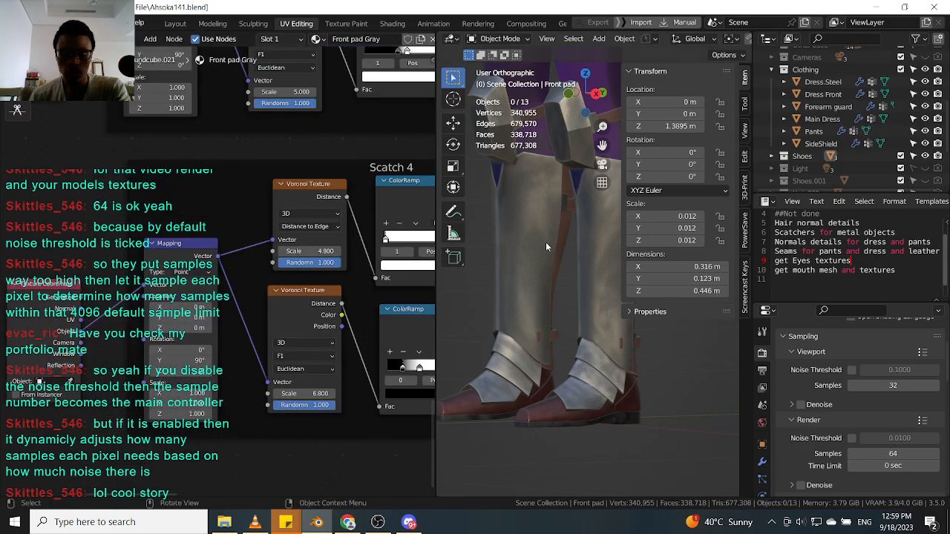
scroll(546, 242, up, 6)
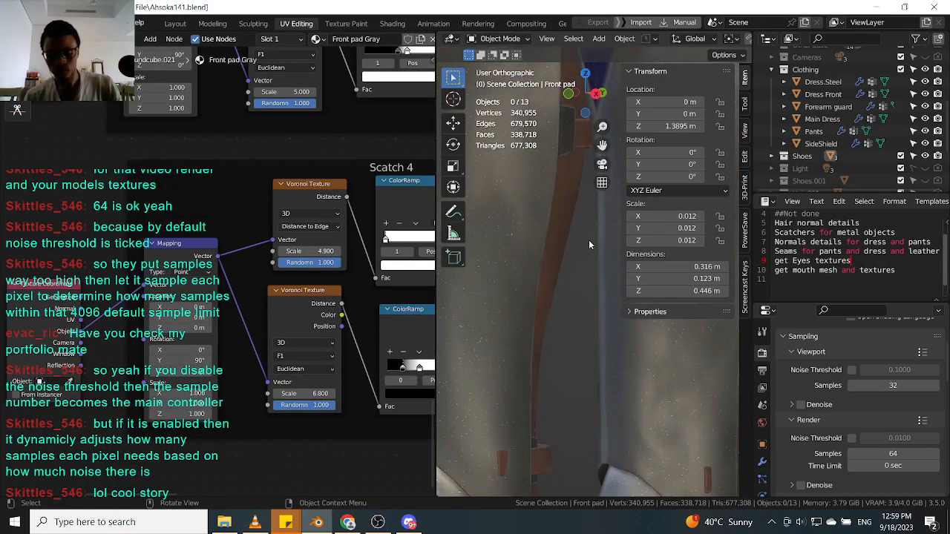
key(n)
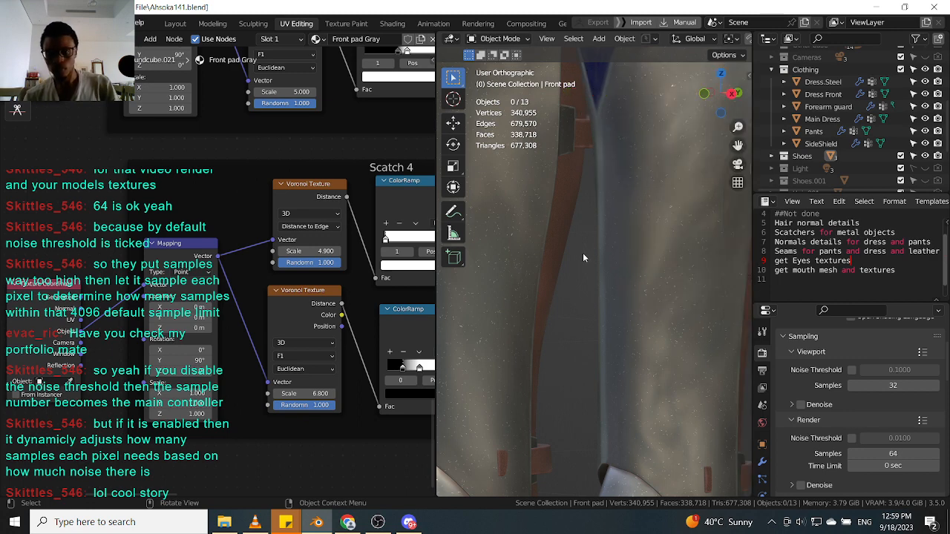
scroll(602, 315, down, 5)
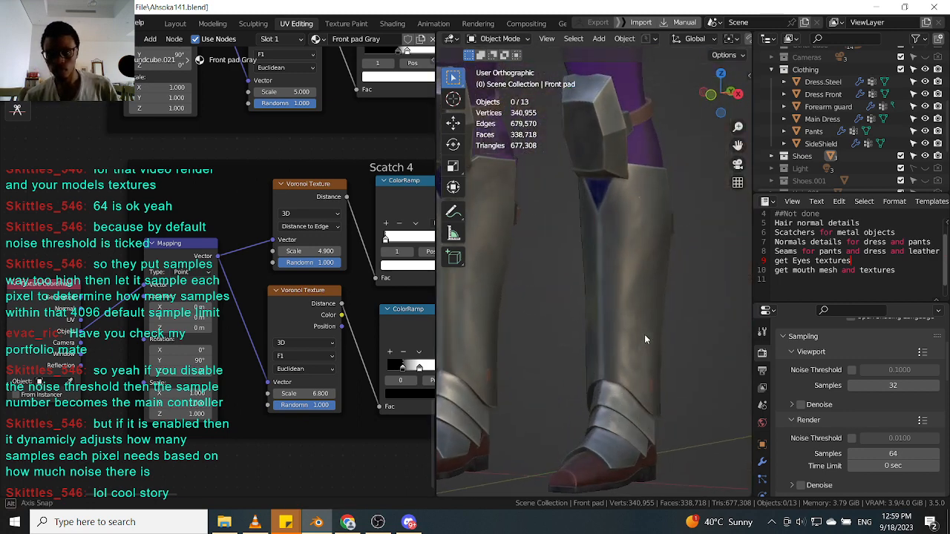
scroll(642, 356, up, 4)
scroll(620, 315, up, 2)
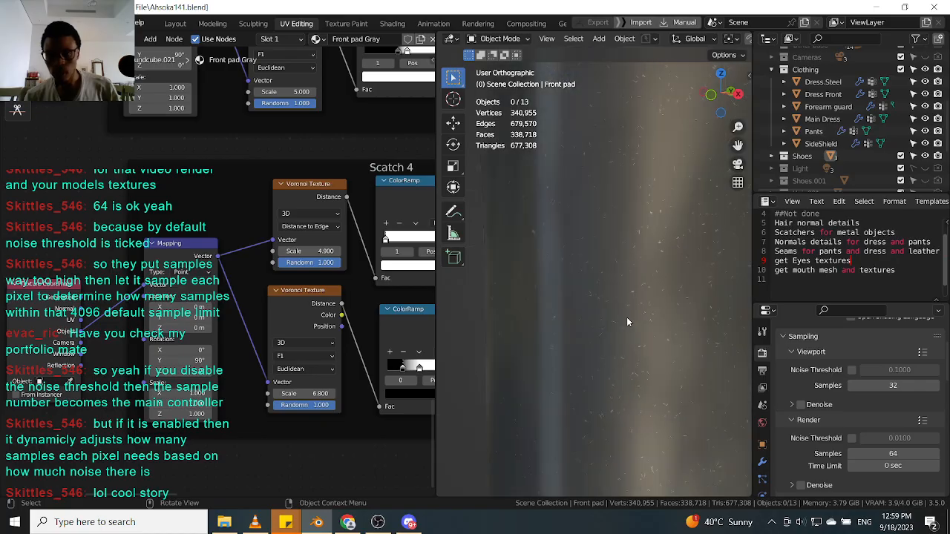
Orbit around the boots and select the shoe base to inspect how the scratches look on it.
middle_drag(659, 308, 639, 334)
middle_drag(591, 260, 528, 246)
mouse_move(592, 282)
middle_down()
mouse_move(658, 309)
mouse_move(599, 320)
middle_up()
scroll(601, 320, down, 5)
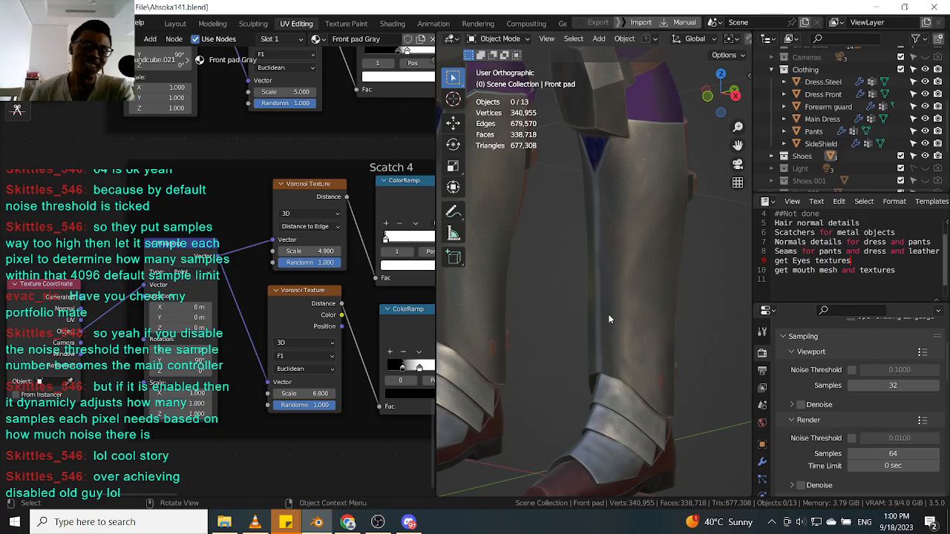
middle_drag(637, 429, 622, 469)
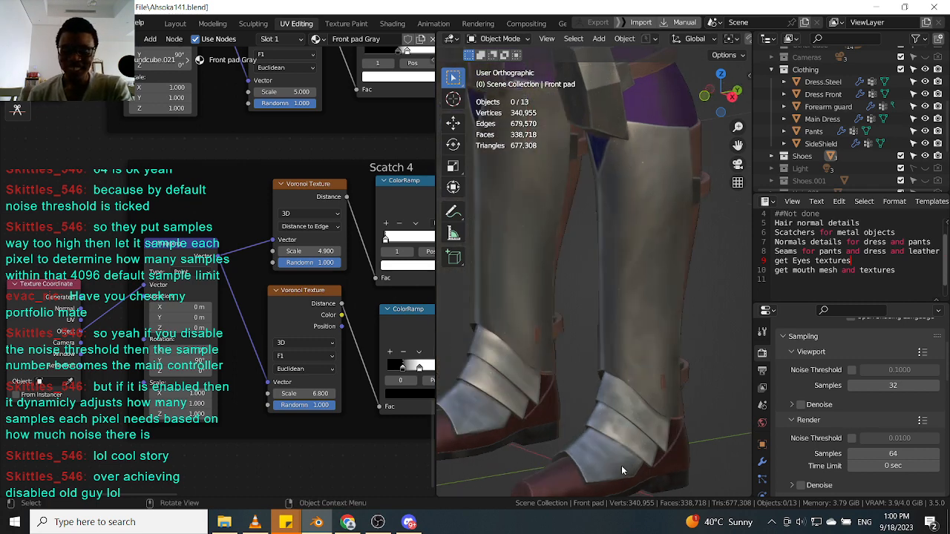
click(621, 484)
scroll(624, 450, down, 4)
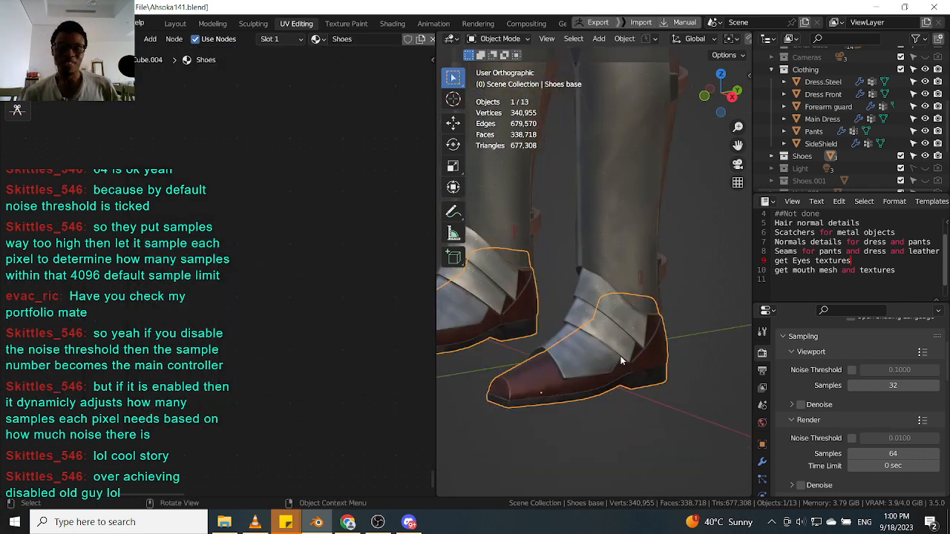
scroll(622, 368, up, 6)
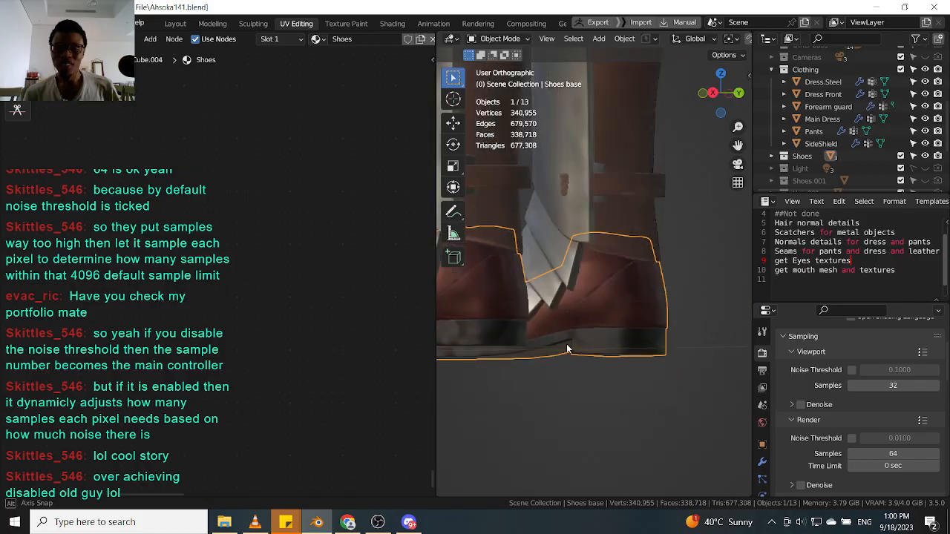
Orbit around the shoe while switching selection between the front pad and shoe base to compare their node trees.
middle_drag(678, 359, 609, 351)
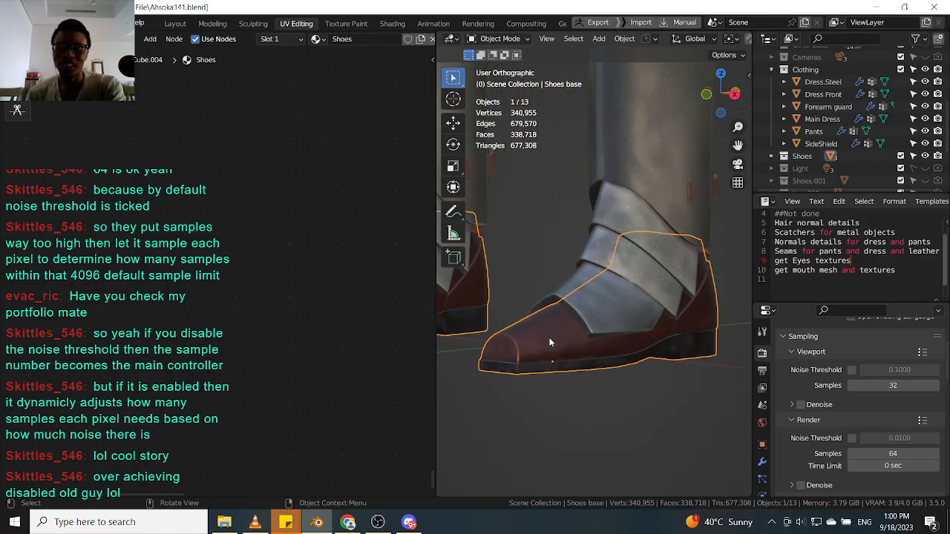
middle_drag(549, 338, 563, 362)
scroll(563, 362, up, 2)
click(637, 306)
scroll(637, 306, down, 2)
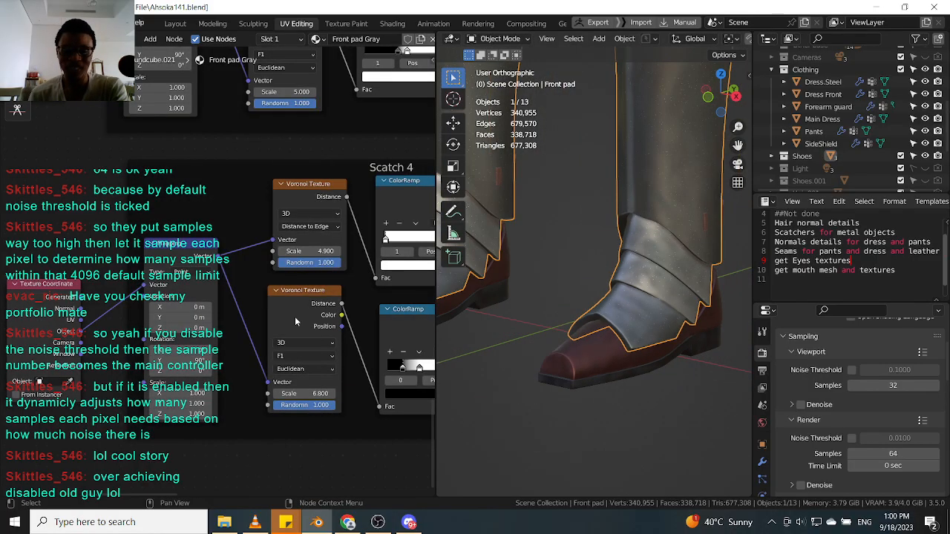
scroll(295, 316, down, 5)
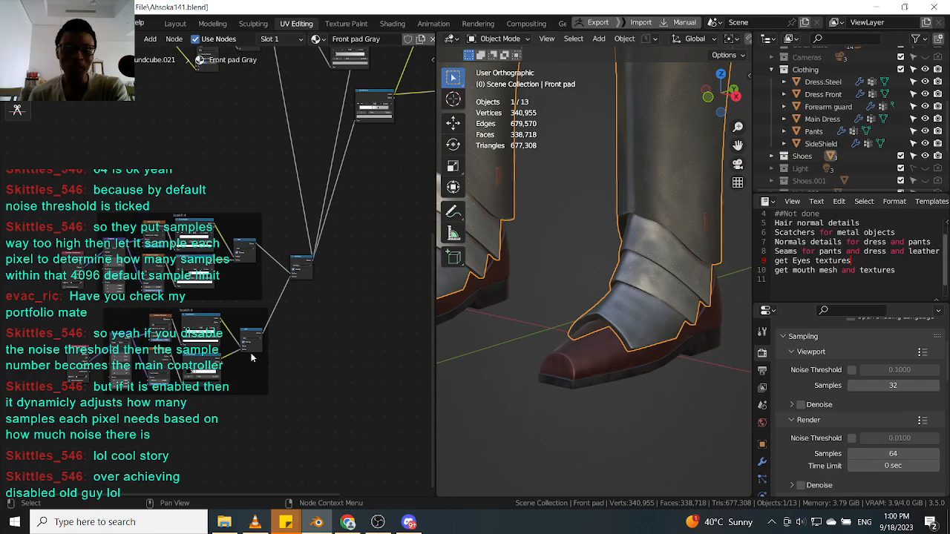
scroll(637, 338, up, 2)
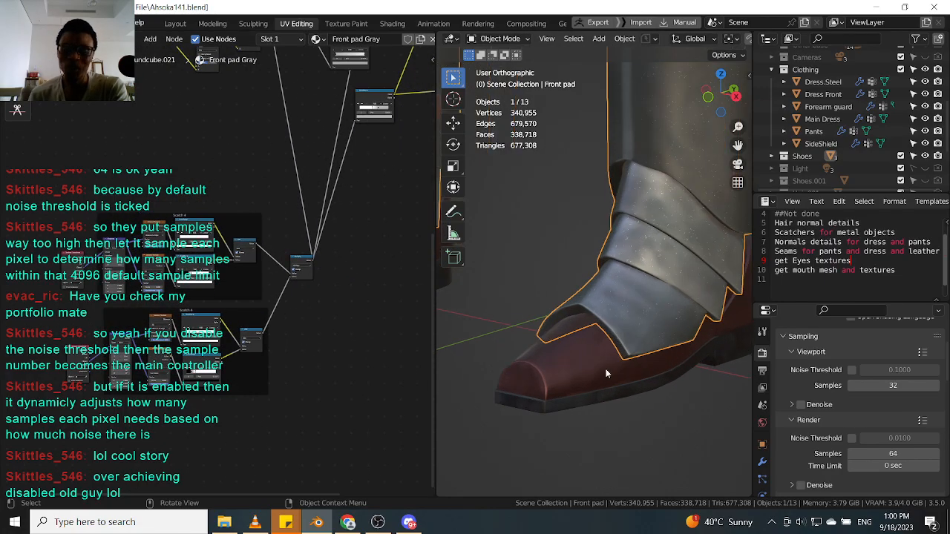
click(635, 380)
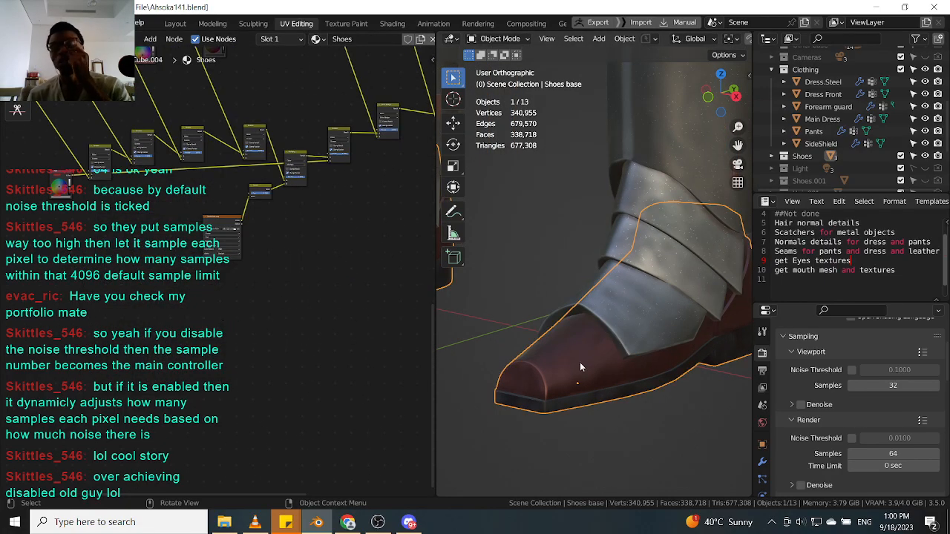
Pan through the shoe base node tree and reselect the front pad for a closer view.
middle_drag(242, 311, 197, 409)
middle_drag(281, 349, 237, 398)
scroll(284, 350, down, 3)
scroll(290, 356, down, 4)
scroll(616, 357, down, 3)
middle_drag(602, 388, 620, 412)
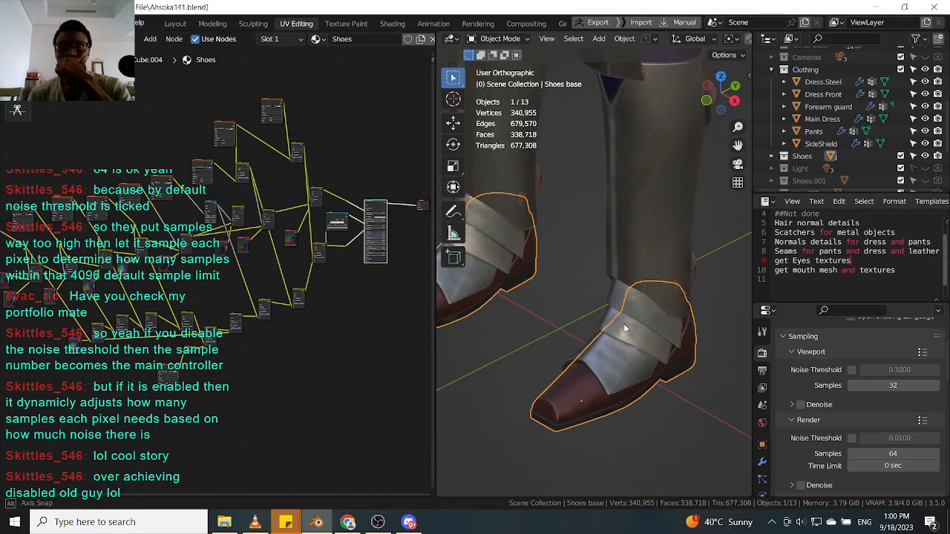
click(646, 292)
middle_drag(644, 295, 606, 320)
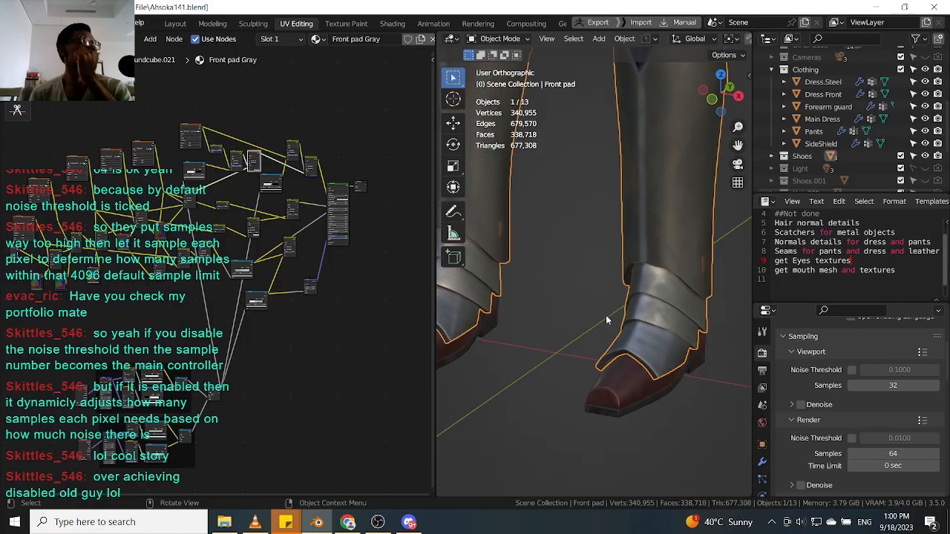
Examine the scratch texture on the front pad's lower leg from several angles.
scroll(670, 343, up, 4)
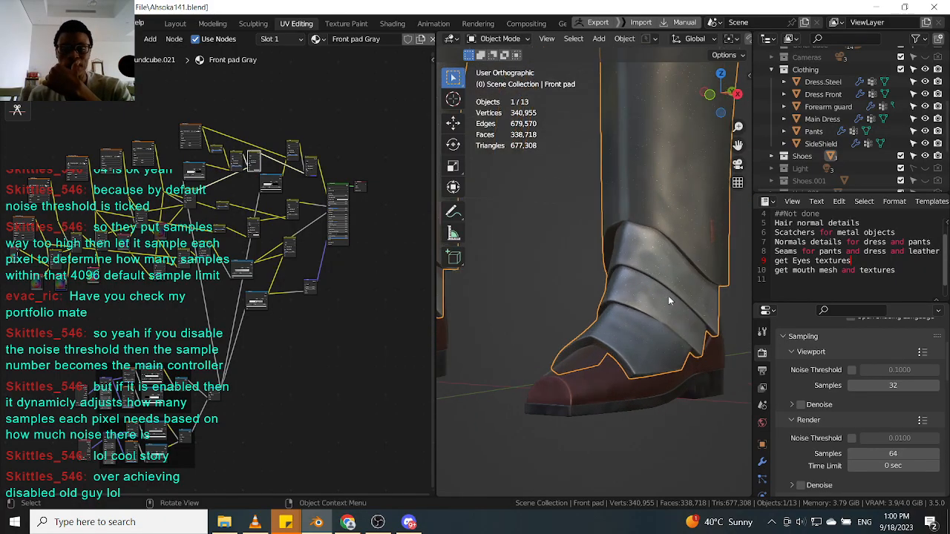
middle_drag(266, 353, 285, 298)
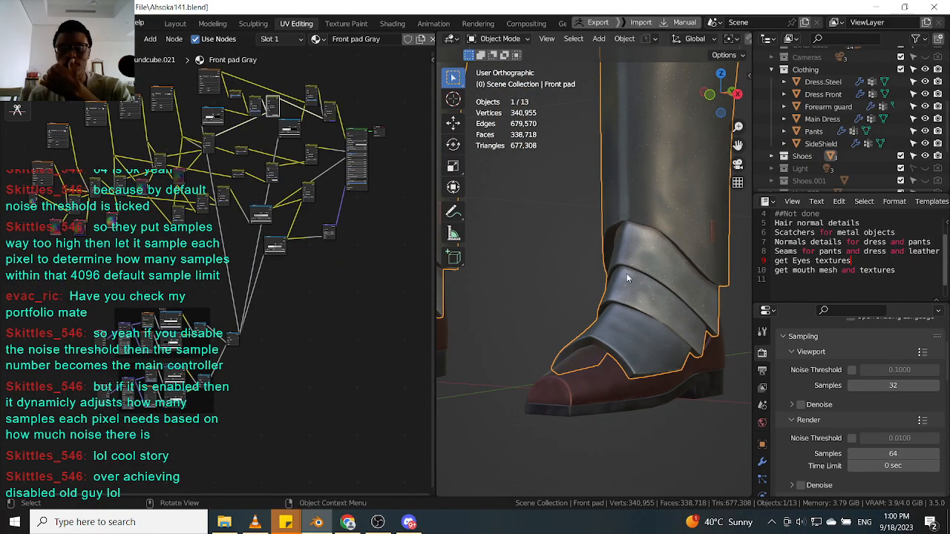
scroll(675, 289, down, 5)
middle_drag(674, 297, 659, 332)
scroll(665, 249, up, 4)
scroll(665, 244, up, 4)
middle_drag(674, 222, 607, 280)
scroll(646, 236, up, 2)
scroll(646, 236, down, 5)
scroll(633, 276, up, 2)
scroll(636, 291, down, 4)
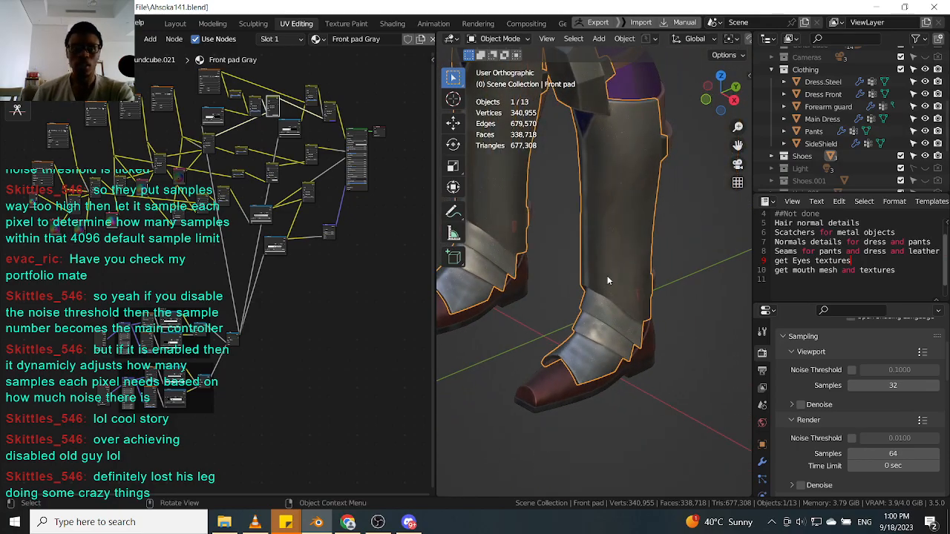
Zoom in on the front pad's surface and navigate the scratch node frames in its node tree.
scroll(175, 380, up, 10)
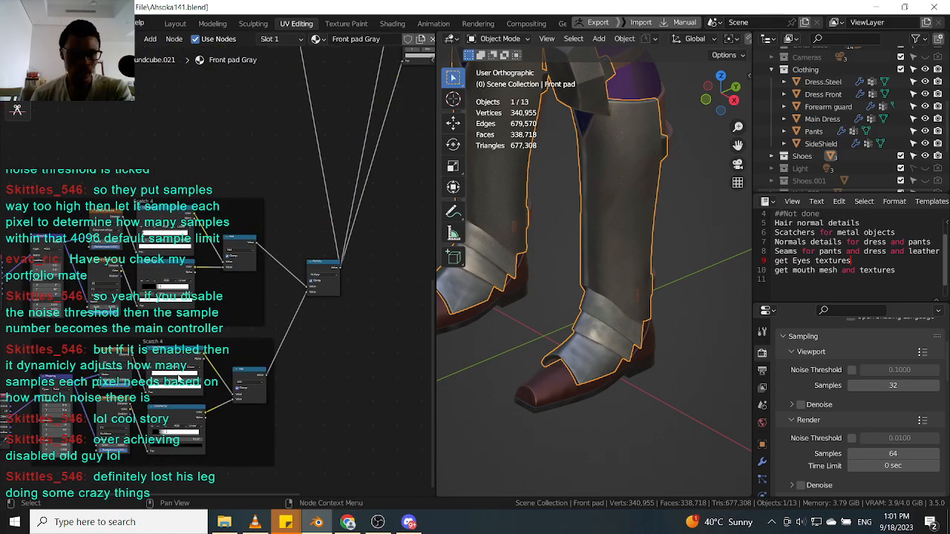
scroll(636, 252, up, 6)
middle_drag(660, 247, 708, 273)
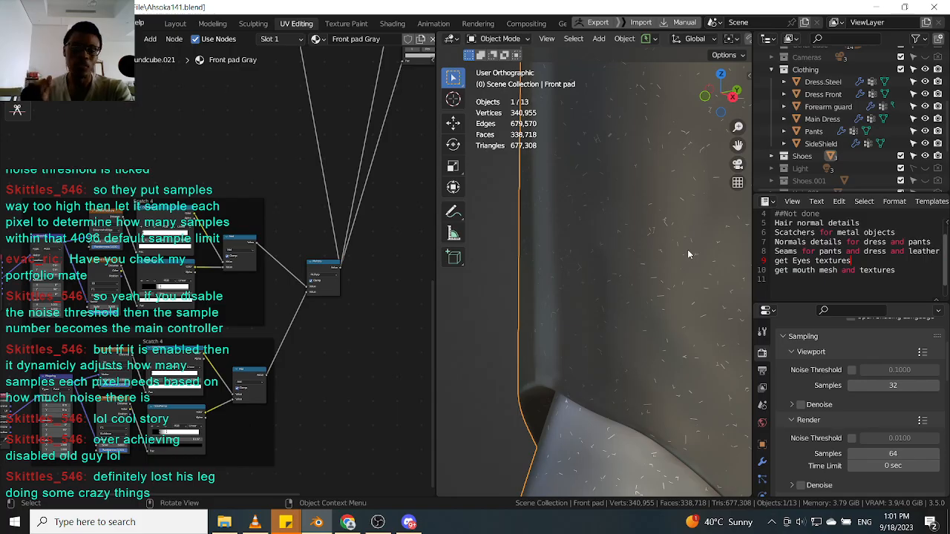
scroll(663, 254, down, 4)
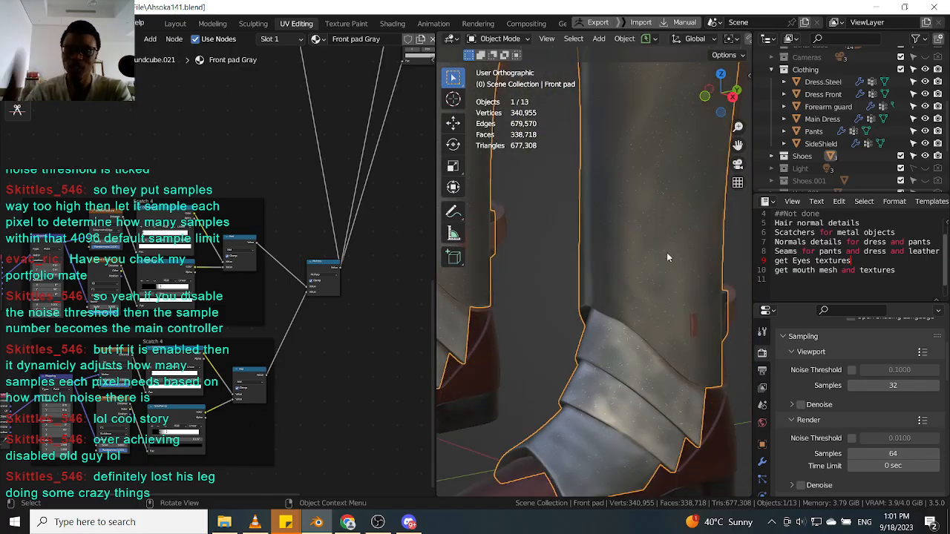
scroll(626, 220, down, 5)
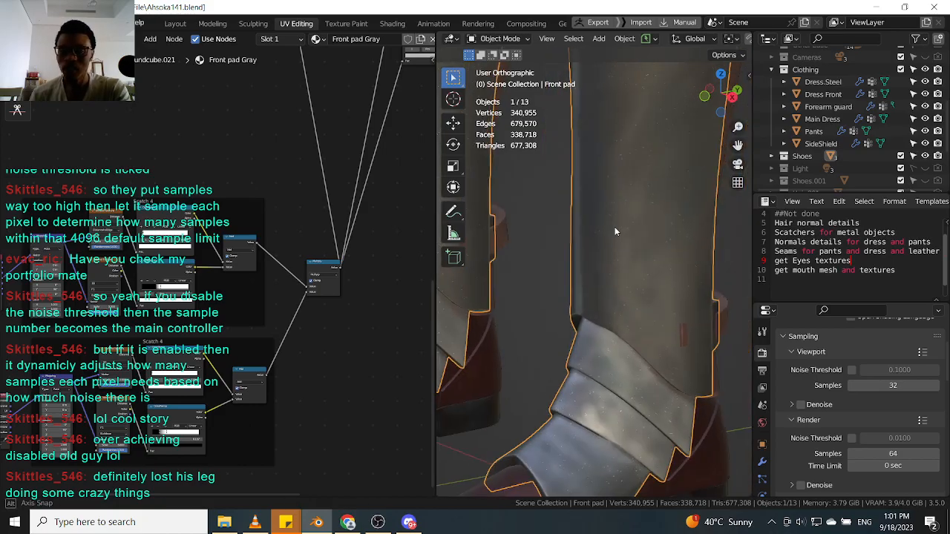
middle_drag(632, 240, 679, 81)
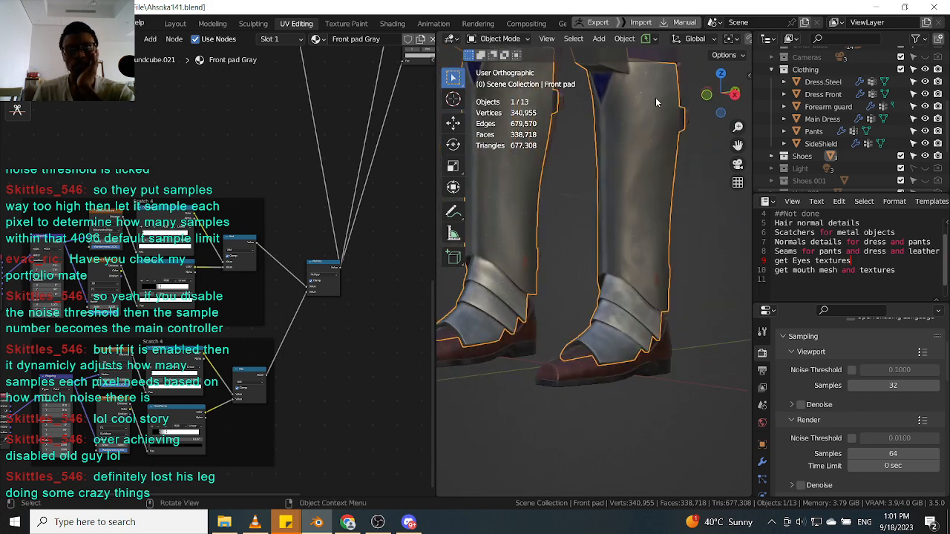
scroll(648, 199, up, 4)
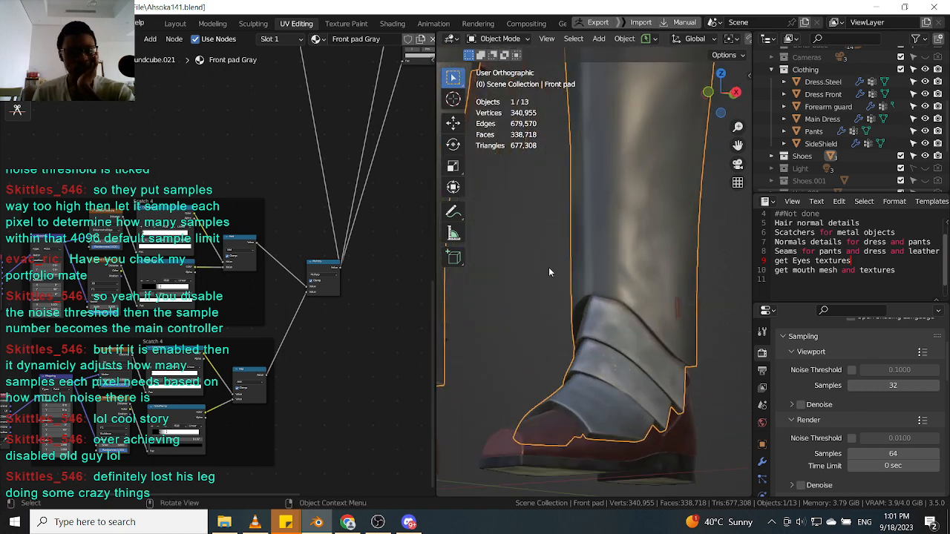
scroll(194, 358, down, 4)
middle_drag(191, 373, 215, 277)
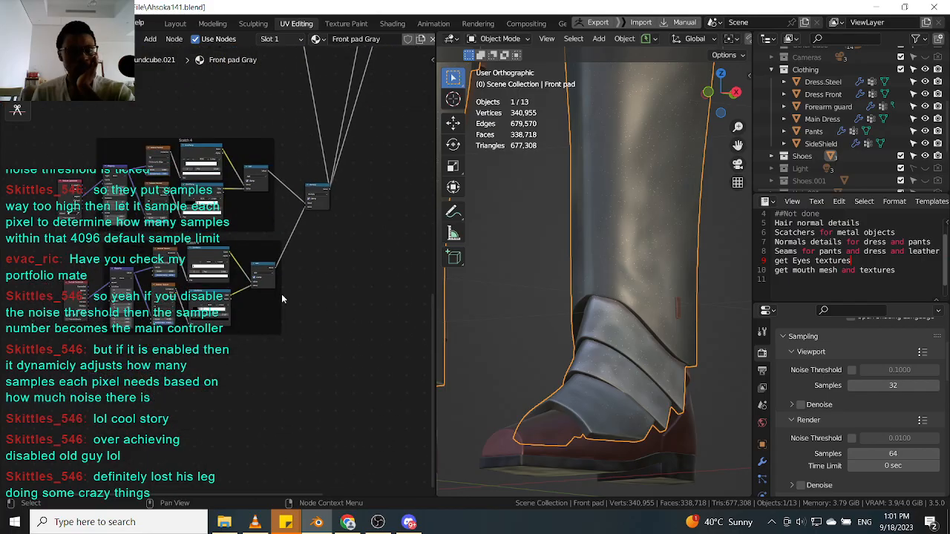
middle_drag(305, 257, 248, 318)
scroll(270, 263, up, 3)
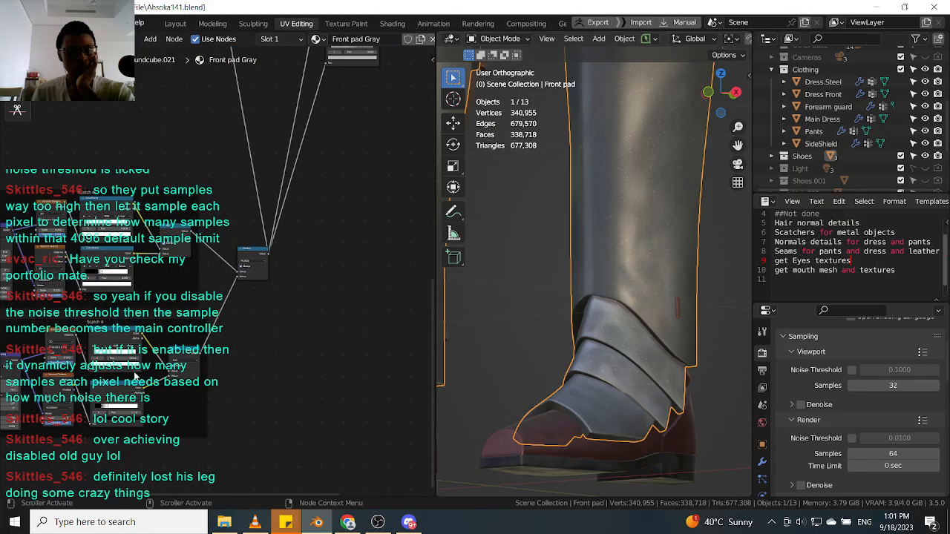
Zoom into the Scratch 4 frame's nodes in the front pad's node tree.
scroll(118, 382, down, 2)
middle_drag(119, 382, 208, 325)
scroll(78, 320, up, 1)
scroll(77, 321, up, 1)
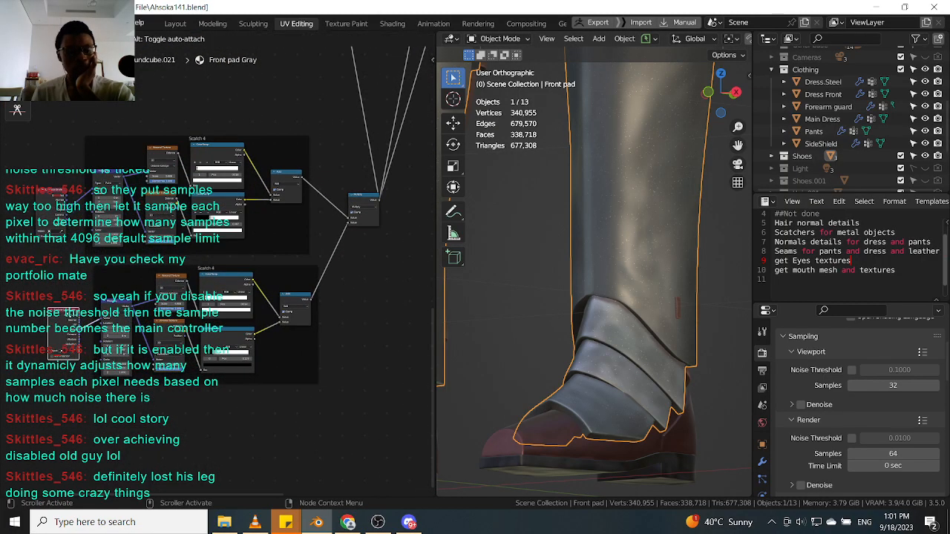
scroll(310, 316, up, 2)
click(217, 276)
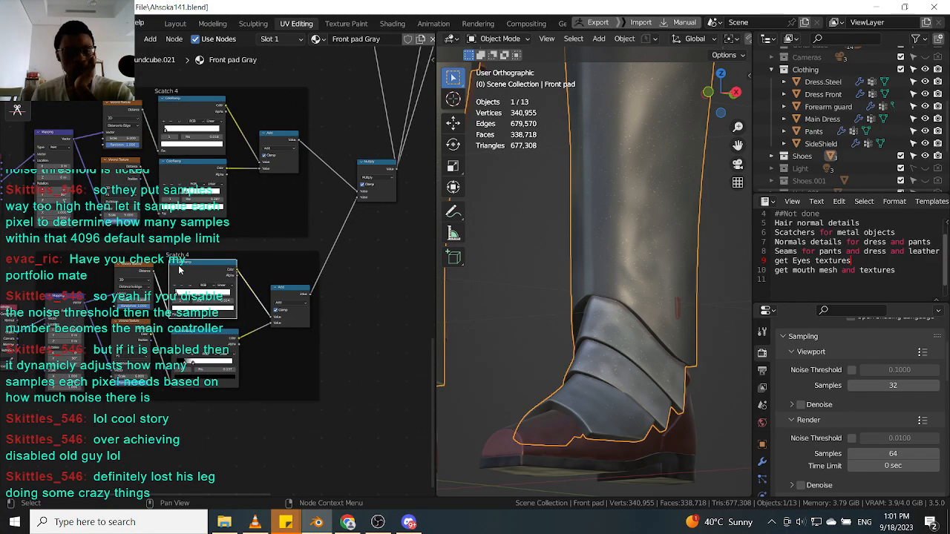
scroll(216, 276, up, 1)
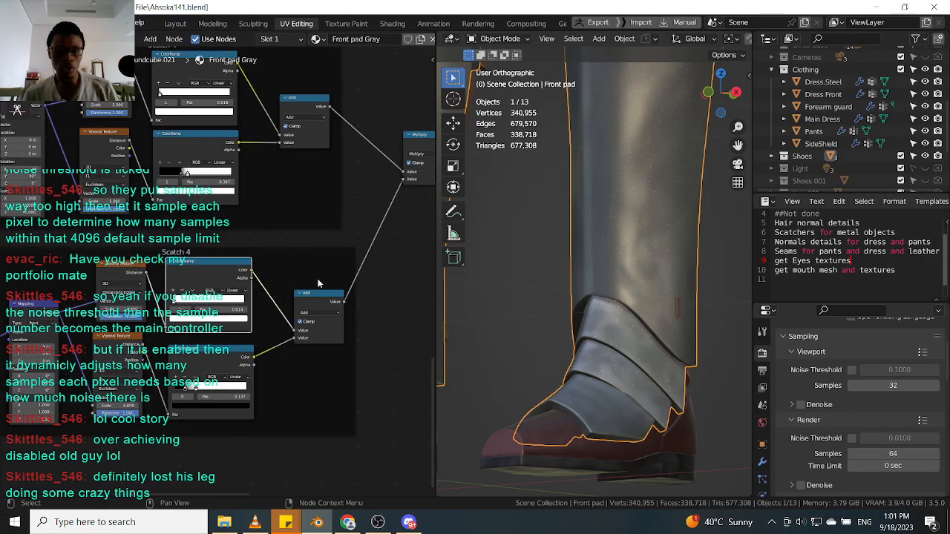
Preview each Scratch 4 color ramp and Add node on the front pad, zooming and orbiting to inspect every scratch layer.
ctrl+shift+click(315, 302)
scroll(630, 227, up, 4)
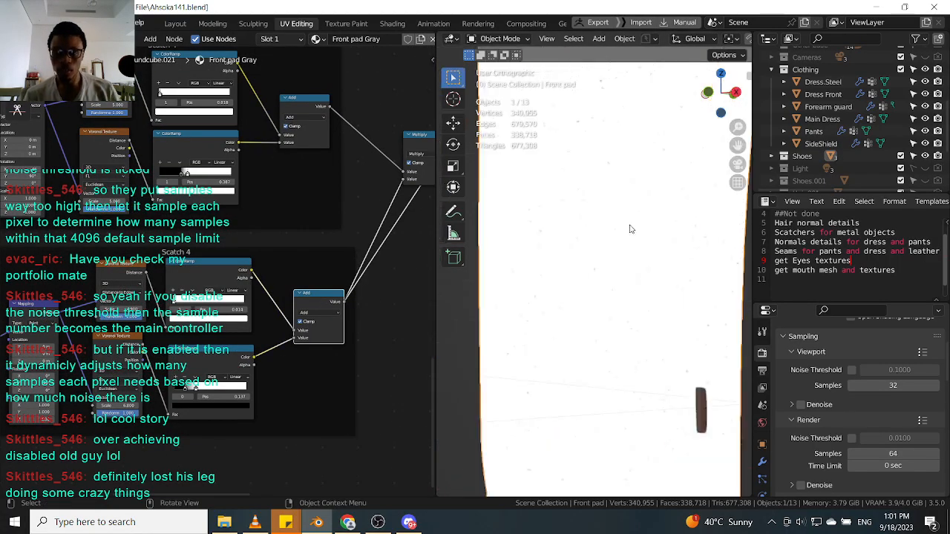
ctrl+shift+click(229, 278)
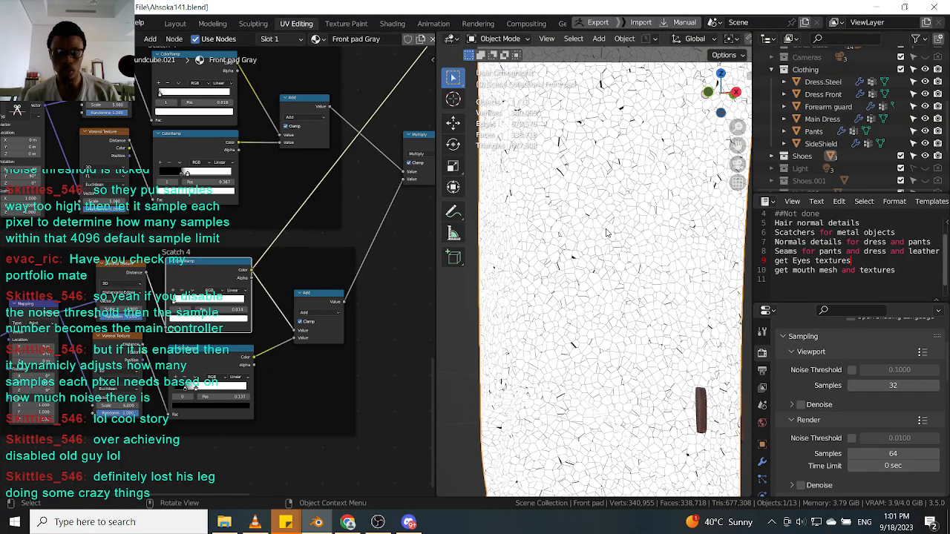
scroll(602, 266, down, 3)
scroll(603, 265, up, 5)
middle_drag(602, 266, 617, 247)
scroll(237, 285, up, 2)
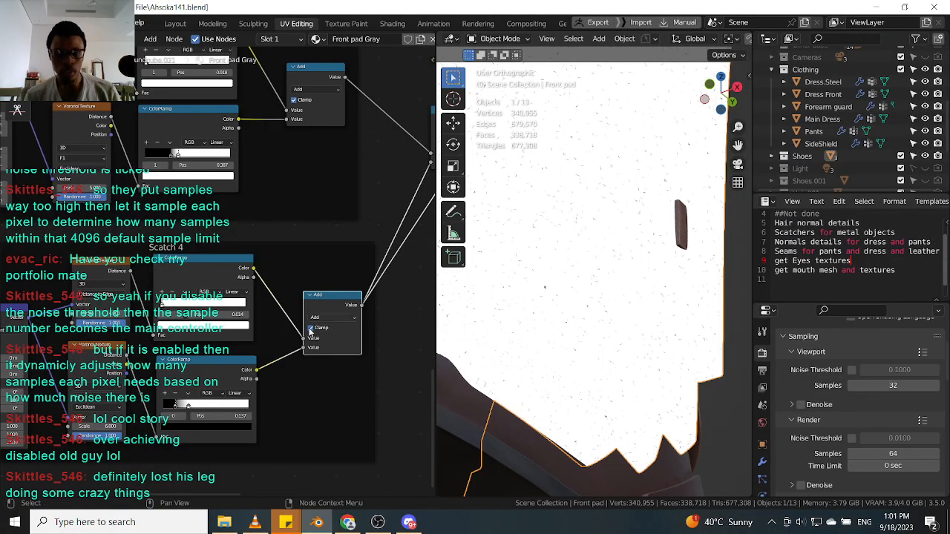
ctrl+shift+click(230, 366)
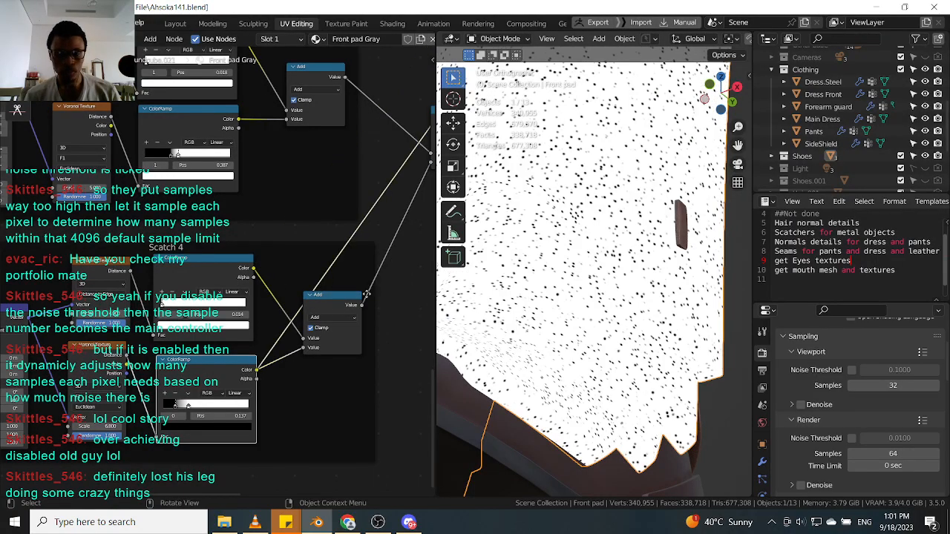
scroll(630, 230, up, 3)
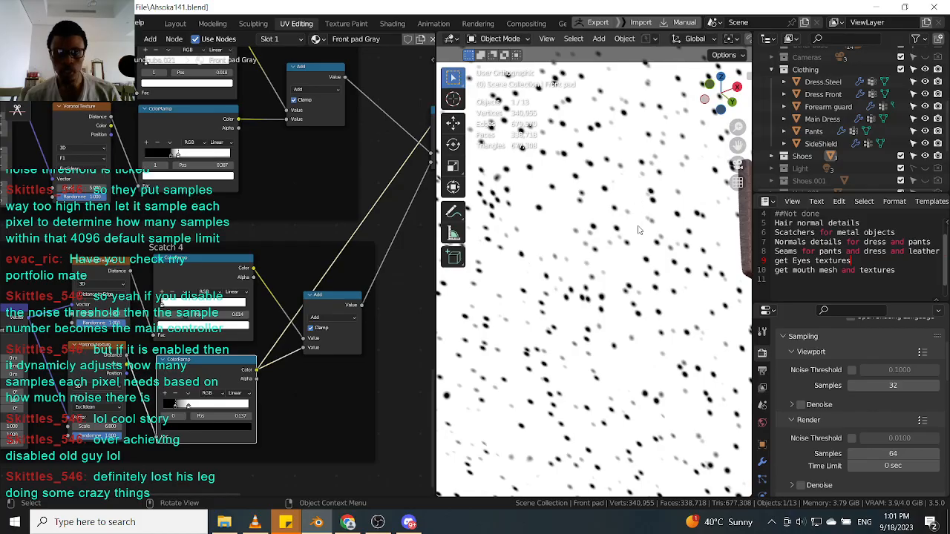
scroll(637, 233, down, 4)
scroll(290, 339, down, 2)
scroll(290, 339, down, 1)
middle_drag(289, 339, 320, 278)
click(340, 263)
scroll(319, 278, down, 1)
scroll(251, 286, up, 3)
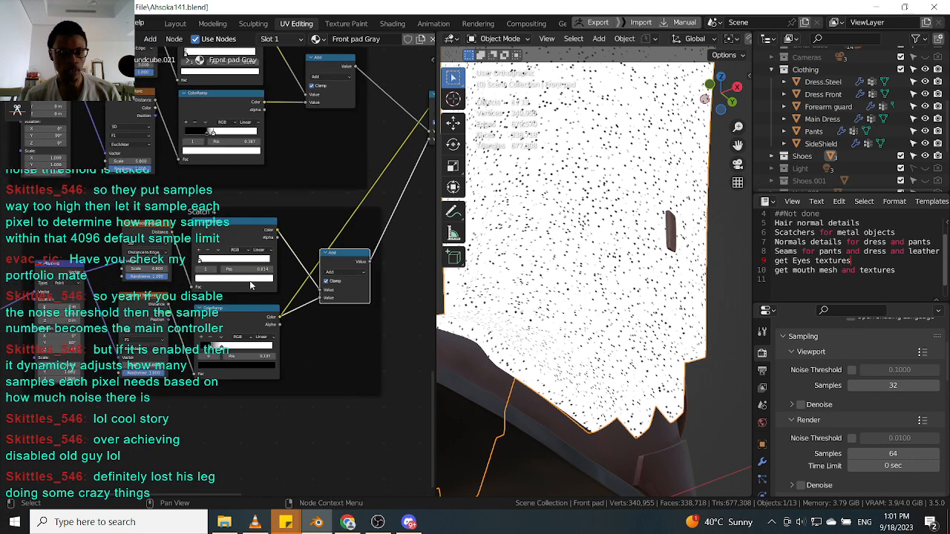
ctrl+shift+click(149, 317)
scroll(640, 218, down, 3)
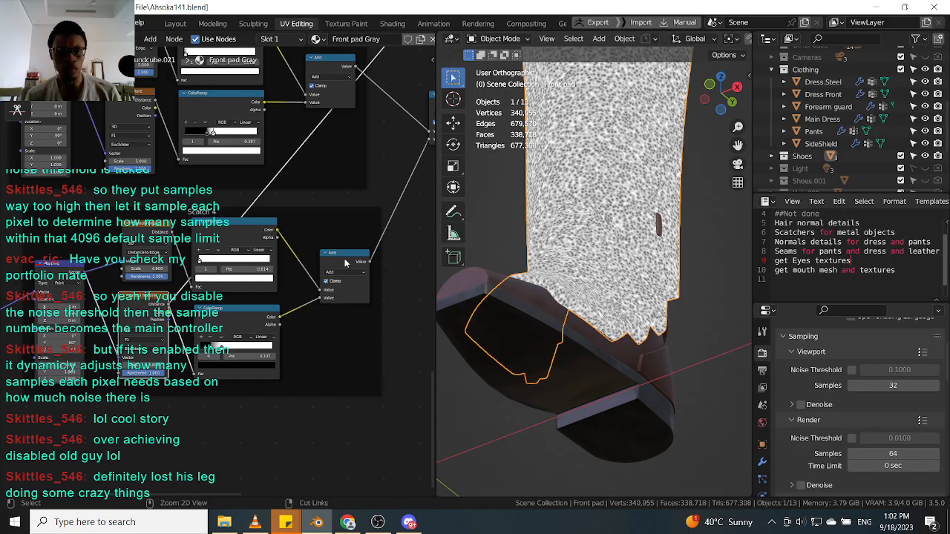
ctrl+shift+click(344, 256)
middle_drag(634, 173, 605, 204)
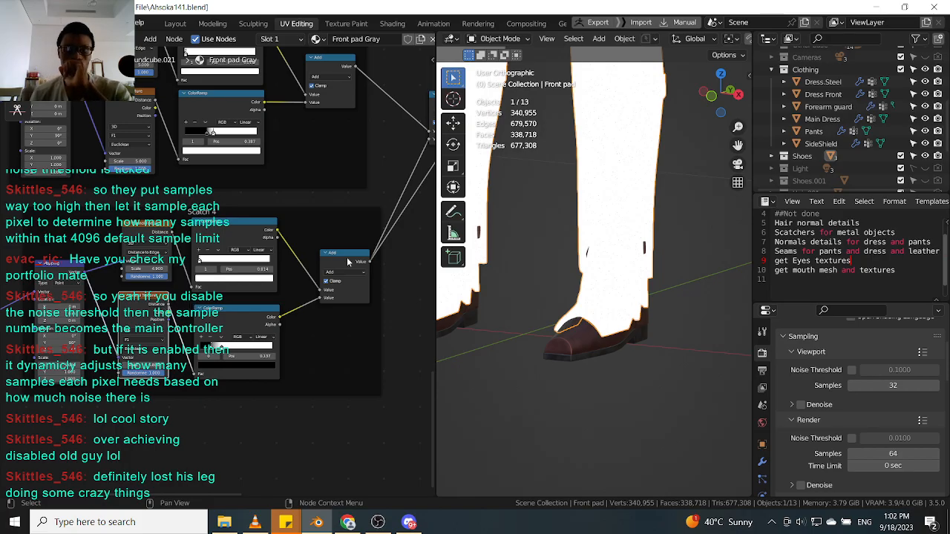
Add a Noise Texture node and place it below the Scratch 4 frame.
click(219, 329)
middle_drag(207, 320, 205, 291)
click(150, 286)
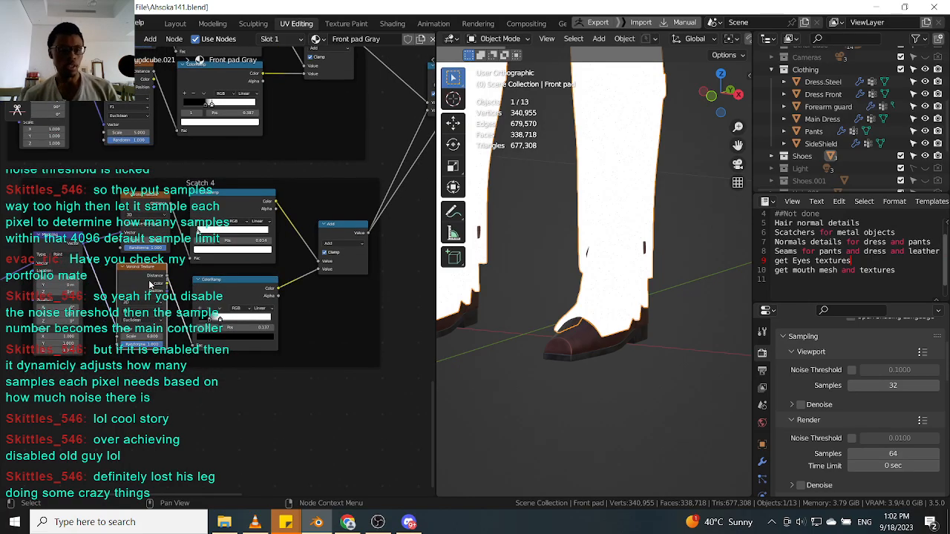
click(152, 389)
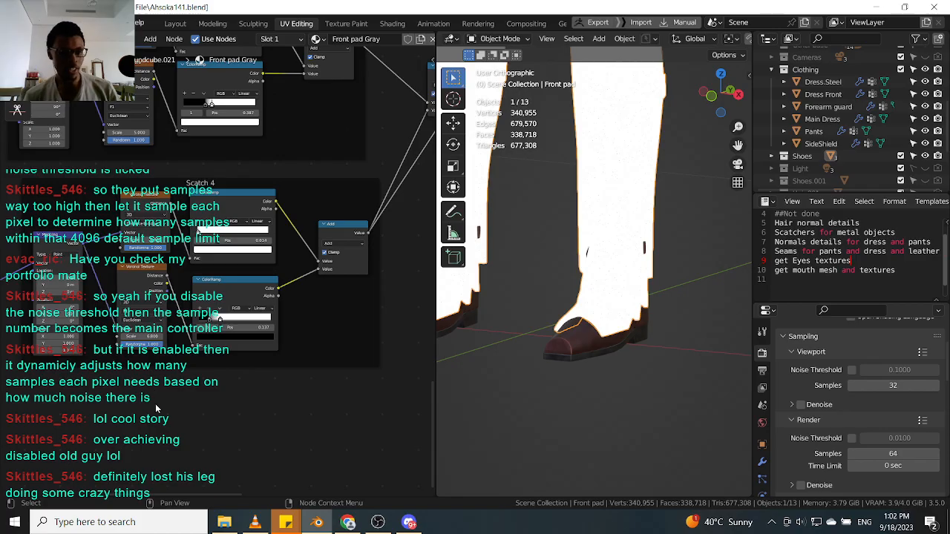
right_click(153, 402)
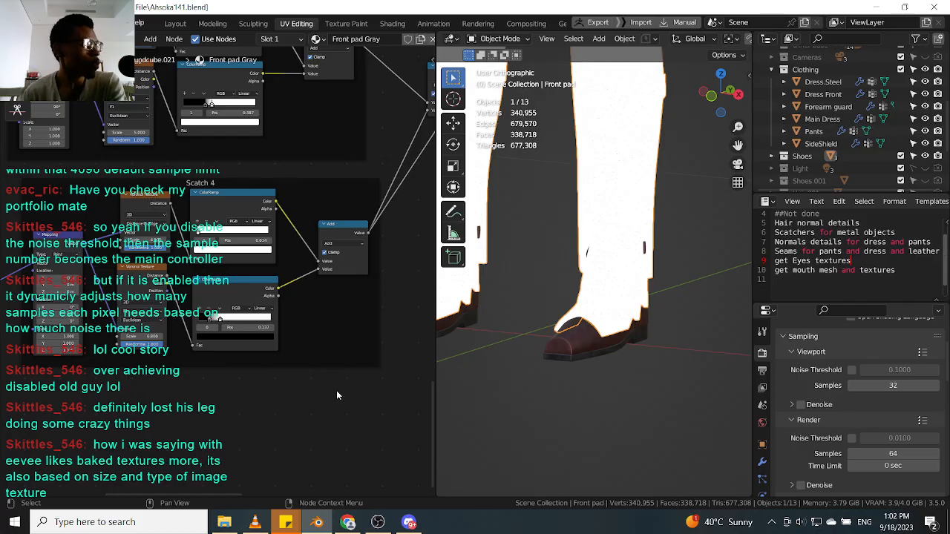
scroll(320, 289, down, 5)
scroll(245, 272, up, 6)
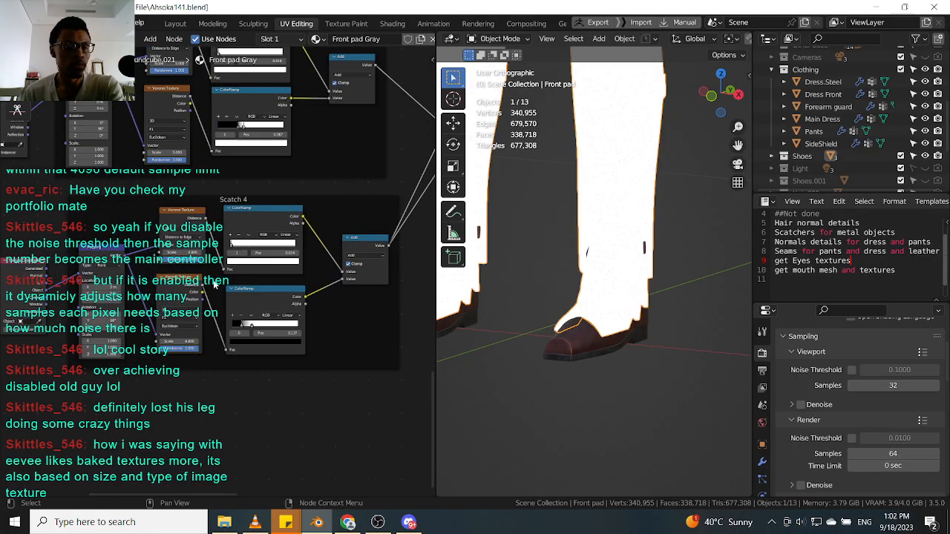
scroll(208, 393, down, 2)
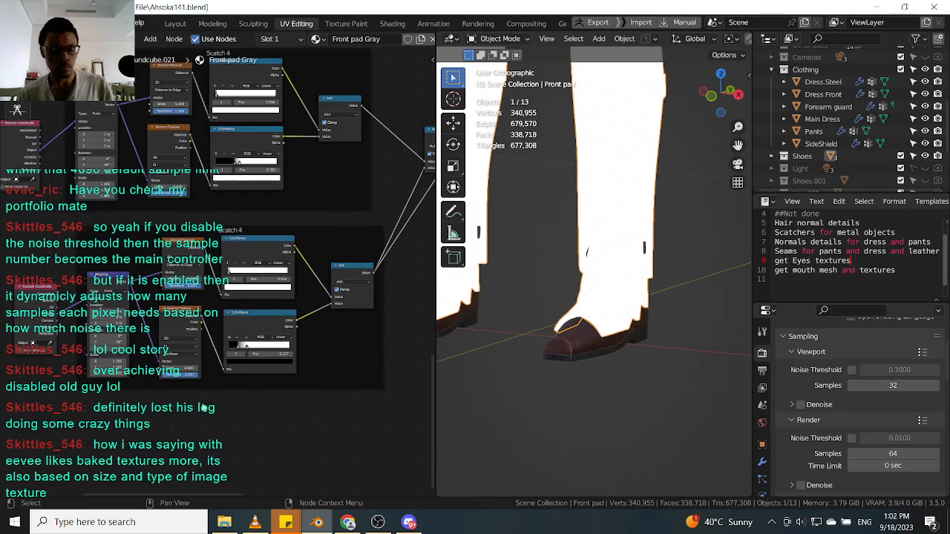
key(shift+a)
text(noise)
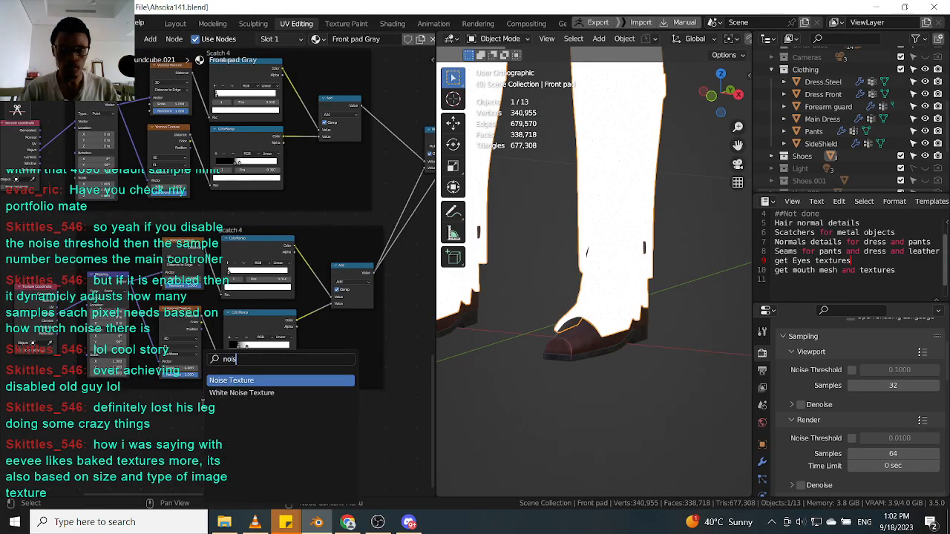
key(Return)
click(148, 406)
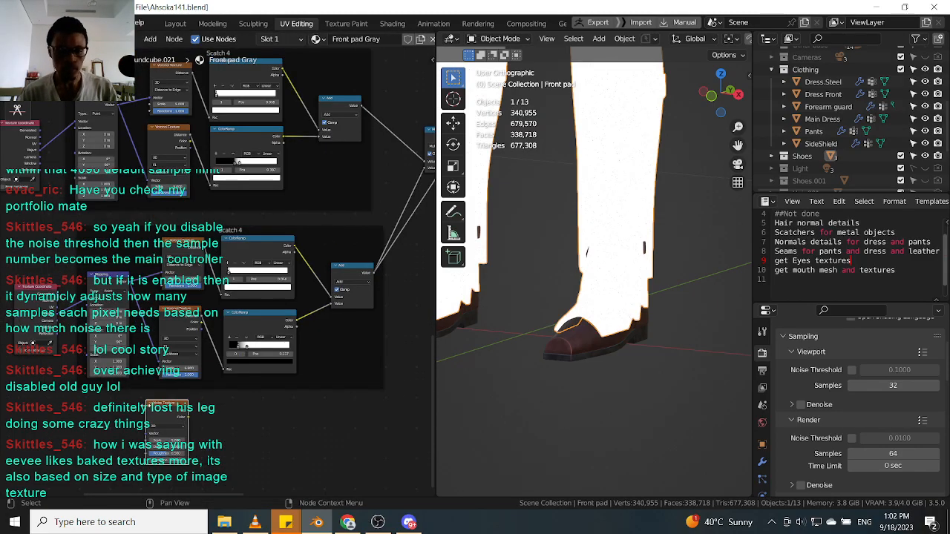
scroll(154, 406, up, 4)
drag(161, 405, 178, 412)
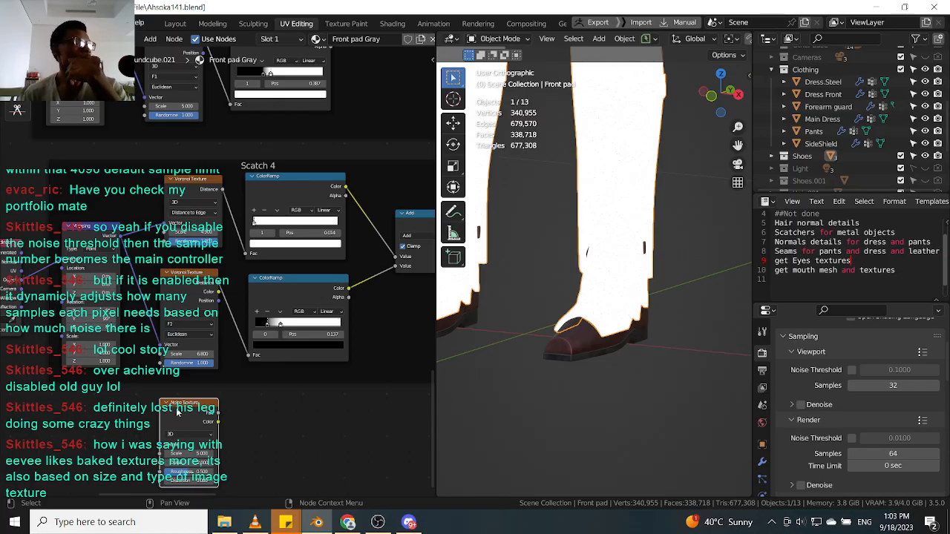
drag(192, 410, 192, 406)
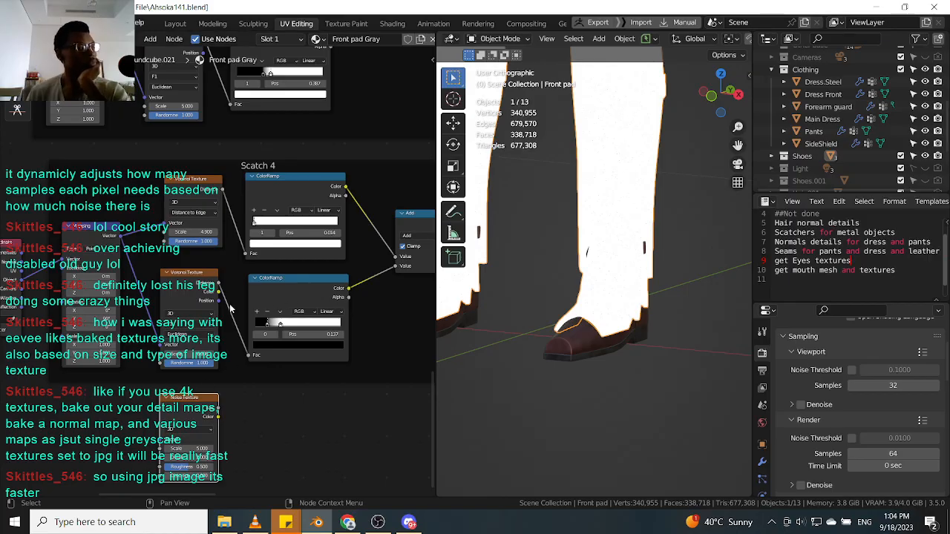
Connect the texture coordinate output to the new Noise Texture node's vector input.
scroll(292, 355, down, 3)
scroll(293, 355, up, 5)
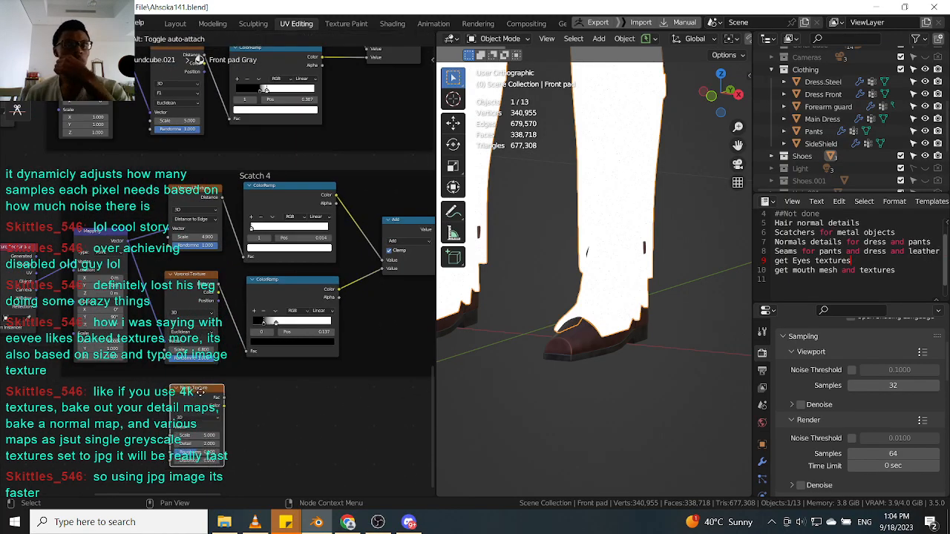
drag(127, 243, 160, 432)
click(194, 397)
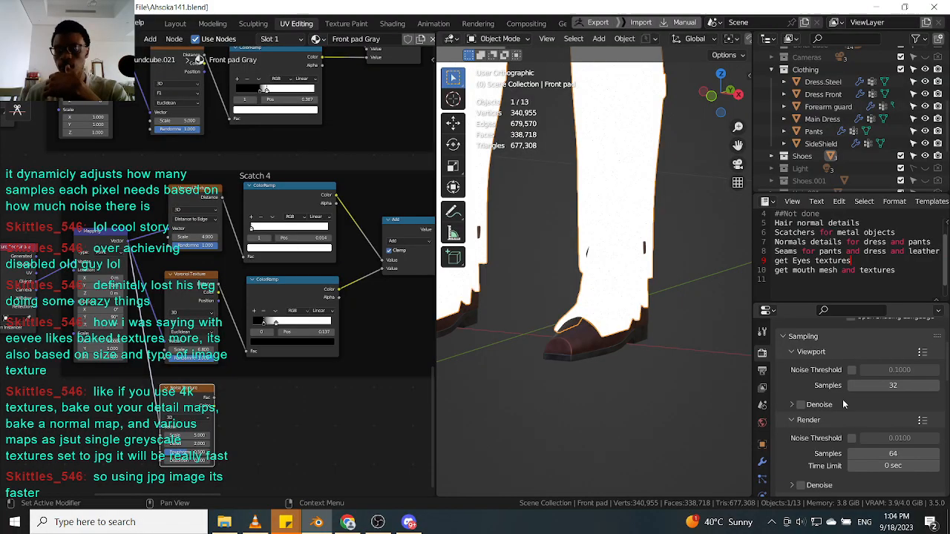
Open the Output properties and examine the file format and color channel settings.
scroll(814, 421, down, 5)
scroll(816, 420, up, 2)
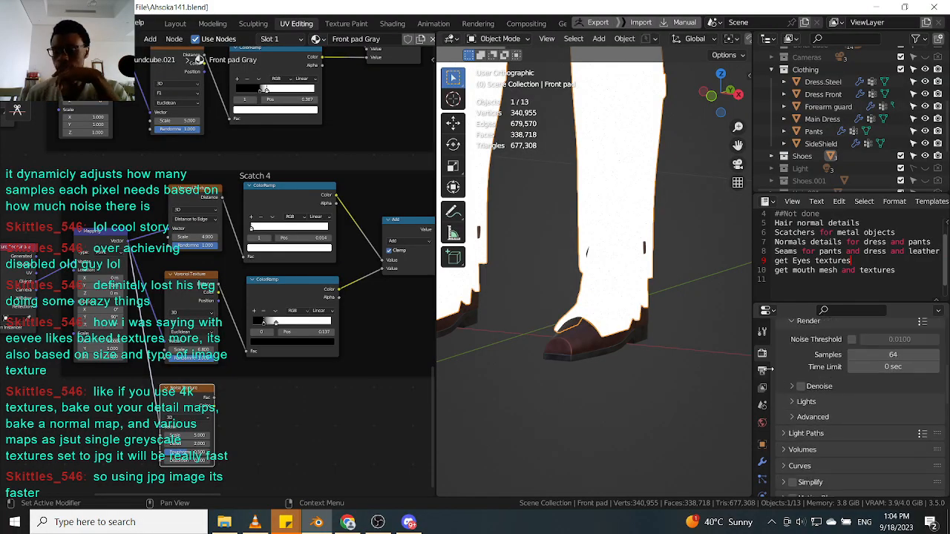
click(763, 370)
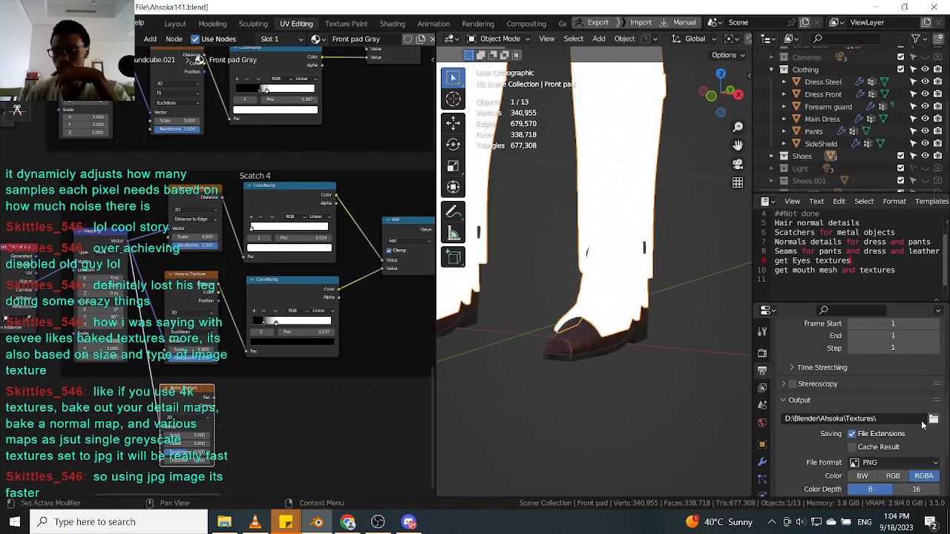
scroll(931, 438, down, 2)
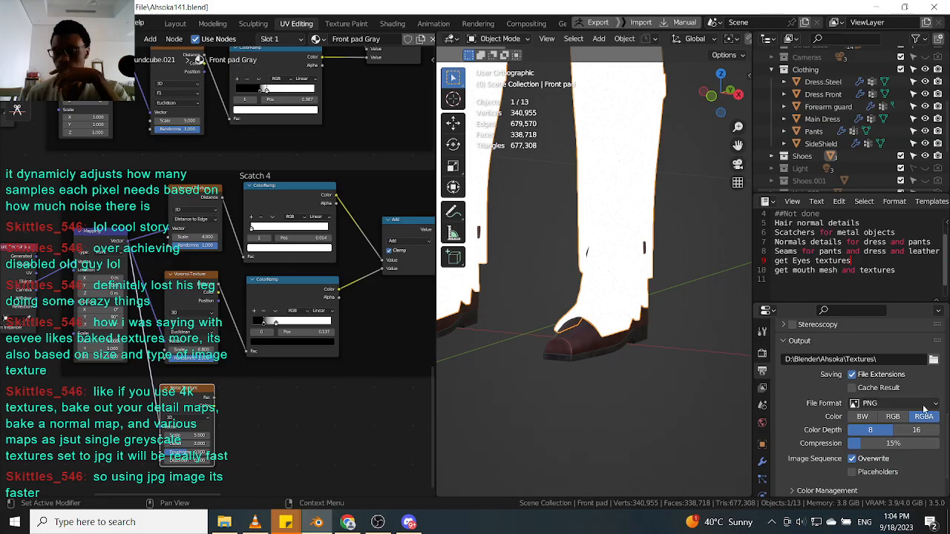
click(932, 405)
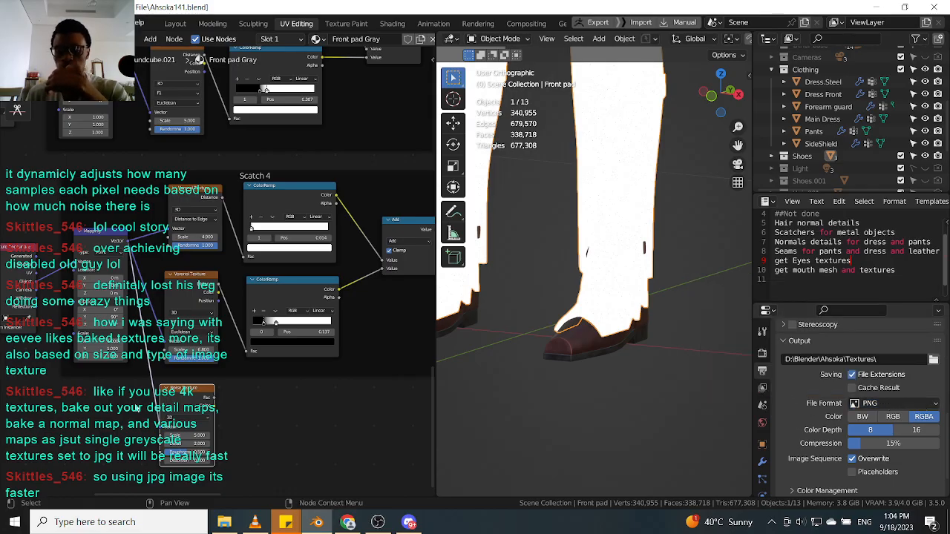
click(883, 403)
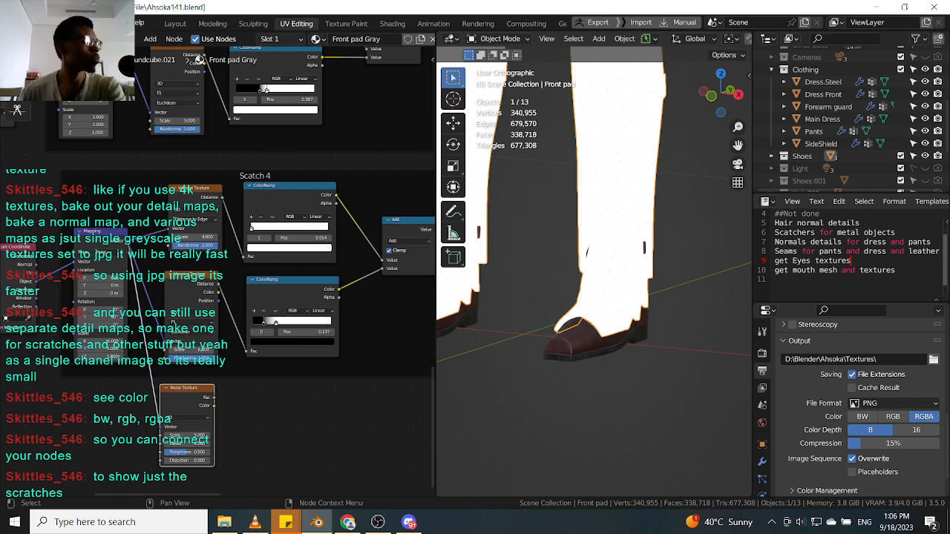
Preview the combined scratch Multiply output on the front pad and zoom in on its surface.
scroll(276, 268, down, 3)
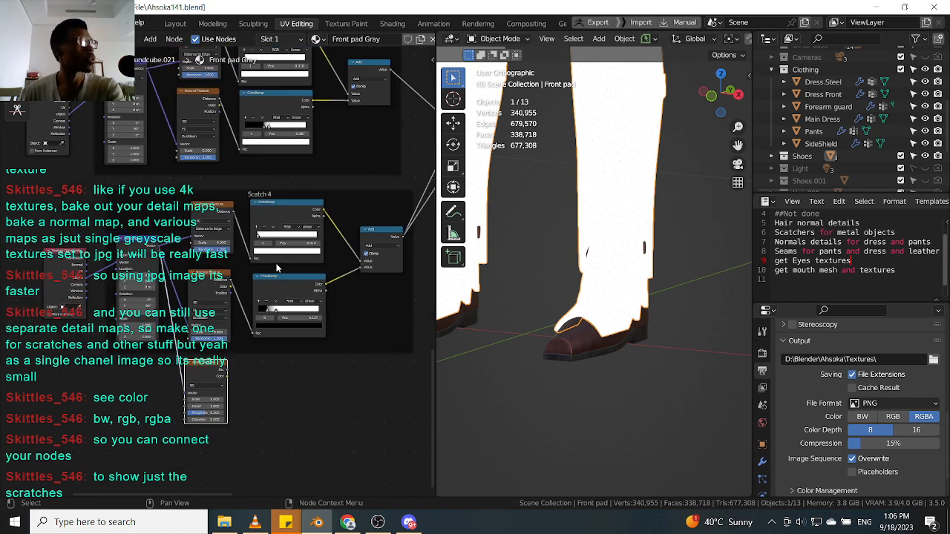
middle_drag(355, 243, 270, 233)
scroll(270, 232, down, 3)
middle_drag(329, 154, 287, 214)
scroll(286, 211, up, 4)
click(311, 197)
middle_drag(489, 214, 618, 218)
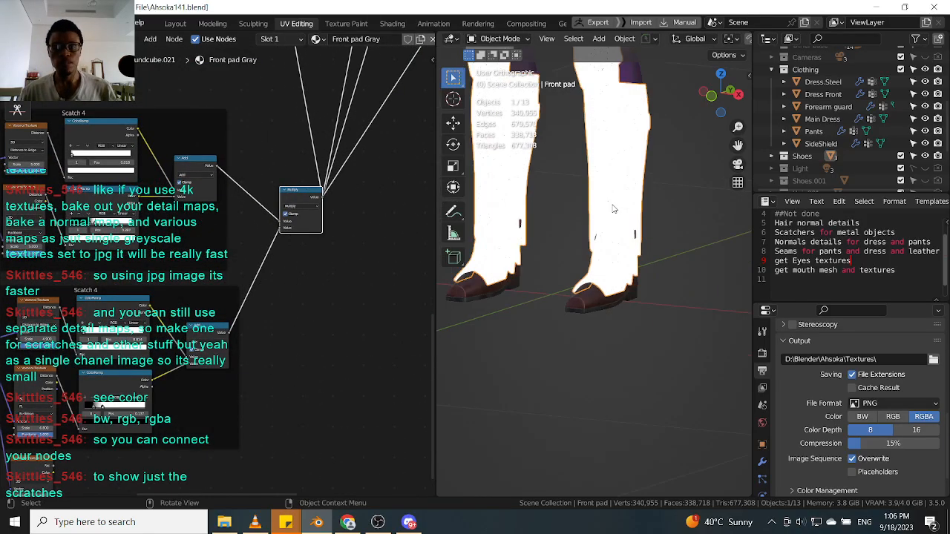
scroll(623, 223, up, 8)
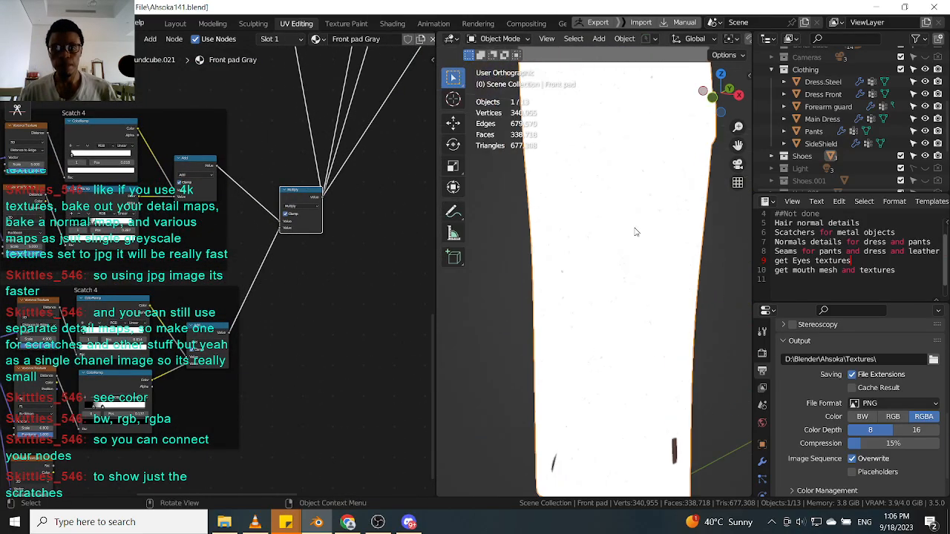
scroll(626, 251, up, 2)
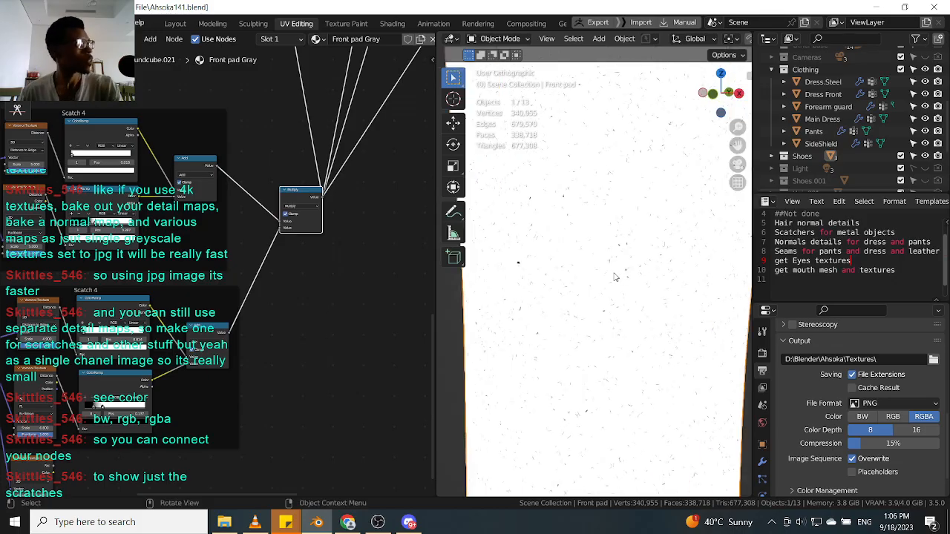
scroll(615, 273, down, 4)
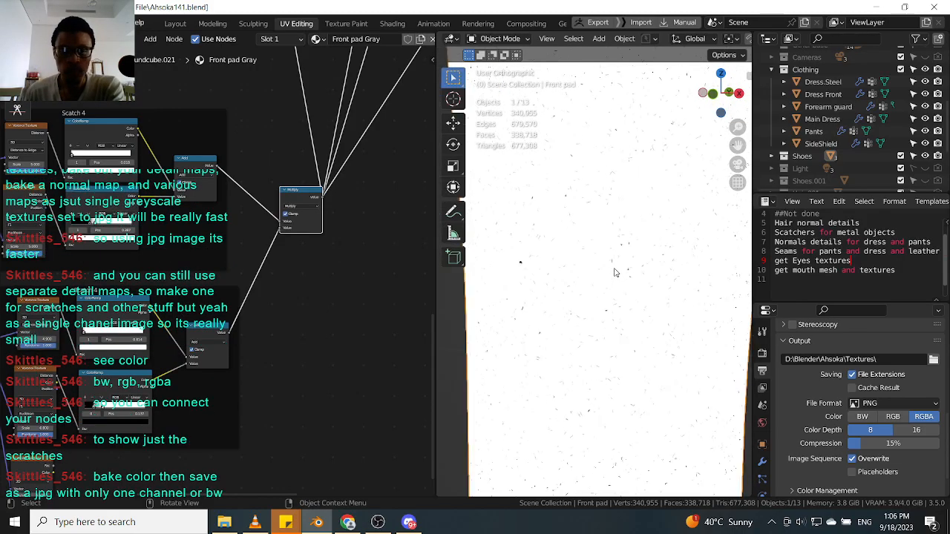
Zoom out and pan across the whole front pad node tree.
scroll(283, 247, down, 2)
scroll(284, 244, down, 3)
middle_drag(382, 98, 337, 150)
scroll(339, 149, up, 3)
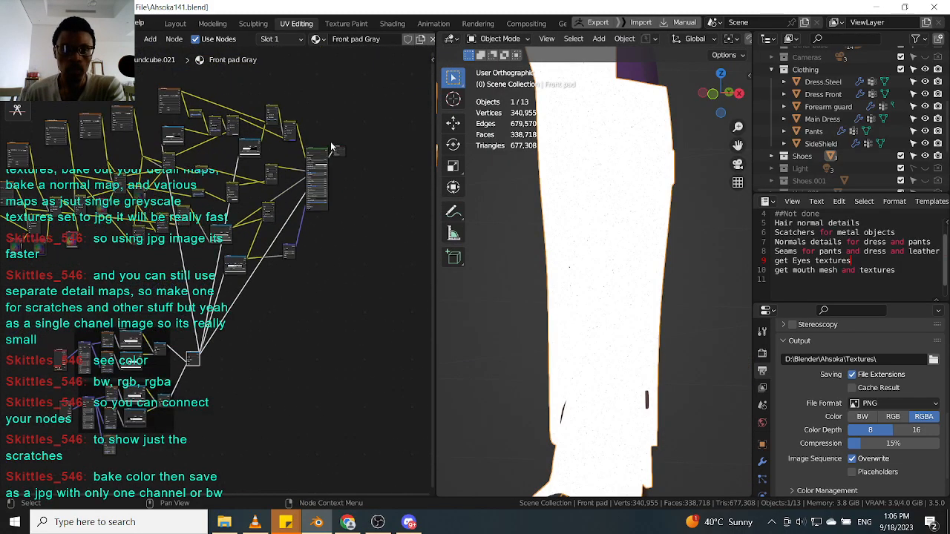
drag(339, 144, 361, 319)
drag(346, 151, 345, 417)
middle_drag(169, 446, 227, 388)
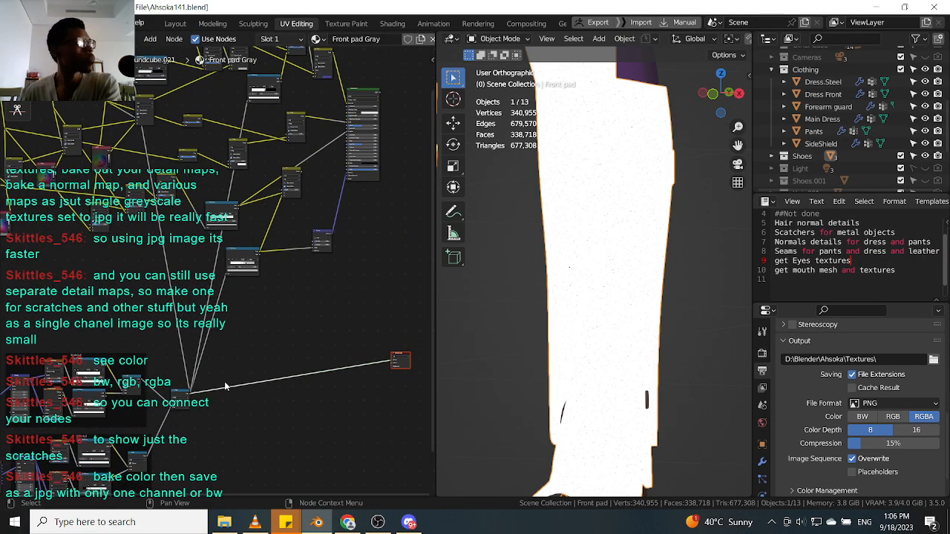
scroll(227, 388, up, 3)
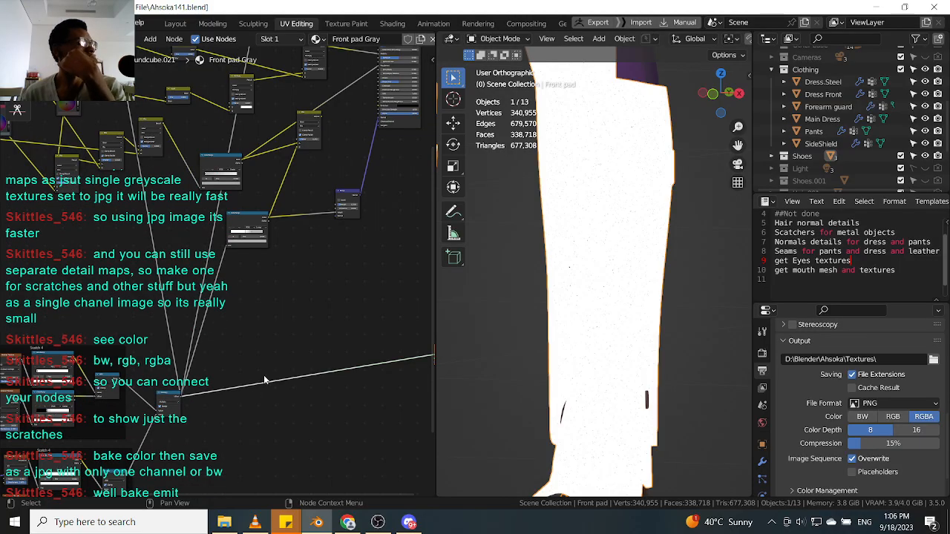
Add an Image Texture node to the front pad node tree.
middle_drag(254, 464, 306, 312)
scroll(292, 352, down, 4)
scroll(289, 359, up, 4)
key(shift+a)
text(ima)
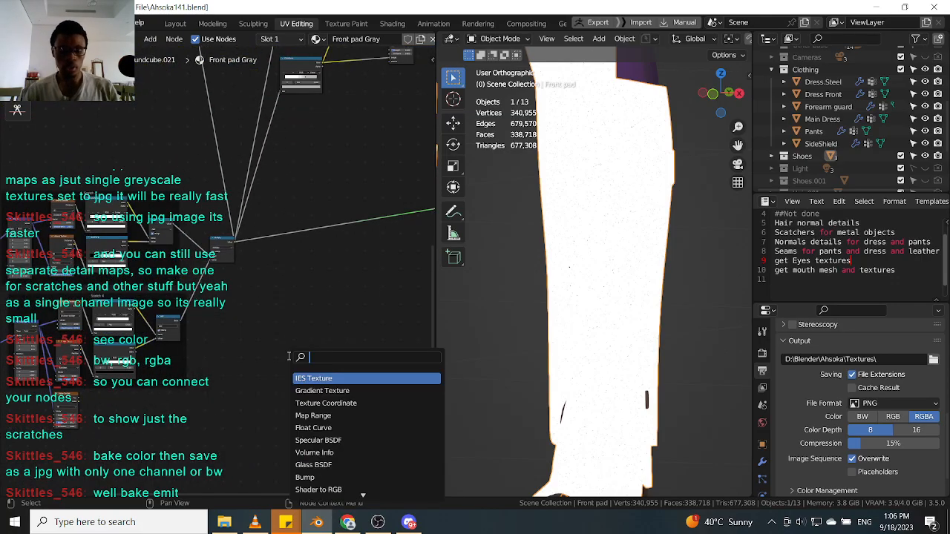
key(Return)
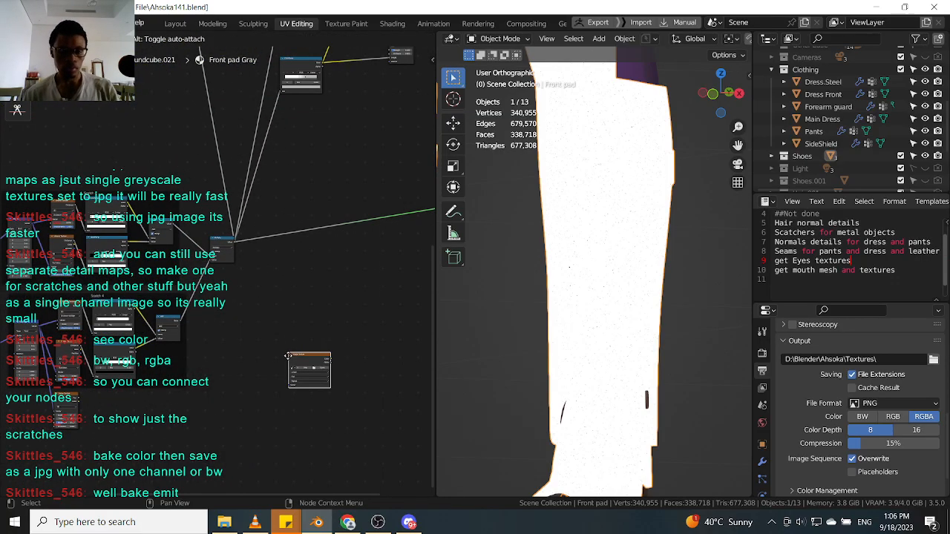
click(260, 372)
Create a new 1024 px image named "Scracth" in the Image Texture node.
scroll(260, 372, up, 4)
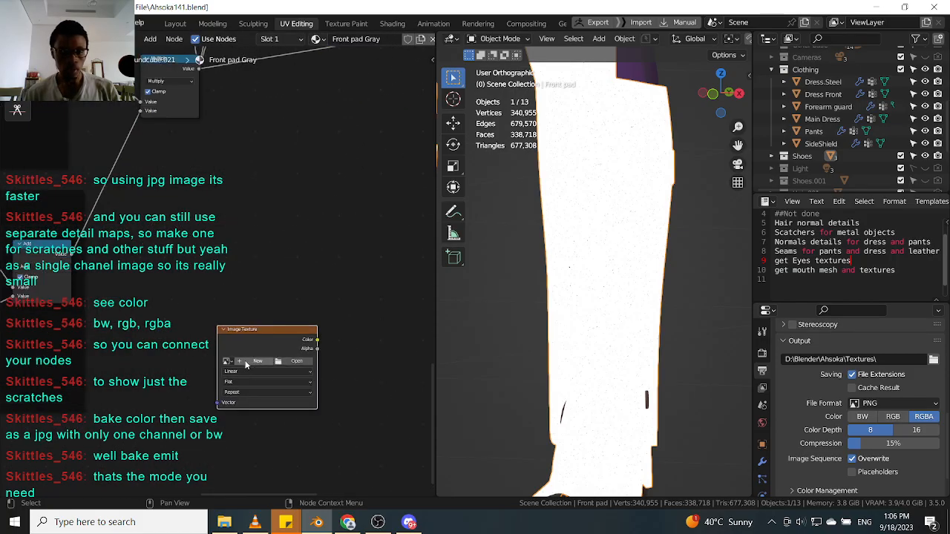
click(246, 363)
click(299, 382)
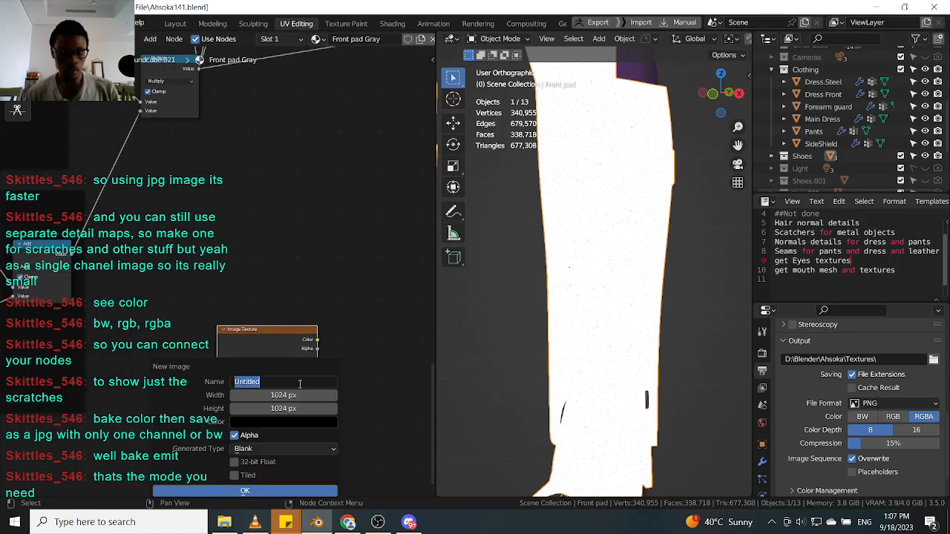
text(Scracth)
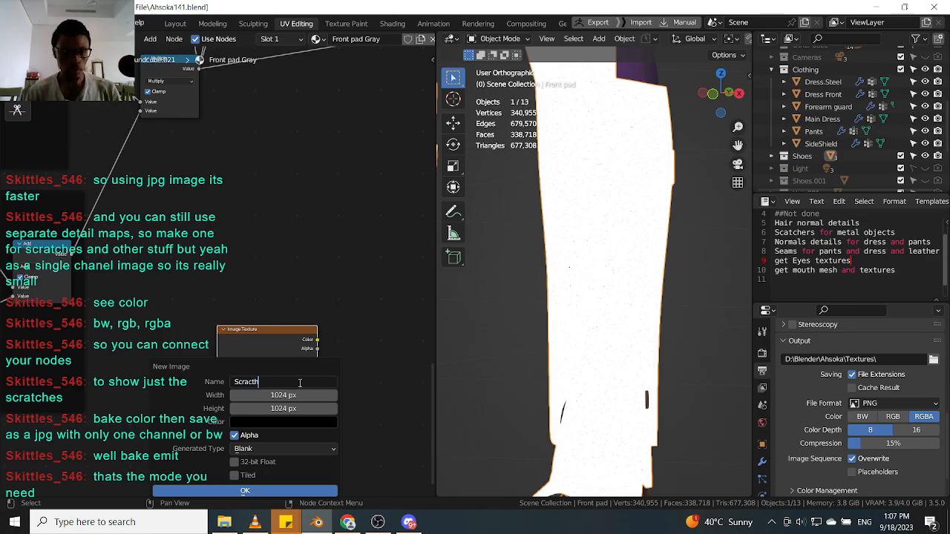
key(Return)
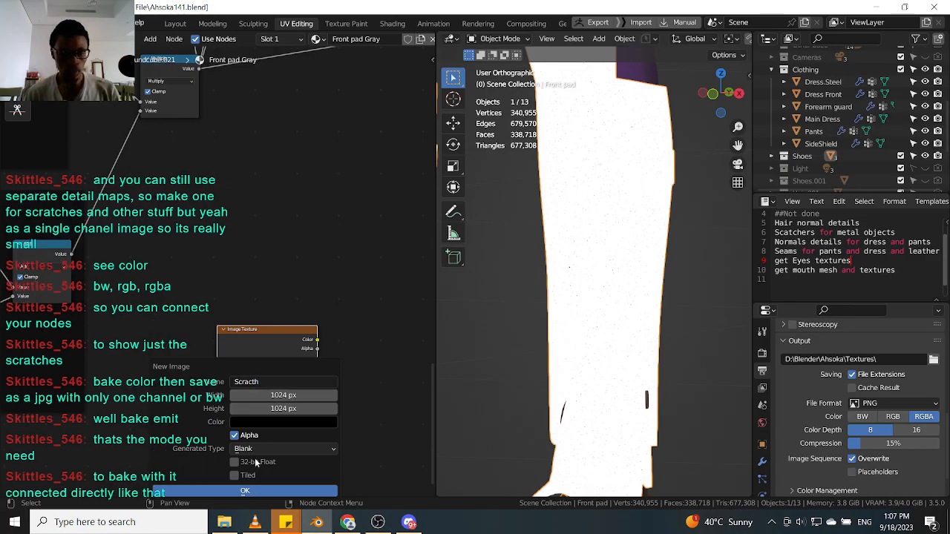
click(259, 491)
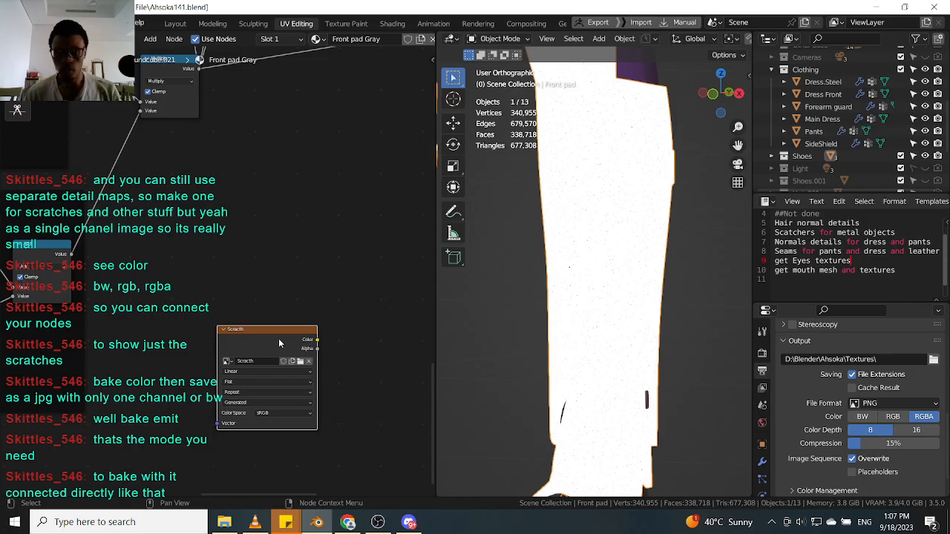
Open the render properties and set the bake type to Emit.
middle_drag(151, 340, 175, 413)
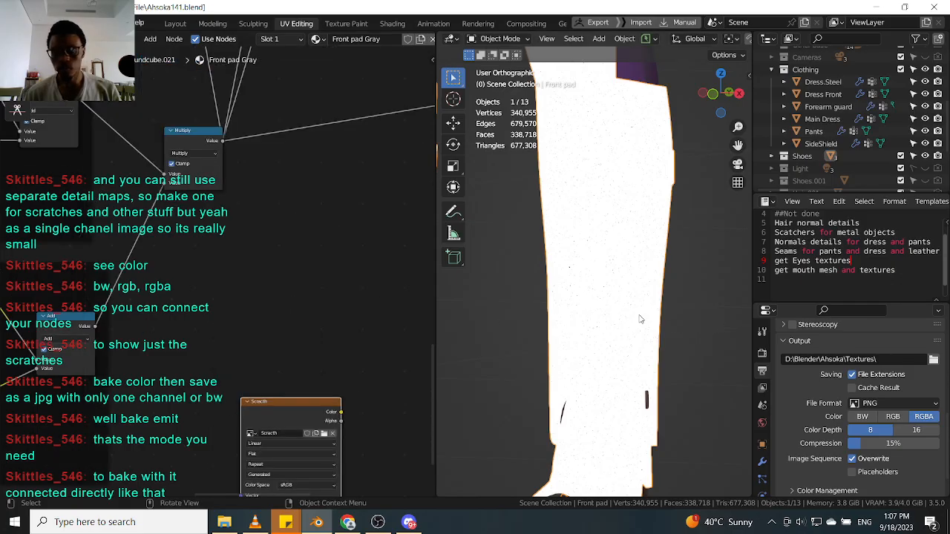
click(764, 332)
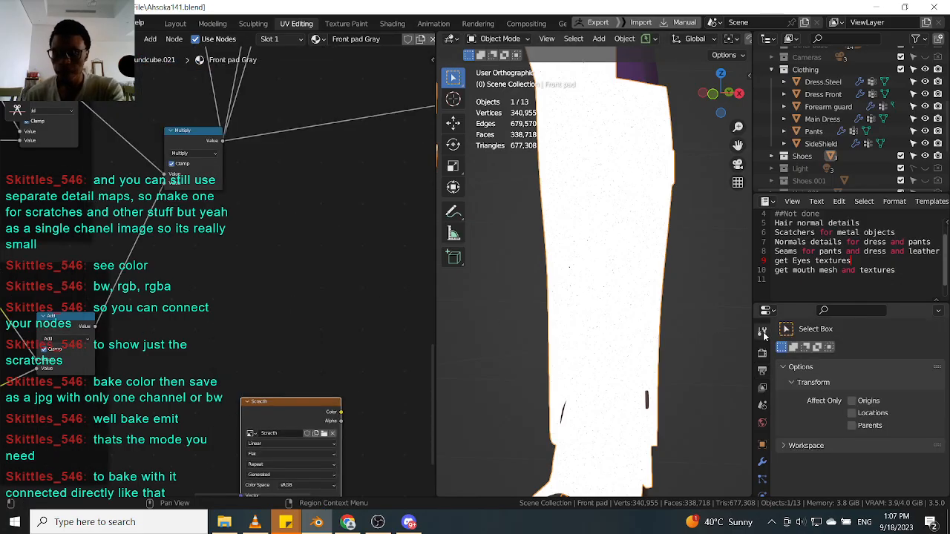
click(761, 354)
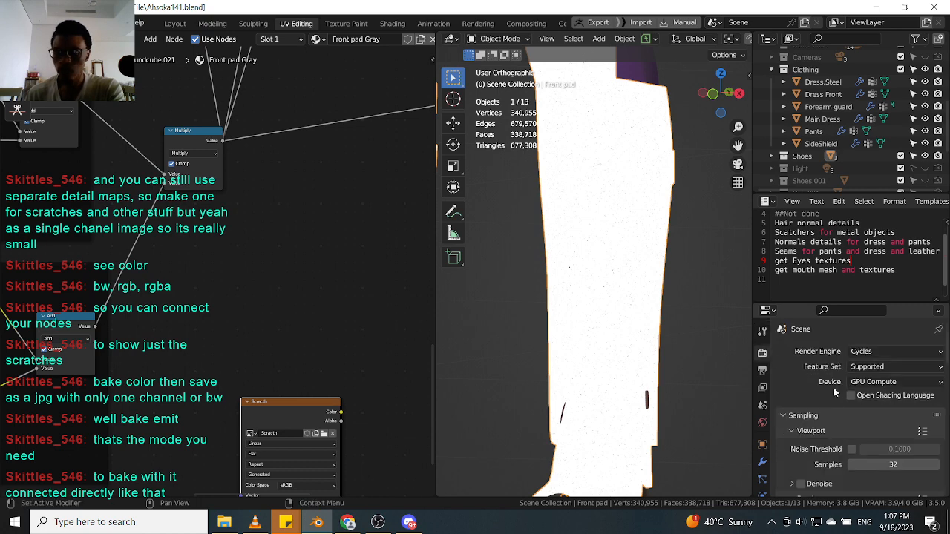
scroll(792, 411, down, 15)
scroll(805, 417, down, 6)
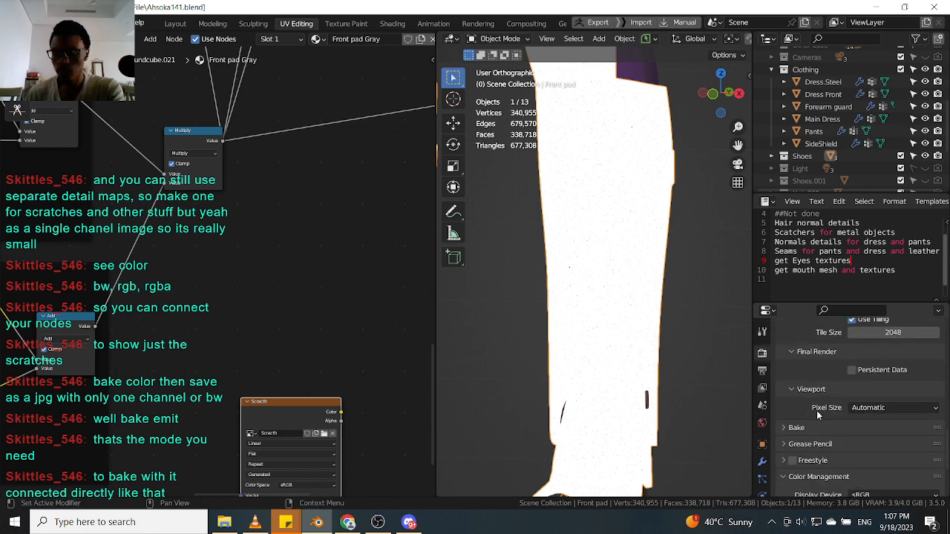
click(912, 395)
scroll(792, 382, up, 8)
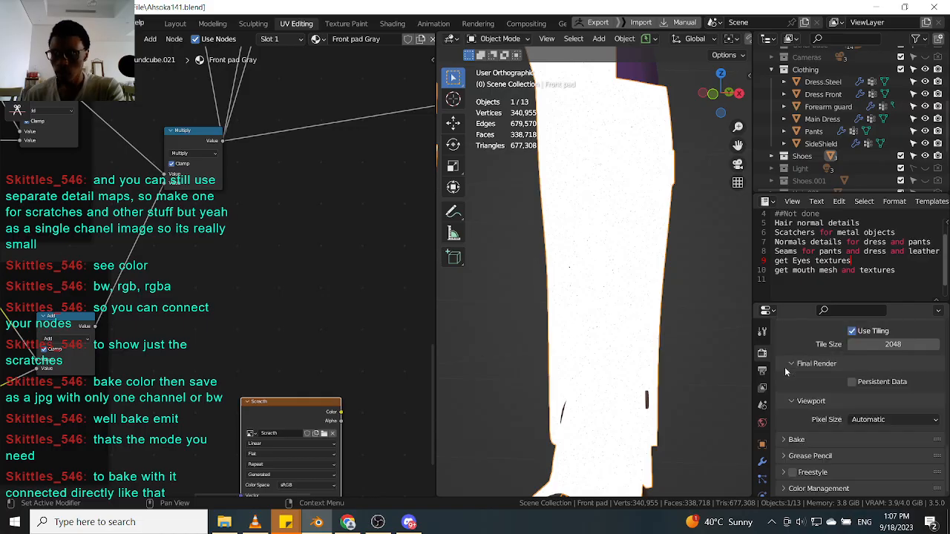
scroll(825, 398, down, 2)
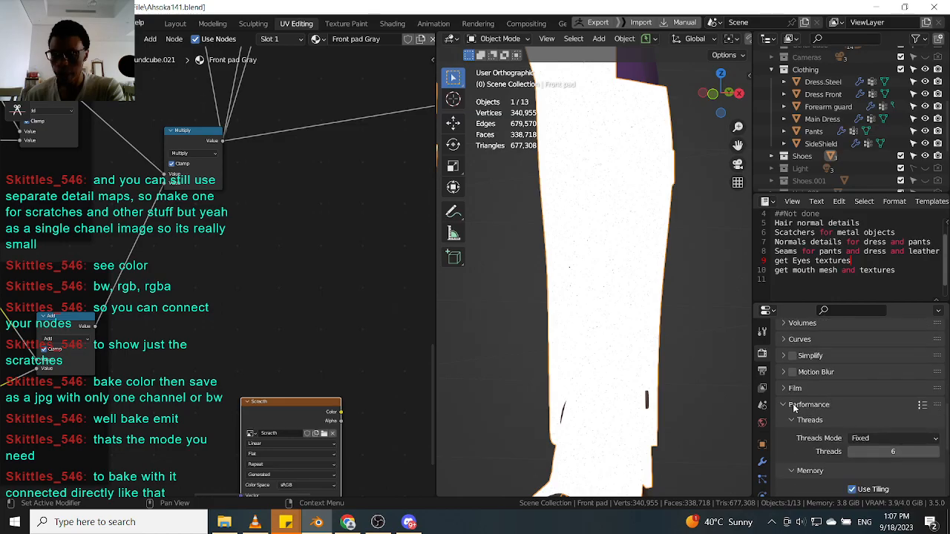
scroll(792, 403, down, 2)
click(786, 359)
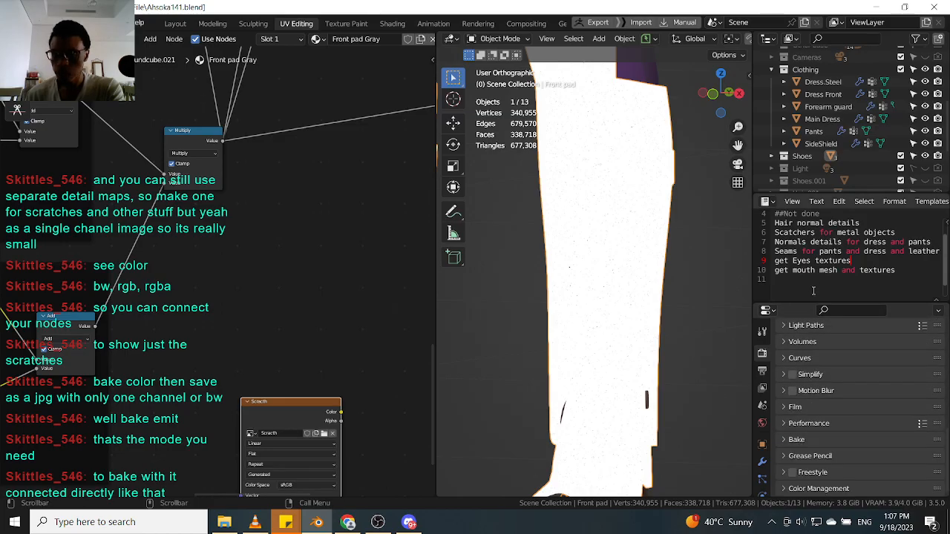
click(786, 440)
scroll(819, 410, down, 3)
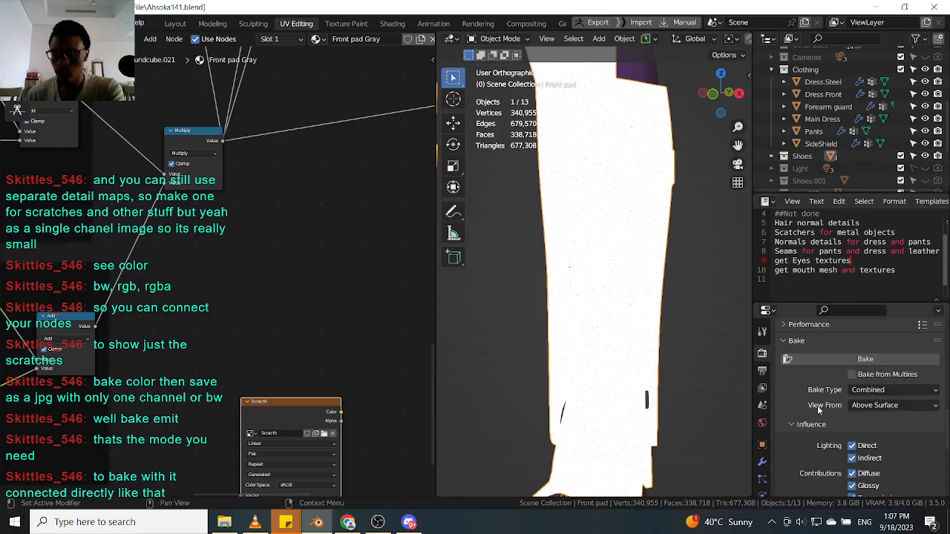
click(911, 390)
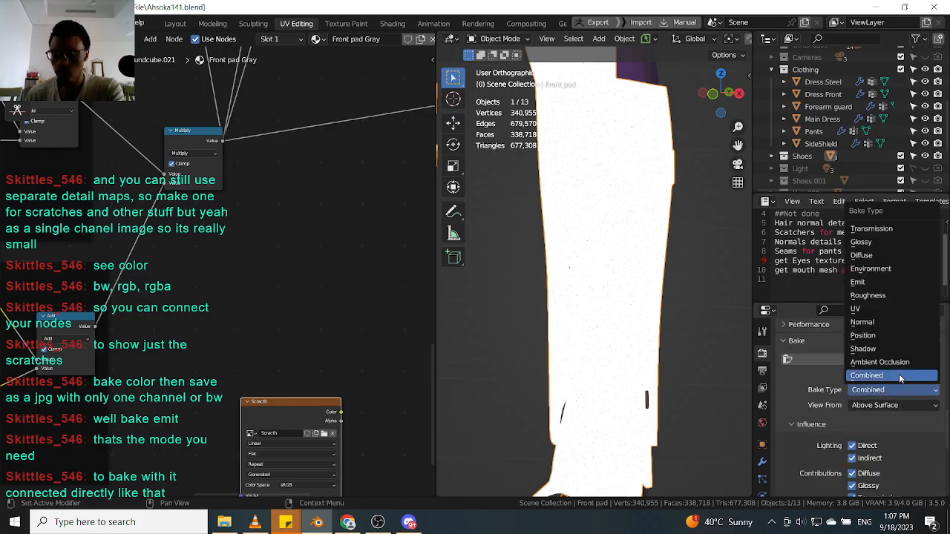
click(882, 282)
Examine the bake output and margin settings and the image node's color space options.
scroll(816, 426, down, 3)
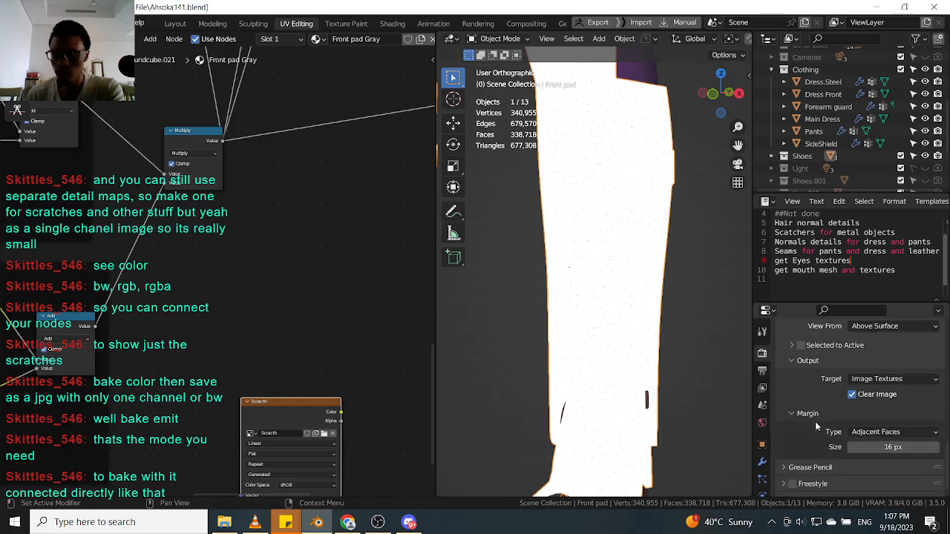
scroll(816, 427, up, 4)
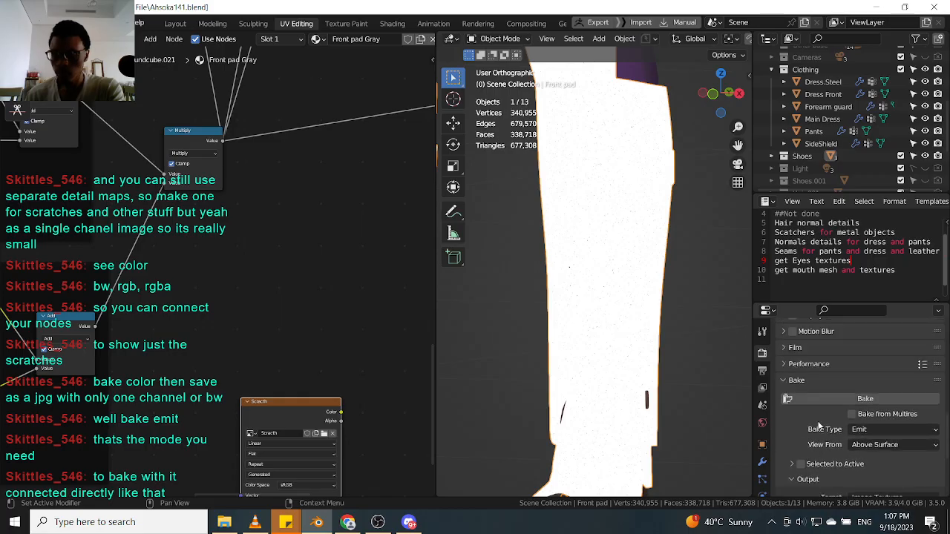
scroll(819, 425, down, 3)
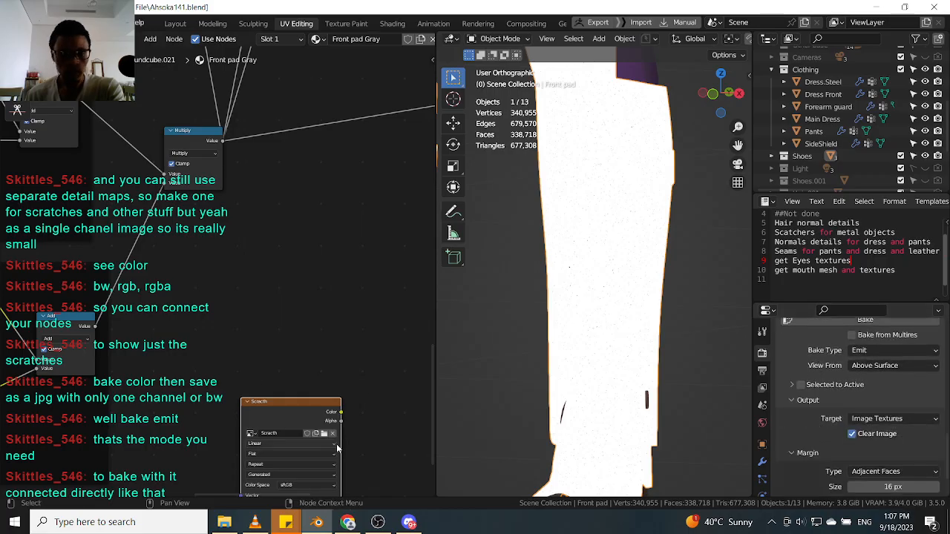
middle_drag(383, 436, 373, 351)
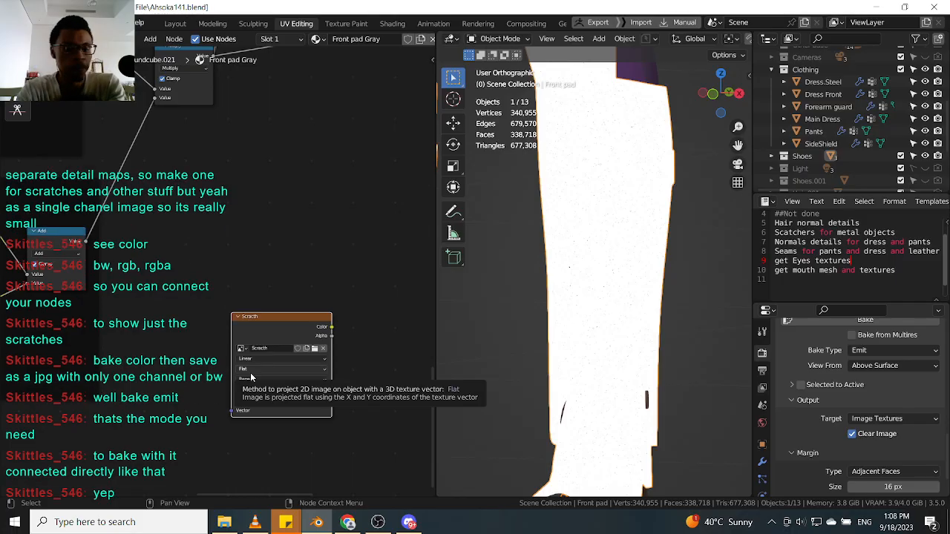
scroll(363, 391, up, 2)
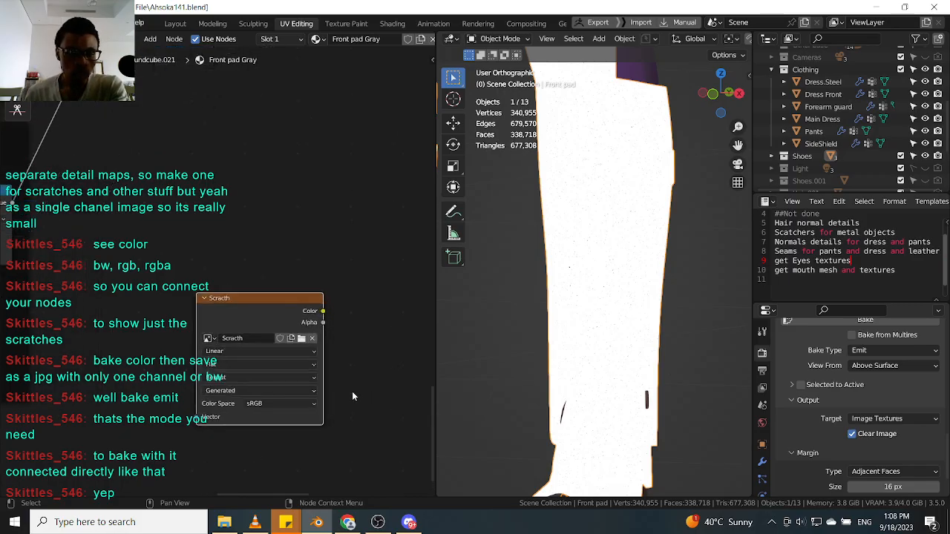
click(268, 406)
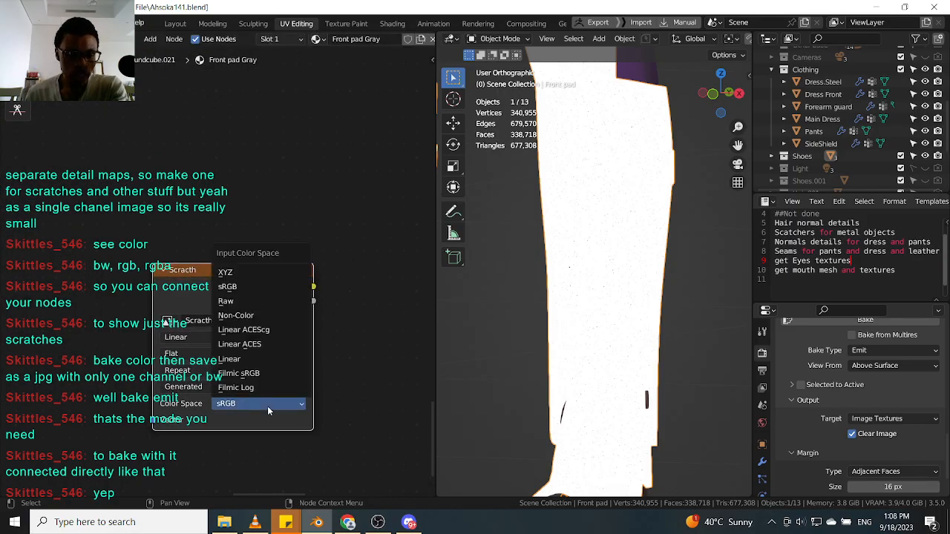
drag(212, 281, 182, 225)
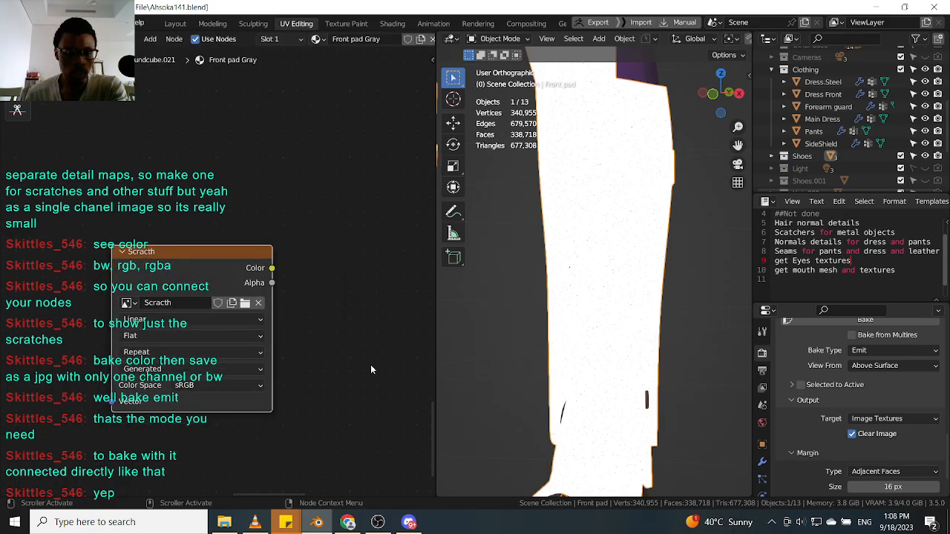
scroll(809, 386, up, 2)
scroll(809, 385, down, 2)
scroll(808, 386, up, 2)
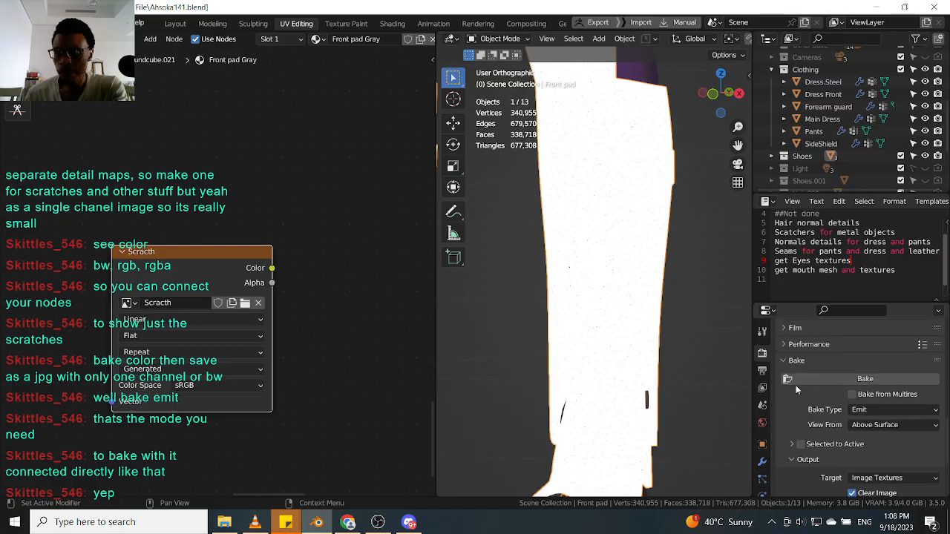
Review the sampling, view layer and output properties.
scroll(791, 384, down, 2)
scroll(791, 383, down, 2)
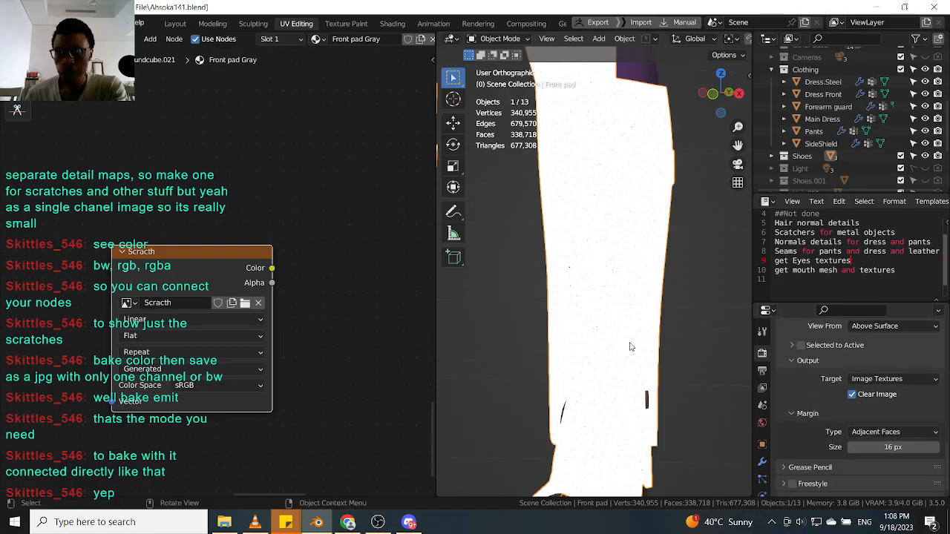
scroll(812, 389, up, 2)
scroll(810, 394, up, 2)
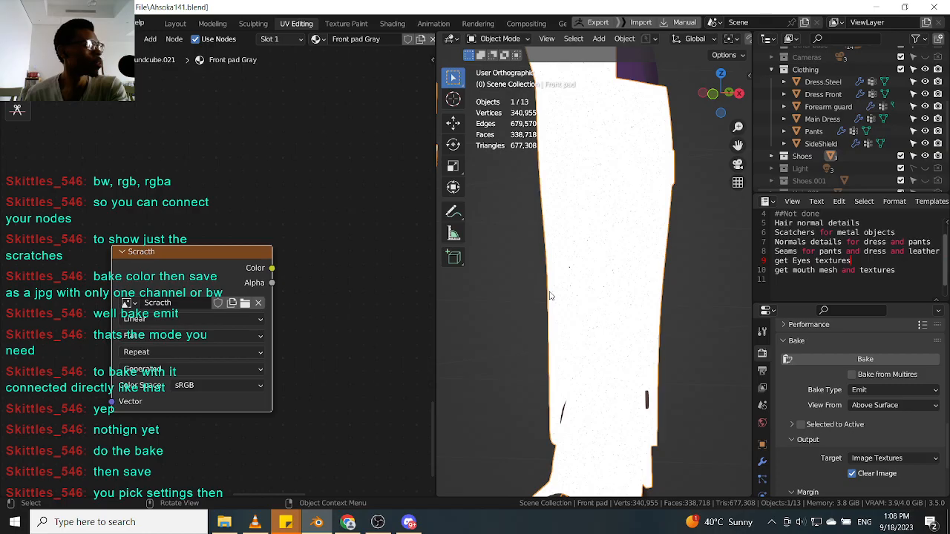
scroll(807, 373, up, 8)
scroll(807, 373, up, 4)
scroll(808, 373, down, 2)
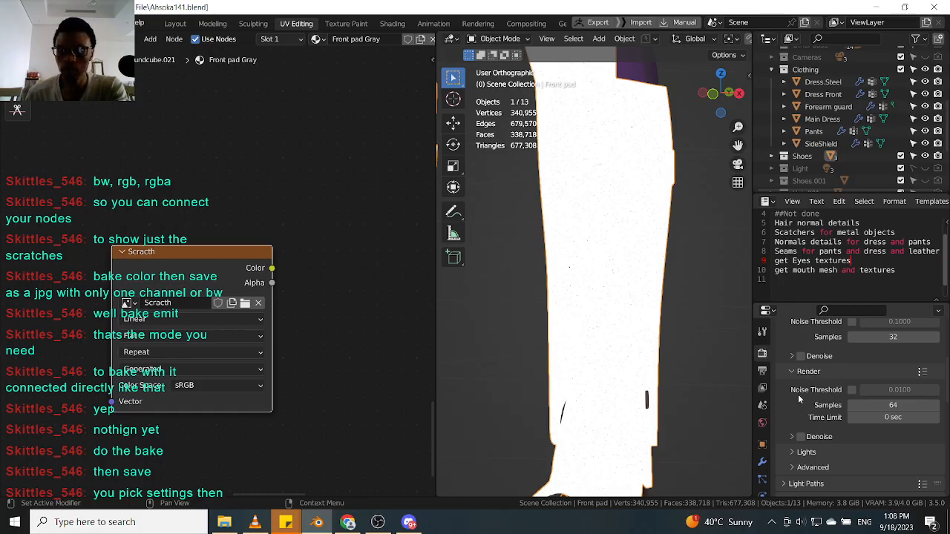
scroll(797, 377, up, 2)
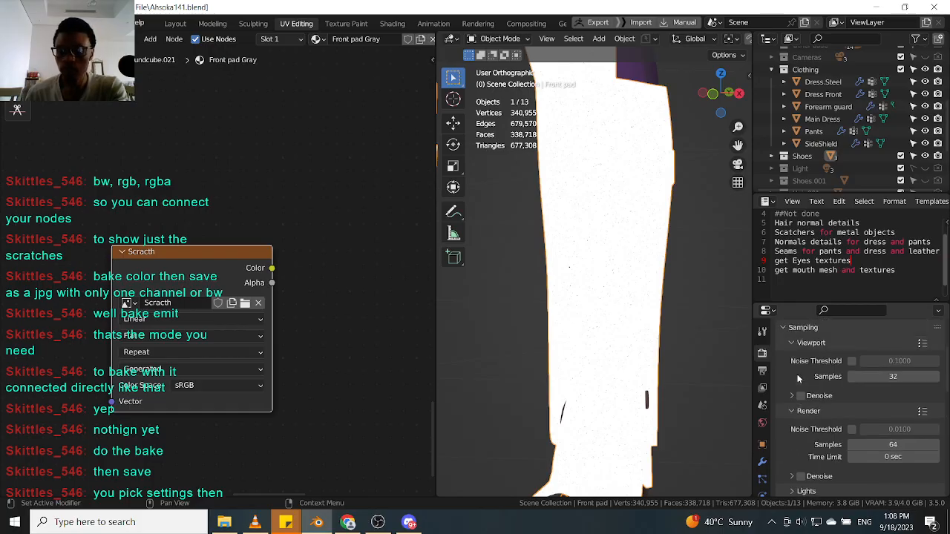
click(783, 327)
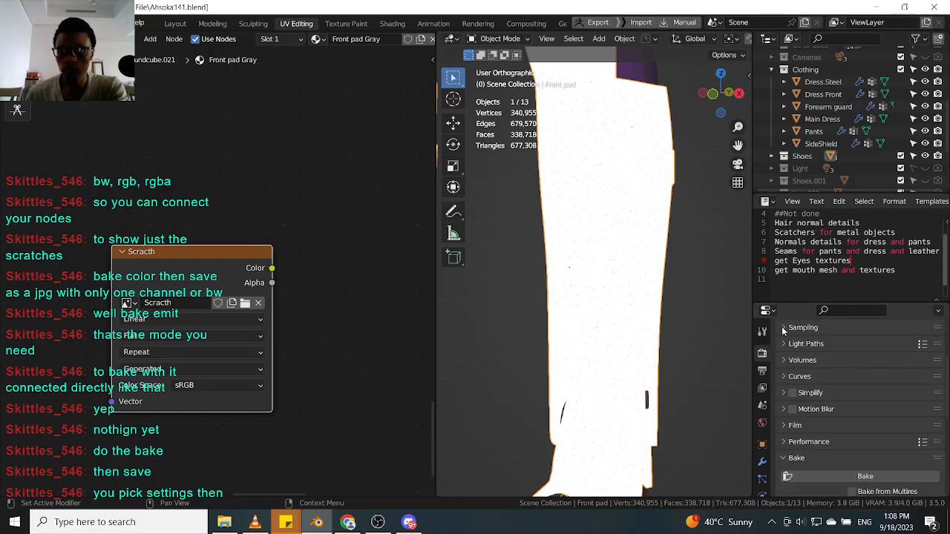
click(762, 370)
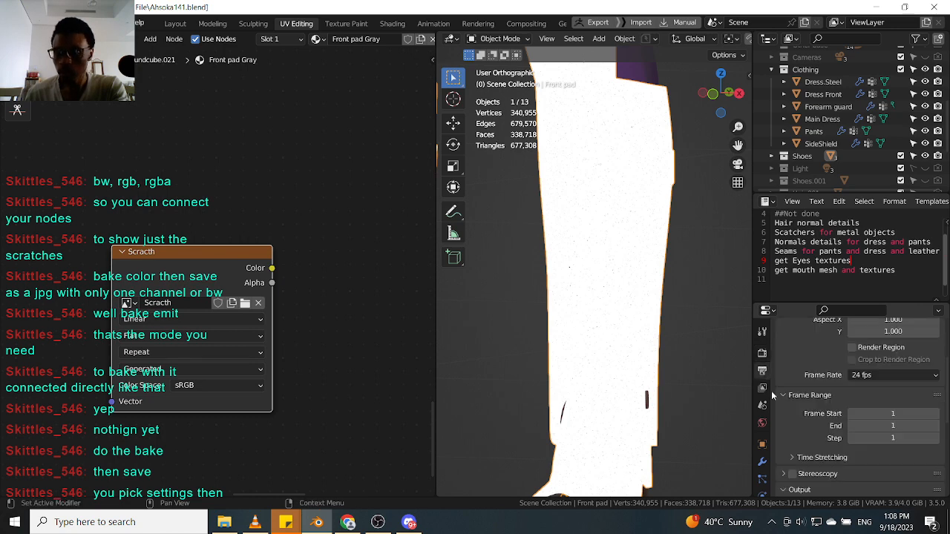
click(762, 387)
scroll(827, 421, up, 3)
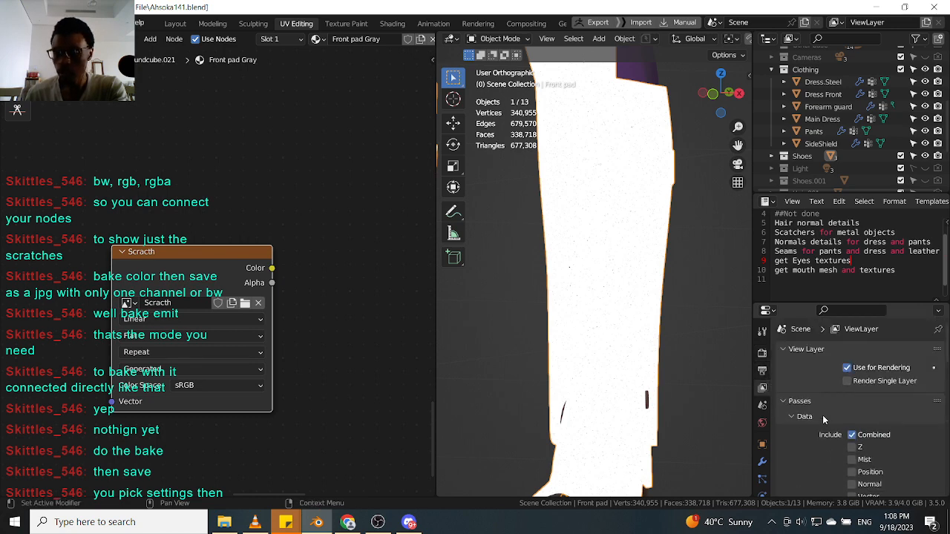
click(761, 370)
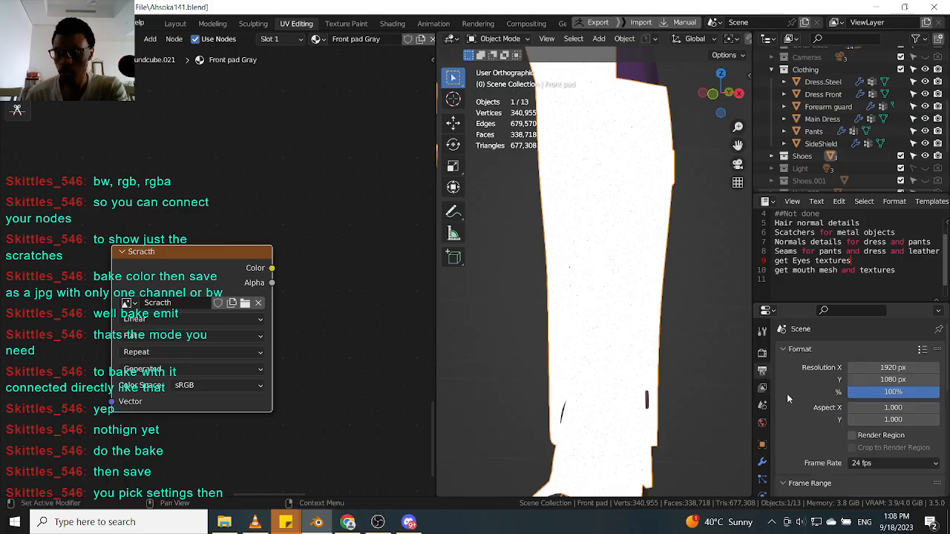
scroll(802, 398, down, 5)
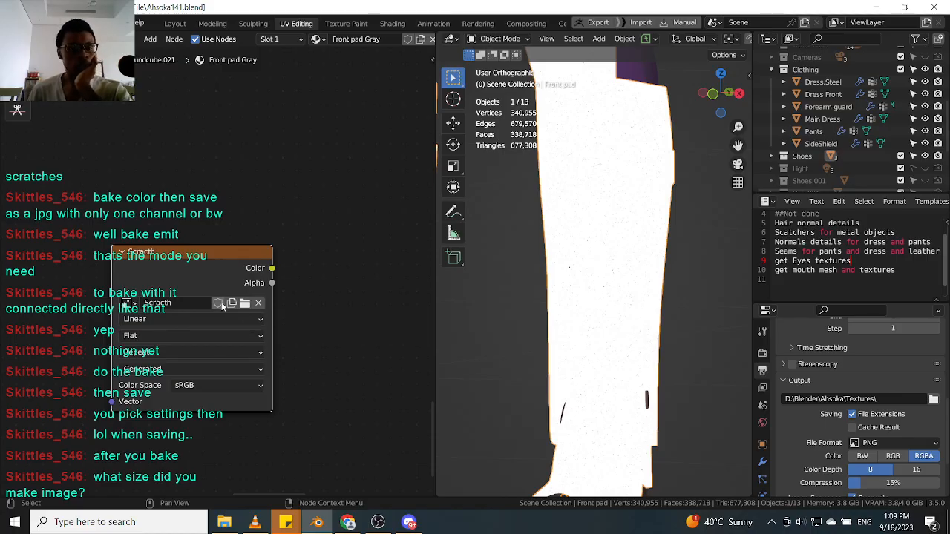
Switch the node editor area to the Image Editor.
click(129, 303)
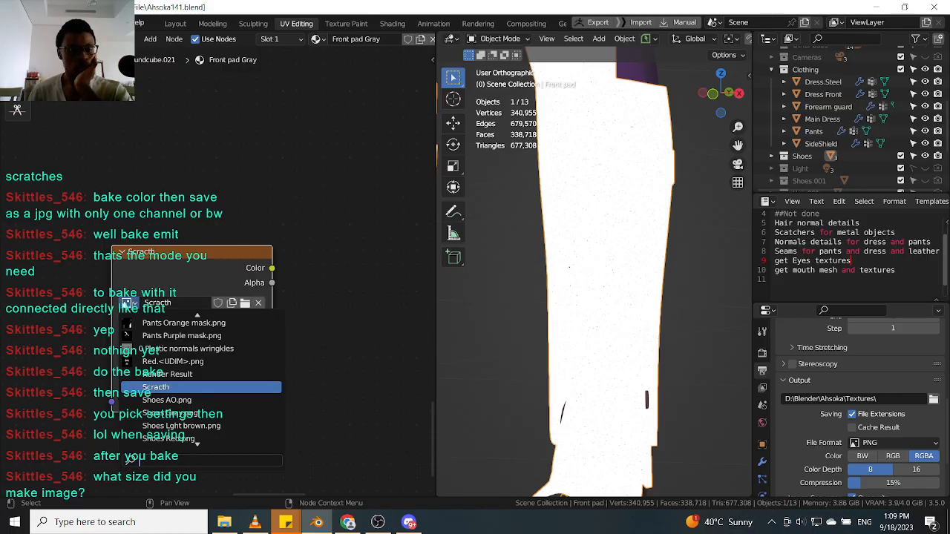
click(13, 38)
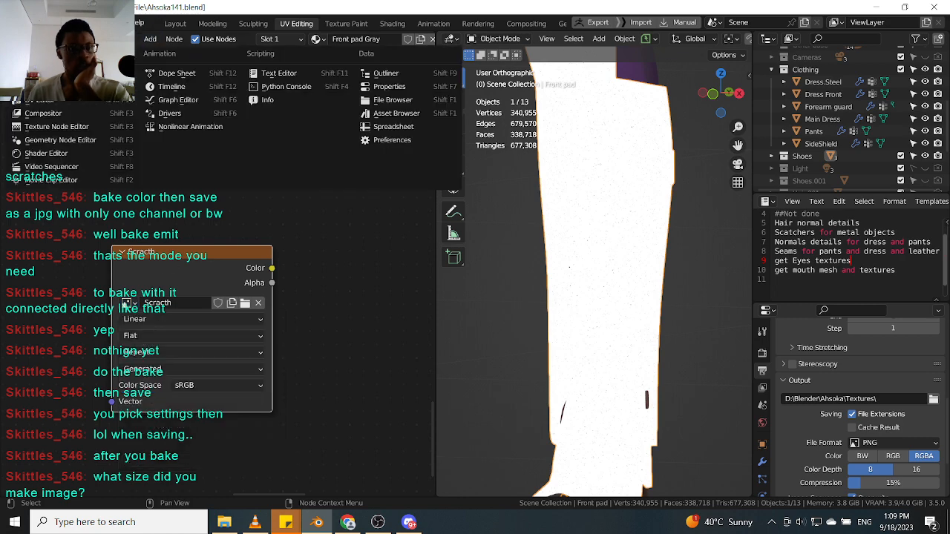
click(58, 103)
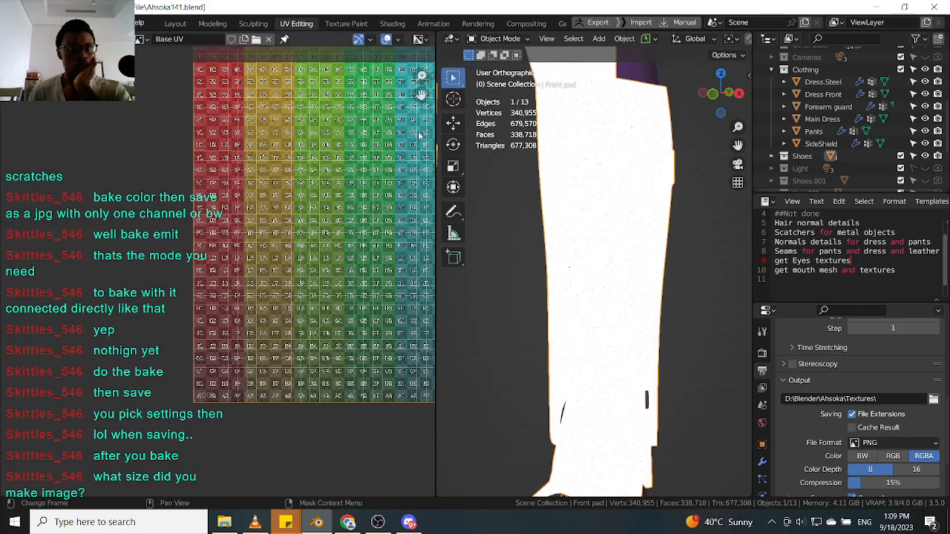
Open the Image Editor sidebar and rename the displayed Base UV image as scra.
click(432, 77)
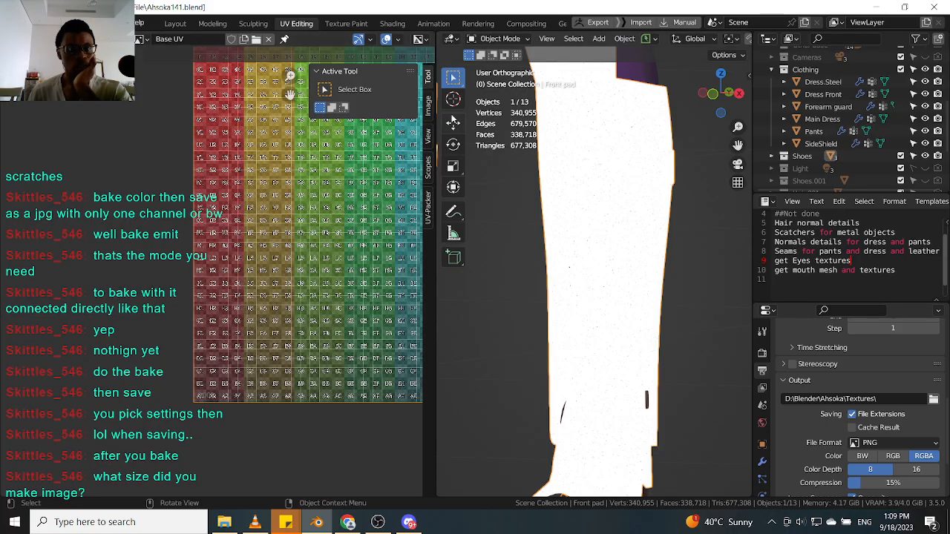
click(140, 39)
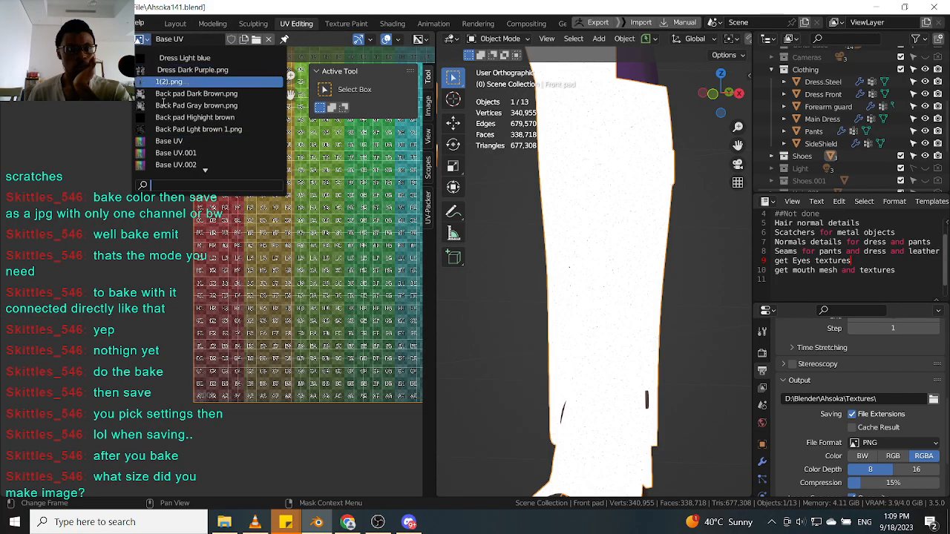
scroll(180, 117, down, 20)
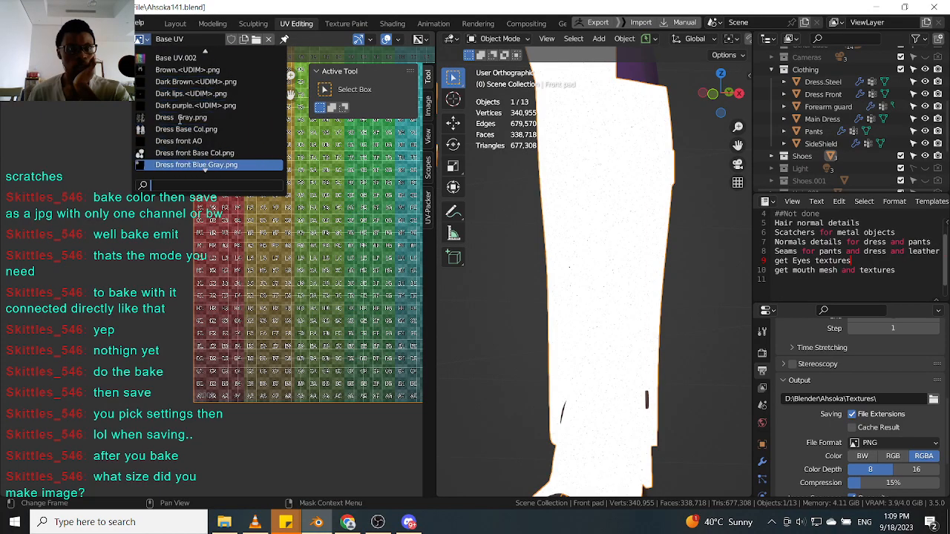
scroll(180, 128, down, 15)
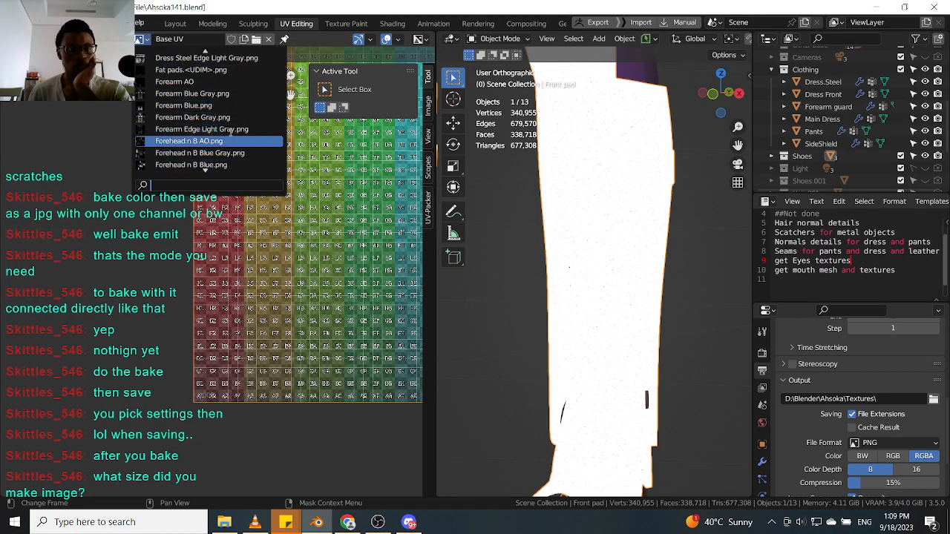
click(182, 39)
text(scra)
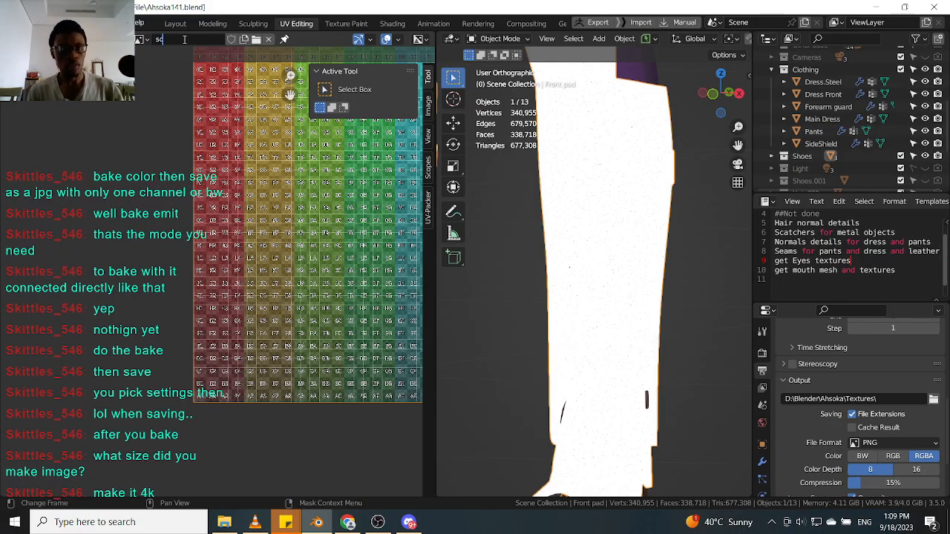
key(Return)
Display the Scratch image in the Image Editor and open the sidebar's Image tab.
click(140, 39)
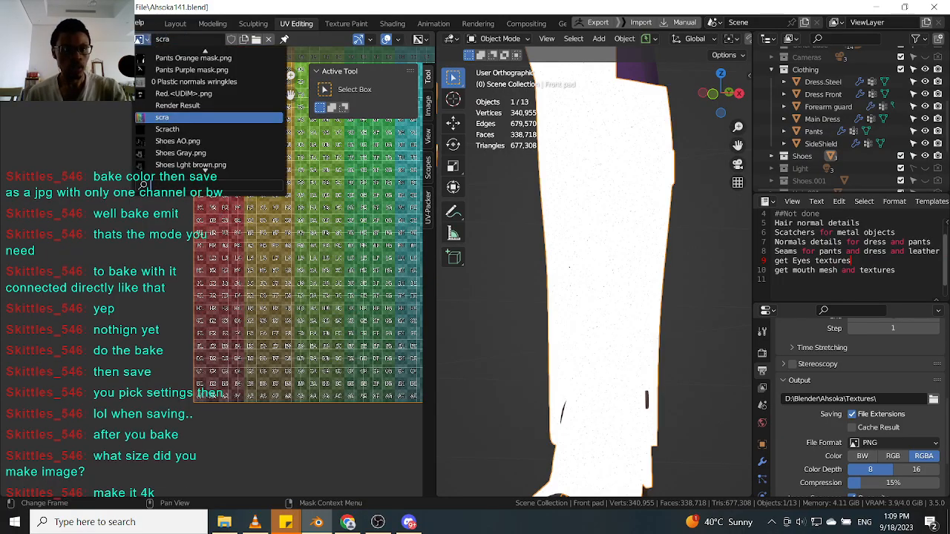
click(196, 130)
middle_drag(417, 142, 318, 159)
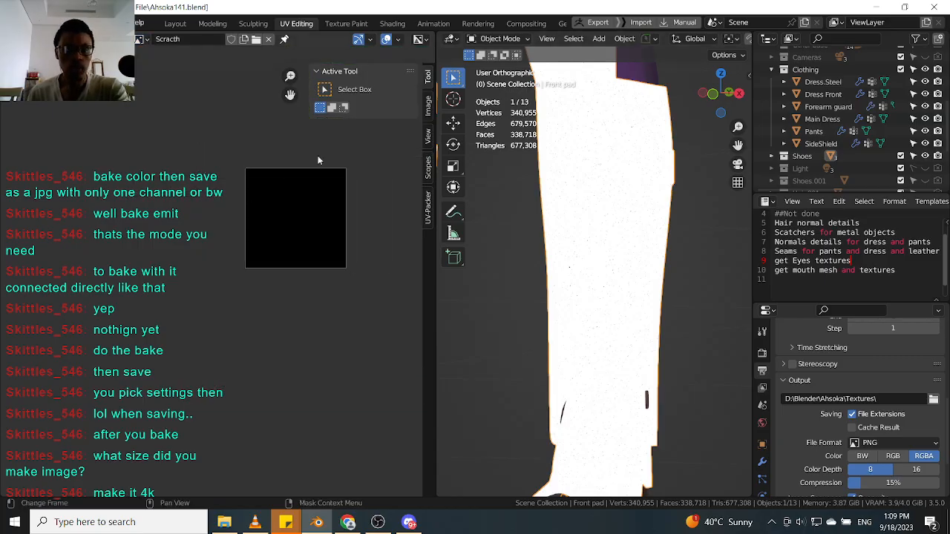
click(428, 107)
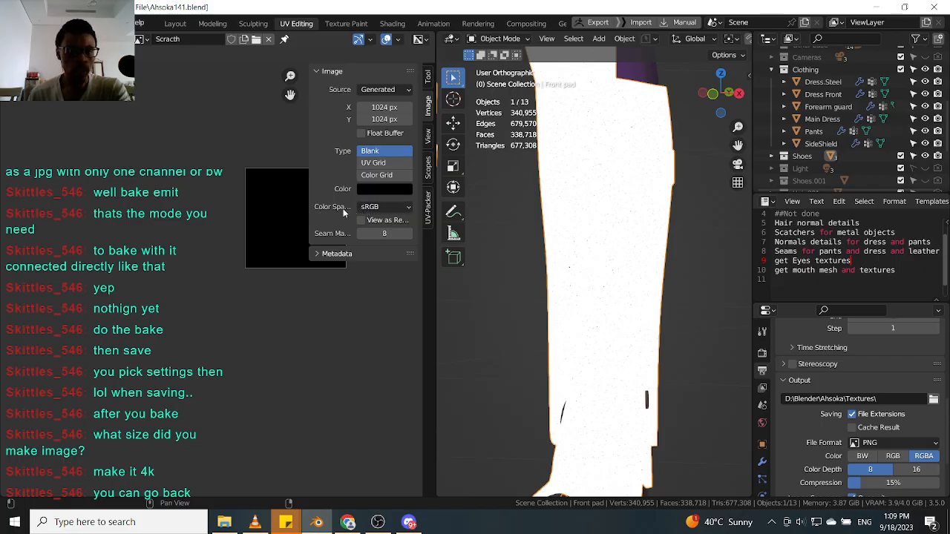
drag(306, 205, 259, 207)
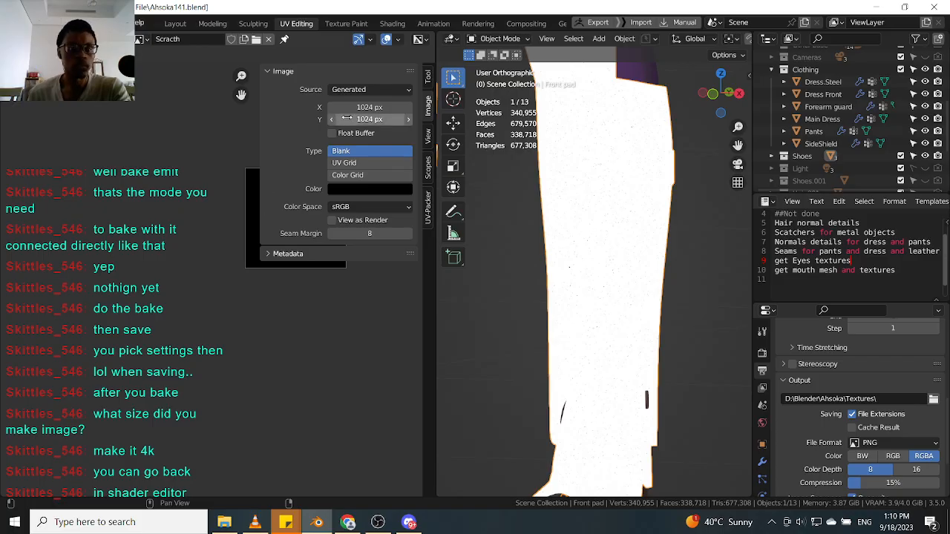
Set the Scratch image's width and height to 1024*4, making it 4096 px square.
drag(379, 107, 380, 118)
click(380, 110)
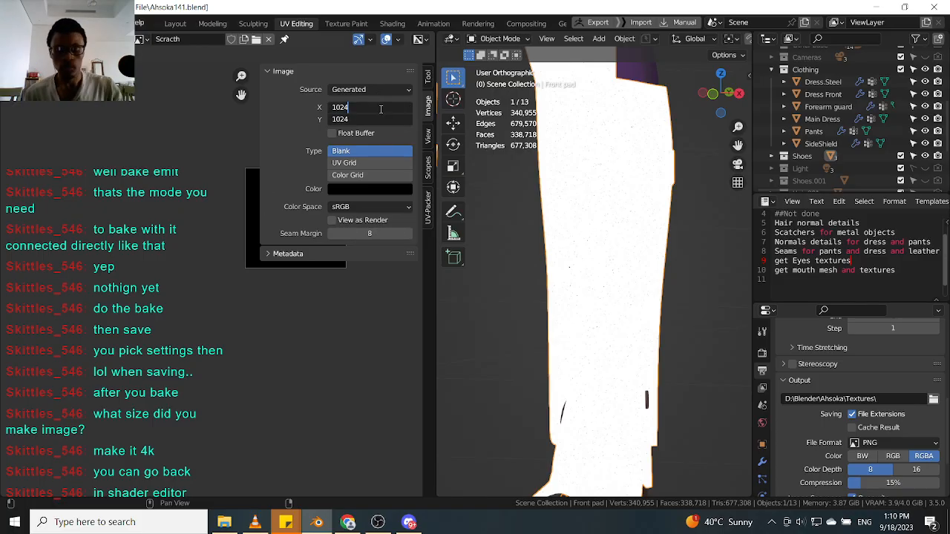
text(*4)
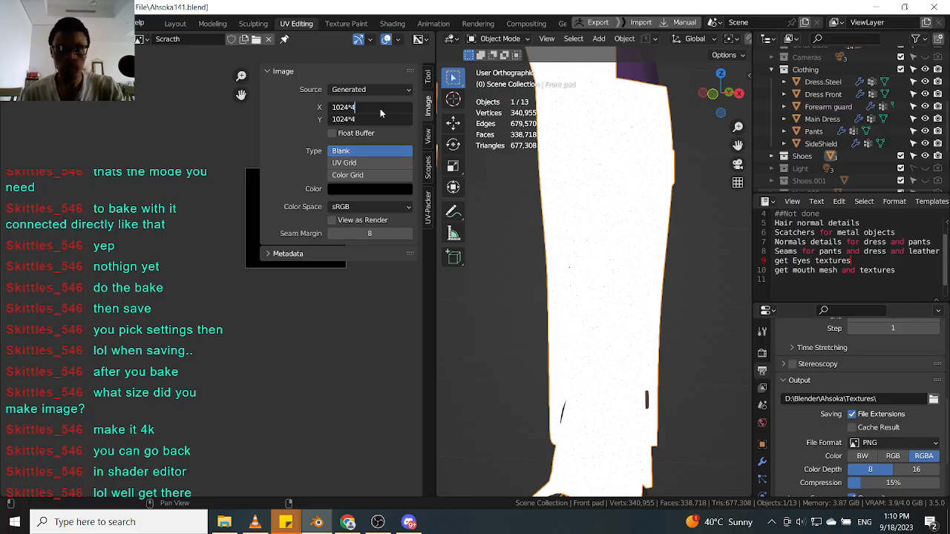
key(Return)
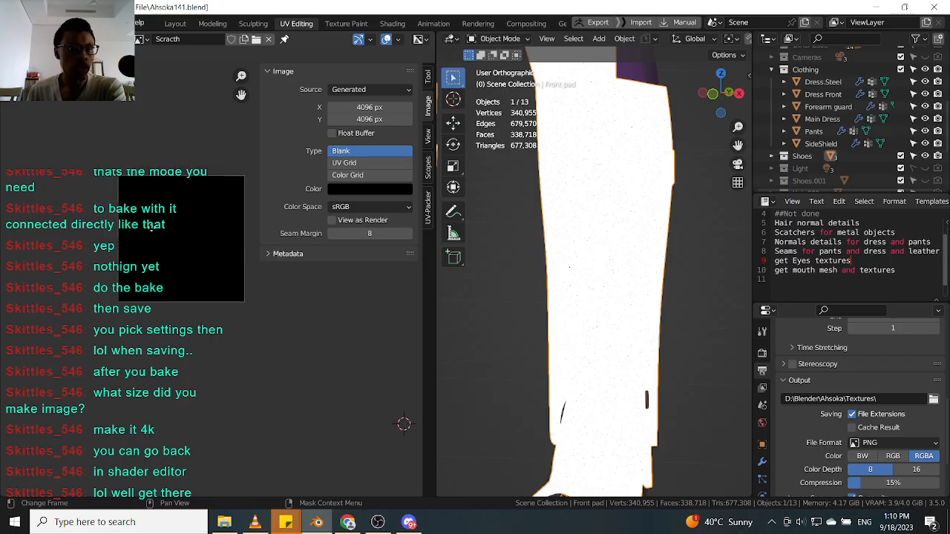
Switch back to the Shader Editor and run the Emit bake from the render properties' Bake panel.
click(138, 38)
click(46, 153)
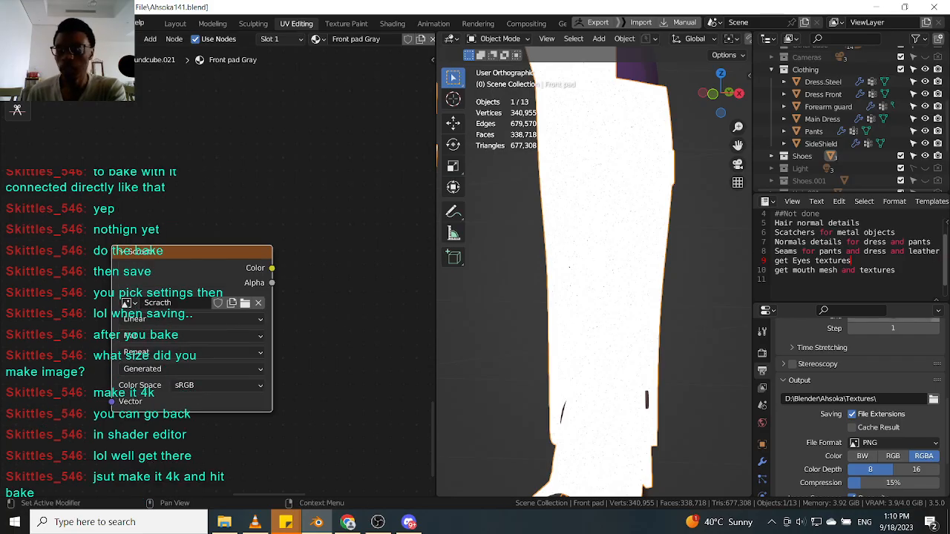
scroll(779, 430, down, 2)
scroll(781, 427, down, 1)
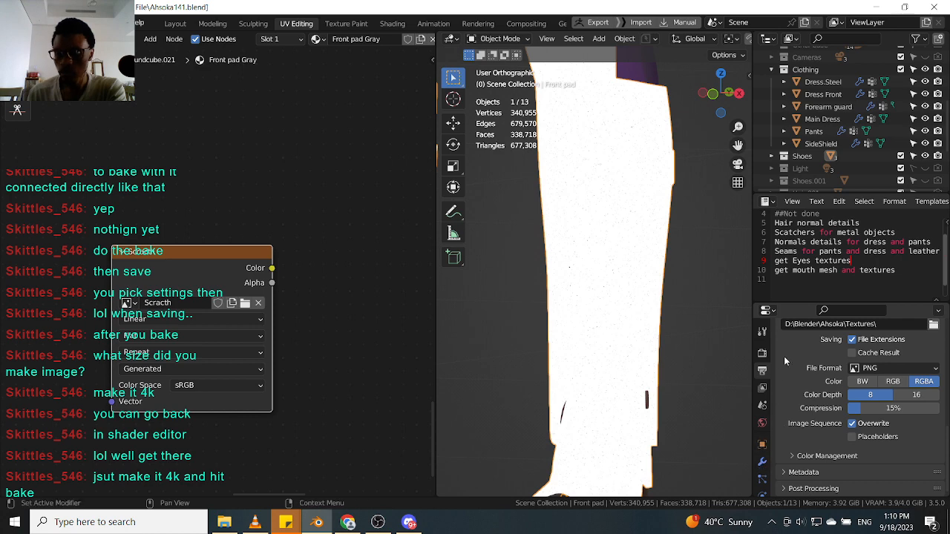
scroll(779, 369, up, 8)
click(762, 353)
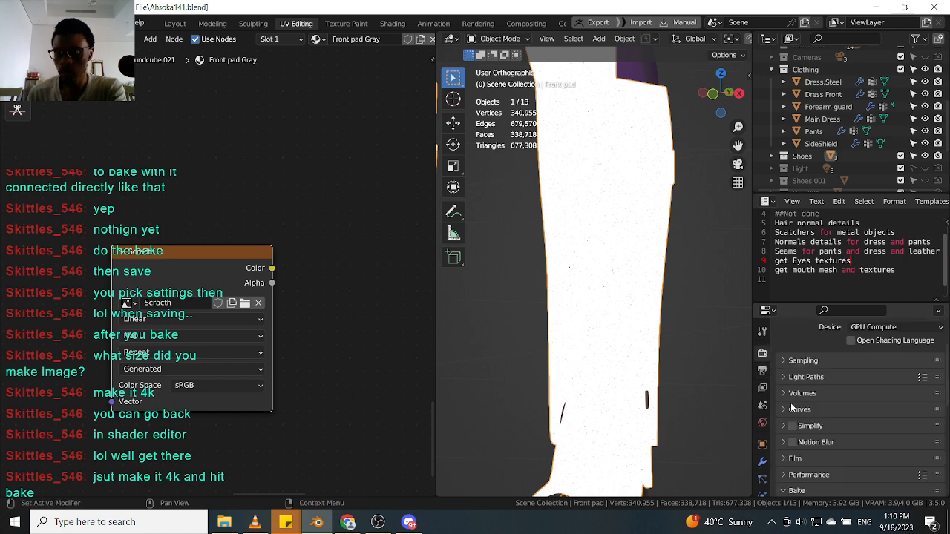
scroll(790, 403, down, 10)
scroll(792, 413, up, 3)
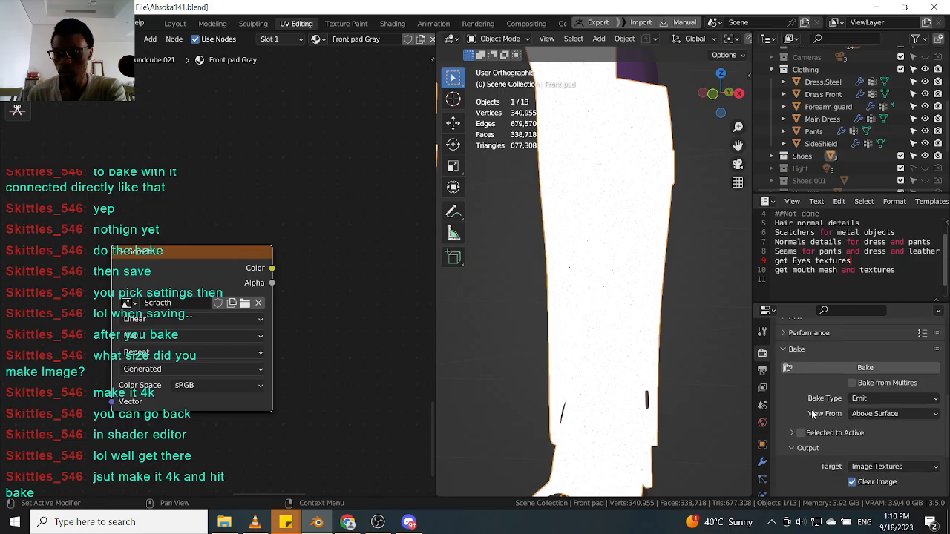
click(811, 363)
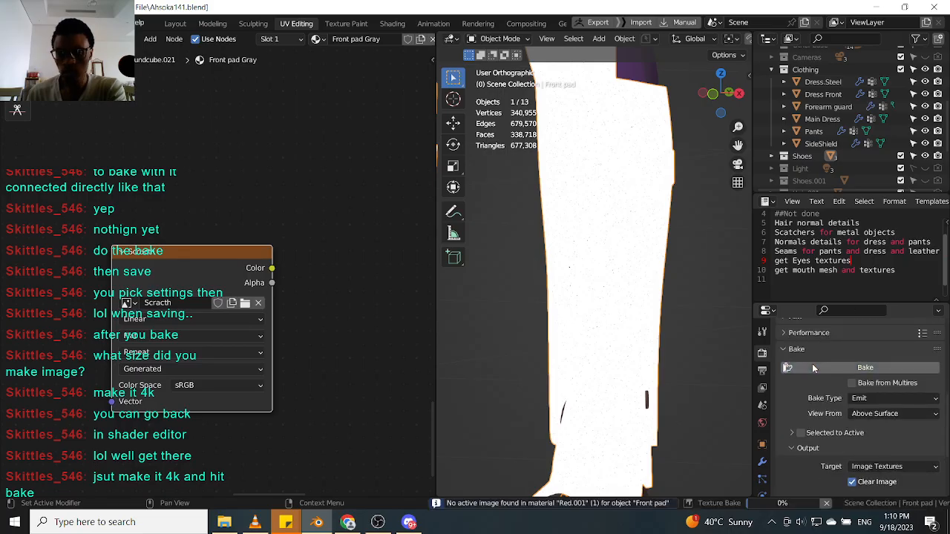
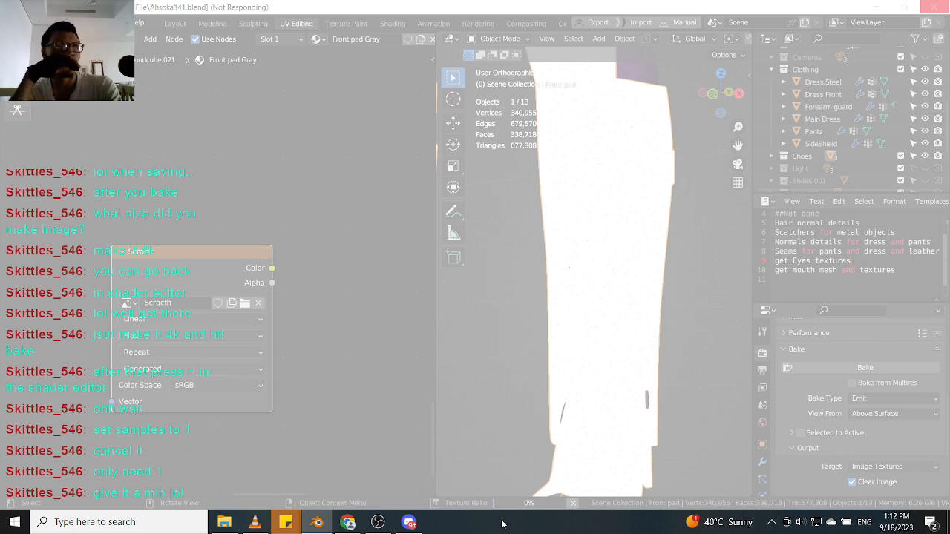
right_click(501, 524)
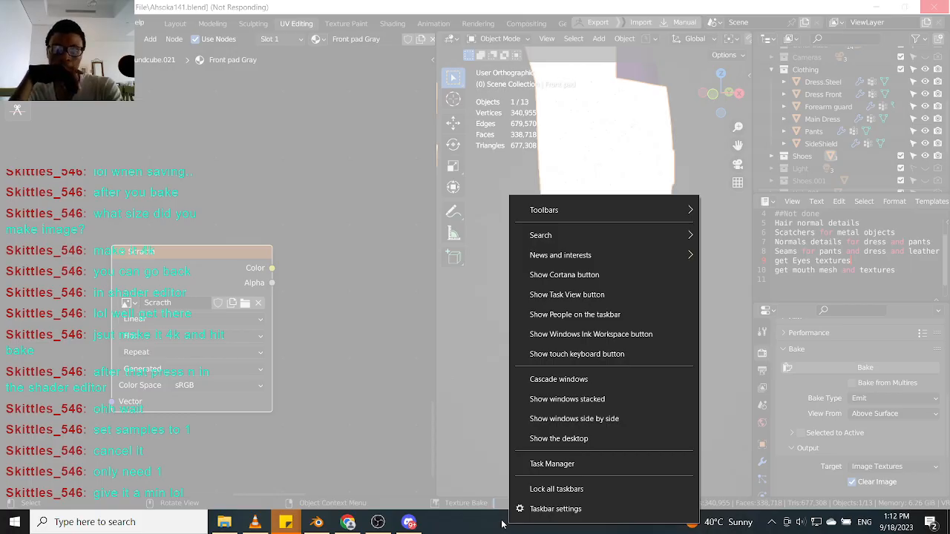
click(502, 525)
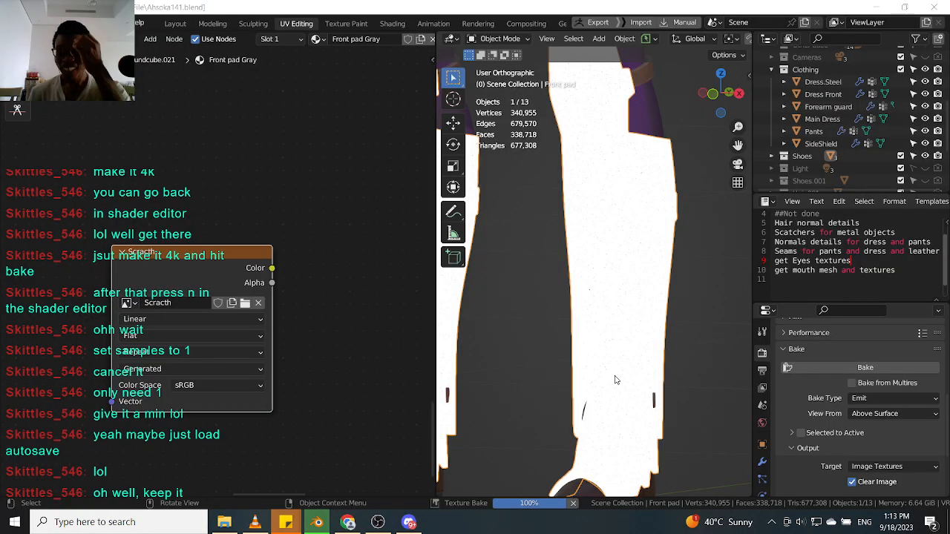
scroll(614, 375, down, 3)
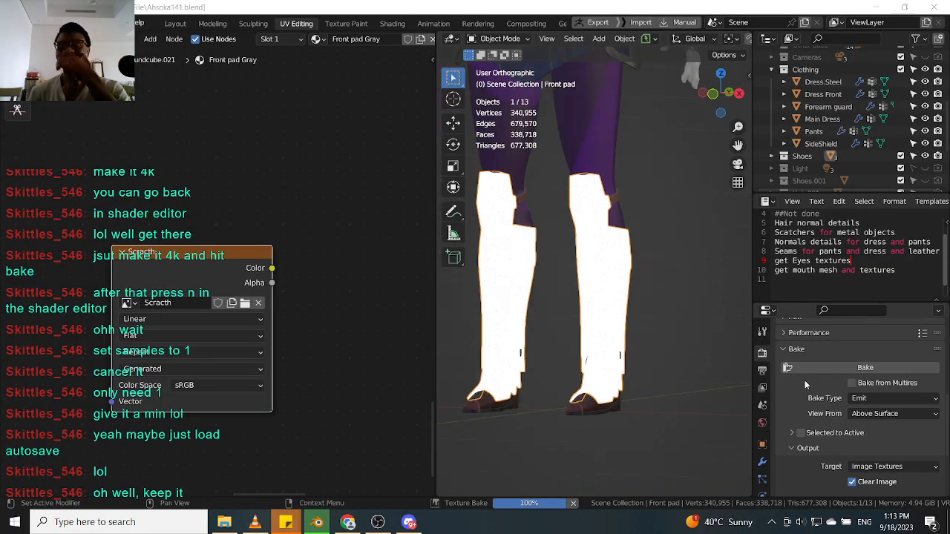
scroll(820, 375, up, 8)
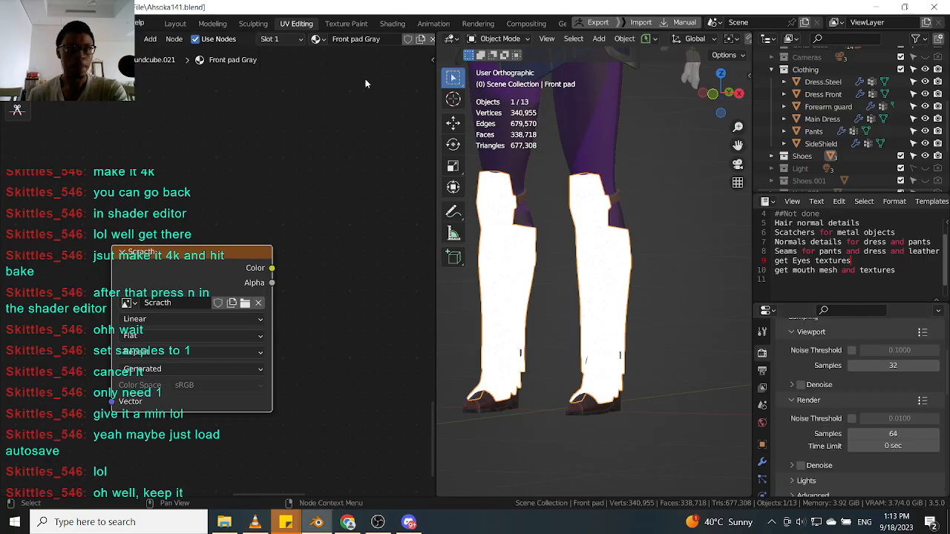
Split off a new editor area, switch it to the Shader Editor, and open its sidebar.
drag(432, 32, 430, 108)
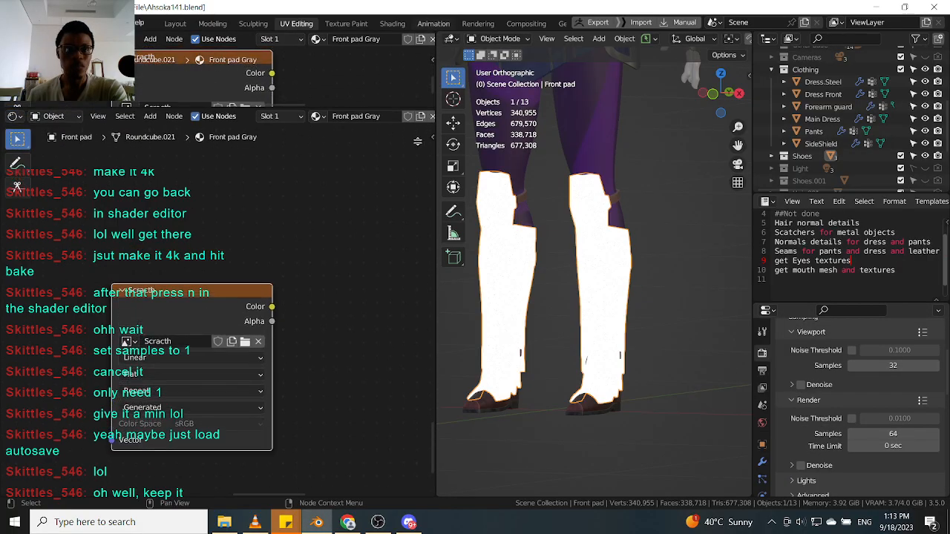
click(13, 39)
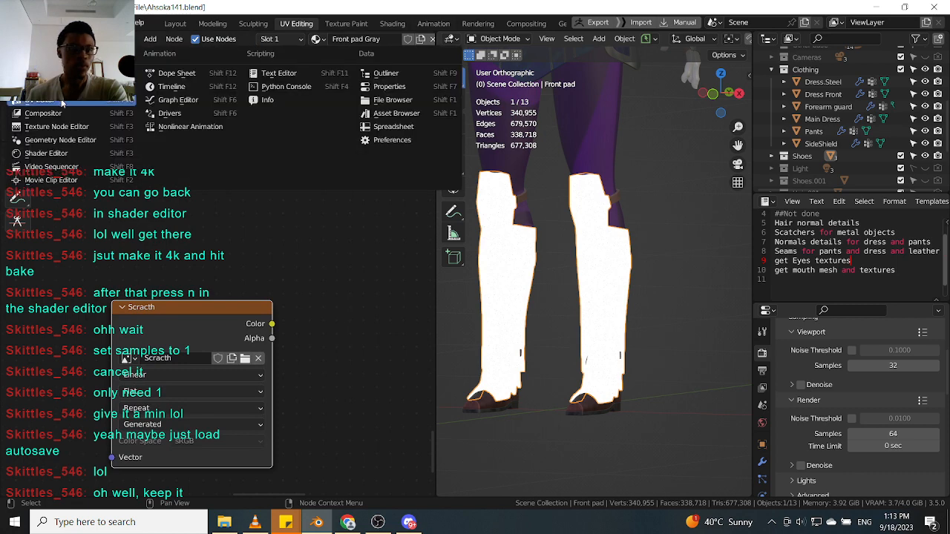
click(46, 153)
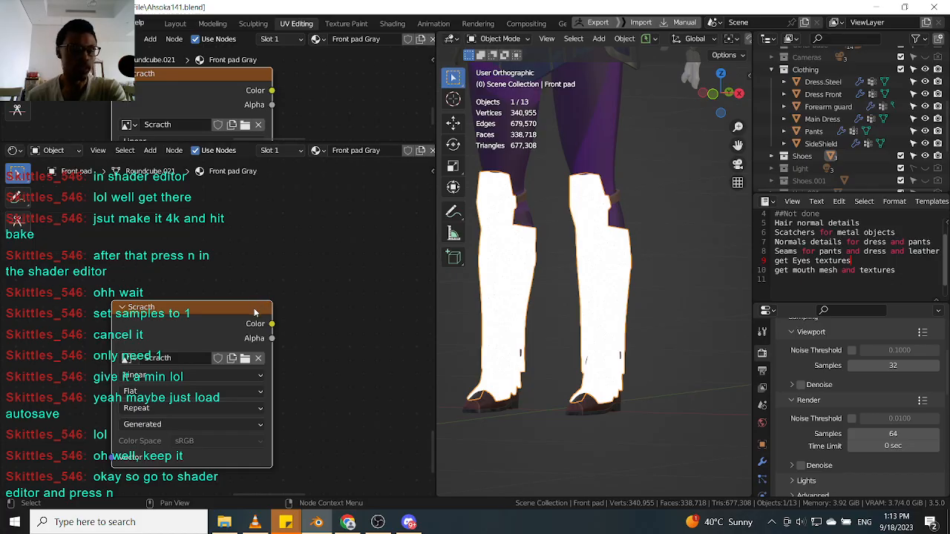
scroll(218, 344, down, 5)
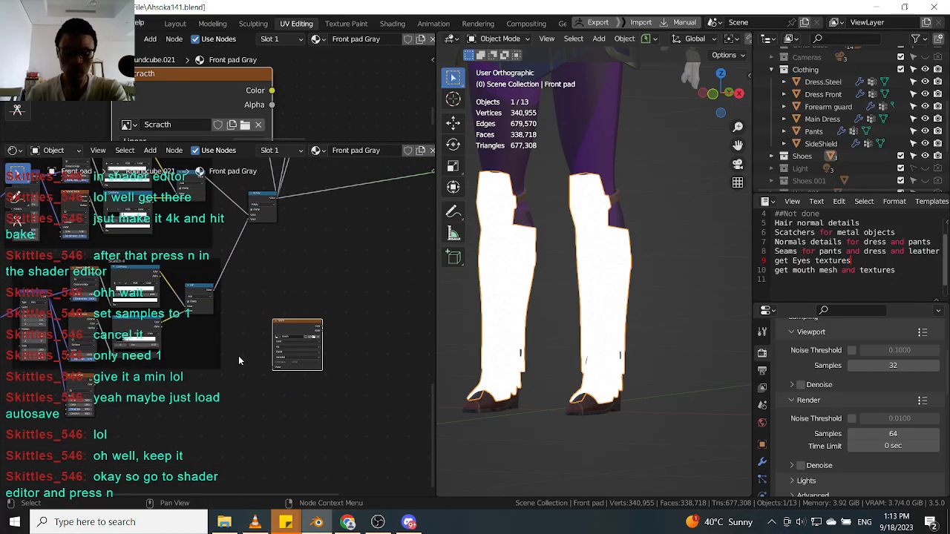
key(n)
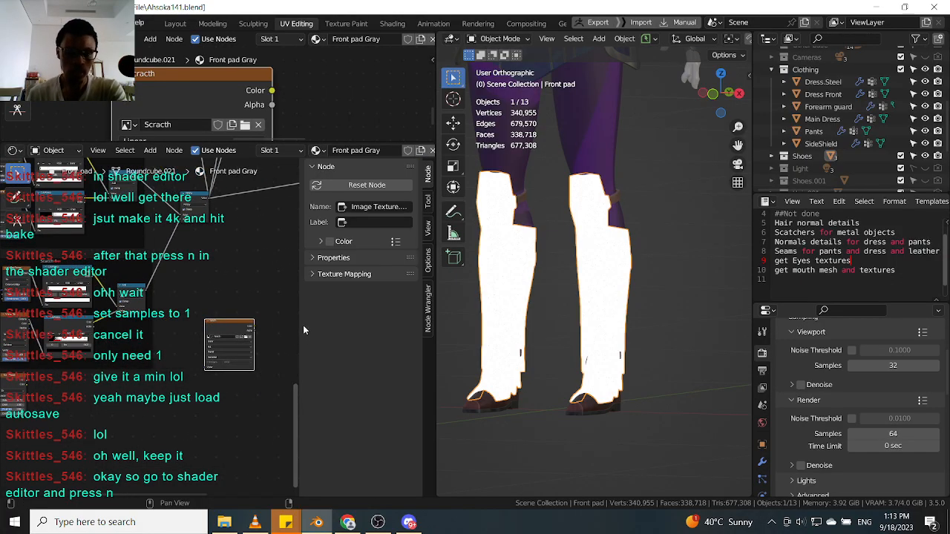
Expand the Properties section of the selected image texture node in the sidebar.
scroll(274, 272, up, 1)
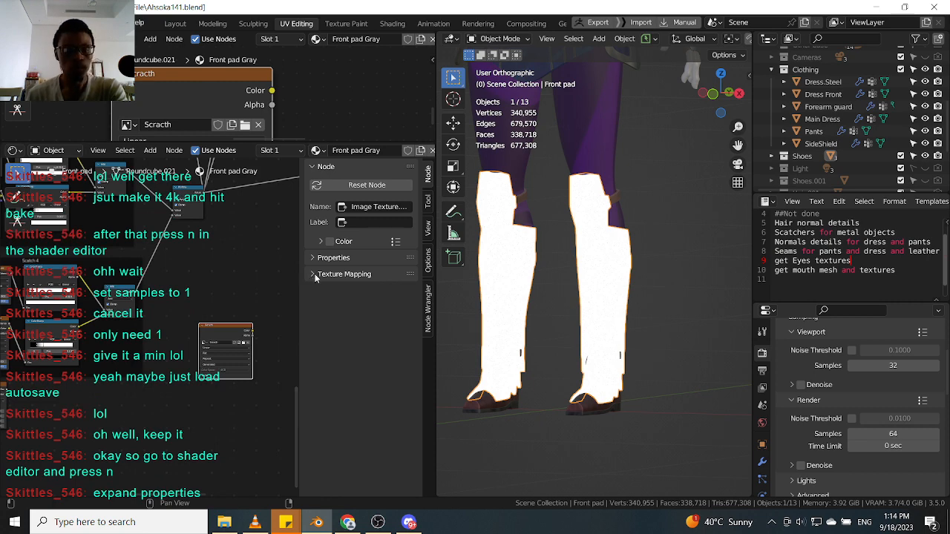
click(319, 258)
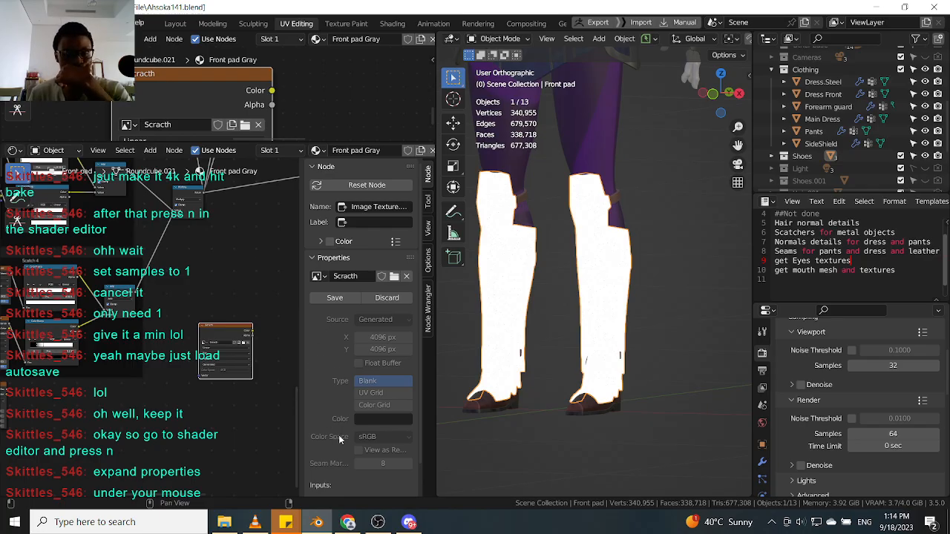
scroll(370, 436, down, 1)
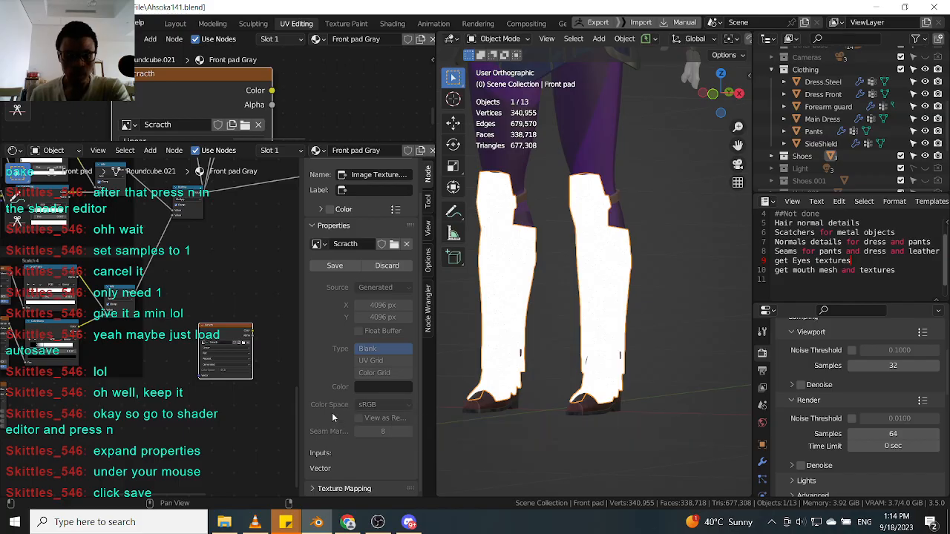
scroll(333, 408, up, 2)
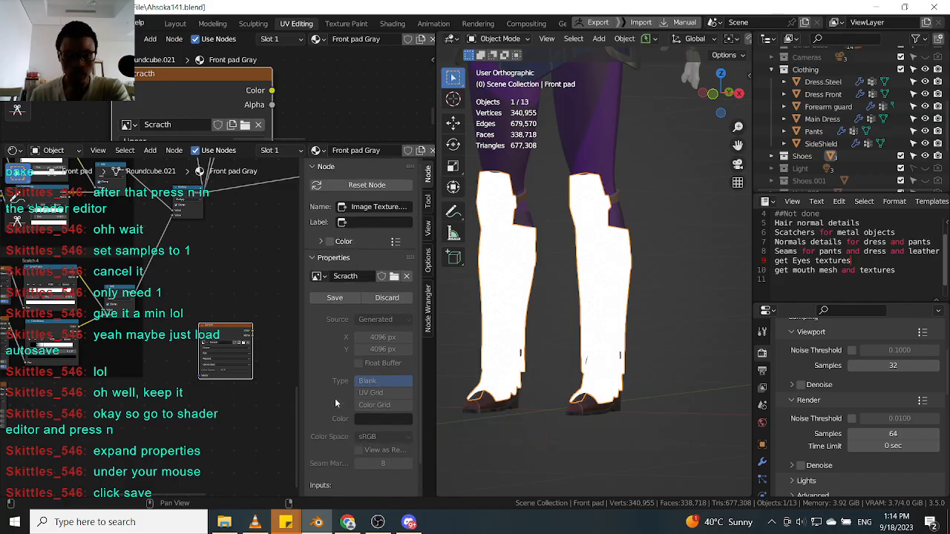
Save the baked Scratch image into the Ahsoka folder as a BW JPEG named Scratch.jpg.
click(334, 297)
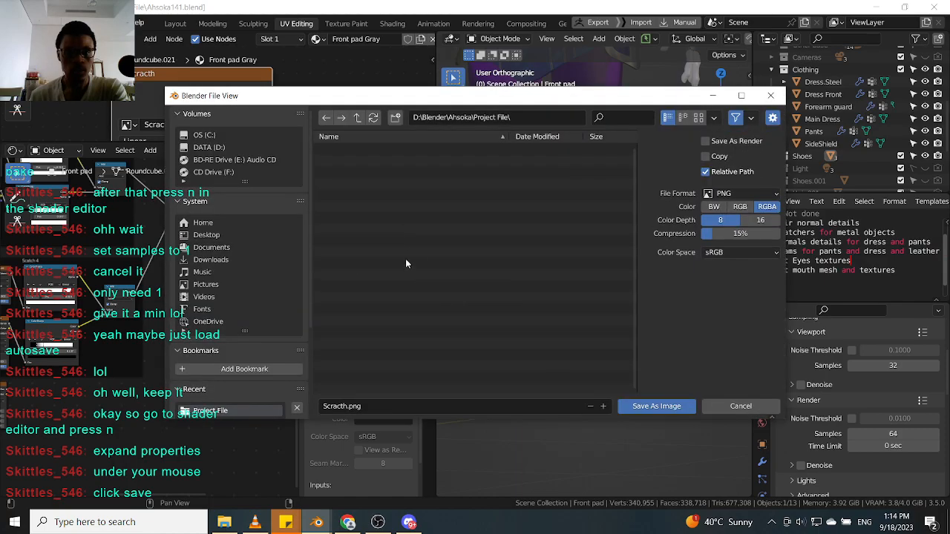
click(357, 118)
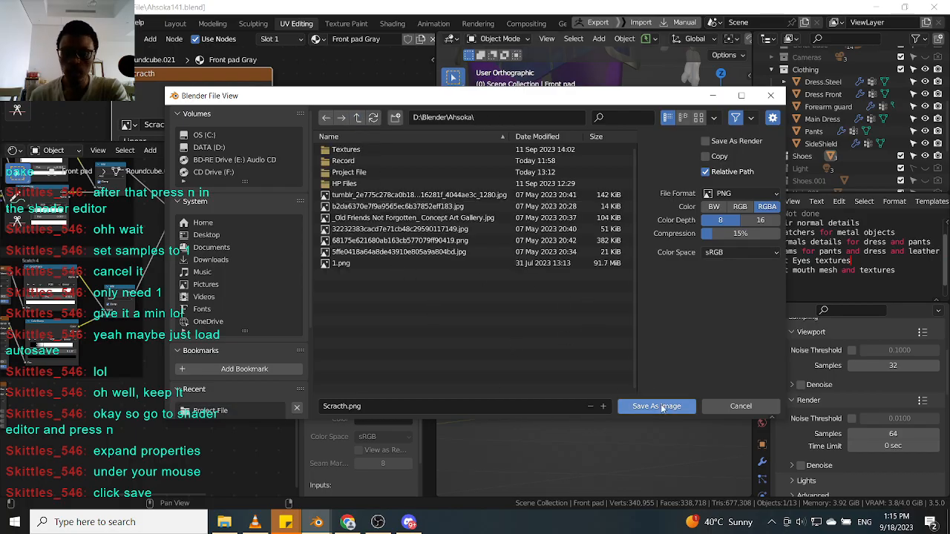
click(710, 208)
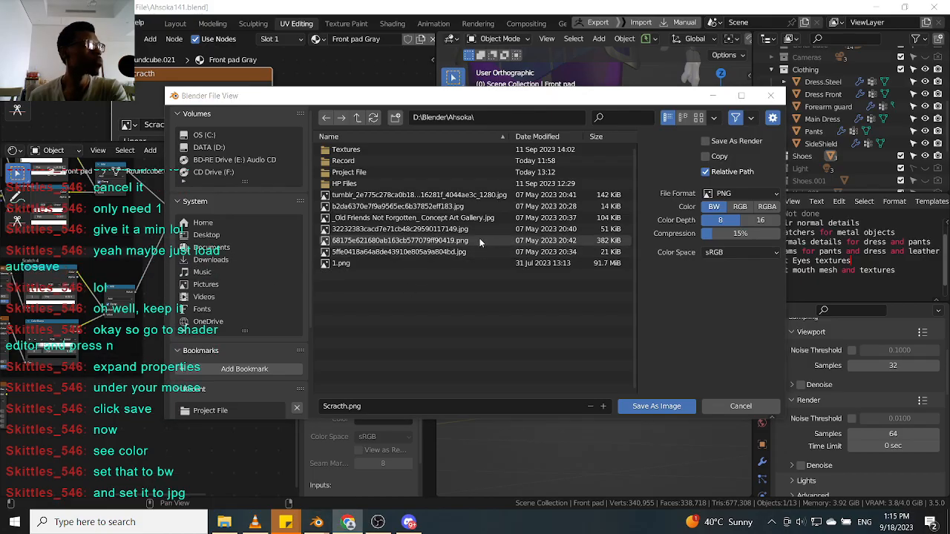
click(748, 194)
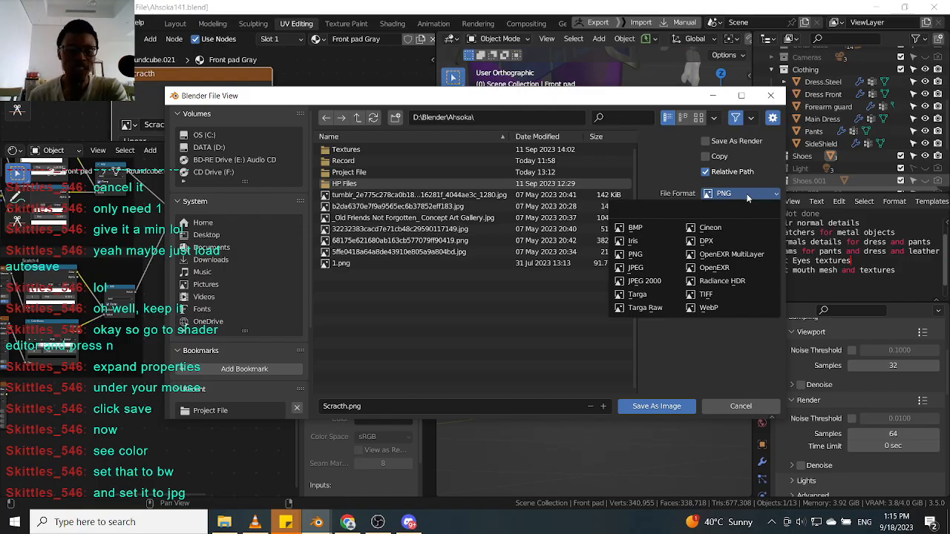
click(650, 268)
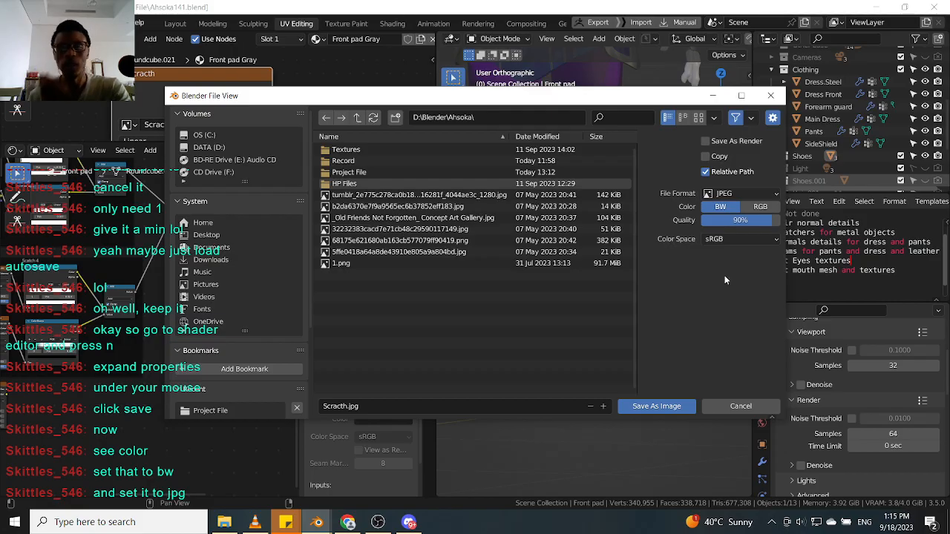
click(745, 195)
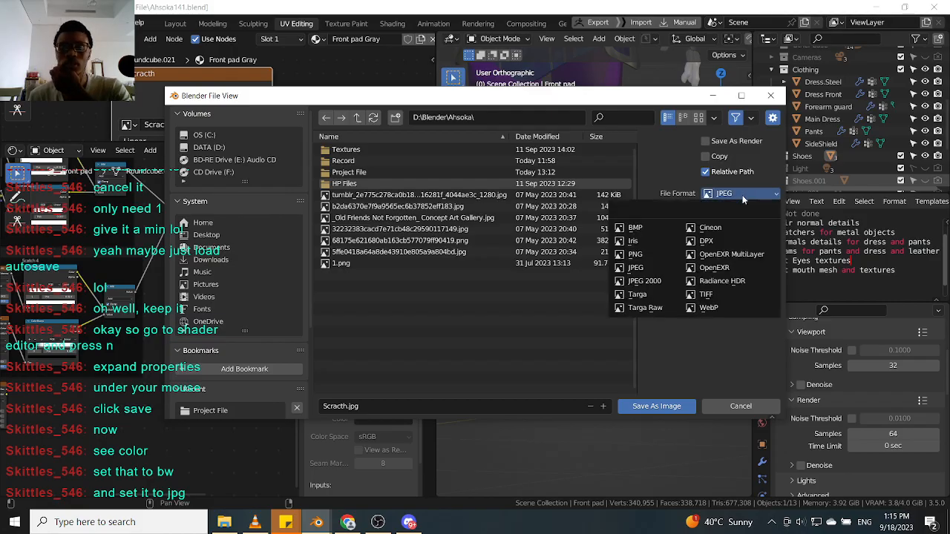
click(653, 267)
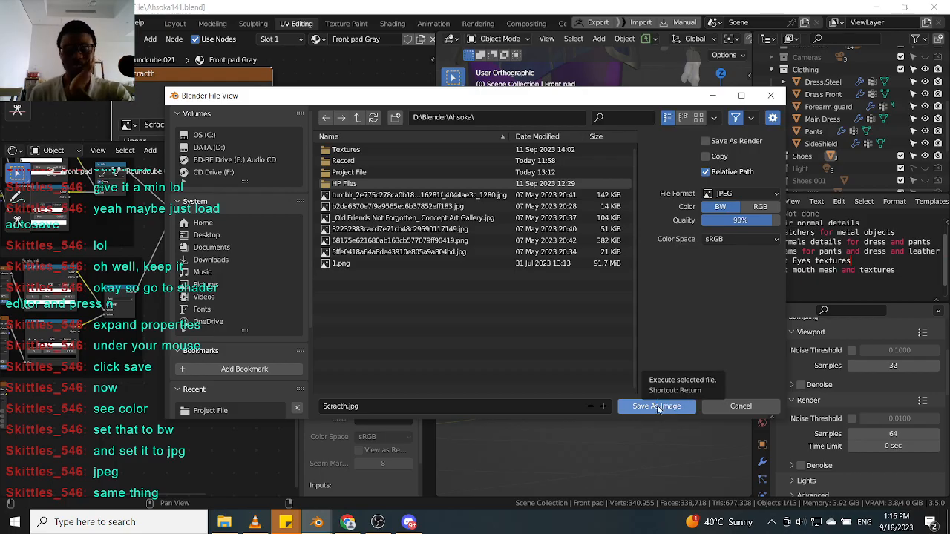
click(656, 407)
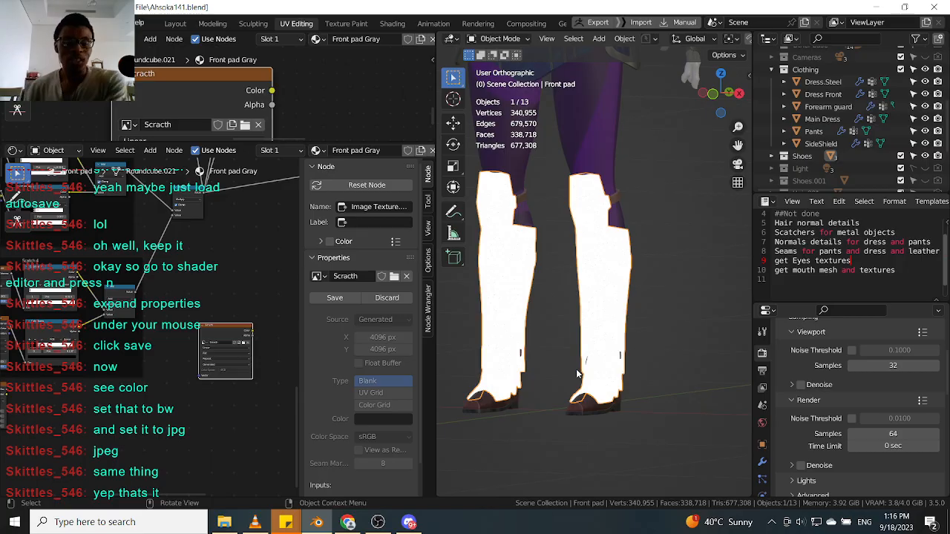
click(330, 296)
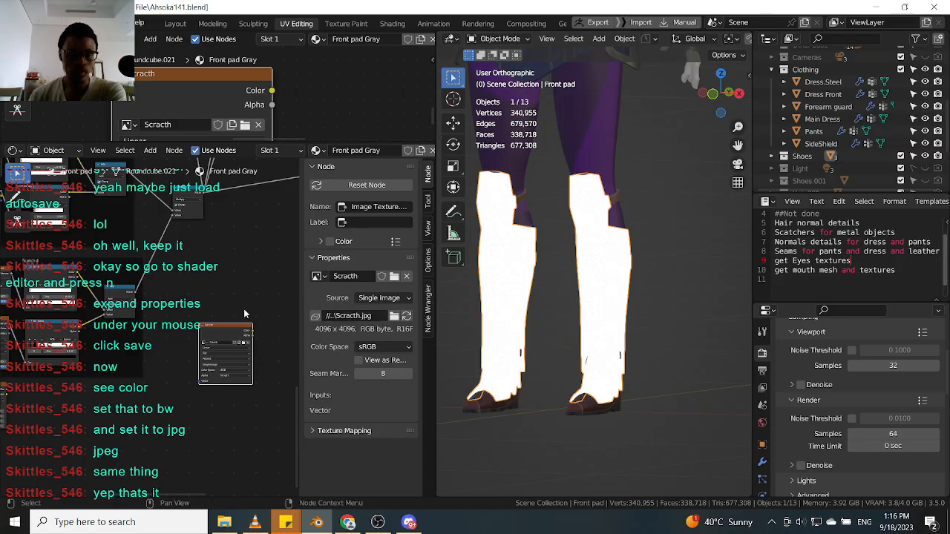
Hide the node editor sidebar and select the Scratch image texture node.
middle_drag(255, 306, 226, 316)
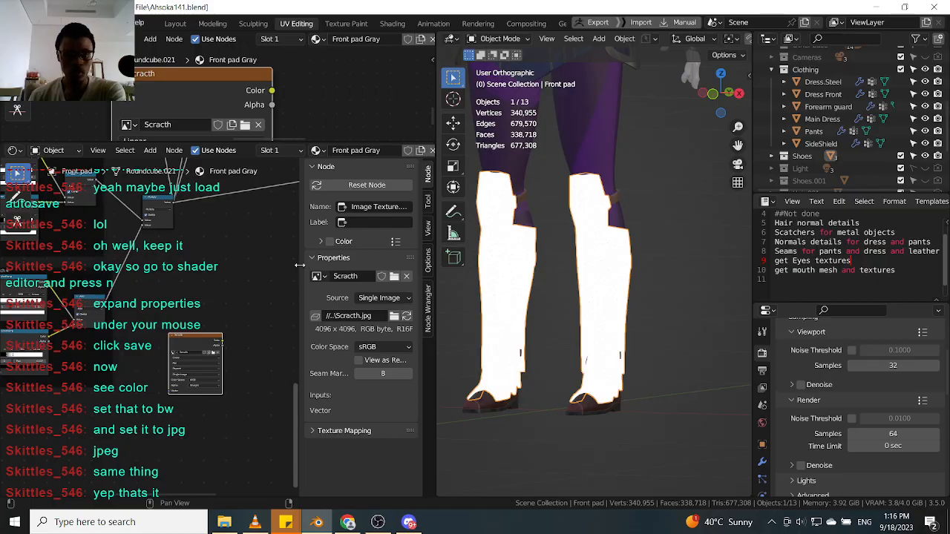
drag(302, 266, 463, 261)
scroll(265, 345, up, 1)
drag(264, 345, 201, 356)
scroll(638, 281, up, 5)
middle_drag(542, 294, 544, 299)
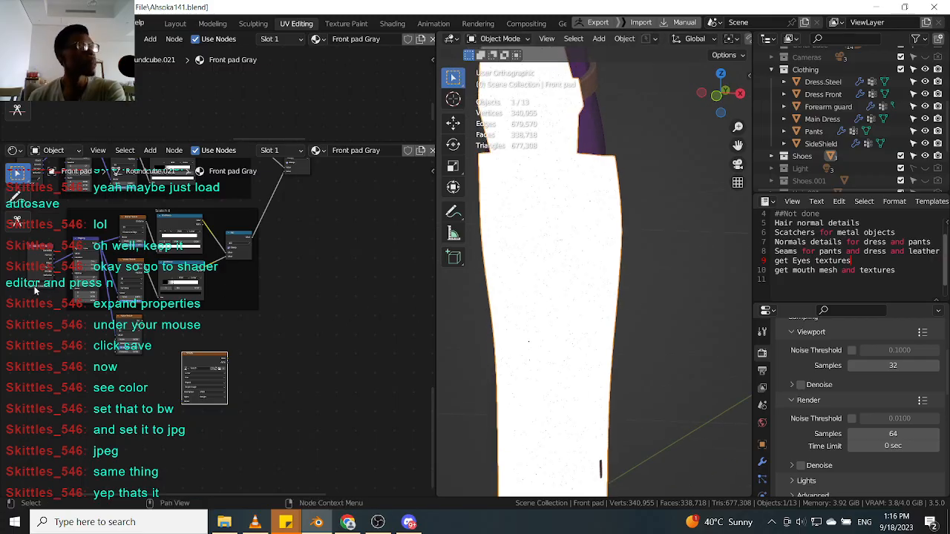
scroll(208, 360, up, 2)
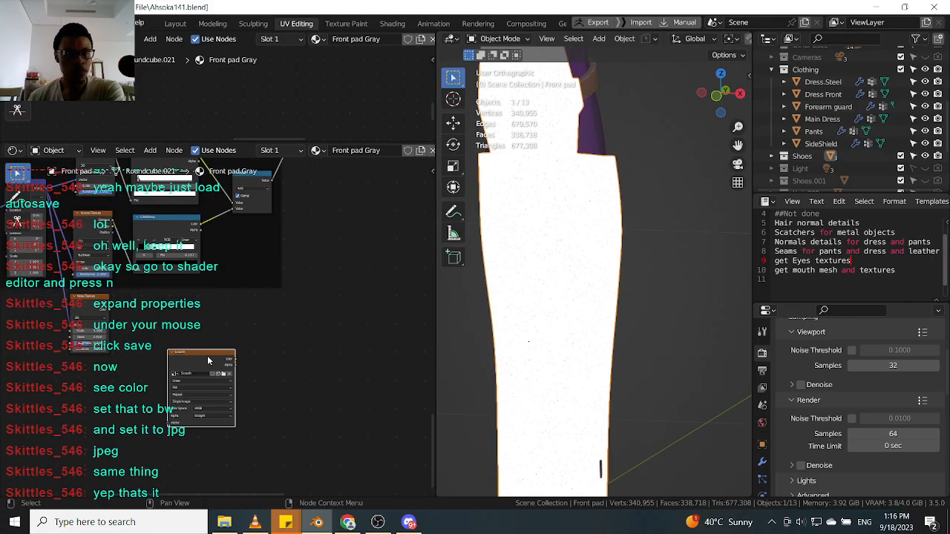
ctrl+shift+click(207, 360)
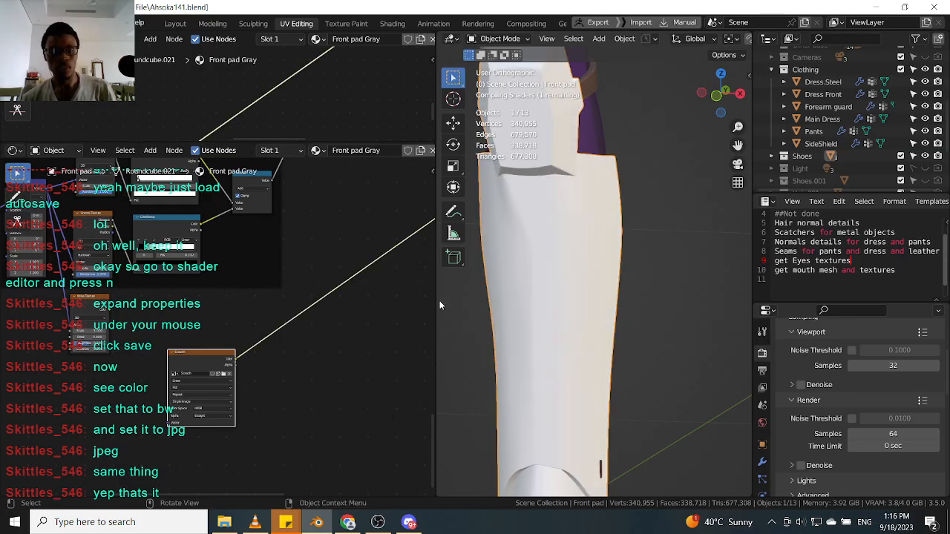
Zoom and pan around the front pad in the viewport and node editor to examine the baked scratch texture.
scroll(564, 280, up, 4)
mouse_move(556, 298)
middle_down()
mouse_move(590, 295)
mouse_move(571, 421)
mouse_move(547, 442)
mouse_move(554, 276)
mouse_move(556, 310)
middle_up()
scroll(561, 297, up, 2)
scroll(594, 311, up, 5)
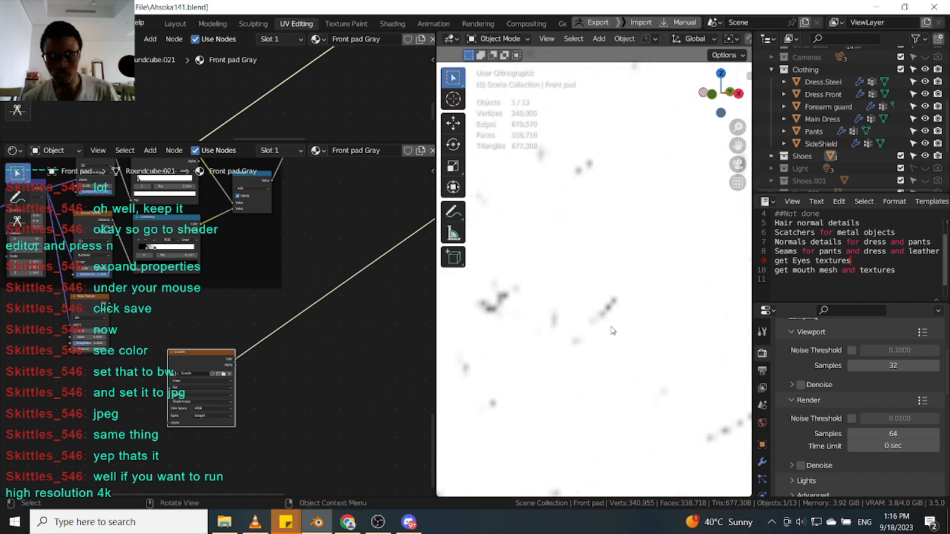
scroll(612, 331, down, 2)
scroll(329, 329, up, 2)
scroll(587, 324, down, 5)
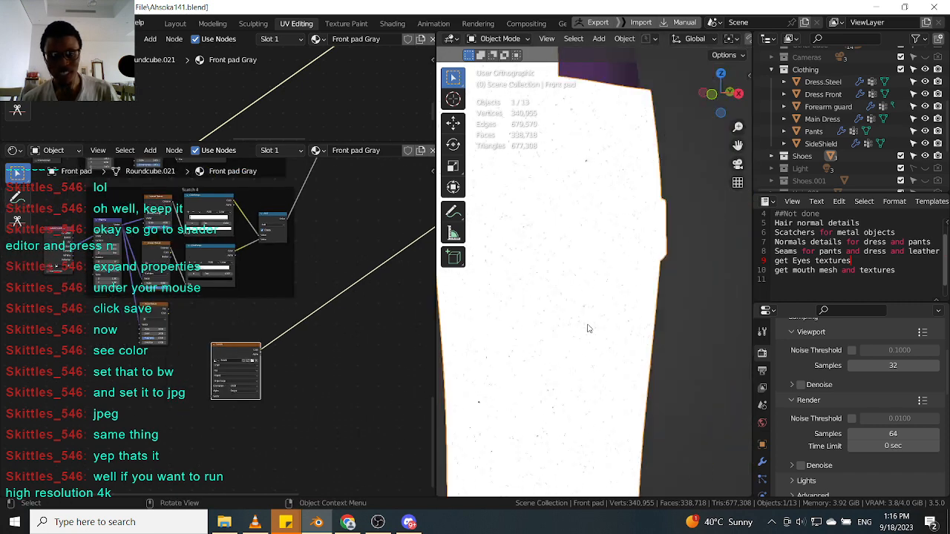
middle_drag(597, 307, 583, 303)
shift+middle_drag(537, 230, 591, 319)
scroll(570, 217, up, 4)
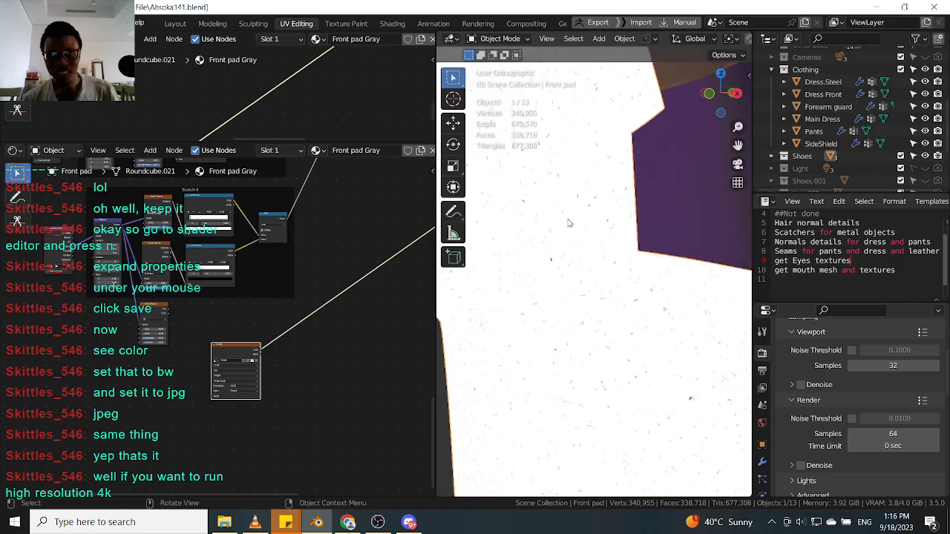
middle_drag(568, 220, 579, 219)
shift+middle_drag(630, 176, 603, 330)
scroll(579, 220, up, 4)
scroll(286, 306, down, 3)
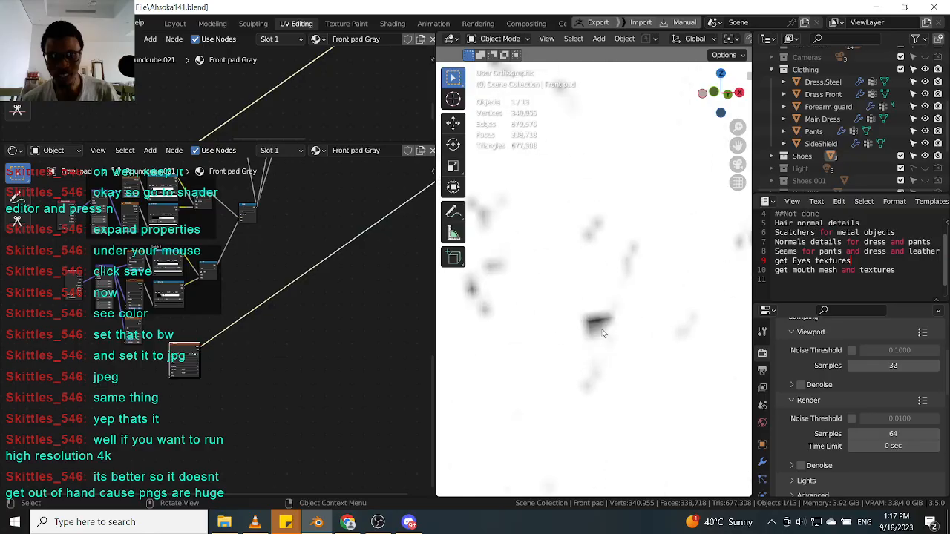
scroll(601, 334, down, 5)
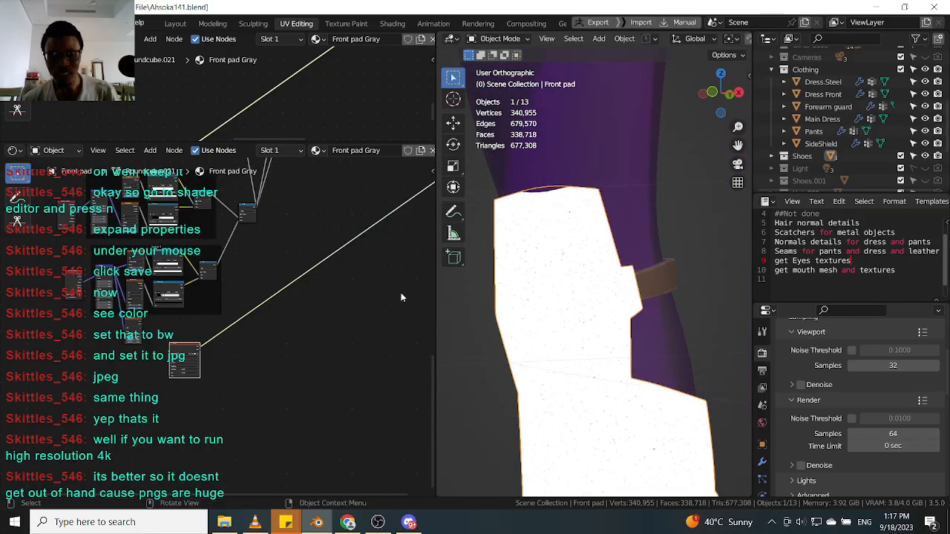
middle_drag(269, 241, 269, 311)
scroll(267, 311, up, 3)
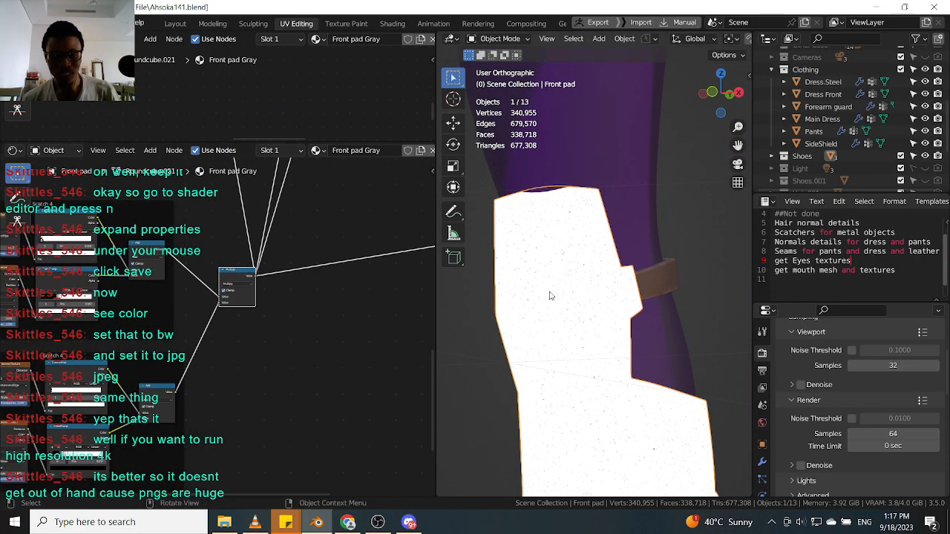
scroll(578, 296, up, 3)
scroll(578, 295, up, 8)
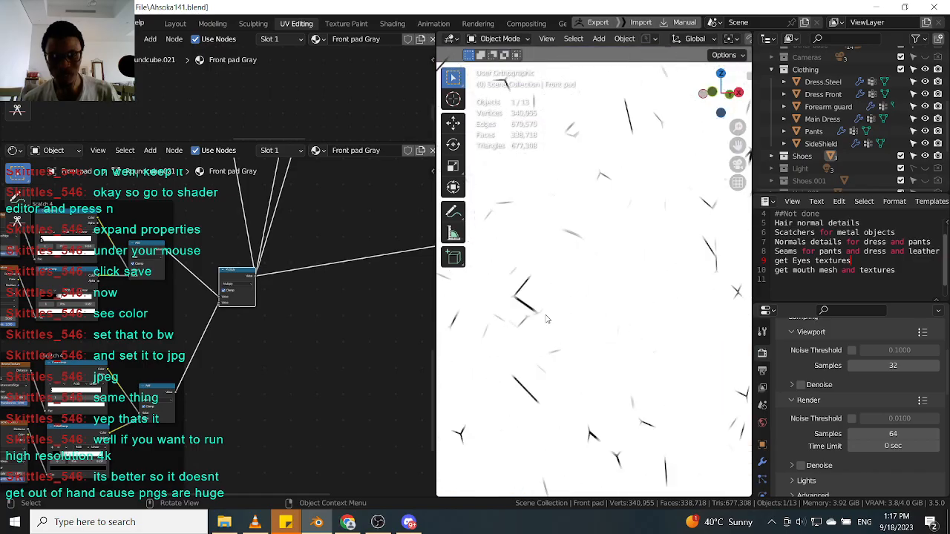
scroll(252, 317, down, 5)
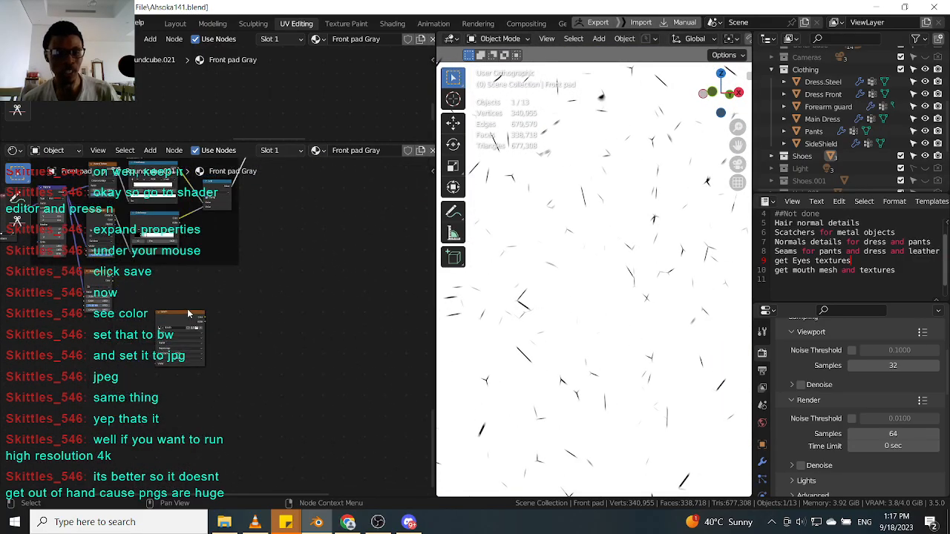
scroll(245, 320, up, 2)
ctrl+shift+click(244, 321)
scroll(529, 304, up, 4)
scroll(507, 299, up, 2)
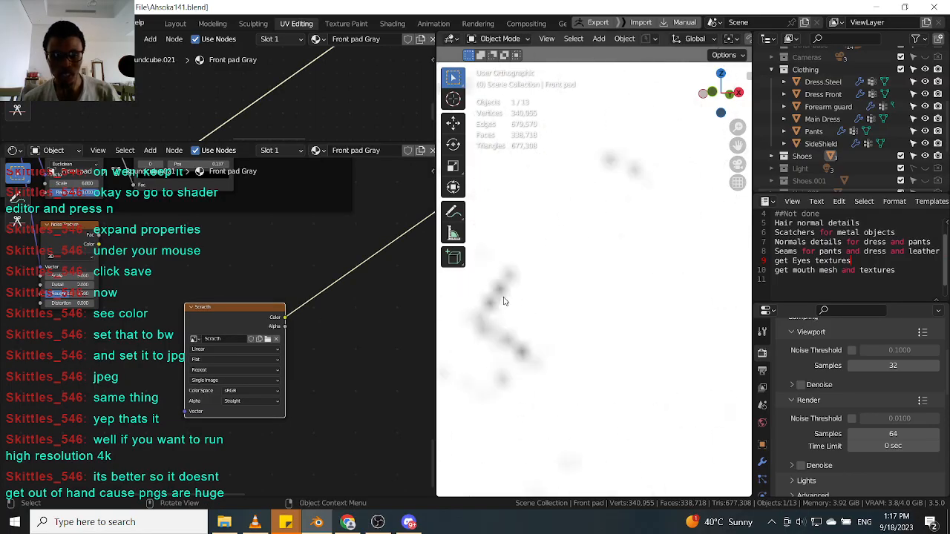
Inspect the Scratch image node's settings in the node editor sidebar, then close the sidebar.
scroll(319, 300, down, 3)
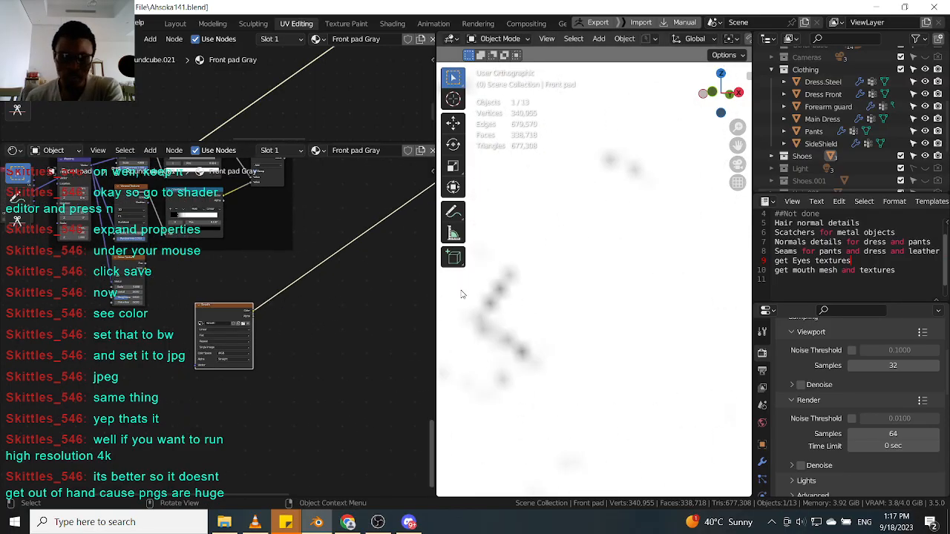
middle_drag(308, 291, 245, 303)
scroll(182, 343, up, 2)
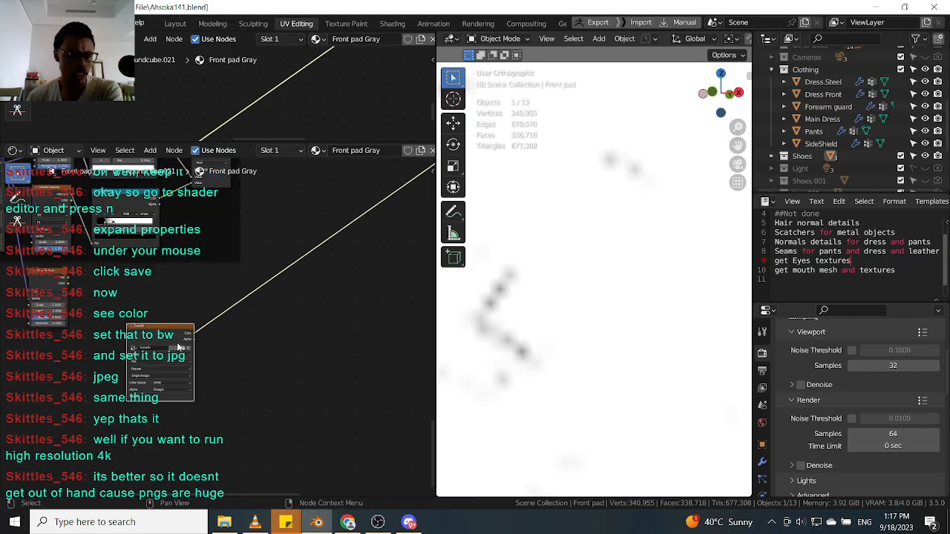
click(429, 172)
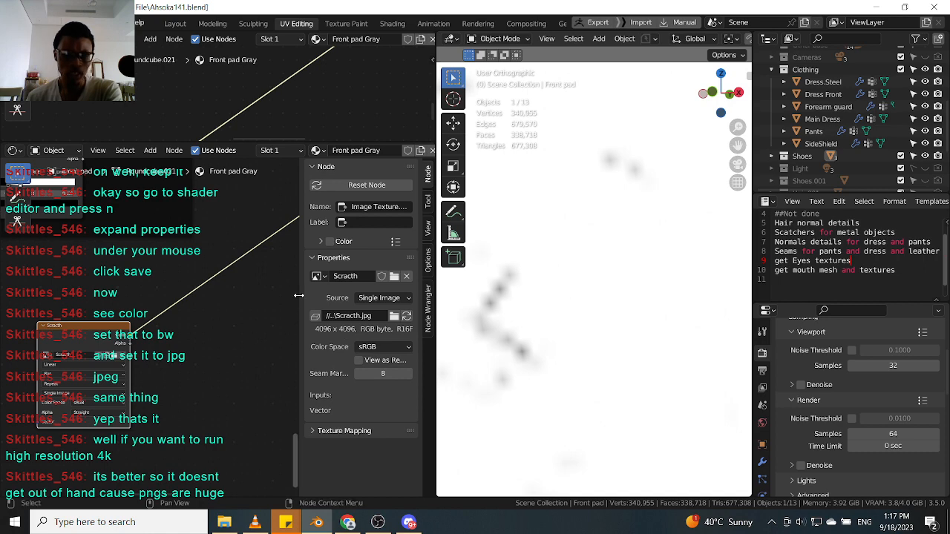
drag(301, 292, 627, 296)
middle_drag(520, 316, 591, 276)
scroll(592, 276, down, 4)
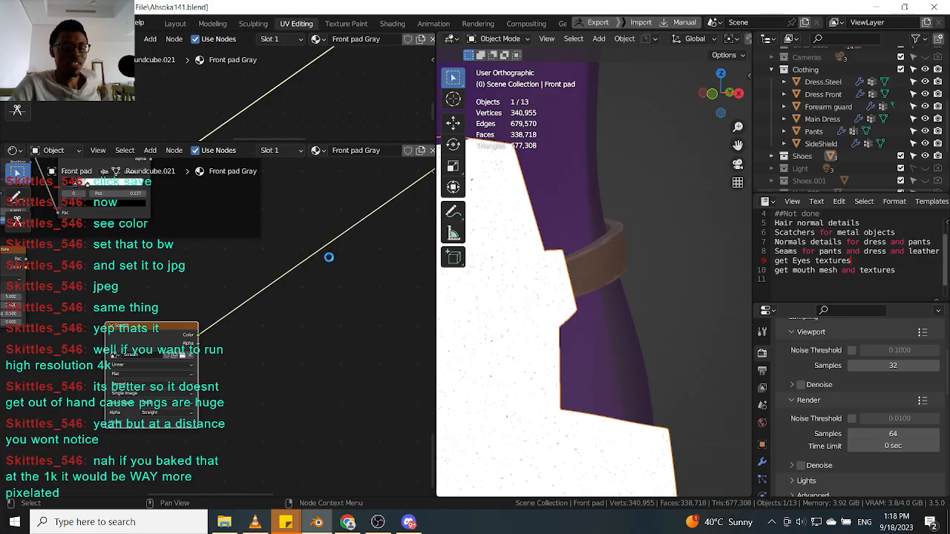
Zoom and orbit around the front pad in the viewport to check how the baked scratches look on the surface.
scroll(329, 256, down, 1)
scroll(601, 404, down, 1)
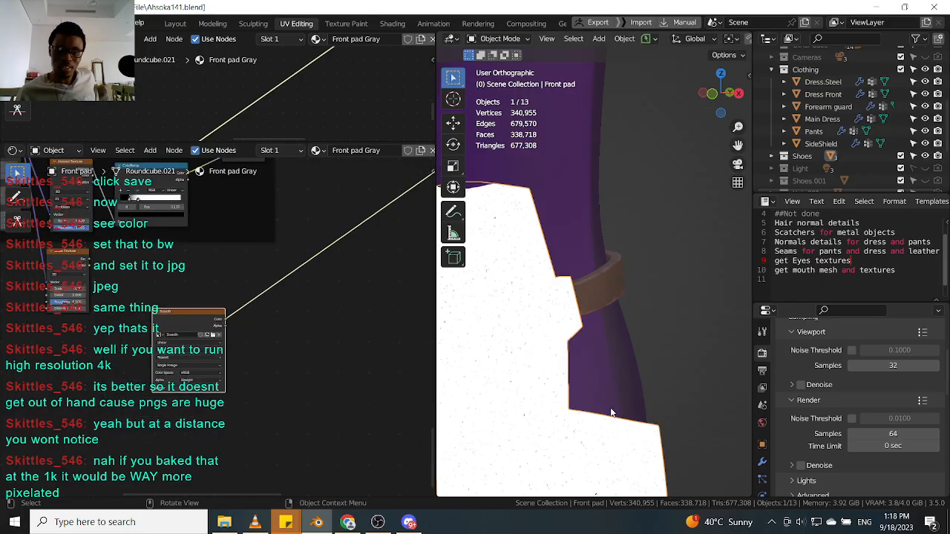
scroll(569, 404, down, 5)
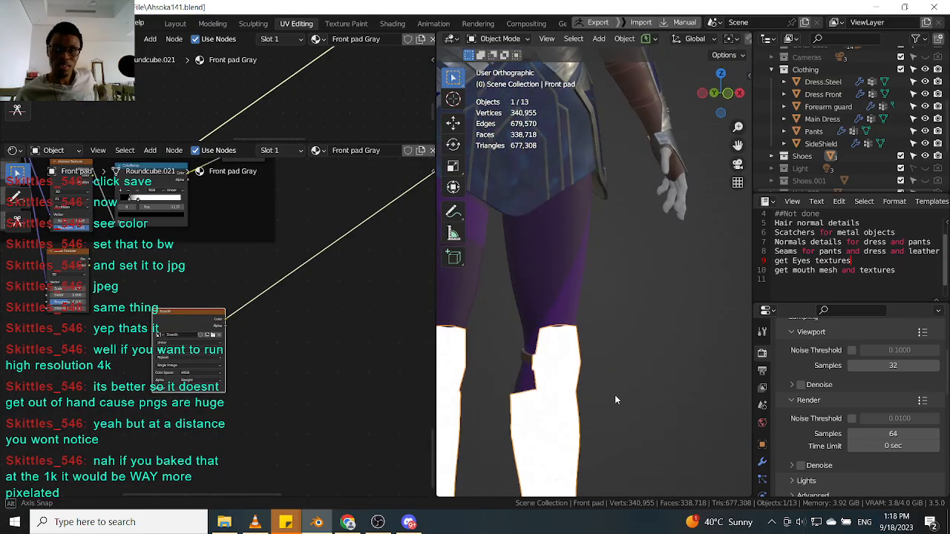
scroll(557, 397, up, 5)
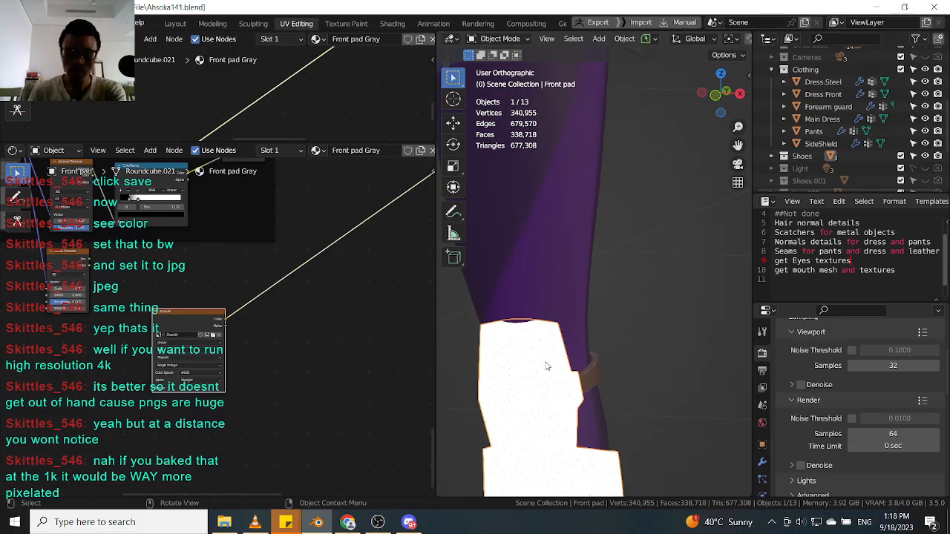
scroll(524, 337, up, 5)
scroll(524, 333, down, 12)
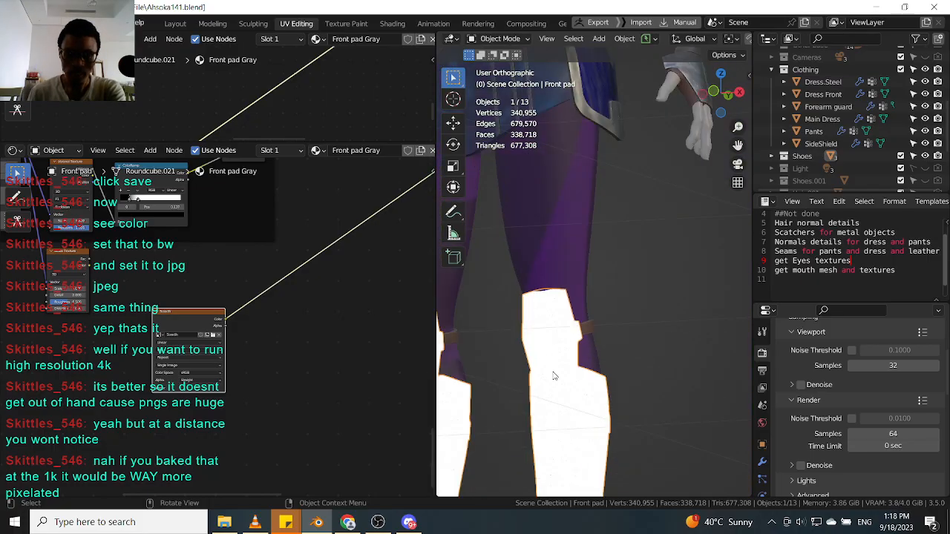
middle_drag(561, 400, 562, 435)
scroll(564, 433, up, 5)
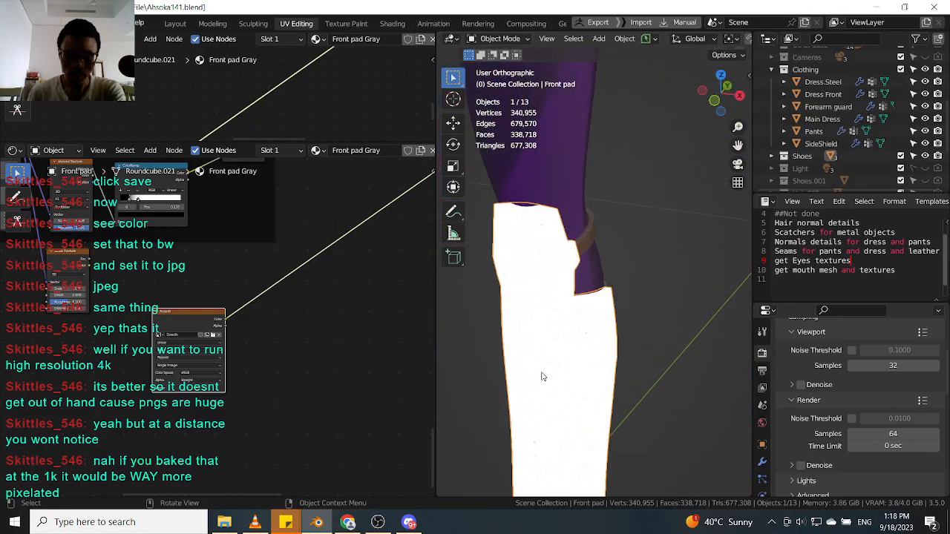
scroll(582, 349, up, 2)
middle_drag(567, 360, 515, 361)
scroll(554, 354, down, 4)
scroll(553, 276, up, 3)
click(540, 289)
scroll(530, 310, down, 3)
middle_drag(529, 310, 553, 317)
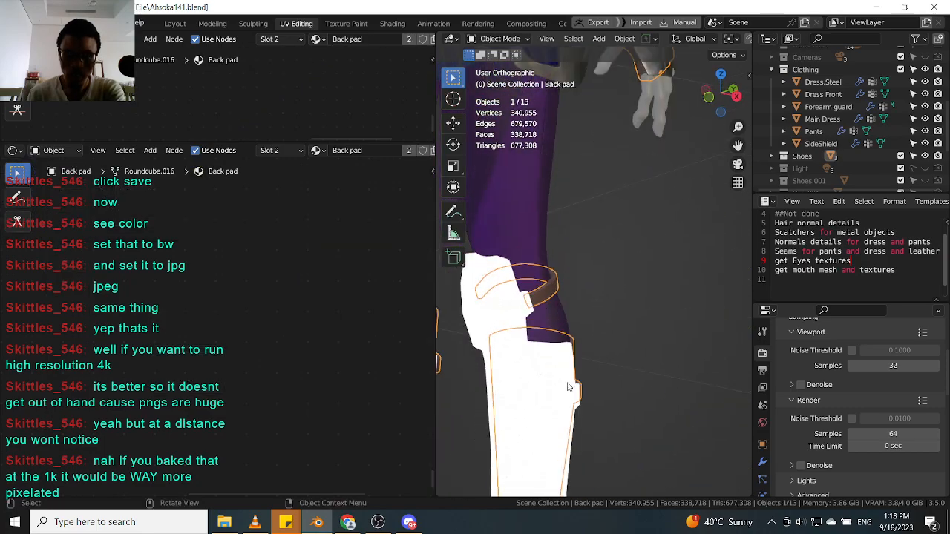
click(568, 386)
scroll(559, 379, down, 4)
mouse_move(558, 378)
middle_down()
mouse_move(570, 369)
mouse_move(556, 373)
middle_up()
scroll(552, 385, up, 3)
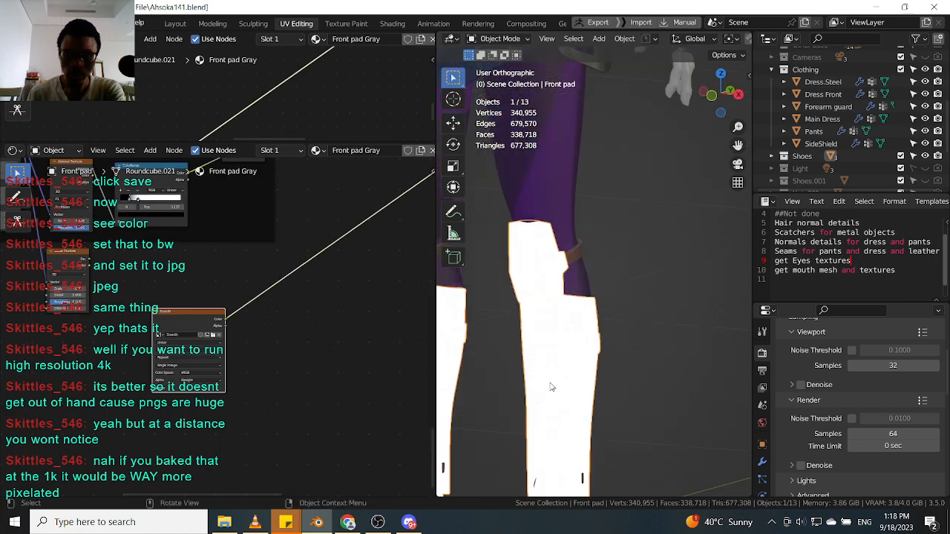
scroll(550, 376, up, 2)
scroll(158, 331, down, 6)
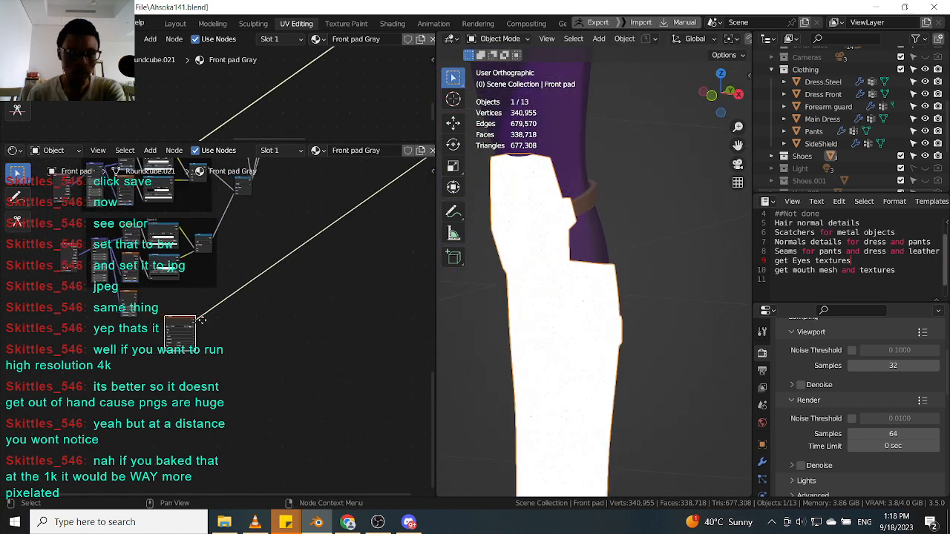
Pan and zoom through the front pad's node tree to find where the Scratch texture is connected.
middle_drag(198, 274, 248, 335)
middle_drag(283, 270, 251, 310)
scroll(251, 310, up, 1)
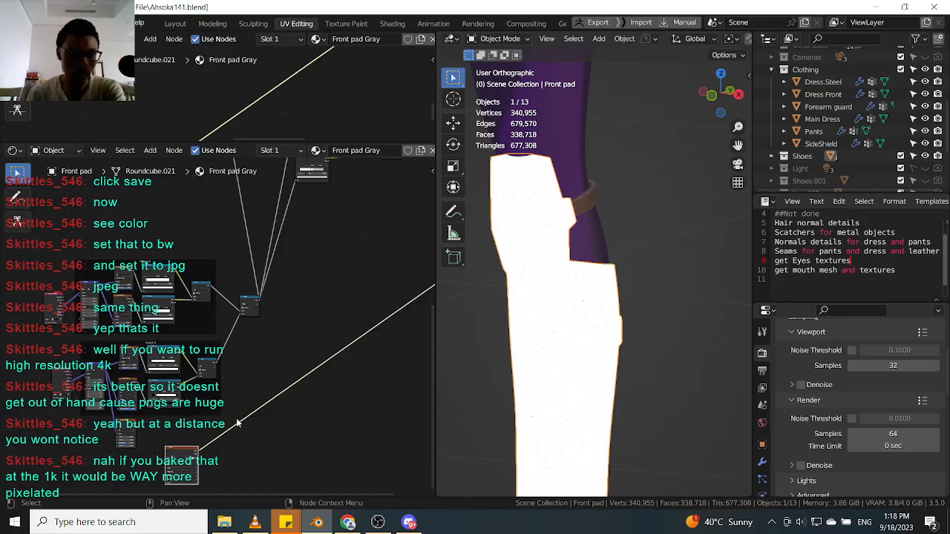
scroll(235, 425, up, 1)
middle_drag(235, 425, 250, 384)
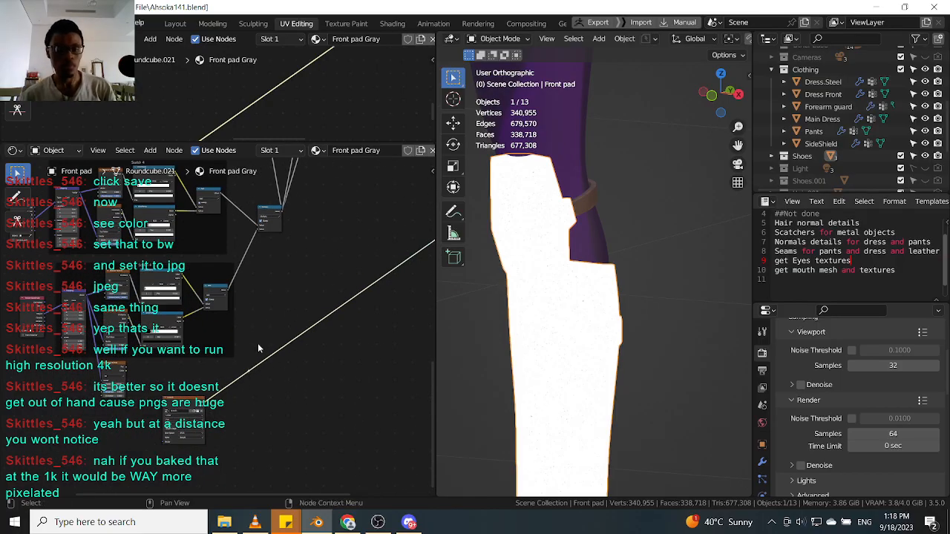
scroll(252, 360, down, 2)
drag(247, 370, 258, 207)
middle_drag(268, 239, 266, 338)
scroll(271, 291, up, 3)
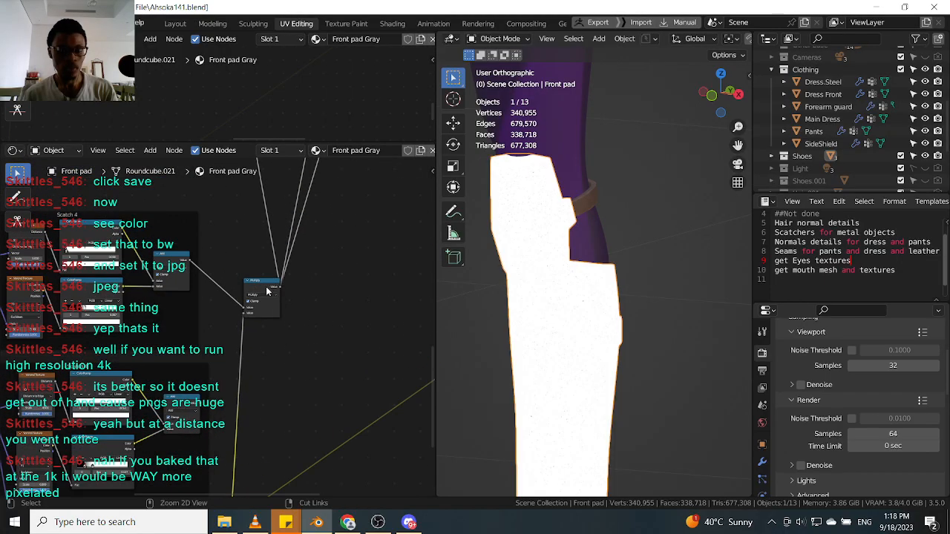
scroll(267, 297, down, 4)
scroll(270, 320, up, 3)
scroll(242, 307, up, 1)
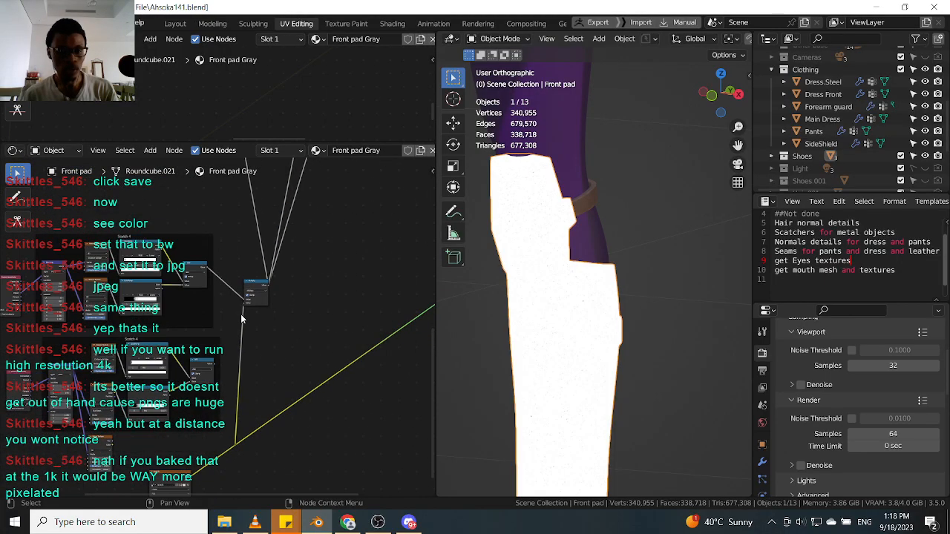
scroll(241, 315, up, 1)
mouse_move(241, 299)
mouse_down()
mouse_move(255, 330)
mouse_move(274, 276)
mouse_move(234, 336)
mouse_move(238, 299)
mouse_move(249, 299)
mouse_up()
middle_drag(310, 253, 291, 329)
shift+right_drag(289, 285, 201, 269)
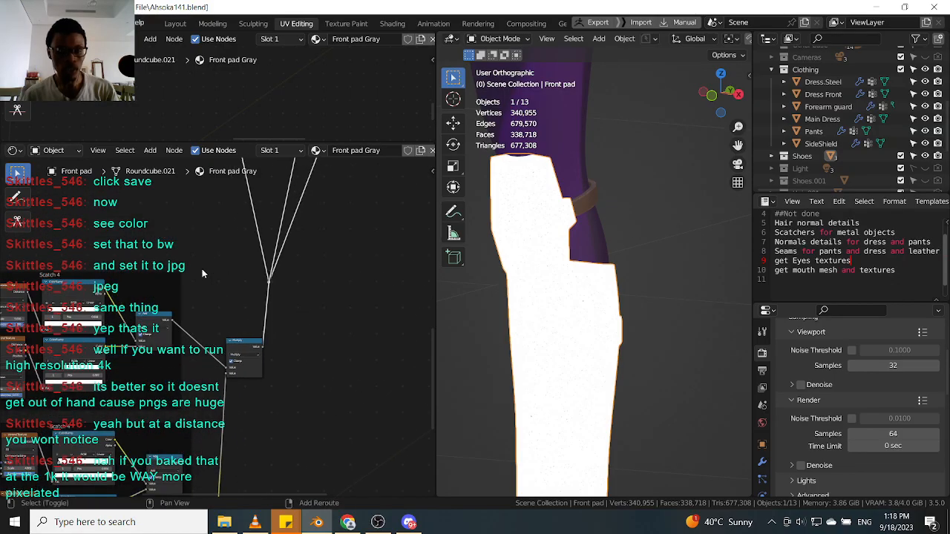
drag(225, 375, 268, 287)
drag(245, 349, 235, 345)
drag(183, 465, 215, 377)
scroll(289, 350, down, 4)
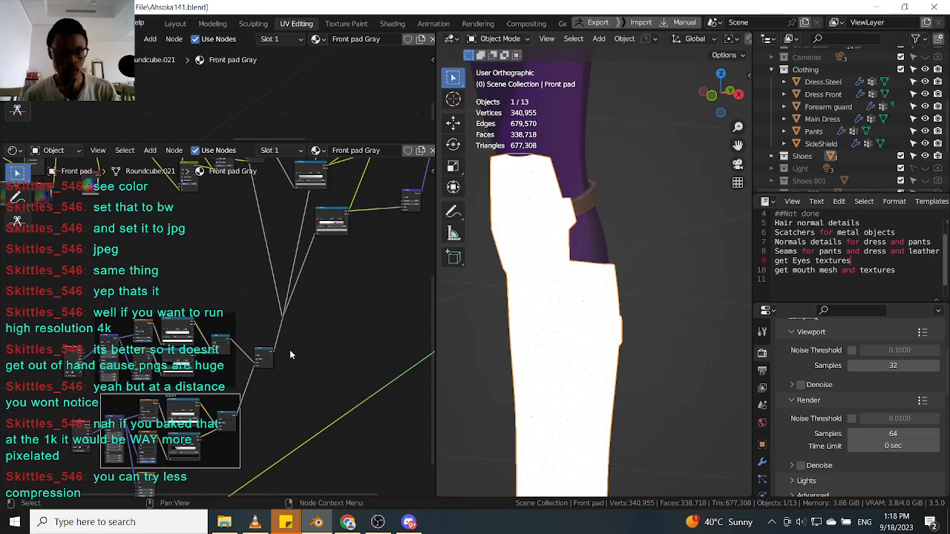
Box-select the surrounding node frames and move them away from the Scratch image node.
drag(171, 438, 176, 446)
drag(222, 410, 253, 260)
key(Escape)
drag(222, 410, 245, 305)
drag(224, 410, 270, 260)
click(242, 306)
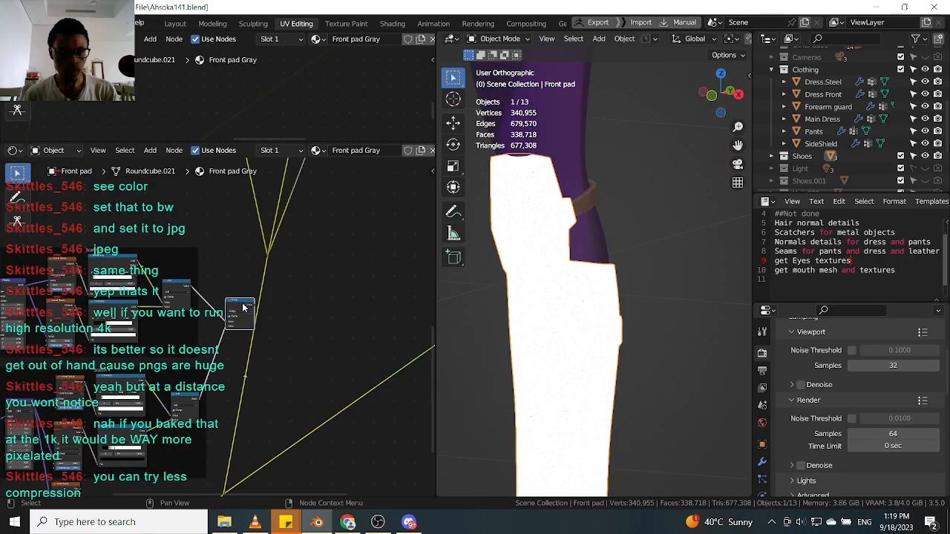
scroll(273, 266, down, 6)
middle_drag(276, 265, 326, 222)
drag(150, 317, 316, 204)
shift+click(223, 336)
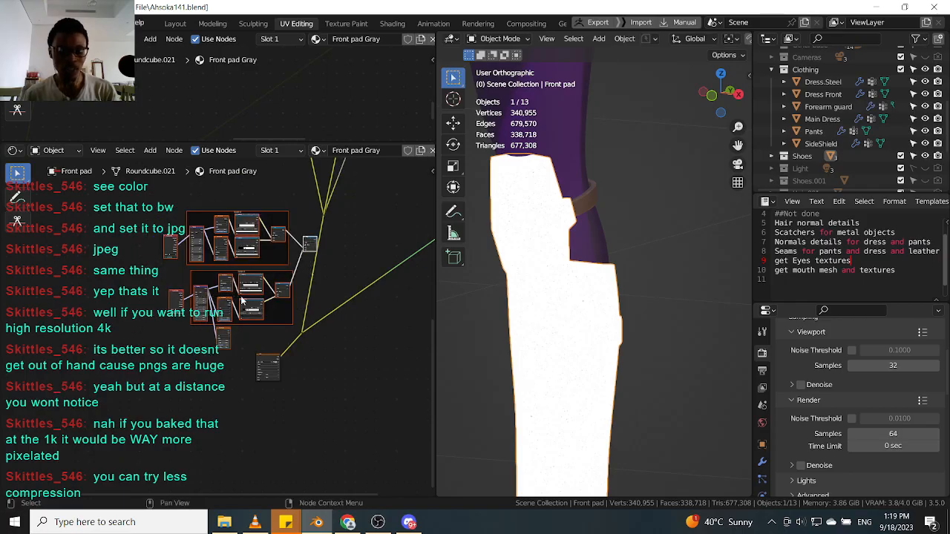
drag(250, 283, 127, 295)
drag(231, 404, 313, 321)
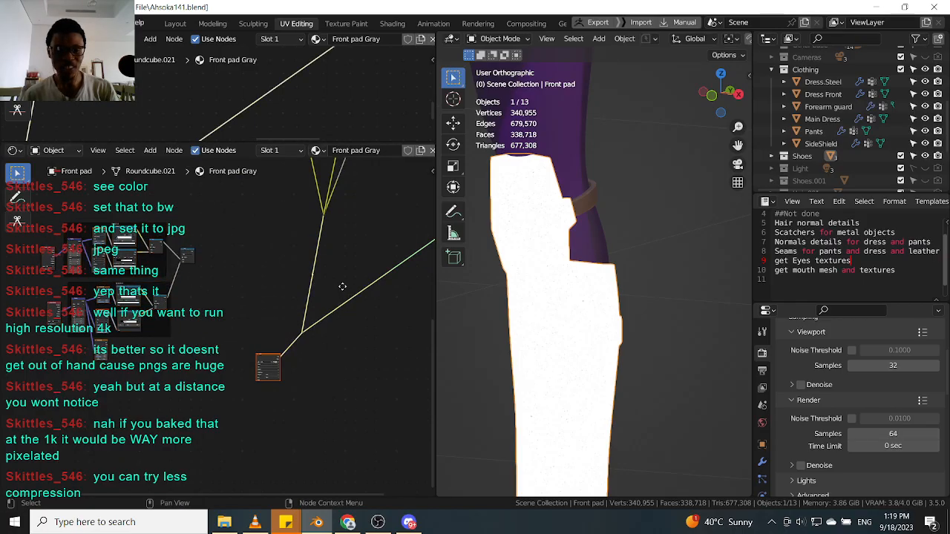
Reposition the nodes and reroute points around the Scratch texture to tidy the front pad node tree.
key(g)
click(326, 216)
scroll(299, 262, up, 3)
drag(196, 354, 263, 251)
key(g)
click(261, 203)
drag(432, 147, 419, 108)
scroll(308, 179, up, 5)
middle_drag(280, 227, 228, 330)
drag(264, 267, 219, 326)
key(g)
click(241, 266)
drag(301, 217, 274, 254)
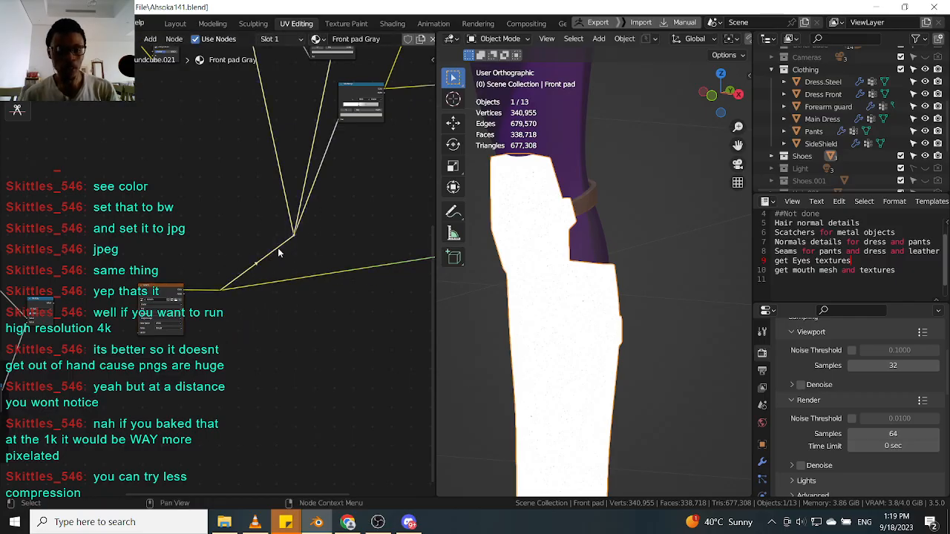
scroll(273, 255, down, 6)
middle_drag(273, 255, 272, 285)
scroll(194, 315, up, 4)
middle_drag(195, 315, 251, 245)
click(247, 238)
scroll(332, 200, up, 1)
middle_drag(338, 196, 252, 263)
middle_drag(207, 111, 219, 194)
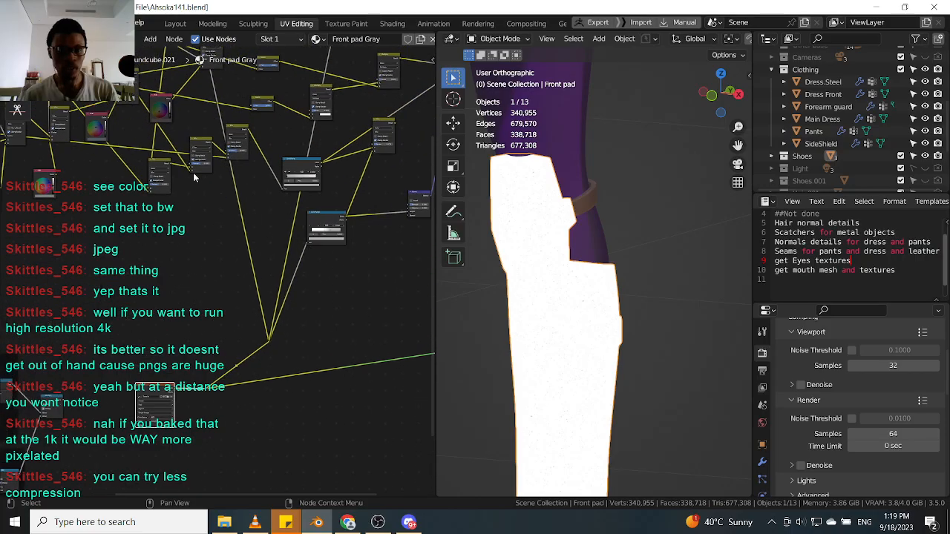
click(153, 167)
scroll(159, 176, down, 2)
key(shift+d)
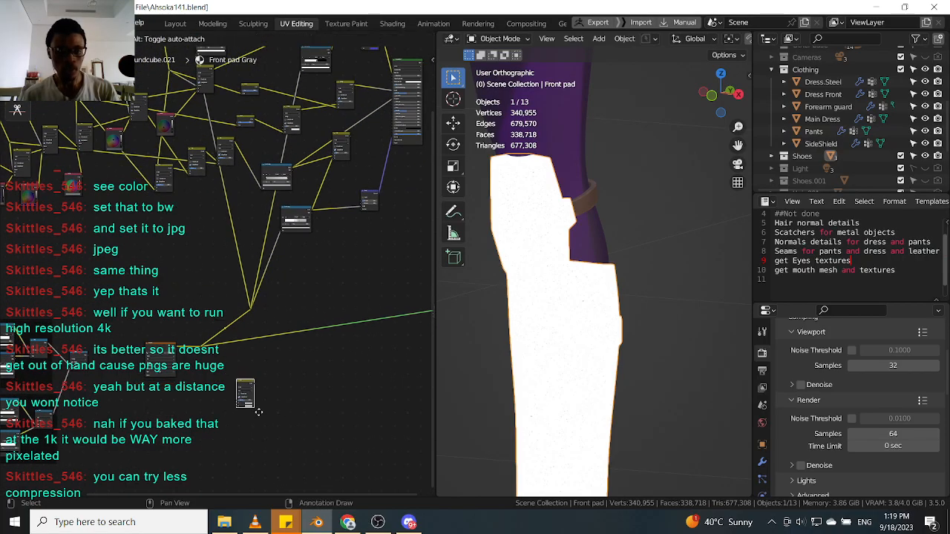
click(255, 409)
scroll(191, 390, up, 4)
scroll(172, 364, up, 2)
click(164, 334)
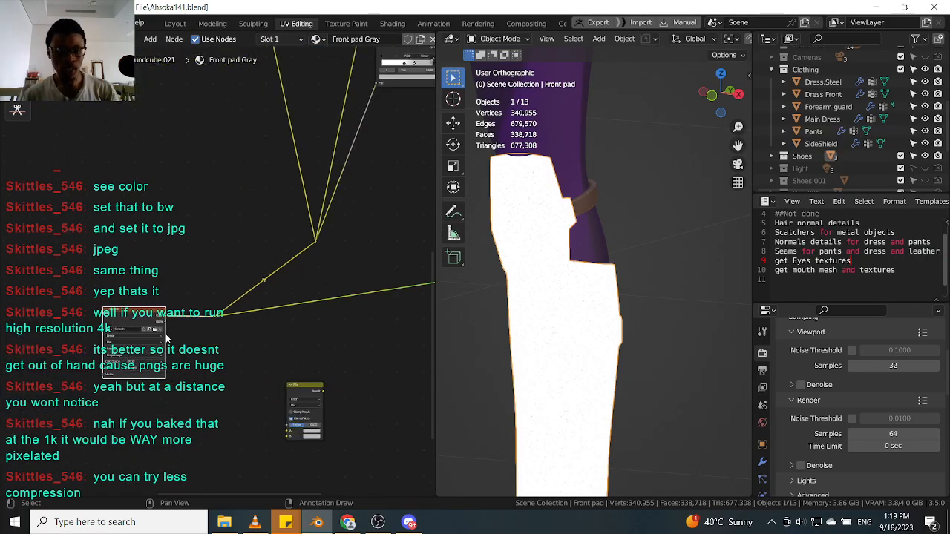
shift+click(302, 385)
key(f)
scroll(296, 442, down, 1)
scroll(265, 337, up, 3)
scroll(226, 337, up, 1)
mouse_move(93, 274)
mouse_down()
mouse_move(105, 264)
mouse_move(93, 277)
mouse_move(106, 276)
mouse_up()
scroll(136, 284, up, 1)
click(107, 278)
scroll(331, 391, down, 1)
scroll(330, 481, up, 2)
middle_drag(330, 481, 271, 393)
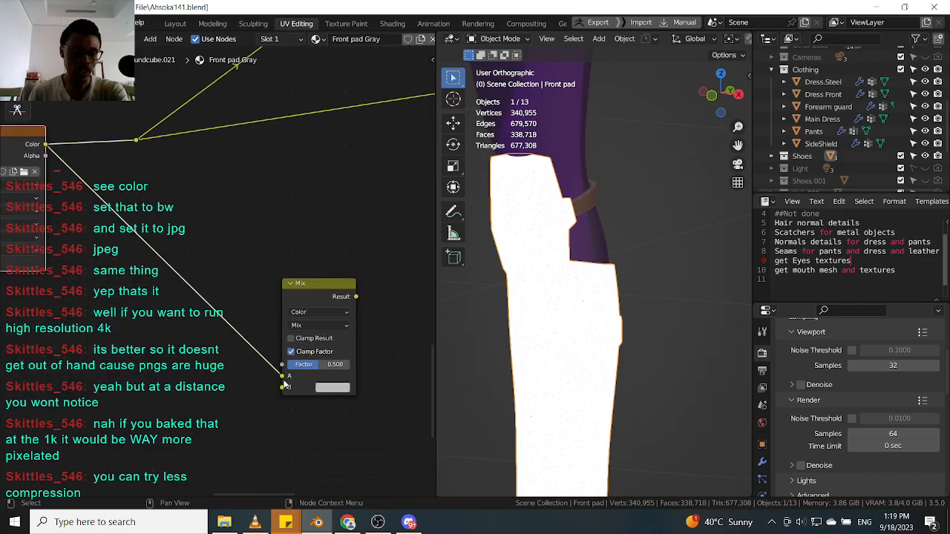
scroll(308, 293, down, 3)
middle_drag(306, 294, 321, 339)
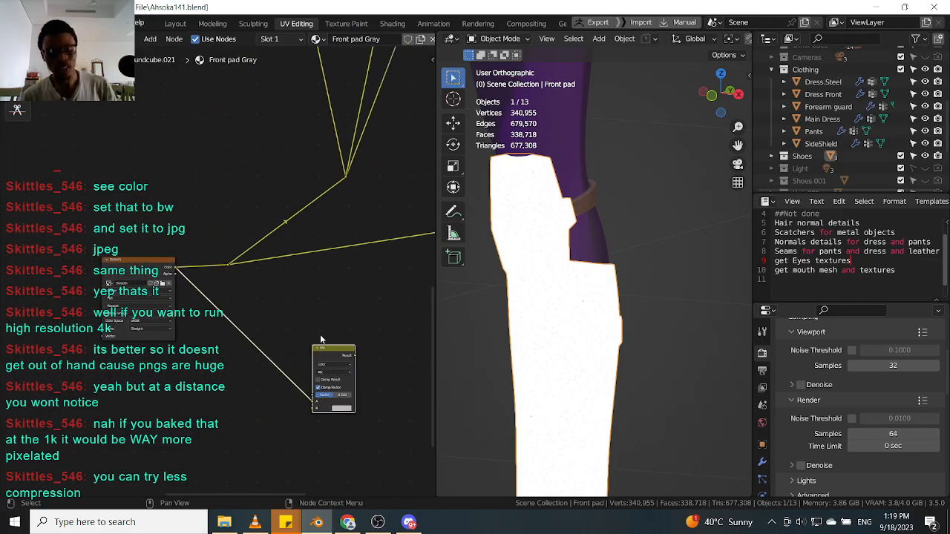
key(x)
Rewire the Scratch texture node into the front pad's shader network.
scroll(288, 325, up, 1)
middle_drag(272, 252, 245, 380)
drag(157, 424, 264, 318)
scroll(263, 318, down, 6)
middle_drag(311, 278, 284, 327)
key(ctrl+x)
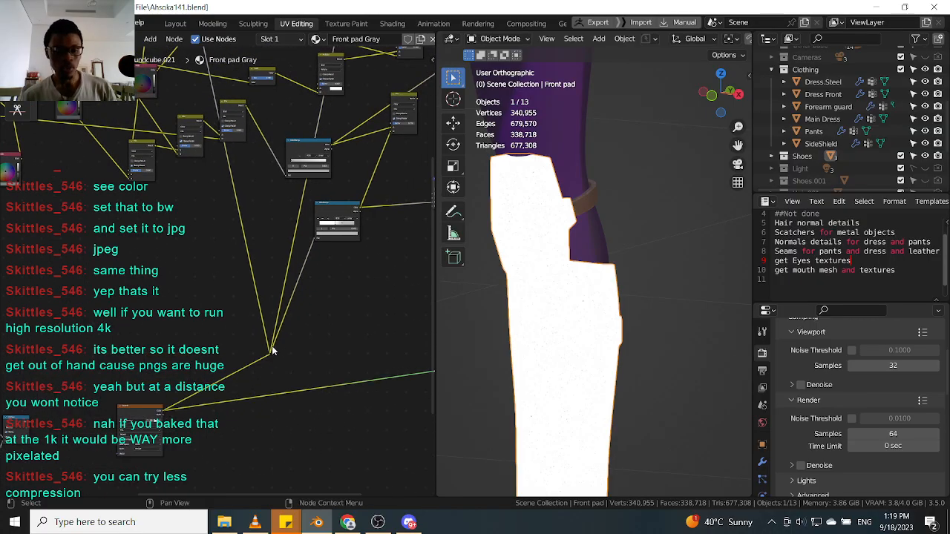
scroll(279, 359, down, 4)
middle_drag(370, 228, 265, 289)
scroll(264, 289, down, 2)
middle_drag(117, 430, 194, 328)
scroll(193, 328, up, 2)
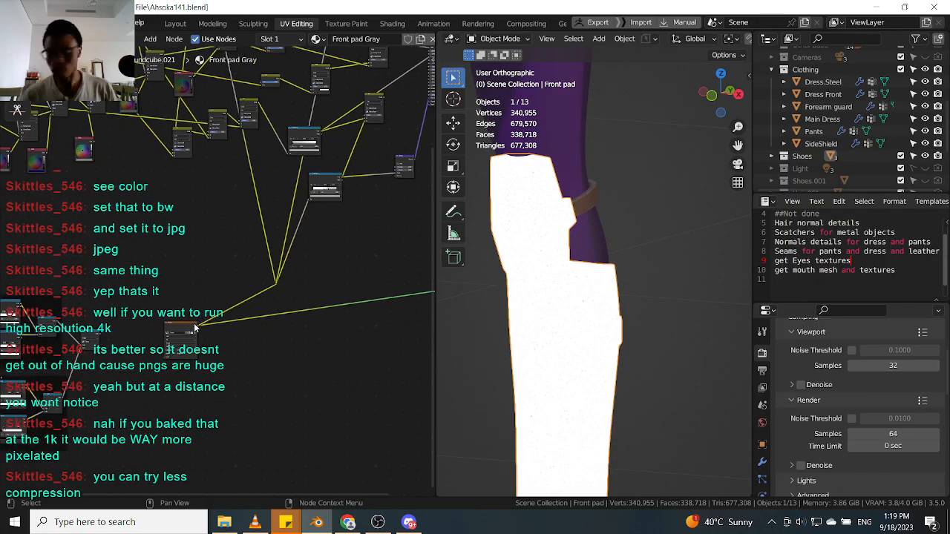
click(195, 326)
drag(192, 331, 202, 293)
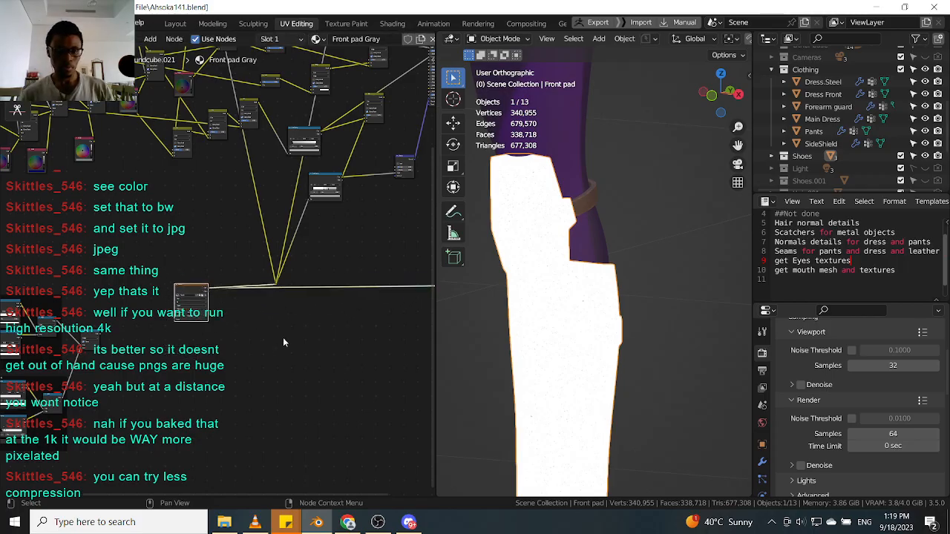
drag(276, 283, 276, 202)
drag(192, 305, 185, 277)
middle_drag(284, 170, 138, 374)
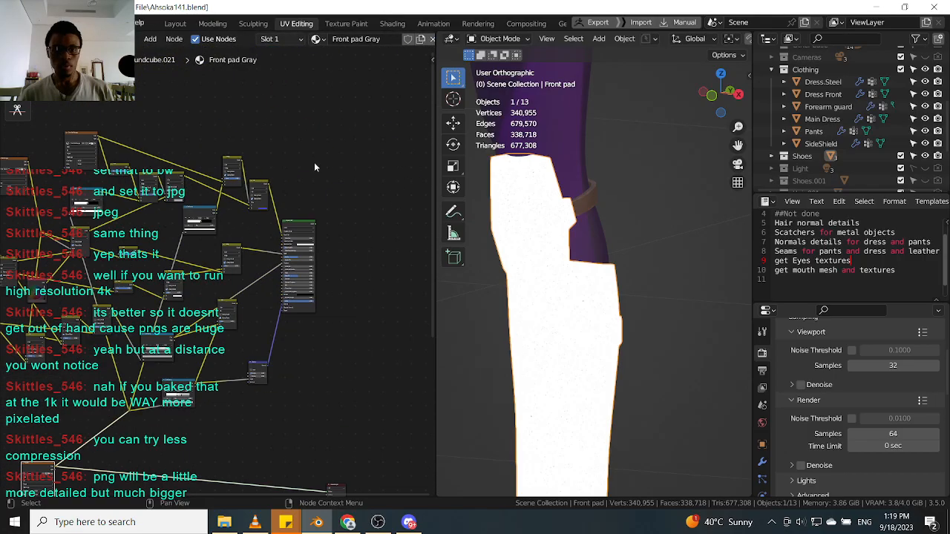
ctrl+shift+click(299, 227)
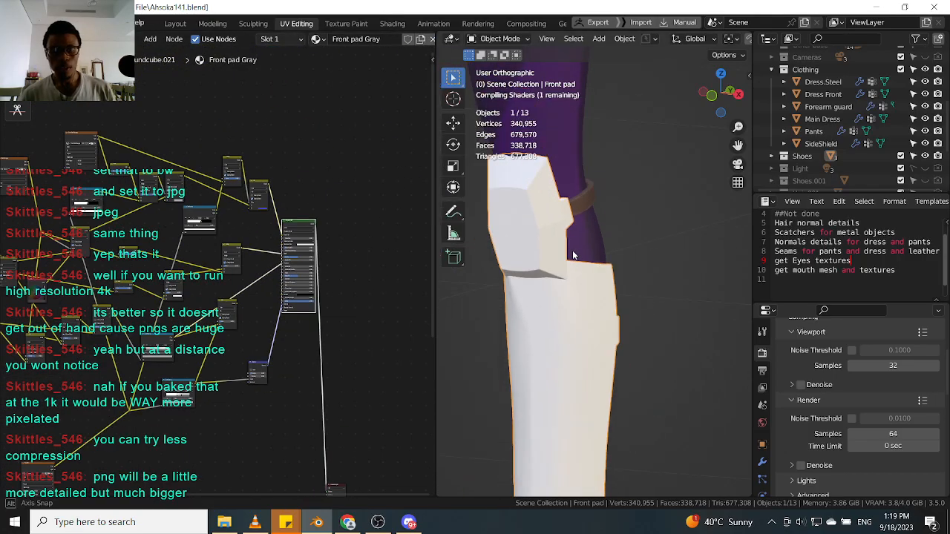
Zoom in on the front pad in the viewport to examine the scratch detail.
scroll(557, 260, up, 4)
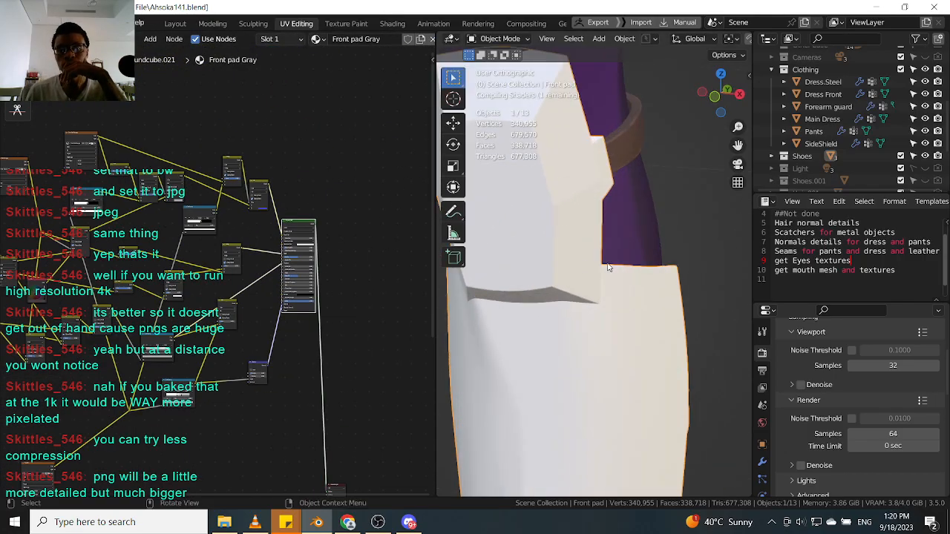
middle_drag(607, 264, 603, 260)
scroll(591, 256, down, 2)
scroll(622, 293, up, 5)
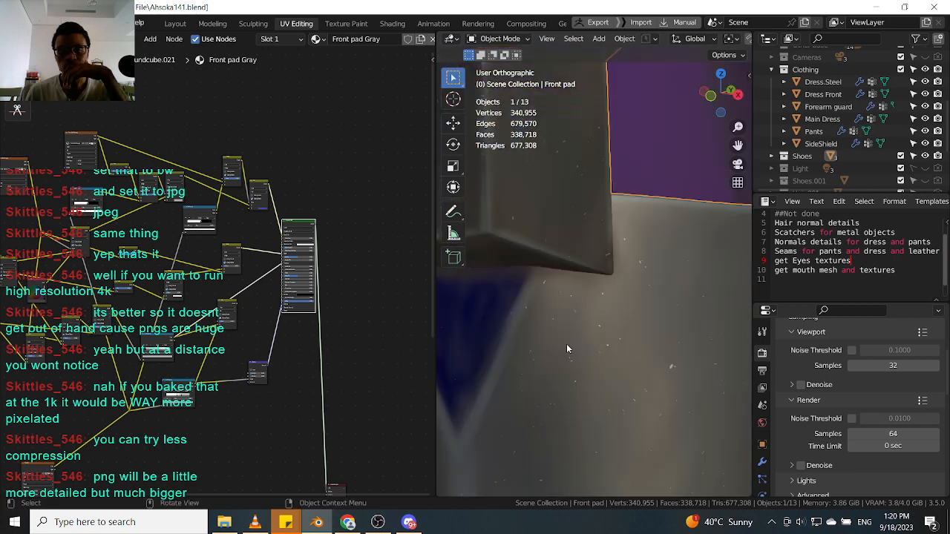
scroll(577, 340, up, 7)
scroll(622, 352, down, 10)
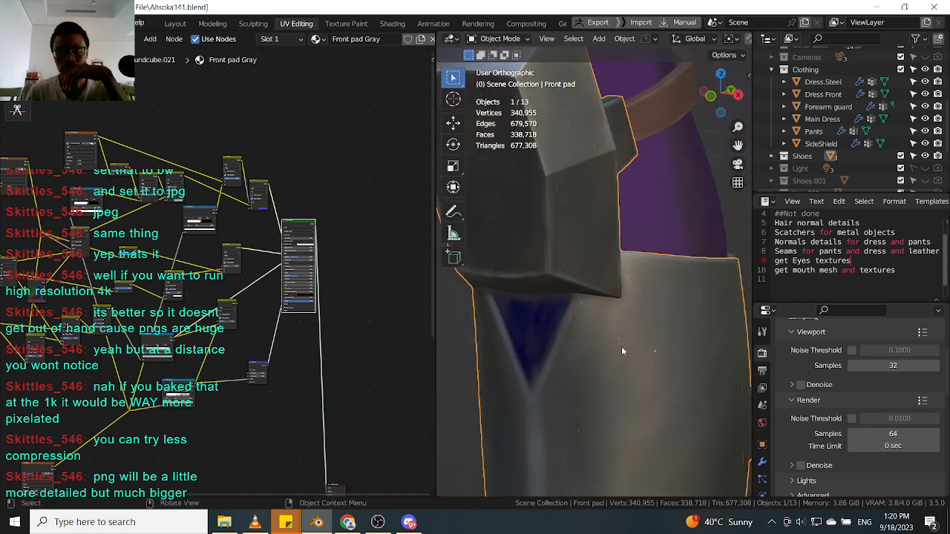
Inspect the scratch texture on the front pads from several angles and distances in the viewport.
scroll(627, 334, down, 3)
scroll(633, 324, down, 4)
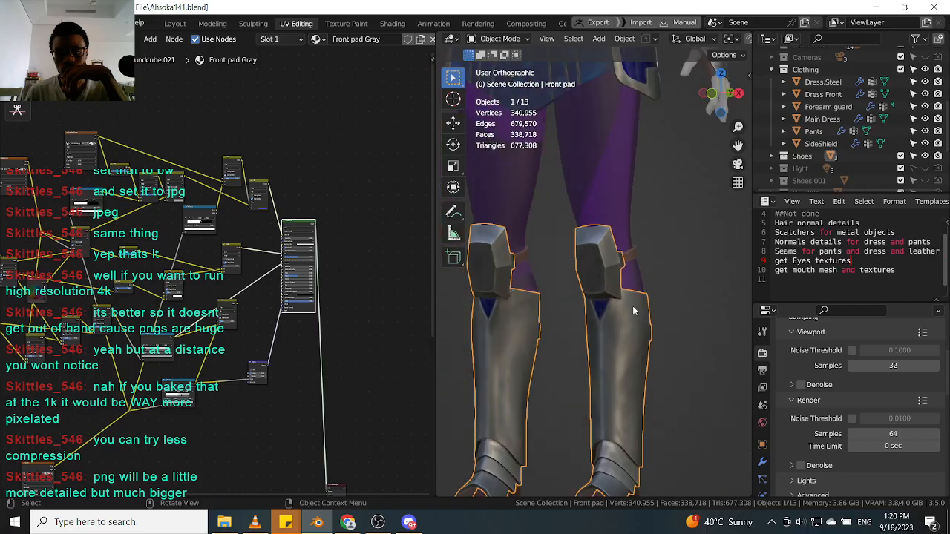
scroll(632, 305, up, 6)
scroll(625, 348, down, 2)
mouse_move(626, 347)
middle_down()
mouse_move(698, 349)
mouse_move(631, 357)
middle_up()
scroll(623, 311, up, 3)
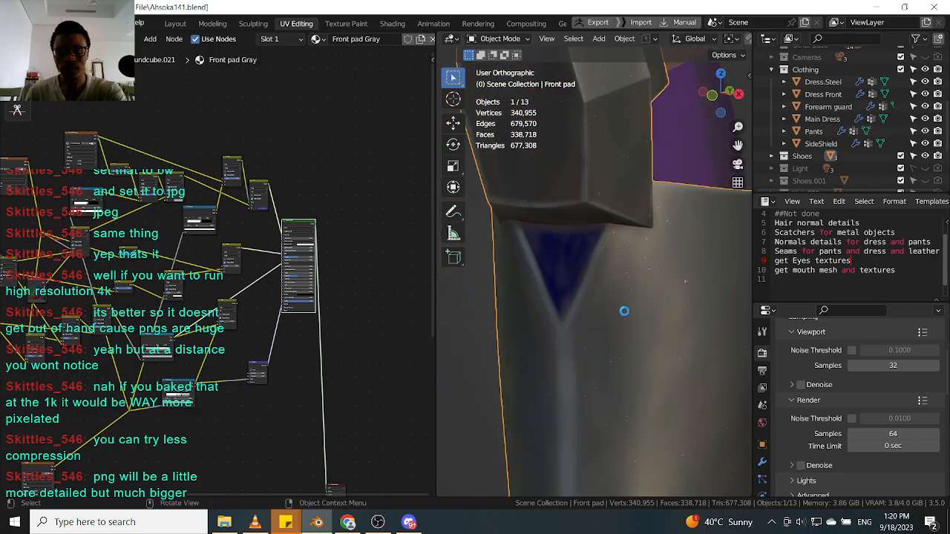
scroll(598, 282, up, 4)
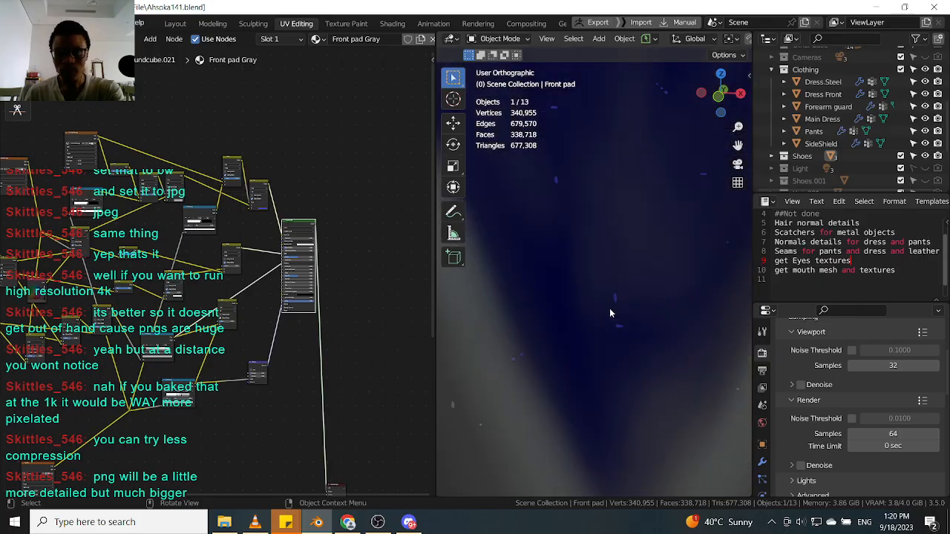
scroll(613, 312, down, 3)
scroll(609, 315, down, 3)
middle_drag(667, 322, 617, 254)
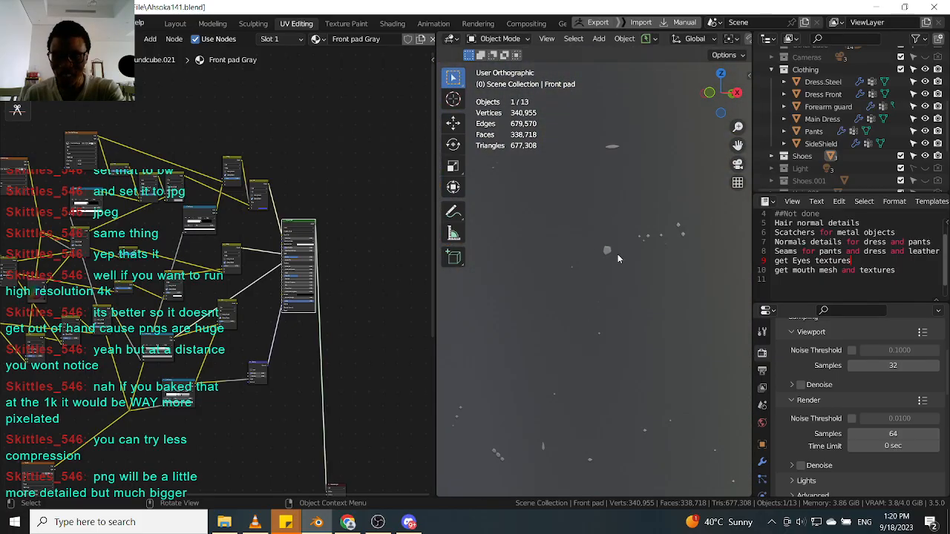
scroll(621, 261, down, 5)
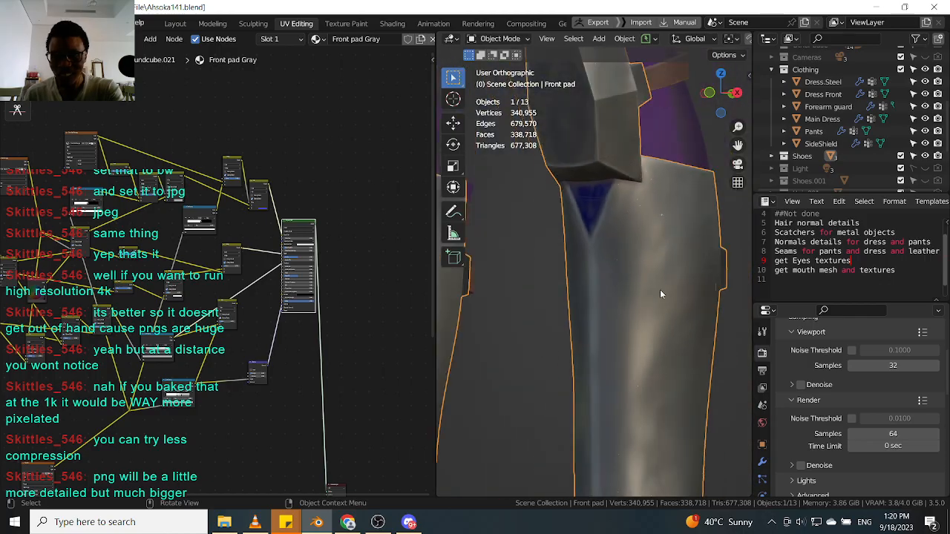
scroll(659, 289, down, 2)
scroll(660, 294, up, 3)
scroll(222, 260, down, 4)
scroll(160, 325, up, 5)
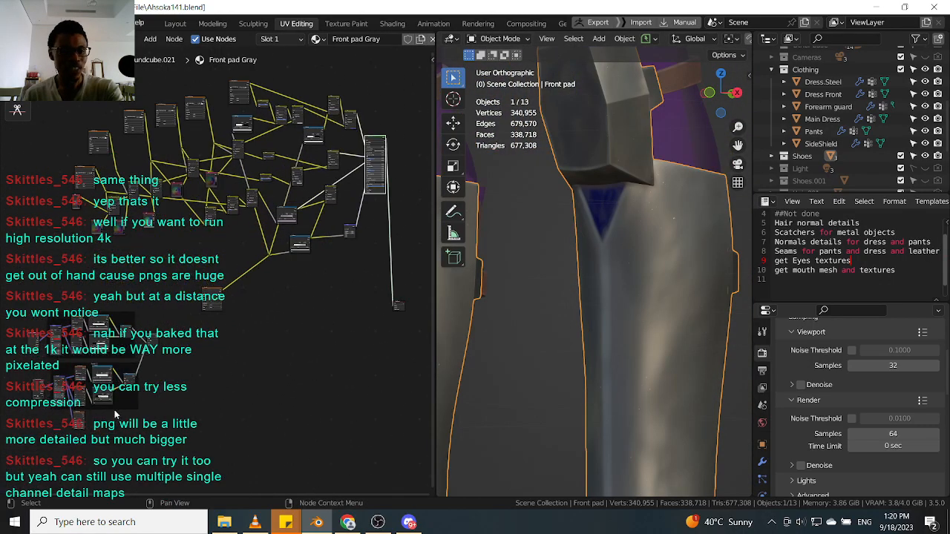
Shift the lone node beside the Scratch node frames slightly to the left.
drag(160, 325, 315, 383)
scroll(316, 381, up, 2)
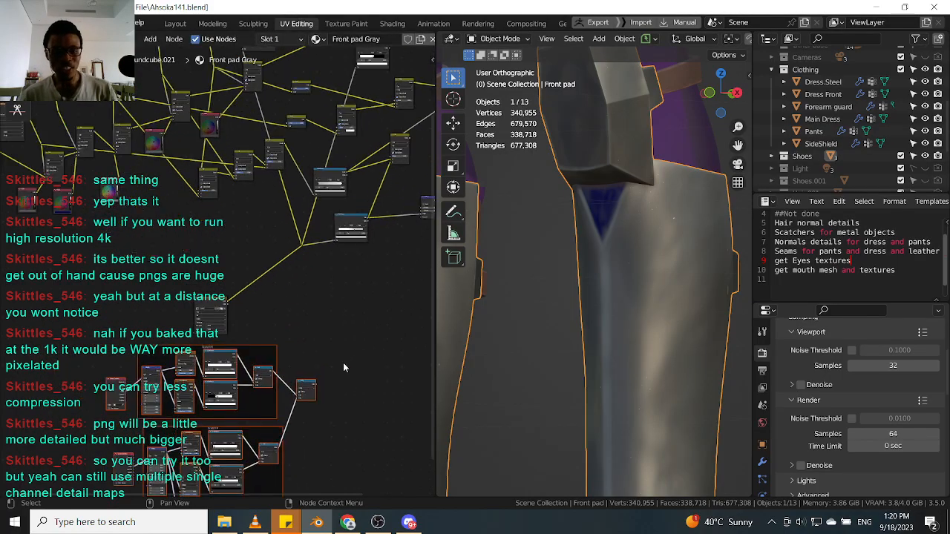
click(315, 381)
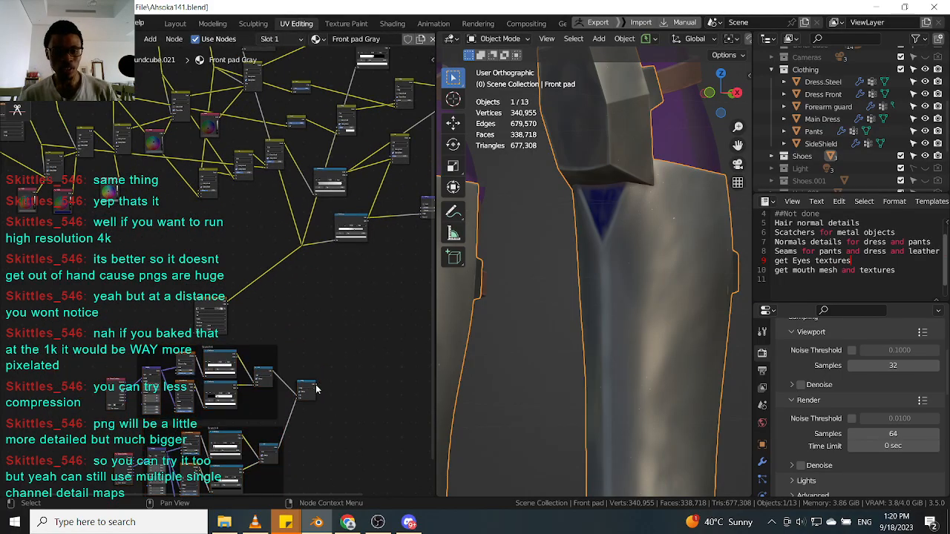
middle_drag(312, 383, 287, 382)
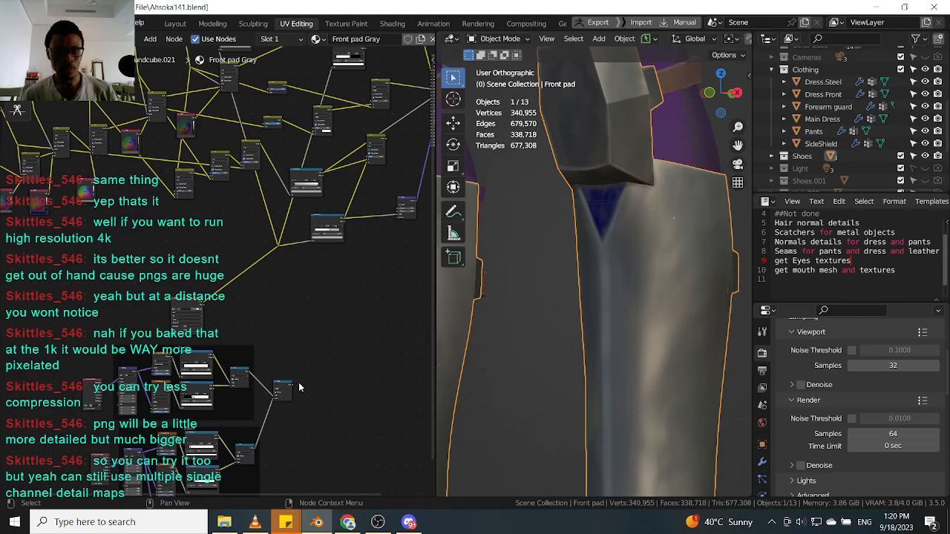
drag(294, 383, 306, 338)
drag(290, 256, 281, 245)
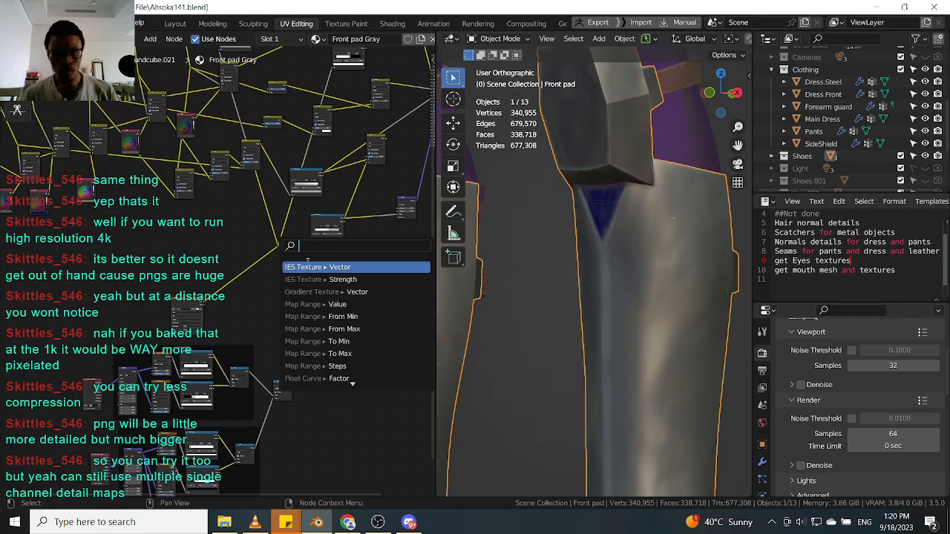
click(234, 306)
Switch the viewport to the camera view and deselect all objects.
scroll(683, 295, down, 13)
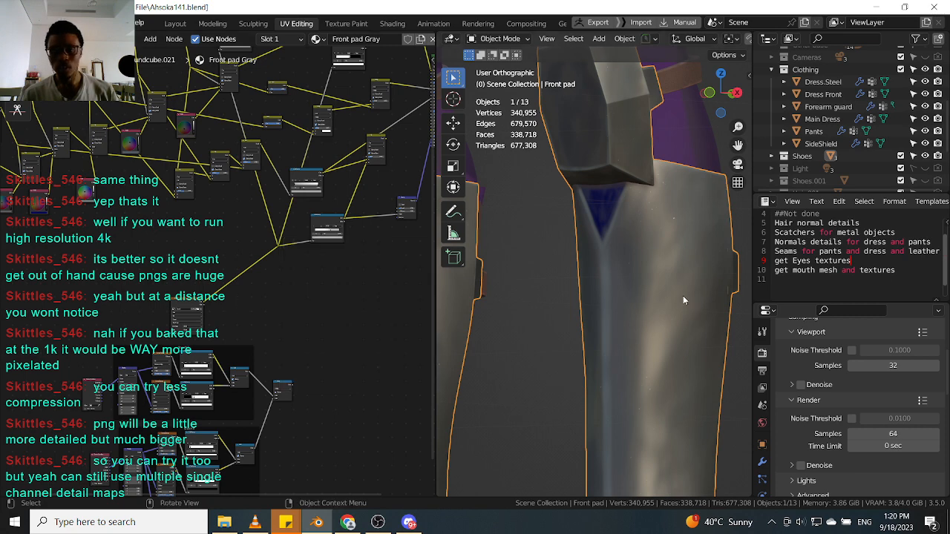
middle_drag(671, 299, 655, 300)
scroll(656, 301, up, 5)
scroll(711, 309, up, 5)
middle_drag(712, 310, 651, 276)
scroll(721, 311, down, 2)
scroll(655, 305, down, 1)
key(KP_0)
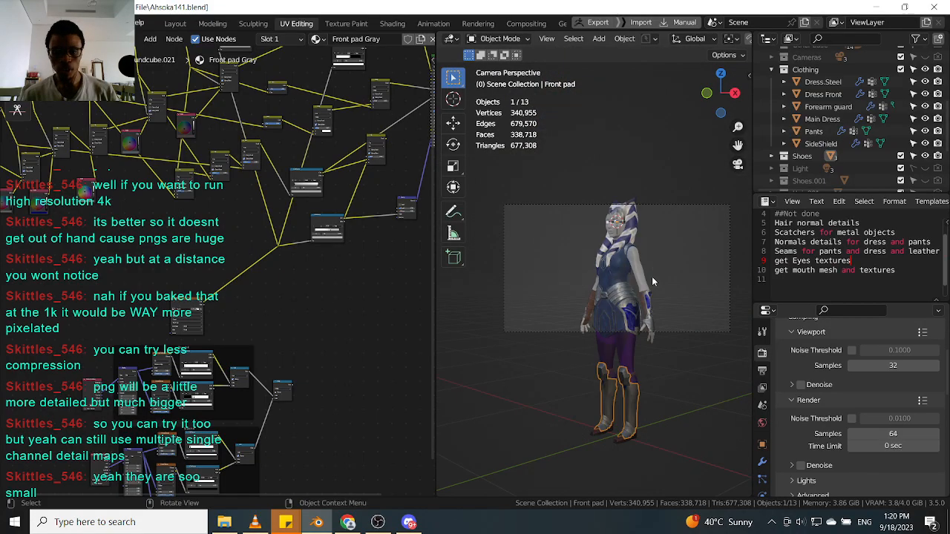
key(g)
right_click(657, 339)
click(685, 203)
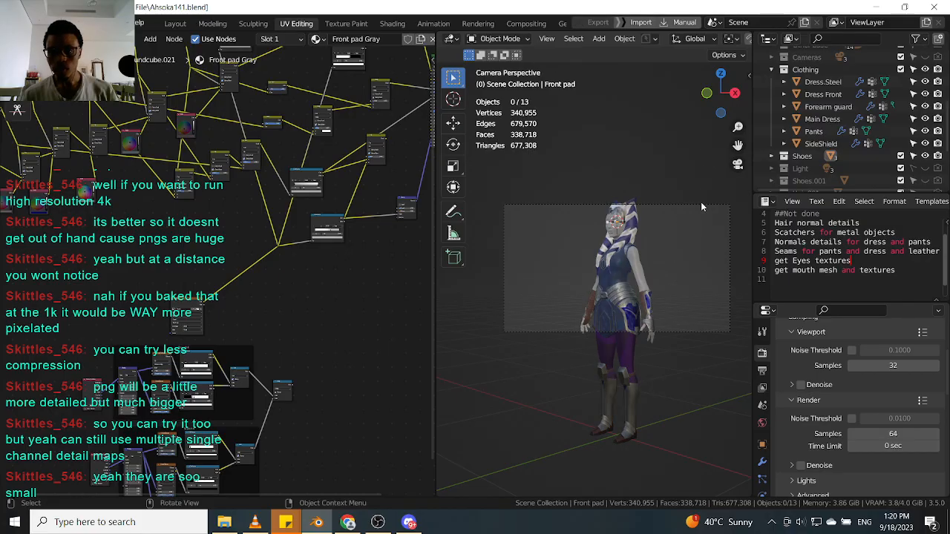
Make the Cameras collection visible in the viewport.
scroll(657, 298, down, 4)
middle_drag(657, 297, 669, 308)
scroll(668, 308, down, 7)
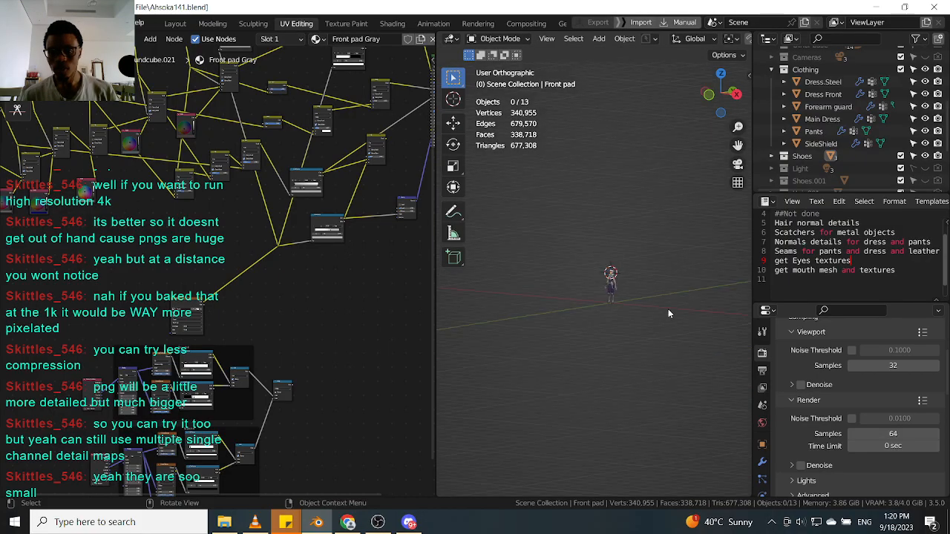
scroll(626, 278, up, 6)
middle_drag(627, 275, 627, 280)
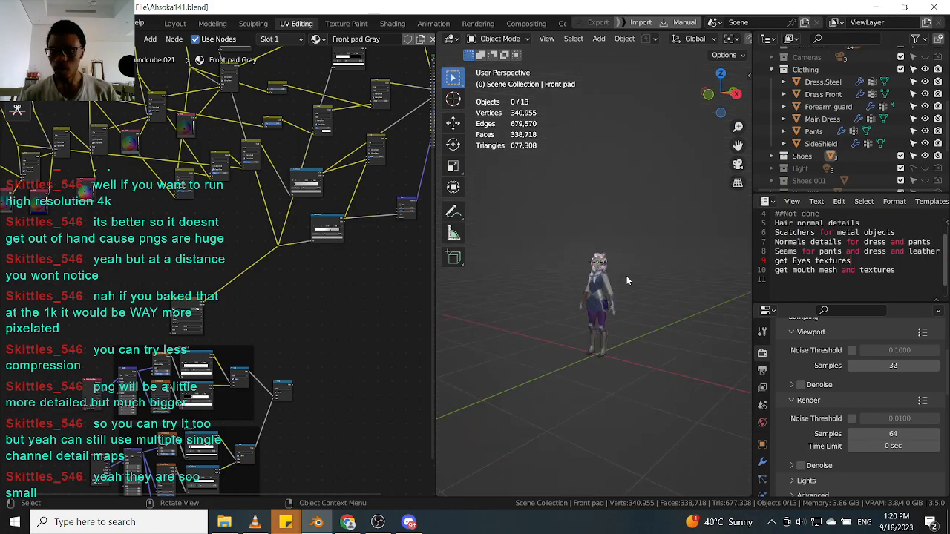
key(KP_0)
scroll(815, 150, down, 4)
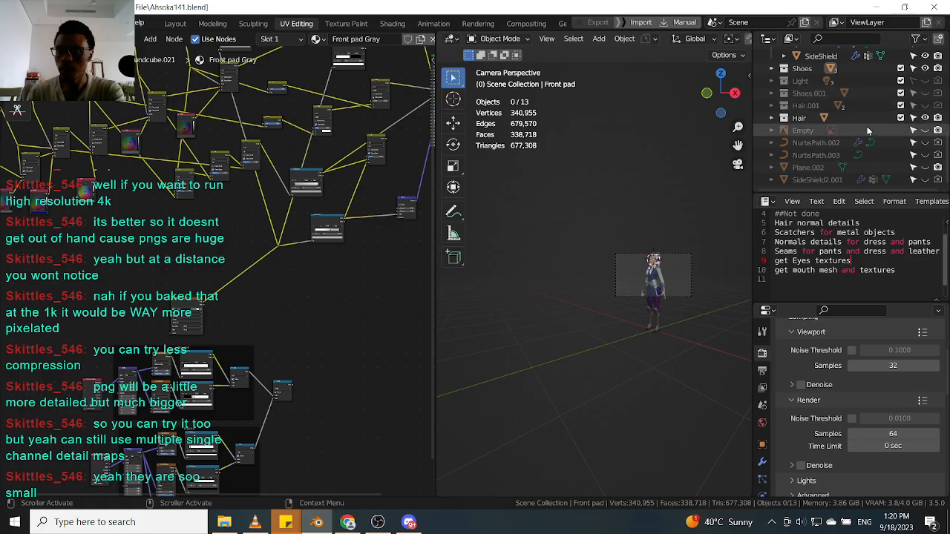
scroll(866, 130, up, 6)
scroll(859, 128, down, 2)
click(925, 130)
Set the camera in front of the character as the active camera and lower it 0.79813 m along Z.
middle_drag(628, 278, 632, 299)
scroll(629, 293, down, 10)
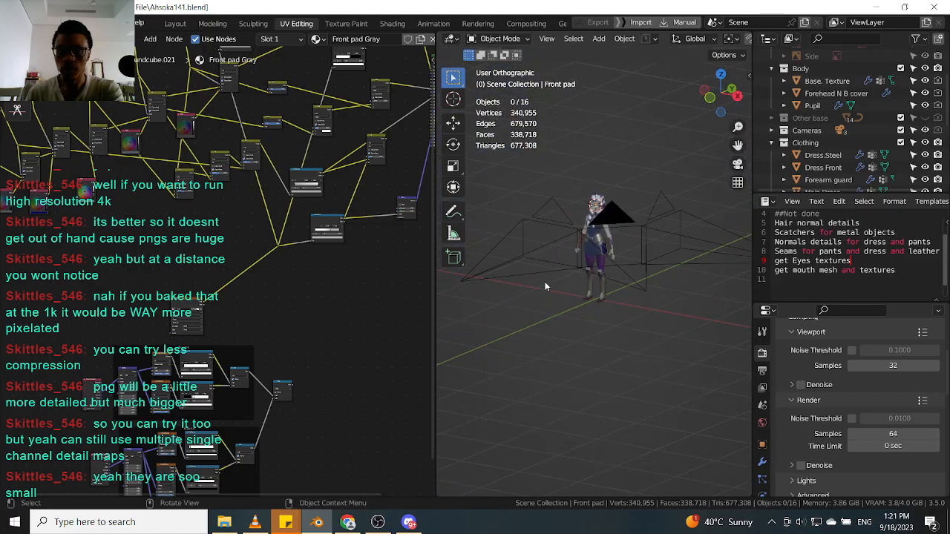
click(542, 268)
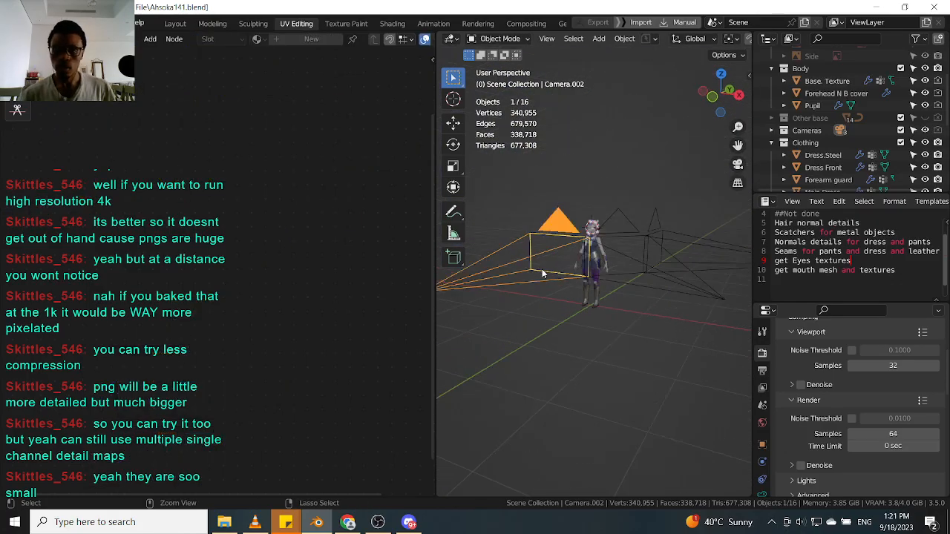
key(ctrl+KP_0)
key(g)
key(z)
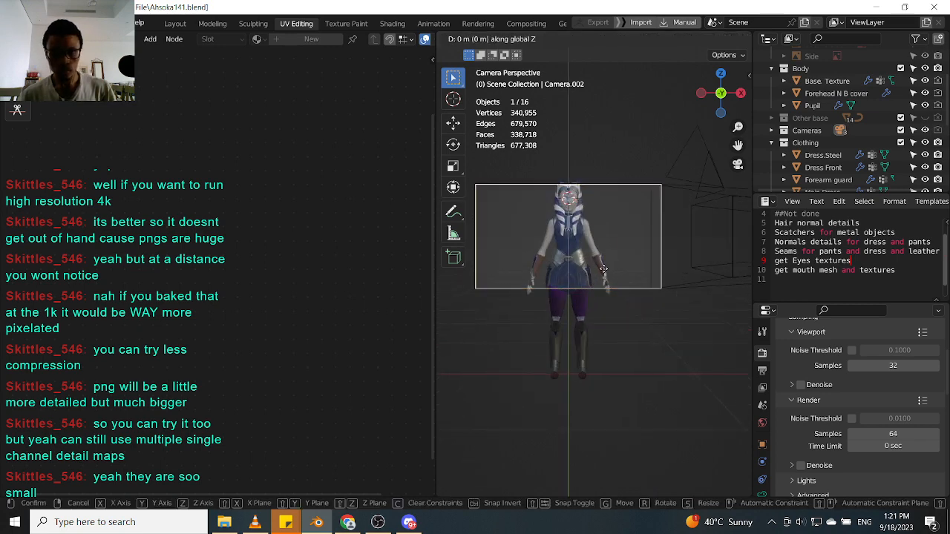
click(591, 261)
Select the front pad object again through the camera view.
scroll(582, 241, up, 15)
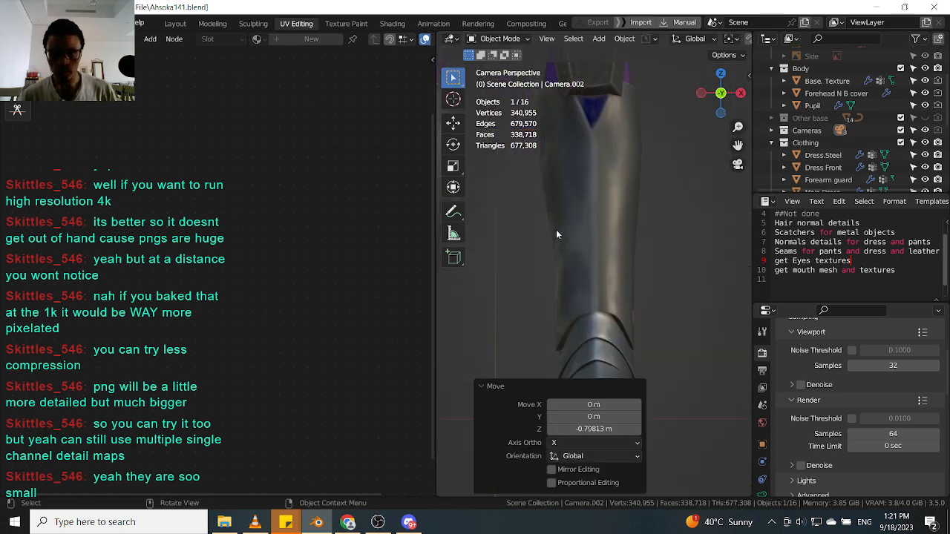
shift+middle_drag(556, 229, 587, 244)
scroll(590, 242, up, 6)
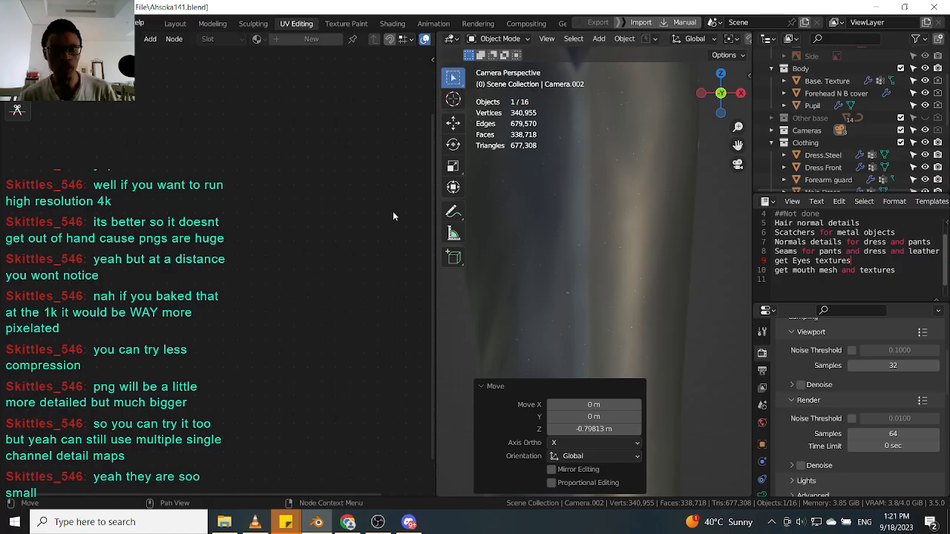
click(604, 192)
scroll(592, 192, up, 4)
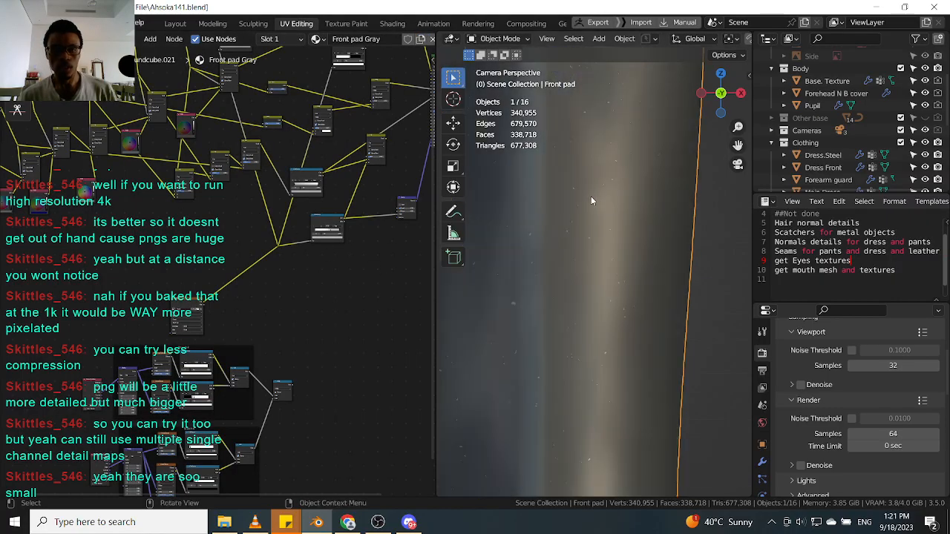
scroll(238, 322, up, 3)
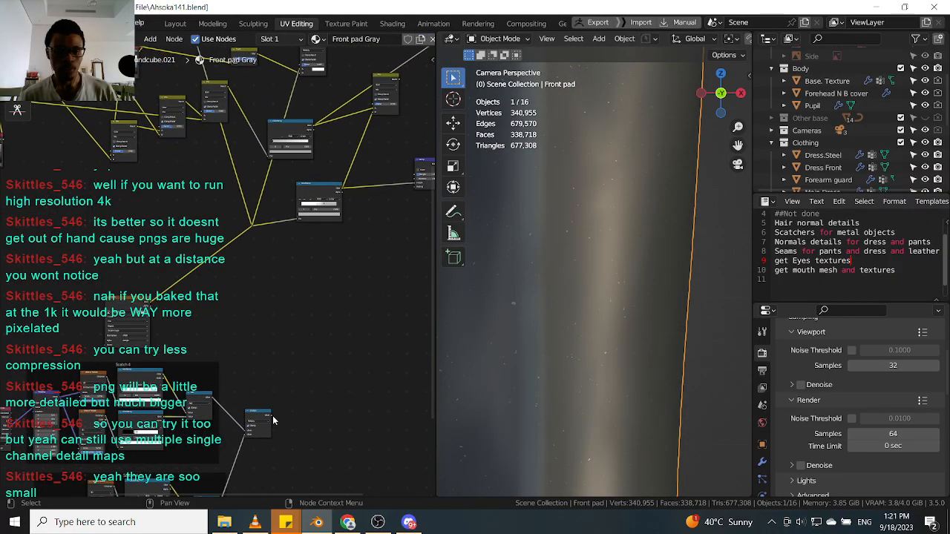
scroll(273, 421, up, 2)
Link the node's output into the reroute point feeding the front pad shader network.
drag(271, 419, 246, 199)
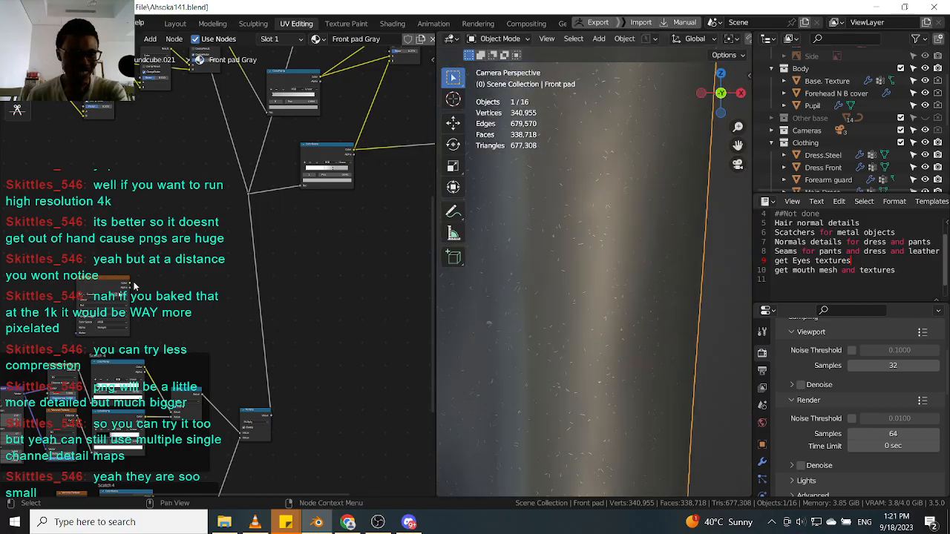
drag(129, 285, 249, 191)
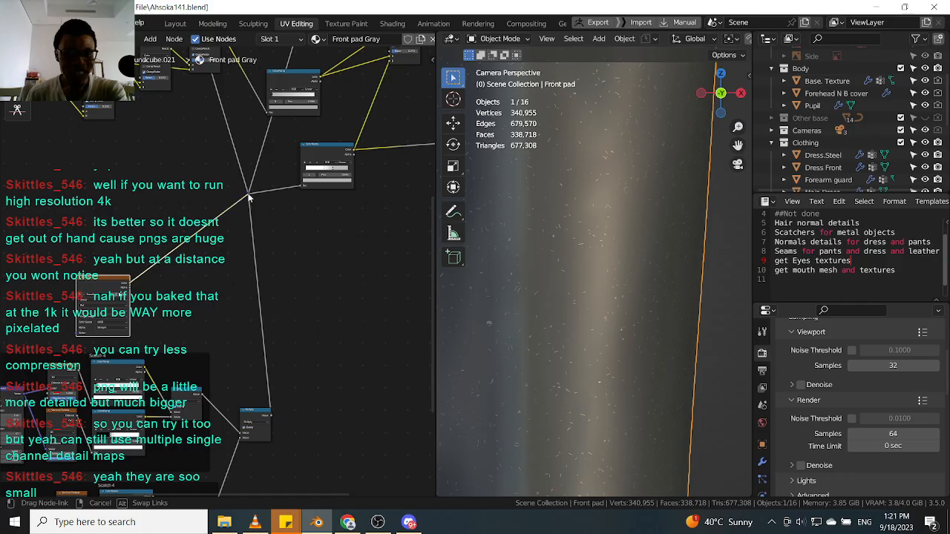
Examine the front pads through the camera view at several zoom levels.
scroll(628, 255, down, 4)
scroll(627, 260, up, 4)
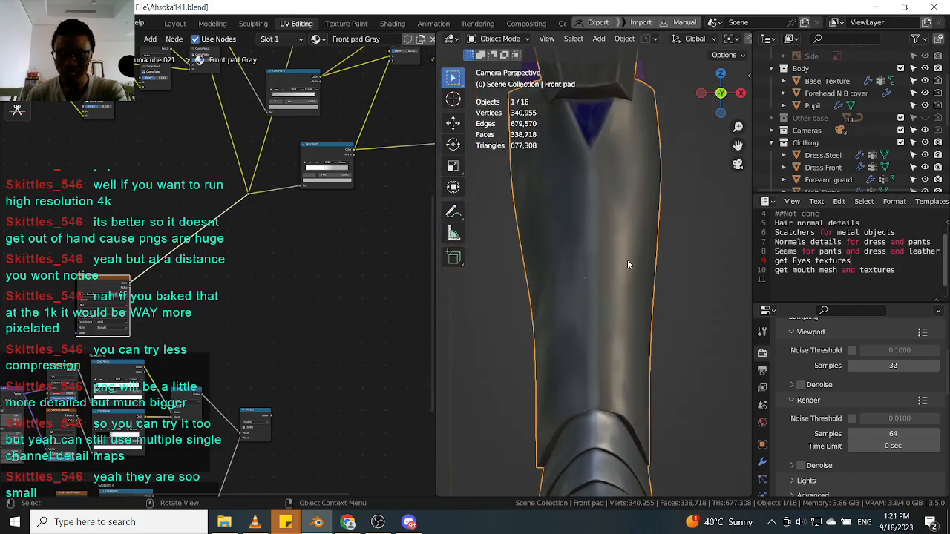
scroll(625, 263, down, 3)
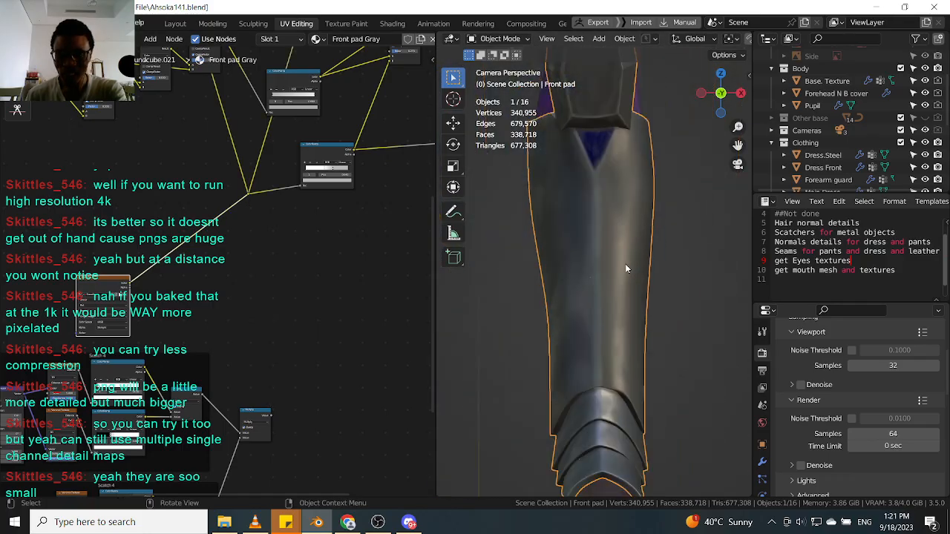
scroll(629, 161, up, 3)
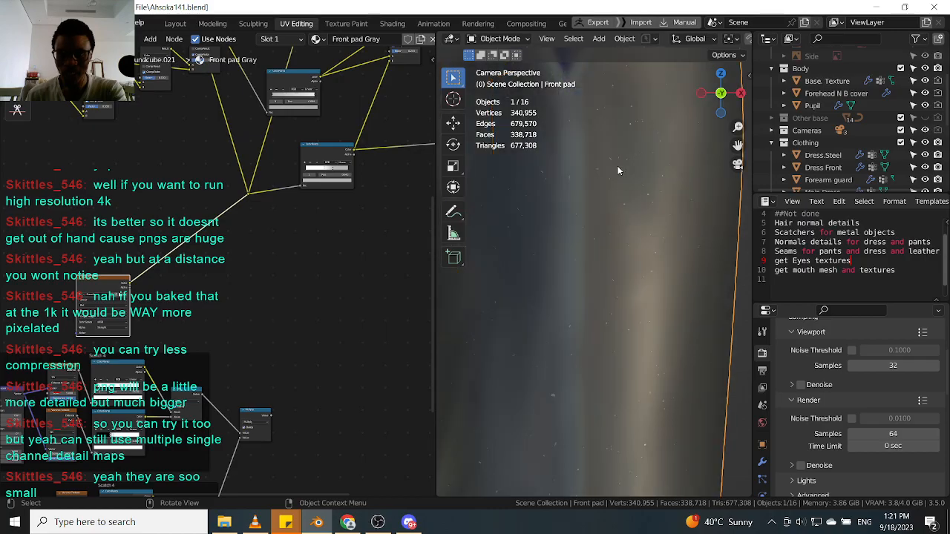
scroll(620, 171, down, 3)
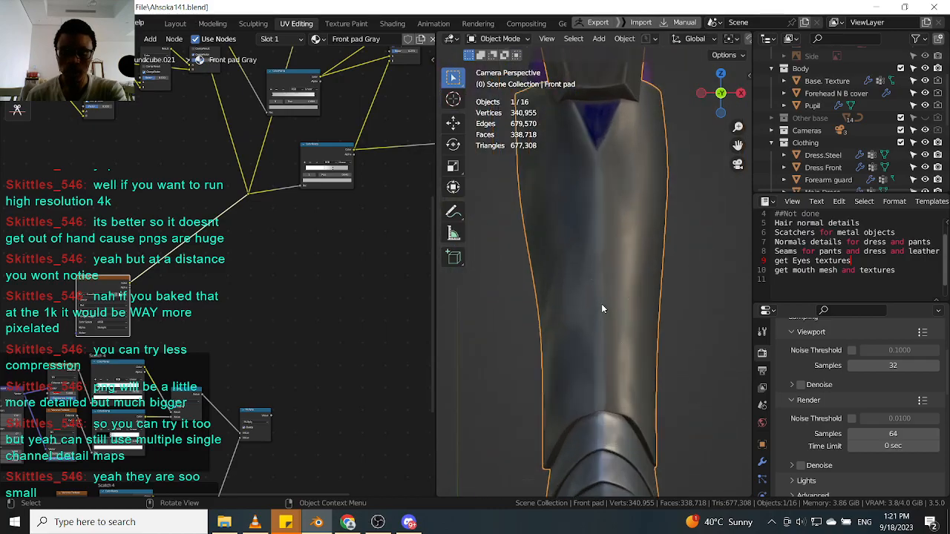
scroll(601, 303, up, 3)
scroll(618, 252, down, 3)
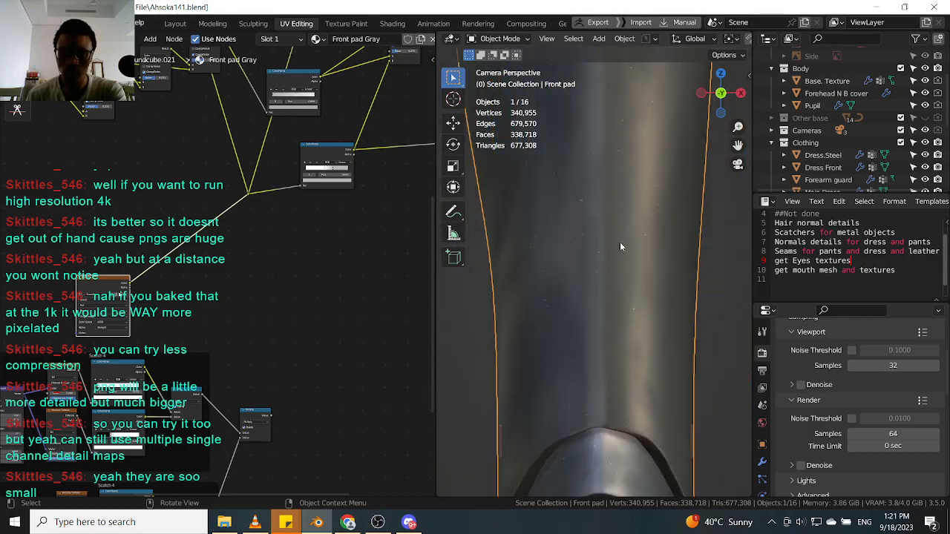
scroll(607, 133, up, 3)
scroll(616, 112, down, 2)
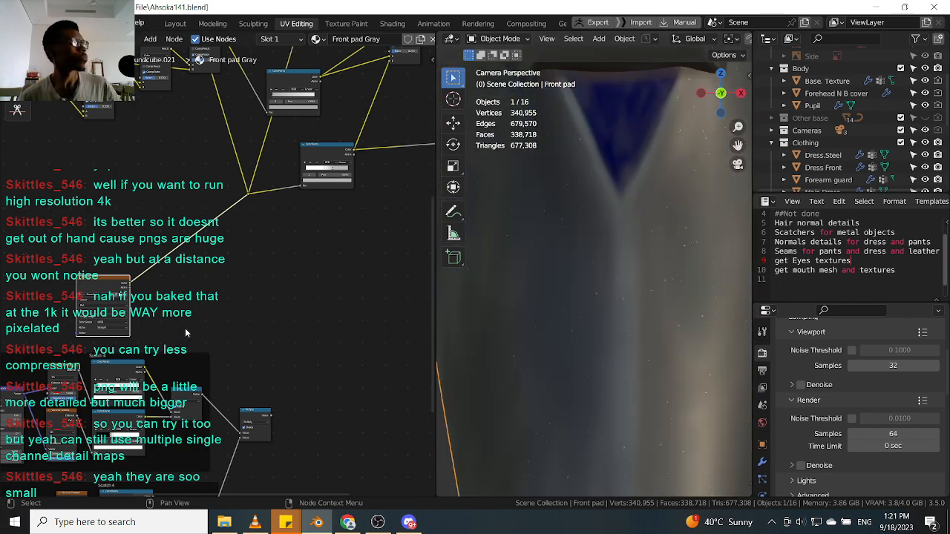
scroll(606, 323, down, 8)
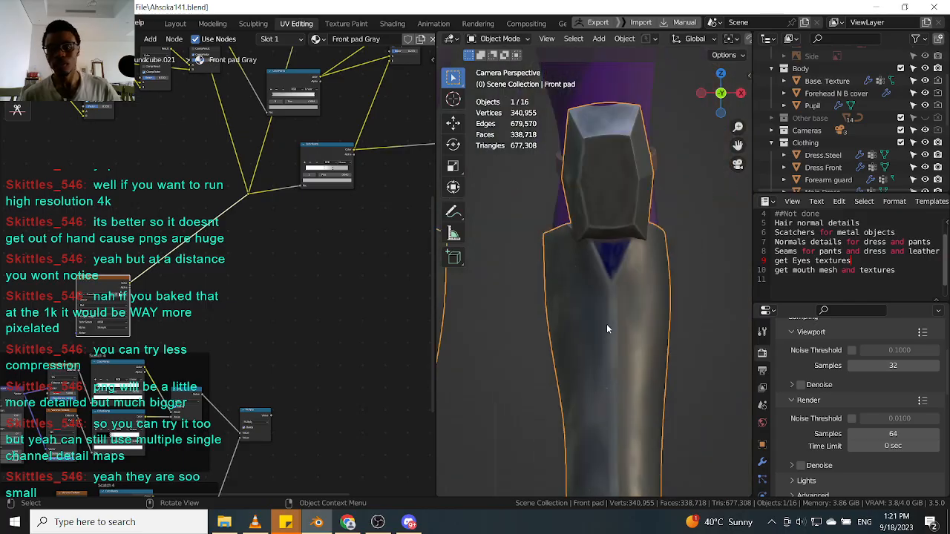
scroll(607, 338, up, 2)
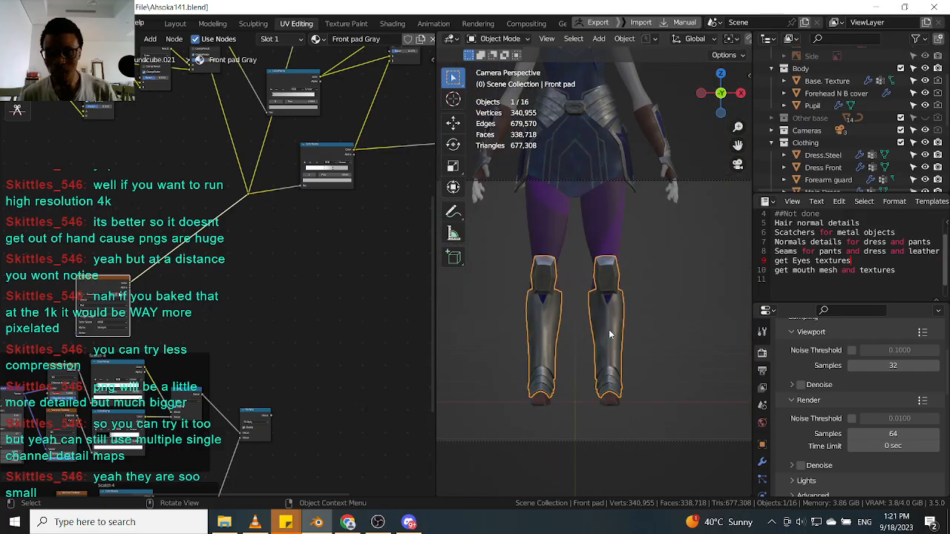
scroll(609, 335, up, 2)
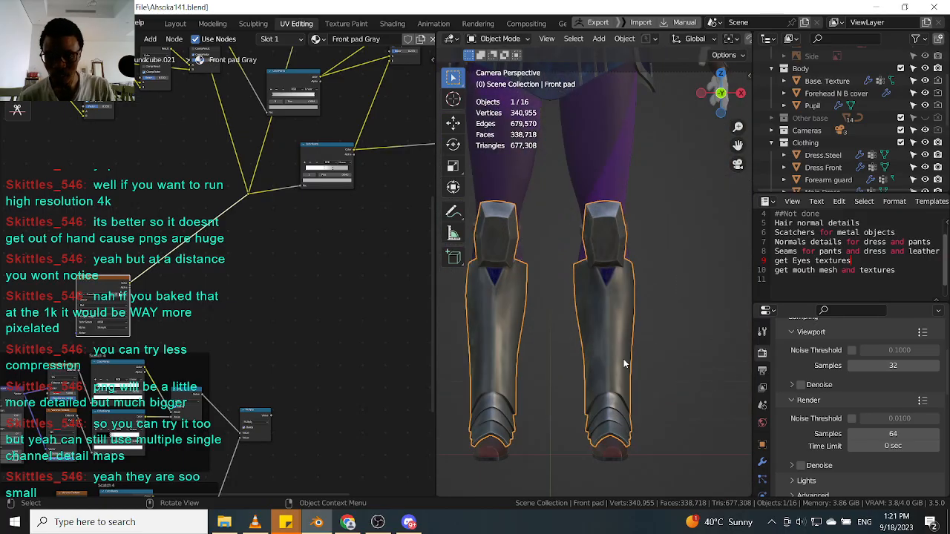
scroll(610, 329, up, 3)
scroll(612, 322, up, 1)
scroll(612, 321, down, 5)
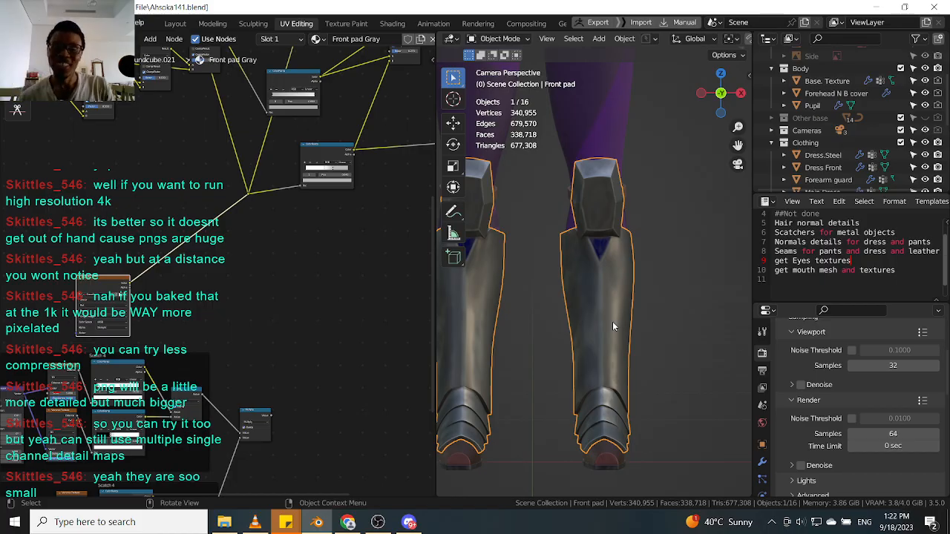
scroll(613, 324, down, 3)
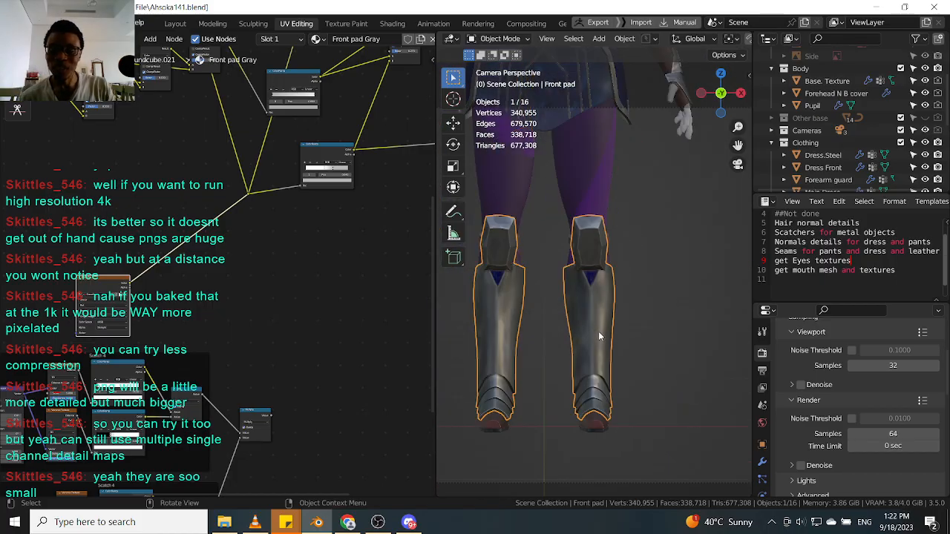
Select the front pad object again from an orbited view of the scene.
scroll(598, 331, down, 5)
scroll(593, 297, up, 4)
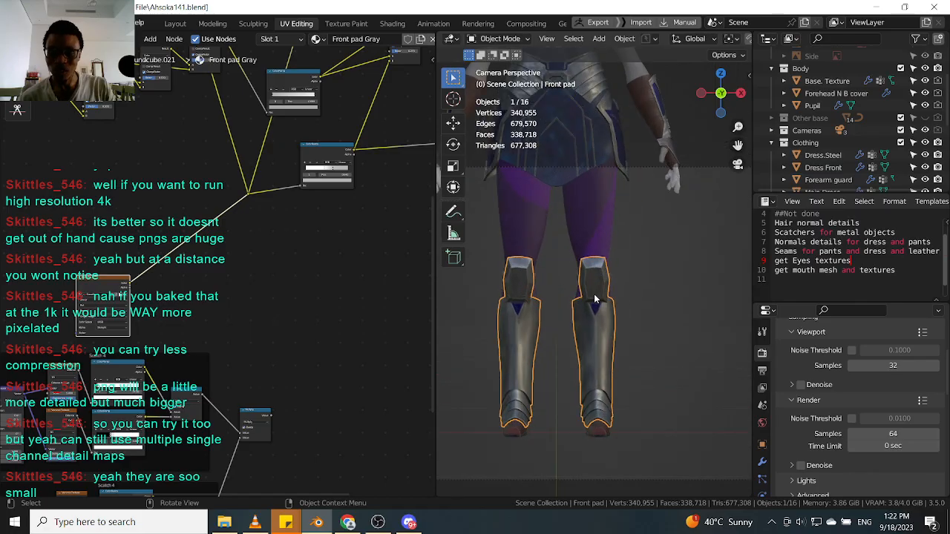
scroll(594, 299, down, 5)
scroll(592, 304, up, 3)
scroll(590, 315, down, 2)
middle_drag(590, 314, 580, 335)
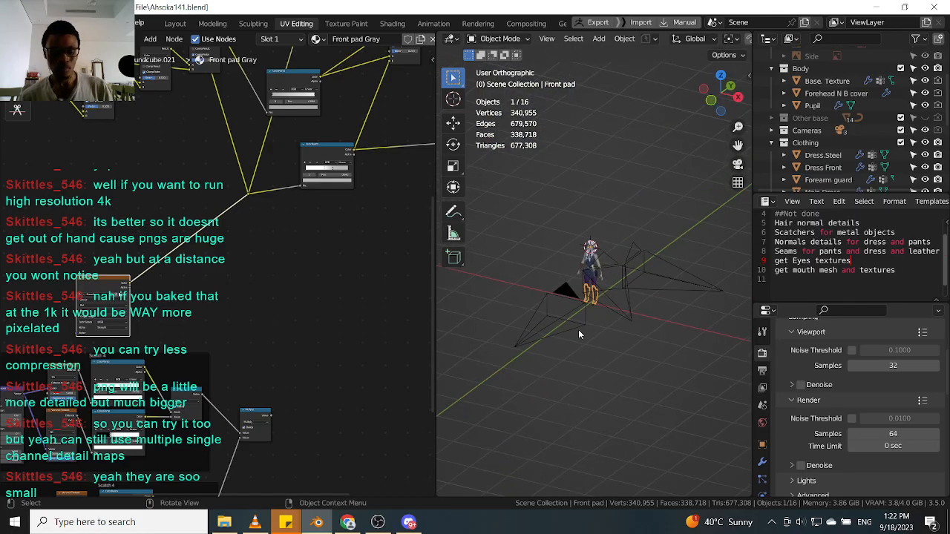
click(549, 318)
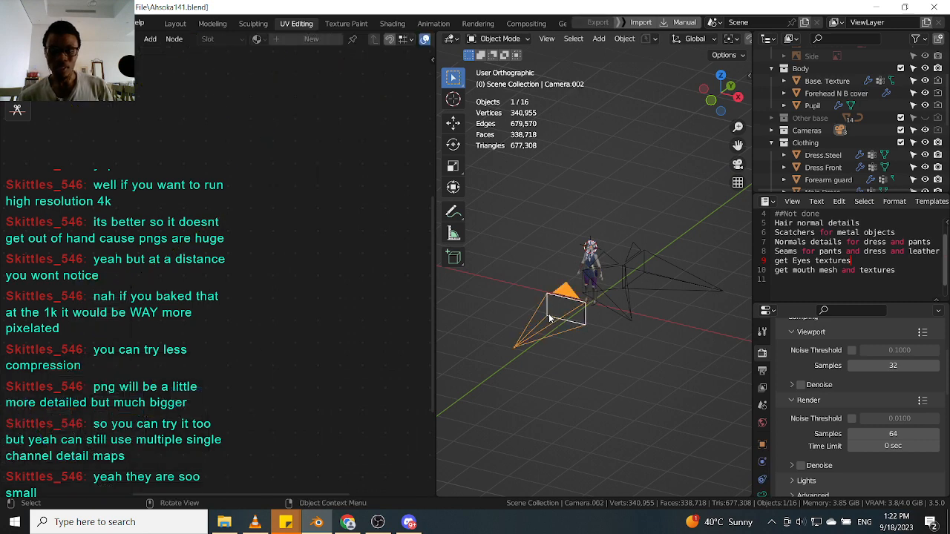
click(554, 322)
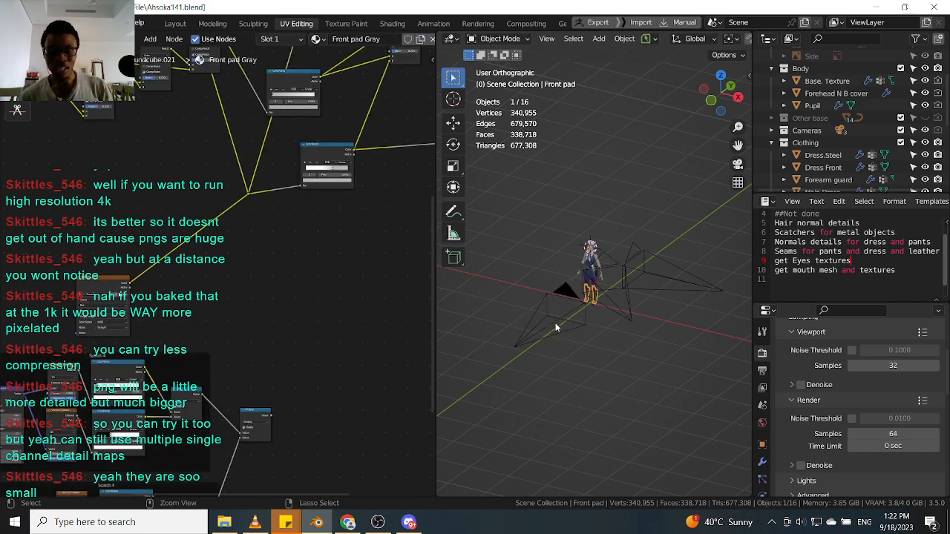
ctrl+click(555, 324)
scroll(594, 292, up, 5)
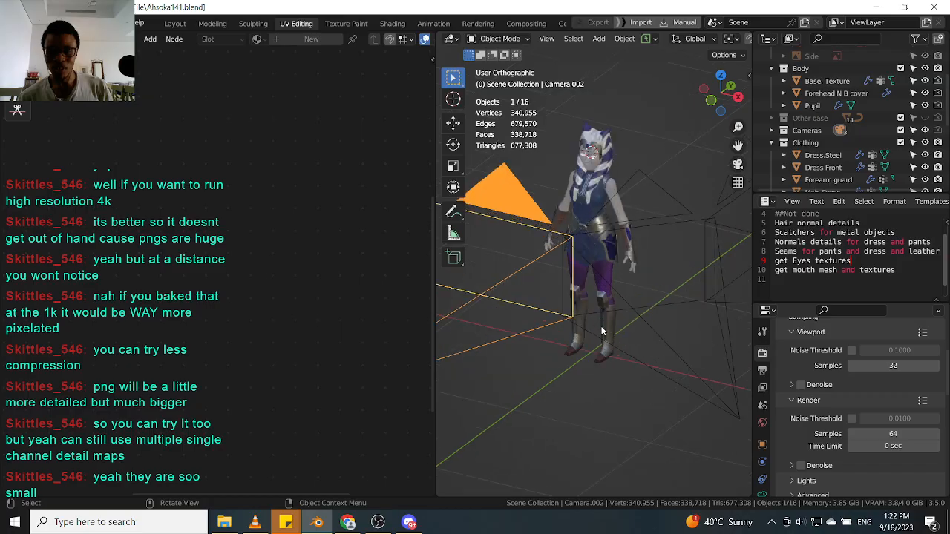
scroll(603, 326, up, 2)
click(605, 322)
Rearrange the nodes in the front pad material's node tree by moving node groups closer together.
middle_drag(228, 351, 272, 192)
scroll(274, 191, down, 2)
drag(97, 377, 292, 197)
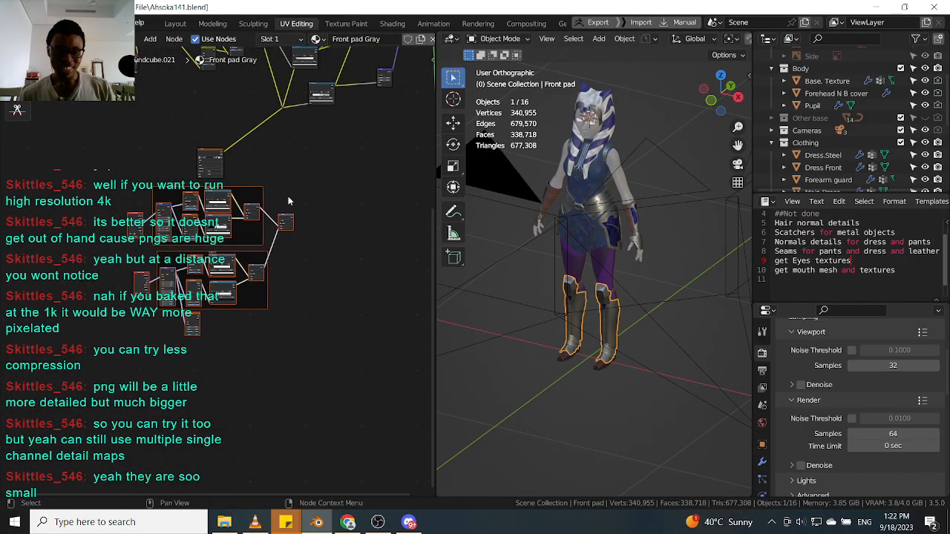
key(g)
click(129, 274)
scroll(260, 158, up, 3)
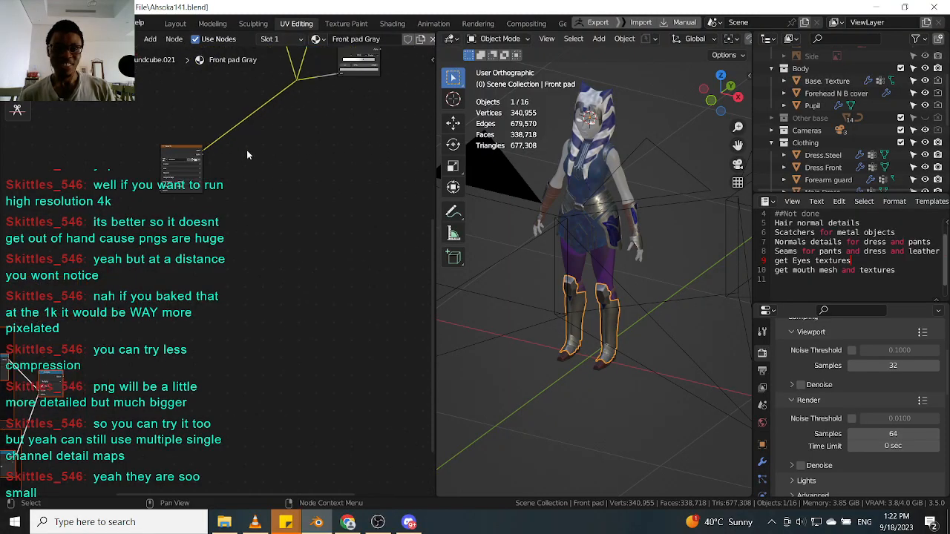
scroll(248, 148, up, 3)
middle_drag(247, 150, 248, 241)
click(170, 237)
key(g)
click(233, 165)
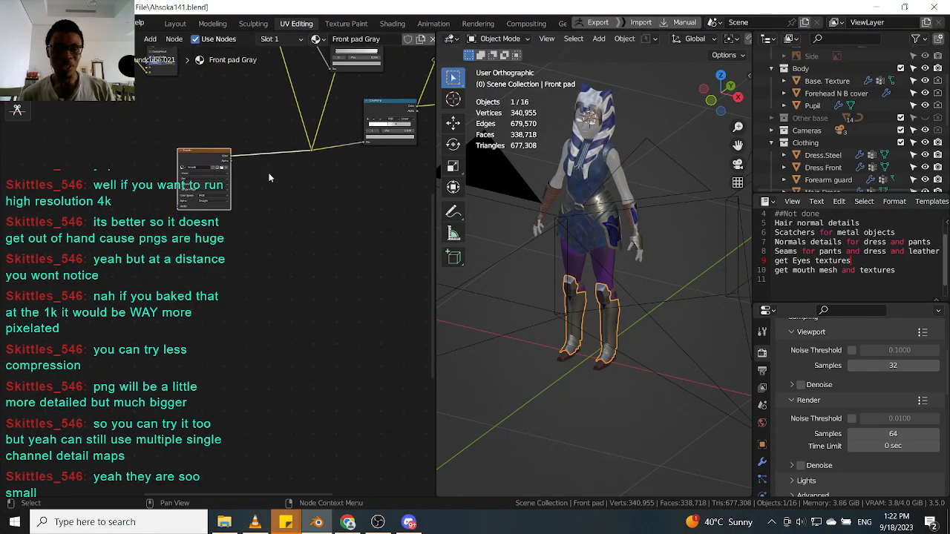
middle_drag(297, 157, 269, 248)
scroll(269, 248, up, 3)
key(g)
click(306, 246)
Select the front camera and duplicate it in place.
scroll(615, 276, down, 3)
middle_drag(615, 279, 593, 316)
click(594, 315)
click(593, 324)
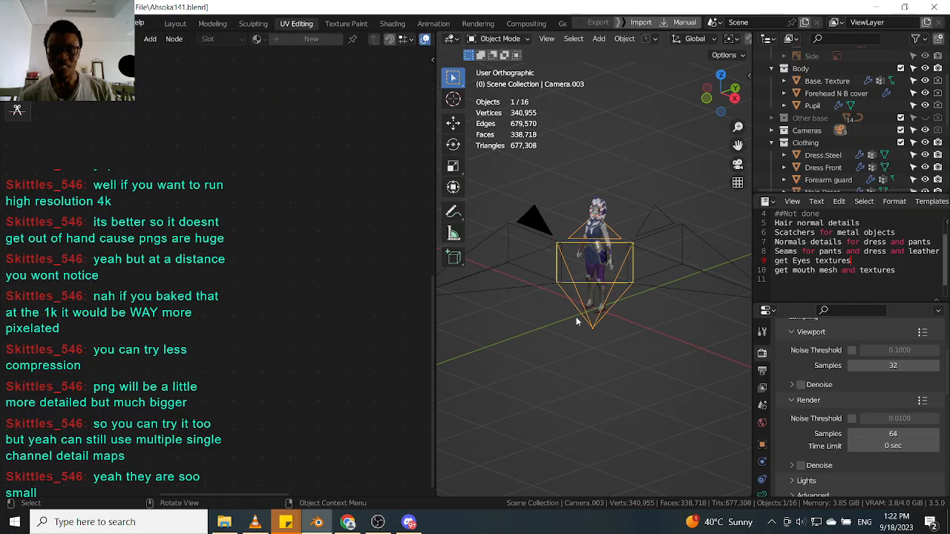
scroll(594, 311, down, 5)
key(shift+d)
key(Escape)
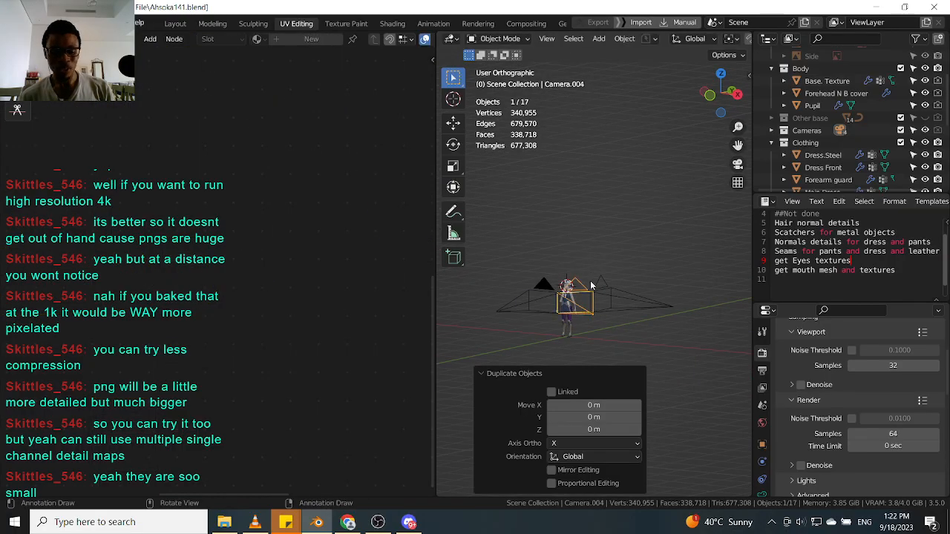
Lower the duplicated camera 0.52885 m along Z.
key(g)
key(z)
click(595, 313)
middle_drag(595, 313, 616, 361)
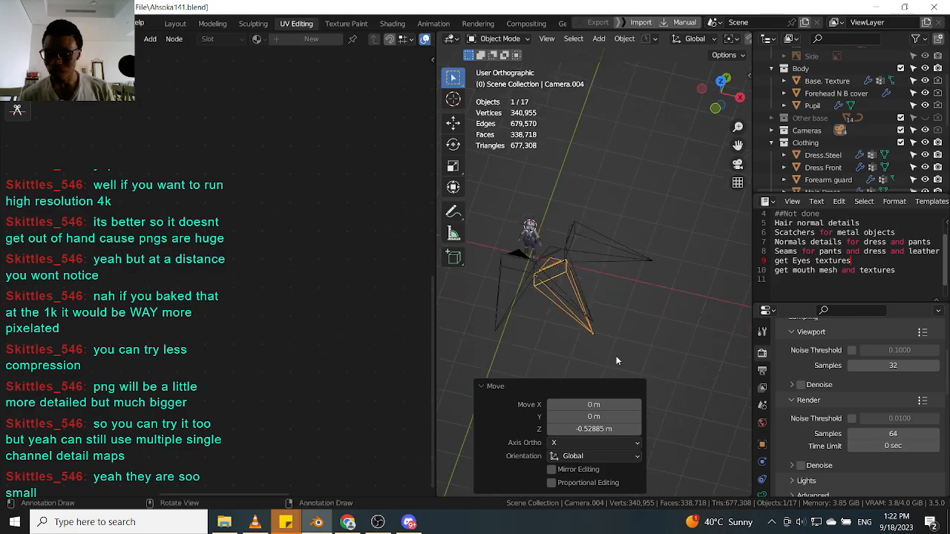
key(KP_7)
scroll(616, 355, down, 2)
key(g)
key(z)
key(z)
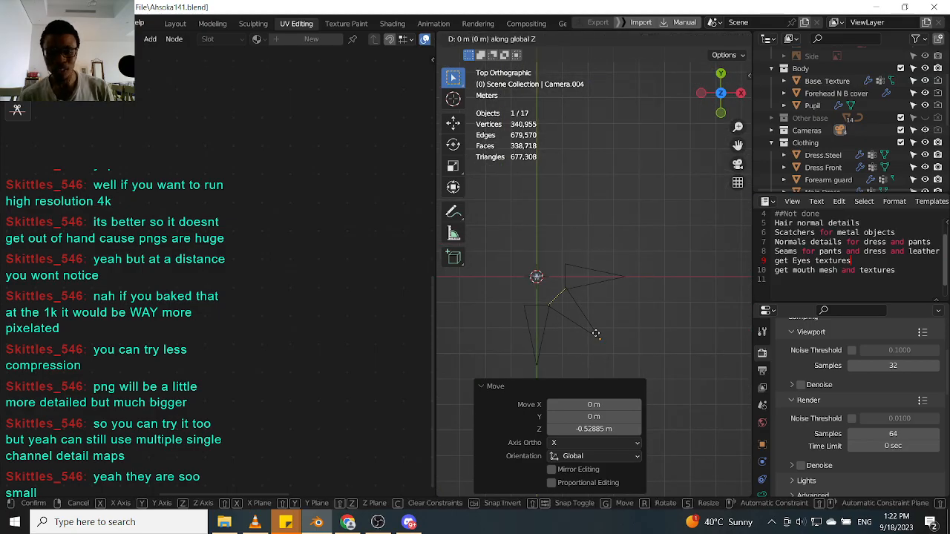
click(635, 346)
Raise the duplicated camera 0.25973 m along Z while viewing through the camera.
key(KP_0)
middle_drag(613, 310, 595, 283)
key(KP_0)
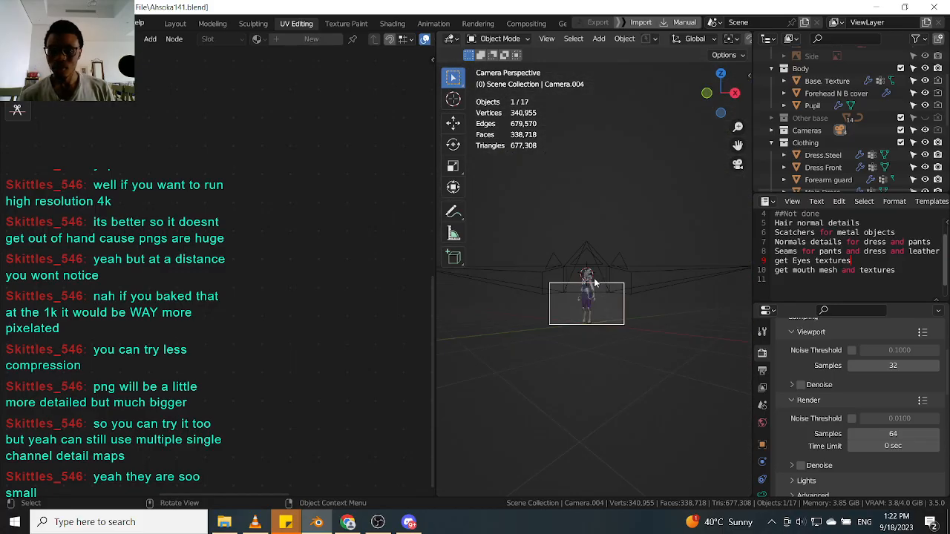
scroll(593, 297, up, 3)
key(g)
key(z)
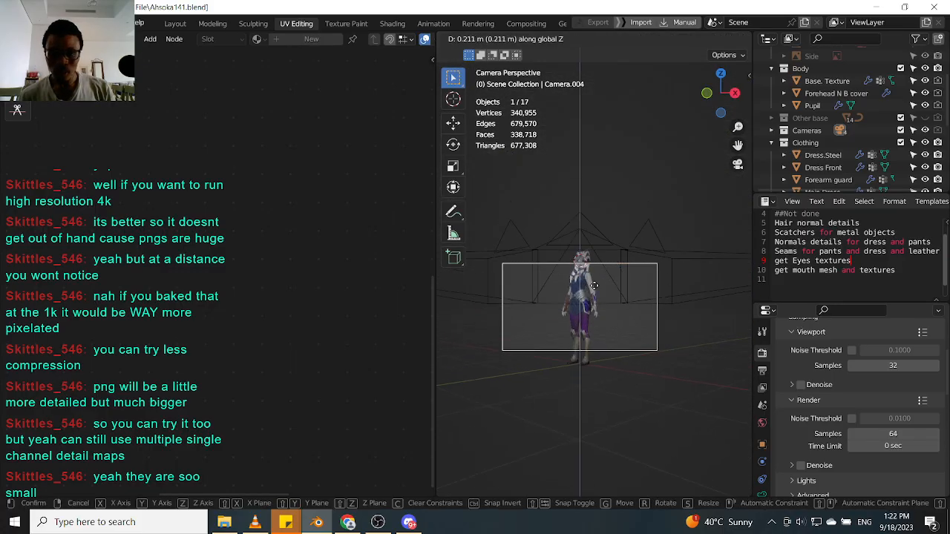
click(594, 291)
middle_drag(595, 290, 609, 292)
Push the duplicated camera 2.0951 m along its local Z axis.
key(KP_5)
key(KP_0)
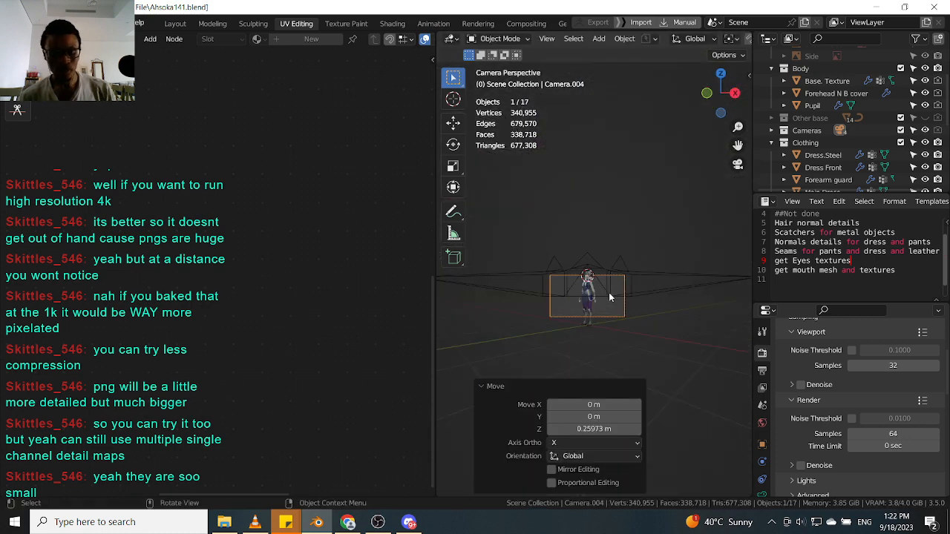
key(g)
key(z)
key(z)
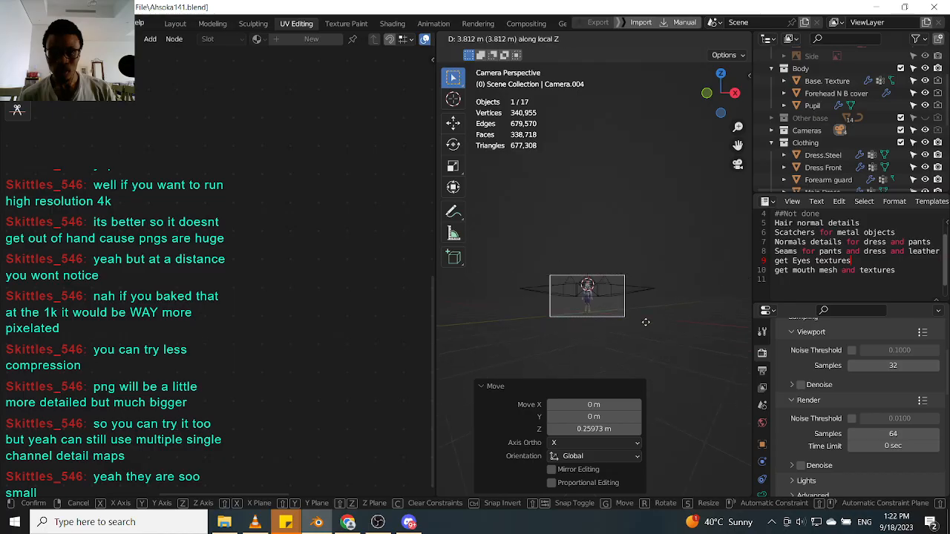
click(637, 314)
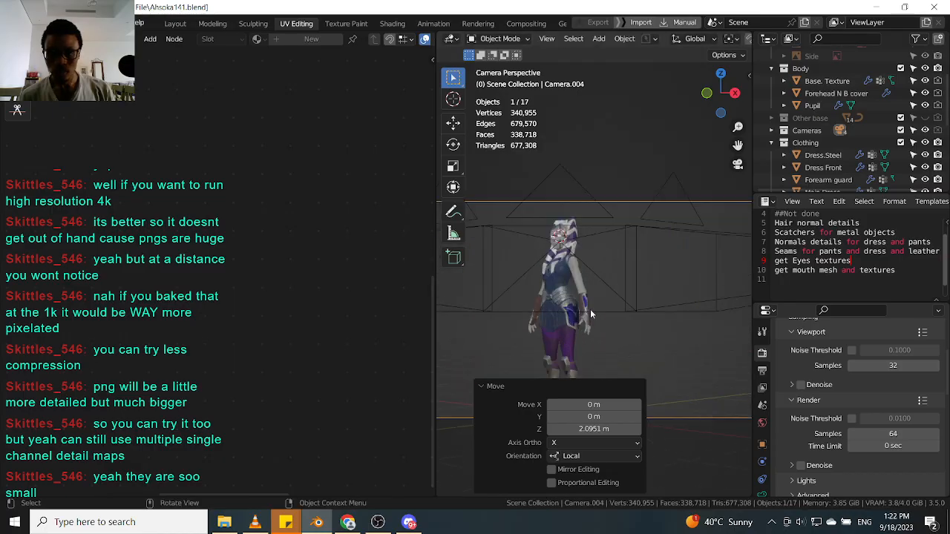
Lower the duplicated camera 0.045666 m along global Z.
key(g)
key(z)
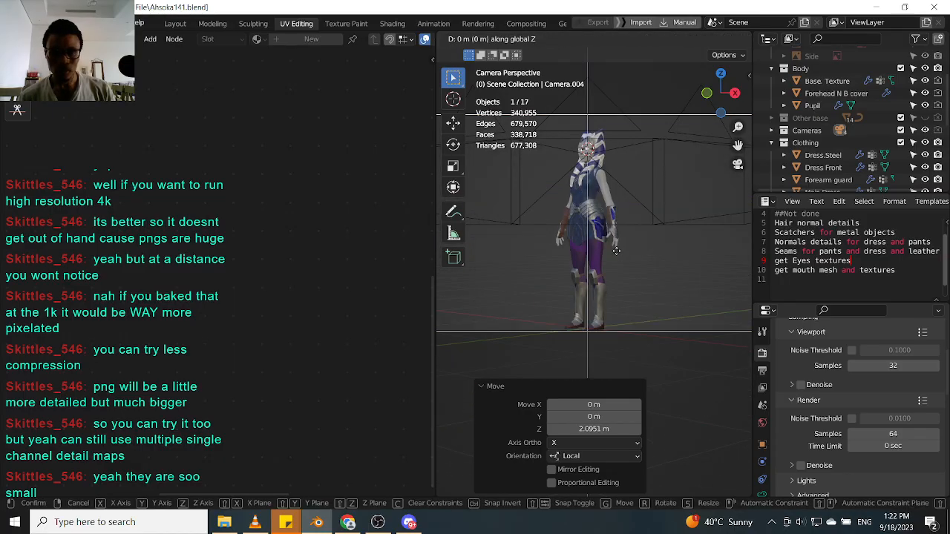
click(614, 230)
middle_drag(615, 230, 611, 171)
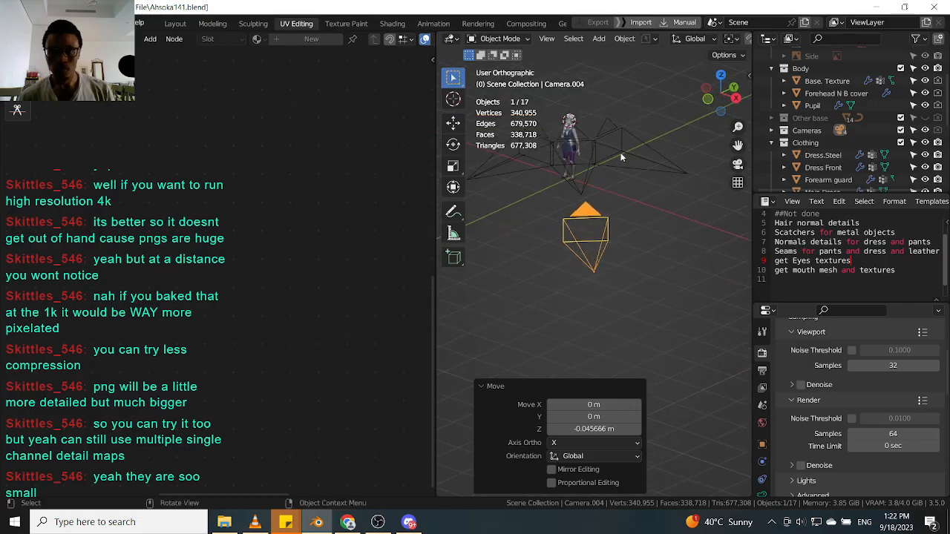
Select the three older cameras and delete them.
click(636, 141)
shift+click(549, 176)
shift+click(529, 167)
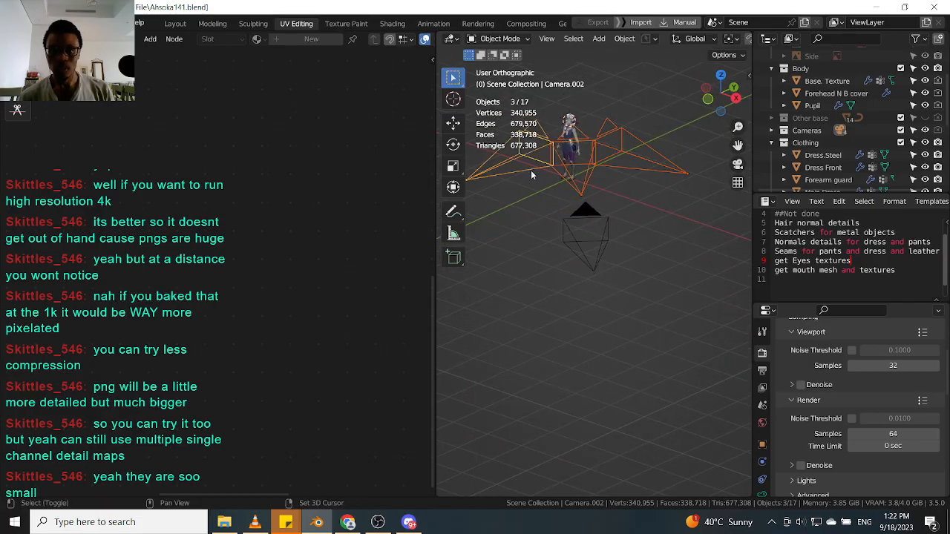
key(Delete)
Set the new camera as the active camera and view the character through it.
click(606, 231)
middle_drag(606, 232, 619, 241)
key(ctrl+KP_0)
scroll(604, 252, up, 10)
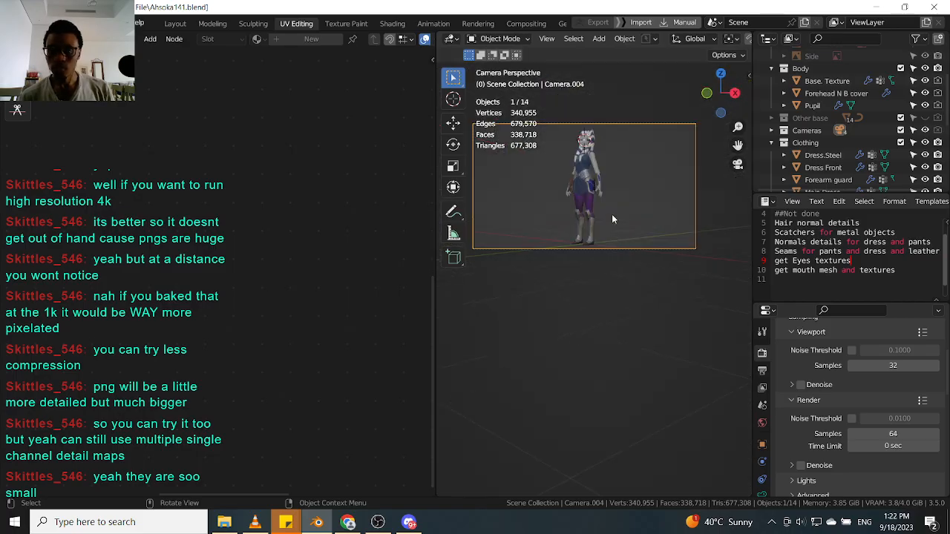
scroll(592, 291, down, 8)
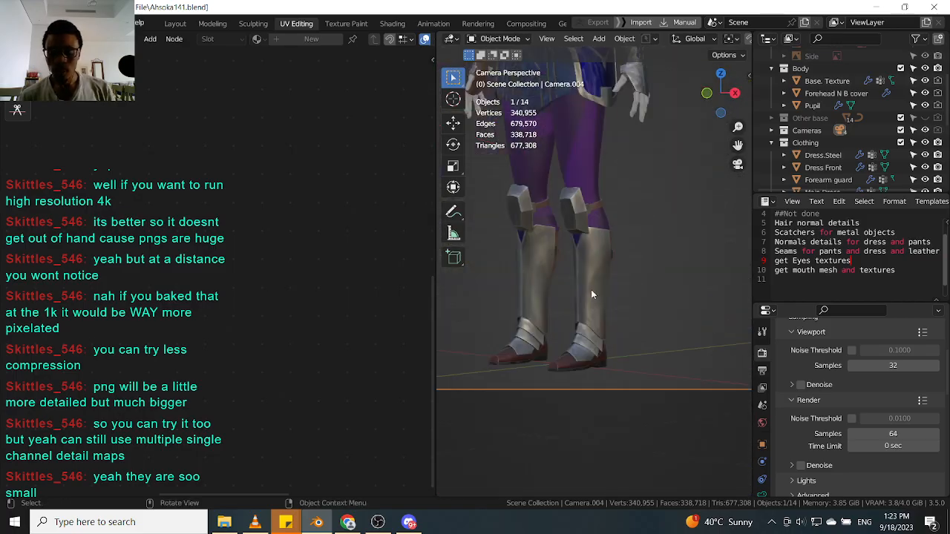
scroll(592, 290, up, 1)
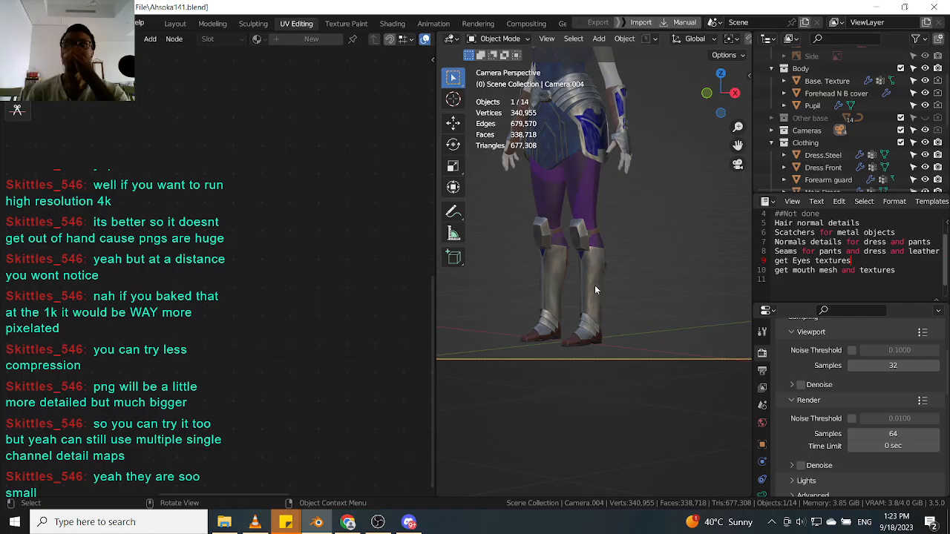
scroll(555, 280, down, 4)
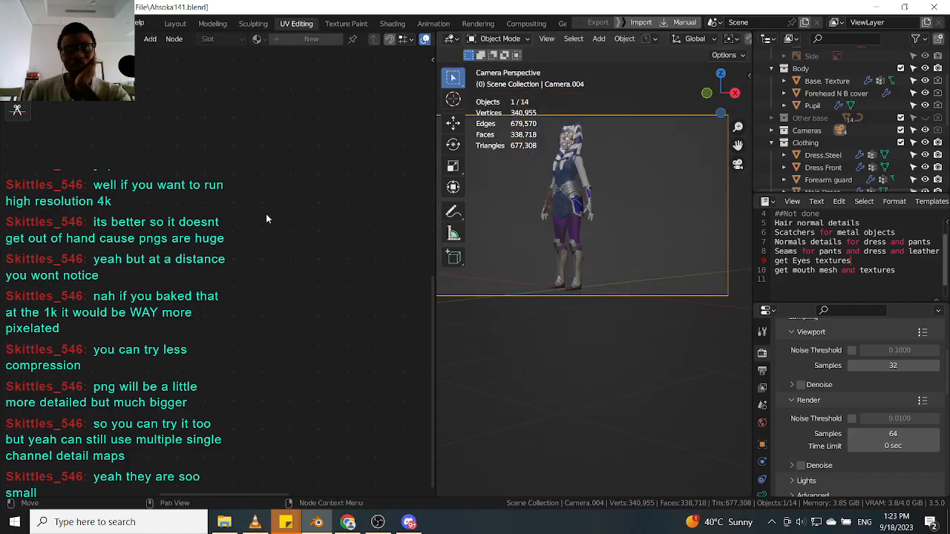
scroll(596, 278, up, 3)
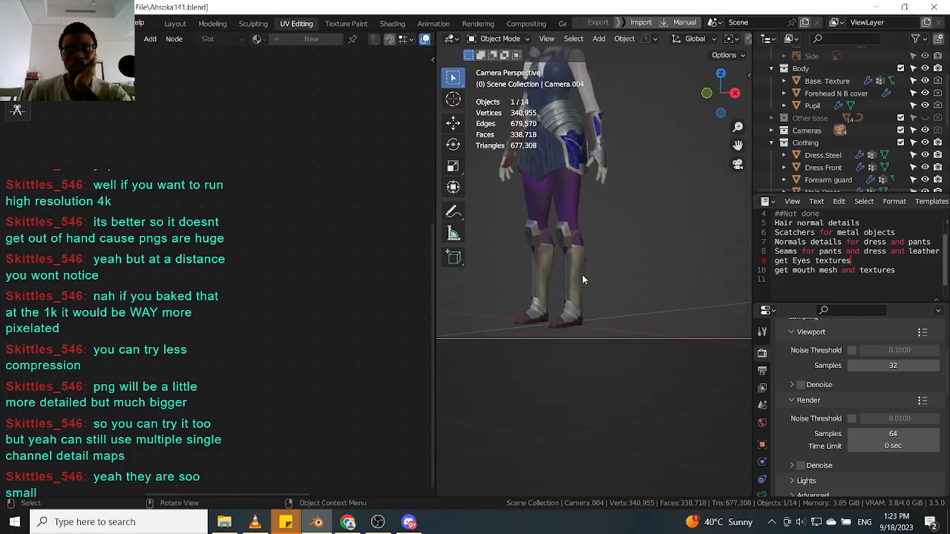
Select the front pad object through the active camera view.
click(582, 280)
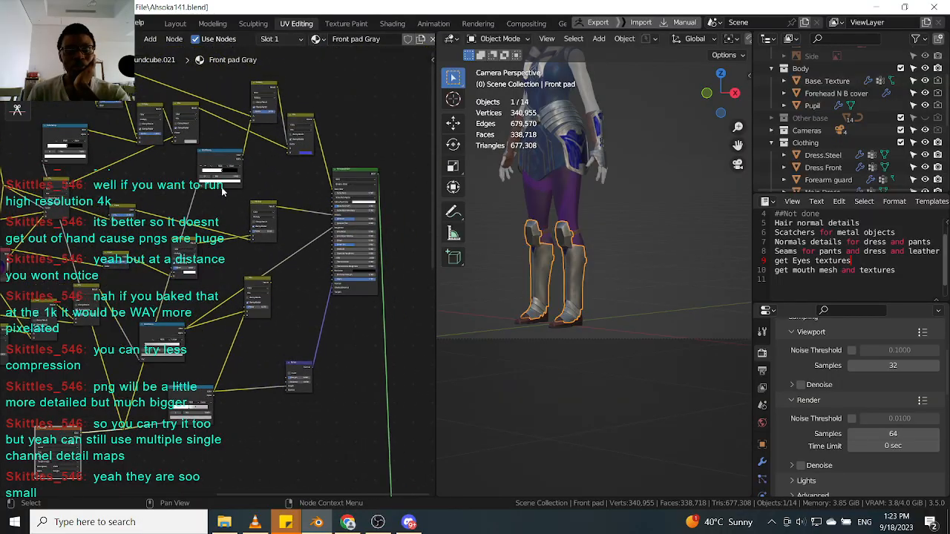
drag(216, 154, 217, 158)
middle_drag(252, 163, 228, 214)
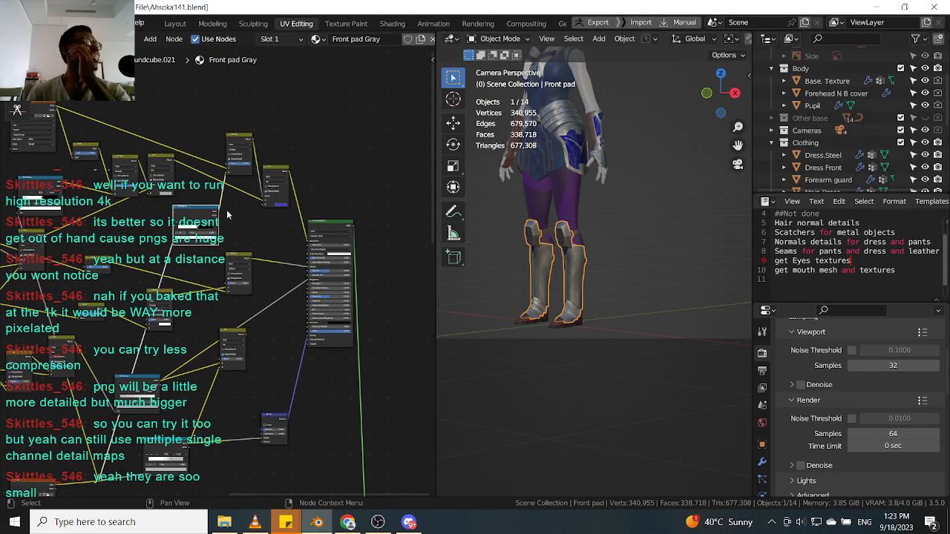
scroll(530, 210, down, 2)
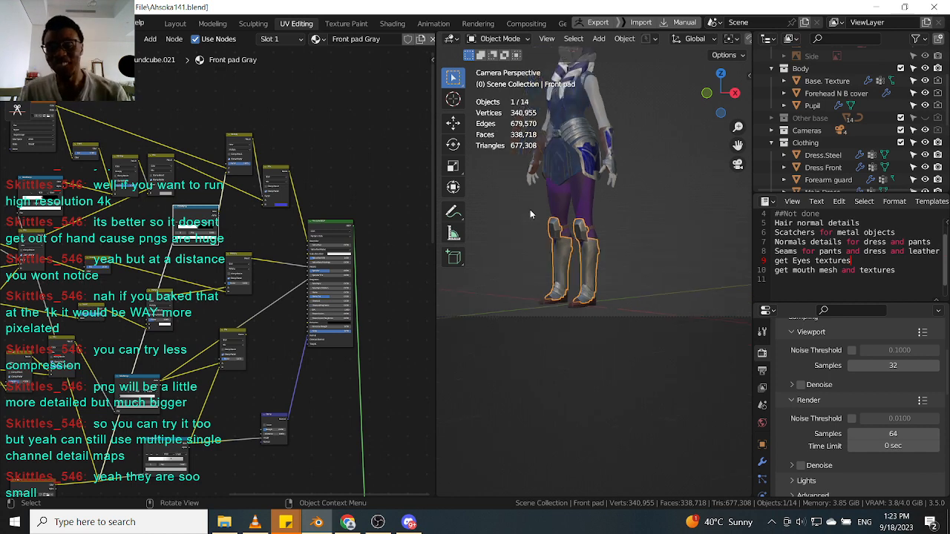
scroll(631, 149, up, 10)
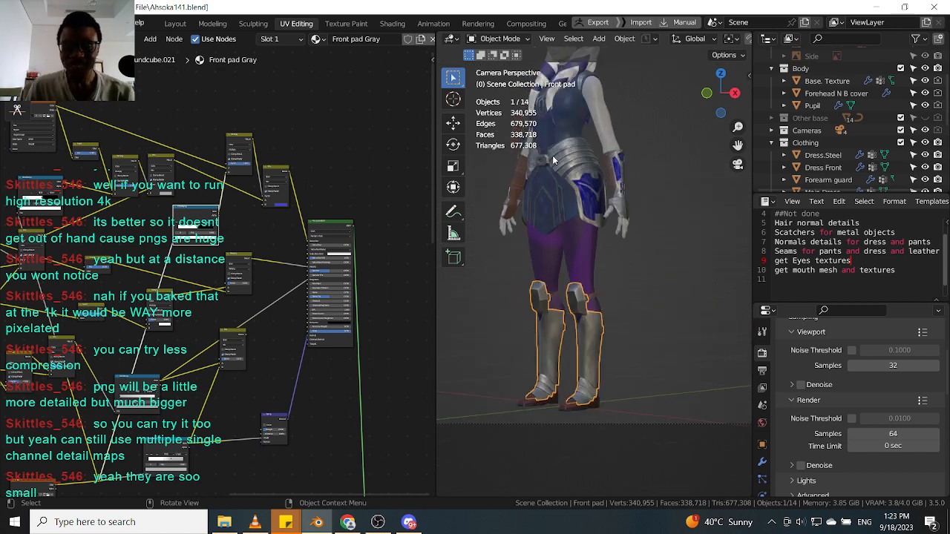
scroll(585, 174, down, 10)
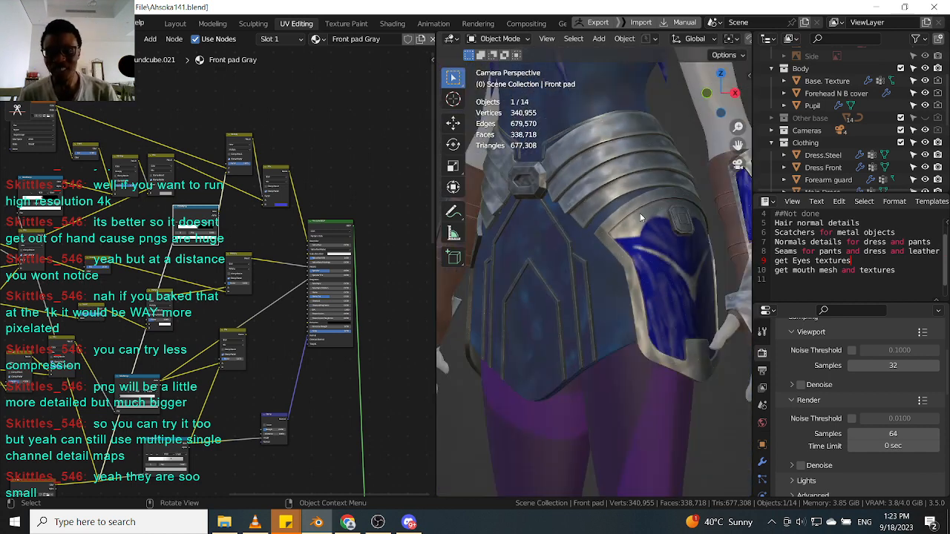
scroll(652, 206, down, 4)
Examine the skirt armor's texture up close through the new camera view.
middle_drag(653, 191, 615, 213)
scroll(615, 216, down, 3)
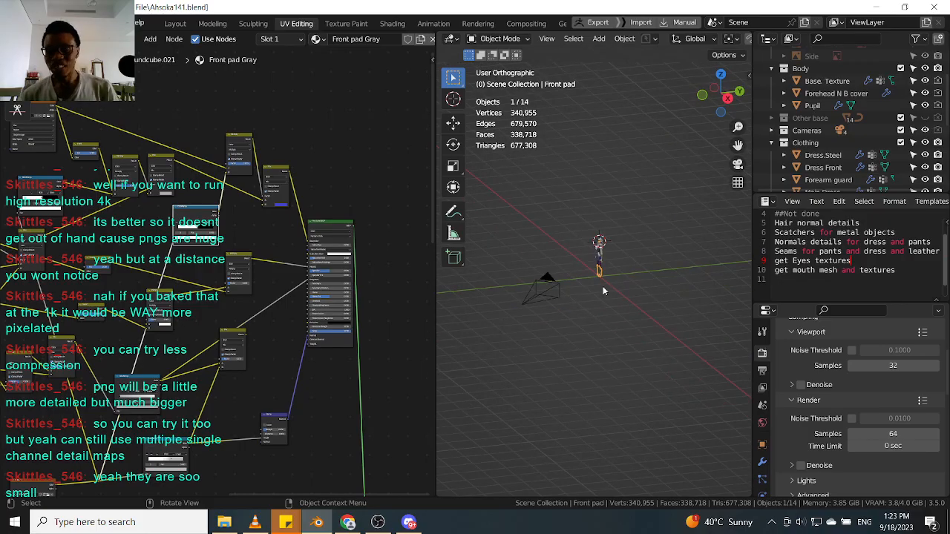
click(547, 292)
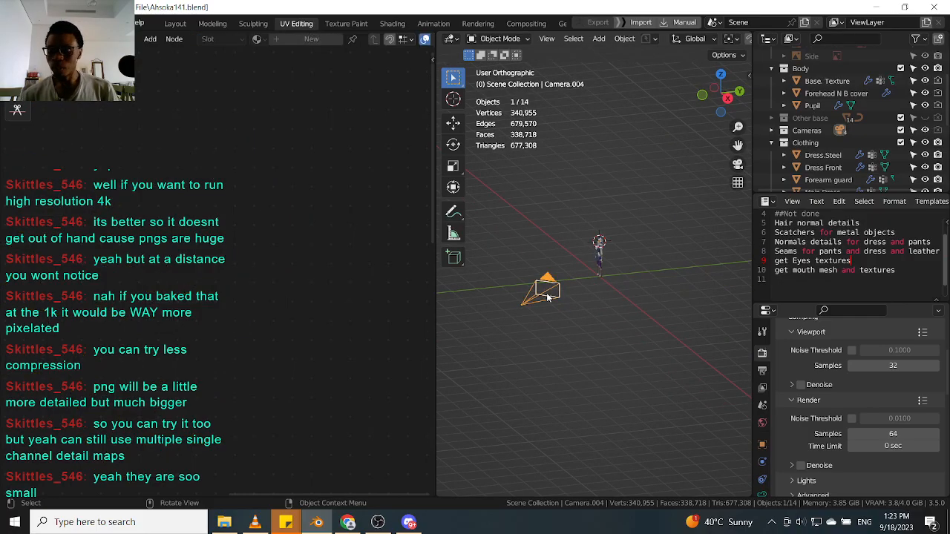
key(KP_0)
scroll(651, 240, down, 2)
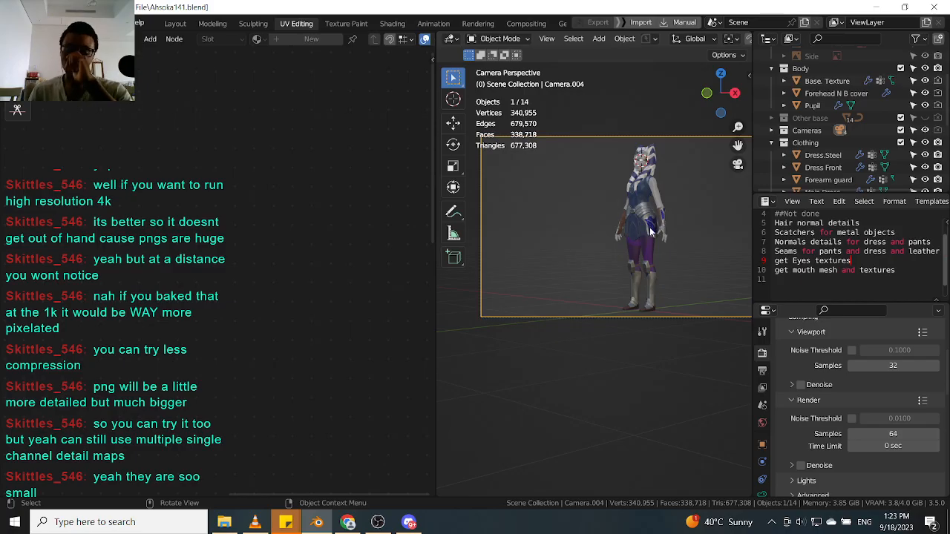
scroll(664, 230, up, 10)
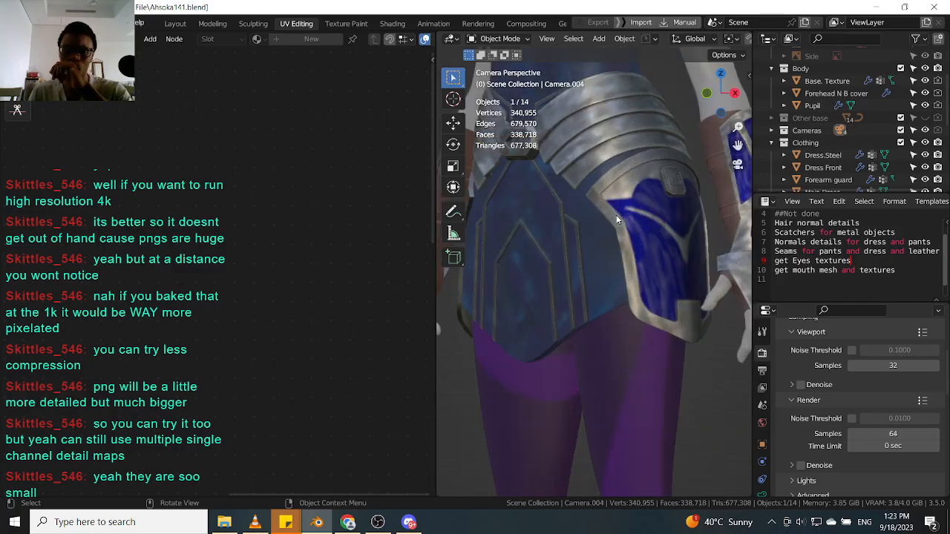
scroll(622, 222, up, 3)
scroll(597, 166, down, 5)
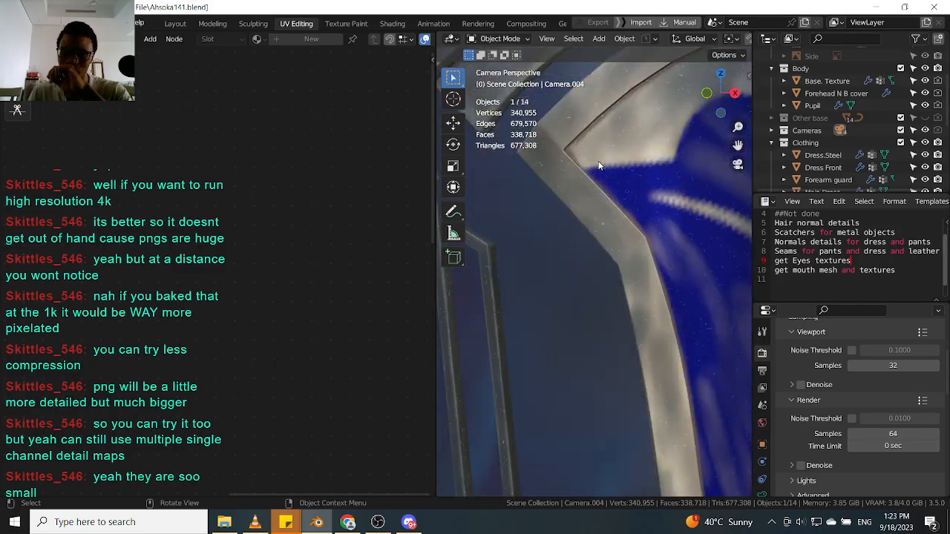
middle_drag(598, 166, 598, 178)
scroll(599, 181, down, 5)
key(KP_0)
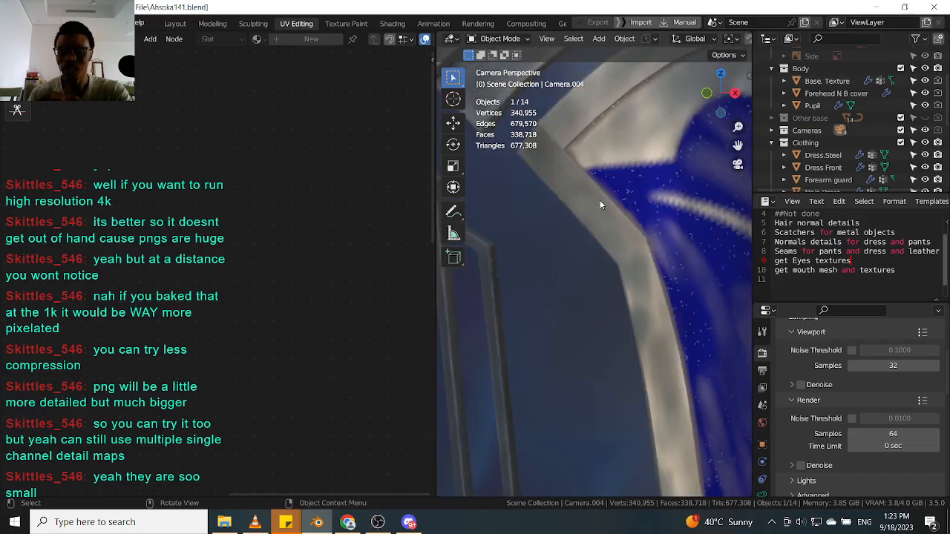
scroll(598, 204, down, 6)
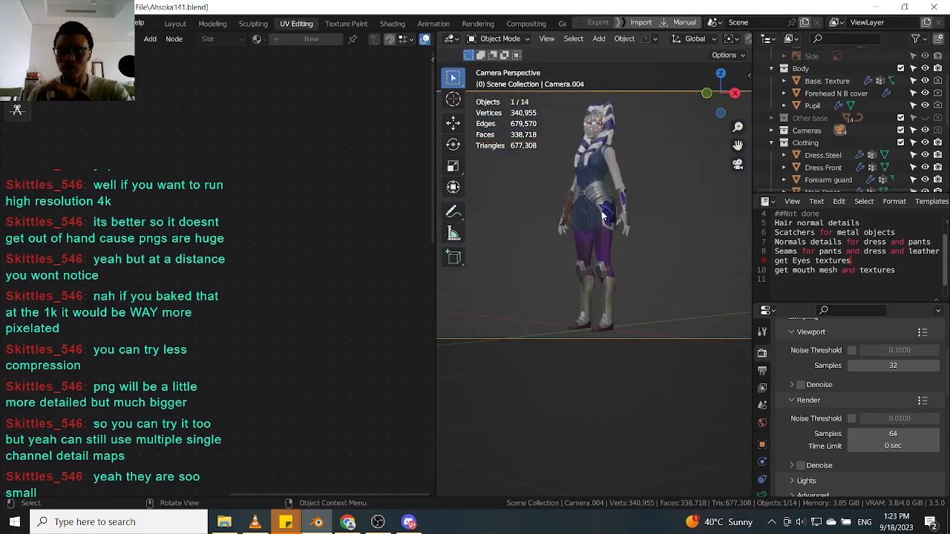
Leave the camera view and select the front pad armor on the character's shins.
scroll(622, 211, down, 1)
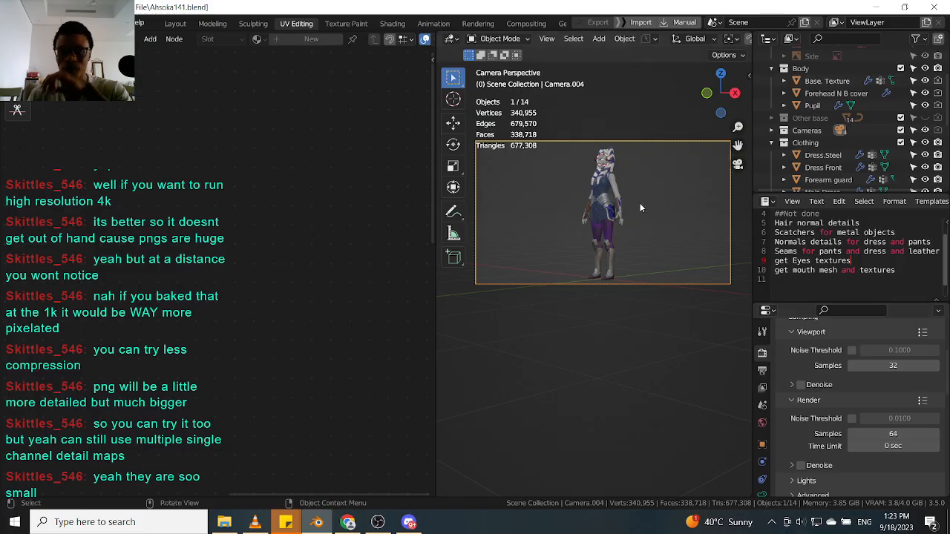
scroll(640, 208, down, 1)
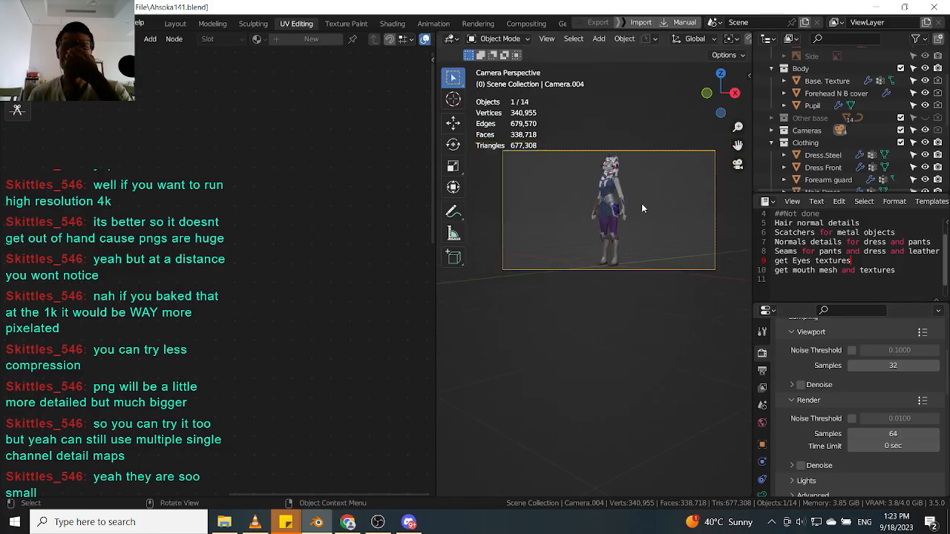
scroll(610, 217, up, 6)
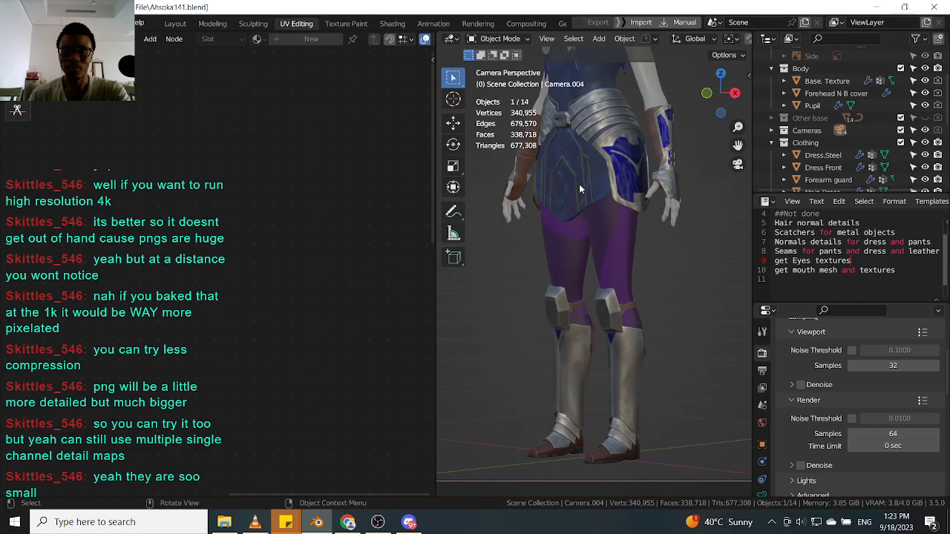
click(579, 188)
middle_drag(579, 189, 593, 290)
scroll(597, 295, up, 5)
click(604, 277)
scroll(604, 279, up, 3)
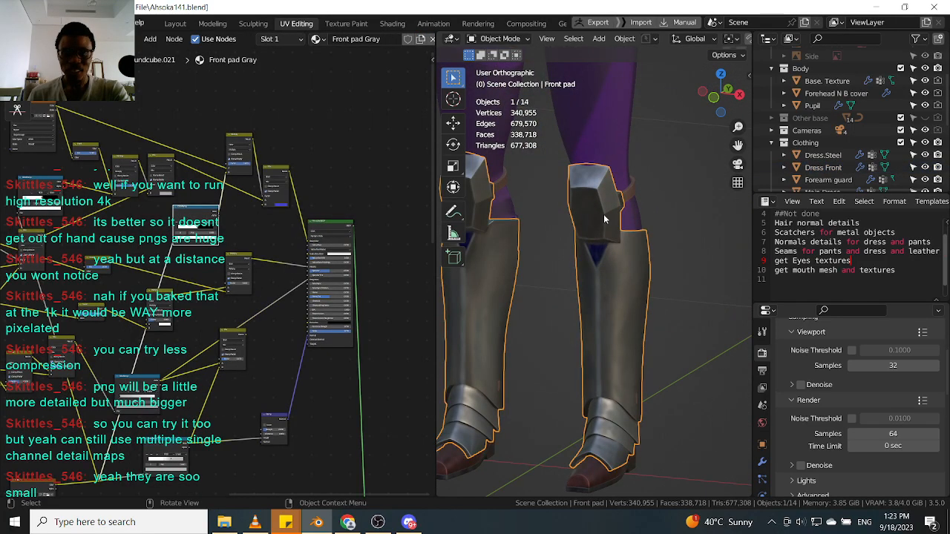
Select the dress front and front pad objects in turn to compare their material node trees.
scroll(615, 230, down, 3)
click(572, 123)
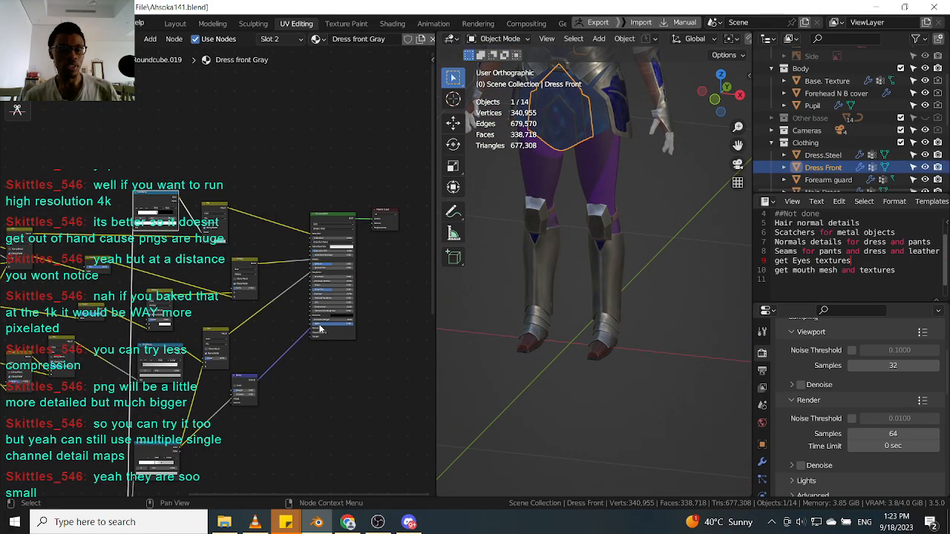
scroll(228, 408, down, 4)
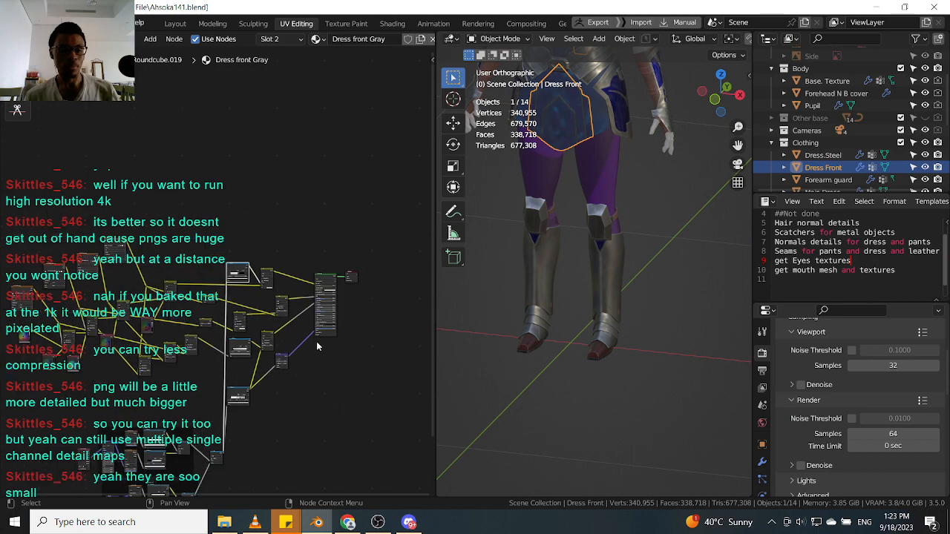
click(598, 286)
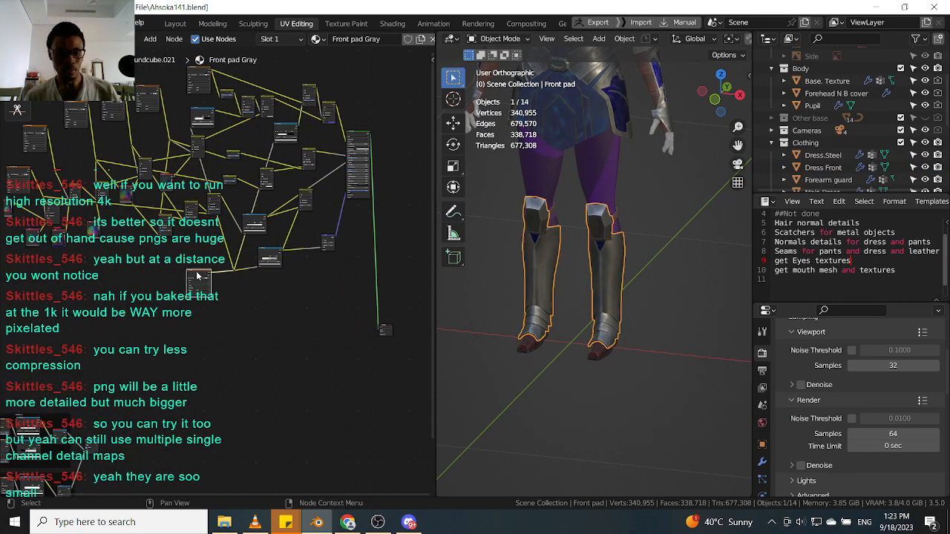
scroll(547, 245, down, 3)
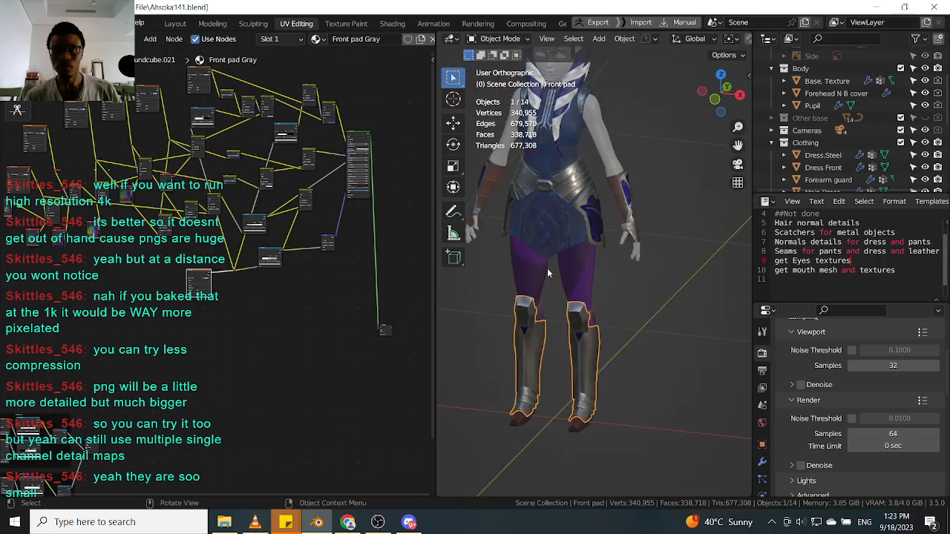
scroll(572, 246, up, 5)
click(569, 251)
Connect the scratch image texture's color output into the Dress Front material's node tree.
scroll(208, 343, up, 4)
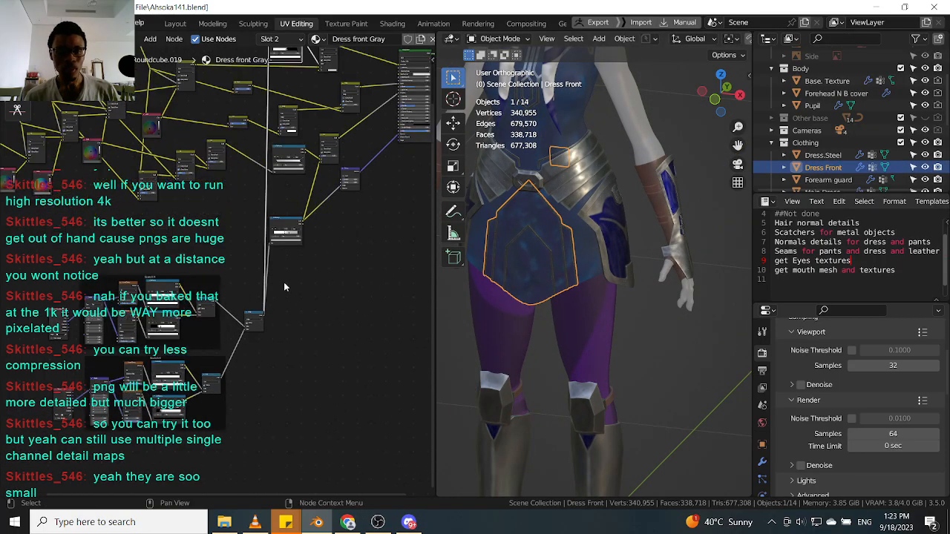
click(286, 332)
scroll(286, 328, up, 2)
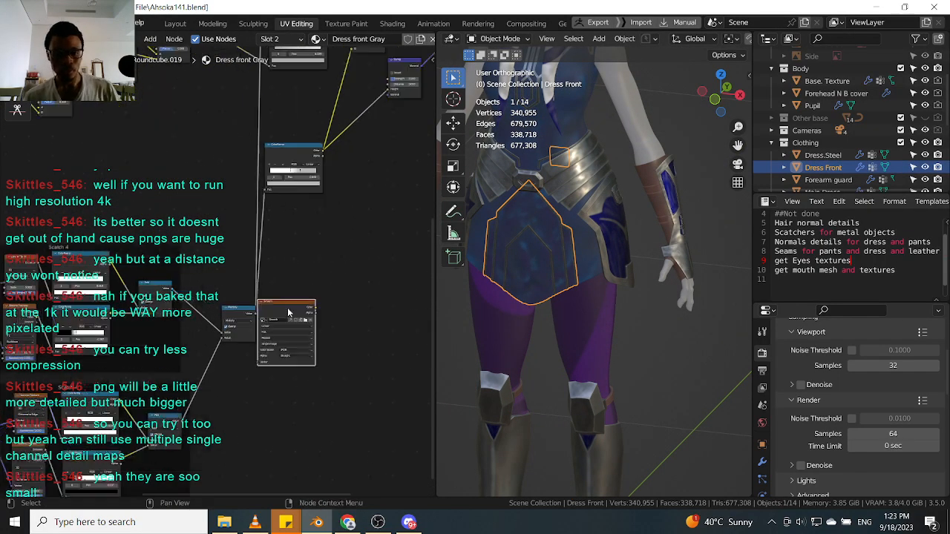
drag(299, 310, 260, 232)
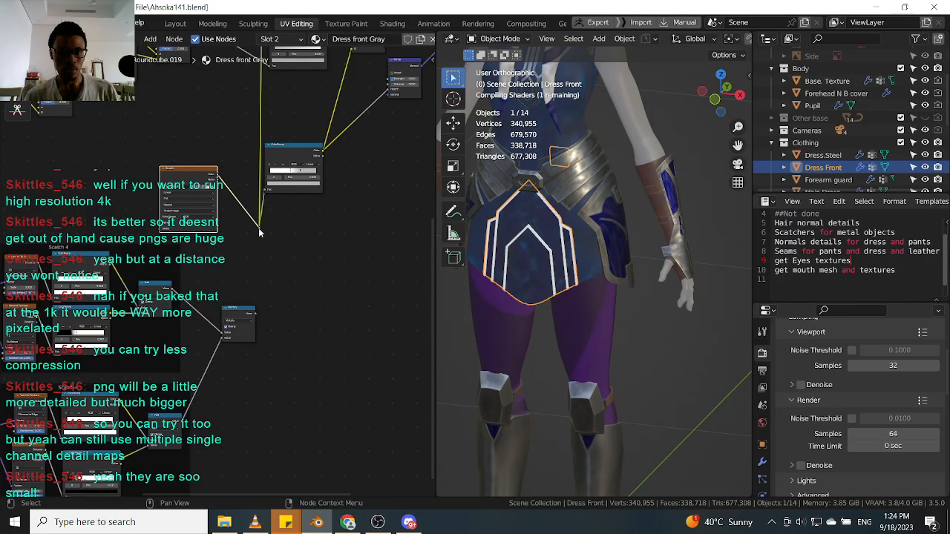
Select the SideShield object and paste the copied scratch image node into its material, placing it beside the other nodes.
scroll(259, 223, down, 2)
click(593, 204)
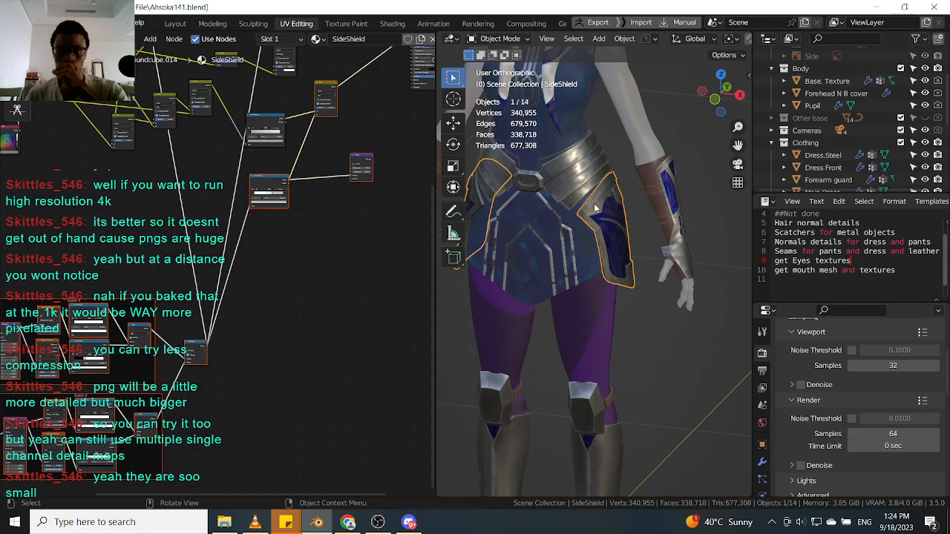
shift+right_drag(256, 258, 180, 241)
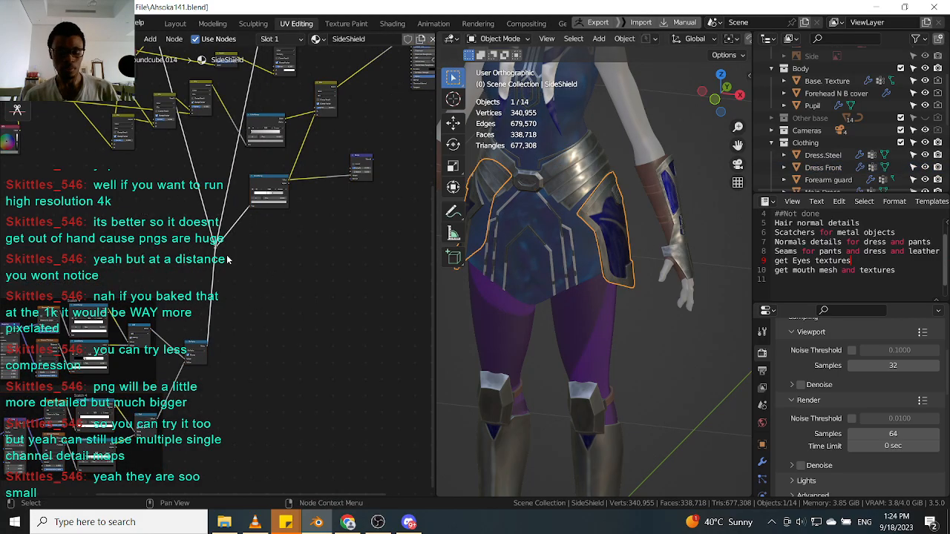
key(g)
click(226, 223)
click(117, 229)
key(ctrl+v)
scroll(117, 232, up, 1)
drag(140, 209, 248, 229)
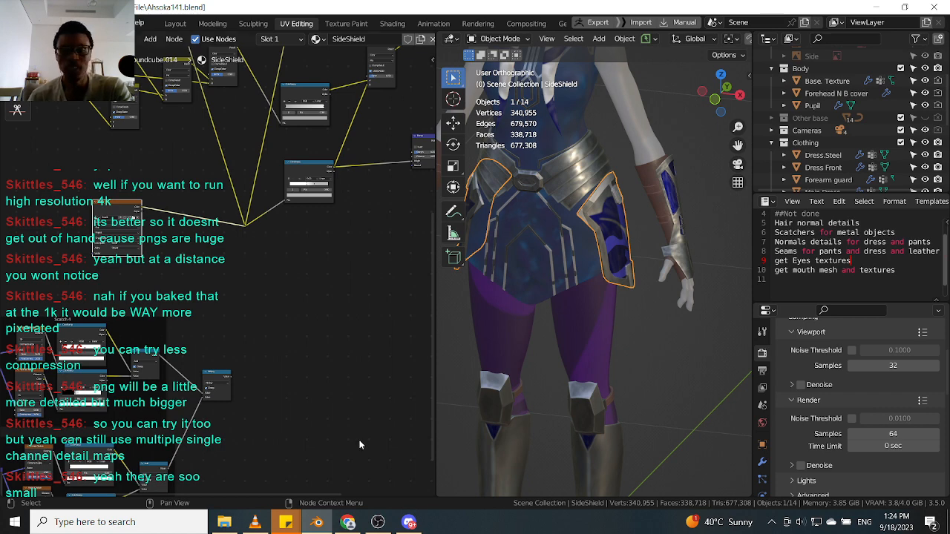
Examine the side shield's surface up close in the viewport.
scroll(558, 254, up, 5)
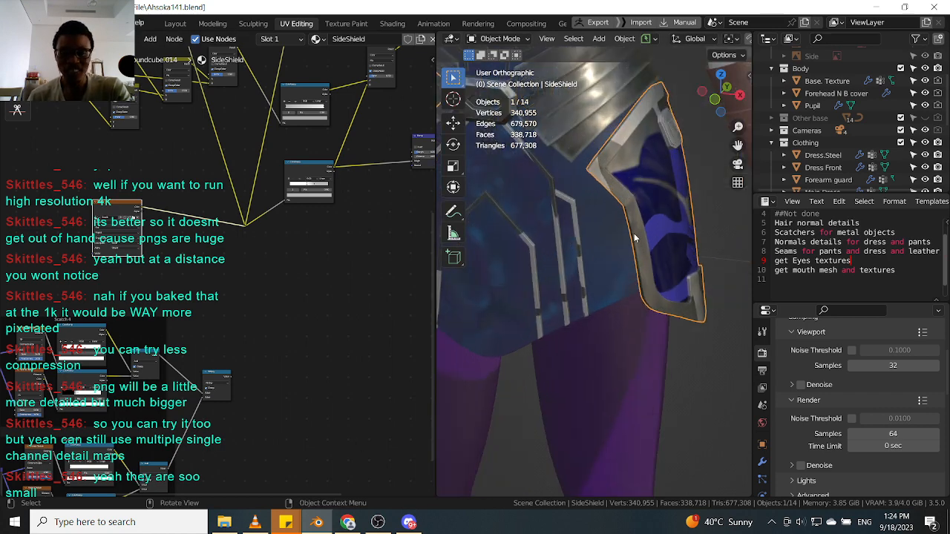
scroll(542, 263, down, 3)
scroll(564, 263, up, 6)
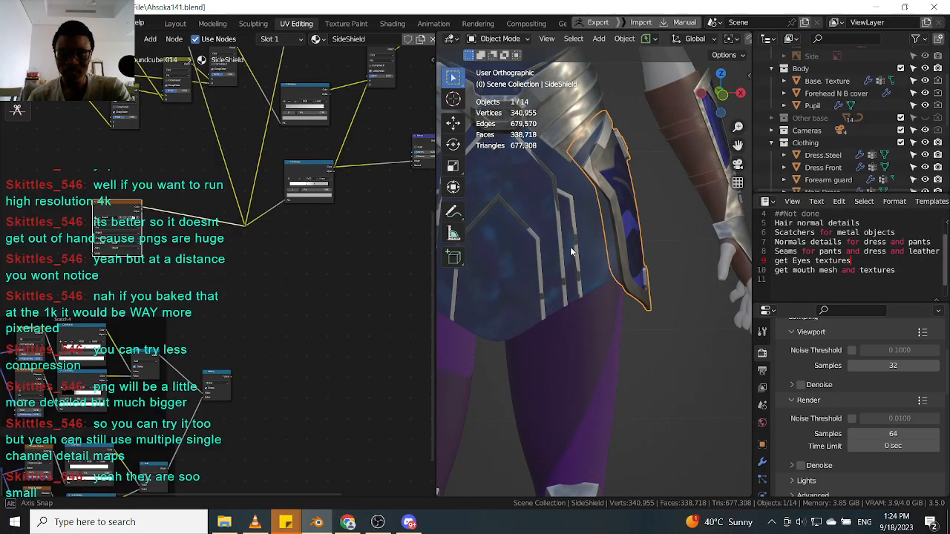
middle_drag(570, 251, 549, 264)
scroll(254, 275, down, 3)
scroll(253, 275, up, 4)
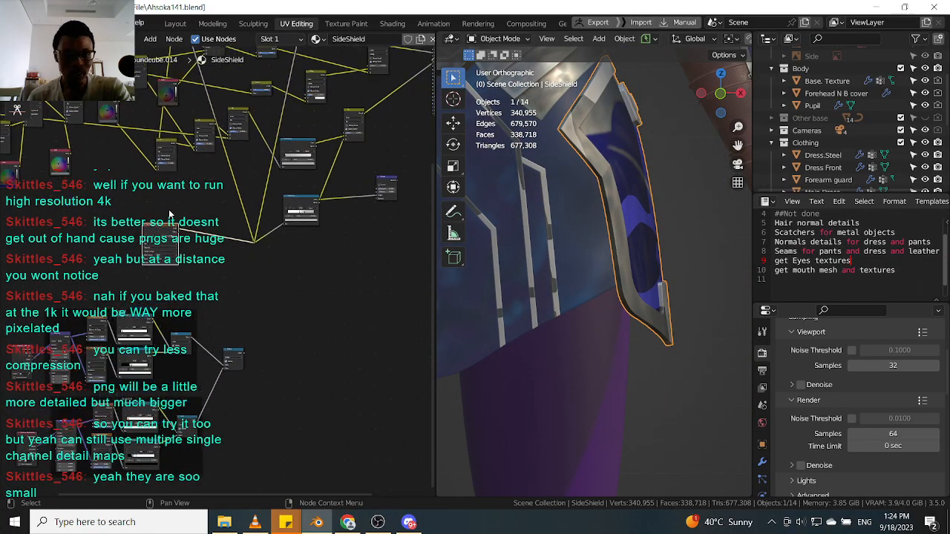
scroll(632, 289, down, 10)
scroll(627, 315, up, 7)
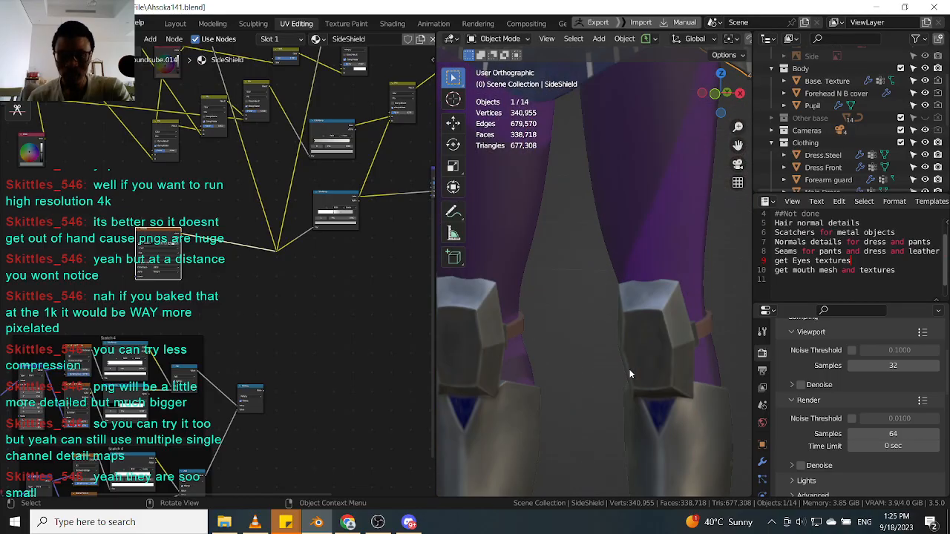
Select the front pad object and inspect its scratch detail up close.
click(652, 401)
scroll(654, 395, up, 2)
shift+middle_drag(654, 393, 619, 215)
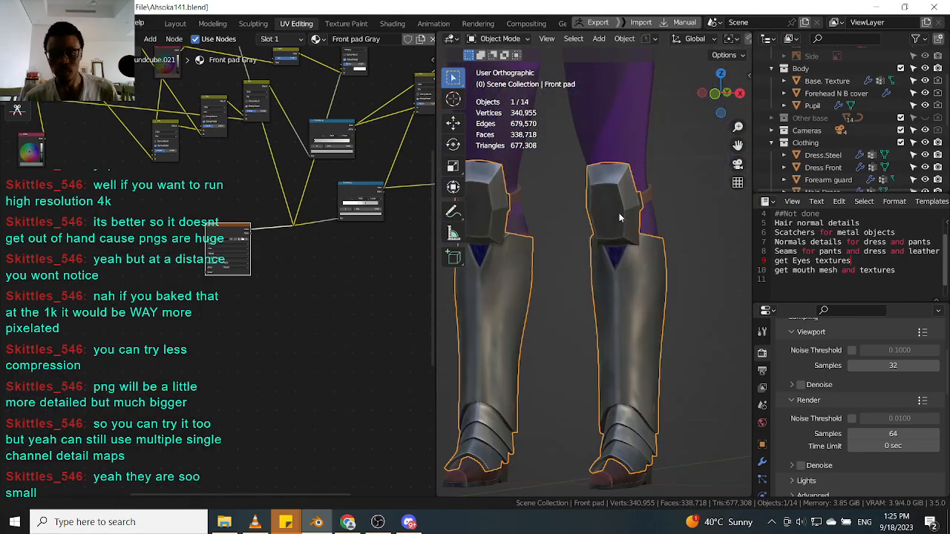
scroll(643, 325, up, 10)
scroll(633, 285, down, 4)
scroll(610, 255, down, 3)
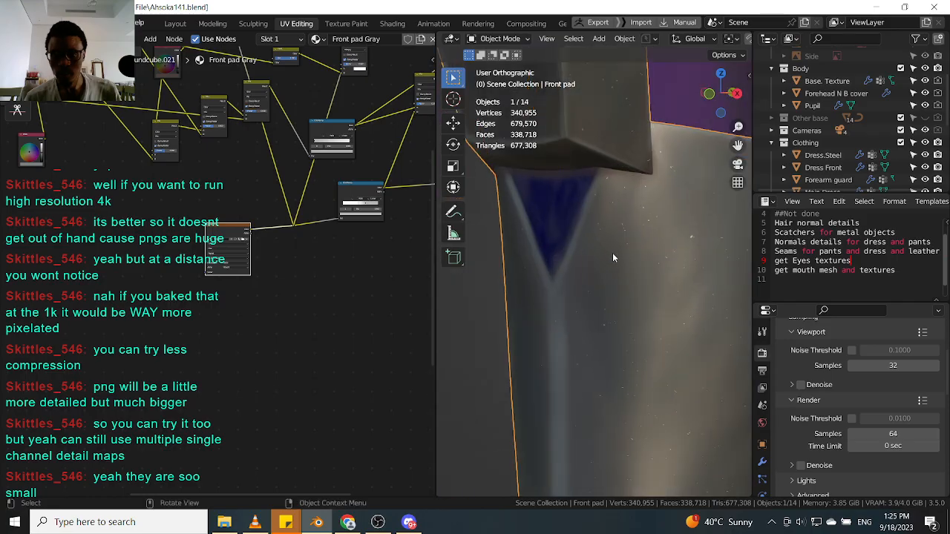
scroll(613, 252, down, 5)
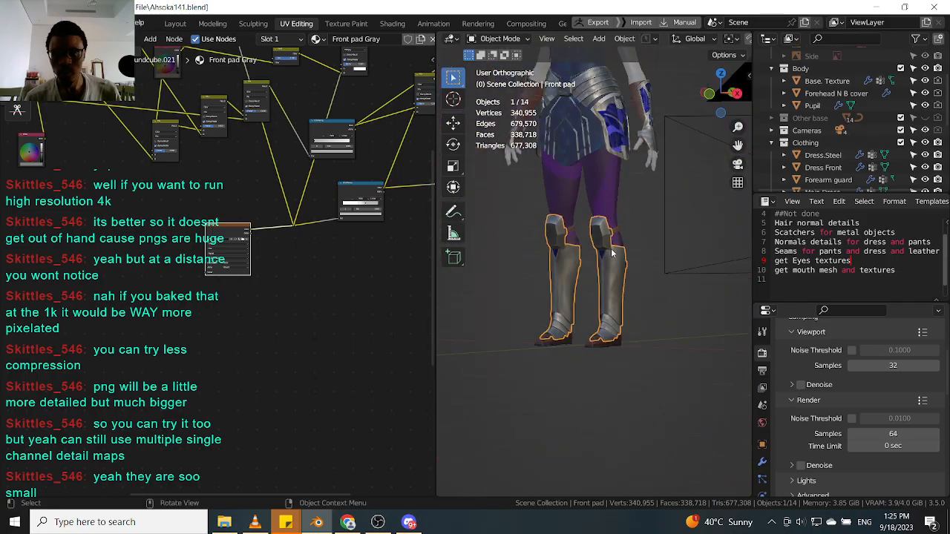
scroll(627, 236, up, 5)
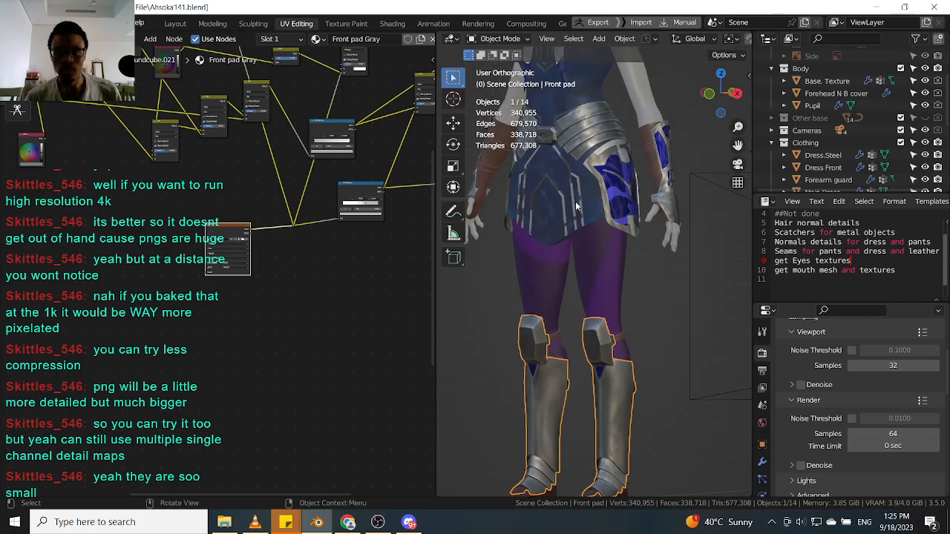
Select the Dress Front object and rearrange the scratch texture nodes in its material.
click(578, 208)
scroll(271, 228, up, 2)
scroll(272, 228, down, 6)
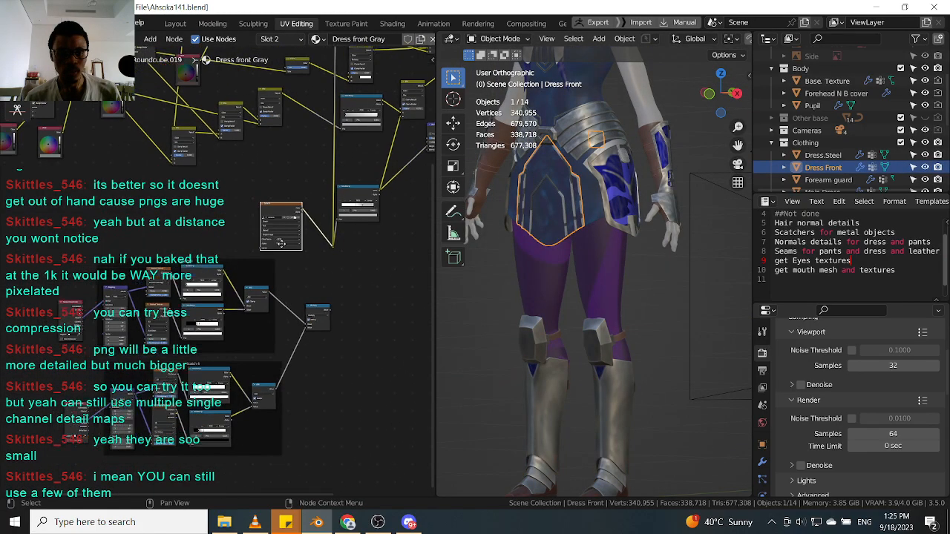
scroll(103, 308, up, 5)
scroll(170, 276, up, 2)
middle_drag(183, 263, 132, 301)
middle_drag(307, 253, 205, 296)
scroll(294, 244, up, 2)
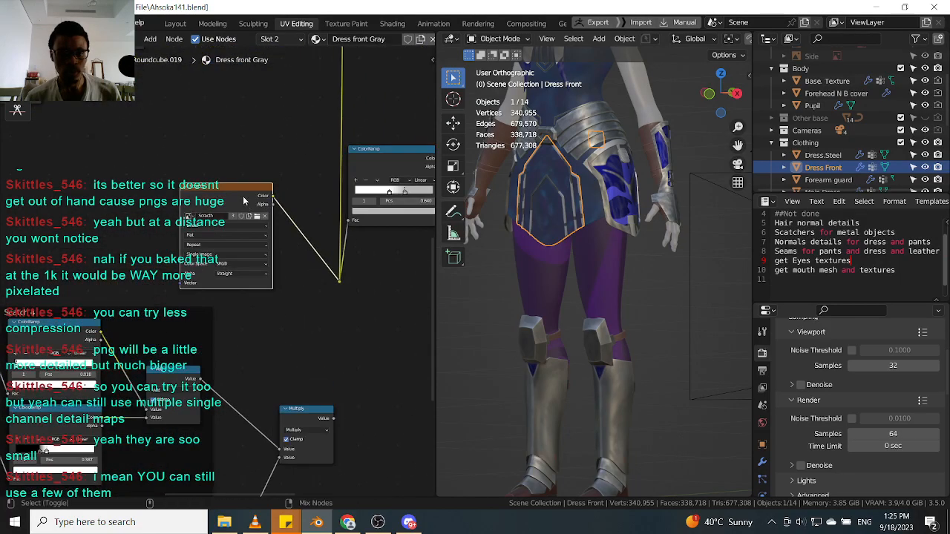
scroll(589, 161, up, 5)
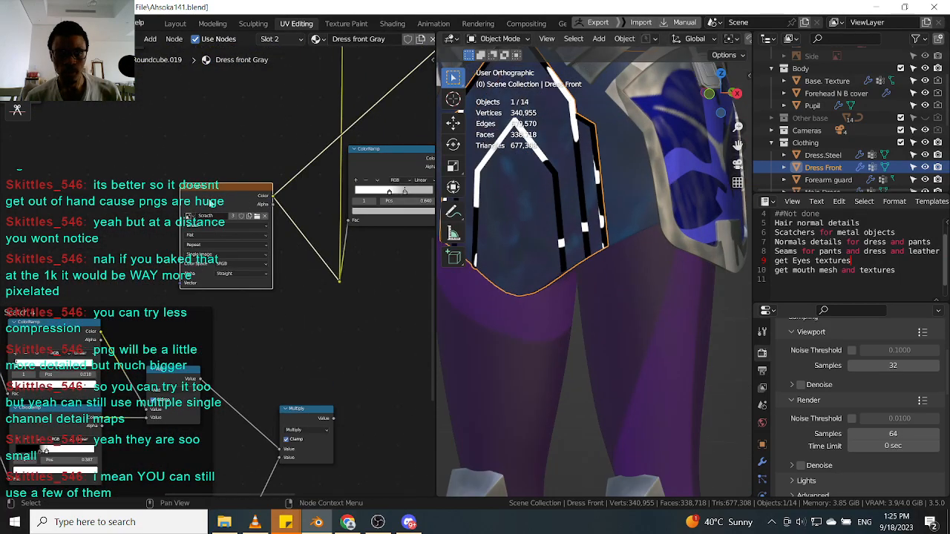
Select the front pad object and view the hip armor from a new angle.
scroll(263, 215, down, 1)
scroll(263, 219, down, 3)
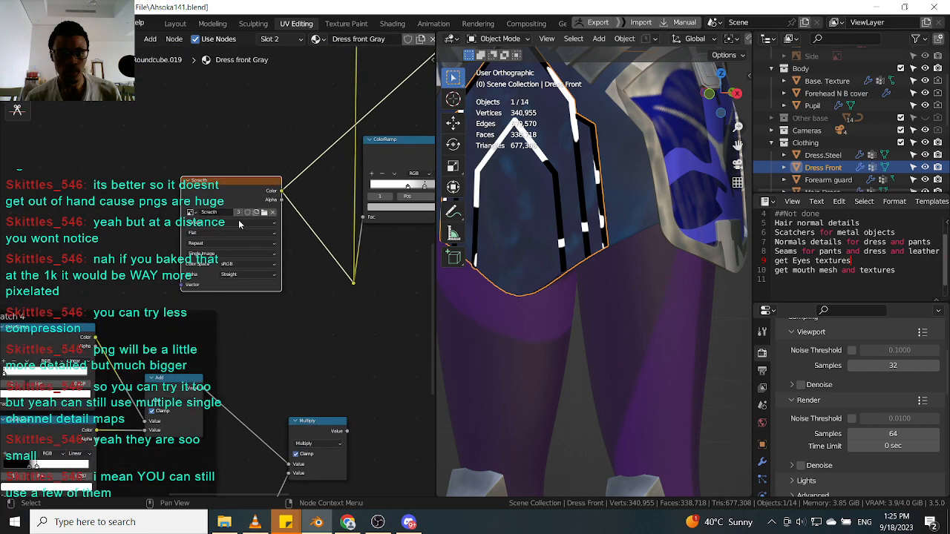
scroll(594, 382, down, 5)
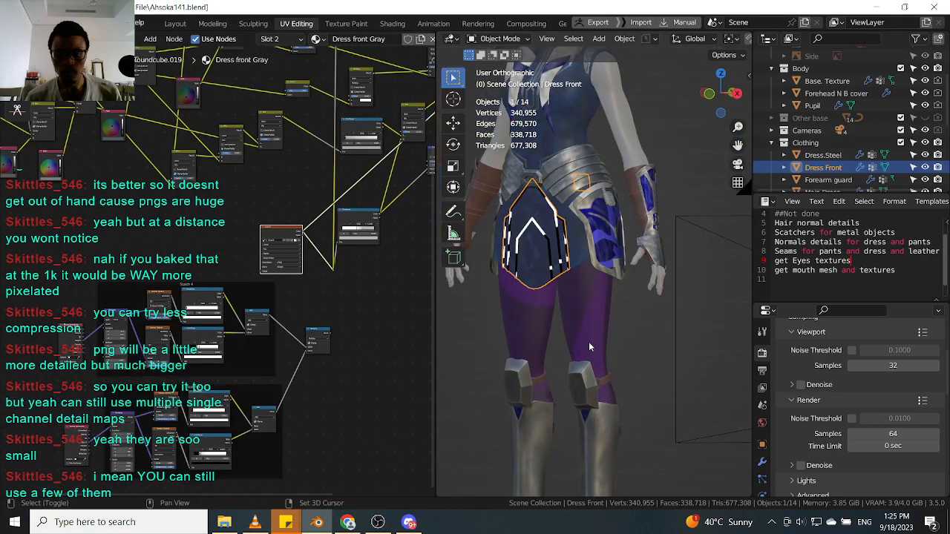
scroll(589, 341, up, 3)
click(573, 316)
scroll(582, 181, up, 4)
middle_drag(583, 181, 603, 259)
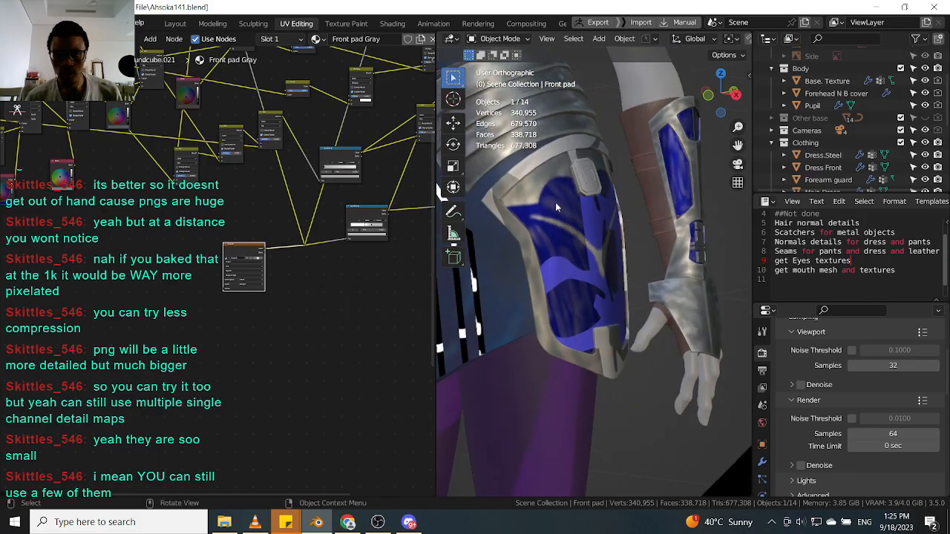
Select the SideShield, add texture coordinate and mapping nodes to its scratch image node, and link the coordinates into the mapping.
click(548, 220)
scroll(608, 289, down, 3)
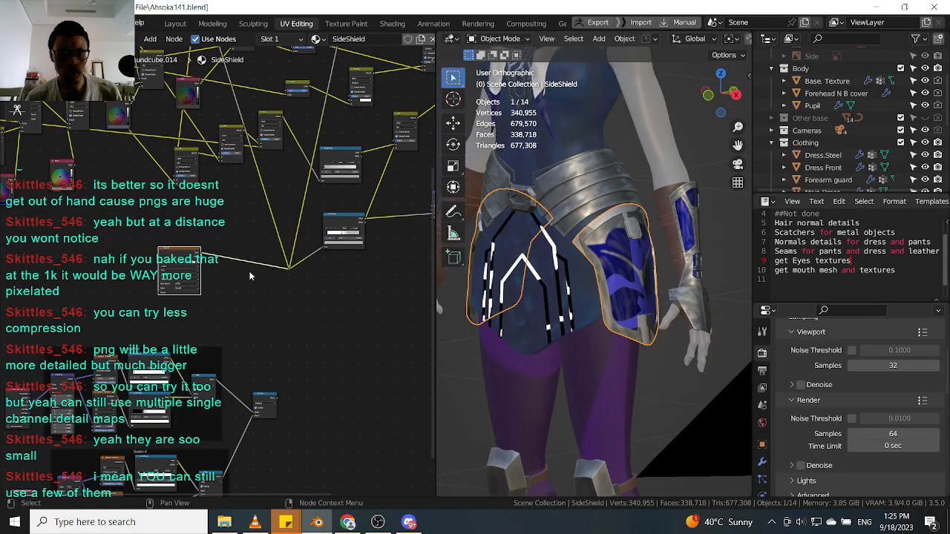
scroll(247, 260, up, 4)
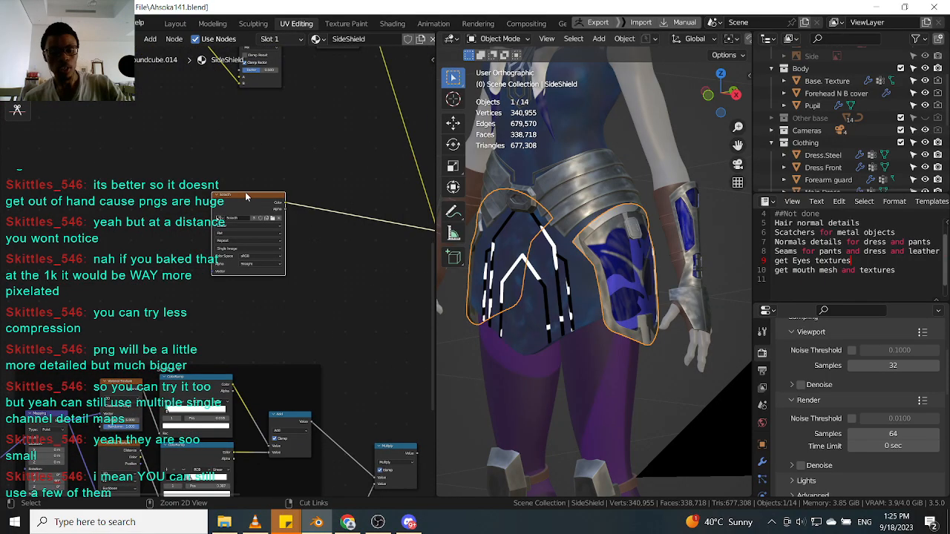
key(ctrl+t)
scroll(189, 255, up, 4)
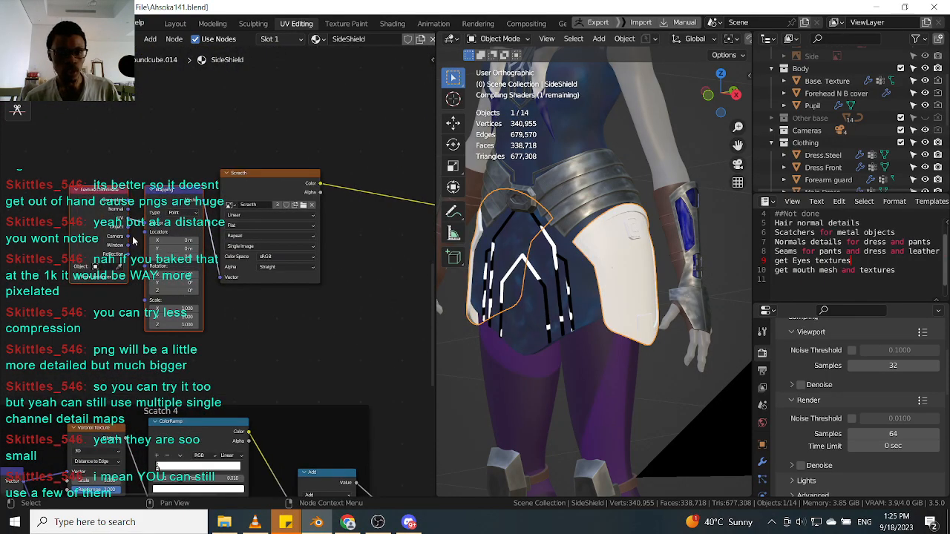
drag(127, 228, 145, 223)
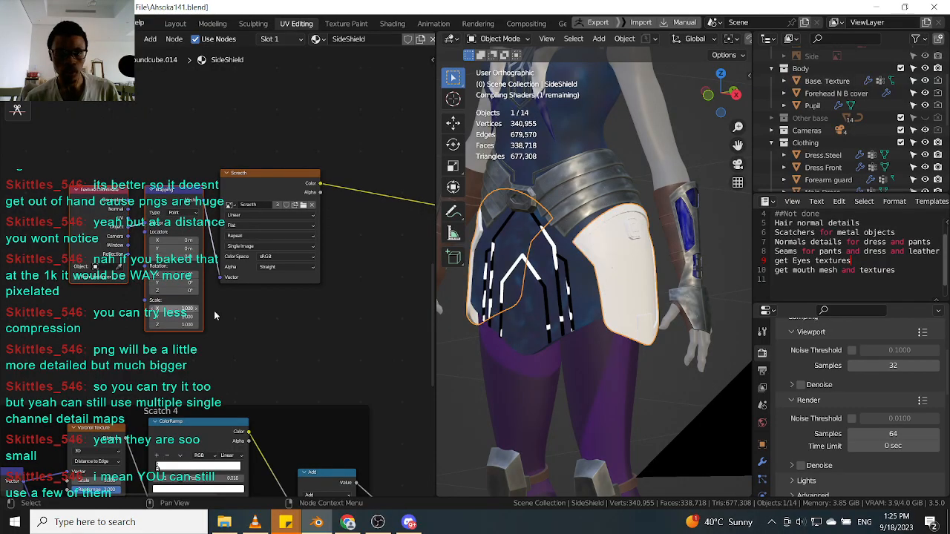
Examine the scratch pattern on the side shield up close.
scroll(623, 269, up, 6)
middle_drag(623, 266, 626, 295)
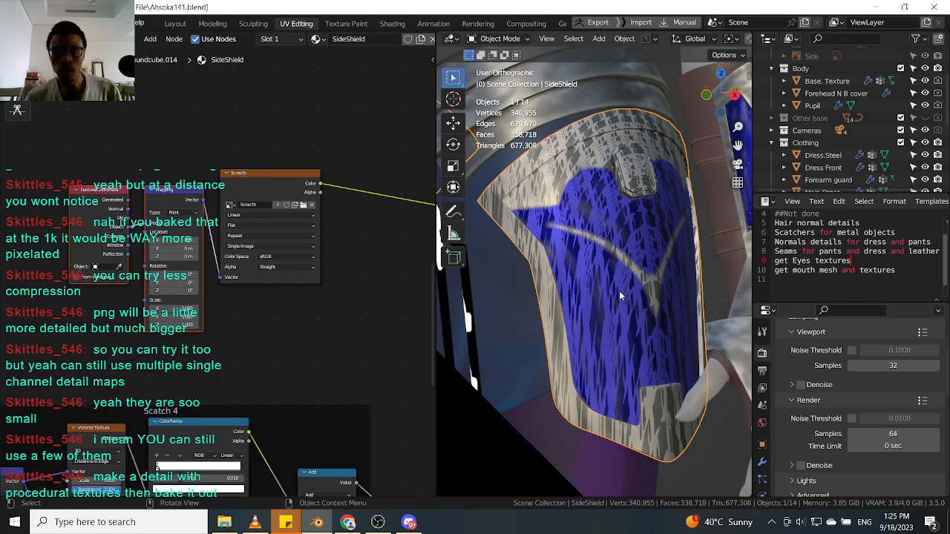
scroll(625, 296, down, 8)
scroll(612, 276, up, 4)
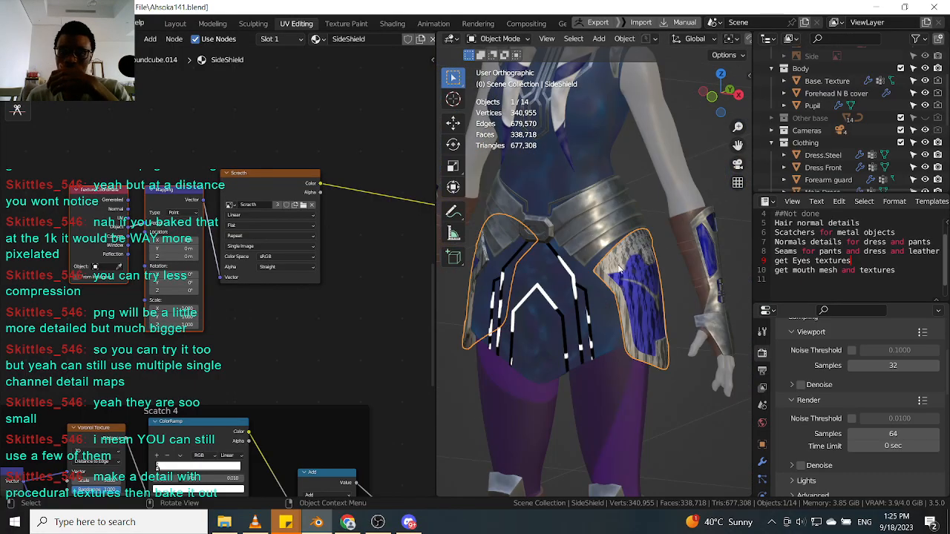
scroll(614, 273, up, 4)
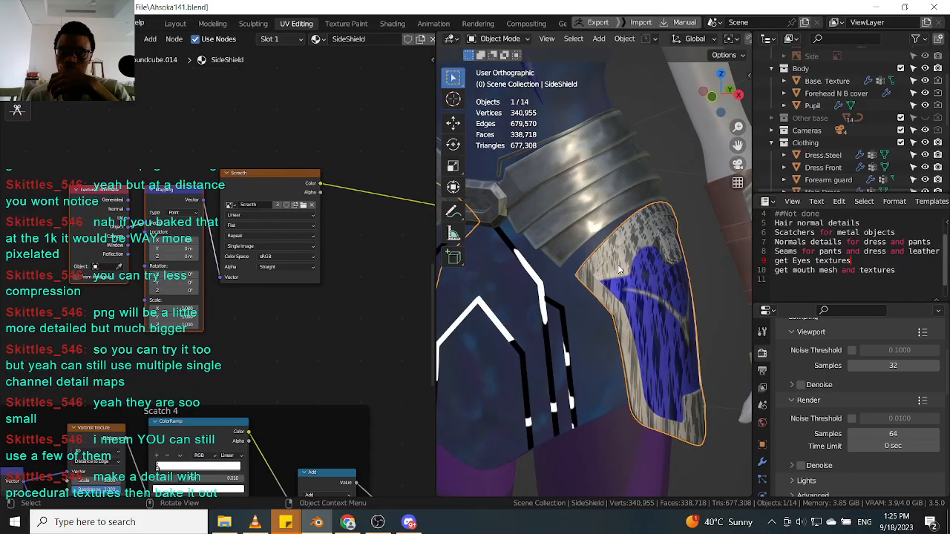
Select the steel belt, front pad and dress front in turn and inspect their scratch node setups.
scroll(672, 307, down, 6)
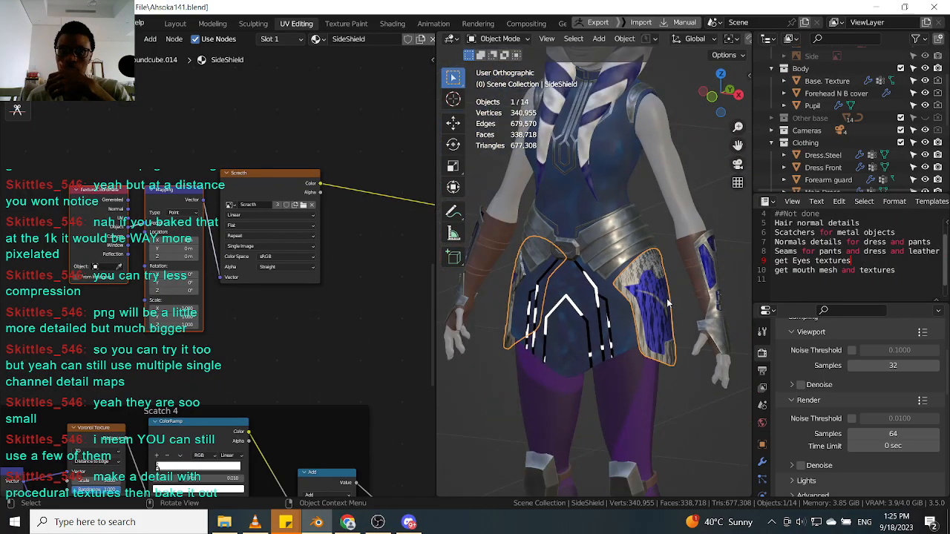
scroll(649, 275, up, 3)
click(616, 216)
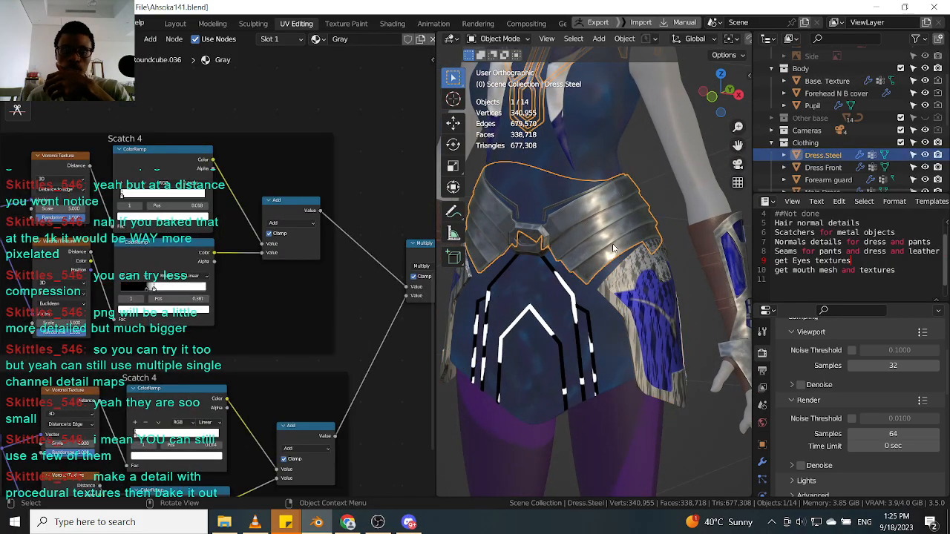
scroll(360, 292, down, 4)
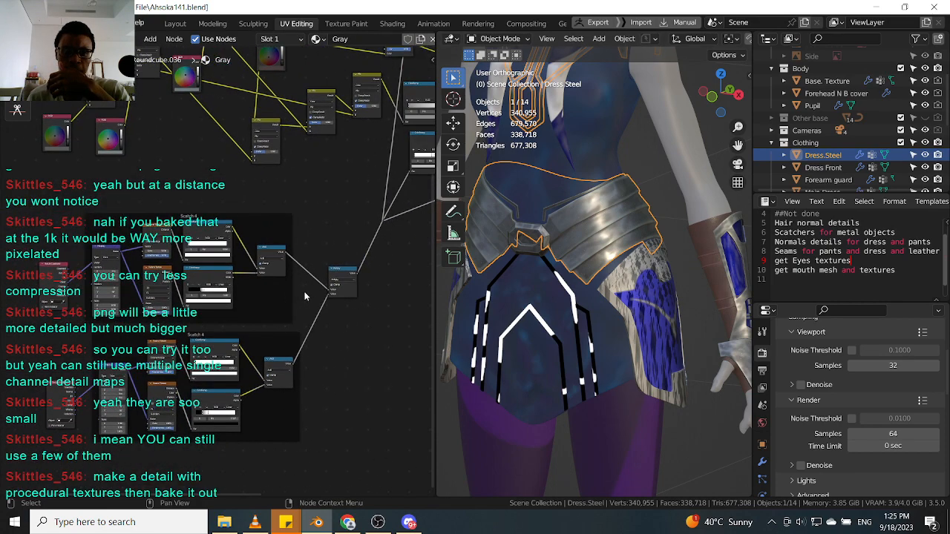
scroll(357, 285, up, 1)
scroll(636, 331, down, 9)
scroll(644, 404, up, 9)
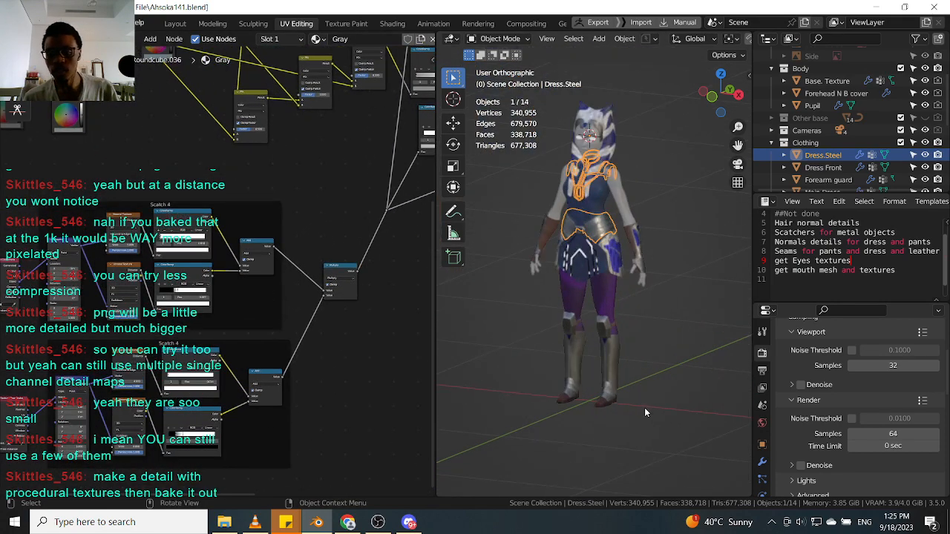
click(600, 341)
scroll(601, 341, up, 4)
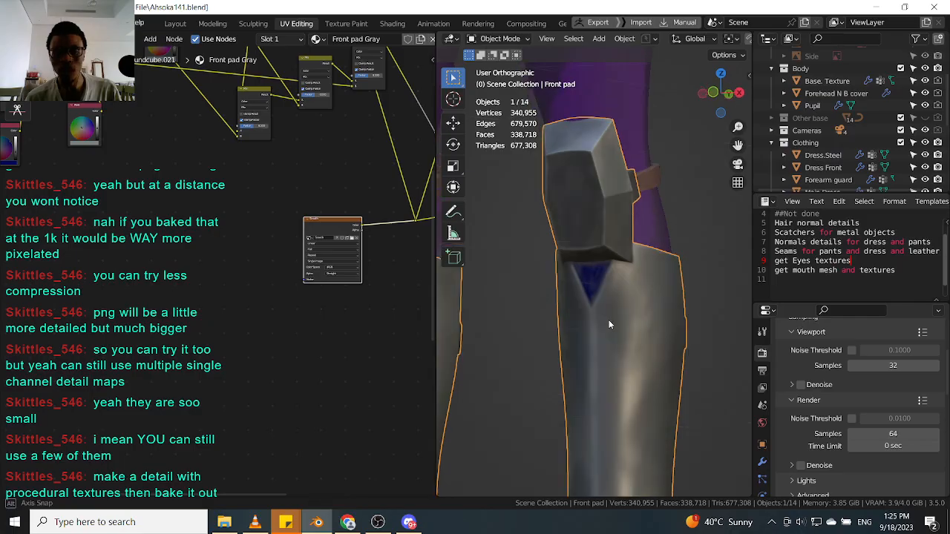
scroll(609, 315, down, 4)
scroll(609, 317, down, 4)
scroll(607, 225, up, 7)
click(577, 225)
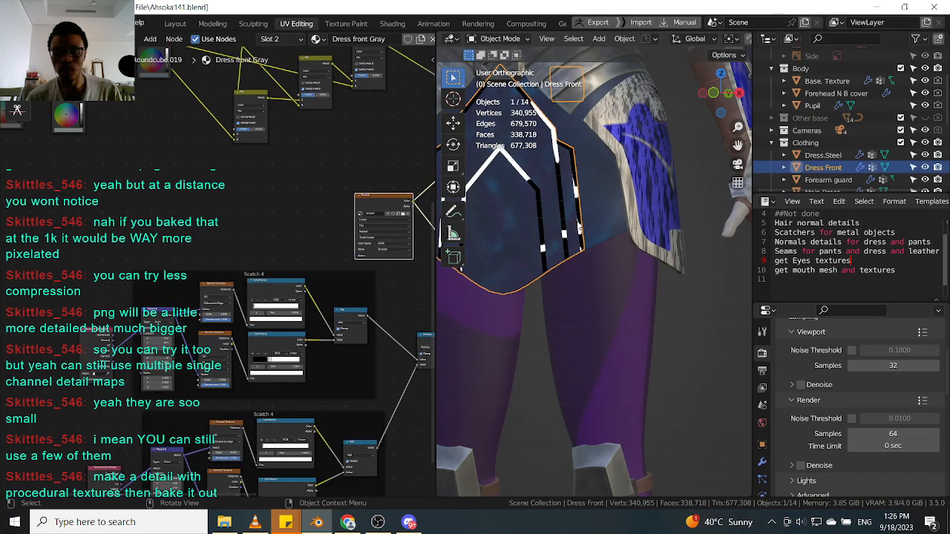
scroll(577, 225, down, 2)
scroll(190, 230, down, 3)
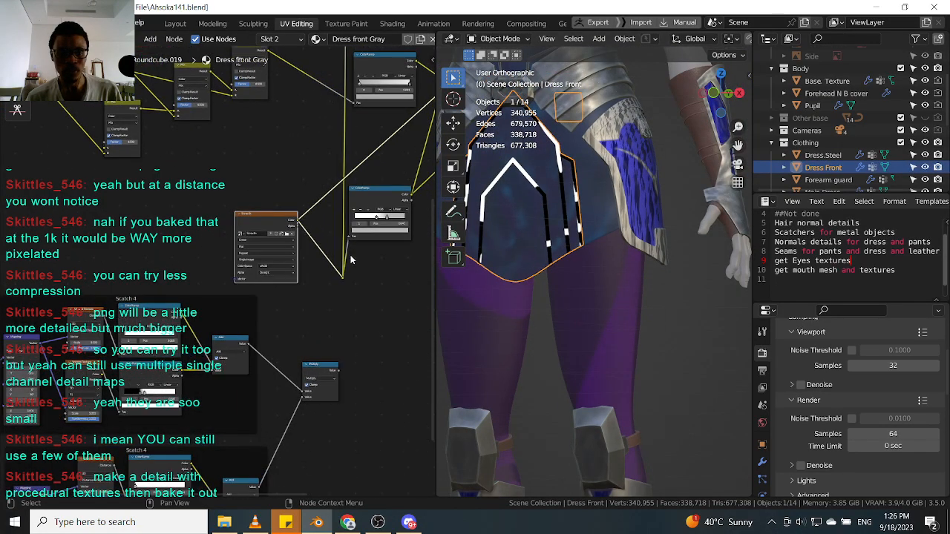
middle_drag(190, 228, 139, 209)
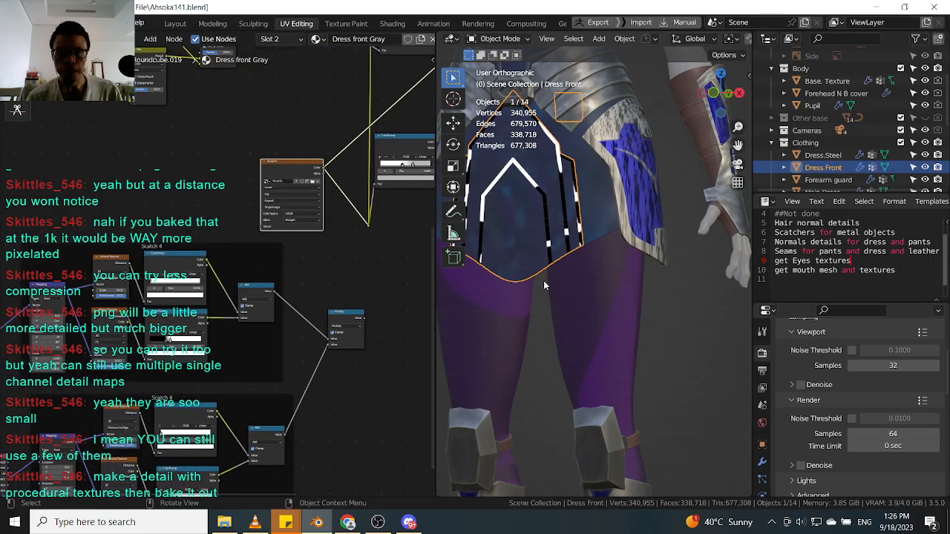
Select the side shield, view it from a slightly different angle, and save the blend file.
click(634, 220)
scroll(634, 221, down, 2)
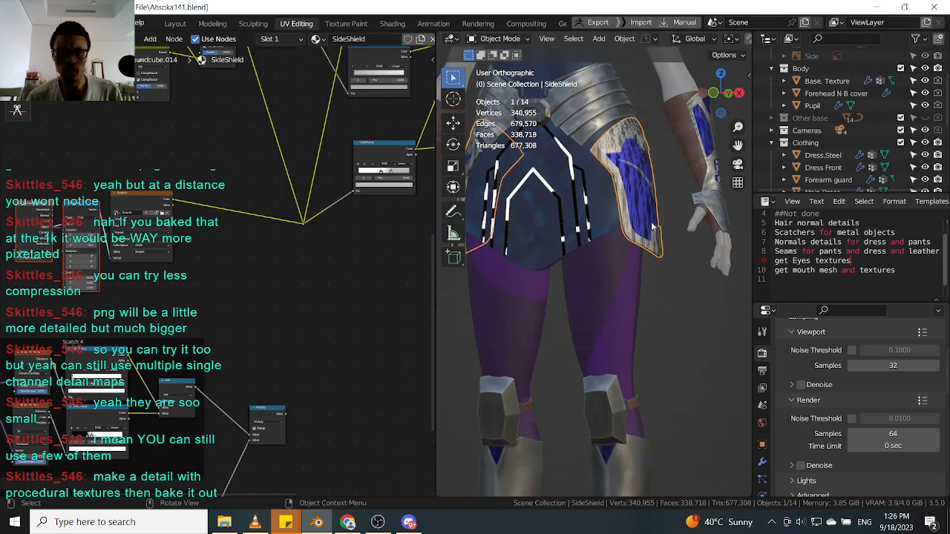
scroll(649, 228, down, 2)
middle_drag(650, 229, 654, 240)
scroll(655, 239, up, 3)
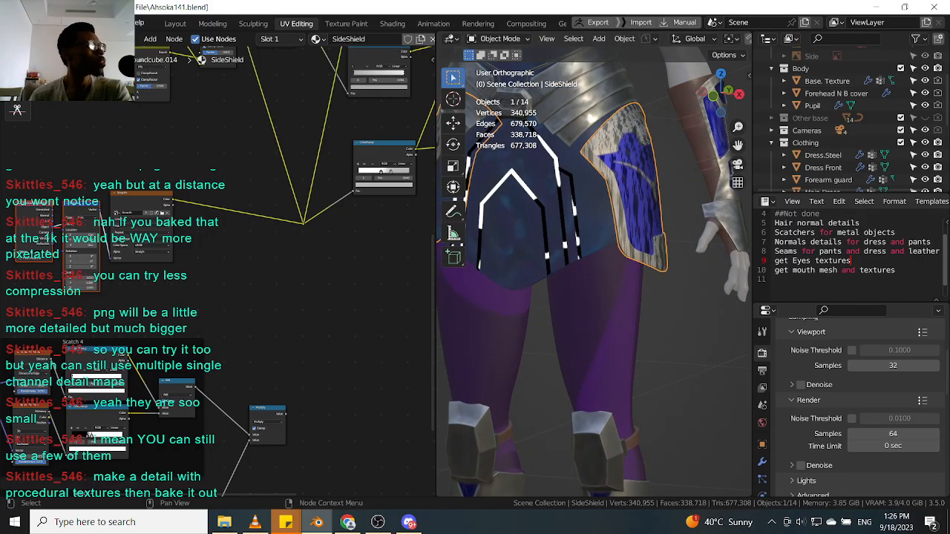
key(ctrl+s)
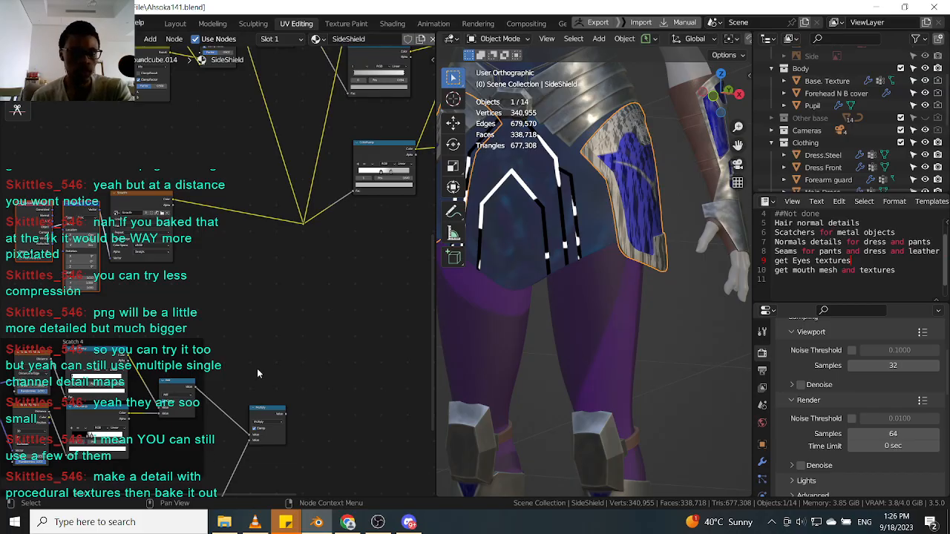
Link the Multiply node's output into the scratch reroute of the side shield material.
drag(286, 413, 306, 226)
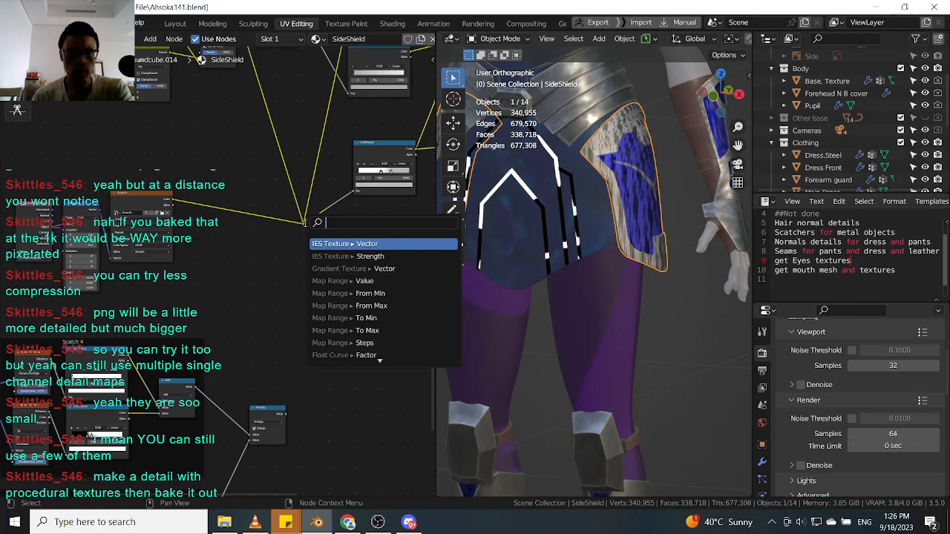
drag(286, 420, 304, 225)
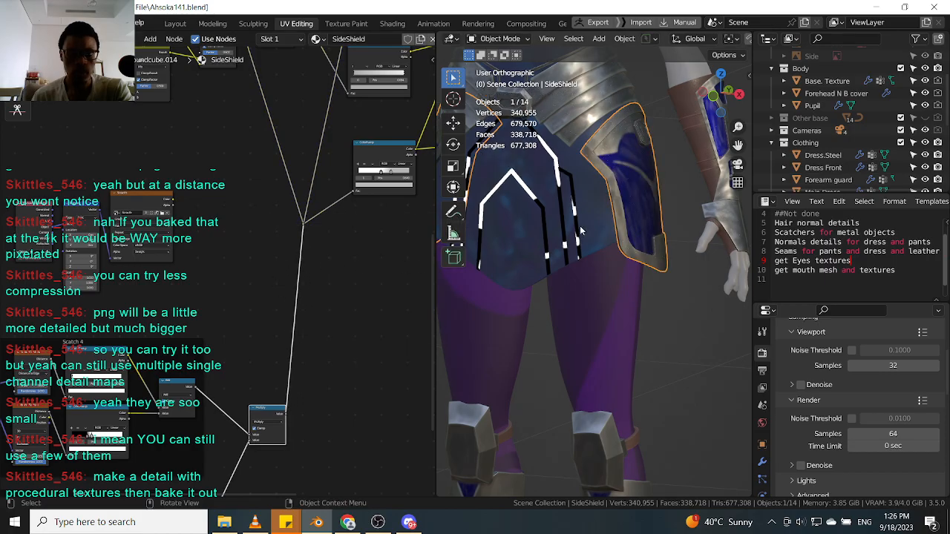
Select the Dress Front, link its Multiply output into the scratch reroute, and delete the Scratch image node.
click(542, 224)
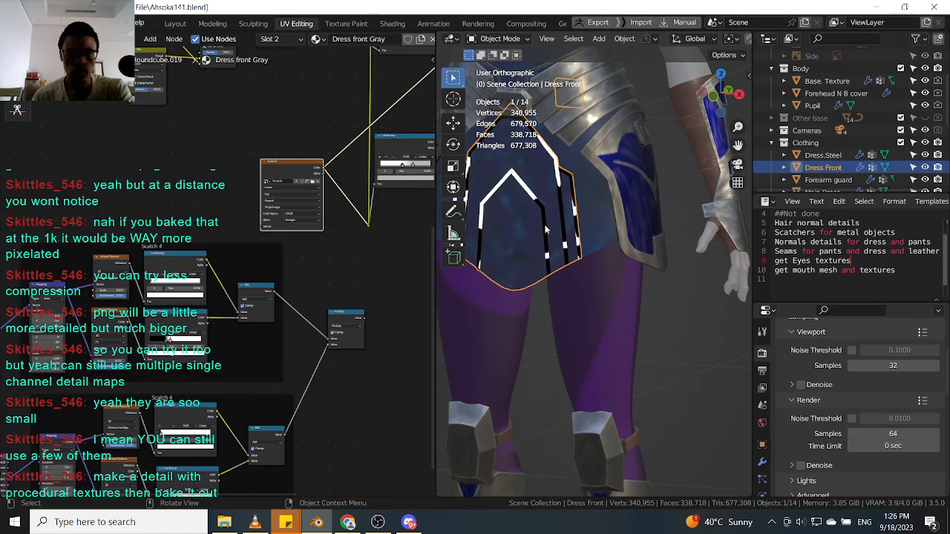
drag(363, 321, 369, 226)
scroll(351, 218, down, 2)
middle_drag(345, 208, 323, 244)
click(293, 212)
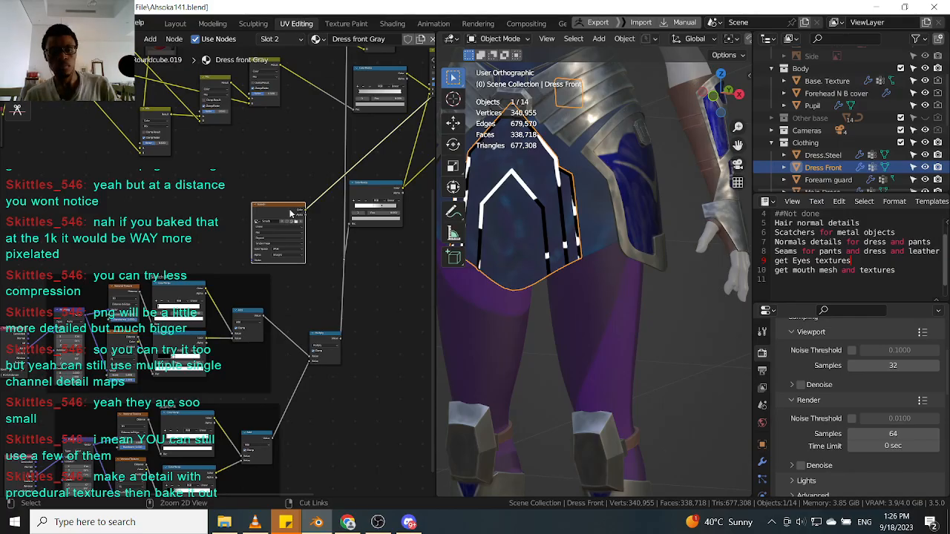
key(x)
mouse_move(378, 284)
middle_down()
mouse_move(313, 233)
mouse_move(289, 244)
mouse_move(191, 392)
middle_up()
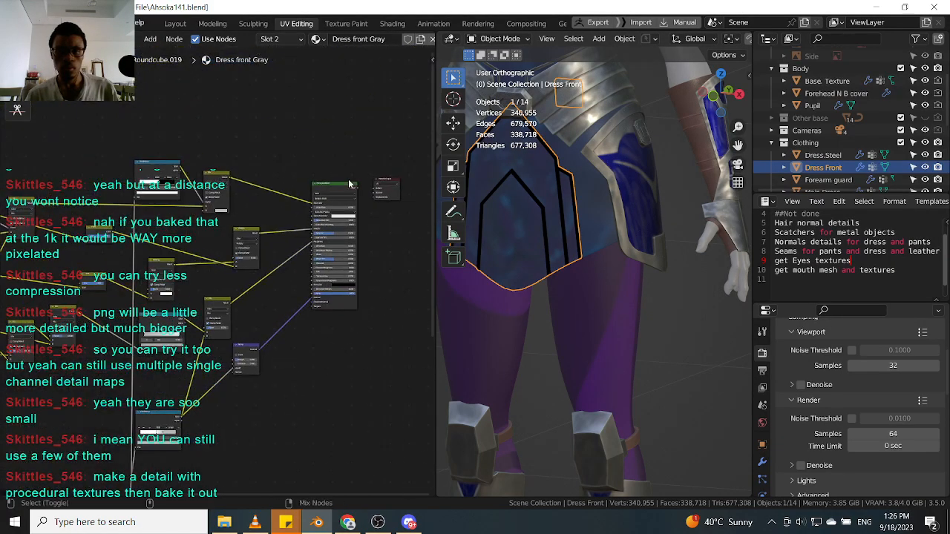
Select the side shield and examine its full material node tree and the hip armor in the viewport.
click(618, 207)
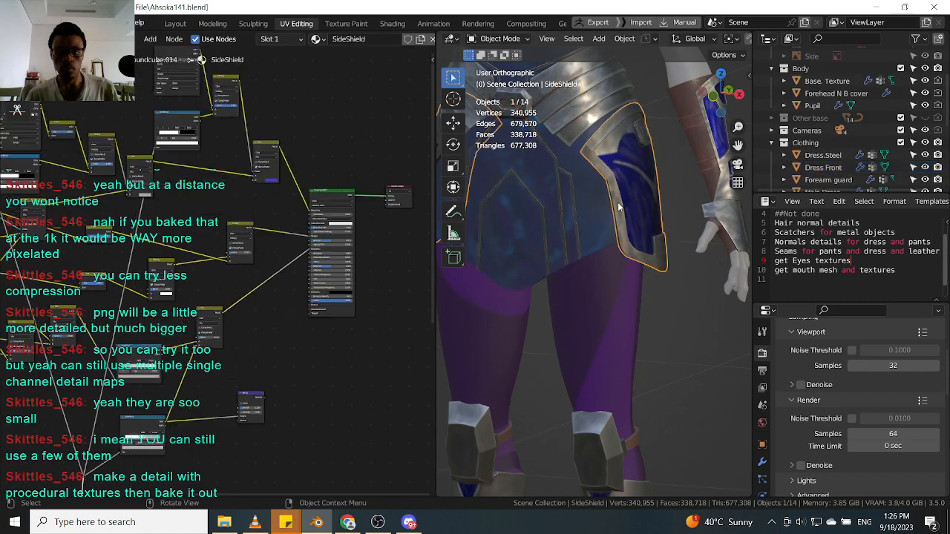
middle_drag(210, 358, 239, 373)
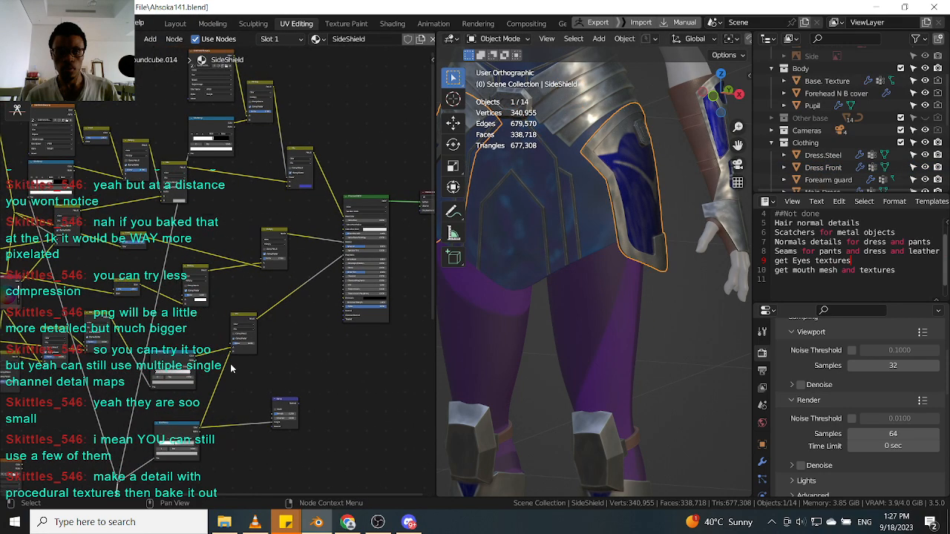
scroll(247, 330, up, 2)
scroll(227, 242, up, 1)
scroll(143, 227, up, 1)
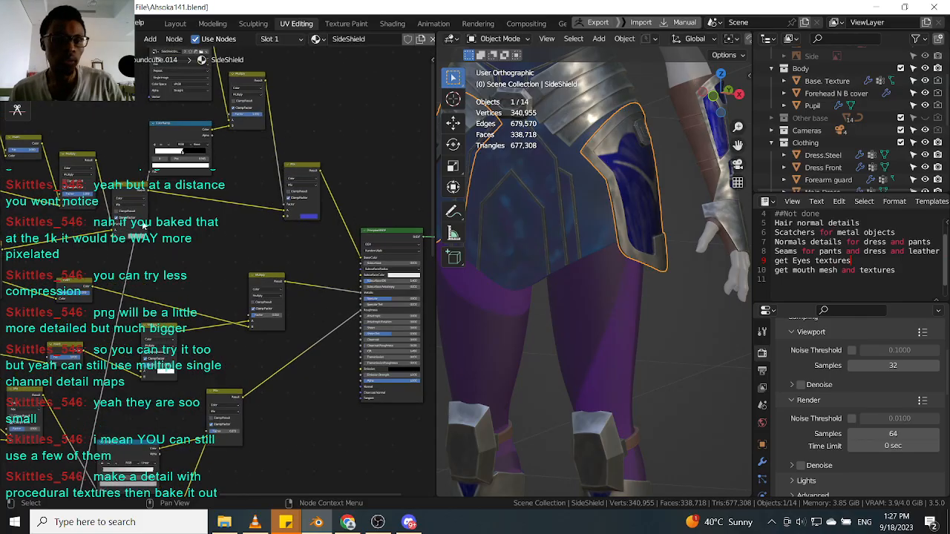
scroll(144, 226, up, 1)
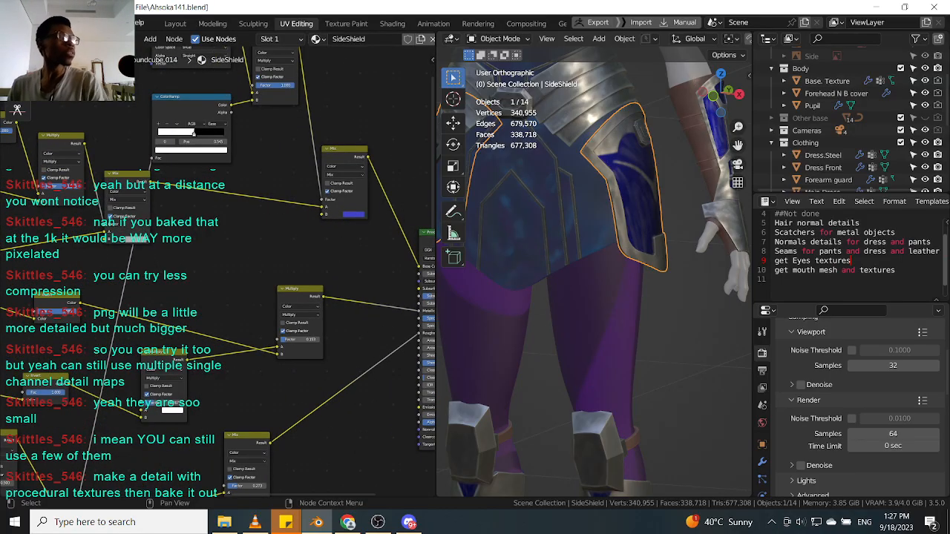
scroll(560, 180, down, 4)
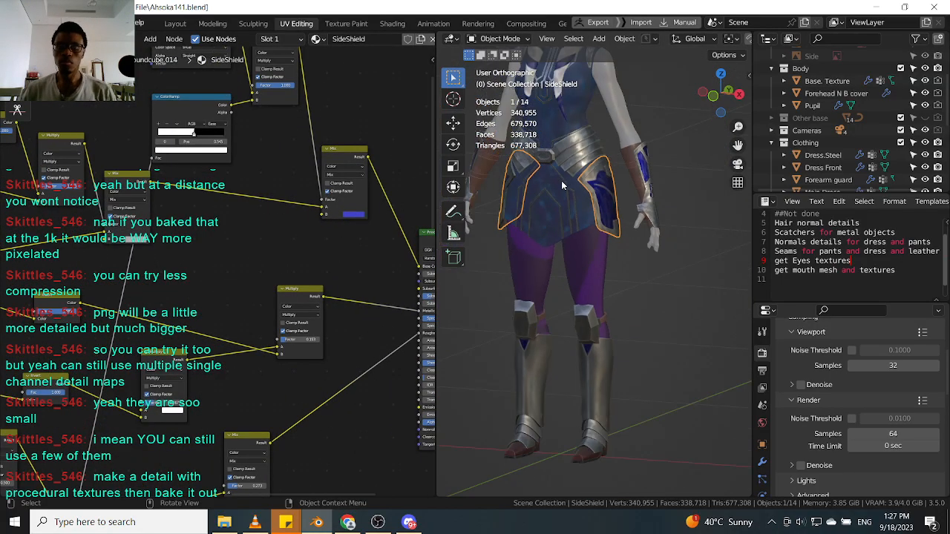
scroll(654, 289, up, 1)
shift+middle_drag(655, 285, 656, 288)
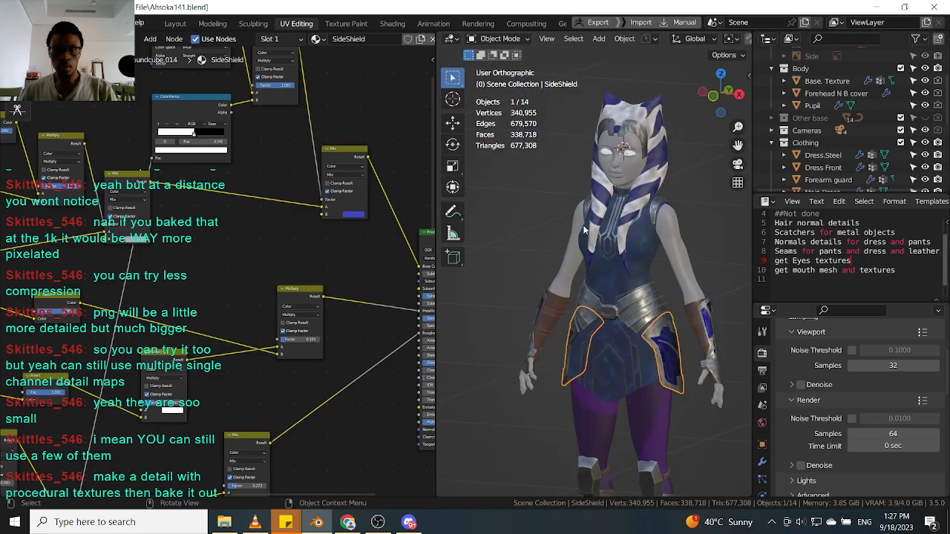
Hide the viewport toolbar and widen the 3D viewport by narrowing the node editor.
key(t)
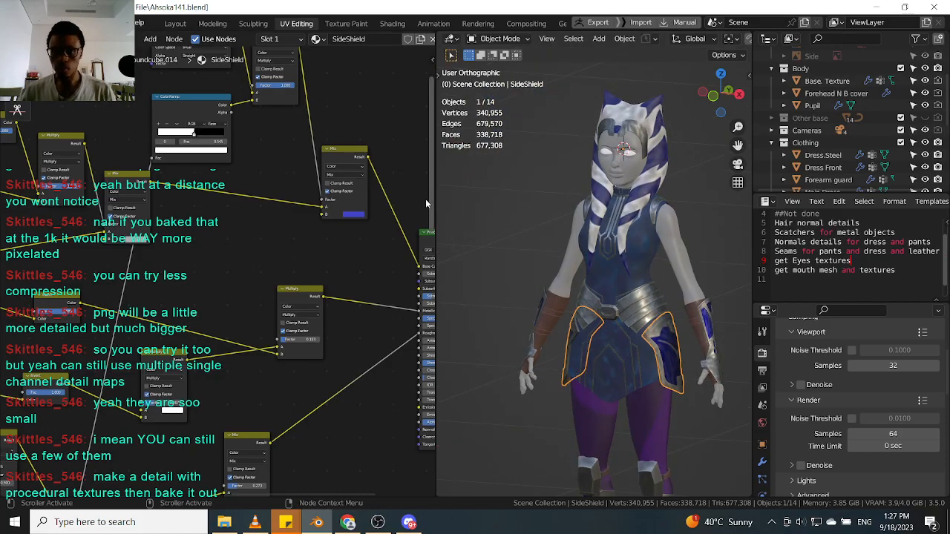
drag(434, 202, 280, 202)
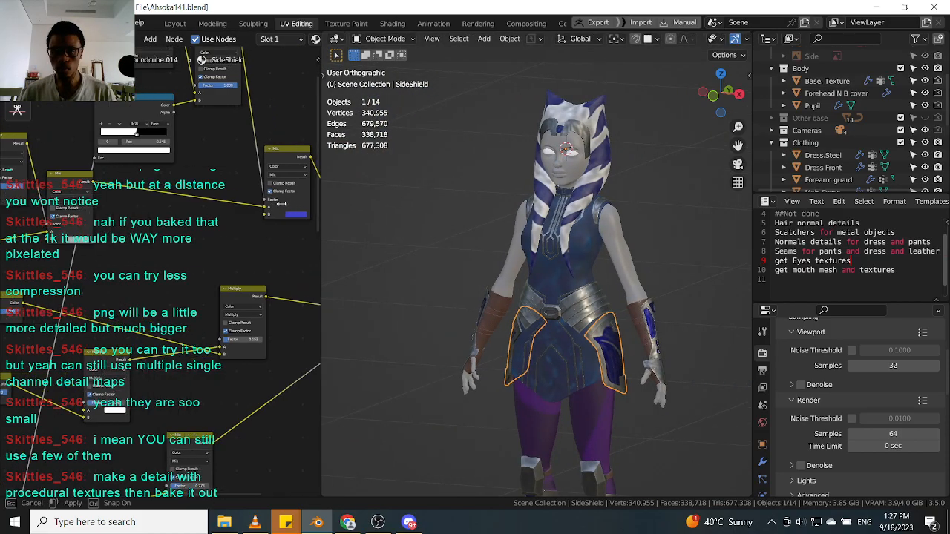
scroll(545, 283, up, 5)
scroll(553, 300, down, 4)
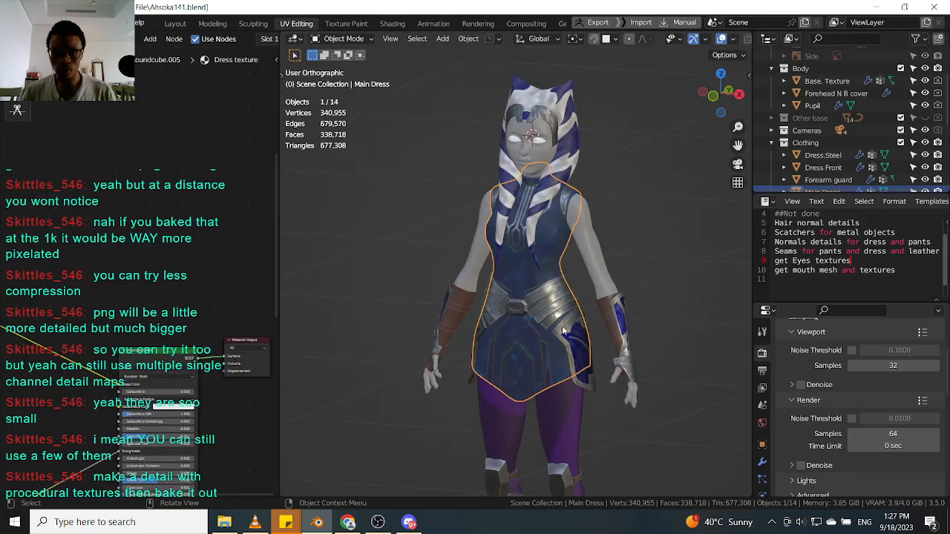
Select the pants and inspect their material nodes and the hip area from several angles.
click(562, 324)
scroll(556, 322, up, 4)
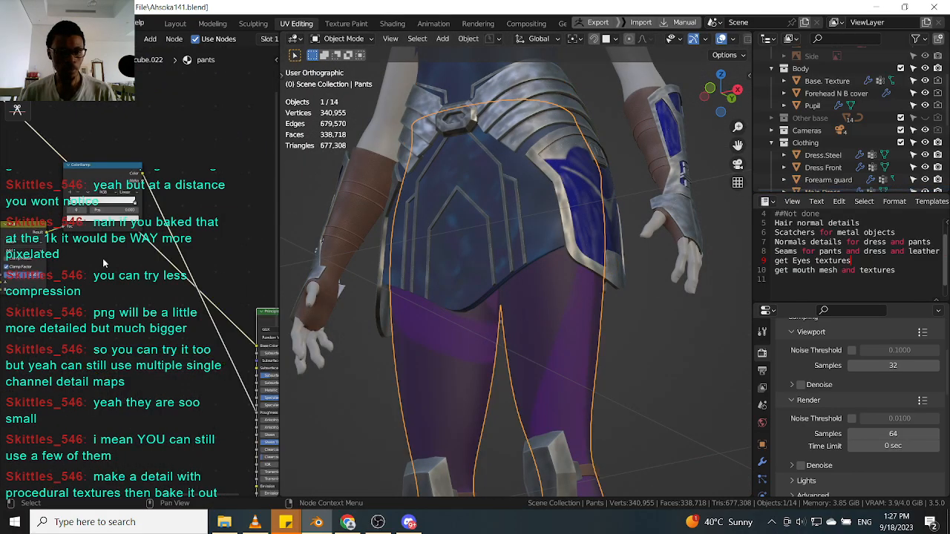
scroll(99, 255, down, 7)
middle_drag(110, 272, 182, 232)
scroll(214, 240, down, 2)
scroll(178, 249, up, 1)
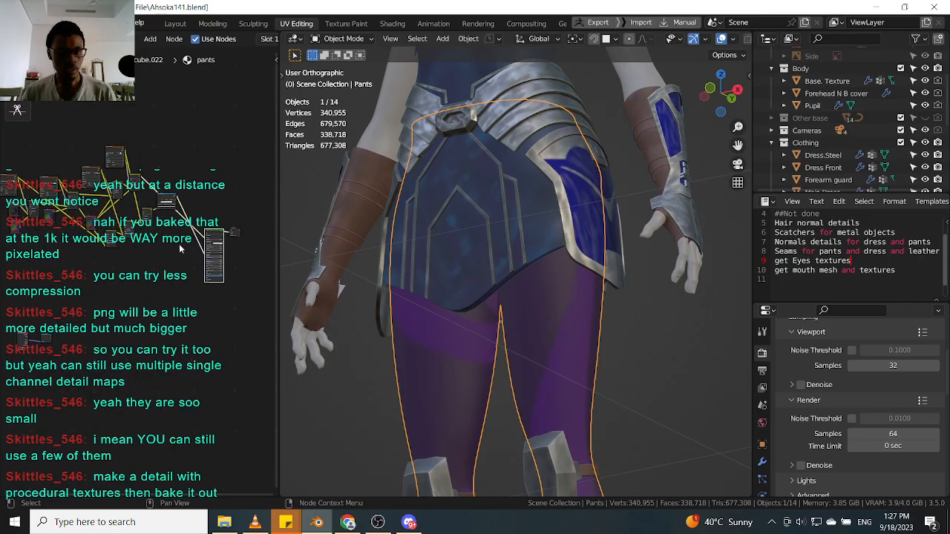
scroll(581, 292, down, 2)
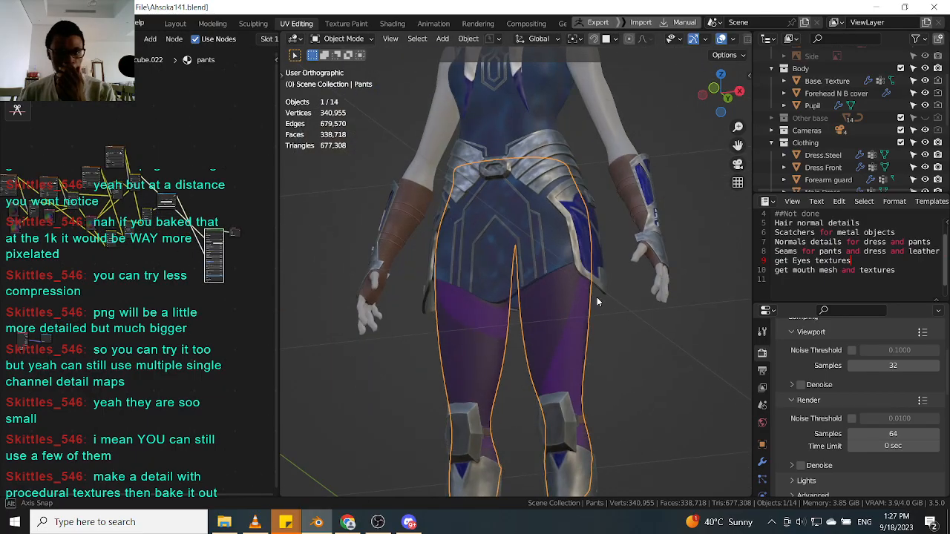
scroll(582, 286, down, 3)
mouse_move(588, 304)
middle_down()
mouse_move(591, 328)
mouse_move(595, 315)
middle_up()
scroll(564, 310, up, 8)
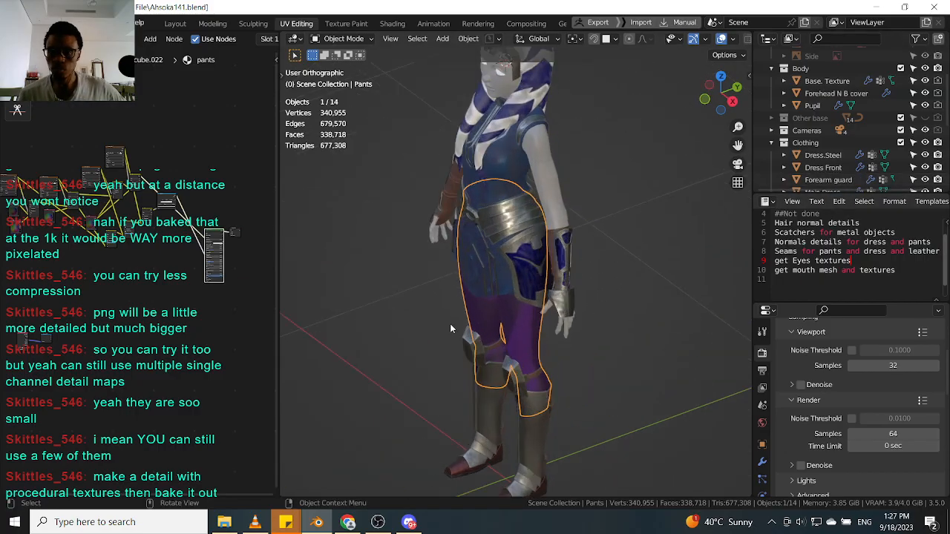
scroll(533, 354, down, 2)
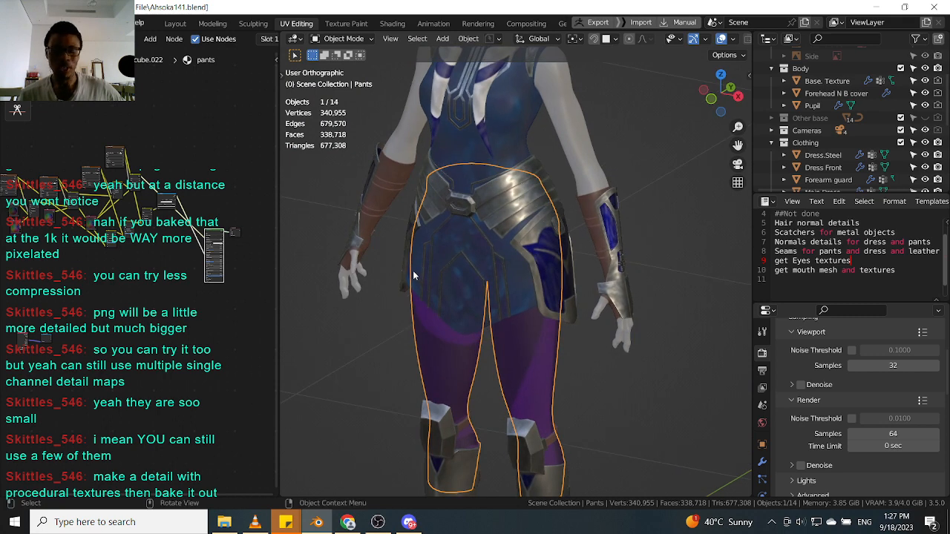
Examine the pants node tree and the armor around the hips, then select the side shield.
middle_drag(164, 314, 255, 296)
scroll(165, 294, up, 2)
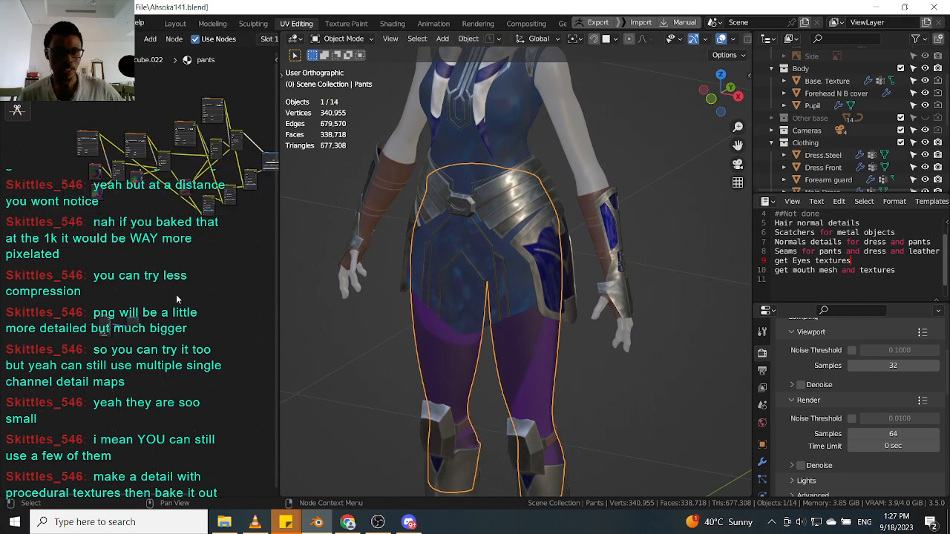
scroll(534, 327, up, 1)
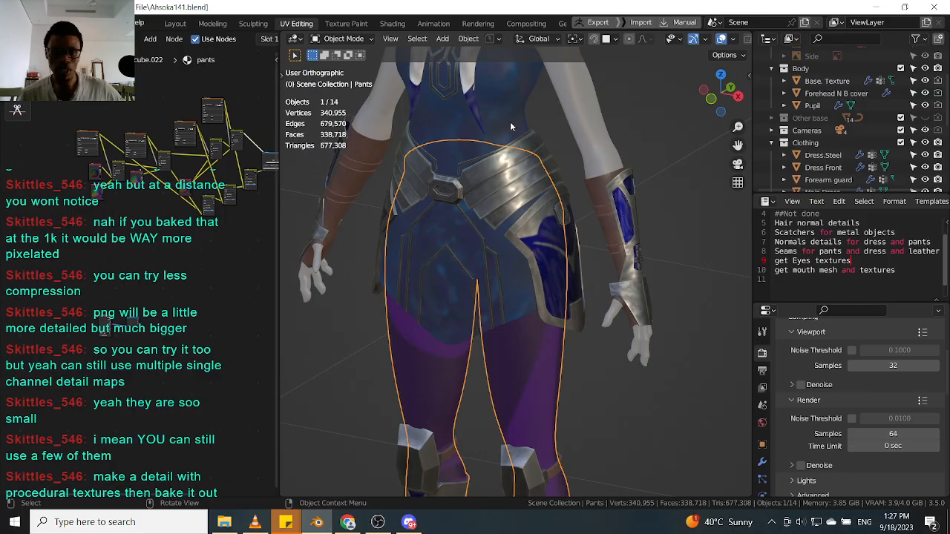
click(510, 127)
click(542, 370)
scroll(541, 368, down, 4)
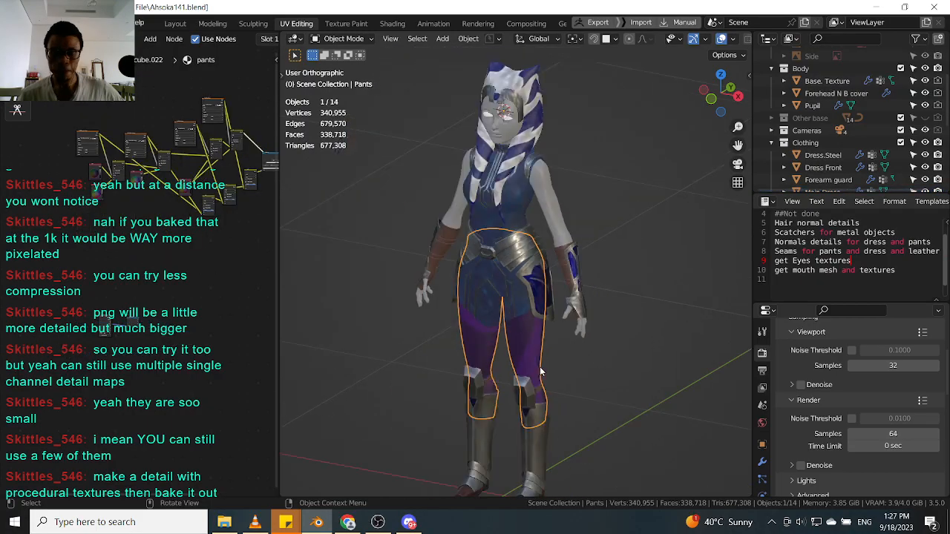
scroll(542, 360, up, 4)
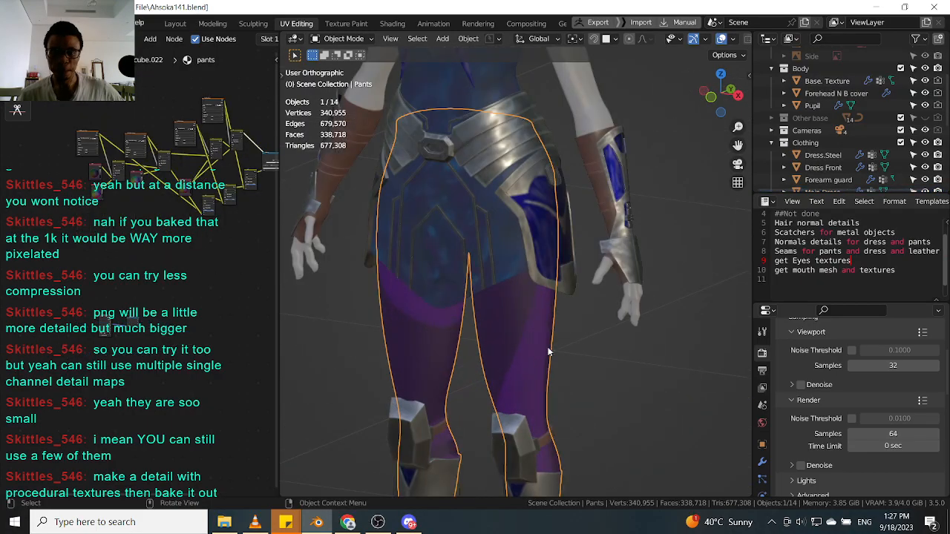
click(534, 242)
click(742, 57)
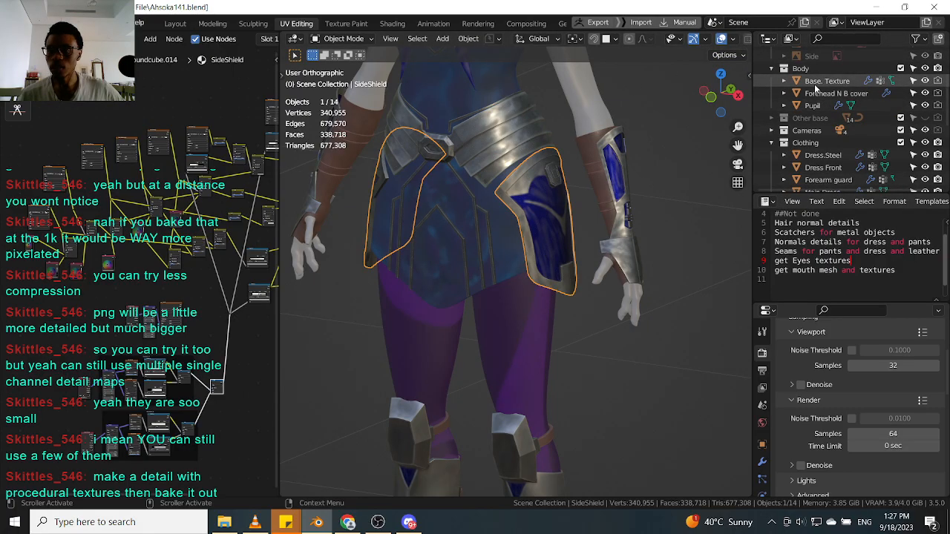
Unhide the Plane.002 object in the viewport.
scroll(816, 111, down, 8)
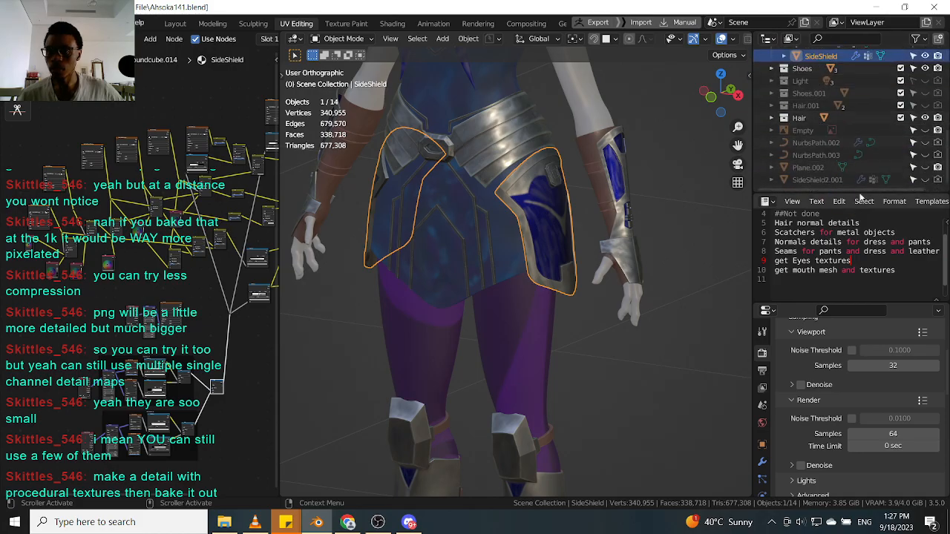
click(925, 167)
scroll(529, 282, down, 8)
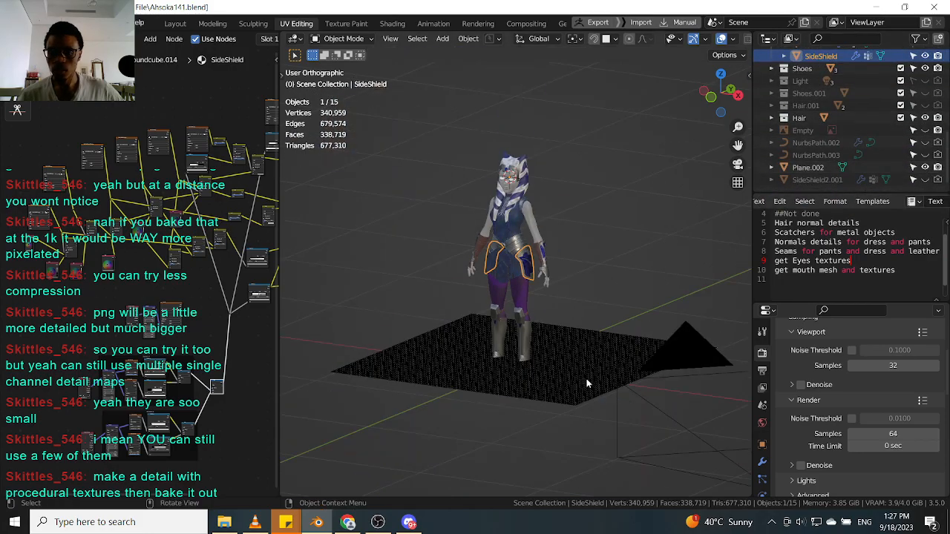
Select the plane and isolate it in local view from the top.
click(592, 368)
scroll(601, 340, down, 1)
mouse_move(591, 330)
middle_down()
mouse_move(602, 339)
mouse_move(598, 330)
middle_up()
scroll(542, 331, up, 3)
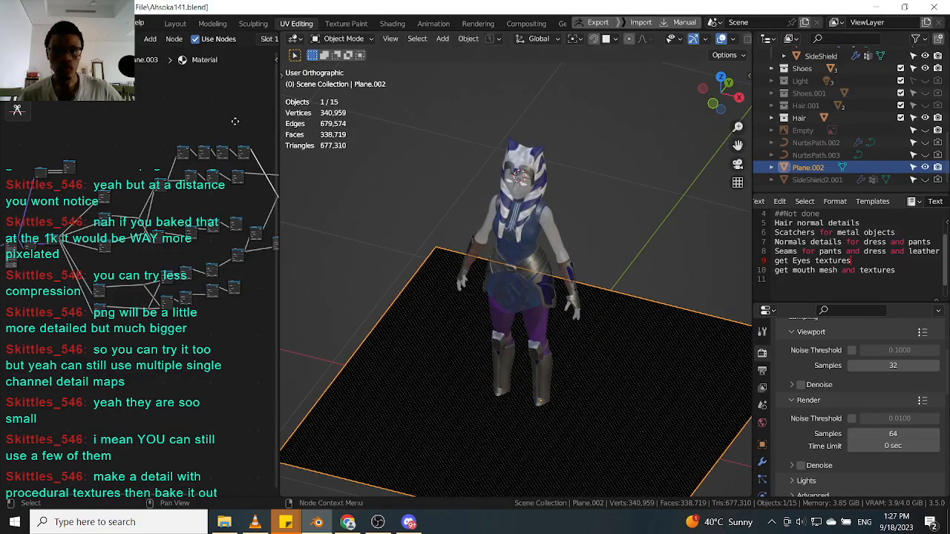
middle_drag(235, 121, 144, 148)
drag(279, 114, 285, 119)
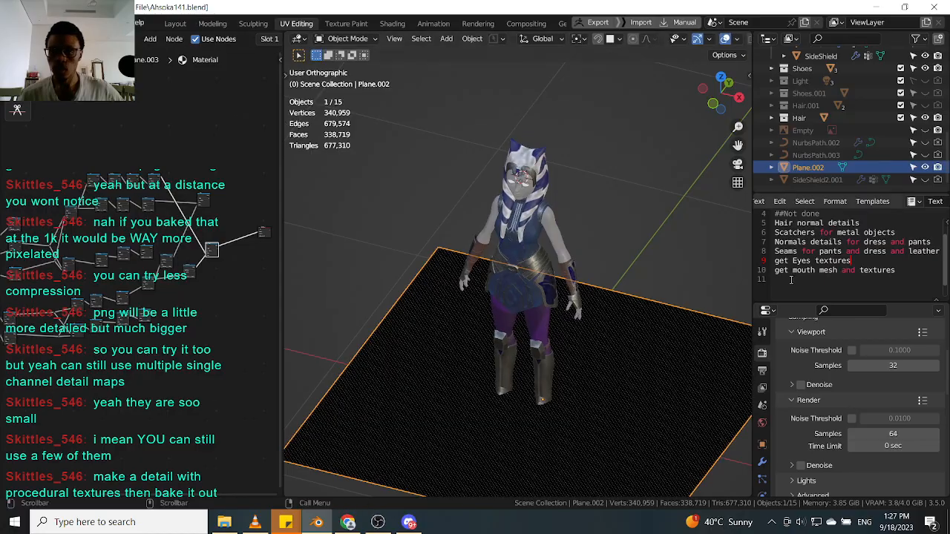
scroll(696, 413, down, 2)
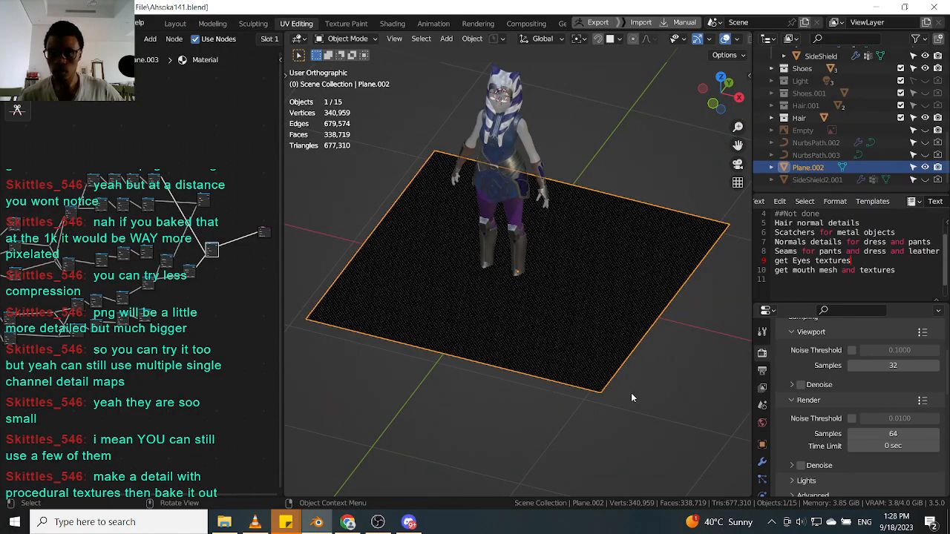
key(KP_Divide)
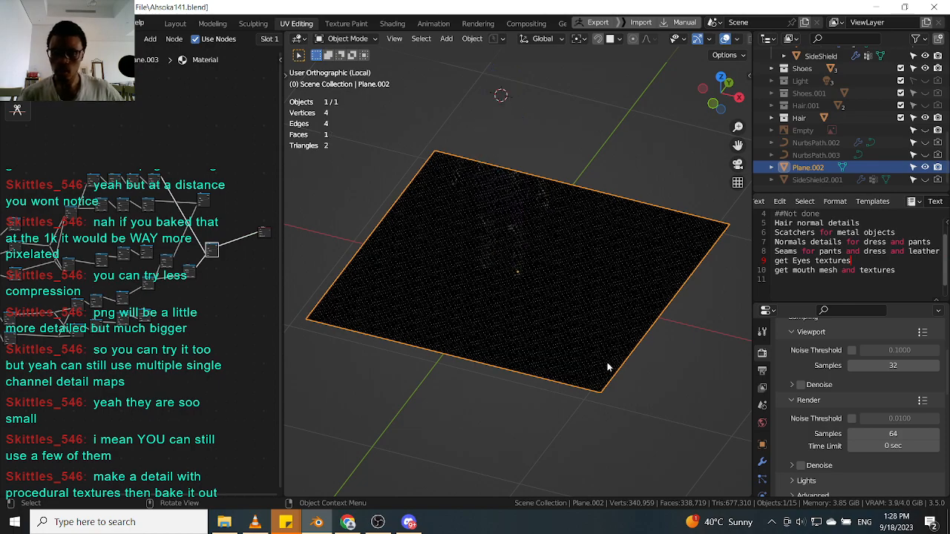
key(KP_7)
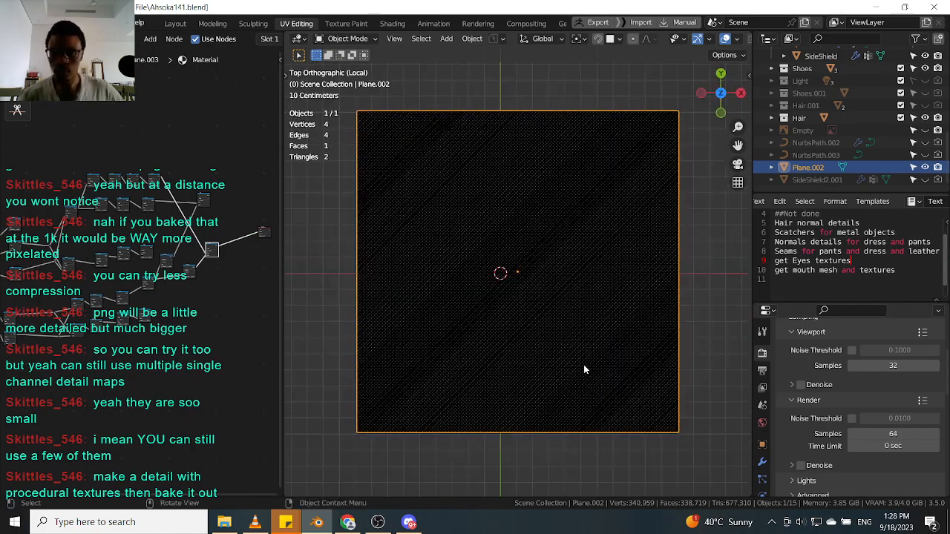
Preview a Multiply node of the plane's procedural material directly on the plane.
scroll(482, 343, up, 5)
scroll(482, 342, down, 3)
middle_drag(222, 297, 190, 257)
scroll(187, 265, up, 2)
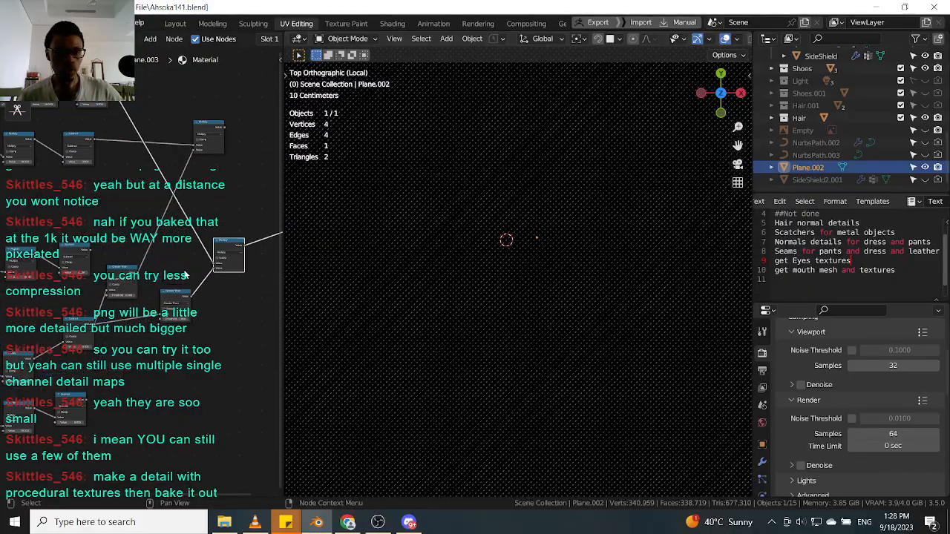
click(211, 131)
scroll(504, 240, up, 3)
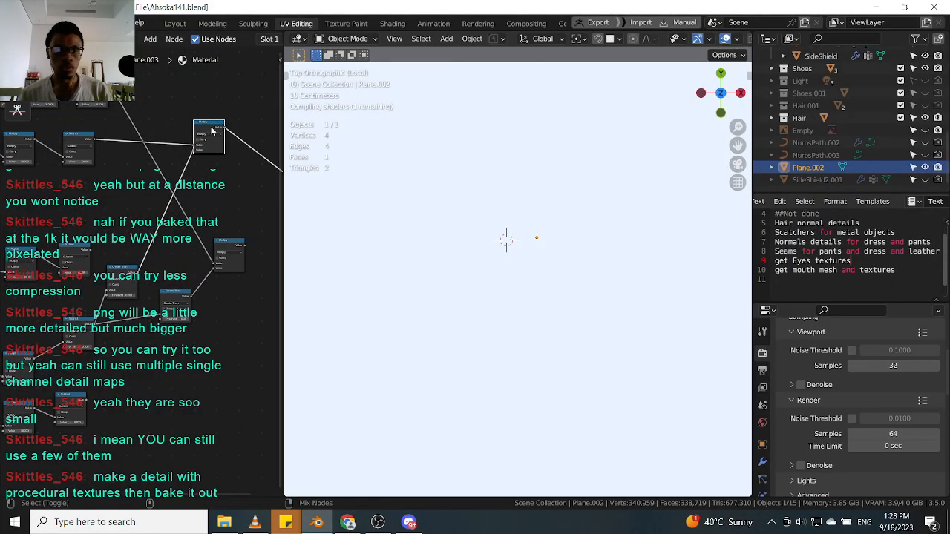
scroll(534, 283, up, 3)
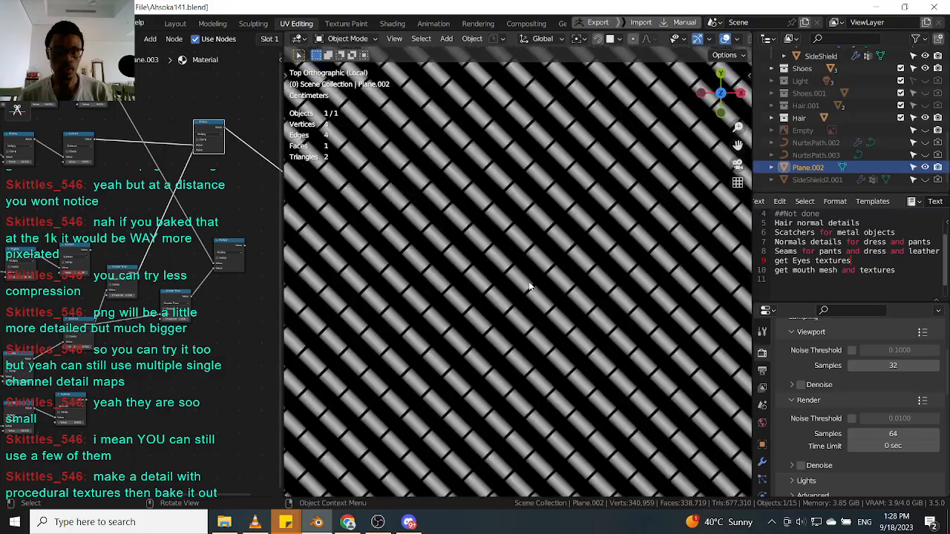
scroll(487, 320, down, 2)
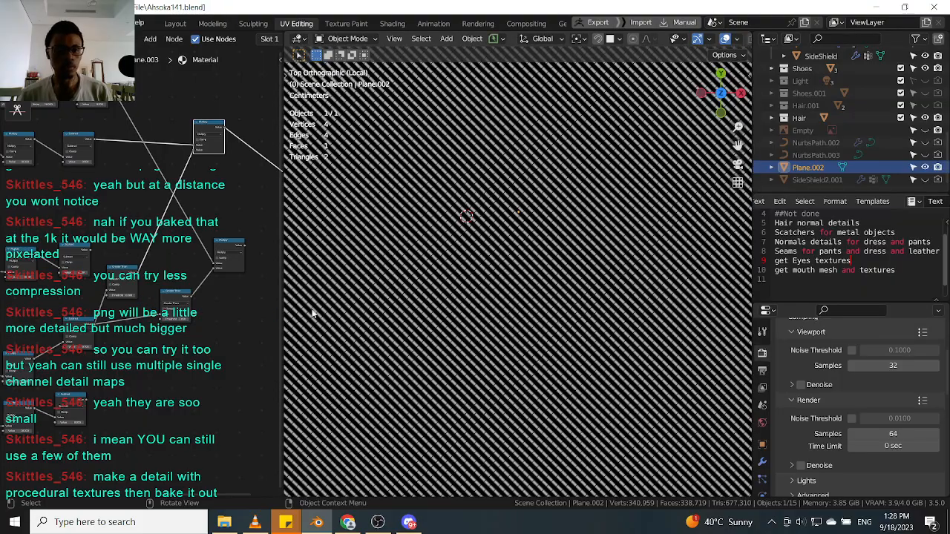
scroll(131, 312, up, 2)
click(173, 297)
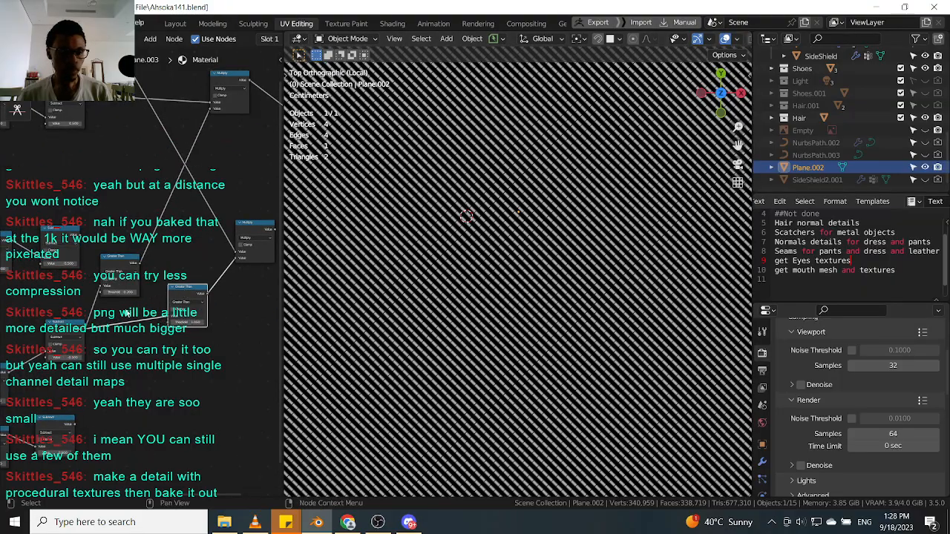
scroll(129, 312, down, 5)
scroll(133, 308, up, 5)
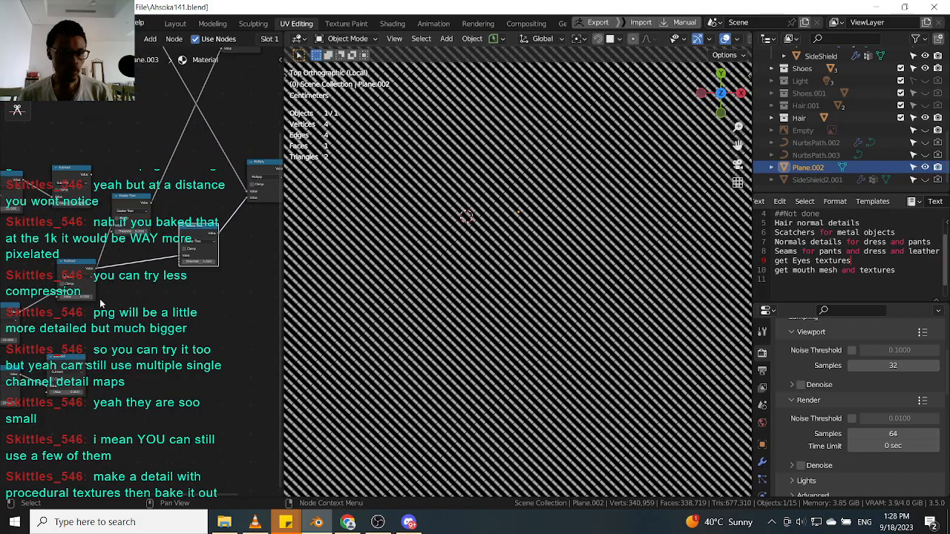
Combine the two pattern branches with a new Mix node and preview its result on the plane.
shift+right_drag(75, 342, 75, 348)
ctrl+shift+right_drag(86, 284, 76, 372)
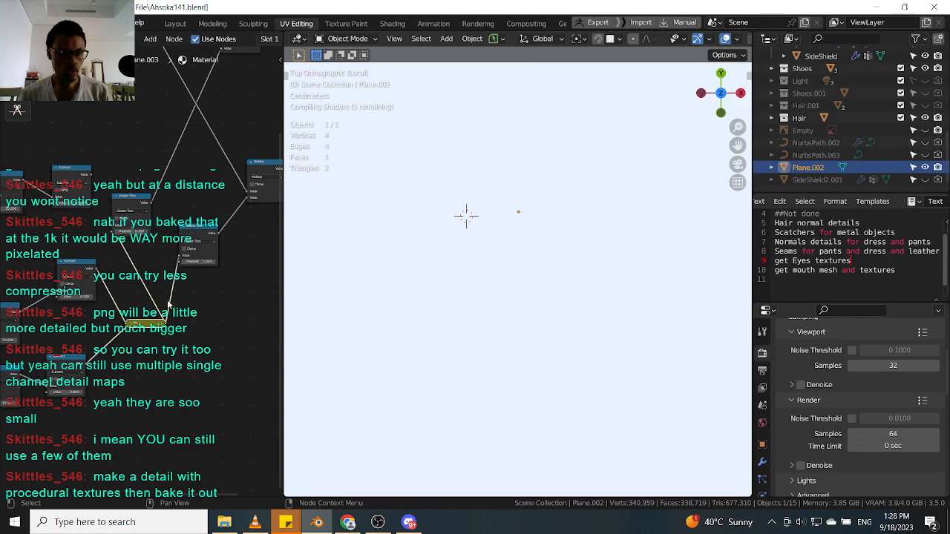
scroll(169, 303, up, 2)
ctrl+shift+click(145, 327)
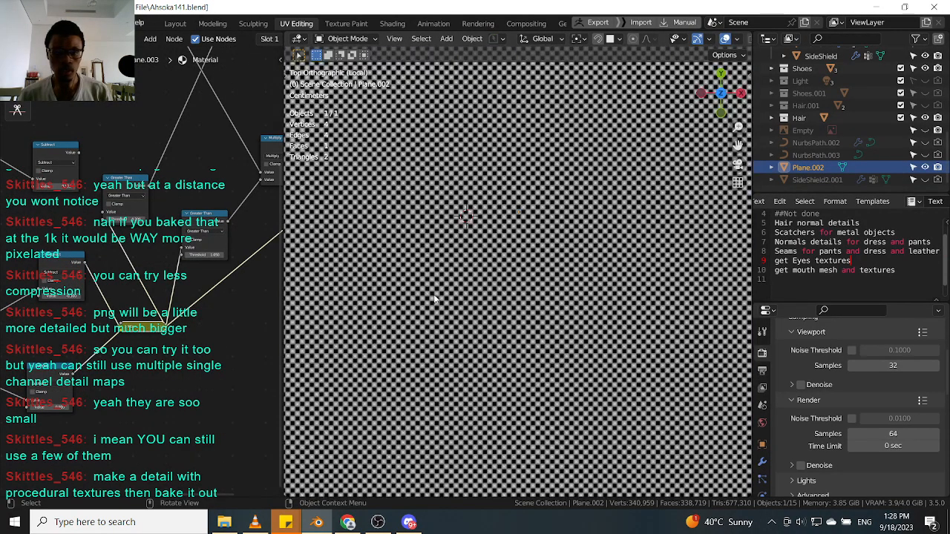
scroll(458, 278, up, 3)
scroll(153, 341, down, 6)
scroll(130, 330, down, 2)
middle_drag(126, 334, 182, 319)
scroll(204, 338, down, 3)
scroll(182, 319, up, 2)
scroll(185, 316, up, 2)
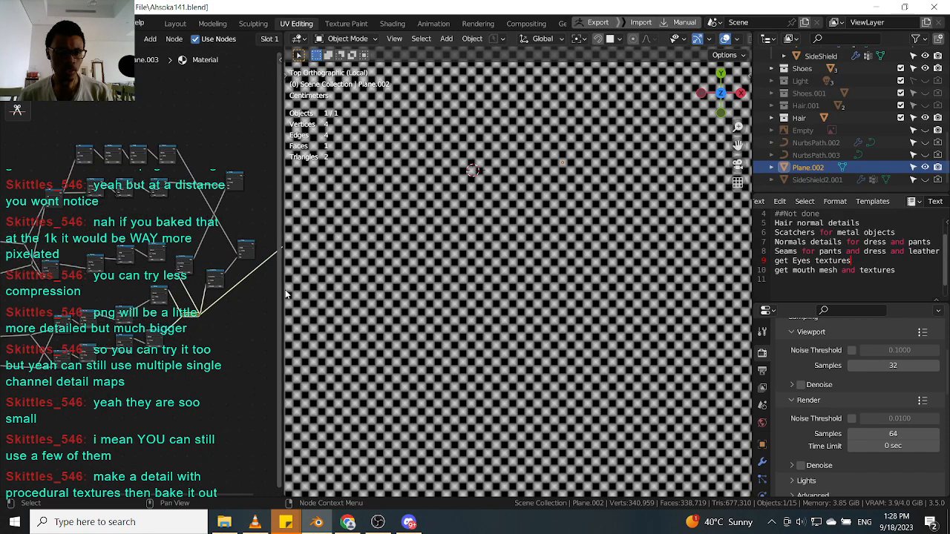
Widen the node editor and expand the collapsed Mix node.
drag(282, 291, 449, 291)
scroll(285, 286, up, 3)
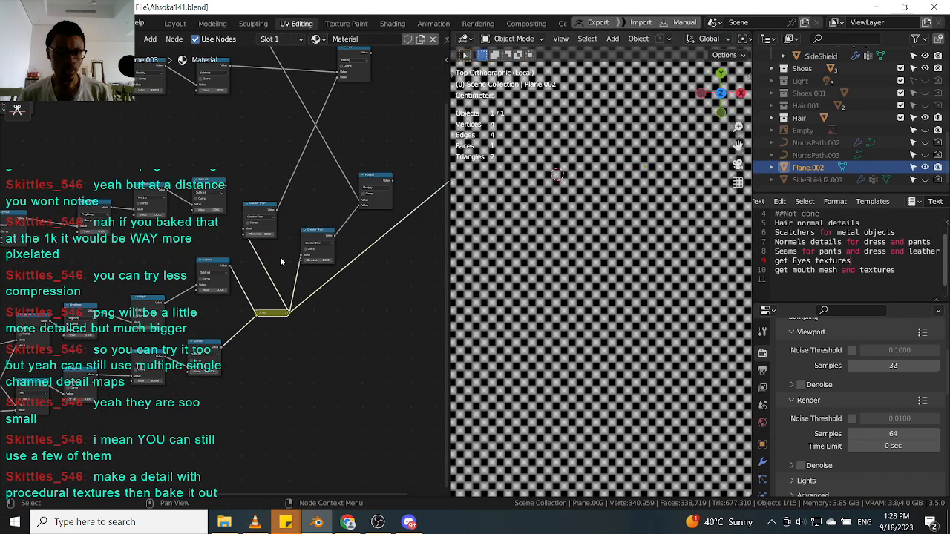
drag(261, 248, 353, 223)
scroll(282, 285, up, 2)
click(273, 326)
key(h)
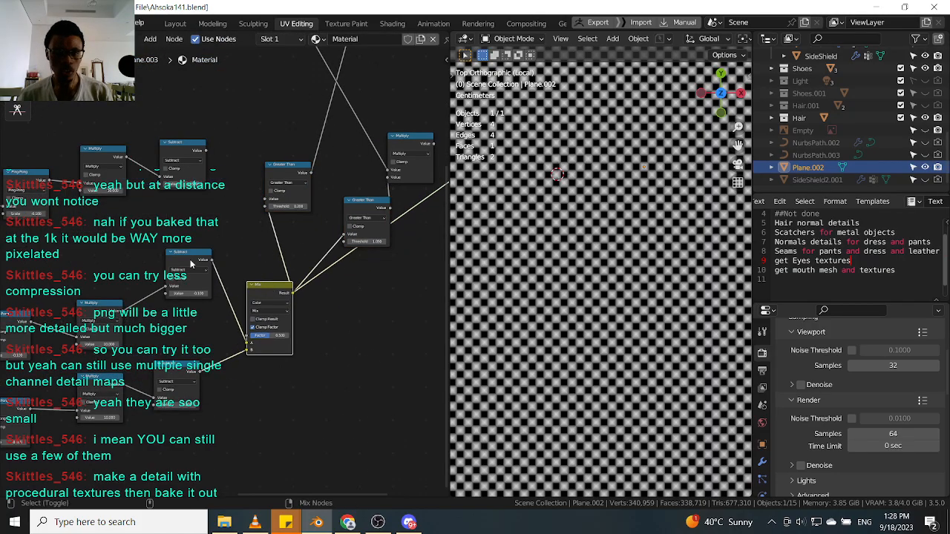
Set the lower Subtract node's value to 1.300 and preview the Mix node.
ctrl+shift+click(190, 264)
ctrl+shift+click(178, 369)
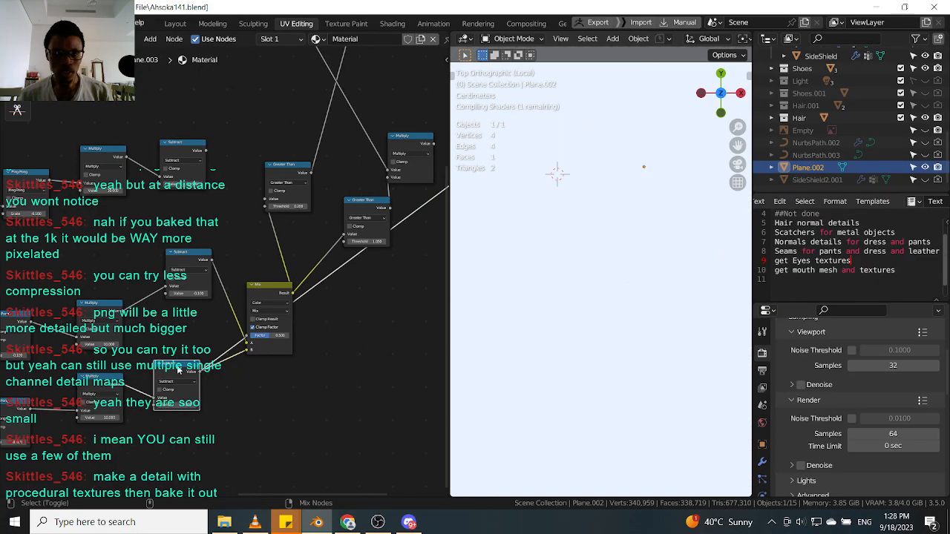
scroll(208, 340, up, 4)
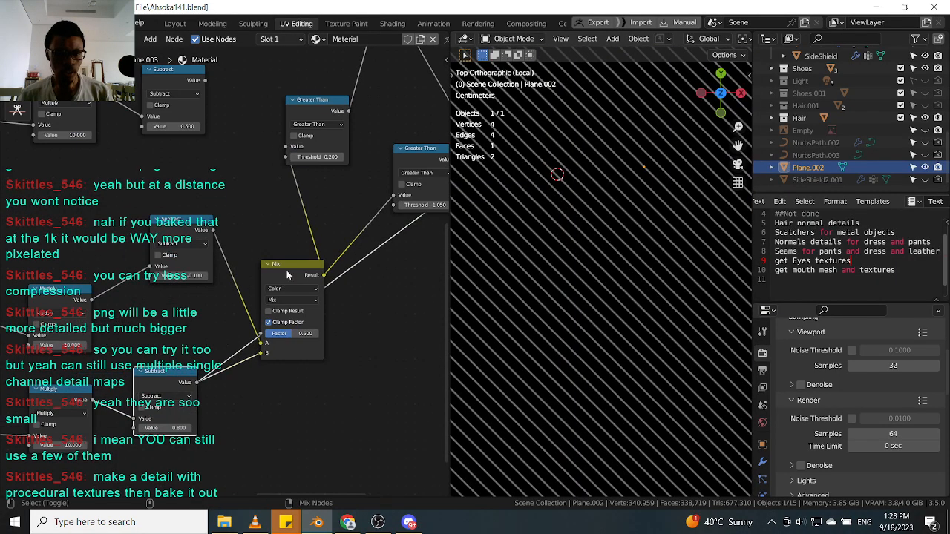
ctrl+shift+click(287, 275)
scroll(286, 348, up, 3)
drag(185, 390, 183, 417)
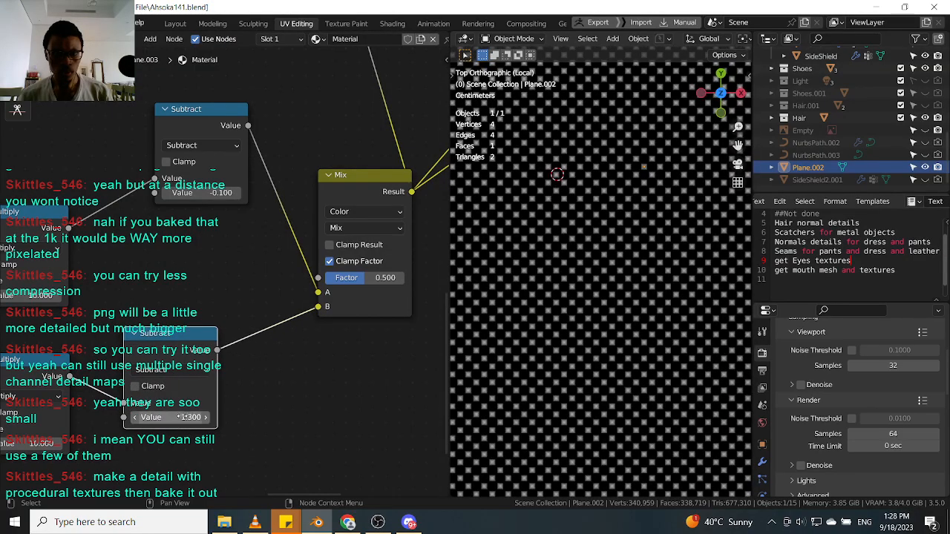
scroll(286, 341, down, 2)
middle_drag(286, 341, 254, 392)
scroll(304, 319, up, 1)
Set the Mix node's blend mode to Mix and its factor to 0.573.
click(325, 293)
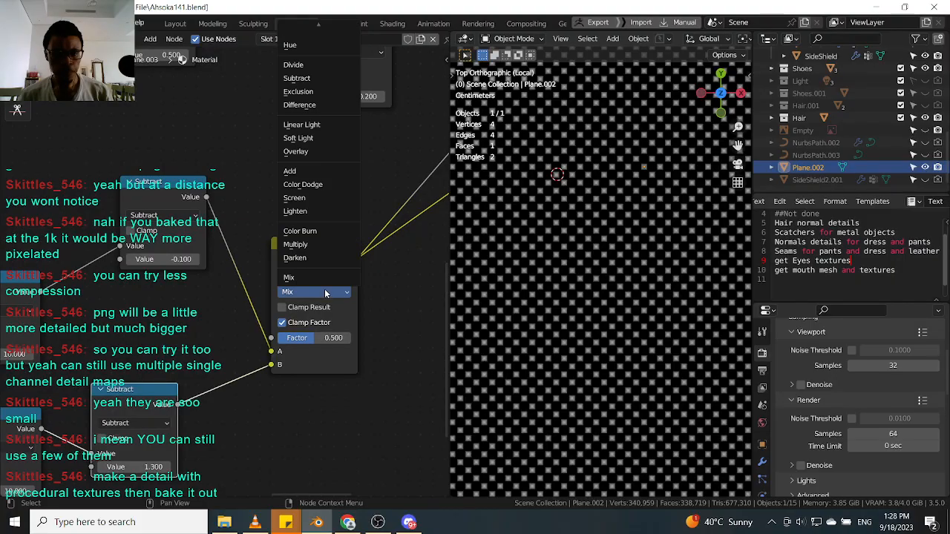
click(324, 278)
mouse_move(319, 337)
mouse_down()
mouse_move(292, 337)
mouse_move(320, 337)
mouse_up()
scroll(330, 335, down, 1)
middle_drag(330, 335, 319, 367)
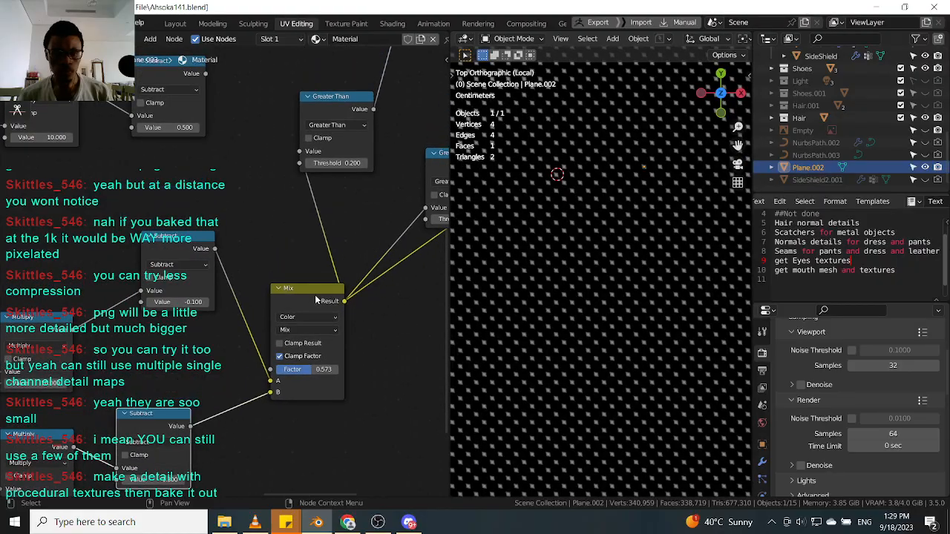
Adjust the value of the Subtract node feeding the Mix node's A input.
scroll(315, 300, down, 2)
ctrl+shift+click(244, 247)
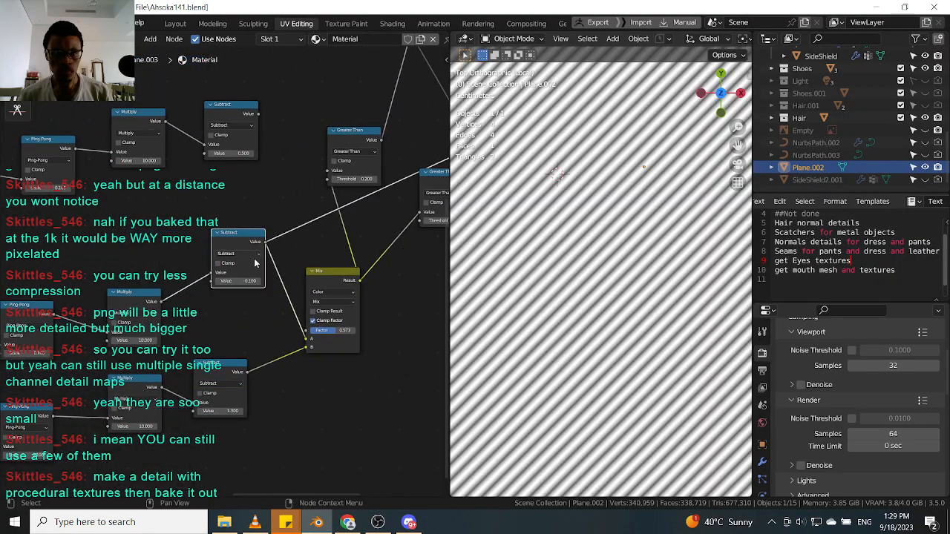
scroll(229, 318, down, 3)
middle_drag(247, 278, 270, 344)
scroll(241, 279, down, 3)
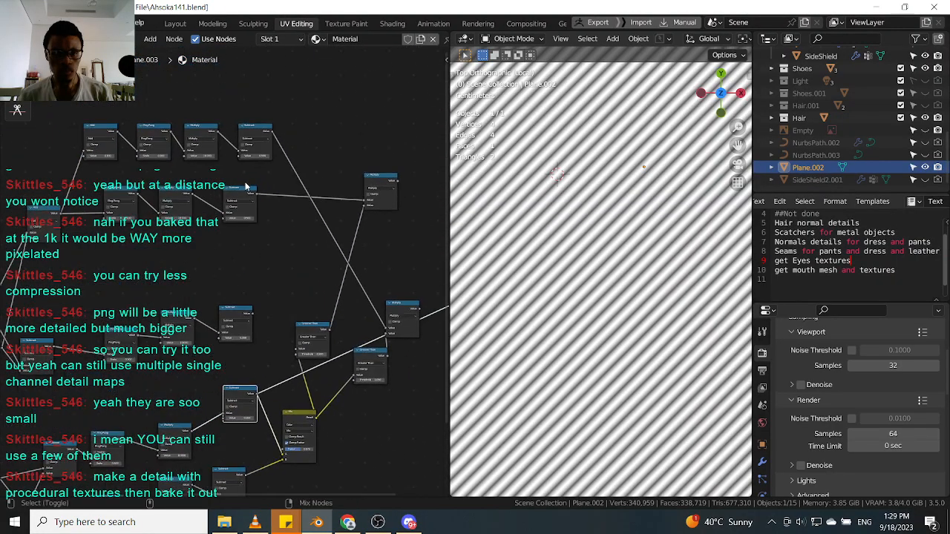
Delete the Greater Than nodes between the Subtract nodes and the Mix node, keeping the links.
ctrl+shift+click(245, 194)
ctrl+shift+click(240, 315)
scroll(241, 314, down, 2)
middle_drag(240, 314, 167, 303)
scroll(167, 302, down, 2)
drag(354, 124, 207, 448)
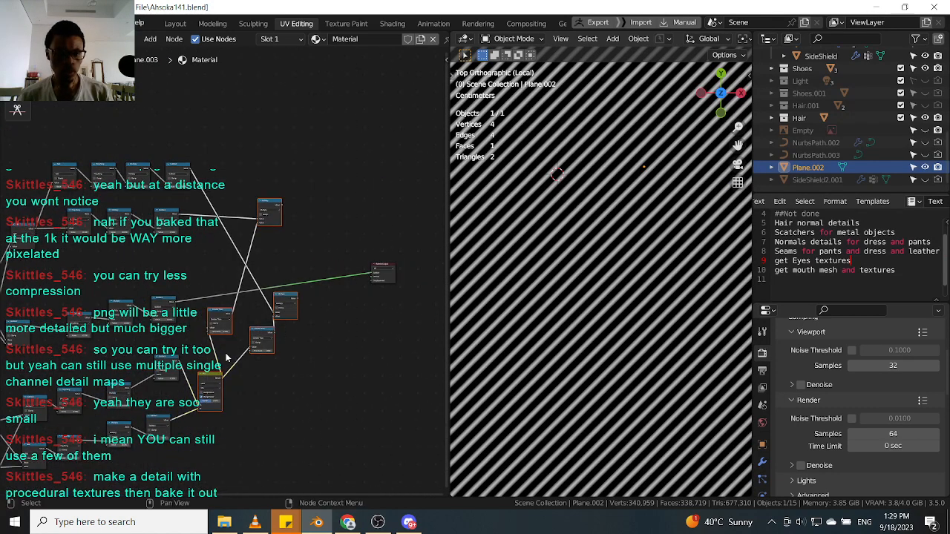
key(ctrl+x)
Set the Mix node's blend mode to Multiply.
scroll(197, 274, up, 2)
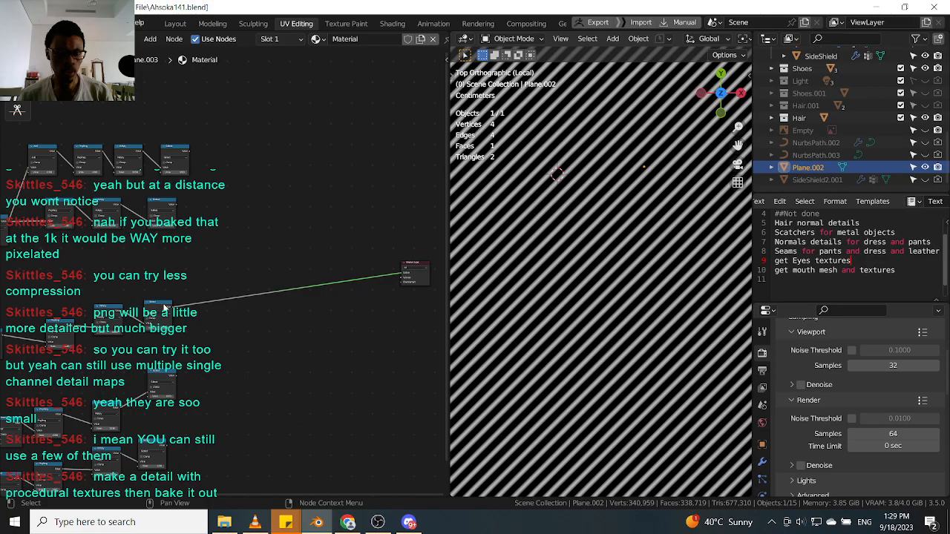
scroll(165, 223, up, 1)
ctrl+shift+right_drag(157, 329, 168, 215)
scroll(209, 271, up, 1)
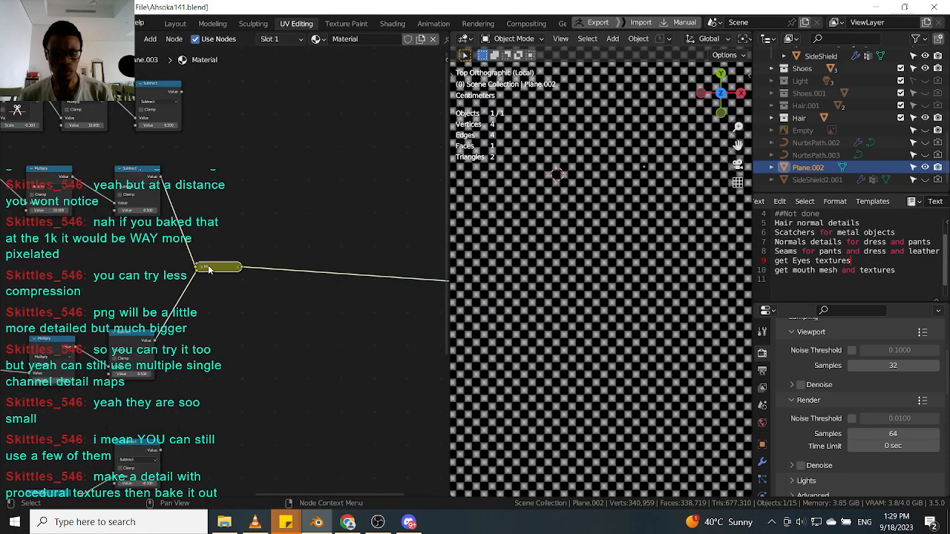
scroll(209, 271, up, 2)
click(239, 275)
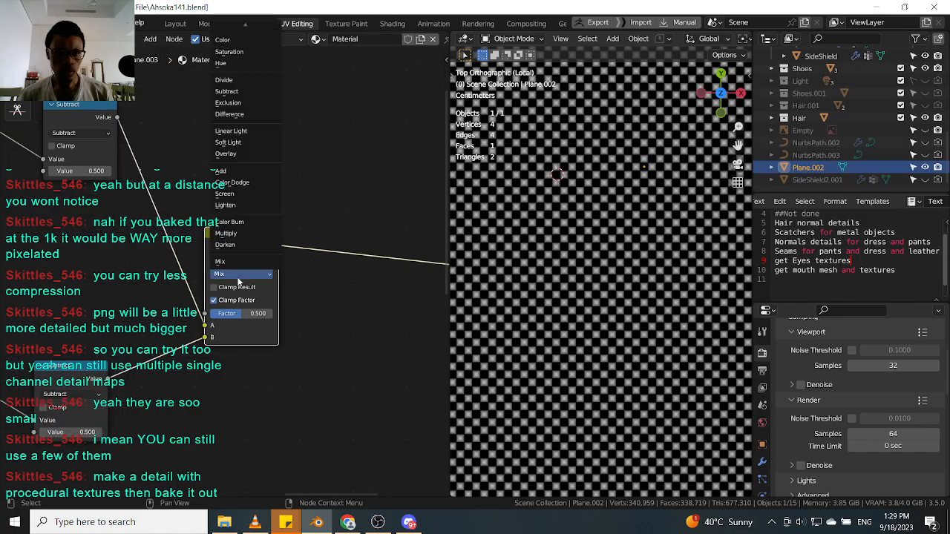
click(241, 234)
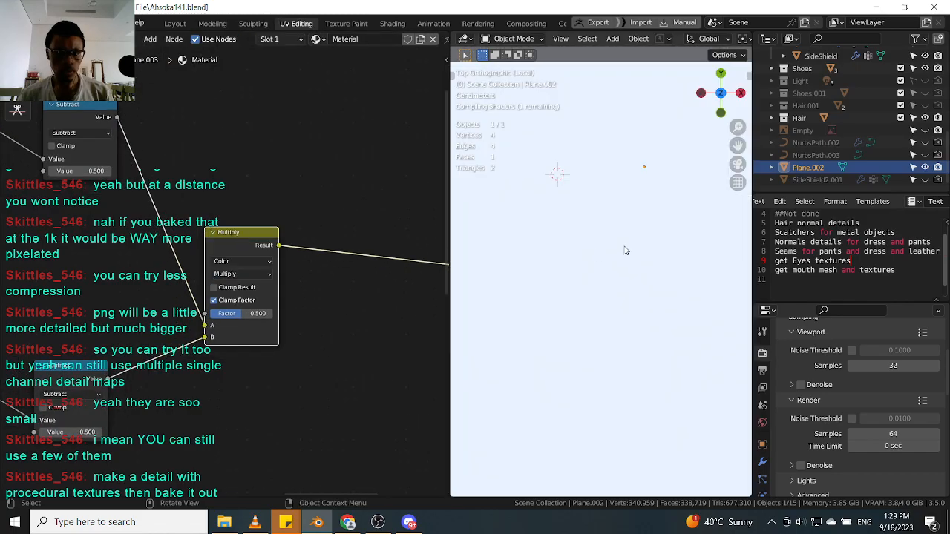
Examine the multiplied stripe pattern on the plane and the overall node tree.
scroll(589, 227, up, 5)
scroll(588, 256, down, 10)
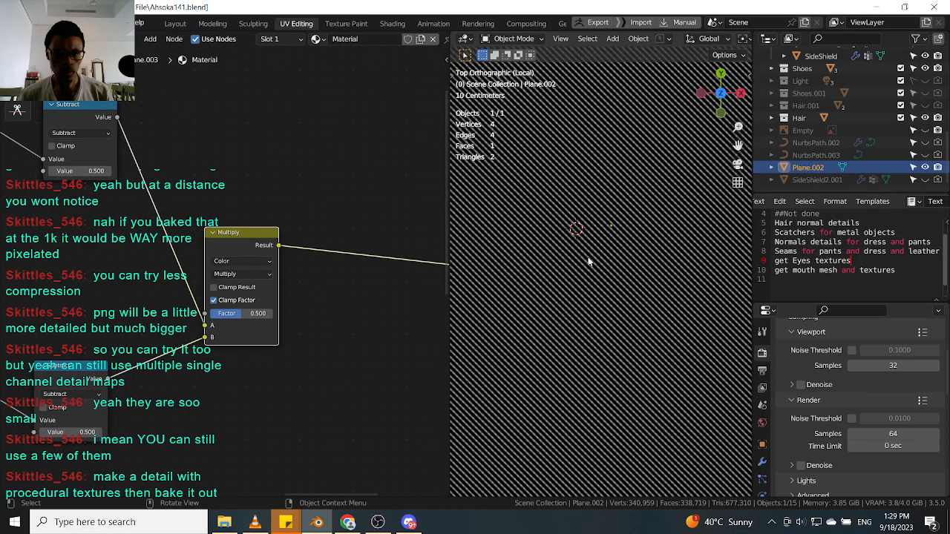
scroll(589, 258, up, 7)
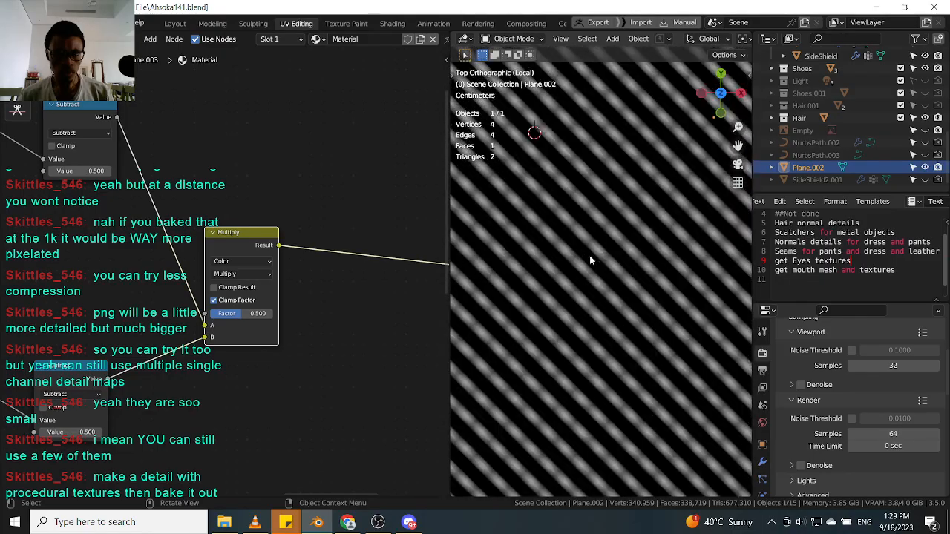
scroll(245, 248, down, 3)
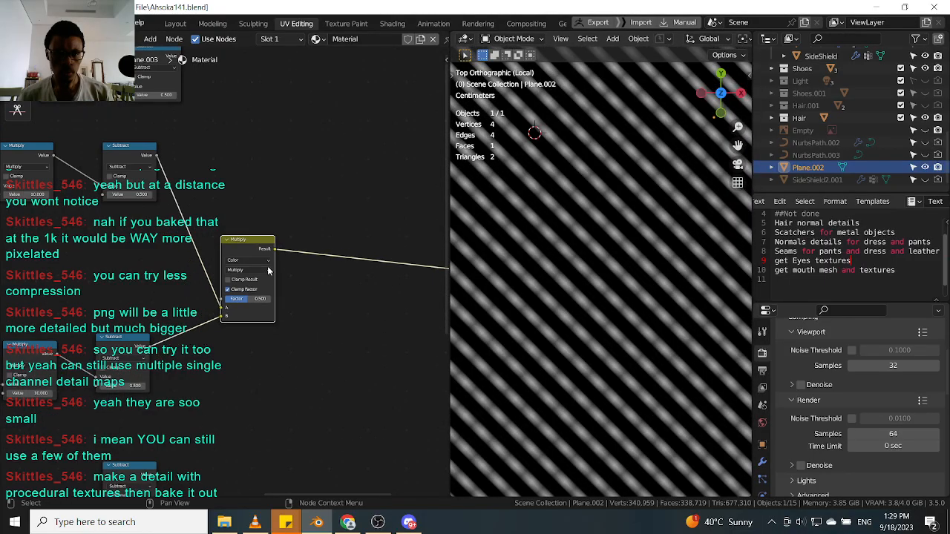
scroll(626, 270, down, 5)
scroll(606, 273, up, 6)
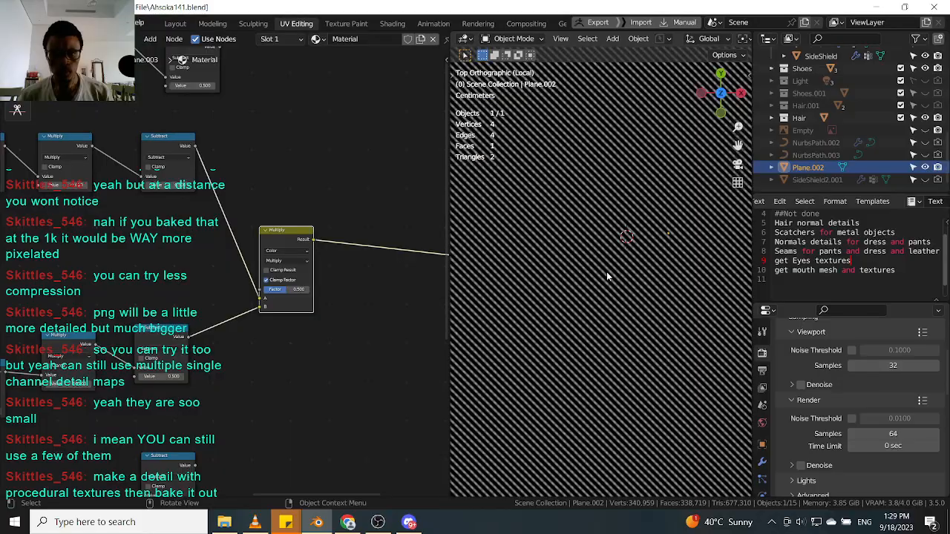
scroll(346, 284, down, 5)
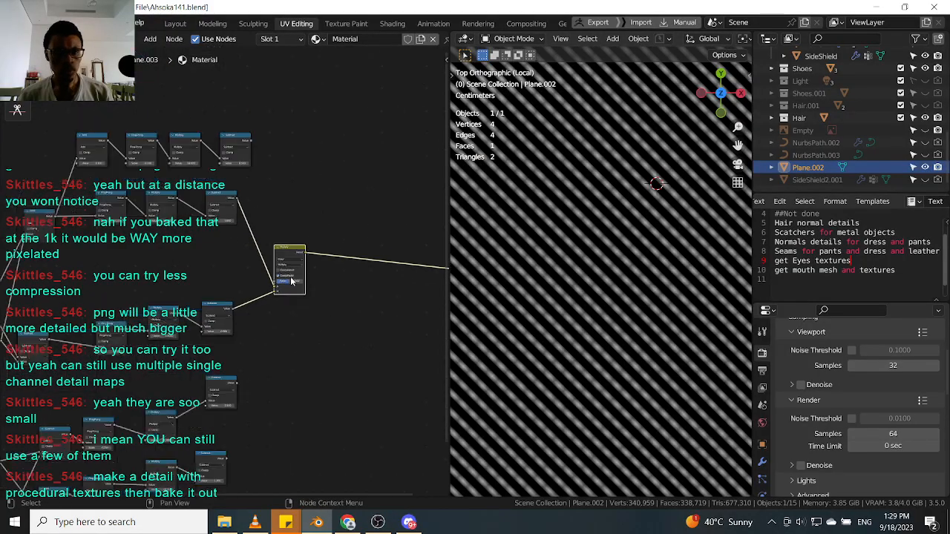
scroll(264, 294, up, 1)
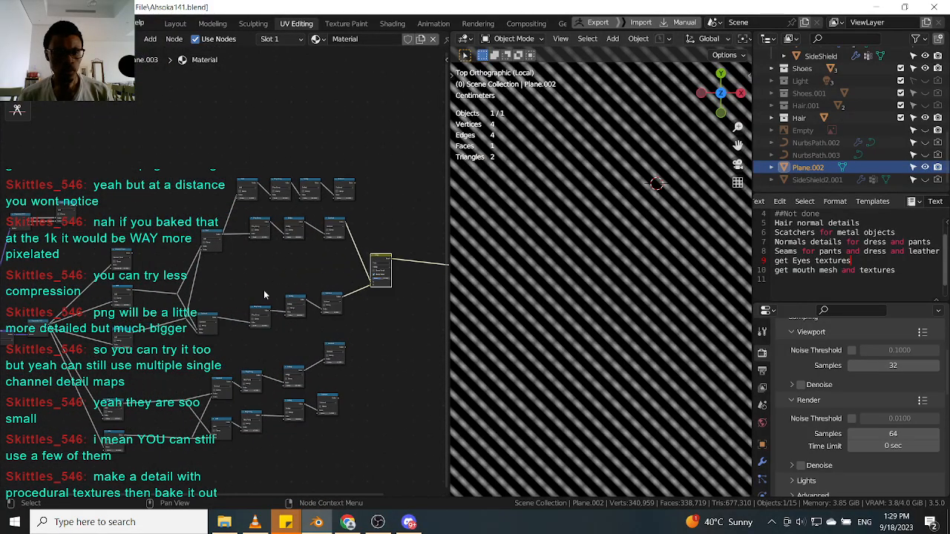
Dissolve the top row of math nodes and move the remaining stripe nodes closer to the Multiply mix node.
drag(385, 160, 224, 205)
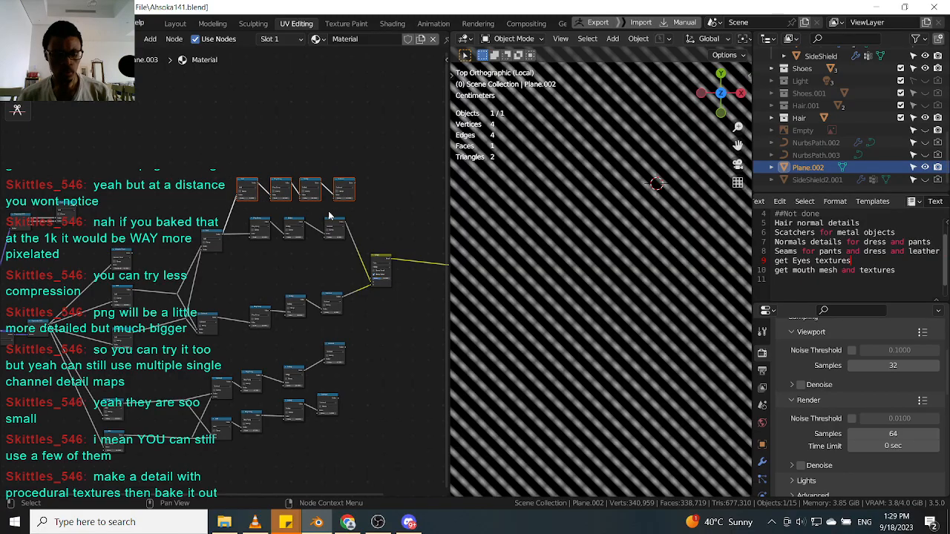
key(ctrl+x)
scroll(211, 227, up, 3)
drag(162, 198, 385, 253)
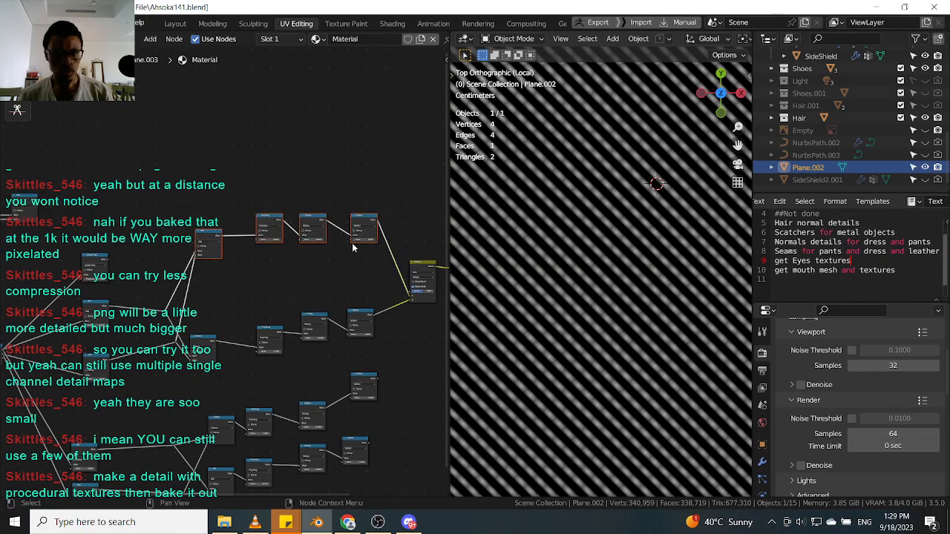
key(g)
click(324, 268)
middle_drag(417, 262, 359, 234)
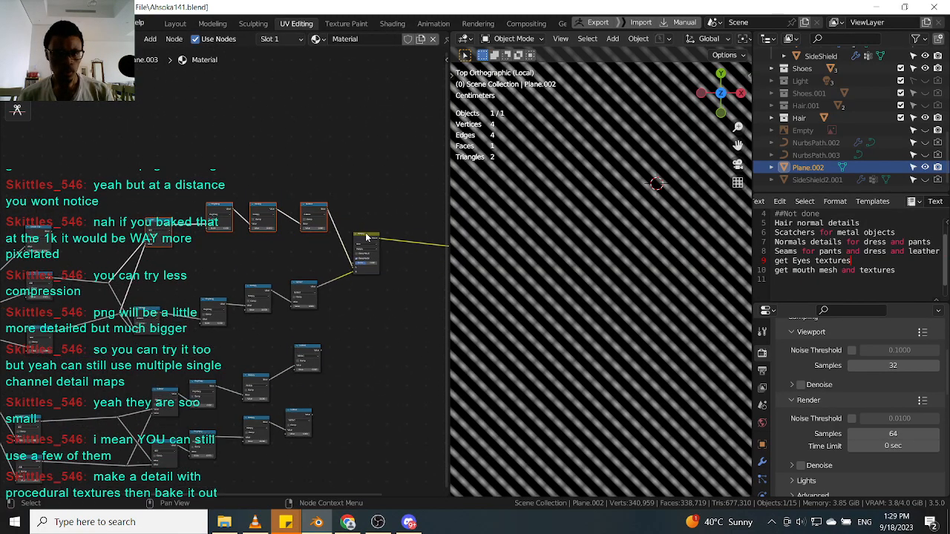
scroll(359, 234, up, 3)
key(g)
click(256, 267)
middle_drag(22, 277, 158, 268)
scroll(157, 268, down, 3)
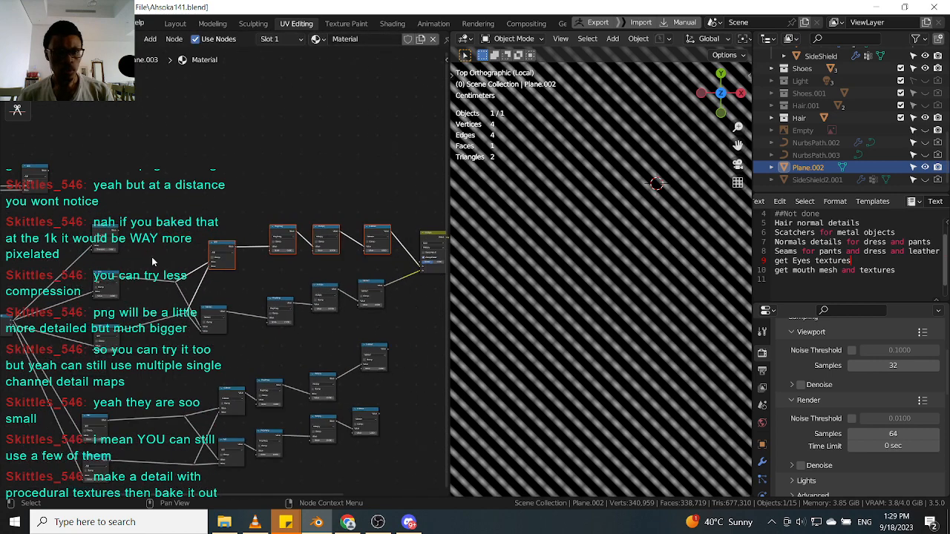
Select and move the lower branch of nodes to tidy the node tree around the Multiply node.
drag(111, 228, 168, 188)
scroll(262, 358, down, 4)
middle_drag(262, 357, 238, 238)
drag(119, 362, 363, 229)
key(g)
click(278, 389)
scroll(117, 223, up, 8)
middle_drag(159, 105, 98, 226)
scroll(82, 232, down, 3)
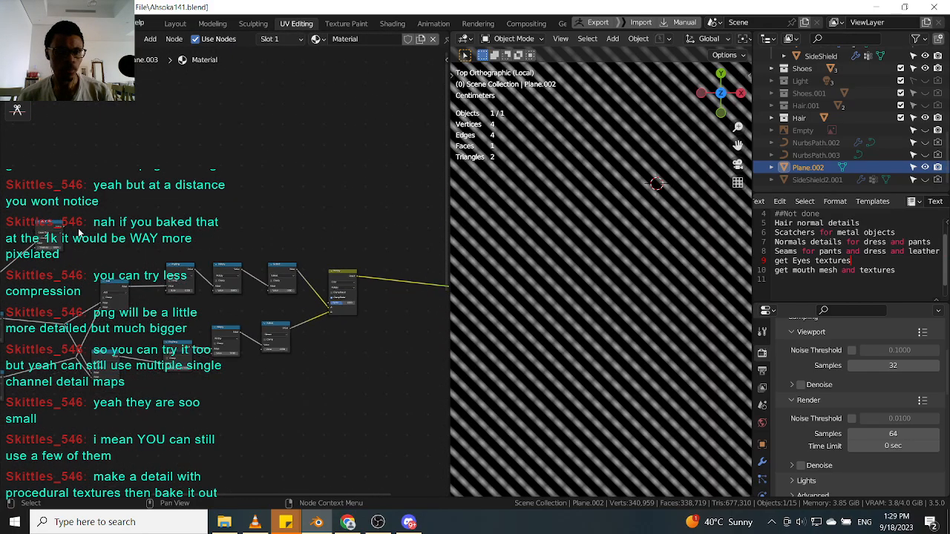
Reconnect the Subtract node outputs into the Multiply mix node's inputs to combine the dot and stripe patterns.
drag(65, 232, 86, 231)
drag(310, 267, 327, 307)
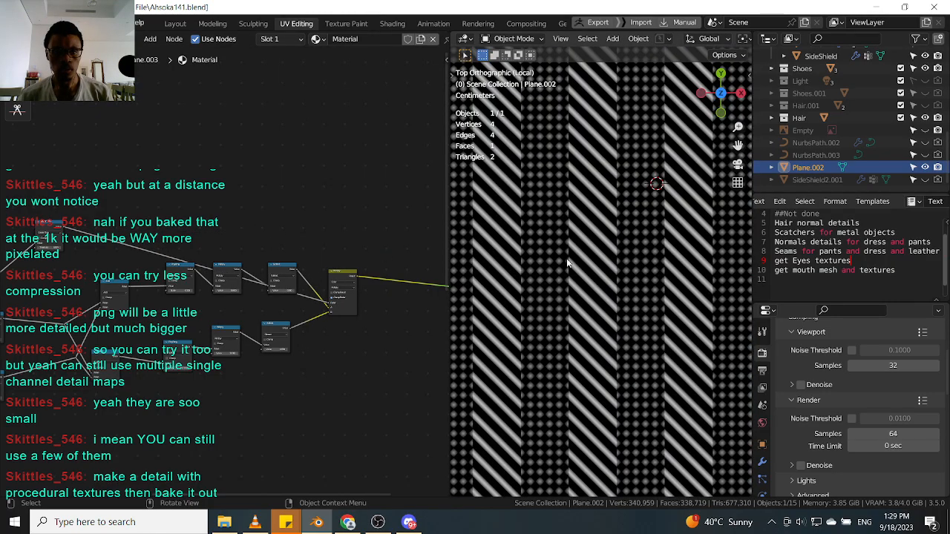
scroll(362, 305, up, 2)
scroll(184, 261, down, 4)
middle_drag(97, 253, 243, 259)
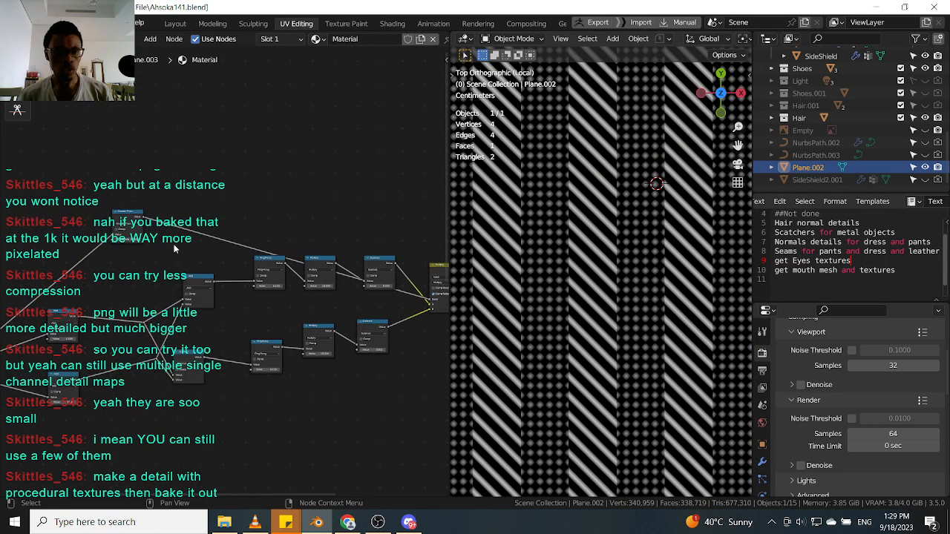
drag(122, 221, 240, 179)
scroll(397, 278, up, 3)
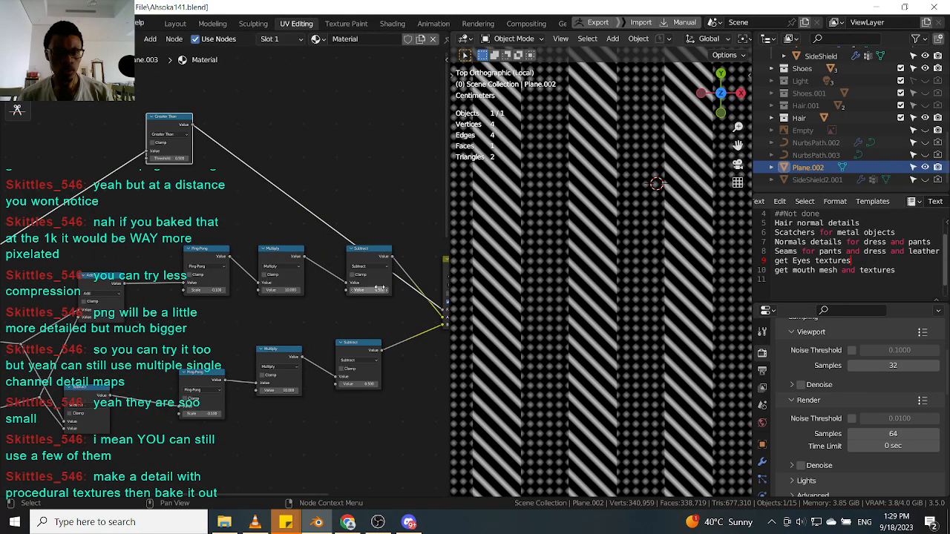
Adjust the upper Subtract node's value and re-link the Subtract outputs into the Multiply node's A and B inputs.
middle_drag(381, 290, 257, 241)
scroll(257, 248, up, 2)
ctrl+shift+click(231, 324)
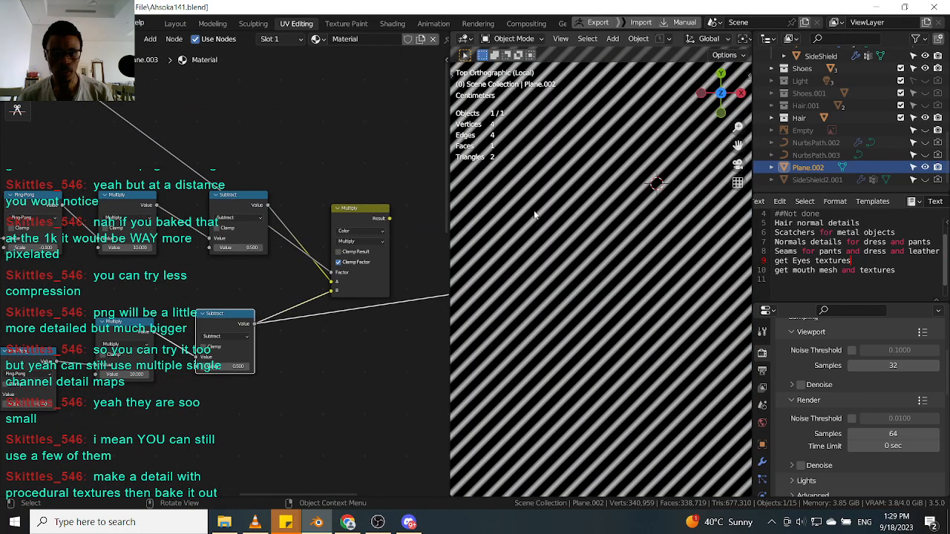
scroll(221, 194, up, 2)
ctrl+shift+click(195, 193)
drag(199, 194, 183, 232)
ctrl+shift+click(360, 218)
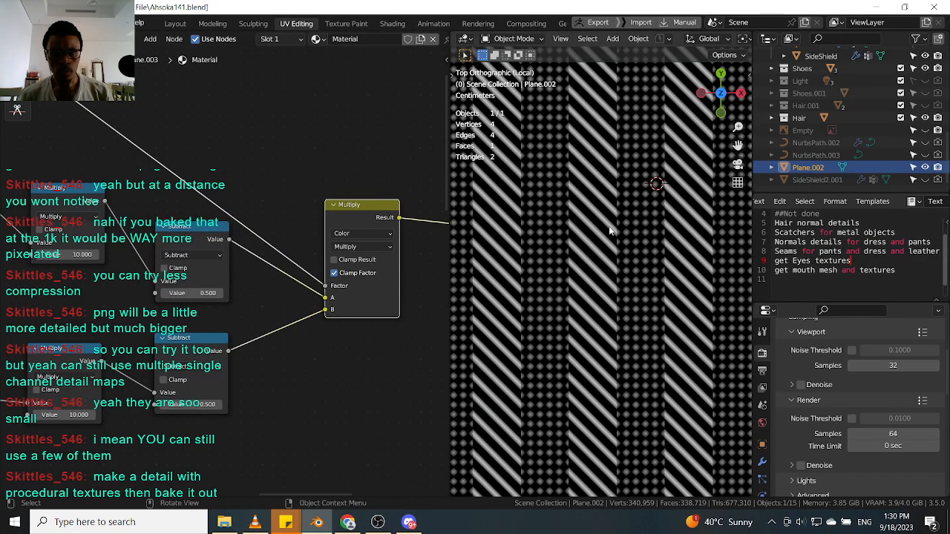
Examine the combined dot and stripe pattern on the plane at different viewport zoom levels.
scroll(611, 231, down, 6)
scroll(161, 311, down, 4)
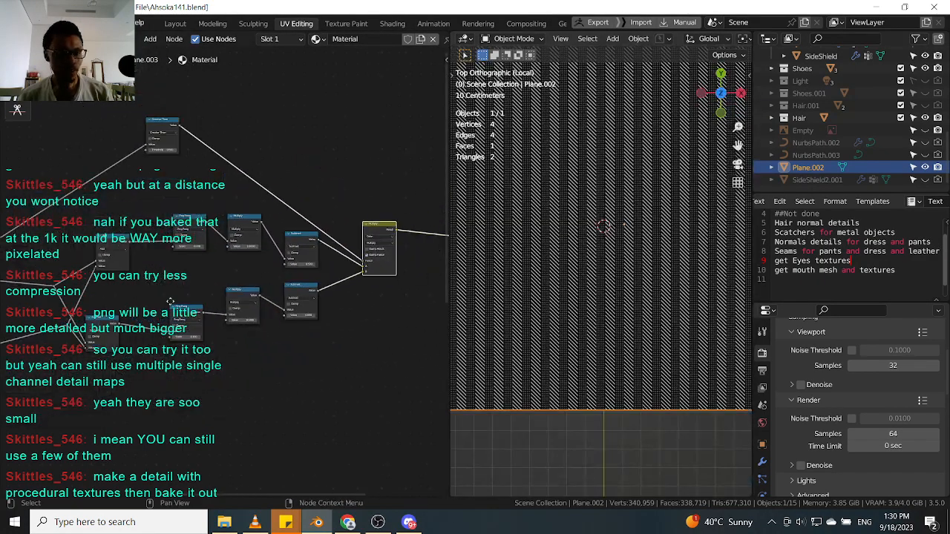
middle_drag(162, 310, 228, 295)
middle_drag(273, 254, 278, 248)
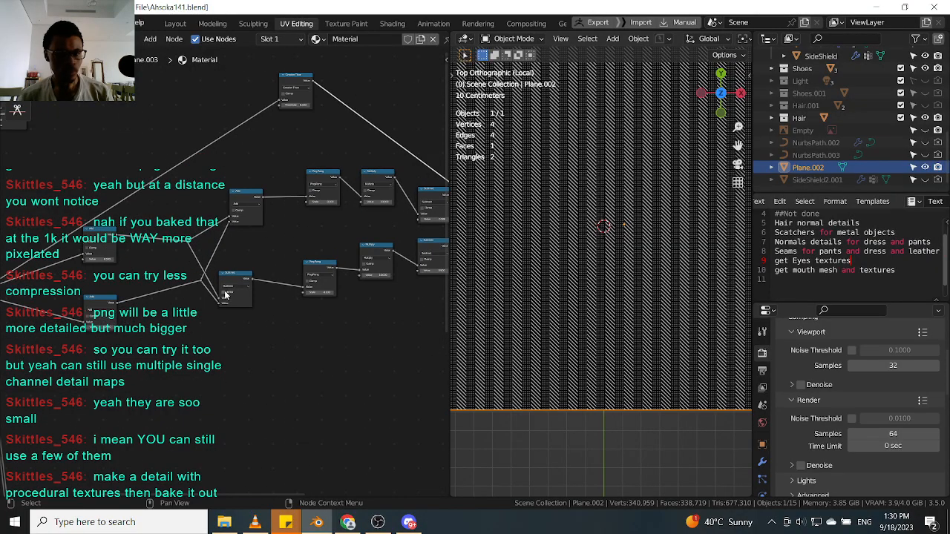
scroll(594, 236, up, 10)
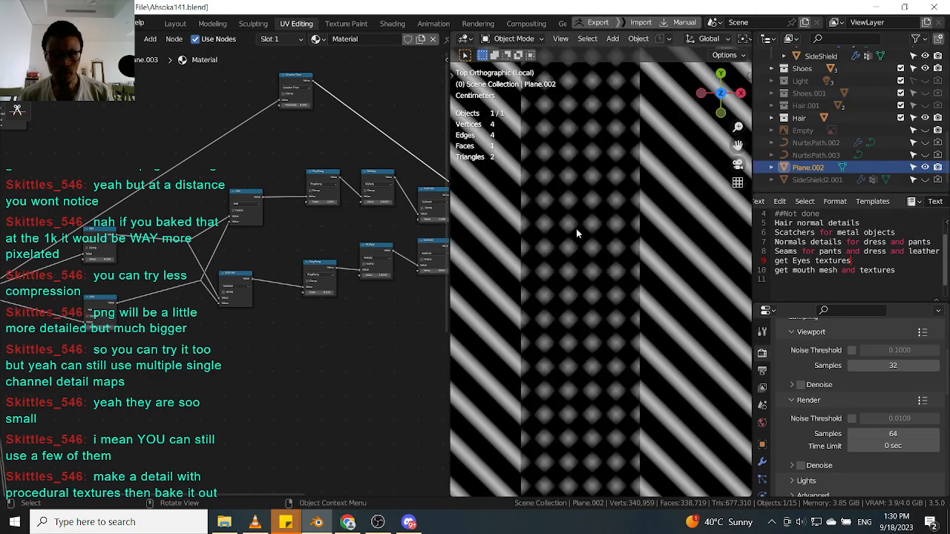
scroll(218, 284, up, 6)
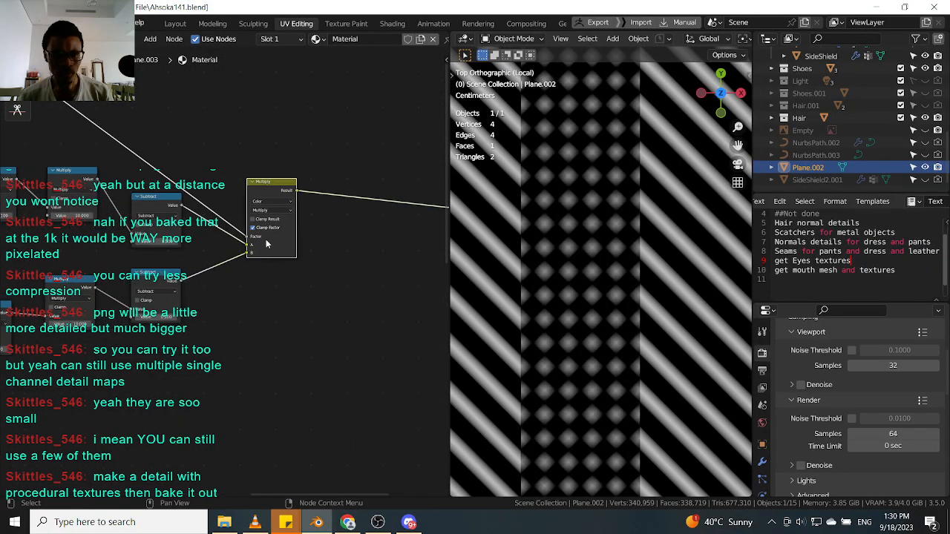
scroll(215, 233, down, 5)
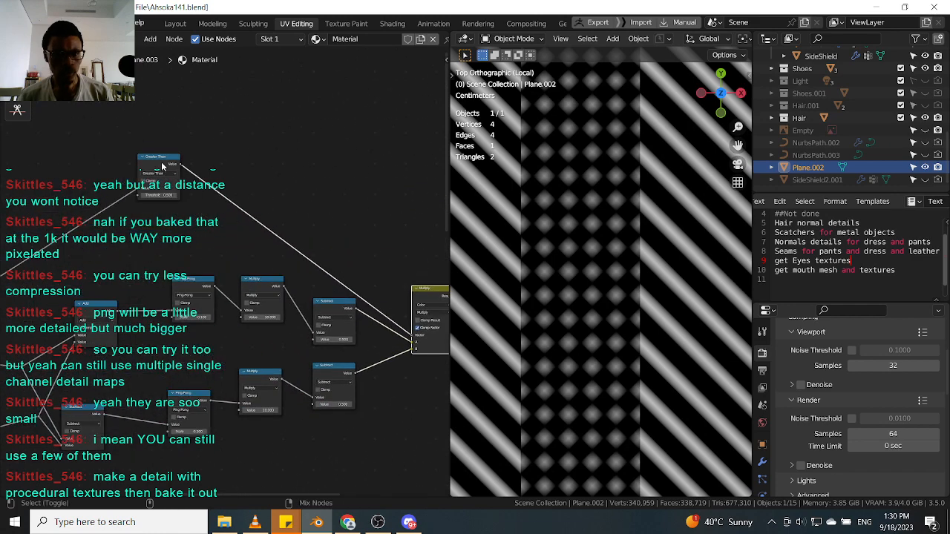
Inspect the Greater Than node and the plane's pattern while zooming the viewport in and out.
ctrl+shift+click(162, 167)
scroll(662, 272, down, 8)
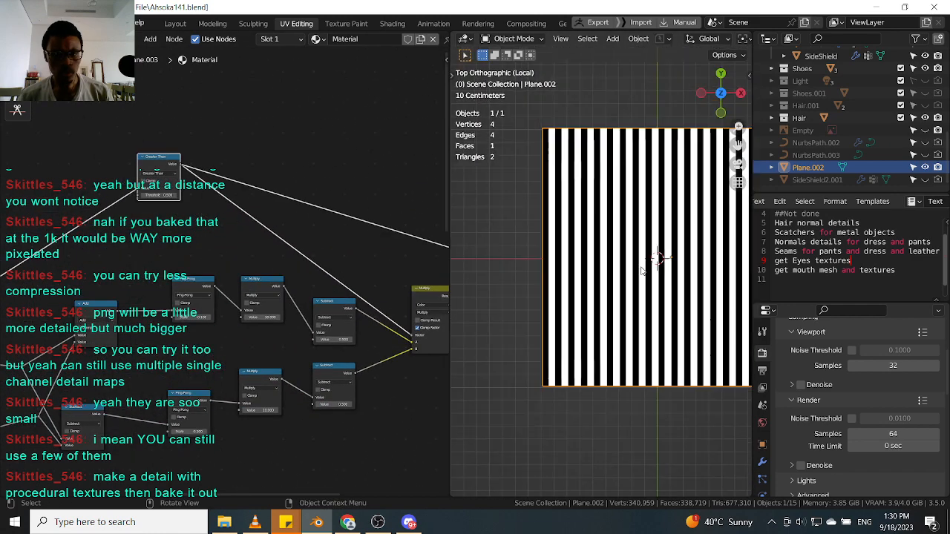
scroll(187, 265, down, 1)
scroll(187, 266, down, 2)
middle_drag(187, 266, 257, 224)
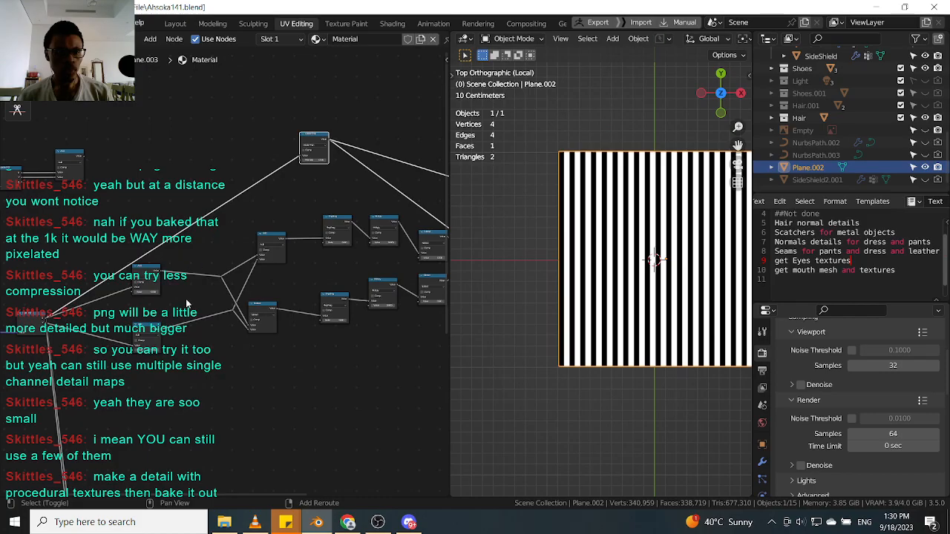
scroll(279, 279, up, 6)
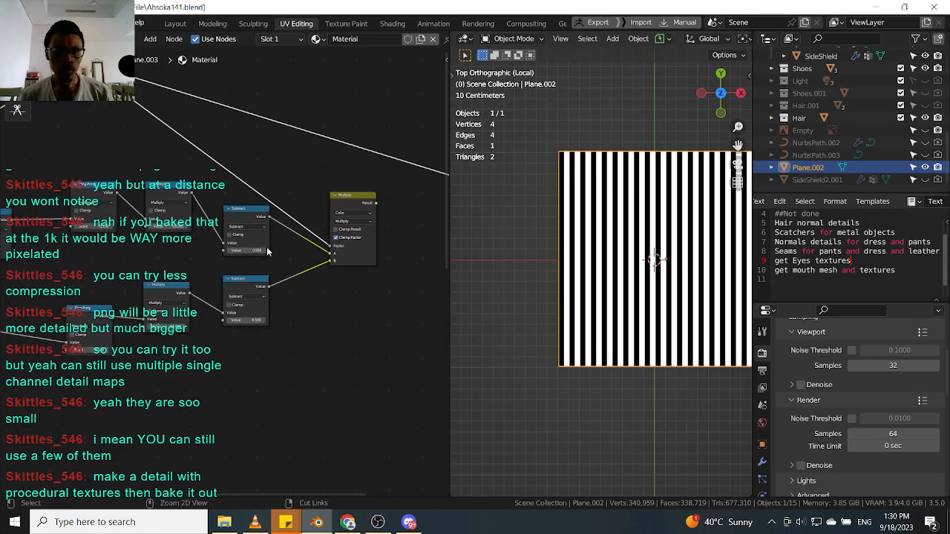
scroll(606, 239, up, 4)
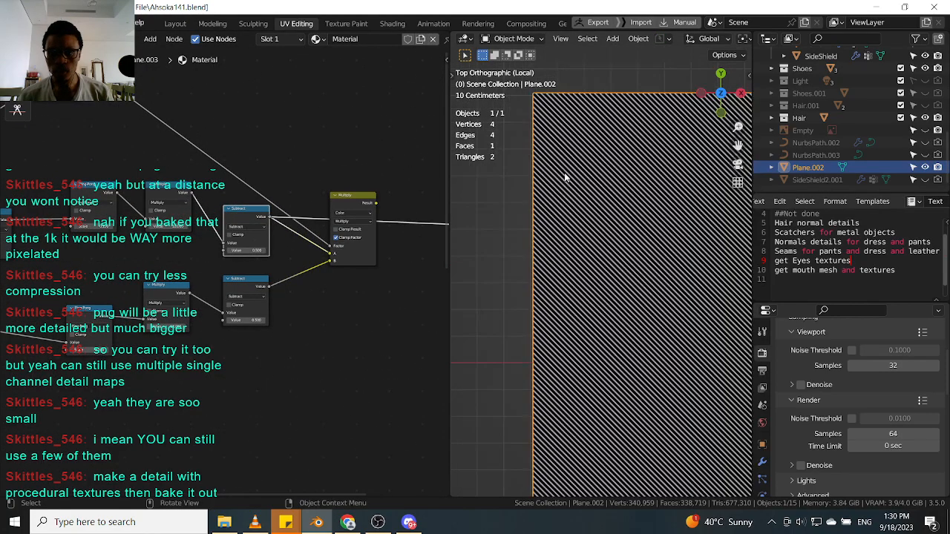
scroll(522, 198, down, 3)
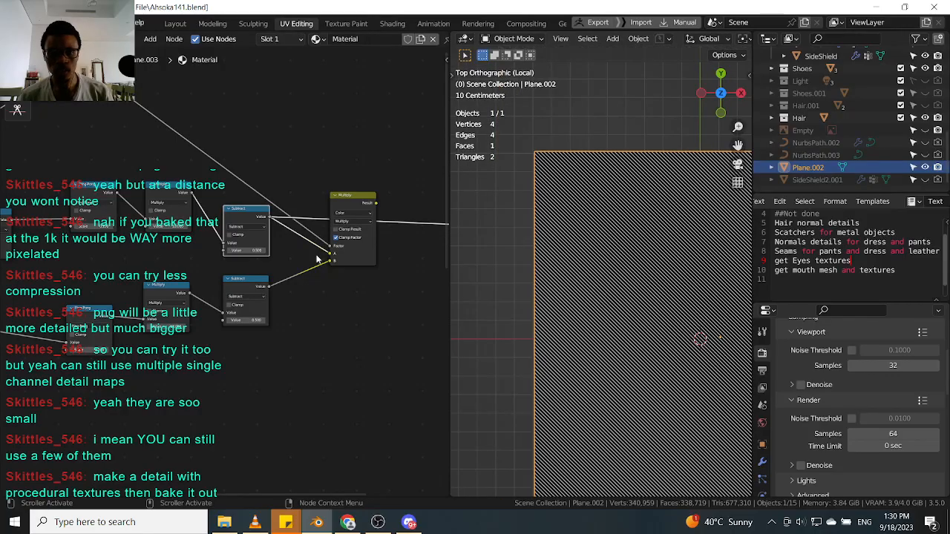
scroll(543, 271, up, 3)
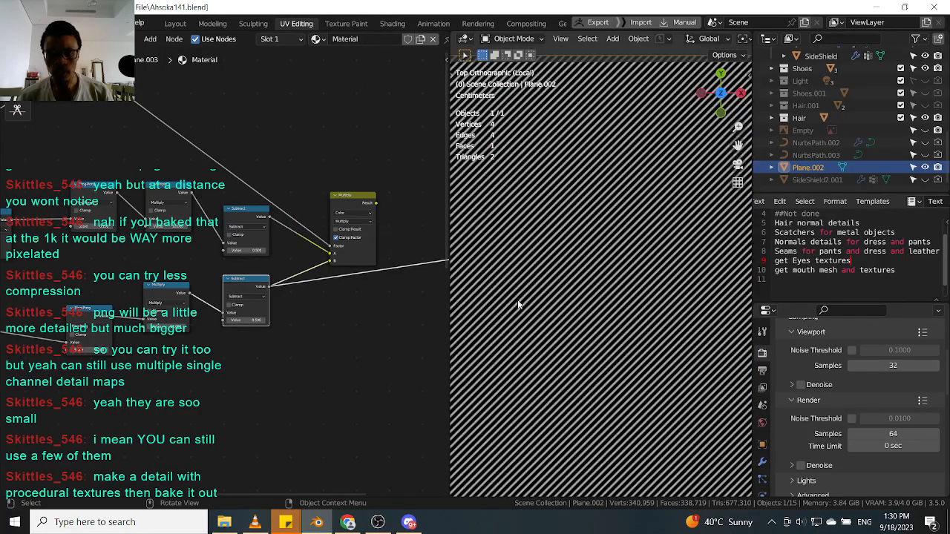
scroll(293, 227, up, 1)
ctrl+shift+click(348, 199)
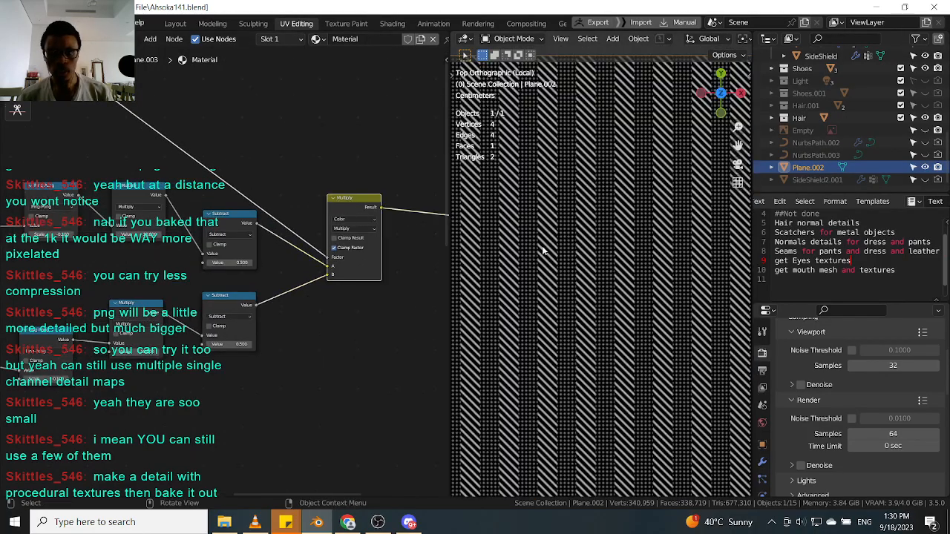
Set the Multiply mix node's blend mode to Mix.
middle_drag(245, 223, 445, 293)
scroll(223, 200, down, 3)
middle_drag(231, 220, 63, 132)
scroll(343, 260, up, 4)
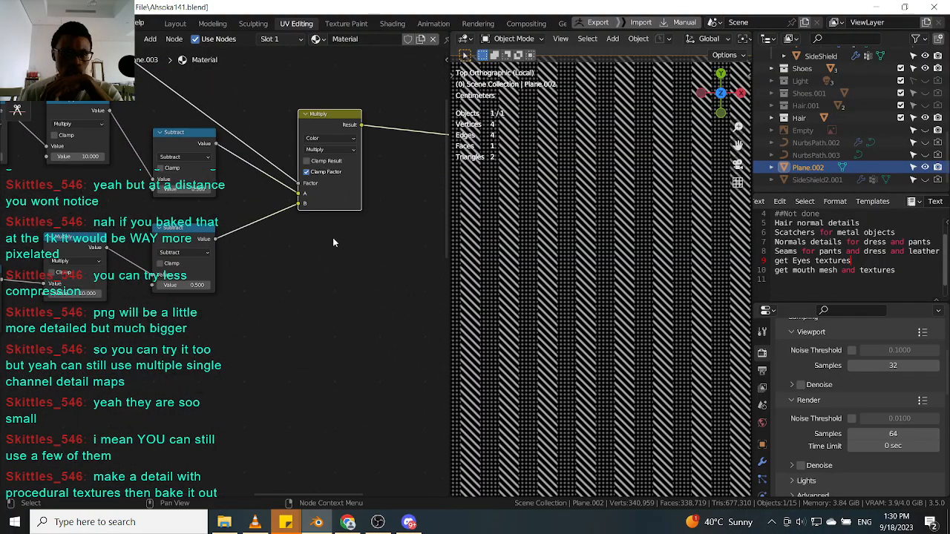
middle_drag(344, 260, 343, 330)
scroll(309, 228, up, 4)
click(346, 214)
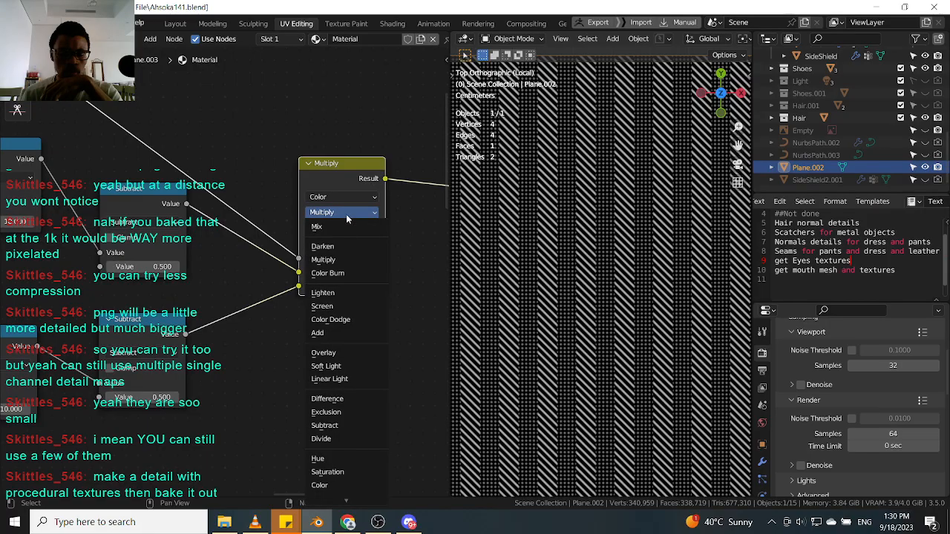
click(327, 227)
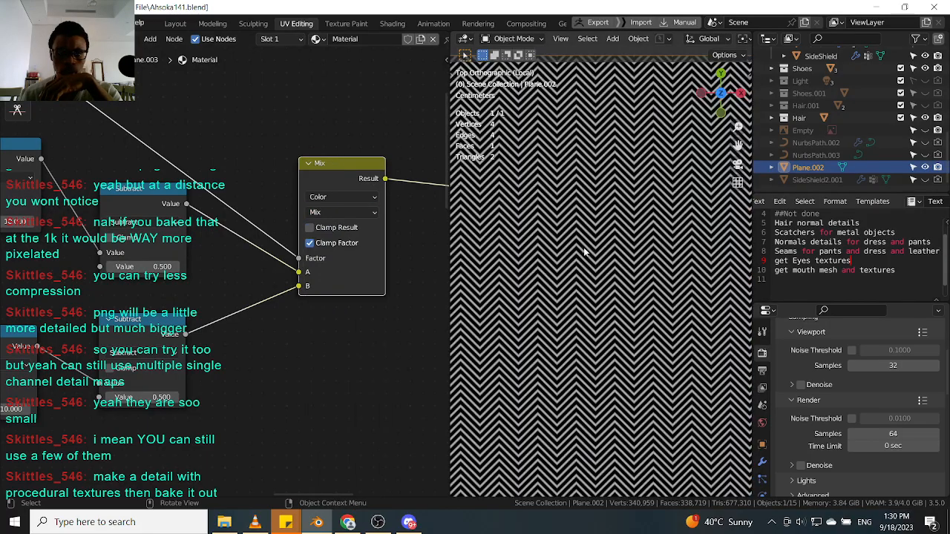
Zoom the viewport to examine the resulting zigzag pattern on the plane.
scroll(570, 244, down, 3)
scroll(575, 271, down, 3)
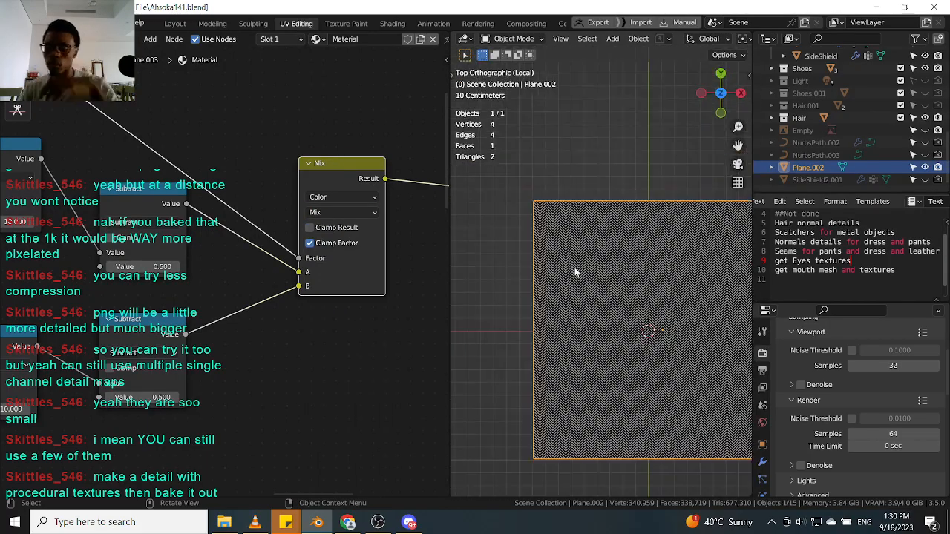
scroll(566, 238, up, 5)
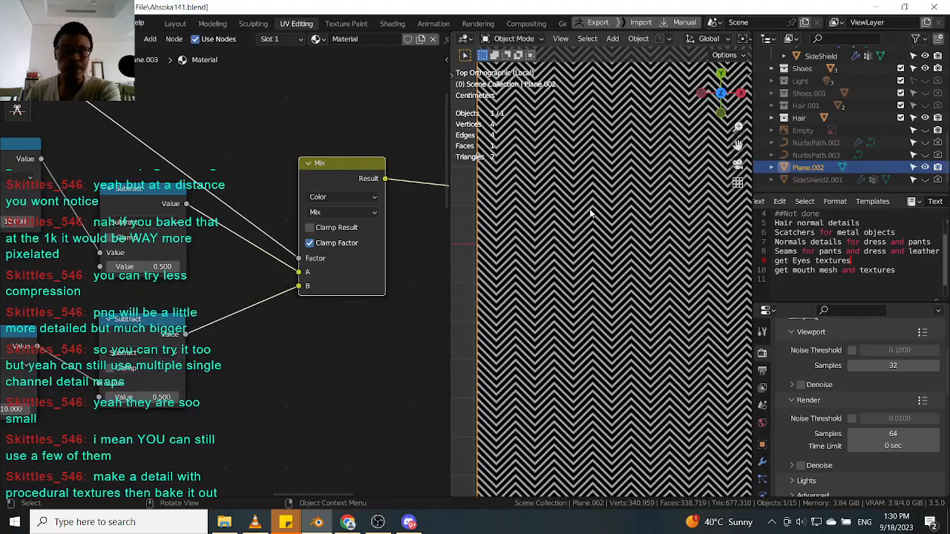
scroll(536, 195, up, 3)
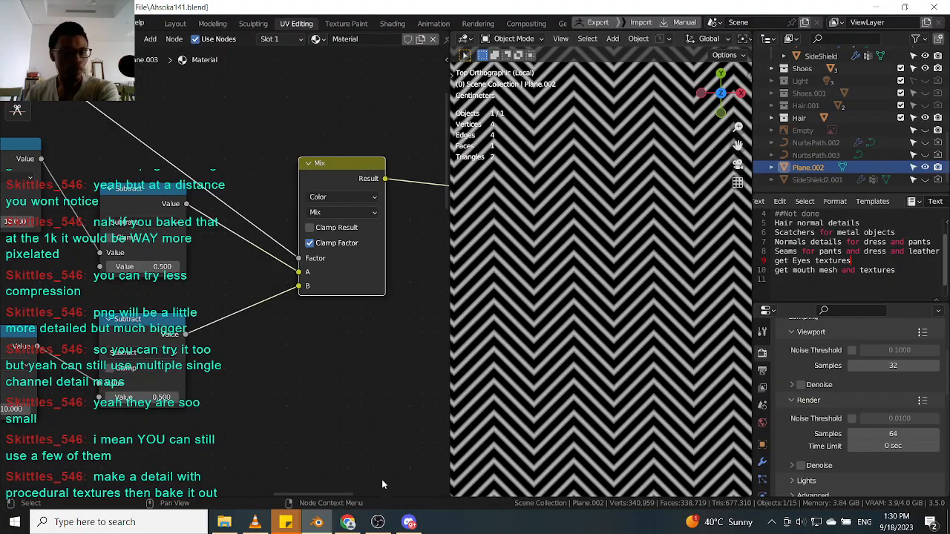
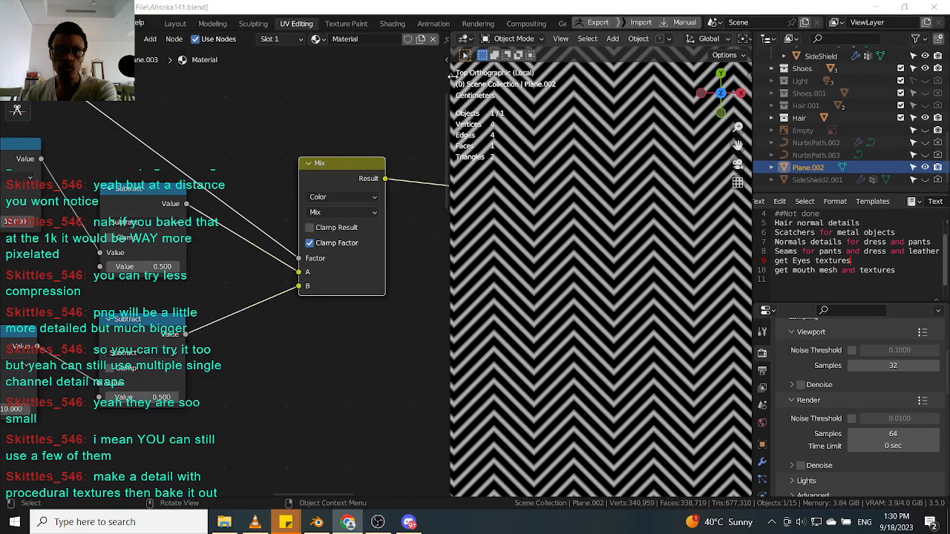
Draw freehand annotation strokes over the zigzag pattern on the plane with the Annotate tool.
key(t)
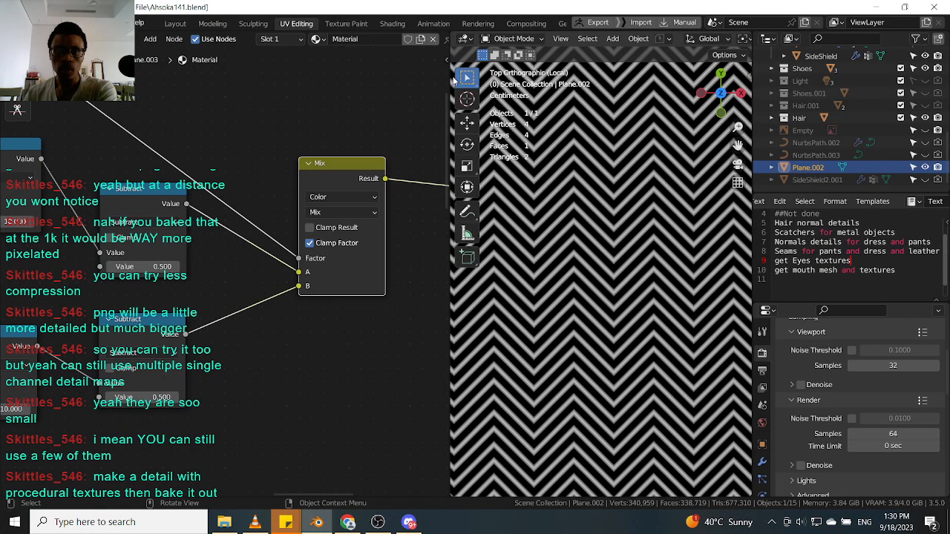
click(466, 211)
scroll(551, 251, up, 2)
scroll(551, 251, up, 3)
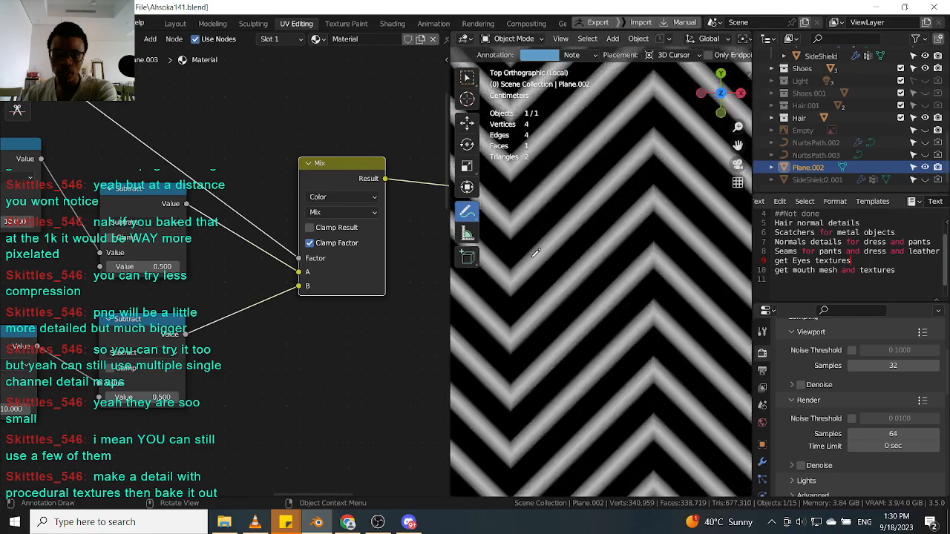
drag(556, 241, 534, 265)
mouse_move(557, 218)
mouse_down()
mouse_move(574, 195)
mouse_move(592, 227)
mouse_move(564, 233)
mouse_up()
mouse_move(612, 175)
mouse_down()
mouse_move(594, 195)
mouse_move(589, 155)
mouse_move(599, 176)
mouse_move(578, 178)
mouse_up()
mouse_move(559, 216)
mouse_down()
mouse_move(549, 186)
mouse_move(586, 257)
mouse_up()
drag(550, 167, 598, 226)
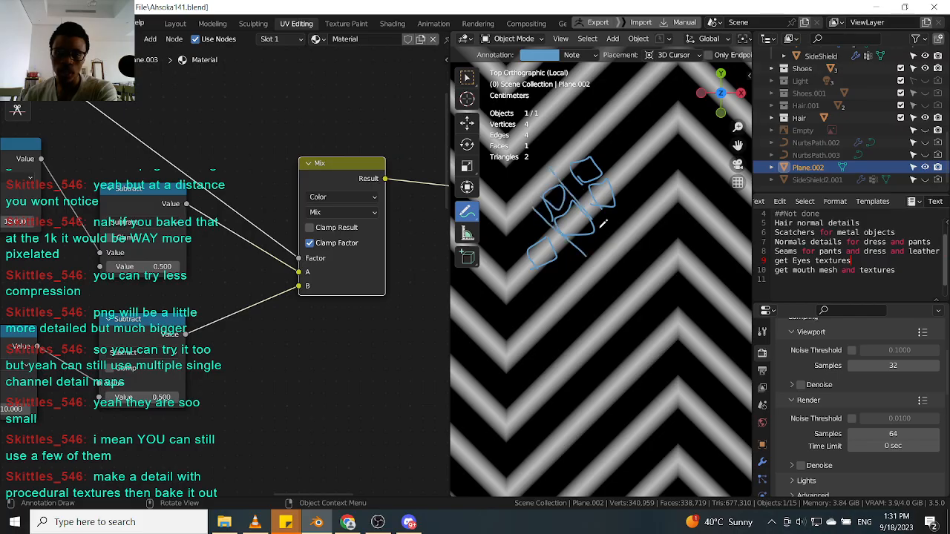
drag(608, 150, 651, 200)
drag(584, 140, 656, 205)
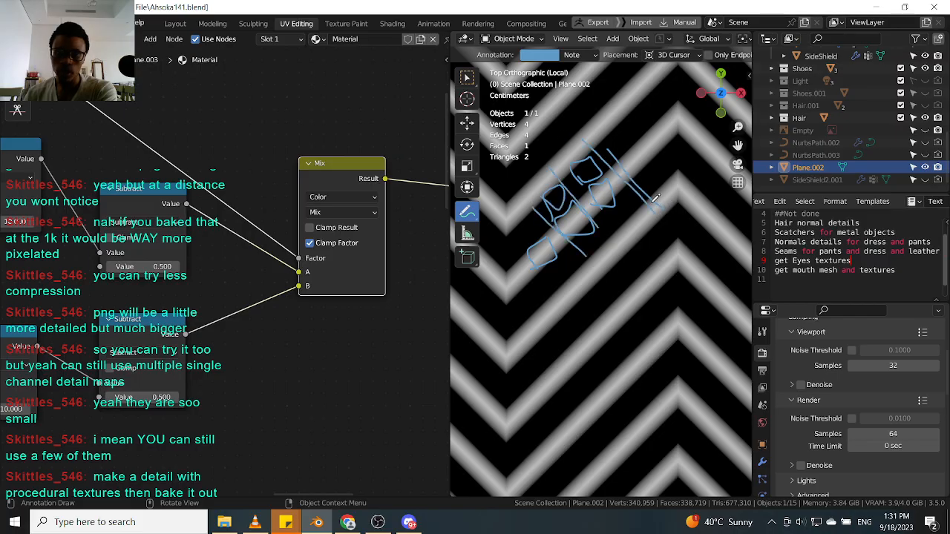
drag(608, 148, 627, 126)
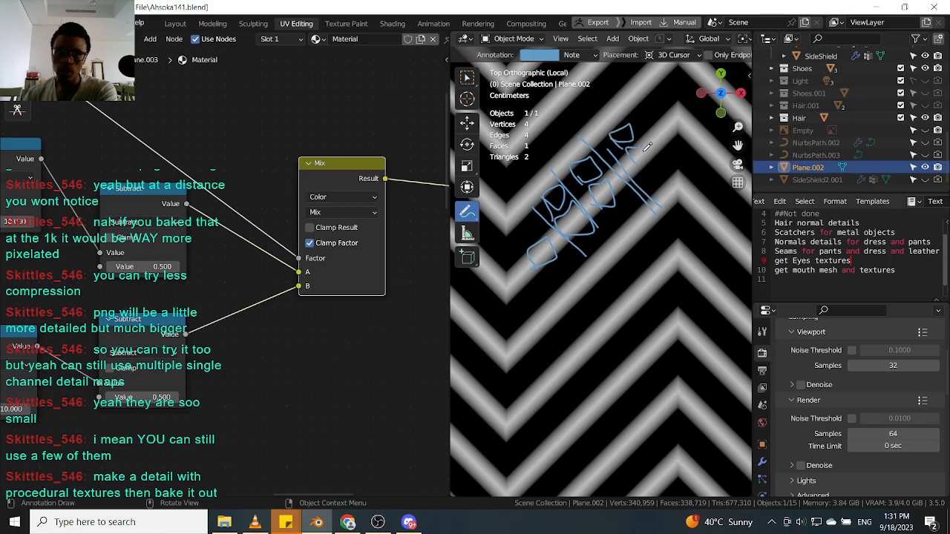
Add more annotation strokes across the stripes on the plane at different zoom levels.
scroll(639, 152, up, 3)
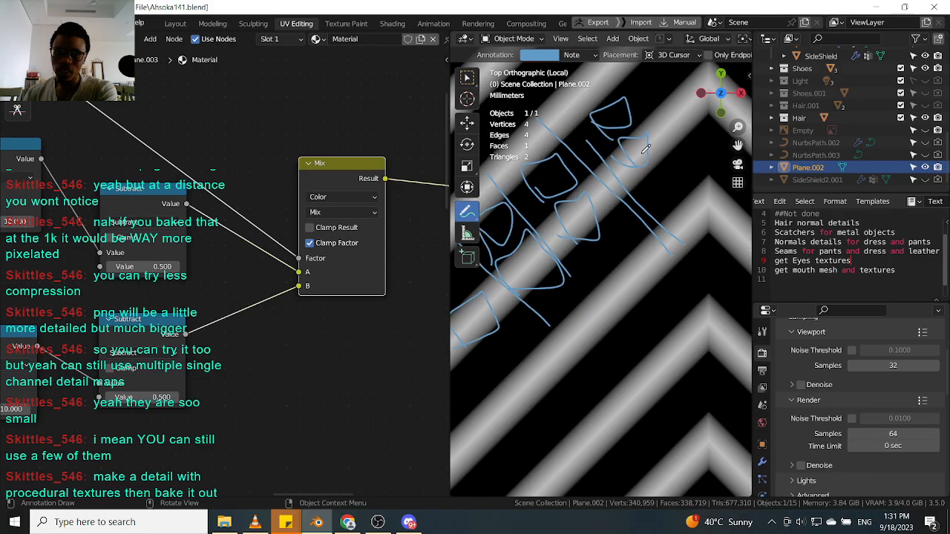
scroll(627, 178, down, 3)
mouse_move(601, 198)
mouse_down()
mouse_move(529, 265)
mouse_move(645, 166)
mouse_up()
scroll(594, 204, up, 2)
drag(525, 234, 642, 113)
scroll(626, 146, down, 4)
scroll(624, 149, up, 2)
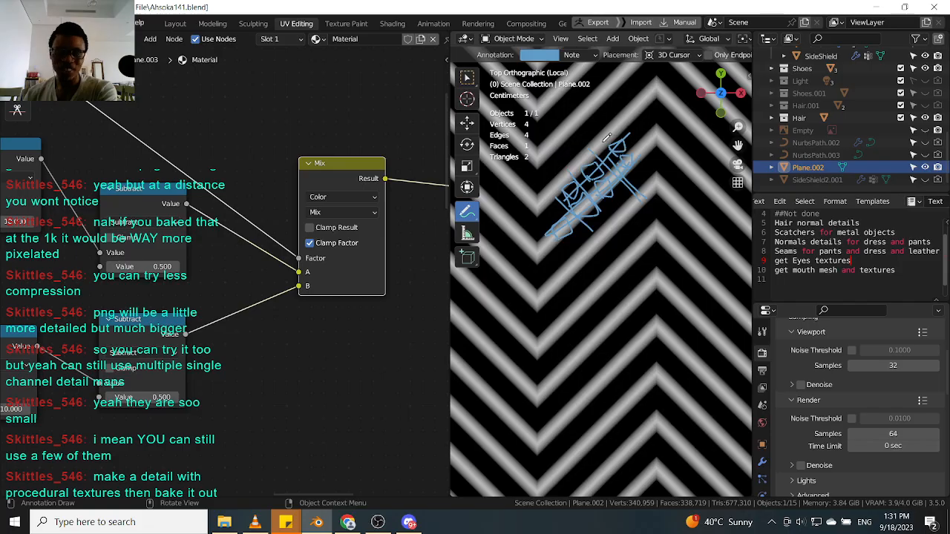
Erase the annotation strokes from the plane with the Annotate Eraser.
click(470, 218)
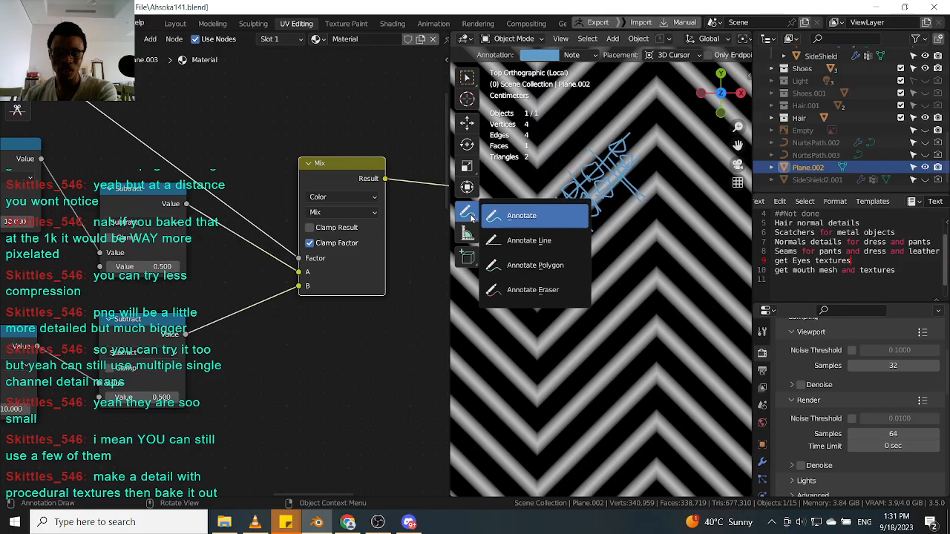
click(512, 289)
mouse_move(624, 192)
mouse_down()
mouse_move(635, 150)
mouse_move(560, 245)
mouse_move(619, 134)
mouse_move(584, 168)
mouse_move(650, 130)
mouse_move(611, 210)
mouse_up()
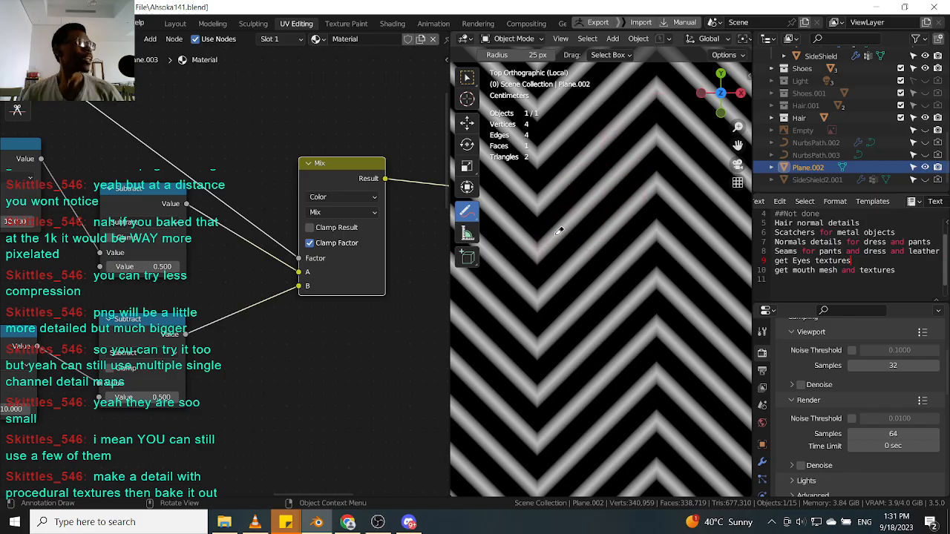
Move the Fraction node closer to the Separate XYZ node in the node tree.
scroll(229, 266, down, 5)
middle_drag(230, 266, 337, 267)
mouse_move(54, 315)
middle_down()
mouse_move(166, 294)
mouse_move(293, 237)
middle_up()
middle_drag(119, 287, 156, 275)
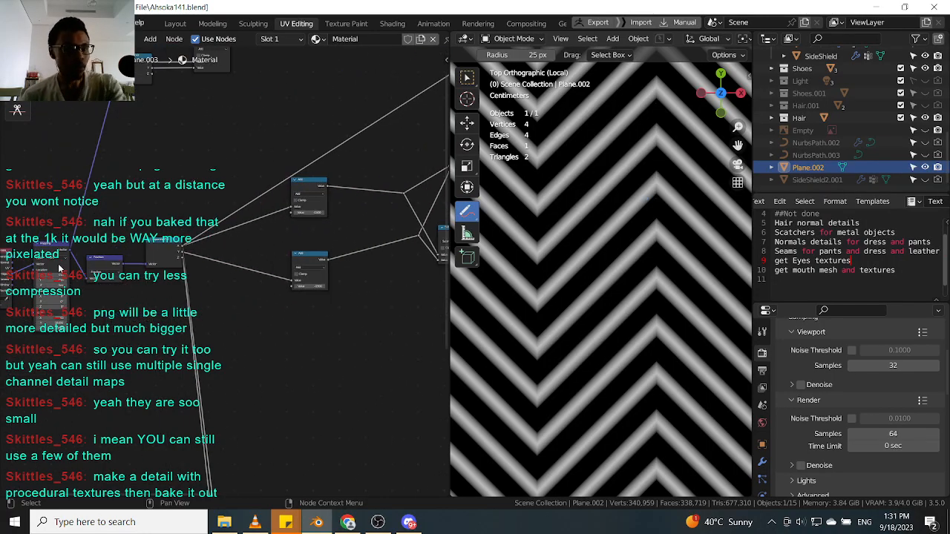
middle_drag(63, 268, 144, 263)
scroll(63, 283, up, 5)
scroll(63, 283, up, 4)
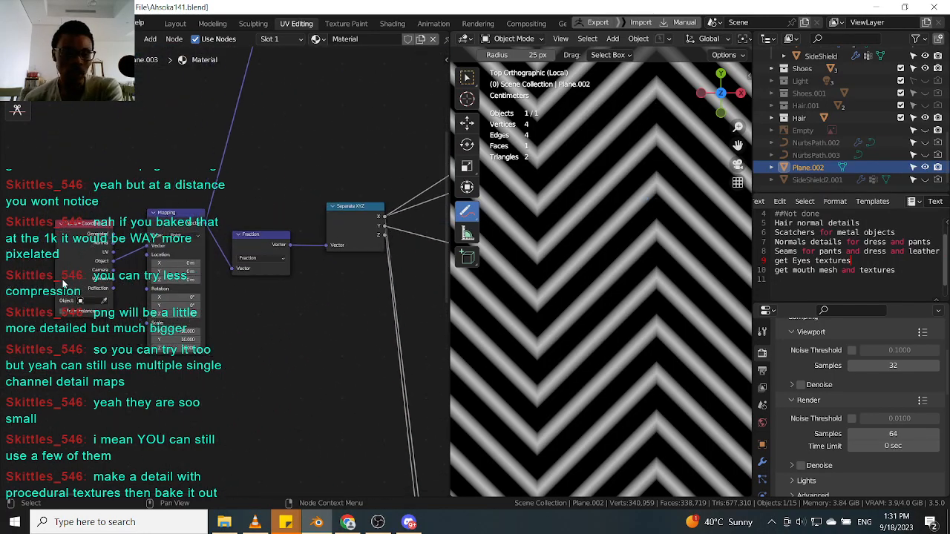
drag(64, 258, 67, 240)
drag(161, 219, 151, 217)
drag(284, 243, 284, 236)
middle_drag(284, 236, 211, 246)
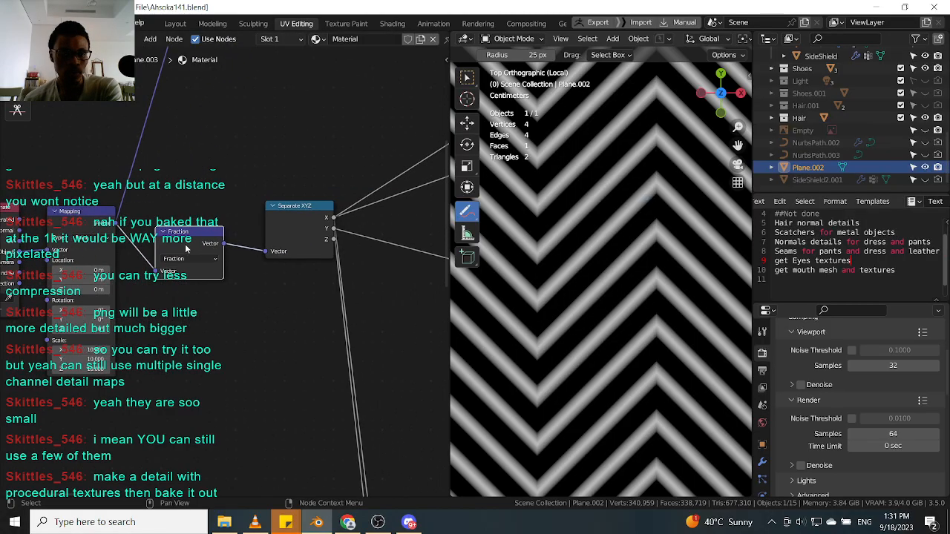
drag(188, 251, 200, 238)
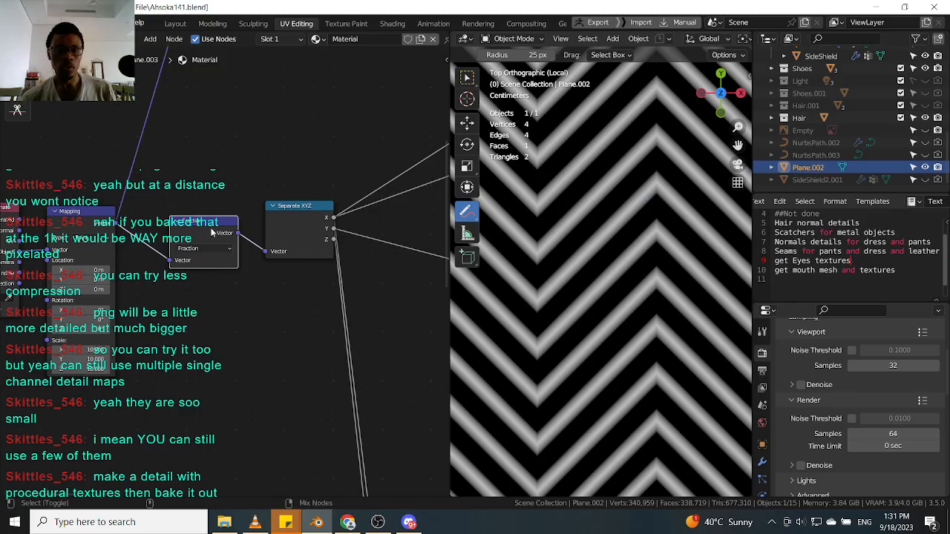
Preview the Fraction node's and the Separate XYZ node's outputs on the plane.
ctrl+shift+click(210, 227)
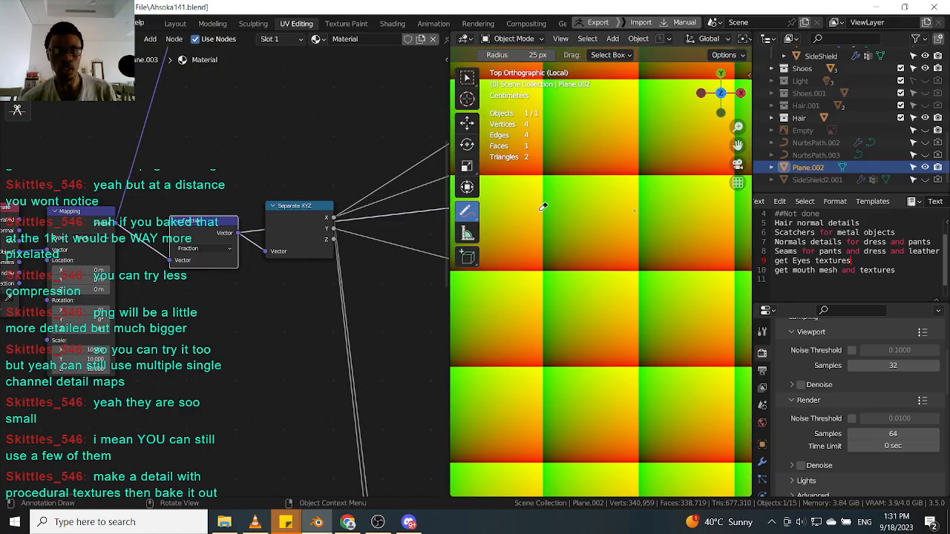
middle_drag(308, 264, 234, 237)
ctrl+shift+click(234, 237)
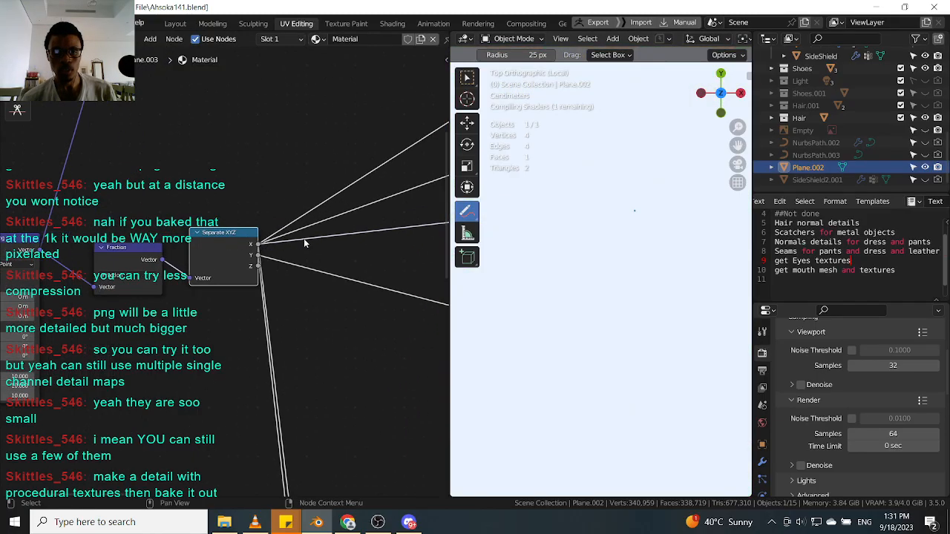
scroll(426, 233, down, 2)
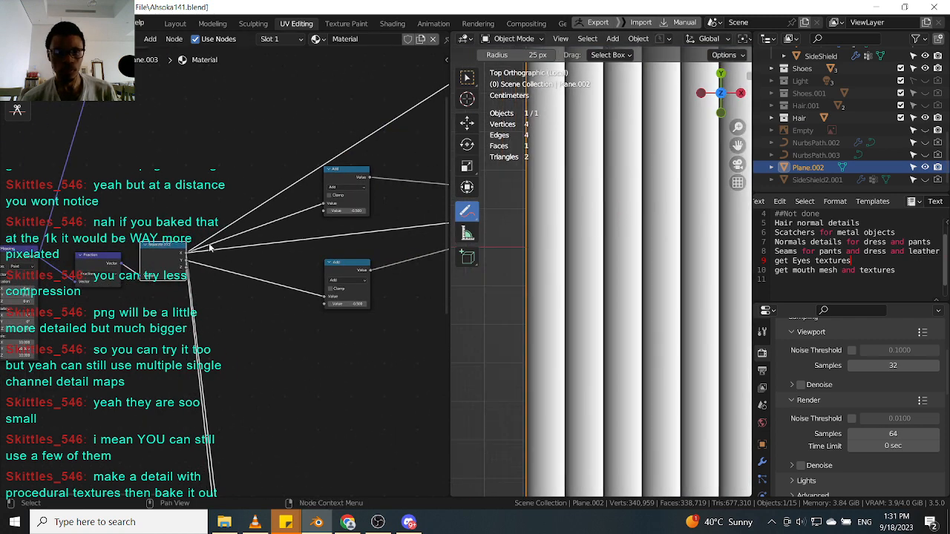
Preview the outputs of the Add nodes following Separate XYZ on the plane.
scroll(316, 245, up, 3)
click(300, 191)
ctrl+shift+click(303, 194)
middle_drag(354, 197, 220, 220)
scroll(632, 205, down, 3)
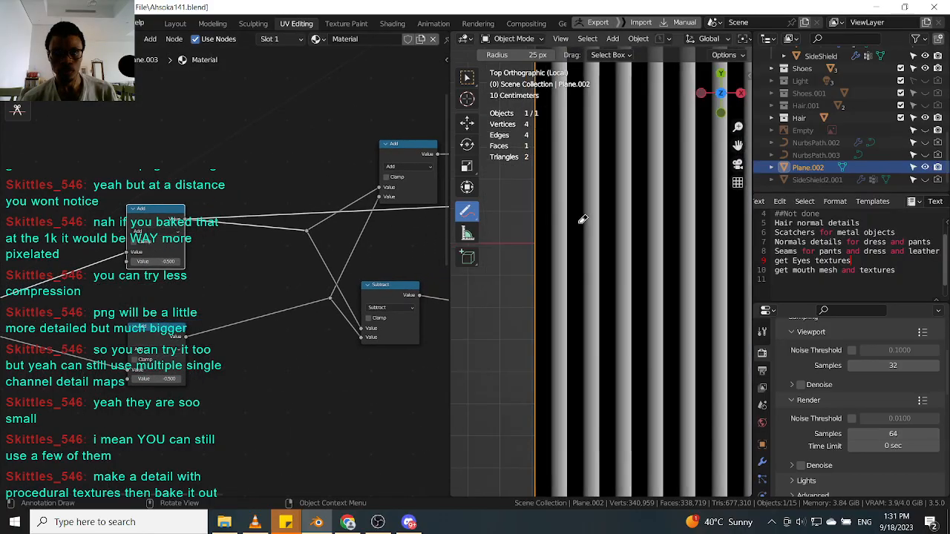
middle_drag(326, 208, 270, 221)
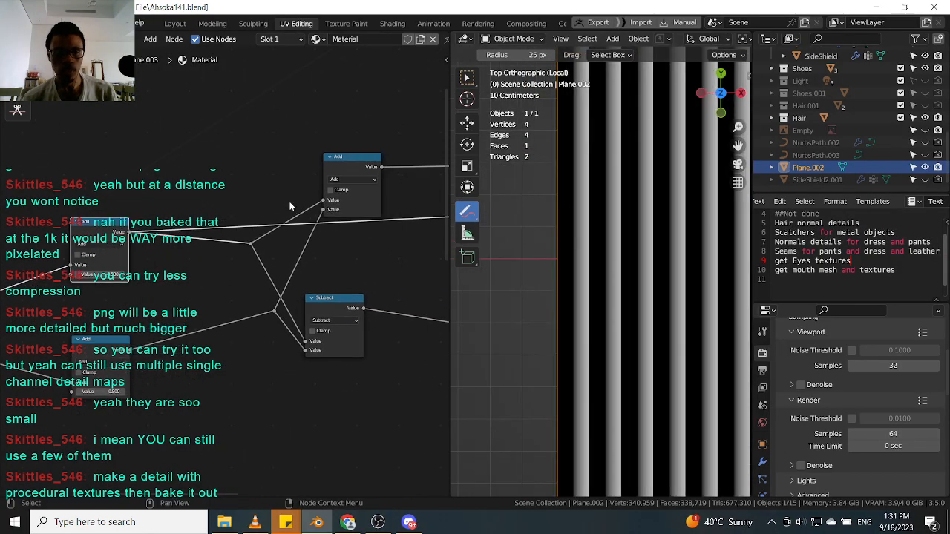
ctrl+shift+click(347, 167)
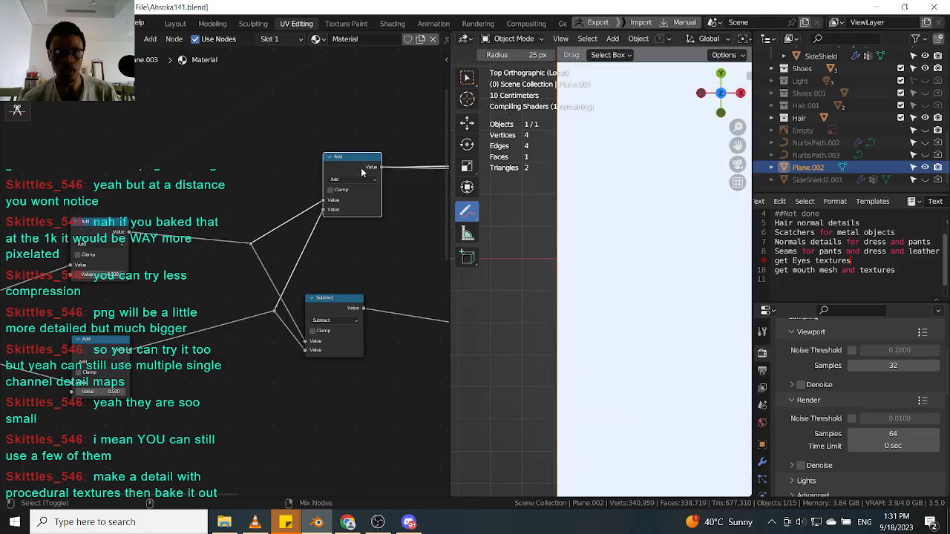
middle_drag(354, 229, 333, 200)
scroll(149, 346, down, 4)
middle_drag(148, 344, 297, 312)
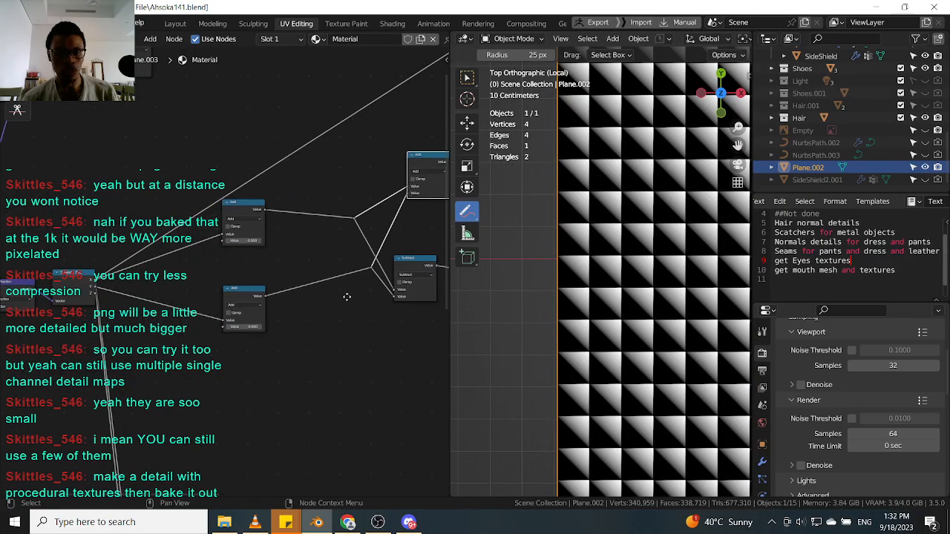
Preview the Ping-Pong node's output on the plane.
middle_drag(363, 298, 234, 331)
scroll(235, 331, up, 2)
drag(289, 293, 314, 297)
middle_drag(326, 264, 241, 319)
middle_drag(260, 281, 214, 280)
click(279, 195)
scroll(305, 195, up, 1)
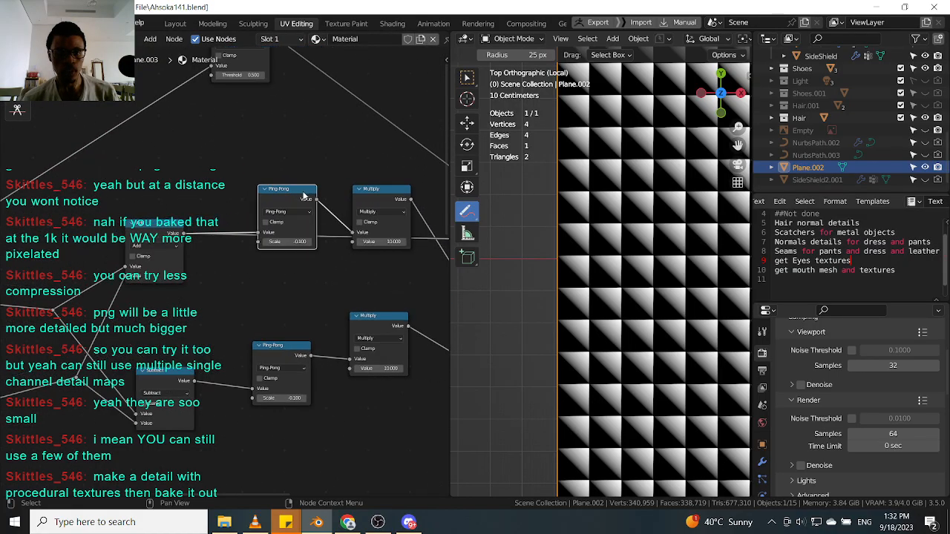
ctrl+shift+click(299, 196)
scroll(621, 191, up, 5)
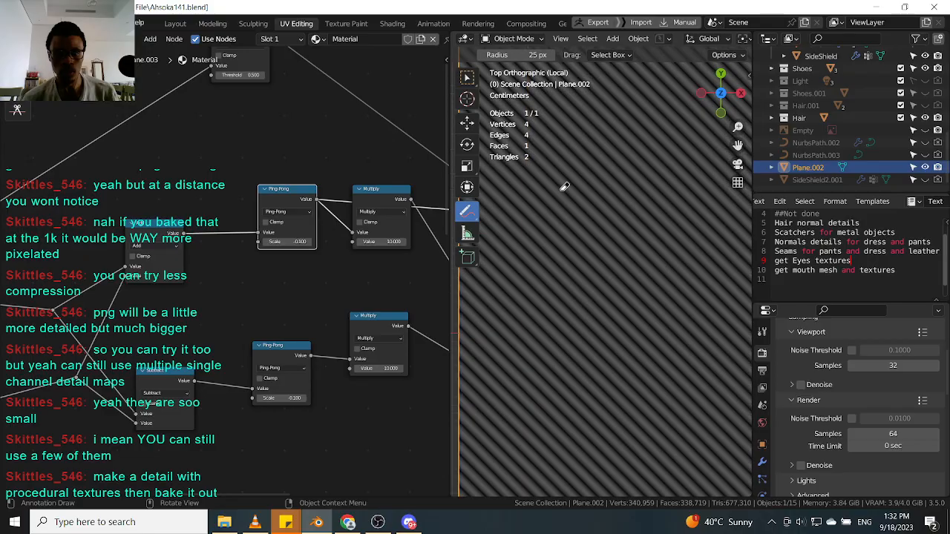
scroll(208, 210, down, 3)
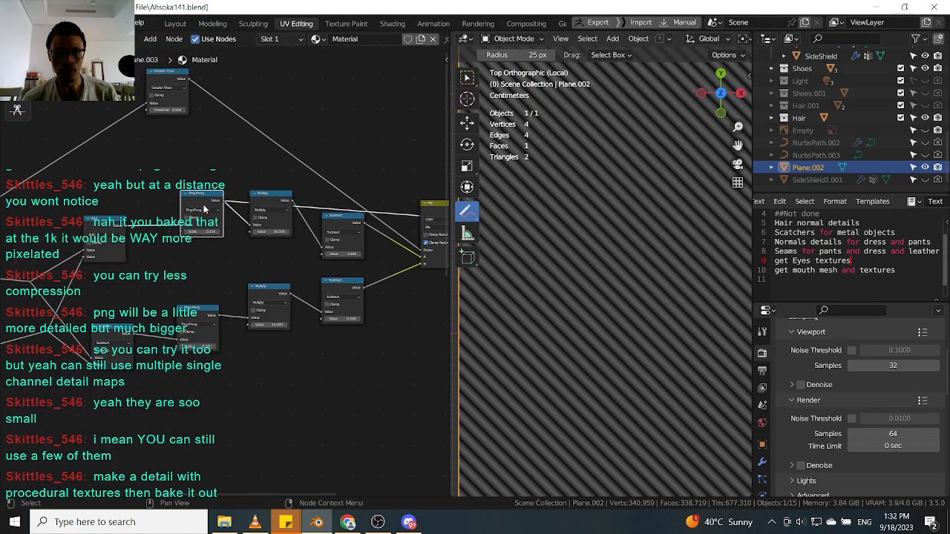
Preview the upper Subtract node's output on the plane.
scroll(81, 236, down, 1)
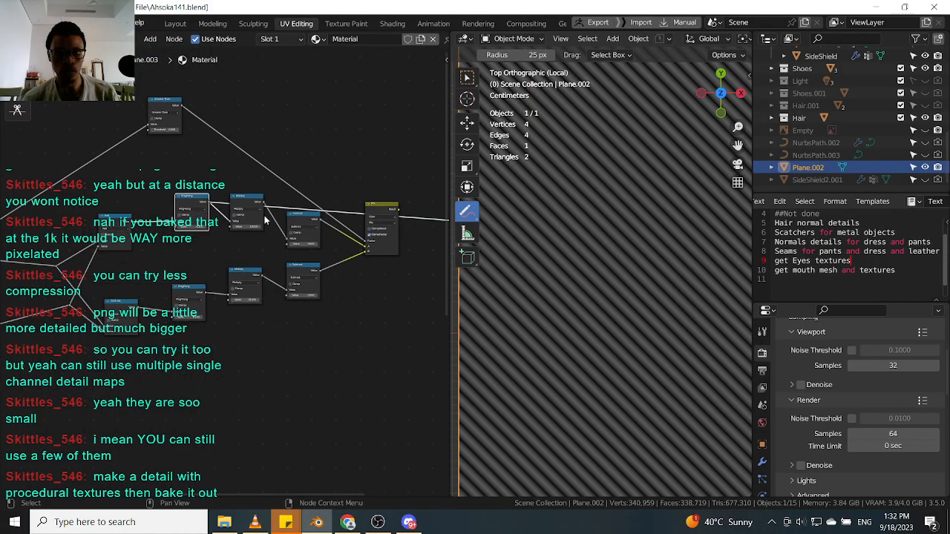
scroll(245, 212, up, 2)
scroll(610, 220, down, 2)
scroll(336, 223, up, 1)
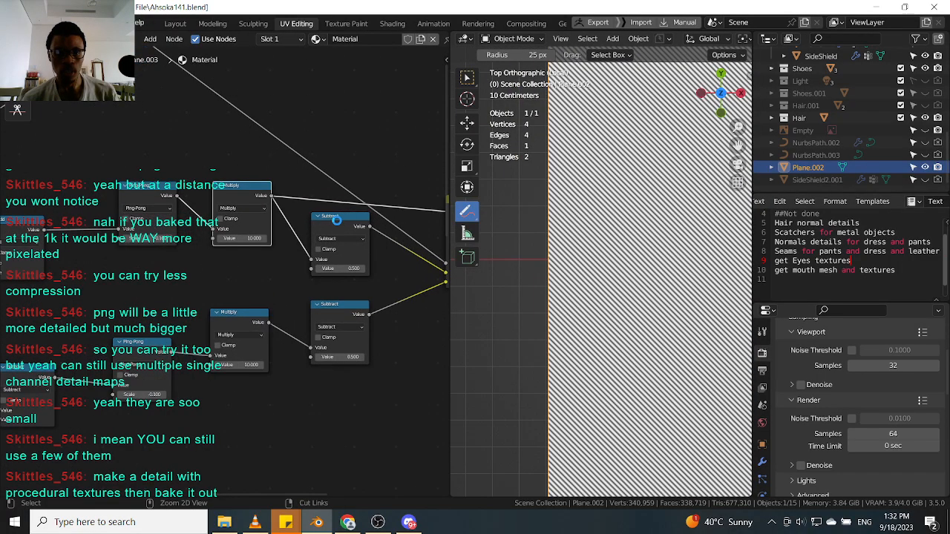
scroll(252, 193, up, 1)
ctrl+shift+click(343, 225)
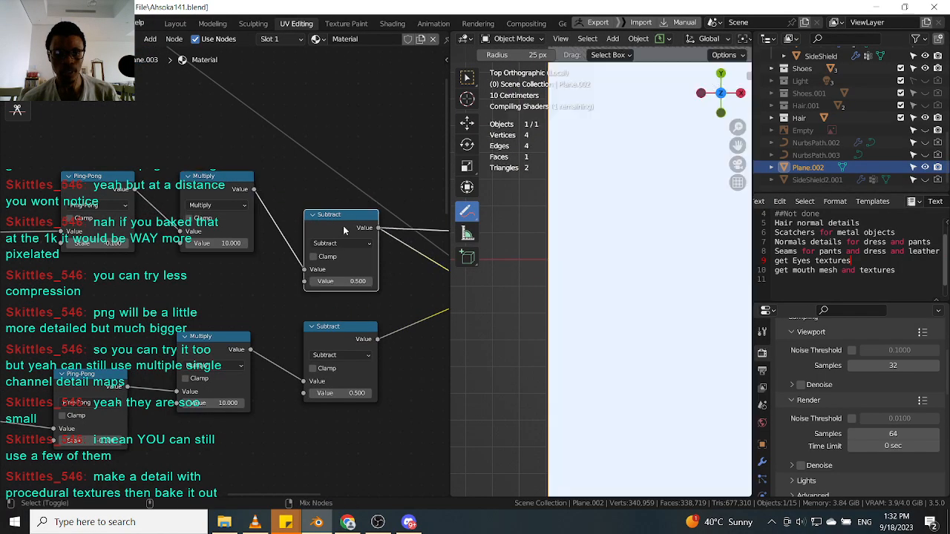
Preview the Mix node's output, then the Subtract node's, then the Mix node's again.
scroll(583, 213, up, 3)
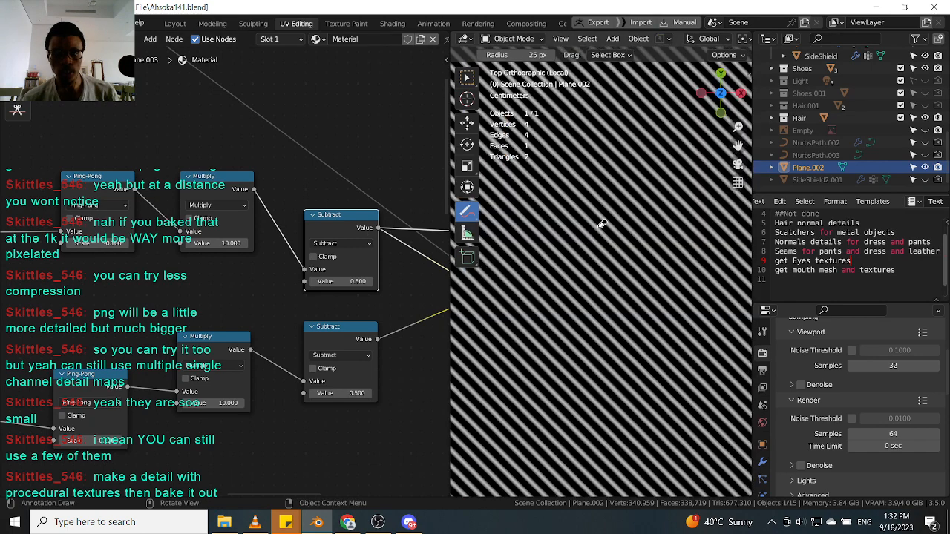
middle_drag(403, 218, 286, 243)
scroll(286, 242, up, 1)
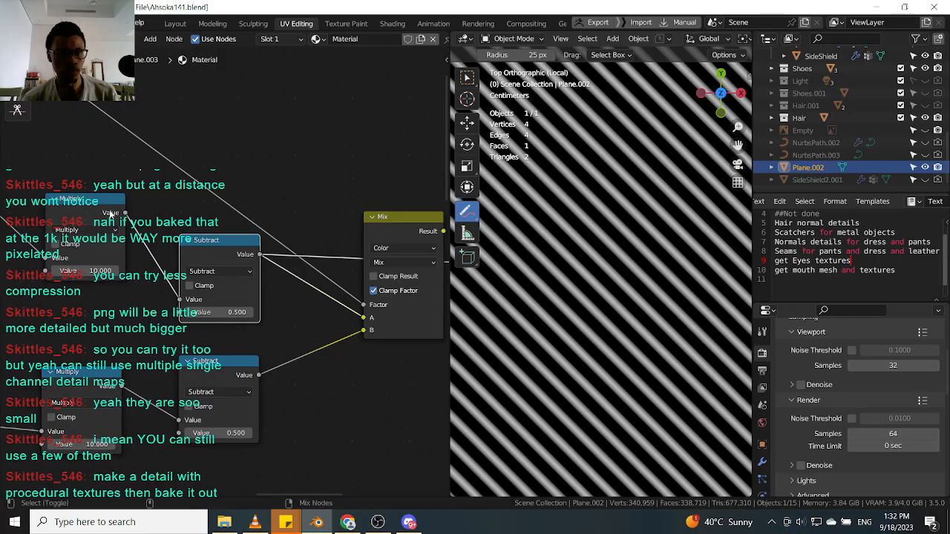
ctrl+shift+click(393, 231)
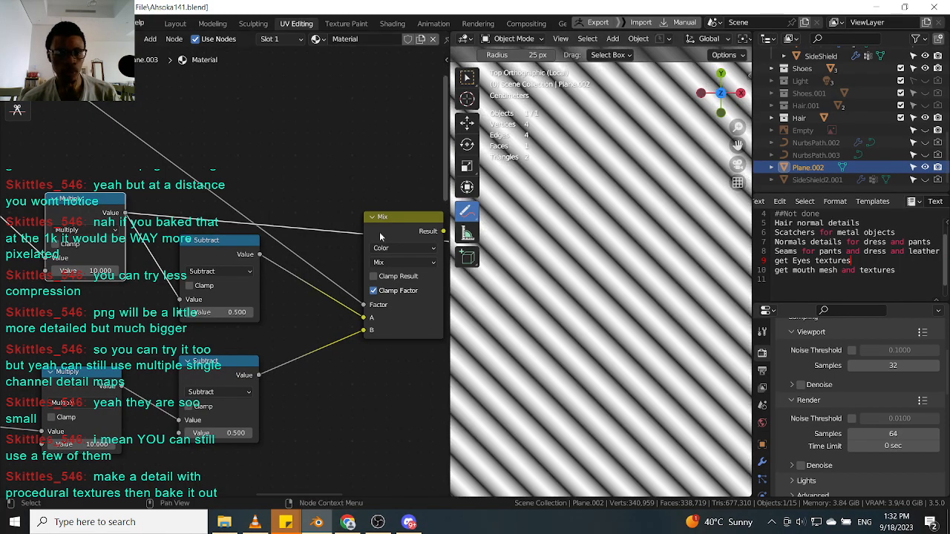
ctrl+shift+click(242, 249)
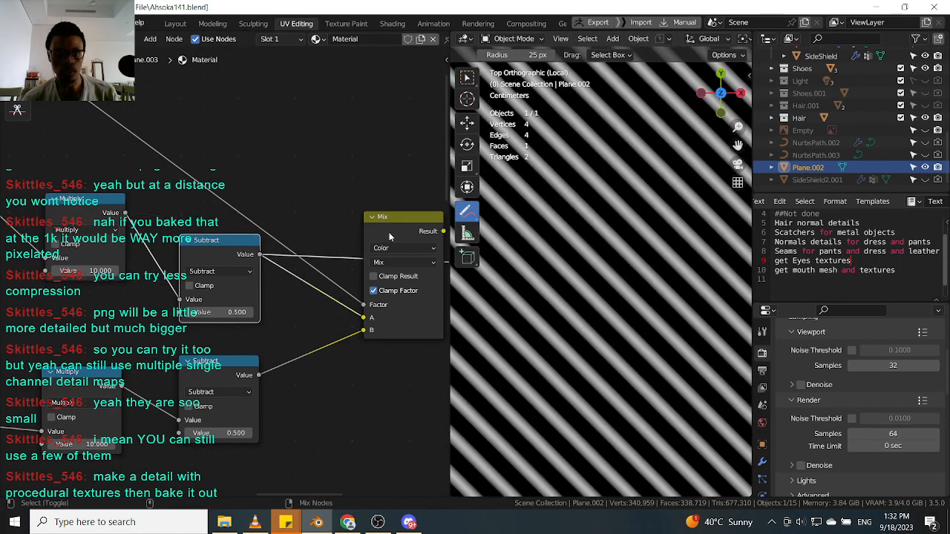
ctrl+shift+click(390, 236)
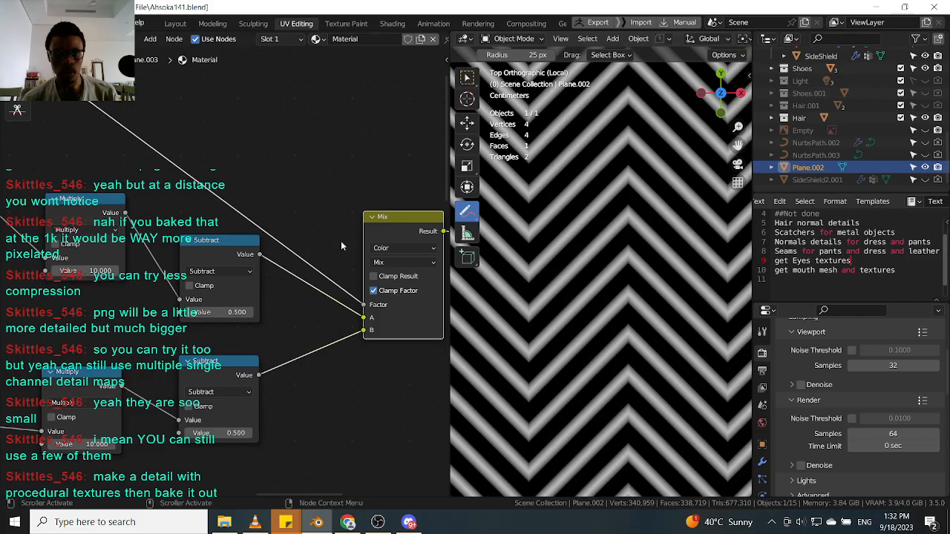
Examine the Add and Subtract nodes feeding the Ping-Pong chain in the node tree.
scroll(204, 326, down, 4)
drag(341, 250, 347, 237)
middle_drag(95, 140, 256, 181)
scroll(256, 181, up, 3)
mouse_move(275, 172)
mouse_down()
mouse_move(255, 165)
mouse_move(263, 166)
mouse_up()
middle_drag(198, 242, 369, 140)
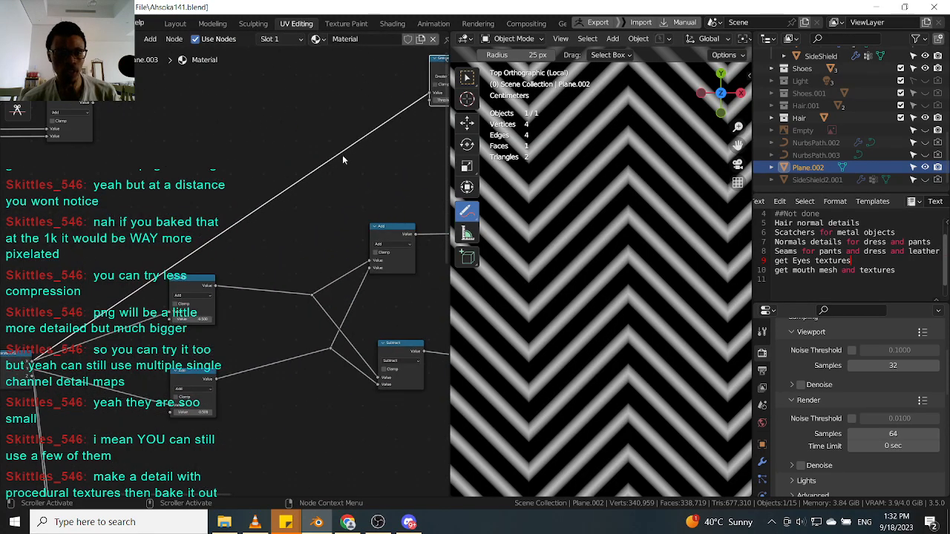
middle_drag(111, 282, 208, 225)
scroll(101, 306, up, 3)
scroll(288, 240, down, 2)
middle_drag(288, 240, 205, 301)
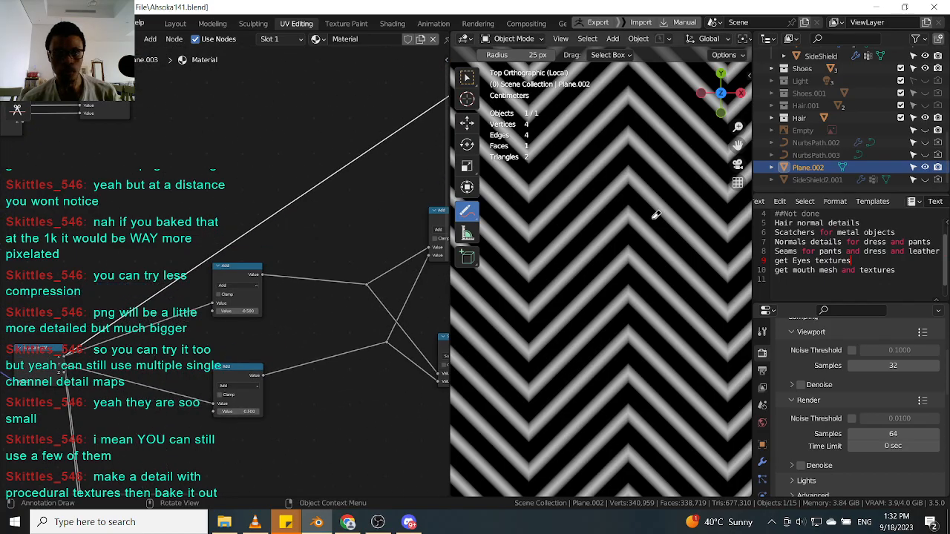
Inspect the Greater Than node and trace the connections back to the Mix node.
scroll(647, 217, down, 6)
middle_drag(304, 238, 236, 279)
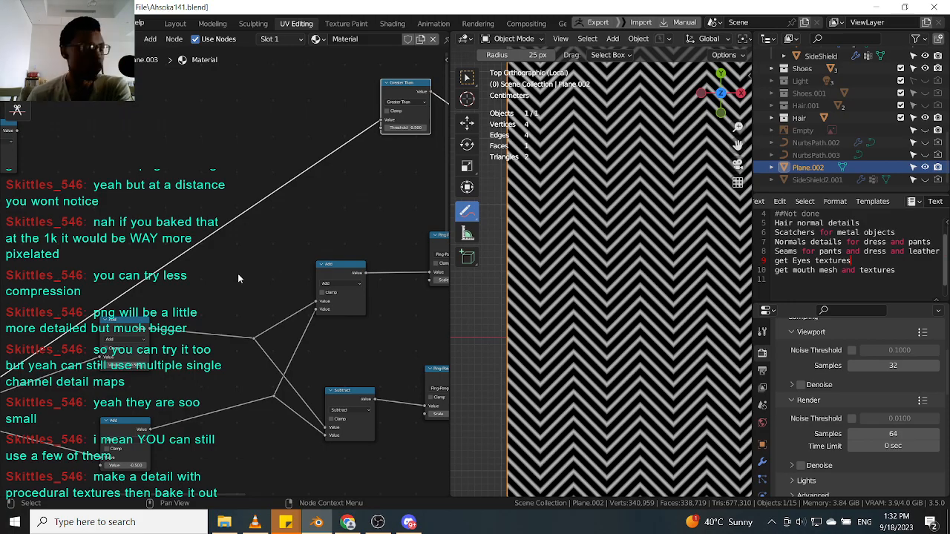
scroll(238, 273, down, 1)
scroll(262, 258, up, 1)
middle_drag(400, 217, 158, 235)
middle_drag(359, 270, 310, 234)
scroll(261, 204, up, 2)
scroll(227, 226, down, 4)
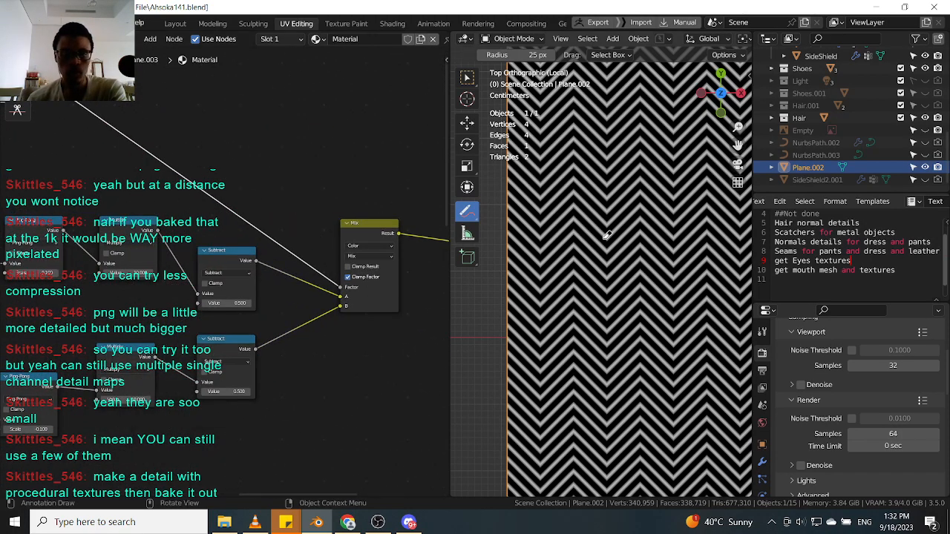
Examine the chevron stripe pattern on the plane alongside the Mix and Subtract nodes feeding it.
scroll(364, 257, up, 2)
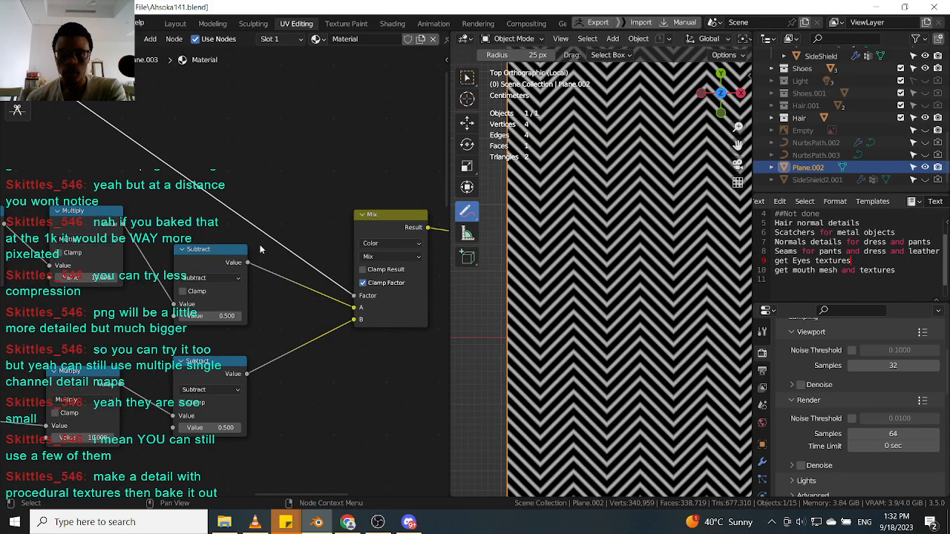
middle_drag(400, 226, 267, 239)
drag(266, 239, 265, 259)
scroll(564, 220, up, 4)
scroll(533, 253, up, 2)
drag(467, 215, 508, 215)
click(467, 77)
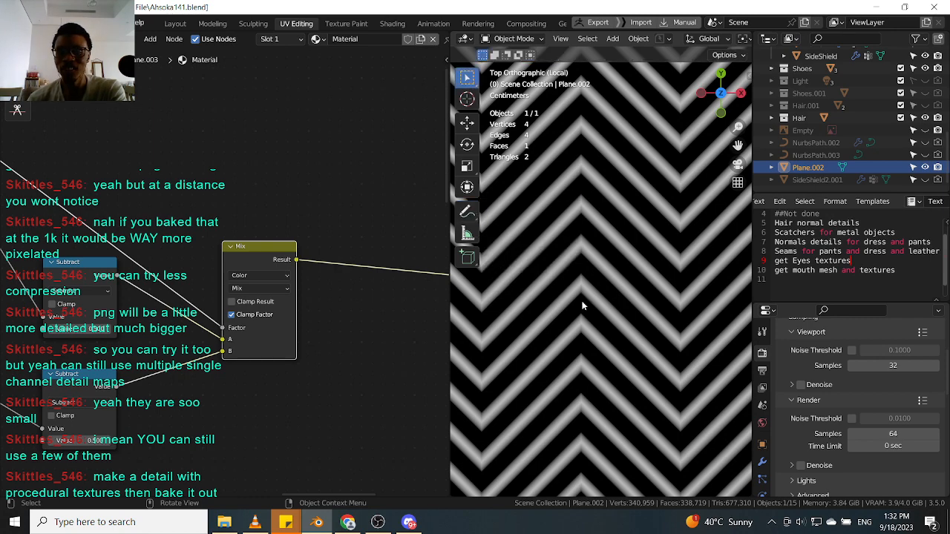
scroll(586, 302, down, 5)
scroll(583, 297, up, 6)
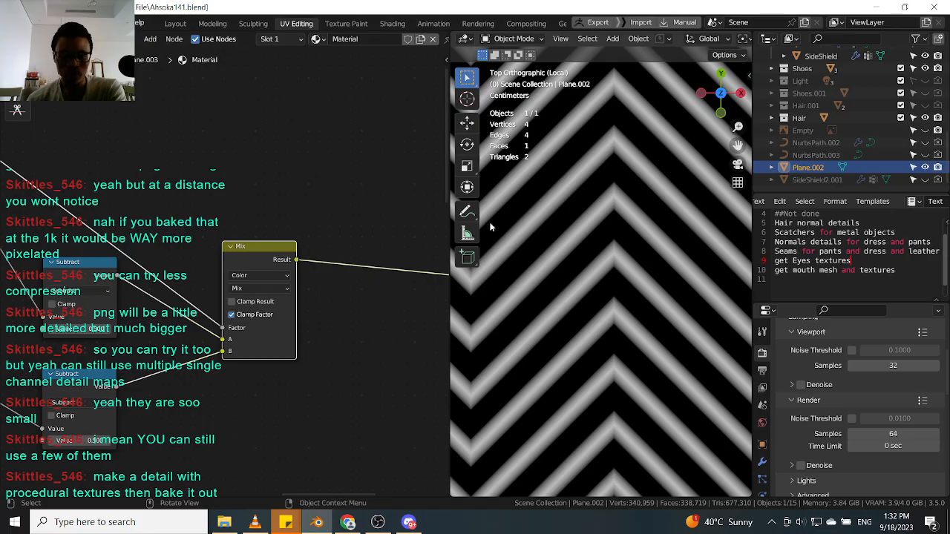
Draw annotation strokes over the stripe pattern in the viewport.
click(467, 213)
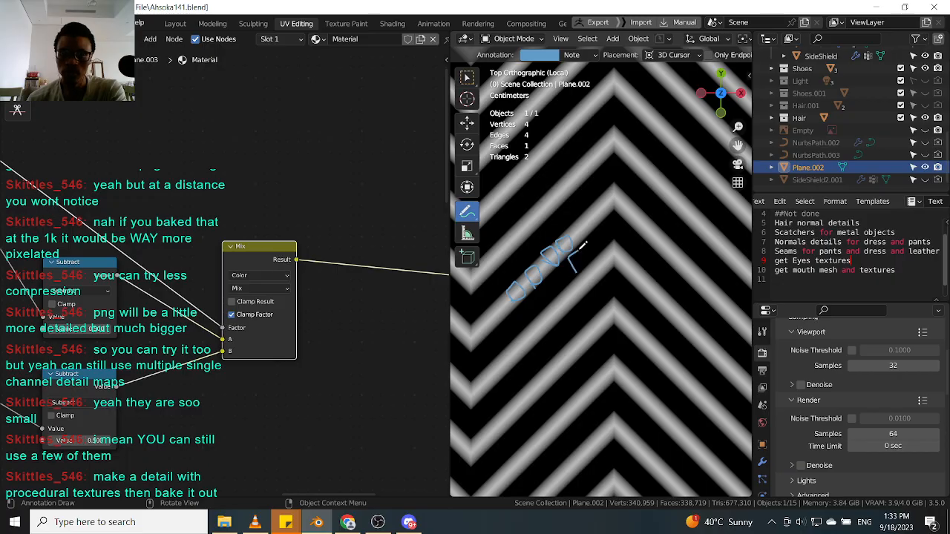
scroll(289, 339, down, 8)
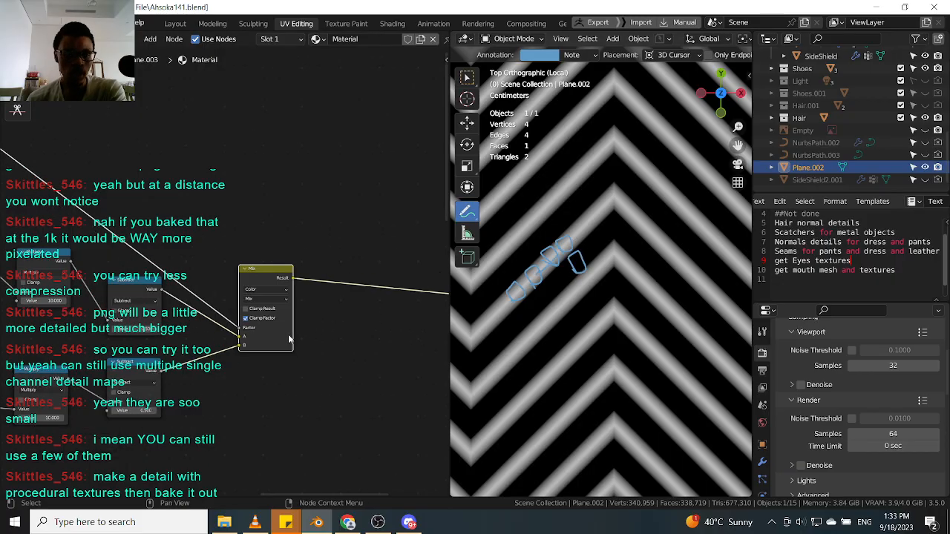
middle_drag(252, 478, 229, 293)
scroll(208, 358, up, 2)
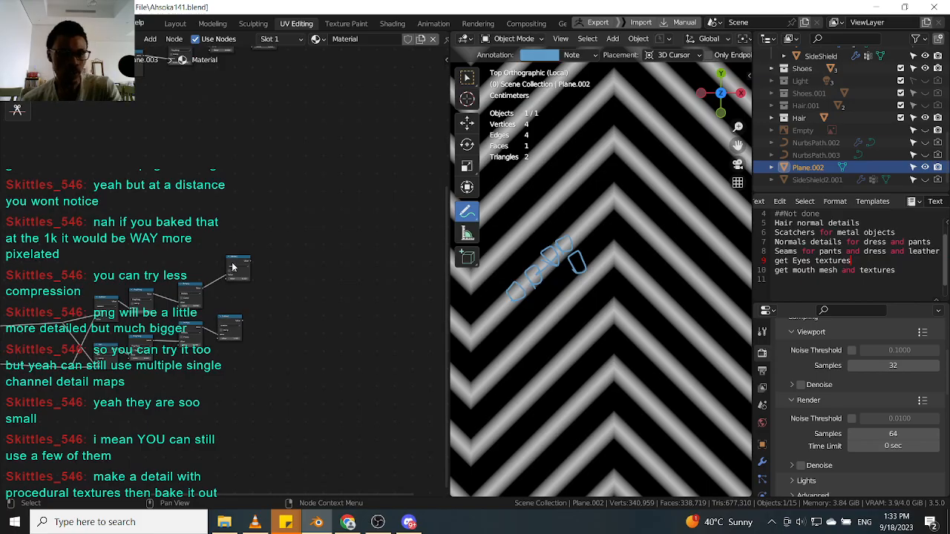
Preview the outputs of two other nodes in the tree on the plane.
ctrl+shift+click(237, 269)
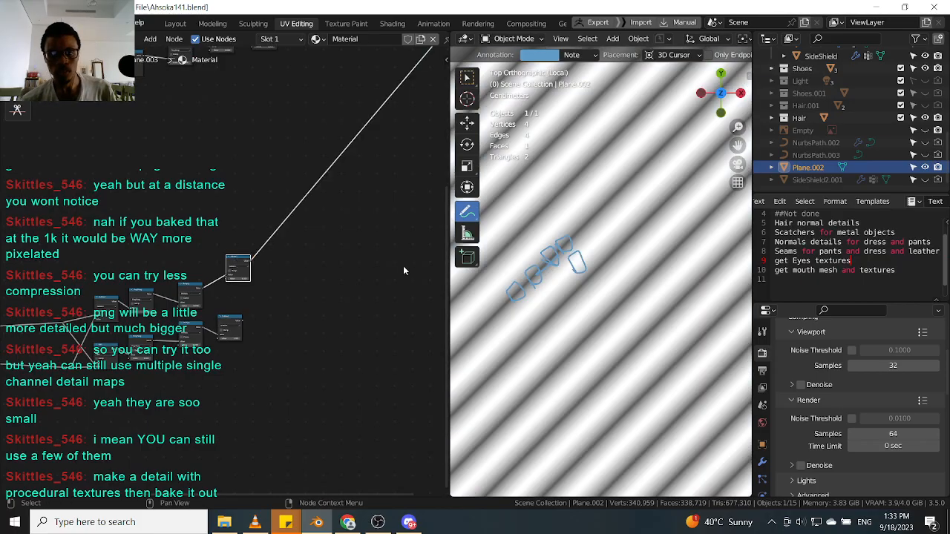
ctrl+shift+click(225, 321)
scroll(319, 280, down, 5)
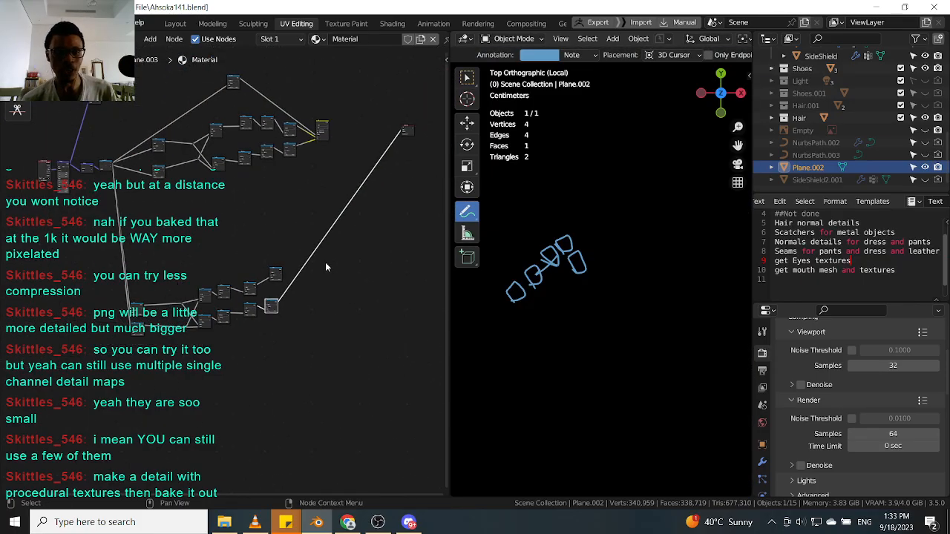
scroll(325, 263, up, 3)
middle_drag(246, 294, 308, 321)
scroll(528, 289, down, 5)
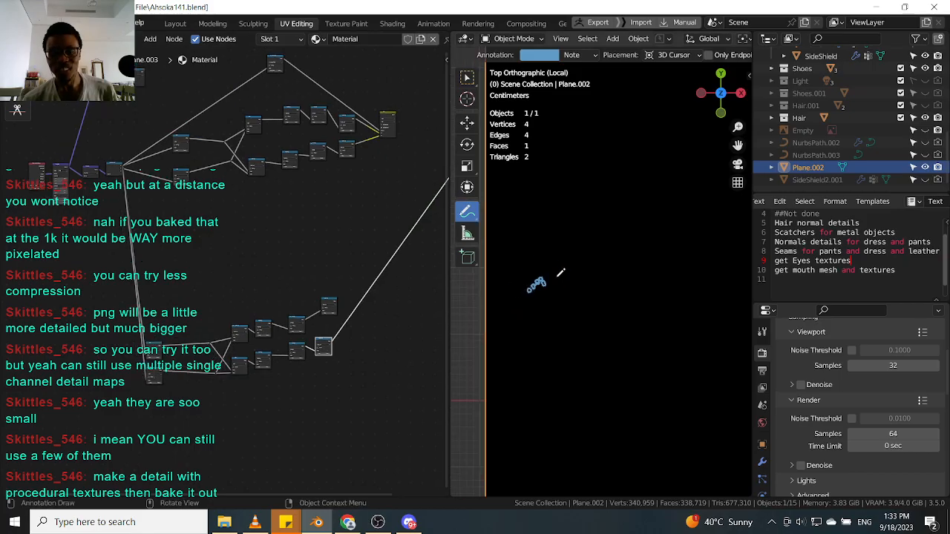
mouse_move(467, 213)
mouse_down()
mouse_move(540, 274)
mouse_move(532, 289)
mouse_move(477, 302)
mouse_up()
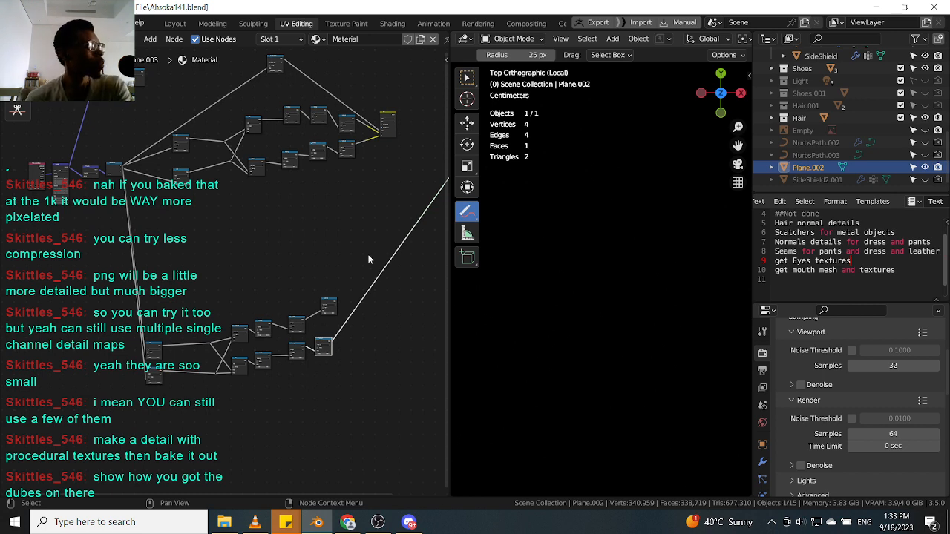
Box-select the lower group of nodes in the node tree and delete it.
drag(363, 259, 152, 375)
key(x)
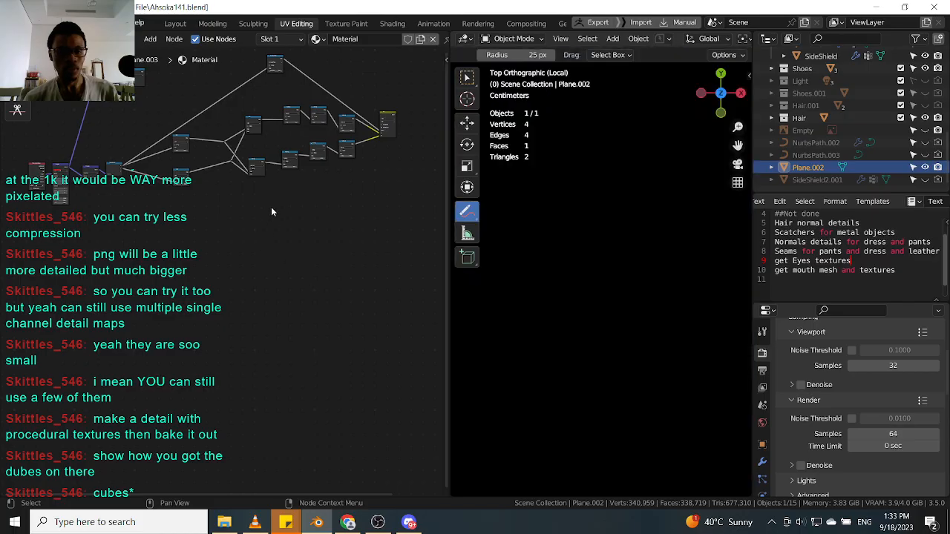
scroll(210, 310, up, 2)
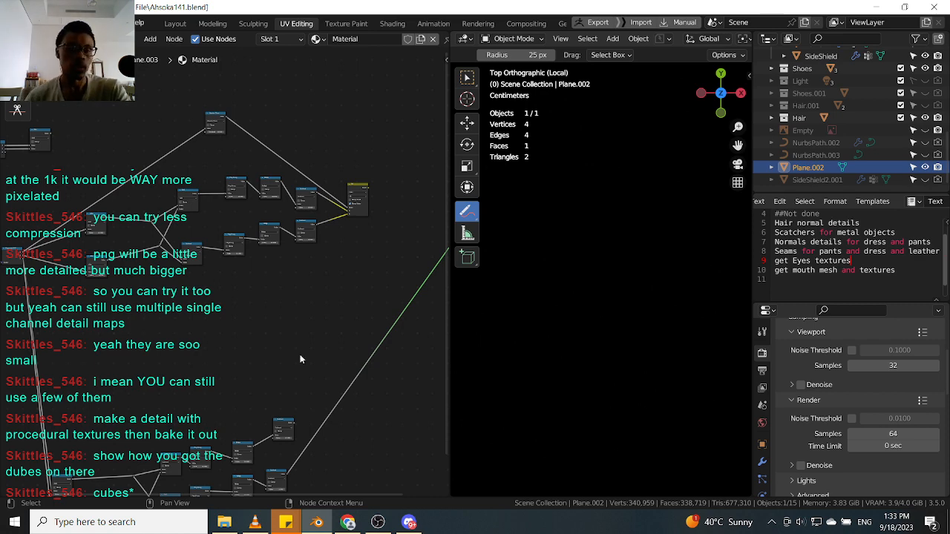
scroll(297, 291, down, 2)
scroll(298, 289, down, 2)
scroll(325, 303, up, 3)
scroll(325, 303, down, 3)
middle_drag(322, 307, 266, 299)
scroll(266, 301, up, 1)
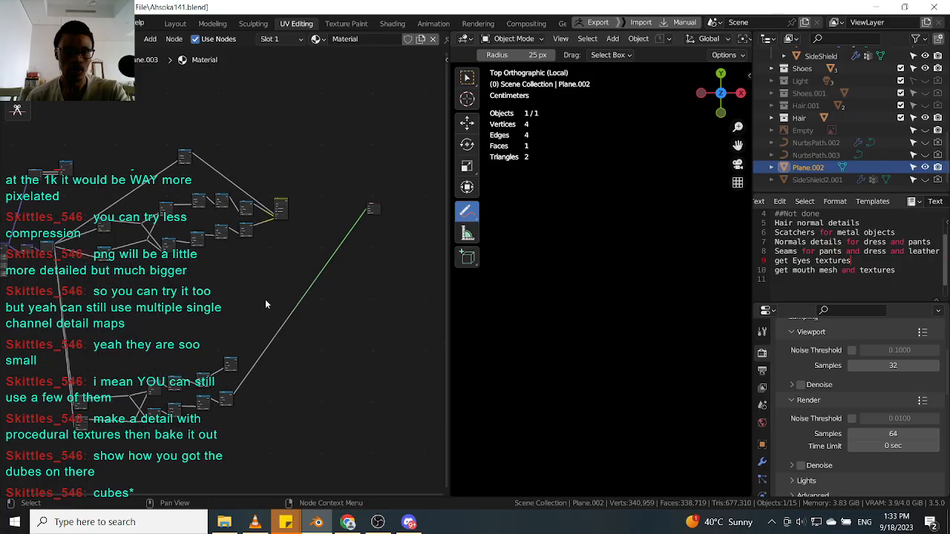
Undo the recent node edits and annotations repeatedly, back to the diagonal stripe setup.
key(ctrl+z)
key(ctrl+z)
key(ctrl+z)
key(ctrl+z)
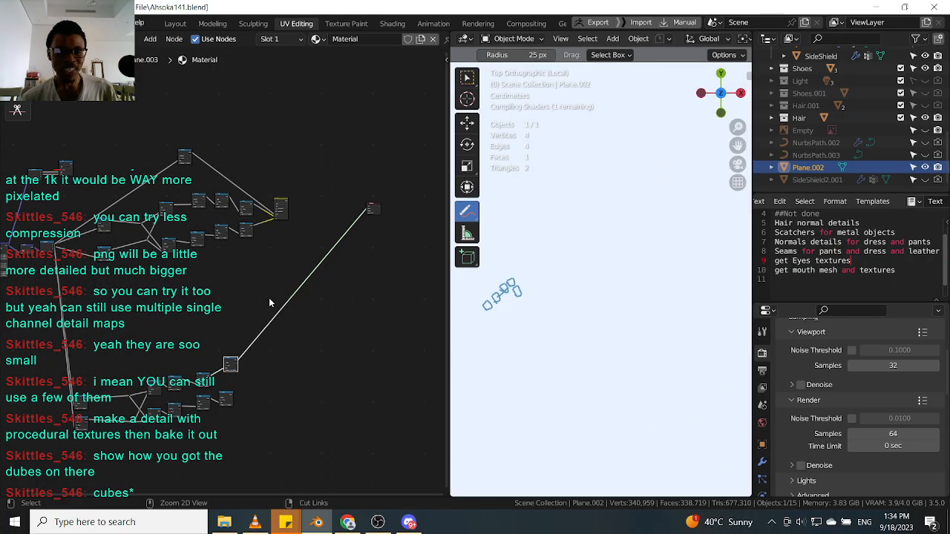
key(ctrl+z)
key(ctrl+z)
key(ctrl+z)
key(ctrl+z)
key(ctrl+z)
key(ctrl+z)
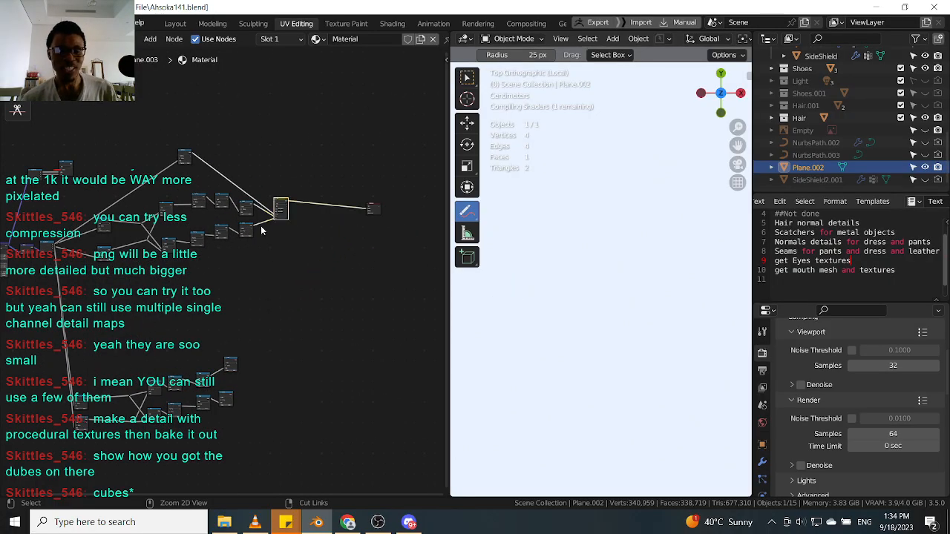
key(ctrl+z)
key(ctrl+z)
key(ctrl+z)
key(ctrl+z)
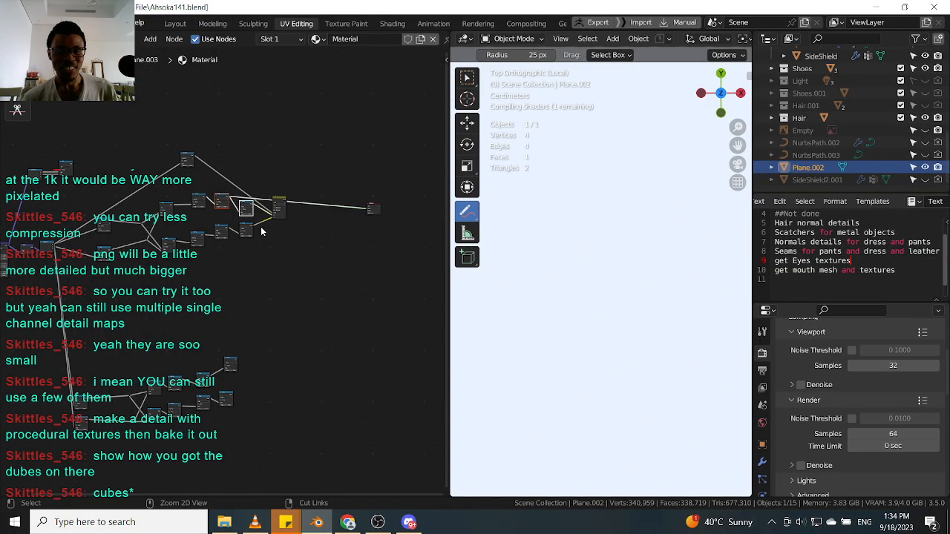
key(ctrl+z)
key(ctrl+z)
key(ctrl+z)
key(ctrl+z)
key(ctrl+z)
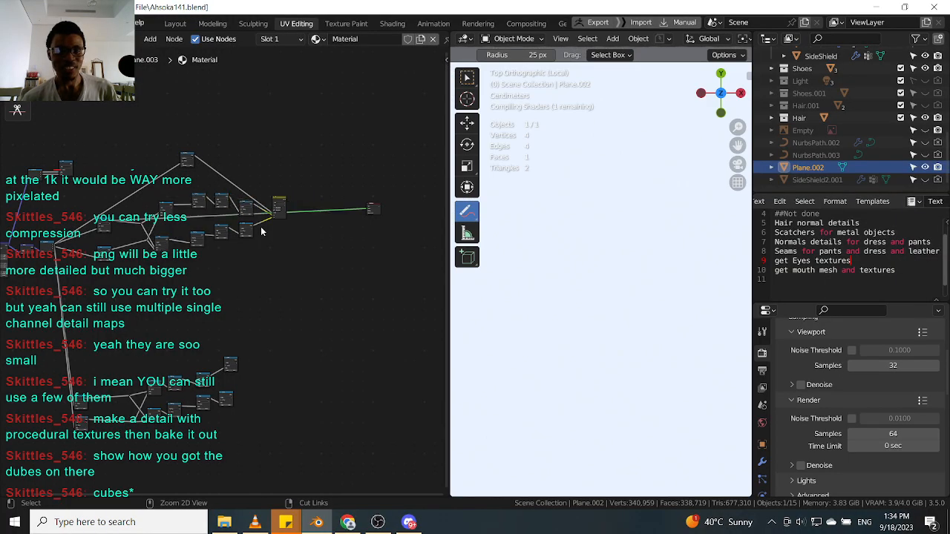
key(ctrl+z)
key(ctrl+z)
key(ctrl+z)
key(ctrl+z)
key(ctrl+z)
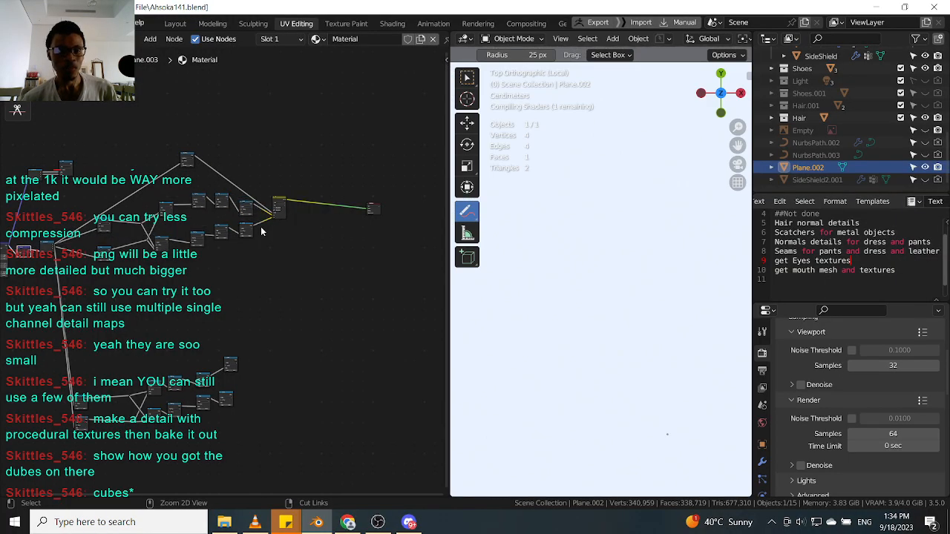
key(ctrl+z)
key(ctrl+z)
key(ctrl+z)
key(ctrl+z)
key(ctrl+z)
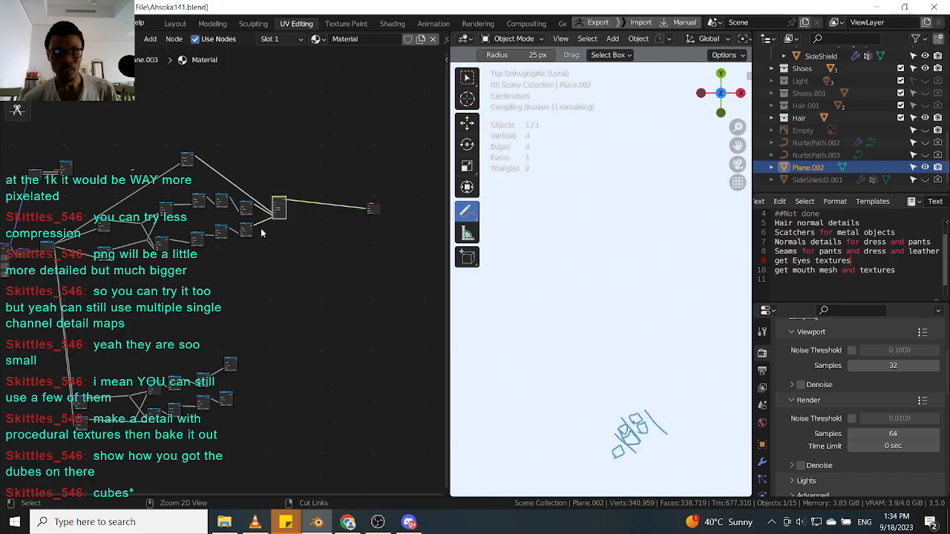
key(ctrl+z)
key(ctrl+z)
key(ctrl+z)
key(ctrl+z)
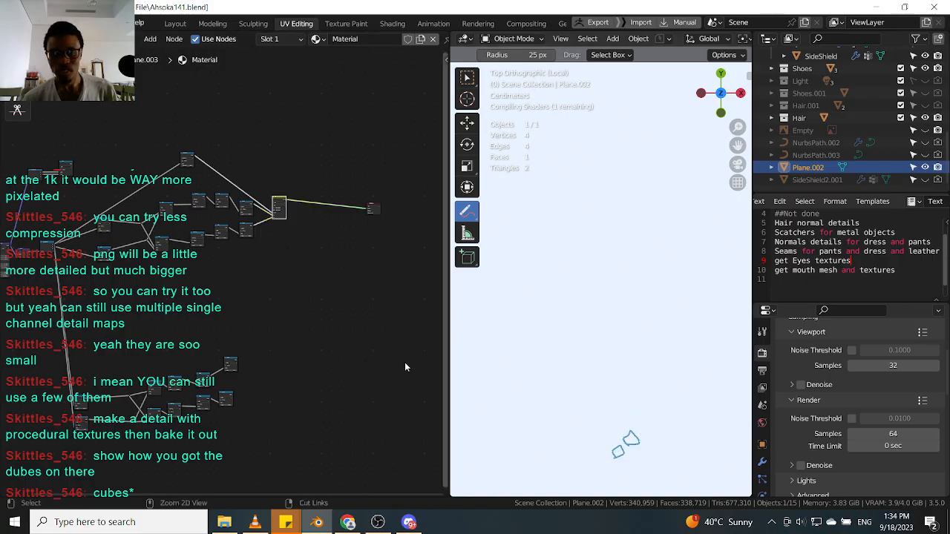
key(ctrl+z)
key(ctrl+z)
key(ctrl+z)
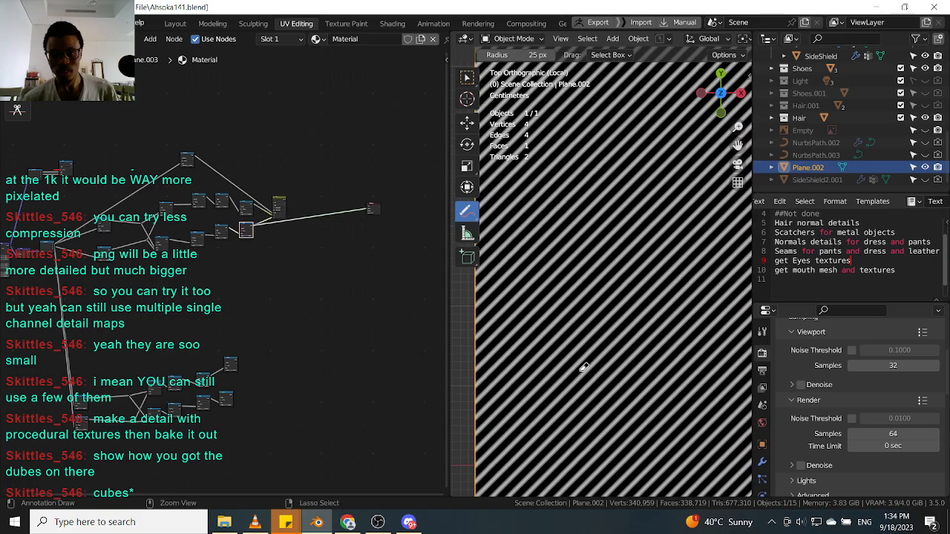
key(ctrl+z)
key(ctrl+z)
key(ctrl+z)
key(ctrl+z)
key(ctrl+z)
key(ctrl+z)
key(ctrl+z)
key(ctrl+z)
key(ctrl+z)
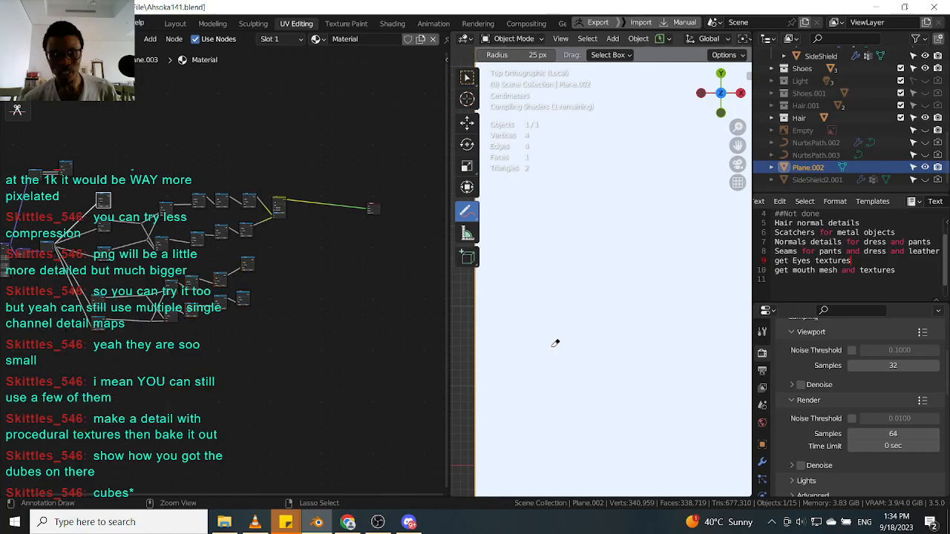
key(ctrl+z)
key(ctrl+z)
key(ctrl+z)
key(ctrl+z)
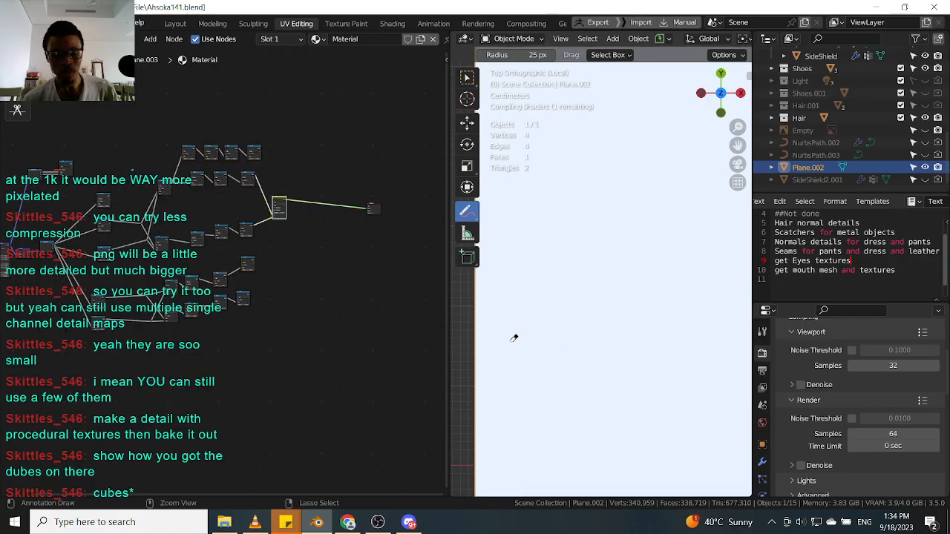
Select the upper row of nodes and move it above the stripe chain.
scroll(528, 255, up, 6)
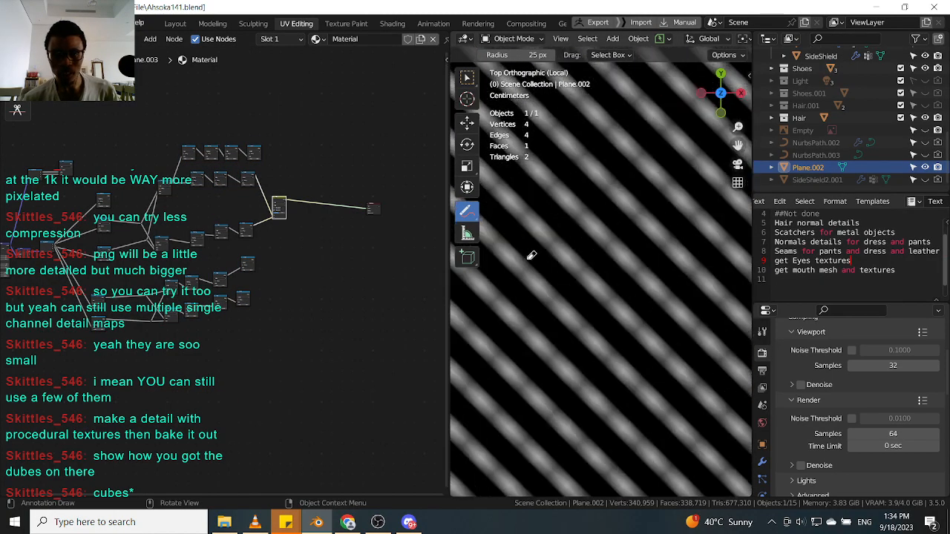
scroll(527, 255, up, 2)
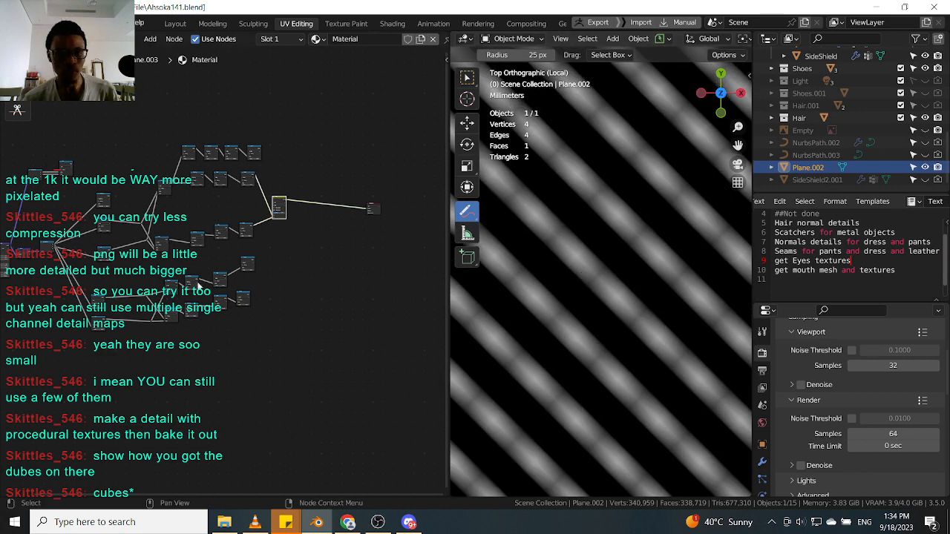
scroll(275, 266, up, 2)
shift+middle_drag(275, 266, 259, 322)
scroll(226, 294, up, 3)
scroll(151, 298, down, 3)
scroll(141, 267, up, 1)
scroll(141, 267, up, 1)
drag(110, 189, 261, 203)
middle_drag(182, 215, 248, 213)
scroll(248, 213, up, 1)
scroll(247, 213, up, 1)
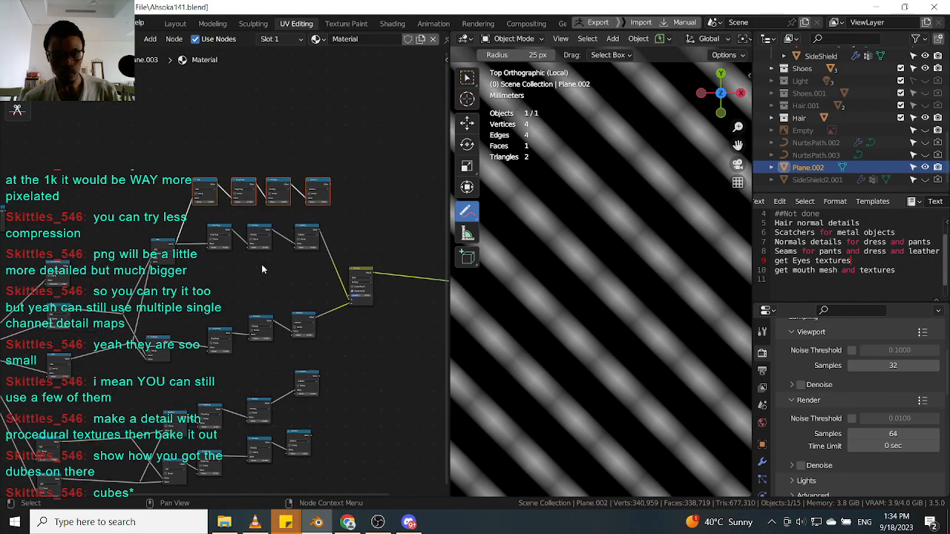
key(g)
click(239, 258)
Reposition the Mix node and the selected middle nodes of the stripe chain.
scroll(342, 293, down, 2)
scroll(360, 289, up, 1)
drag(358, 270, 371, 267)
drag(350, 219, 265, 315)
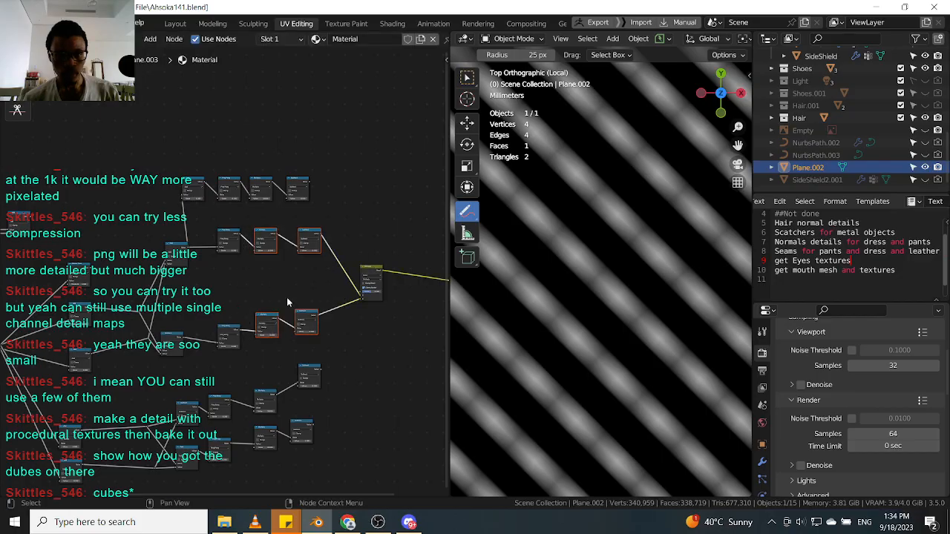
scroll(362, 270, up, 1)
scroll(343, 293, up, 1)
click(380, 272)
scroll(351, 281, down, 1)
scroll(300, 282, down, 4)
scroll(311, 231, up, 7)
scroll(261, 334, down, 2)
scroll(261, 334, down, 4)
middle_drag(266, 319, 334, 227)
Select the lower node group and move it down in the node tree.
scroll(331, 228, up, 3)
drag(141, 339, 349, 234)
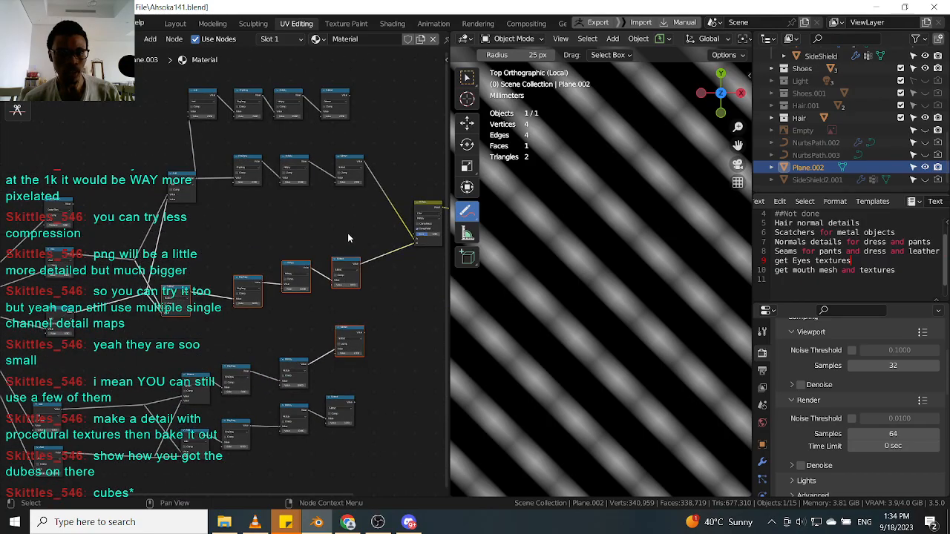
scroll(326, 264, up, 1)
click(356, 332)
scroll(356, 332, down, 3)
middle_drag(357, 331, 375, 273)
drag(403, 279, 395, 296)
key(g)
click(341, 473)
Drag individual input nodes closer to the stripe chain to tidy the layout.
middle_drag(268, 160, 252, 254)
scroll(252, 254, up, 1)
scroll(252, 254, up, 1)
drag(413, 157, 206, 228)
click(109, 298)
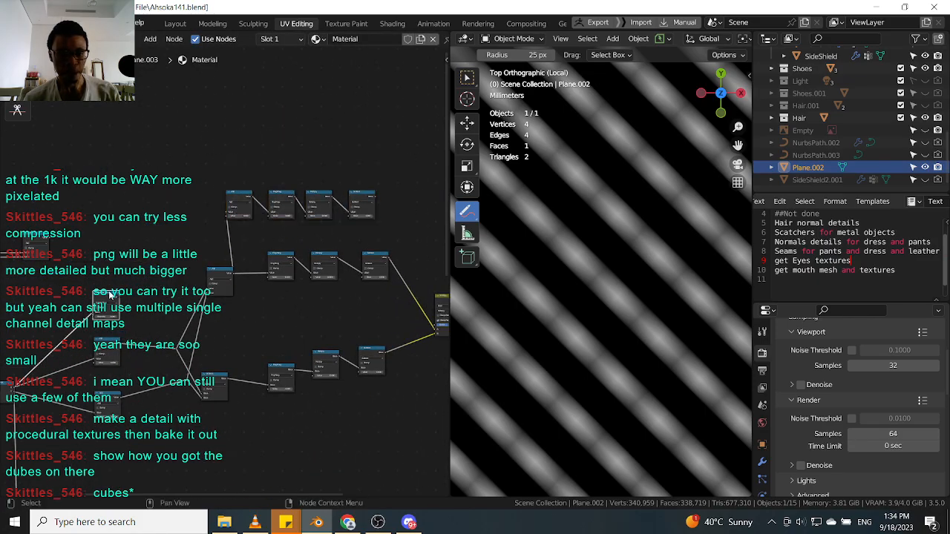
drag(112, 298, 173, 246)
middle_drag(259, 277, 190, 258)
scroll(253, 274, up, 3)
scroll(261, 269, down, 3)
drag(116, 376, 232, 257)
drag(132, 281, 289, 248)
middle_drag(325, 306, 311, 314)
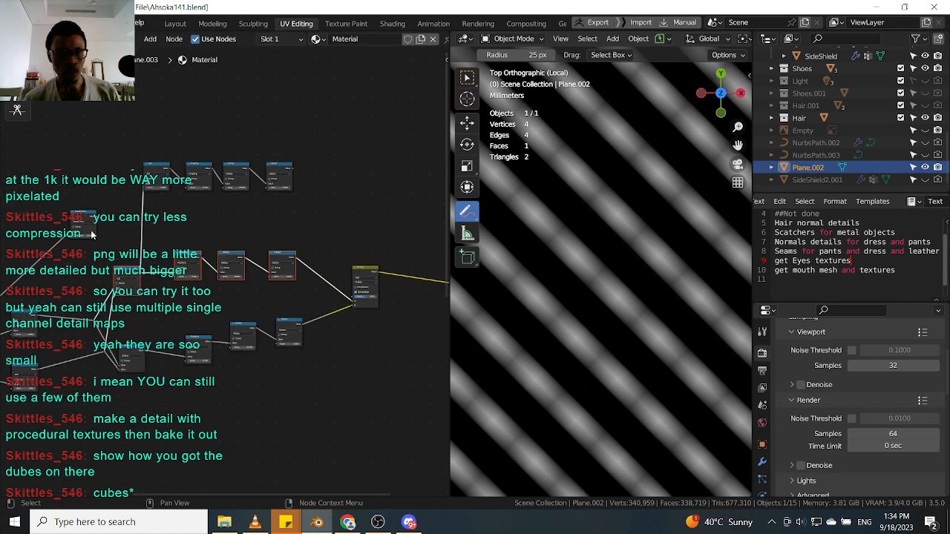
Shift the lower Subtract nodes and remaining inputs into a compact arrangement beside the Mix node.
scroll(346, 265, up, 3)
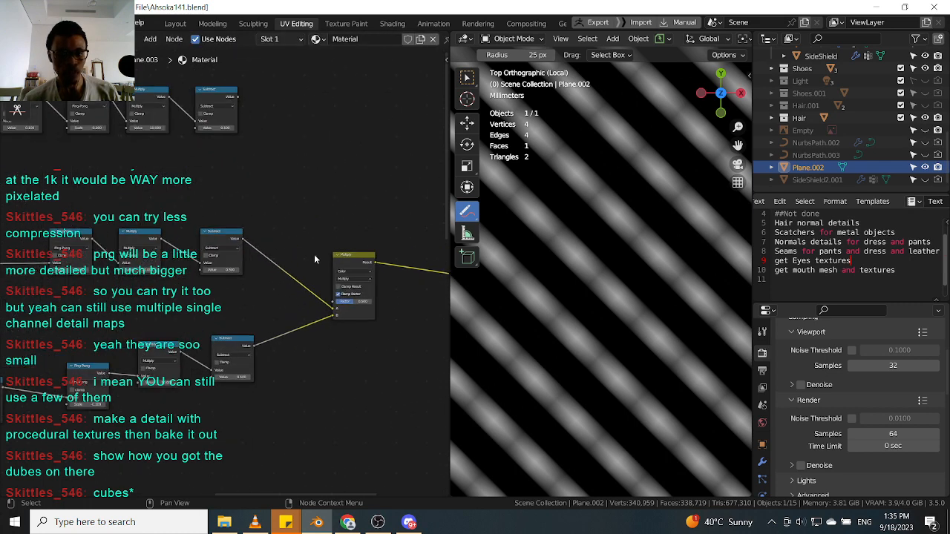
scroll(359, 274, down, 3)
drag(126, 391, 257, 310)
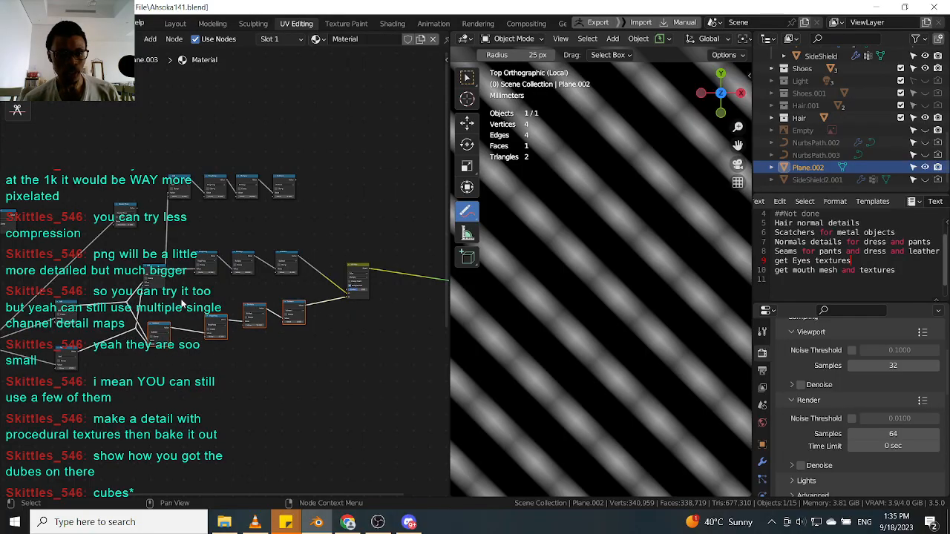
middle_drag(353, 261, 295, 292)
scroll(295, 293, down, 3)
scroll(300, 200, up, 1)
drag(299, 190, 122, 263)
scroll(200, 266, down, 4)
scroll(272, 280, up, 4)
scroll(232, 296, up, 2)
scroll(228, 305, down, 3)
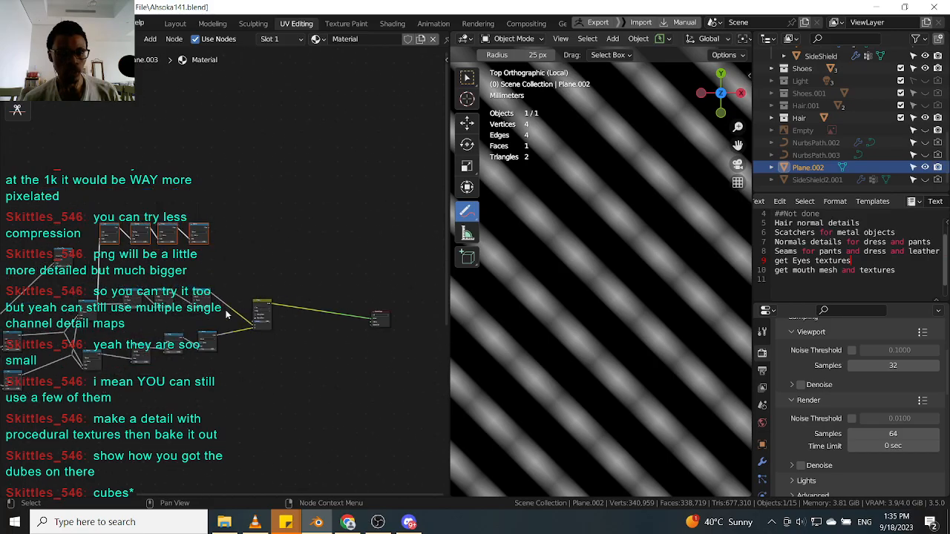
middle_drag(231, 338, 250, 255)
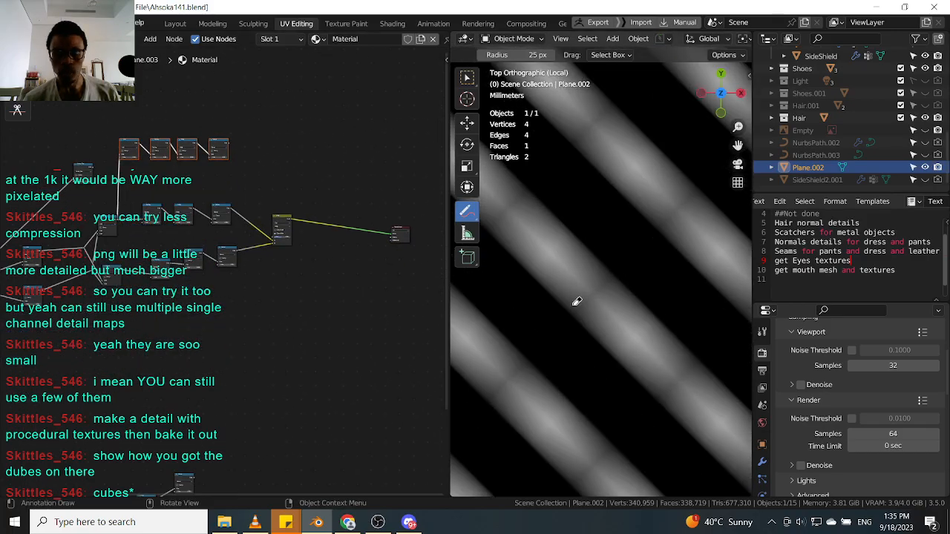
scroll(588, 285, down, 1)
scroll(608, 269, down, 3)
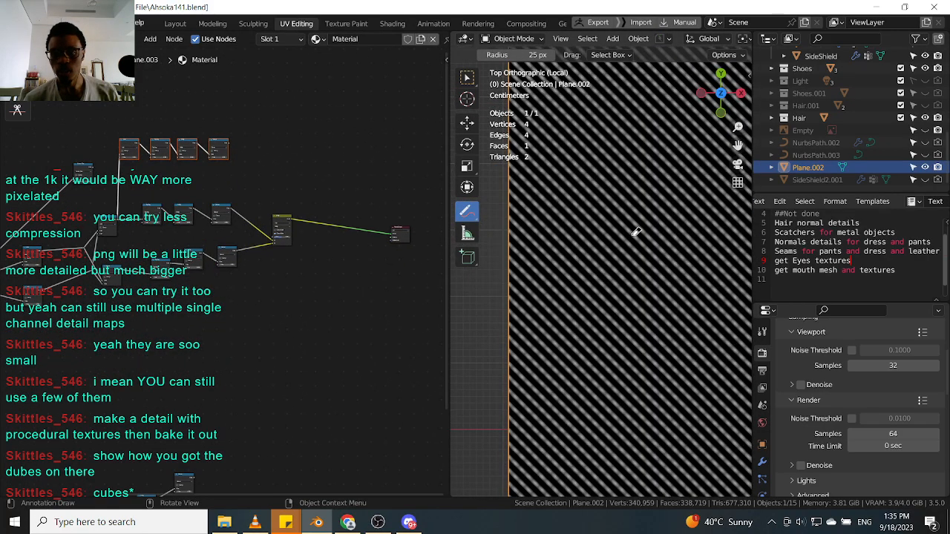
Move the Multiply node and the lower Subtract node closer together beside the stripe chain.
scroll(635, 238, up, 3)
scroll(235, 278, up, 4)
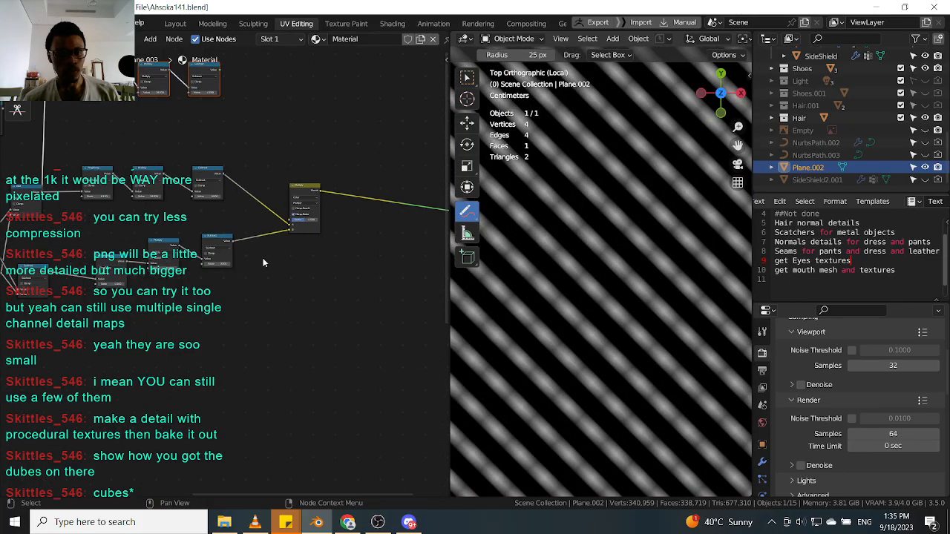
scroll(226, 243, up, 5)
middle_drag(405, 167, 332, 223)
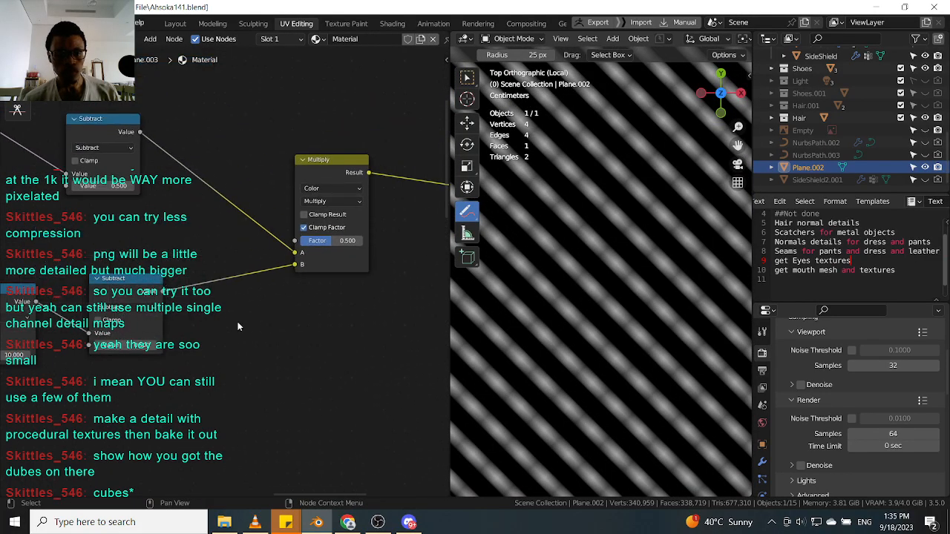
mouse_move(128, 345)
mouse_down()
mouse_move(142, 345)
mouse_move(131, 345)
mouse_up()
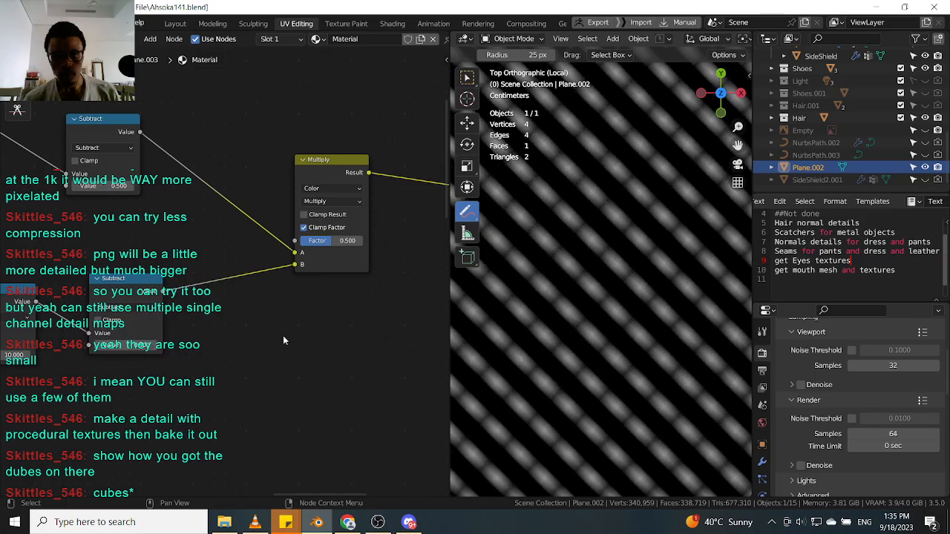
scroll(242, 288, down, 2)
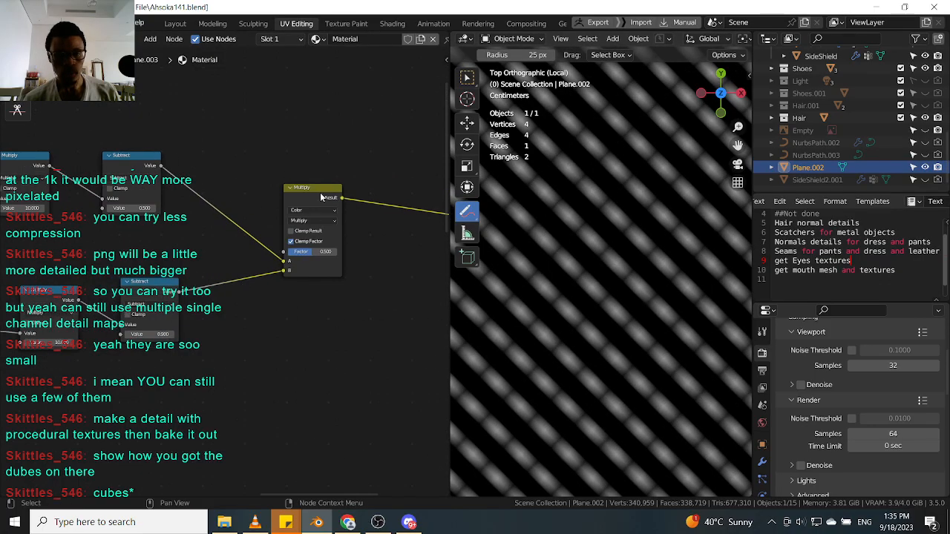
middle_drag(321, 199, 271, 235)
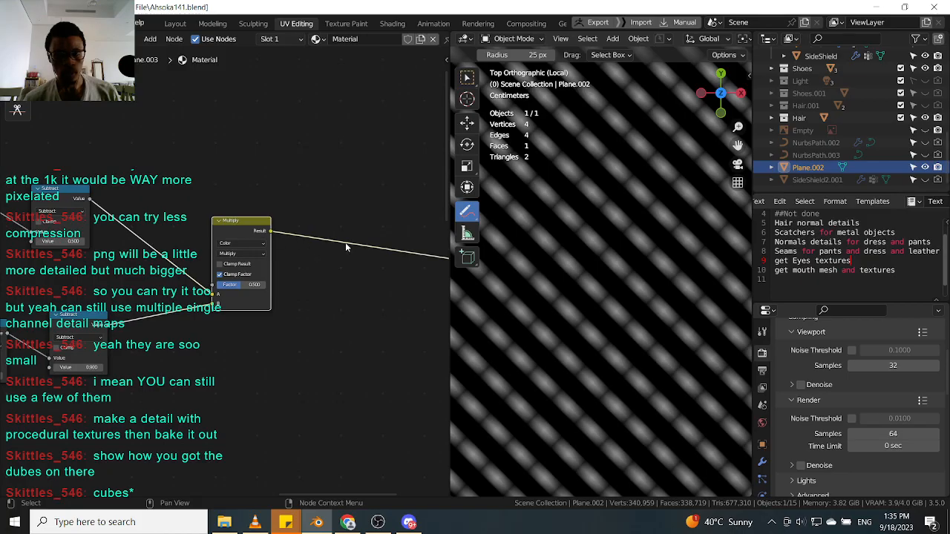
middle_drag(159, 324, 233, 301)
Zoom the viewport in and out to inspect the stripe pattern on the plane.
scroll(213, 293, down, 3)
scroll(573, 287, down, 4)
scroll(594, 274, up, 4)
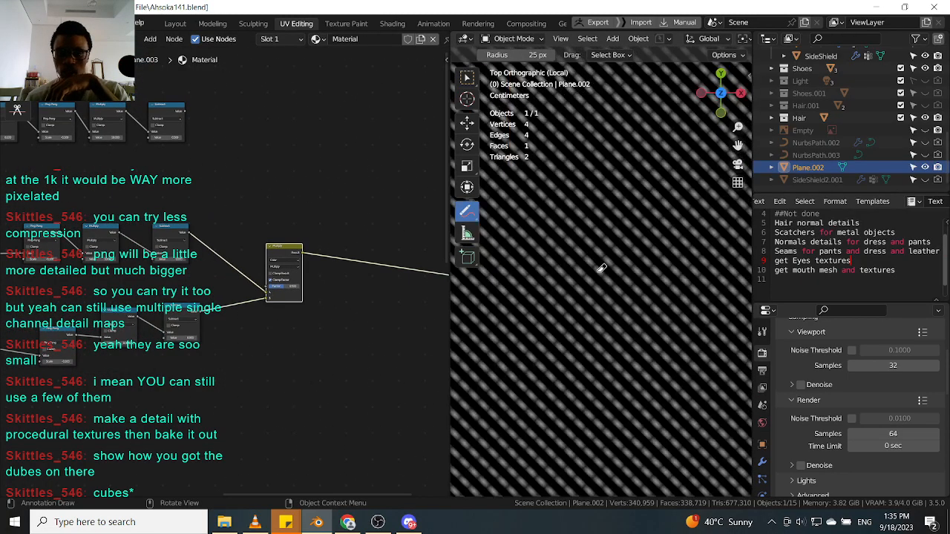
scroll(575, 262, down, 4)
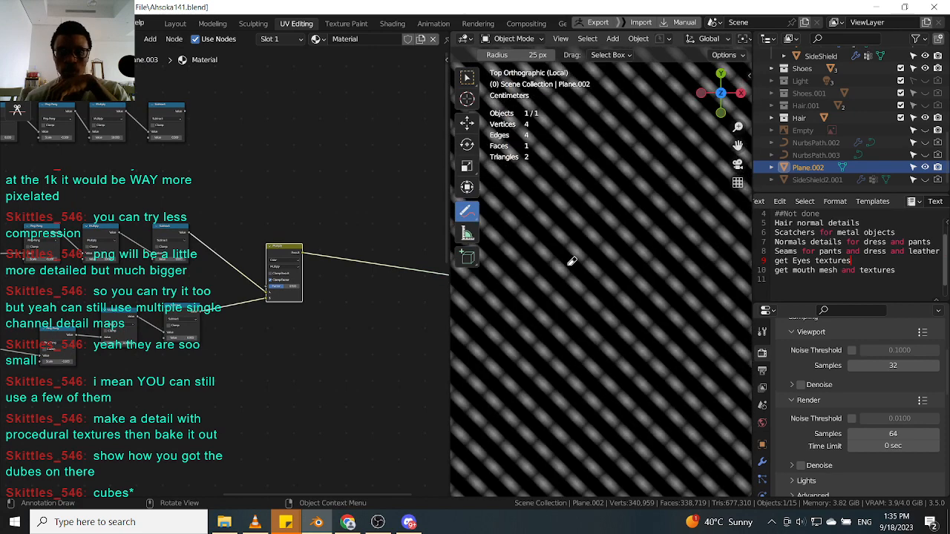
scroll(590, 269, up, 2)
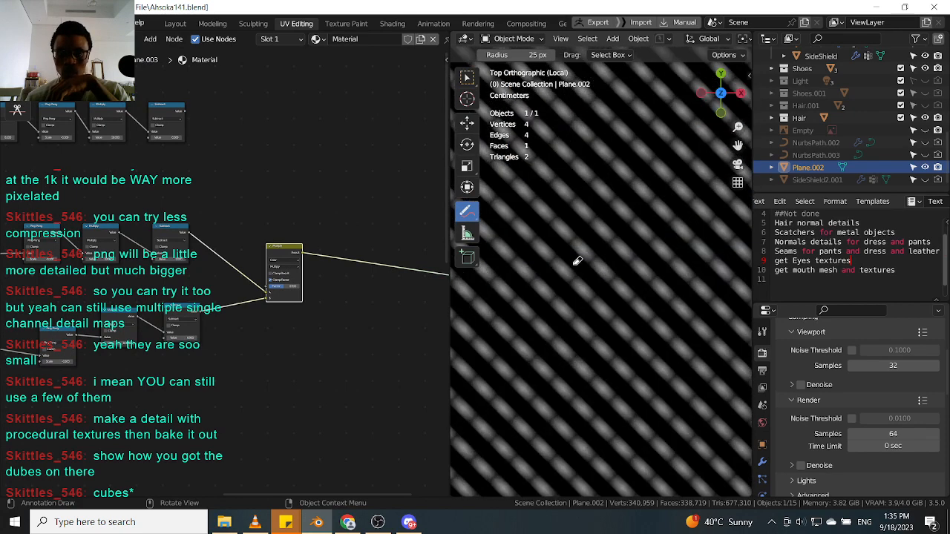
scroll(577, 261, up, 3)
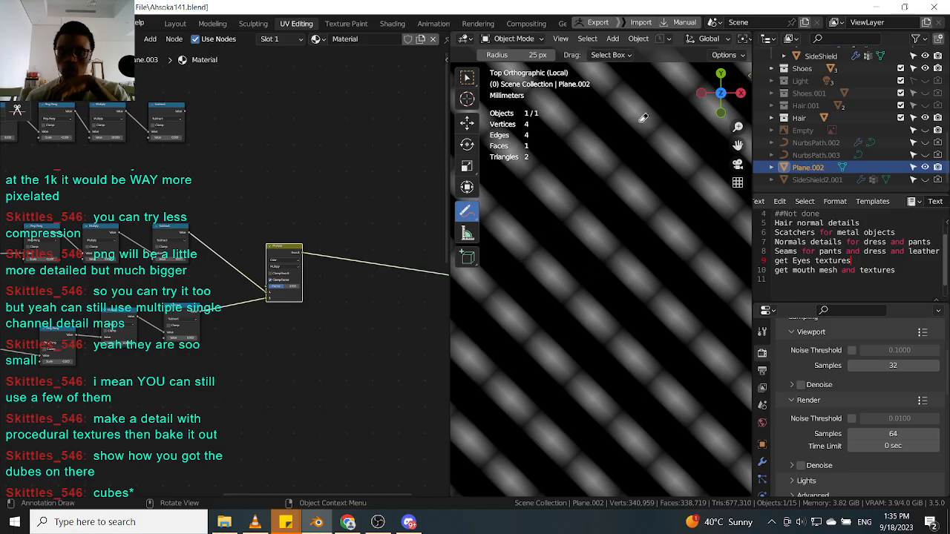
scroll(624, 174, down, 2)
scroll(590, 194, up, 1)
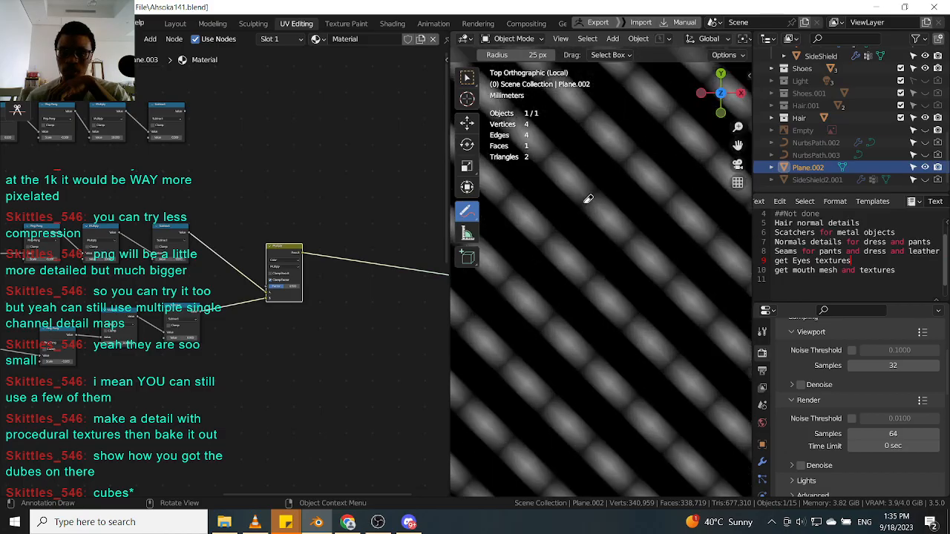
scroll(568, 252, up, 2)
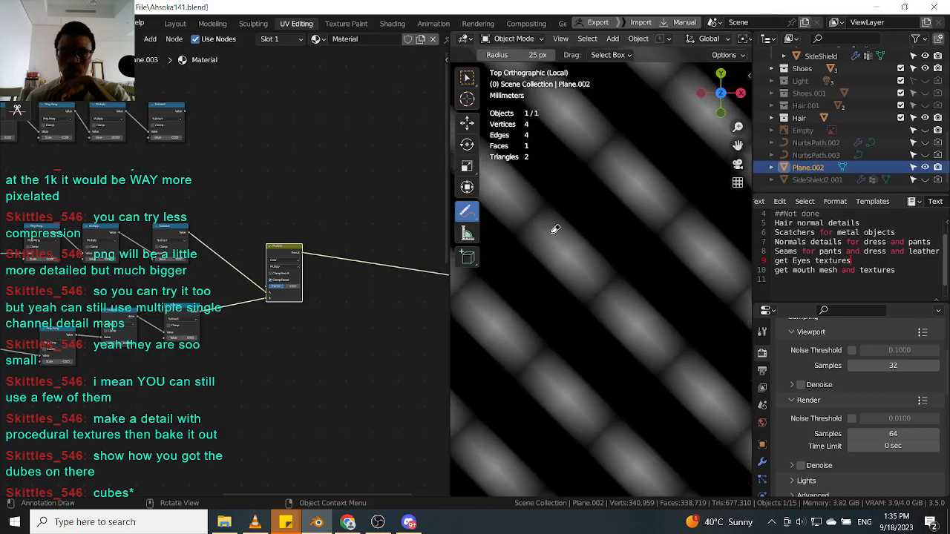
Nudge the Multiply node and delete the box-selected stray nodes from the node tree.
drag(287, 253, 260, 259)
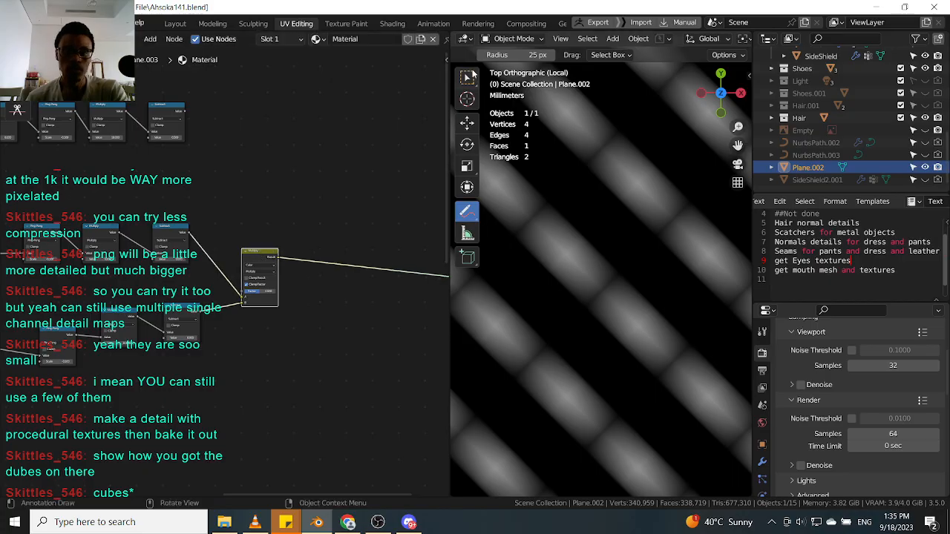
click(467, 77)
scroll(283, 299, down, 2)
scroll(125, 234, down, 2)
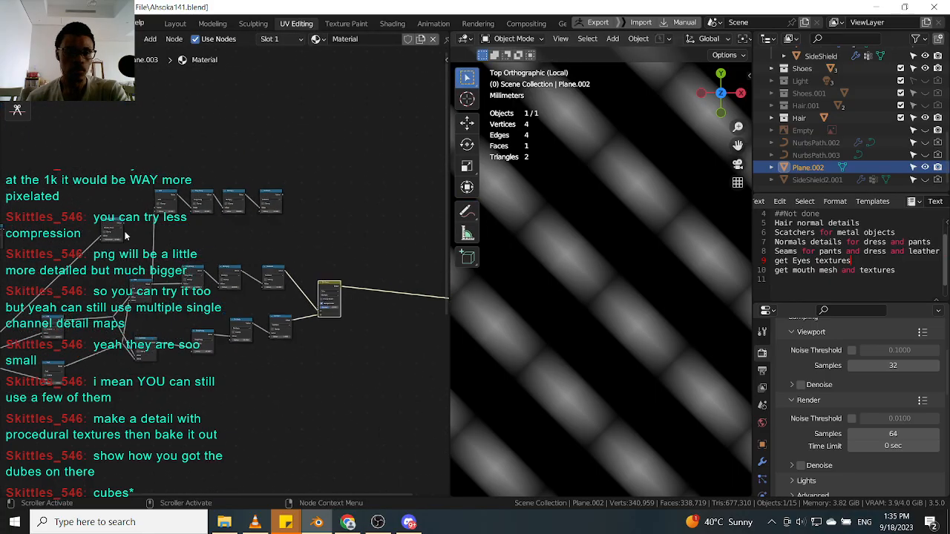
scroll(118, 235, up, 3)
click(110, 237)
scroll(319, 227, down, 2)
drag(353, 163, 207, 229)
key(x)
Box-select the lower node group and move it up beneath the main stripe chain.
scroll(239, 220, down, 5)
middle_drag(248, 292, 239, 222)
middle_drag(275, 335, 297, 268)
drag(297, 273, 88, 413)
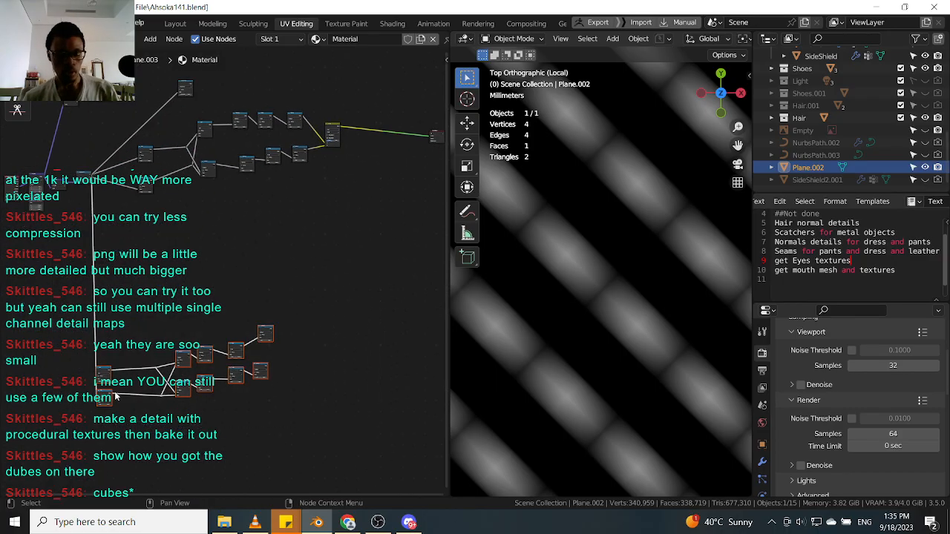
key(g)
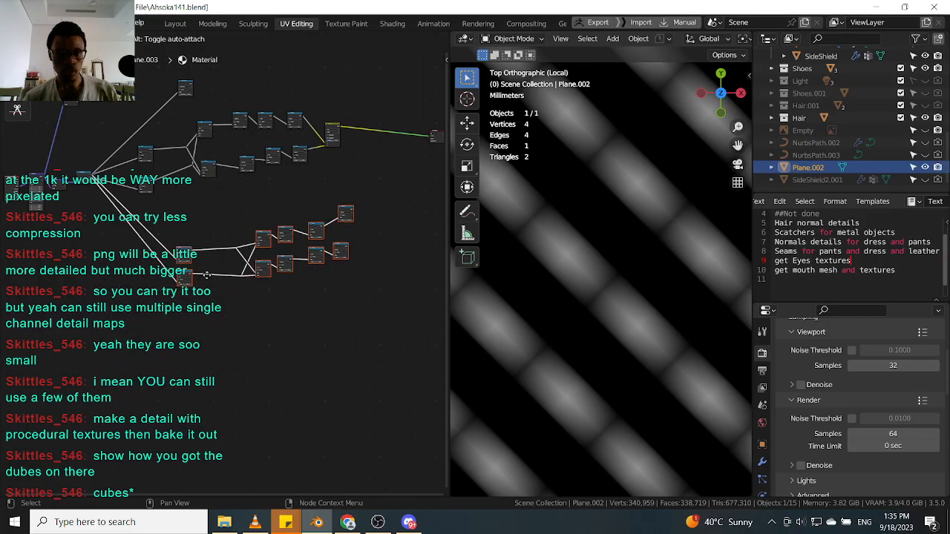
click(187, 291)
scroll(162, 190, up, 2)
middle_drag(238, 250, 190, 305)
click(308, 171)
click(138, 127)
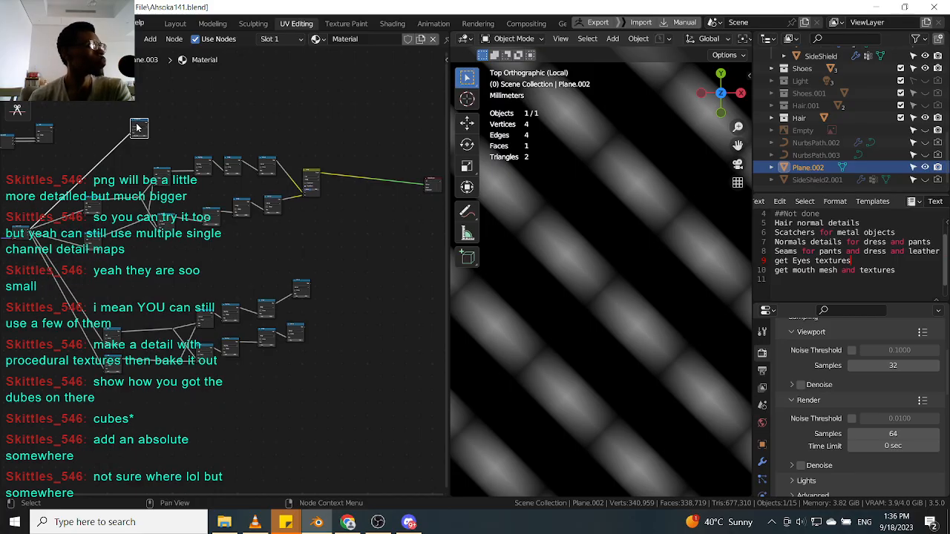
Add a Math node near the Multiply node and set its operation to Absolute.
scroll(262, 242, up, 4)
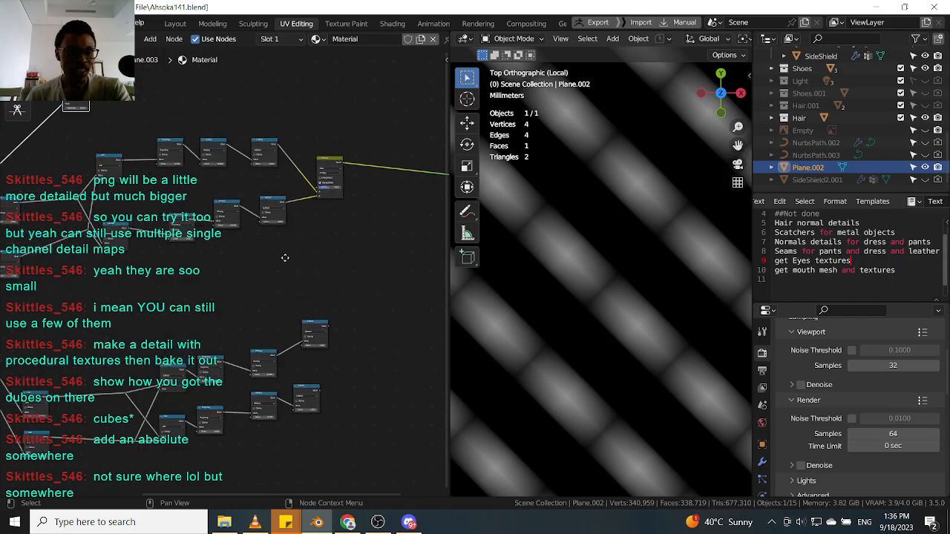
key(shift+a)
click(263, 335)
text(math)
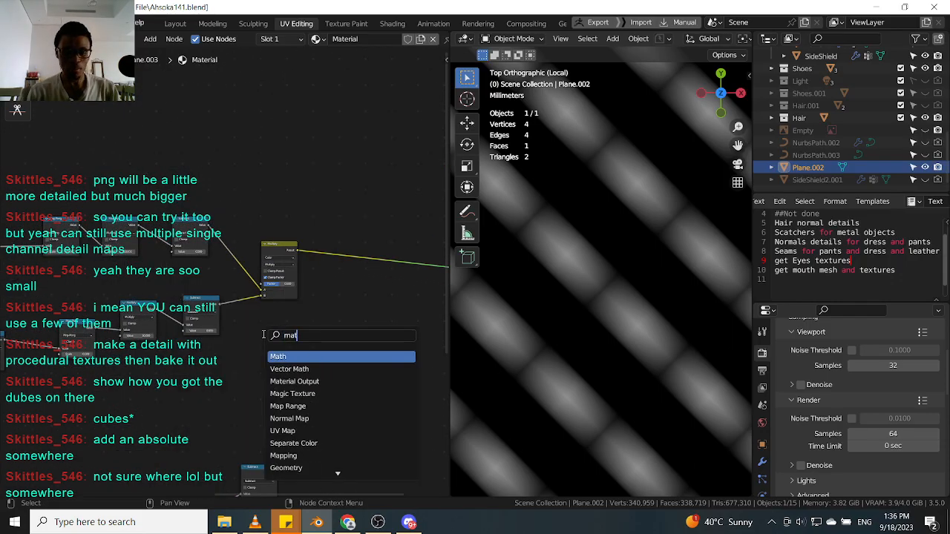
key(Return)
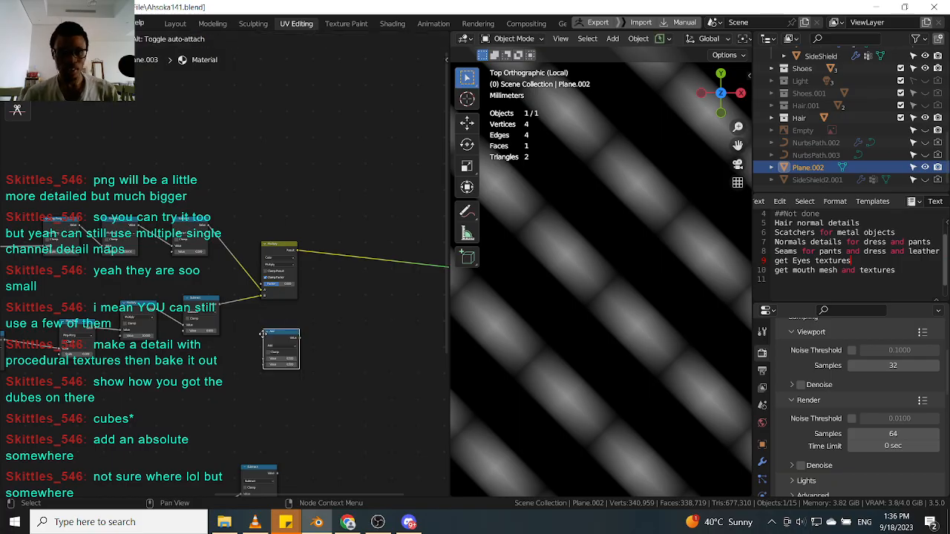
click(262, 334)
scroll(267, 337, up, 3)
click(285, 350)
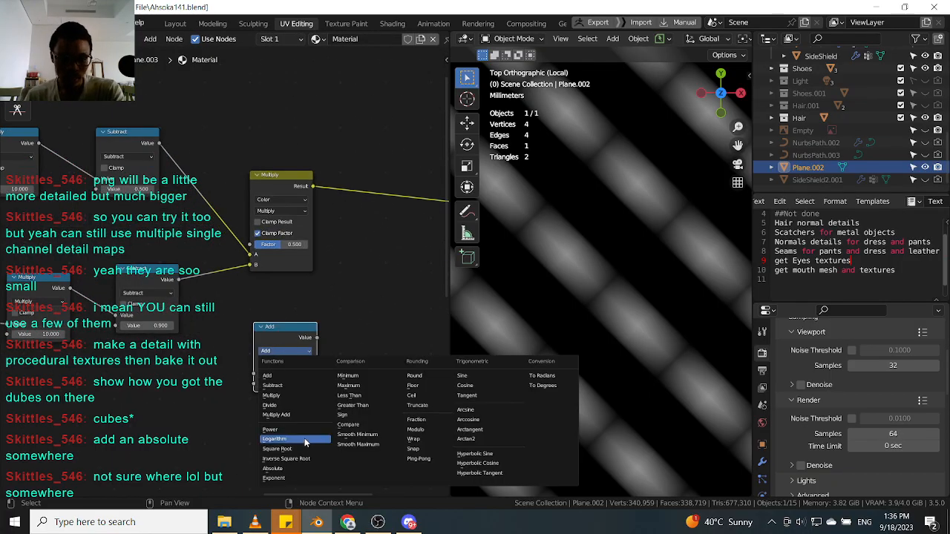
click(272, 468)
Insert the Absolute node on the link after the Multiply node.
scroll(274, 344, down, 2)
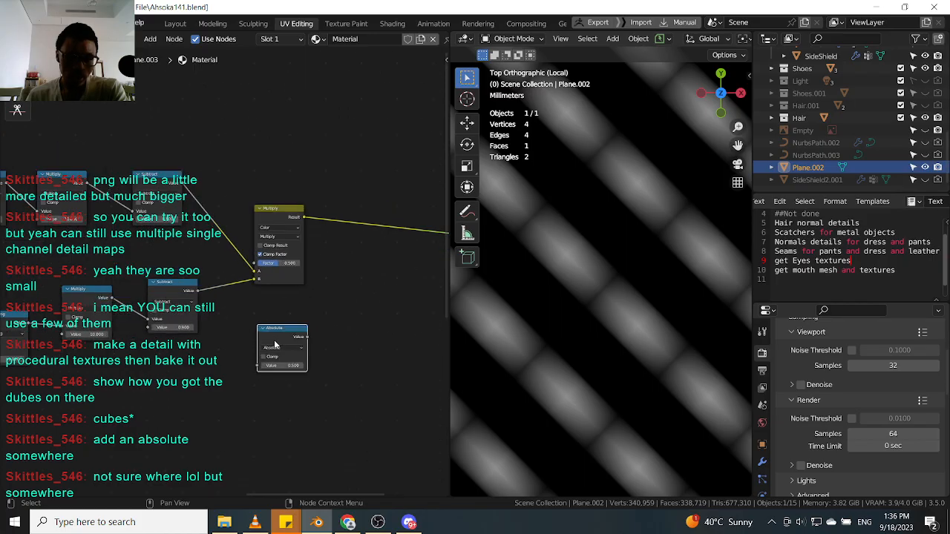
scroll(277, 342, down, 3)
middle_drag(277, 342, 233, 402)
drag(232, 401, 306, 312)
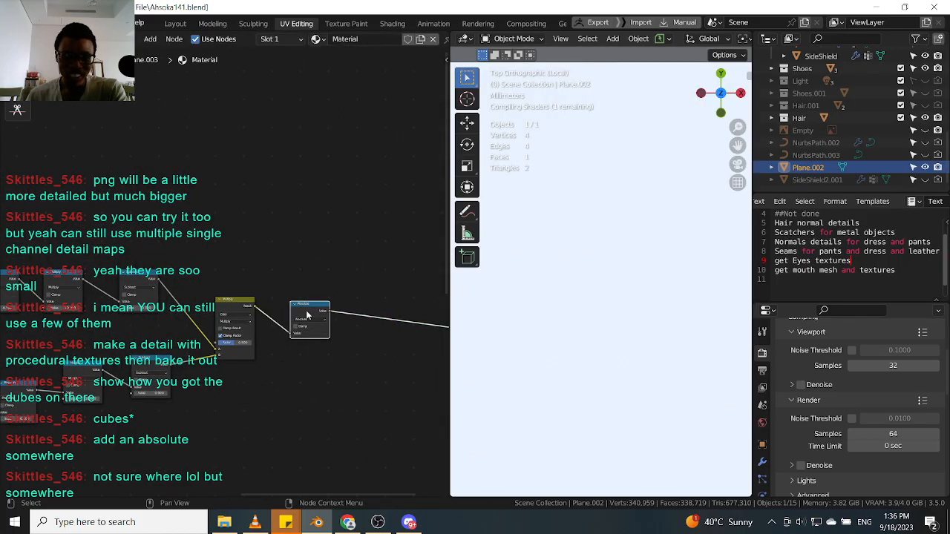
Zoom the viewport in and out to inspect the resulting pattern.
scroll(593, 297, down, 2)
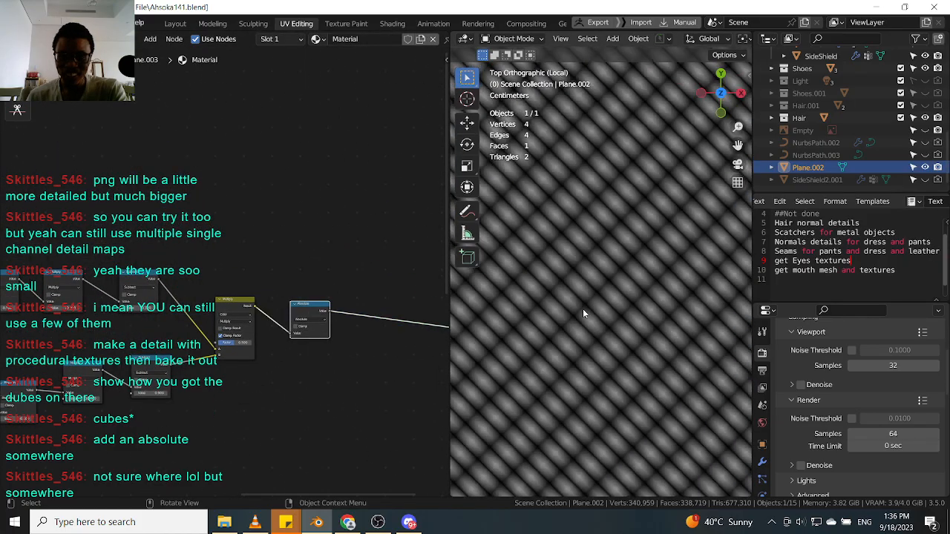
scroll(587, 302, up, 4)
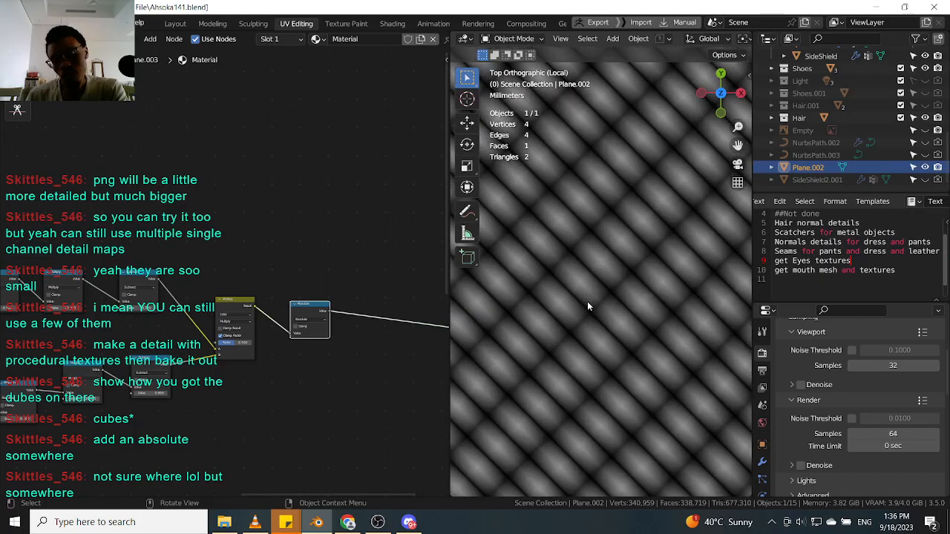
scroll(587, 301, down, 3)
scroll(587, 302, down, 4)
scroll(588, 306, up, 7)
scroll(590, 312, up, 2)
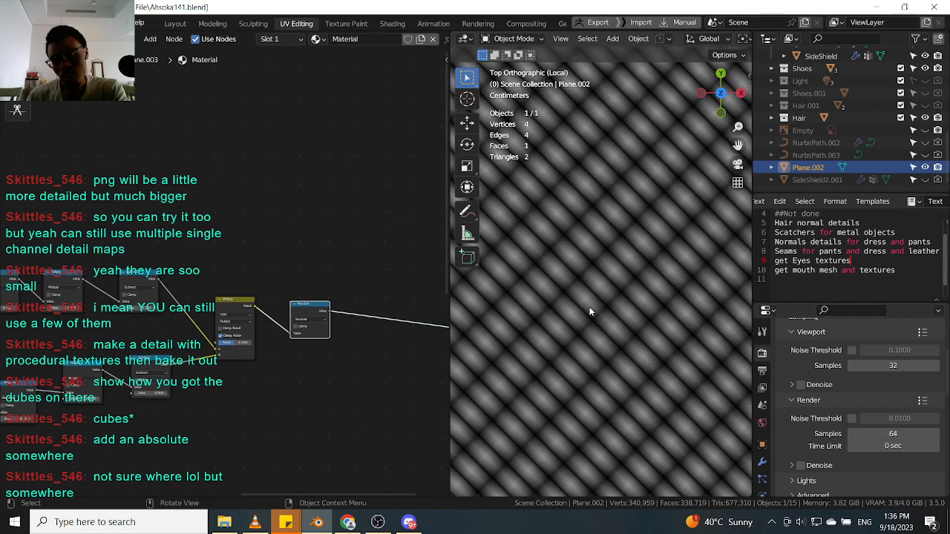
scroll(589, 311, down, 3)
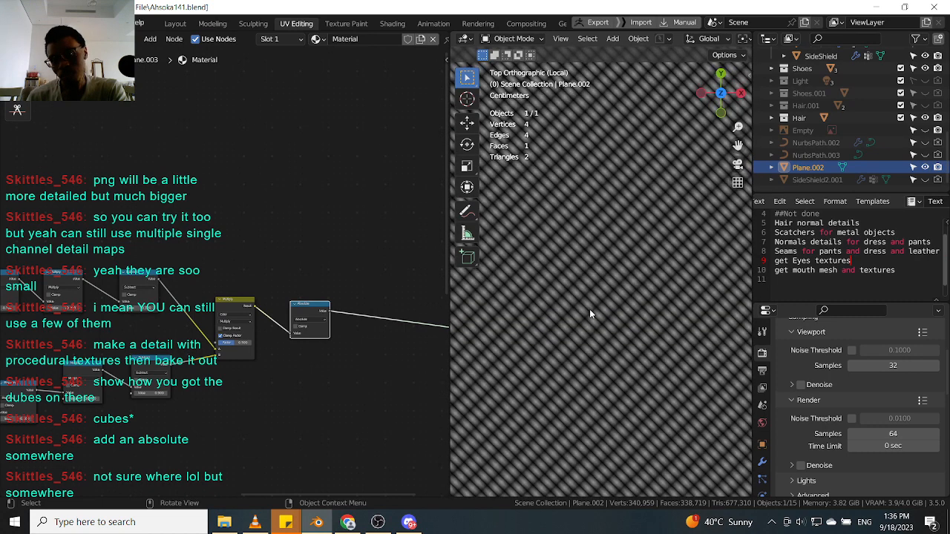
scroll(344, 311, up, 2)
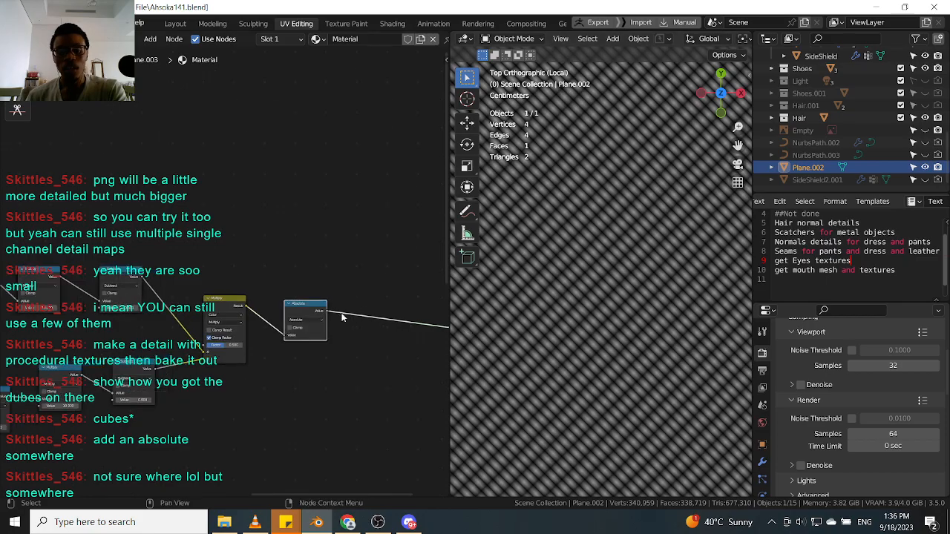
Move the Absolute node between the upper Subtract node and the Multiply node's first input.
drag(318, 309, 308, 298)
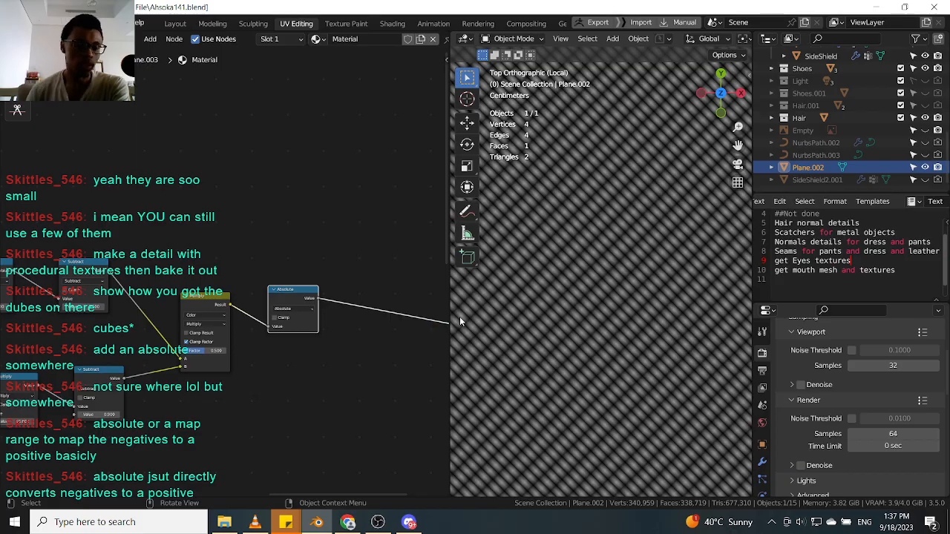
middle_drag(188, 353, 269, 320)
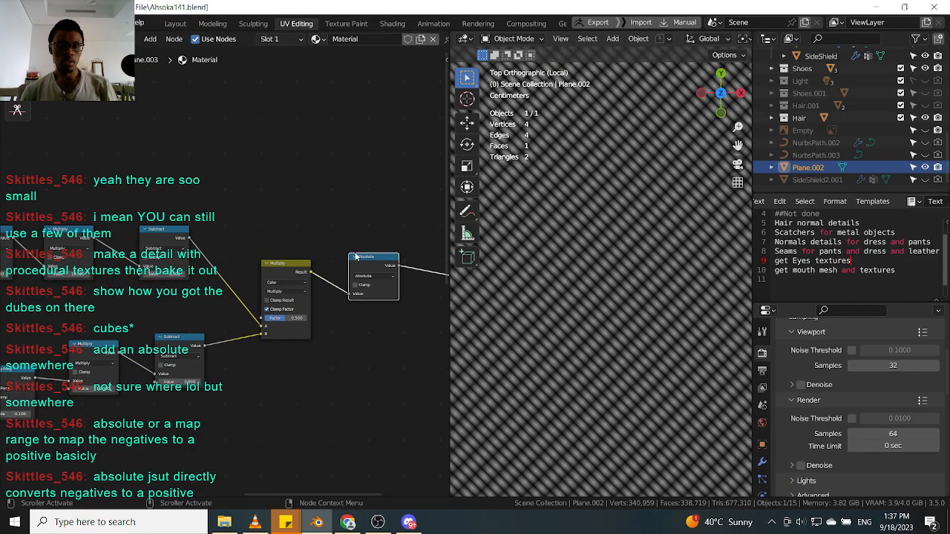
alt+drag(372, 265, 260, 337)
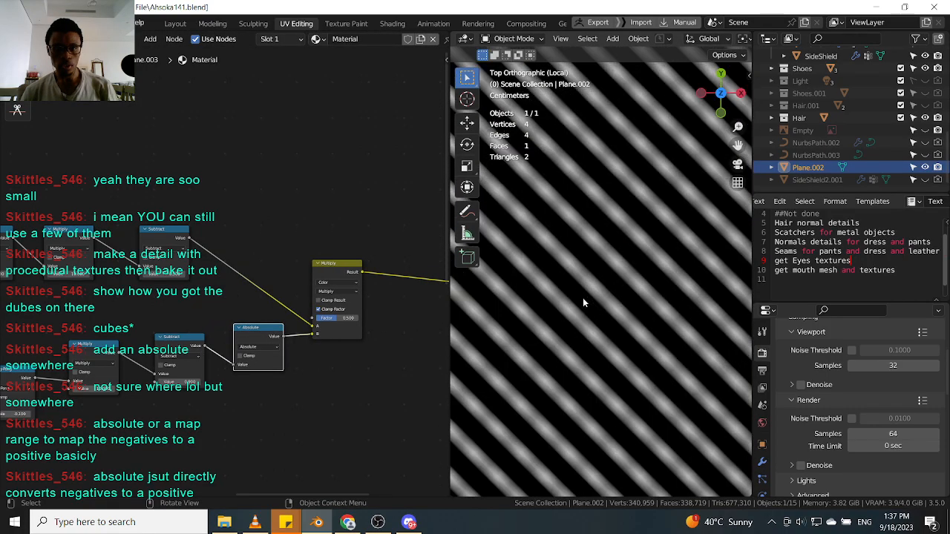
alt+drag(266, 329, 251, 254)
middle_drag(268, 292, 233, 315)
scroll(242, 280, up, 1)
scroll(627, 288, down, 2)
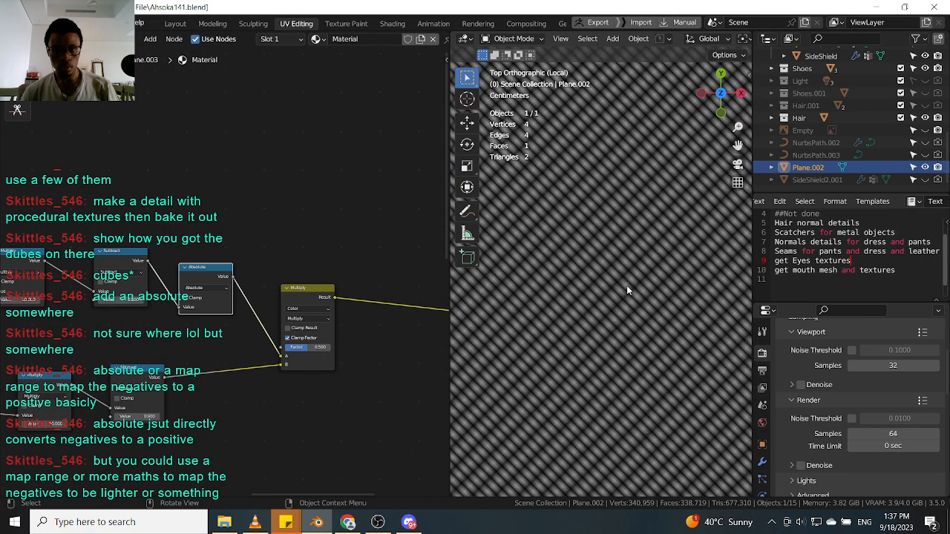
Zoom the node editor out and back in to review the node layout.
scroll(627, 286, up, 2)
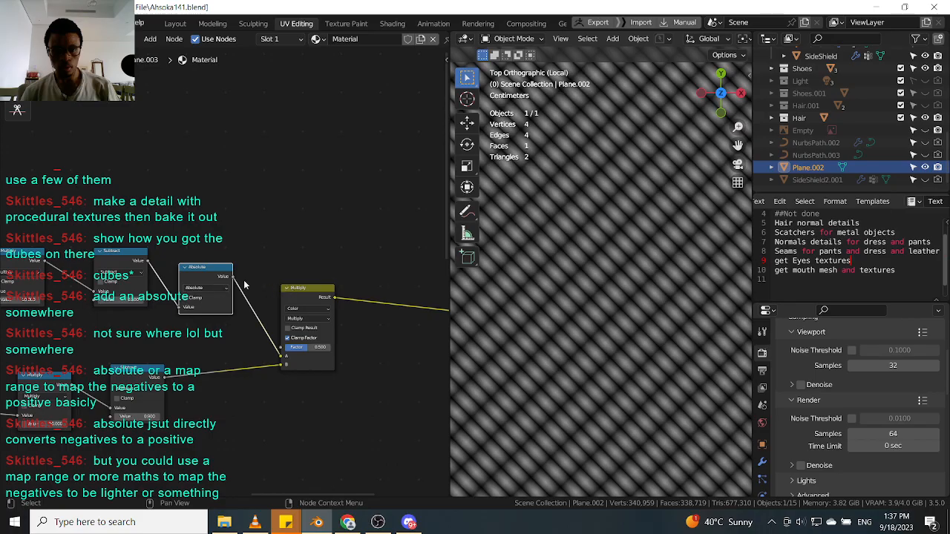
mouse_move(207, 273)
mouse_down()
mouse_move(274, 302)
mouse_move(349, 403)
mouse_move(207, 278)
mouse_up()
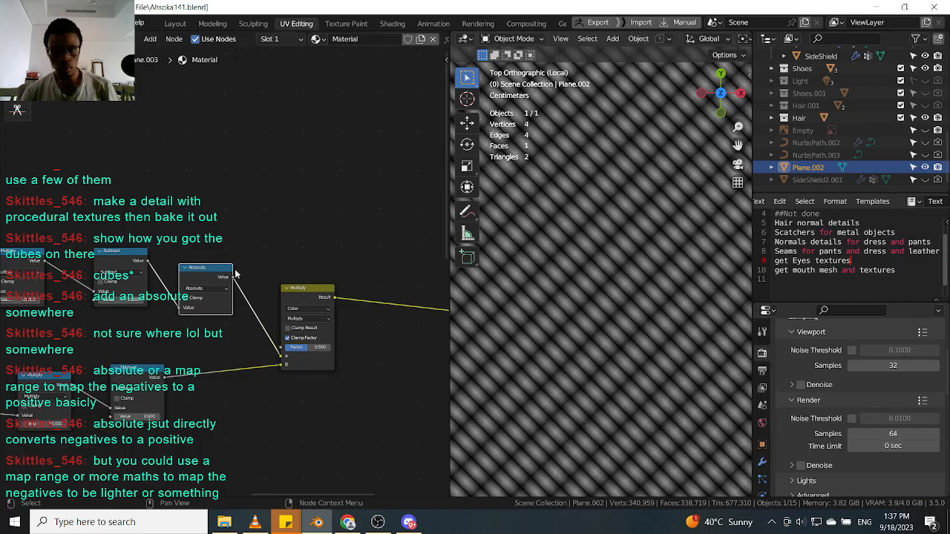
scroll(212, 278, down, 2)
scroll(269, 287, up, 2)
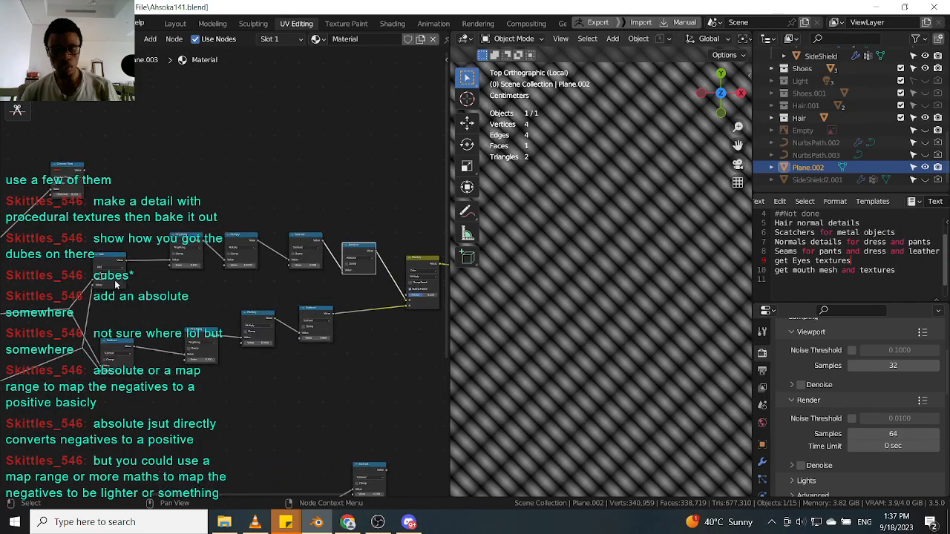
scroll(317, 294, up, 1)
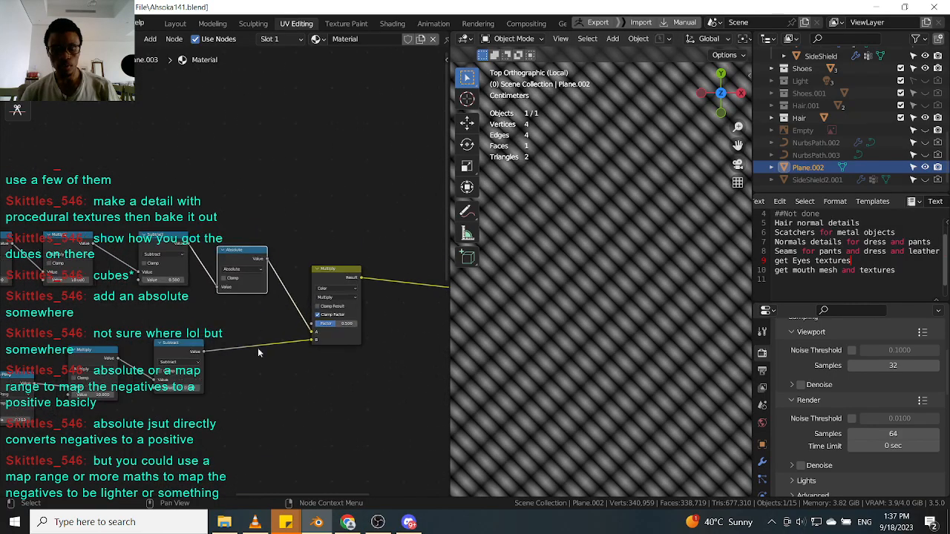
Zoom and pan the node editor and viewport to survey the whole node tree and pattern.
mouse_move(238, 258)
alt+mouse_down()
mouse_move(276, 212)
mouse_move(245, 255)
mouse_move(269, 192)
mouse_move(241, 260)
alt+mouse_up()
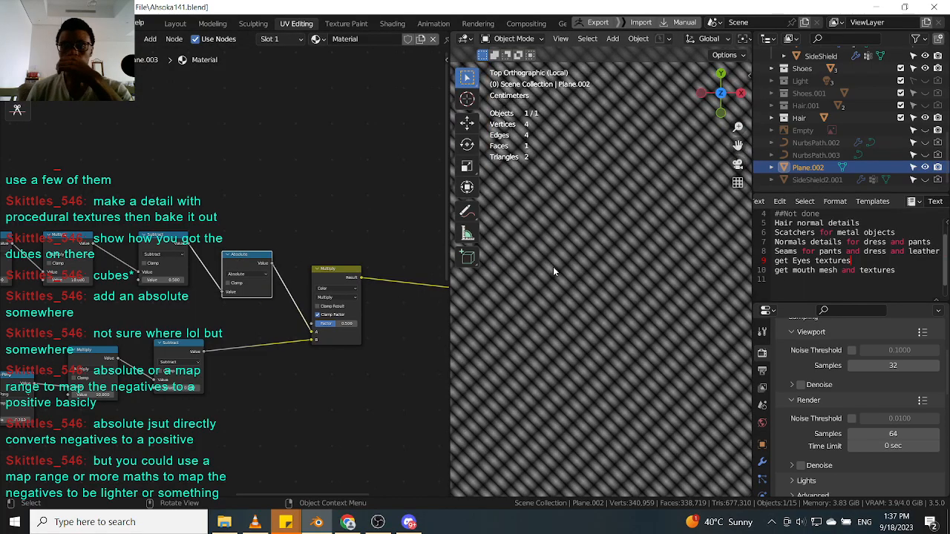
scroll(598, 273, down, 3)
scroll(598, 273, up, 3)
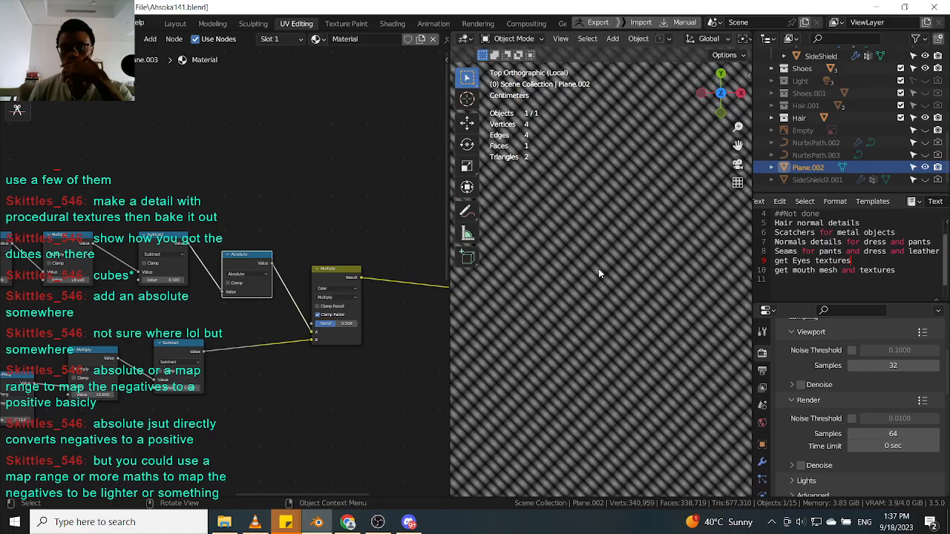
scroll(603, 274, up, 1)
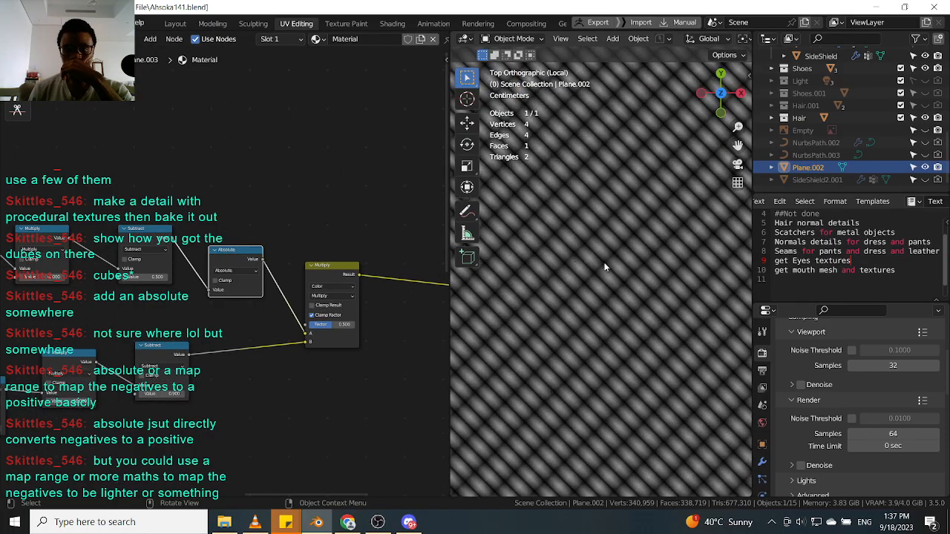
scroll(201, 316, down, 2)
scroll(200, 315, down, 4)
drag(334, 299, 116, 411)
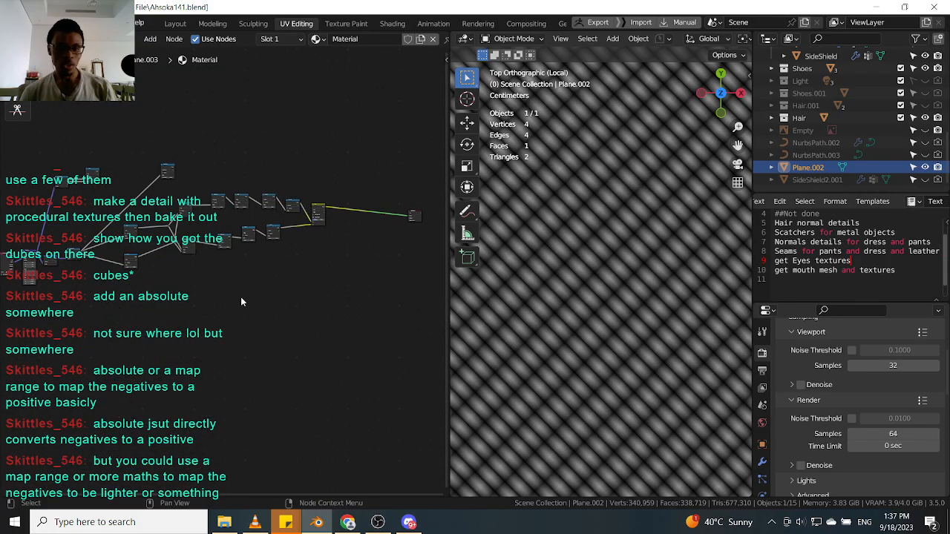
scroll(241, 298, up, 4)
scroll(241, 297, down, 2)
middle_drag(390, 311, 389, 294)
click(391, 292)
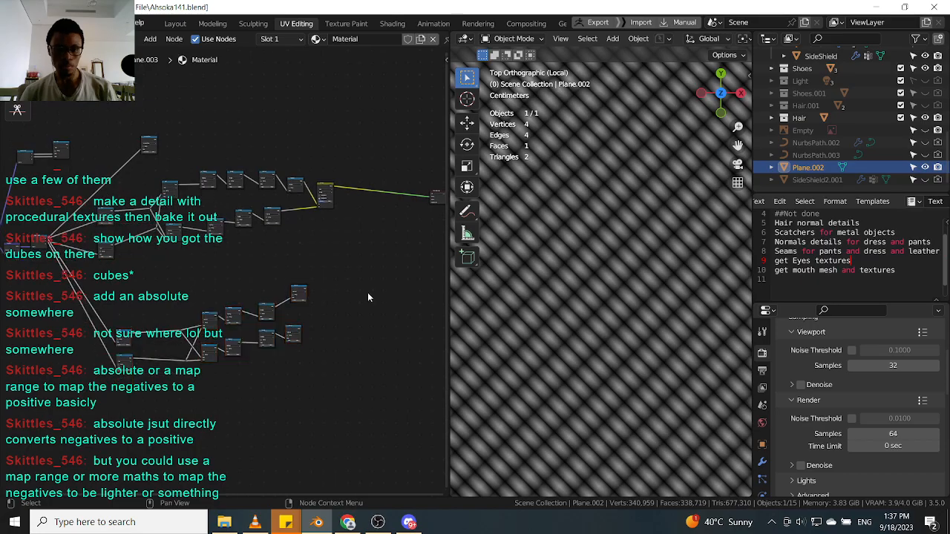
scroll(328, 284, up, 3)
scroll(316, 270, up, 1)
drag(291, 304, 284, 319)
scroll(339, 277, down, 3)
Box-select the second stripe node chain and move it lower in the node editor.
drag(345, 270, 80, 430)
key(g)
click(110, 397)
Duplicate the Multiply node and place the copy beside the second node chain.
scroll(296, 187, up, 1)
click(333, 176)
key(h)
key(shift+d)
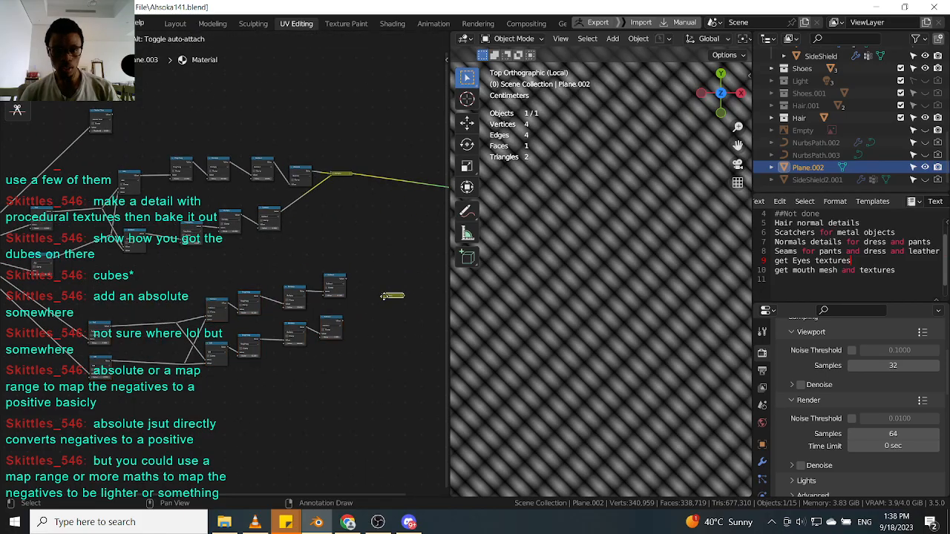
click(351, 295)
scroll(351, 296, up, 1)
scroll(351, 295, up, 3)
middle_drag(413, 299, 318, 299)
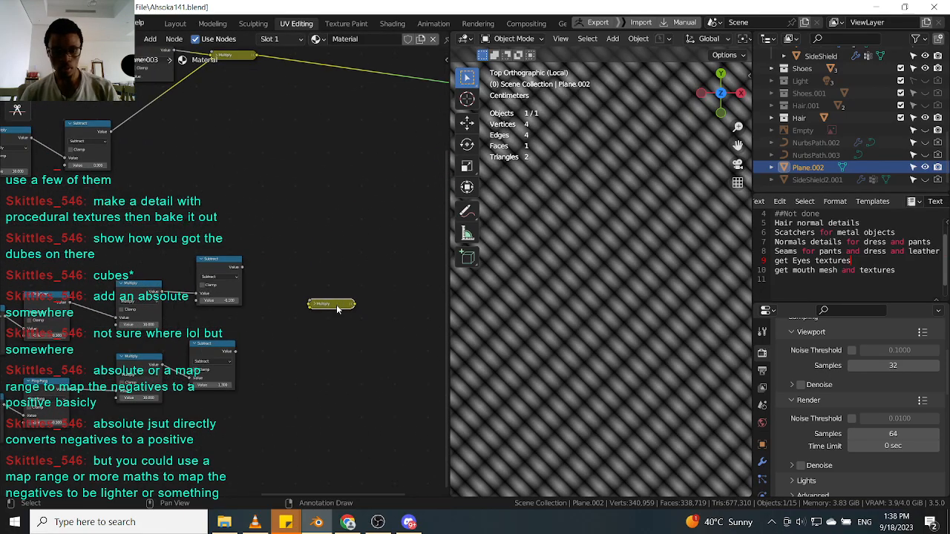
key(h)
Add a copy of the Absolute node to the second chain after its upper Subtract node.
scroll(316, 390, down, 2)
click(196, 144)
drag(195, 145, 268, 337)
scroll(275, 306, up, 2)
click(251, 312)
drag(252, 300, 268, 334)
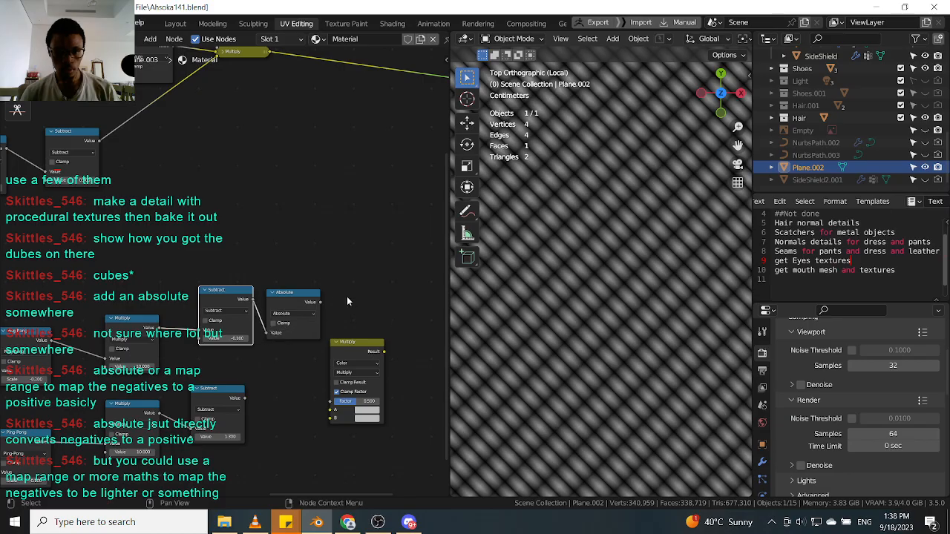
Wire the Absolute node and the lower Subtract node into the new Multiply node and preview its result.
drag(319, 303, 331, 410)
drag(249, 400, 331, 417)
ctrl+shift+click(365, 350)
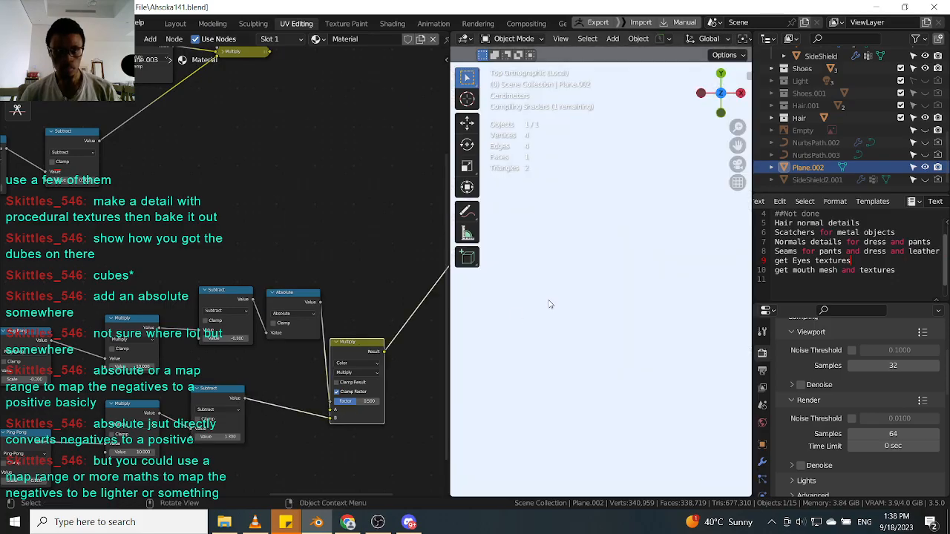
drag(356, 341, 367, 289)
middle_drag(236, 228, 259, 241)
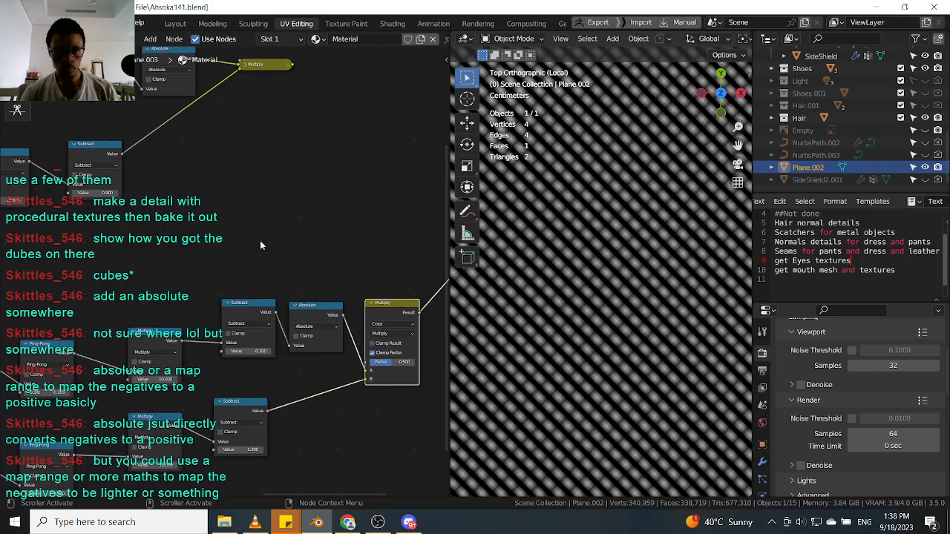
Set the second chain's lower Subtract value and the first chain's Subtract value both to 0.5.
click(245, 448)
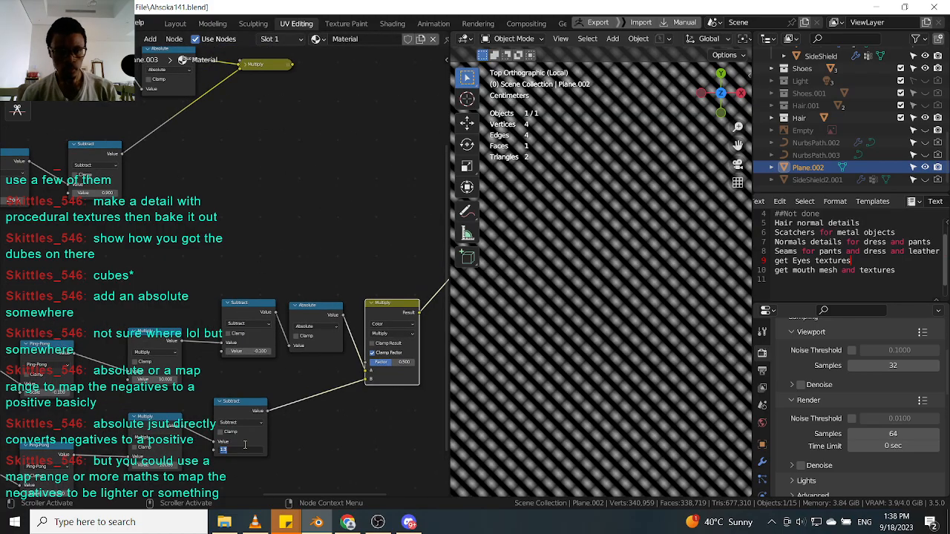
text(0.5)
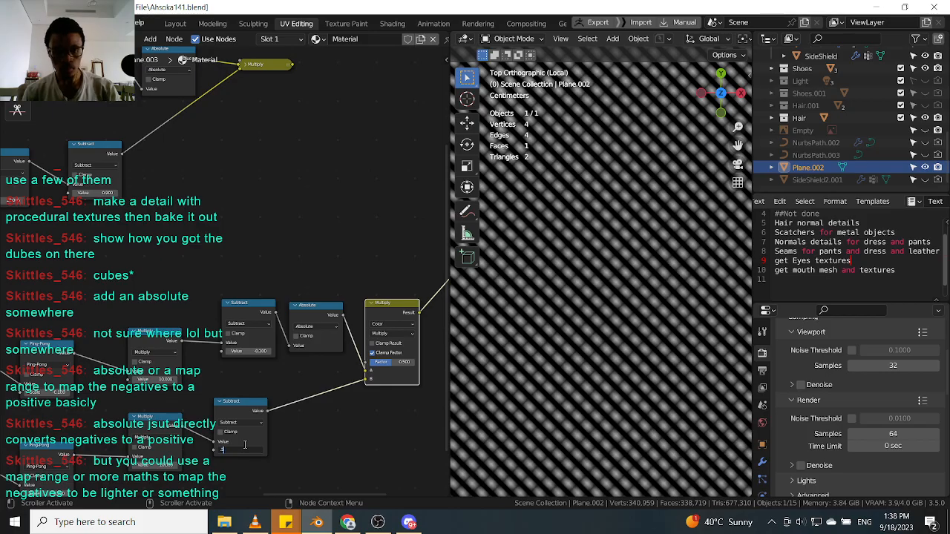
key(Return)
click(92, 192)
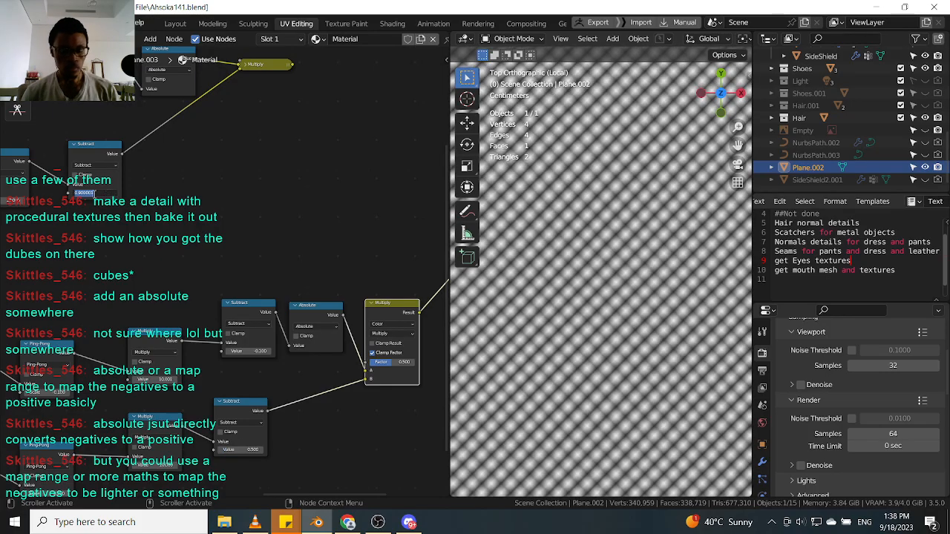
text(0.5)
key(Return)
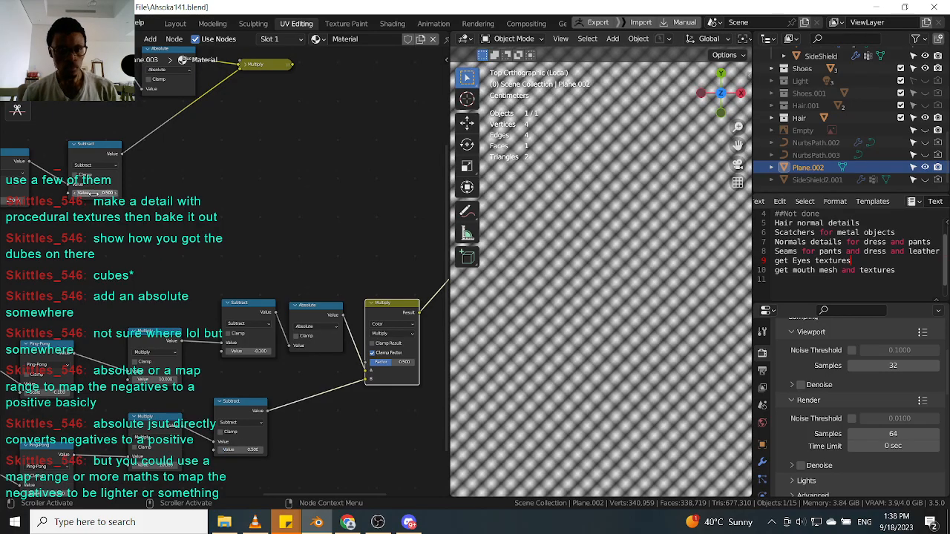
Rearrange the two Multiply nodes and expand the collapsed one.
scroll(105, 194, down, 5)
middle_drag(174, 168, 182, 206)
scroll(230, 143, up, 4)
ctrl+shift+click(229, 152)
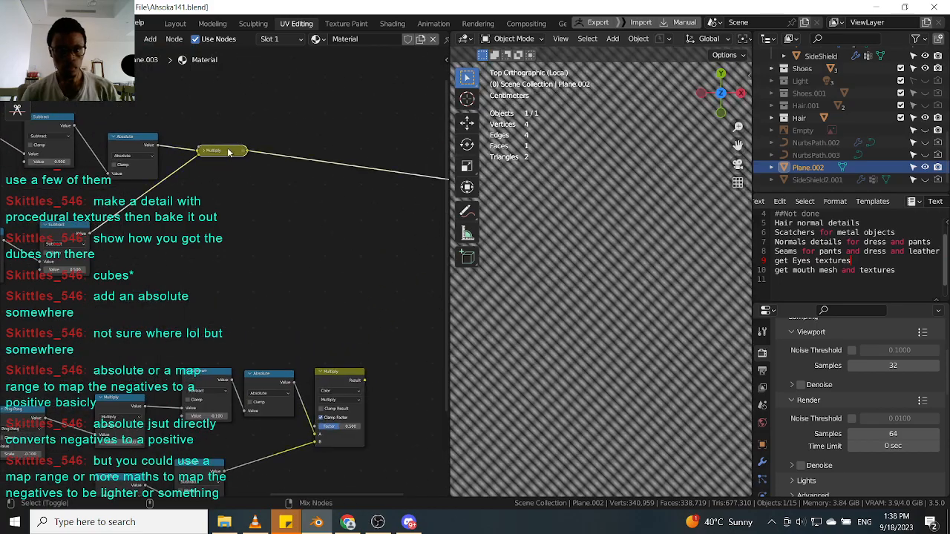
scroll(50, 223, up, 1)
click(59, 226)
scroll(164, 266, down, 4)
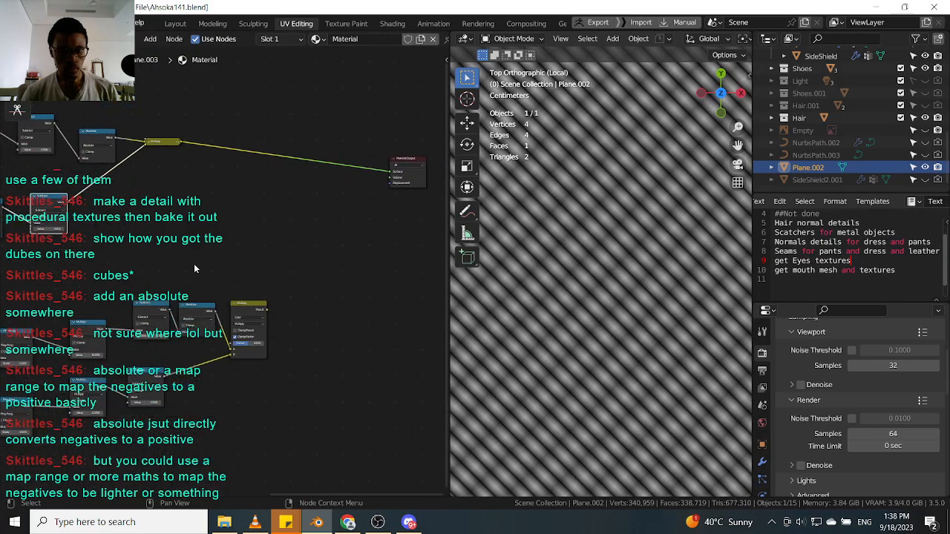
click(250, 306)
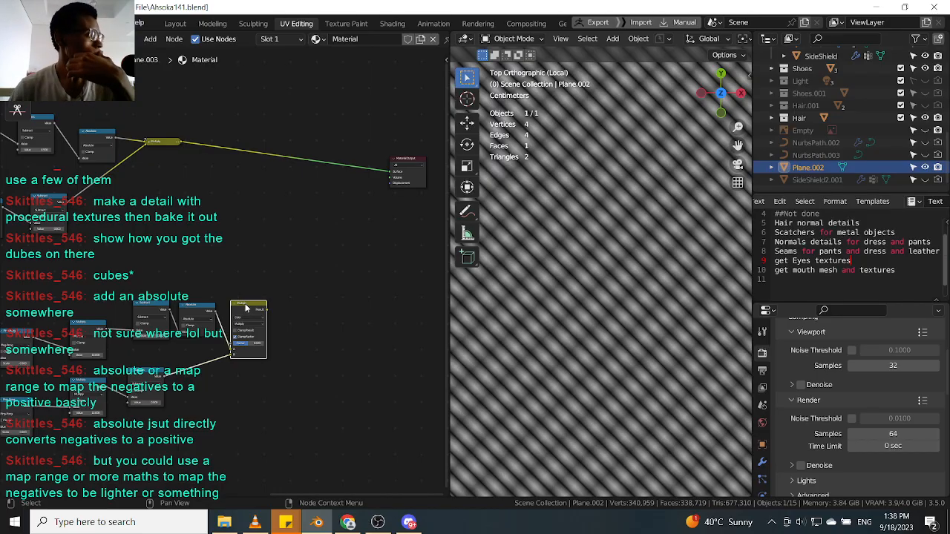
scroll(259, 308, up, 1)
drag(247, 312, 249, 332)
drag(198, 315, 199, 320)
scroll(609, 270, up, 2)
scroll(179, 198, down, 4)
middle_drag(154, 136, 206, 149)
scroll(206, 149, up, 3)
click(206, 149)
key(h)
ctrl+shift+click(301, 342)
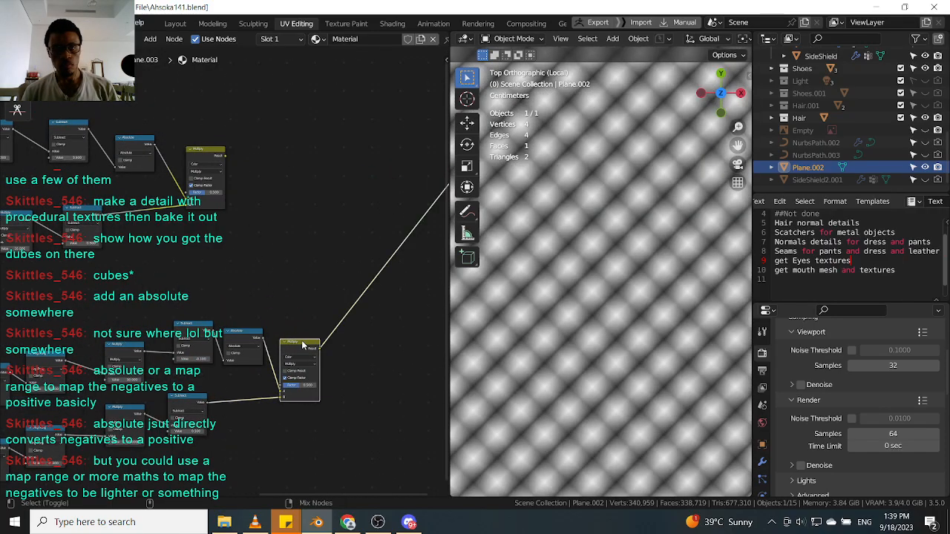
Set the Subtract value feeding the second chain's Absolute node to 0.5.
scroll(293, 342, up, 2)
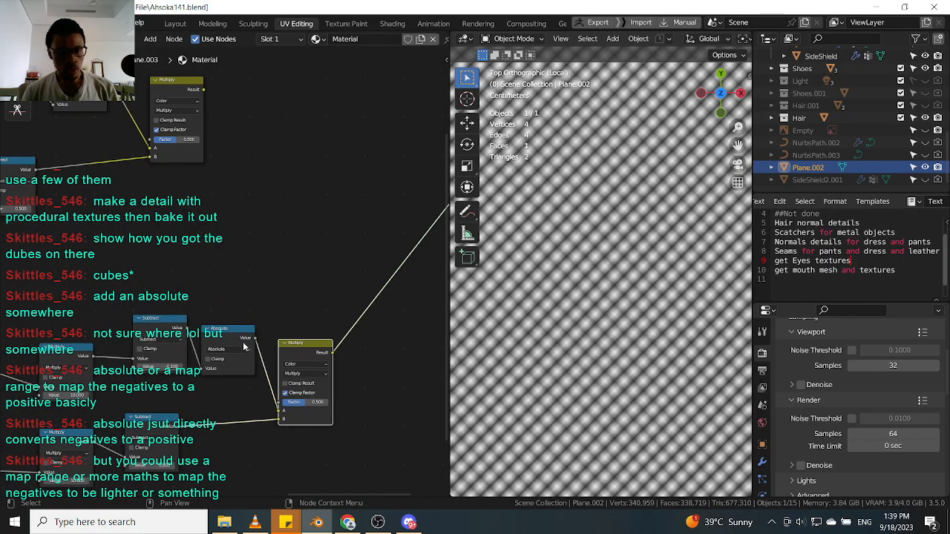
drag(167, 331, 159, 330)
drag(159, 366, 158, 365)
click(158, 366)
middle_drag(192, 260, 308, 279)
click(270, 387)
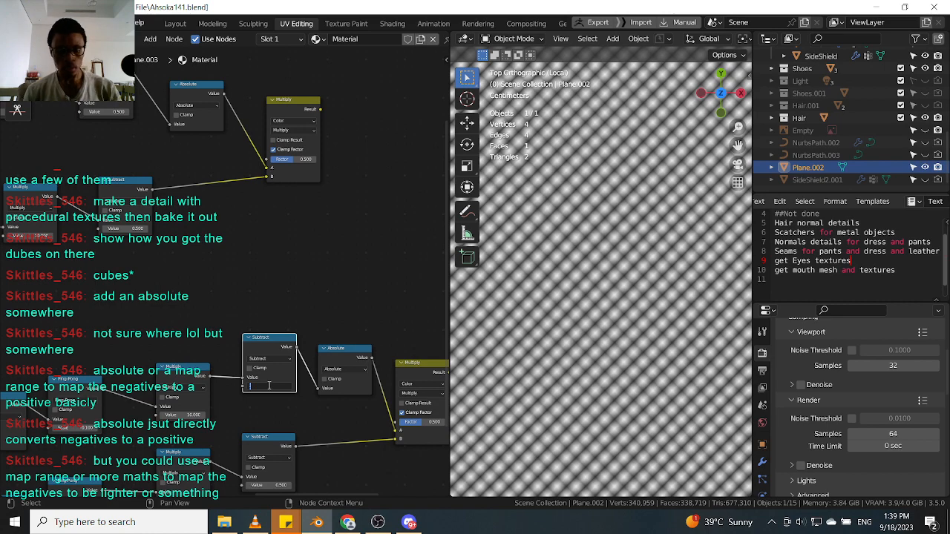
text(0.5)
key(Return)
Combine the two Multiply outputs with a new Mix node connected to the Material Output.
scroll(319, 289, down, 2)
middle_drag(320, 288, 210, 293)
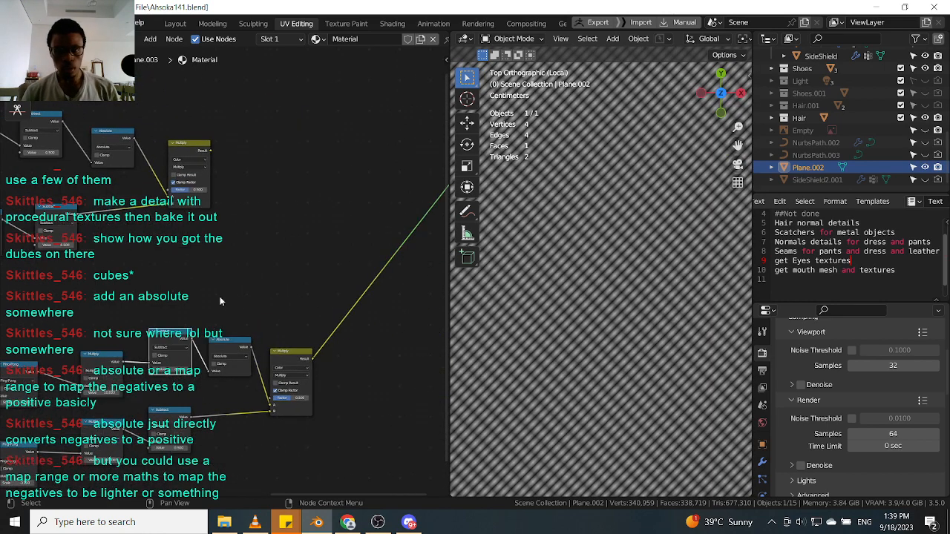
drag(289, 357, 285, 357)
drag(197, 154, 246, 153)
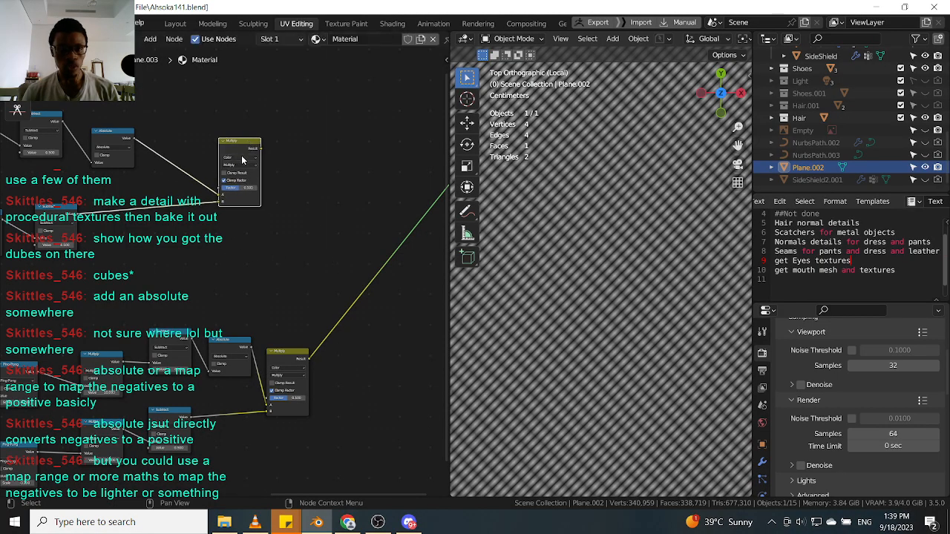
ctrl+shift+right_drag(240, 154, 296, 375)
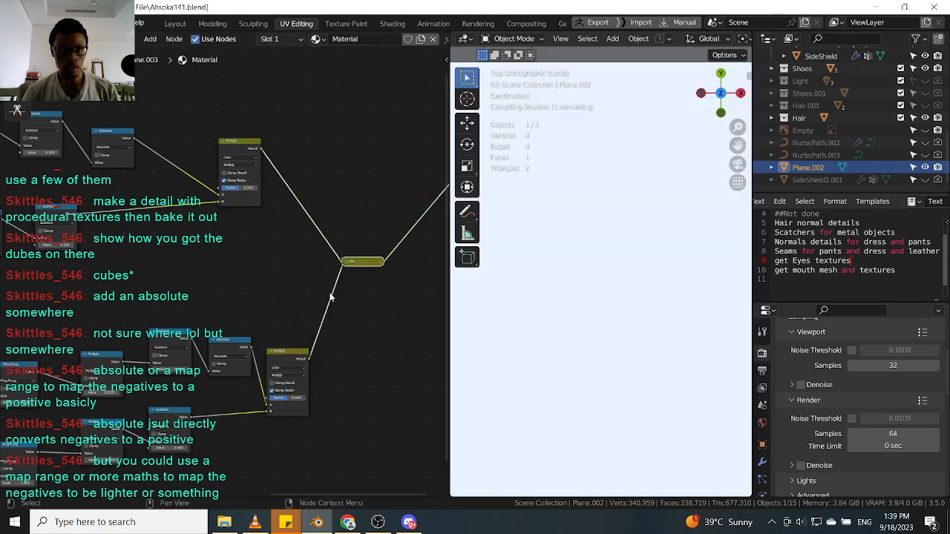
scroll(348, 265, up, 1)
key(h)
scroll(321, 223, down, 5)
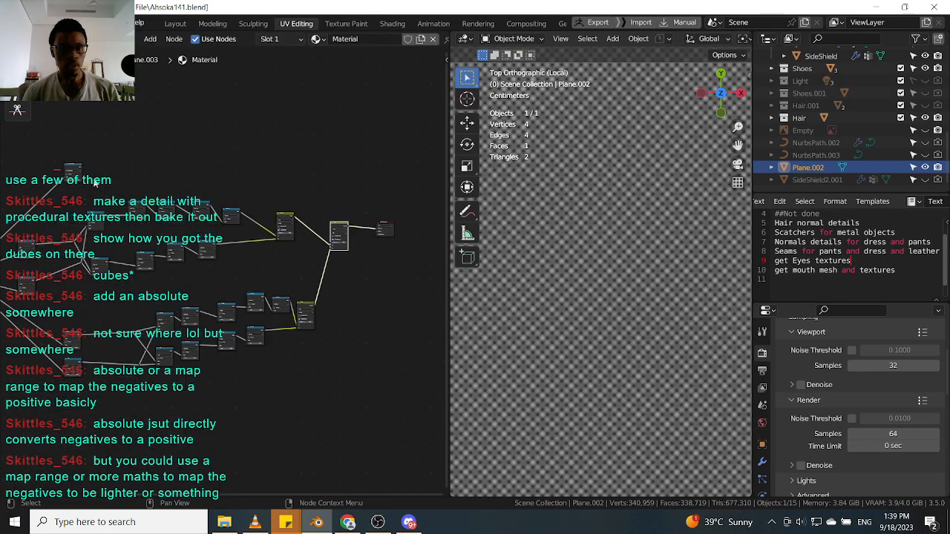
Pan the node editor and zoom the viewport to inspect the combined chevron pattern.
scroll(78, 167, up, 2)
drag(84, 169, 404, 262)
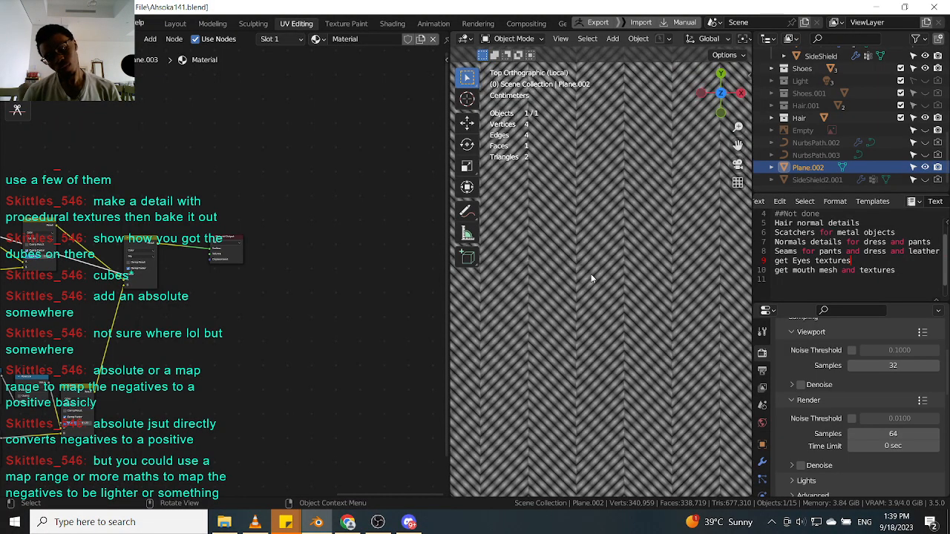
scroll(549, 282, down, 3)
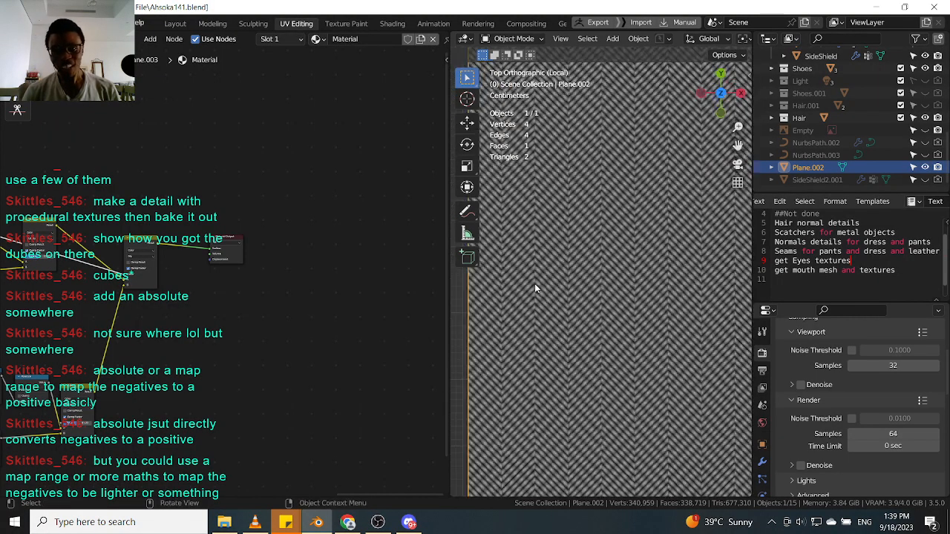
scroll(542, 283, up, 4)
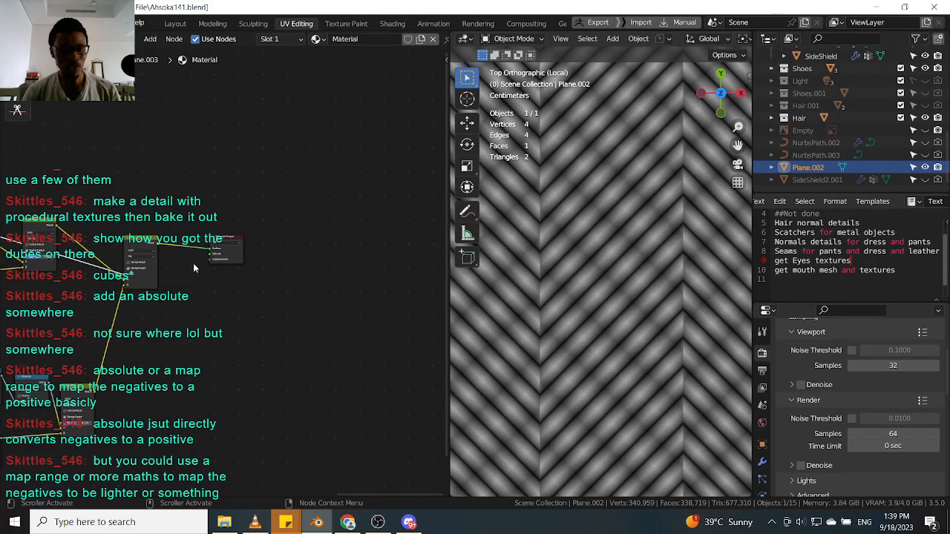
scroll(201, 272, up, 4)
scroll(240, 200, down, 3)
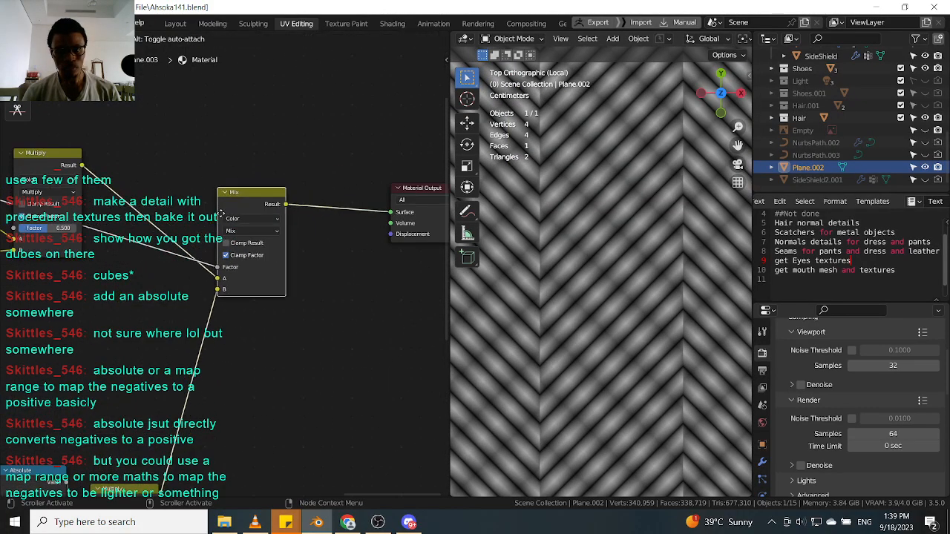
Reposition the Mix node and the Material Output node.
scroll(238, 245, up, 2)
drag(238, 245, 272, 239)
middle_drag(228, 292, 271, 272)
scroll(257, 273, up, 1)
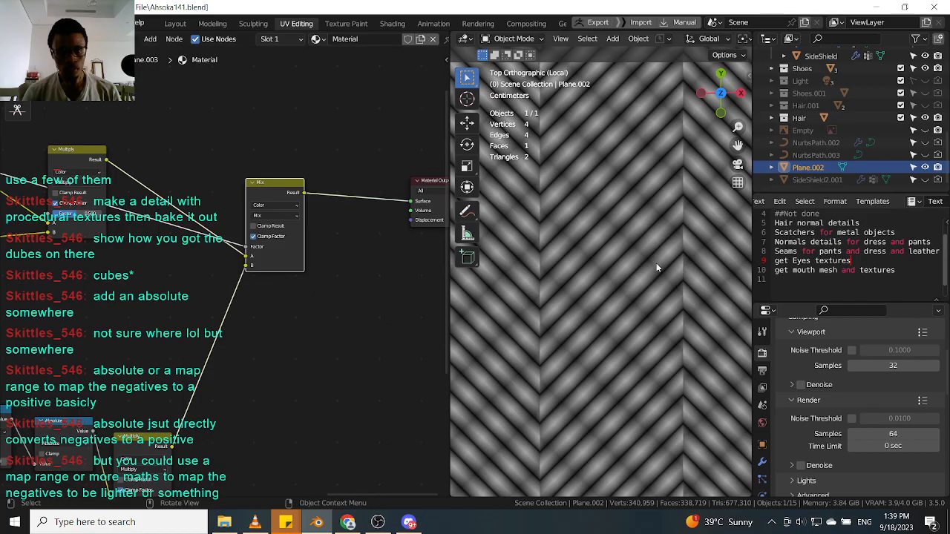
scroll(616, 257, up, 2)
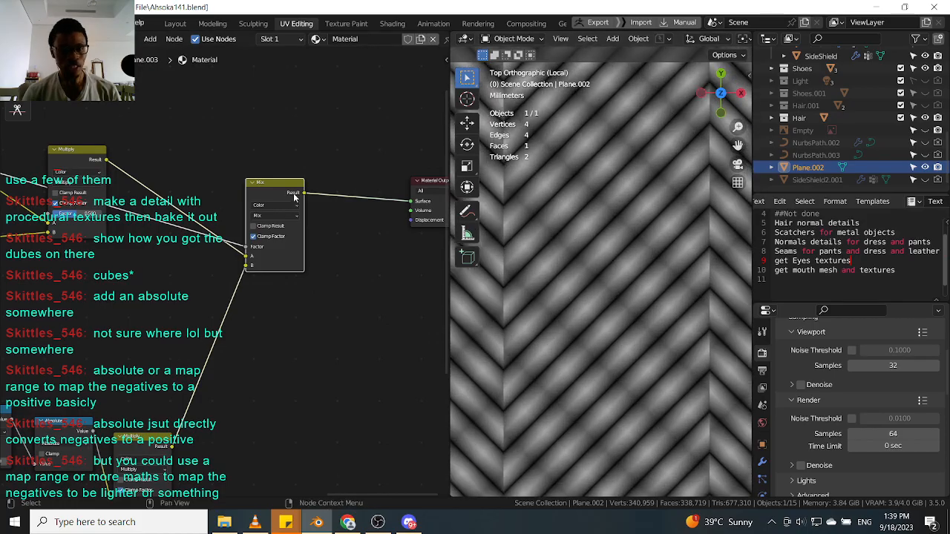
middle_drag(344, 197, 171, 267)
drag(261, 254, 341, 242)
Insert a Color Ramp between the Mix node and the Material Output and nudge its black stop.
click(212, 259)
key(shift+a)
text(co)
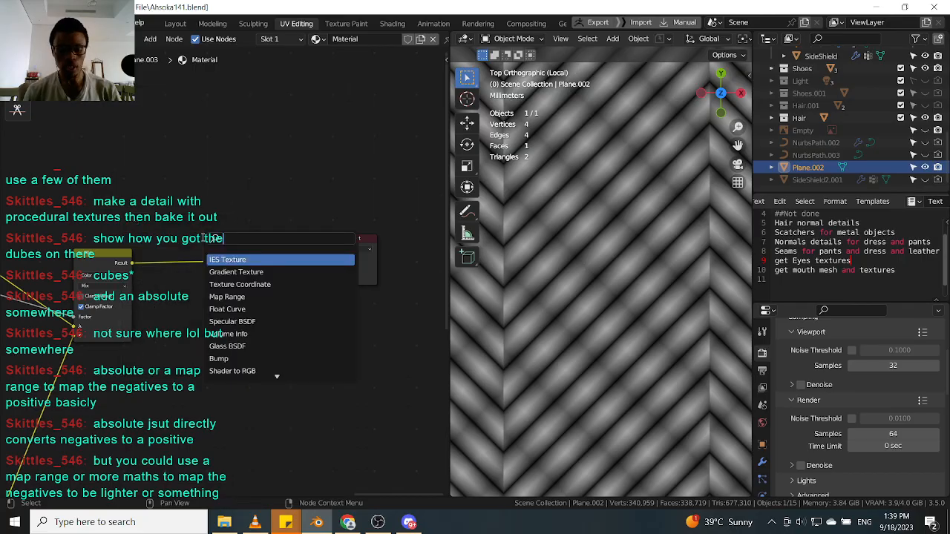
text(l)
key(Return)
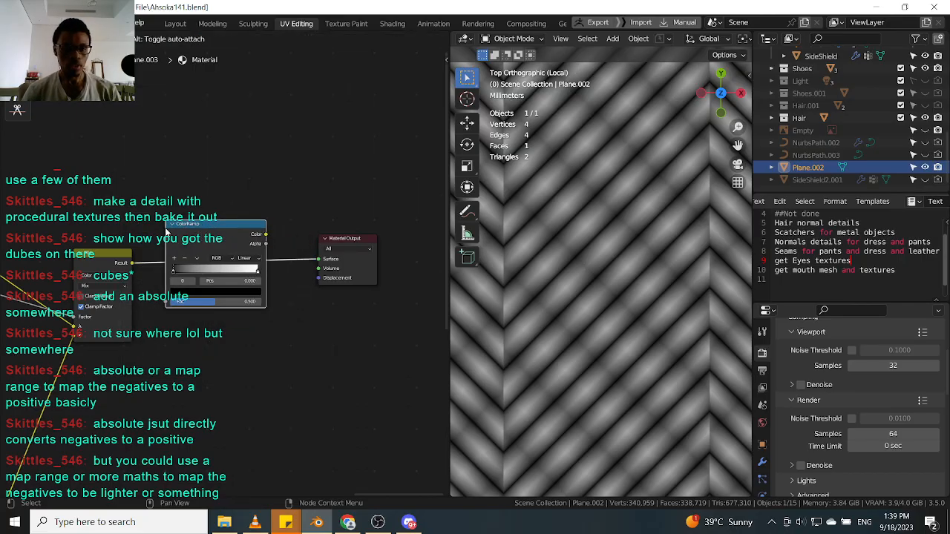
click(166, 232)
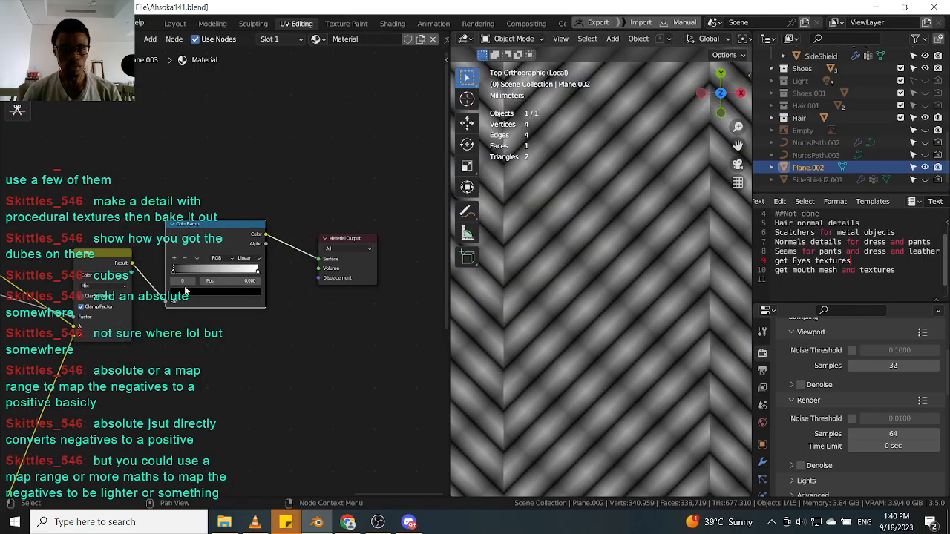
mouse_move(172, 272)
mouse_down()
mouse_move(187, 271)
mouse_move(171, 271)
mouse_up()
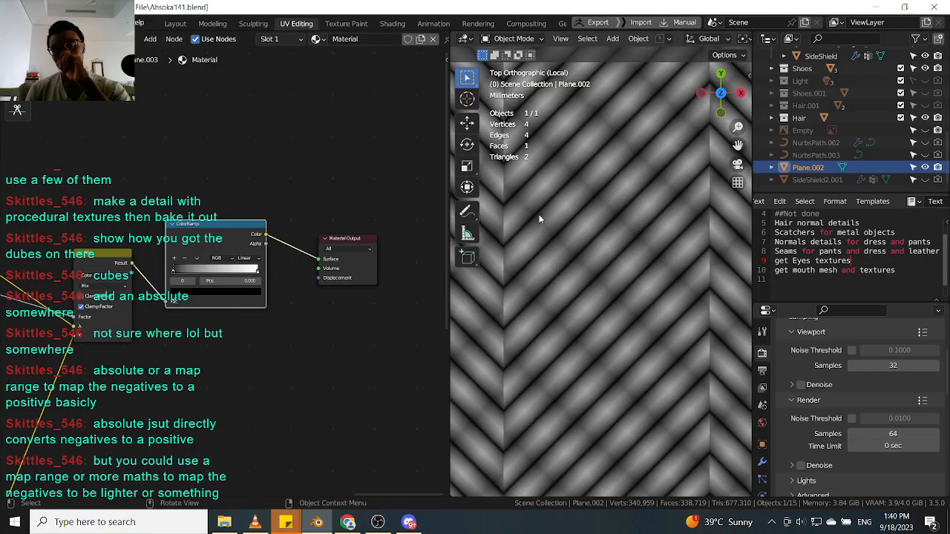
scroll(558, 215, down, 3)
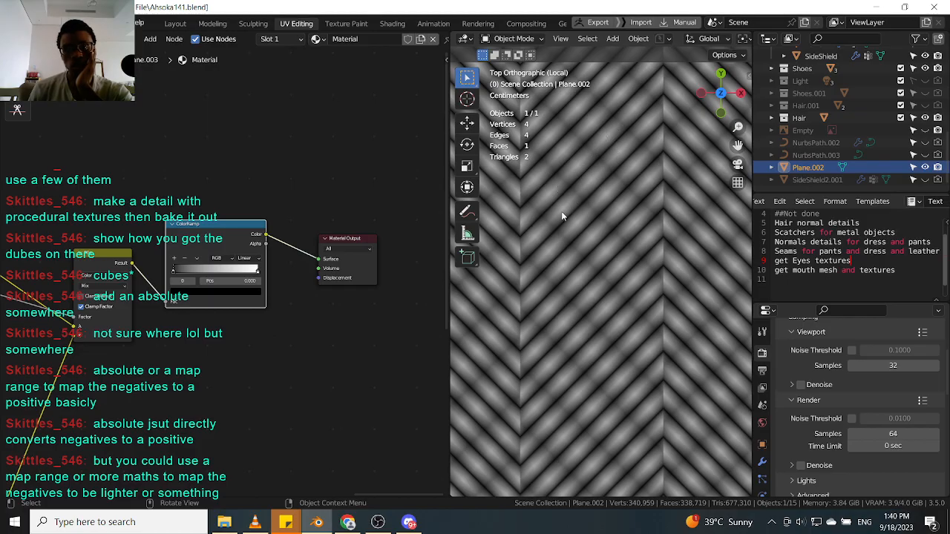
Examine both math chains and their Multiply nodes feeding the Mix node in the node editor.
scroll(210, 267, down, 4)
middle_drag(63, 315, 259, 286)
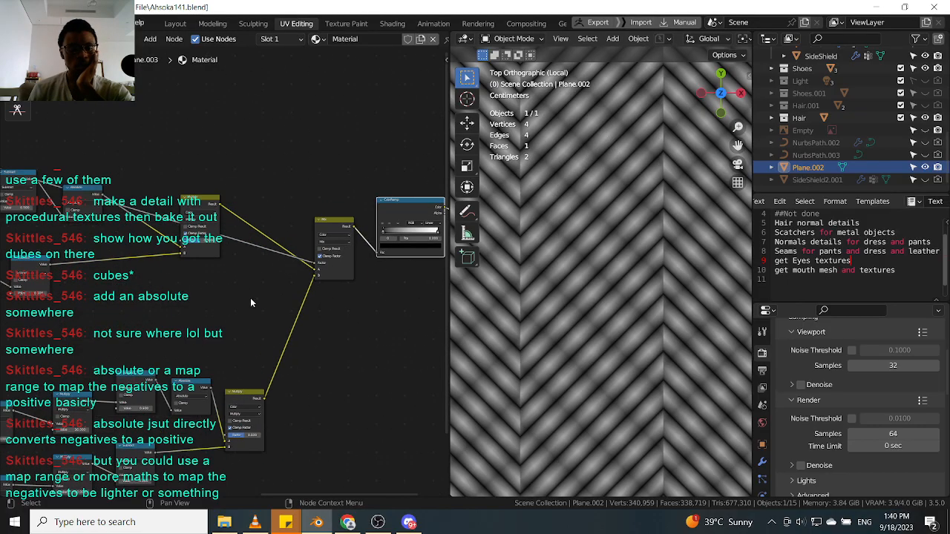
scroll(257, 286, down, 2)
scroll(242, 379, up, 1)
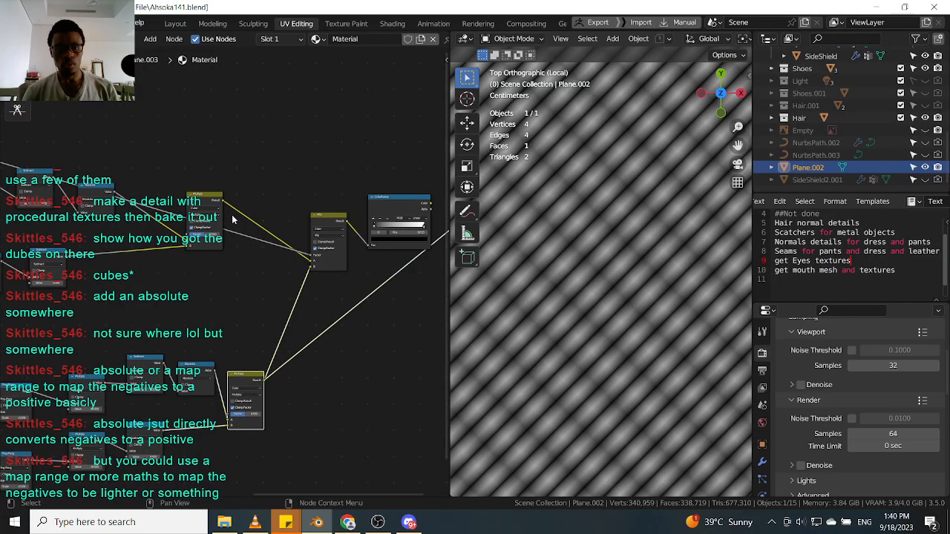
ctrl+shift+click(215, 202)
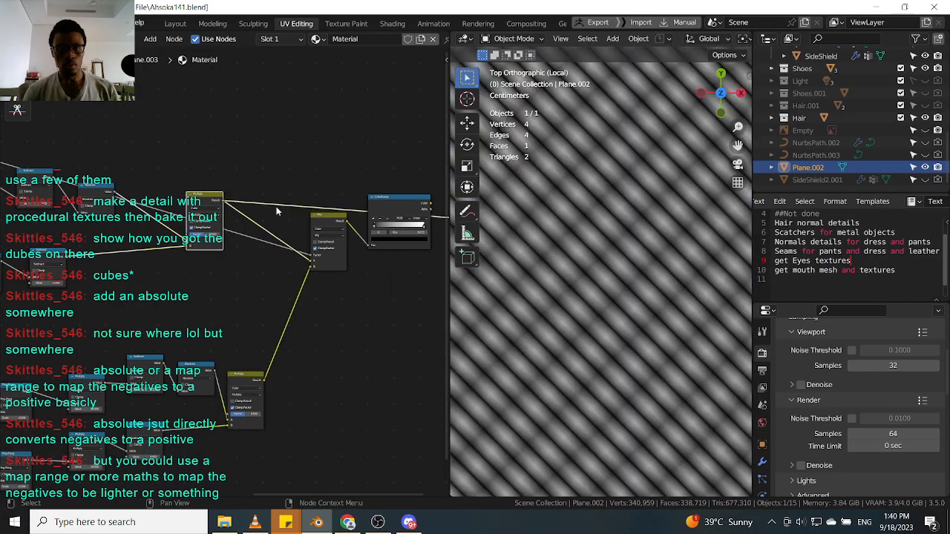
middle_drag(157, 250, 272, 255)
scroll(214, 210, up, 3)
mouse_move(208, 186)
mouse_down()
mouse_move(191, 181)
mouse_move(210, 189)
mouse_up()
drag(135, 275, 168, 283)
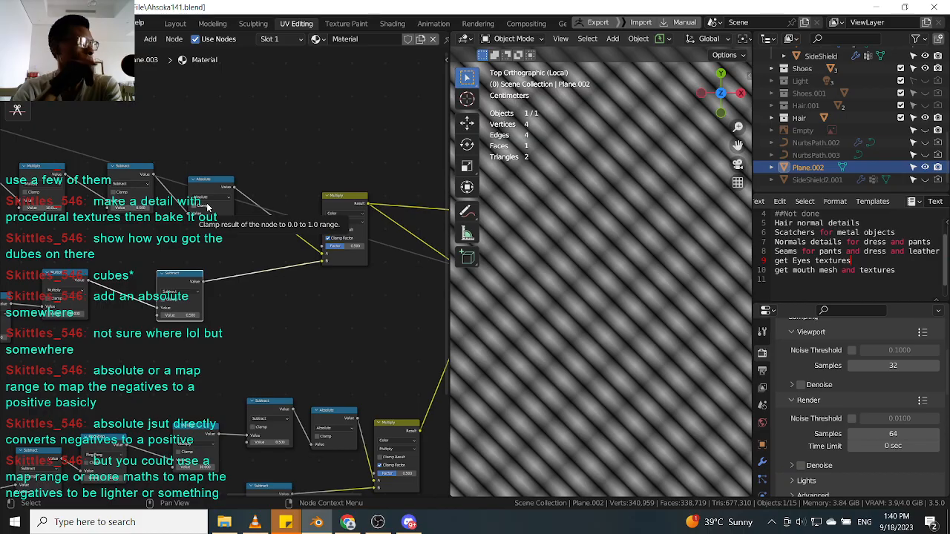
scroll(225, 222, up, 2)
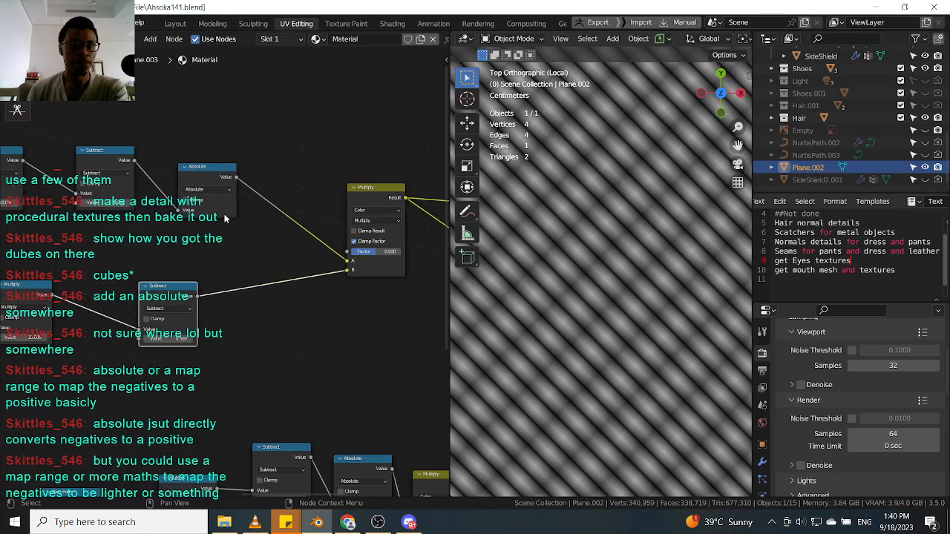
drag(214, 174, 211, 191)
scroll(270, 195, down, 3)
scroll(341, 194, up, 3)
middle_drag(369, 193, 291, 191)
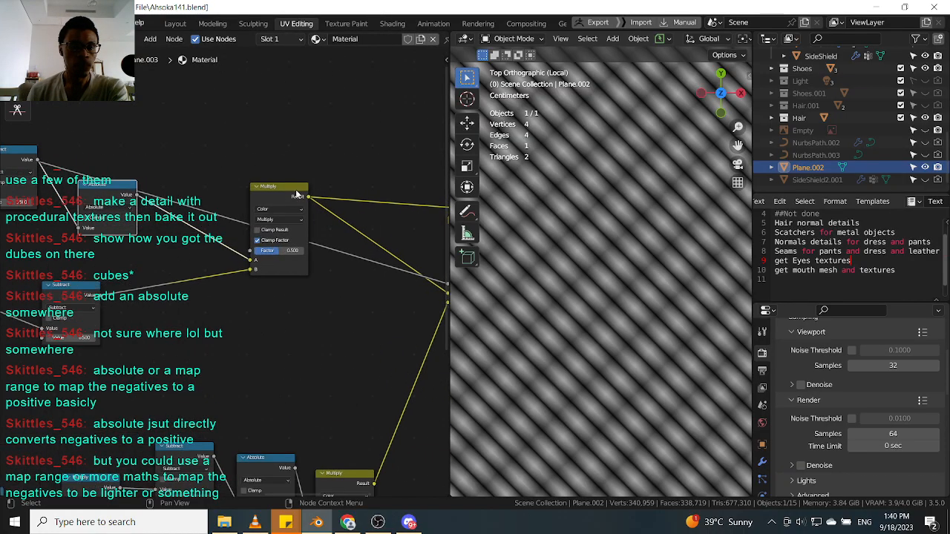
drag(292, 190, 268, 209)
middle_drag(307, 268, 292, 252)
scroll(292, 252, down, 1)
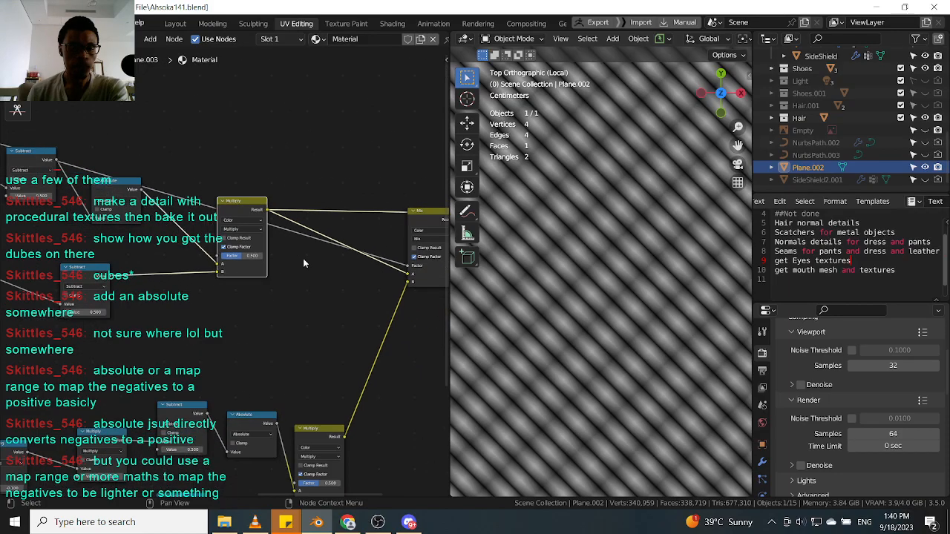
middle_drag(332, 342, 299, 272)
Set the Factor of both the lower and upper Multiply nodes to 0.7.
click(294, 368)
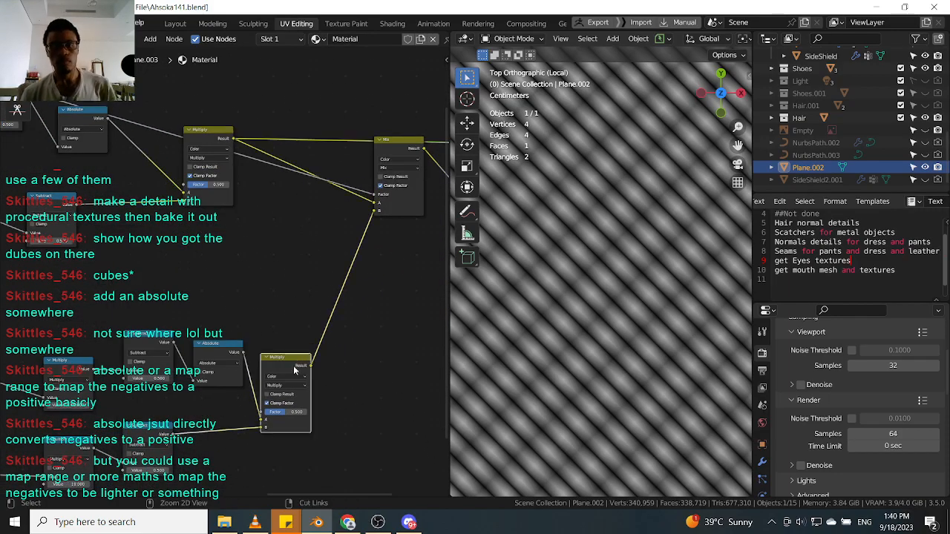
scroll(300, 393, up, 1)
mouse_move(275, 421)
mouse_down()
mouse_move(249, 420)
mouse_move(288, 420)
mouse_up()
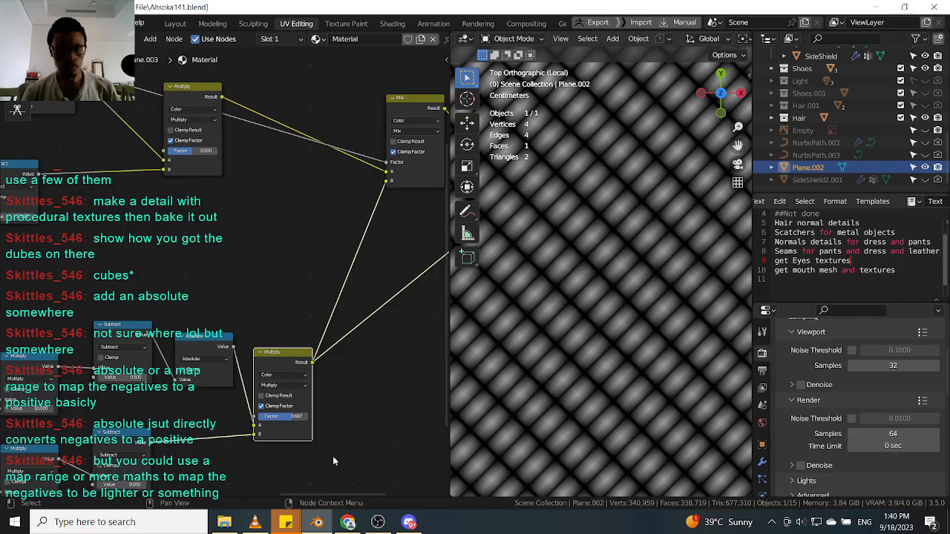
click(292, 417)
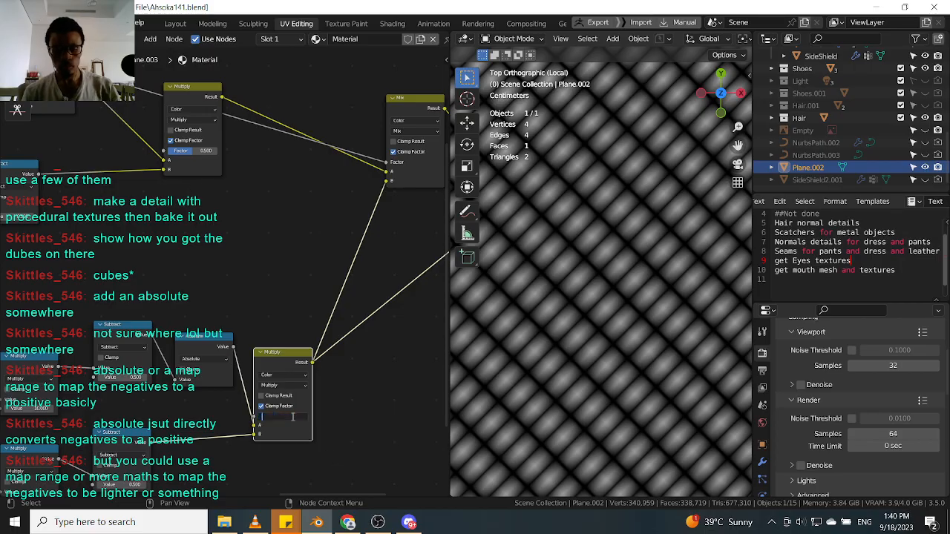
key(Return)
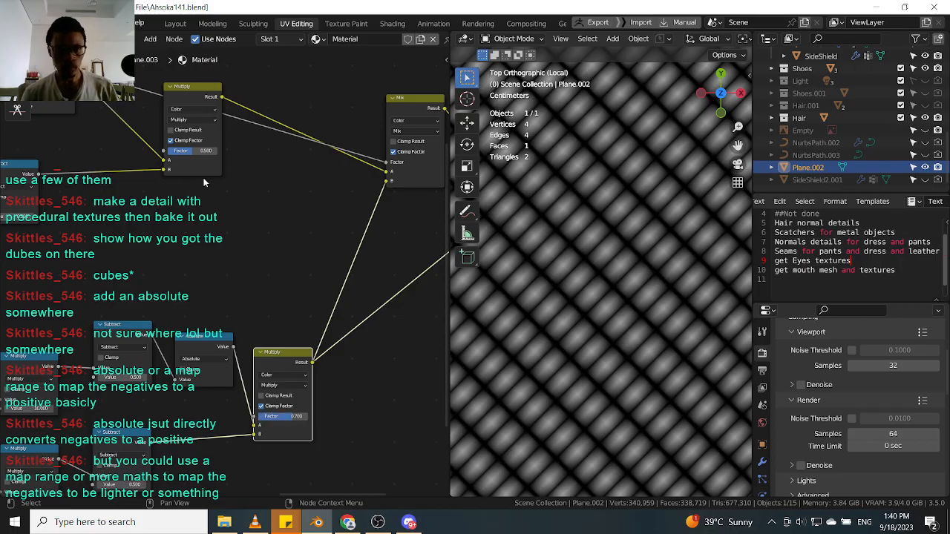
click(208, 151)
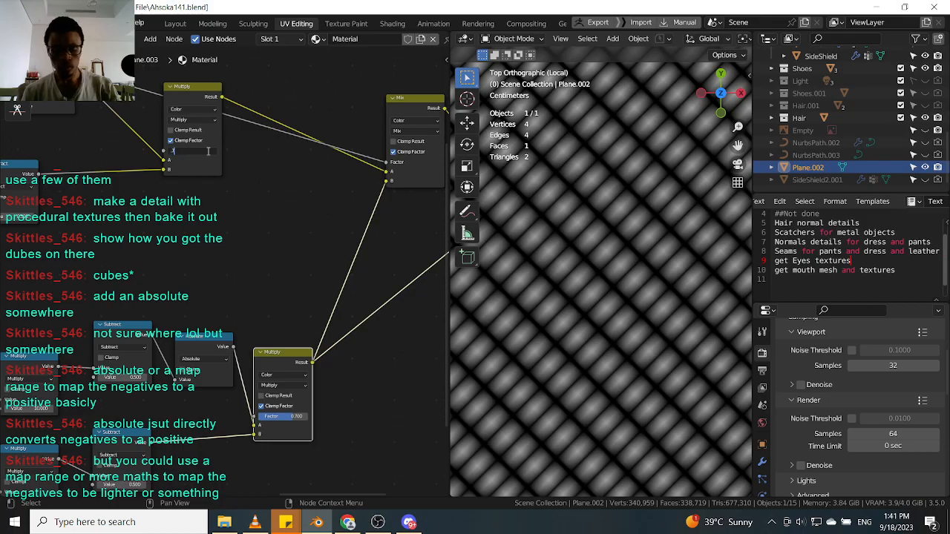
key(Return)
Zoom the viewport in and out to examine the resulting pattern on the plane.
scroll(429, 105, down, 3)
middle_drag(429, 105, 363, 191)
scroll(364, 190, up, 3)
click(364, 191)
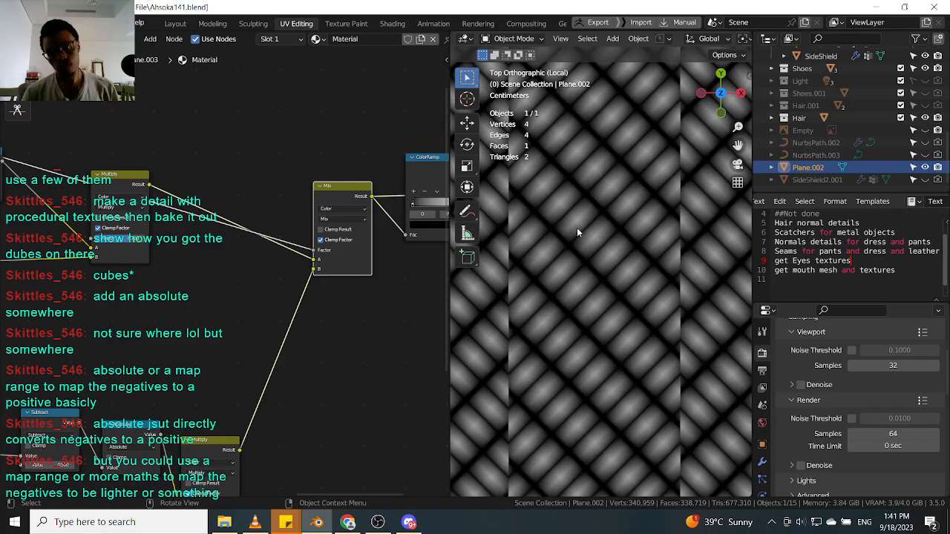
scroll(578, 220, down, 5)
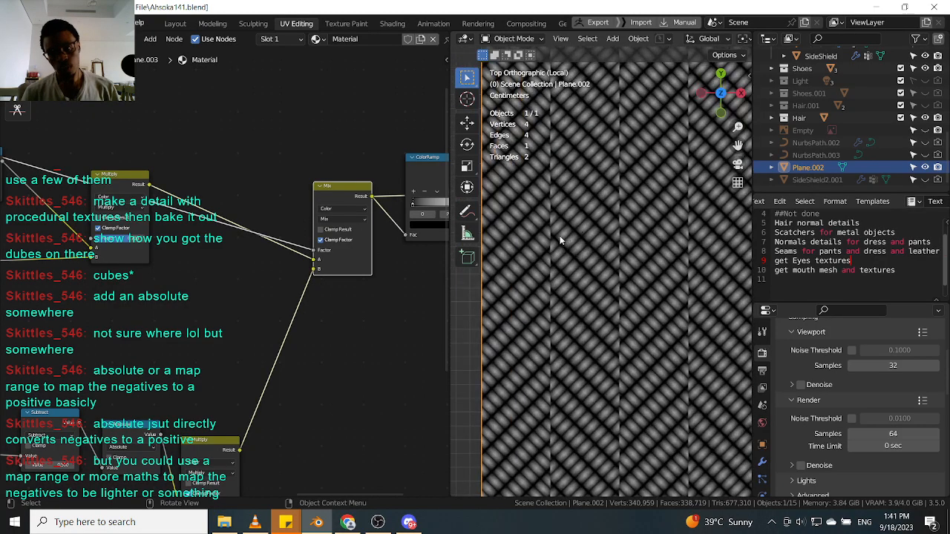
scroll(560, 240, up, 3)
scroll(560, 237, down, 3)
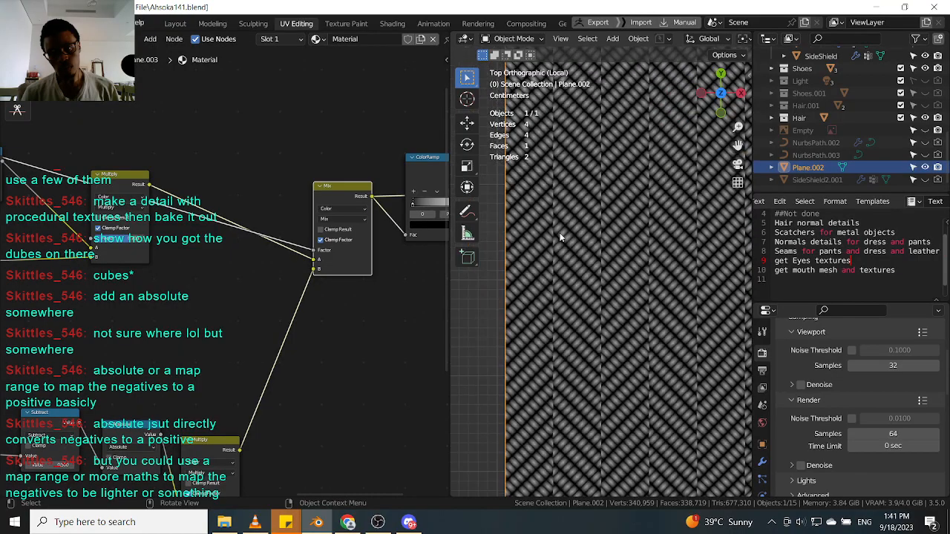
scroll(564, 205, up, 4)
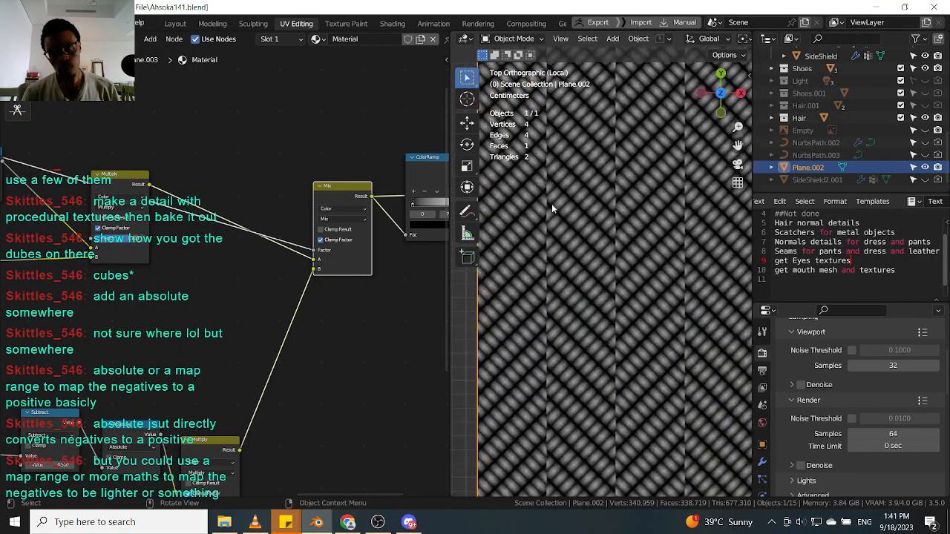
scroll(551, 208, up, 2)
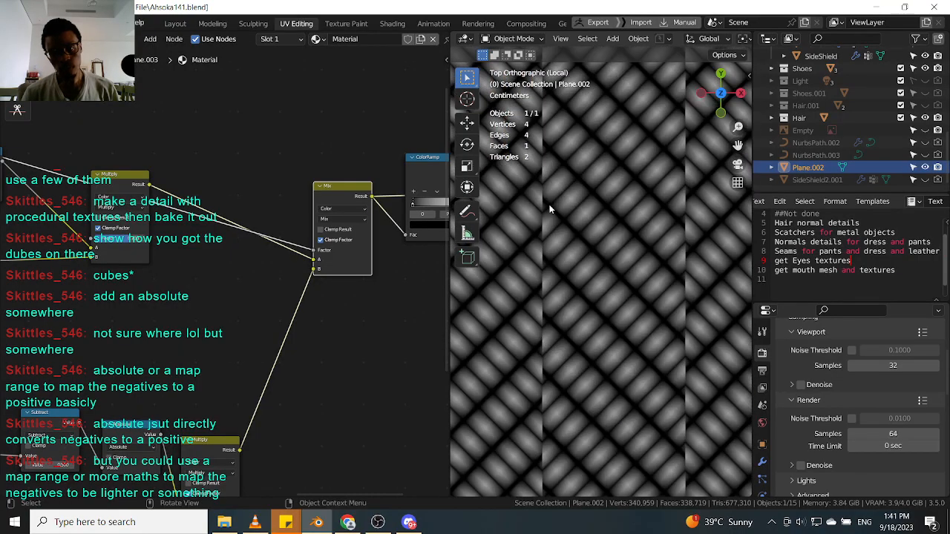
Set the Factor of both the lower and upper Multiply nodes to 0.5.
middle_drag(275, 255, 319, 253)
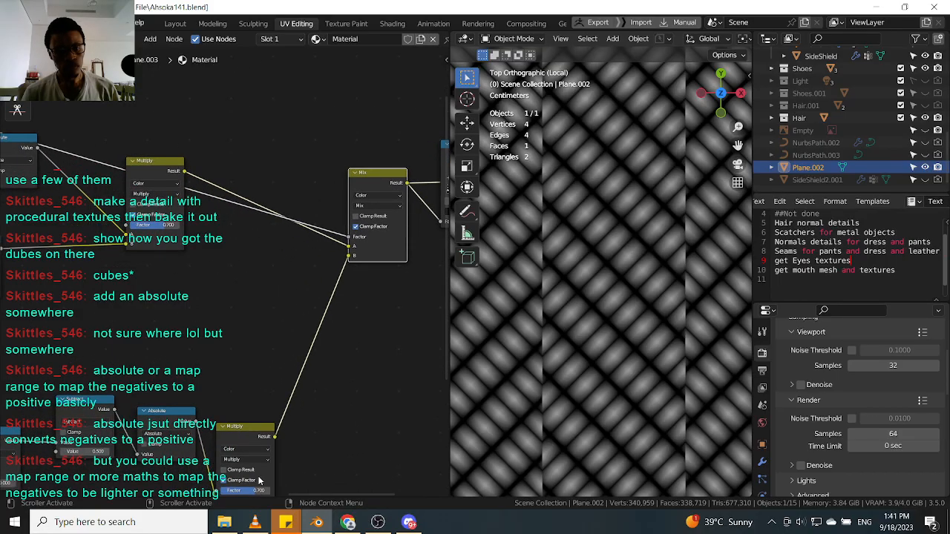
middle_drag(259, 480, 332, 310)
click(301, 319)
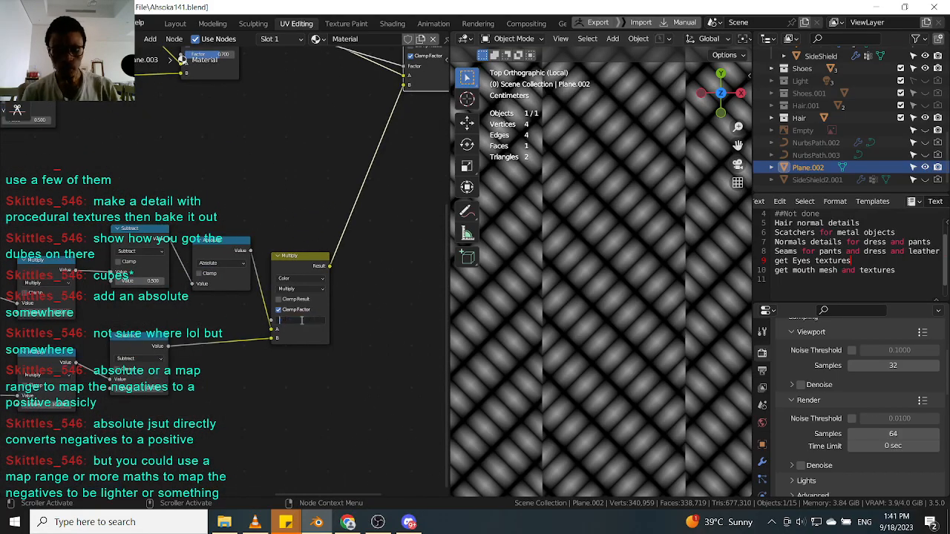
text(0.5)
key(Return)
middle_drag(278, 207, 316, 285)
click(247, 132)
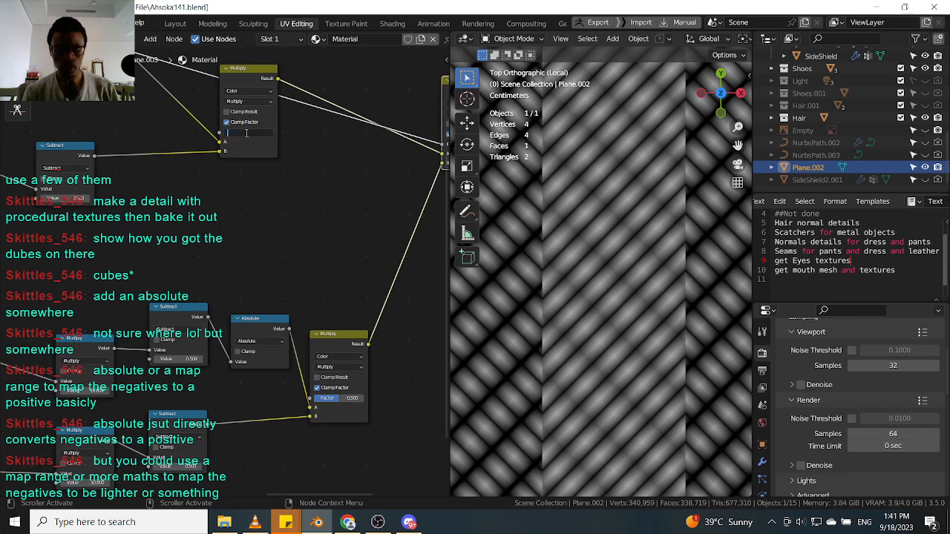
text(0.5)
key(Return)
Examine the Ping-Pong and math nodes of both chains alongside the chevron pattern in the viewport.
scroll(546, 237, up, 3)
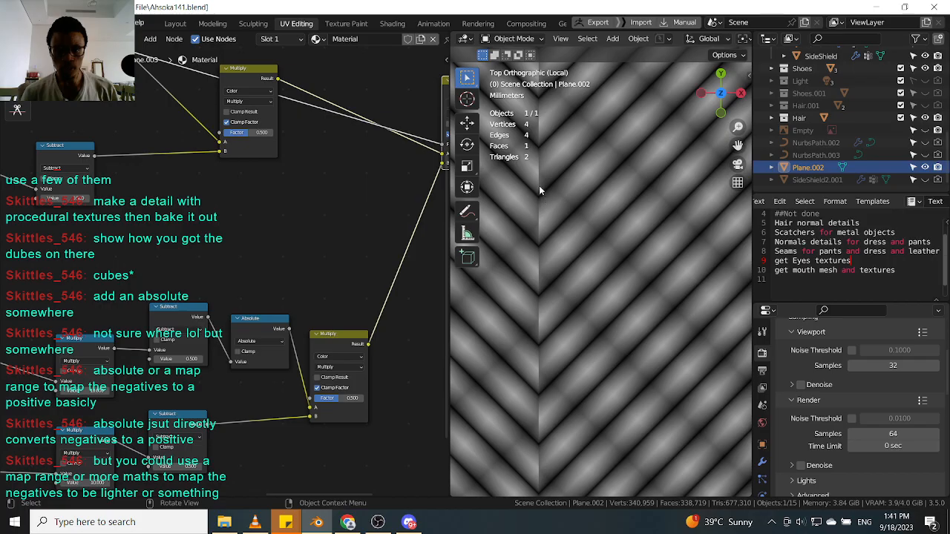
scroll(549, 171, down, 6)
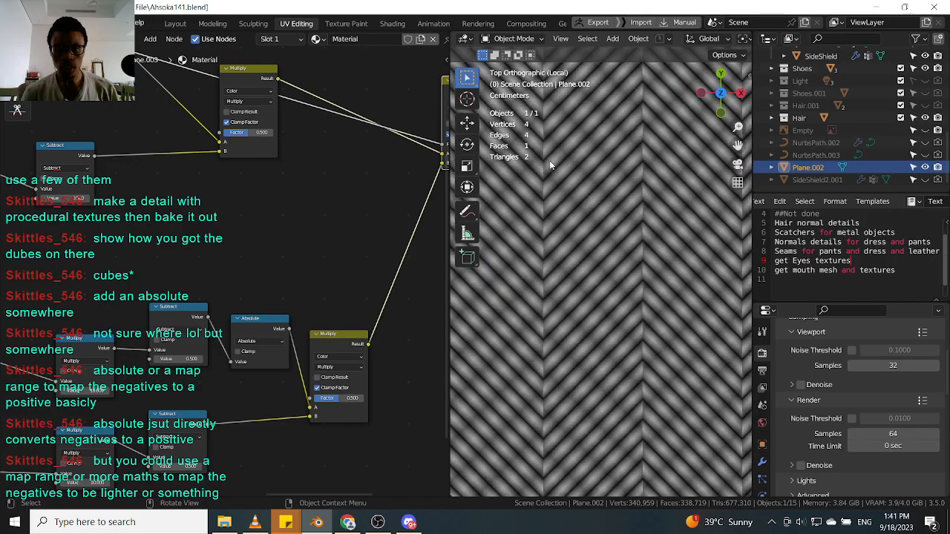
scroll(560, 186, up, 4)
middle_drag(191, 248, 236, 316)
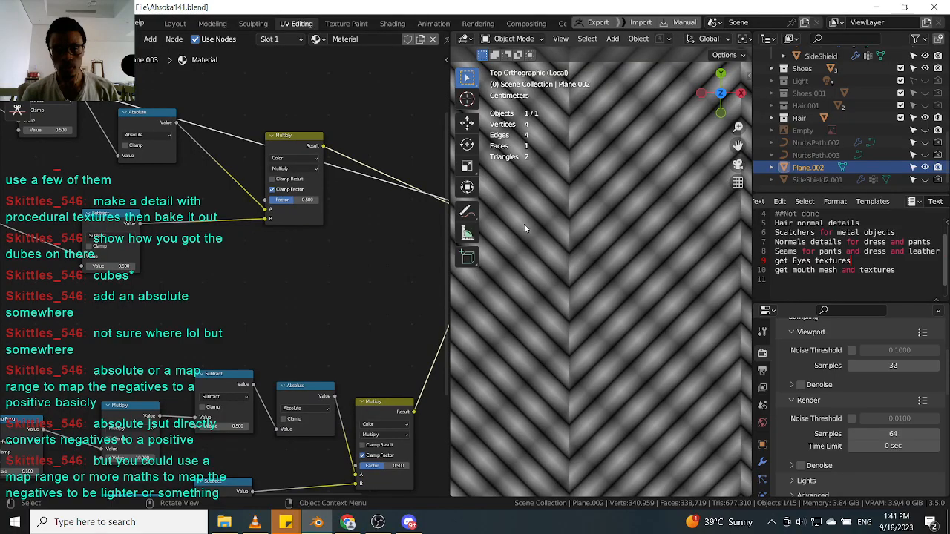
middle_drag(167, 152, 213, 163)
scroll(186, 169, down, 3)
middle_drag(155, 189, 236, 165)
middle_drag(281, 277, 212, 239)
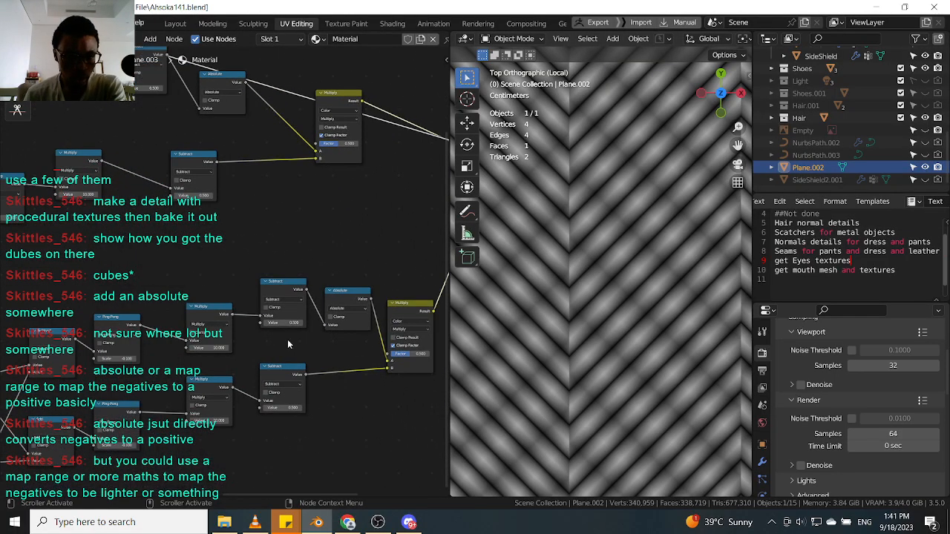
scroll(288, 346, up, 1)
middle_drag(242, 365, 282, 362)
middle_drag(171, 243, 170, 208)
middle_drag(181, 338, 284, 373)
middle_drag(276, 278, 357, 278)
middle_drag(213, 271, 238, 294)
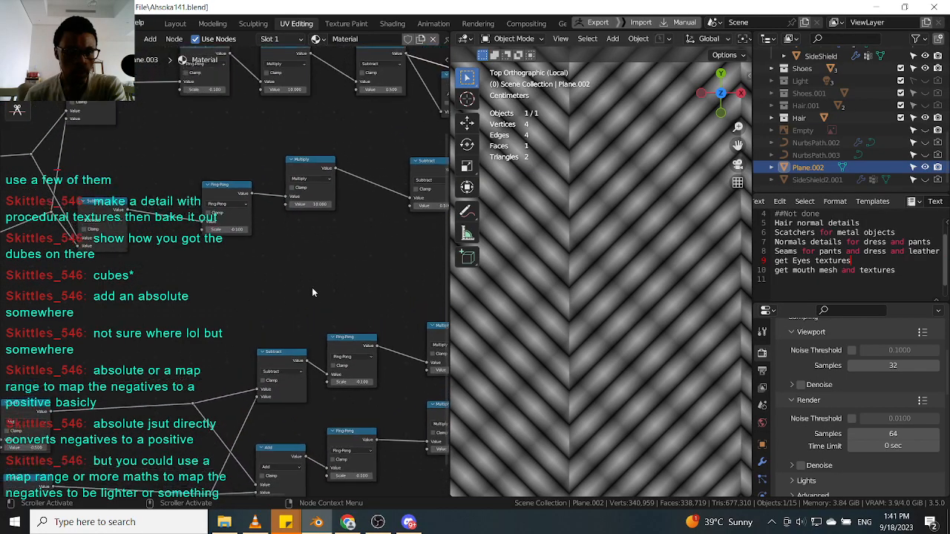
middle_drag(330, 282, 118, 315)
middle_drag(230, 265, 115, 289)
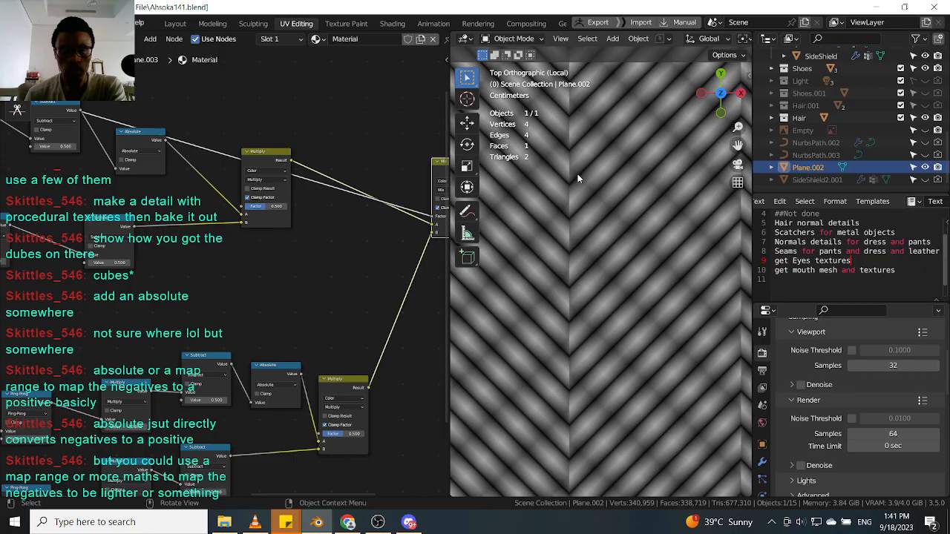
scroll(613, 206, down, 3)
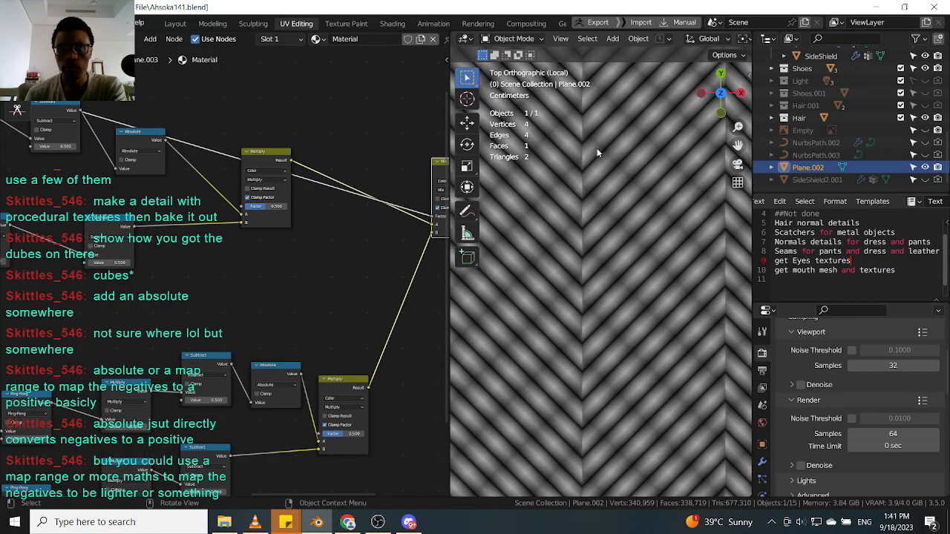
scroll(286, 252, down, 1)
Detach the Color Ramp from between the Mix node and Material Output and move it aside.
middle_drag(325, 196, 269, 212)
scroll(270, 212, up, 1)
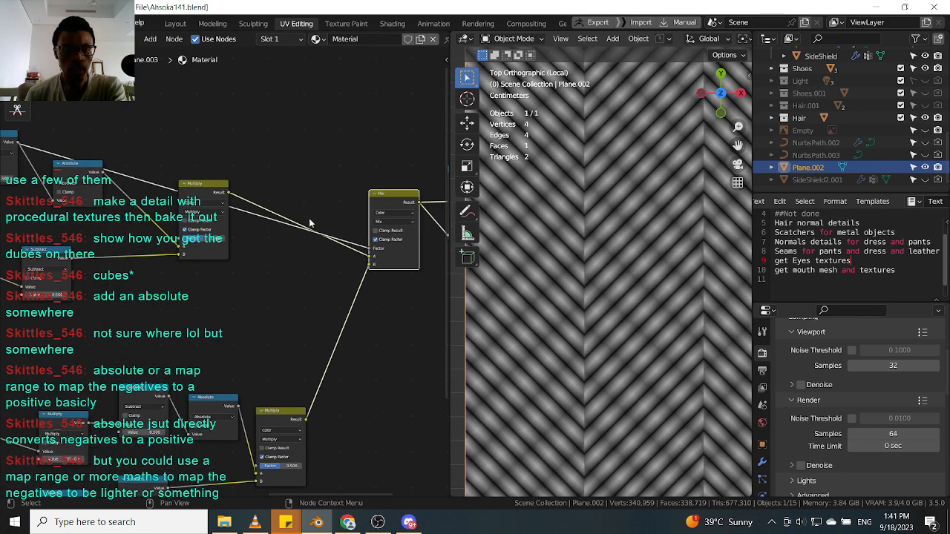
middle_drag(359, 255, 193, 268)
scroll(193, 268, up, 1)
drag(331, 171, 309, 119)
scroll(158, 227, down, 5)
middle_drag(158, 231, 334, 253)
drag(420, 189, 193, 143)
drag(206, 234, 292, 245)
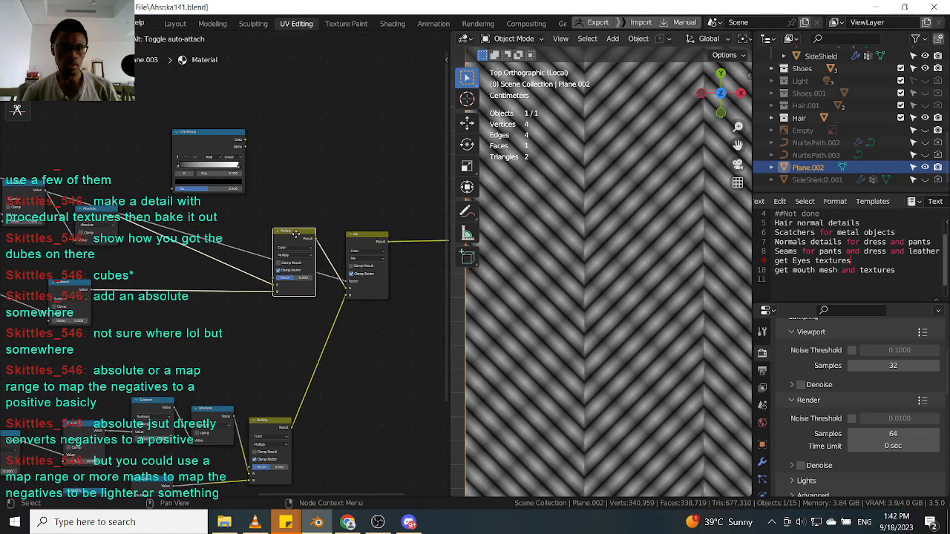
Nudge the Color Ramp and preview the upper Multiply node's output on the plane.
scroll(210, 158, up, 1)
drag(205, 137, 192, 141)
scroll(323, 312, up, 1)
drag(304, 250, 262, 253)
ctrl+shift+click(262, 252)
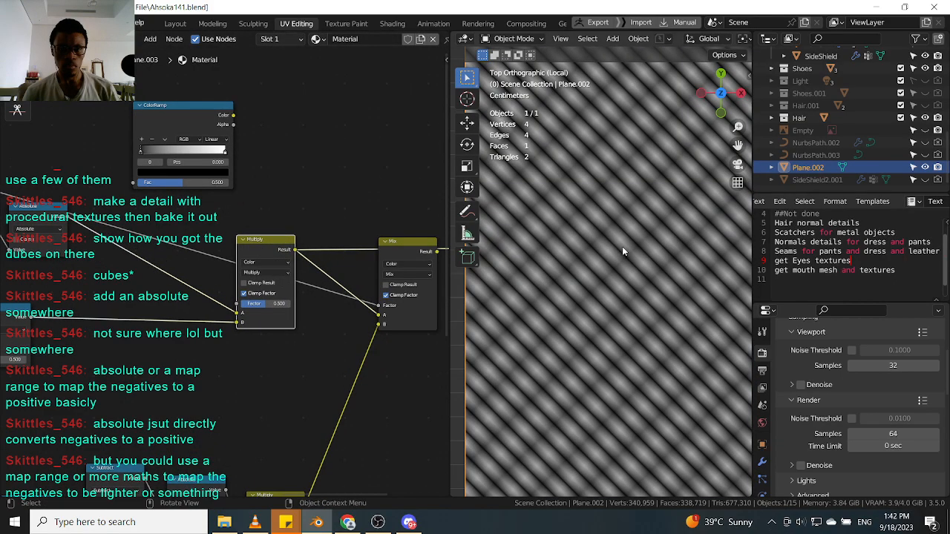
Draw annotation lines over the viewport stripes to sketch the crossing pattern.
scroll(574, 252, up, 2)
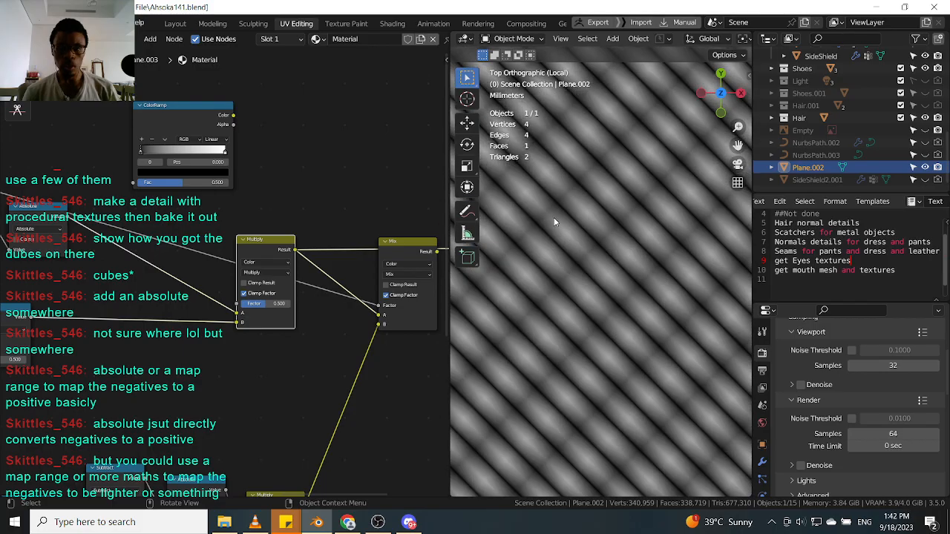
click(467, 211)
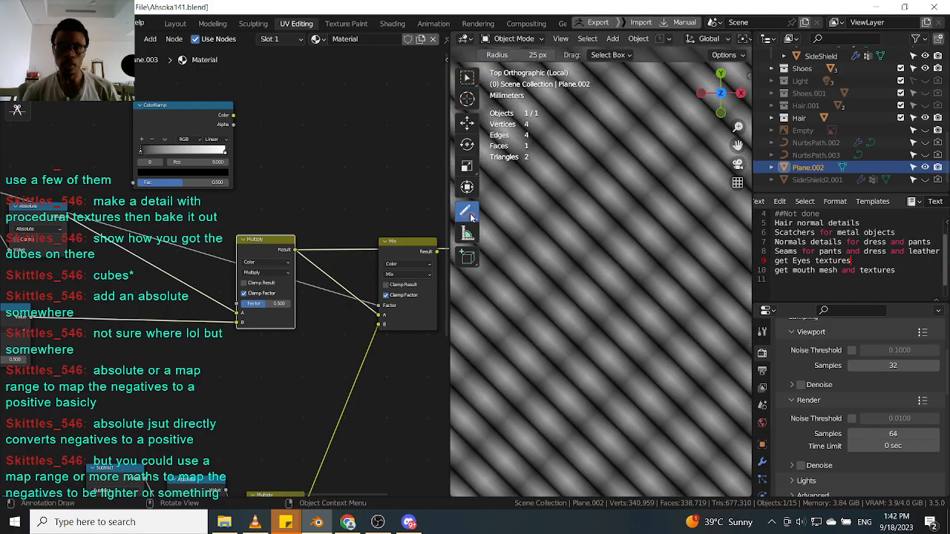
drag(464, 217, 532, 209)
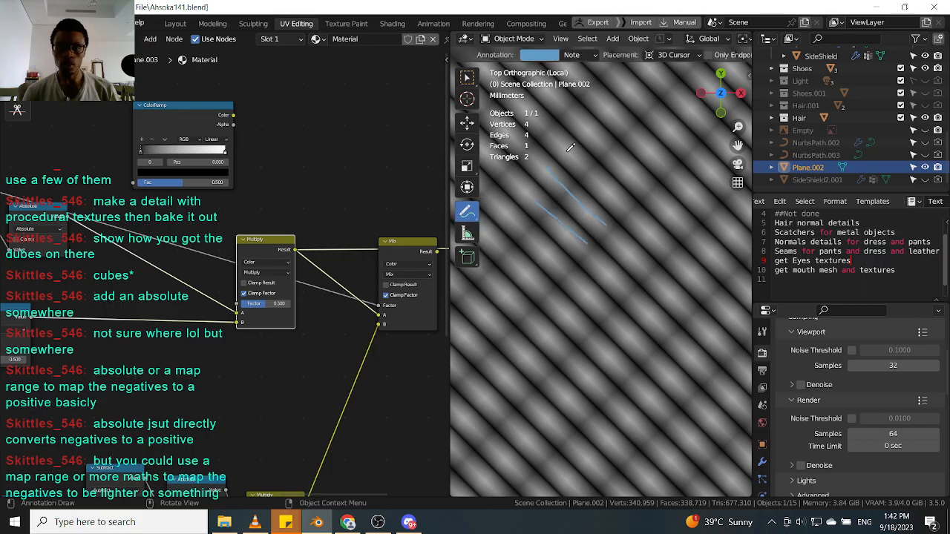
drag(614, 155, 660, 202)
scroll(244, 409, down, 3)
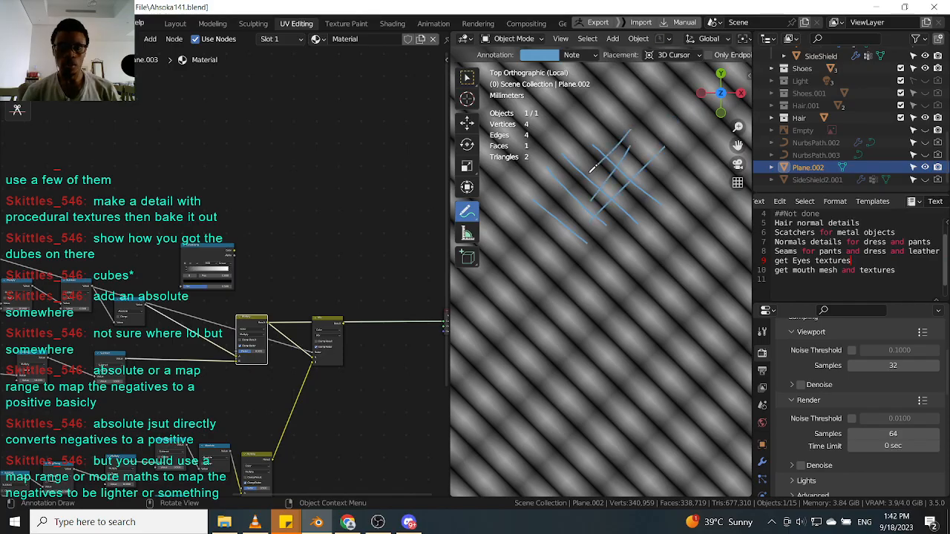
scroll(666, 205, up, 1)
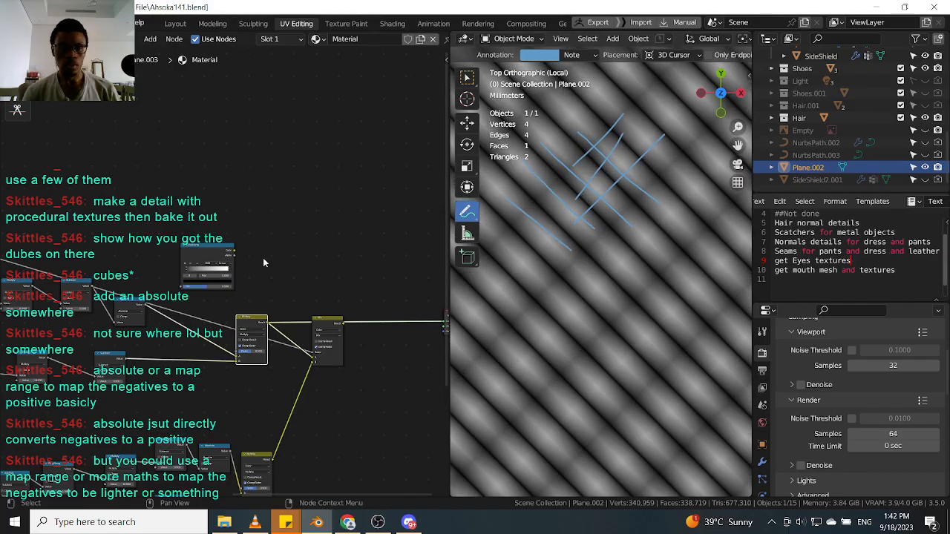
Erase the annotation lines drawn over the viewport stripes.
drag(472, 216, 533, 296)
mouse_move(653, 144)
mouse_down()
mouse_move(616, 186)
mouse_move(573, 173)
mouse_move(604, 110)
mouse_move(554, 220)
mouse_move(531, 202)
mouse_up()
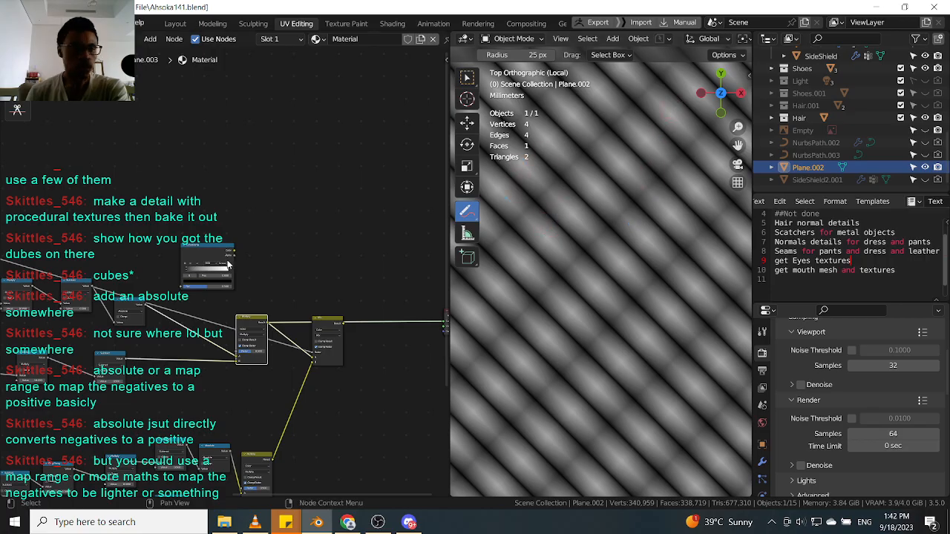
Place the Color Ramp after the Absolute node in the upper chain and preview its output on the plane.
scroll(302, 244, up, 3)
scroll(259, 270, down, 2)
middle_drag(234, 324, 271, 285)
scroll(272, 286, up, 1)
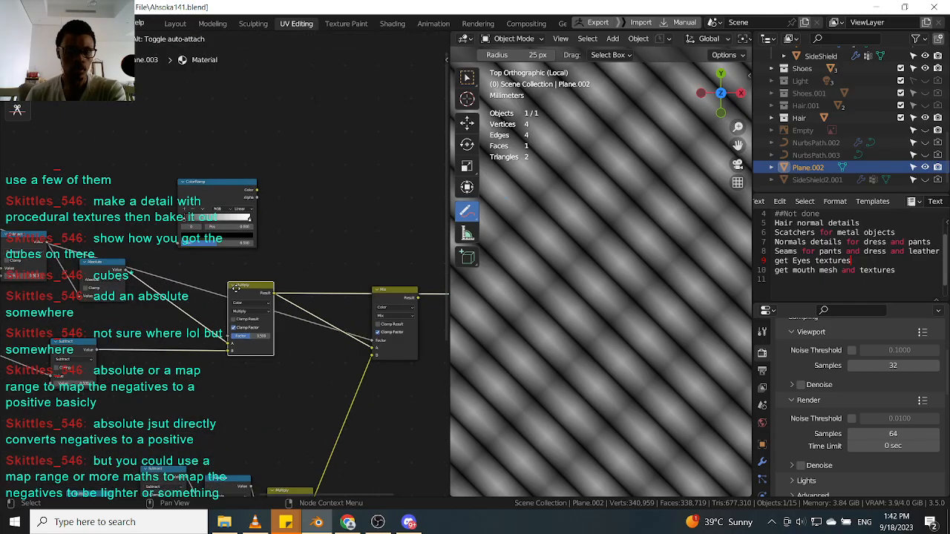
scroll(236, 291, up, 2)
drag(240, 293, 228, 290)
scroll(228, 288, down, 3)
middle_drag(228, 287, 306, 276)
scroll(306, 276, up, 2)
click(288, 160)
drag(288, 165, 266, 258)
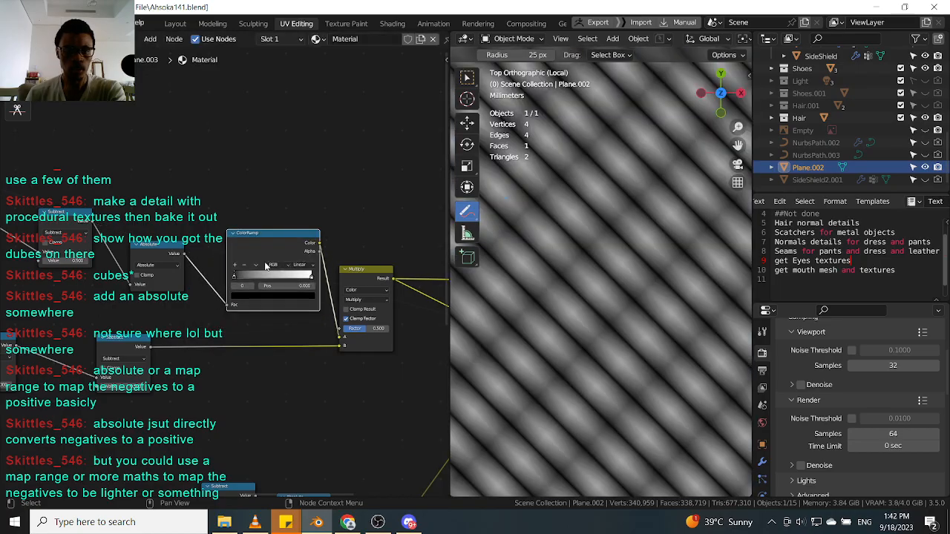
scroll(271, 269, up, 1)
ctrl+shift+click(299, 233)
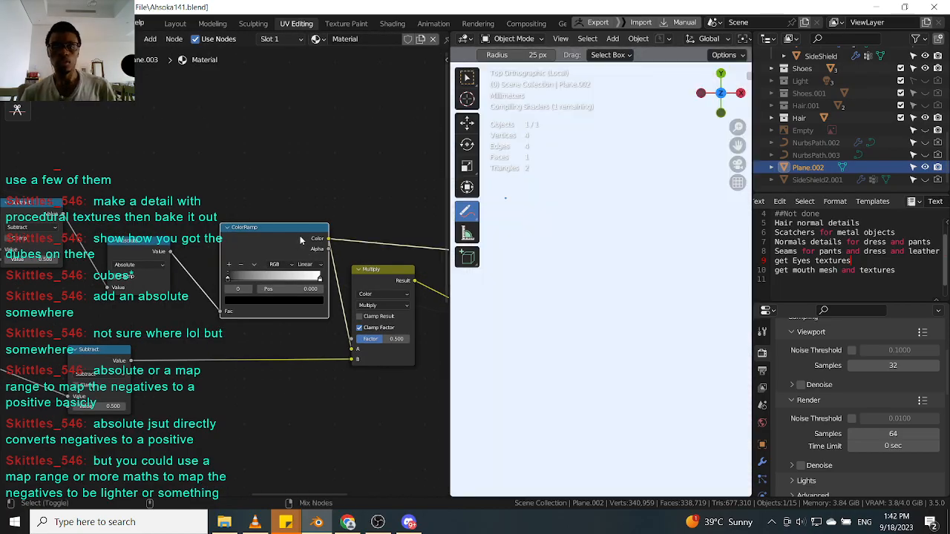
scroll(275, 290, up, 1)
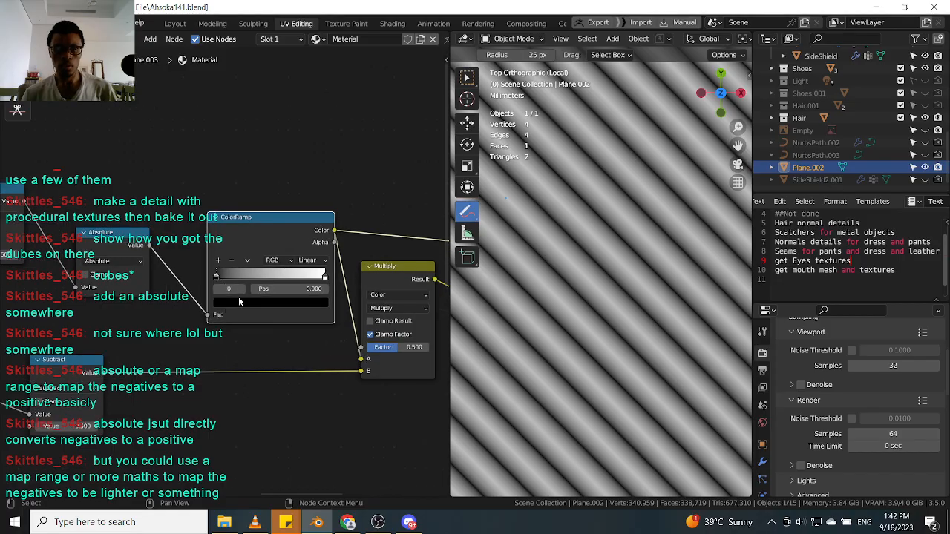
Recolor the Color Ramp's stops, making its gradient blue.
click(242, 304)
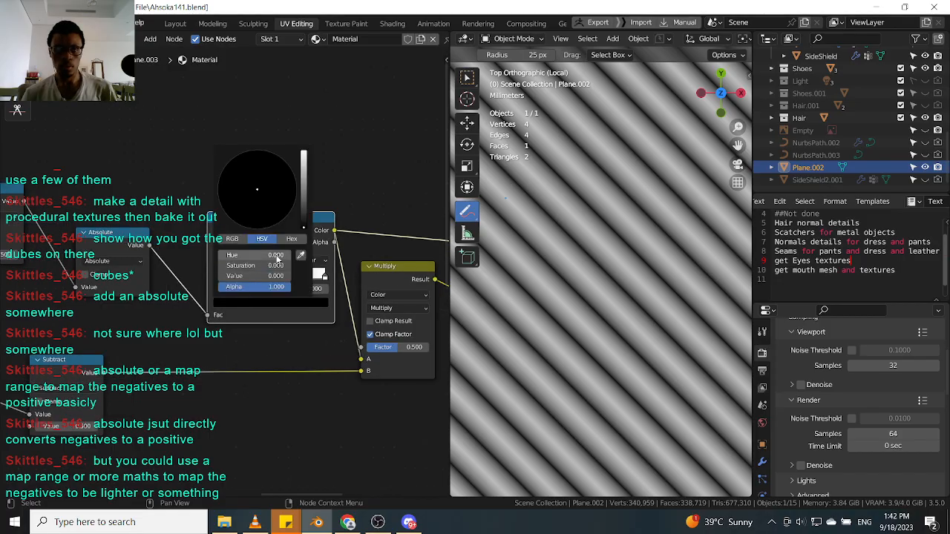
click(303, 178)
drag(303, 180, 271, 287)
middle_drag(309, 336, 287, 291)
click(286, 278)
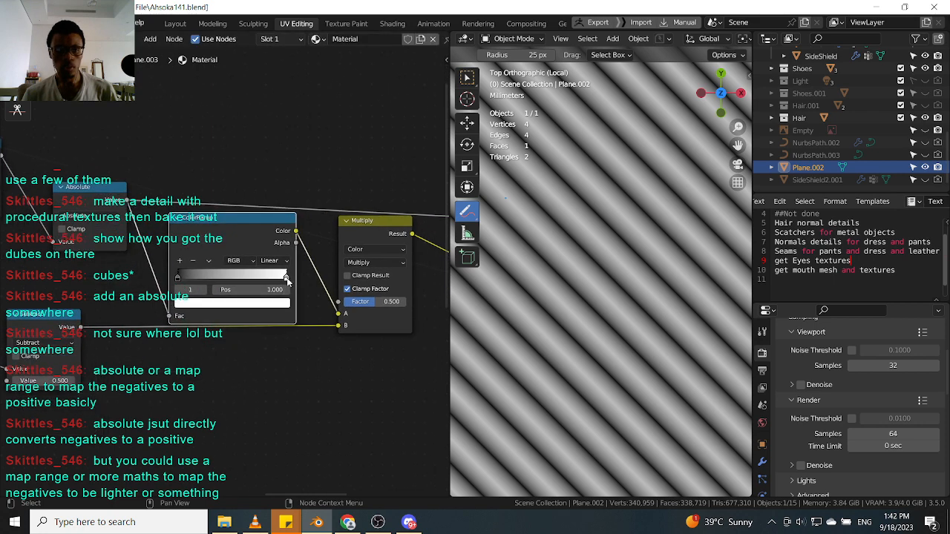
click(271, 303)
drag(265, 167, 255, 173)
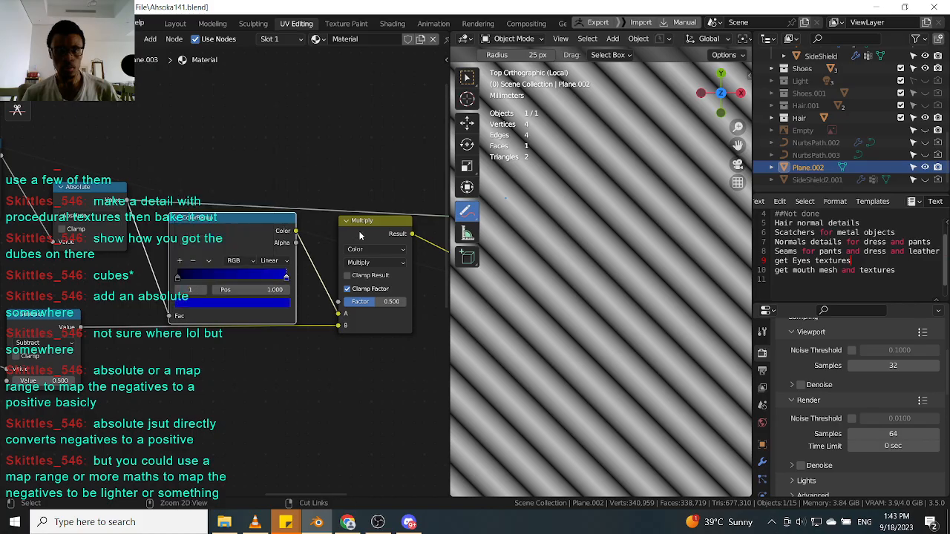
Preview the Subtract and upper Multiply node outputs alternately on the plane to compare them.
scroll(331, 249, down, 2)
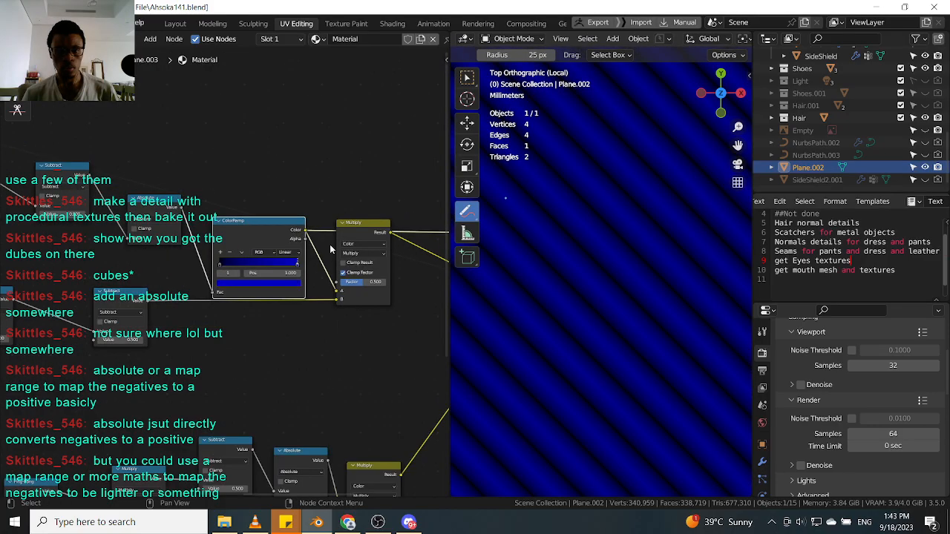
scroll(331, 249, up, 1)
click(357, 231)
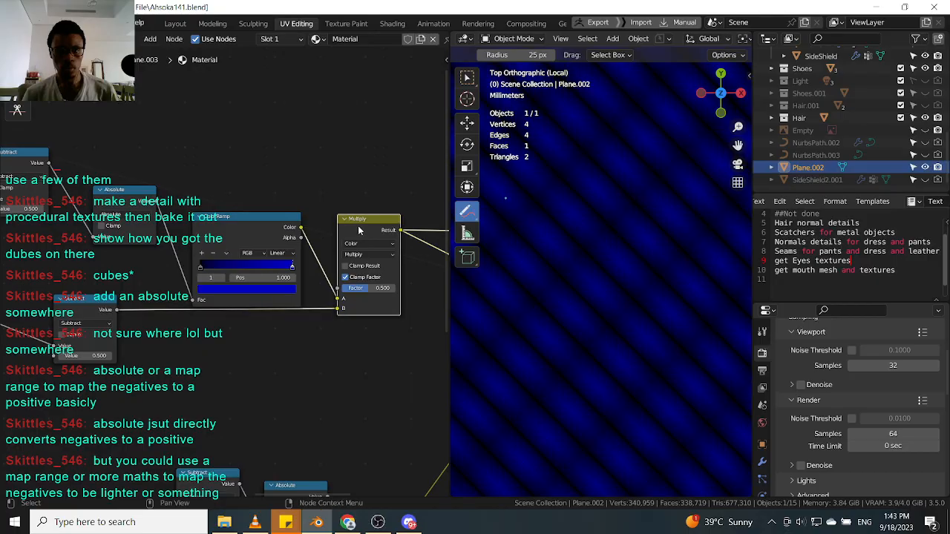
scroll(651, 257, down, 2)
drag(269, 216, 261, 173)
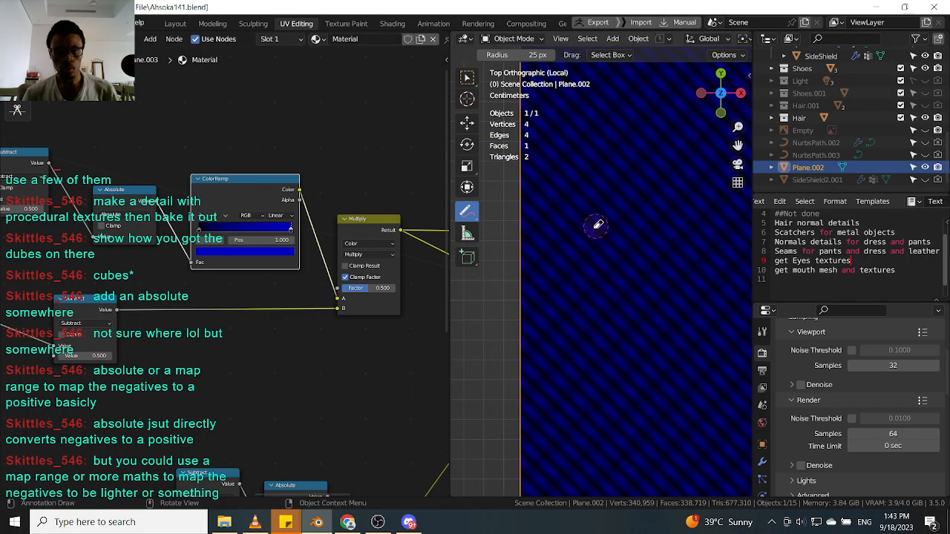
drag(463, 218, 520, 216)
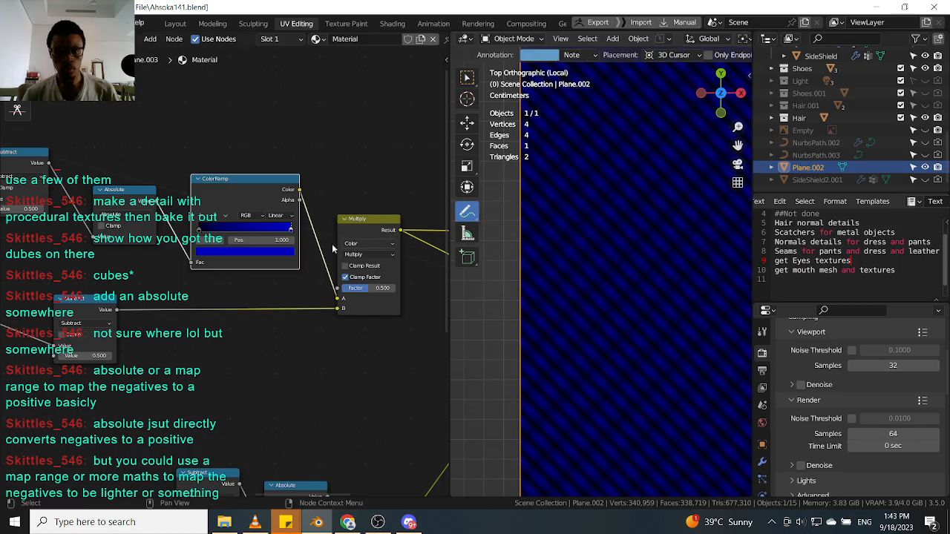
ctrl+shift+click(110, 318)
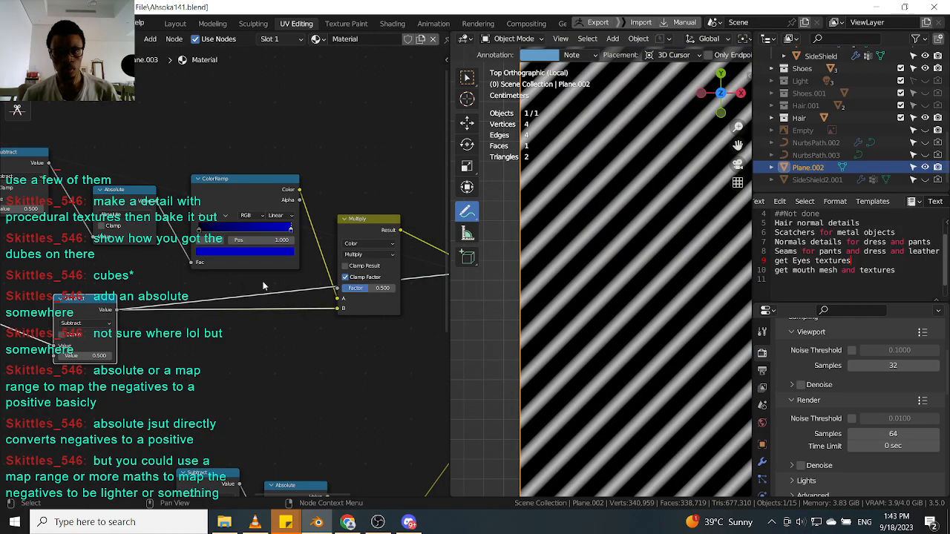
ctrl+shift+click(343, 235)
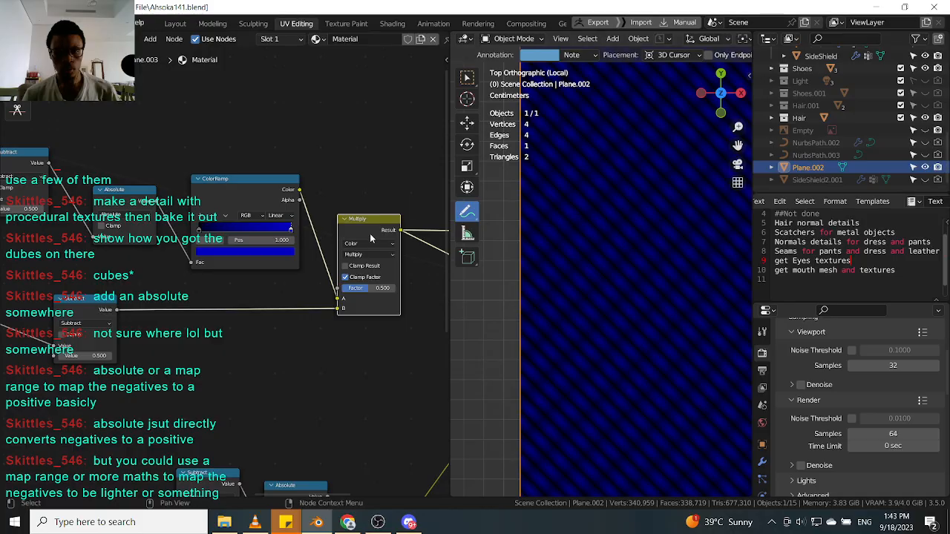
scroll(371, 233, down, 1)
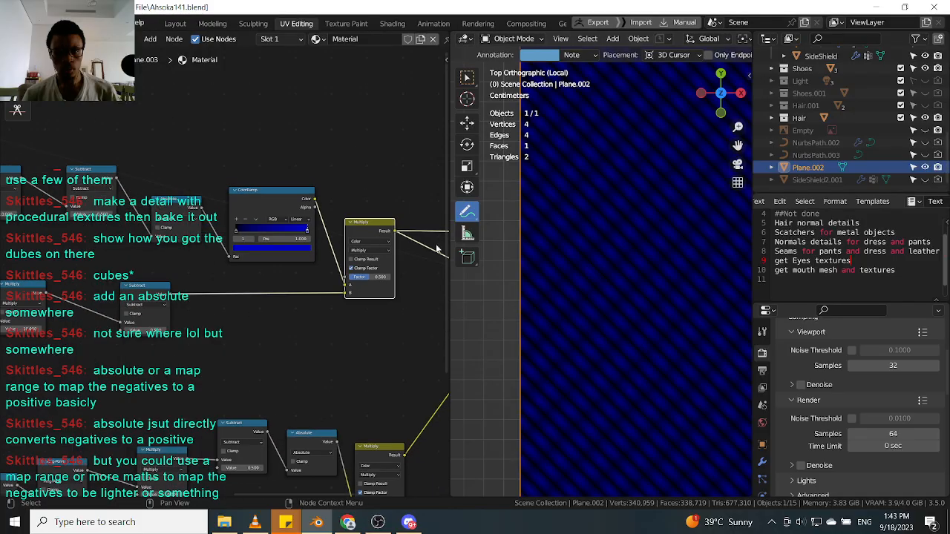
drag(367, 227, 357, 225)
drag(291, 197, 288, 192)
ctrl+shift+click(363, 224)
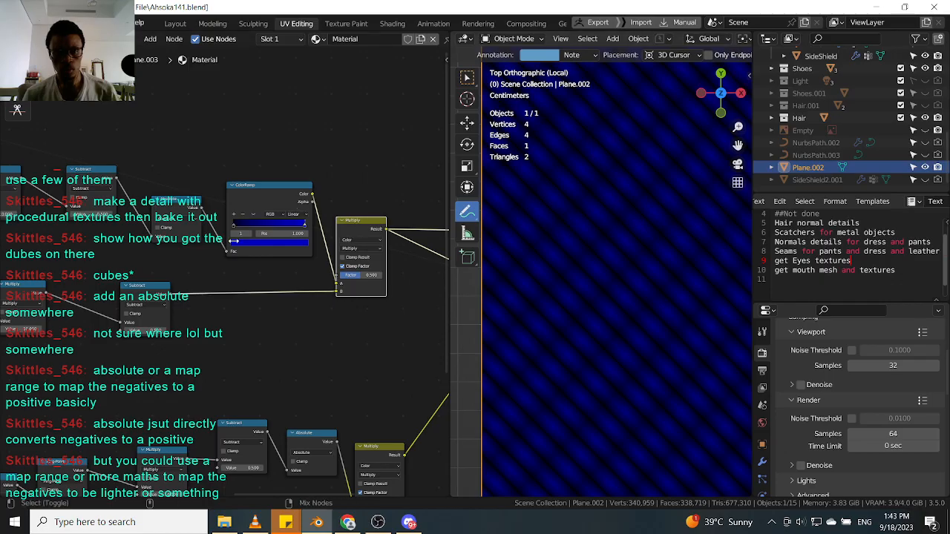
ctrl+shift+click(157, 289)
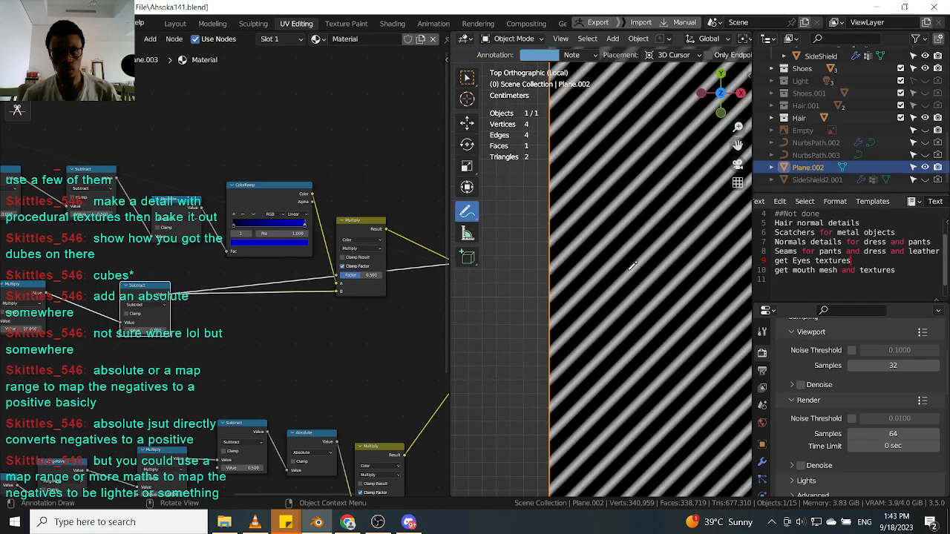
ctrl+shift+click(371, 228)
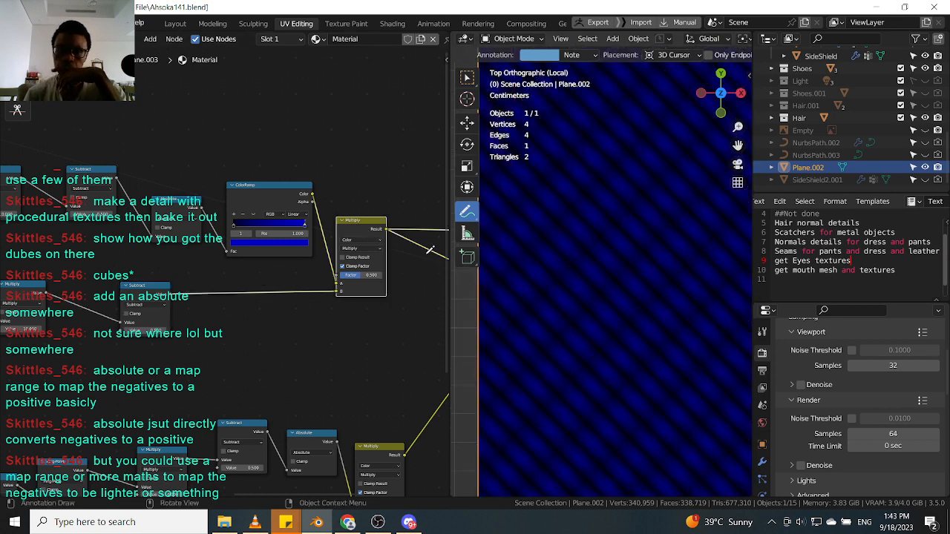
Detach the Color Ramp from the chain and move it above the upper Multiply node.
scroll(270, 201, up, 1)
click(271, 200)
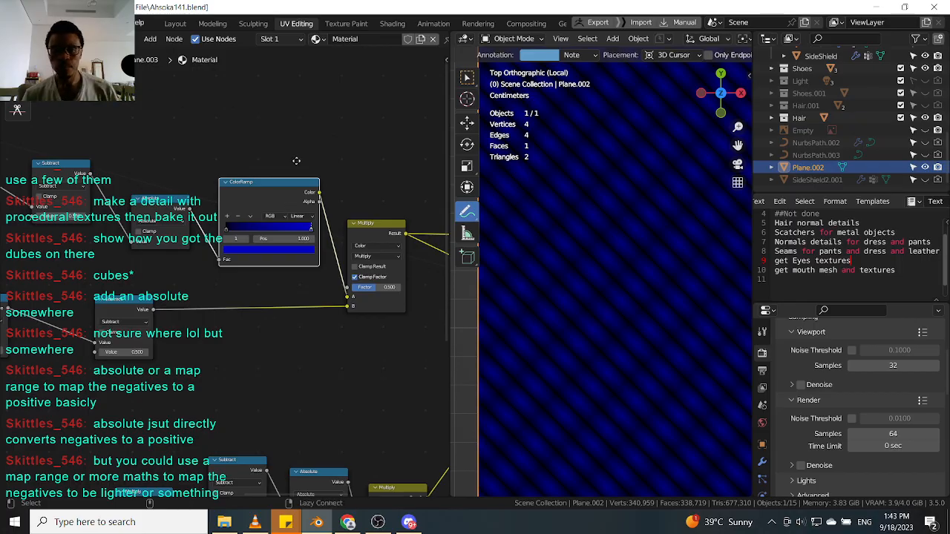
alt+drag(287, 200, 304, 107)
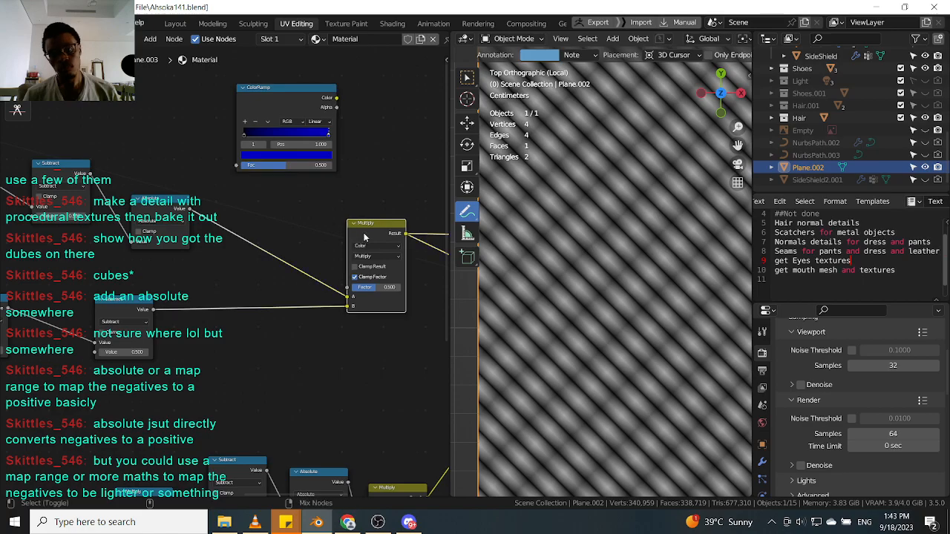
Move the upper Multiply node left and set its factor to about 0.667.
drag(394, 236, 345, 236)
drag(321, 284, 330, 284)
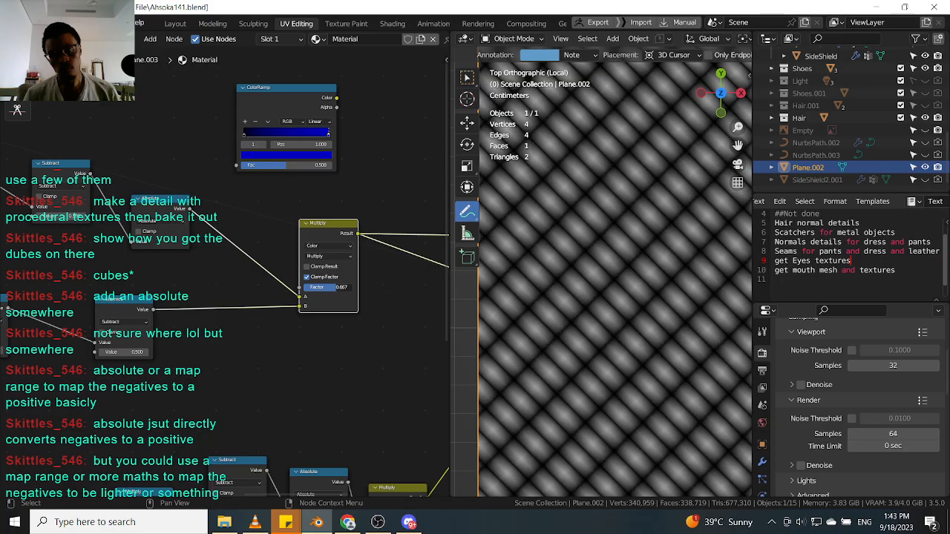
Detach the Absolute node from the upper chain and move it beside the Color Ramp.
click(296, 102)
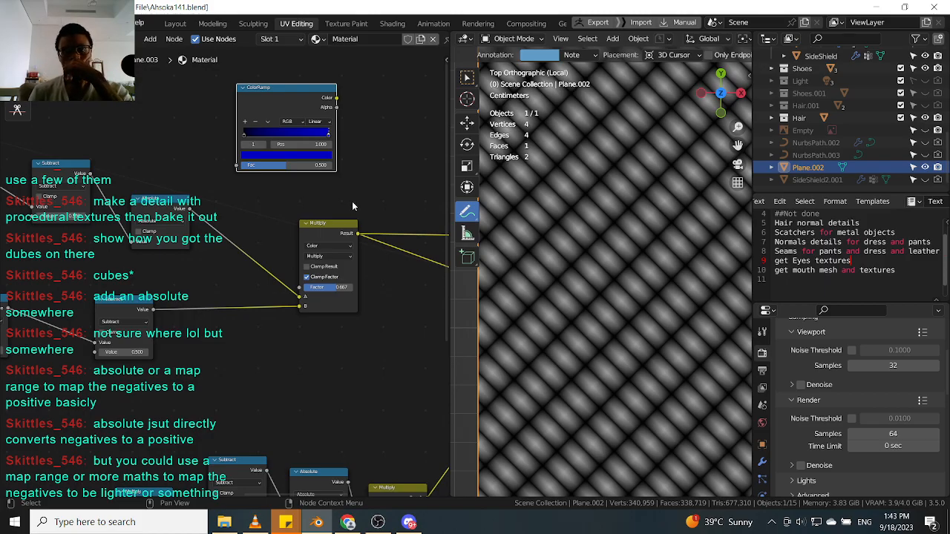
scroll(605, 232, down, 2)
scroll(604, 231, up, 1)
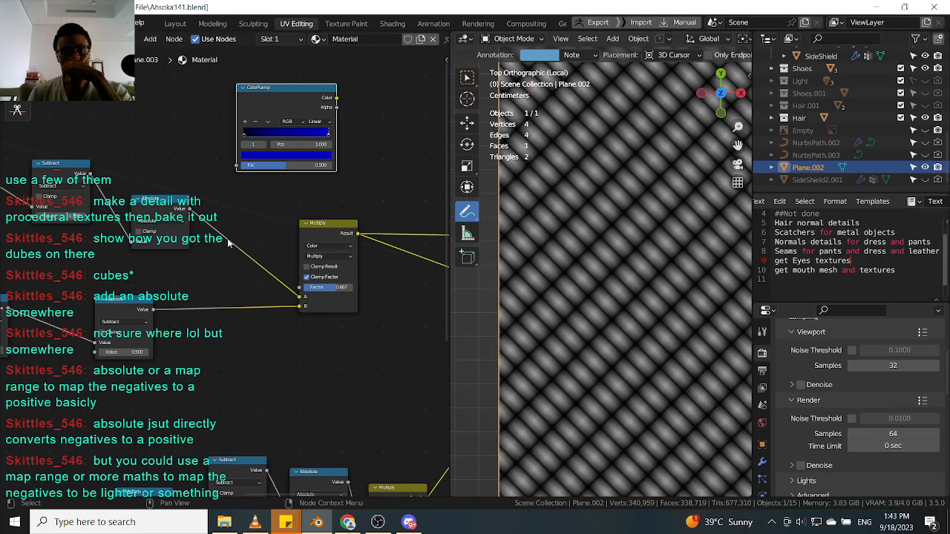
click(163, 208)
drag(163, 208, 194, 120)
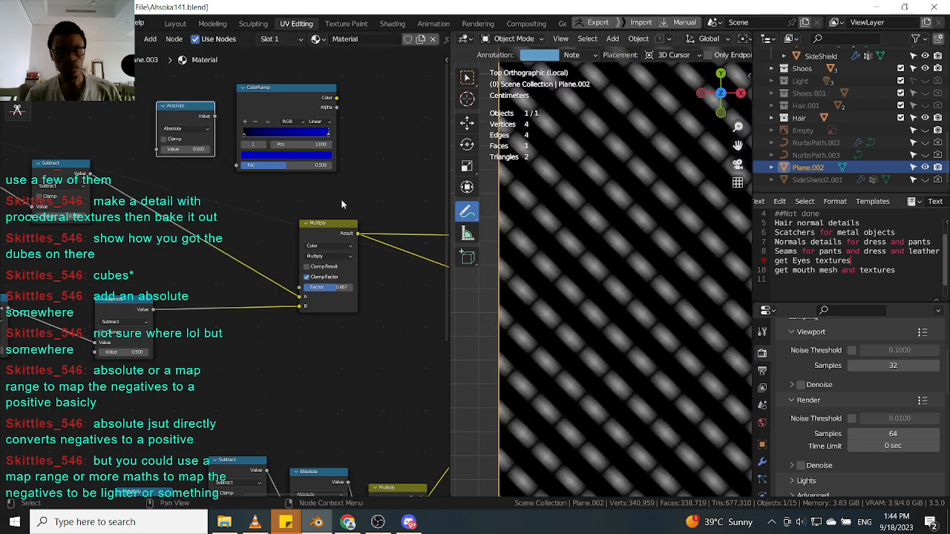
Insert the Color Ramp between the Subtract node and the upper Multiply node.
scroll(357, 202, down, 1)
scroll(306, 214, up, 1)
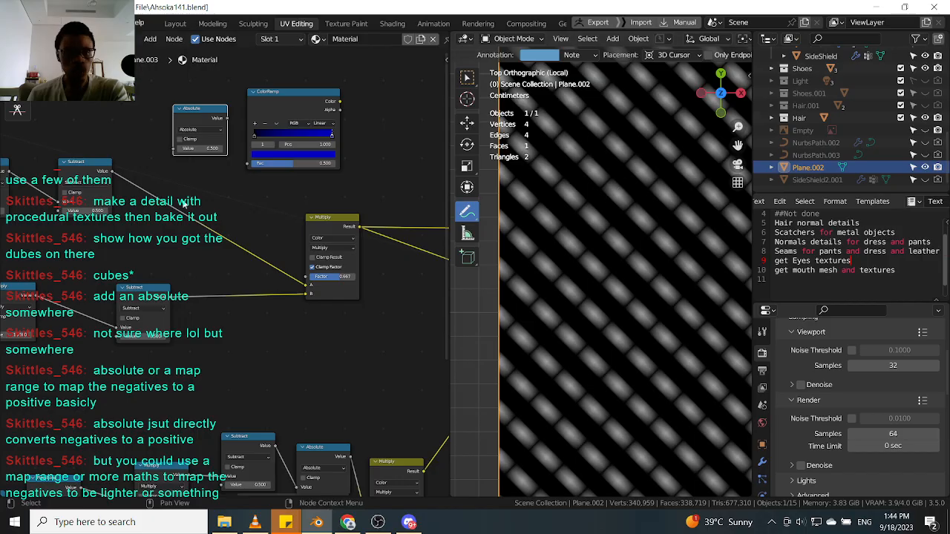
scroll(584, 211, up, 1)
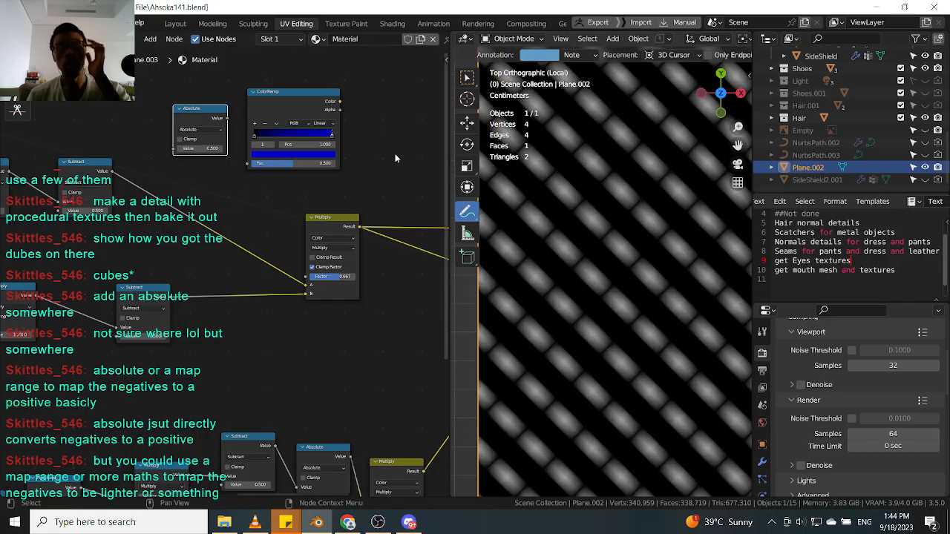
drag(290, 118, 215, 218)
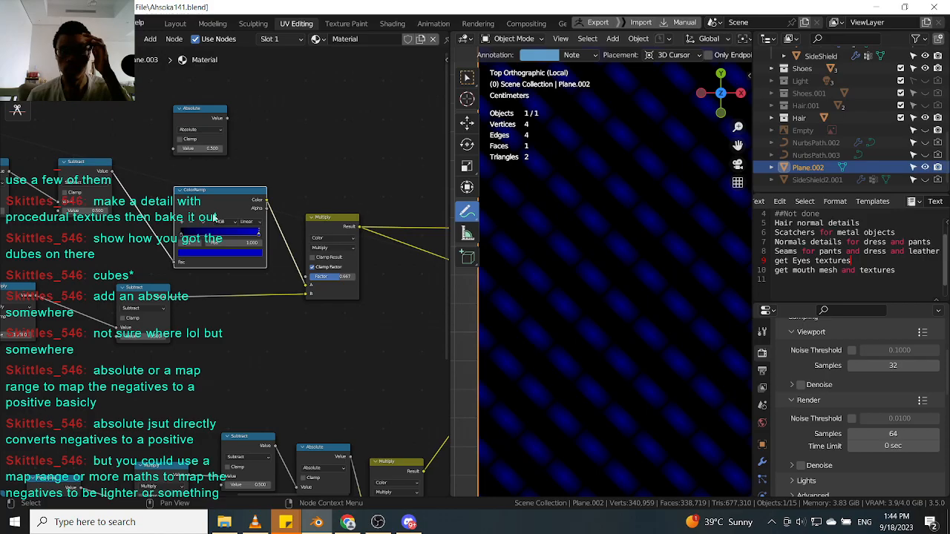
Flip the Color Ramp's gradient.
click(205, 223)
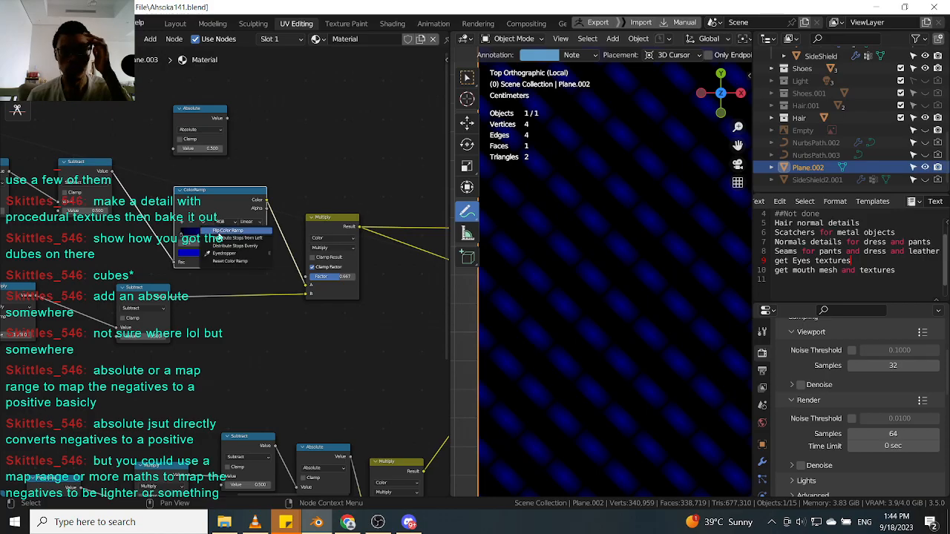
click(217, 232)
drag(207, 227, 222, 233)
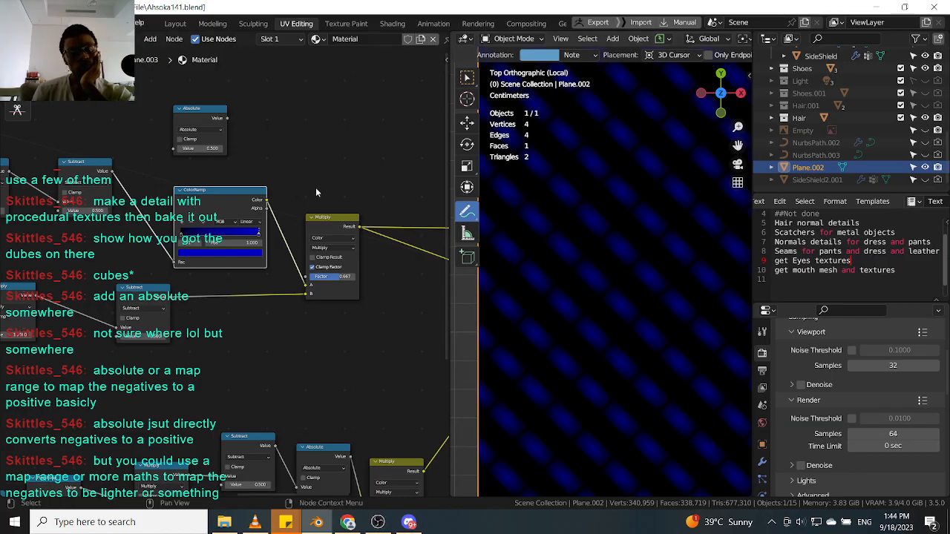
Pull the Color Ramp back out of the chain and set it aside.
scroll(316, 189, down, 3)
scroll(316, 192, down, 3)
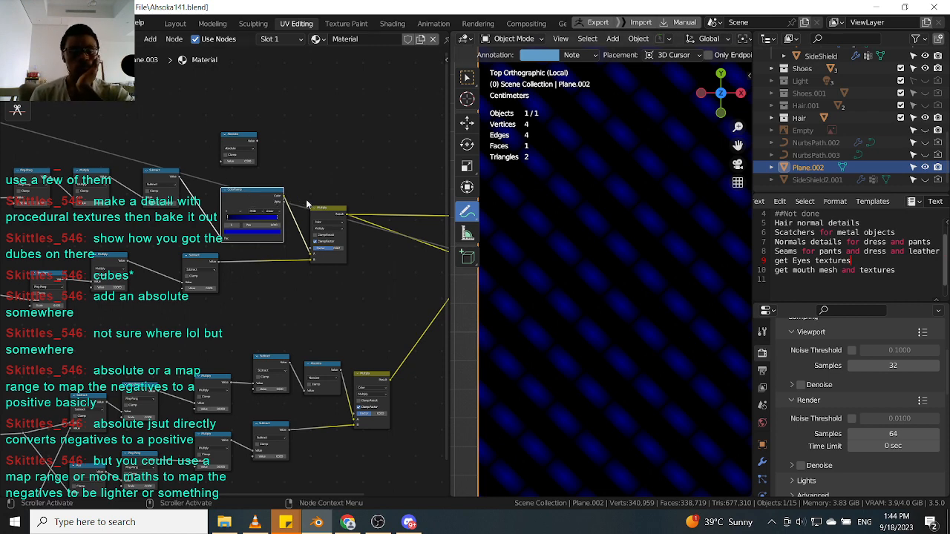
scroll(307, 204, down, 1)
scroll(307, 204, up, 1)
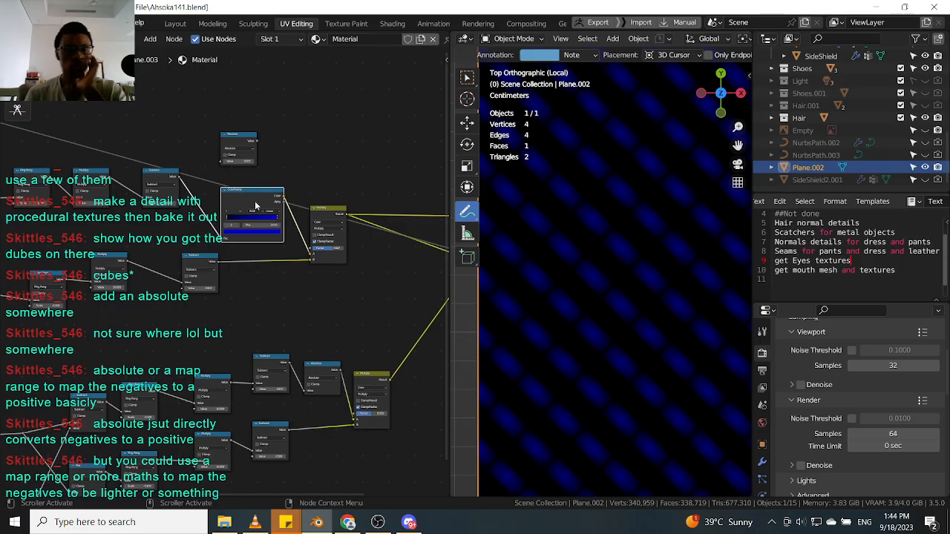
drag(256, 208, 341, 108)
scroll(240, 157, up, 2)
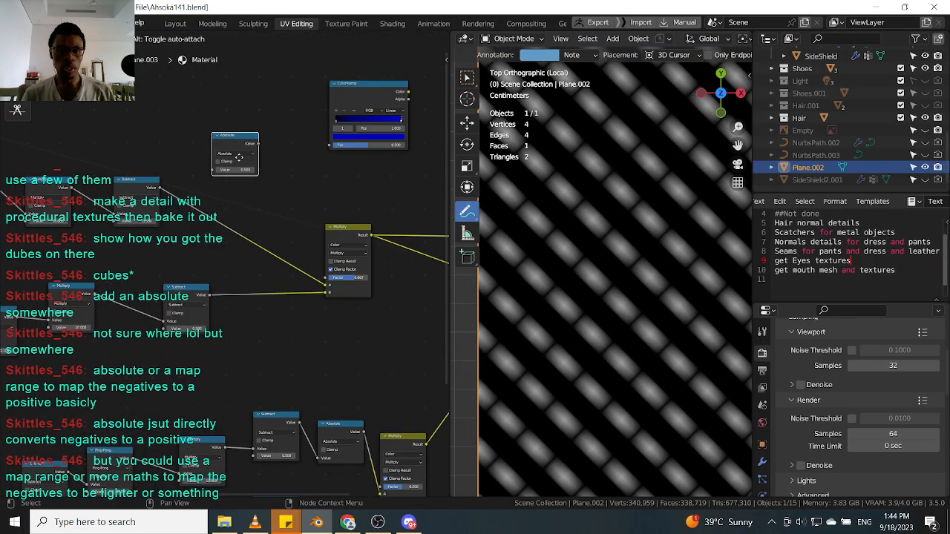
Reinsert the Absolute node before the upper Multiply node and reposition the Multiply node.
drag(240, 146, 239, 236)
scroll(239, 235, down, 1)
drag(326, 227, 284, 226)
scroll(304, 228, down, 3)
middle_drag(304, 228, 229, 249)
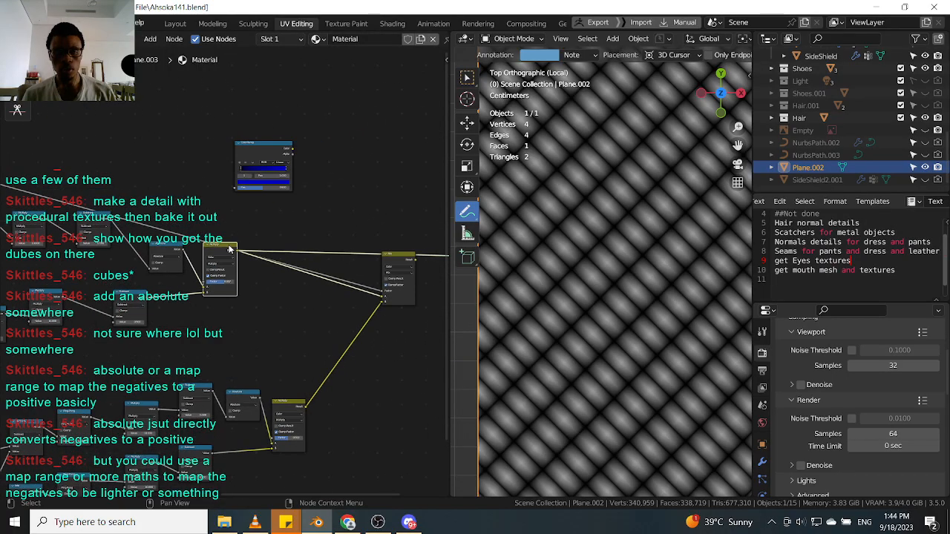
Move the Absolute node next to the upper Multiply node and select it.
scroll(230, 249, up, 2)
click(261, 136)
scroll(260, 139, down, 3)
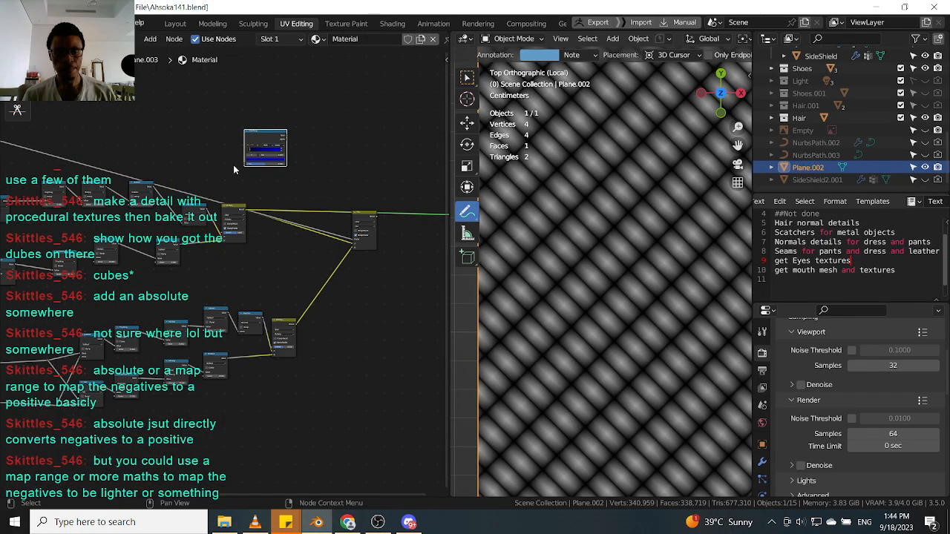
middle_drag(214, 190, 294, 197)
scroll(293, 198, up, 2)
click(272, 220)
ctrl+shift+click(272, 221)
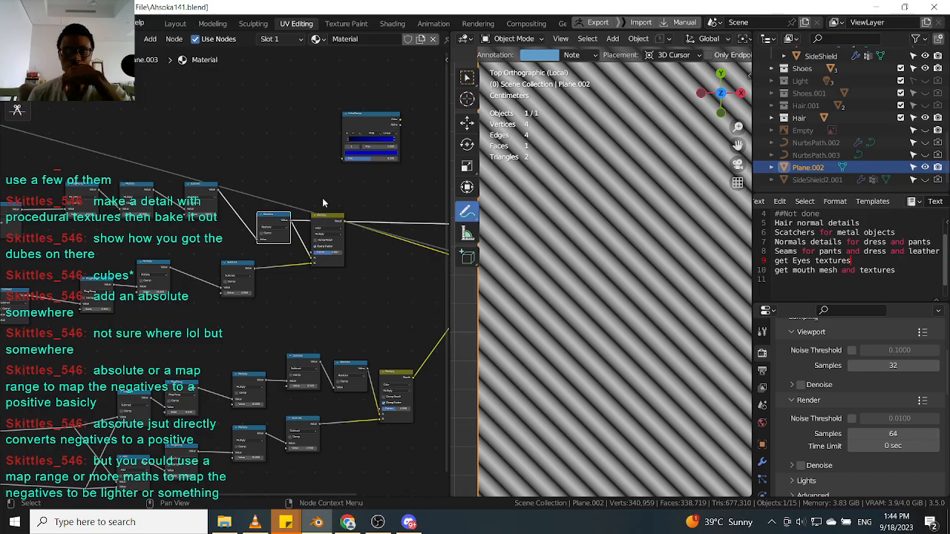
Rearrange the Absolute and Multiply nodes of the upper math chain.
scroll(322, 198, down, 1)
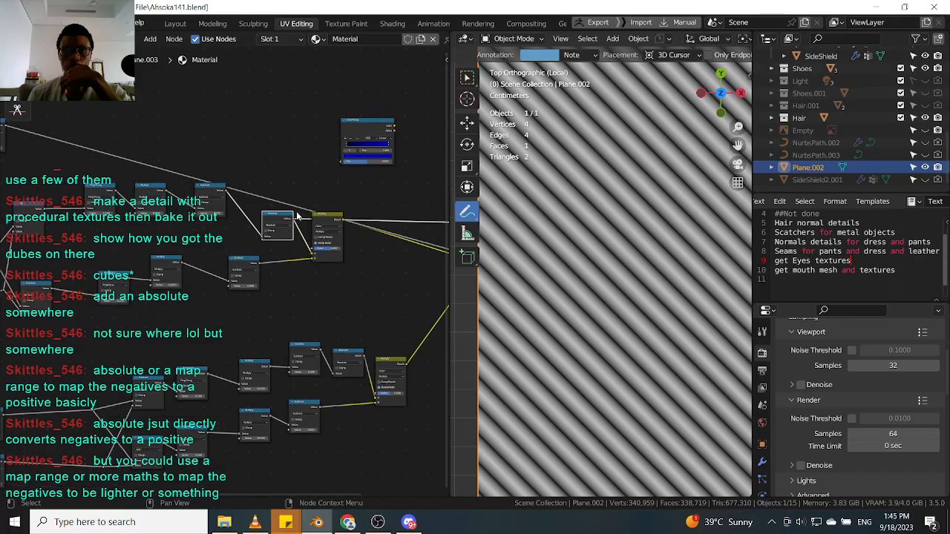
middle_drag(337, 202, 283, 221)
scroll(286, 223, up, 2)
drag(274, 235, 283, 253)
click(211, 236)
scroll(192, 230, down, 2)
scroll(175, 226, down, 1)
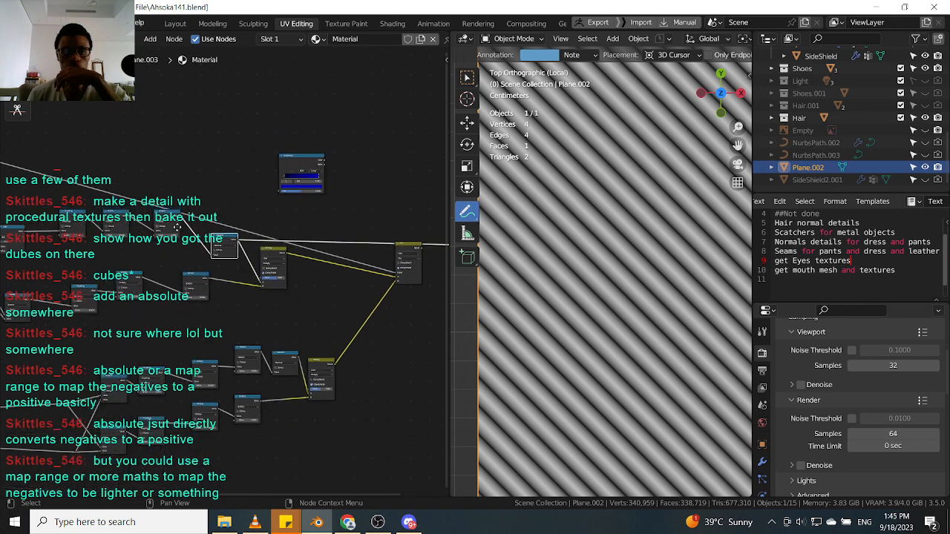
Preview the upper chain's Subtract and Absolute node outputs on the plane one by one.
scroll(174, 227, up, 1)
ctrl+shift+click(136, 218)
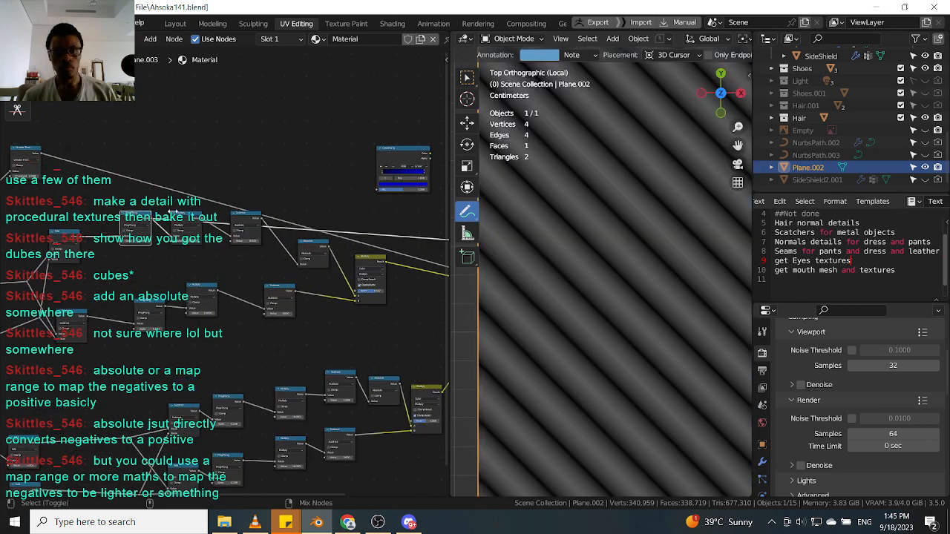
ctrl+shift+click(241, 215)
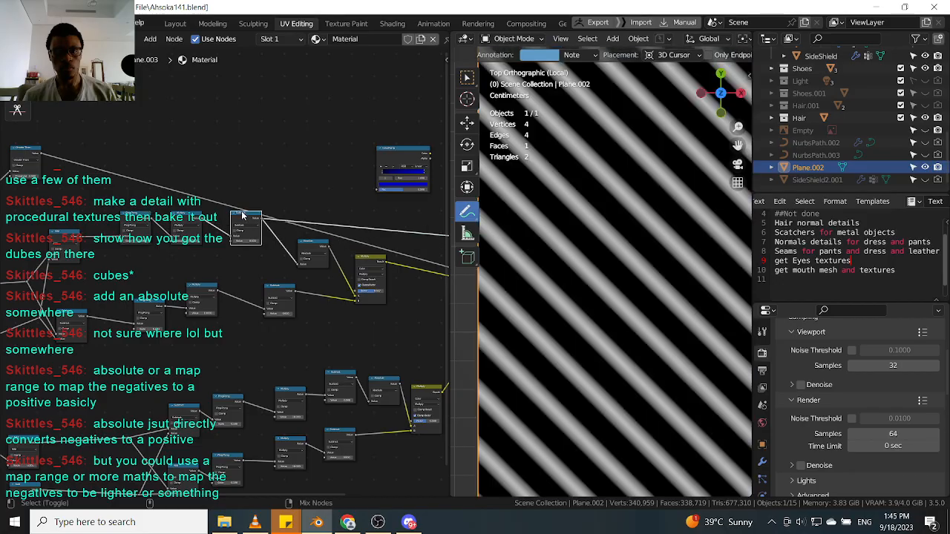
ctrl+shift+click(298, 239)
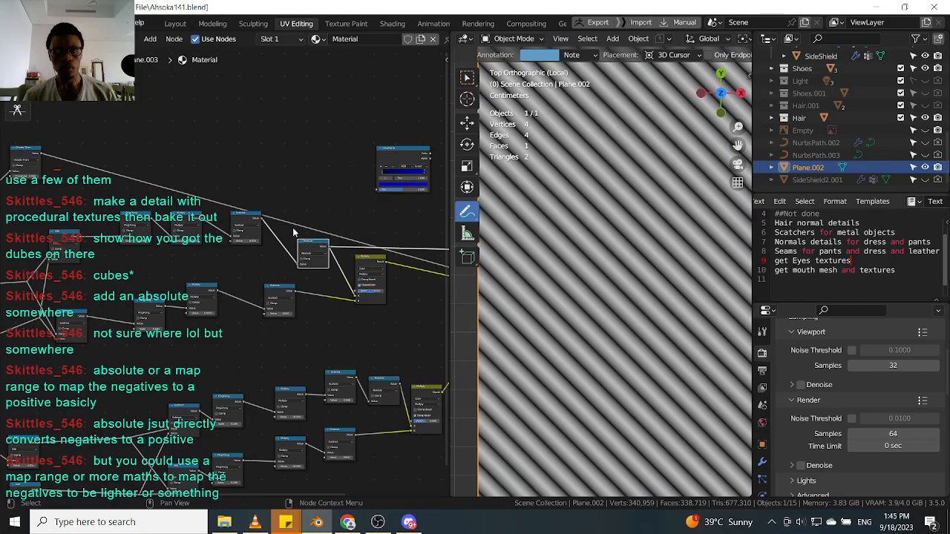
ctrl+shift+click(247, 219)
scroll(273, 224, down, 1)
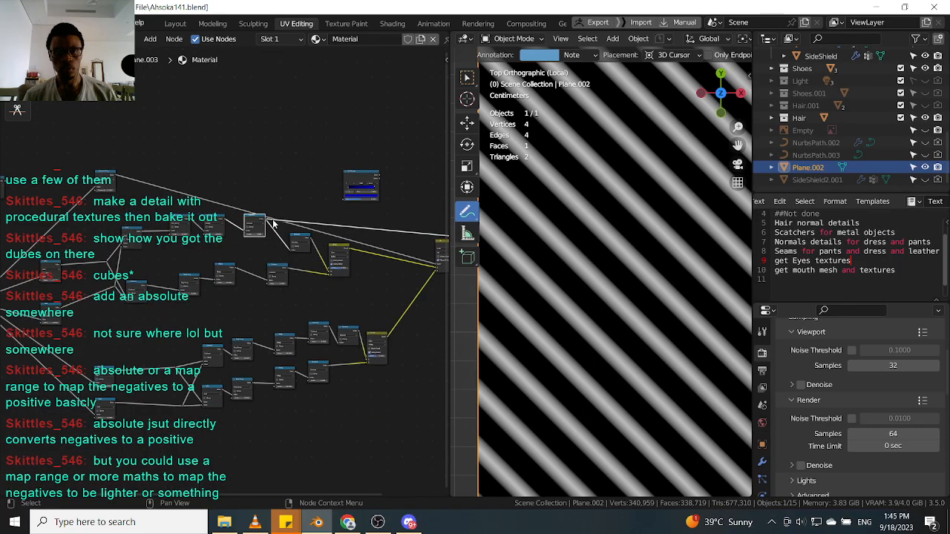
scroll(311, 236, up, 1)
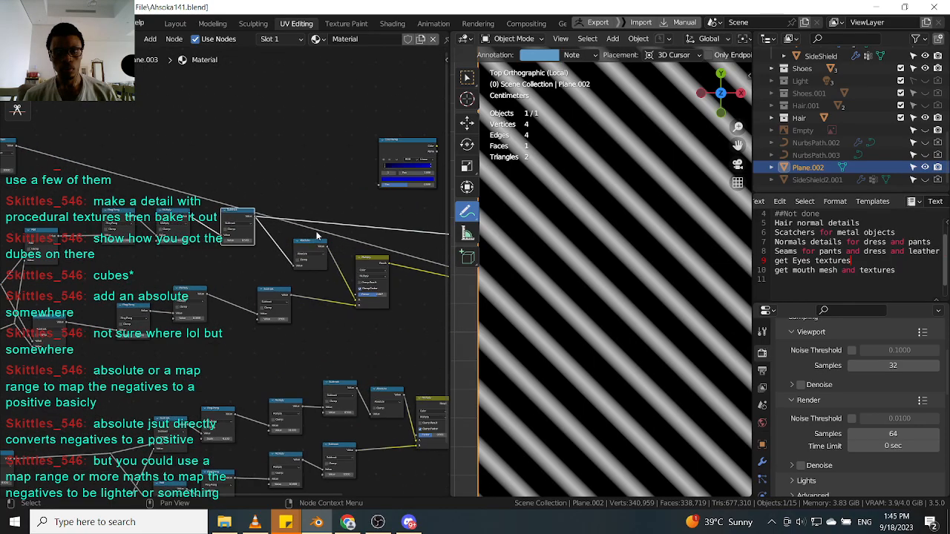
Move the two upper Multiply nodes apart to make room in the chain.
middle_drag(400, 238, 294, 236)
scroll(291, 245, up, 1)
drag(261, 271, 343, 292)
scroll(329, 288, up, 1)
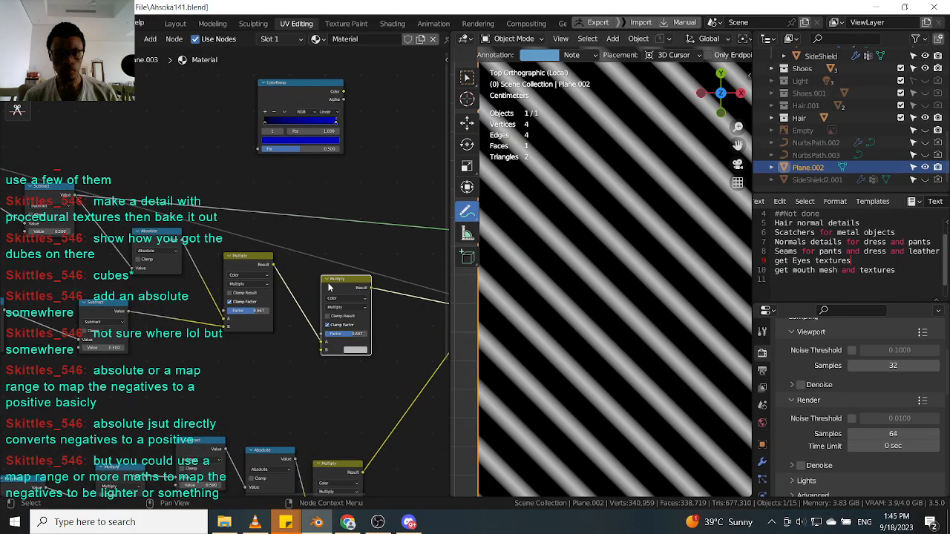
Connect the Subtract output into the second Multiply node and set that node's B color to black.
ctrl+shift+click(172, 240)
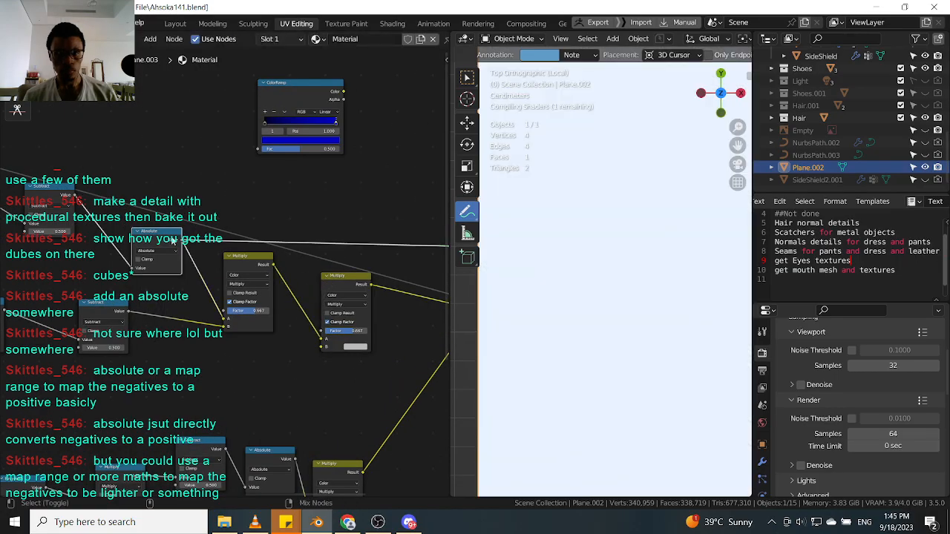
ctrl+shift+click(63, 193)
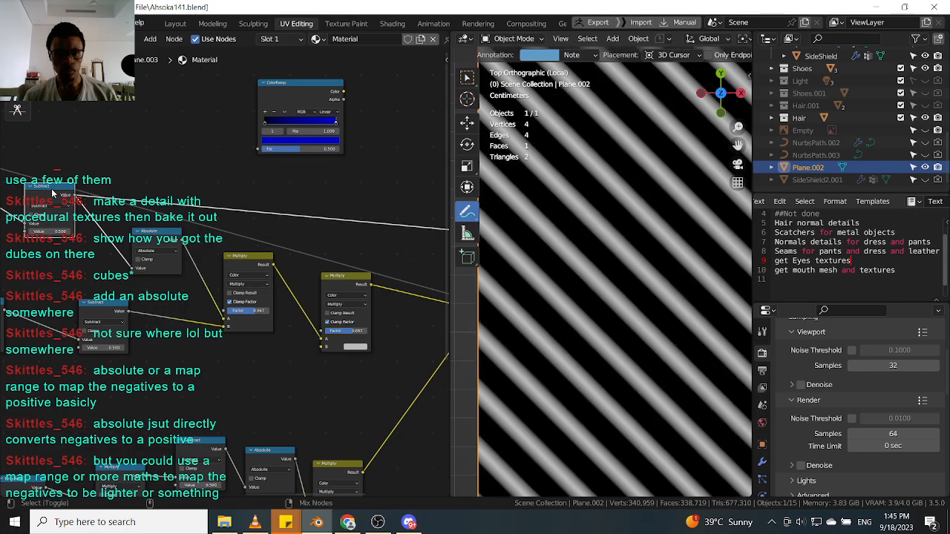
scroll(111, 199, down, 3)
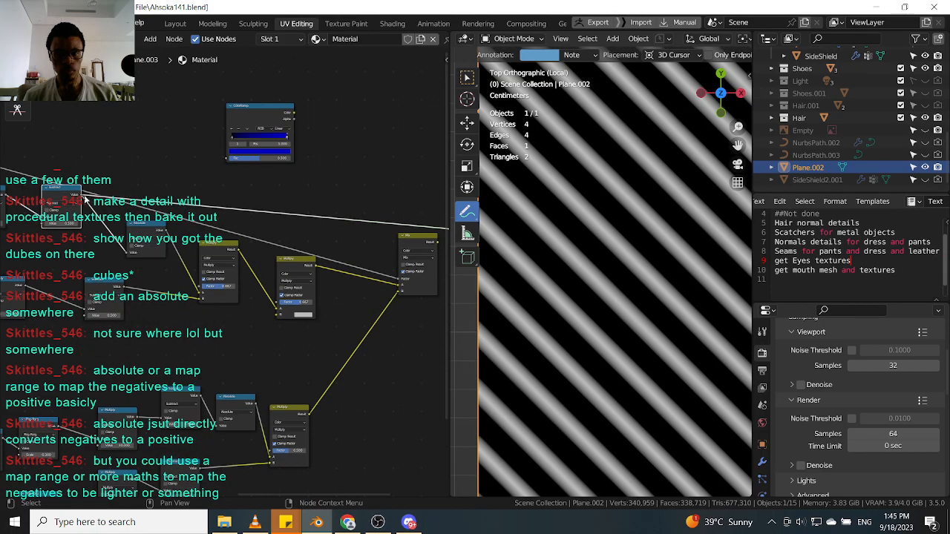
drag(84, 197, 276, 306)
ctrl+shift+click(304, 264)
scroll(302, 313, up, 3)
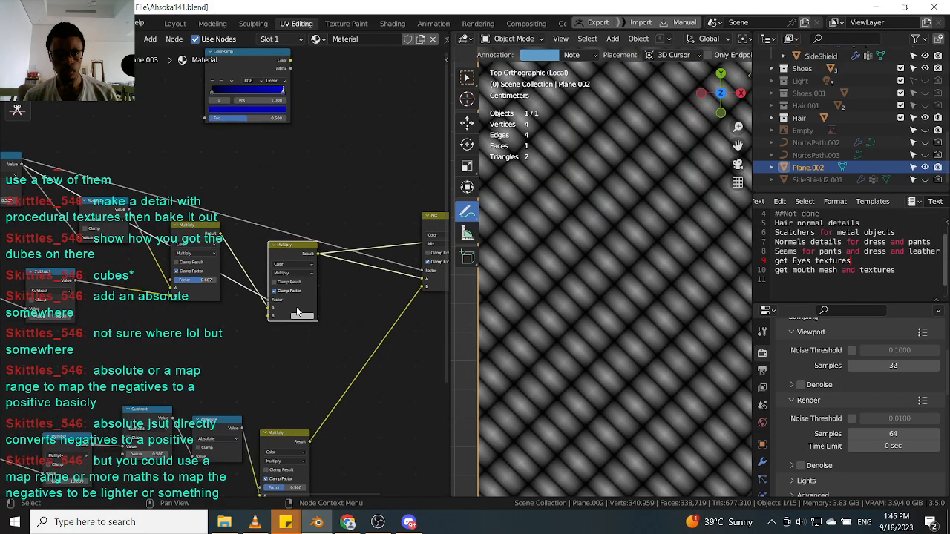
click(302, 315)
drag(367, 232, 366, 255)
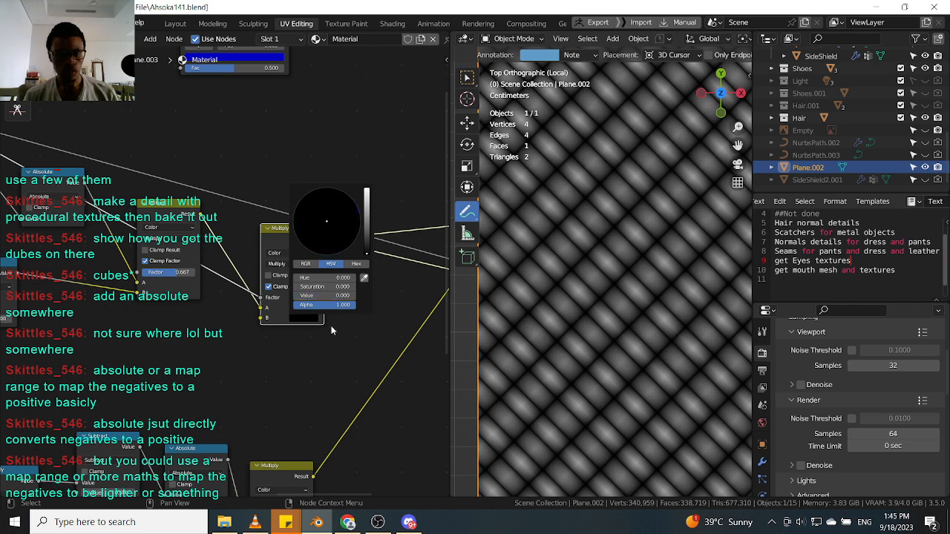
drag(276, 234, 276, 238)
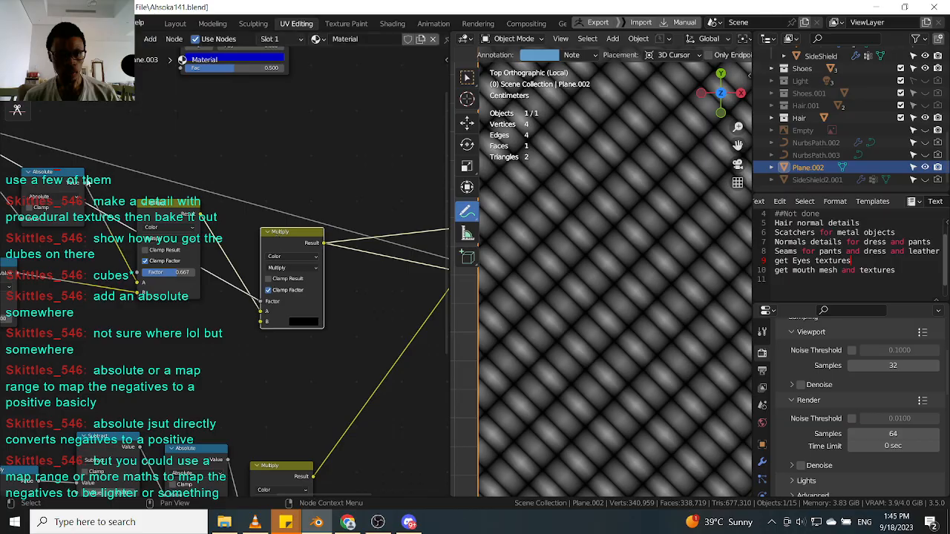
Rewire the Absolute node's output into the first Multiply node of the upper chain.
middle_drag(47, 164, 202, 239)
drag(82, 191, 153, 109)
middle_drag(388, 306, 247, 217)
scroll(213, 255, up, 1)
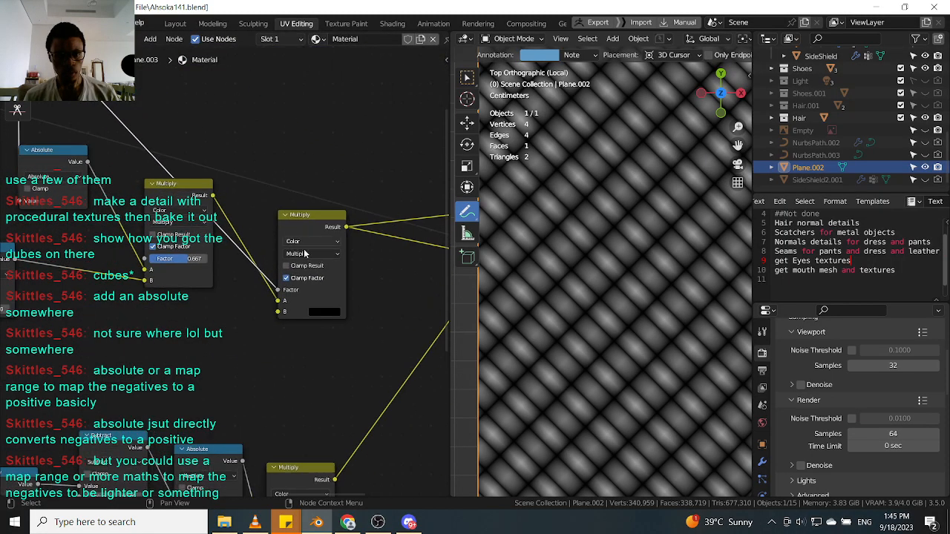
Set the second Multiply node's B color to white, then back to black.
click(328, 312)
drag(394, 236, 393, 175)
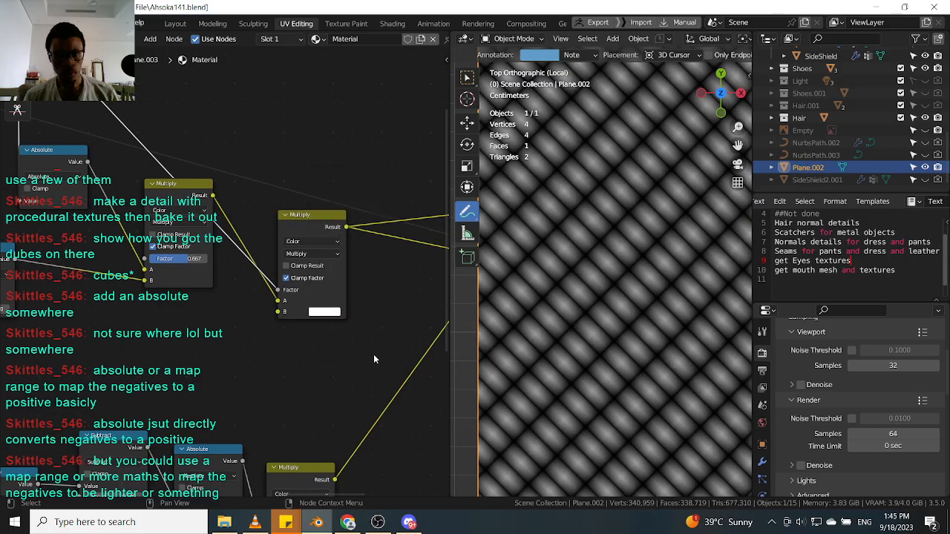
drag(175, 184, 161, 231)
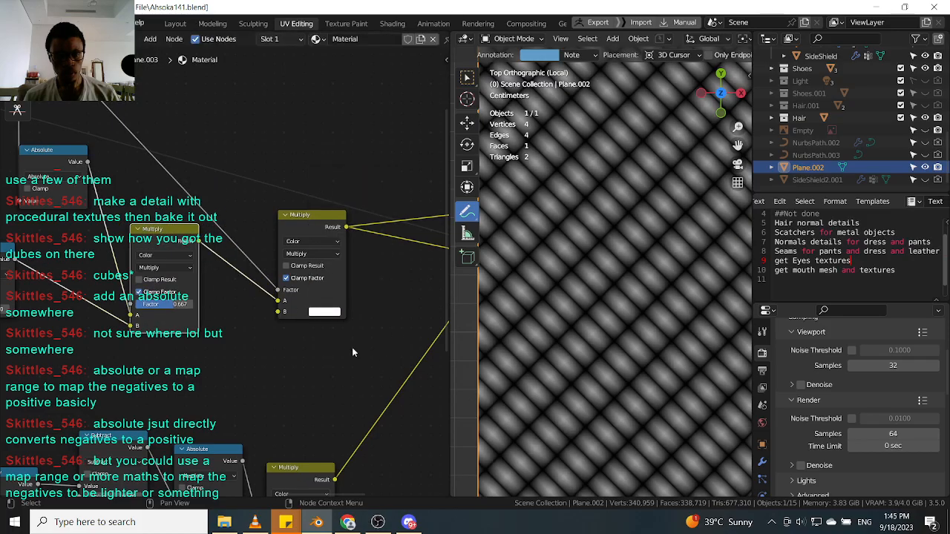
click(325, 313)
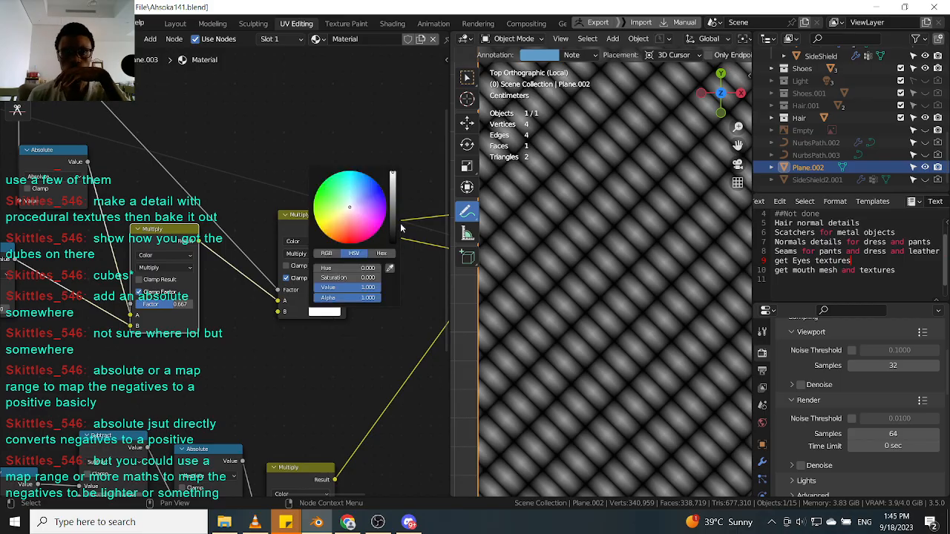
mouse_move(394, 230)
mouse_down()
mouse_move(393, 215)
mouse_move(393, 245)
mouse_up()
Duplicate the Subtract node and switch the copy's operation to Greater Than.
middle_drag(235, 200, 338, 301)
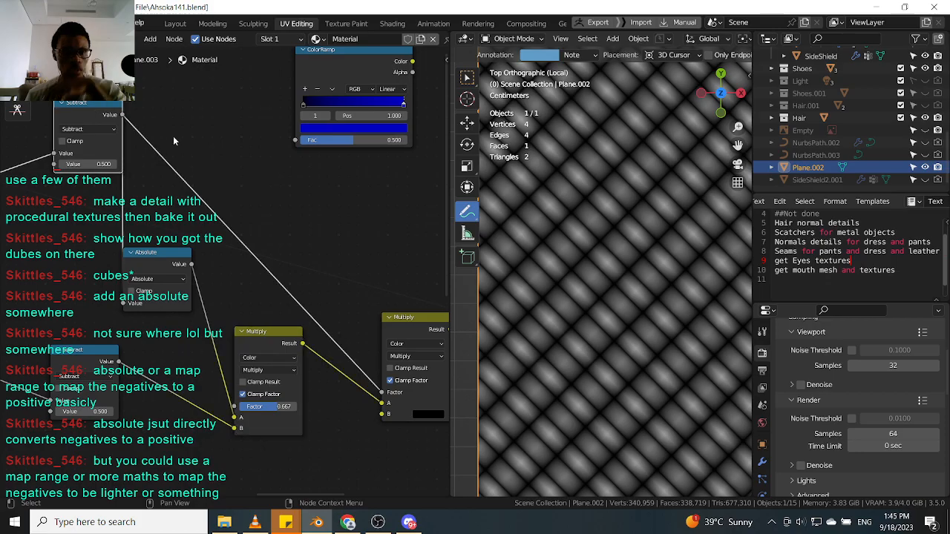
key(shift+d)
click(260, 104)
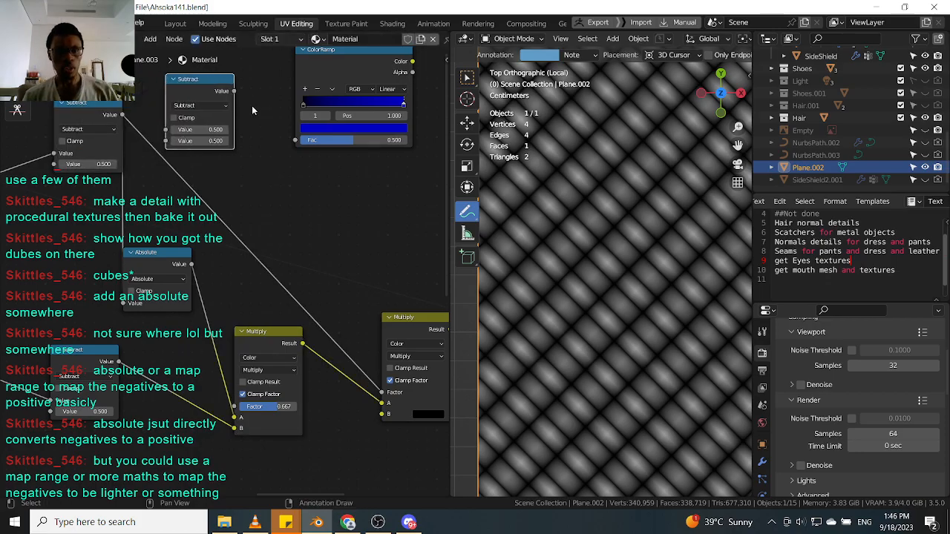
click(198, 105)
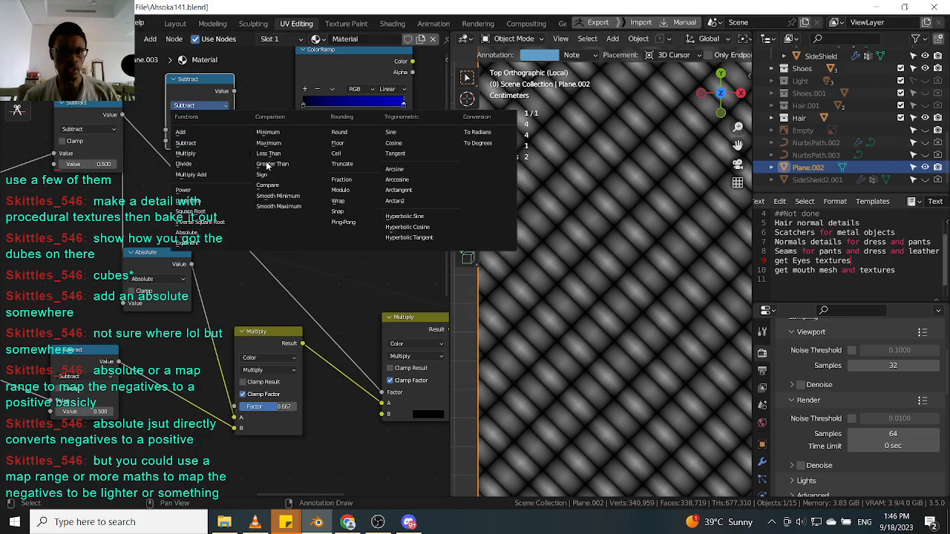
click(301, 162)
drag(198, 91, 204, 150)
ctrl+shift+click(217, 152)
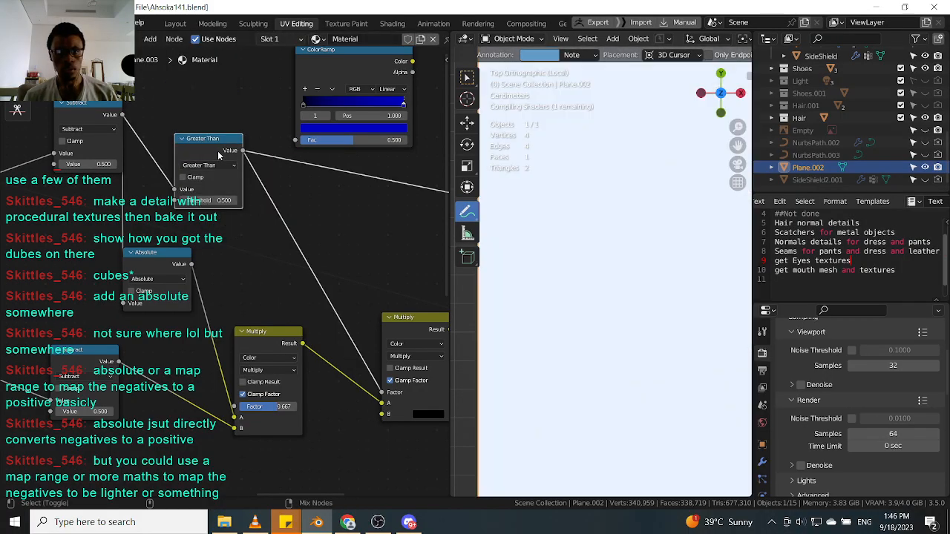
Set the Greater Than node's threshold to 0.
scroll(279, 184, down, 2)
scroll(260, 208, up, 3)
drag(218, 191, 193, 191)
scroll(217, 178, down, 2)
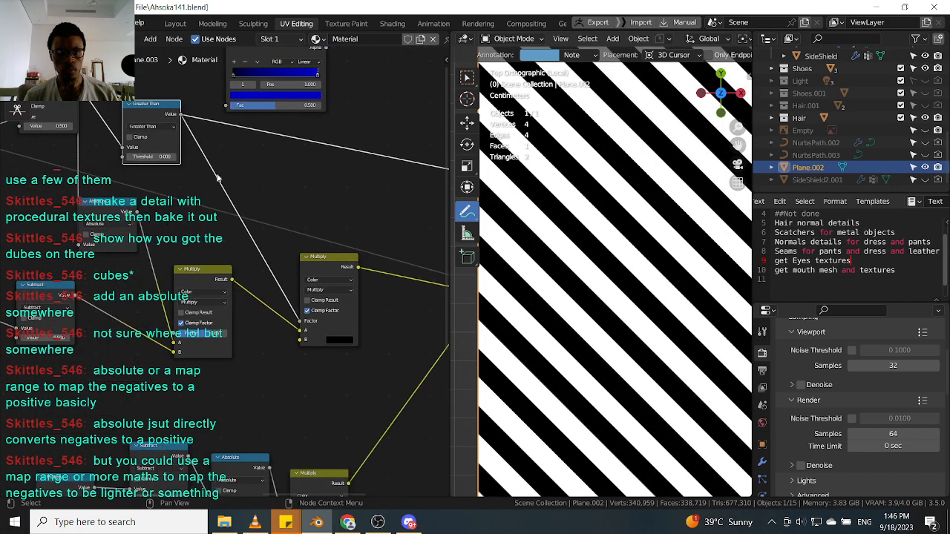
Set the second Multiply node's B color to a mid gray.
ctrl+shift+click(313, 259)
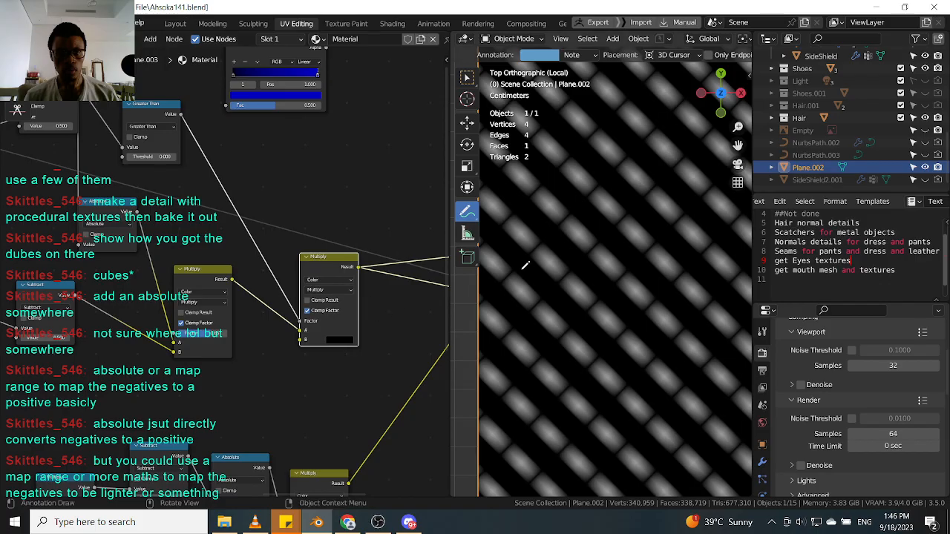
scroll(353, 326, up, 1)
click(335, 343)
drag(402, 267, 403, 236)
scroll(631, 258, down, 3)
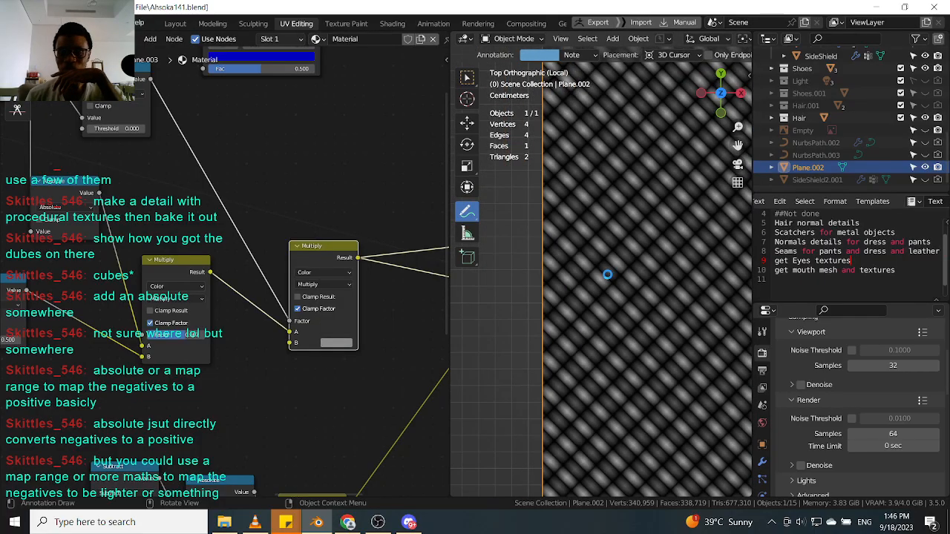
Inspect the stripe pattern on the plane at different zoom levels.
scroll(578, 237, up, 4)
scroll(579, 238, down, 3)
scroll(595, 272, up, 2)
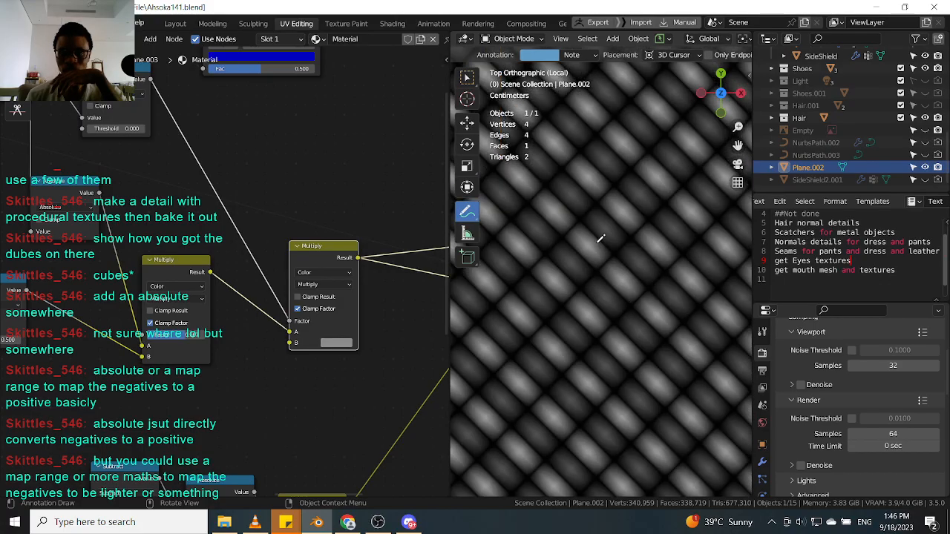
scroll(646, 258, down, 1)
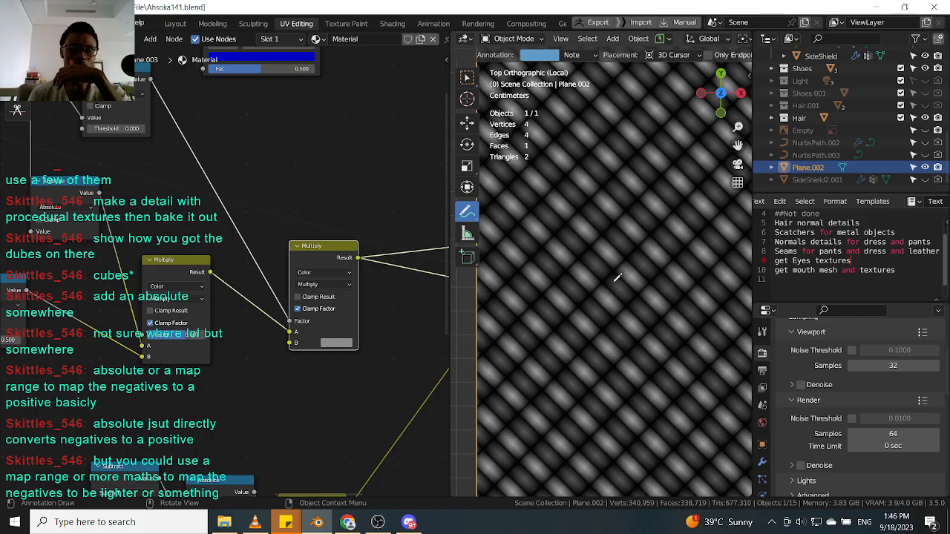
scroll(619, 276, down, 3)
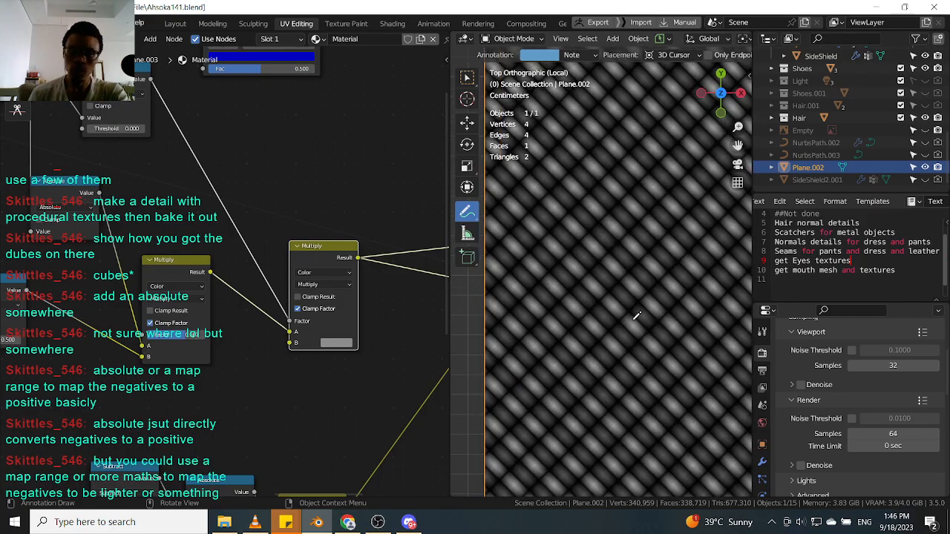
scroll(183, 263, up, 2)
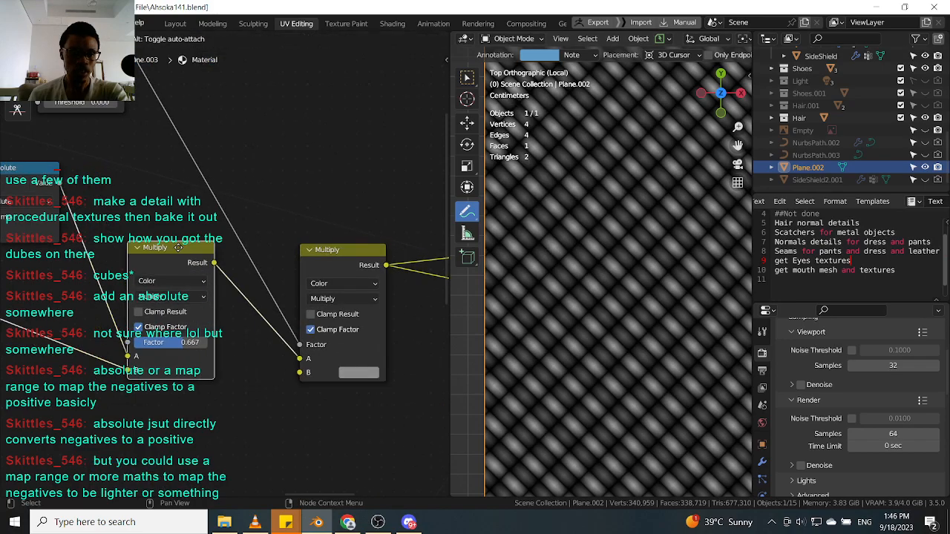
scroll(160, 192, down, 2)
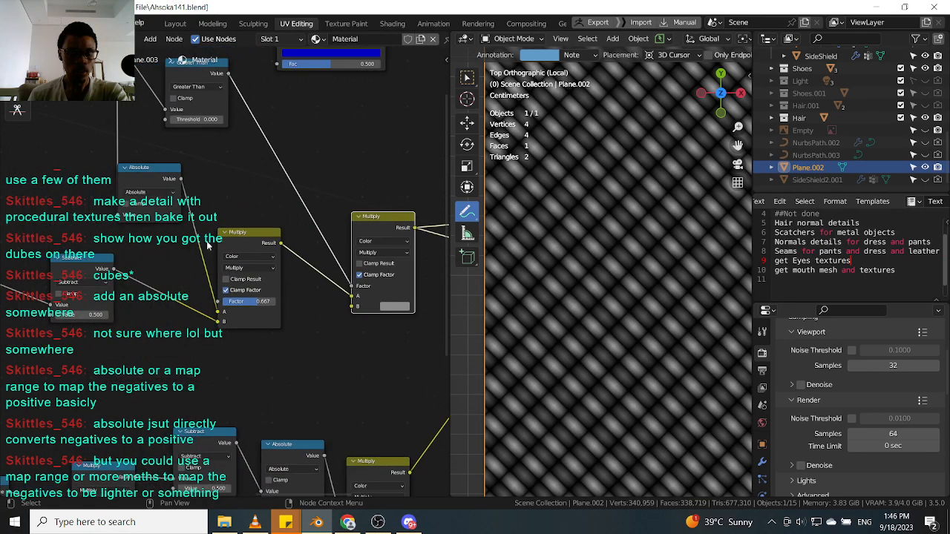
Connect the Greater Than output into the Multiply node chain.
middle_drag(126, 109, 212, 213)
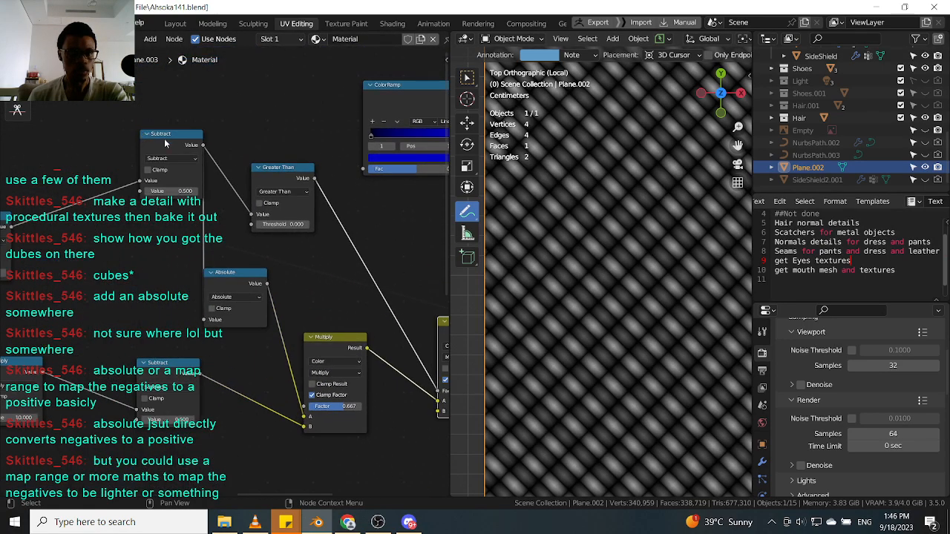
scroll(327, 350, up, 1)
click(328, 350)
middle_drag(417, 358, 313, 293)
drag(253, 288, 250, 300)
middle_drag(439, 380, 310, 381)
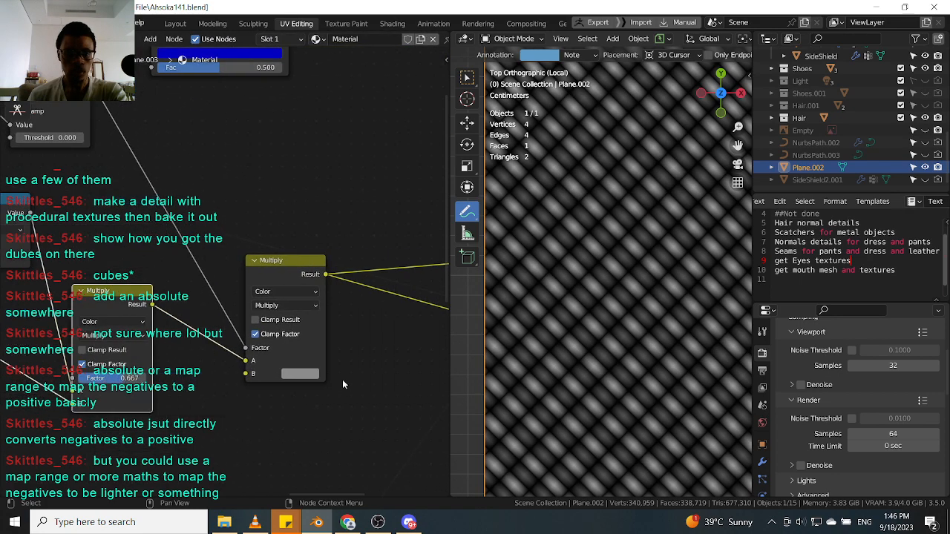
Set the second Multiply node's B color to blue.
click(307, 374)
drag(379, 251, 378, 226)
click(356, 235)
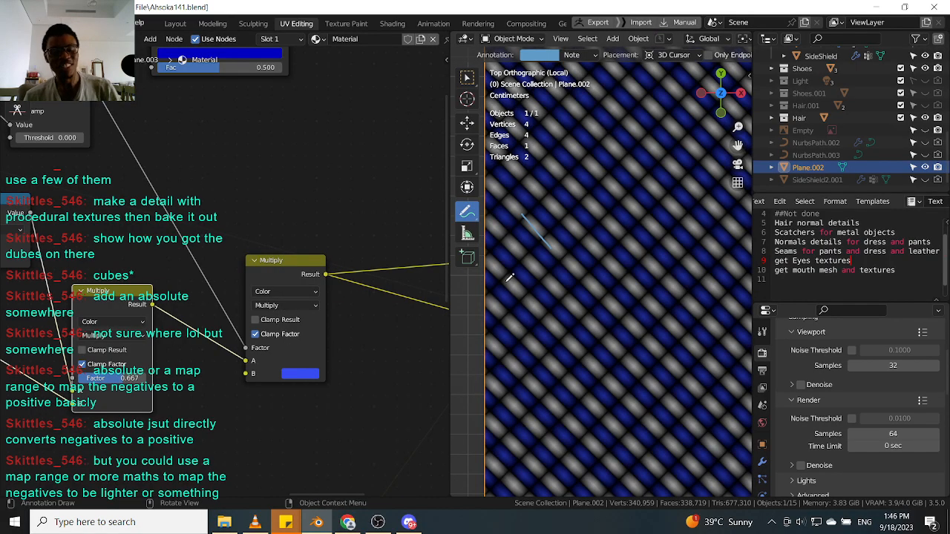
Reposition the first Multiply node in the upper chain.
scroll(191, 290, up, 1)
drag(80, 301, 82, 321)
scroll(186, 294, down, 1)
scroll(185, 293, up, 1)
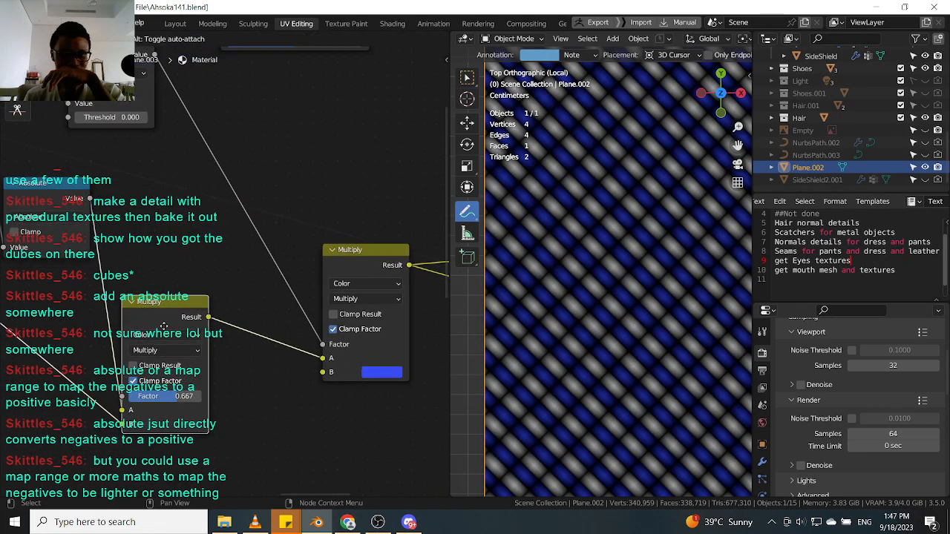
scroll(185, 297, down, 1)
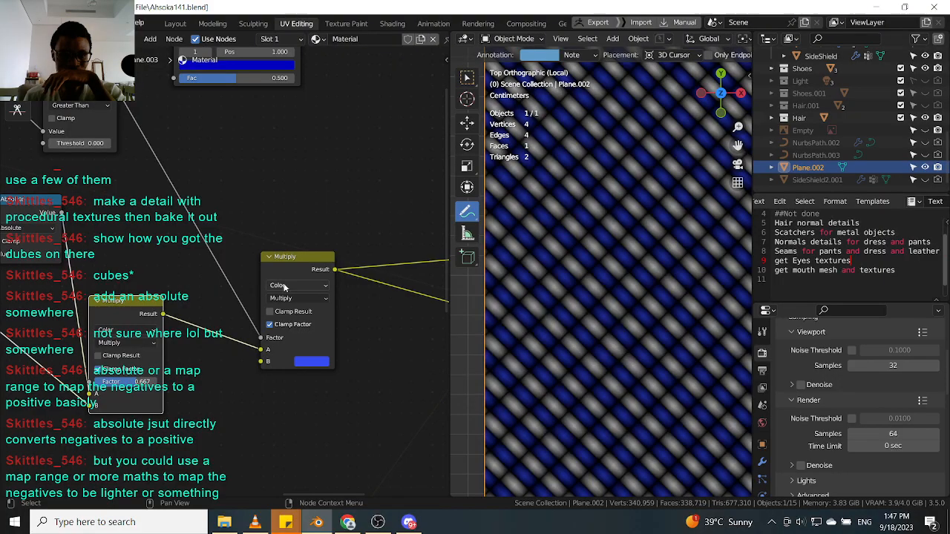
Rearrange the Multiply nodes in the upper stripe chain of the node tree.
scroll(320, 286, up, 1)
middle_drag(276, 286, 360, 262)
scroll(312, 266, up, 1)
drag(182, 279, 173, 288)
scroll(193, 285, down, 2)
middle_drag(246, 277, 347, 261)
drag(198, 188, 169, 190)
scroll(168, 193, down, 2)
middle_drag(236, 262, 241, 268)
drag(241, 269, 282, 266)
scroll(284, 266, up, 1)
middle_drag(303, 271, 260, 273)
drag(241, 278, 230, 283)
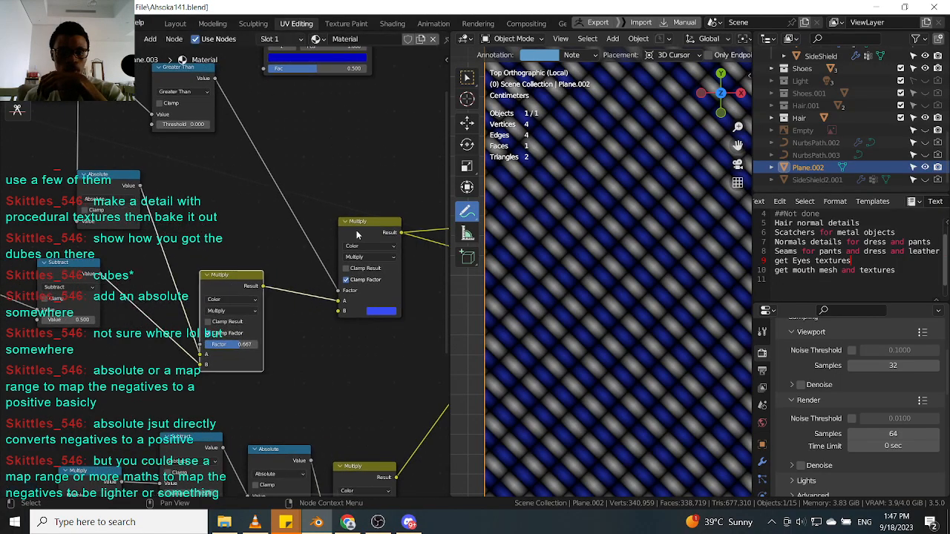
Insert the ColorRamp node between the lower Multiply result and the upper Multiply node's A input.
drag(357, 236, 389, 227)
middle_drag(389, 227, 333, 276)
scroll(327, 256, down, 3)
scroll(298, 159, up, 1)
drag(273, 88, 277, 338)
middle_drag(371, 327, 318, 293)
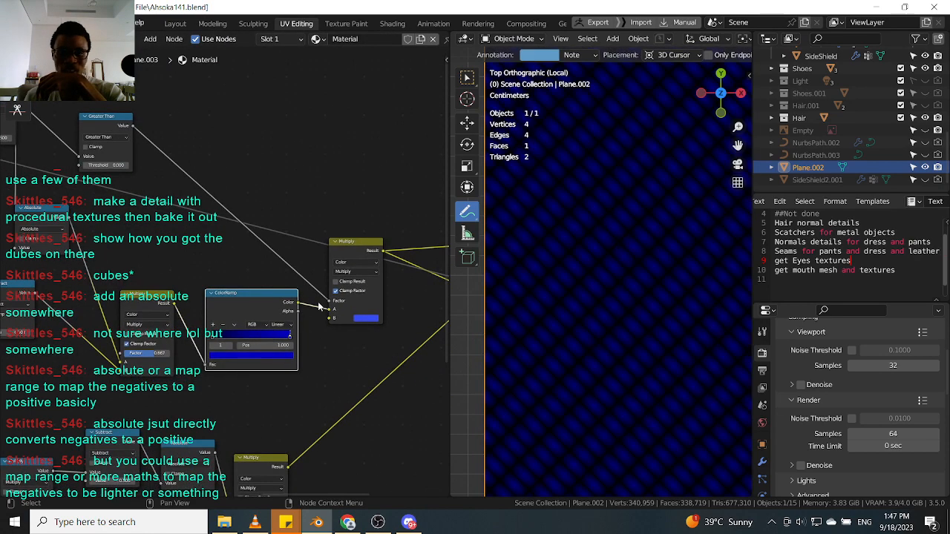
Set the ColorRamp's end color stop to green.
scroll(301, 306, up, 2)
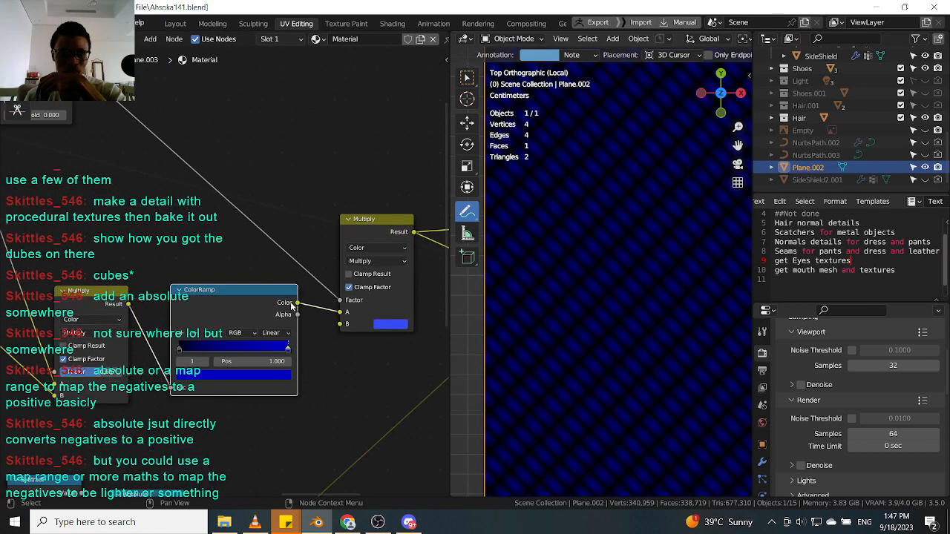
click(284, 378)
drag(190, 244, 186, 242)
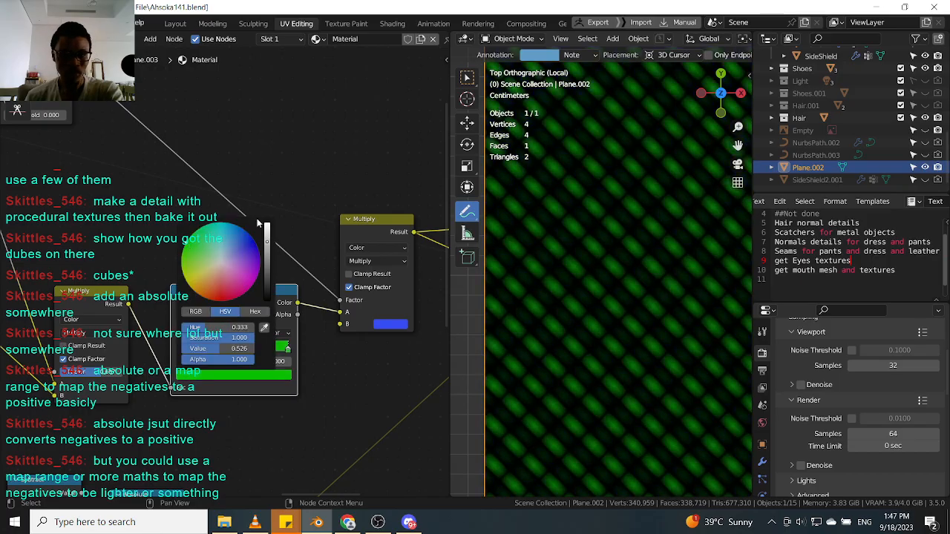
drag(362, 231, 353, 215)
click(253, 304)
click(361, 215)
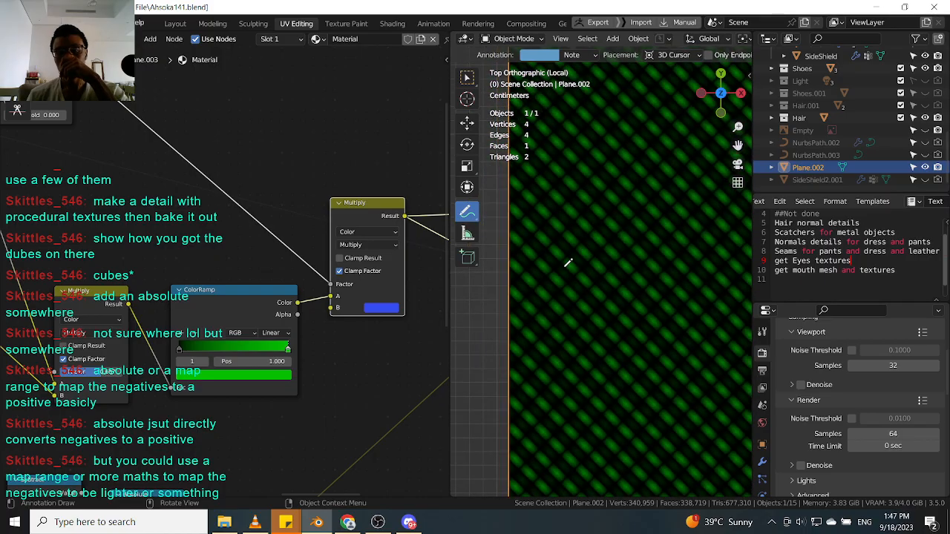
Switch the upper Multiply node's blend mode to Mix and back to Multiply.
scroll(567, 263, up, 4)
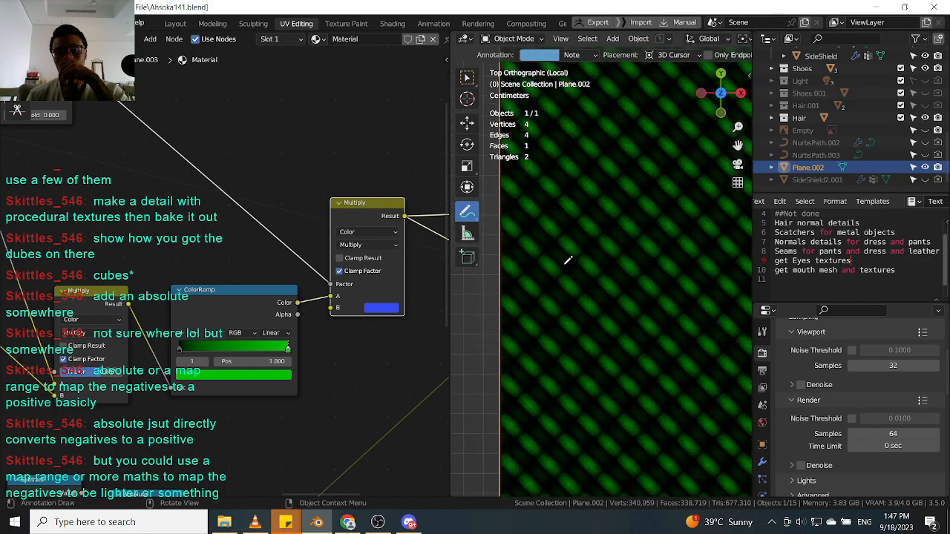
click(329, 297)
click(385, 245)
click(364, 257)
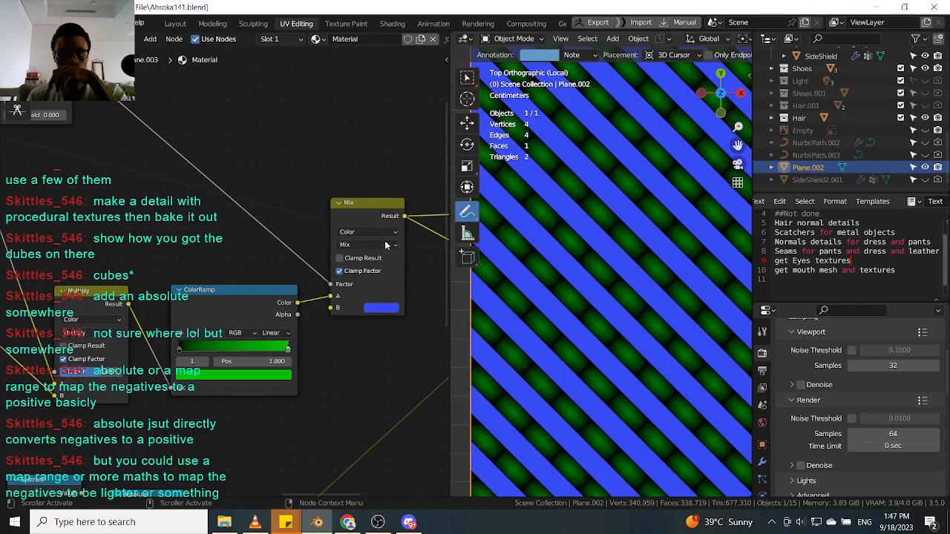
click(387, 245)
click(375, 284)
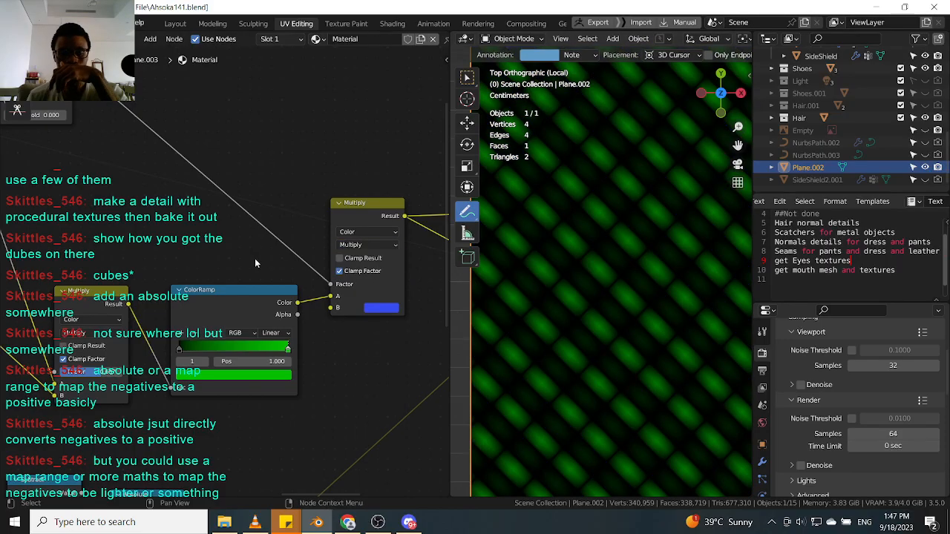
Pull the ColorRamp node out of the chain and delete it.
drag(263, 305, 255, 297)
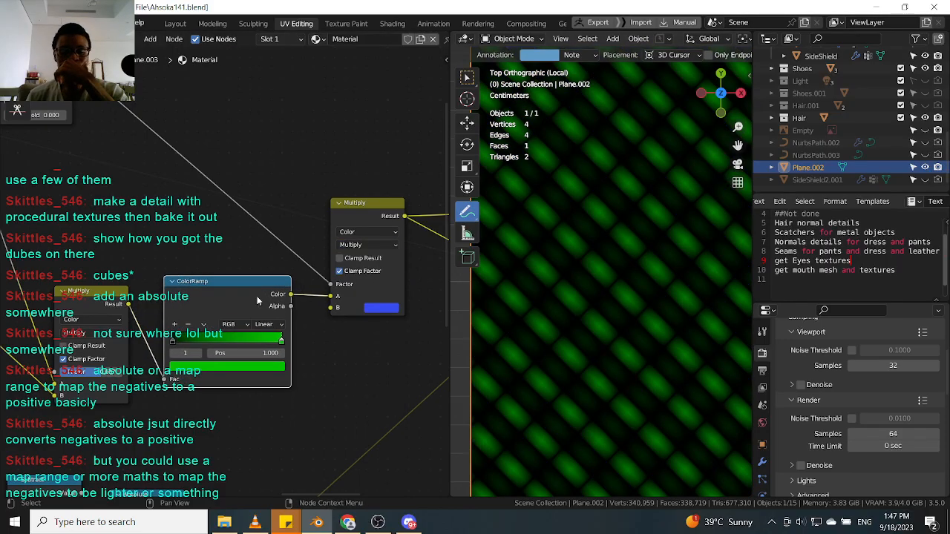
ctrl+shift+click(285, 288)
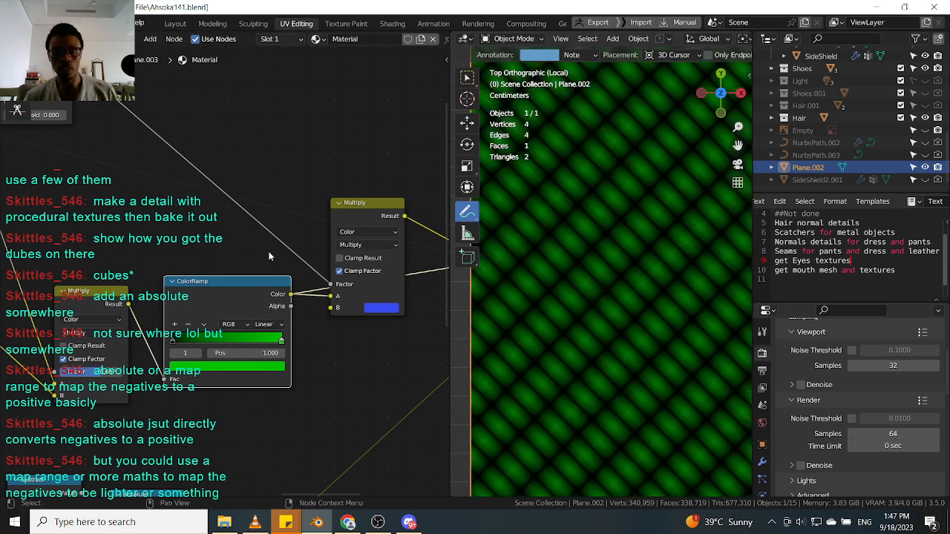
scroll(248, 284, down, 3)
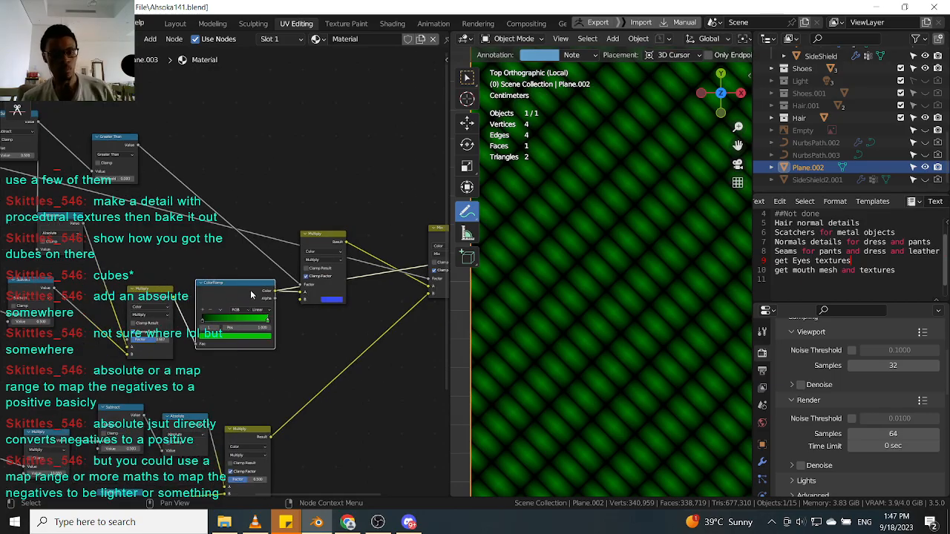
alt+drag(250, 288, 299, 105)
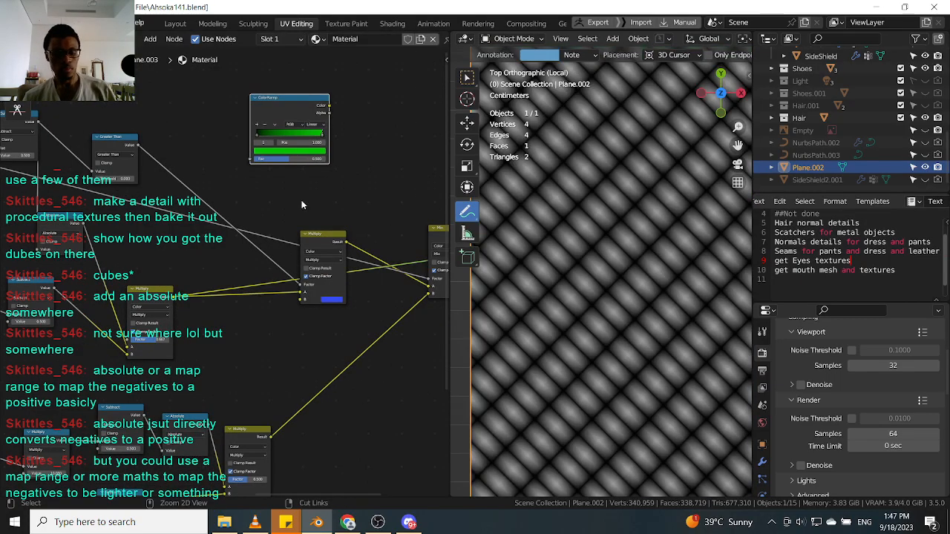
key(x)
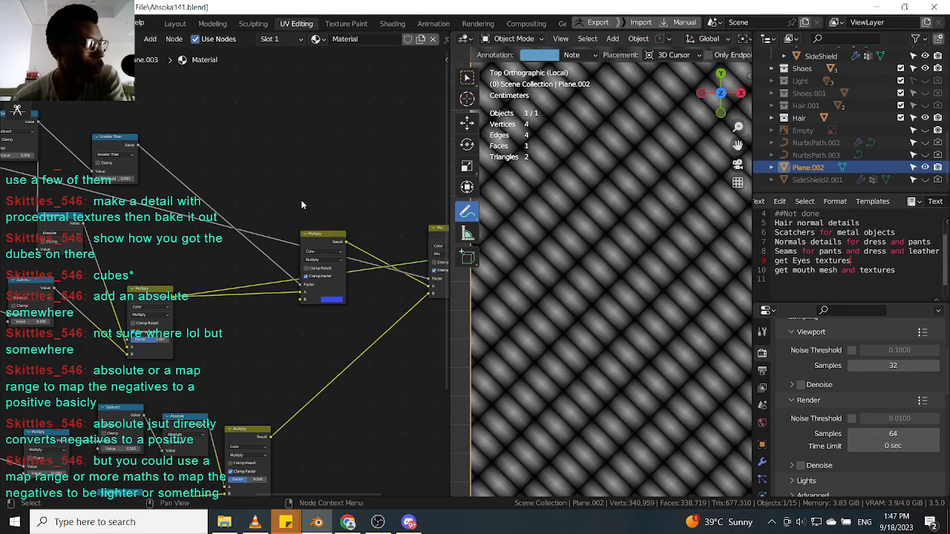
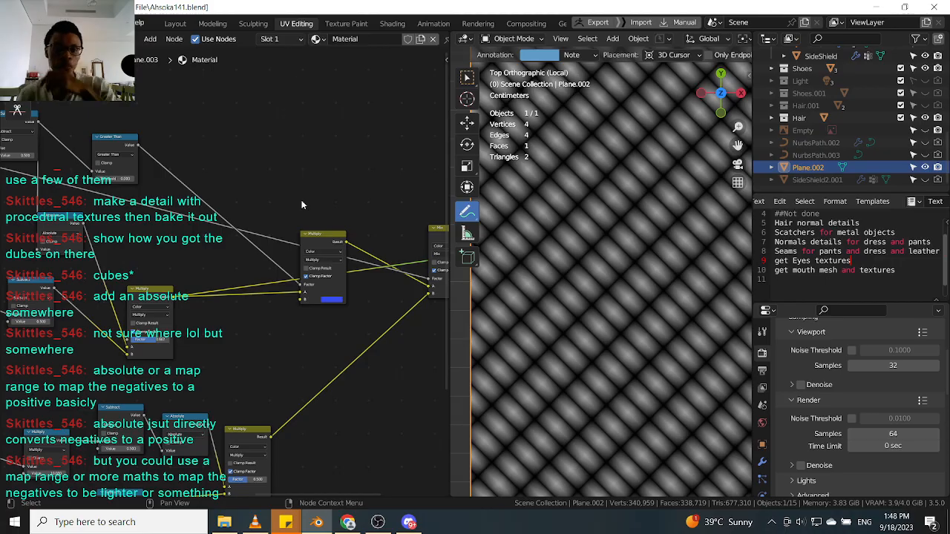
Rearrange the Subtract, Absolute and Multiply nodes around the upper Multiply node to tidy the chain.
scroll(322, 233, up, 3)
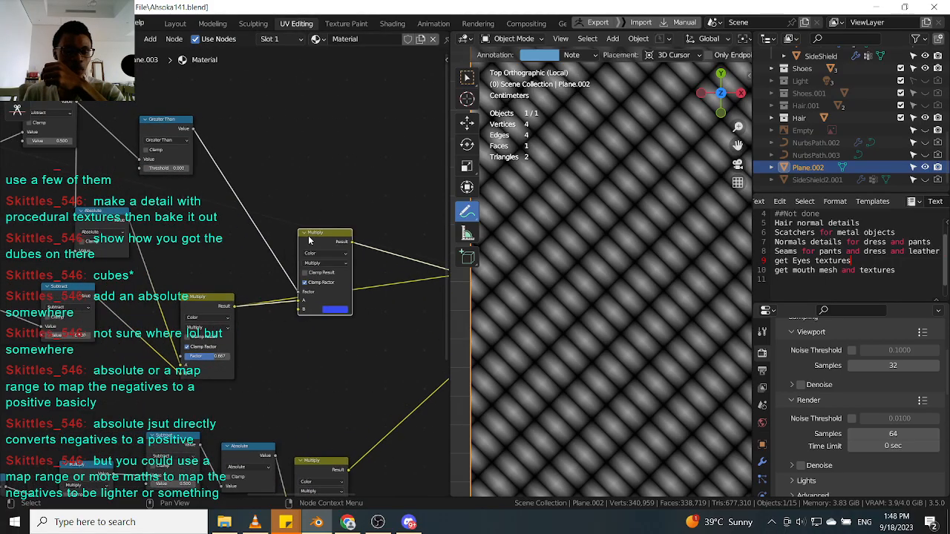
drag(323, 235, 320, 206)
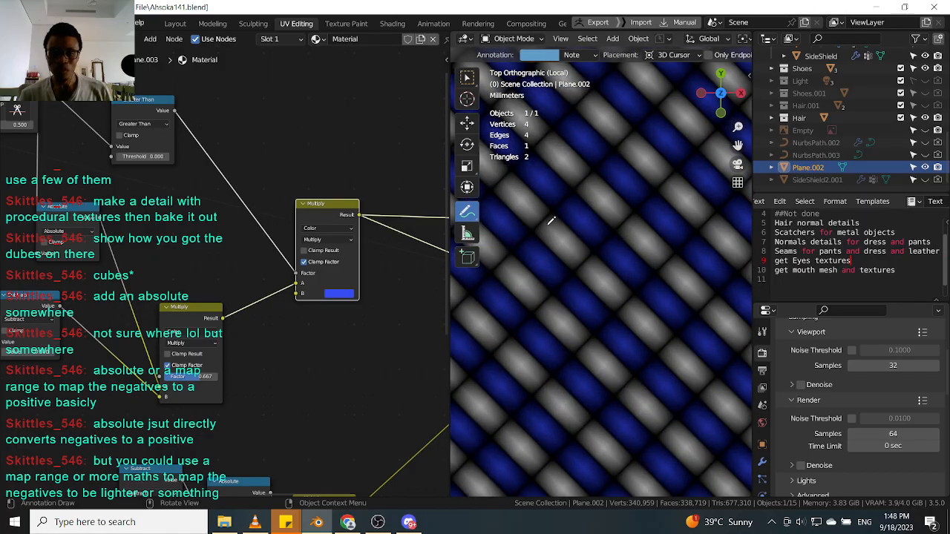
scroll(342, 216, down, 1)
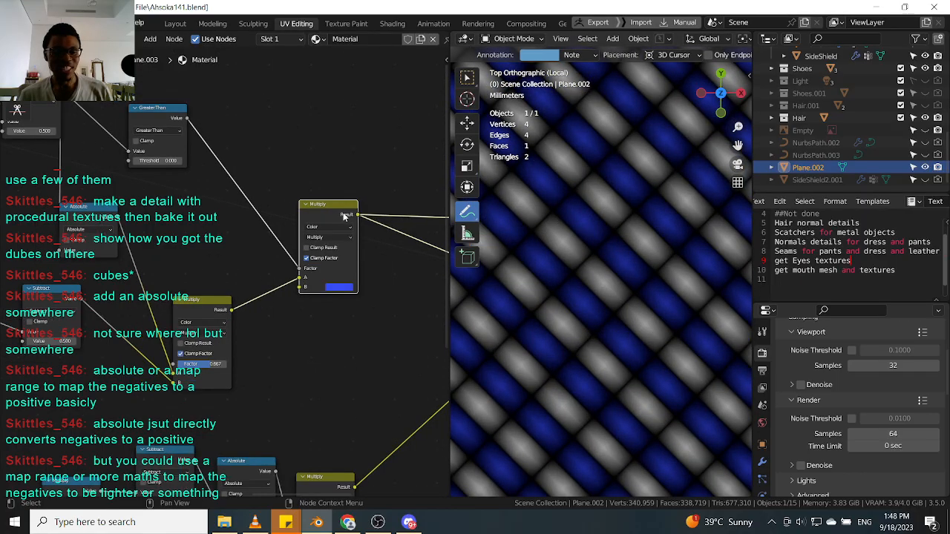
scroll(278, 245, up, 2)
drag(169, 327, 160, 321)
middle_drag(61, 288, 246, 253)
scroll(244, 253, down, 3)
click(133, 257)
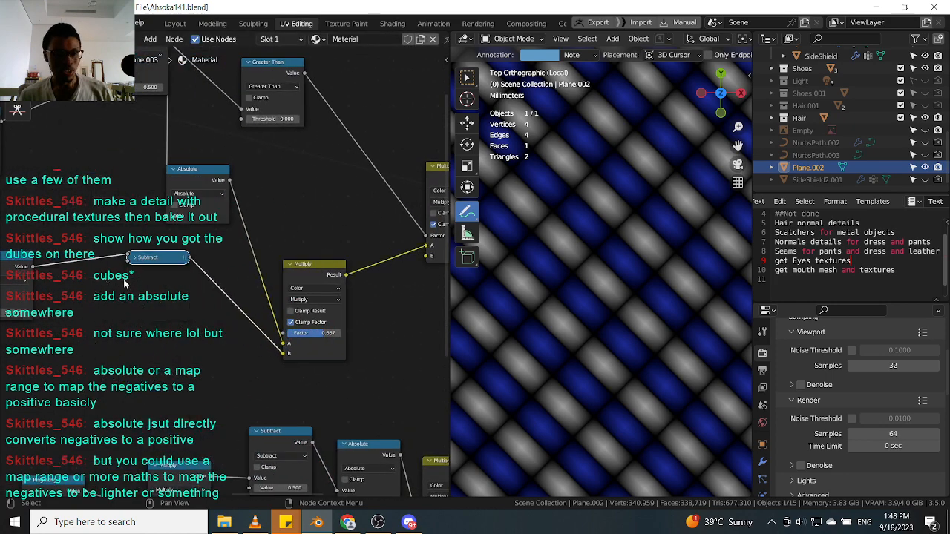
click(135, 259)
drag(139, 260, 118, 277)
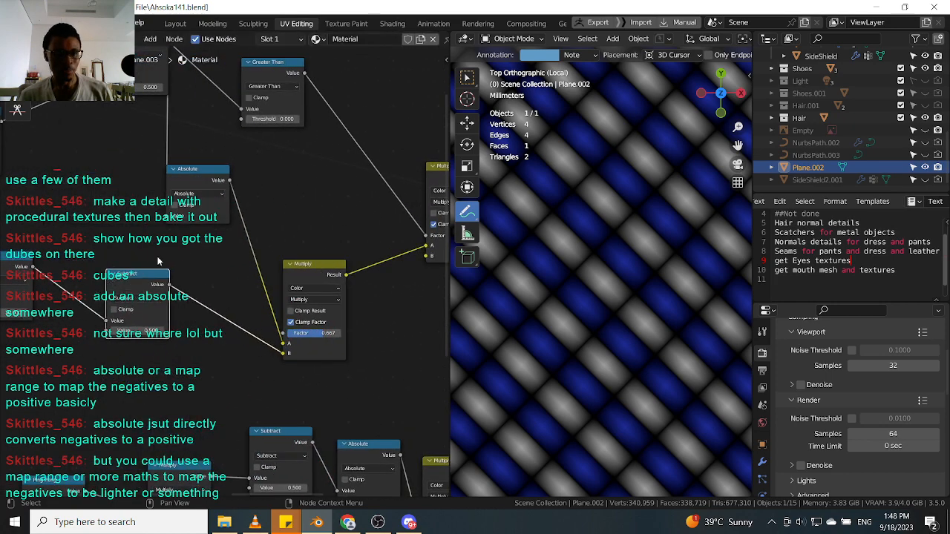
middle_drag(189, 185, 158, 242)
mouse_move(158, 240)
mouse_down()
mouse_move(135, 236)
mouse_move(172, 233)
mouse_up()
drag(254, 317, 299, 295)
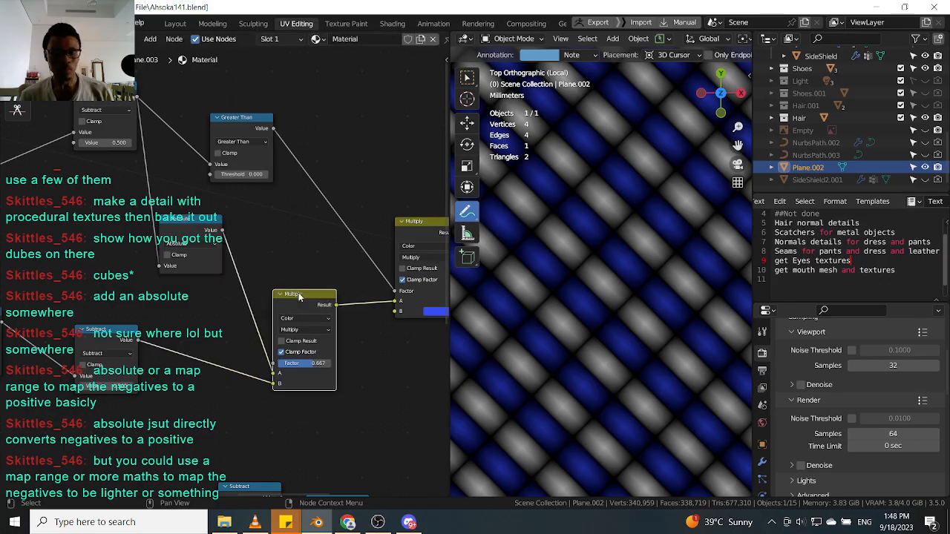
middle_drag(319, 299, 260, 327)
Move the upper Multiply node closer to the lower Multiply node.
scroll(283, 313, up, 2)
scroll(259, 326, down, 2)
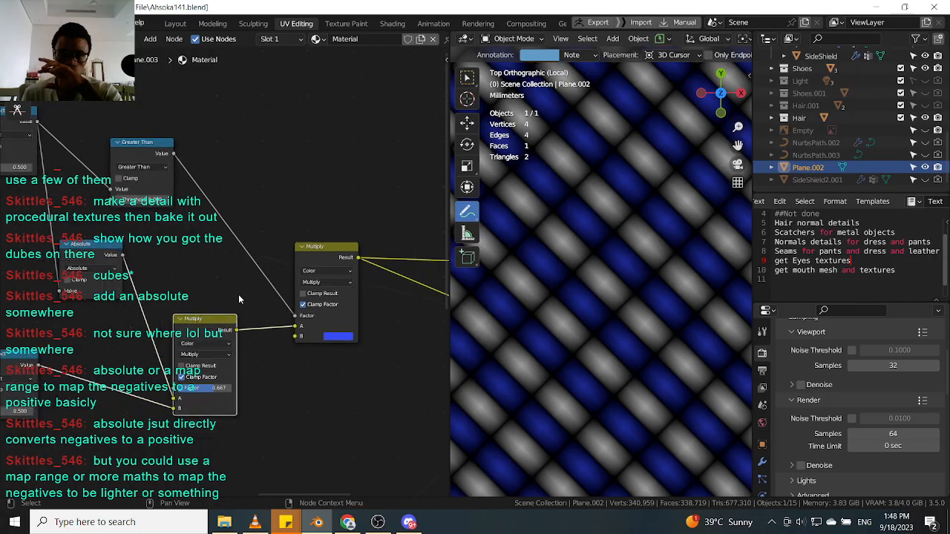
scroll(332, 344, up, 2)
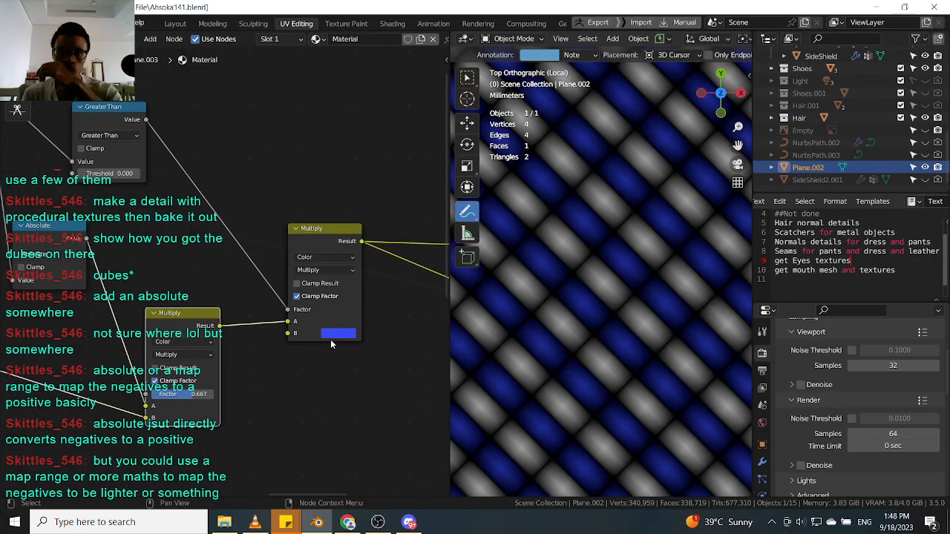
scroll(306, 330, up, 1)
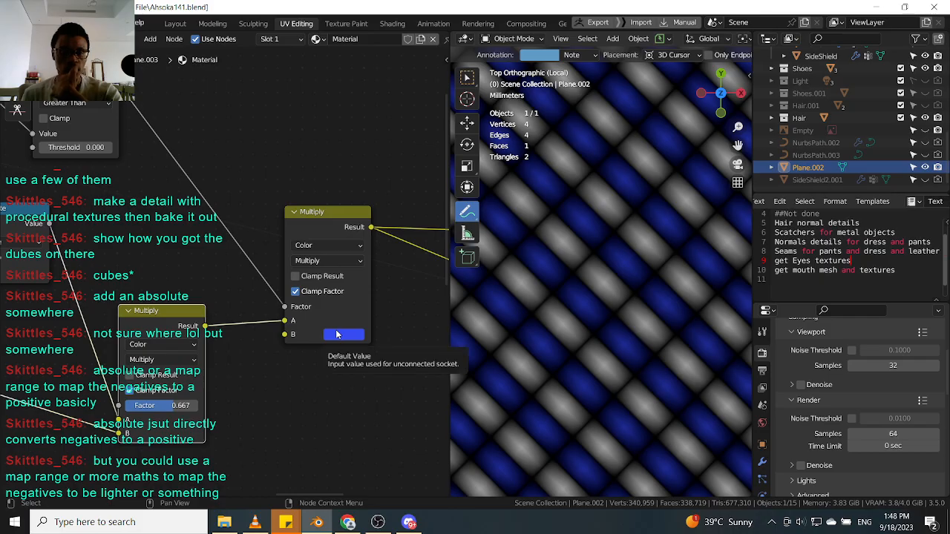
scroll(336, 334, down, 3)
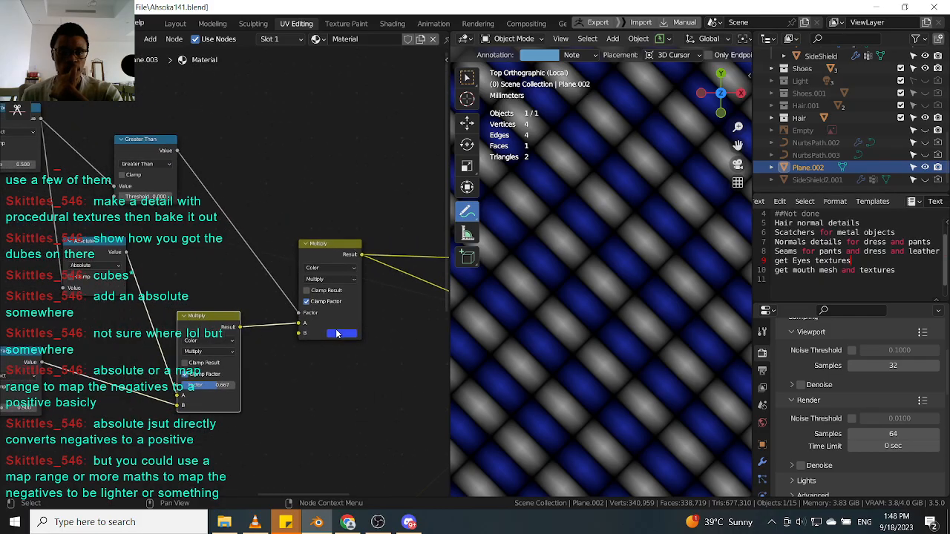
scroll(336, 334, down, 1)
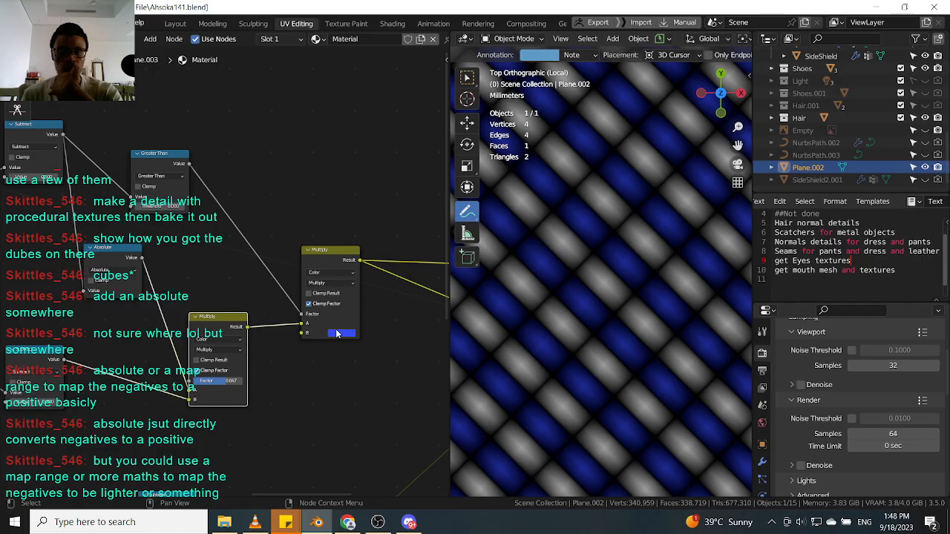
scroll(336, 334, up, 2)
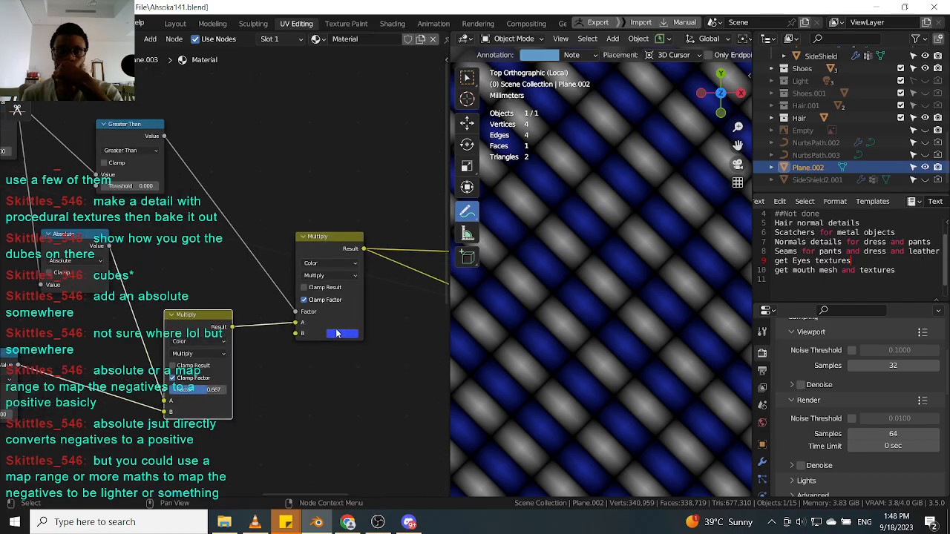
drag(329, 237, 307, 244)
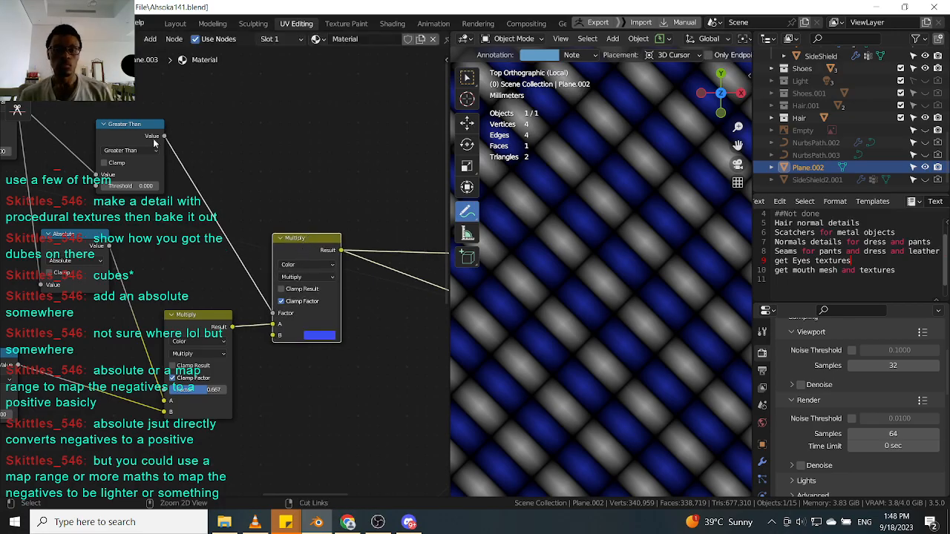
ctrl+shift+click(157, 142)
ctrl+shift+click(301, 251)
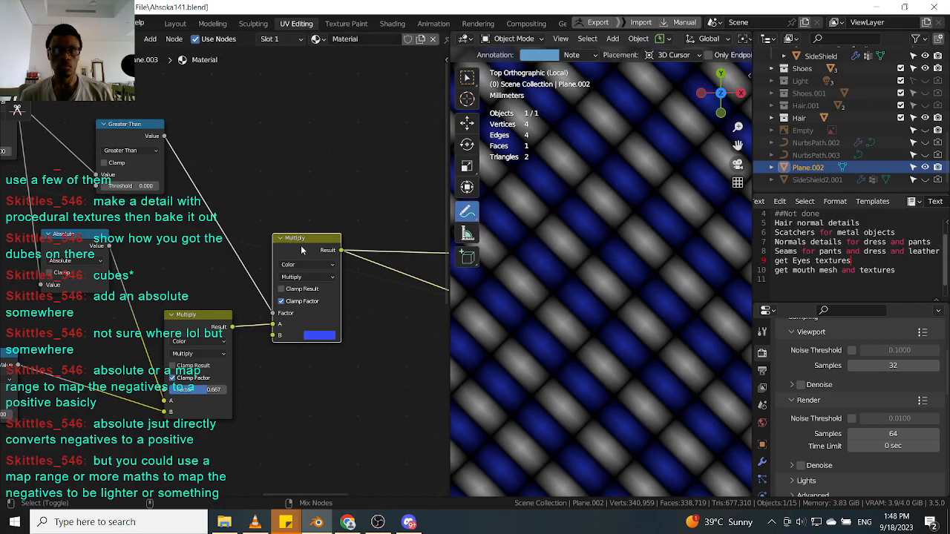
middle_drag(354, 260, 288, 245)
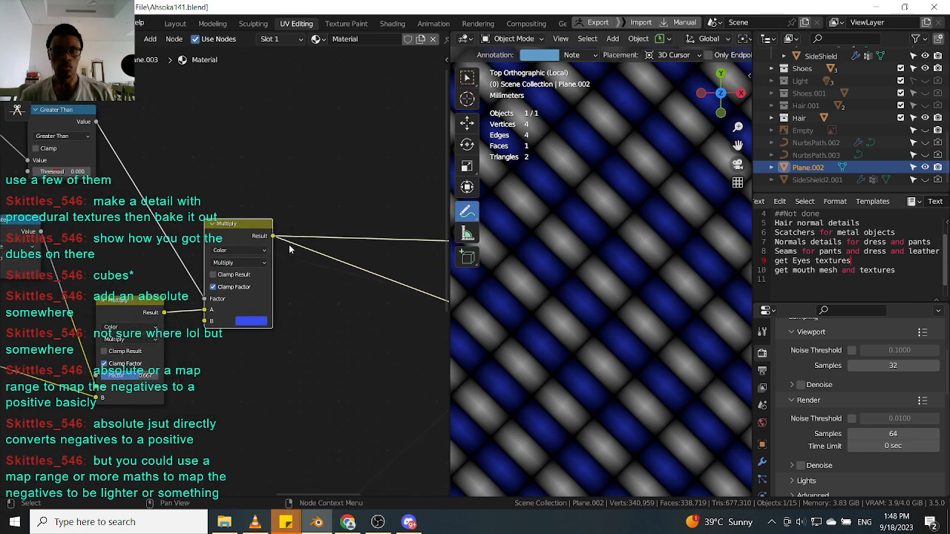
scroll(288, 246, down, 2)
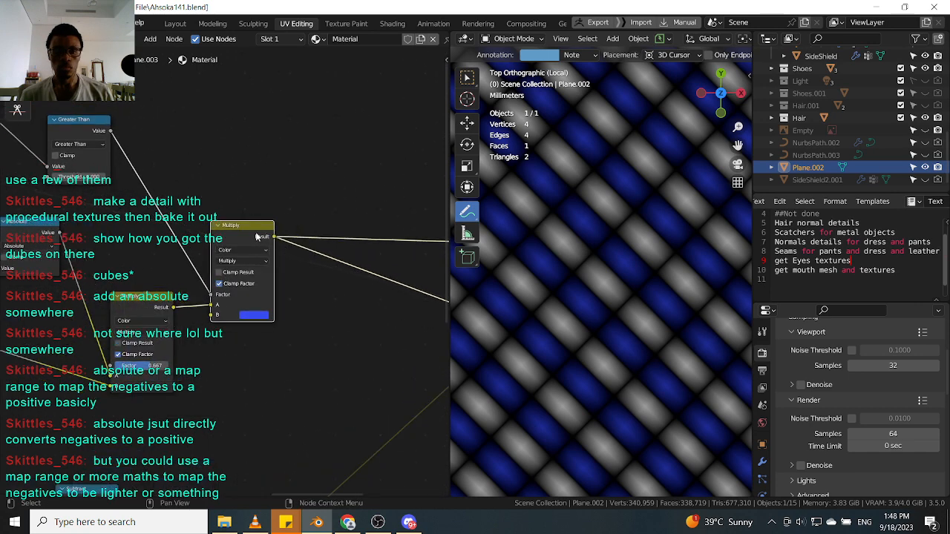
scroll(256, 236, down, 1)
scroll(251, 236, up, 1)
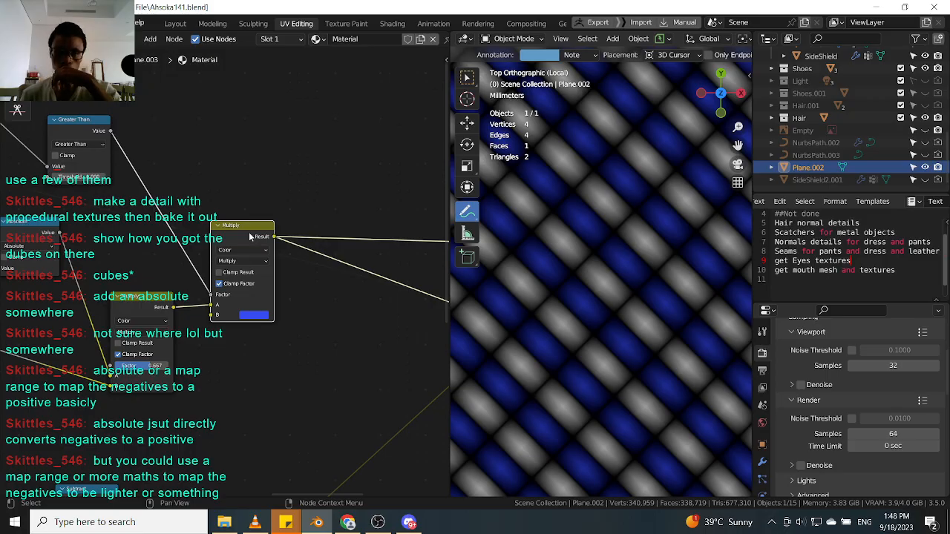
Duplicate the upper Multiply node and insert the copy after it in the chain.
key(shift+d)
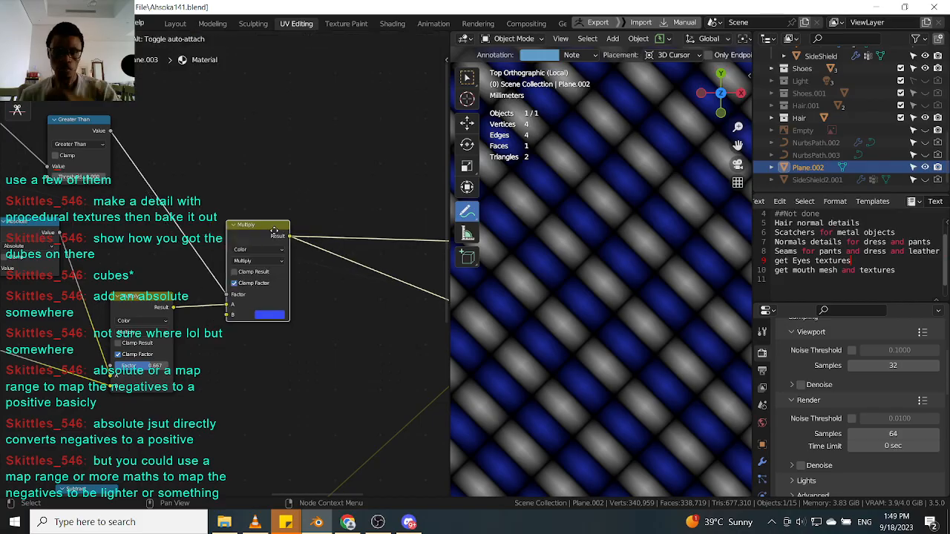
click(391, 192)
drag(380, 195, 358, 216)
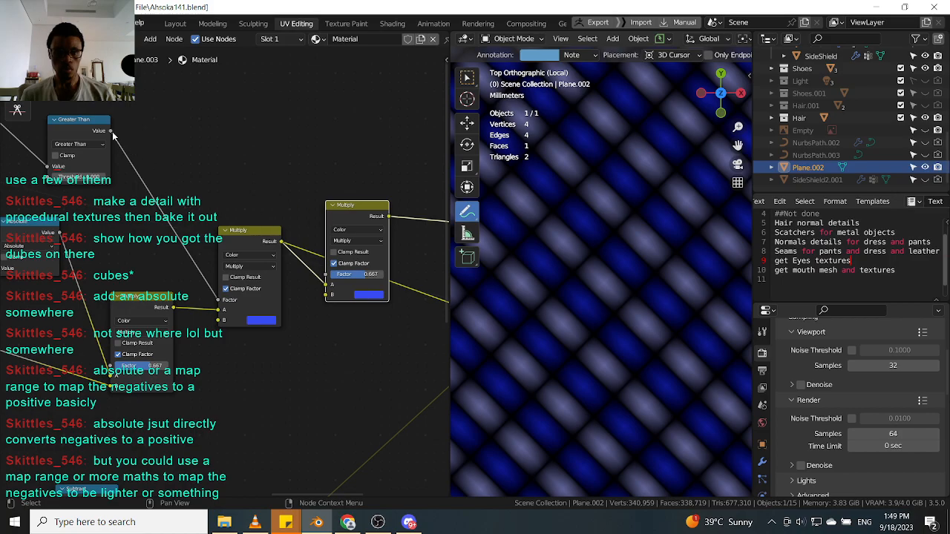
Connect the Greater Than output to the new Multiply node's Factor input and reposition the original node.
drag(111, 131, 325, 276)
drag(257, 239, 254, 256)
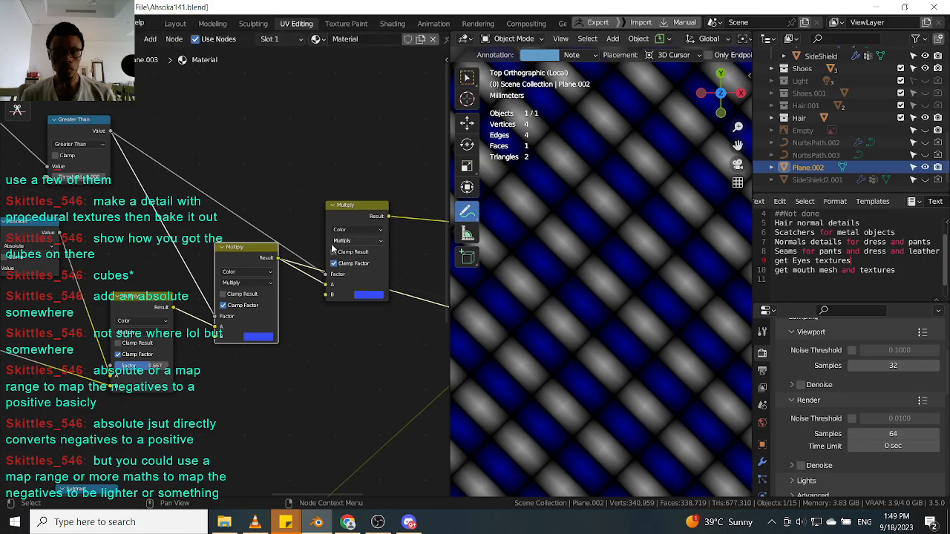
middle_drag(196, 186, 221, 201)
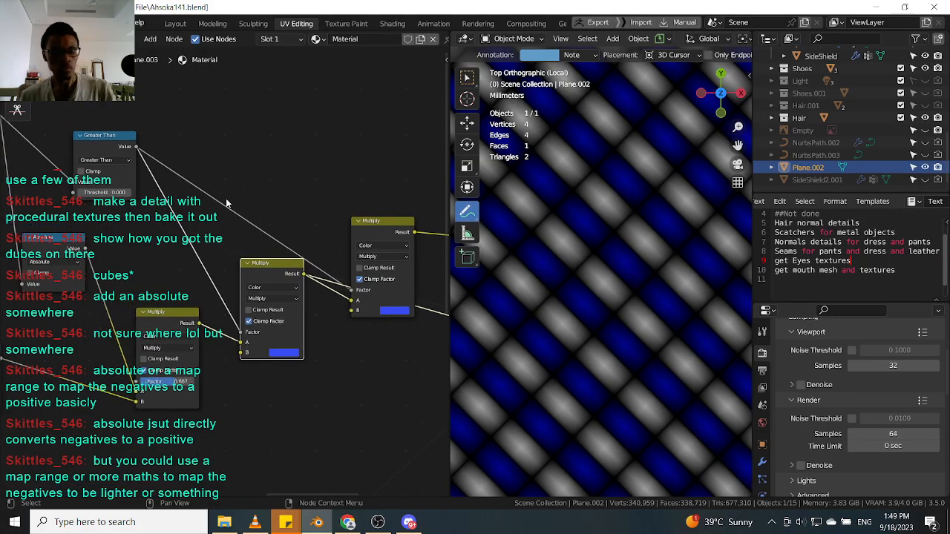
Add an Invert node and insert it between Greater Than and the new Multiply node's Factor.
key(shift+a)
text(inve)
key(Return)
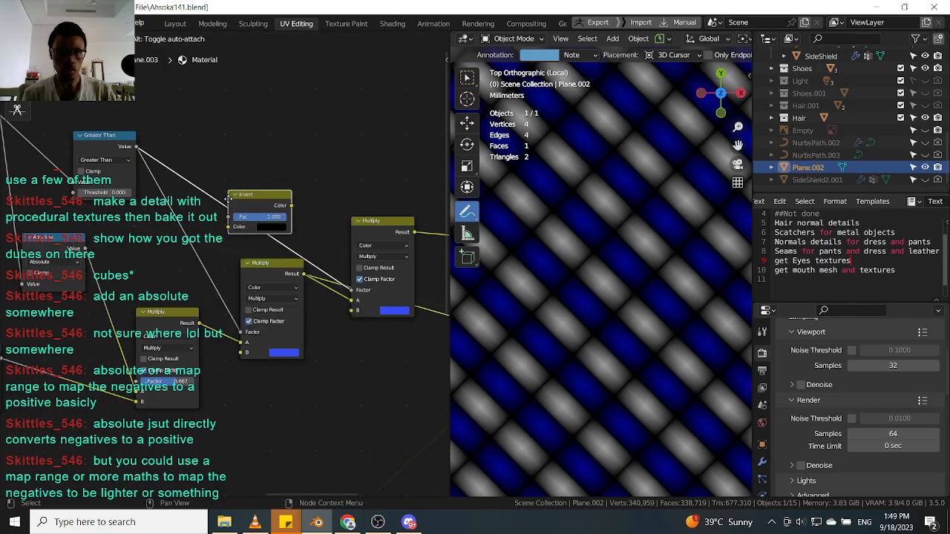
click(227, 203)
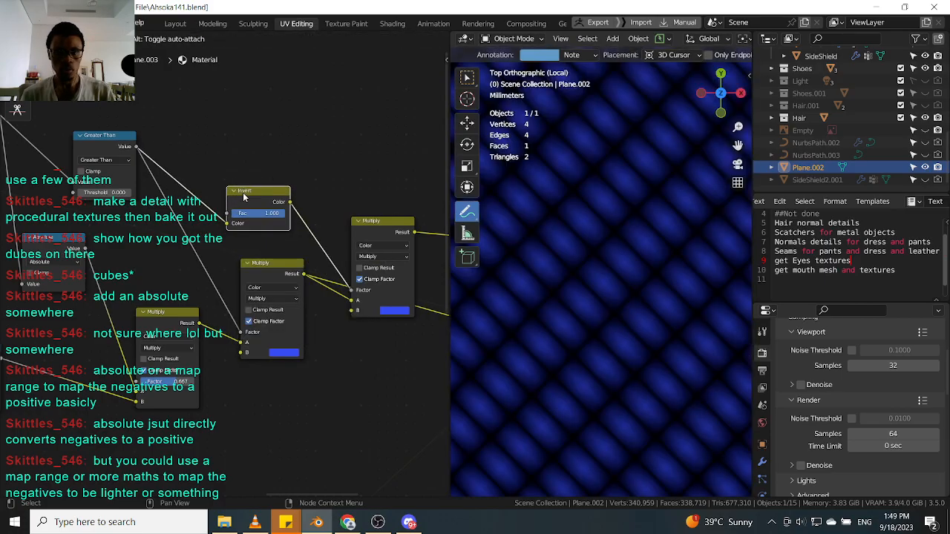
Set the new Multiply node's B color to green.
click(396, 311)
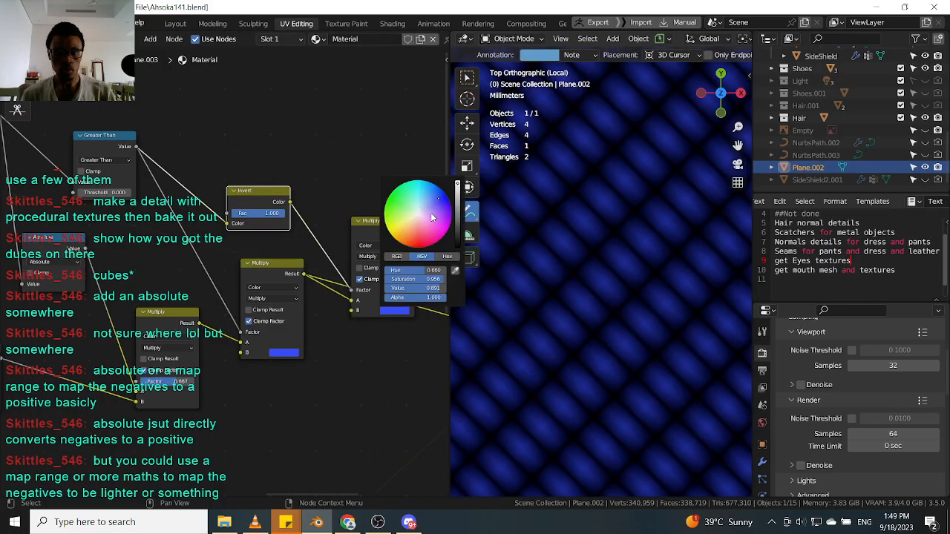
click(392, 196)
scroll(612, 282, down, 4)
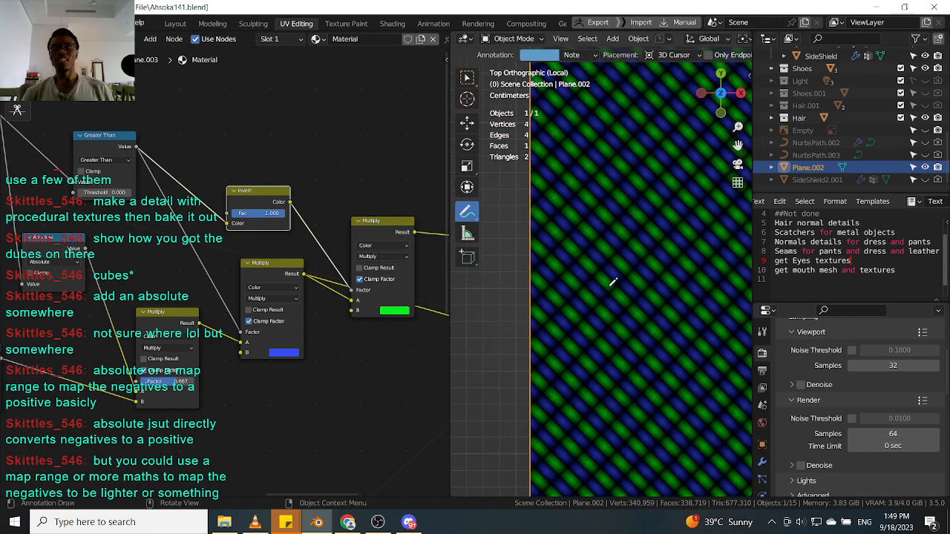
Reposition the Invert node and the Multiply nodes to tidy the upper chain.
scroll(613, 282, down, 5)
drag(259, 191, 256, 170)
middle_drag(327, 276, 234, 268)
drag(283, 221, 273, 203)
scroll(155, 260, down, 2)
middle_drag(158, 262, 250, 263)
scroll(312, 251, up, 1)
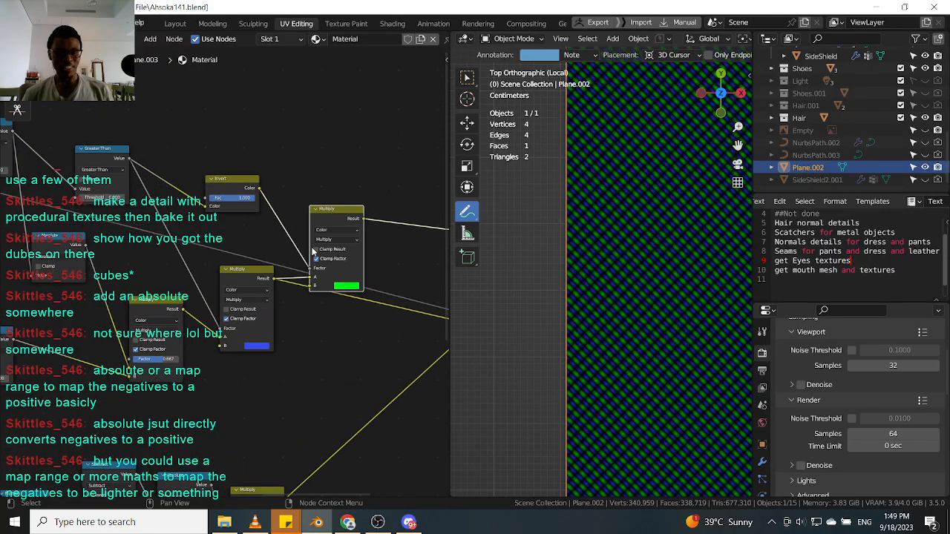
scroll(291, 272, down, 1)
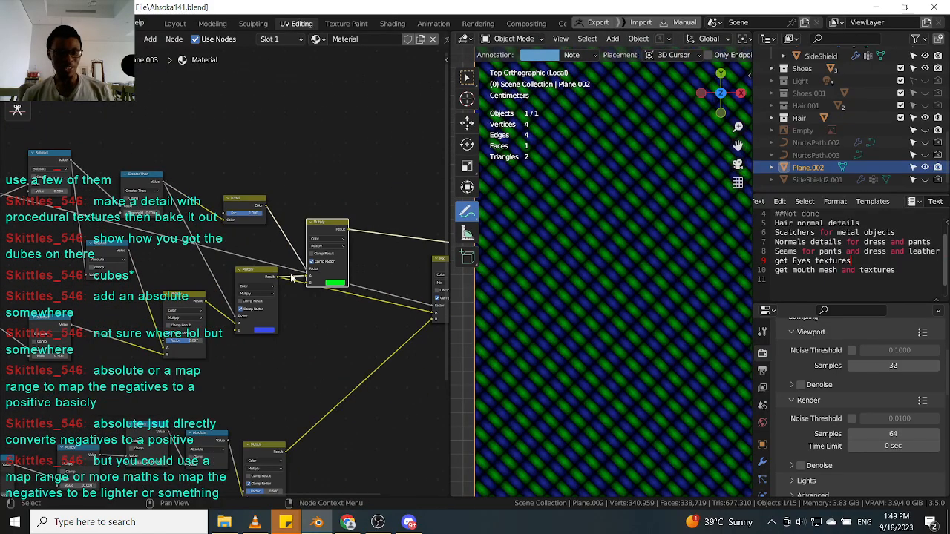
scroll(289, 275, down, 3)
scroll(301, 291, up, 2)
scroll(360, 282, up, 2)
middle_drag(422, 253, 327, 235)
drag(341, 235, 359, 232)
scroll(216, 256, down, 2)
middle_drag(215, 259, 307, 259)
scroll(307, 261, up, 1)
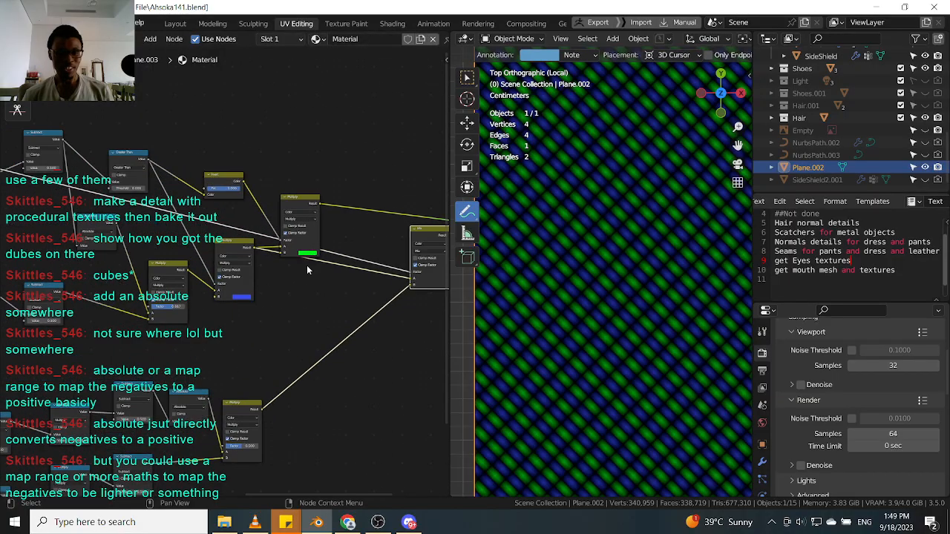
scroll(308, 265, up, 4)
scroll(315, 304, down, 5)
Adjust node spacing between the upper Multiply nodes and the Mix node.
middle_drag(175, 269, 244, 205)
scroll(245, 272, down, 4)
middle_drag(252, 265, 184, 269)
scroll(333, 176, up, 4)
scroll(231, 214, down, 4)
middle_drag(230, 214, 289, 216)
scroll(289, 216, up, 3)
scroll(306, 220, down, 2)
scroll(82, 151, down, 1)
Select groups of nodes and move them to spread out the whole node tree.
middle_drag(82, 151, 211, 193)
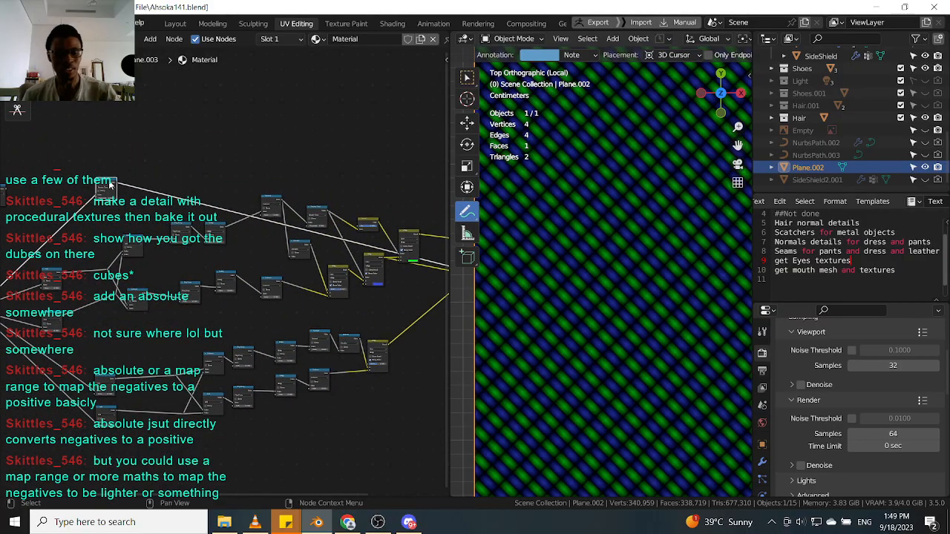
drag(110, 184, 272, 88)
shift+right_drag(104, 166, 114, 215)
middle_drag(114, 215, 189, 260)
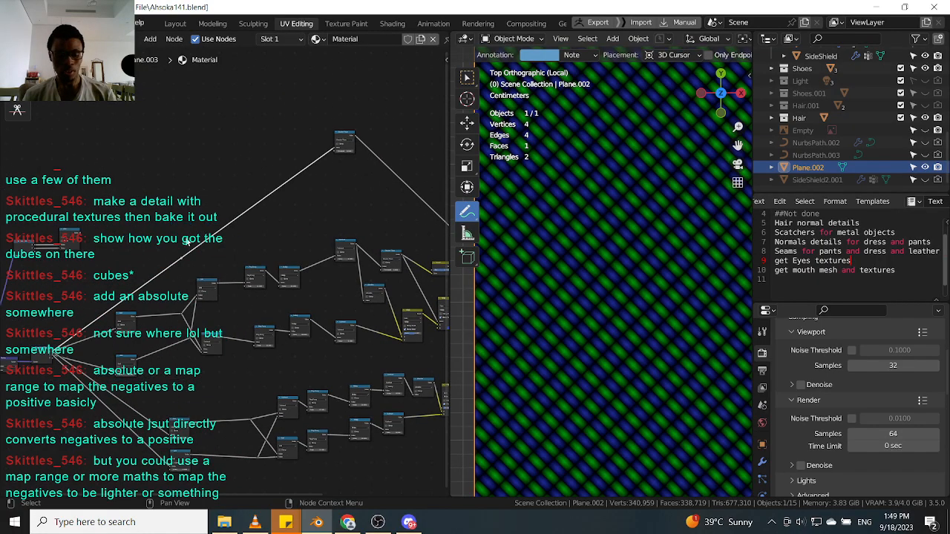
key(g)
click(66, 145)
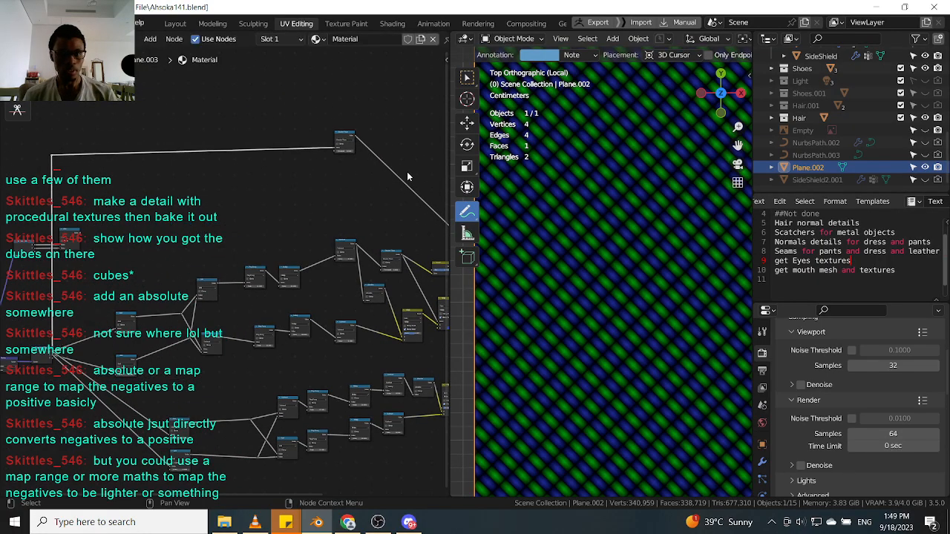
middle_drag(419, 198, 209, 192)
shift+right_drag(229, 238, 265, 211)
key(g)
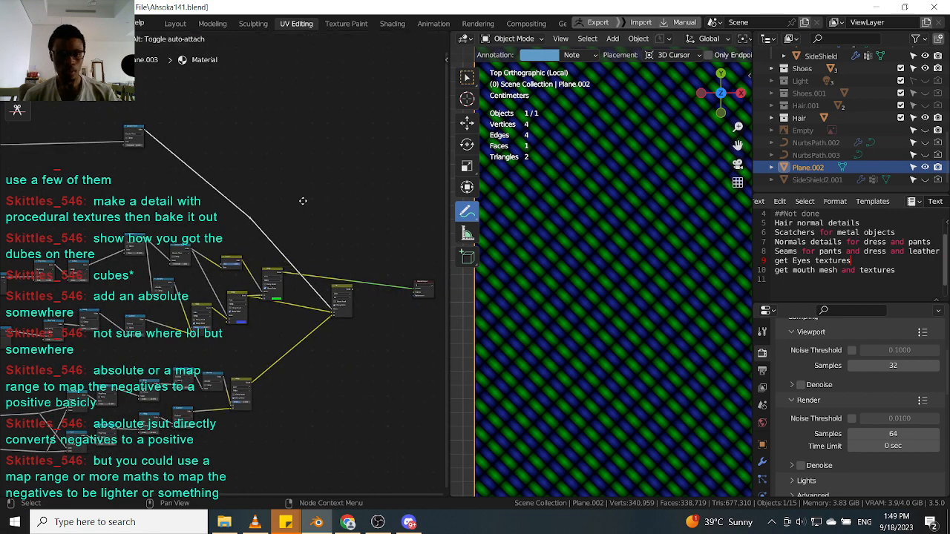
click(362, 129)
middle_drag(268, 146, 453, 140)
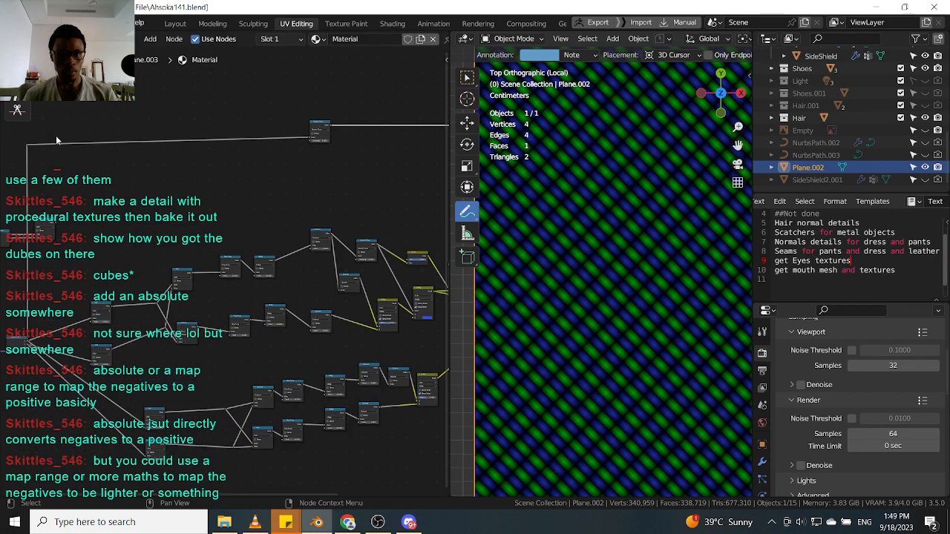
middle_drag(323, 243, 224, 205)
scroll(394, 276, up, 3)
scroll(334, 259, up, 5)
middle_drag(299, 227, 313, 212)
scroll(311, 214, down, 5)
scroll(336, 237, down, 2)
scroll(348, 282, up, 2)
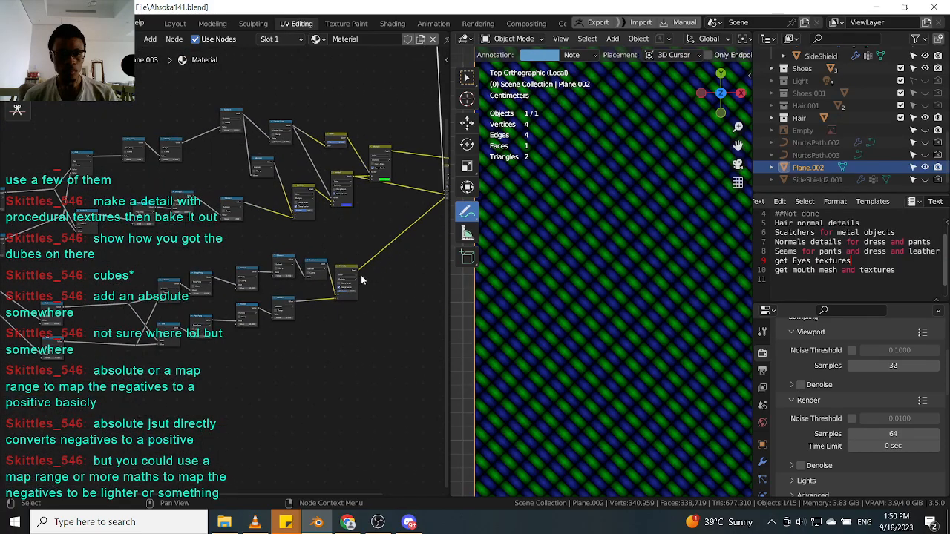
scroll(353, 259, up, 4)
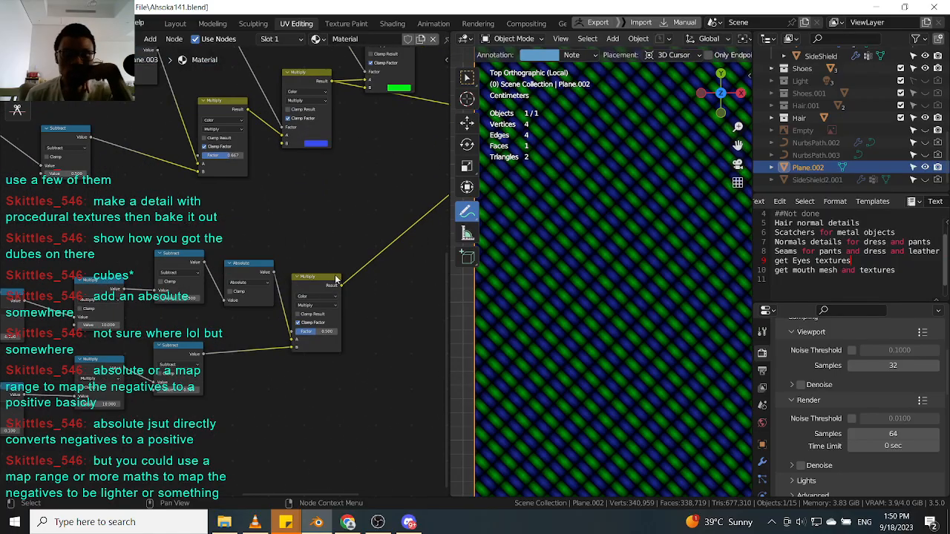
Select the lower Multiply node and move the lower chain's nodes to make room beneath the upper chain.
ctrl+shift+click(319, 279)
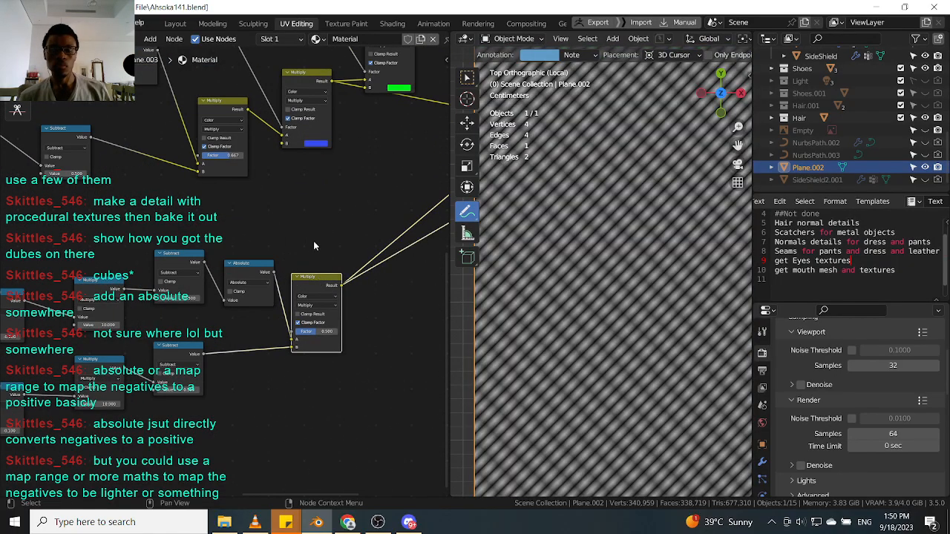
drag(312, 283, 395, 280)
scroll(306, 250, down, 4)
middle_drag(306, 250, 309, 299)
middle_drag(193, 145, 250, 172)
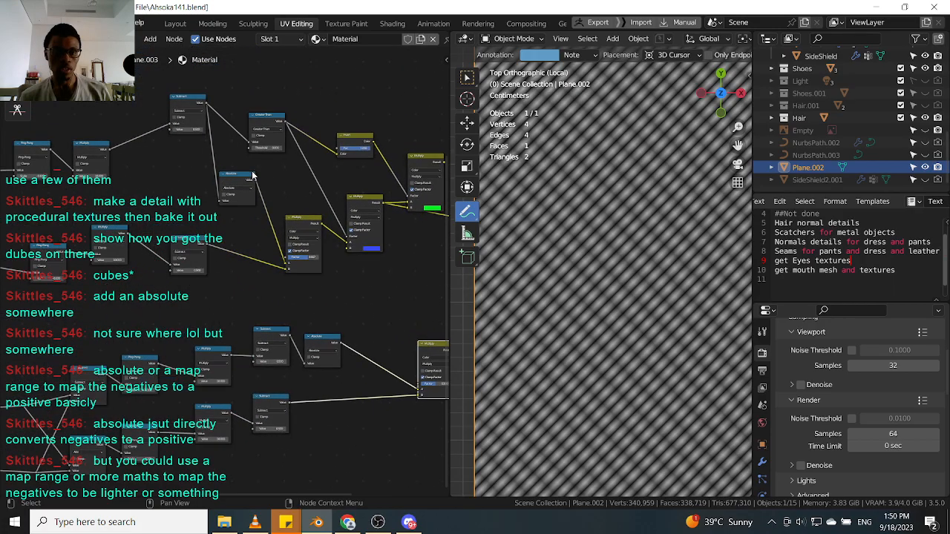
scroll(350, 371, up, 2)
drag(325, 335, 336, 341)
scroll(231, 155, down, 1)
middle_drag(231, 154, 251, 202)
Duplicate the upper chain's Greater Than, Invert and two Multiply nodes and place the copies beside the lower chain.
click(182, 129)
click(261, 130)
middle_drag(349, 147, 279, 138)
shift+click(308, 213)
shift+click(286, 132)
shift+click(369, 164)
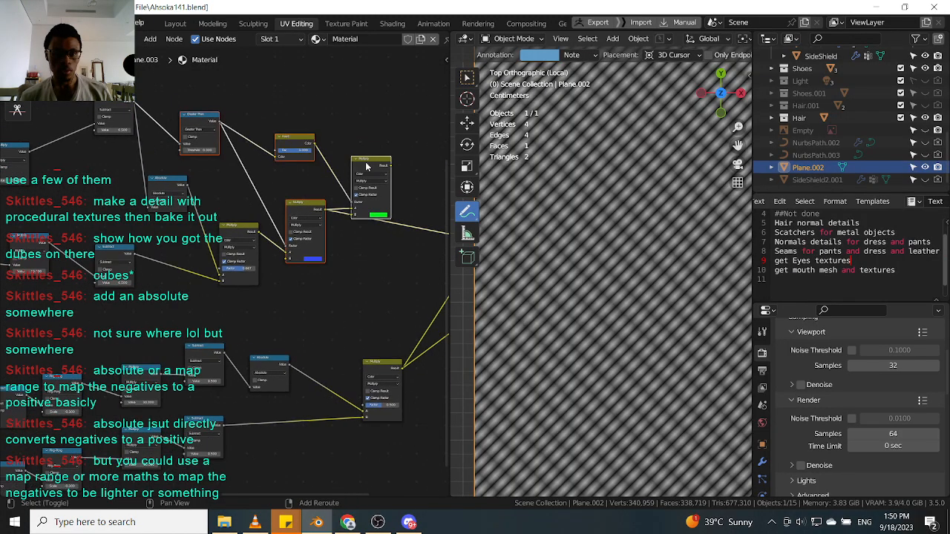
scroll(332, 297, down, 2)
scroll(341, 326, up, 2)
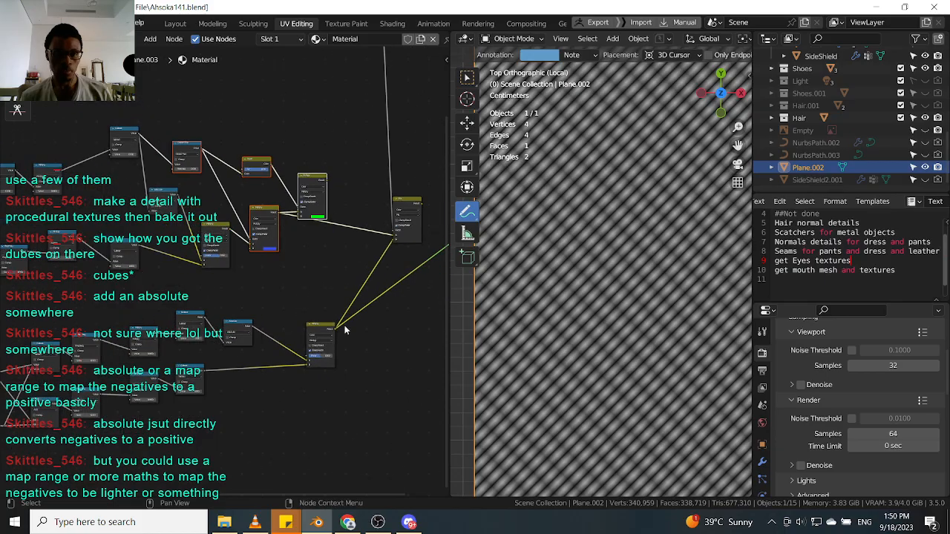
drag(307, 327, 291, 335)
scroll(320, 341, up, 3)
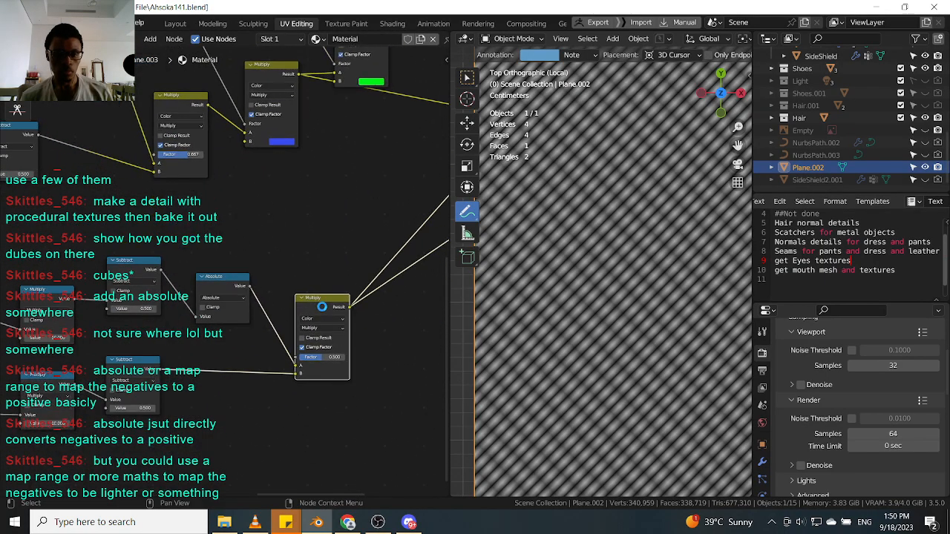
scroll(320, 304, down, 1)
scroll(327, 299, down, 1)
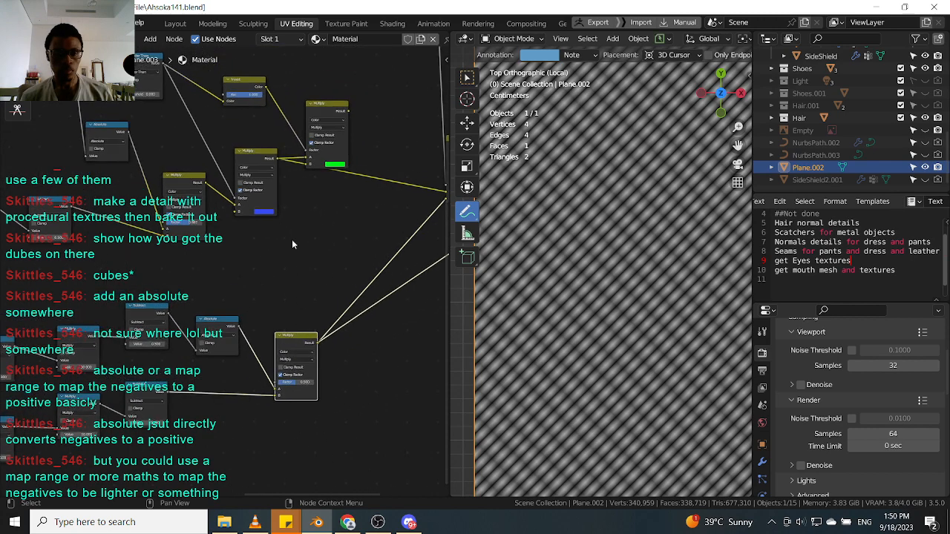
click(266, 182)
shift+click(312, 141)
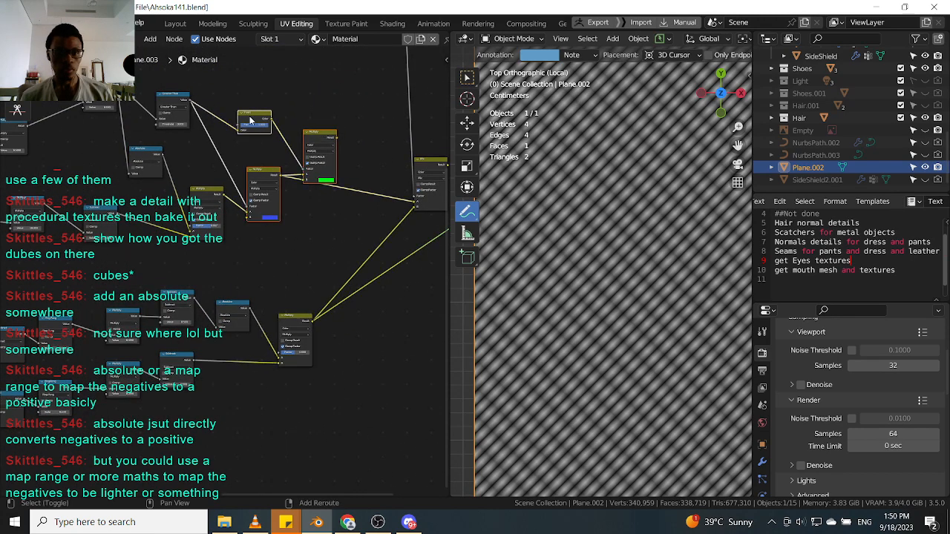
click(172, 103)
shift+click(254, 119)
scroll(312, 132, down, 1)
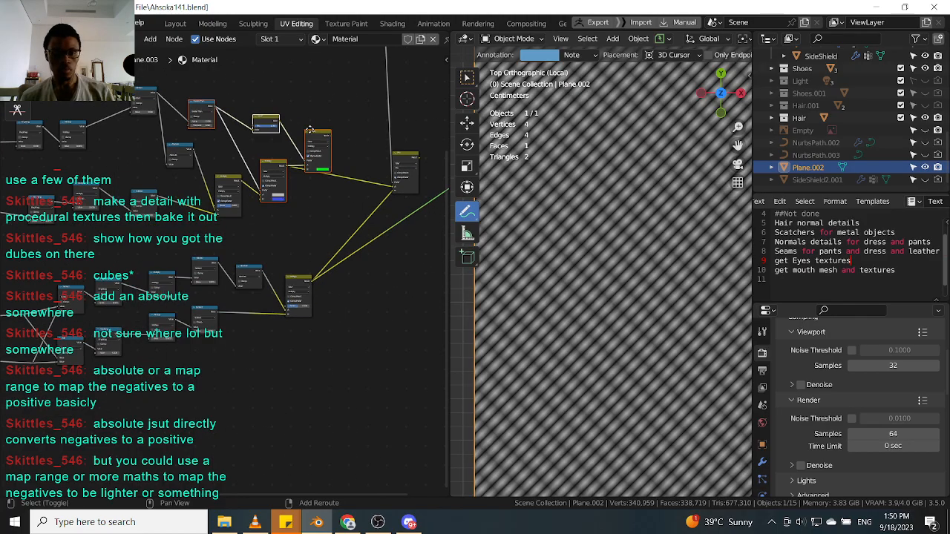
key(shift+d)
scroll(364, 267, up, 2)
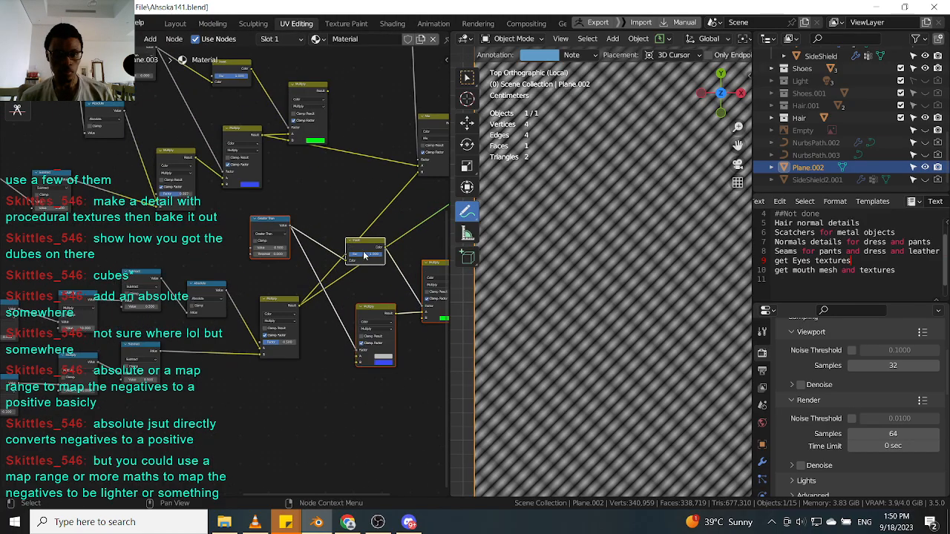
click(371, 276)
scroll(365, 273, up, 1)
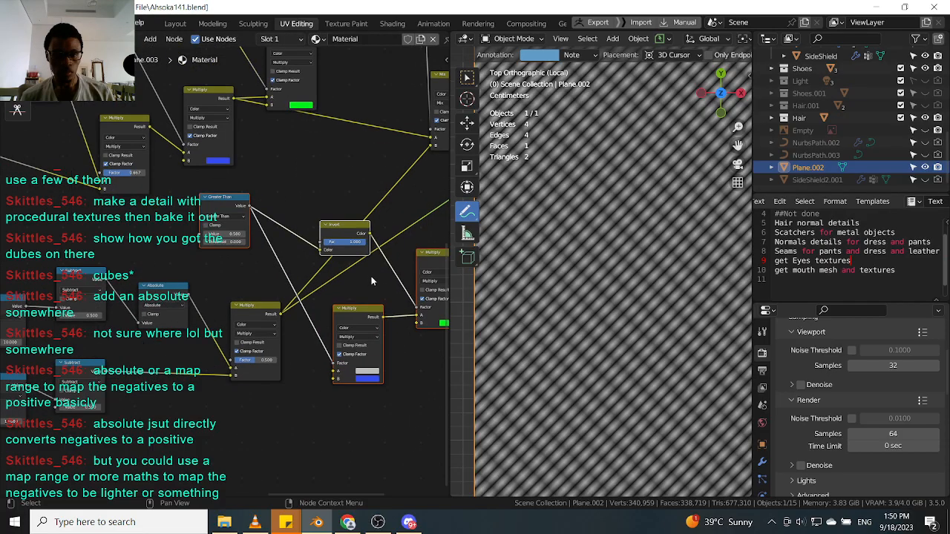
Wire the duplicated Greater Than, Invert and Multiply nodes into the lower subtract and absolute chain.
click(350, 228)
drag(363, 312, 354, 302)
middle_drag(413, 270, 352, 269)
drag(351, 268, 335, 265)
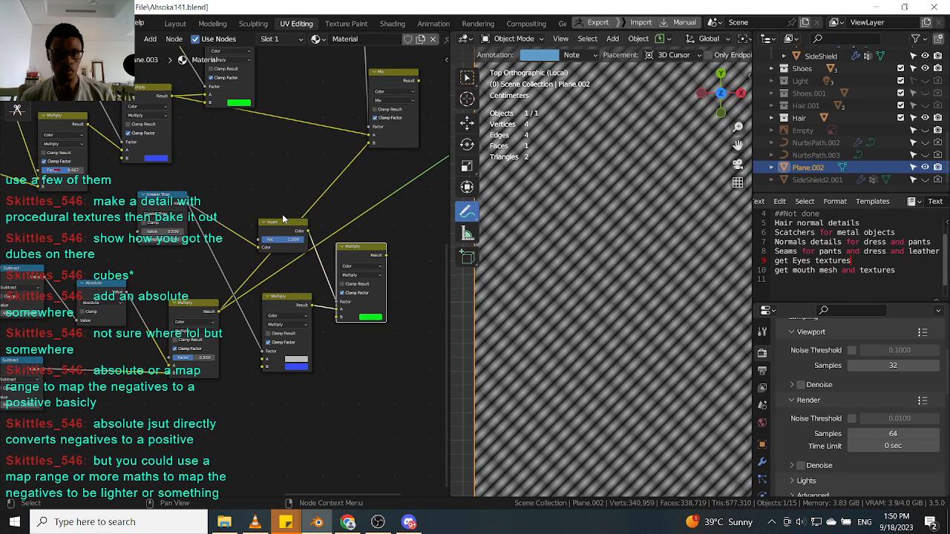
drag(273, 233, 274, 220)
drag(151, 205, 176, 219)
scroll(145, 226, down, 1)
middle_drag(144, 227, 188, 237)
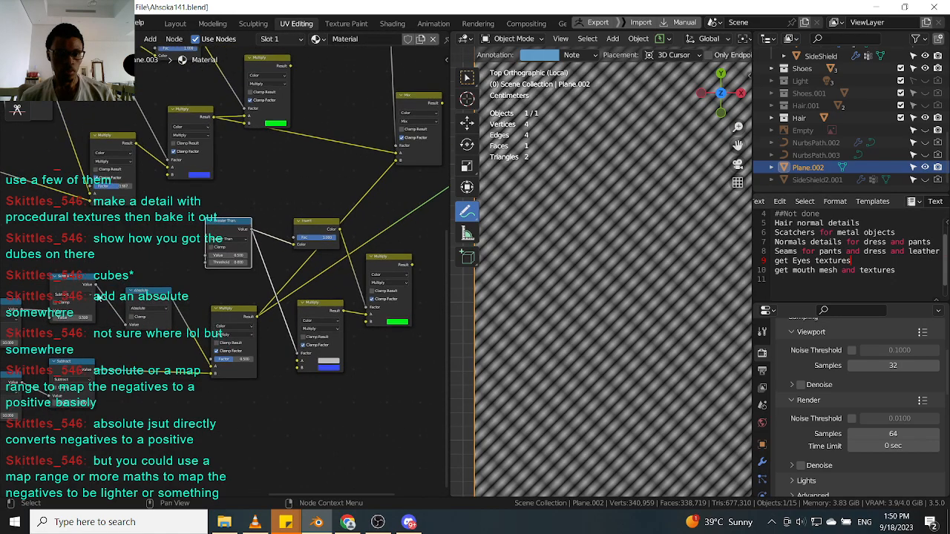
drag(95, 285, 207, 256)
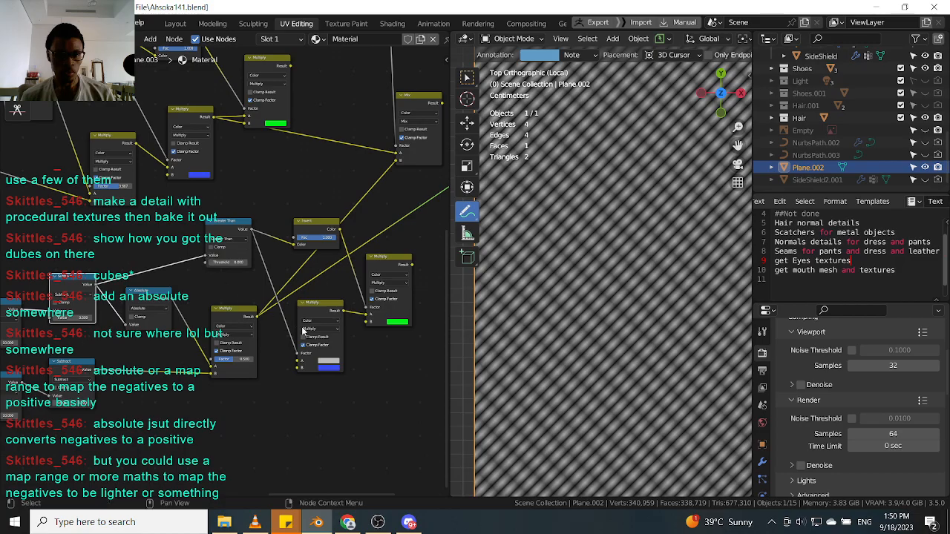
scroll(298, 325, up, 3)
drag(247, 313, 297, 368)
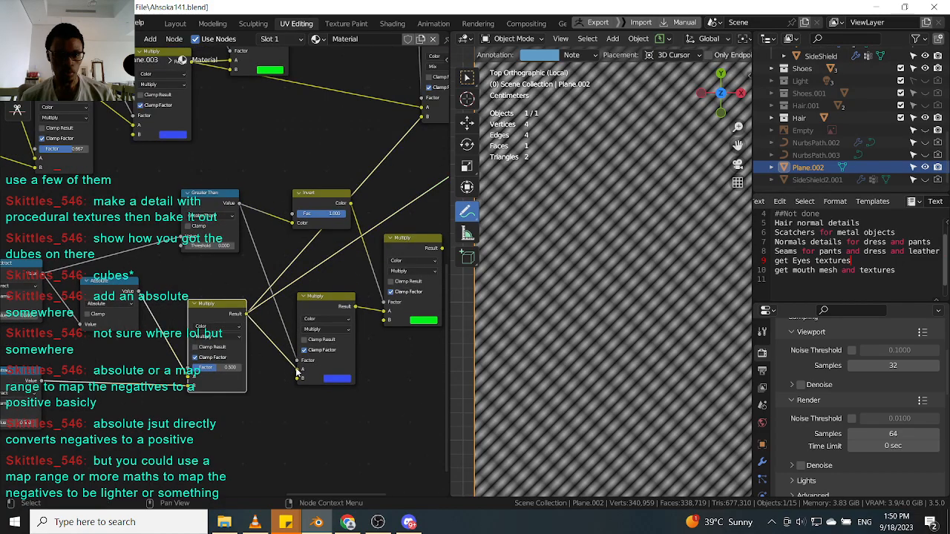
scroll(327, 312, down, 3)
Connect the upper chain's result and the lower green Multiply result to the Mix node's A and B inputs.
ctrl+shift+click(384, 267)
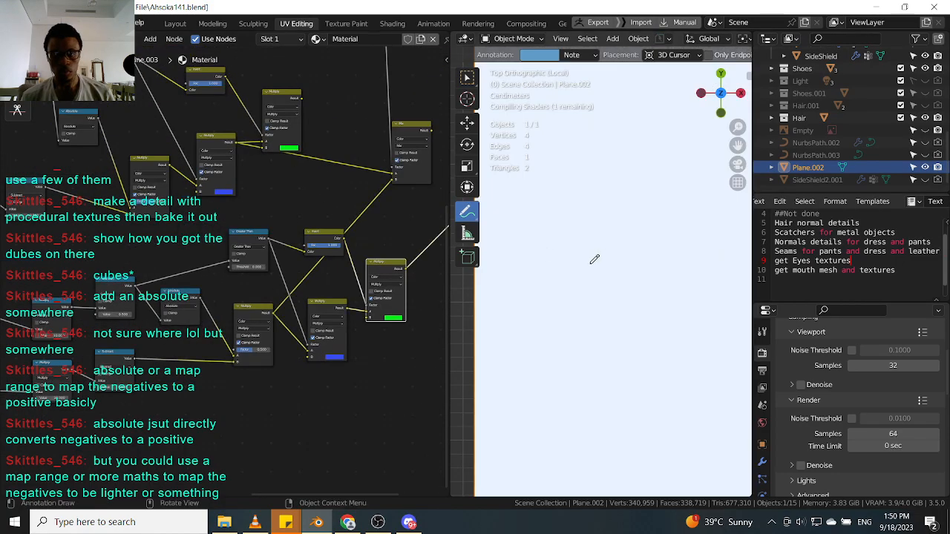
middle_drag(370, 226, 318, 283)
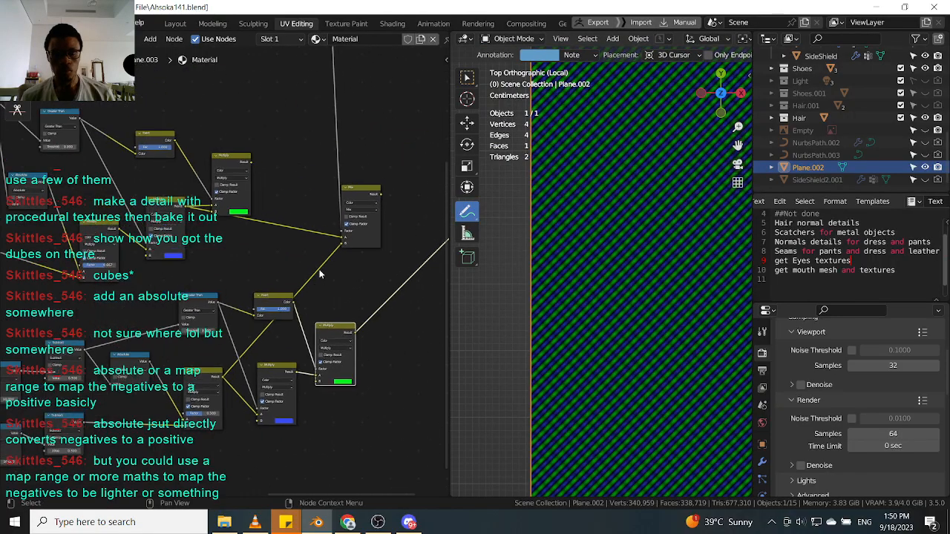
scroll(319, 281, down, 2)
drag(391, 199, 315, 260)
middle_drag(381, 250, 328, 250)
scroll(328, 250, up, 1)
drag(291, 210, 350, 206)
scroll(354, 220, down, 2)
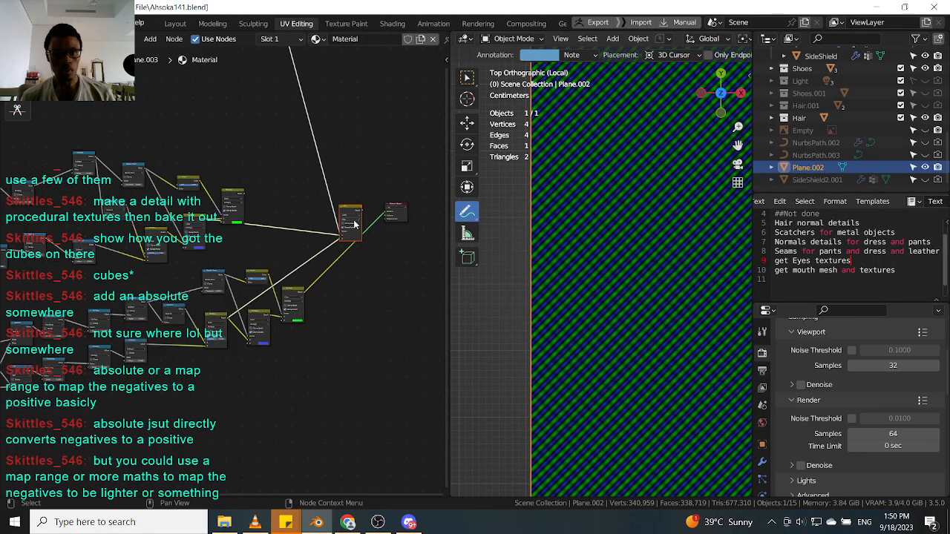
middle_drag(354, 220, 324, 250)
scroll(324, 250, up, 3)
scroll(251, 361, up, 3)
drag(248, 363, 318, 260)
drag(125, 169, 317, 247)
click(344, 202)
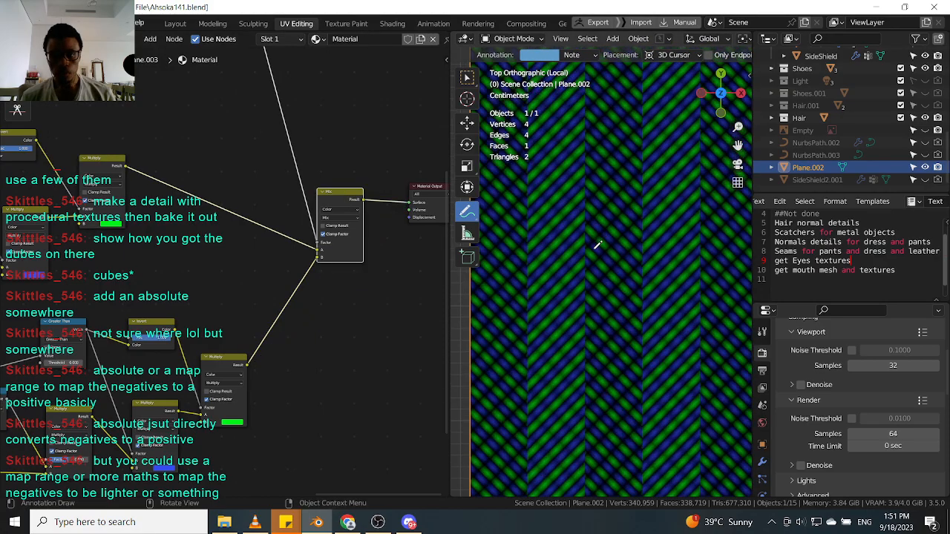
Inspect the chevron stripe pattern on the plane at different zoom levels in the viewport.
scroll(599, 242, up, 3)
scroll(590, 237, up, 4)
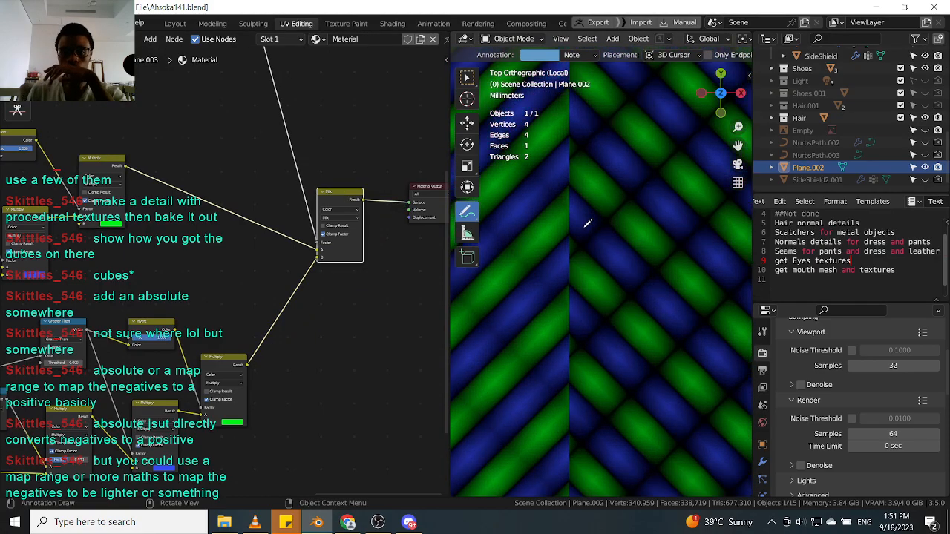
scroll(587, 222, down, 3)
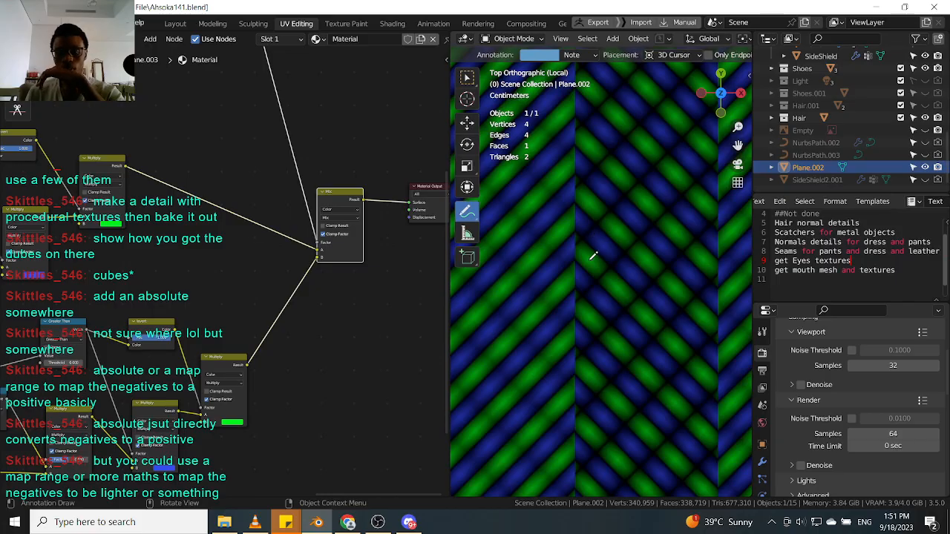
scroll(590, 245, up, 3)
scroll(580, 245, down, 3)
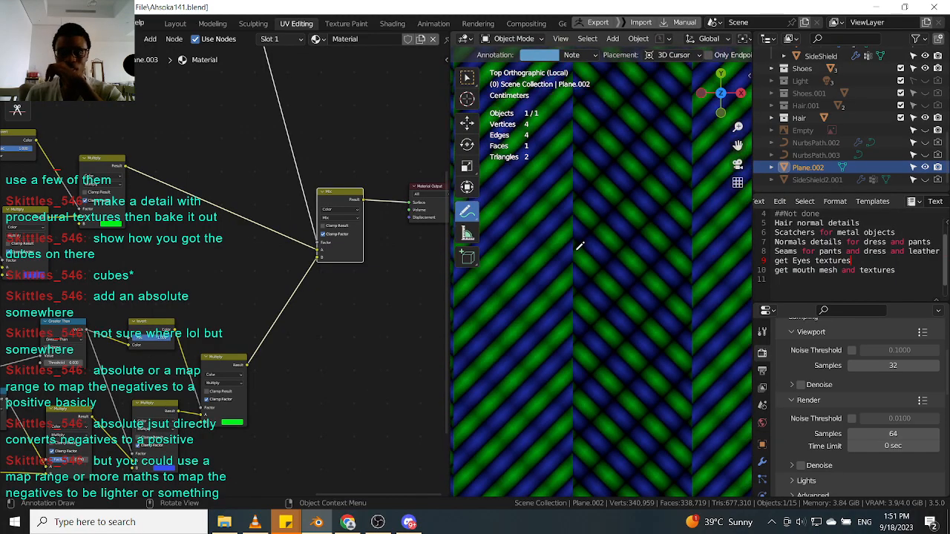
scroll(590, 210, up, 3)
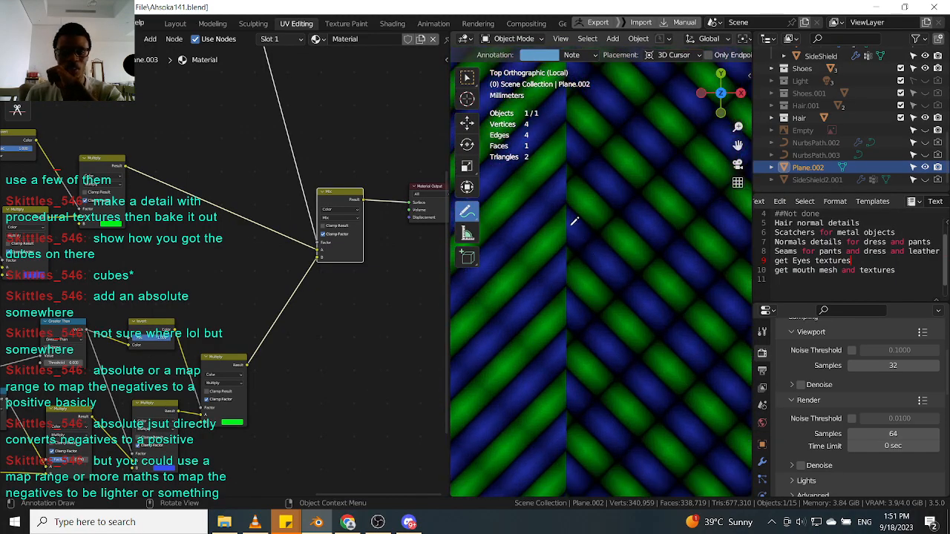
scroll(556, 233, down, 3)
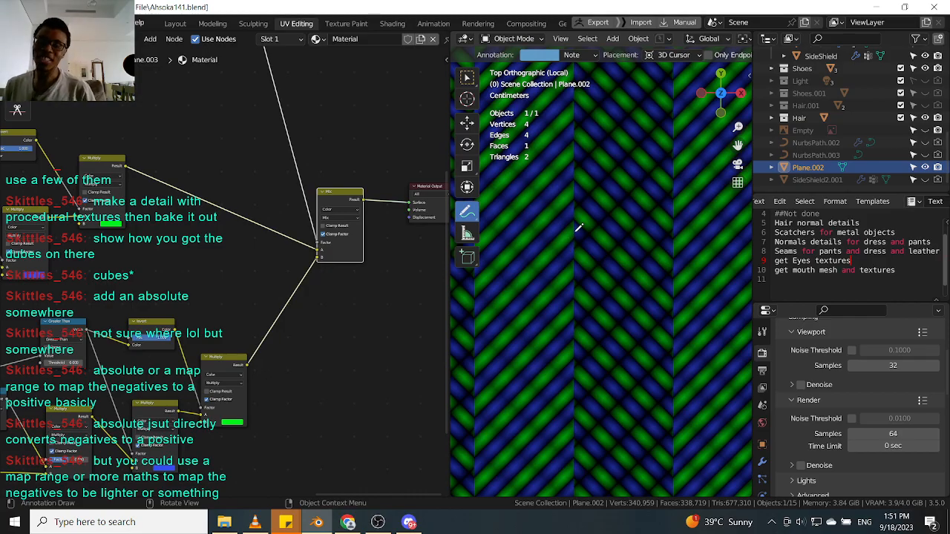
scroll(580, 182, up, 2)
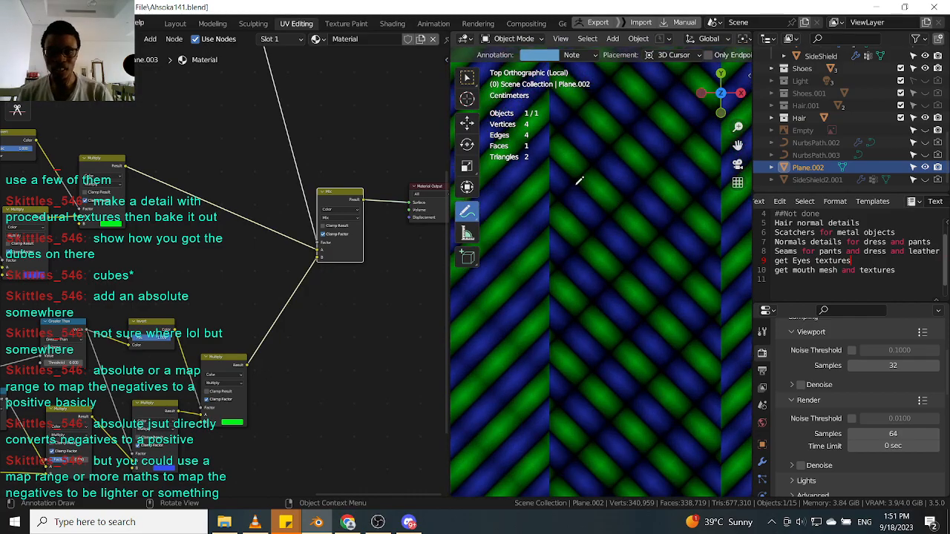
scroll(186, 267, down, 5)
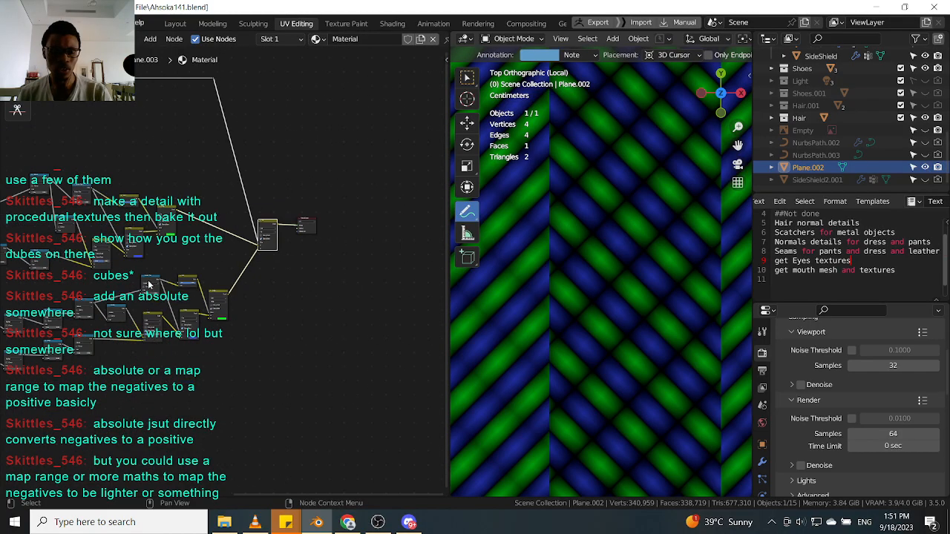
Move the Subtract, Absolute and Multiply nodes of the lower chain to tidy the node layout.
scroll(201, 295, up, 6)
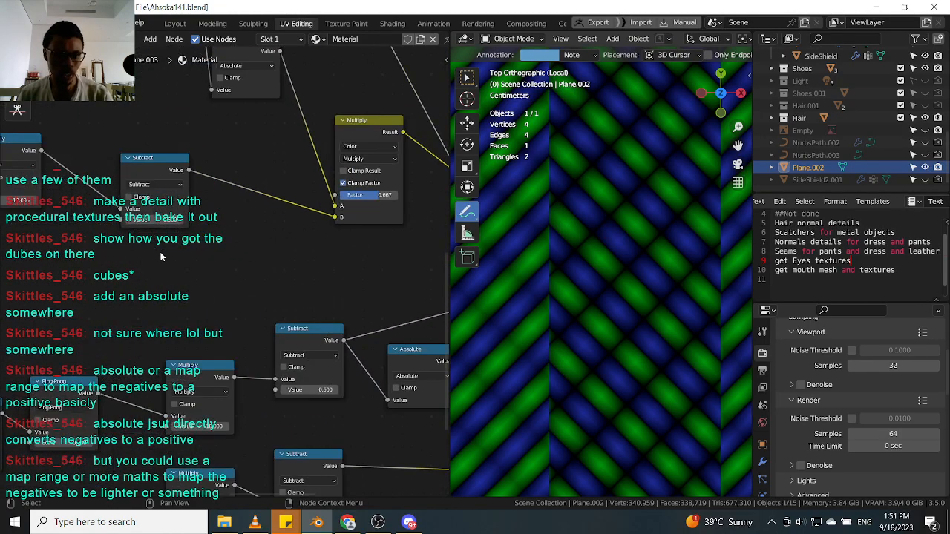
middle_drag(204, 265, 214, 233)
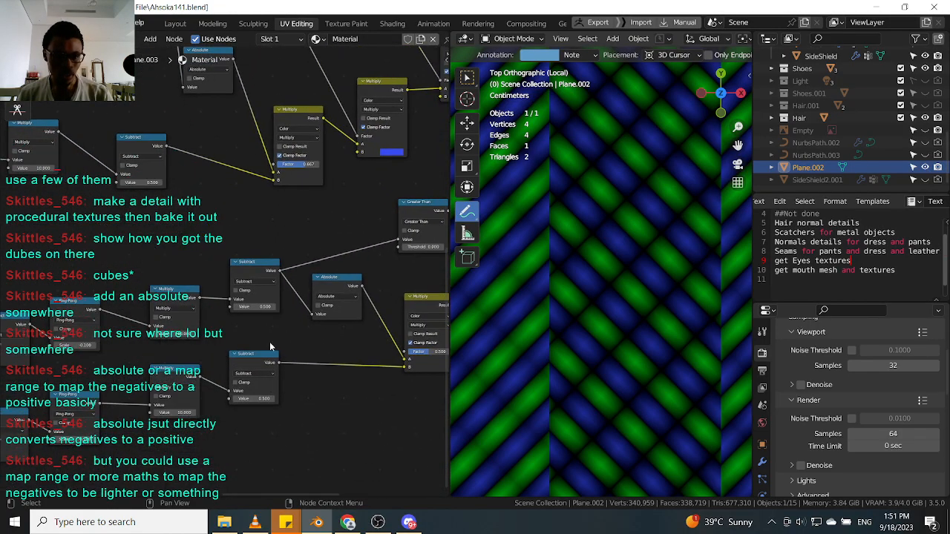
middle_drag(268, 341, 248, 373)
scroll(250, 372, down, 2)
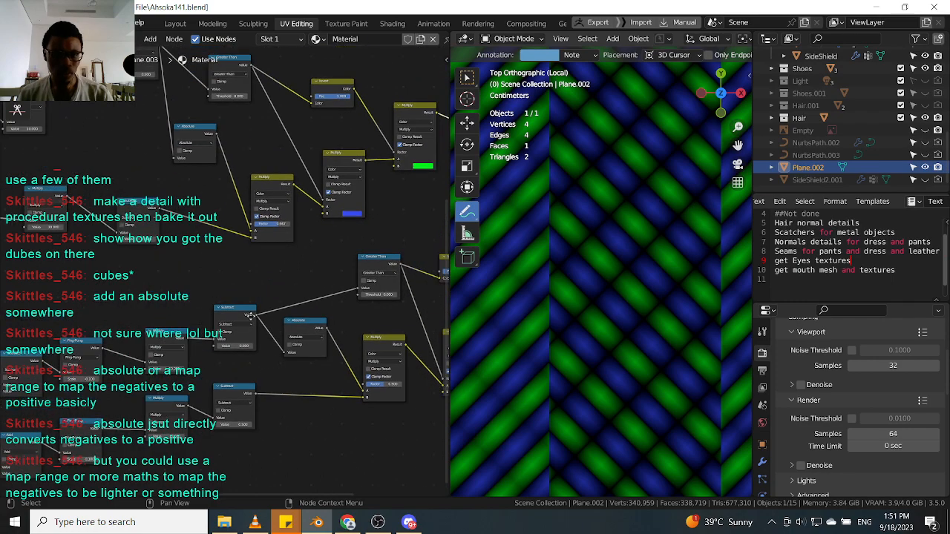
middle_drag(250, 316, 281, 343)
scroll(326, 262, up, 2)
middle_drag(297, 264, 293, 321)
middle_drag(375, 368, 283, 309)
scroll(244, 270, up, 1)
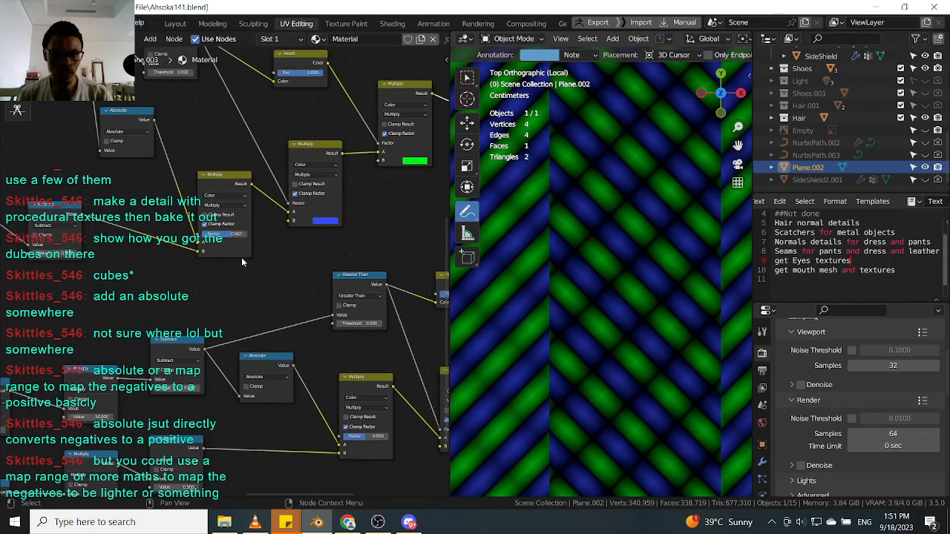
scroll(247, 261, down, 2)
middle_drag(244, 260, 222, 251)
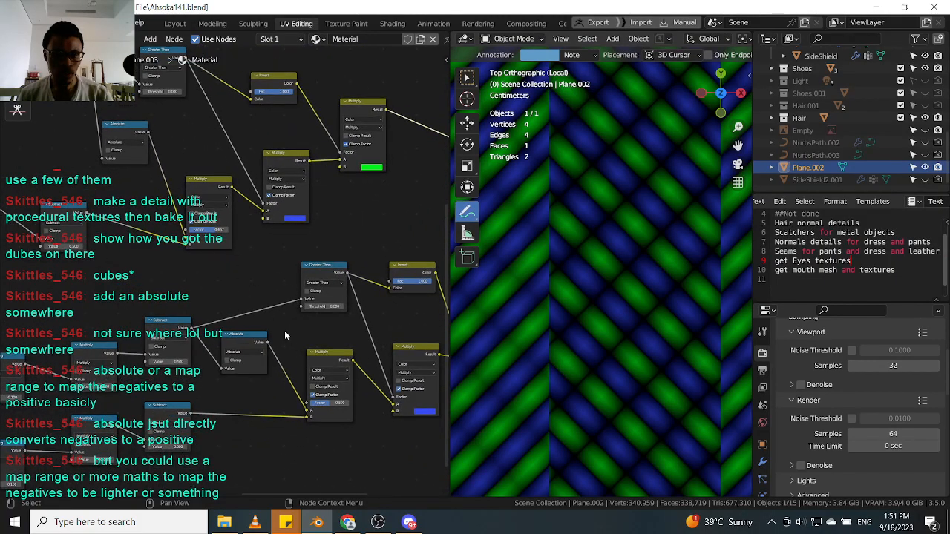
Change the factor of the upper chain's left Multiply node to 0.5 and finally 0.7.
scroll(211, 230, up, 2)
click(211, 229)
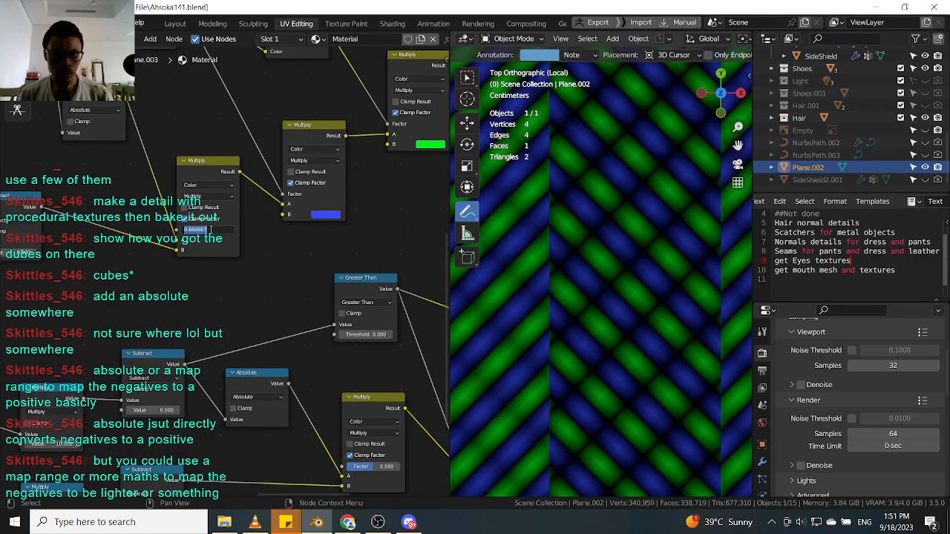
text(0.5)
key(Return)
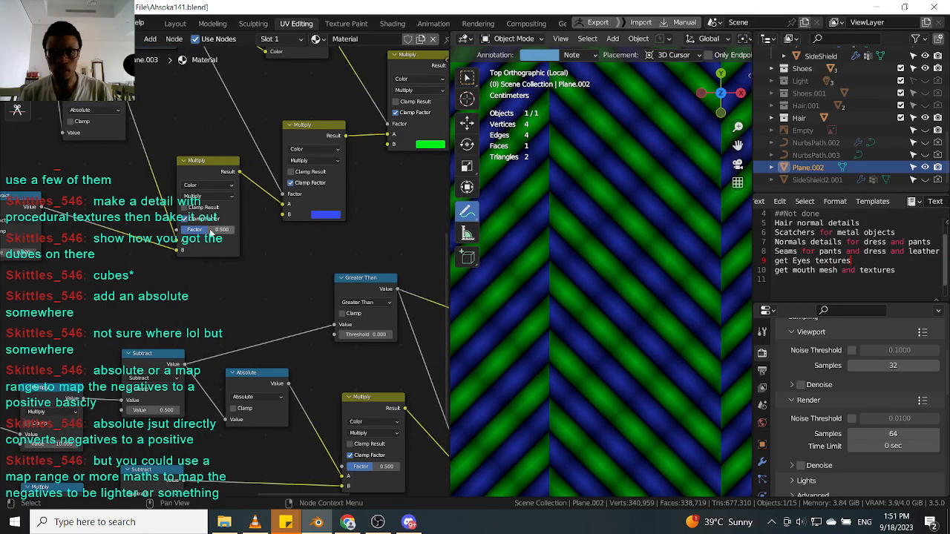
click(210, 230)
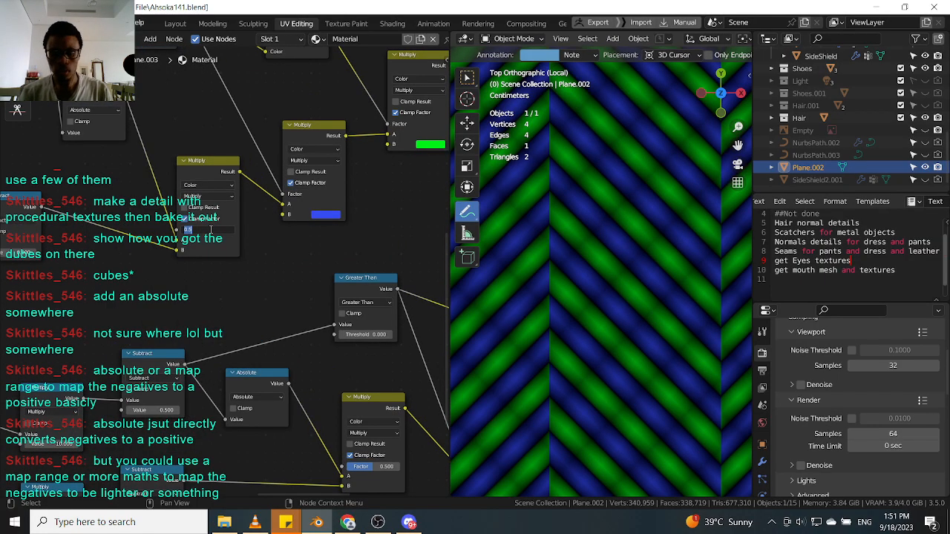
text(0.7)
key(Return)
Set the factor of the lower chain's Multiply node to 0.7.
scroll(215, 239, down, 3)
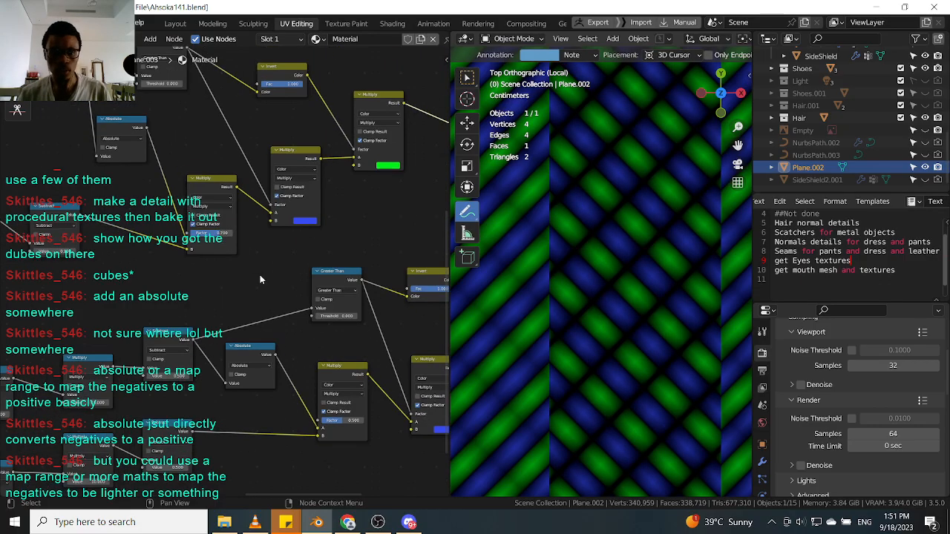
middle_drag(361, 414, 317, 360)
scroll(317, 360, up, 4)
click(288, 369)
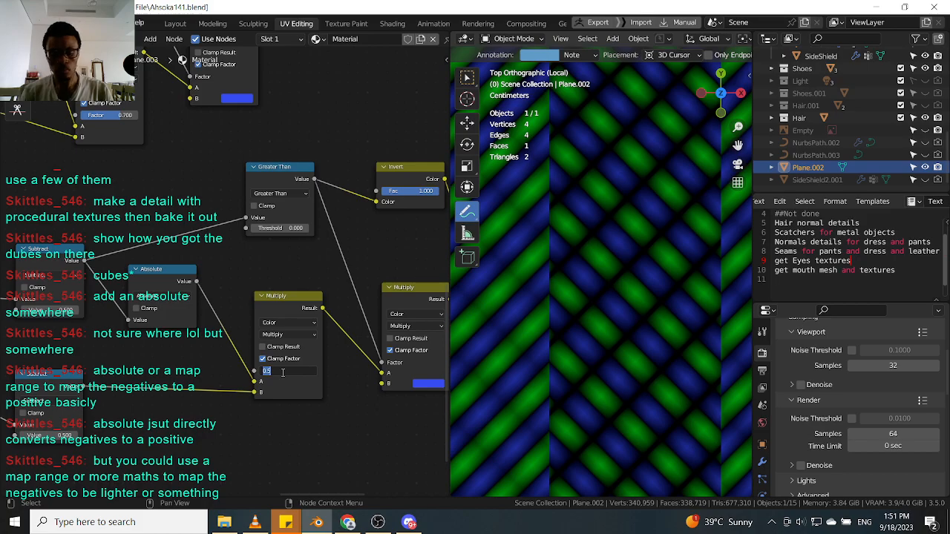
text(.7)
key(Return)
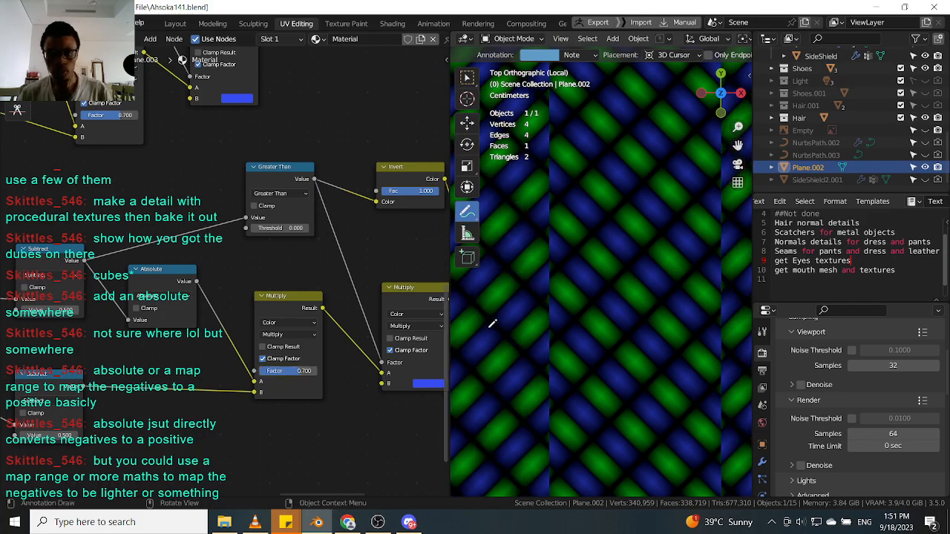
Draw two annotation strokes over the plane in the viewport and undo both.
scroll(576, 329, up, 2)
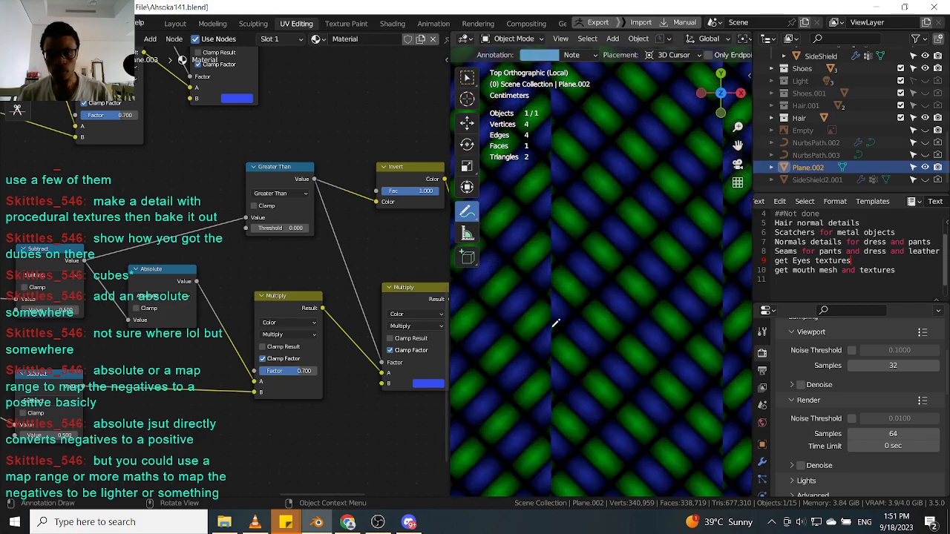
mouse_move(543, 280)
mouse_down()
mouse_move(573, 288)
mouse_move(583, 304)
mouse_up()
mouse_move(521, 303)
mouse_down()
mouse_move(549, 266)
mouse_move(597, 308)
mouse_up()
key(ctrl+z)
key(ctrl+z)
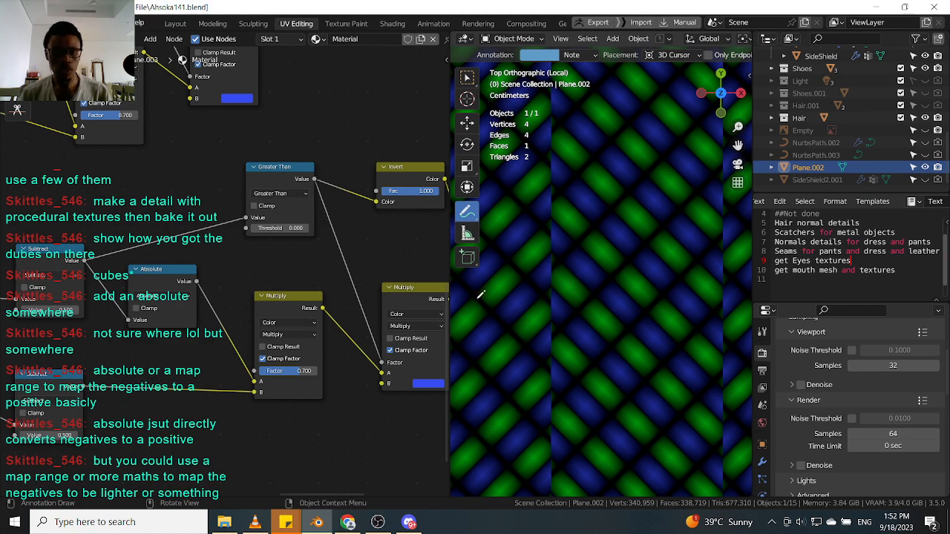
Adjust the Scale of the lower Ping-Pong node in small steps.
scroll(319, 258, down, 5)
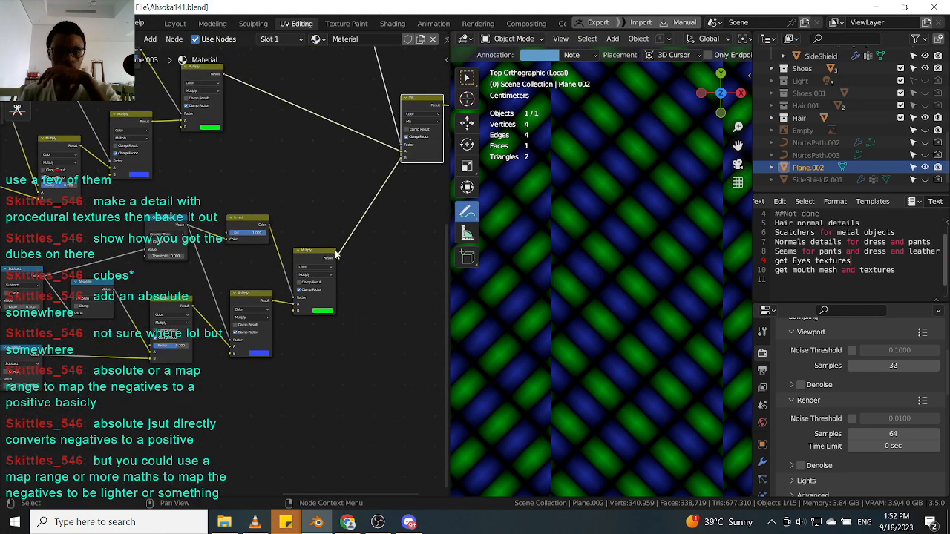
scroll(320, 254, down, 3)
middle_drag(210, 250, 294, 264)
middle_drag(203, 275, 379, 243)
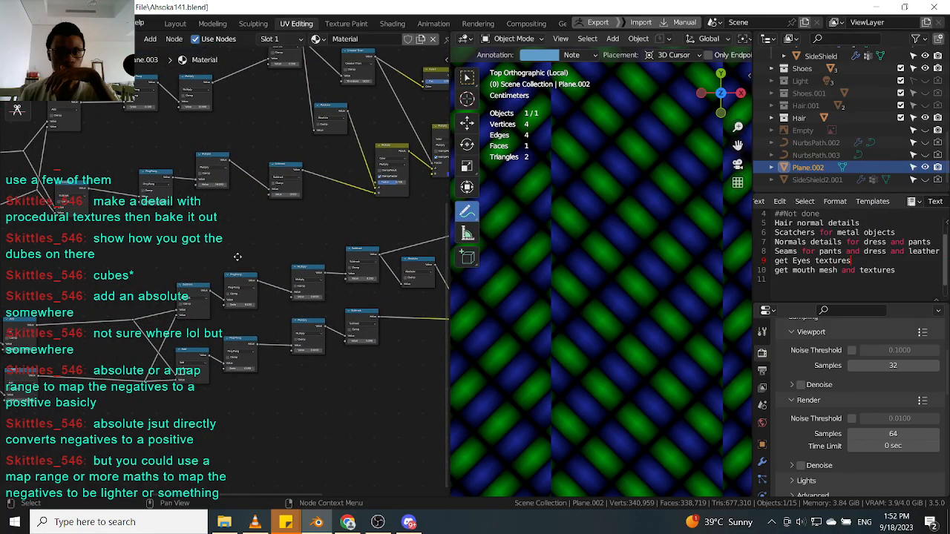
middle_drag(242, 300, 219, 296)
scroll(219, 296, up, 5)
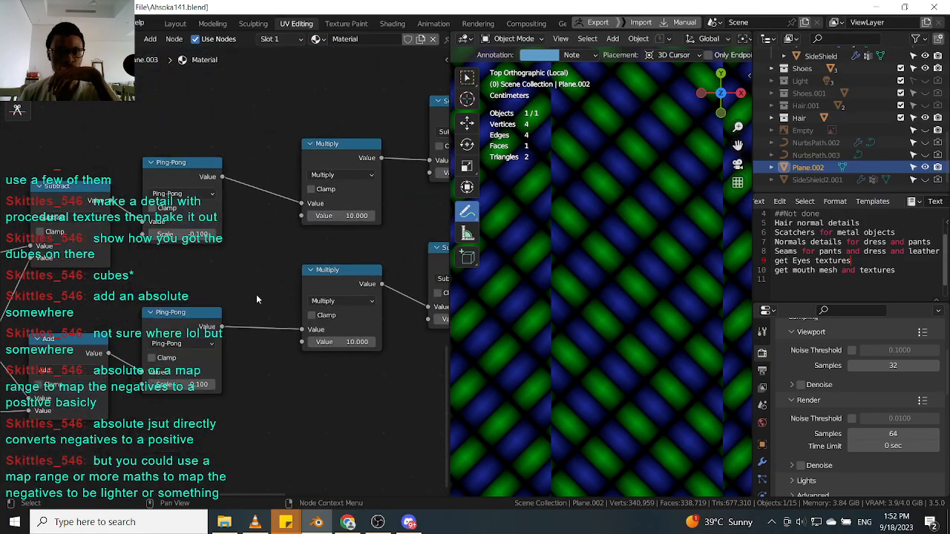
click(213, 386)
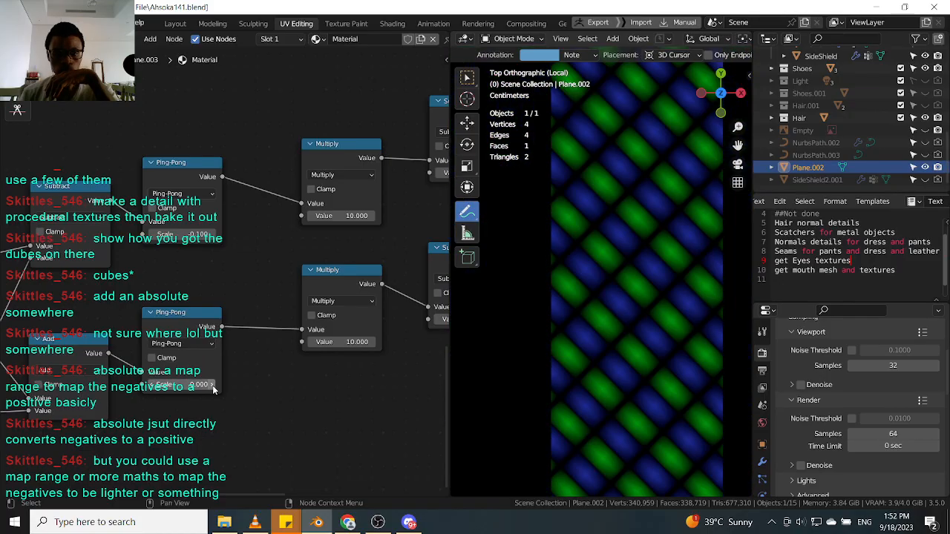
drag(210, 387, 149, 391)
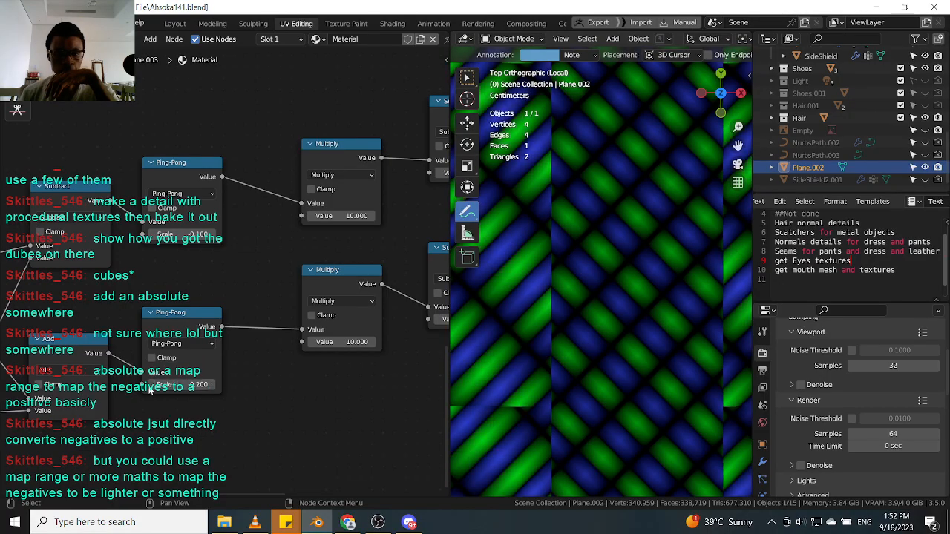
click(212, 386)
click(212, 387)
click(213, 387)
Set the value of the lower Add node to -0.5.
middle_drag(293, 387, 326, 364)
scroll(341, 347, down, 4)
middle_drag(194, 359, 338, 347)
middle_drag(187, 361, 290, 361)
scroll(153, 443, up, 3)
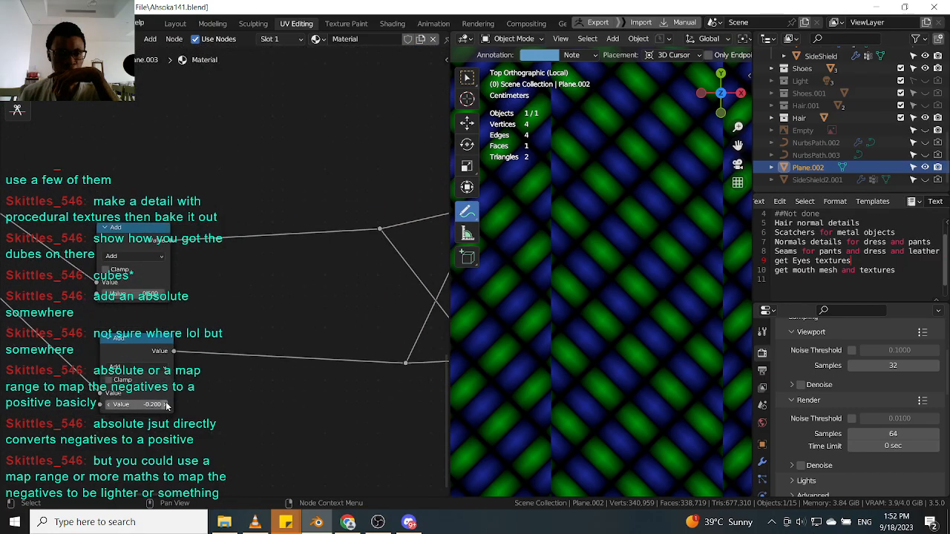
click(167, 405)
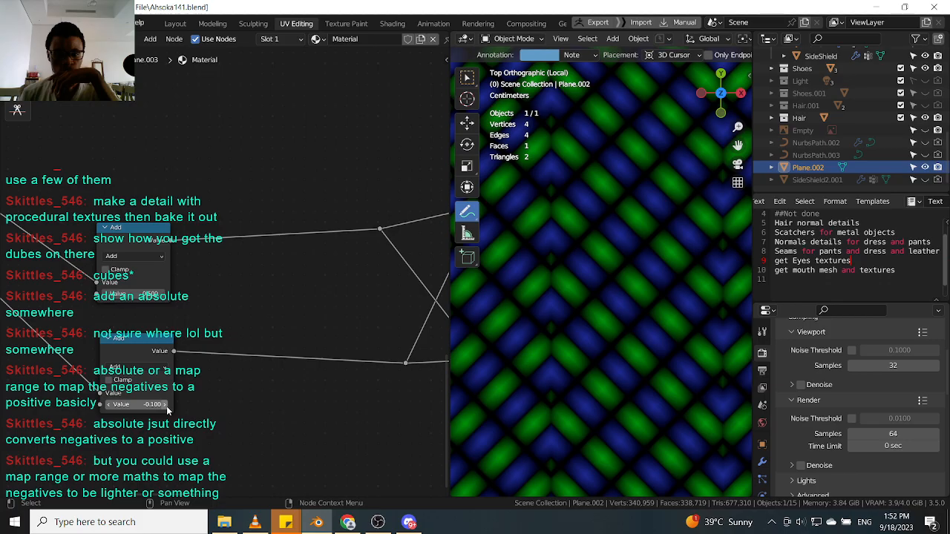
middle_drag(168, 408, 180, 406)
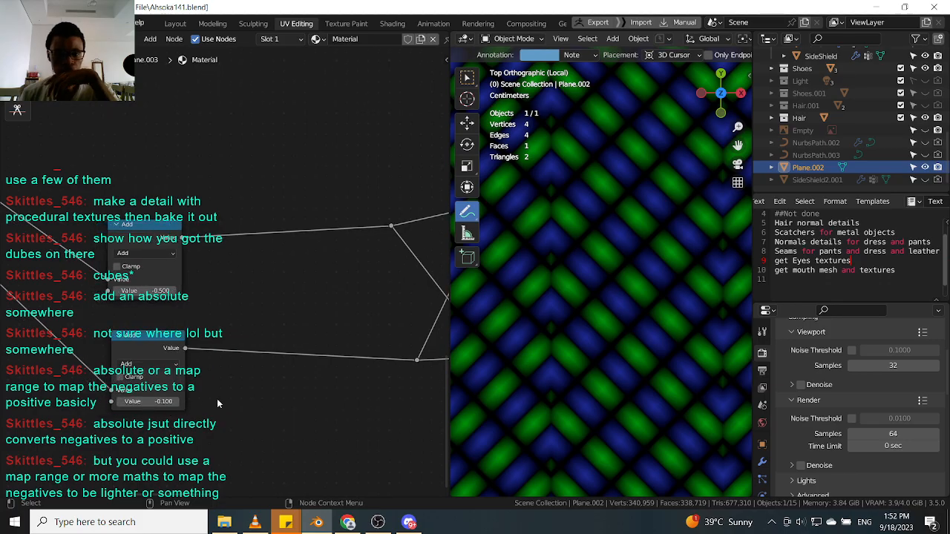
click(159, 403)
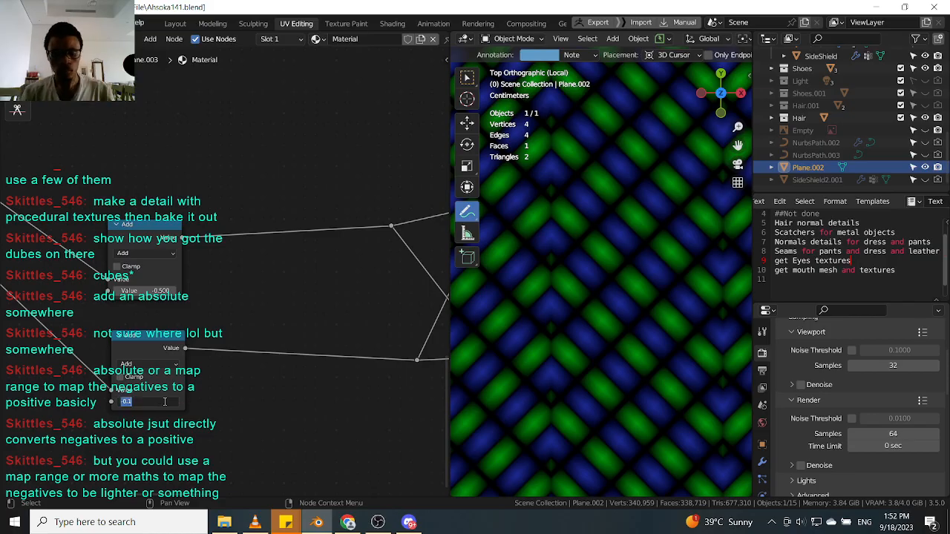
text(-0)
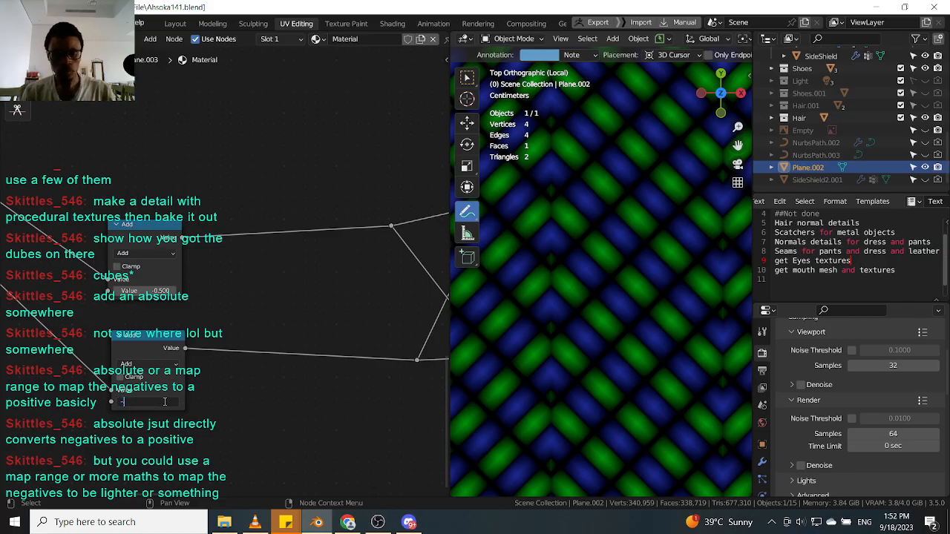
text(.5)
key(Return)
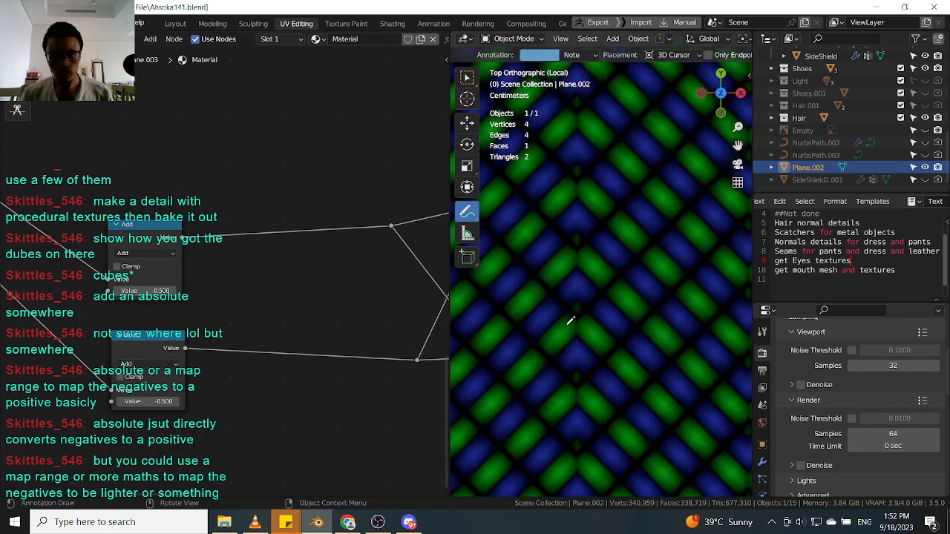
Inspect the stripe pattern on the plane at various zoom levels and from front and top views.
scroll(574, 319, down, 4)
scroll(593, 280, down, 4)
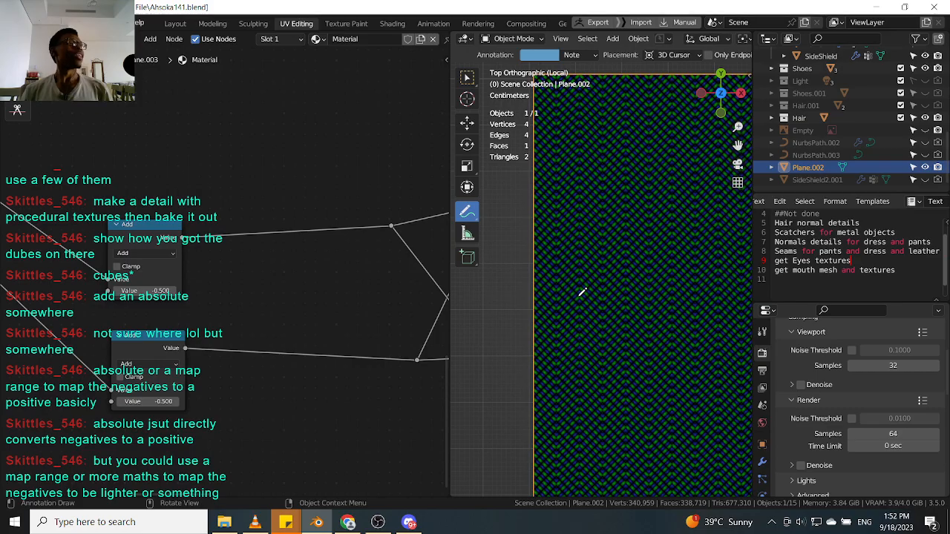
scroll(593, 297, up, 6)
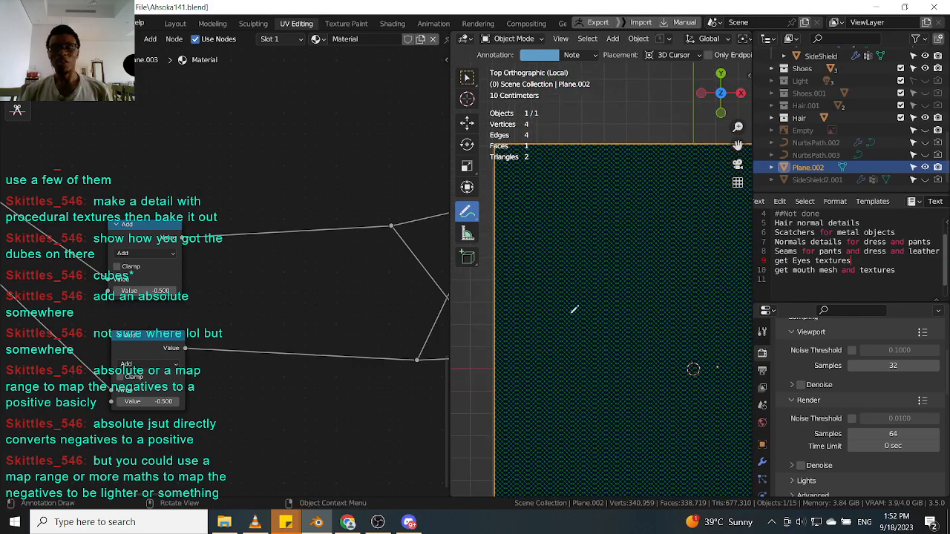
scroll(574, 359, up, 3)
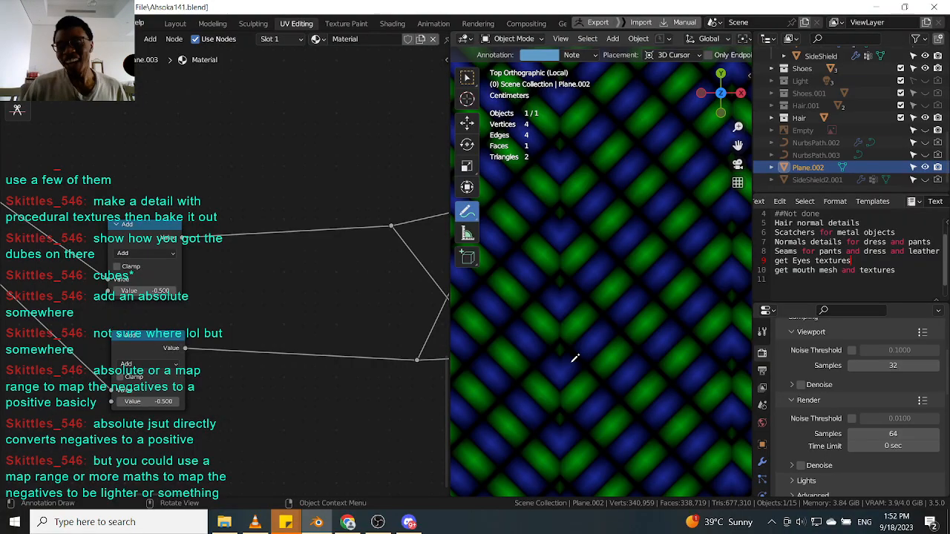
scroll(577, 307, down, 8)
scroll(629, 297, up, 3)
scroll(629, 298, up, 5)
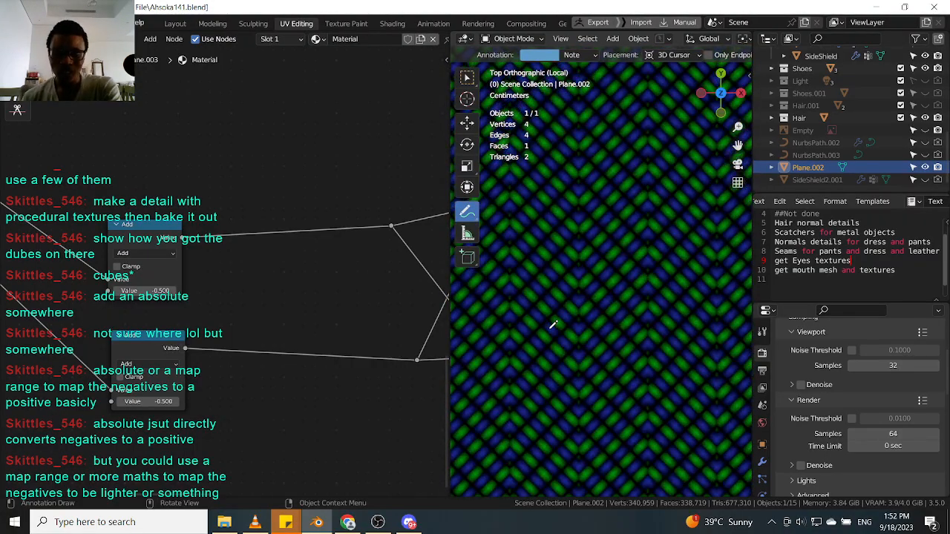
scroll(553, 324, up, 4)
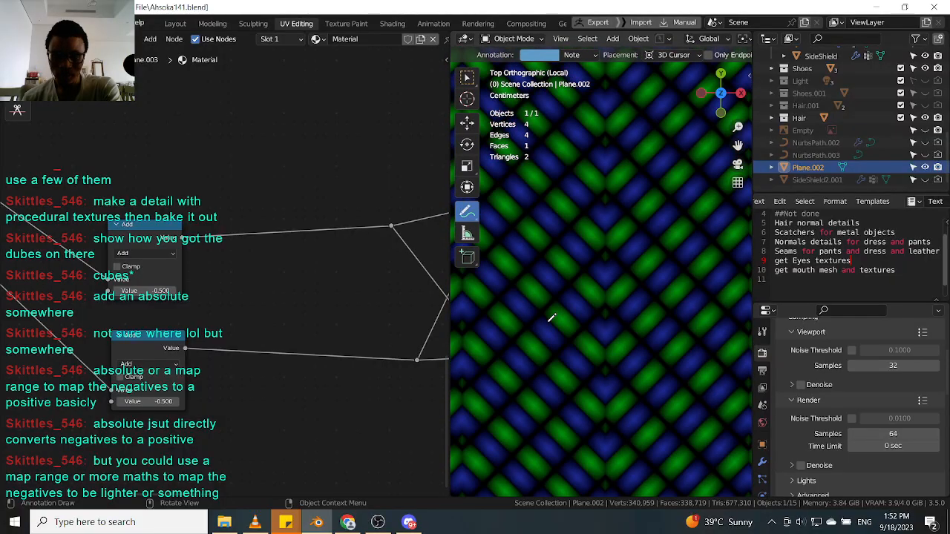
scroll(553, 322, down, 6)
middle_drag(568, 272, 526, 264)
scroll(534, 257, down, 5)
key(KP_1)
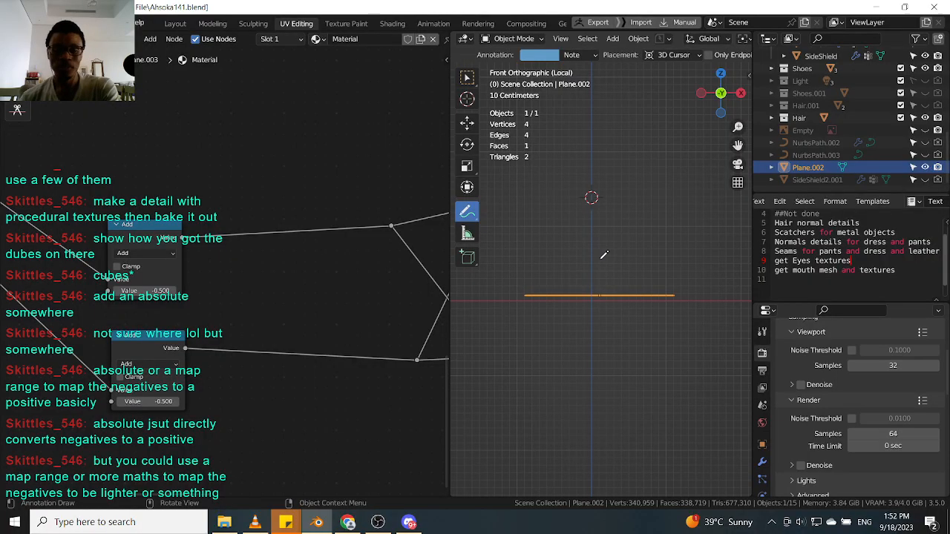
key(KP_7)
scroll(529, 272, up, 8)
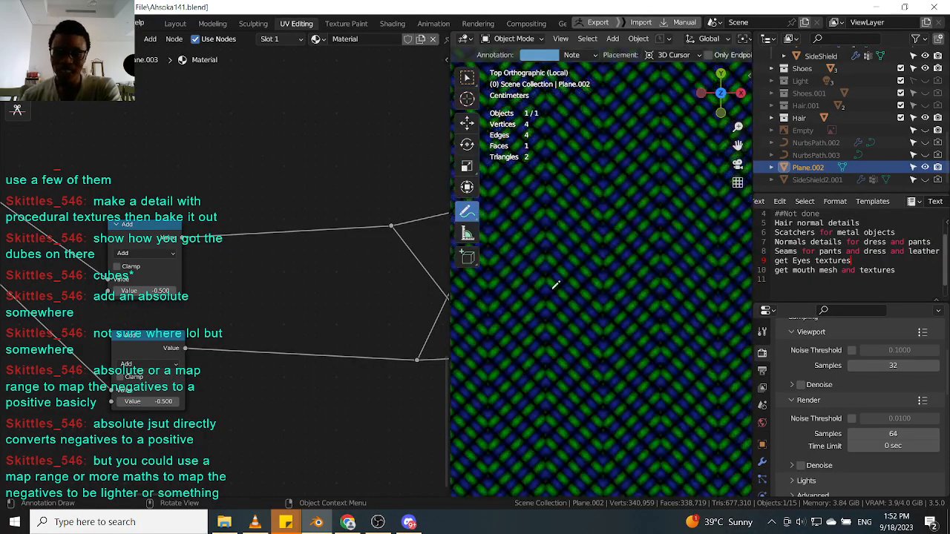
scroll(614, 220, down, 2)
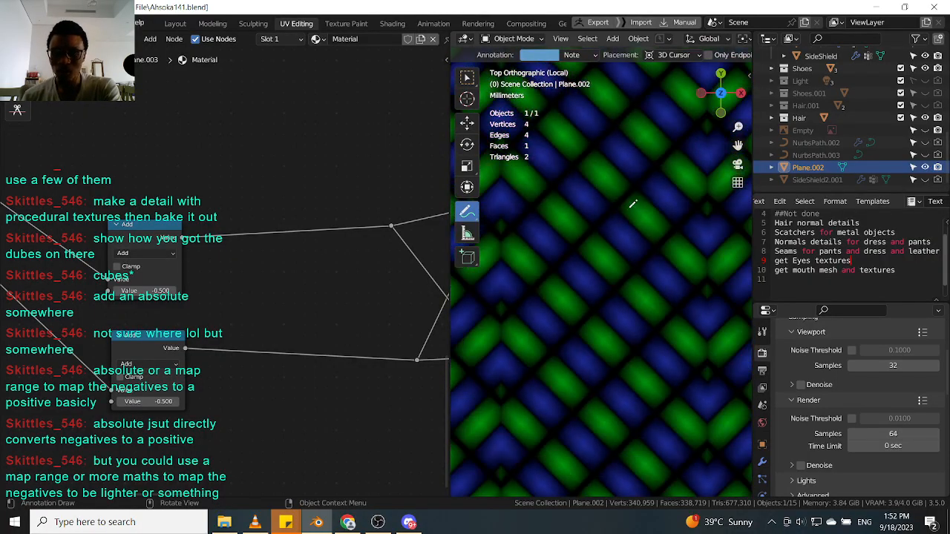
scroll(534, 200, down, 3)
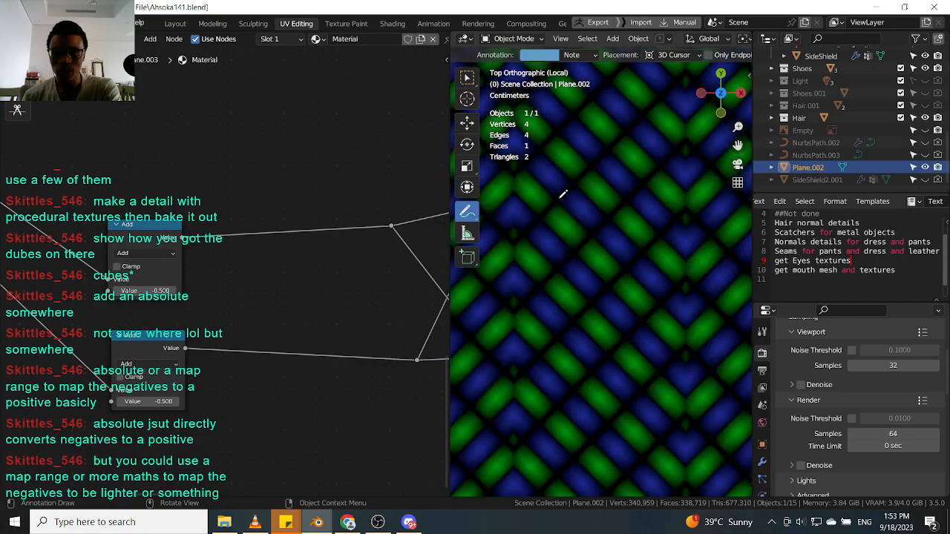
scroll(352, 271, down, 2)
scroll(578, 268, down, 5)
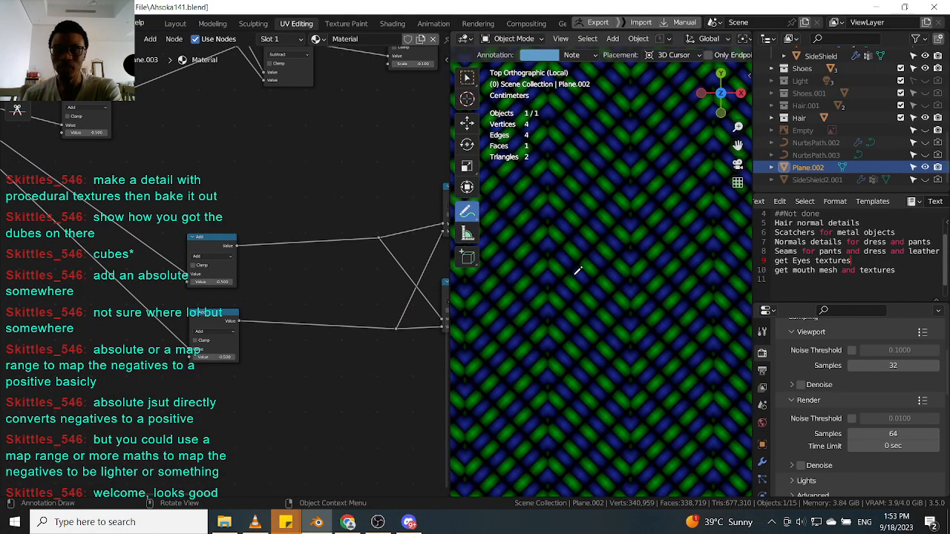
scroll(616, 254, down, 4)
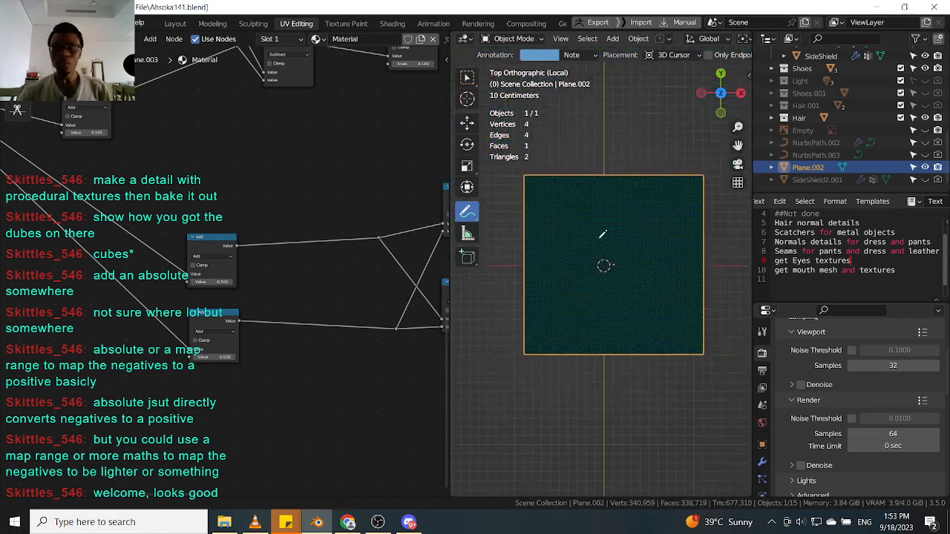
Hide the viewport toolbar and widen the 3D viewport area against the node editor.
key(t)
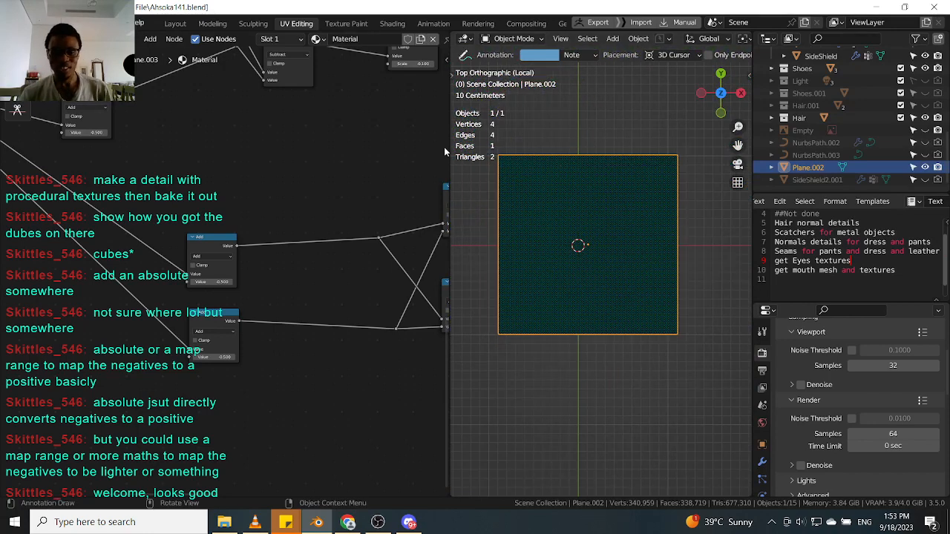
drag(448, 153, 345, 152)
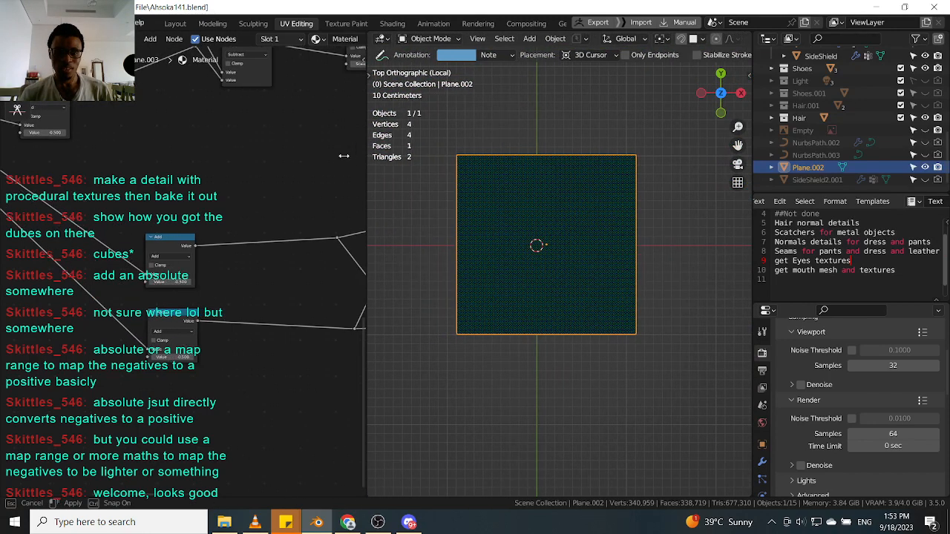
middle_drag(546, 230, 585, 167)
scroll(492, 230, up, 4)
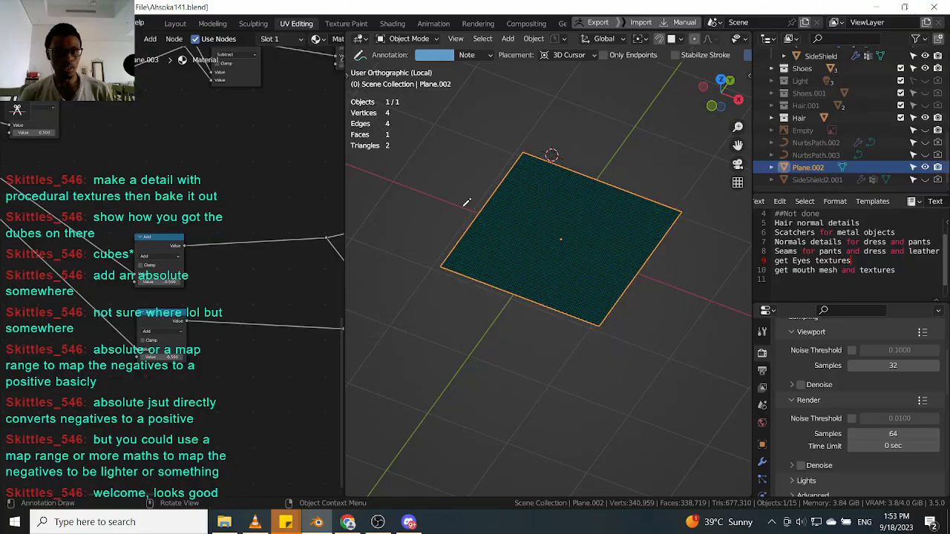
Save the file as Ahsoka142.blend.
key(ctrl+shift+s)
click(604, 406)
click(620, 407)
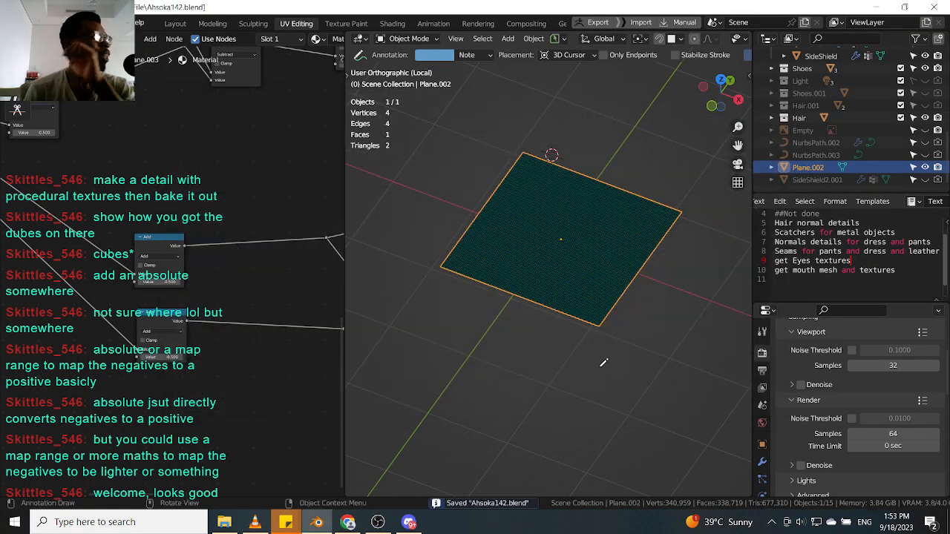
Orbit and zoom out to view the plane beside the Ahsoka model, and show the viewport toolbar again.
scroll(455, 285, up, 6)
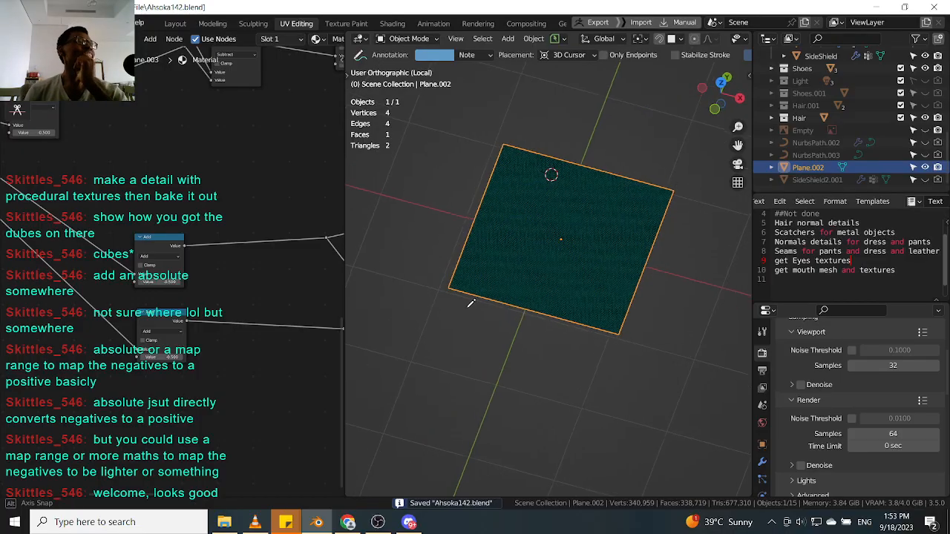
scroll(495, 288, down, 6)
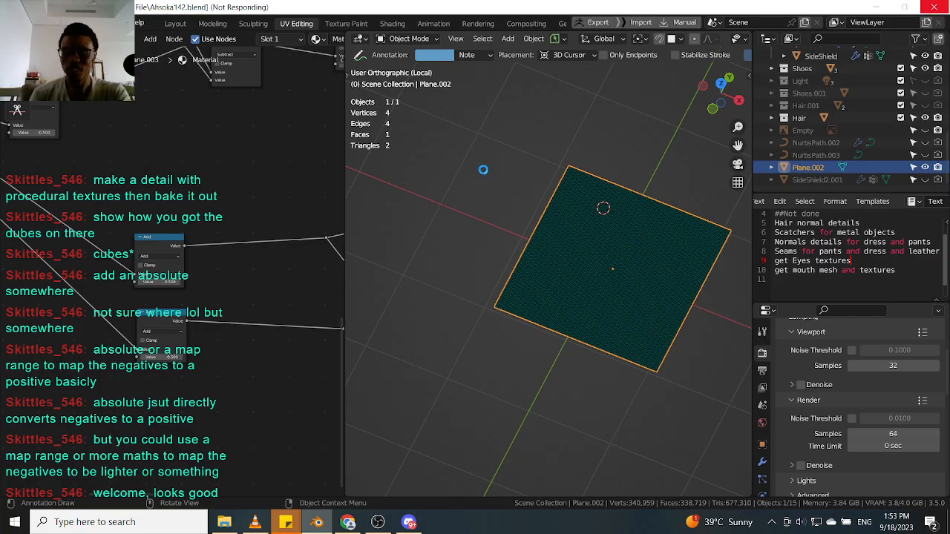
scroll(575, 270, up, 2)
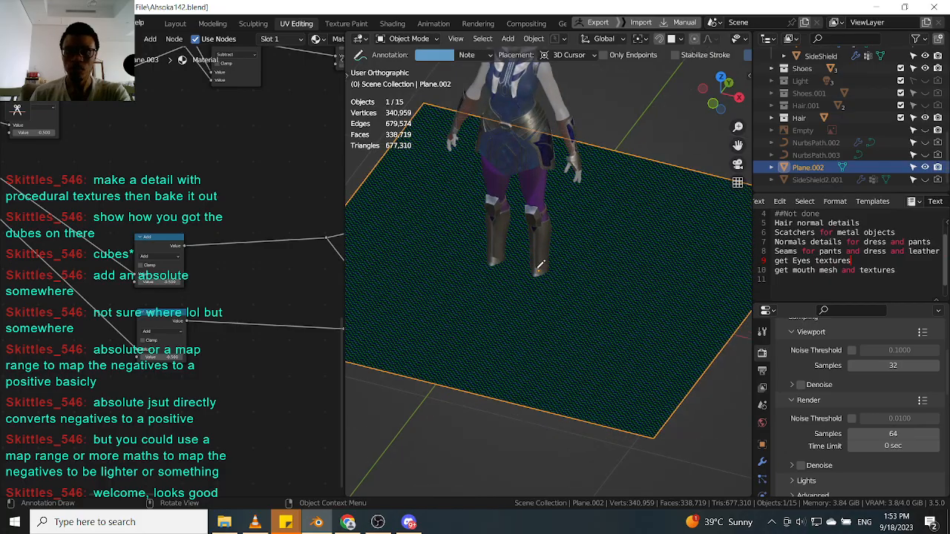
middle_drag(541, 264, 520, 226)
scroll(558, 263, down, 4)
middle_drag(558, 263, 522, 261)
middle_drag(558, 186, 534, 193)
key(t)
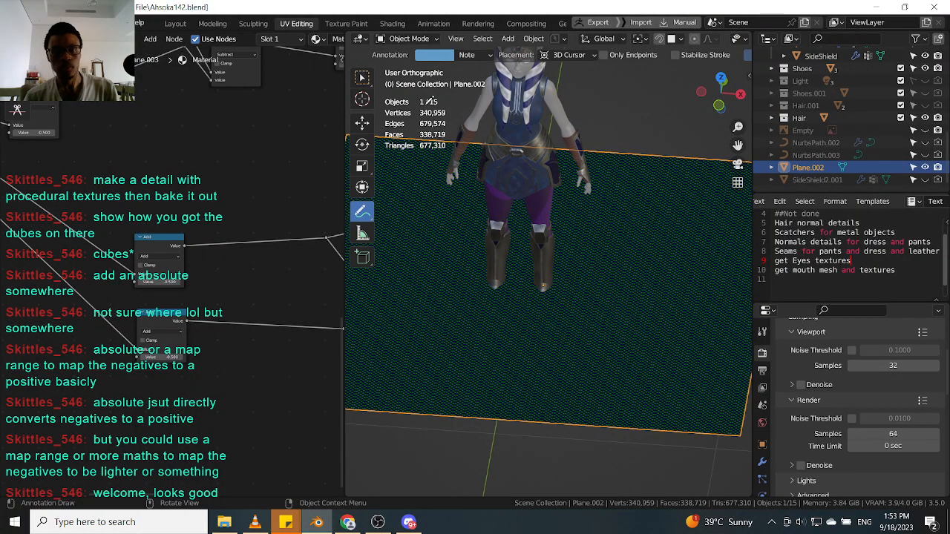
Inspect the stripe pattern on the plane and the plane's stripe node tree at closer zoom levels.
key(w)
key(t)
scroll(523, 299, up, 6)
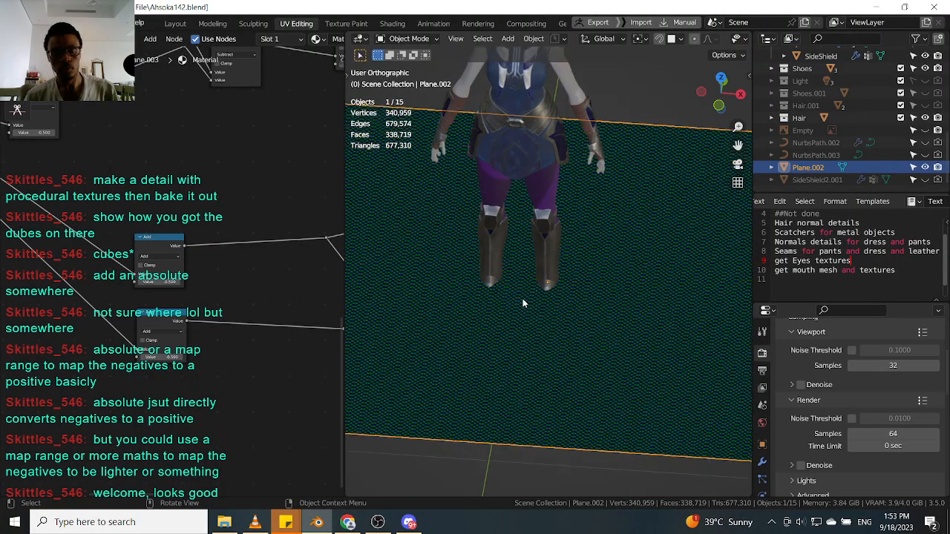
scroll(540, 317, up, 2)
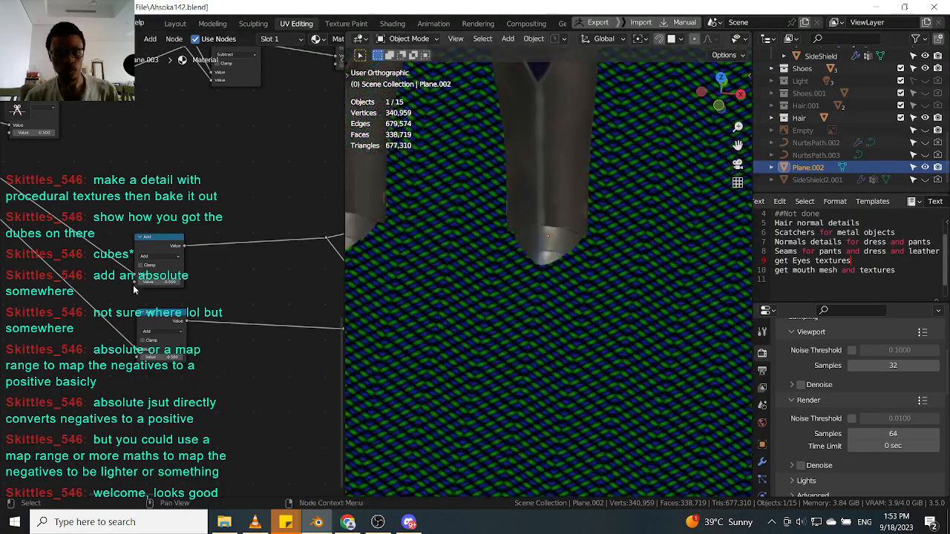
scroll(232, 256, down, 5)
scroll(231, 256, up, 4)
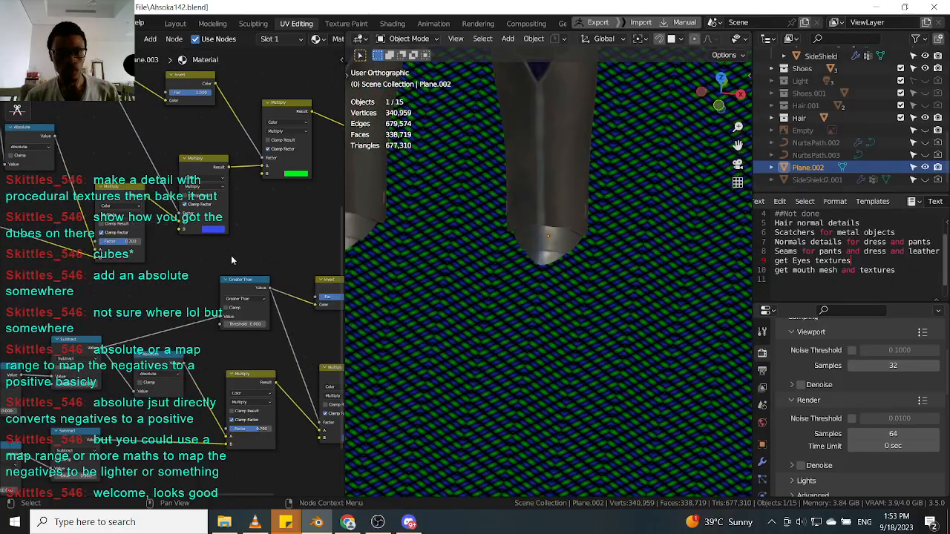
scroll(201, 259, up, 1)
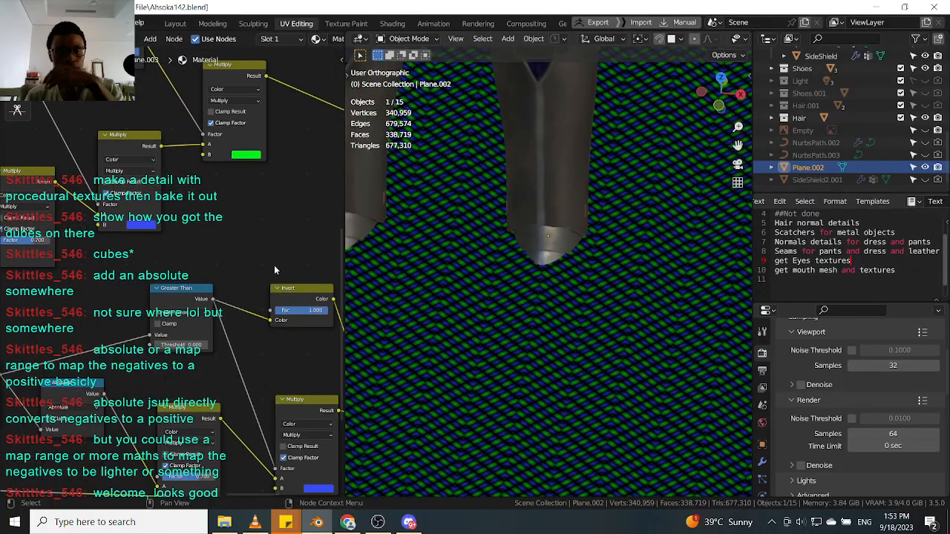
scroll(195, 252, up, 3)
scroll(196, 251, down, 4)
middle_drag(231, 260, 222, 240)
scroll(207, 250, down, 3)
scroll(552, 345, up, 4)
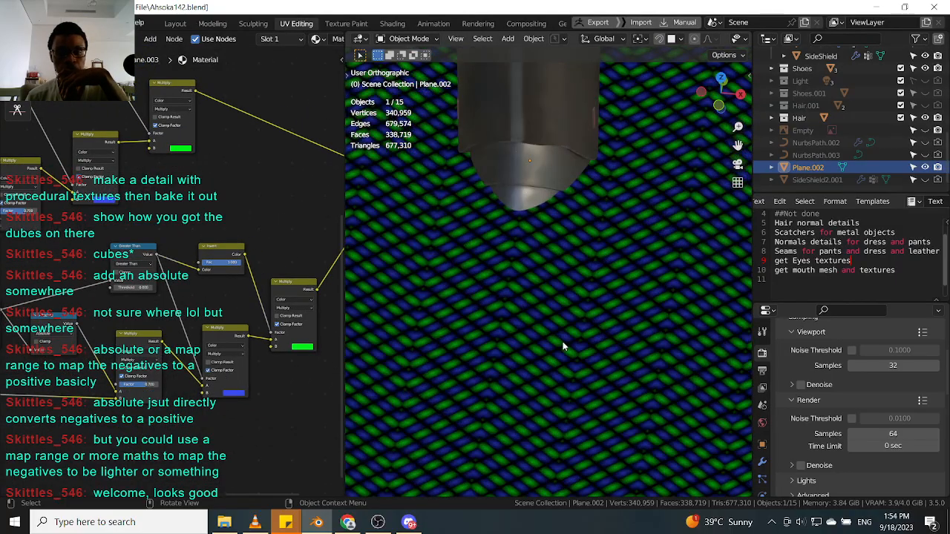
scroll(220, 301, down, 3)
middle_drag(271, 286, 152, 293)
middle_drag(321, 186, 238, 228)
scroll(238, 227, up, 2)
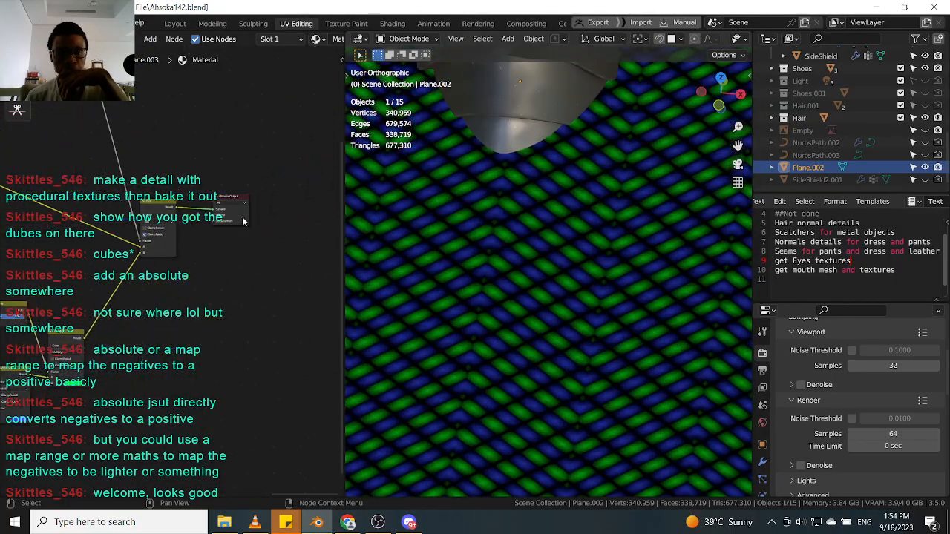
drag(226, 194, 285, 194)
scroll(523, 320, up, 3)
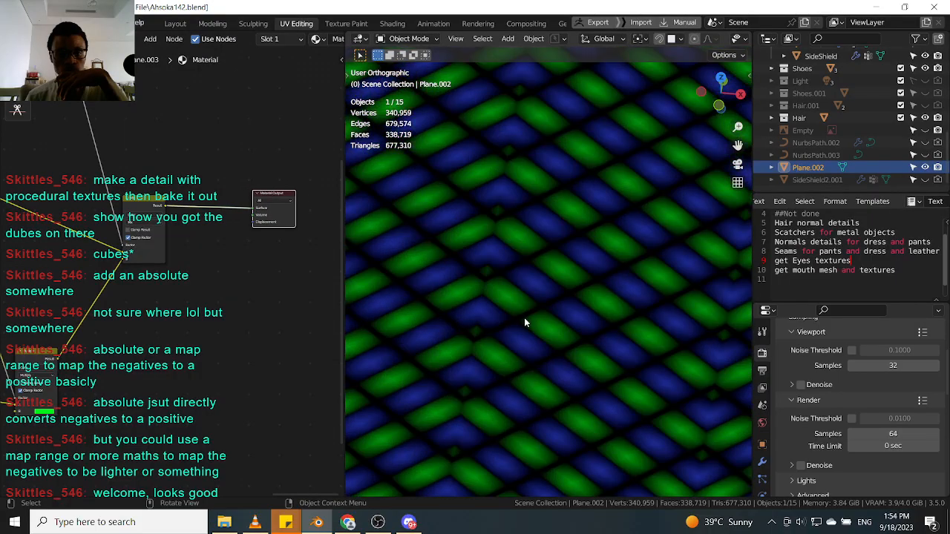
scroll(171, 274, down, 2)
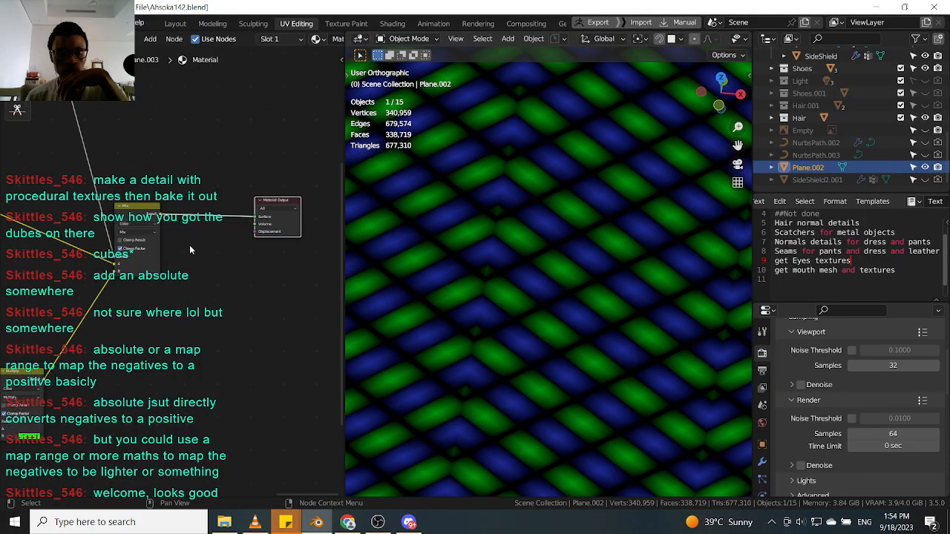
scroll(150, 262, down, 3)
scroll(556, 170, down, 5)
scroll(569, 117, down, 8)
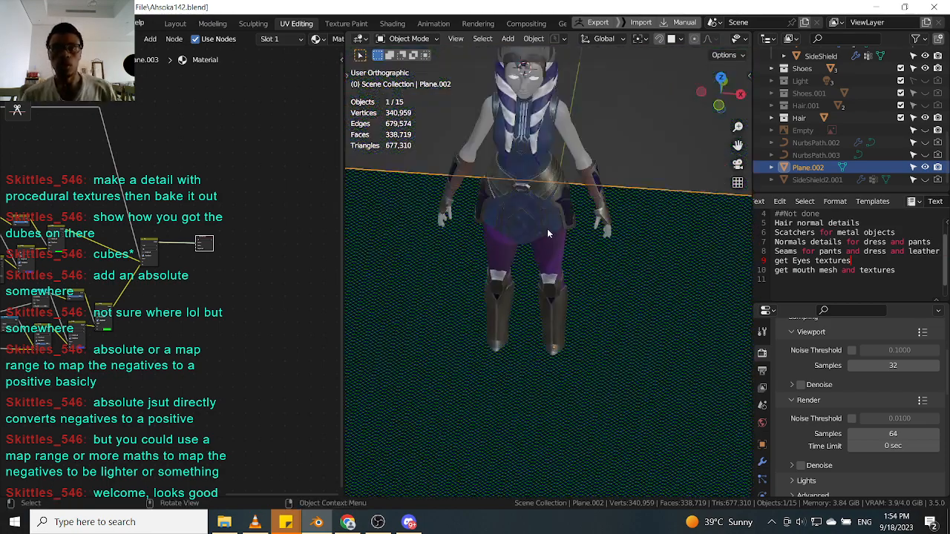
Widen the node editor against the 3D viewport, keeping the stripe plane selected.
click(549, 256)
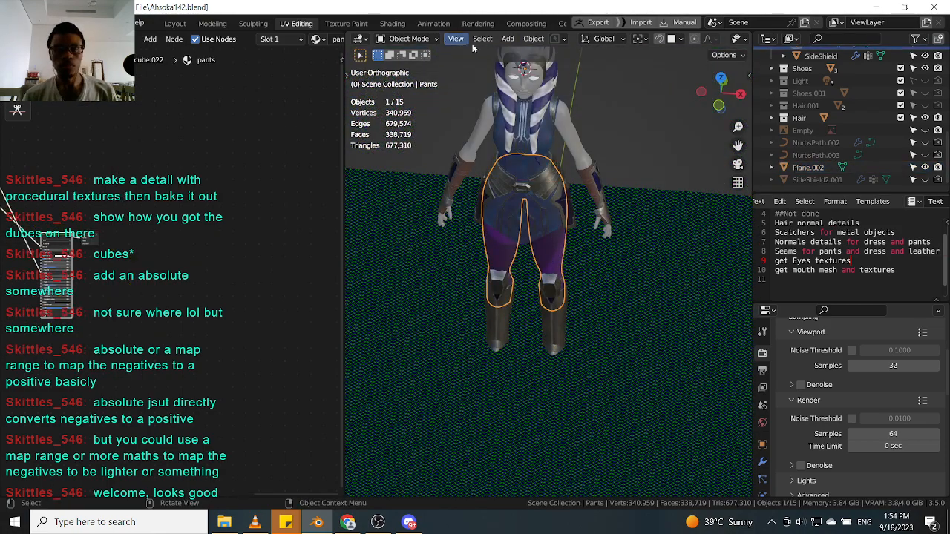
drag(343, 99, 344, 99)
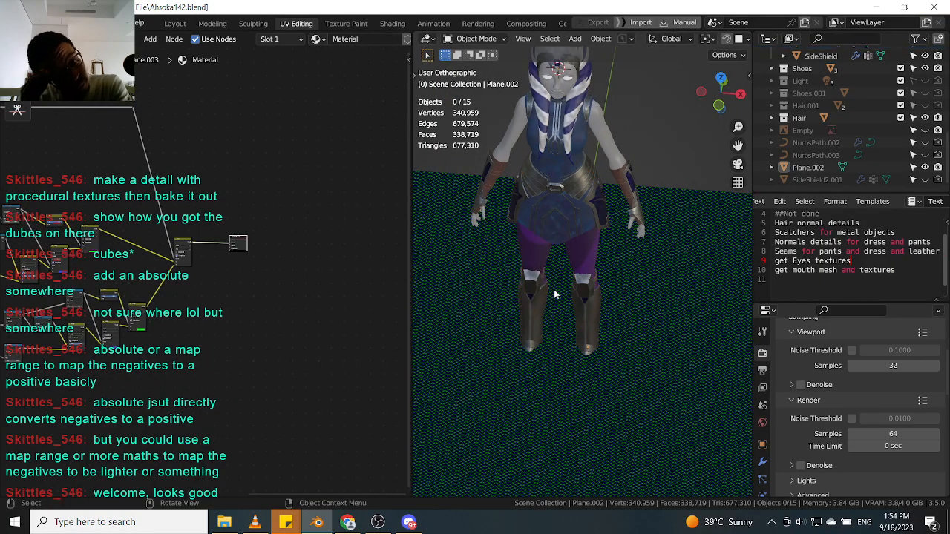
click(464, 349)
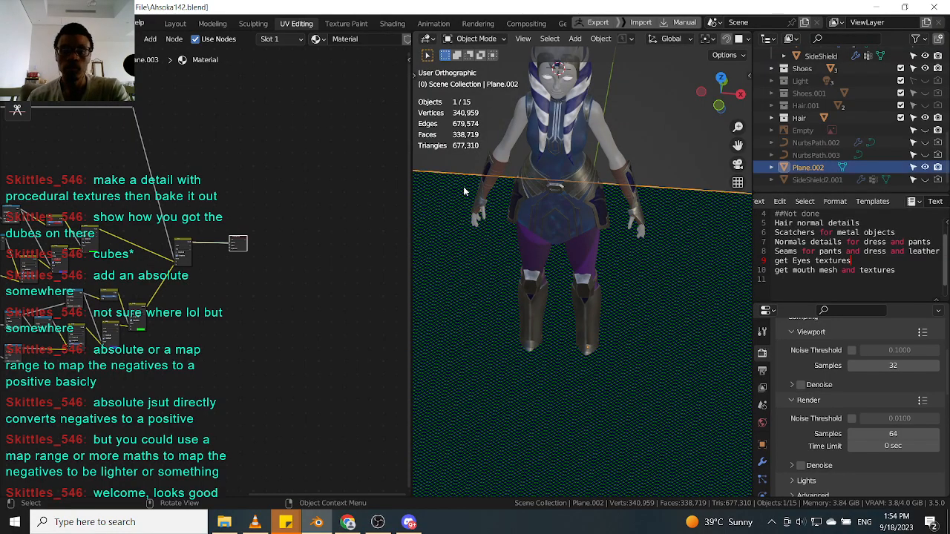
drag(408, 101, 445, 102)
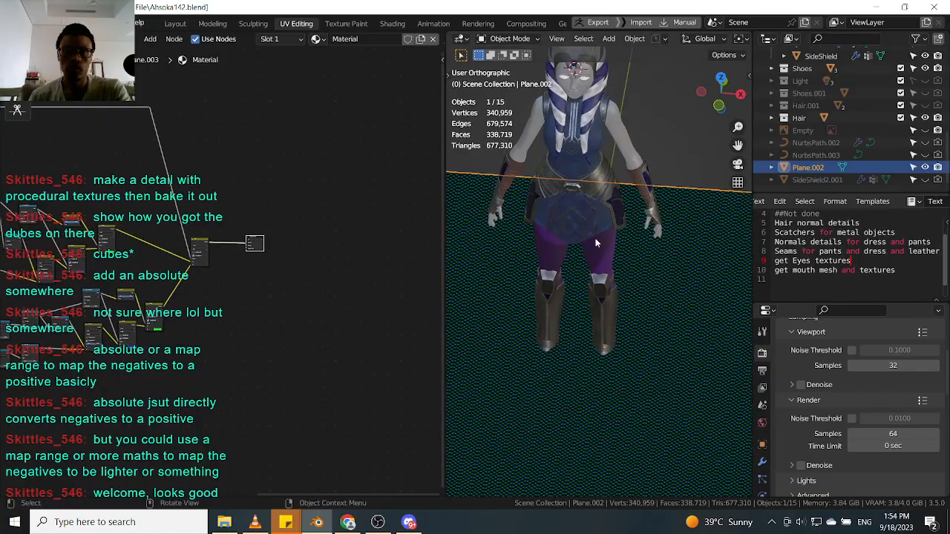
Frame the plane's whole node tree and box-select the entire stripe node network.
key(Home)
drag(124, 210, 78, 236)
drag(12, 350, 345, 144)
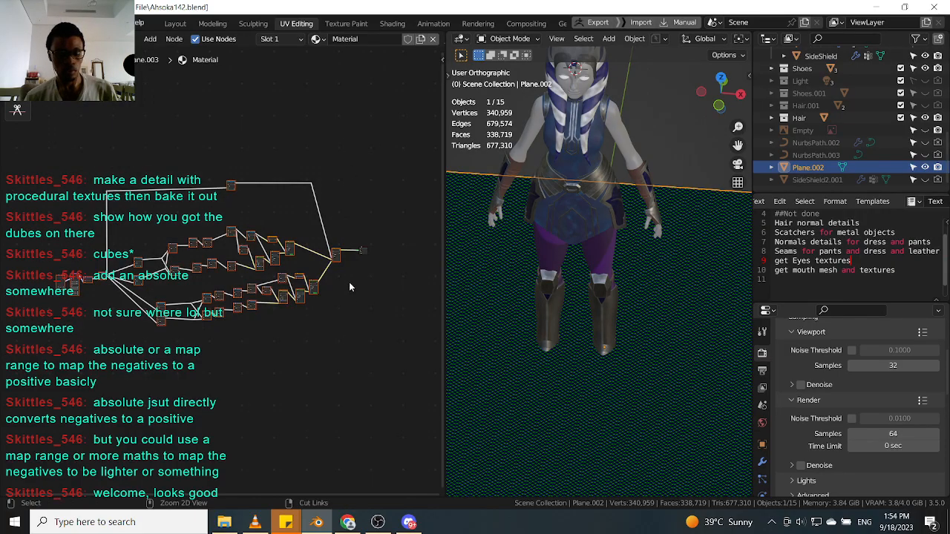
Select the pants and paste the copied stripe node network into the pants material, placing it below its nodes.
click(603, 255)
drag(197, 317, 100, 354)
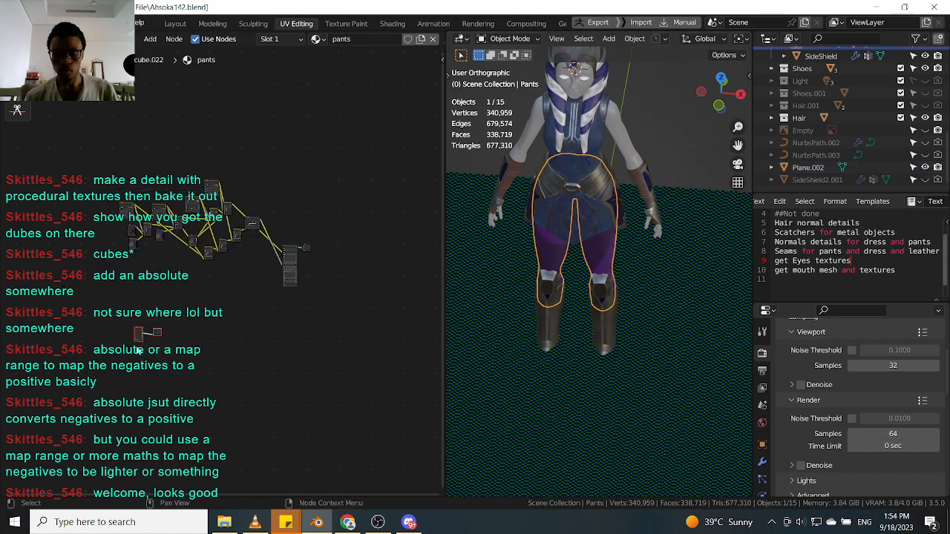
key(x)
key(ctrl+v)
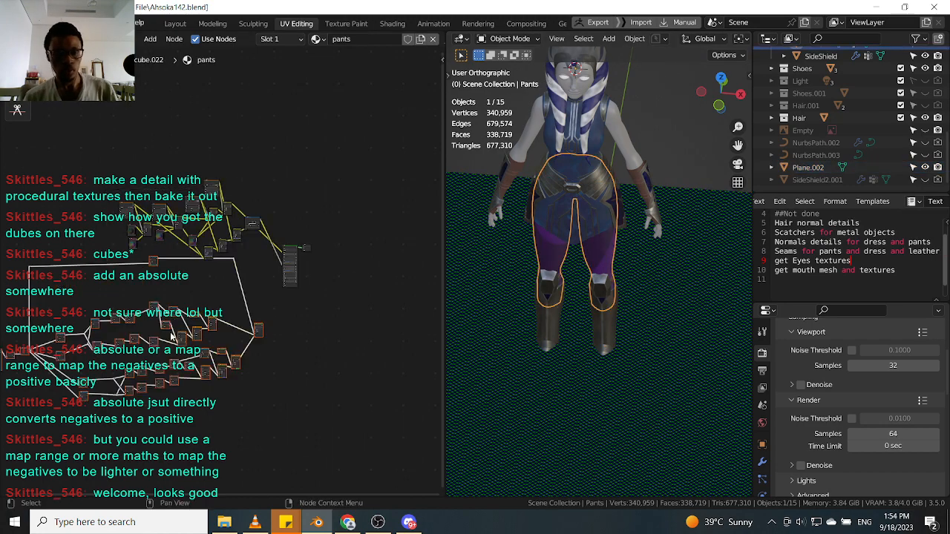
key(g)
click(200, 355)
Move the pasted stripe network into position beside the pants shader nodes.
scroll(289, 345, up, 2)
middle_drag(260, 355, 310, 303)
scroll(310, 305, down, 4)
drag(24, 403, 304, 273)
scroll(300, 245, up, 1)
key(g)
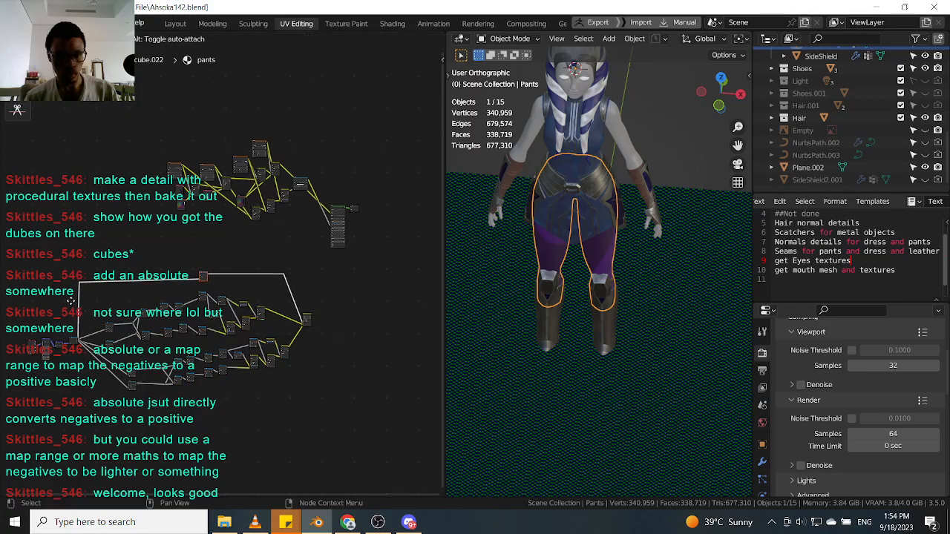
click(74, 302)
scroll(145, 300, down, 1)
drag(20, 417, 289, 278)
scroll(288, 268, up, 4)
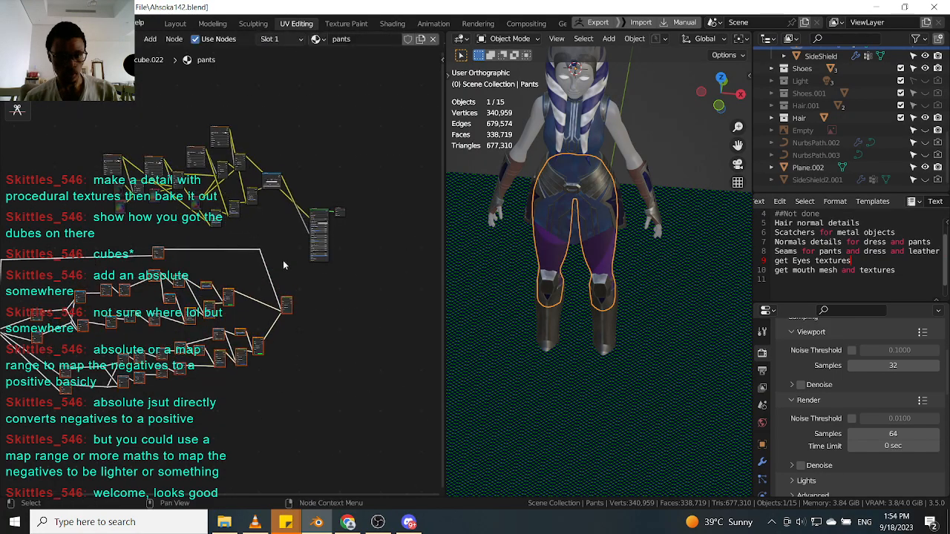
Nudge the pasted network's final Mix node and shift the whole pasted group closer to the pants shader.
scroll(286, 259, up, 2)
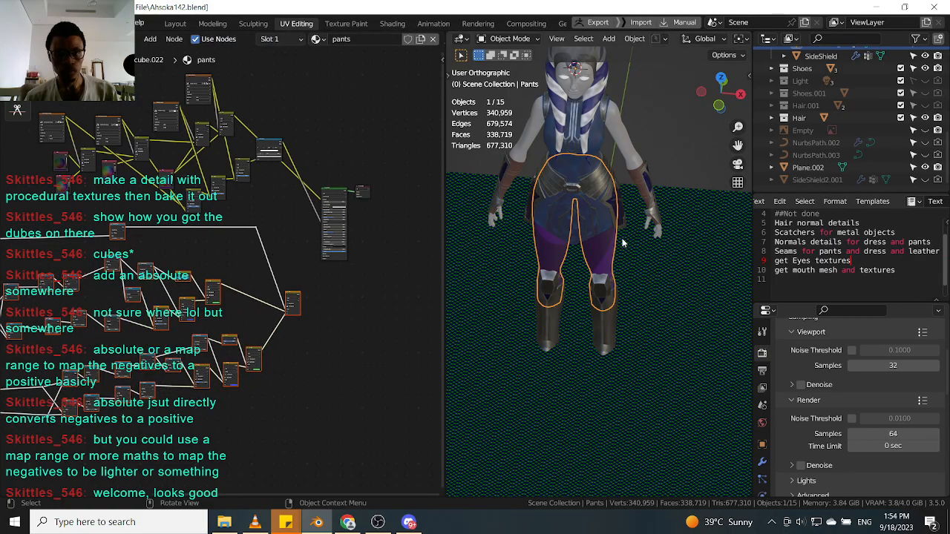
scroll(623, 243, up, 3)
scroll(289, 293, up, 3)
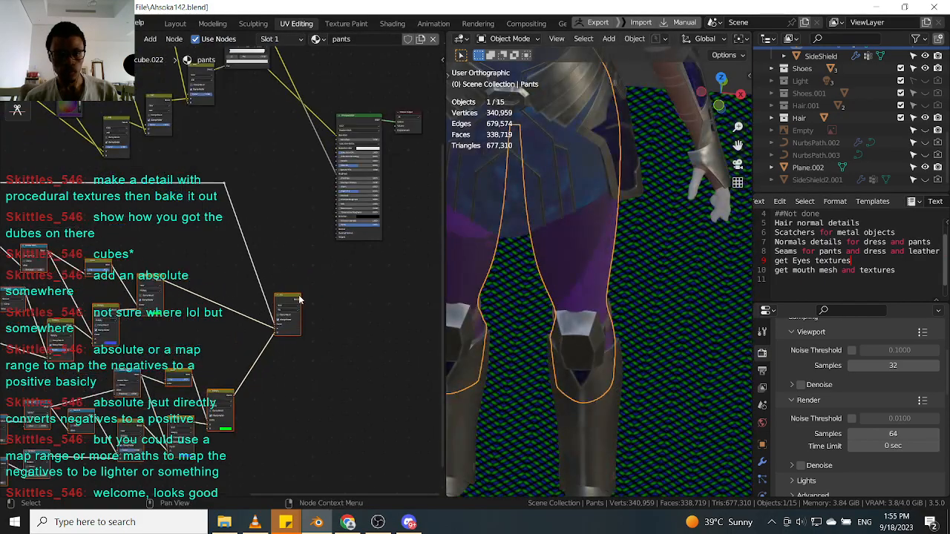
click(299, 296)
scroll(299, 296, down, 1)
middle_drag(299, 296, 298, 307)
scroll(306, 190, up, 2)
scroll(314, 308, down, 1)
middle_drag(303, 193, 298, 222)
scroll(315, 311, down, 4)
scroll(344, 218, down, 5)
scroll(116, 362, down, 4)
middle_drag(112, 363, 144, 357)
drag(15, 402, 328, 247)
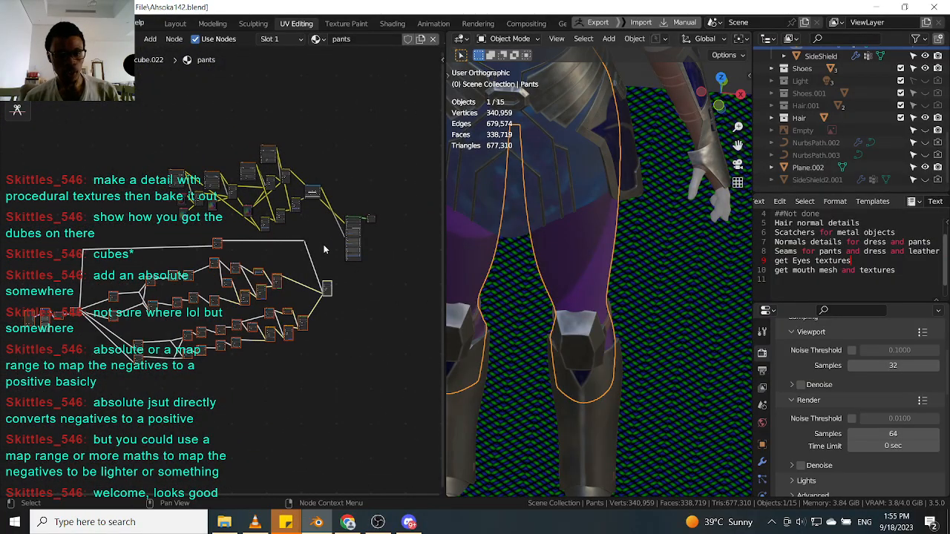
scroll(327, 248, up, 3)
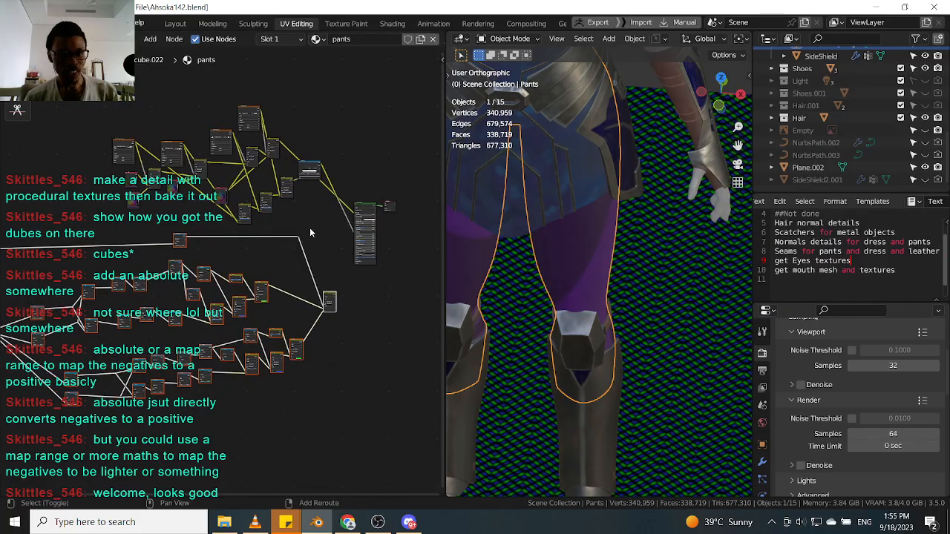
key(g)
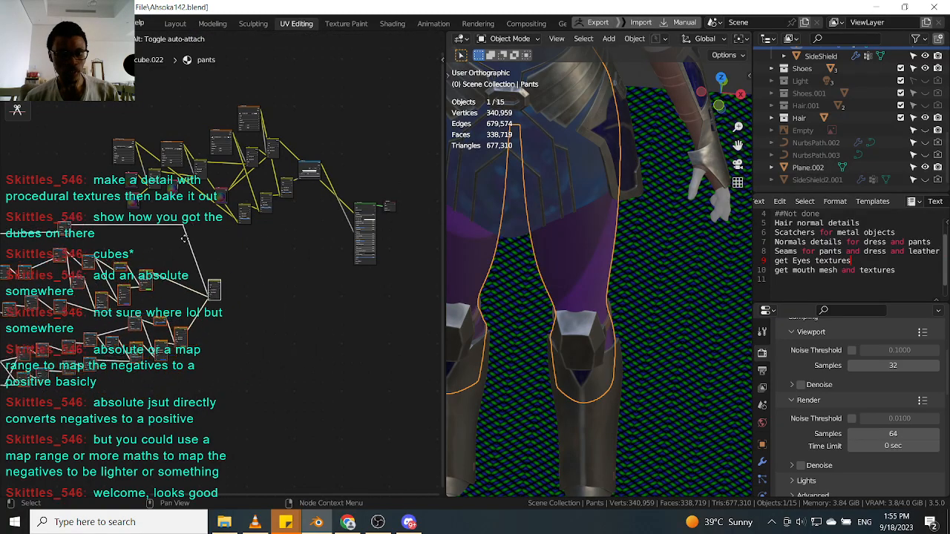
click(181, 236)
Examine the pants in the viewport and the pasted stripe color nodes up close.
scroll(336, 243, up, 2)
scroll(336, 245, up, 2)
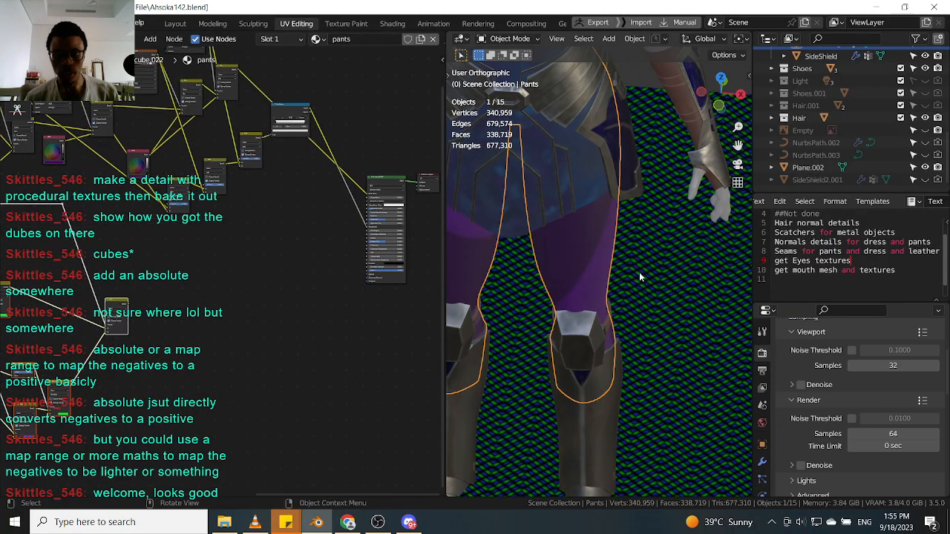
middle_drag(609, 248, 670, 356)
scroll(670, 356, down, 4)
scroll(661, 333, up, 3)
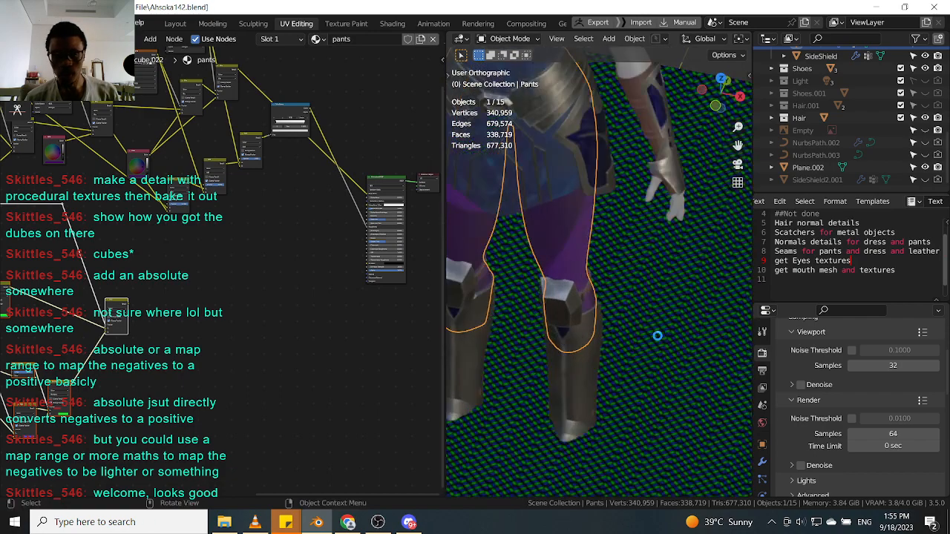
scroll(122, 300, up, 1)
scroll(268, 288, down, 2)
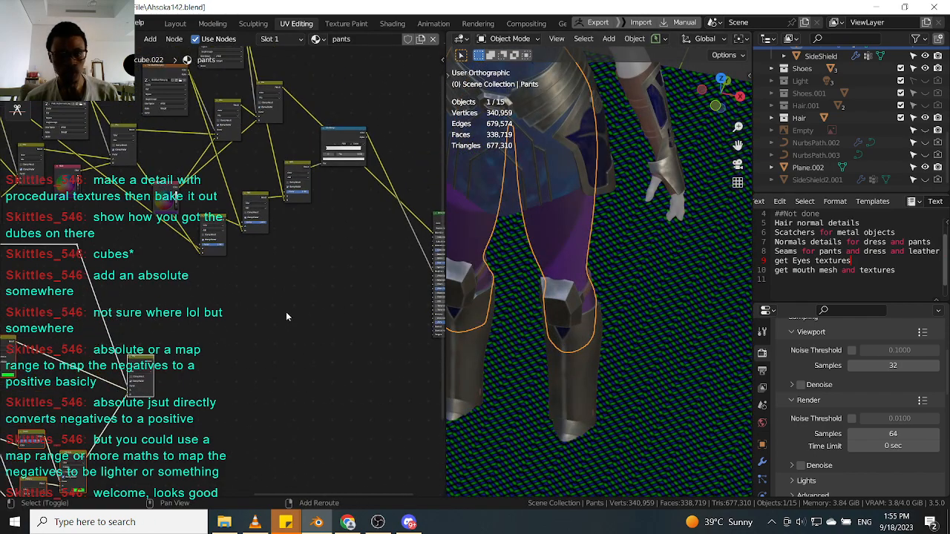
scroll(566, 242, up, 2)
scroll(149, 351, up, 1)
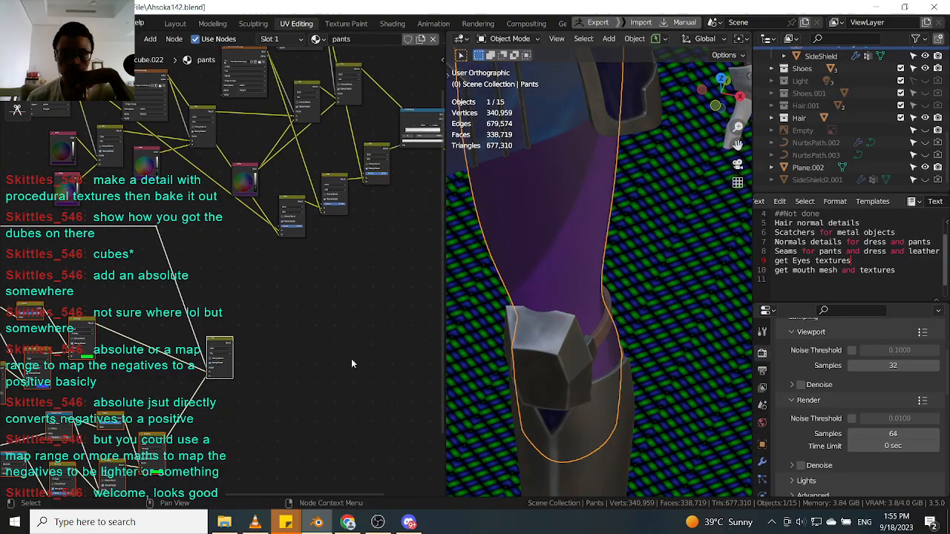
scroll(282, 357, up, 2)
scroll(230, 377, up, 2)
scroll(172, 377, down, 4)
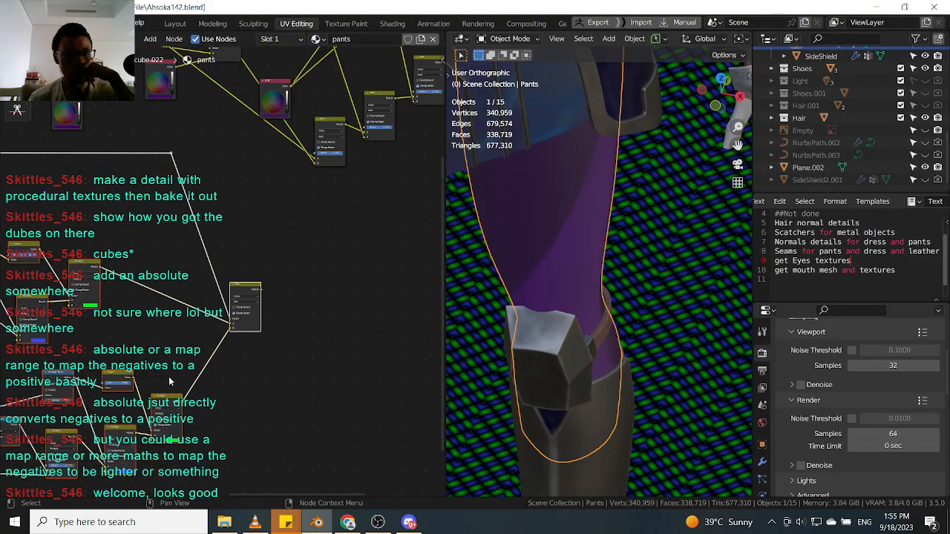
scroll(151, 361, up, 2)
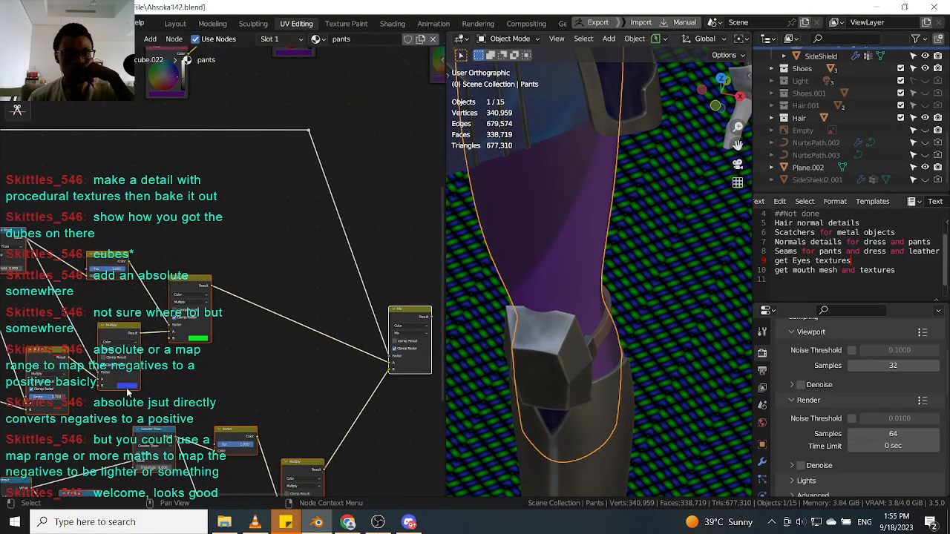
Recolor the upper stripe multiply node's blue color with the eyedropper, sampling the pants' purple color.
click(128, 387)
click(169, 361)
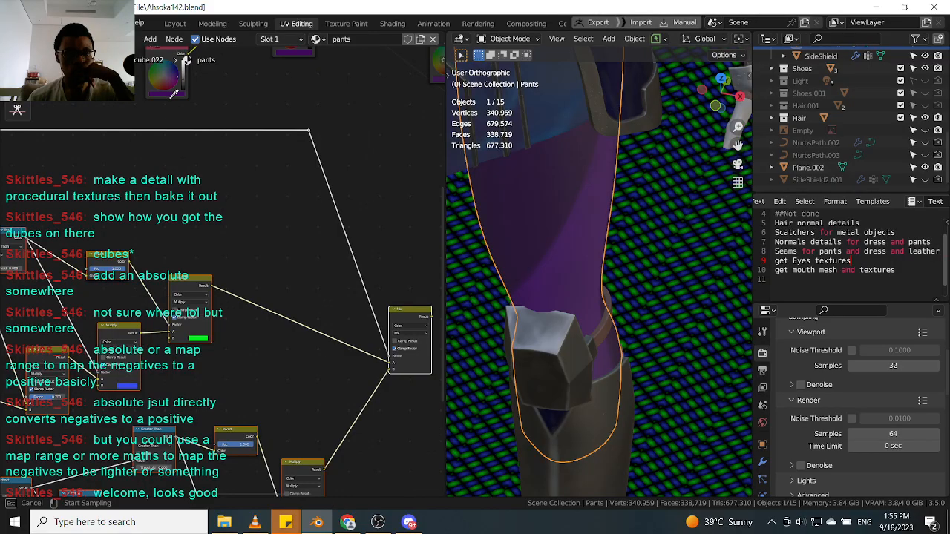
click(178, 87)
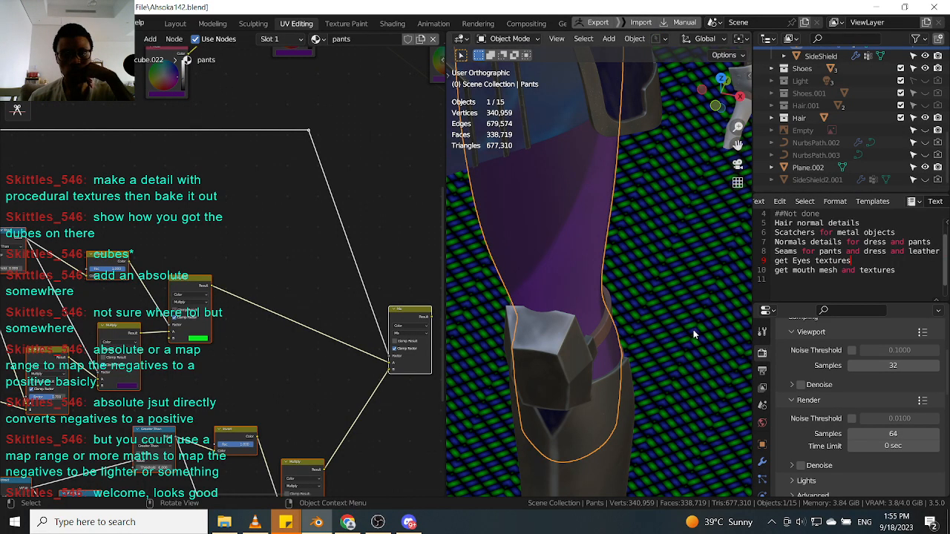
scroll(690, 333, up, 5)
scroll(259, 366, down, 2)
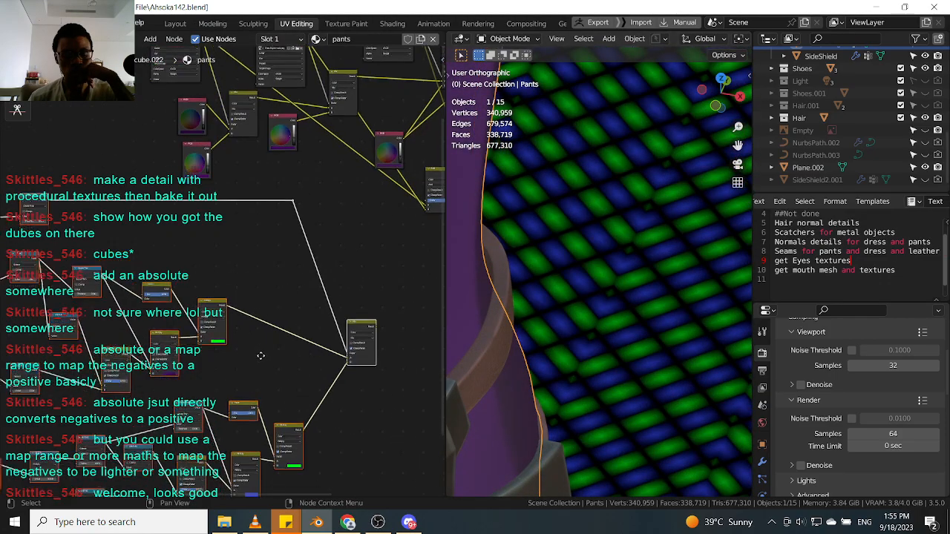
Recolor the lower stripe multiply node's color with the eyedropper, sampling the pants' color ramp preview.
click(258, 420)
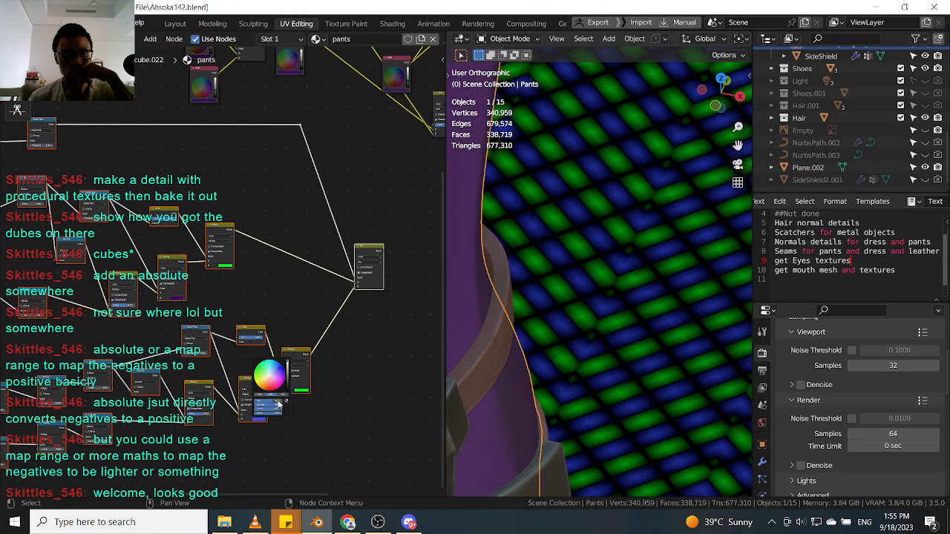
click(287, 405)
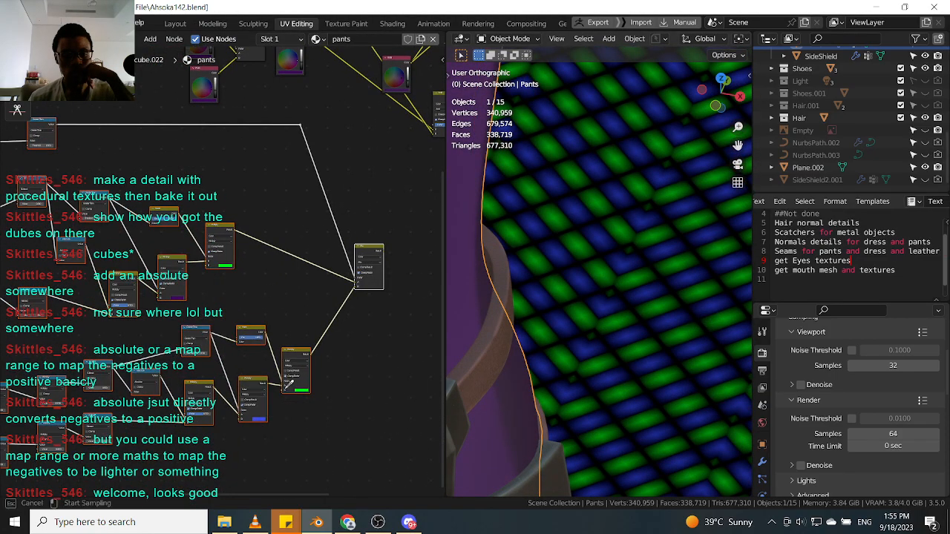
click(208, 95)
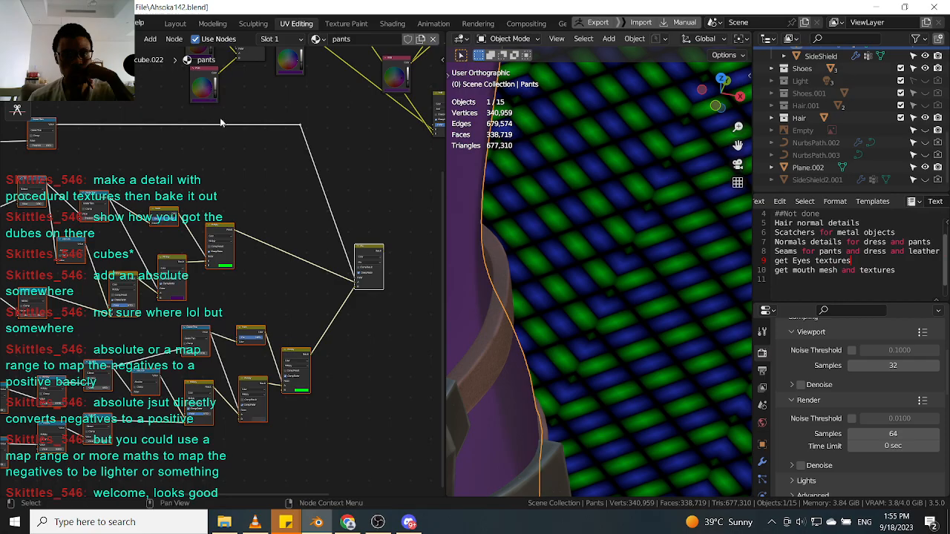
Hide the patterned ground plane in the viewport.
scroll(639, 320, down, 3)
click(638, 320)
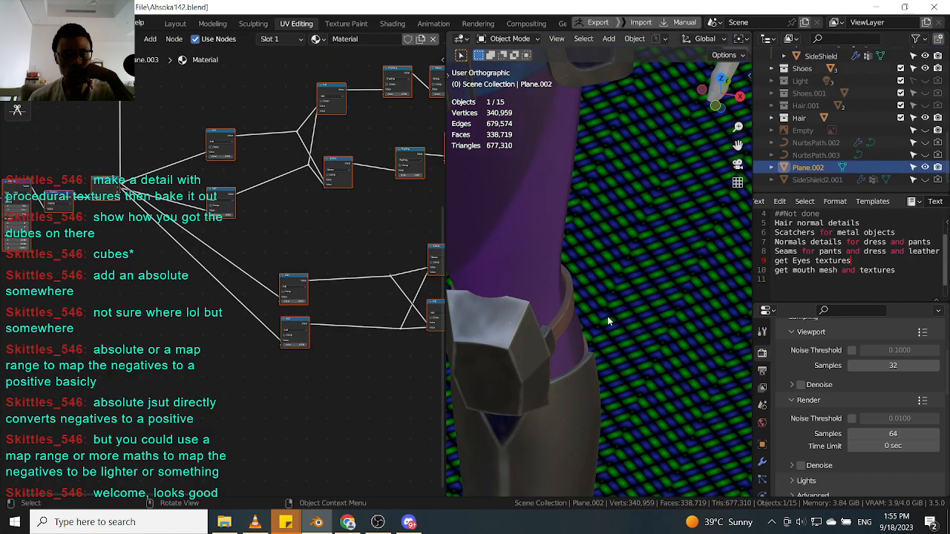
click(515, 248)
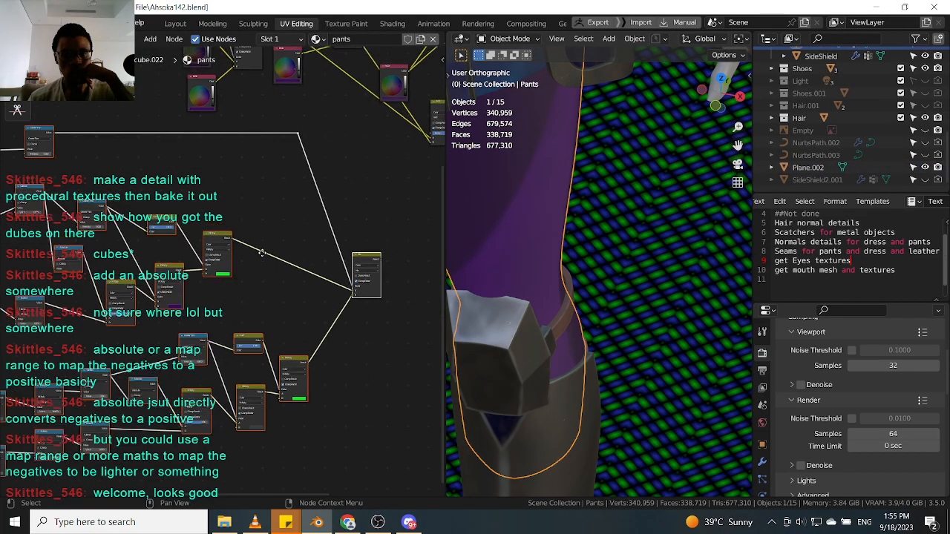
scroll(661, 221, down, 5)
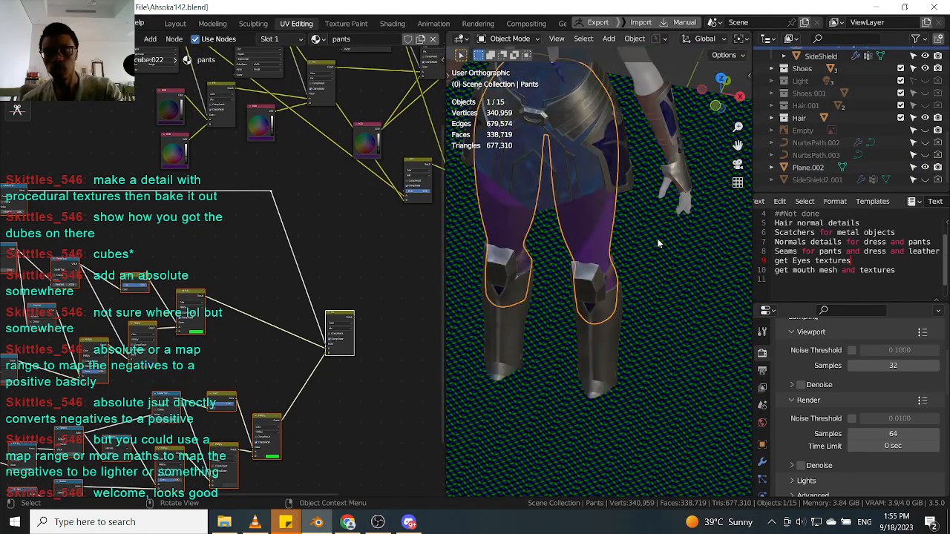
scroll(657, 244, down, 3)
key(h)
scroll(619, 232, up, 4)
scroll(618, 227, down, 3)
key(ctrl+z)
key(ctrl+z)
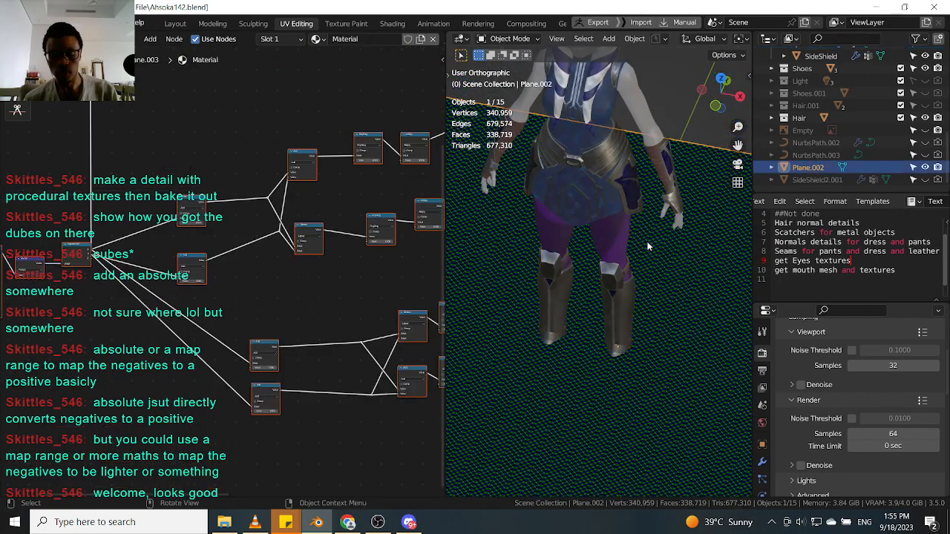
key(h)
scroll(328, 184, down, 5)
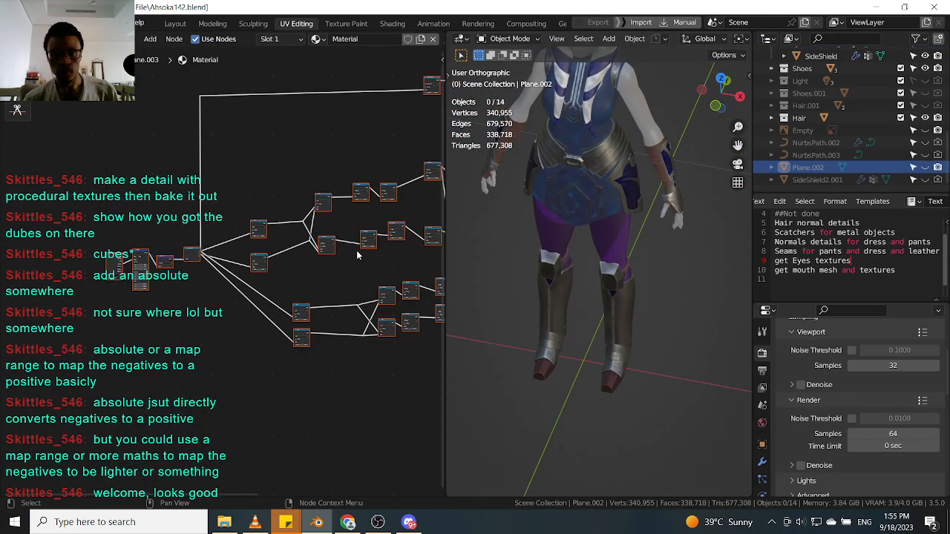
scroll(328, 185, up, 4)
scroll(338, 249, down, 5)
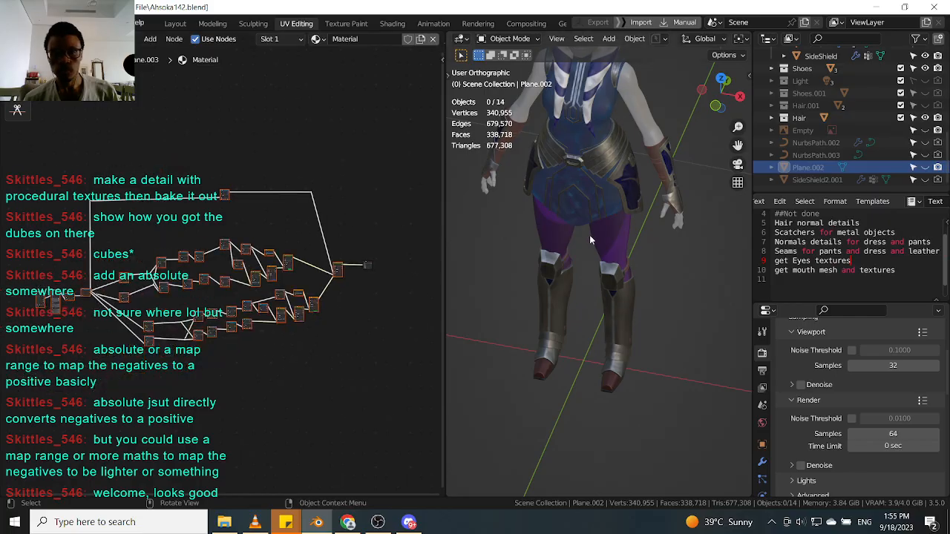
Select the pants and connect the Texture Coordinate node's UV output to the Mapping node's vector input.
click(605, 236)
scroll(211, 288, up, 4)
ctrl+shift+click(149, 334)
scroll(542, 271, up, 4)
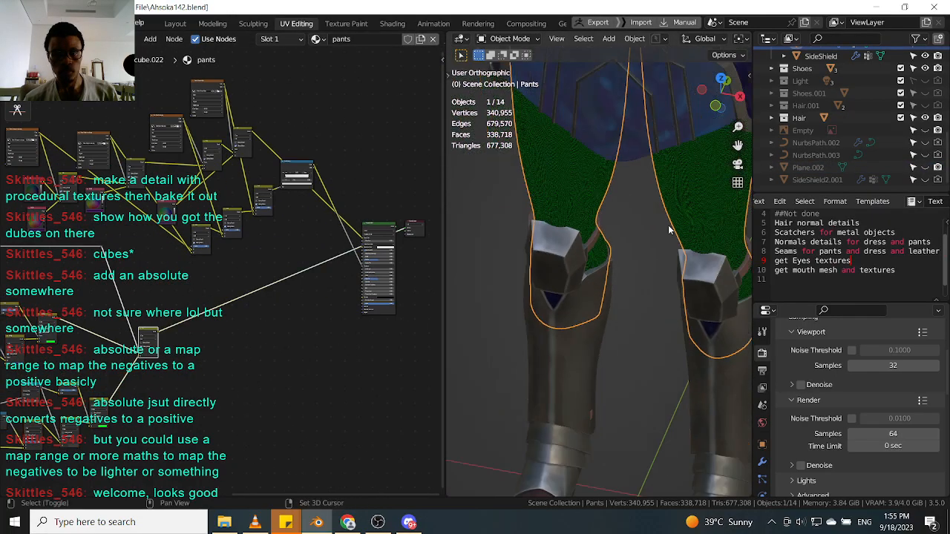
scroll(610, 242, down, 2)
scroll(607, 221, up, 5)
scroll(607, 221, up, 4)
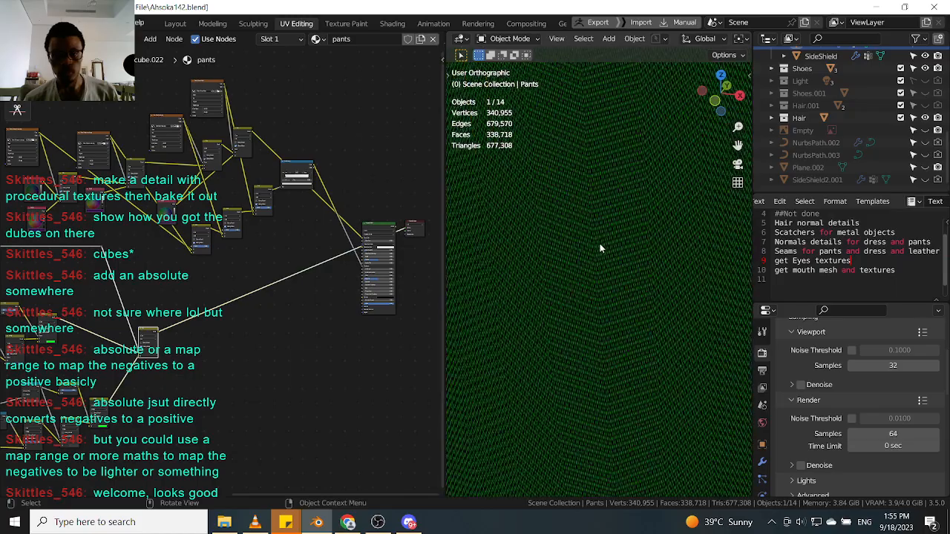
scroll(599, 244, up, 2)
middle_drag(222, 277, 384, 202)
scroll(327, 239, down, 5)
middle_drag(45, 279, 122, 277)
scroll(141, 288, up, 7)
scroll(115, 275, up, 10)
drag(116, 257, 158, 250)
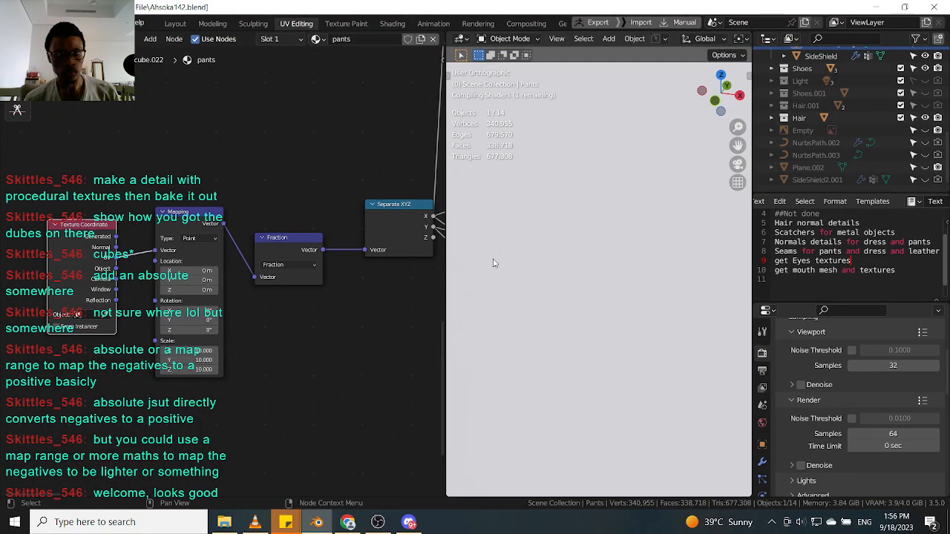
scroll(543, 255, down, 5)
scroll(549, 252, up, 8)
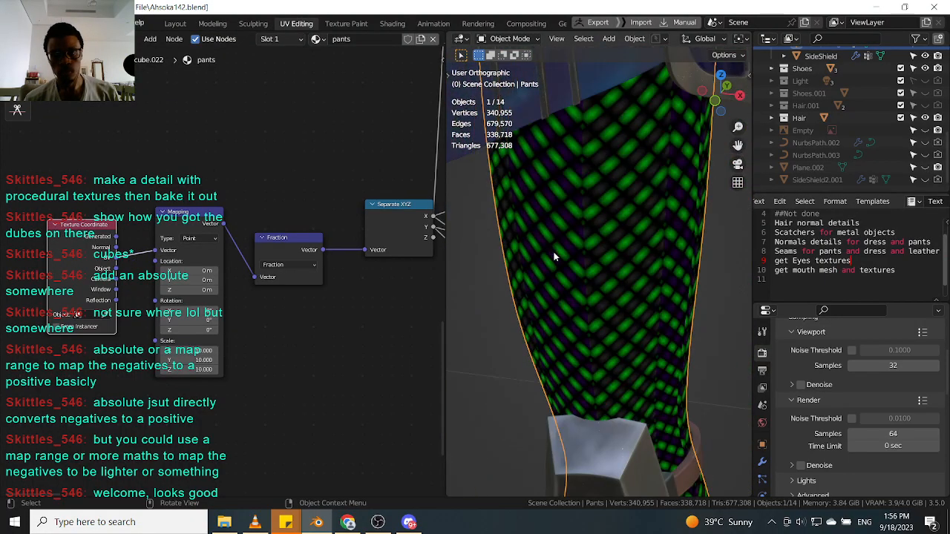
Examine the pasted stripe network's color and Mix nodes and how they affect the pants.
scroll(239, 265, down, 10)
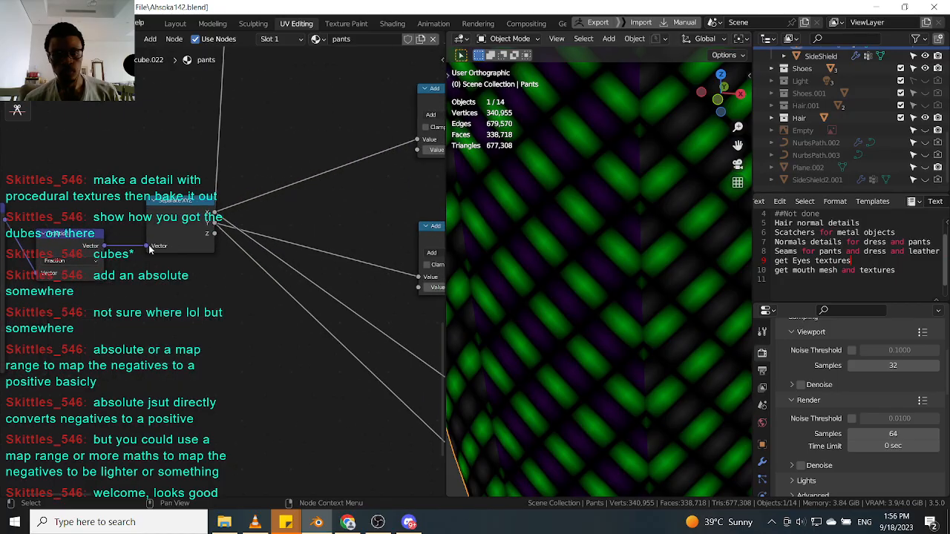
scroll(300, 252, up, 8)
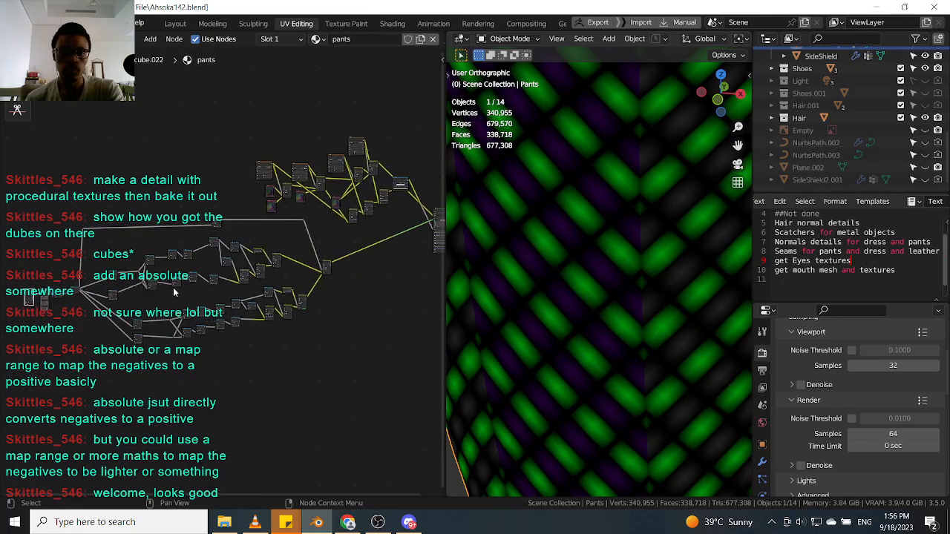
scroll(180, 330, up, 4)
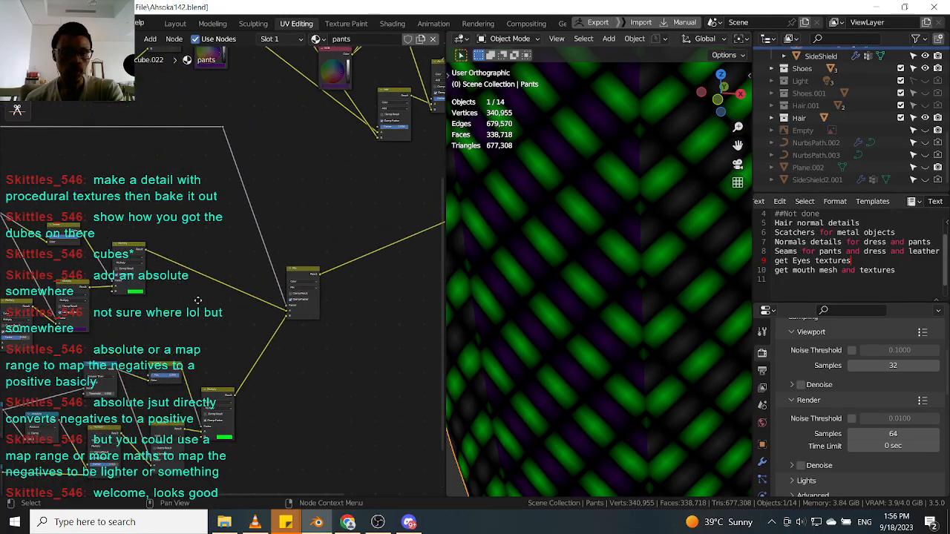
click(139, 356)
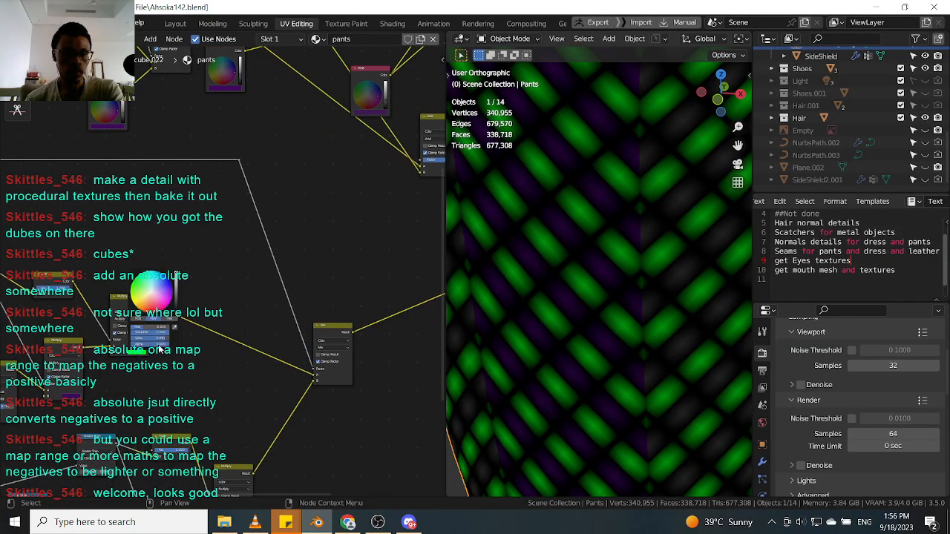
click(175, 319)
key(Escape)
scroll(308, 194, down, 4)
middle_drag(309, 195, 236, 310)
scroll(322, 256, down, 6)
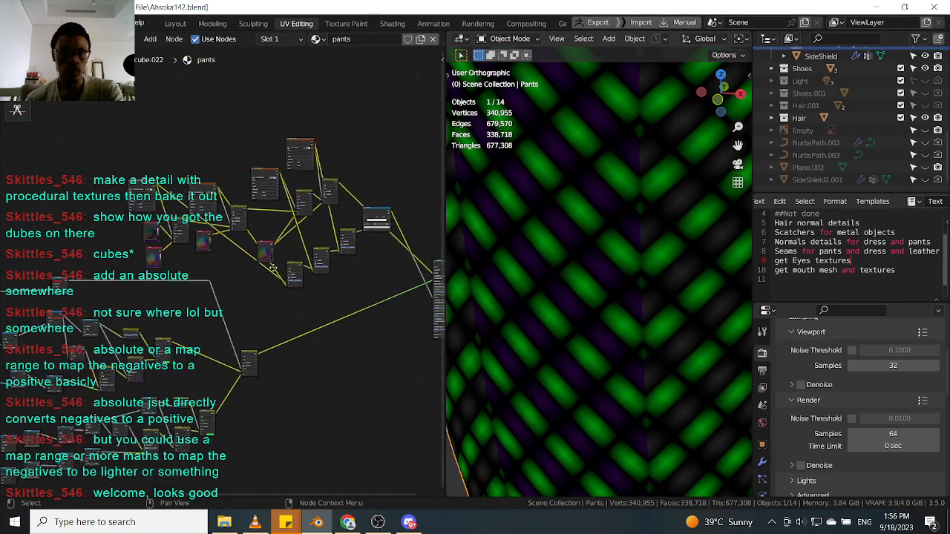
scroll(424, 223, up, 4)
ctrl+shift+click(374, 202)
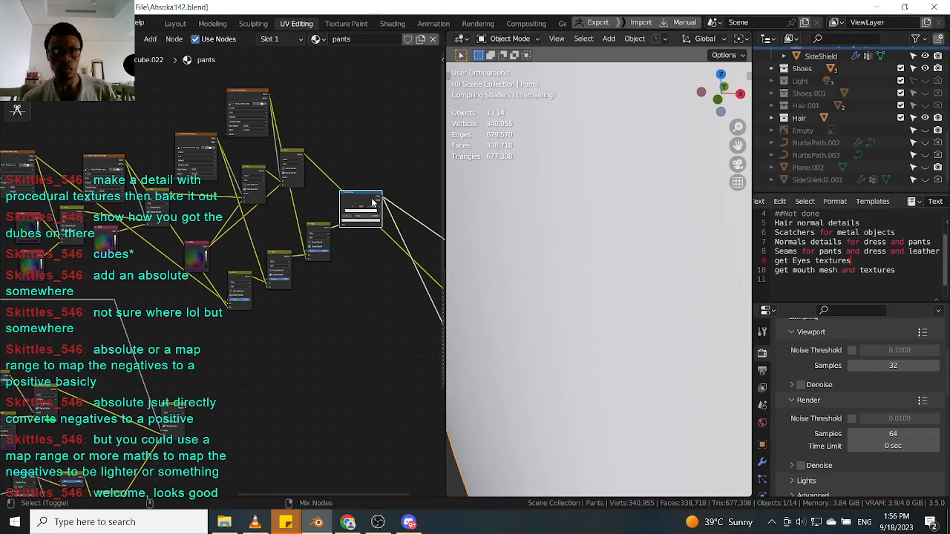
scroll(527, 291, down, 4)
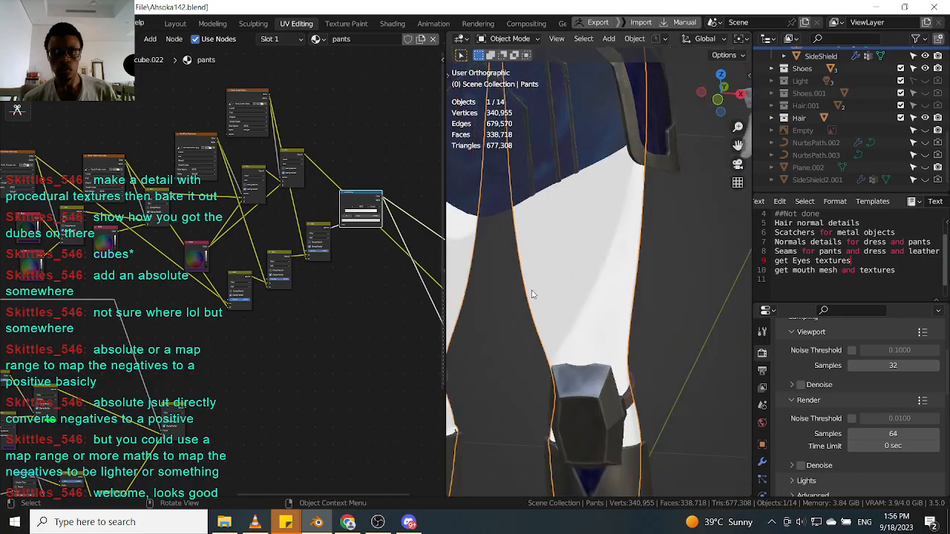
scroll(308, 244, down, 2)
mouse_move(308, 244)
middle_down()
mouse_move(206, 241)
mouse_move(307, 227)
middle_up()
ctrl+shift+click(159, 158)
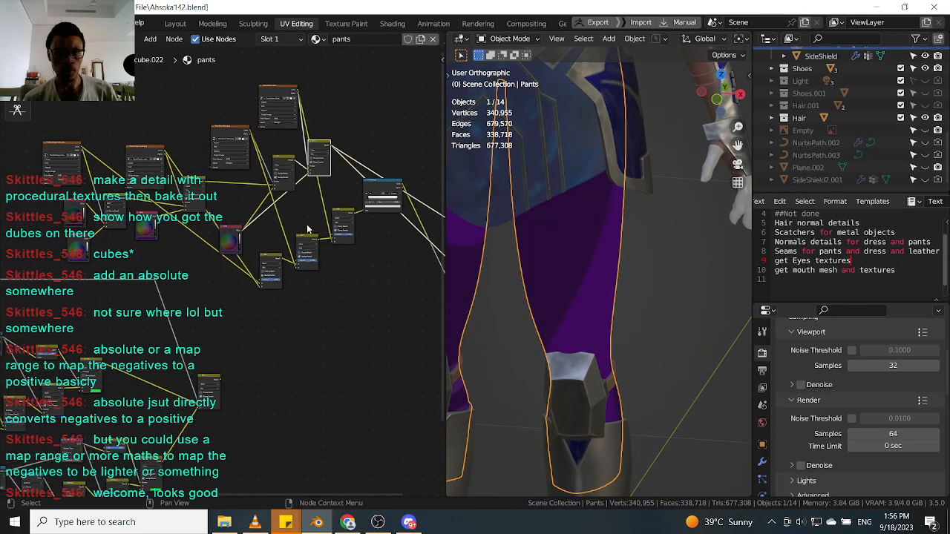
Review the pants' modifier stack and the render bake and output settings in the properties.
scroll(201, 235, up, 2)
scroll(164, 238, up, 2)
middle_drag(104, 256, 208, 223)
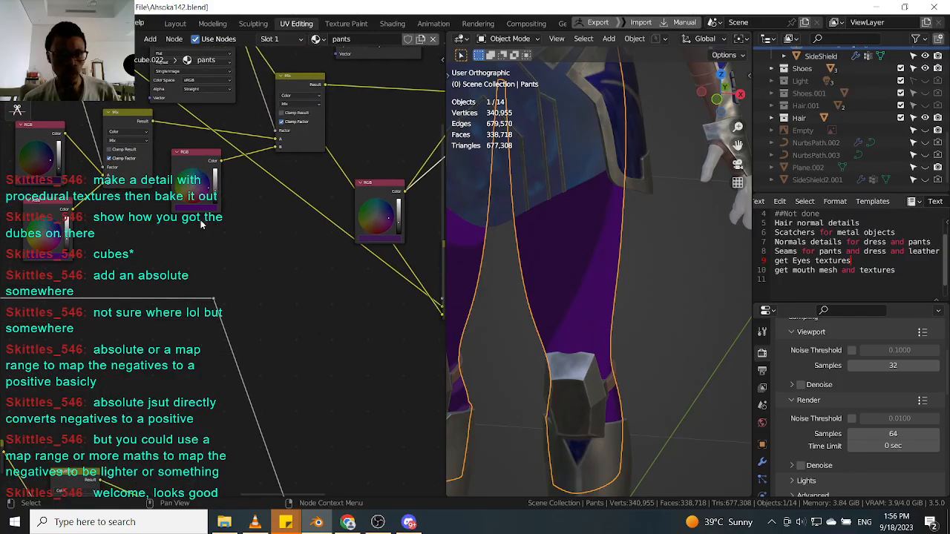
scroll(762, 435, down, 3)
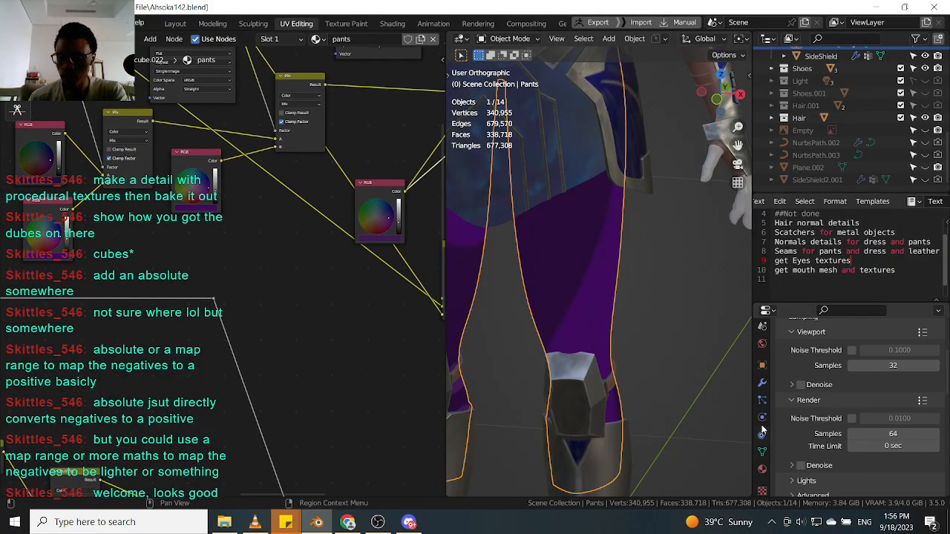
click(761, 385)
scroll(764, 386, up, 3)
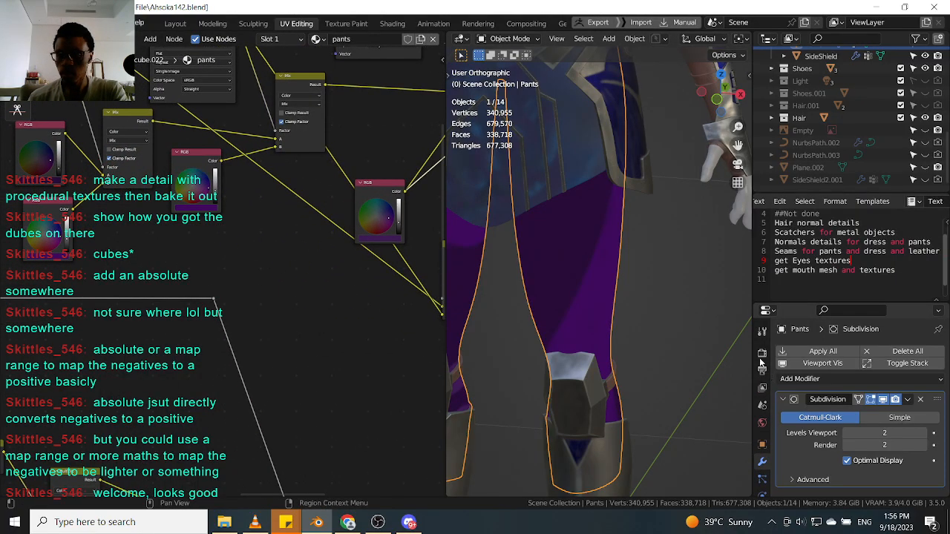
click(761, 354)
scroll(827, 445, down, 15)
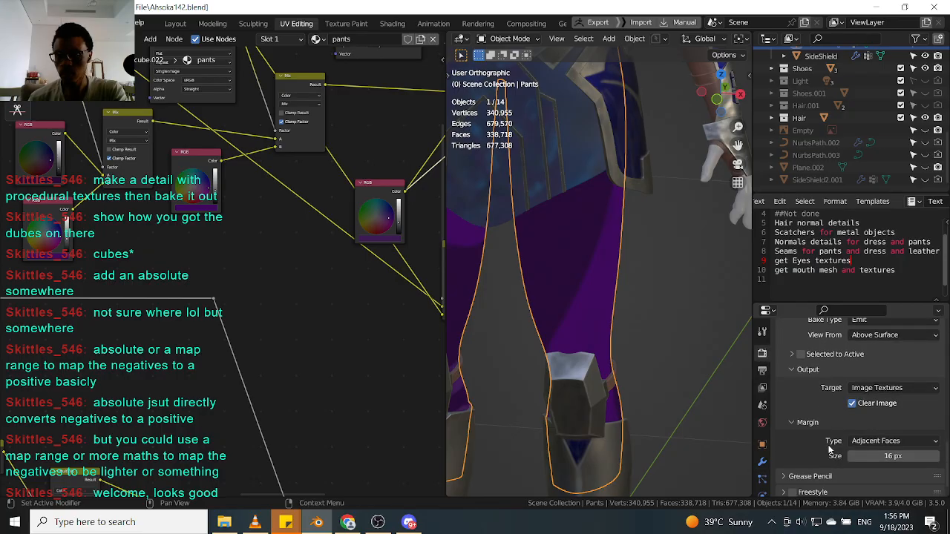
scroll(842, 457, down, 1)
click(787, 488)
scroll(807, 466, down, 5)
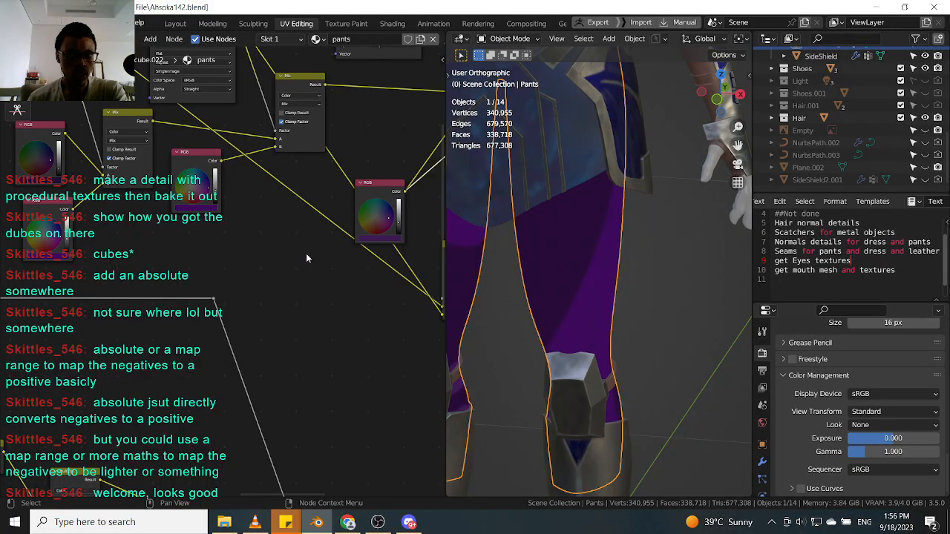
scroll(307, 257, down, 3)
Recolor a green stripe multiply node's color with the eyedropper, sampling a nearby RGB node's color.
middle_drag(252, 255, 250, 204)
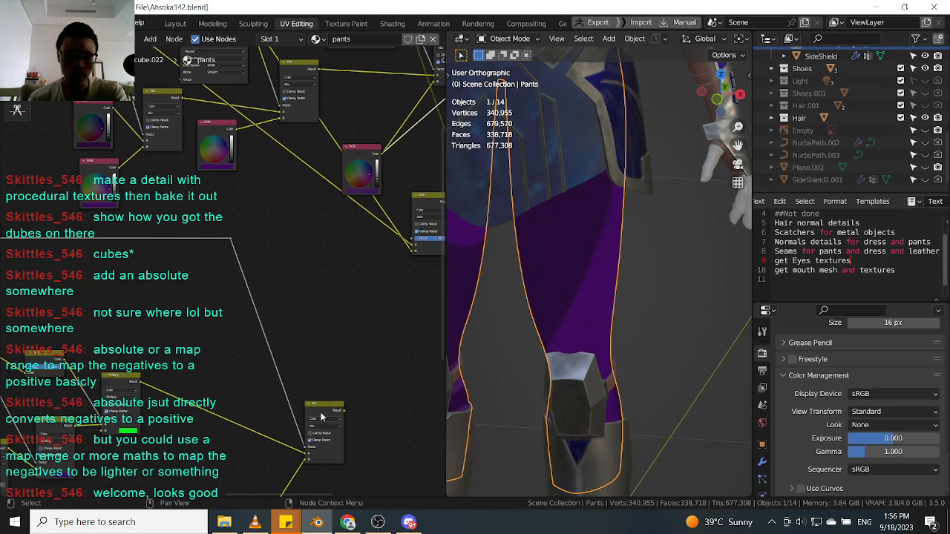
middle_drag(106, 396, 151, 397)
click(173, 435)
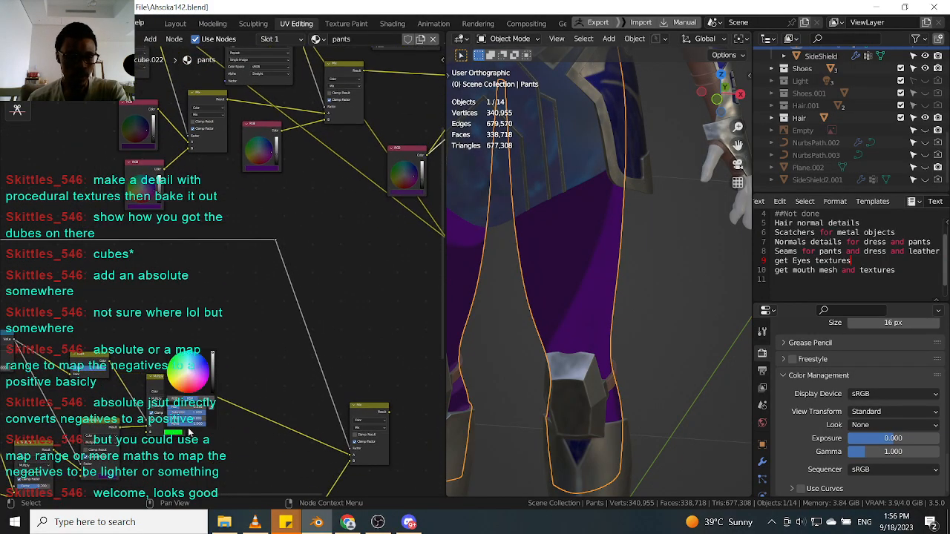
click(209, 413)
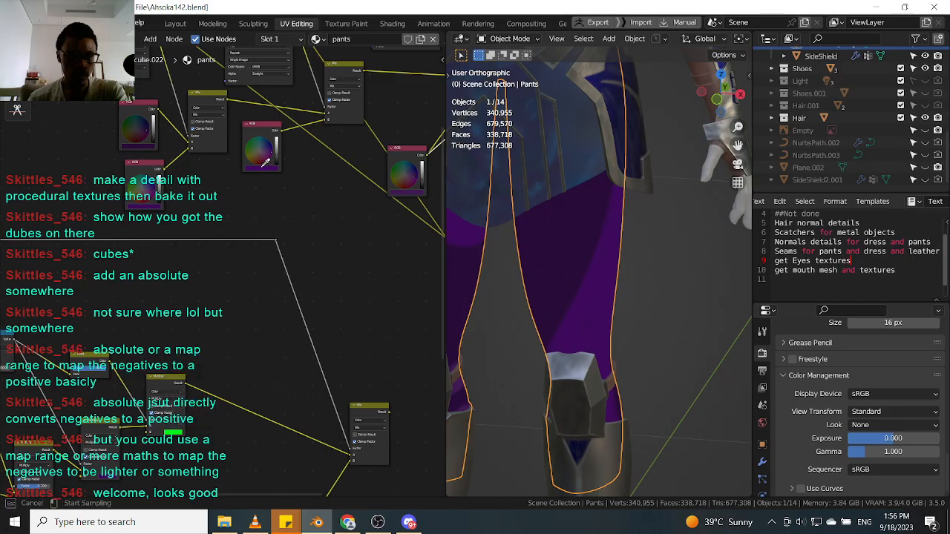
click(261, 168)
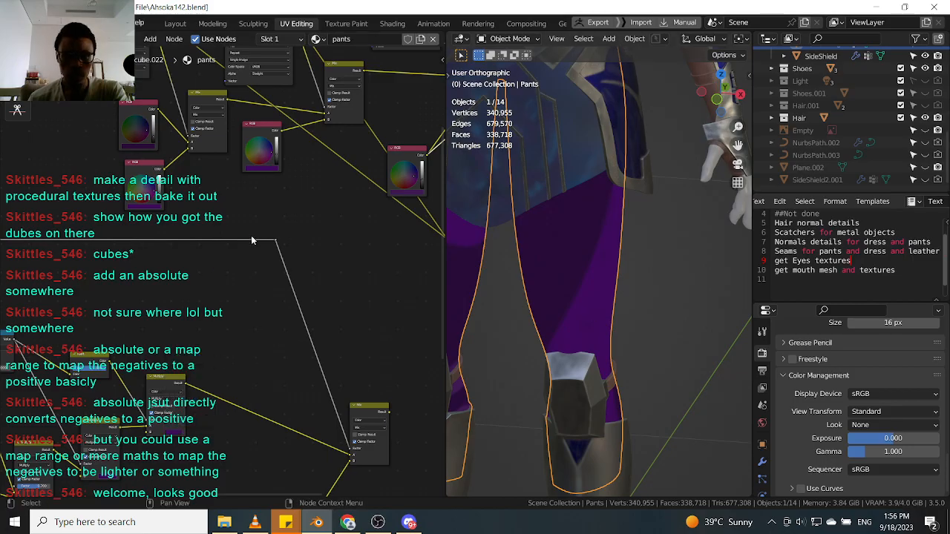
Recolor the other green multiply node's color with the eyedropper, sampling the pants' purple in the viewport.
scroll(156, 202, up, 1)
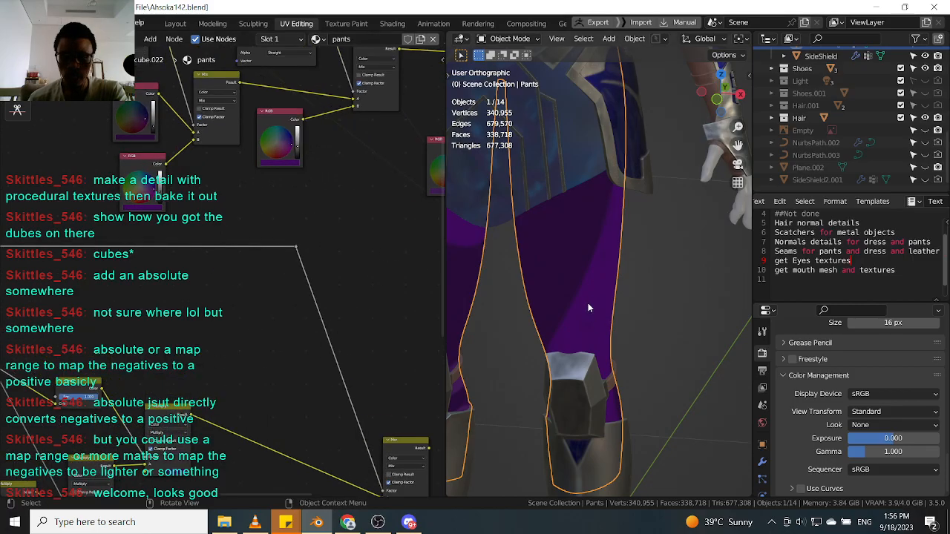
click(181, 473)
click(217, 442)
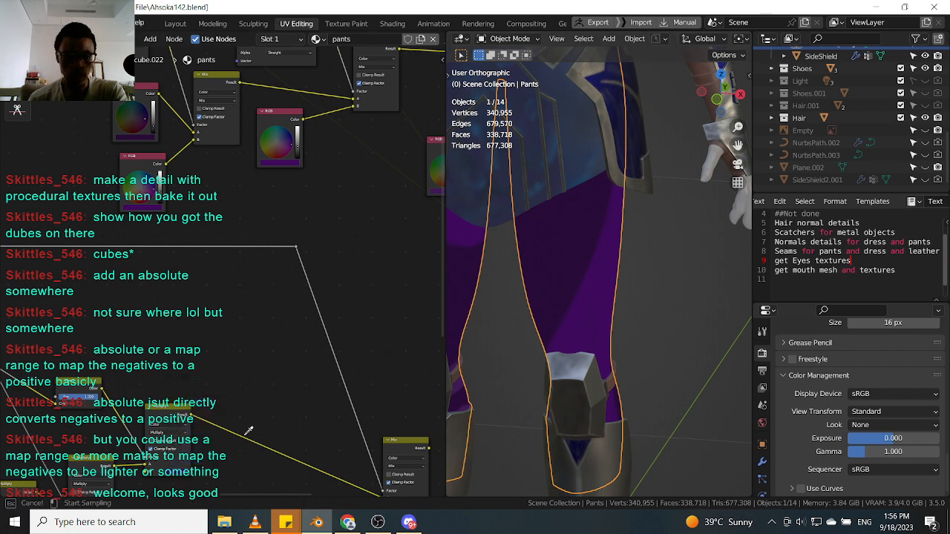
click(594, 311)
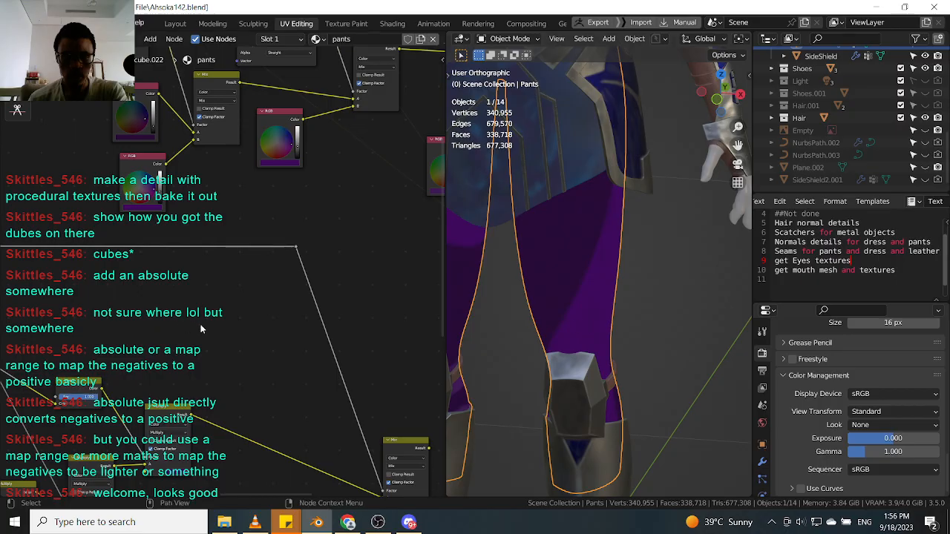
Brighten the upper stripe multiply node's purple color in its color picker.
middle_drag(290, 332, 271, 280)
scroll(271, 279, down, 1)
scroll(245, 355, up, 1)
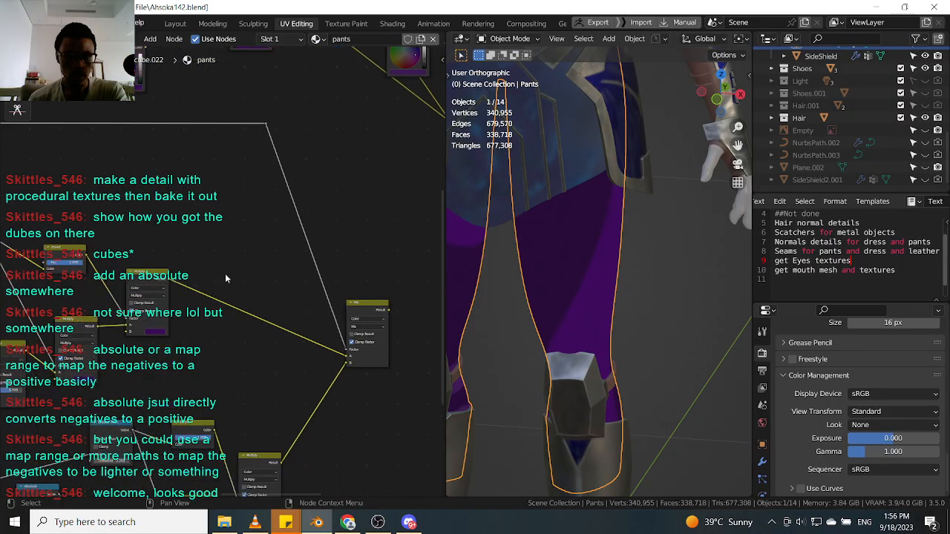
middle_drag(223, 327, 184, 284)
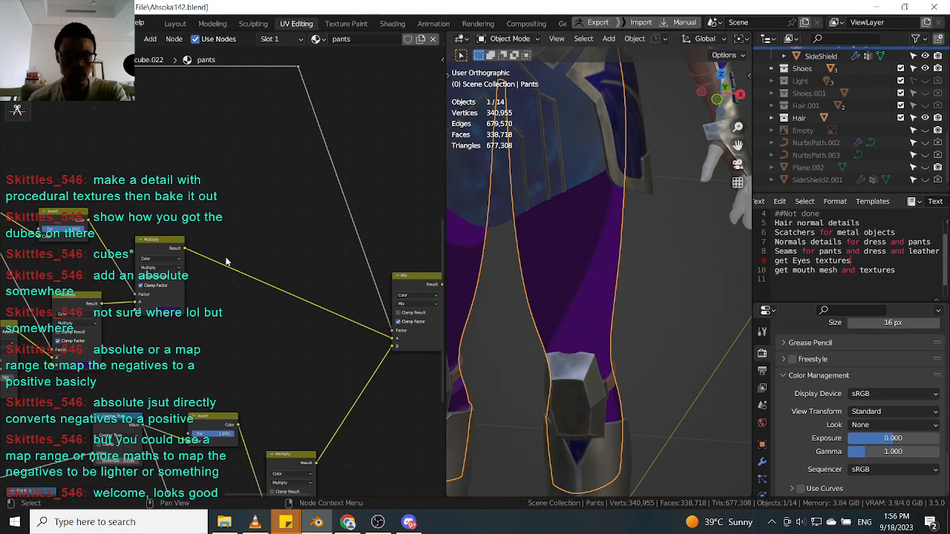
middle_drag(281, 272, 176, 256)
ctrl+shift+click(324, 273)
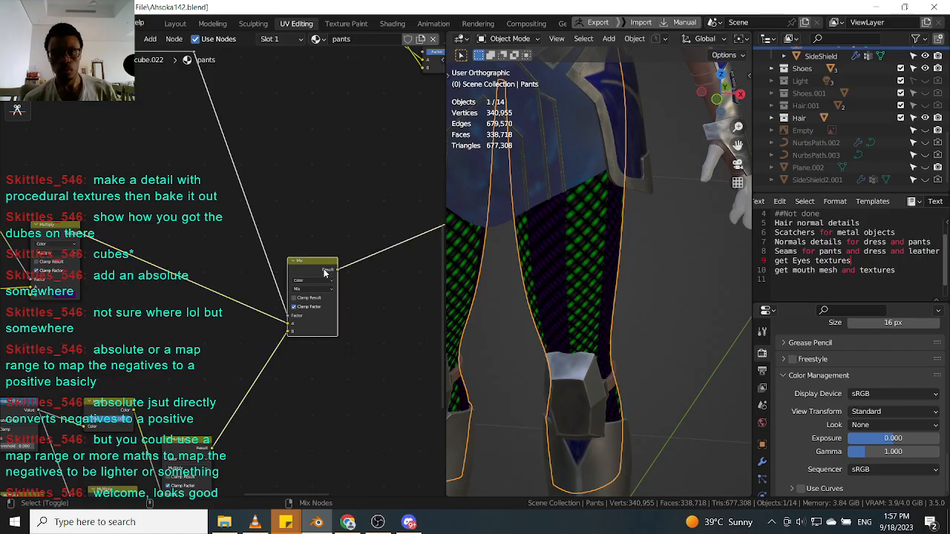
scroll(475, 290, up, 8)
middle_drag(137, 305, 233, 266)
scroll(230, 270, down, 5)
scroll(195, 269, up, 12)
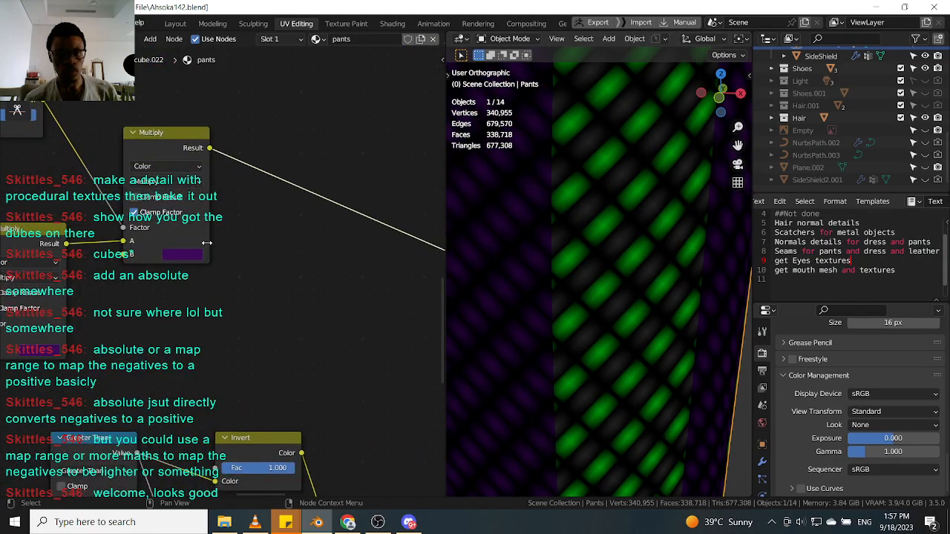
scroll(207, 243, up, 2)
click(189, 255)
drag(288, 92, 289, 80)
middle_drag(364, 199, 339, 221)
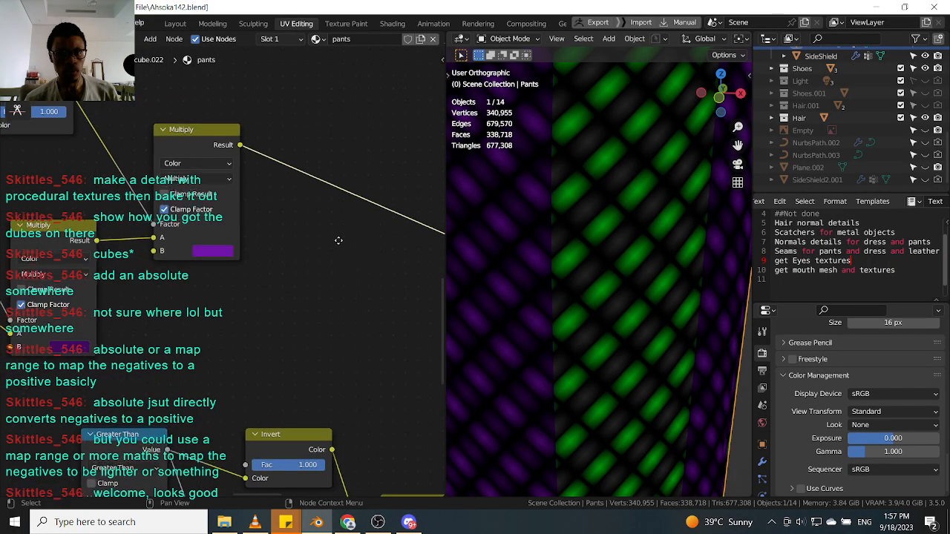
Recolor the remaining green multiply node with the eyedropper, sampling the upper multiply node's purple color.
scroll(269, 291, down, 2)
drag(301, 167, 301, 151)
scroll(353, 196, down, 5)
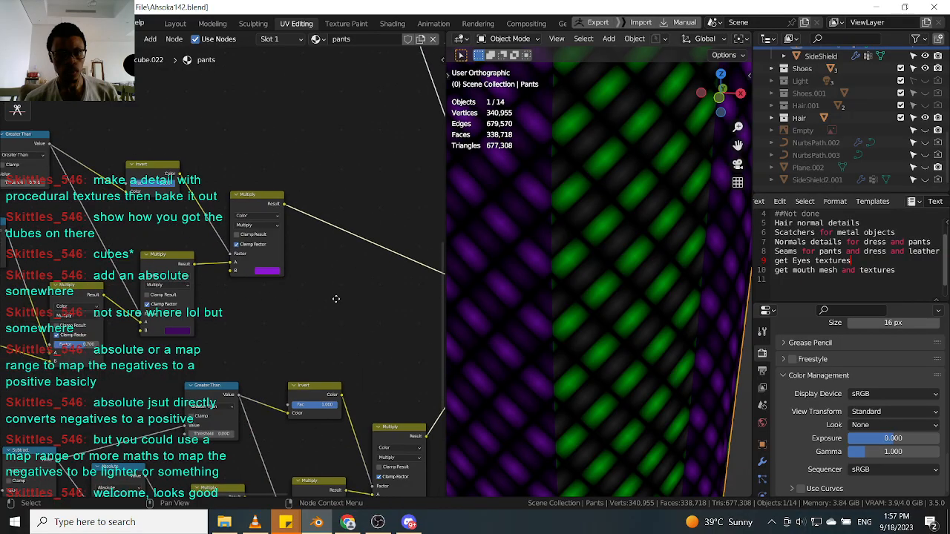
scroll(297, 354, up, 2)
click(307, 355)
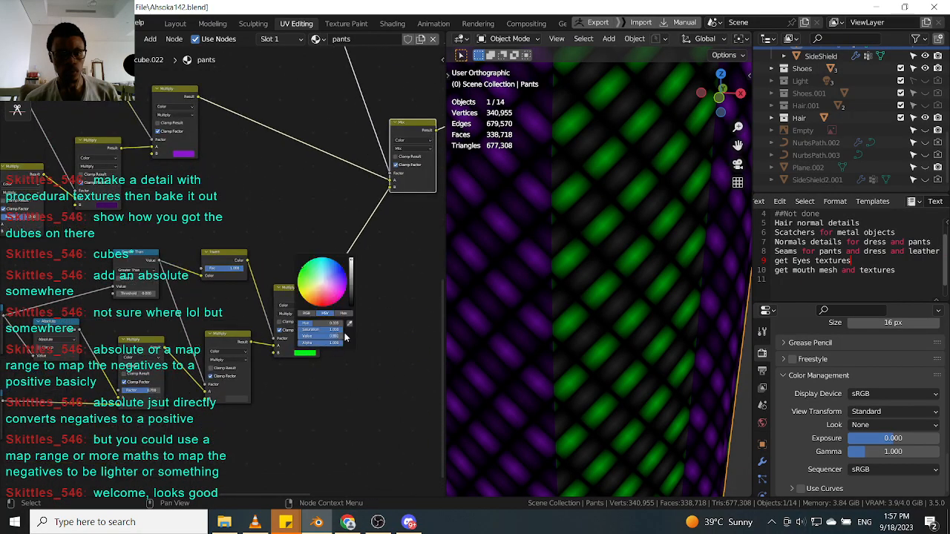
click(349, 321)
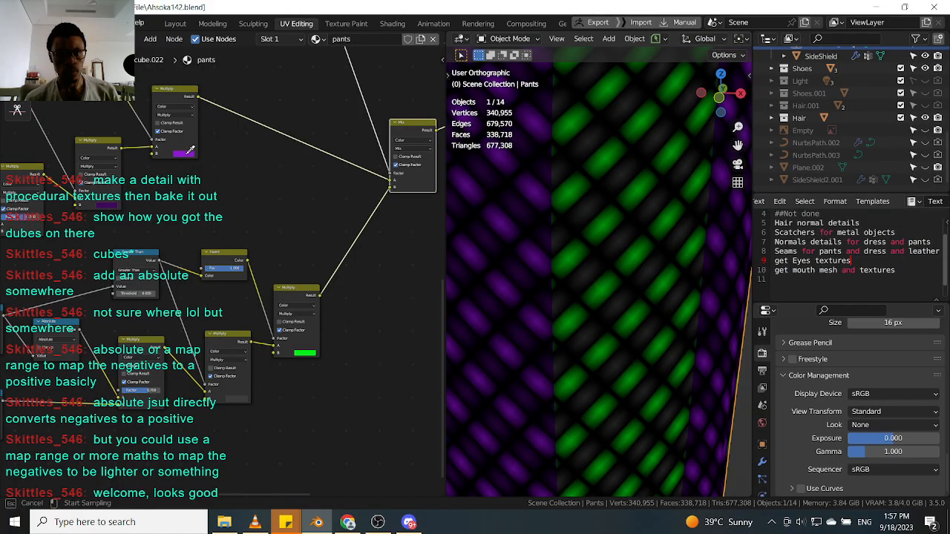
click(187, 153)
scroll(207, 168, down, 5)
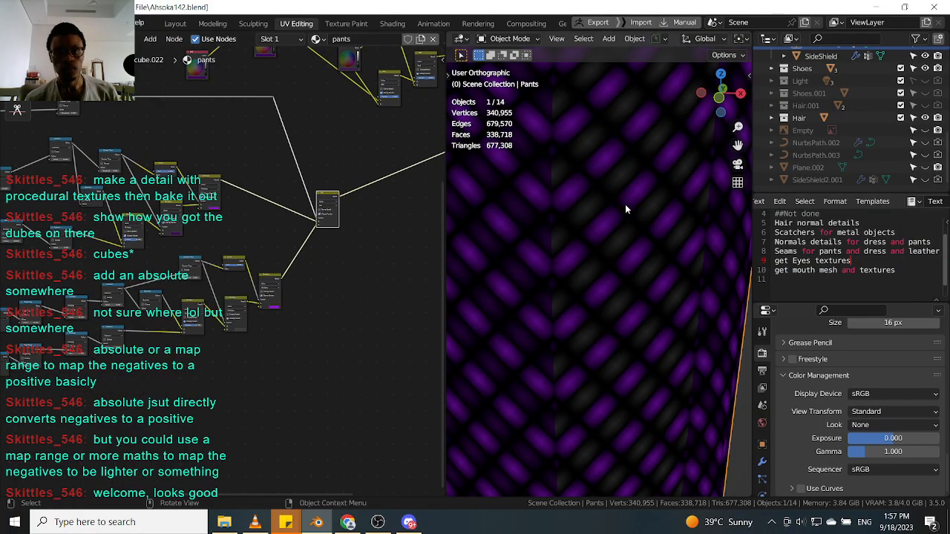
scroll(598, 222, up, 2)
scroll(241, 336, up, 3)
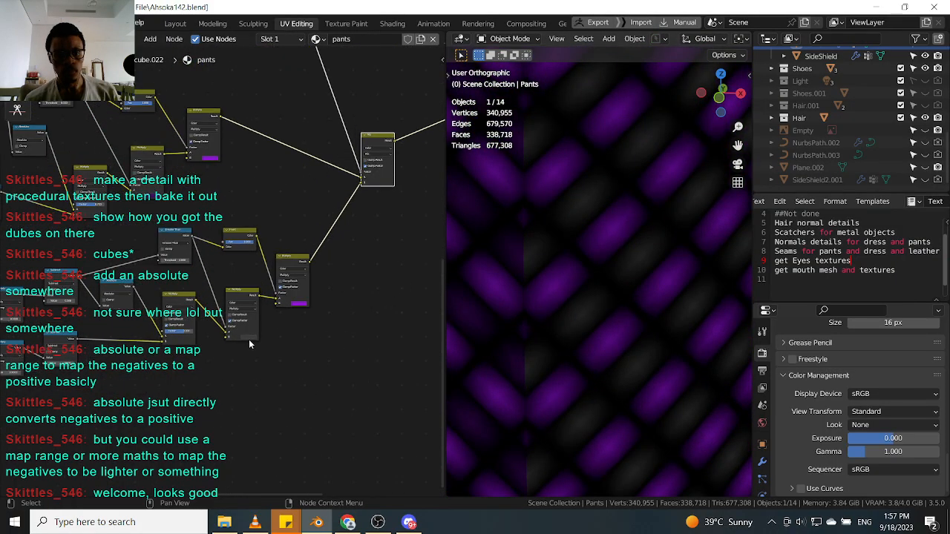
click(250, 339)
click(281, 305)
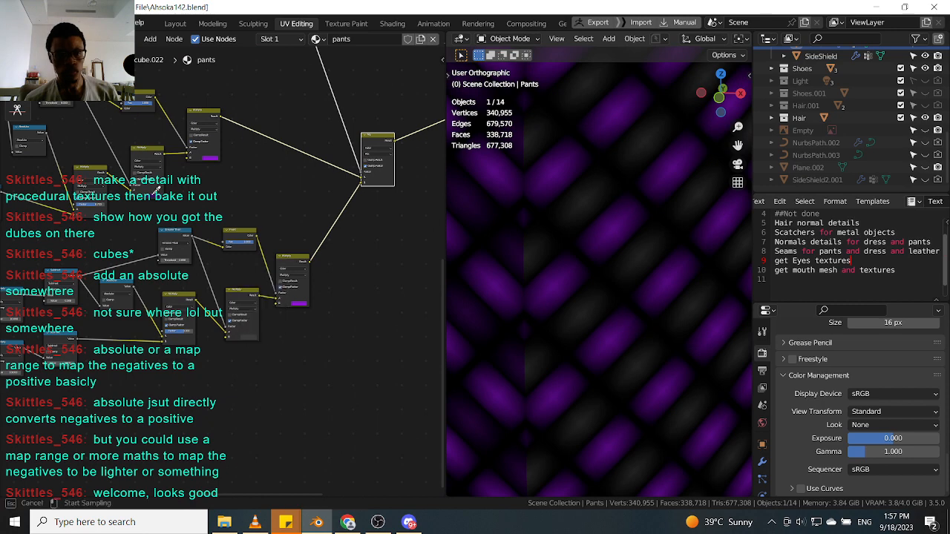
click(153, 195)
Set the Mapping node's scale to 100 to shrink the stripe pattern on the pants.
scroll(299, 184, down, 6)
middle_drag(335, 148, 310, 188)
middle_drag(231, 208, 281, 206)
scroll(134, 252, up, 8)
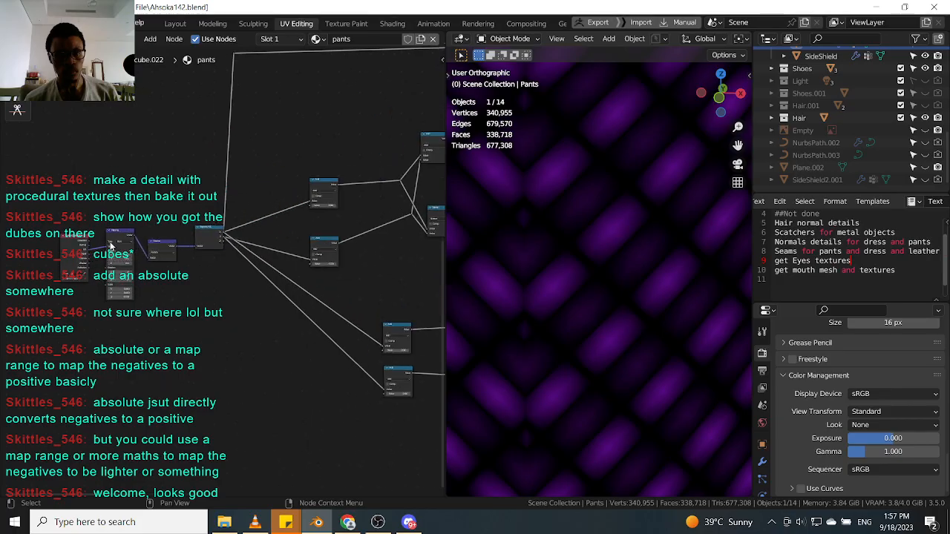
scroll(140, 306, up, 2)
drag(131, 305, 225, 303)
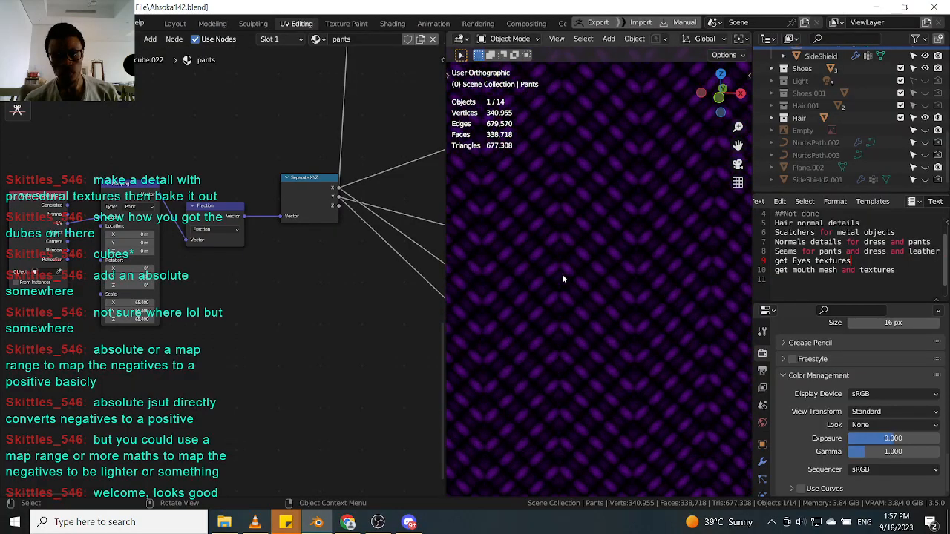
scroll(561, 279, down, 4)
scroll(553, 271, up, 2)
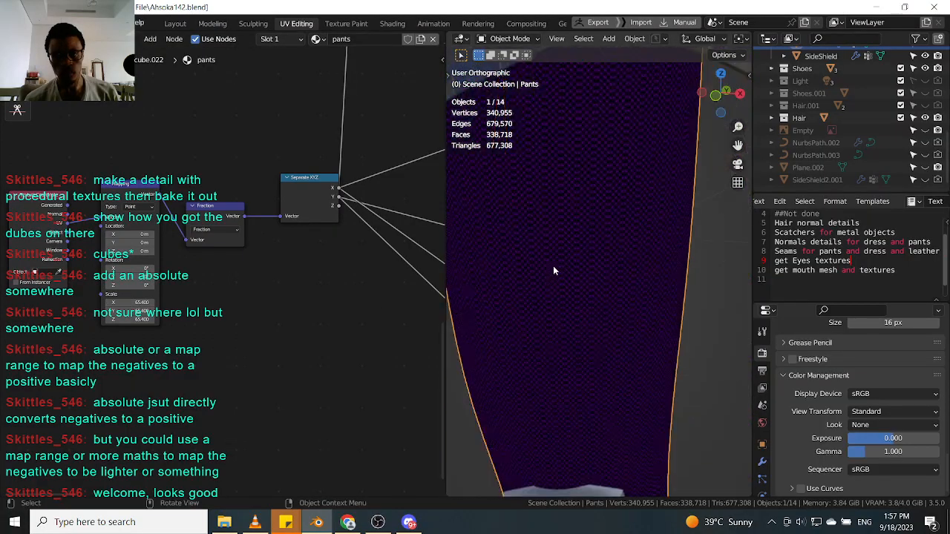
scroll(588, 242, up, 6)
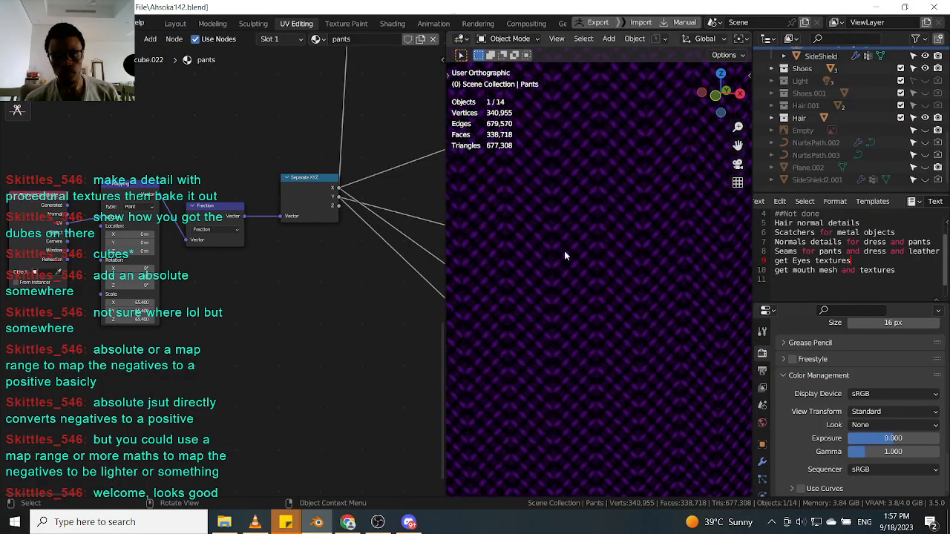
scroll(231, 277, down, 4)
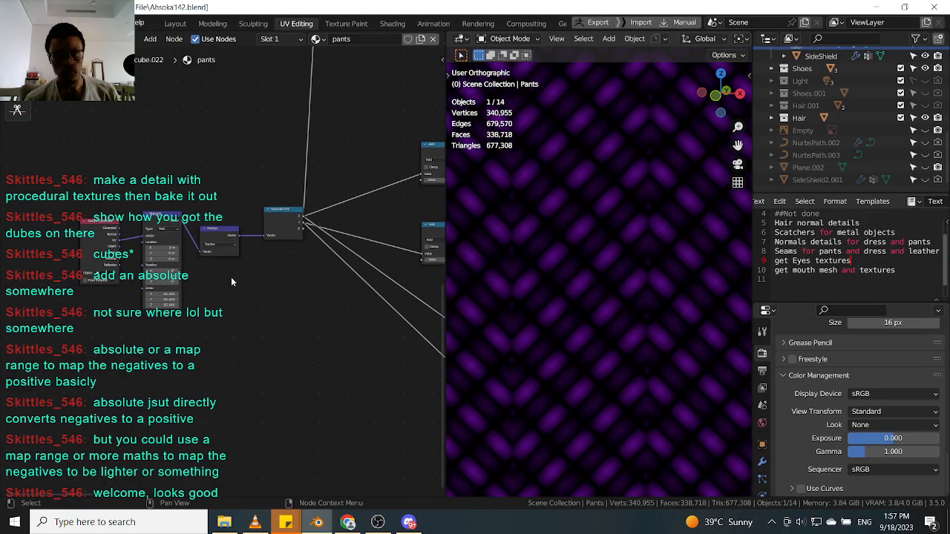
scroll(271, 276, down, 1)
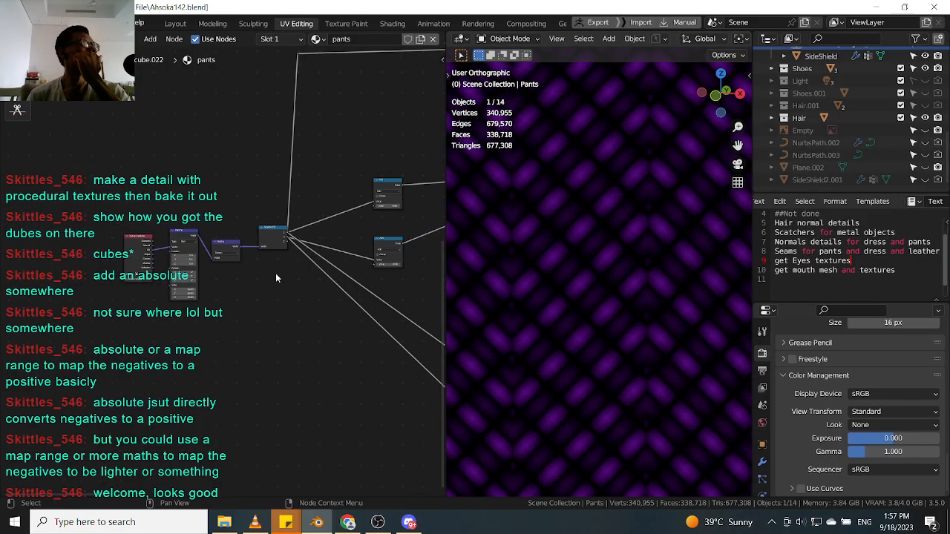
scroll(276, 276, up, 4)
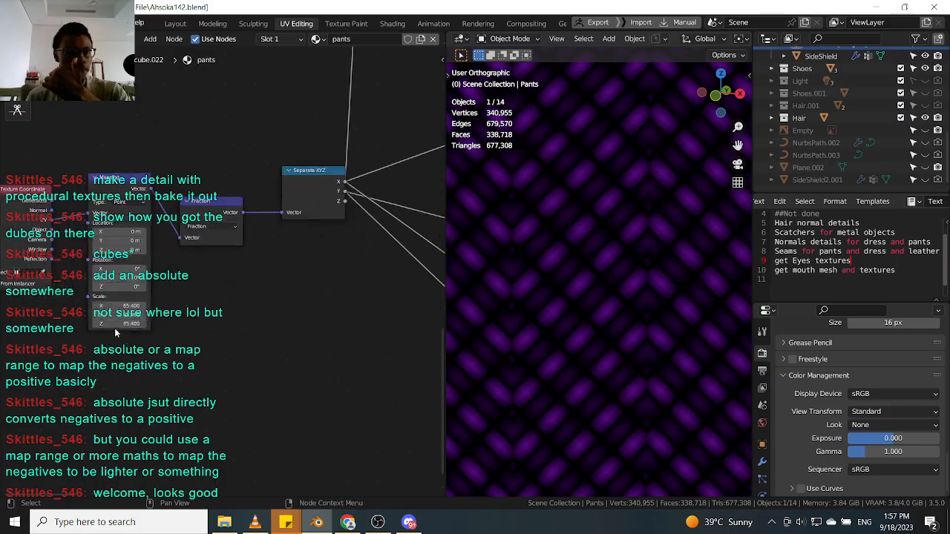
click(128, 306)
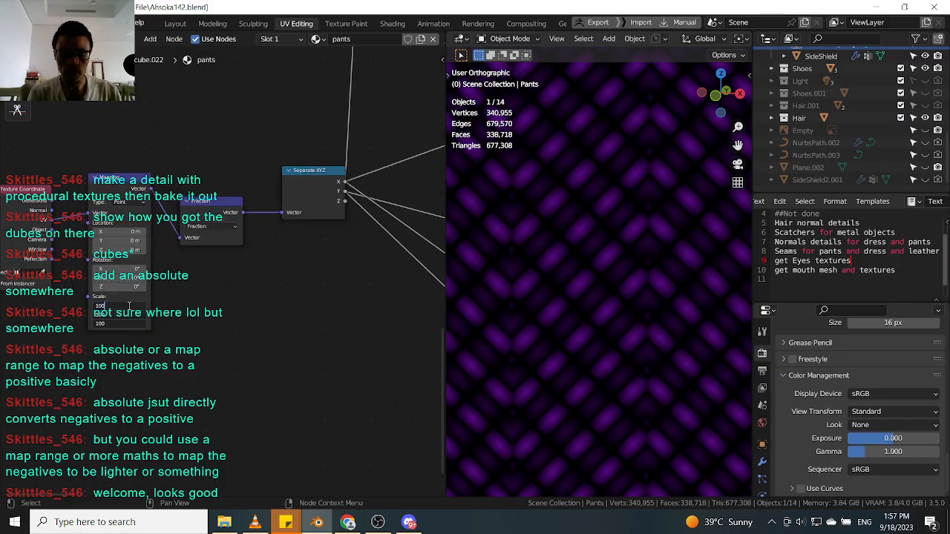
key(Return)
scroll(602, 289, down, 13)
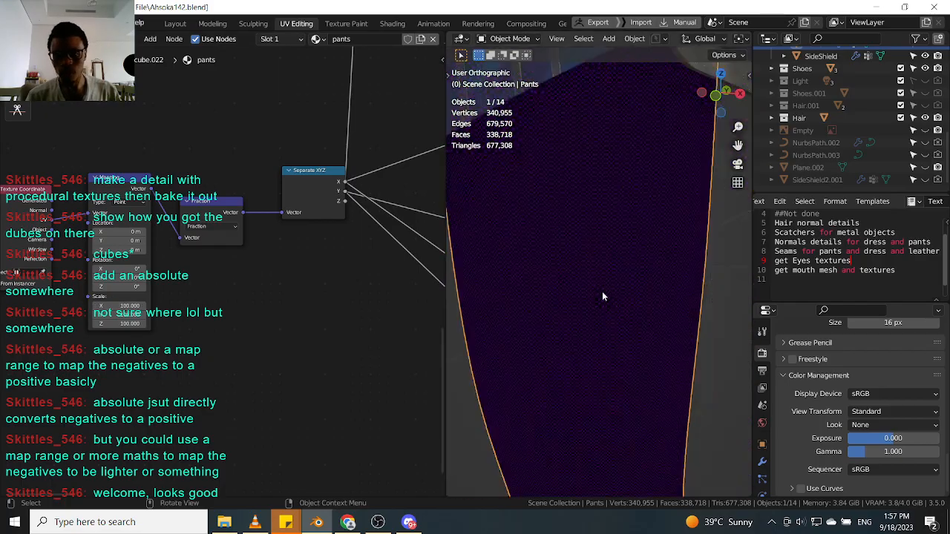
middle_drag(605, 296, 597, 297)
scroll(562, 208, up, 8)
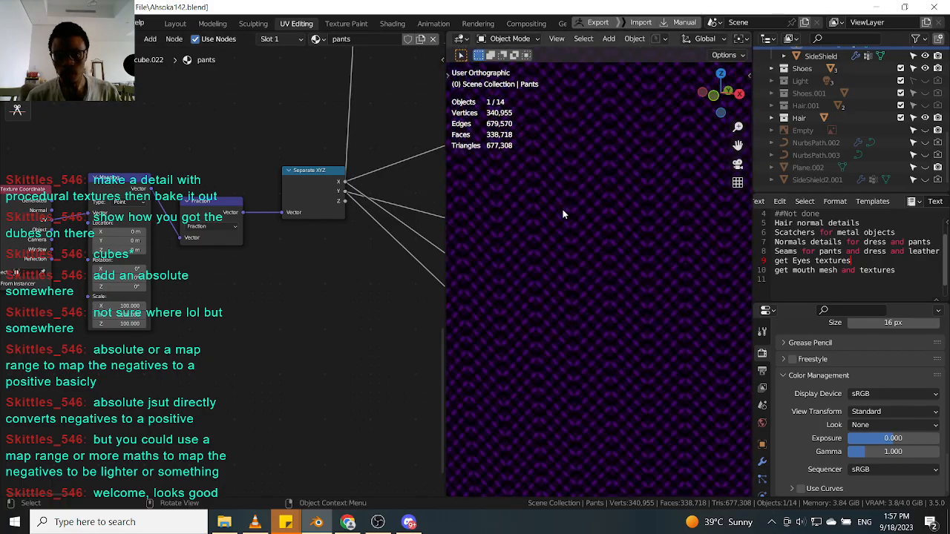
Rearrange the nodes around the Principled BSDF and Material Output and reroute the pattern link toward the shader.
scroll(562, 214, down, 3)
scroll(220, 272, down, 5)
middle_drag(294, 268, 110, 290)
middle_drag(430, 197, 205, 297)
scroll(291, 242, up, 5)
scroll(234, 210, up, 2)
scroll(234, 210, up, 1)
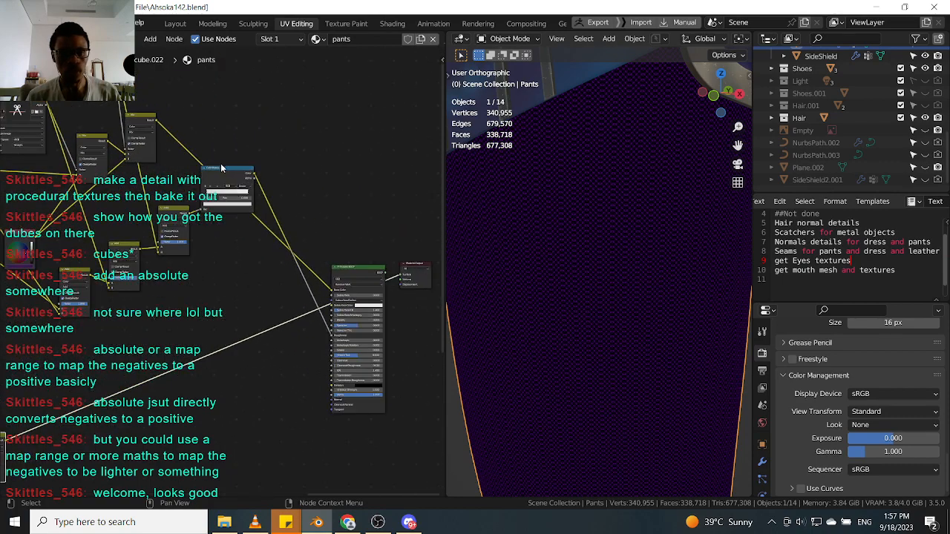
drag(222, 173, 226, 265)
drag(420, 235, 351, 320)
middle_drag(378, 193, 366, 273)
key(g)
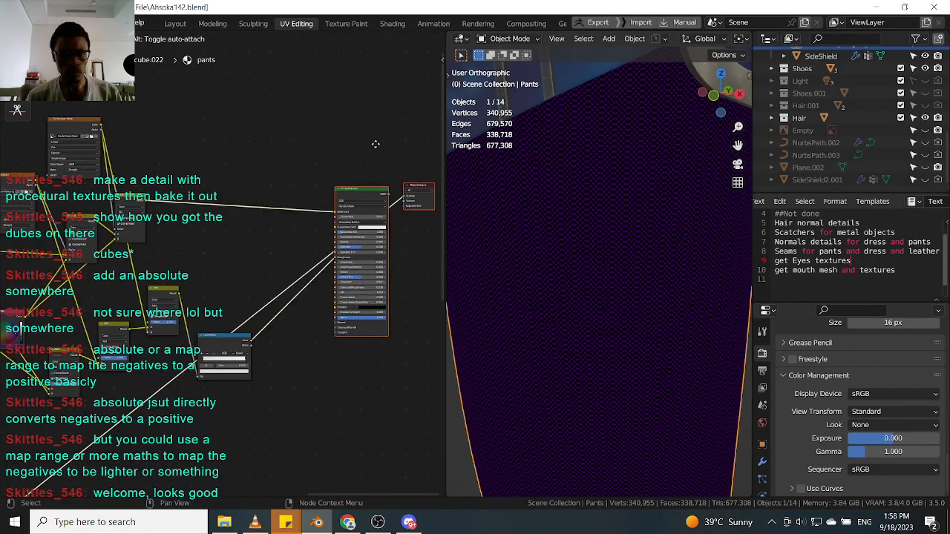
click(373, 144)
shift+right_drag(286, 307, 264, 249)
shift+right_drag(261, 300, 270, 298)
drag(271, 299, 172, 243)
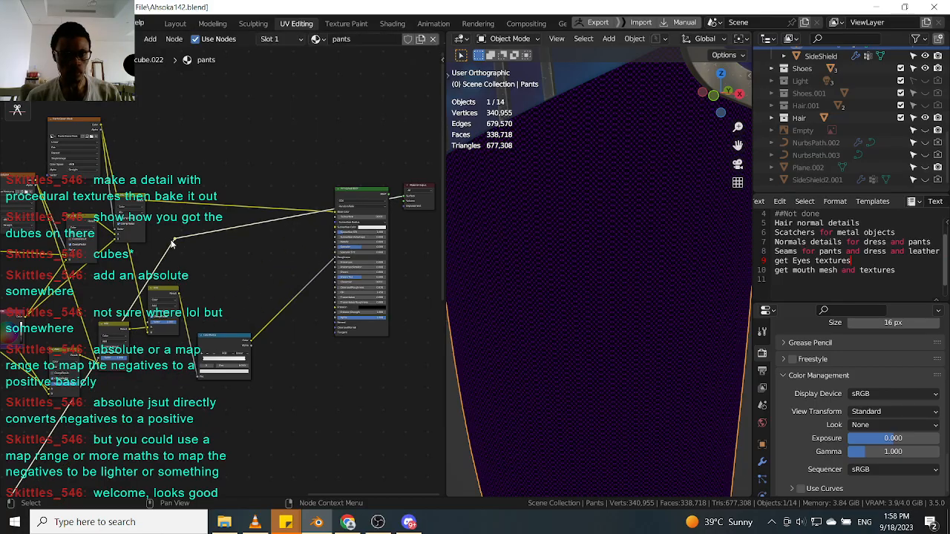
Duplicate a Mix node and connect the stripe result into its A input.
click(132, 198)
scroll(132, 199, up, 3)
key(shift+d)
click(250, 194)
scroll(252, 195, up, 2)
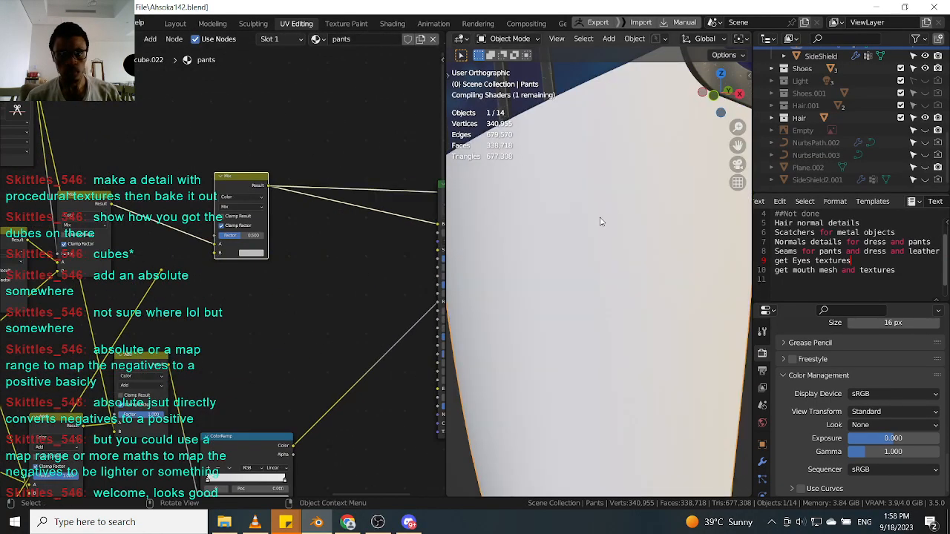
scroll(560, 233, down, 5)
scroll(218, 211, up, 2)
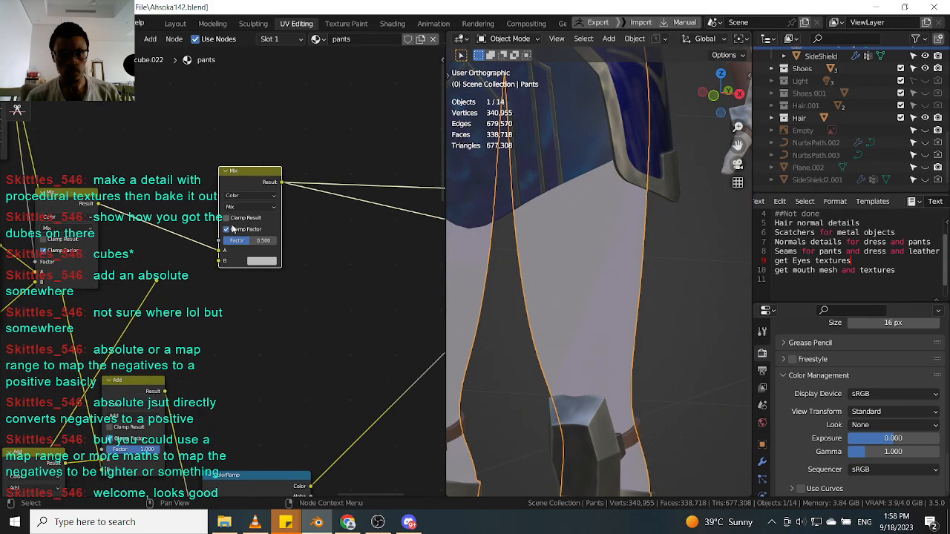
drag(156, 283, 221, 260)
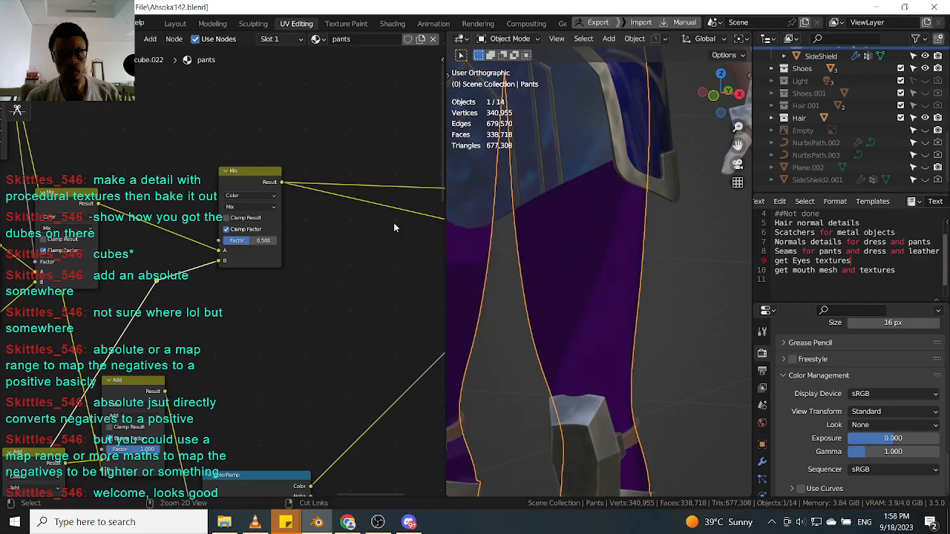
Lower the new Mix node's factor to about 0.233.
scroll(588, 290, up, 5)
scroll(606, 271, down, 5)
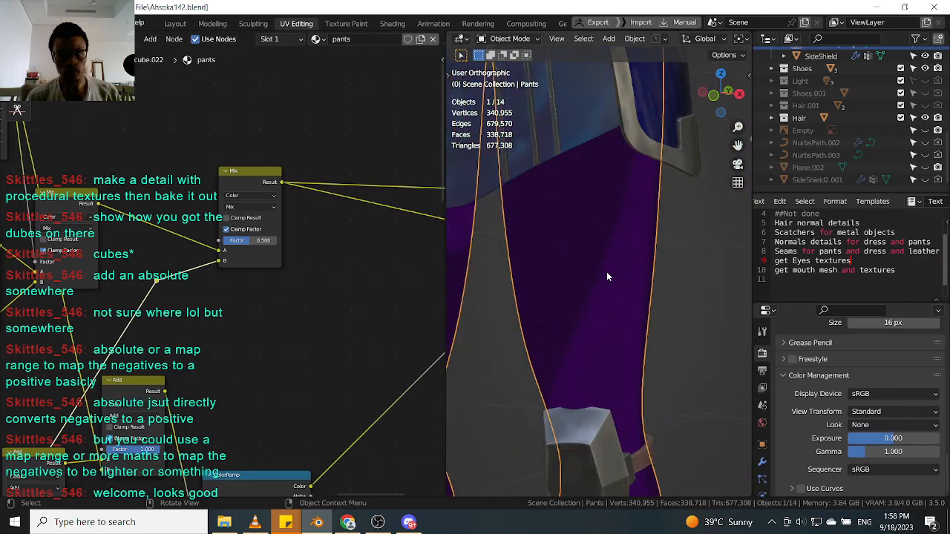
scroll(612, 259, up, 7)
scroll(609, 275, up, 3)
scroll(609, 275, down, 3)
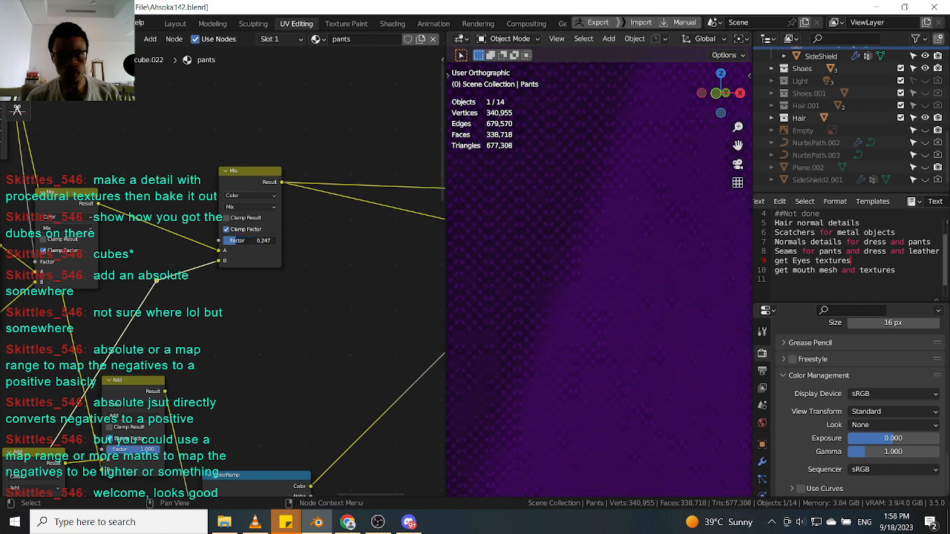
scroll(598, 260, down, 4)
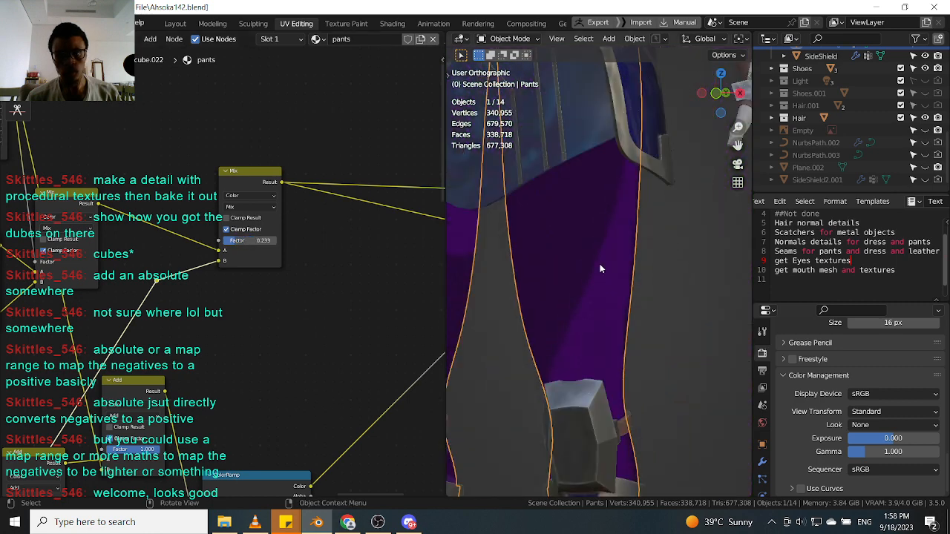
scroll(576, 255, up, 4)
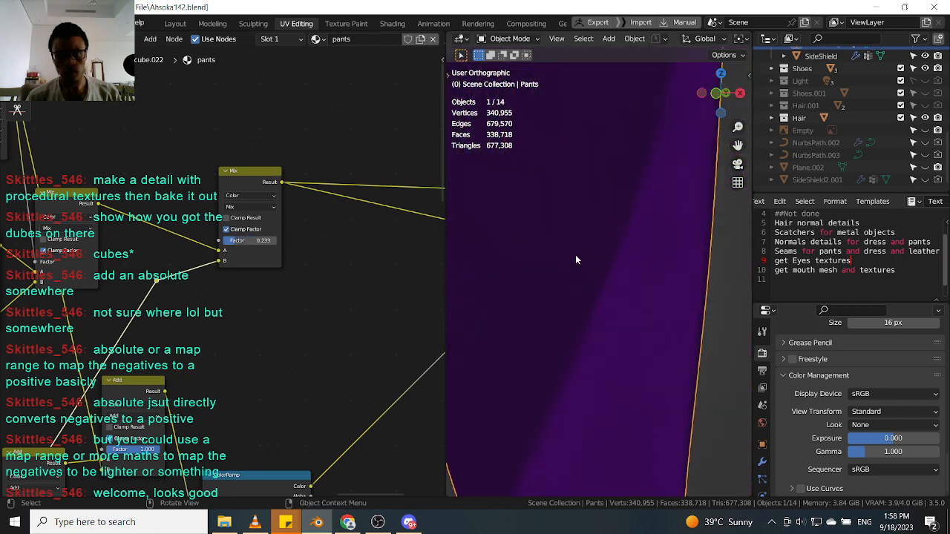
Reconnect another node's result into the Mix node's A input.
click(245, 175)
scroll(313, 239, down, 5)
scroll(244, 215, up, 5)
scroll(223, 245, down, 5)
middle_drag(164, 337, 220, 264)
scroll(215, 268, up, 5)
Add a ColorRamp node and drop it onto a link in the pattern network.
ctrl+shift+click(161, 282)
key(shift+a)
click(261, 288)
text(color)
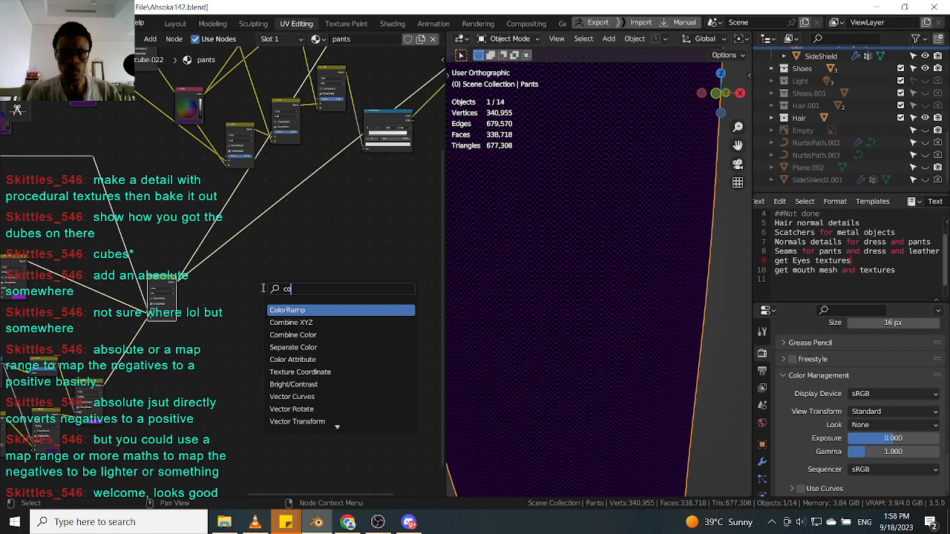
key(Return)
click(231, 223)
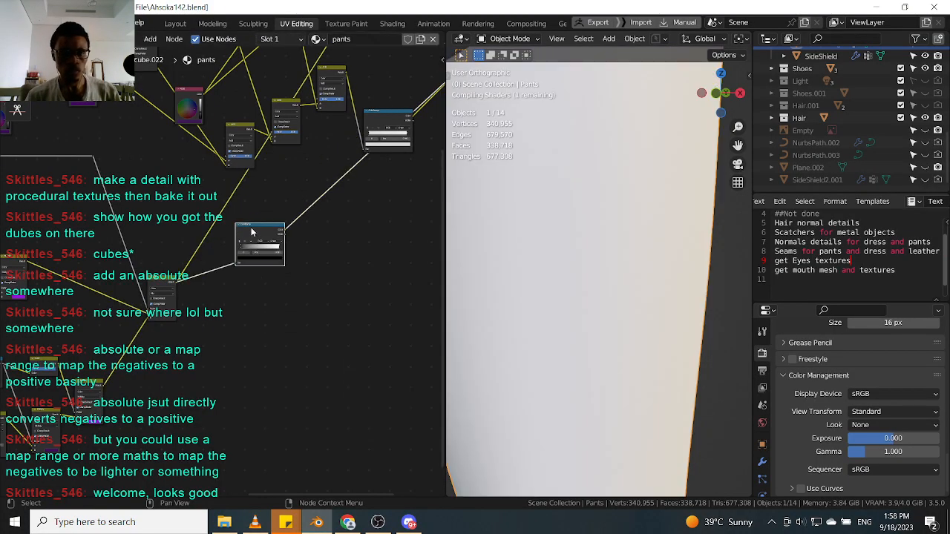
Tighten the ColorRamp by moving its stops close together near the black end, the white stop at about 0.065.
scroll(253, 234, up, 2)
drag(258, 232, 262, 252)
scroll(605, 241, up, 1)
scroll(598, 237, up, 3)
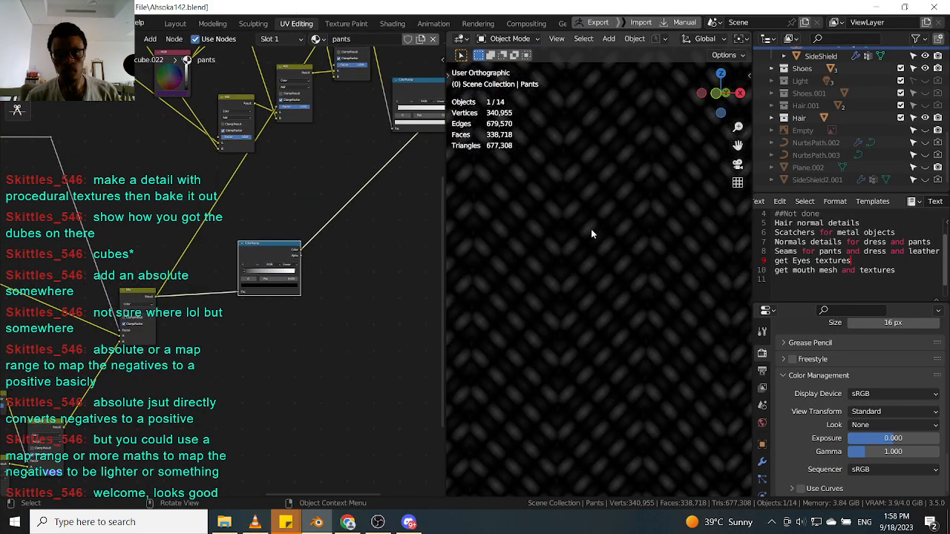
scroll(586, 230, up, 2)
scroll(287, 284, up, 5)
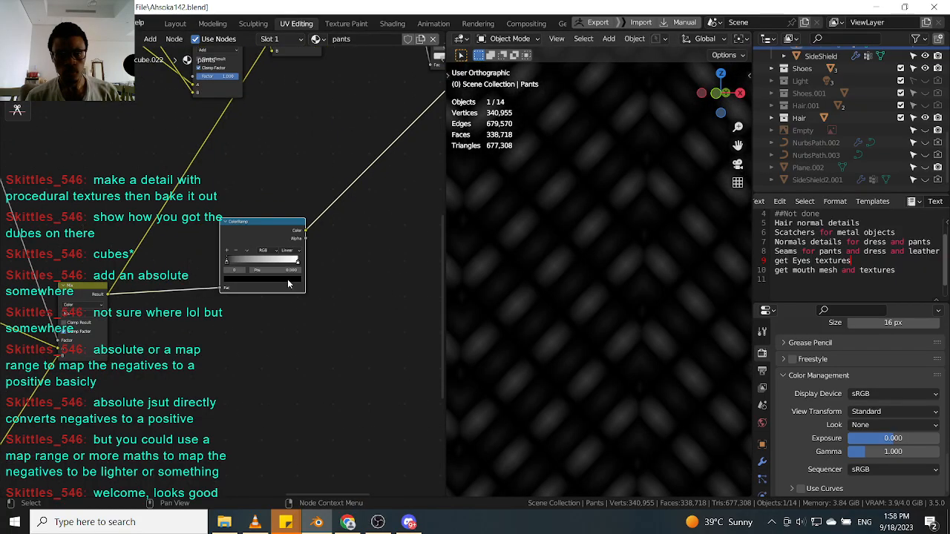
scroll(236, 263, up, 1)
mouse_move(180, 263)
mouse_down()
mouse_move(212, 264)
mouse_move(171, 263)
mouse_up()
drag(331, 263, 191, 265)
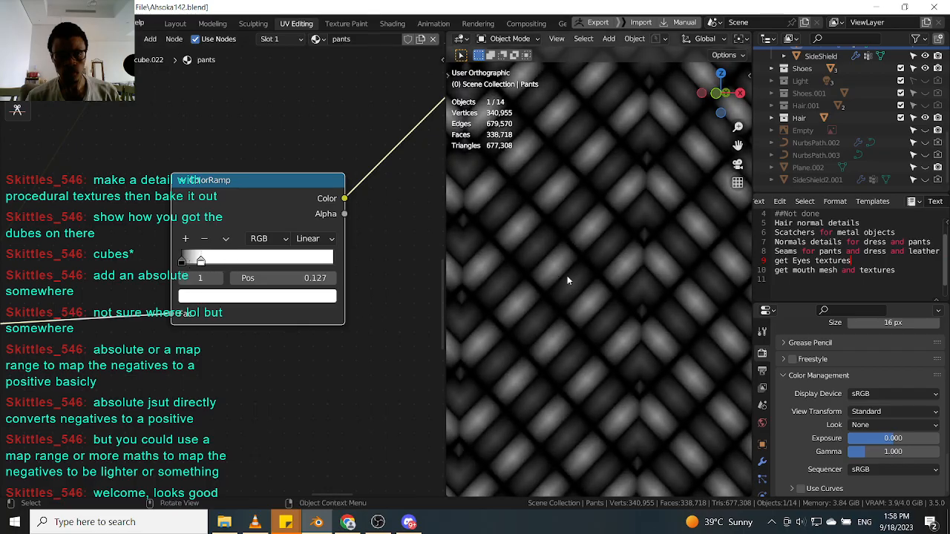
drag(202, 261, 212, 262)
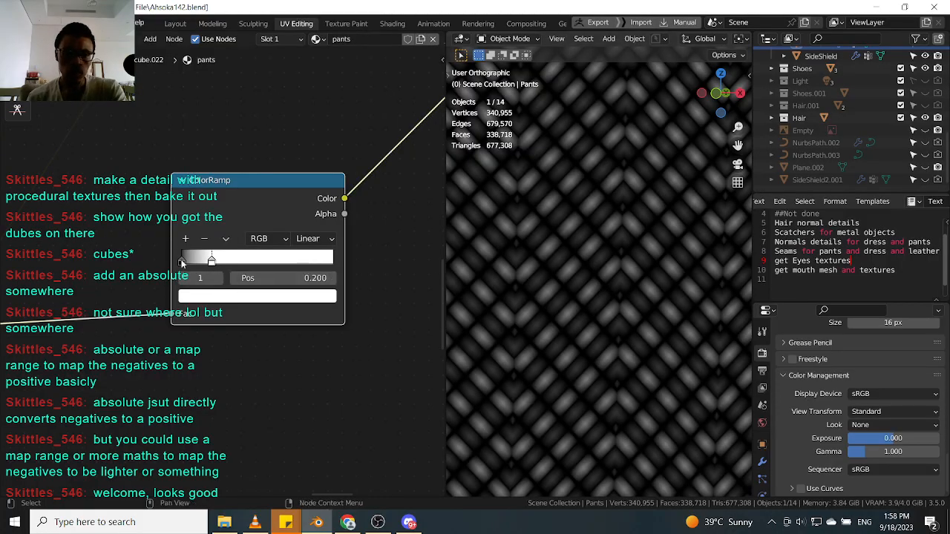
mouse_move(181, 263)
mouse_down()
mouse_move(212, 263)
mouse_move(191, 263)
mouse_up()
scroll(606, 270, down, 3)
scroll(579, 222, up, 5)
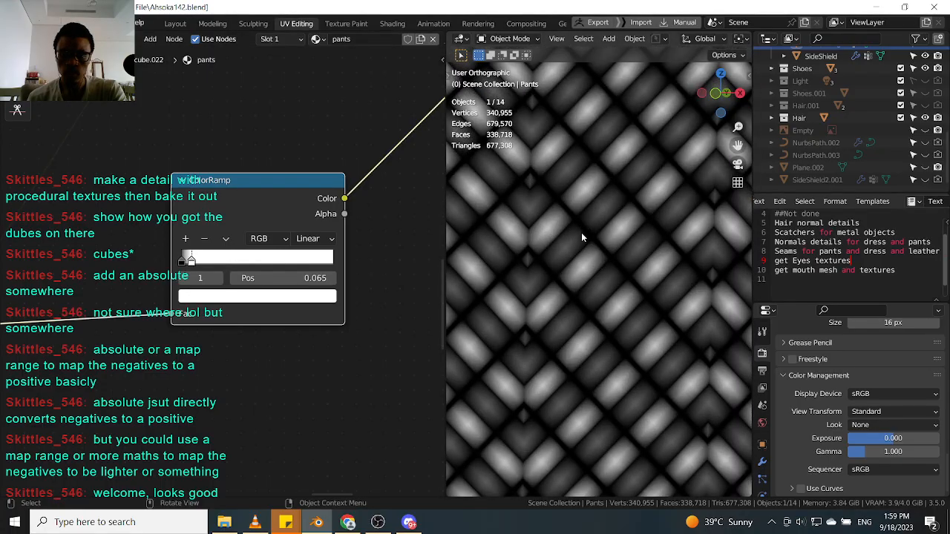
scroll(581, 232, up, 2)
scroll(256, 240, down, 8)
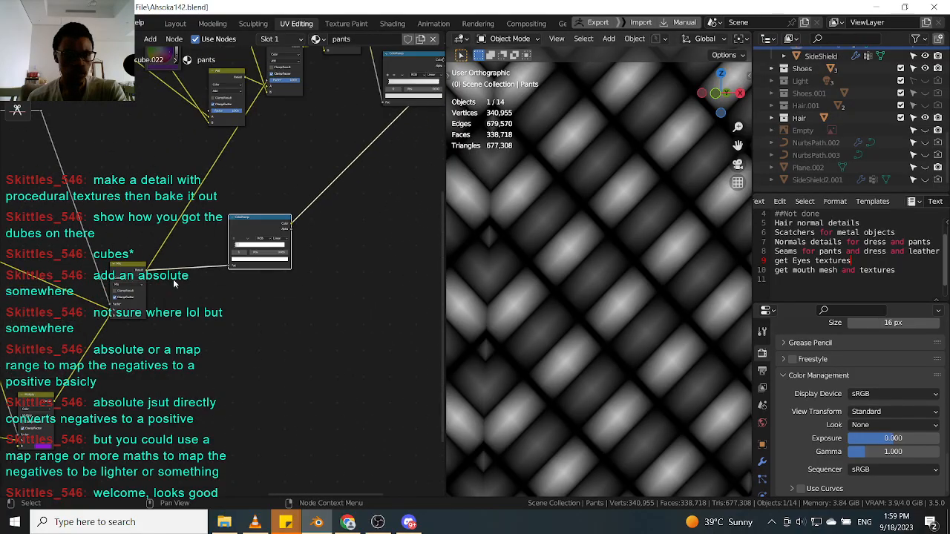
scroll(235, 238, up, 3)
scroll(231, 242, down, 4)
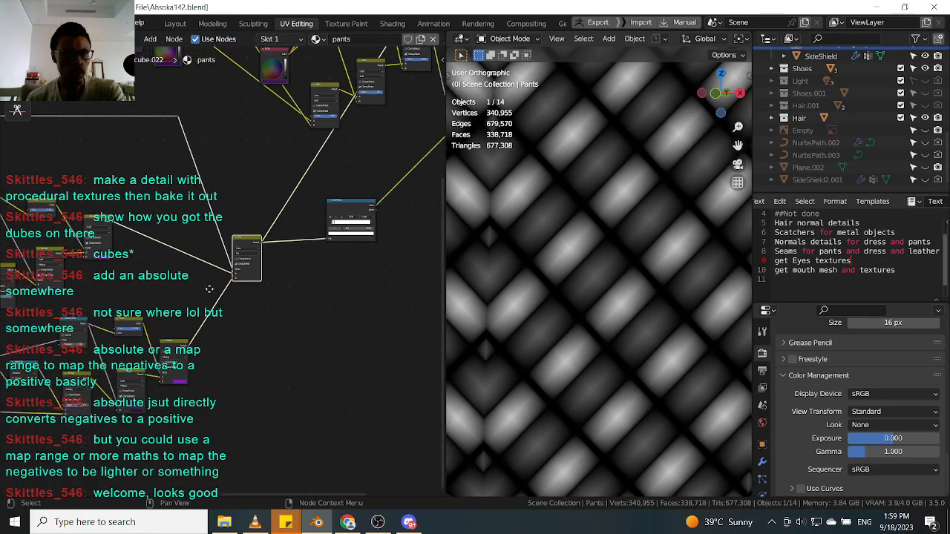
Preview several intermediate nodes of the pattern network, ending with the Mix node and the ColorRamp output.
scroll(112, 226, up, 5)
ctrl+shift+click(118, 236)
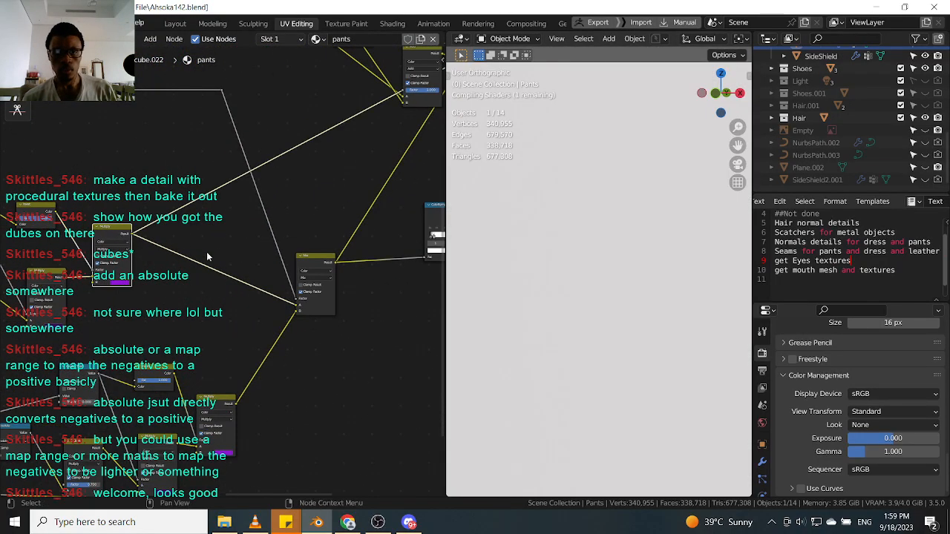
scroll(211, 254, down, 5)
scroll(126, 259, up, 3)
scroll(126, 249, up, 2)
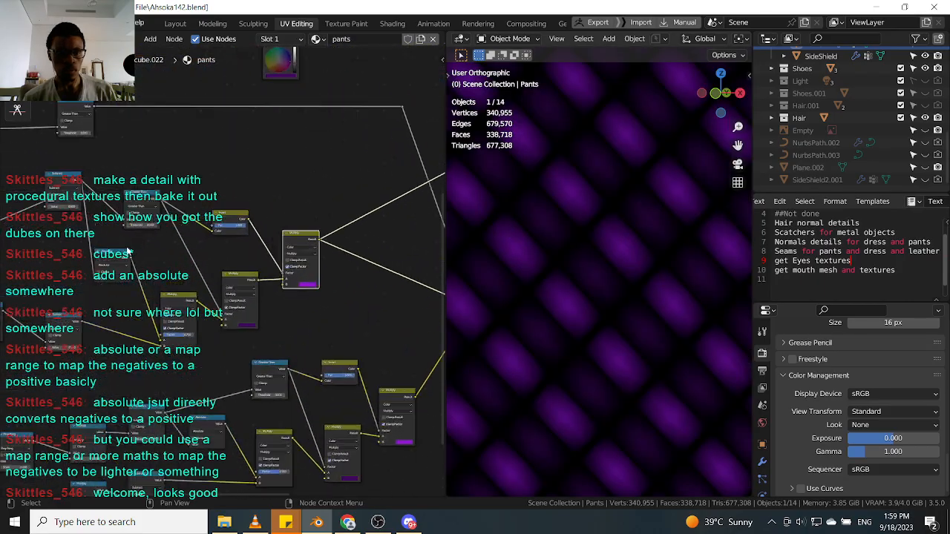
ctrl+shift+click(182, 301)
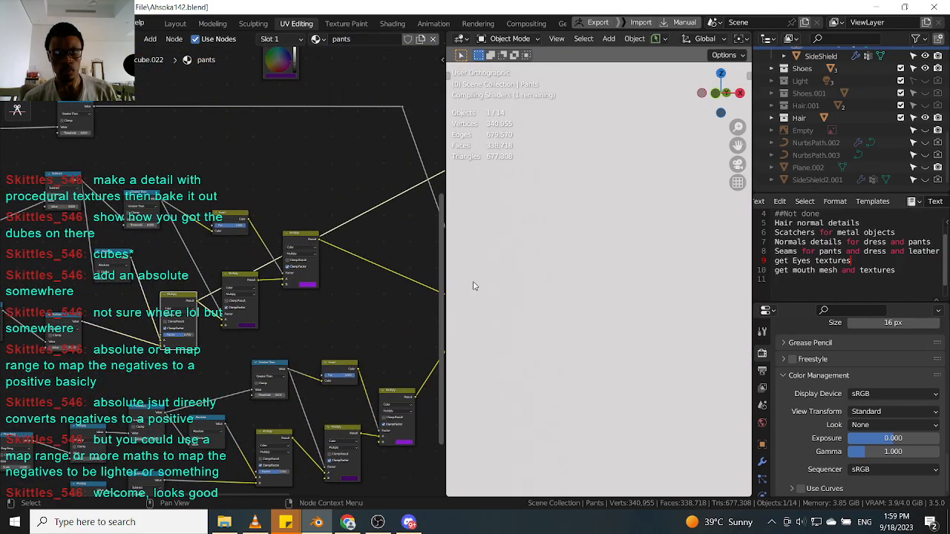
scroll(569, 271, down, 2)
scroll(570, 272, down, 4)
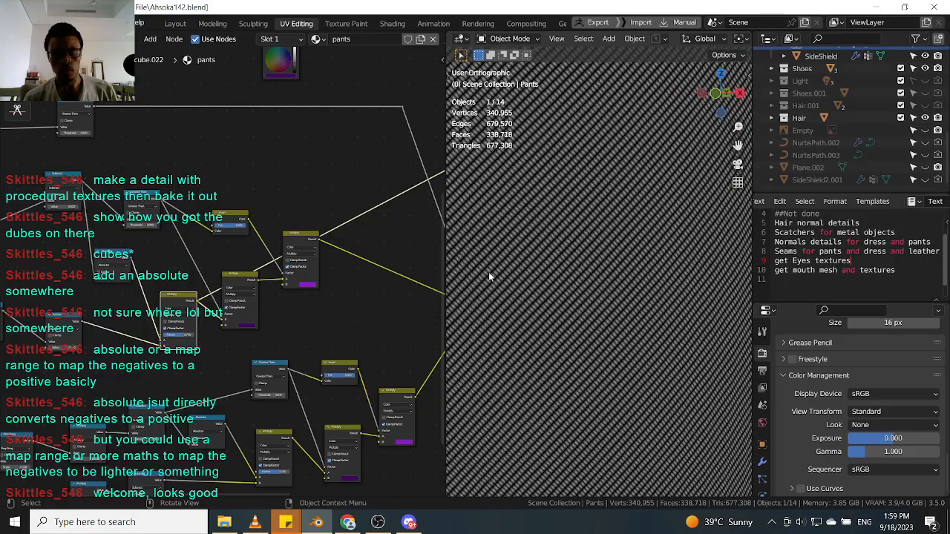
middle_drag(304, 308, 201, 267)
middle_drag(380, 231, 280, 245)
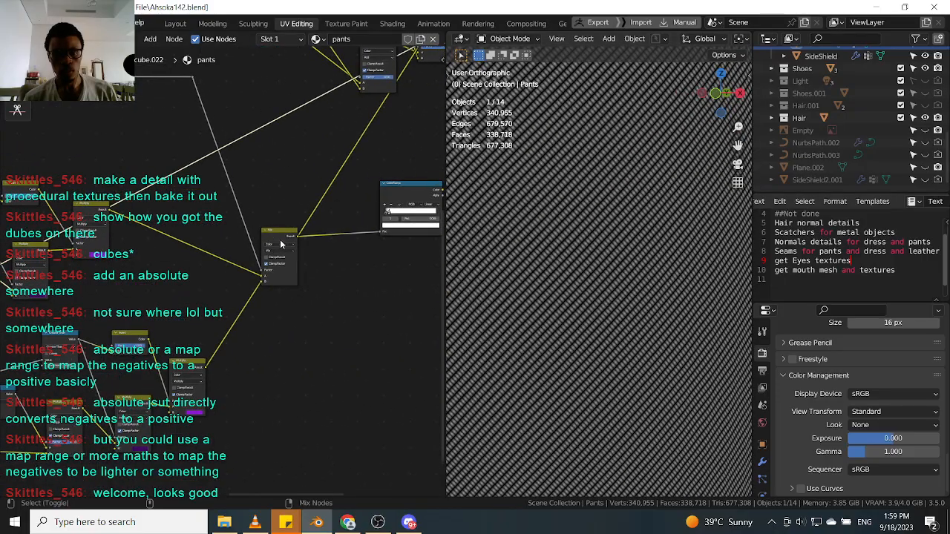
ctrl+shift+click(280, 240)
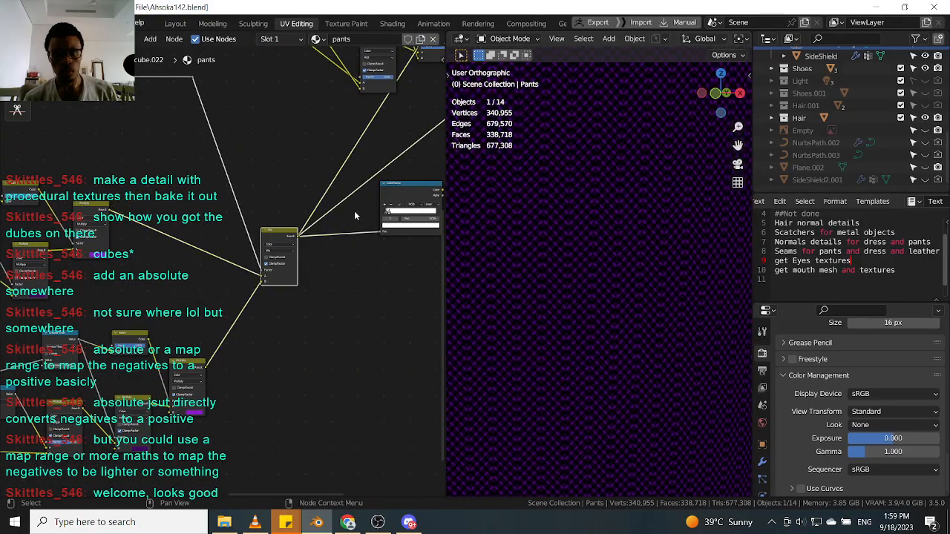
ctrl+shift+click(393, 198)
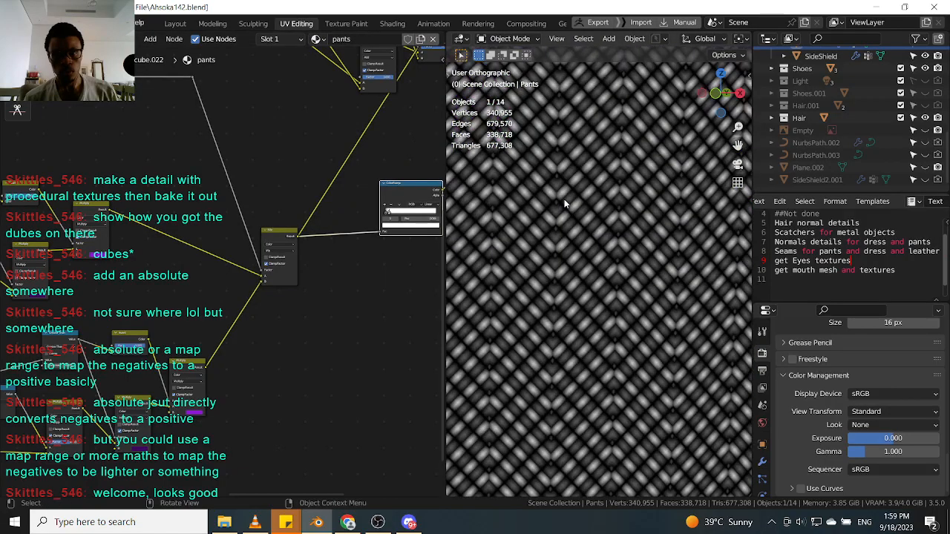
Add a Math node set to Multiply and insert it between the Mix node and the ColorRamp.
scroll(563, 202, down, 2)
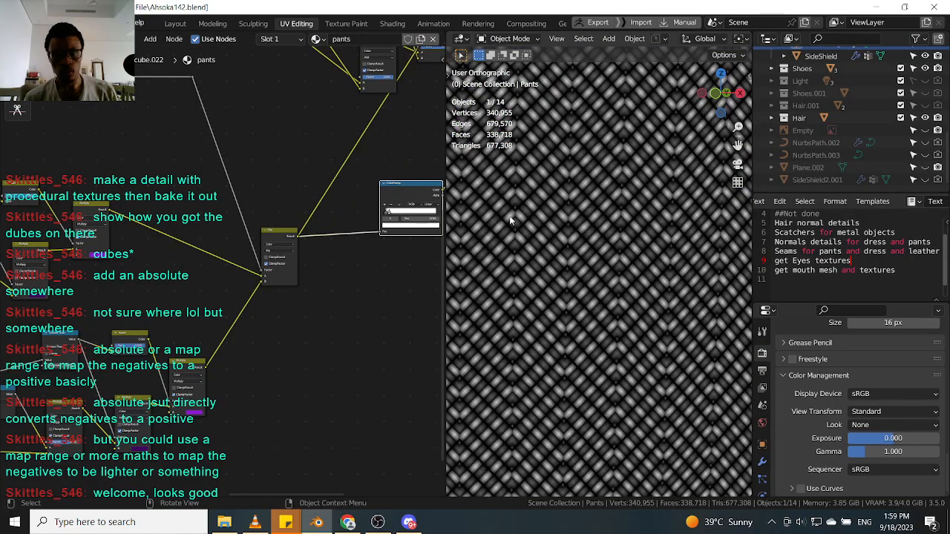
scroll(348, 223, down, 5)
middle_drag(348, 226, 253, 255)
scroll(261, 247, up, 7)
drag(228, 229, 205, 242)
scroll(247, 245, up, 1)
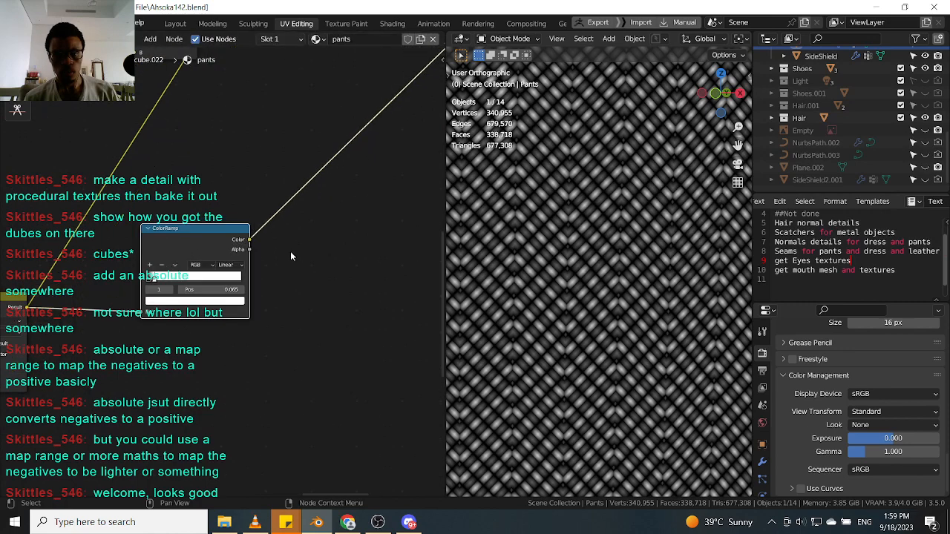
scroll(194, 242, down, 1)
middle_drag(129, 311, 208, 280)
key(shift+a)
text(mat)
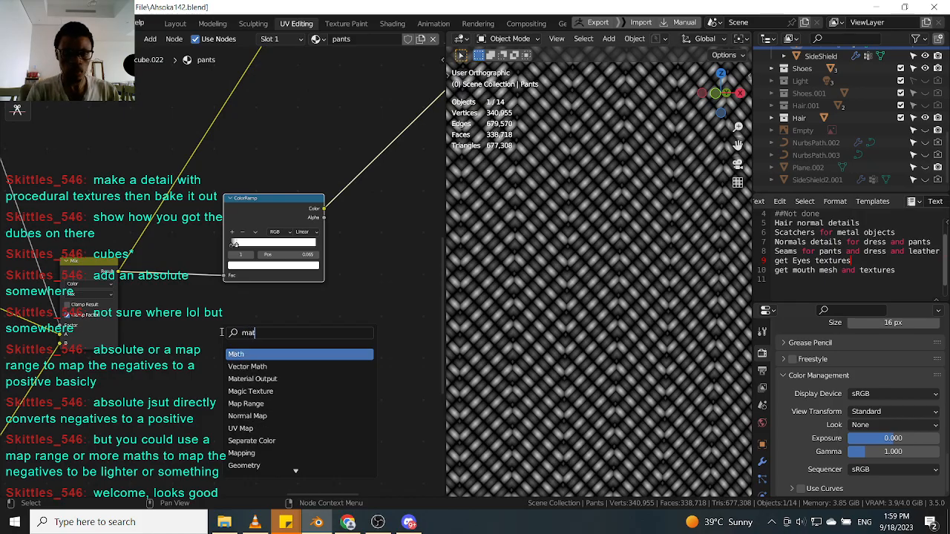
key(Return)
click(248, 349)
click(248, 350)
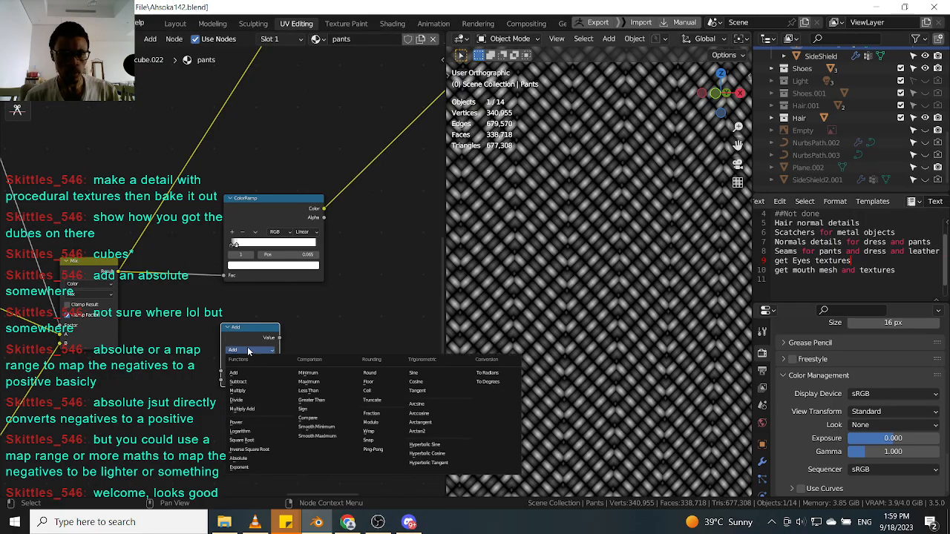
click(266, 390)
drag(265, 334, 186, 269)
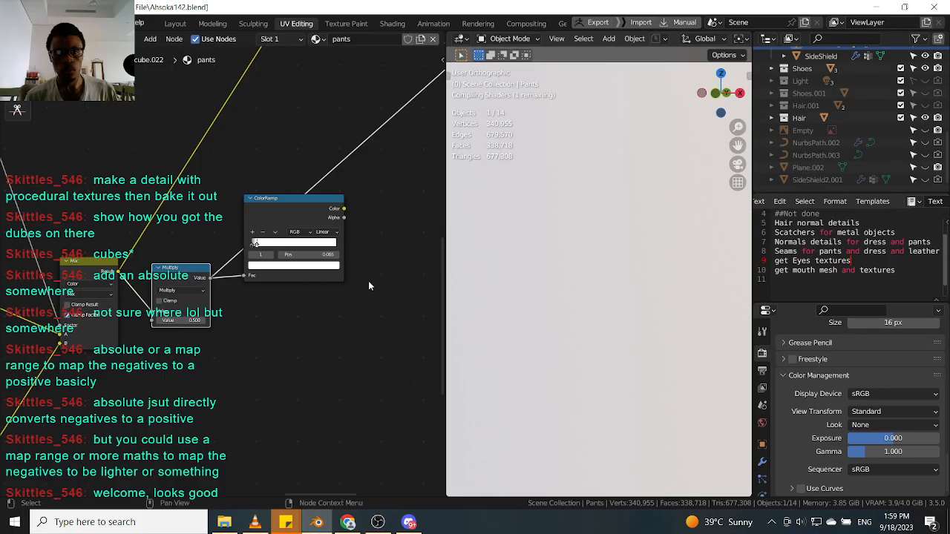
Raise the Multiply node's value to about 14.7 to sharpen the chevron pattern.
scroll(145, 322, up, 1)
drag(189, 319, 259, 319)
scroll(189, 319, down, 6)
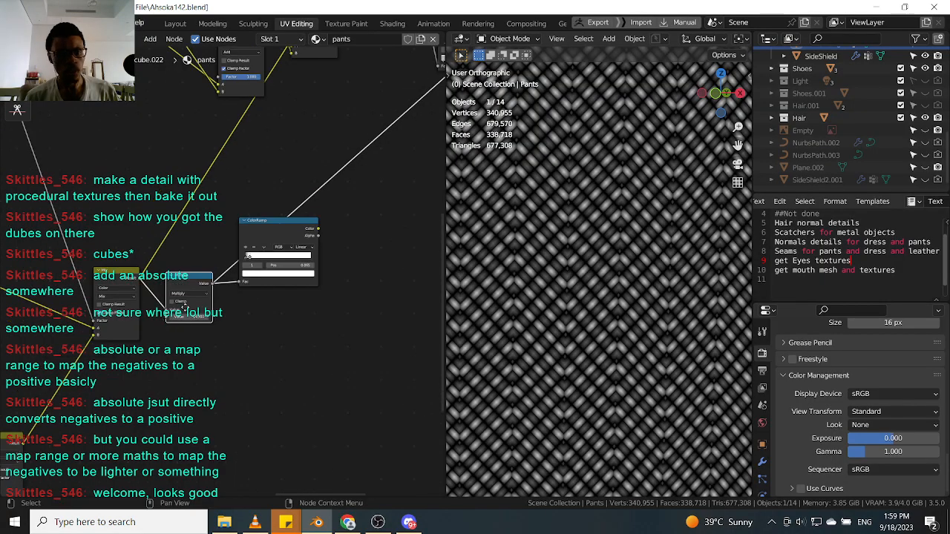
middle_drag(173, 325, 249, 290)
Preview the Mix node and neighbouring pattern nodes again to compare their outputs.
scroll(255, 269, up, 1)
scroll(262, 256, down, 4)
middle_drag(194, 274, 294, 255)
scroll(329, 255, up, 4)
drag(327, 226, 321, 214)
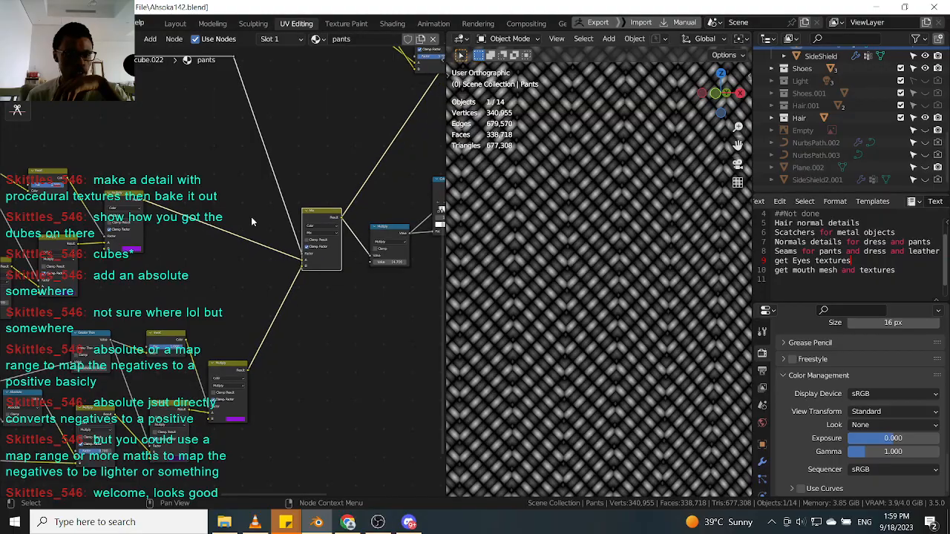
middle_drag(319, 236, 386, 246)
scroll(585, 241, up, 9)
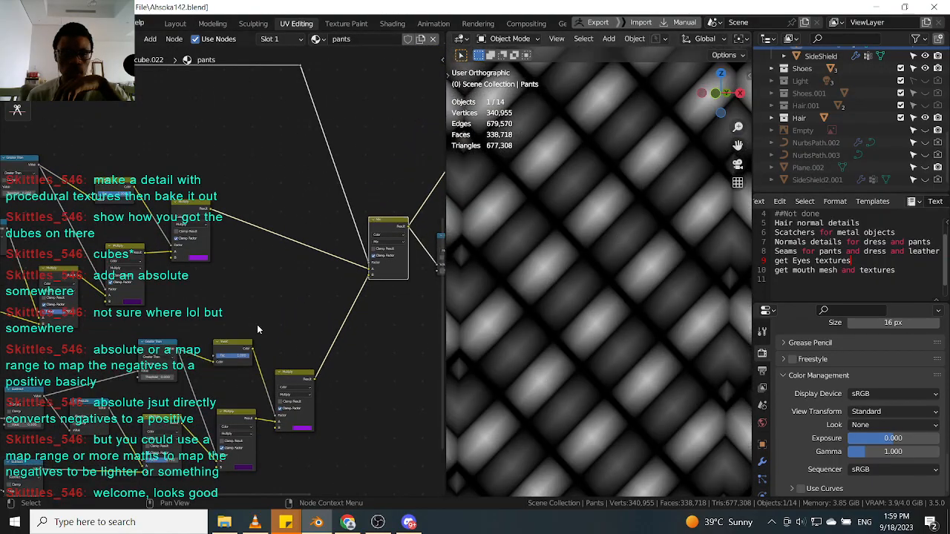
scroll(260, 330, down, 3)
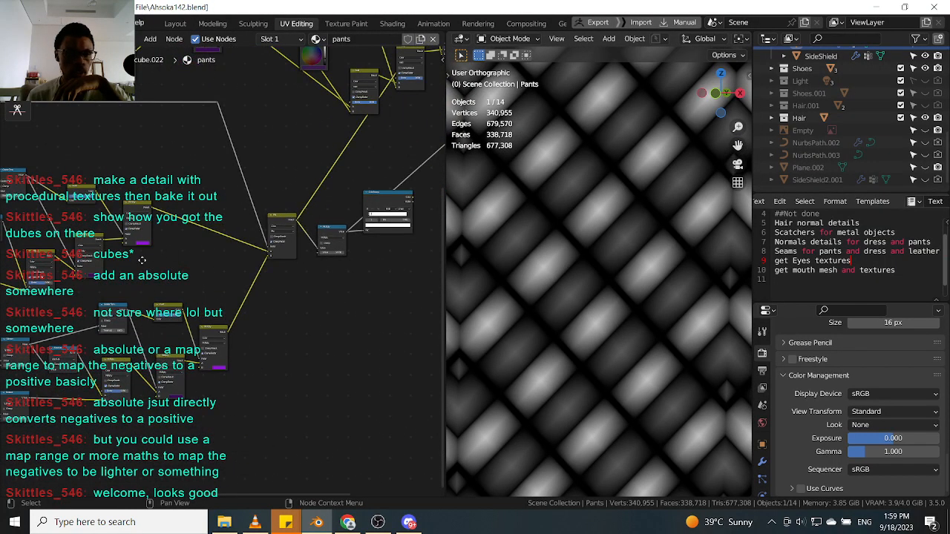
middle_drag(39, 257, 148, 220)
click(150, 221)
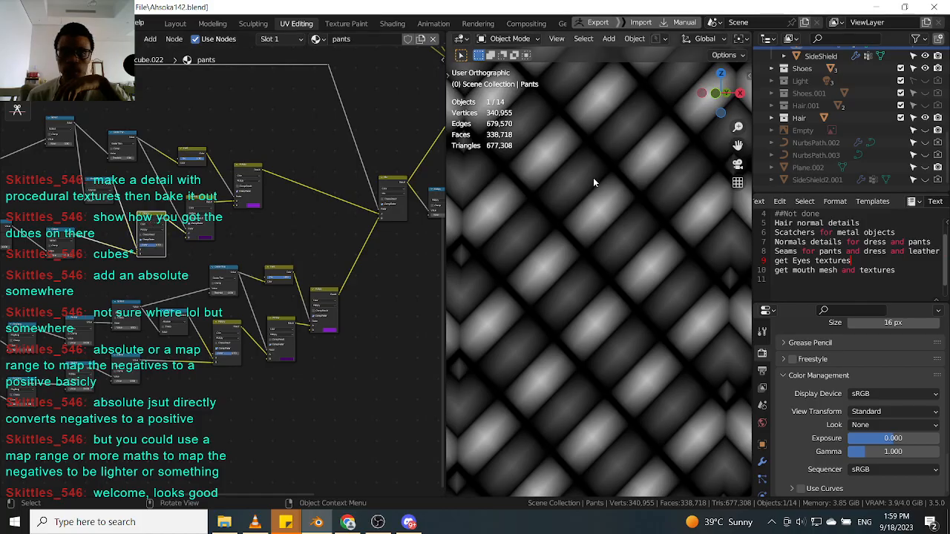
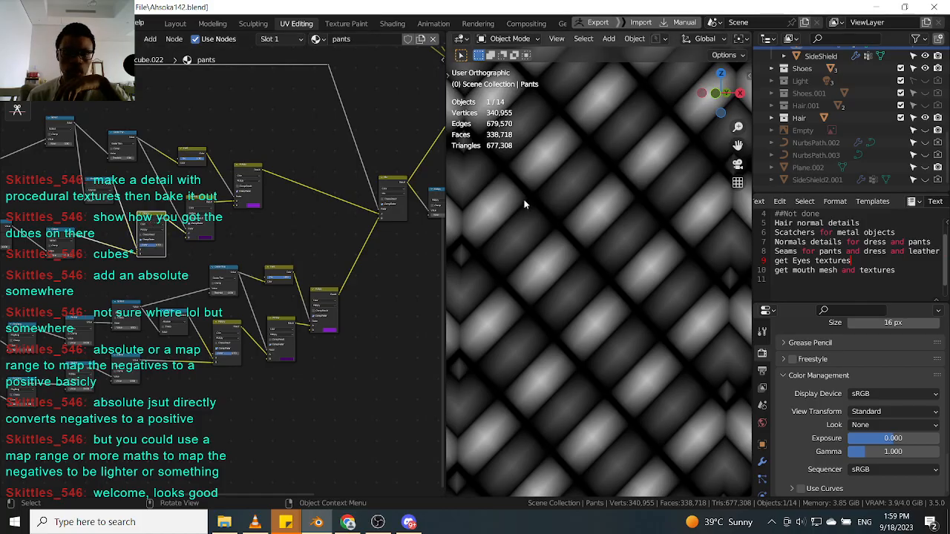
Preview a node in the upper branch of the chevron pattern network.
middle_drag(155, 217, 103, 222)
scroll(104, 223, up, 2)
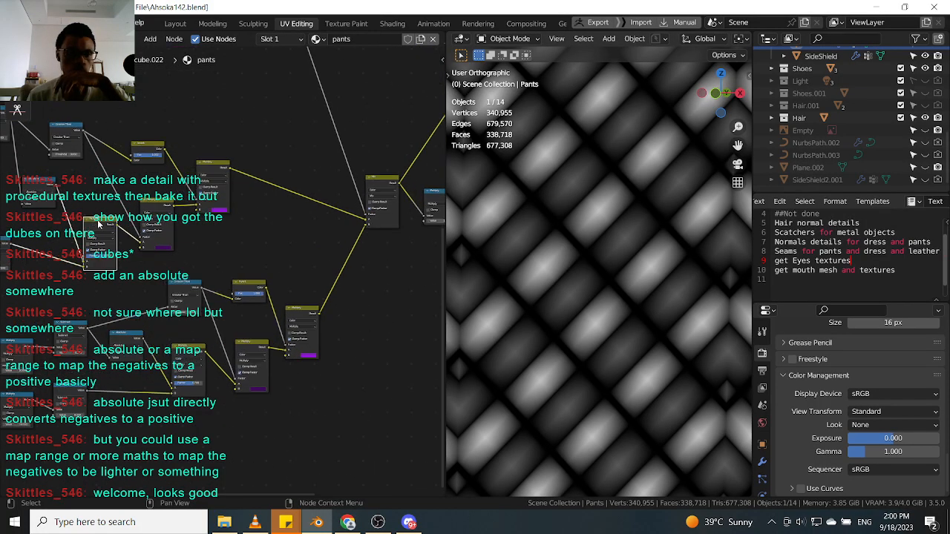
scroll(99, 224, up, 2)
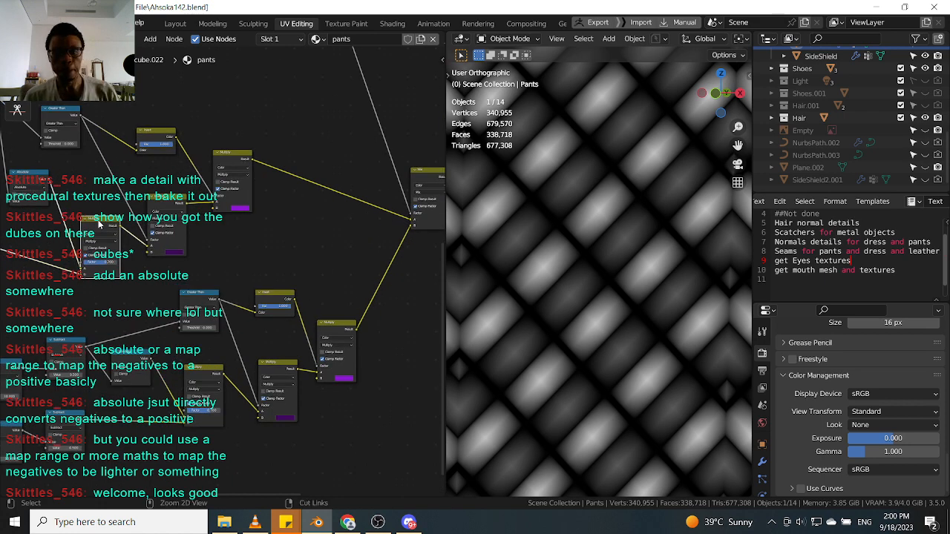
ctrl+shift+click(99, 224)
scroll(278, 292, down, 2)
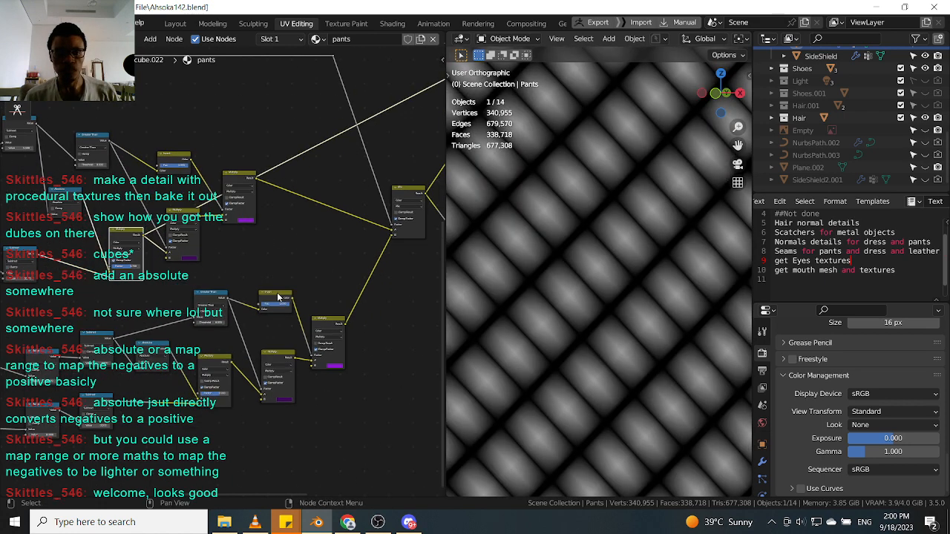
Duplicate the Mix node and place the copy below the original in the pattern network.
middle_drag(308, 283, 224, 287)
click(336, 199)
scroll(334, 198, down, 4)
key(shift+d)
click(362, 314)
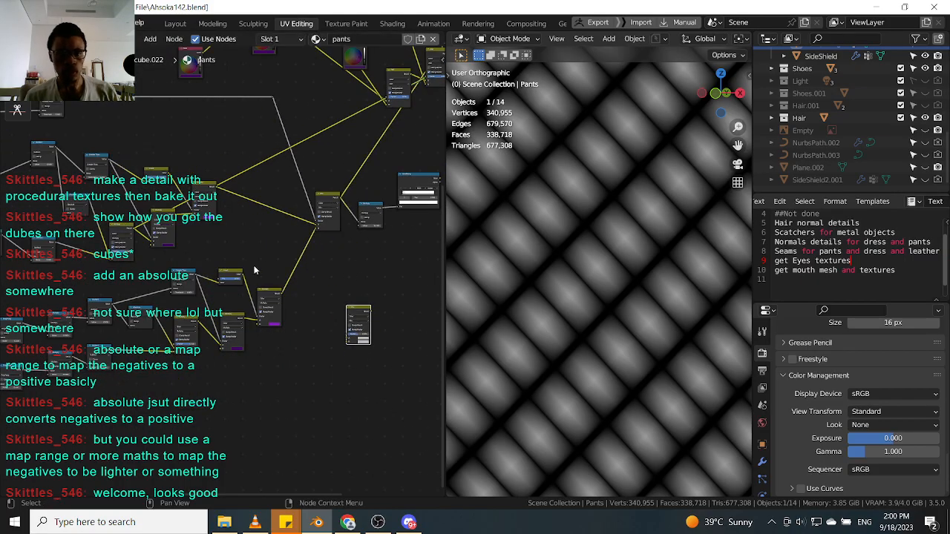
Wire the copied Mix node into the network, feeding pattern outputs into its A and B inputs.
scroll(126, 229, up, 2)
click(126, 228)
click(399, 327)
click(191, 339)
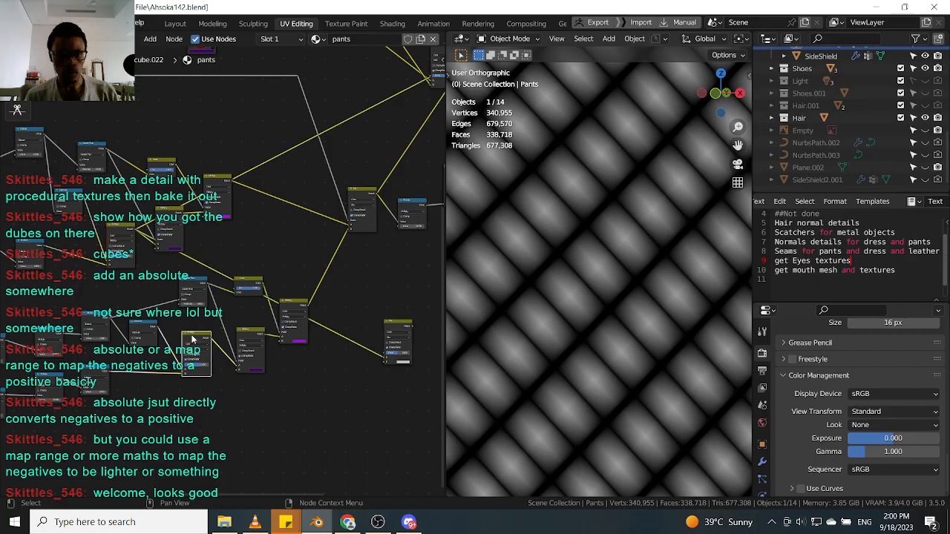
click(398, 329)
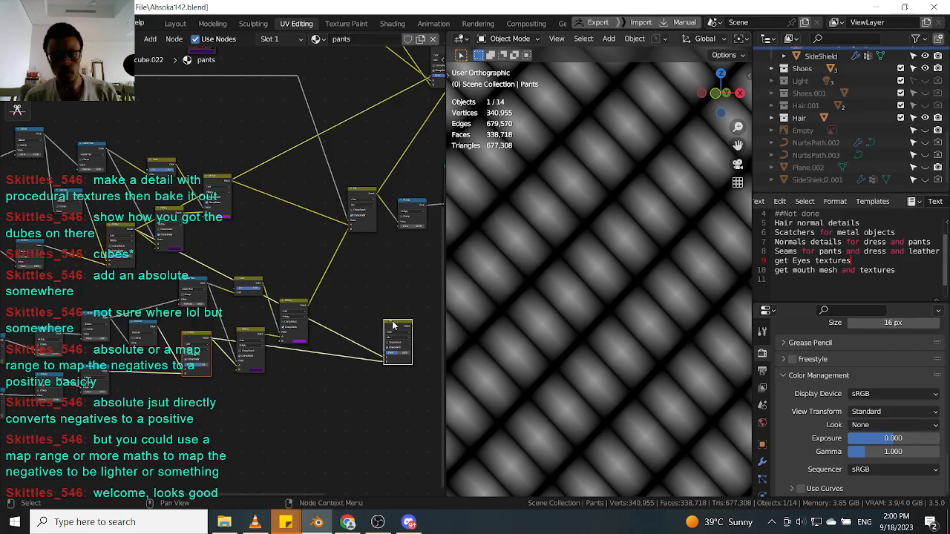
middle_drag(398, 329, 256, 356)
ctrl+shift+click(260, 354)
middle_drag(319, 291, 304, 314)
scroll(242, 390, up, 6)
middle_drag(242, 390, 297, 334)
scroll(242, 327, down, 3)
scroll(296, 337, up, 3)
scroll(245, 304, down, 2)
scroll(246, 304, down, 1)
middle_drag(249, 306, 358, 329)
drag(377, 331, 368, 256)
scroll(246, 322, up, 5)
scroll(309, 327, up, 3)
middle_drag(318, 326, 257, 388)
scroll(257, 388, down, 1)
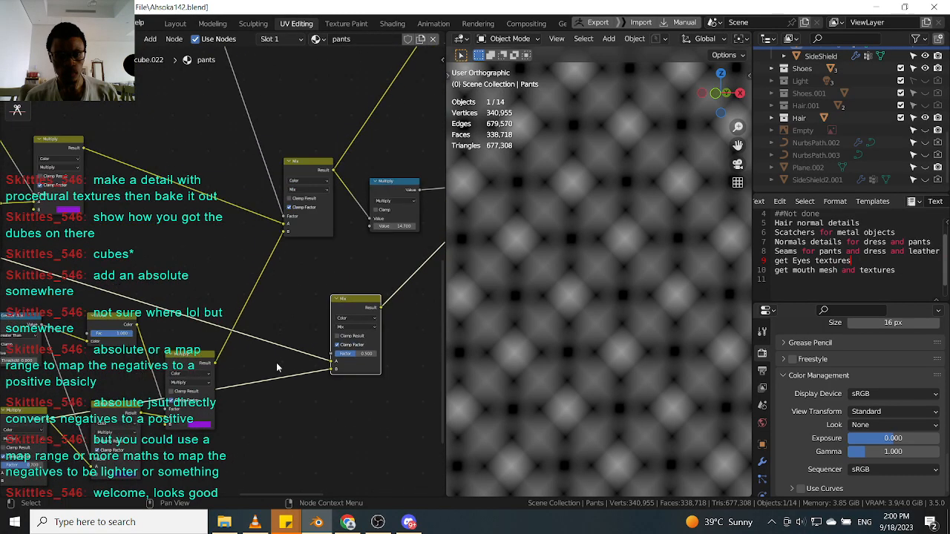
Set the copied Mix node's blending mode to Multiply.
click(373, 328)
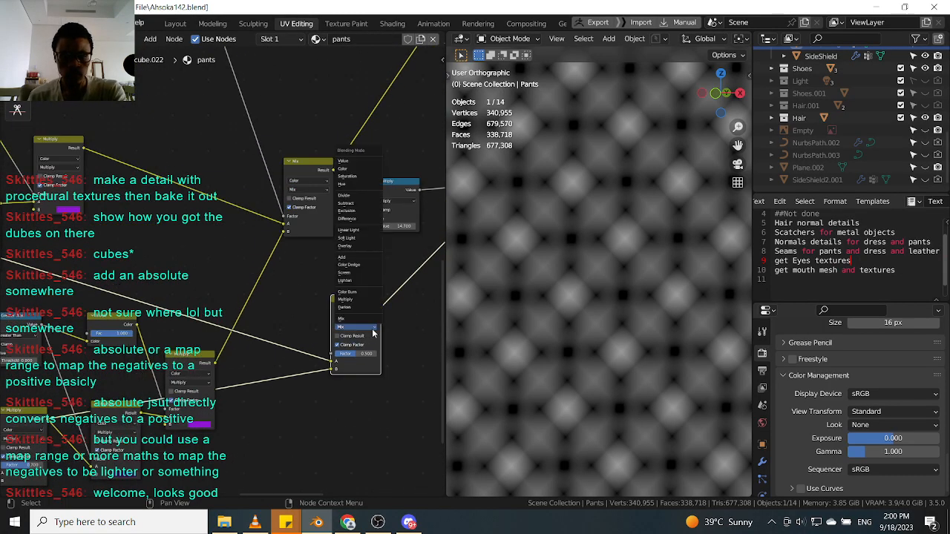
scroll(404, 311, down, 2)
scroll(626, 312, down, 3)
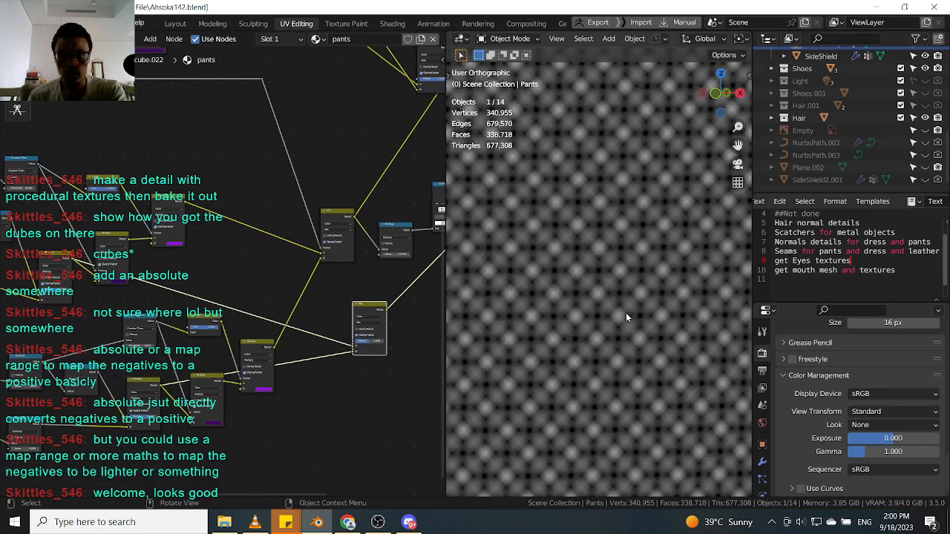
scroll(624, 322, up, 4)
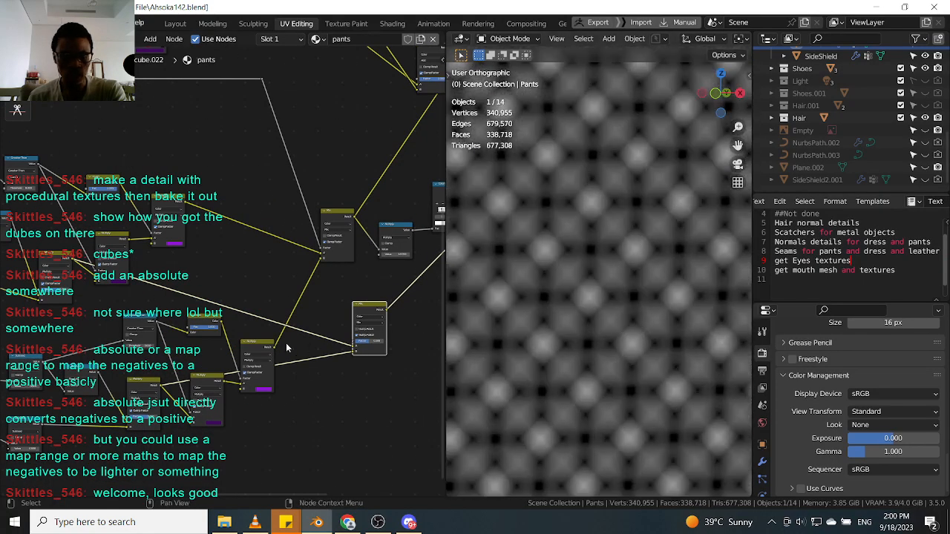
Preview the new Multiply mix node's output in the viewport at different zoom levels.
middle_drag(177, 338, 229, 334)
scroll(98, 256, up, 1)
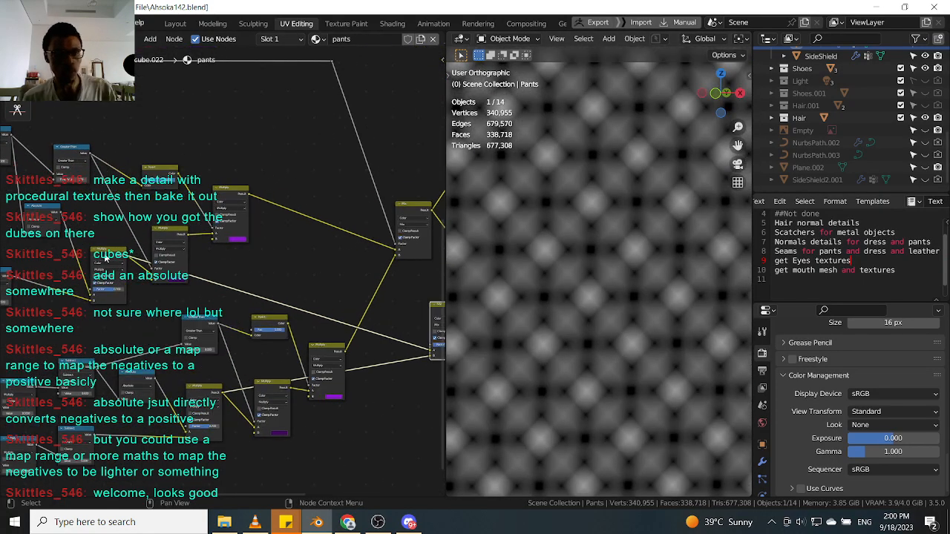
scroll(201, 277, down, 1)
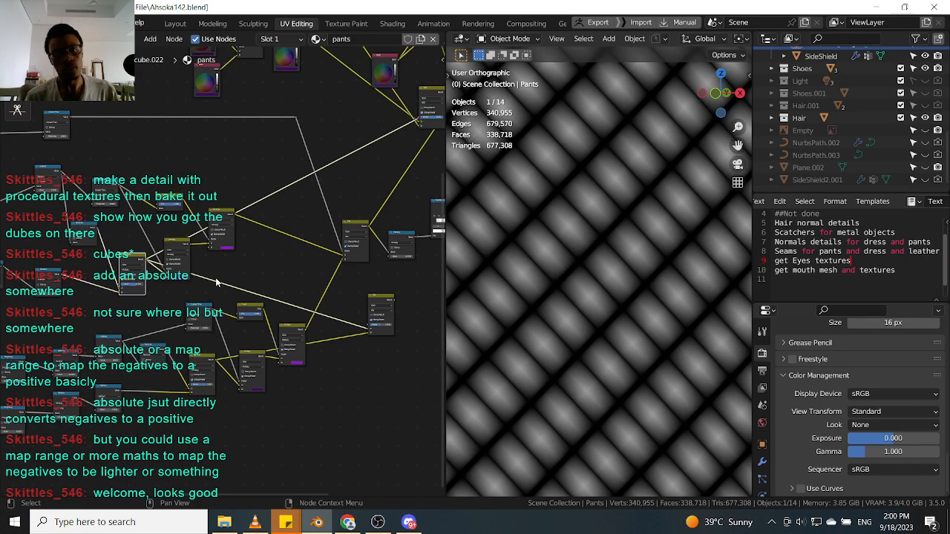
scroll(239, 288, up, 5)
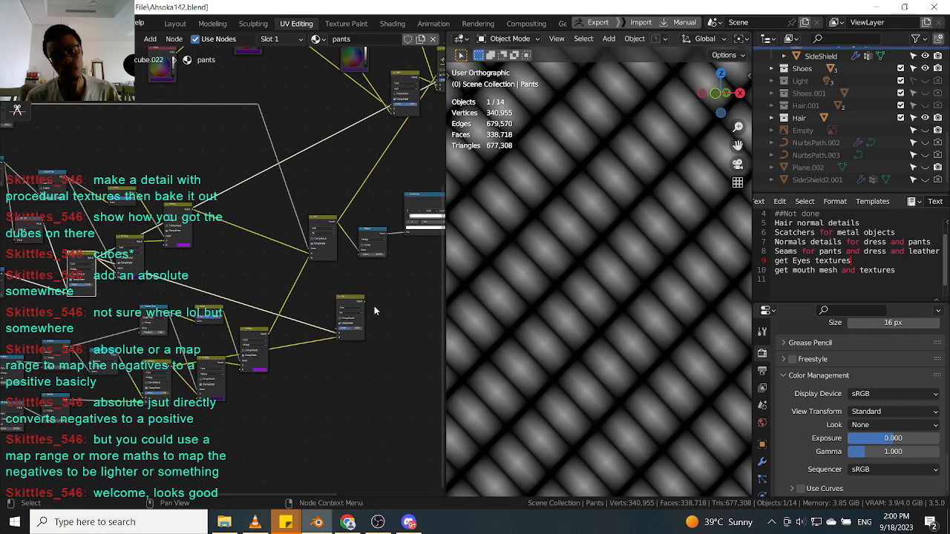
click(339, 317)
click(342, 282)
ctrl+shift+click(342, 288)
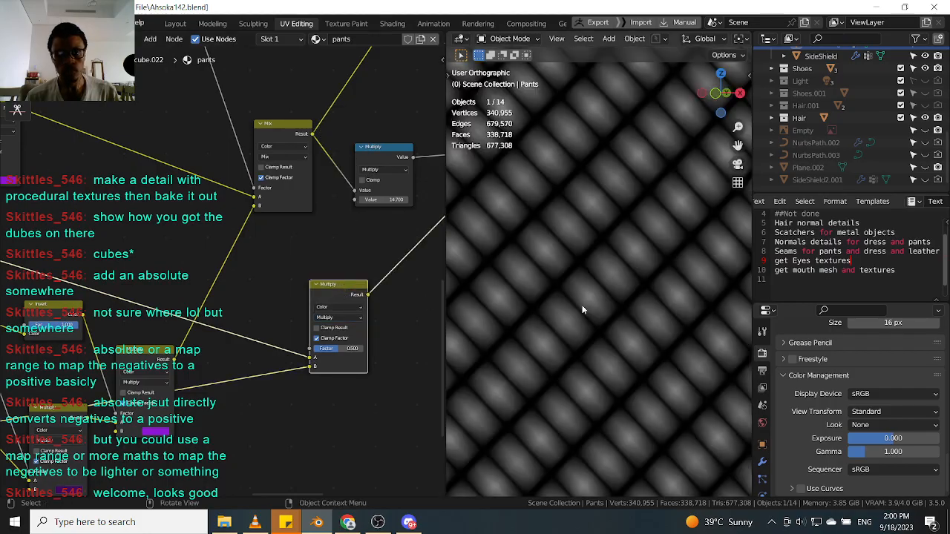
scroll(583, 313, down, 8)
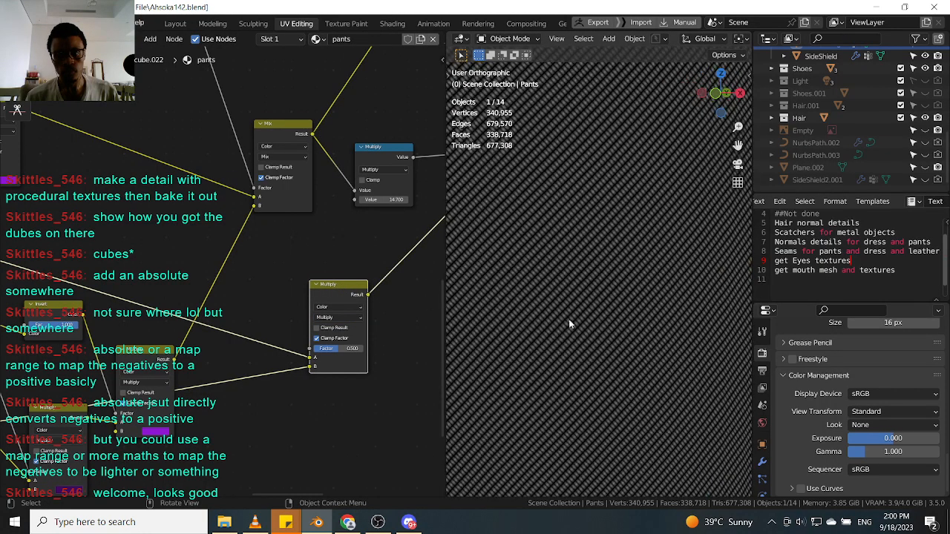
scroll(355, 295, down, 7)
scroll(267, 297, up, 3)
scroll(270, 299, down, 4)
Preview the Mix node and the preceding Multiply nodes to compare their outputs.
middle_drag(276, 297, 331, 305)
scroll(181, 270, up, 4)
middle_drag(227, 311, 262, 336)
scroll(252, 335, down, 1)
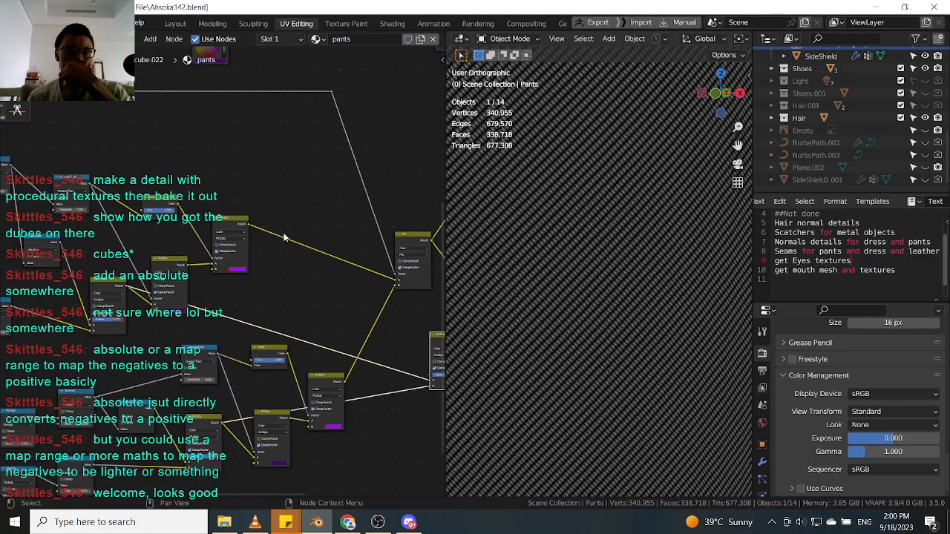
middle_drag(324, 242, 252, 242)
ctrl+shift+click(326, 237)
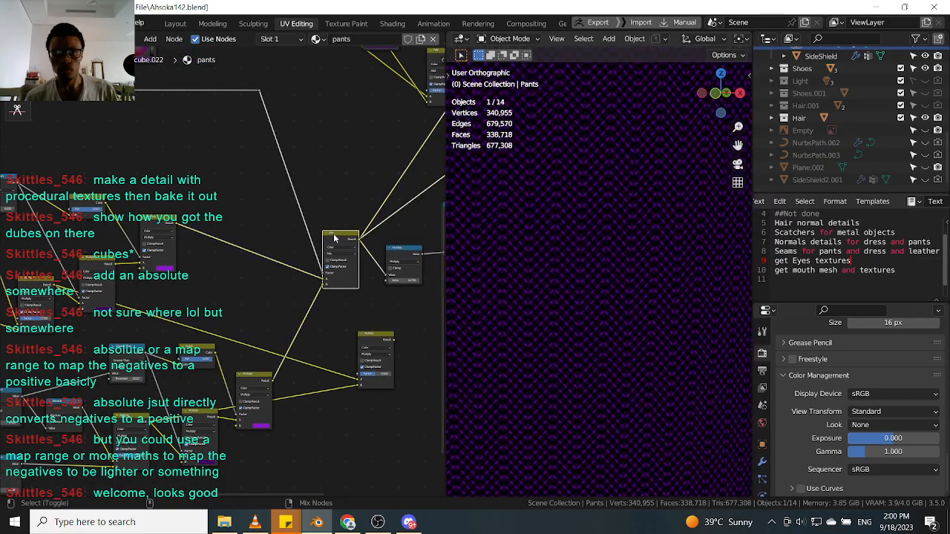
scroll(572, 242, up, 4)
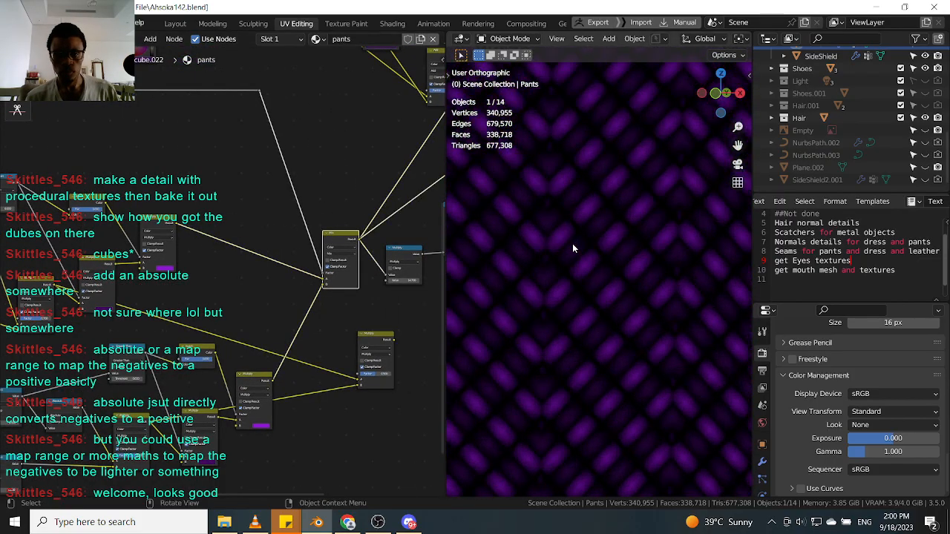
ctrl+shift+click(163, 226)
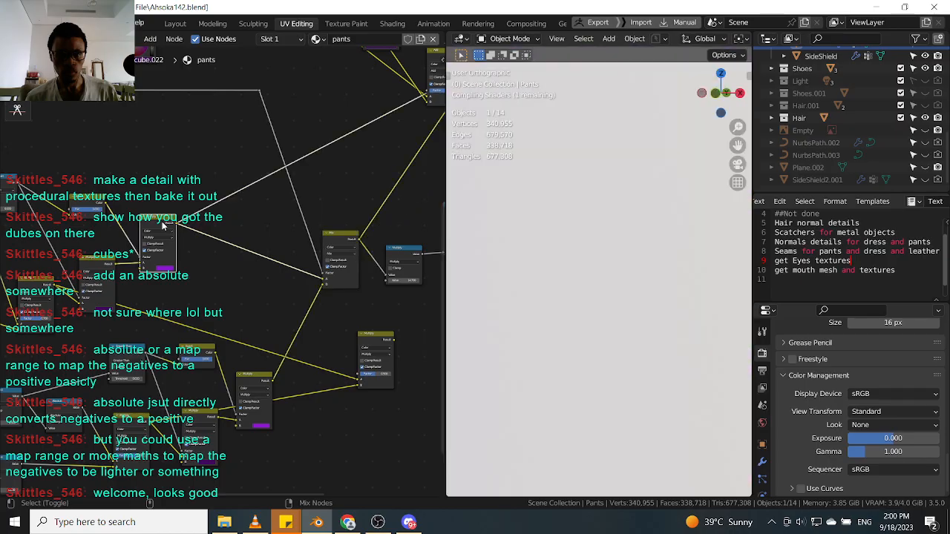
ctrl+shift+click(103, 268)
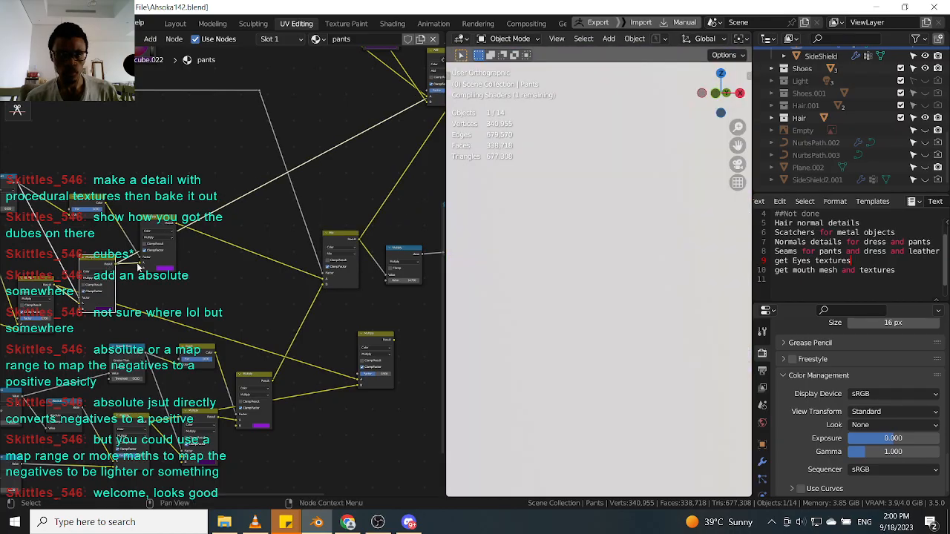
scroll(304, 258, down, 2)
scroll(305, 258, up, 1)
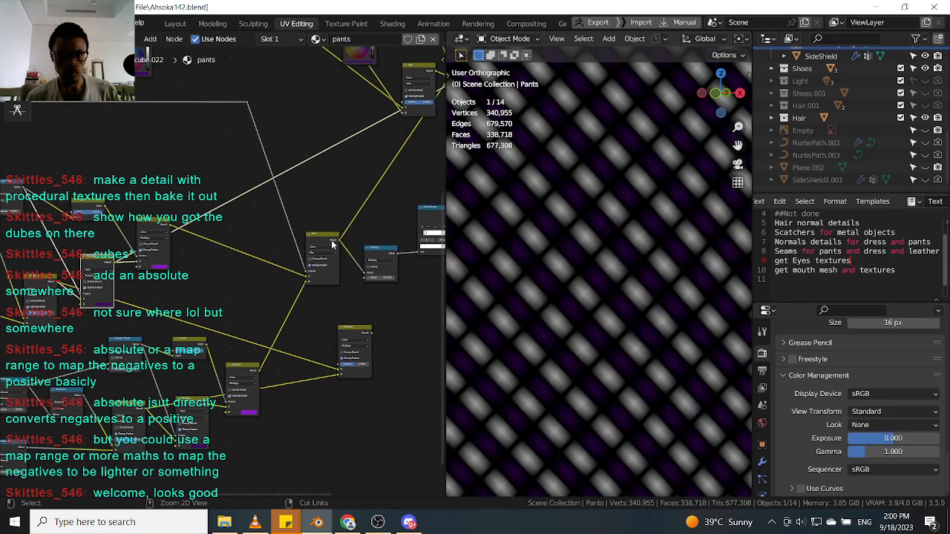
ctrl+shift+click(327, 243)
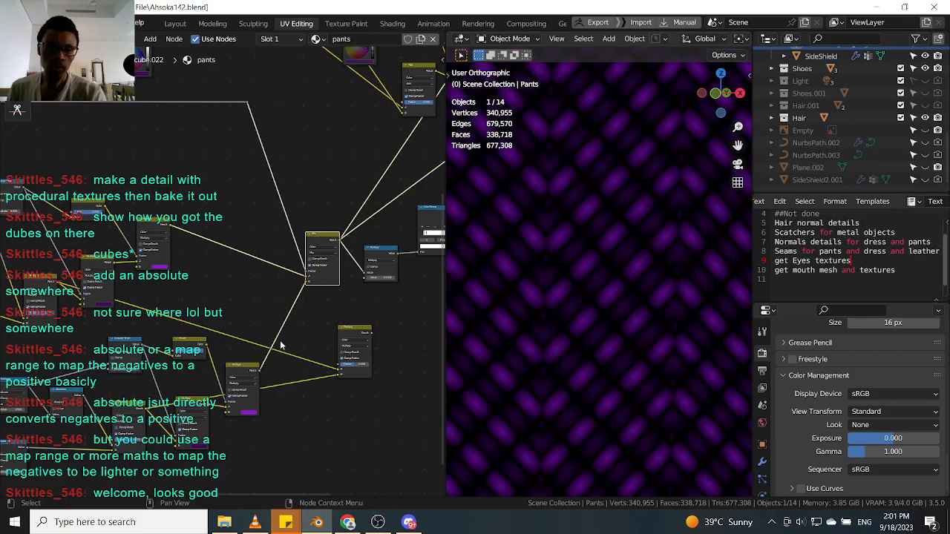
Preview the Math Multiply node's chevron output in the viewport.
scroll(337, 334, up, 1)
drag(371, 330, 336, 319)
scroll(326, 319, down, 2)
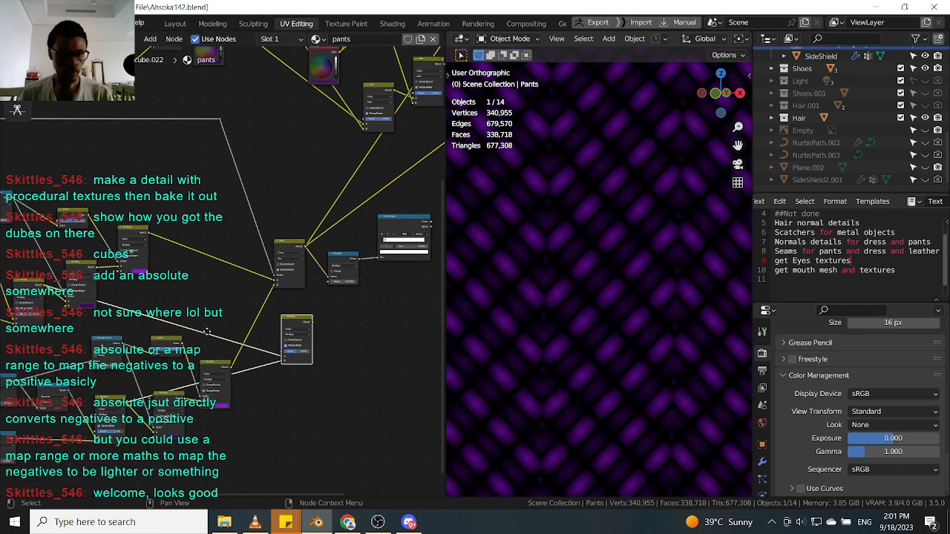
ctrl+shift+click(321, 317)
scroll(271, 290, up, 2)
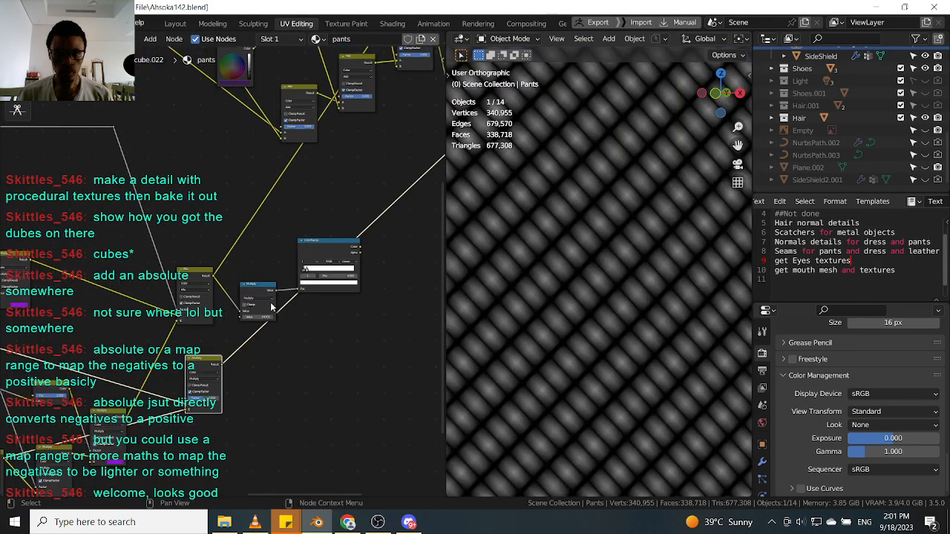
ctrl+shift+click(271, 290)
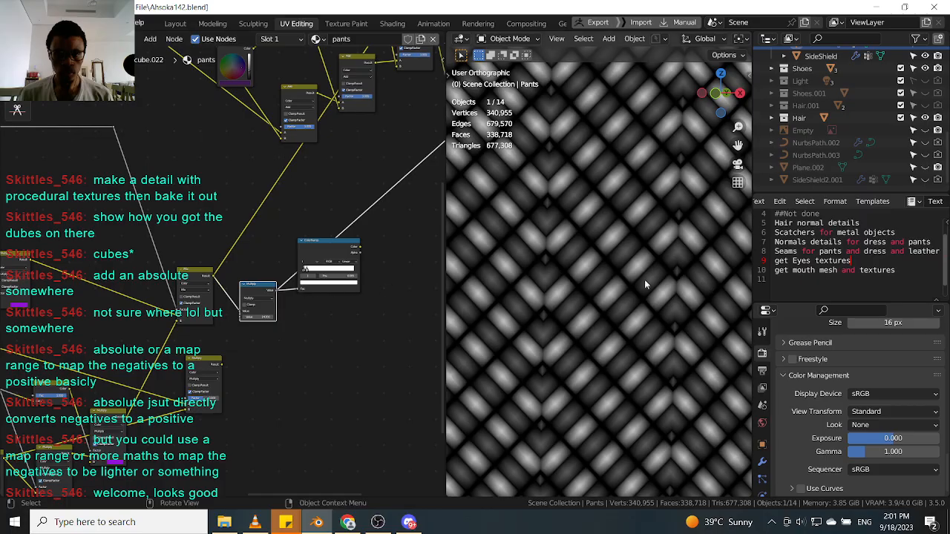
scroll(606, 272, up, 2)
scroll(601, 290, down, 3)
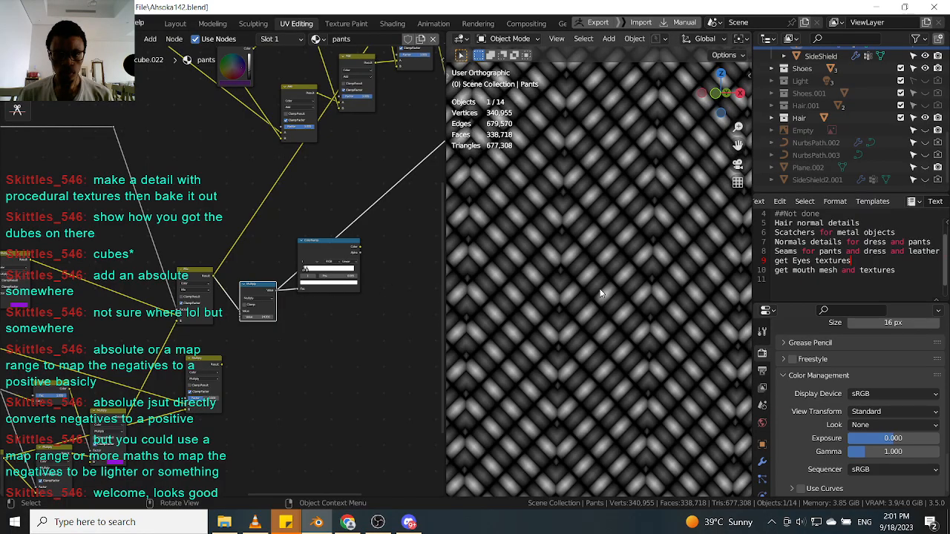
scroll(601, 293, up, 4)
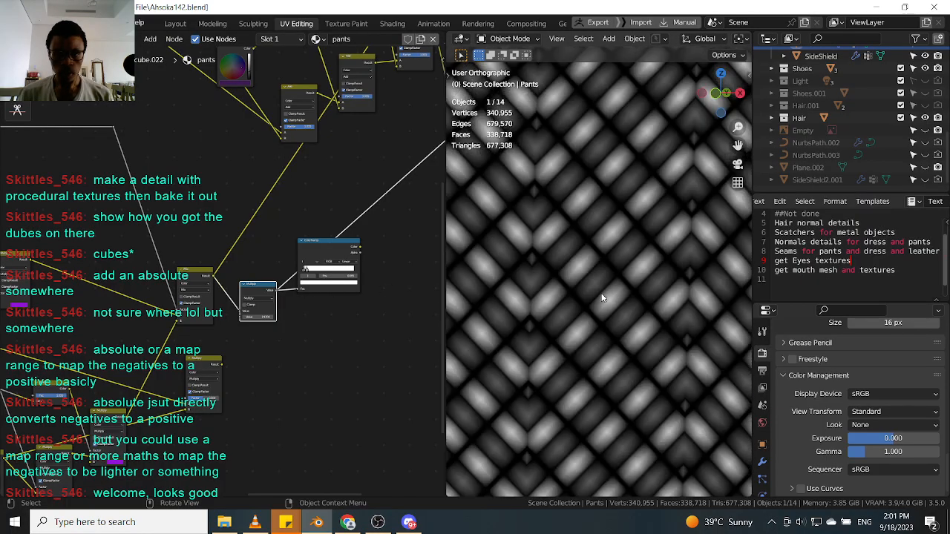
scroll(250, 312, down, 5)
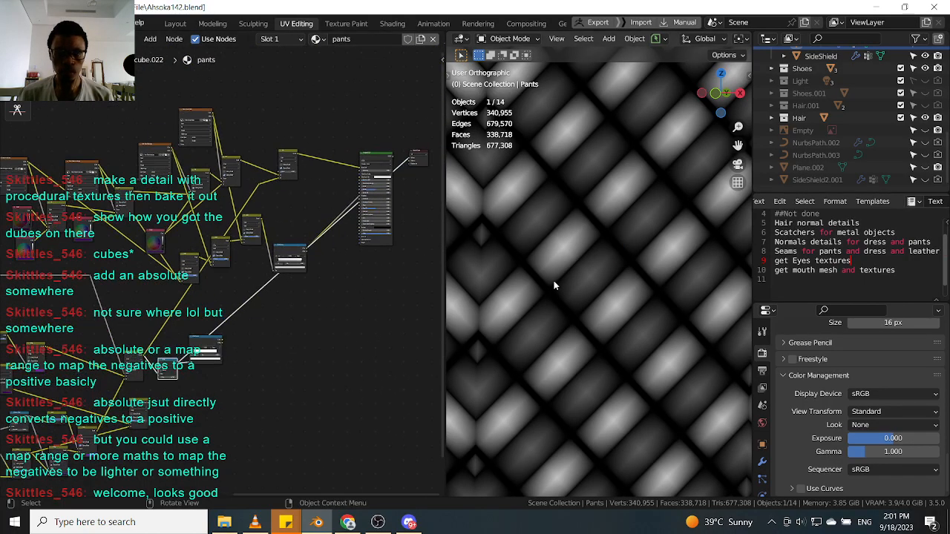
Inspect the node tree around the ColorRamp and its connections.
scroll(289, 274, up, 1)
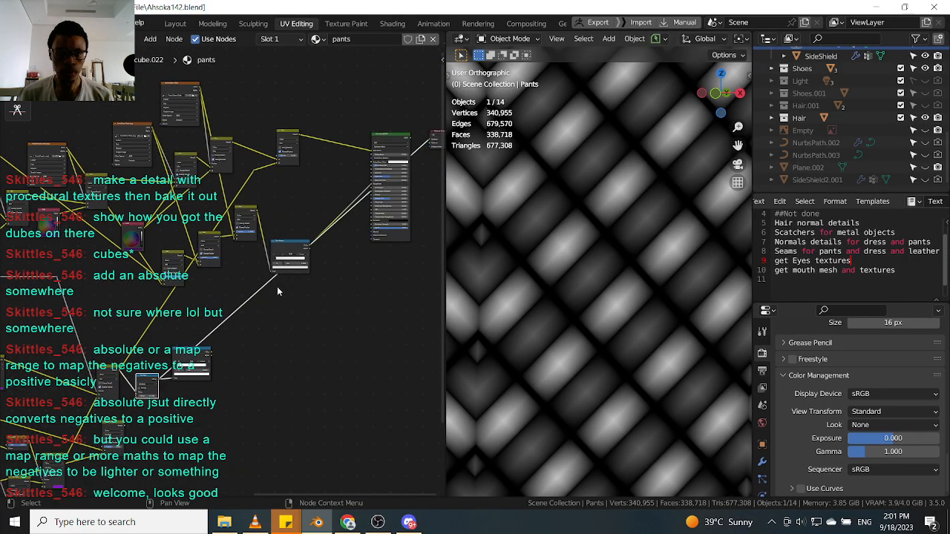
scroll(298, 235, up, 2)
scroll(328, 236, up, 1)
drag(304, 236, 307, 209)
middle_drag(197, 333, 229, 307)
scroll(231, 302, up, 1)
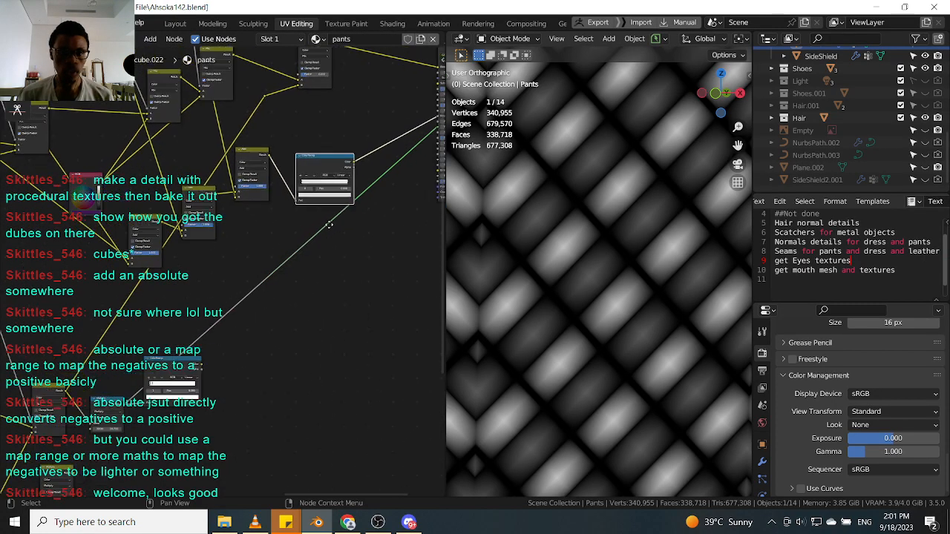
middle_drag(343, 209, 188, 315)
middle_drag(154, 345, 318, 238)
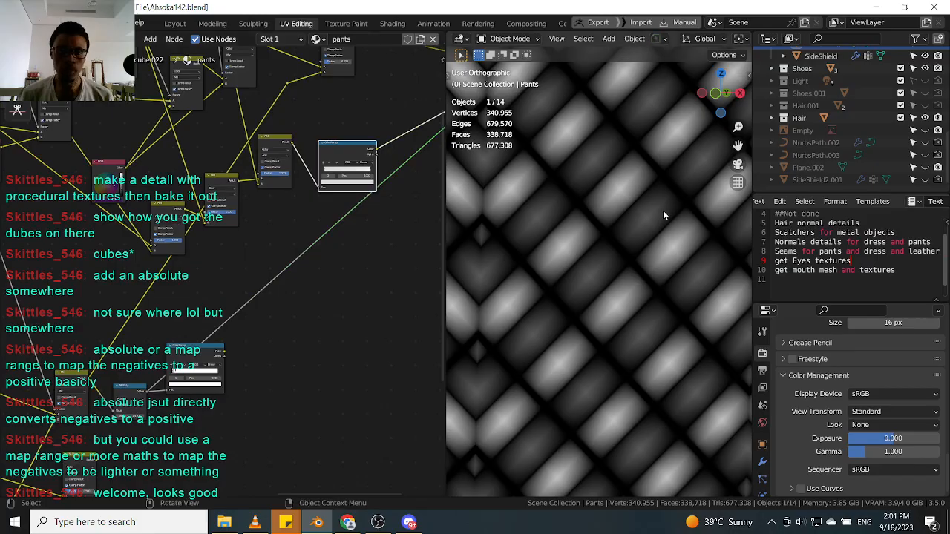
scroll(661, 211, up, 2)
scroll(198, 313, down, 3)
middle_drag(198, 313, 403, 228)
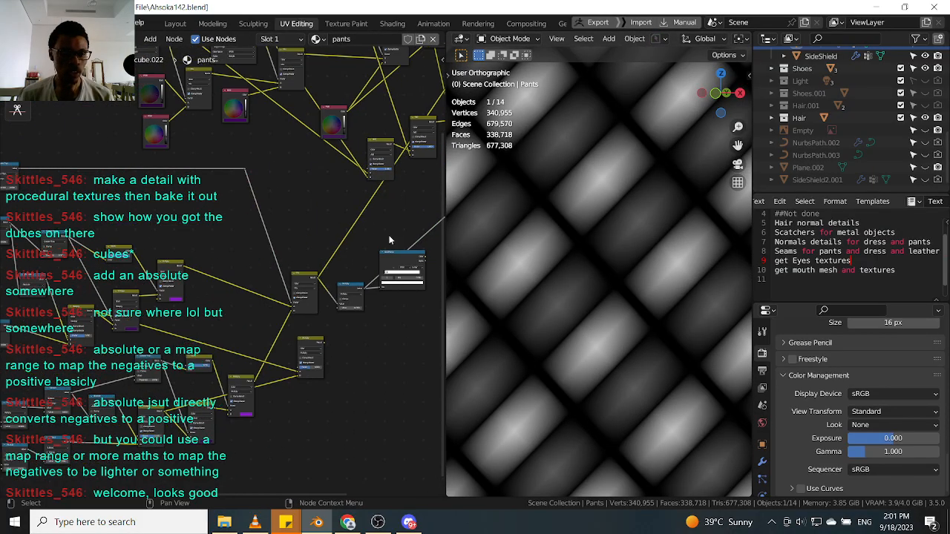
scroll(280, 301, up, 3)
middle_drag(140, 316, 191, 273)
scroll(139, 269, up, 4)
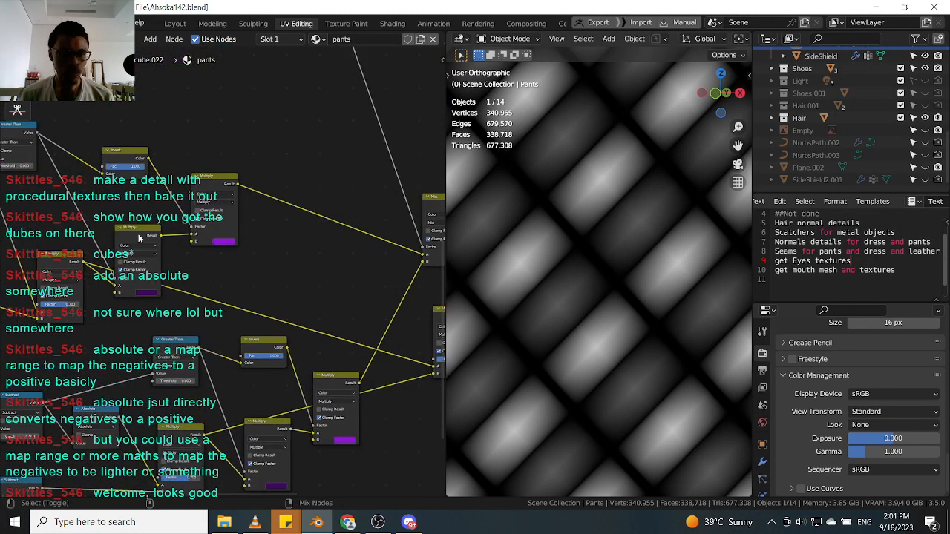
Preview the purple-tinted Multiply mix node and inspect its color input.
ctrl+shift+click(137, 242)
scroll(164, 289, up, 2)
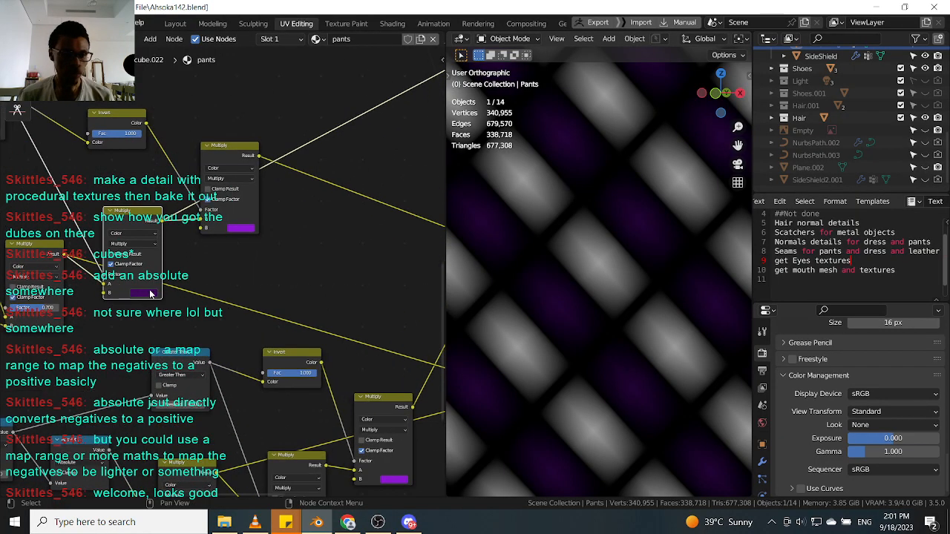
click(147, 294)
drag(202, 212, 201, 205)
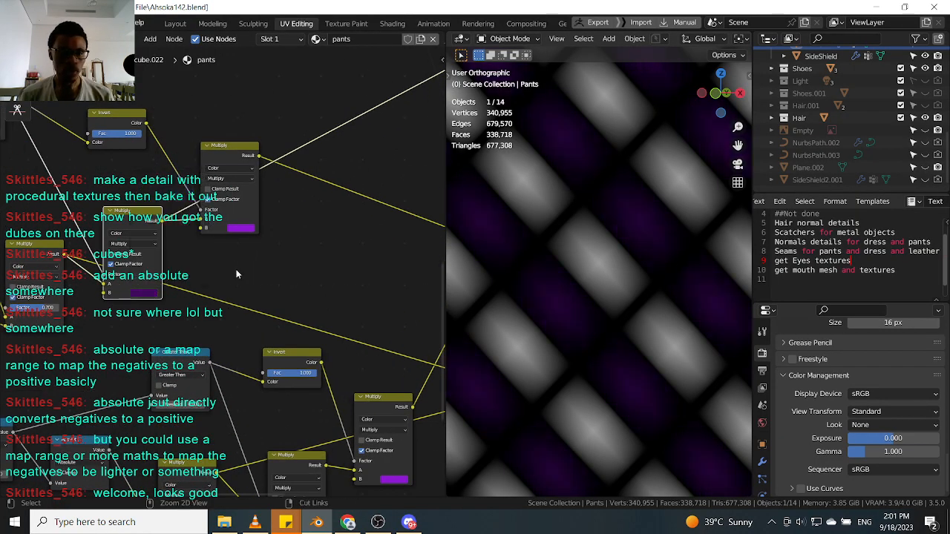
Preview several nodes around the ColorRamp and Multiply chain to compare their patterns in the viewport.
scroll(236, 268, down, 3)
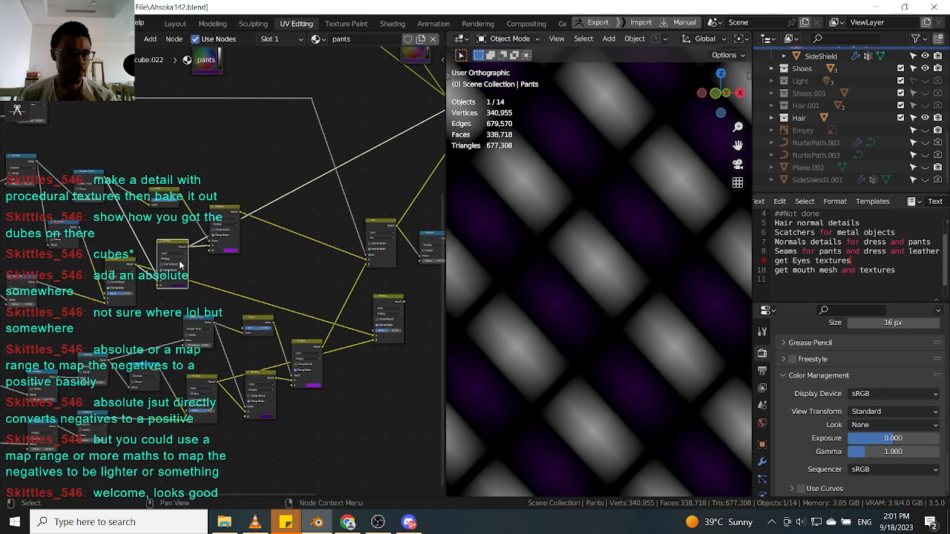
scroll(86, 197, up, 1)
scroll(201, 296, up, 1)
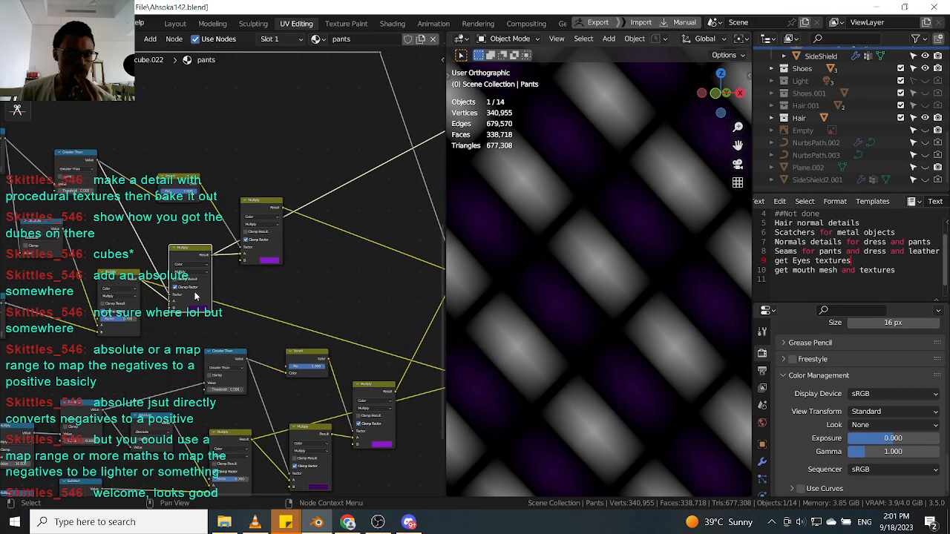
scroll(234, 299, down, 2)
middle_drag(257, 298, 199, 281)
scroll(319, 233, up, 1)
click(359, 216)
ctrl+shift+click(359, 217)
scroll(359, 218, down, 1)
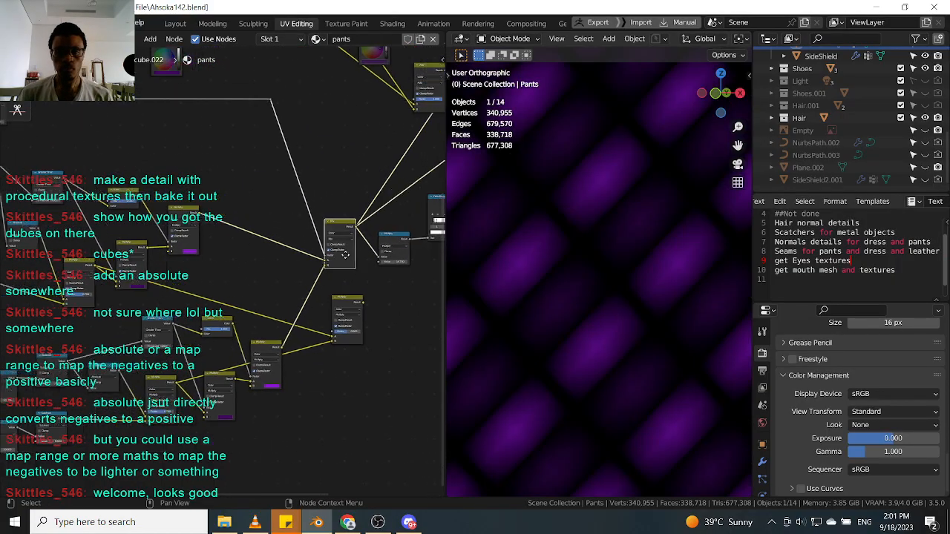
middle_drag(404, 229, 271, 229)
scroll(271, 229, up, 2)
ctrl+shift+click(271, 228)
scroll(271, 234, down, 1)
middle_drag(197, 262, 248, 253)
middle_drag(213, 339, 229, 328)
scroll(231, 325, up, 1)
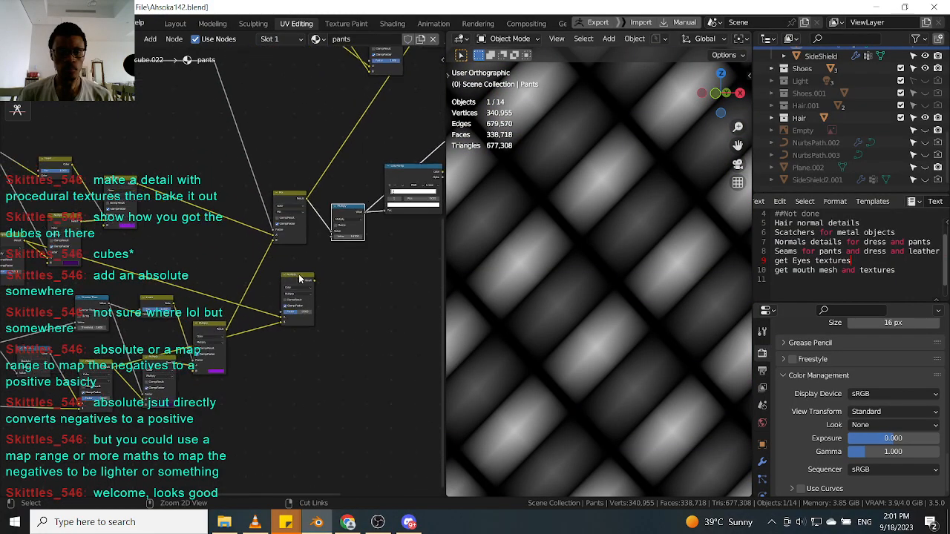
Preview the Multiply node with factor 0.700 and switch its blending mode to Mix.
ctrl+shift+click(300, 278)
scroll(299, 279, down, 1)
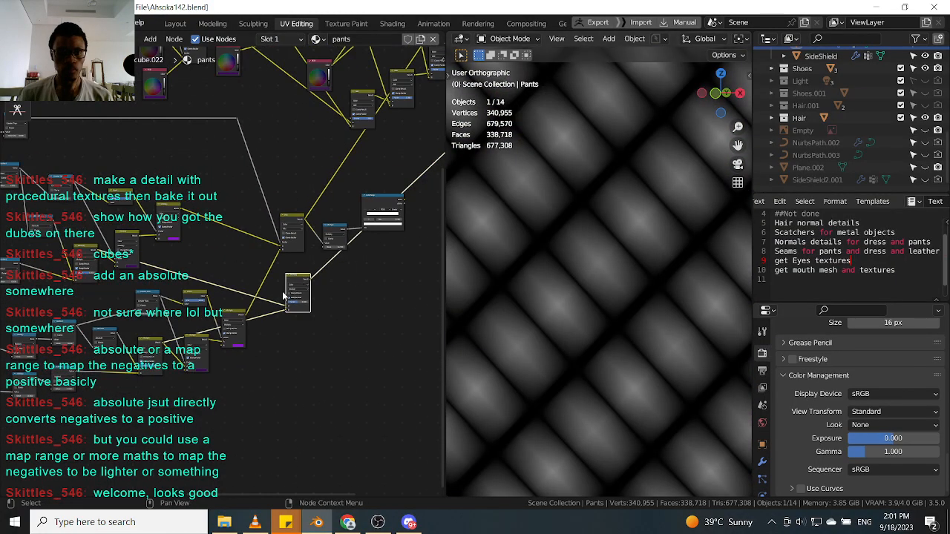
drag(298, 282, 355, 296)
scroll(290, 328, up, 4)
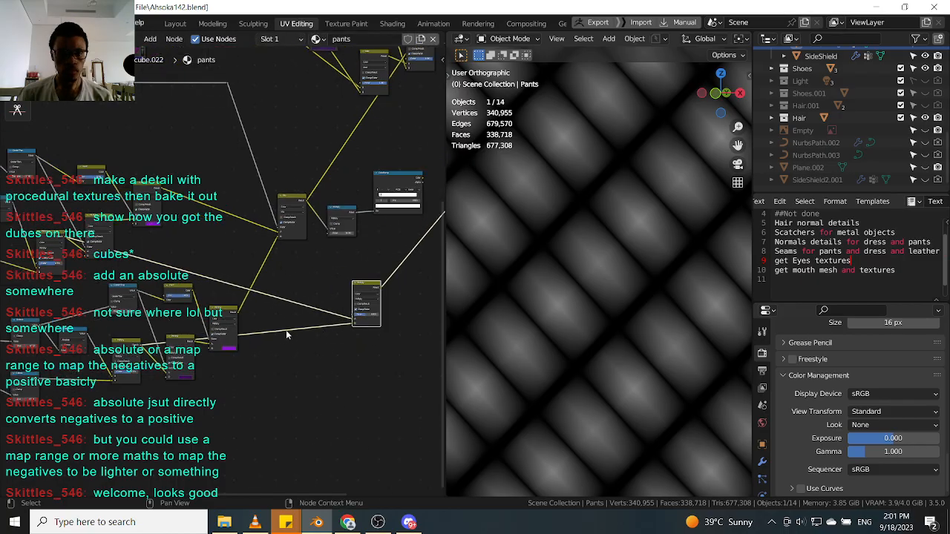
middle_drag(218, 333, 231, 330)
scroll(375, 312, up, 4)
middle_drag(376, 313, 256, 317)
scroll(273, 316, up, 4)
mouse_move(277, 314)
mouse_down()
mouse_move(312, 314)
mouse_move(295, 314)
mouse_up()
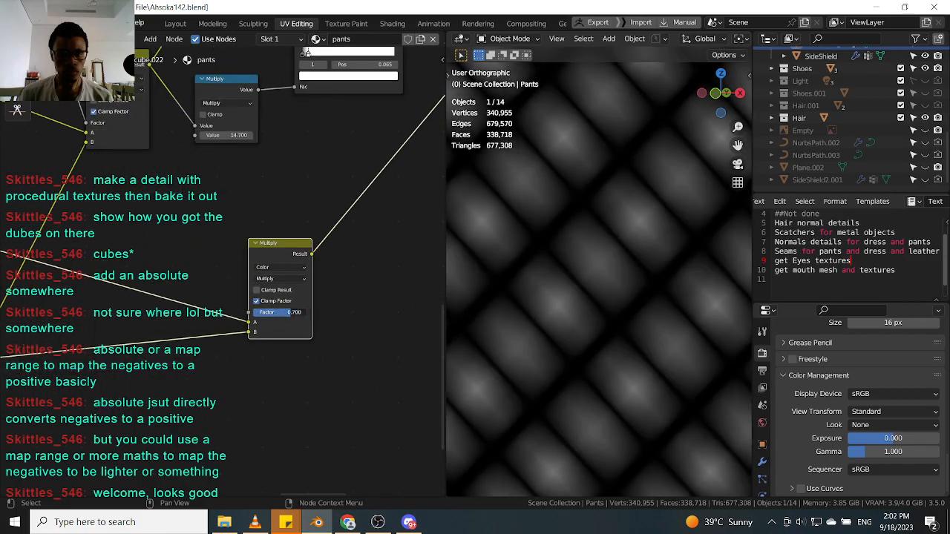
click(293, 281)
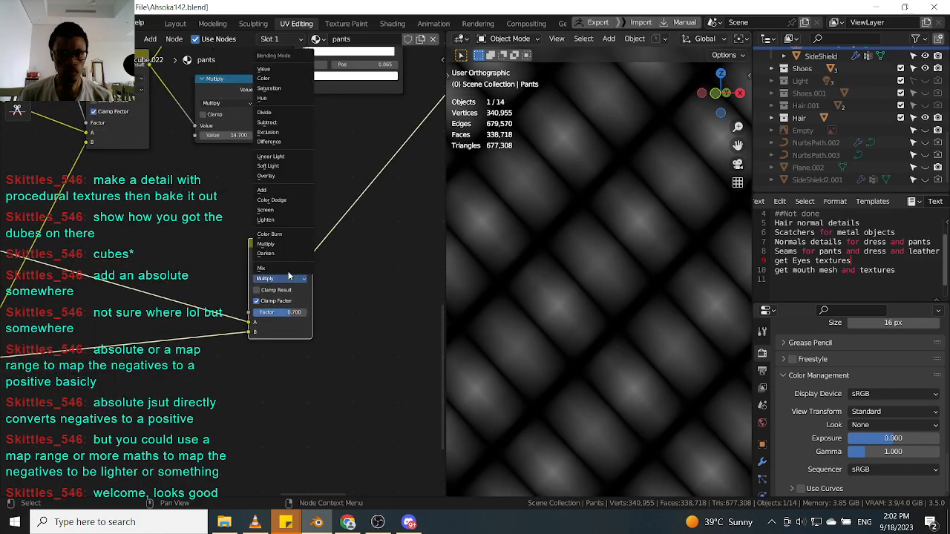
click(281, 269)
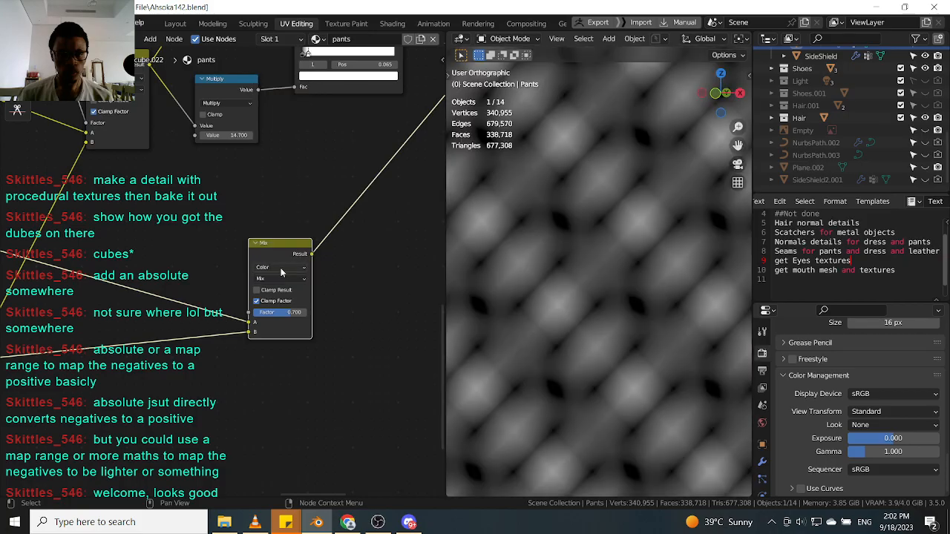
Zoom the viewport in and out to examine the blended pattern on the pants.
scroll(538, 307, down, 6)
scroll(537, 307, up, 4)
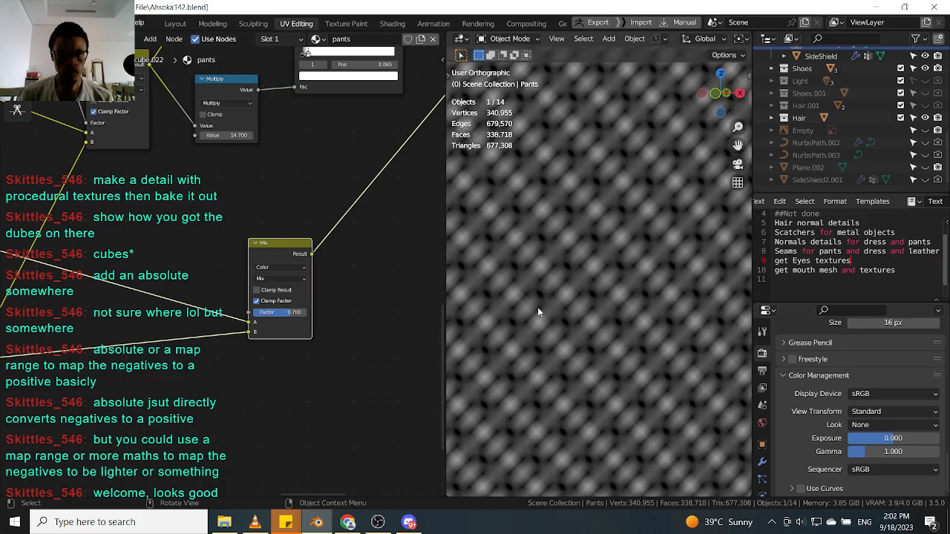
scroll(243, 303, down, 7)
scroll(589, 331, down, 8)
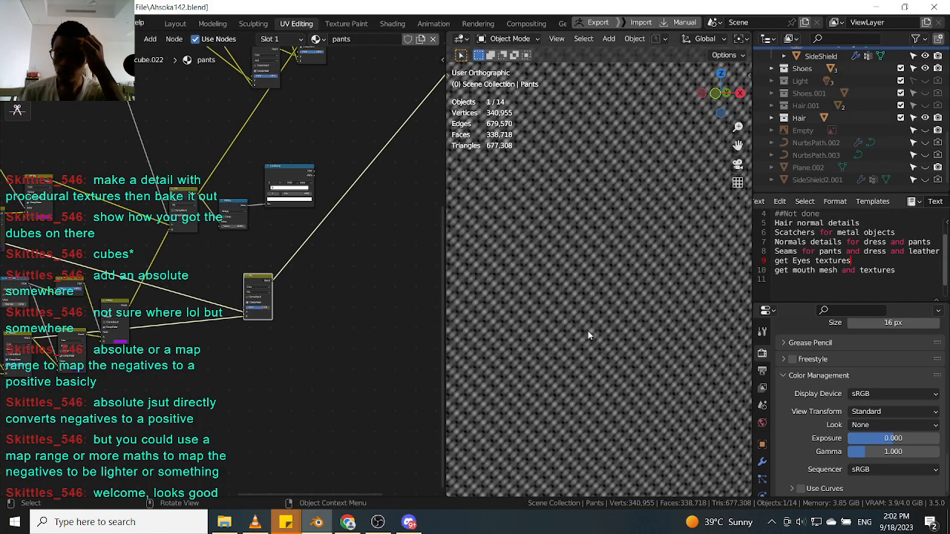
scroll(579, 322, up, 8)
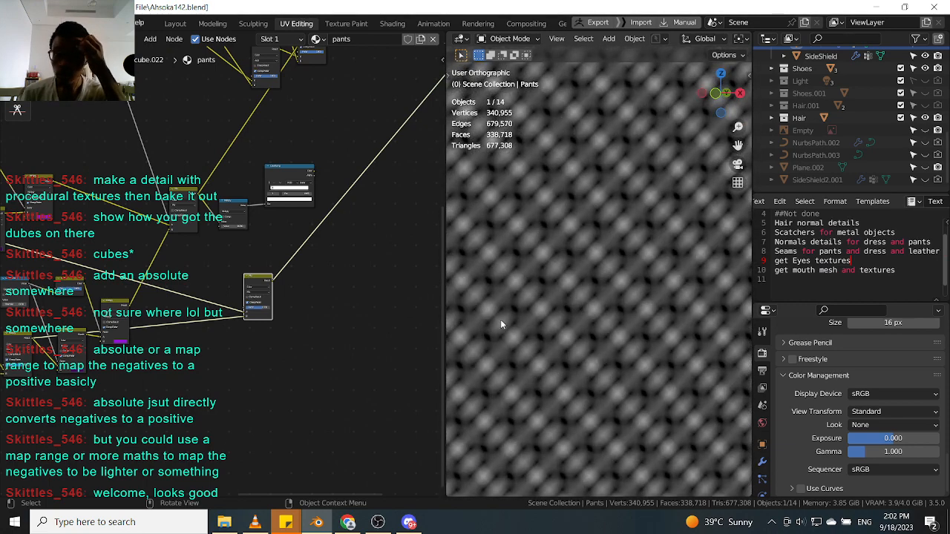
scroll(532, 317, up, 2)
scroll(202, 326, up, 5)
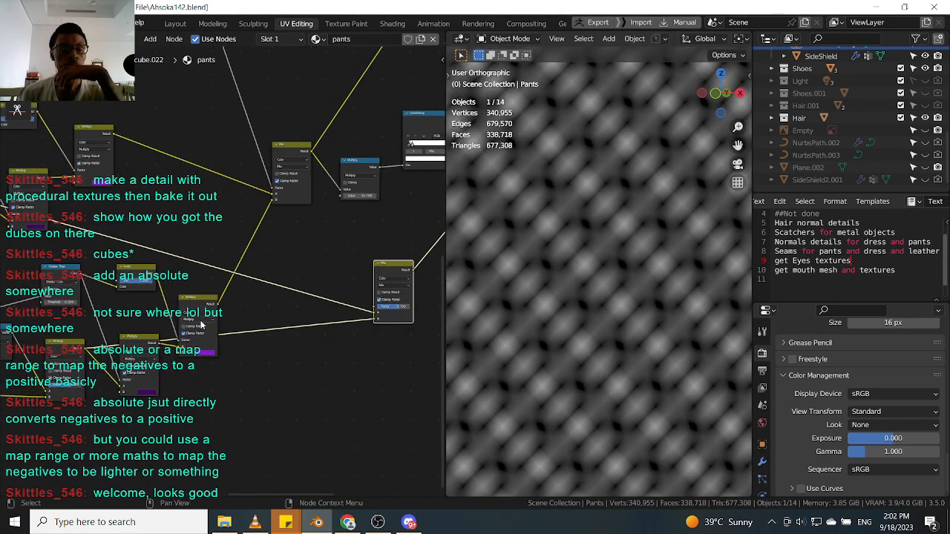
Inspect the Greater Than and Multiply nodes and preview the purple-tinted Multiply node's output.
drag(153, 327, 148, 329)
middle_drag(185, 318, 232, 335)
scroll(147, 310, down, 2)
middle_drag(146, 310, 213, 312)
scroll(214, 313, down, 2)
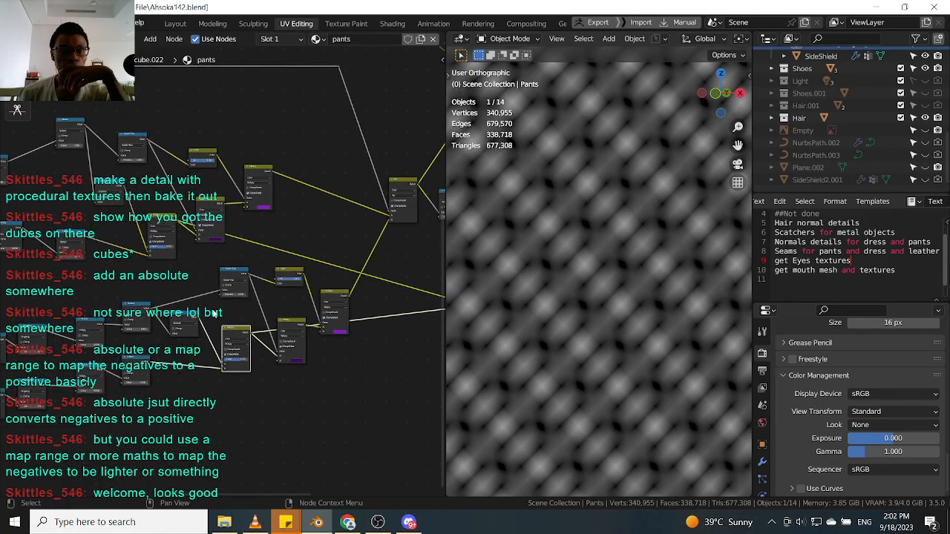
scroll(288, 313, down, 3)
scroll(288, 314, up, 3)
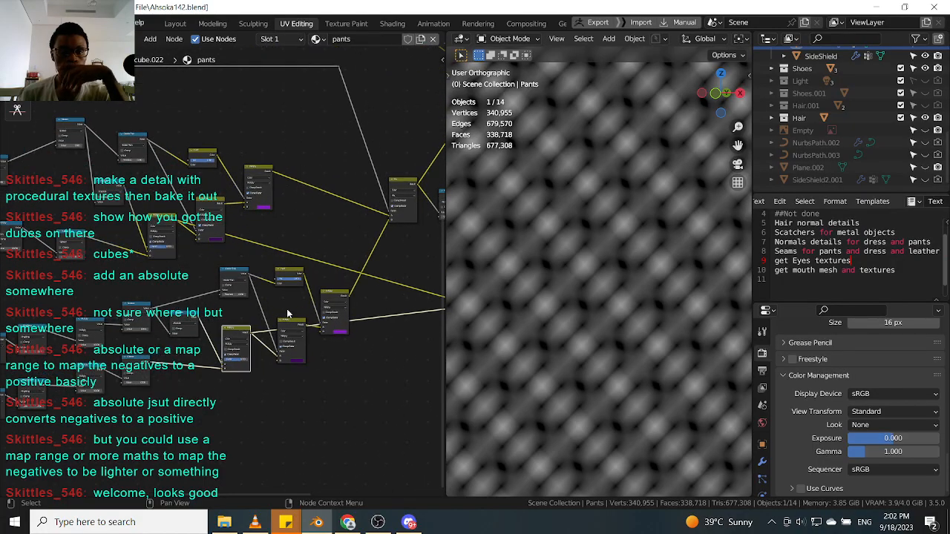
scroll(281, 293, up, 2)
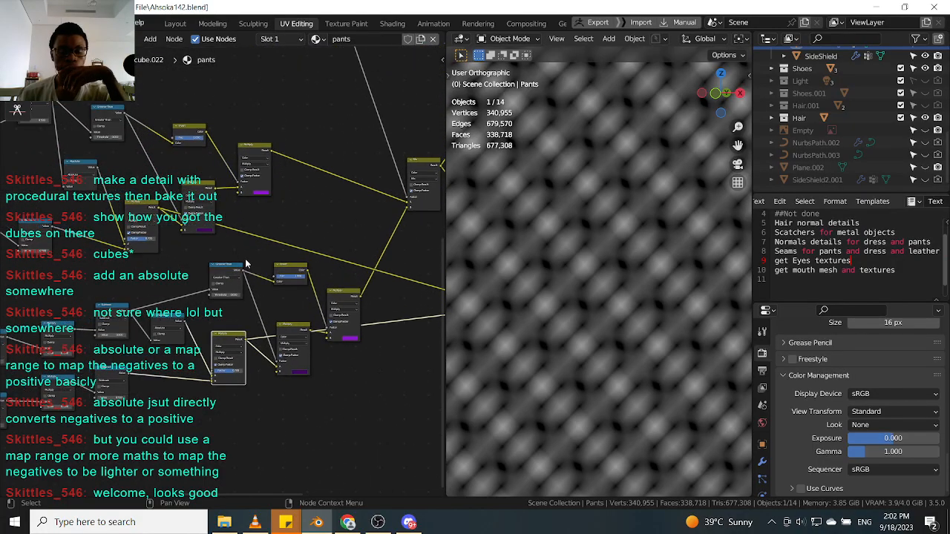
middle_drag(272, 262, 269, 267)
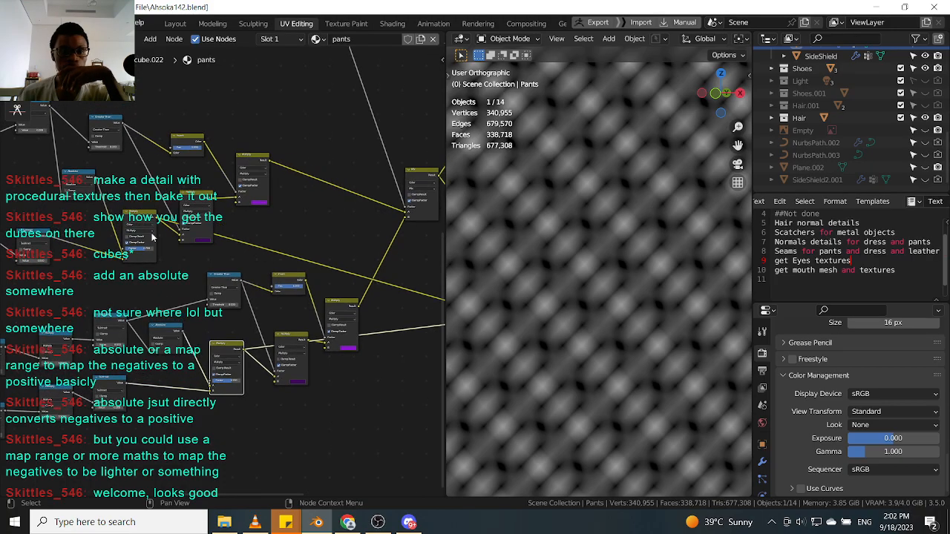
drag(134, 213, 134, 221)
middle_drag(150, 238, 187, 273)
drag(63, 145, 55, 184)
scroll(55, 184, up, 1)
middle_drag(130, 238, 111, 227)
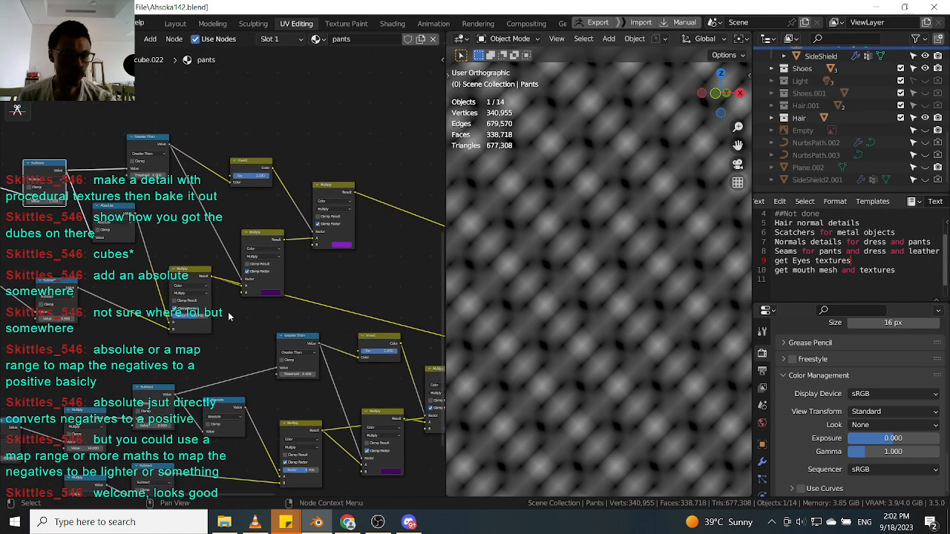
middle_drag(317, 304, 213, 230)
middle_drag(251, 298, 219, 282)
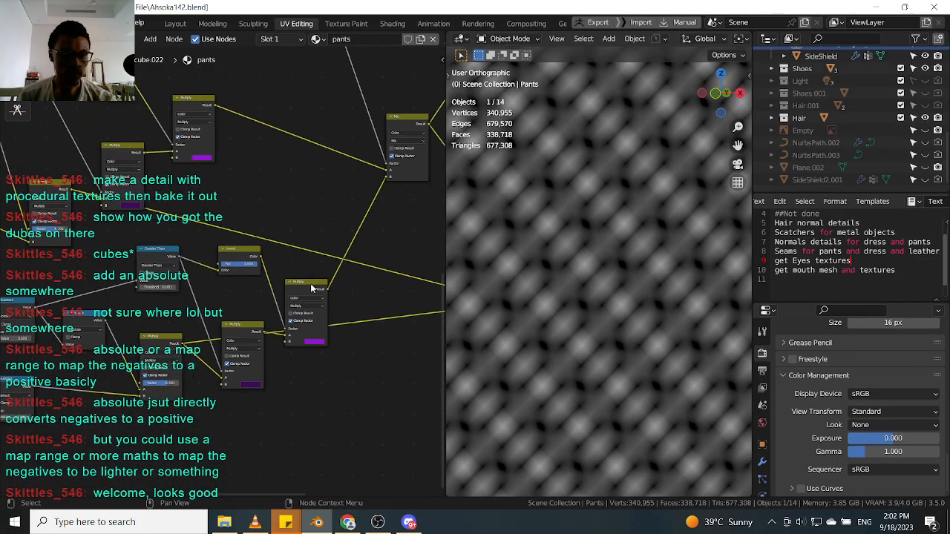
click(311, 285)
scroll(310, 288, down, 1)
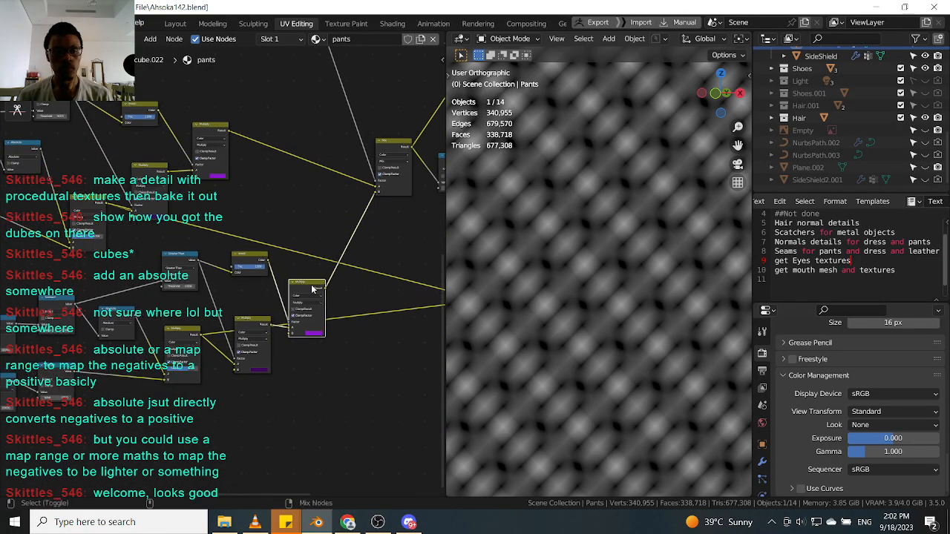
ctrl+shift+click(312, 289)
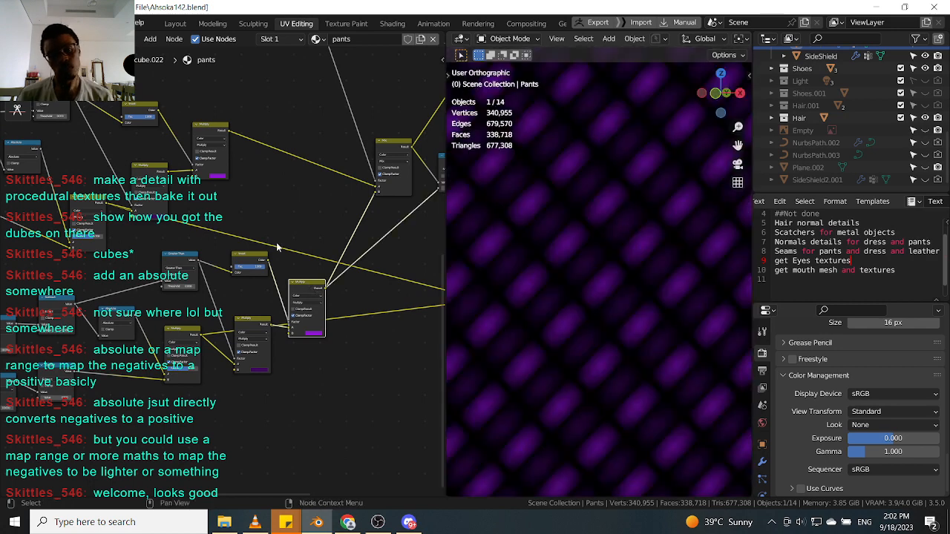
Rearrange the Greater Than, Invert and Multiply nodes of the chevron network into a tidier layout.
scroll(314, 222, down, 6)
middle_drag(316, 222, 211, 282)
middle_drag(136, 267, 253, 287)
scroll(155, 299, up, 2)
mouse_move(166, 335)
middle_down()
mouse_move(209, 314)
mouse_move(187, 292)
middle_up()
scroll(182, 324, up, 1)
scroll(187, 292, up, 4)
middle_drag(213, 351, 213, 334)
scroll(213, 333, up, 3)
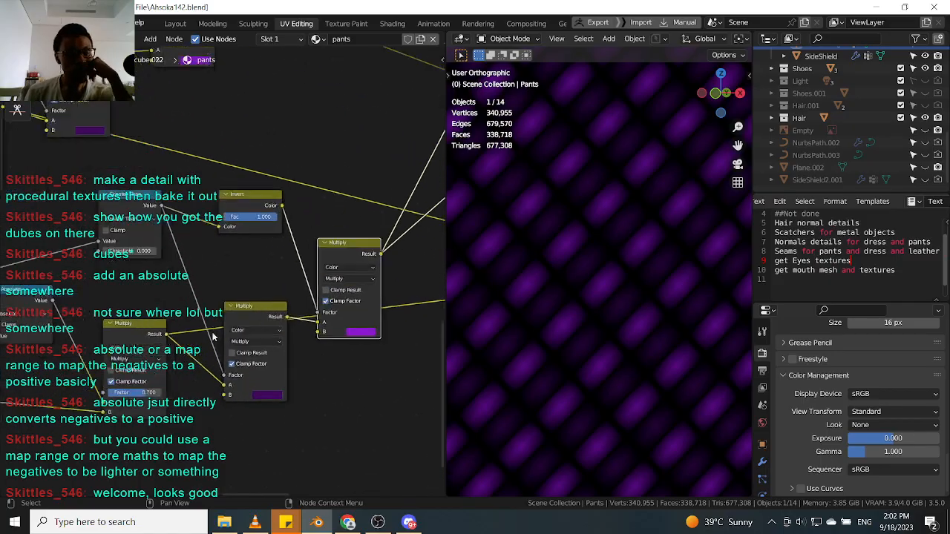
middle_drag(274, 290, 242, 296)
drag(224, 198, 222, 209)
drag(103, 201, 102, 189)
middle_drag(112, 188, 144, 157)
click(248, 300)
middle_drag(248, 300, 186, 276)
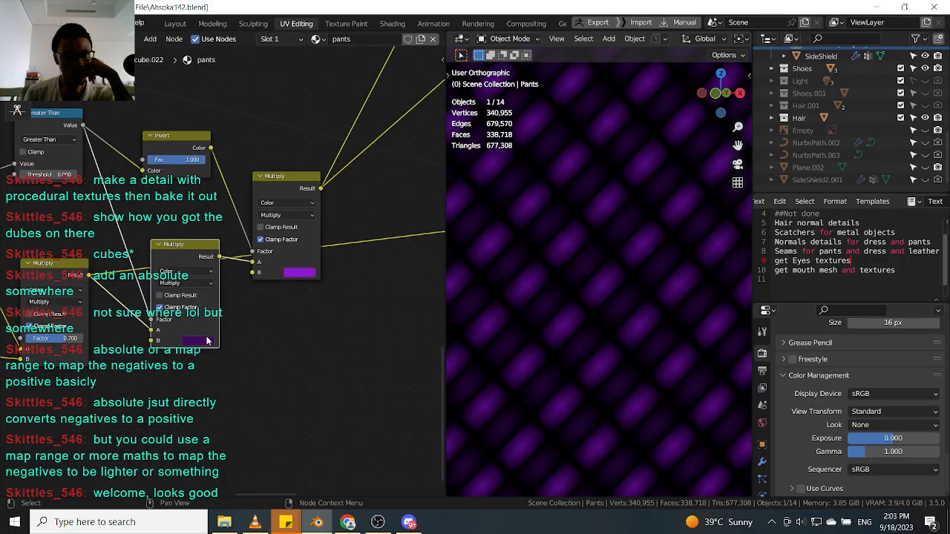
scroll(207, 347, down, 2)
drag(321, 189, 103, 330)
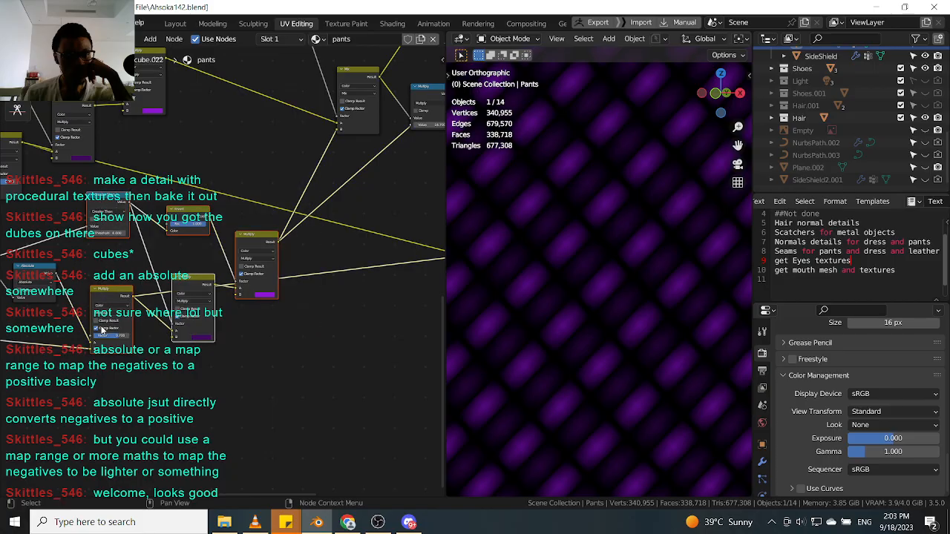
scroll(227, 248, down, 1)
middle_drag(277, 150, 231, 270)
scroll(209, 262, down, 2)
middle_drag(191, 296, 252, 252)
middle_drag(62, 228, 77, 237)
scroll(84, 276, down, 4)
middle_drag(84, 276, 207, 275)
scroll(166, 297, down, 2)
scroll(289, 275, up, 5)
middle_drag(317, 272, 224, 232)
scroll(197, 307, up, 1)
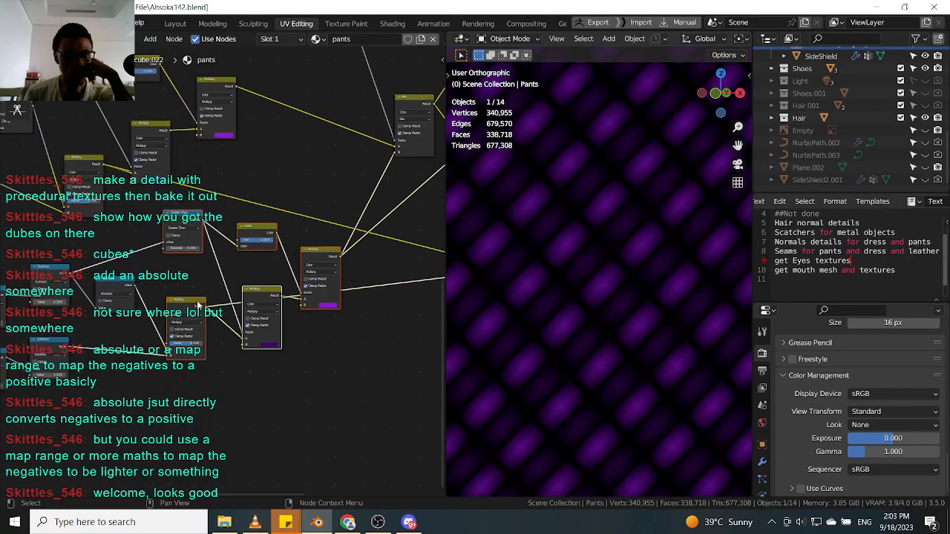
scroll(286, 288, down, 1)
middle_drag(315, 306, 281, 331)
scroll(211, 357, up, 1)
scroll(218, 339, down, 1)
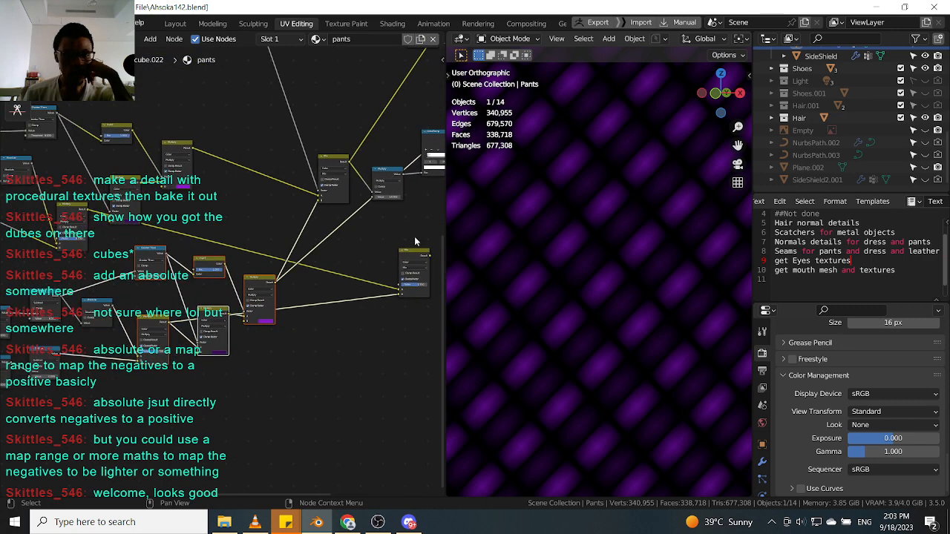
drag(406, 261, 385, 265)
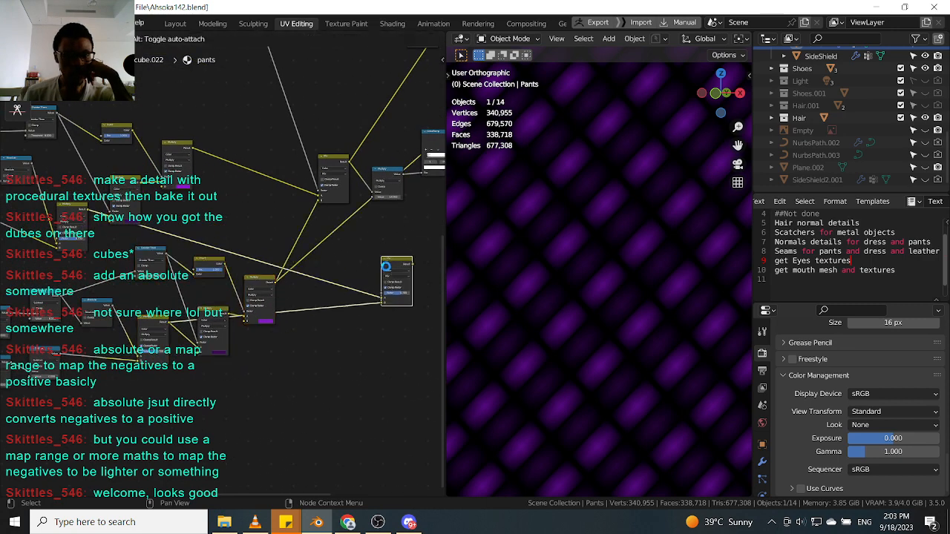
Open the purple Multiply node's color swatch to inspect its color.
scroll(390, 263, up, 3)
drag(281, 230, 165, 358)
scroll(164, 360, up, 3)
click(180, 380)
click(278, 377)
click(245, 329)
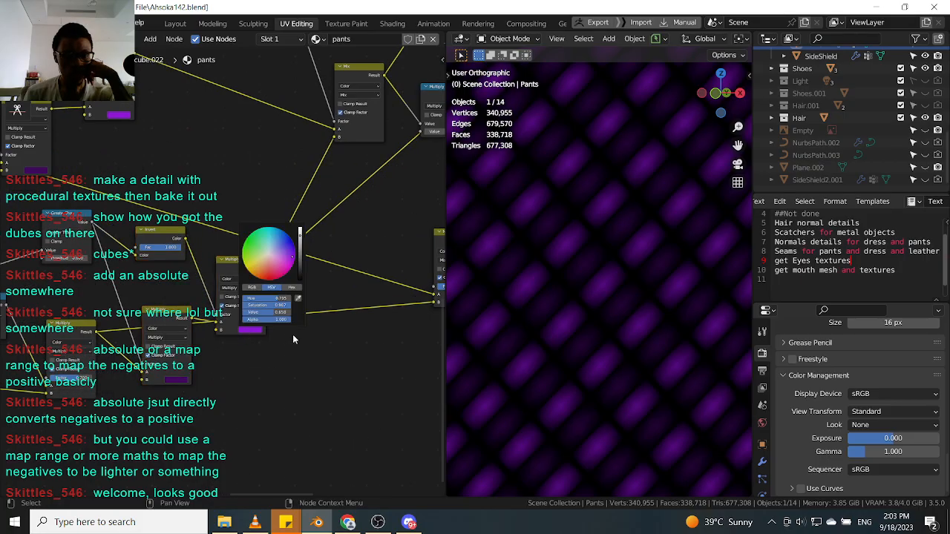
middle_drag(243, 341, 323, 348)
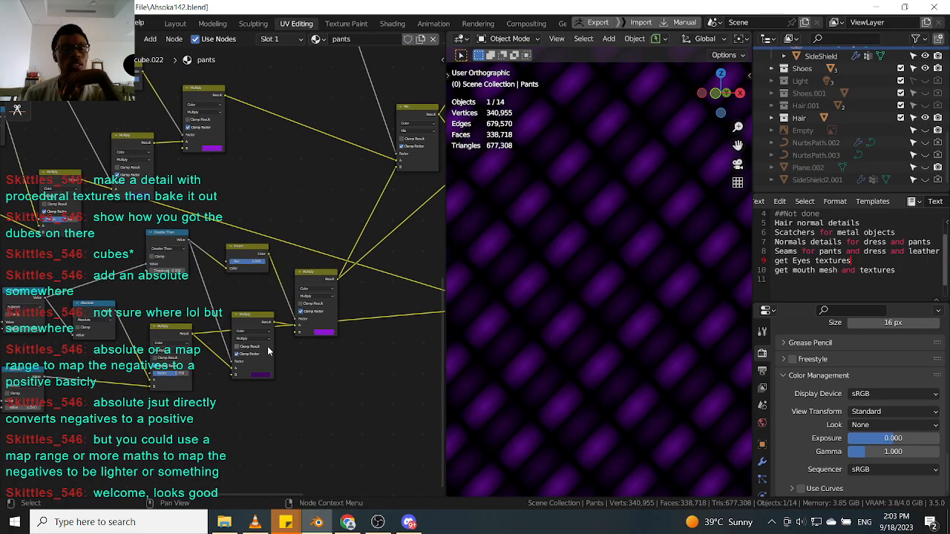
Place a Mix node below the Multiply nodes and connect the chevron outputs into its inputs.
middle_drag(242, 315, 250, 309)
scroll(251, 313, up, 1)
drag(253, 319, 252, 307)
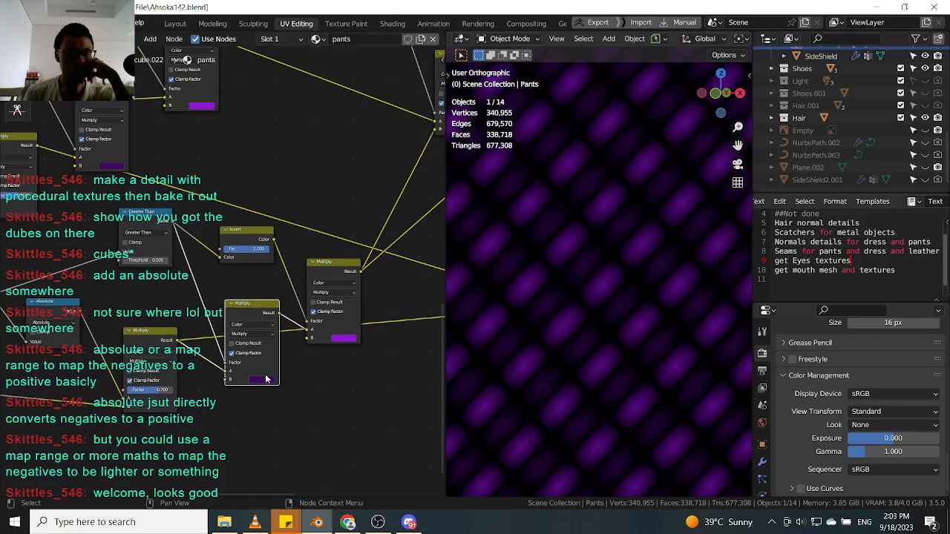
scroll(202, 312, up, 1)
mouse_move(199, 325)
middle_down()
mouse_move(217, 309)
mouse_move(195, 317)
middle_up()
click(170, 323)
scroll(216, 308, down, 4)
scroll(356, 304, down, 2)
middle_drag(356, 303, 269, 303)
drag(407, 243, 253, 342)
middle_drag(142, 327, 226, 339)
ctrl+shift+click(209, 325)
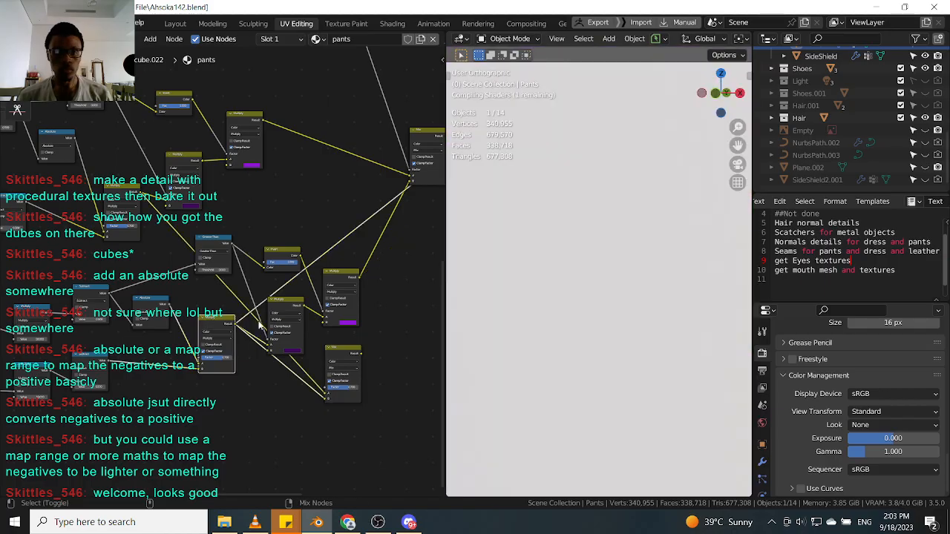
Reposition the new Mix node and preview its output in the viewport.
scroll(196, 284, down, 1)
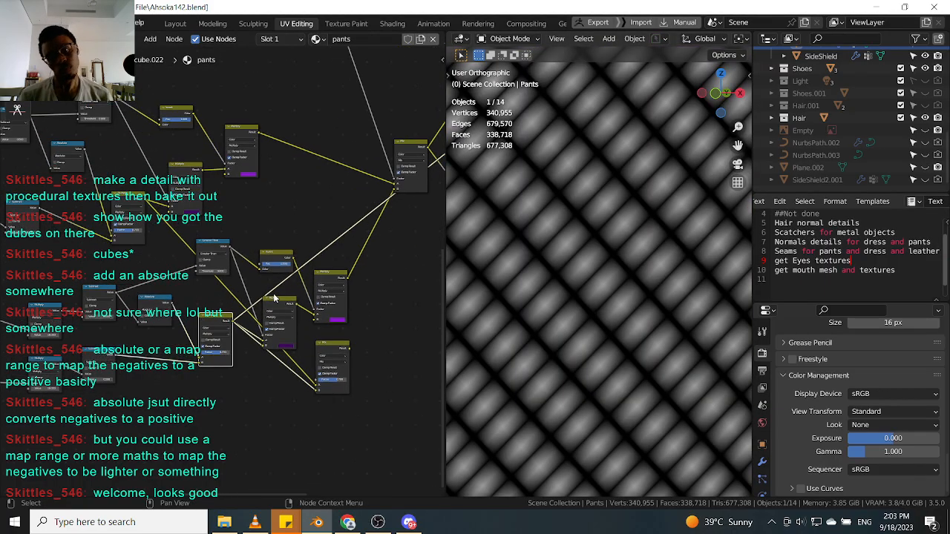
scroll(591, 276, down, 5)
scroll(337, 357, up, 1)
drag(332, 348, 350, 365)
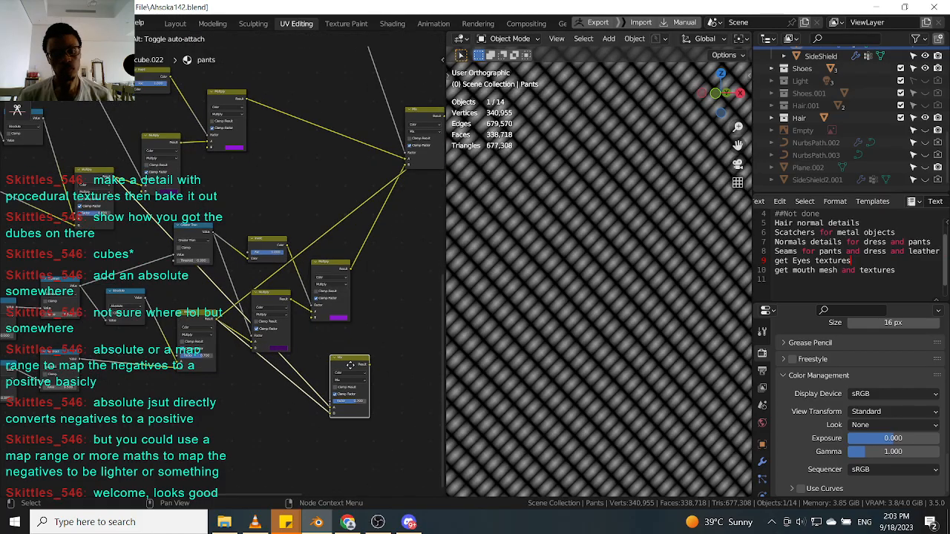
scroll(339, 345, down, 2)
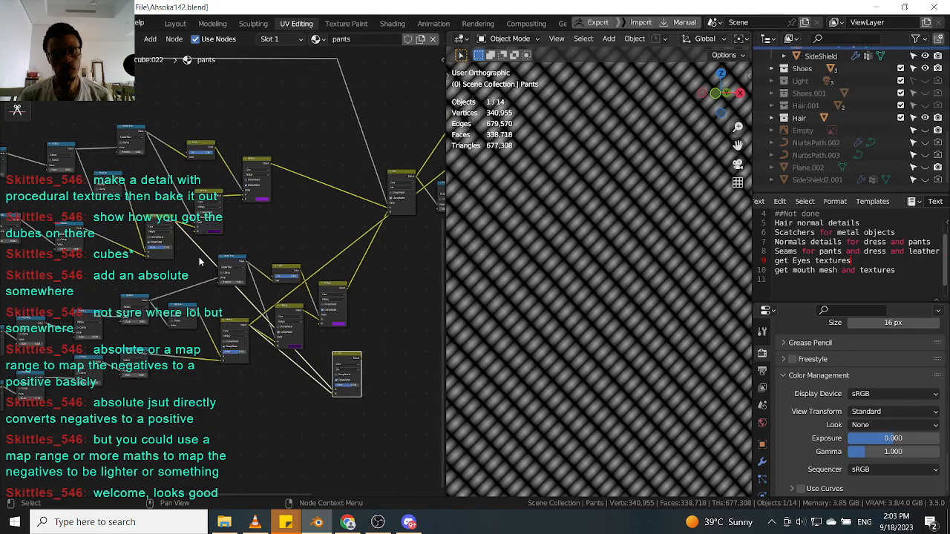
ctrl+shift+click(355, 359)
scroll(355, 359, up, 4)
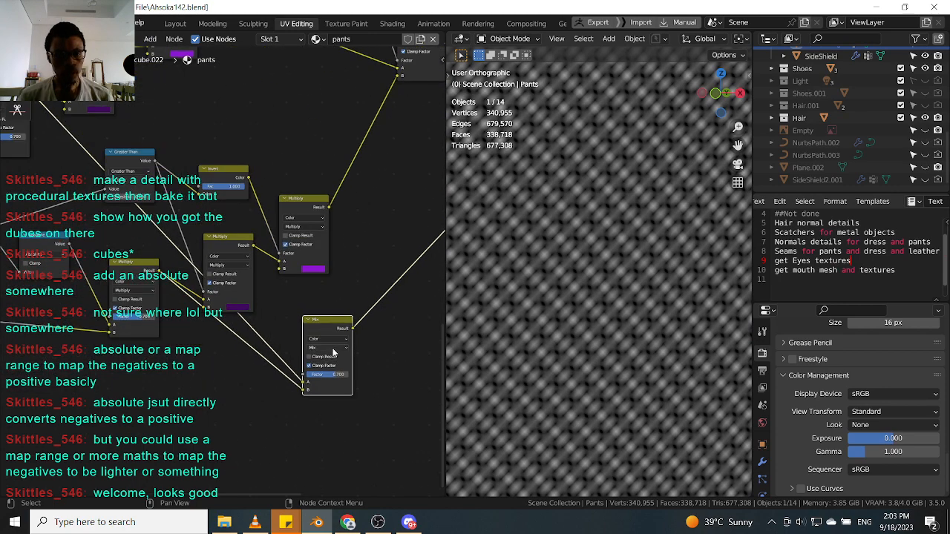
Switch the new Mix node's blend mode to Multiply and move it beside the Color Ramp chain.
click(333, 348)
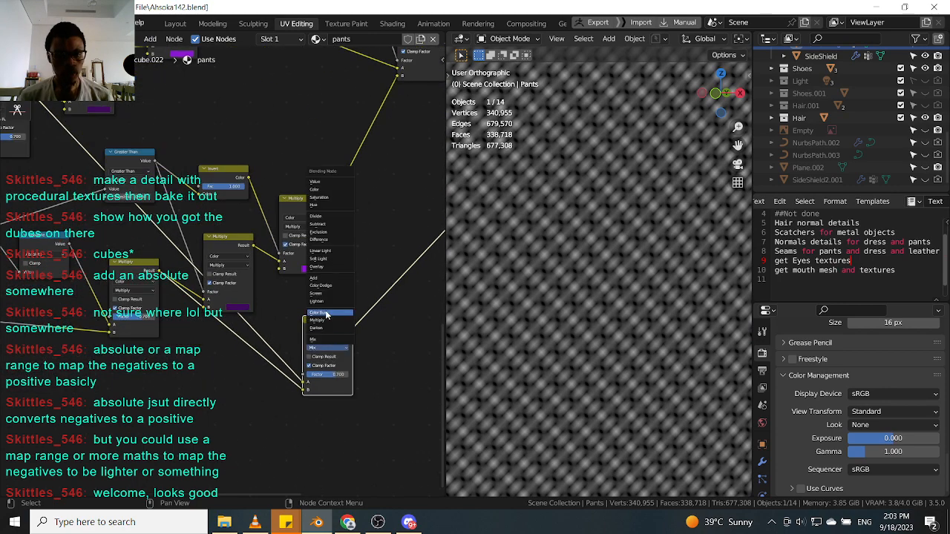
click(328, 320)
scroll(331, 330, down, 7)
middle_drag(308, 330, 331, 365)
scroll(213, 288, down, 2)
scroll(371, 322, up, 4)
scroll(180, 156, down, 4)
scroll(129, 118, up, 2)
click(73, 86)
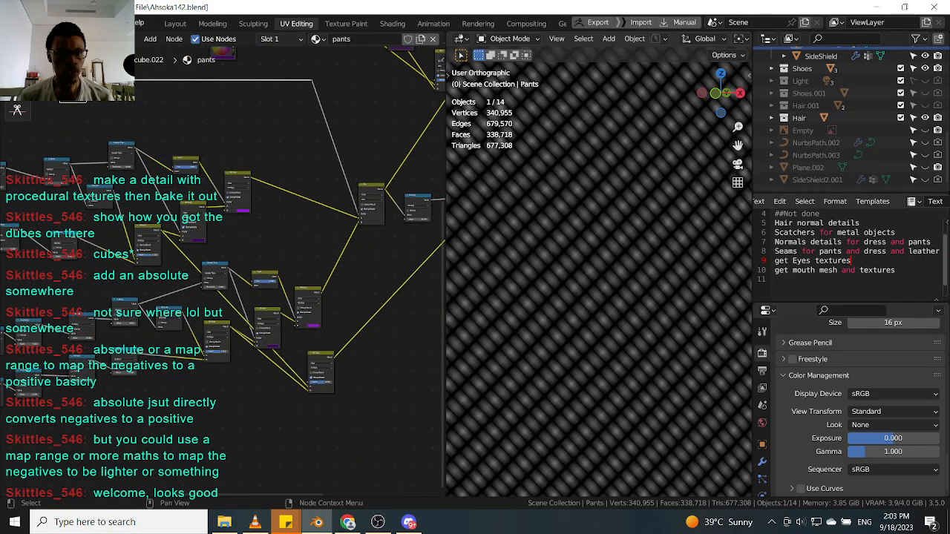
drag(91, 87, 390, 258)
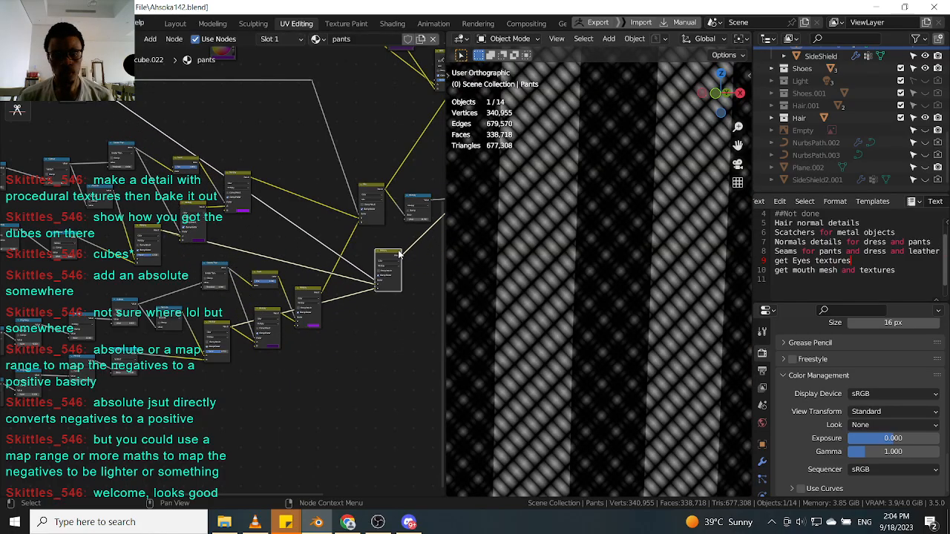
Set that node's blend mode back to Mix.
scroll(389, 256, up, 3)
scroll(389, 256, up, 1)
click(387, 282)
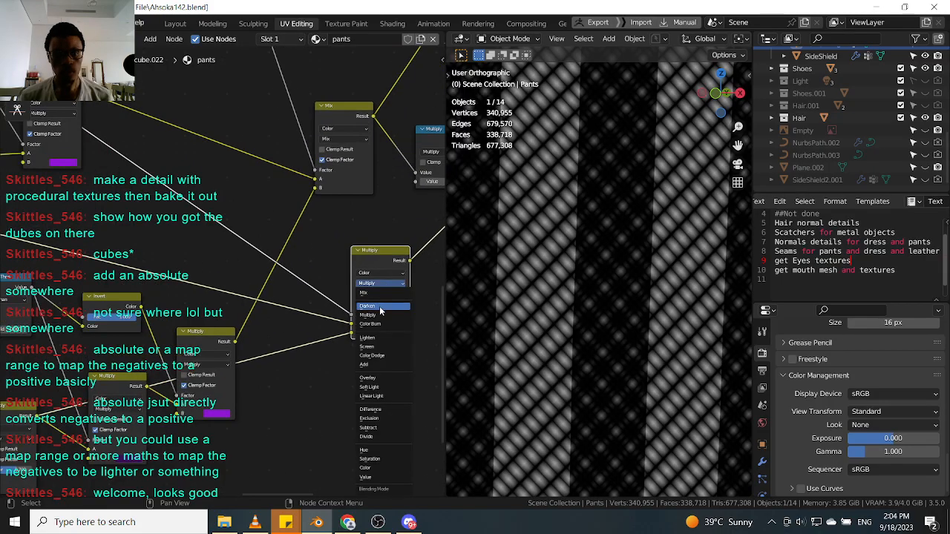
click(374, 293)
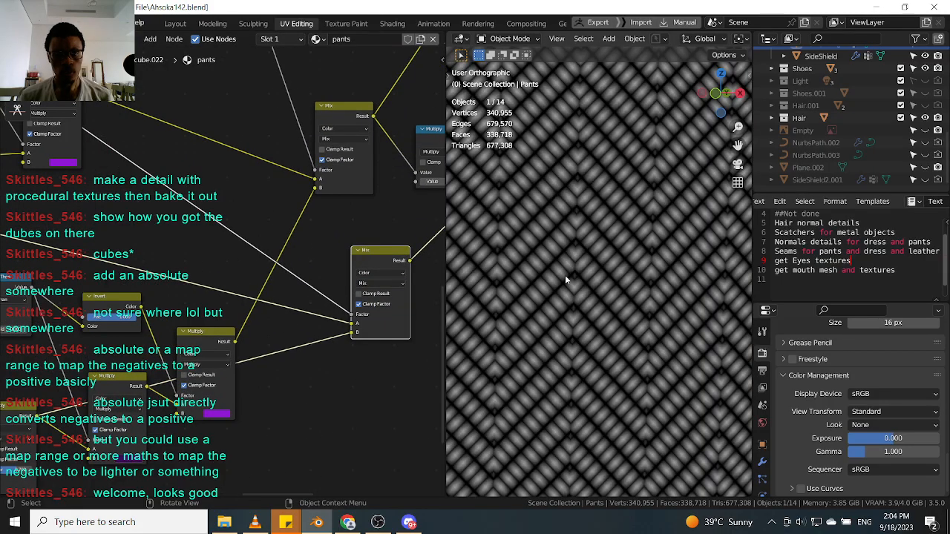
Reposition the Mix node and preview the upper Mix node's output in the viewport.
scroll(549, 274, up, 3)
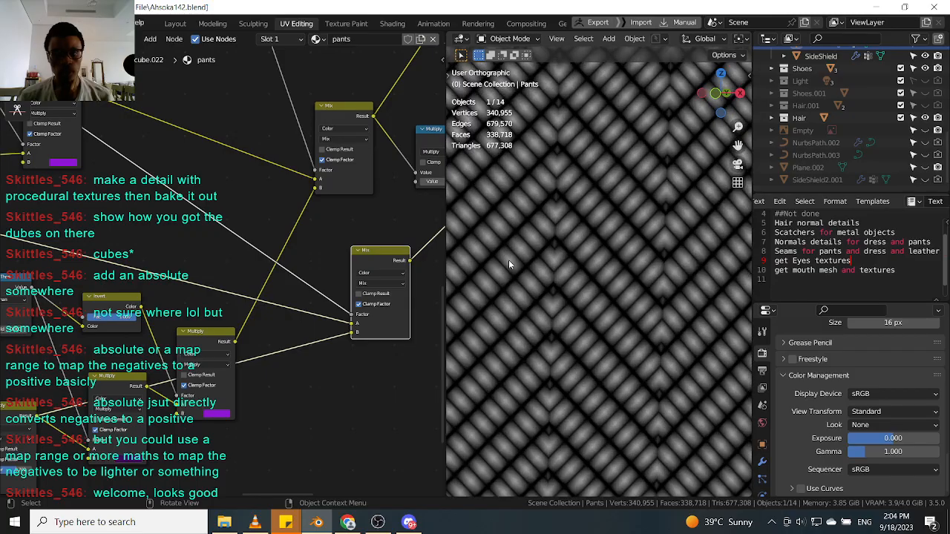
middle_drag(352, 280, 287, 305)
scroll(287, 305, down, 3)
scroll(316, 217, up, 2)
ctrl+shift+click(238, 175)
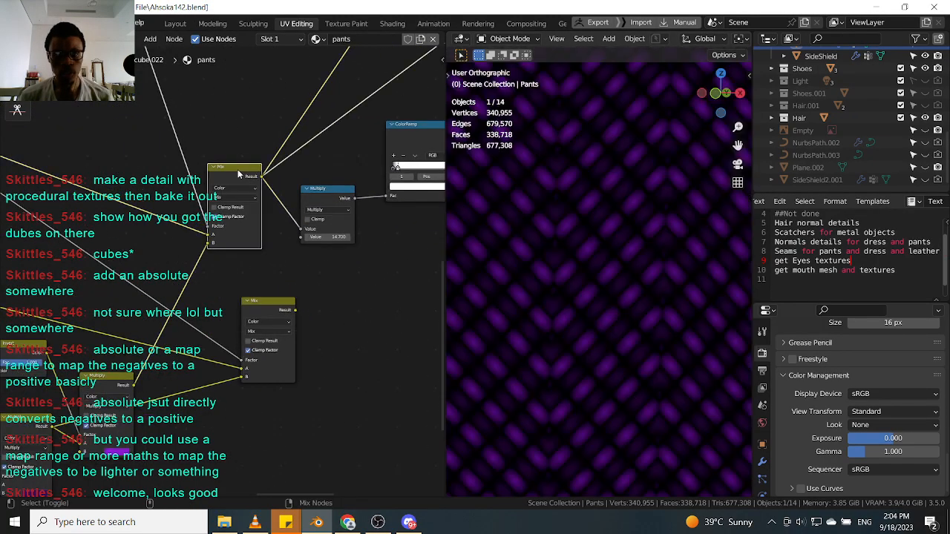
scroll(564, 275, up, 1)
scroll(523, 288, down, 1)
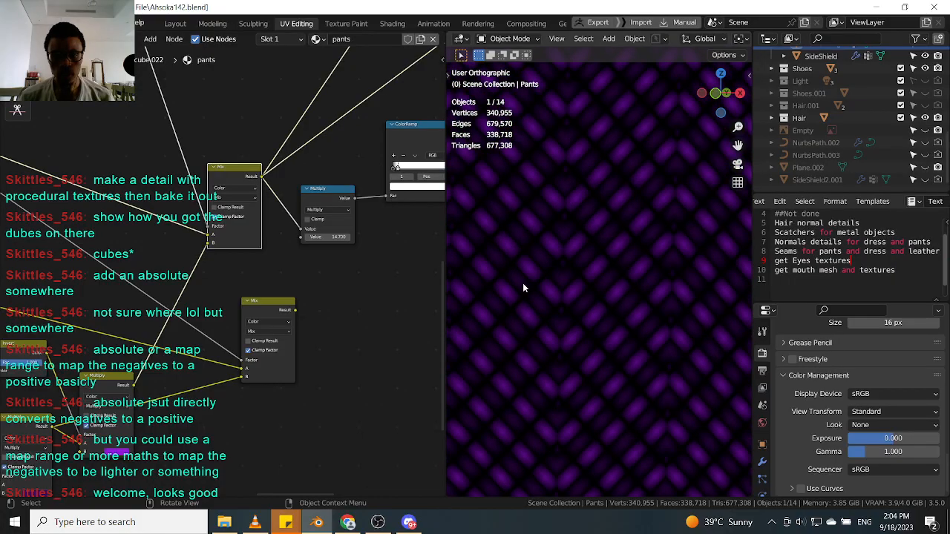
scroll(328, 227, down, 2)
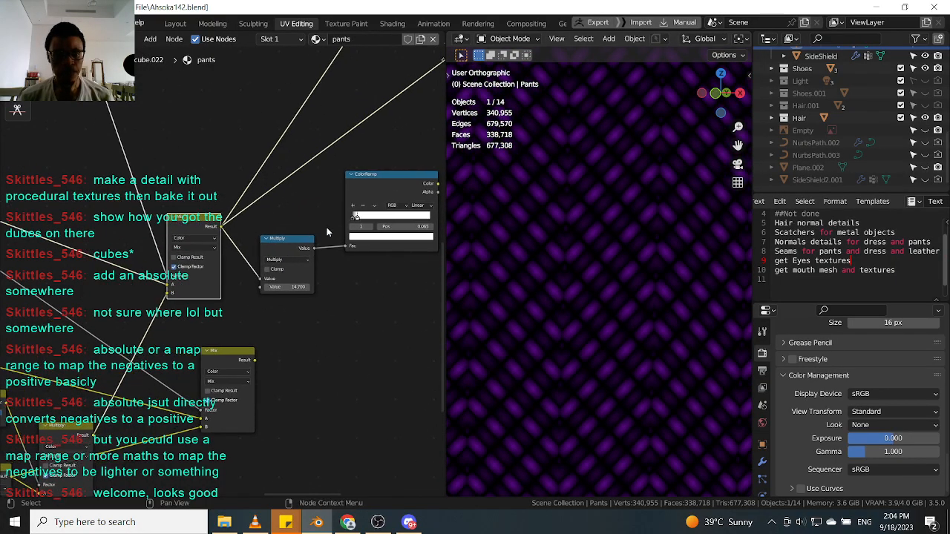
scroll(312, 227, down, 1)
scroll(312, 227, down, 1)
middle_drag(312, 227, 298, 262)
scroll(298, 261, up, 2)
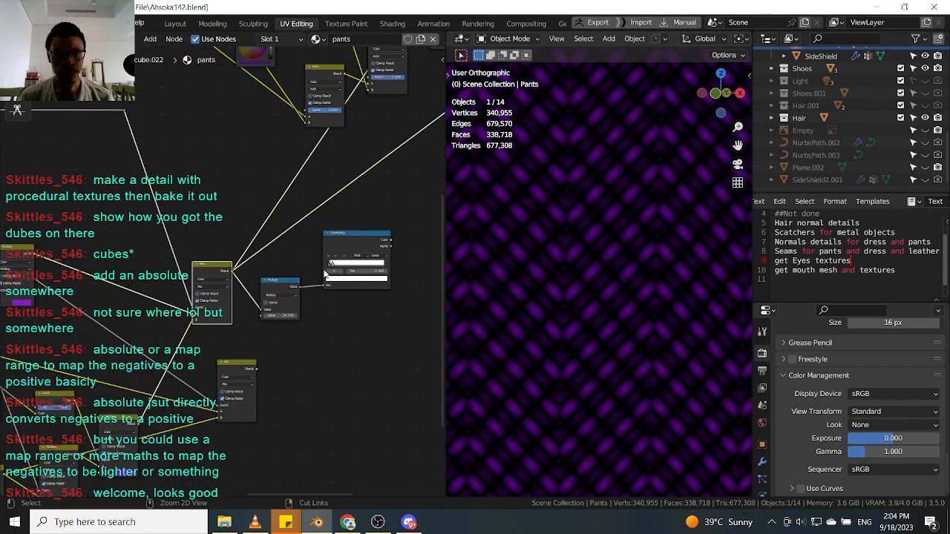
Preview the Multiply and Mix node outputs and move the Color Ramp node down slightly.
ctrl+shift+click(283, 287)
scroll(286, 282, up, 1)
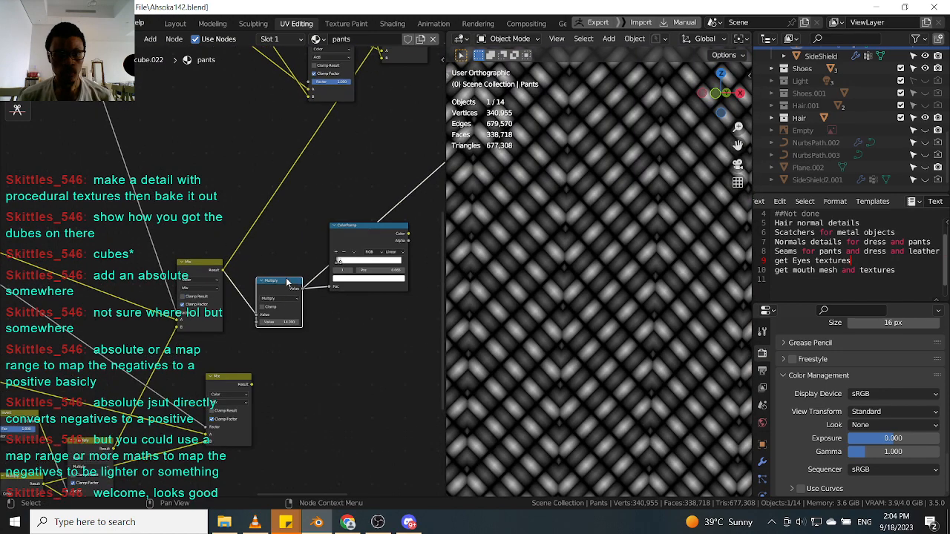
ctrl+shift+click(211, 267)
click(370, 227)
scroll(365, 233, down, 4)
scroll(324, 231, up, 3)
drag(370, 238, 370, 270)
scroll(252, 256, down, 3)
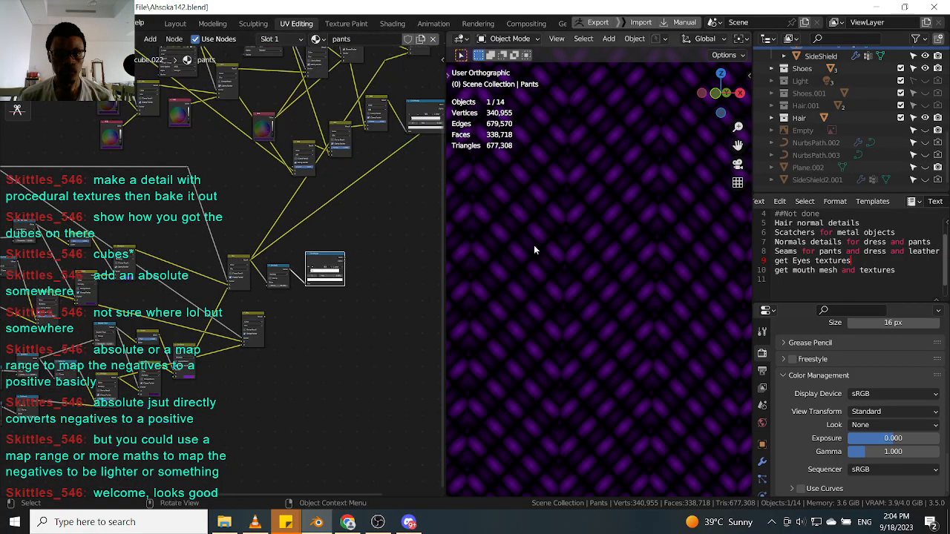
scroll(571, 267, up, 3)
scroll(539, 303, down, 3)
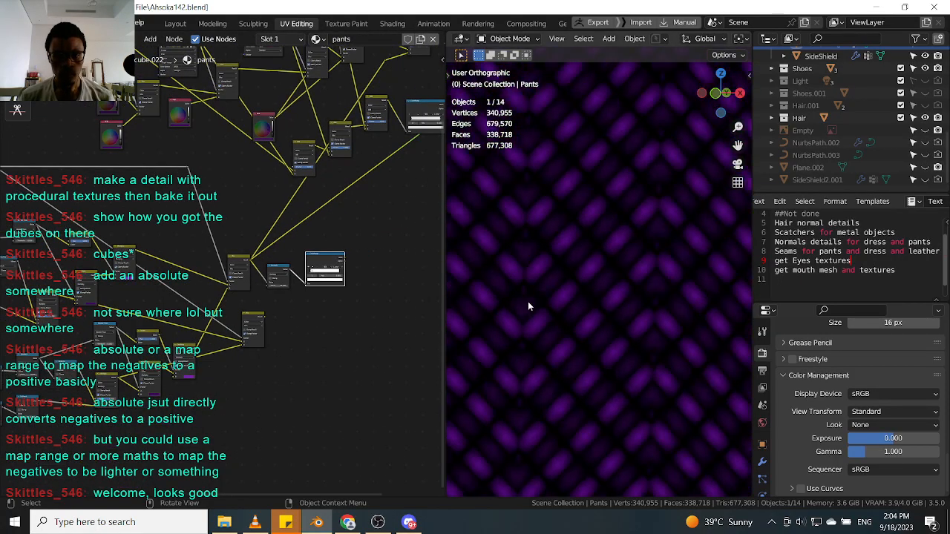
Compare the viewport previews of the lower and upper Mix nodes.
ctrl+shift+click(259, 317)
scroll(293, 322, up, 2)
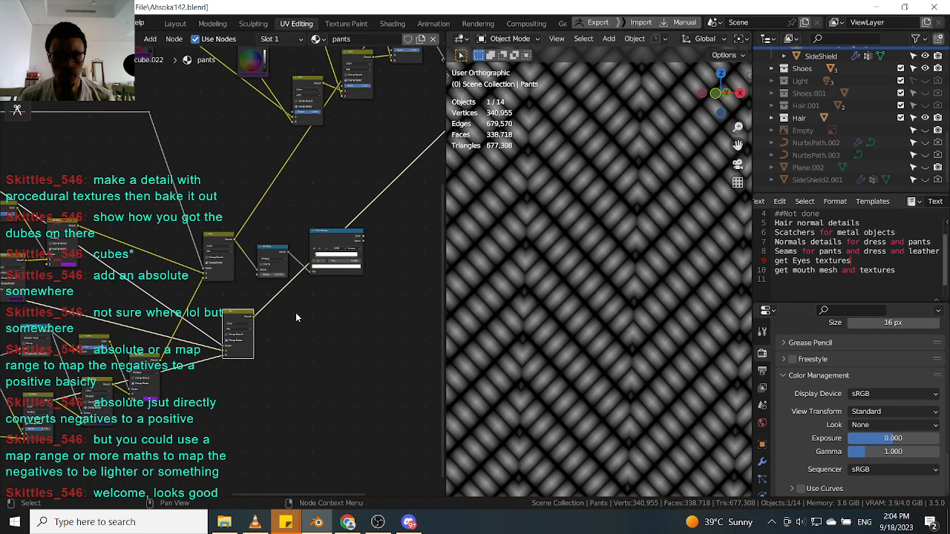
scroll(242, 241, up, 2)
ctrl+shift+click(230, 283)
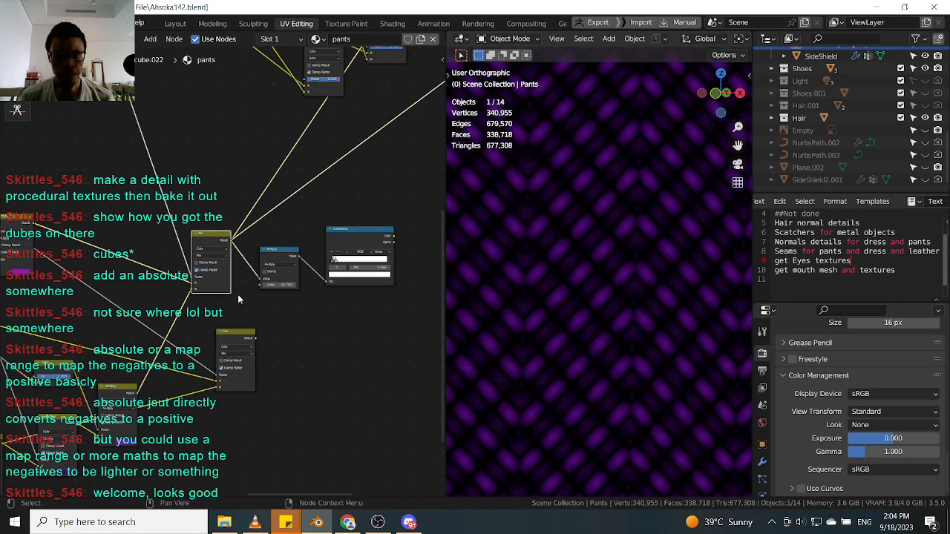
ctrl+shift+click(240, 334)
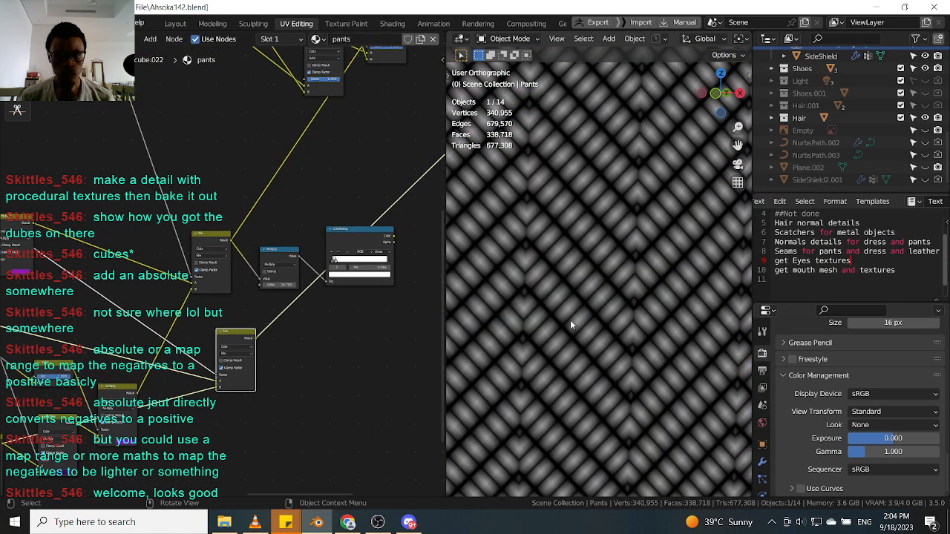
scroll(317, 268, down, 1)
scroll(211, 216, up, 1)
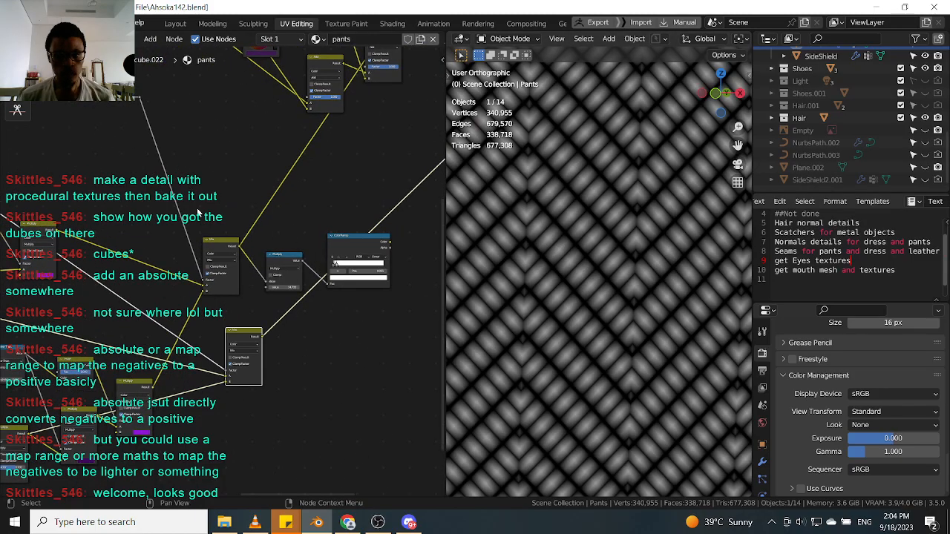
ctrl+shift+click(220, 261)
scroll(657, 224, up, 2)
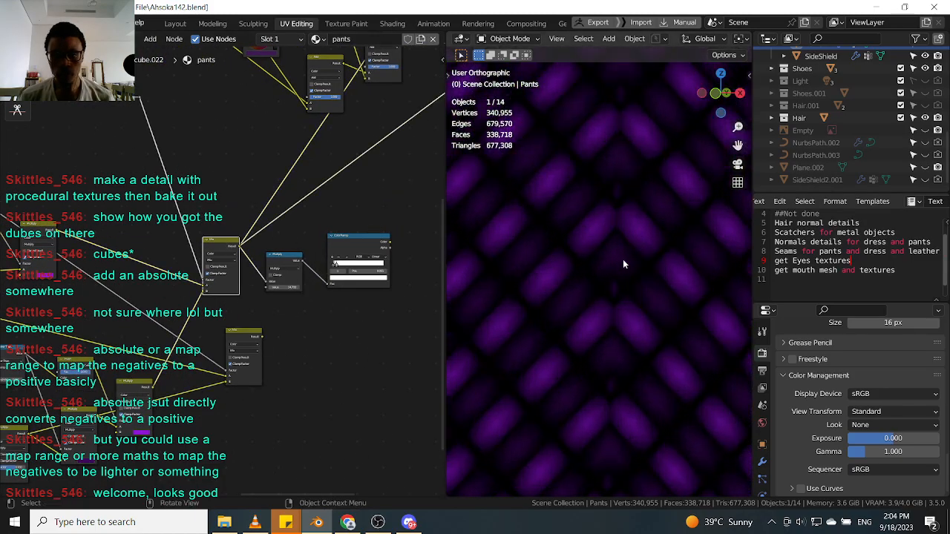
scroll(191, 270, down, 2)
key(shift+a)
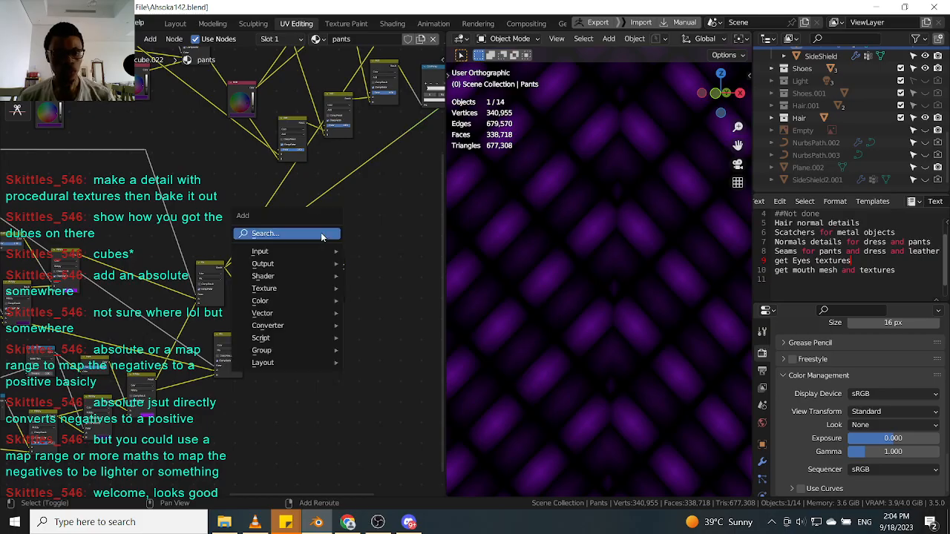
click(320, 232)
text(ma)
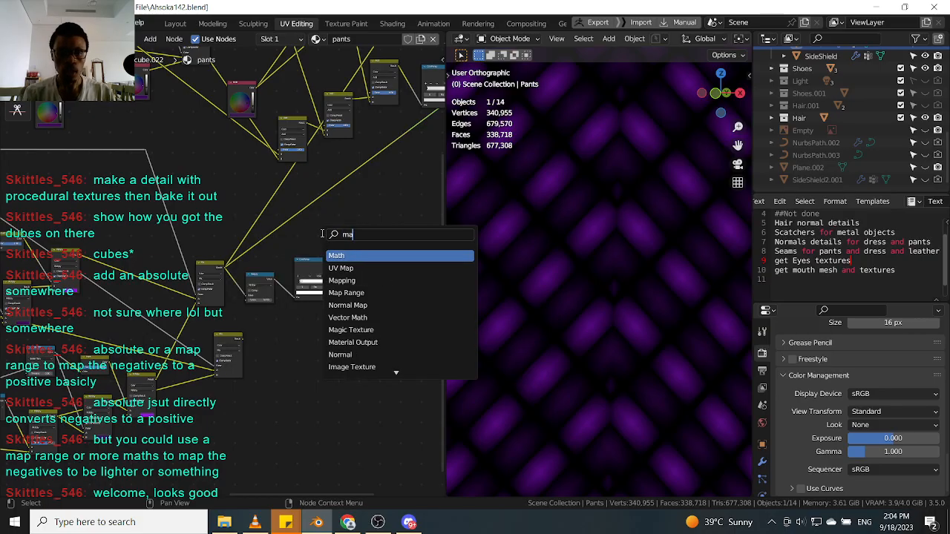
key(BackSpace)
key(BackSpace)
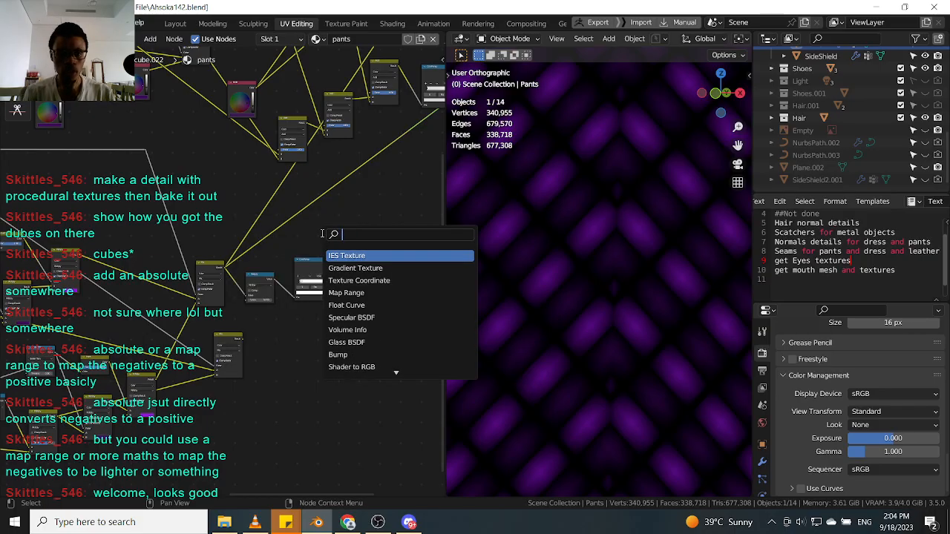
text(m)
key(BackSpace)
text(map)
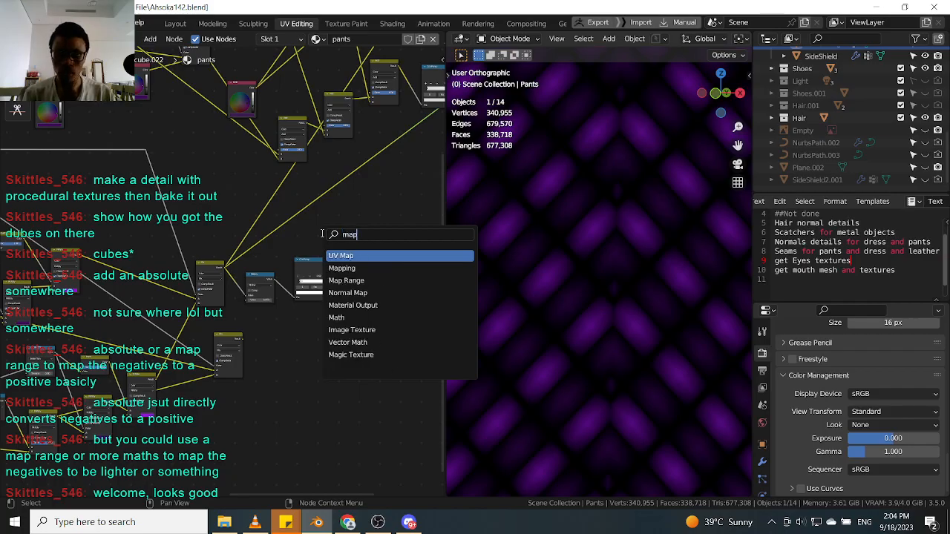
key(Down)
key(Down)
key(Up)
key(Down)
key(Return)
scroll(353, 217, up, 3)
drag(390, 203, 351, 210)
key(h)
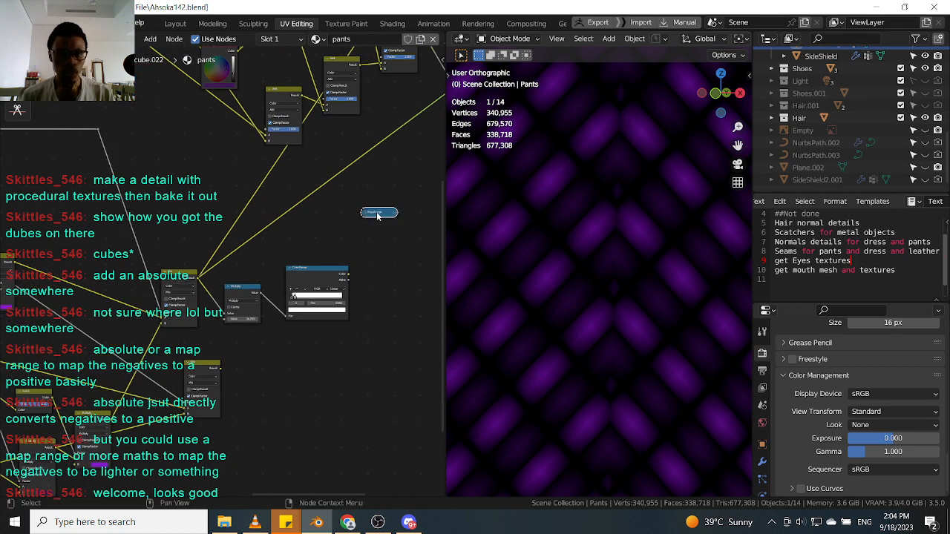
key(h)
drag(375, 215, 329, 213)
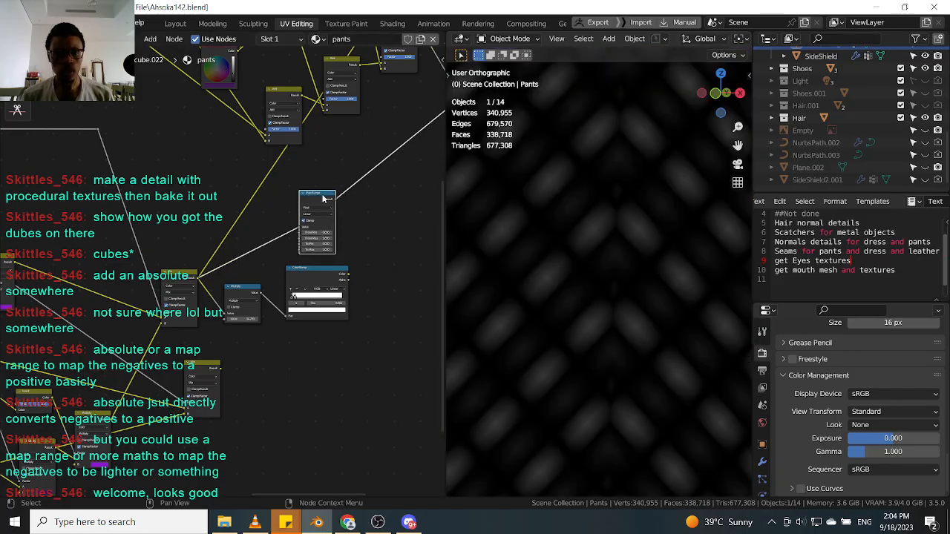
key(ctrl+x)
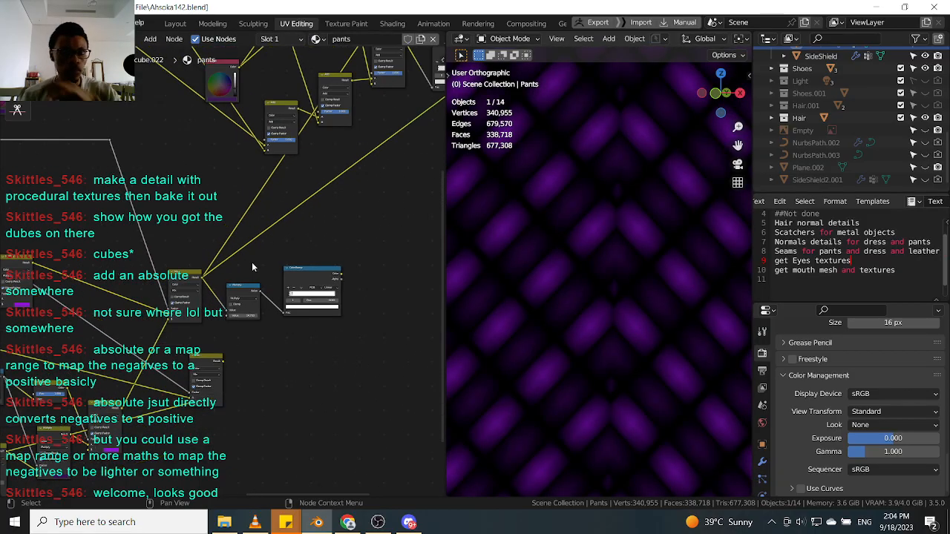
Select and move the group of nodes into a new position.
scroll(226, 274, up, 1)
drag(377, 244, 256, 342)
key(g)
click(349, 317)
scroll(227, 234, up, 1)
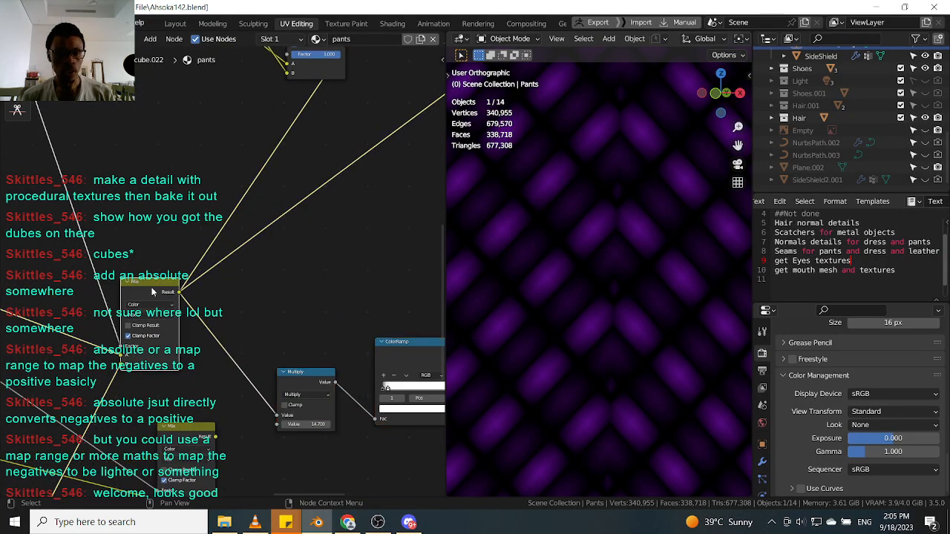
scroll(169, 286, down, 1)
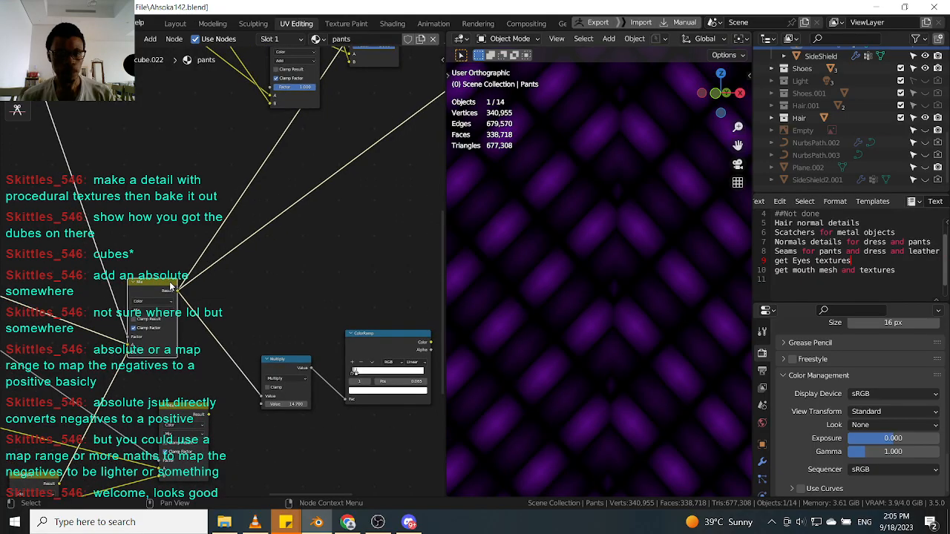
Duplicate the upper Mix node and place the copy beside it.
key(shift+d)
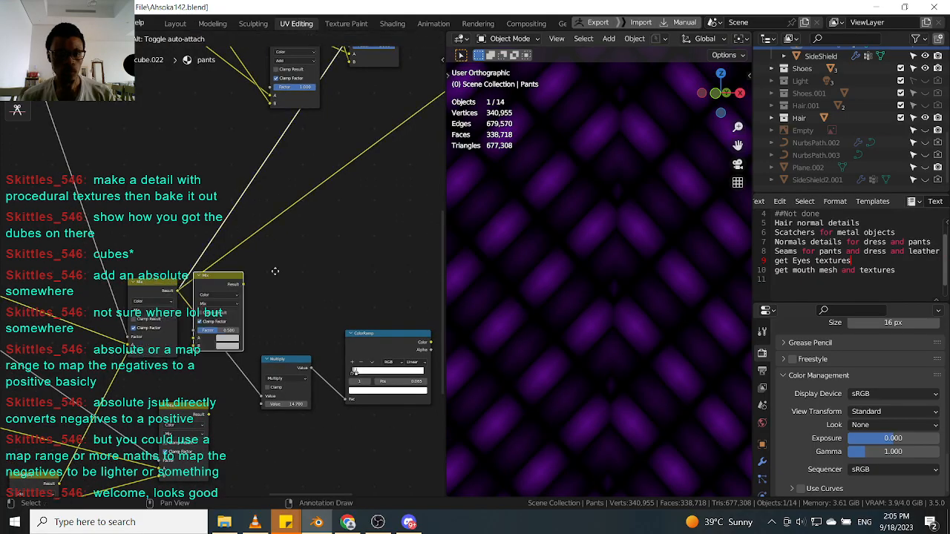
click(323, 256)
scroll(323, 256, down, 4)
scroll(324, 256, up, 2)
scroll(323, 257, down, 3)
middle_drag(231, 290, 310, 290)
Connect the chevron outputs into the duplicated Mix node's inputs.
scroll(138, 305, up, 3)
scroll(137, 304, up, 1)
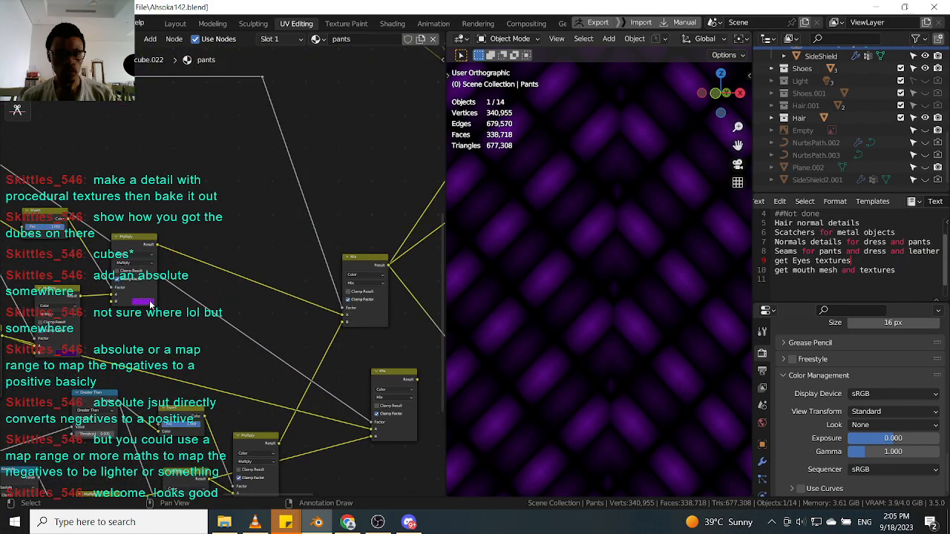
scroll(165, 298, down, 1)
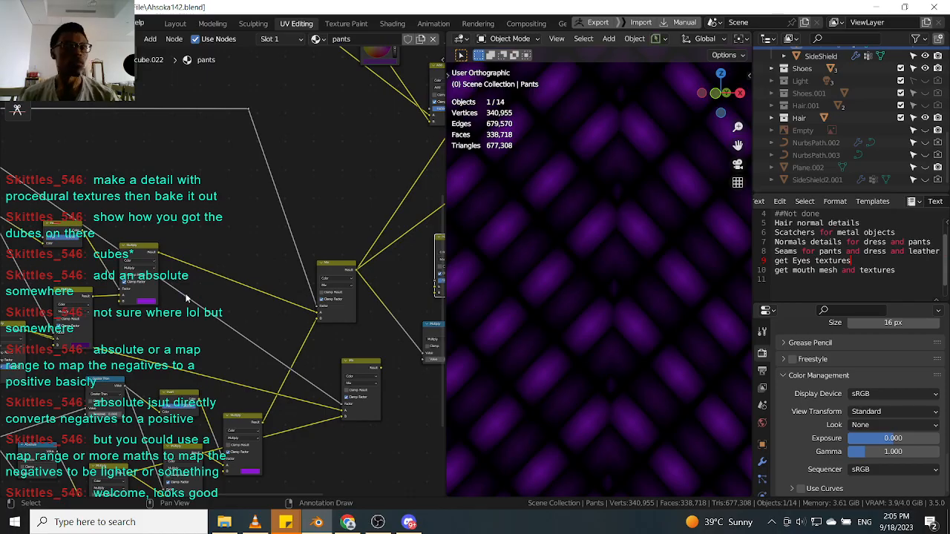
scroll(200, 300, down, 1)
middle_drag(374, 290, 274, 305)
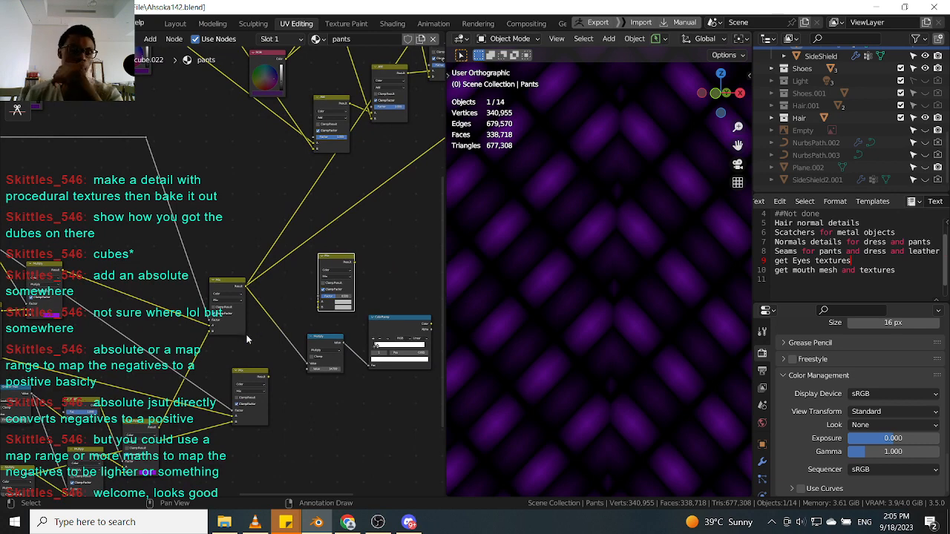
scroll(281, 323, down, 1)
middle_drag(352, 332, 287, 321)
Preview the outputs of the lower and upper Mix nodes in the viewport.
scroll(287, 320, up, 1)
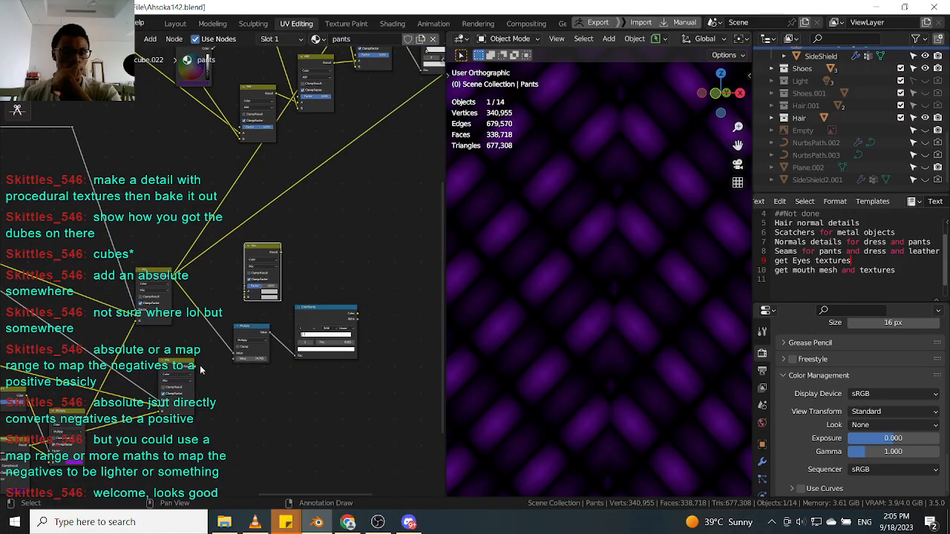
ctrl+shift+click(189, 363)
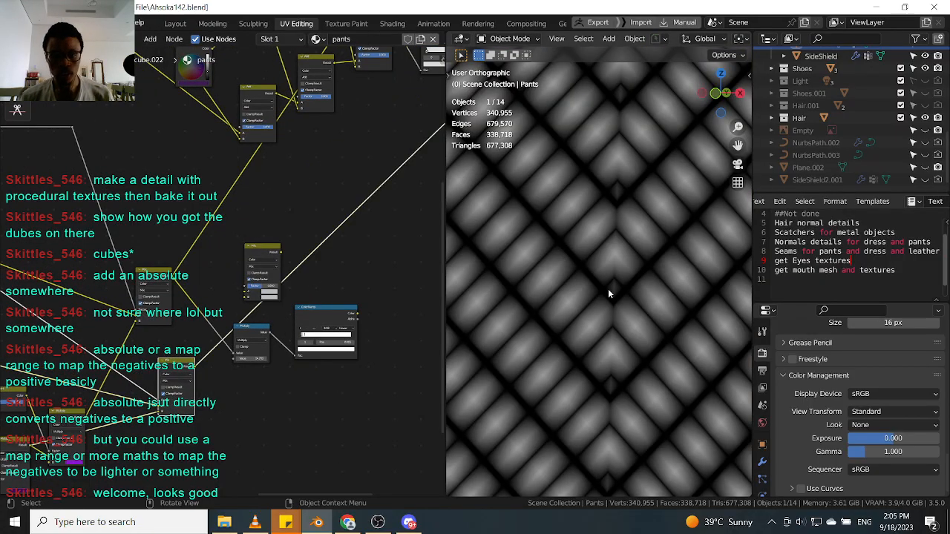
ctrl+shift+click(156, 293)
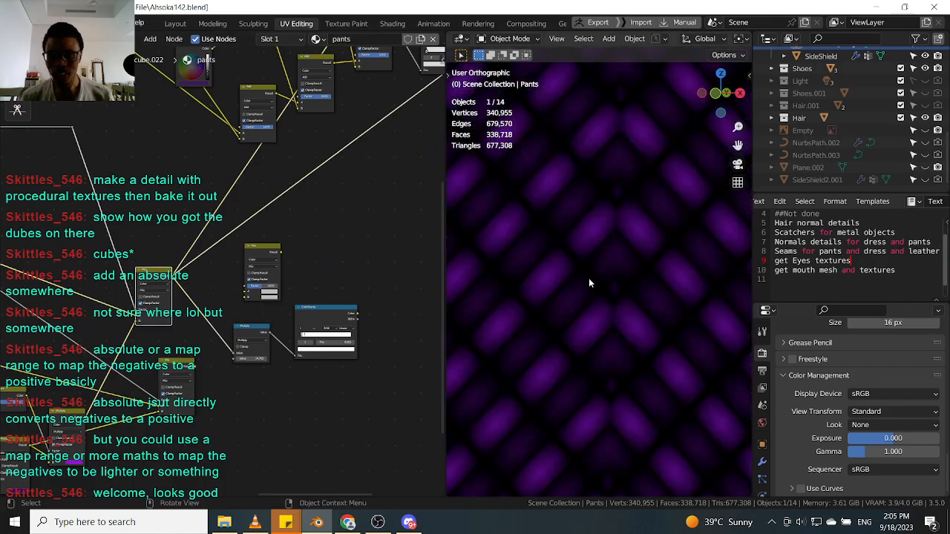
ctrl+shift+click(182, 368)
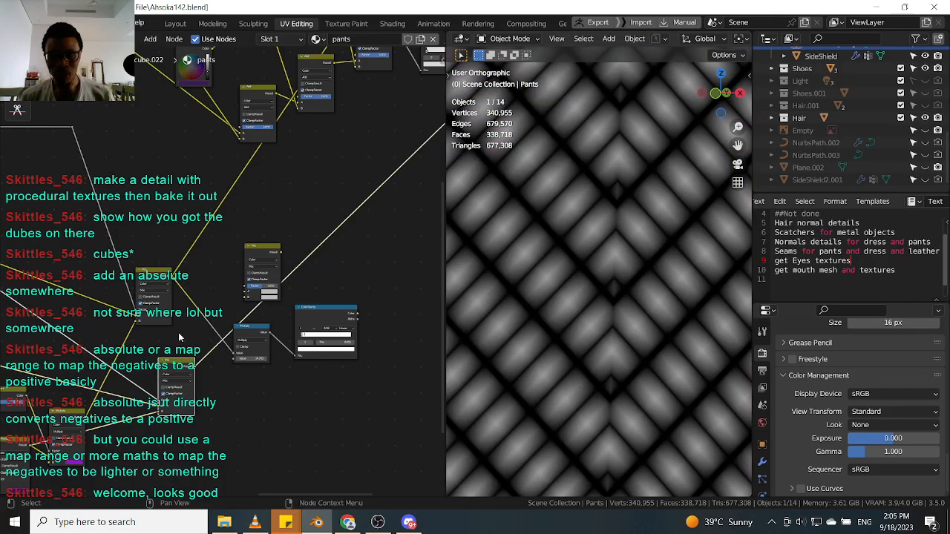
Preview the purple-tinted Mix node's output on the pants in the viewport.
ctrl+shift+click(154, 273)
scroll(621, 240, up, 3)
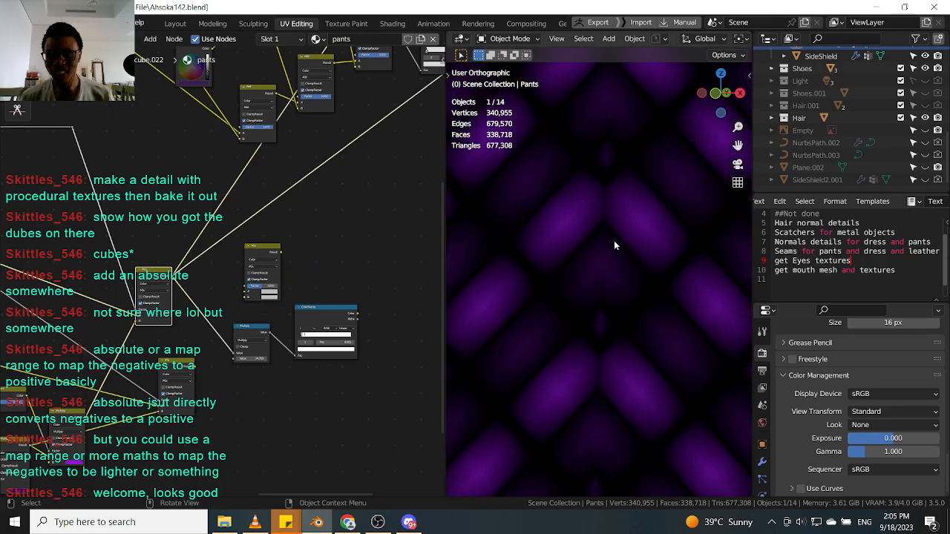
scroll(214, 280, down, 5)
scroll(203, 287, up, 5)
scroll(201, 286, down, 4)
Brighten the purple colors in the two upper Multiply nodes' color swatches.
middle_drag(201, 286, 276, 261)
scroll(236, 260, up, 2)
middle_drag(116, 265, 226, 248)
scroll(190, 264, up, 4)
ctrl+shift+click(215, 197)
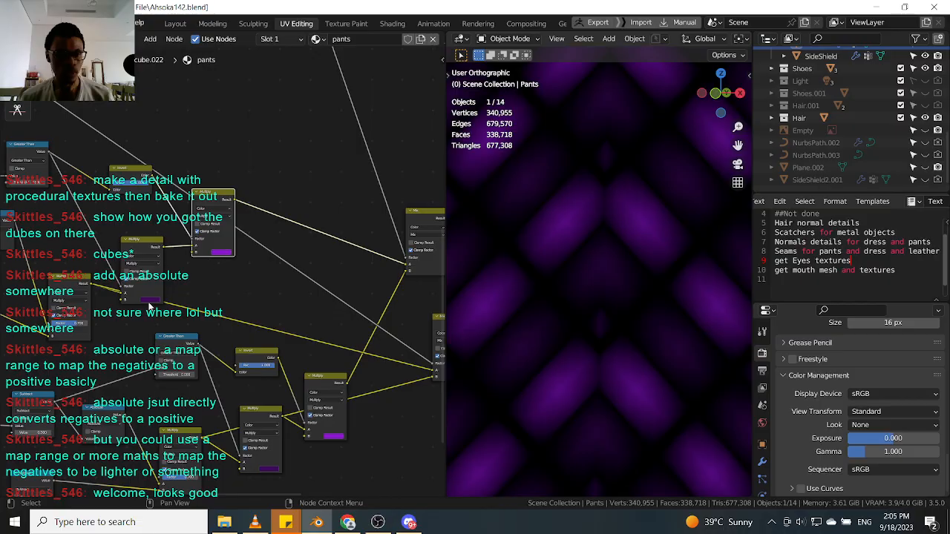
click(151, 300)
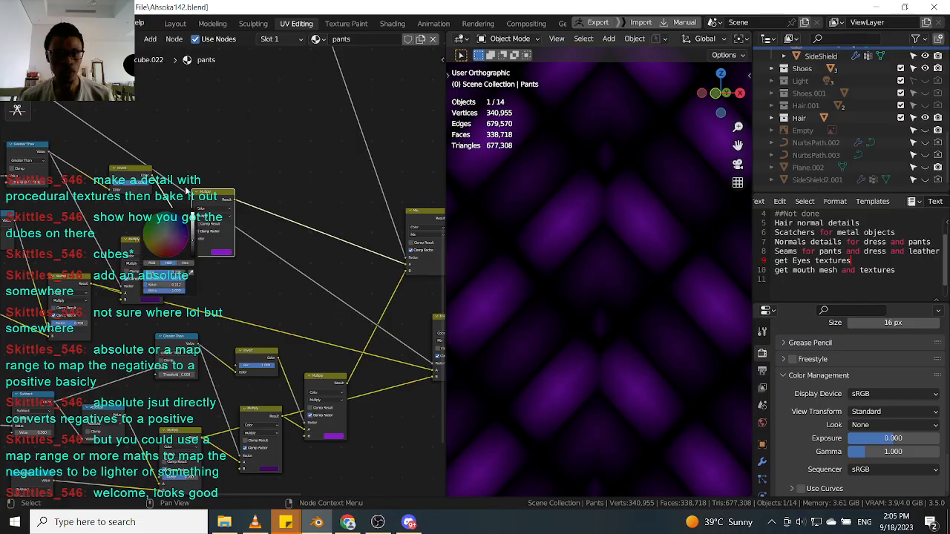
drag(192, 220, 192, 213)
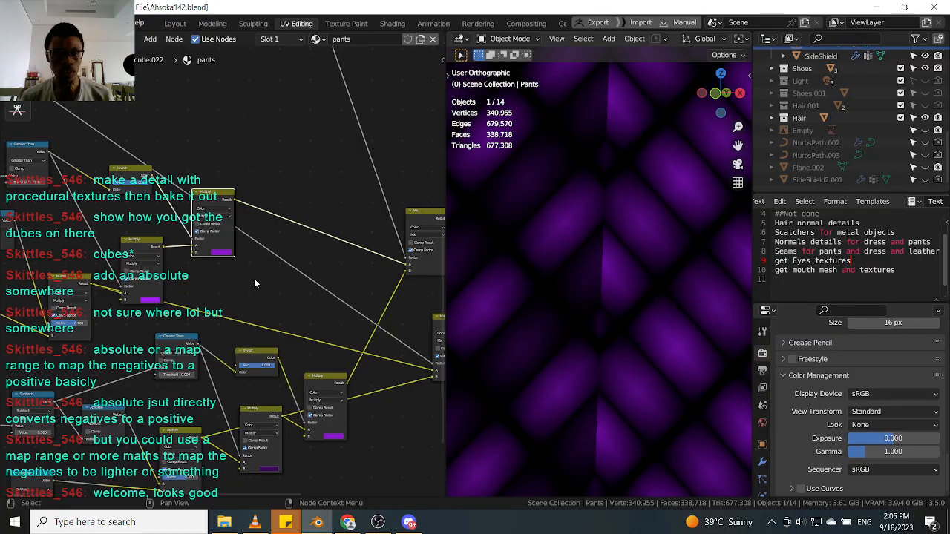
click(220, 253)
drag(261, 176, 262, 165)
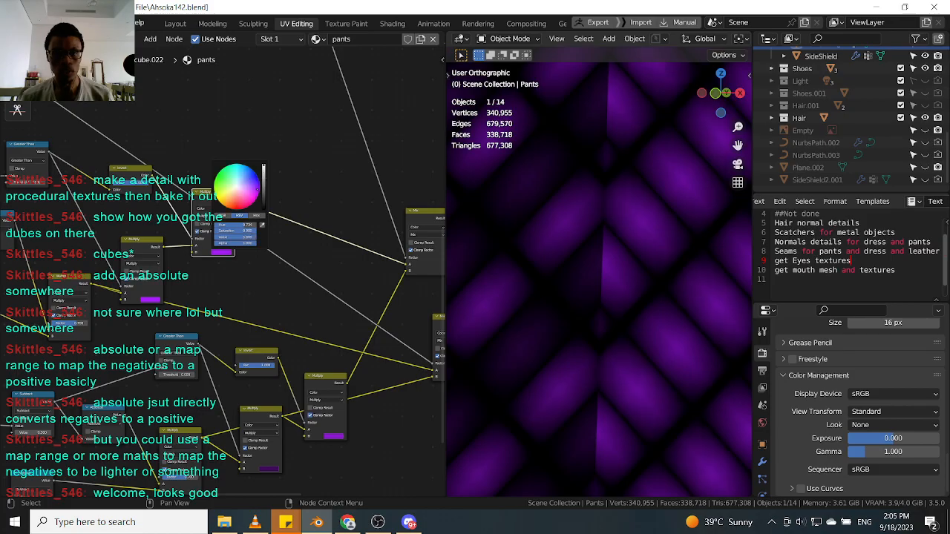
Open the color swatches of the two lower Multiply nodes to check their purple tint.
middle_drag(320, 494, 258, 388)
click(250, 398)
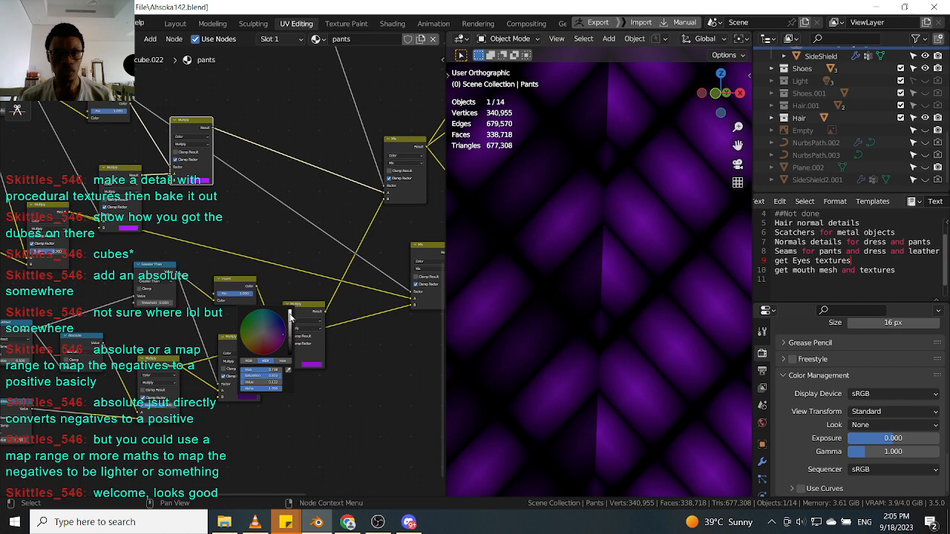
click(311, 365)
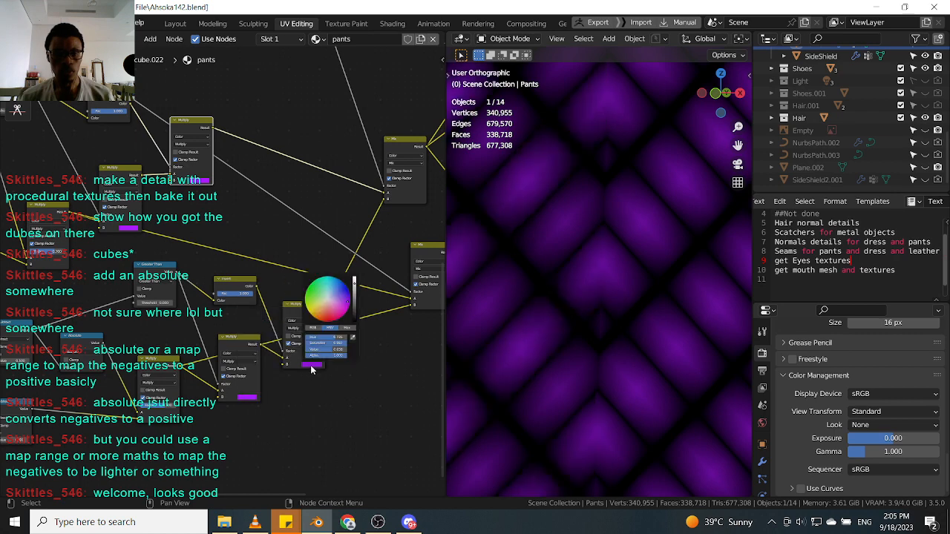
scroll(313, 307, down, 3)
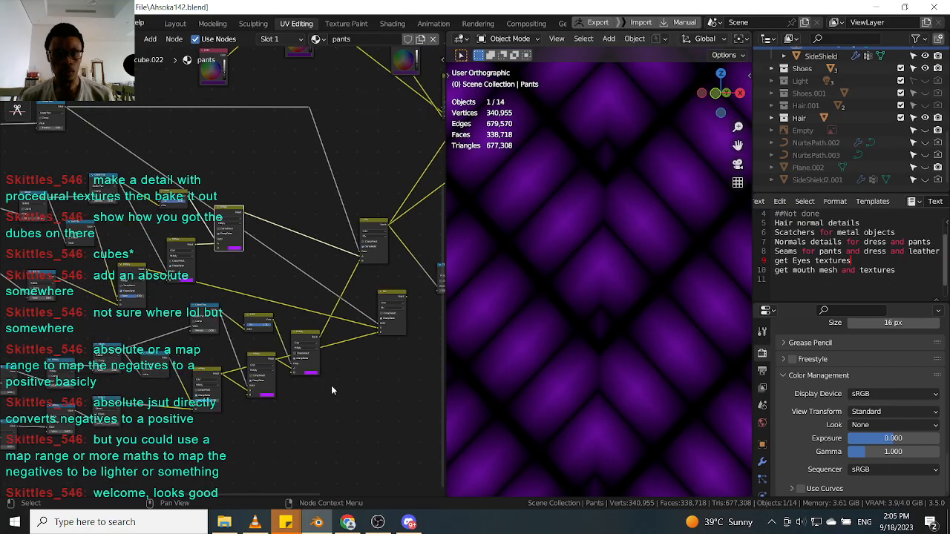
scroll(313, 312, up, 3)
Preview the lower Mix node's grayscale chevron output in the viewport.
ctrl+shift+click(319, 343)
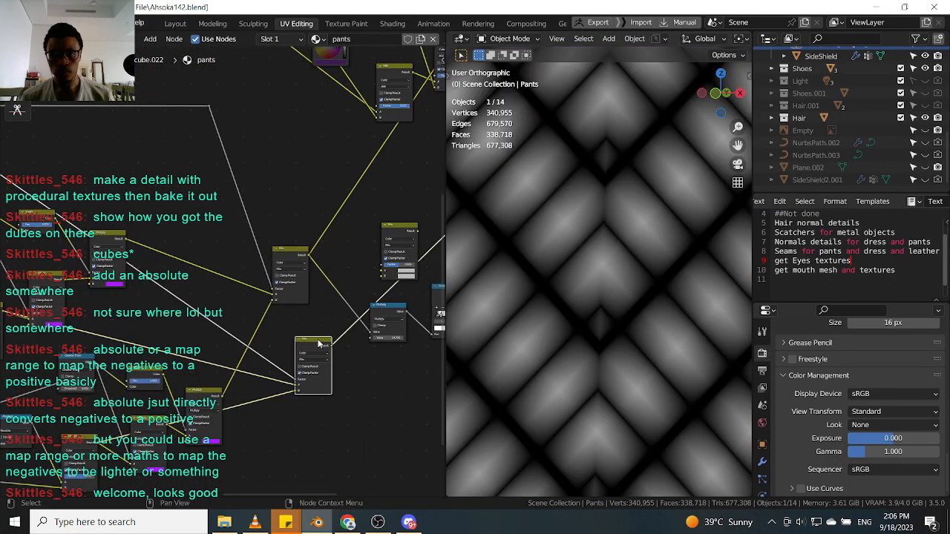
ctrl+shift+click(297, 253)
key(ctrl+z)
key(ctrl+shift+z)
key(ctrl+z)
key(ctrl+shift+z)
key(ctrl+shift+z)
Move the duplicated Mix node down into an open area of the node editor.
scroll(322, 312, down, 3)
middle_drag(305, 311, 241, 325)
scroll(240, 324, up, 1)
ctrl+shift+click(260, 357)
scroll(322, 308, down, 1)
middle_drag(322, 308, 235, 333)
scroll(288, 289, down, 1)
middle_drag(288, 289, 227, 350)
scroll(306, 262, up, 2)
key(g)
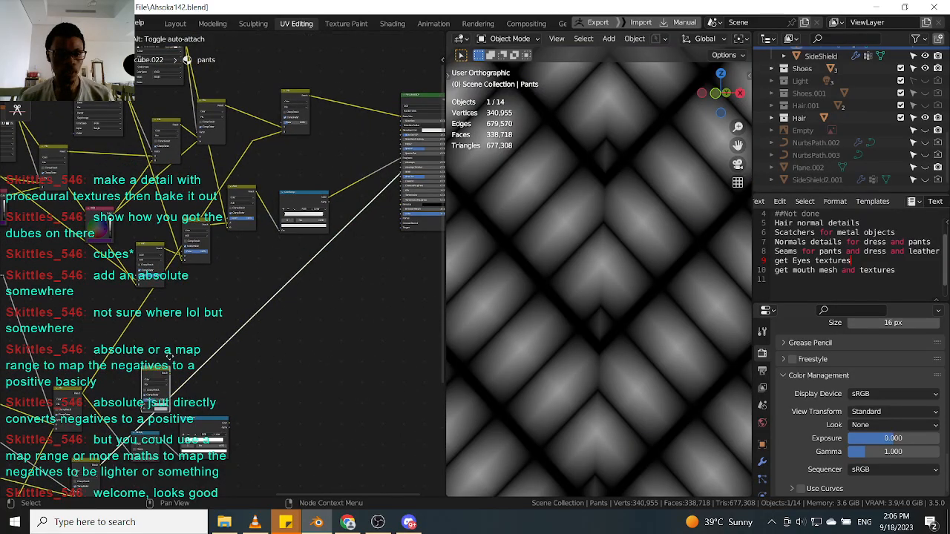
click(377, 365)
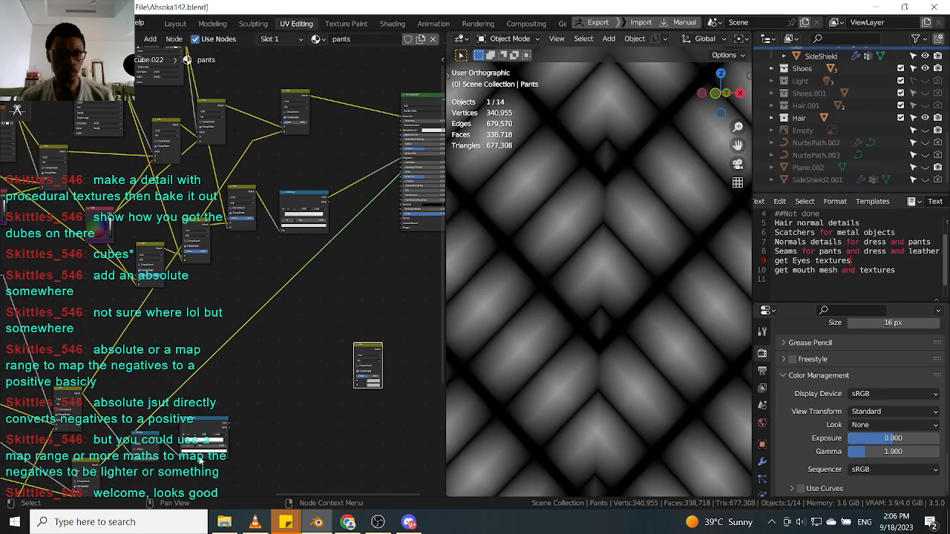
Dissolve the converter node feeding the ColorRamp, keeping its links, and move the ColorRamp into its place.
scroll(160, 458, up, 1)
middle_drag(160, 457, 217, 388)
scroll(225, 386, up, 2)
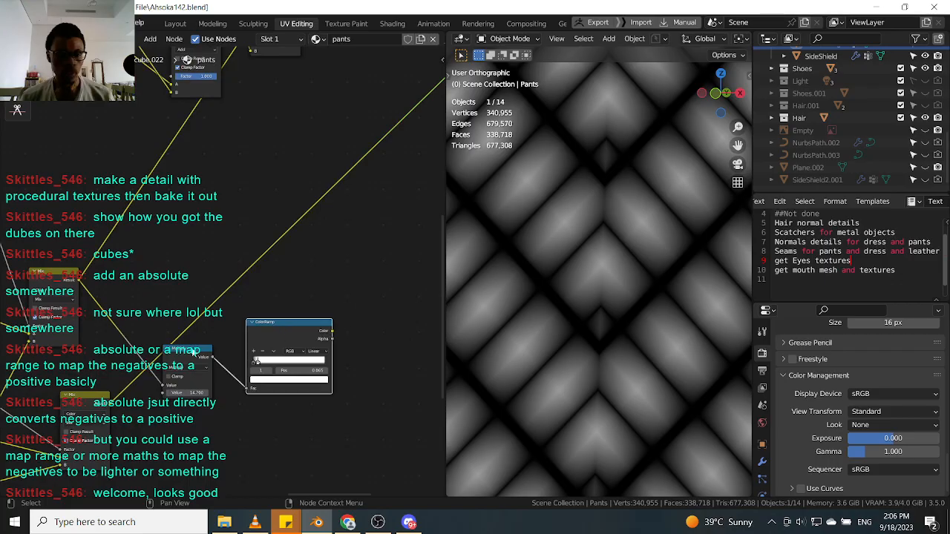
key(ctrl+x)
drag(285, 334, 234, 299)
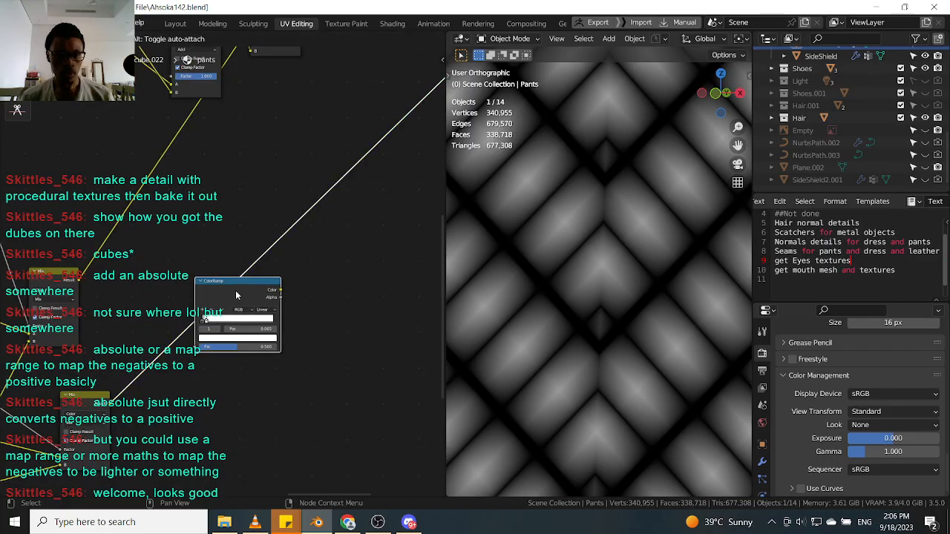
Slide the ColorRamp's second stop to position 0.258 and lighten the first stop's color to gray.
scroll(250, 313, up, 1)
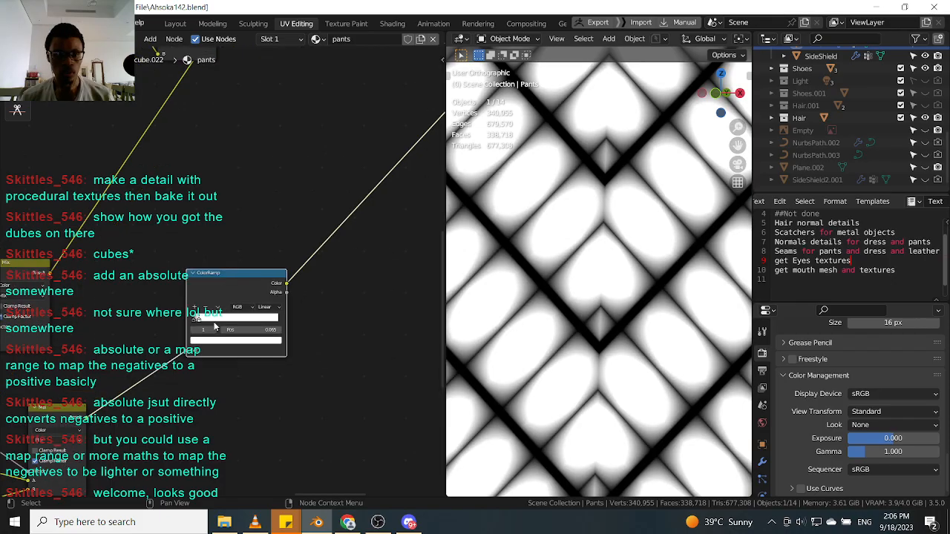
mouse_move(199, 321)
mouse_down()
mouse_move(227, 319)
mouse_move(191, 315)
mouse_move(231, 320)
mouse_move(187, 322)
mouse_move(224, 322)
mouse_move(216, 323)
mouse_up()
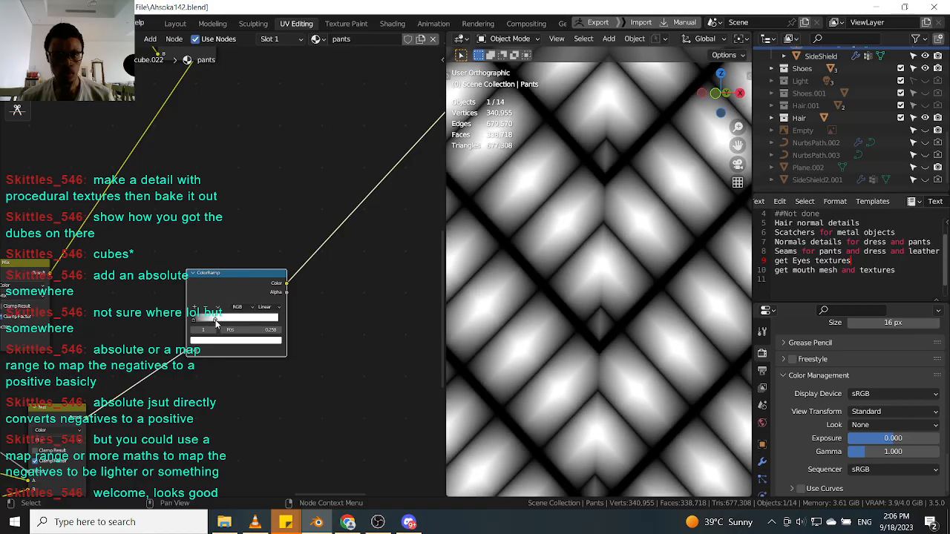
click(194, 321)
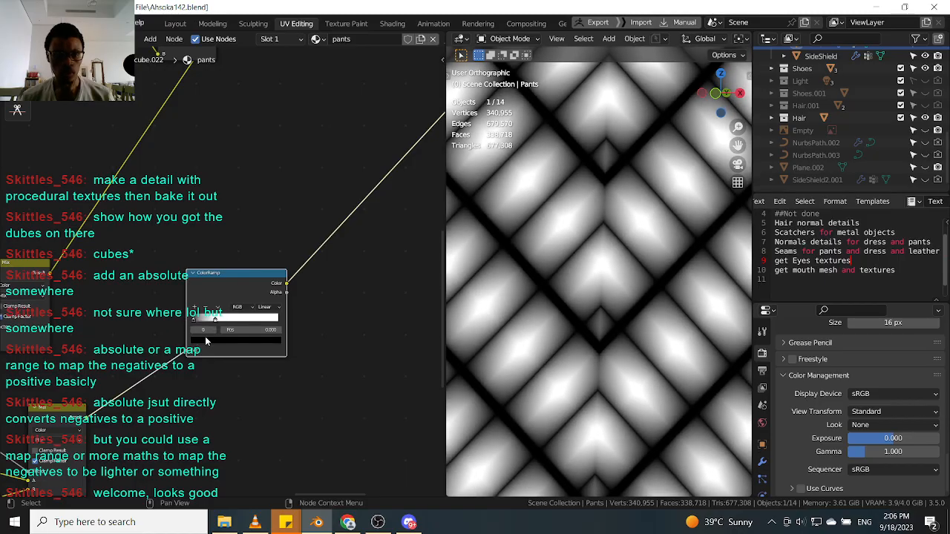
click(207, 340)
drag(261, 268, 262, 248)
Set the first ColorRamp stop's color value to 0.653.
scroll(636, 345, down, 4)
scroll(637, 349, down, 3)
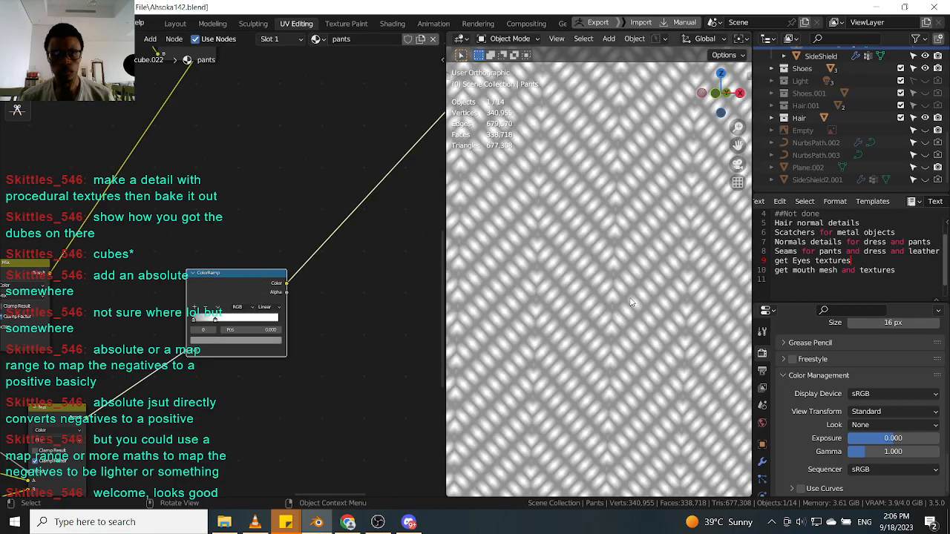
scroll(627, 300, up, 4)
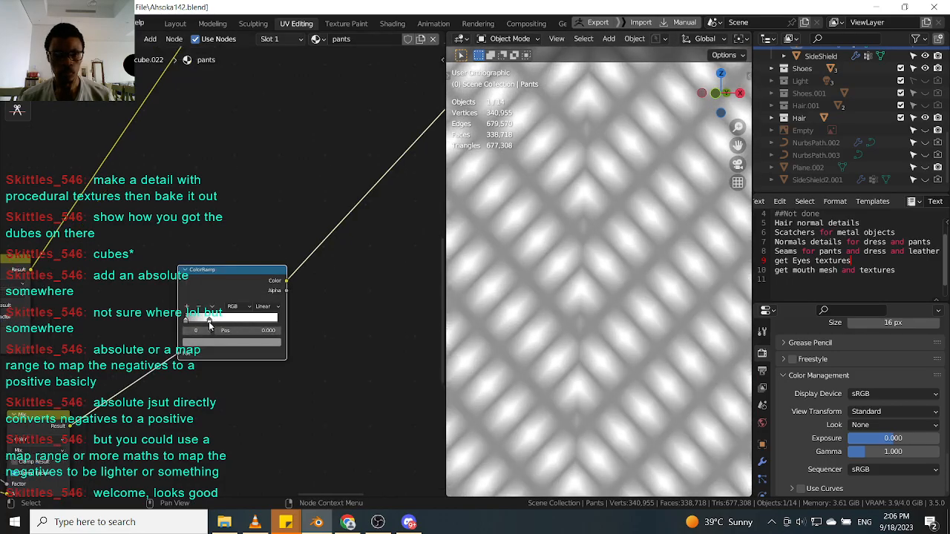
click(210, 324)
click(212, 343)
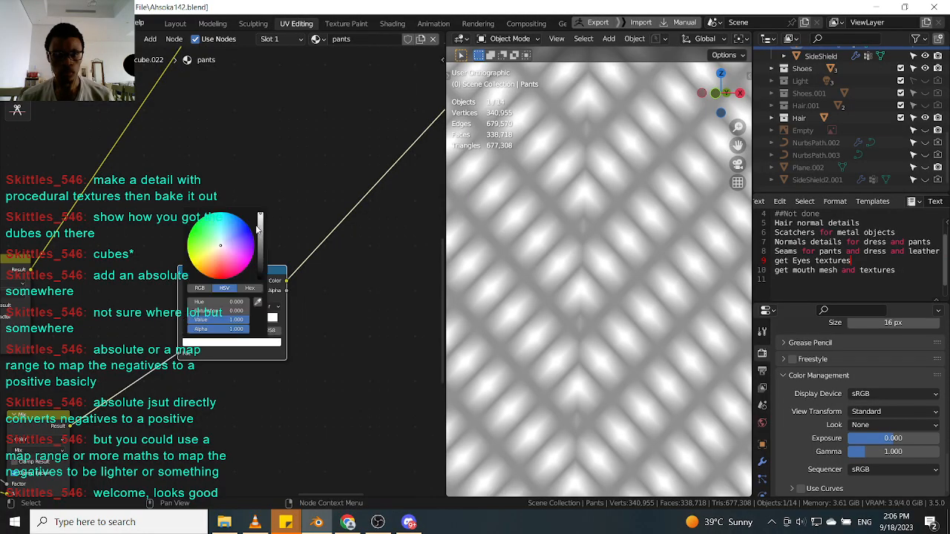
click(260, 227)
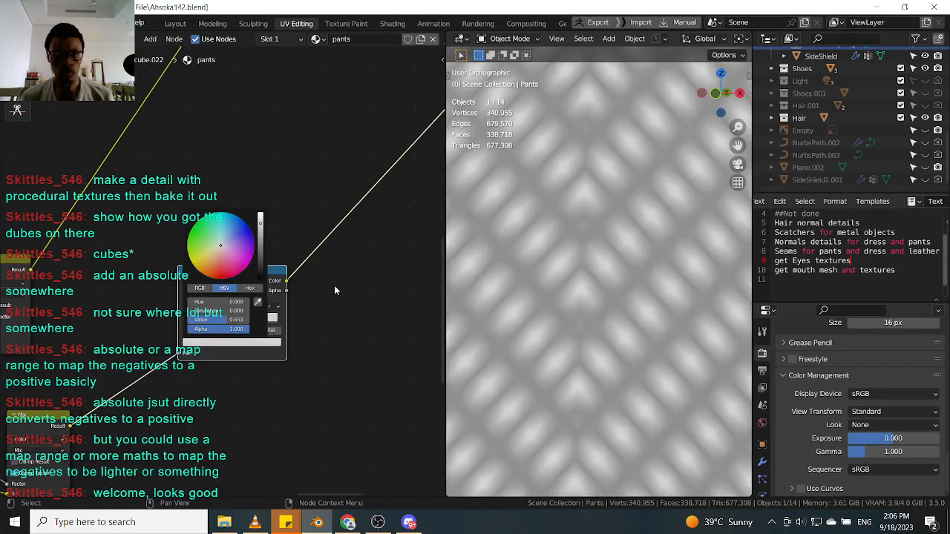
Move the Mix node beside the ColorRamp and connect the ColorRamp's color output into it.
scroll(339, 274, down, 9)
middle_drag(399, 164, 285, 356)
scroll(304, 341, up, 4)
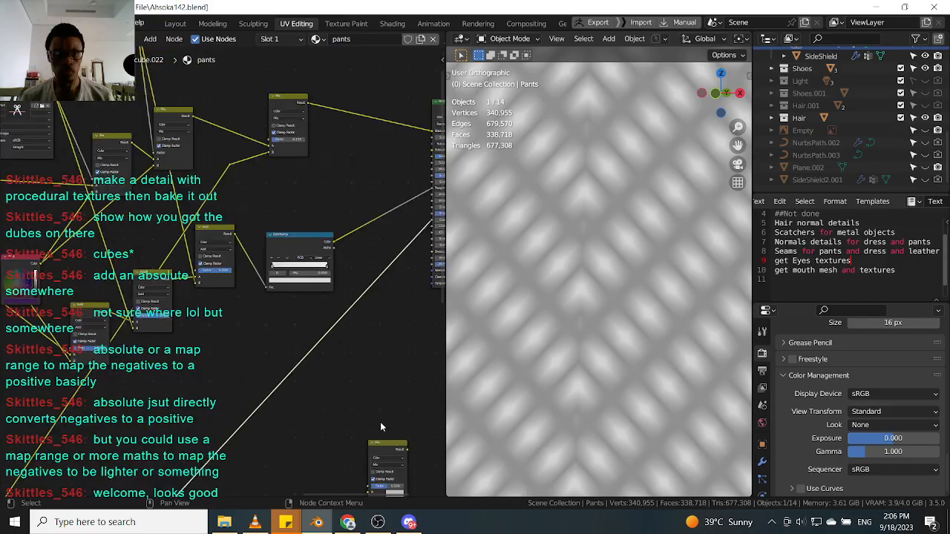
drag(381, 451, 365, 285)
middle_drag(364, 286, 328, 345)
scroll(328, 345, up, 4)
drag(328, 345, 332, 296)
drag(269, 288, 310, 360)
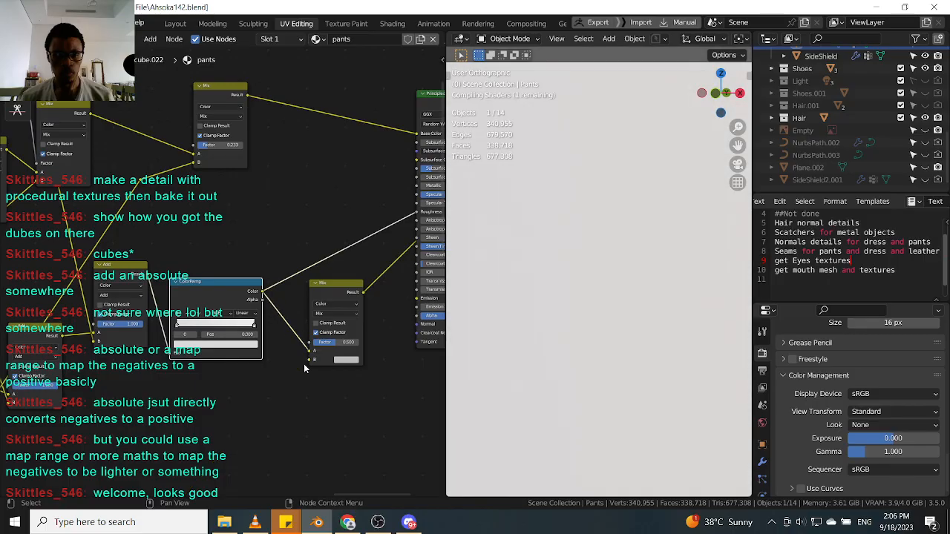
Rearrange the nodes and reconnect the ColorRamp color into the Mix node's inputs.
scroll(303, 363, down, 3)
middle_drag(283, 390, 230, 364)
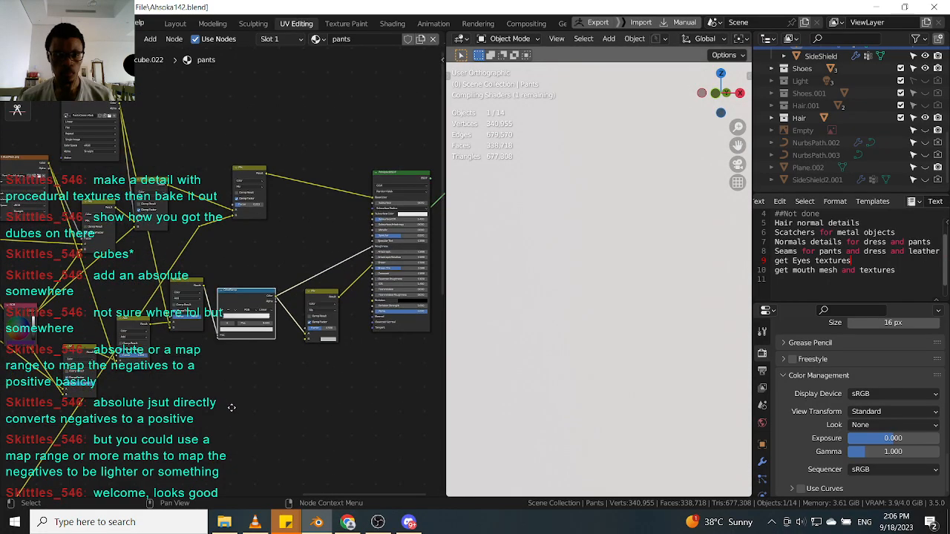
scroll(241, 401, down, 3)
scroll(265, 382, up, 5)
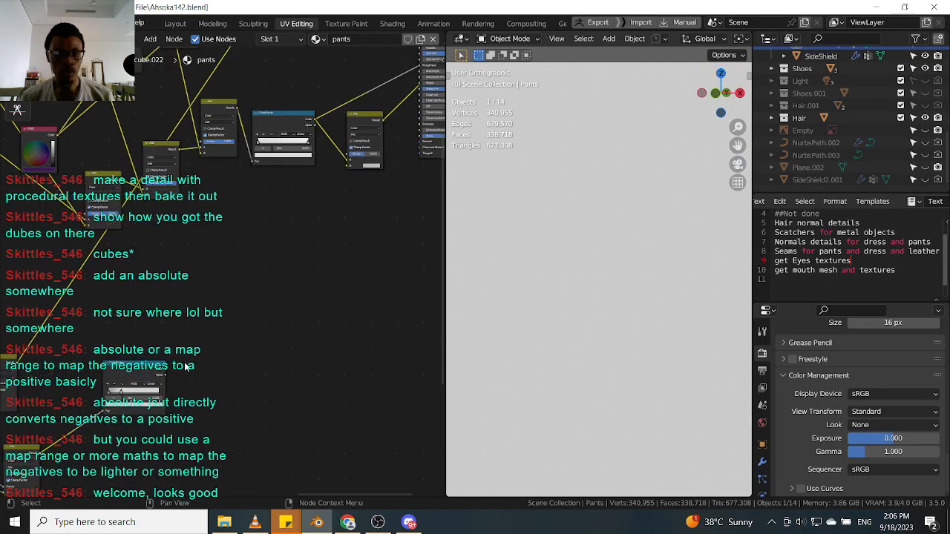
click(167, 373)
drag(167, 373, 348, 168)
scroll(324, 234, up, 5)
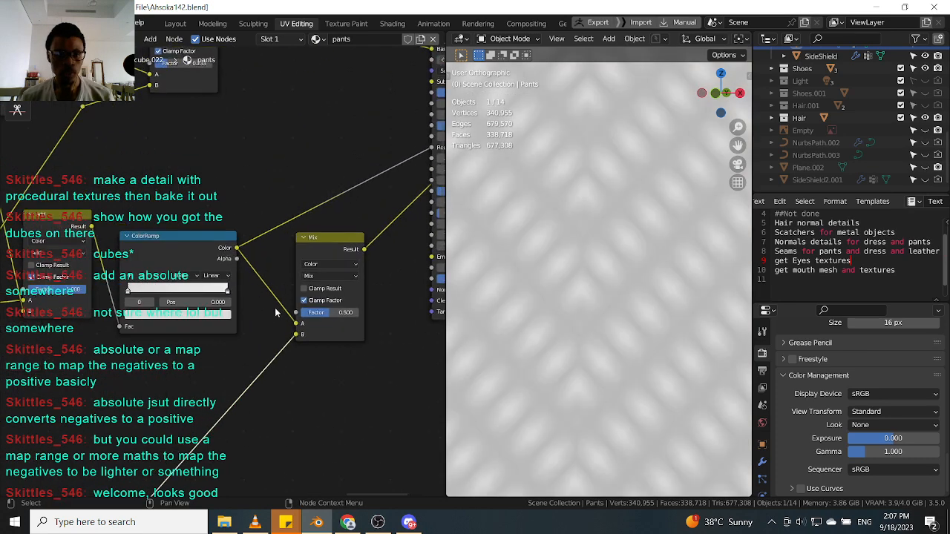
mouse_move(295, 324)
mouse_down()
mouse_move(240, 269)
mouse_move(261, 311)
mouse_move(297, 335)
mouse_up()
drag(236, 252, 300, 331)
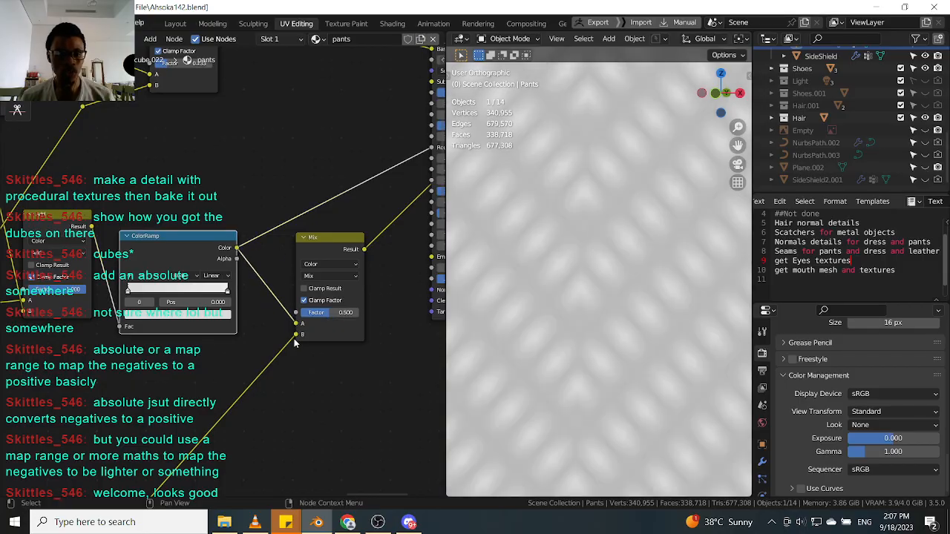
Move the Mix node up next to the Principled BSDF.
click(327, 243)
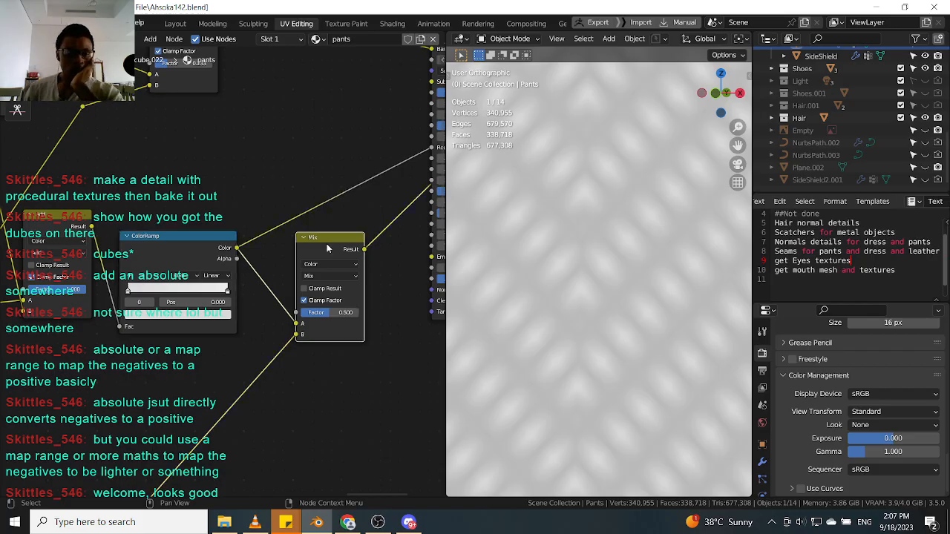
scroll(325, 248, up, 2)
scroll(315, 267, down, 5)
scroll(264, 268, up, 3)
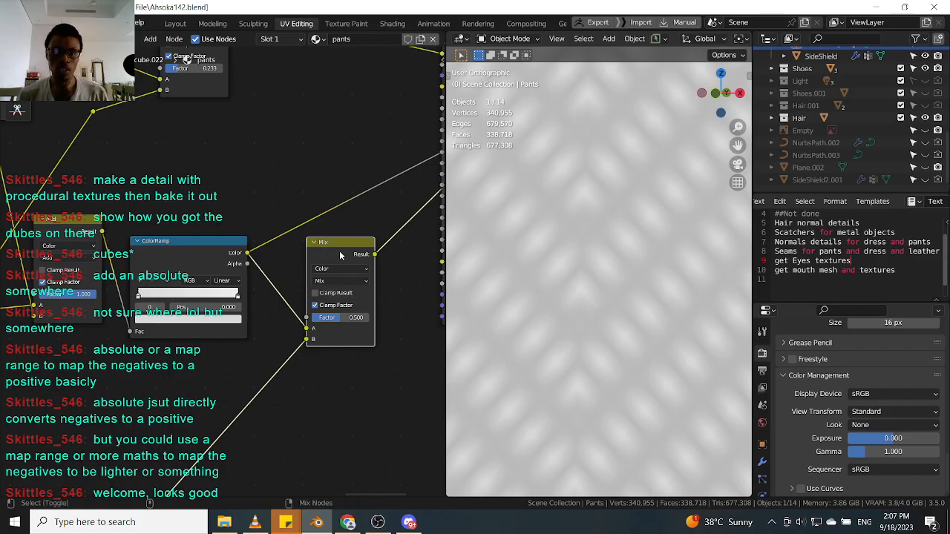
scroll(341, 256, down, 2)
middle_drag(341, 256, 295, 302)
scroll(297, 294, up, 3)
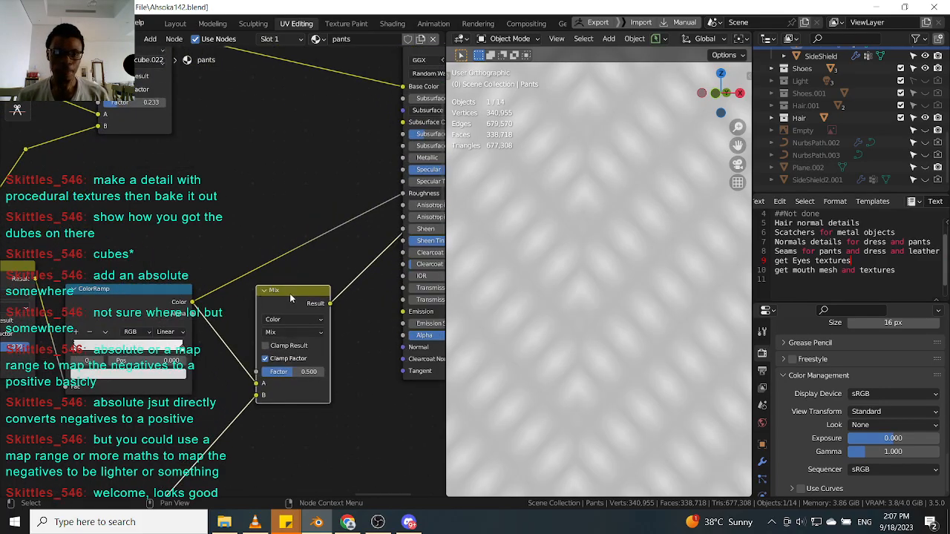
drag(283, 291, 267, 233)
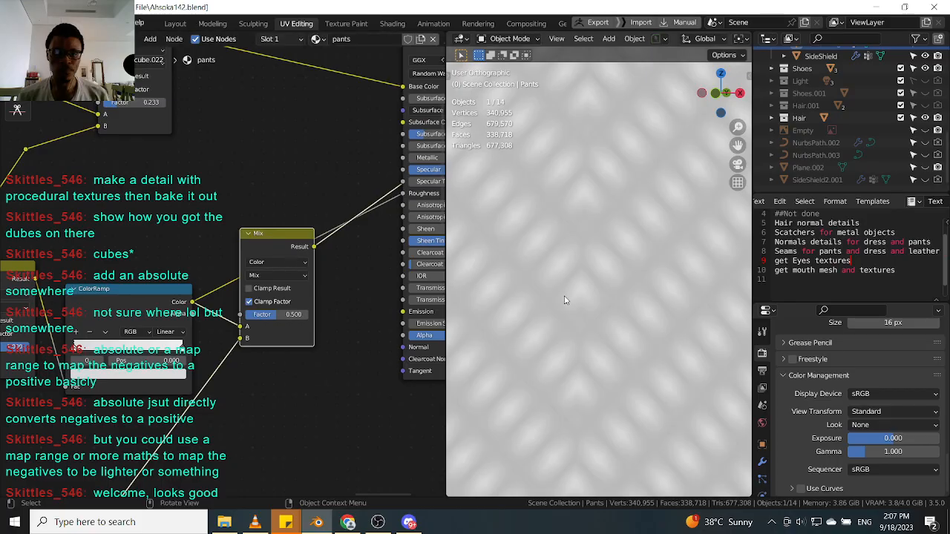
Connect the Mix node's result to the Principled BSDF's Roughness input.
scroll(565, 305, down, 5)
scroll(583, 314, up, 5)
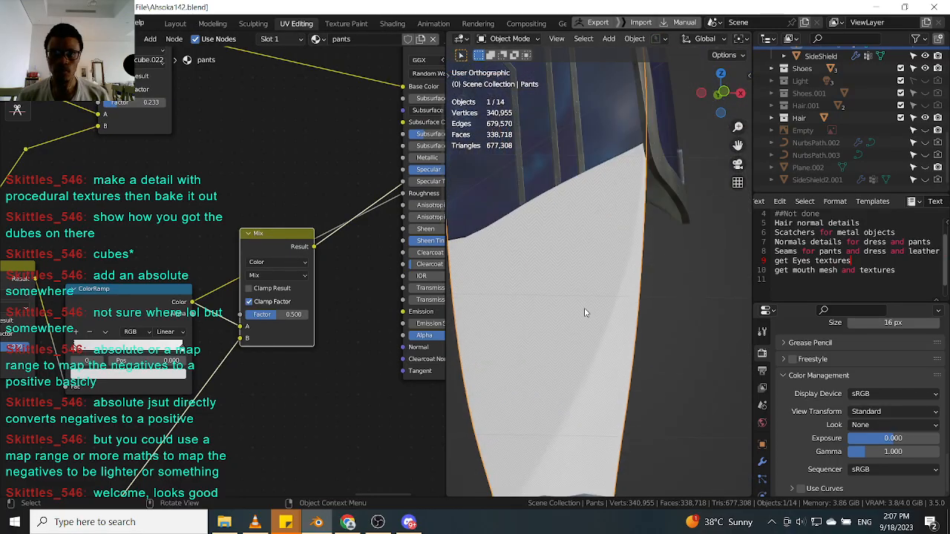
middle_drag(353, 206, 279, 250)
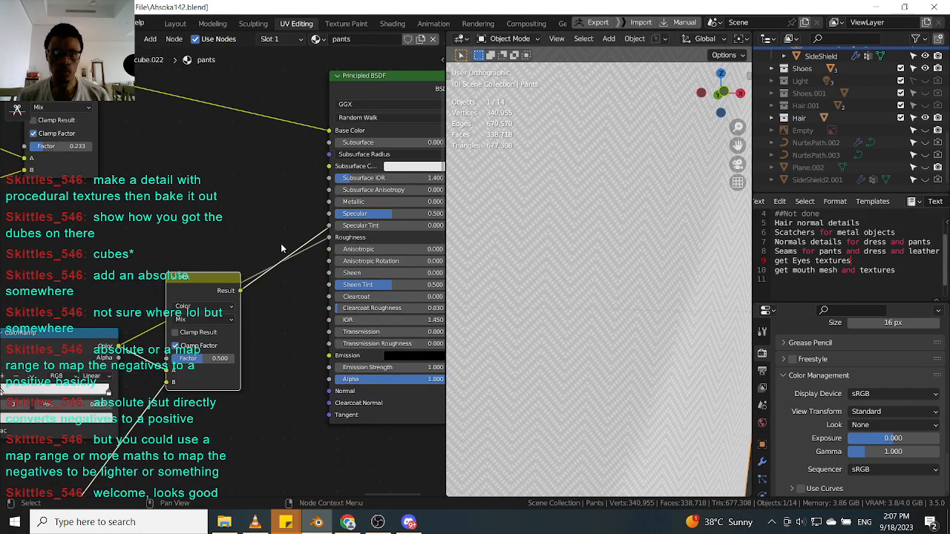
drag(240, 290, 329, 238)
Preview the full Principled BSDF material on the pants in the viewport.
scroll(294, 245, down, 4)
middle_drag(295, 245, 217, 268)
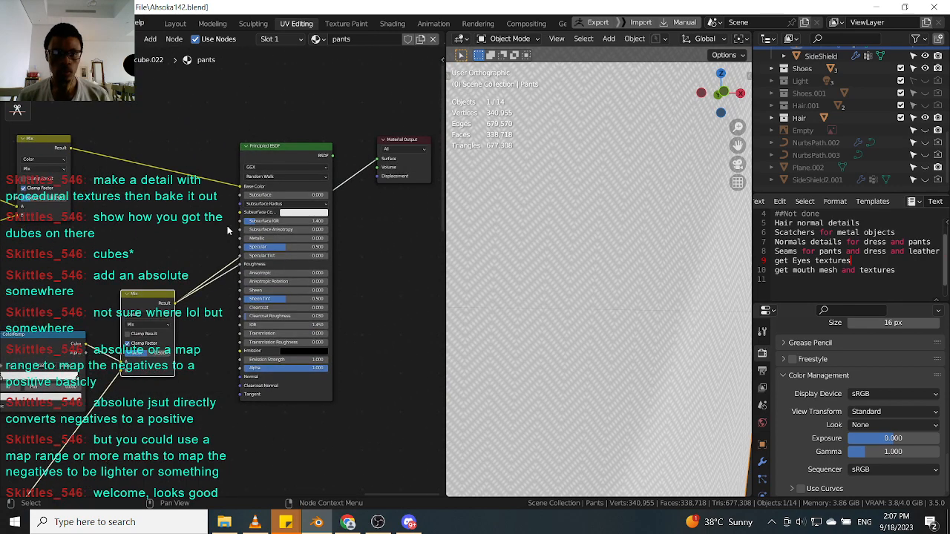
ctrl+shift+click(317, 154)
scroll(570, 246, down, 6)
scroll(556, 265, down, 2)
middle_drag(555, 265, 643, 277)
scroll(584, 297, up, 6)
scroll(577, 295, up, 4)
scroll(612, 256, up, 3)
scroll(643, 277, up, 3)
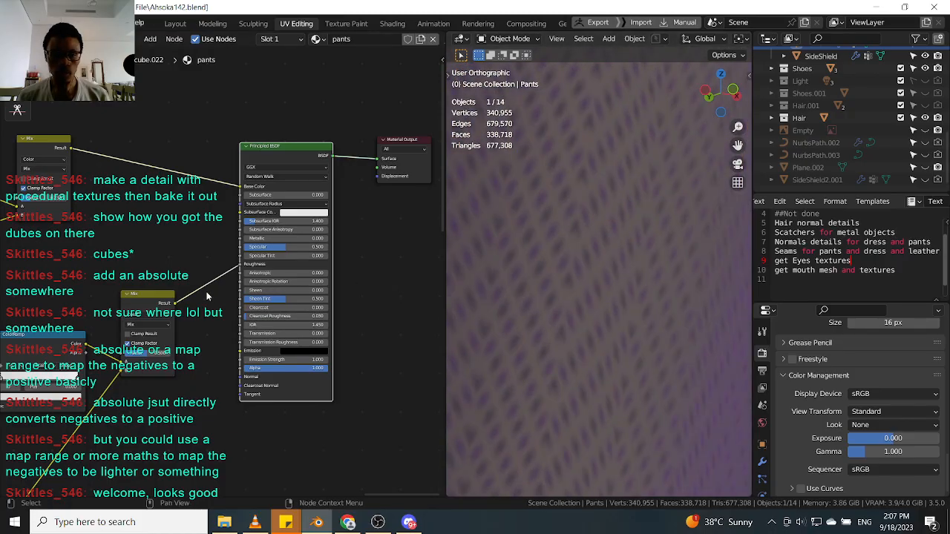
scroll(209, 294, down, 2)
middle_drag(209, 294, 242, 234)
scroll(205, 252, up, 4)
scroll(189, 295, up, 4)
scroll(204, 201, down, 3)
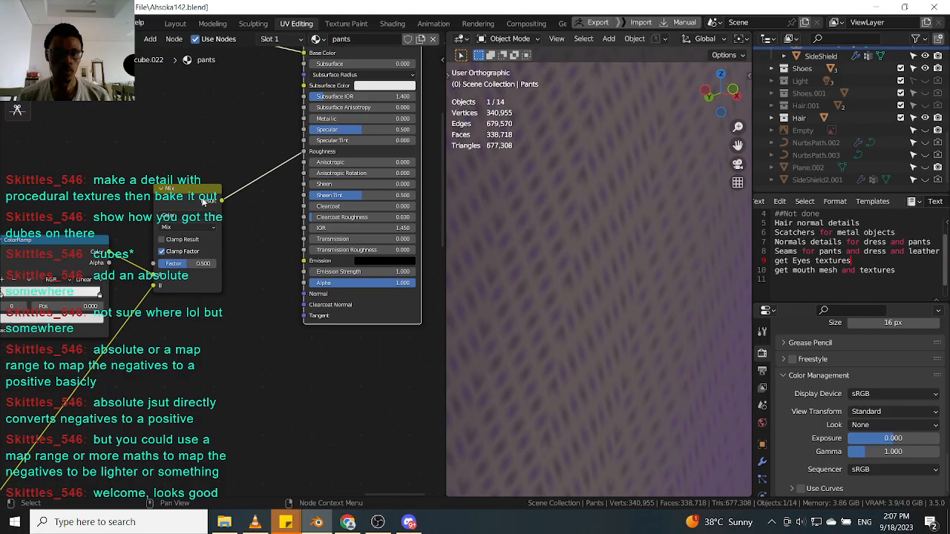
Lower the Mix node's factor to about 0.18 and check the result on the pants.
ctrl+shift+click(201, 202)
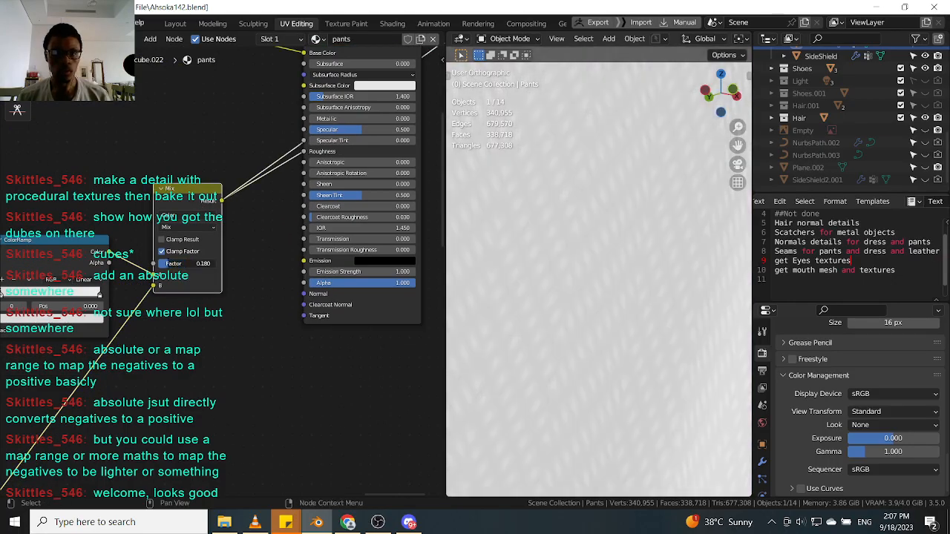
scroll(606, 262, down, 6)
middle_drag(229, 142, 186, 193)
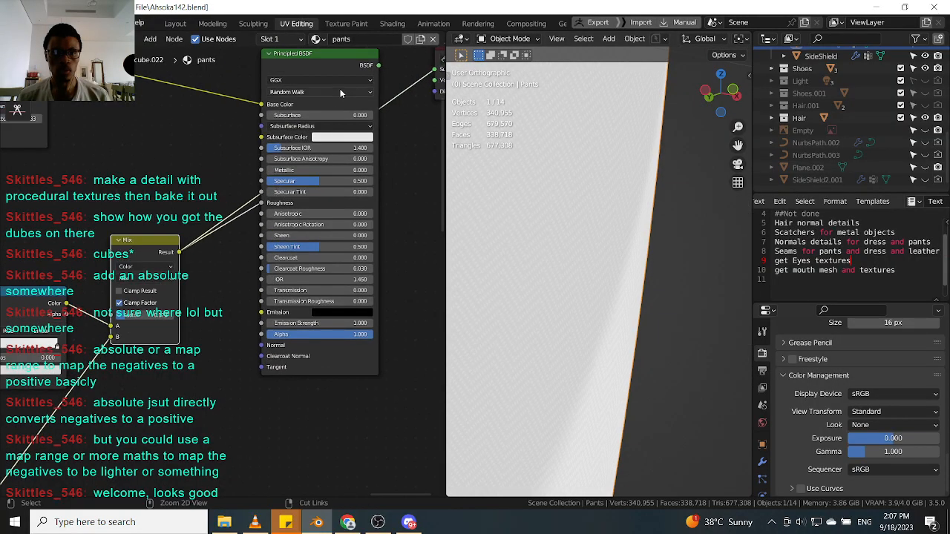
ctrl+shift+click(336, 65)
middle_drag(549, 215, 598, 240)
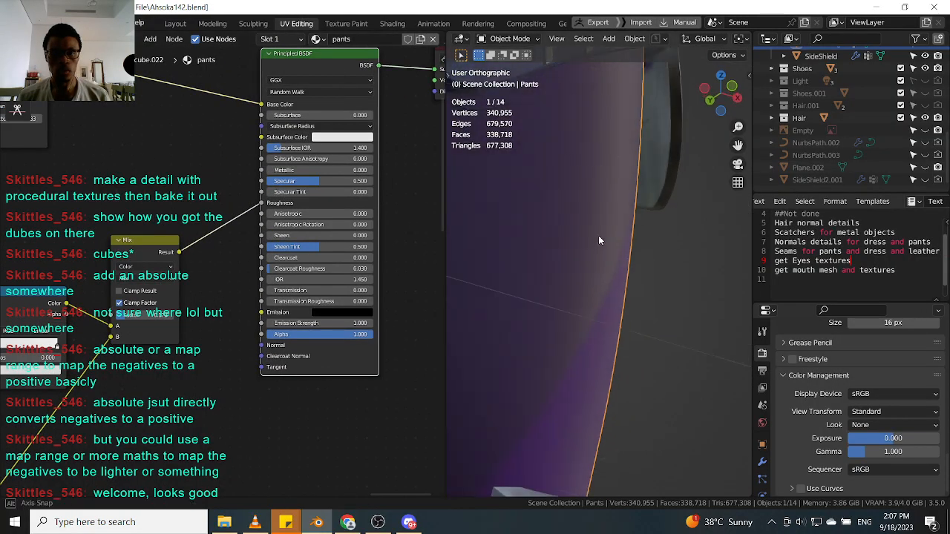
scroll(600, 240, up, 8)
scroll(235, 310, down, 3)
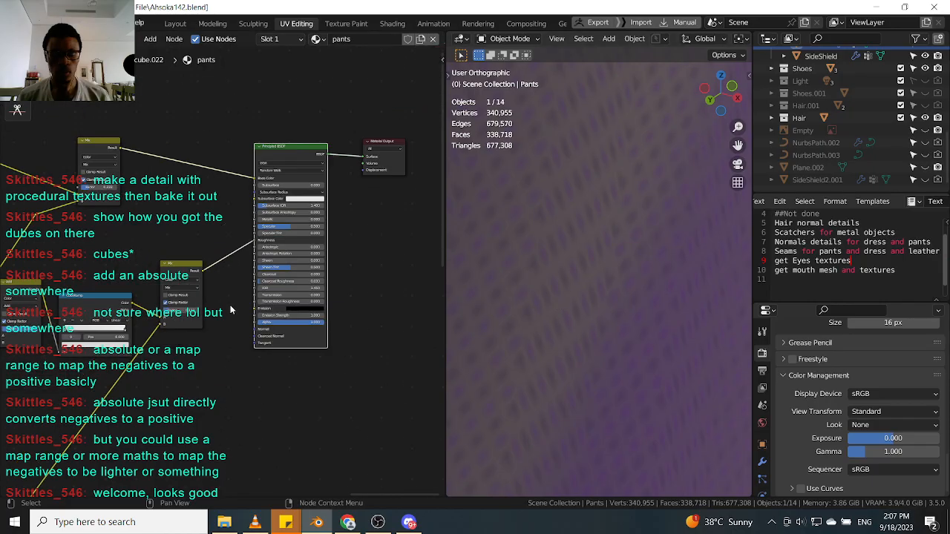
scroll(234, 310, down, 4)
Add a Bump node to the pants shader graph.
key(shift+a)
click(189, 336)
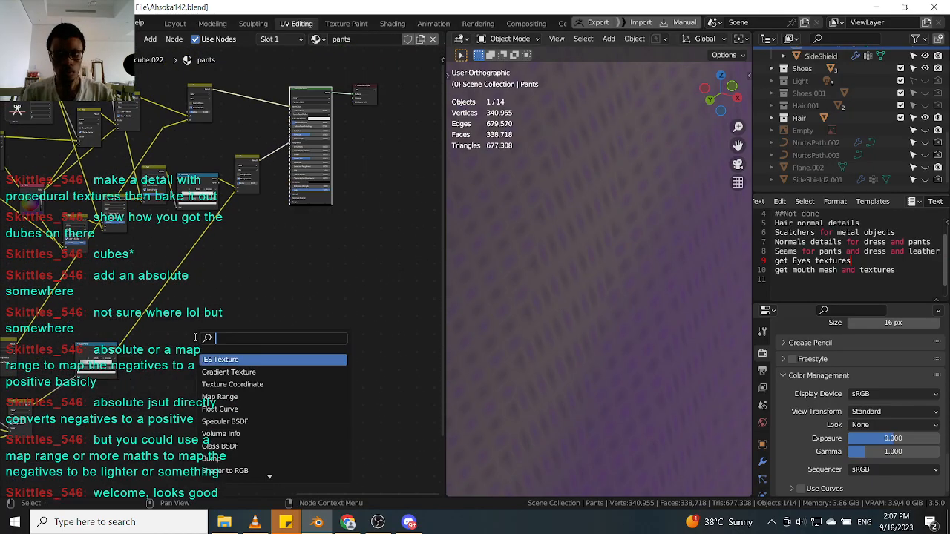
text(abs)
key(Return)
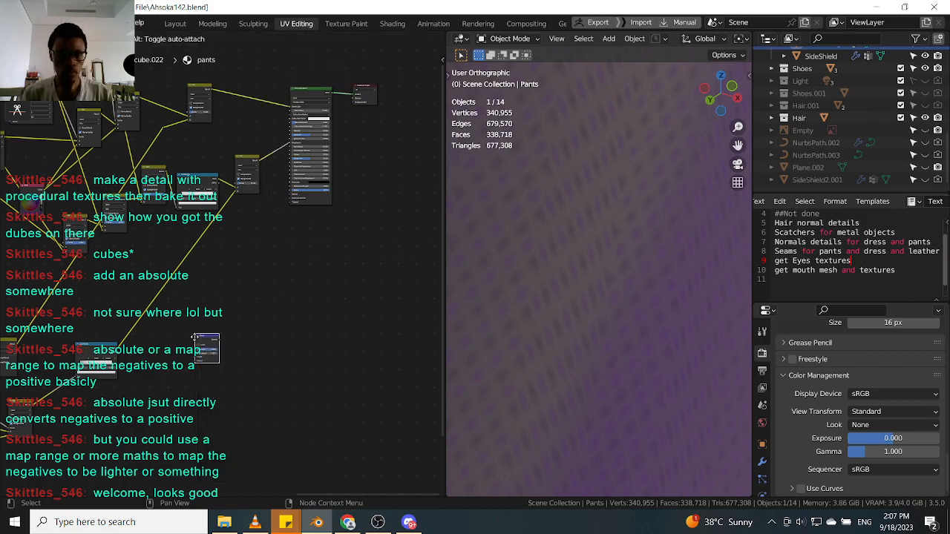
click(244, 228)
Connect the ColorRamp's color to the Bump node's Height input and preview the Bump output on the pants.
scroll(62, 365, up, 3)
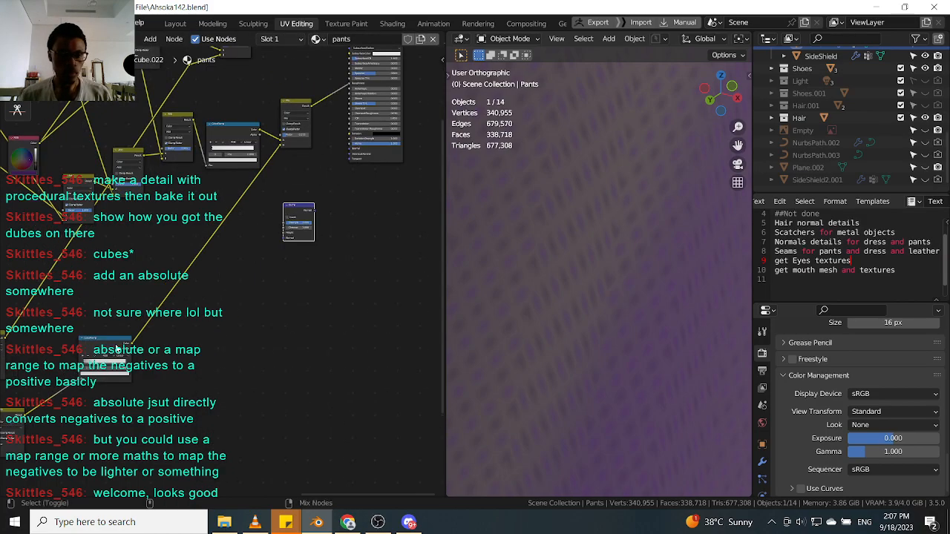
ctrl+shift+click(116, 347)
scroll(335, 257, up, 3)
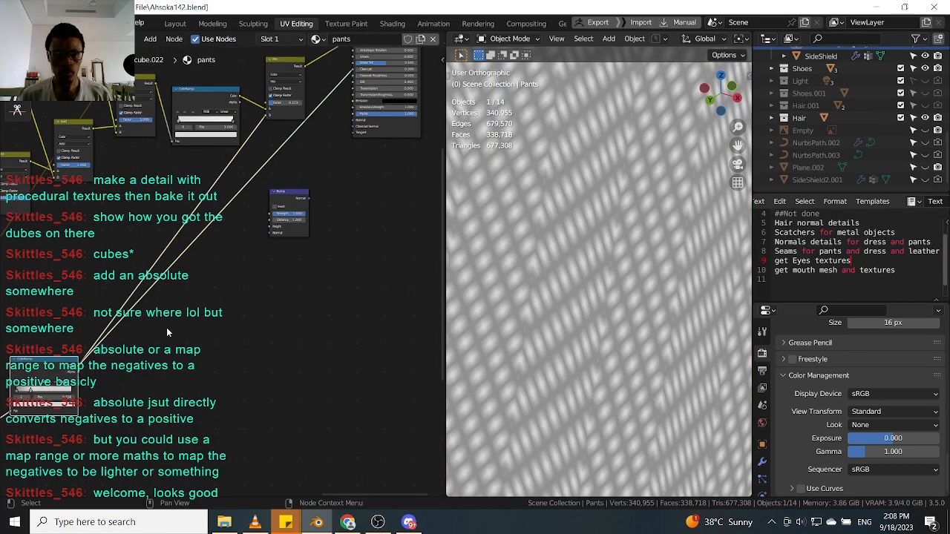
scroll(165, 328, down, 5)
middle_drag(161, 329, 206, 276)
scroll(172, 297, up, 2)
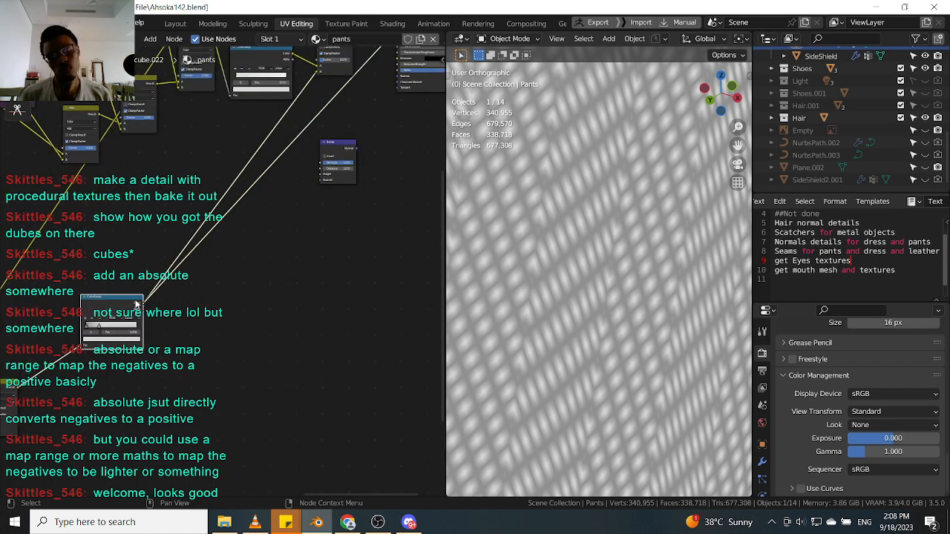
drag(143, 304, 343, 148)
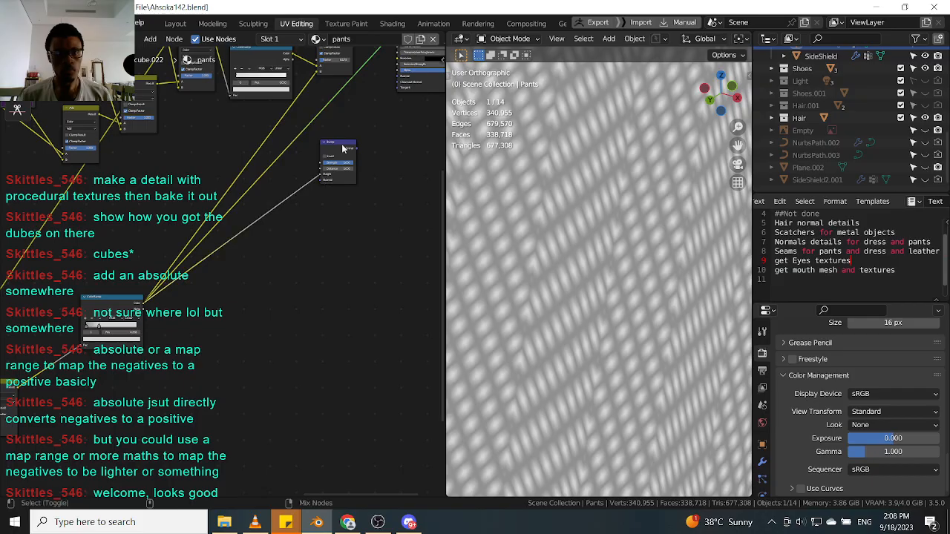
ctrl+shift+click(343, 148)
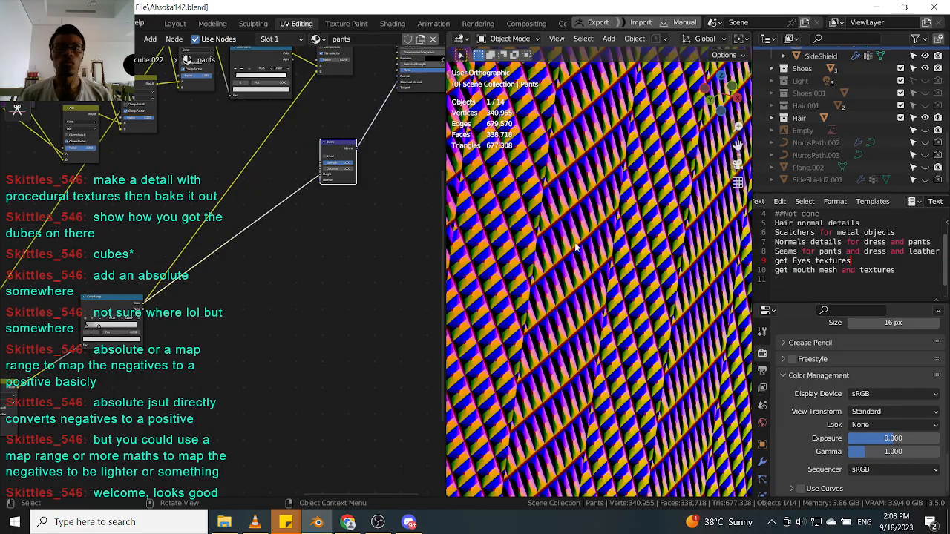
scroll(576, 247, down, 5)
scroll(517, 239, up, 5)
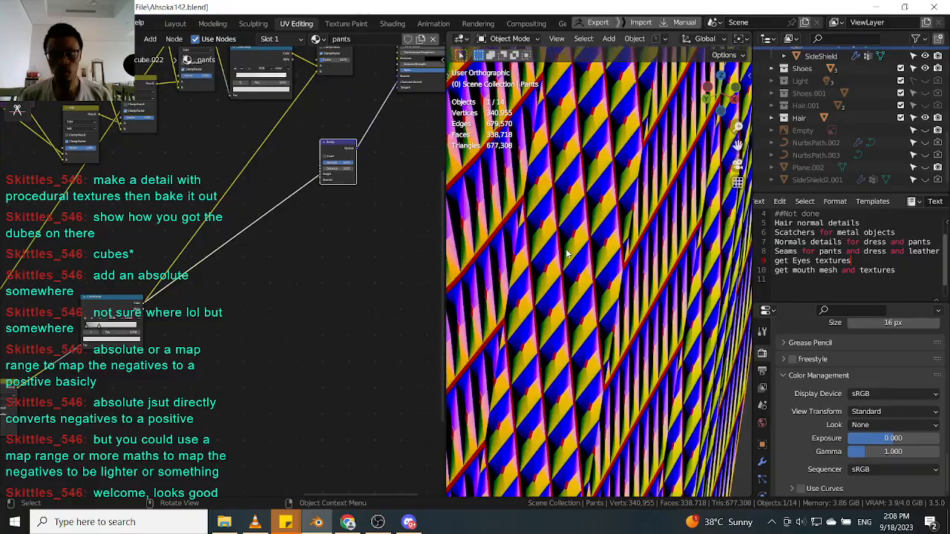
scroll(301, 234, up, 5)
Duplicate the ColorRamp node and reset the copy to its default gradient.
middle_drag(345, 171, 375, 198)
scroll(356, 234, down, 4)
scroll(223, 327, up, 4)
middle_drag(115, 339, 207, 287)
click(163, 289)
scroll(166, 286, down, 4)
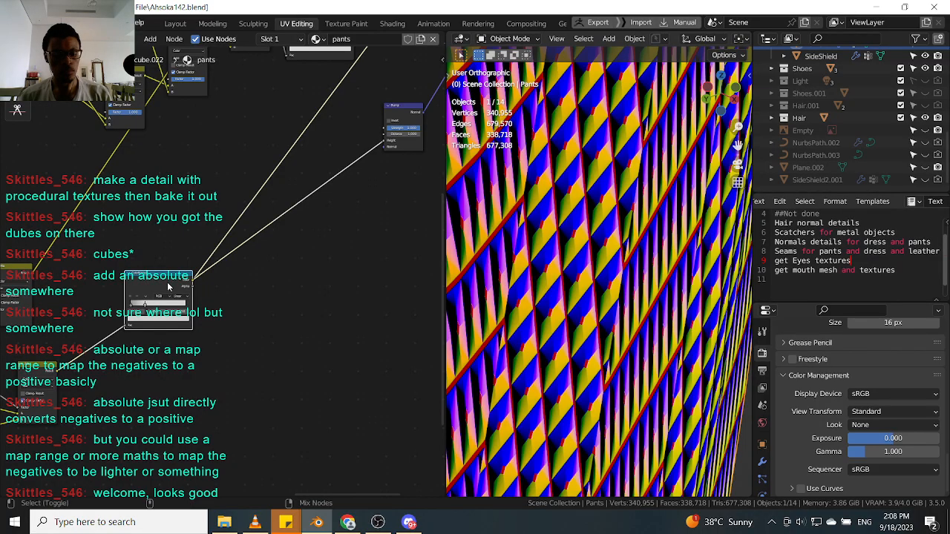
key(shift+d)
click(289, 317)
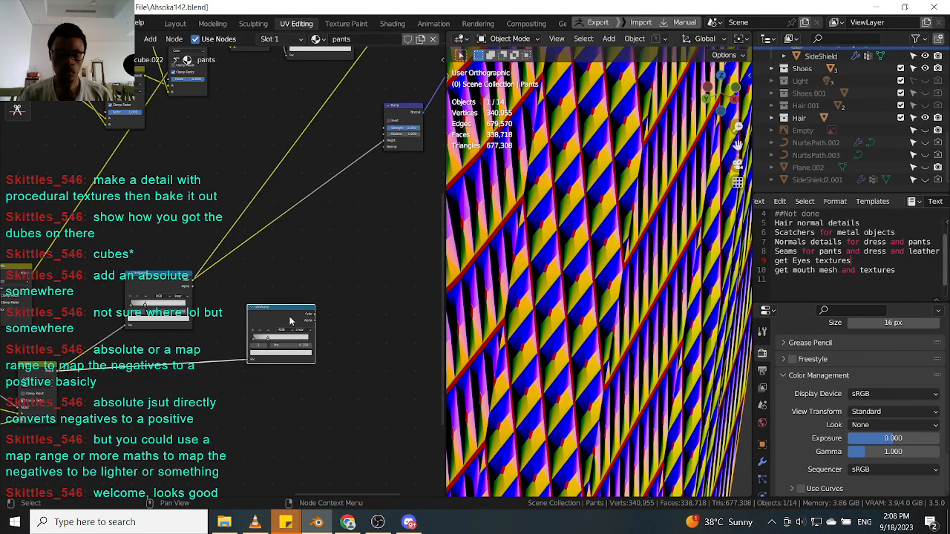
key(BackSpace)
Route the original ColorRamp through the duplicated ColorRamp into the Bump node's Height input.
drag(289, 316, 305, 242)
middle_drag(326, 232, 254, 298)
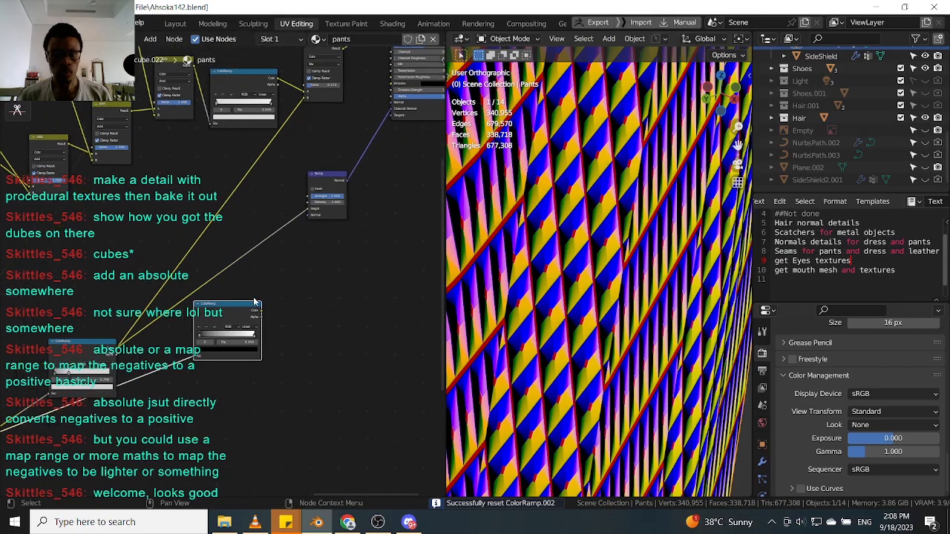
scroll(256, 300, up, 2)
drag(260, 317, 326, 179)
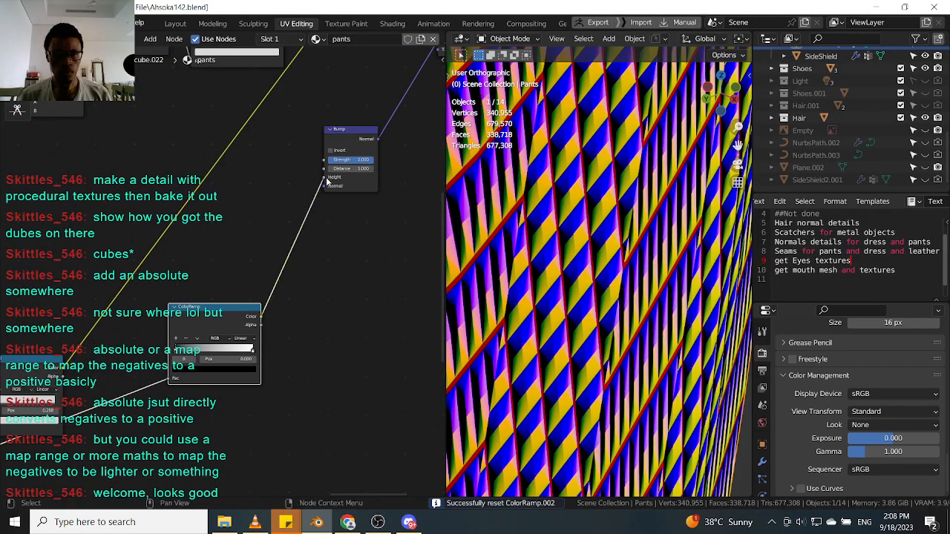
scroll(237, 285, down, 4)
middle_drag(87, 356, 188, 321)
click(187, 319)
drag(187, 317, 268, 161)
middle_drag(303, 232, 242, 303)
drag(272, 339, 283, 300)
Connect the Bump node's Normal output to the Principled BSDF's Normal input.
scroll(361, 235, up, 5)
middle_drag(403, 204, 335, 269)
scroll(334, 274, up, 2)
drag(321, 269, 401, 123)
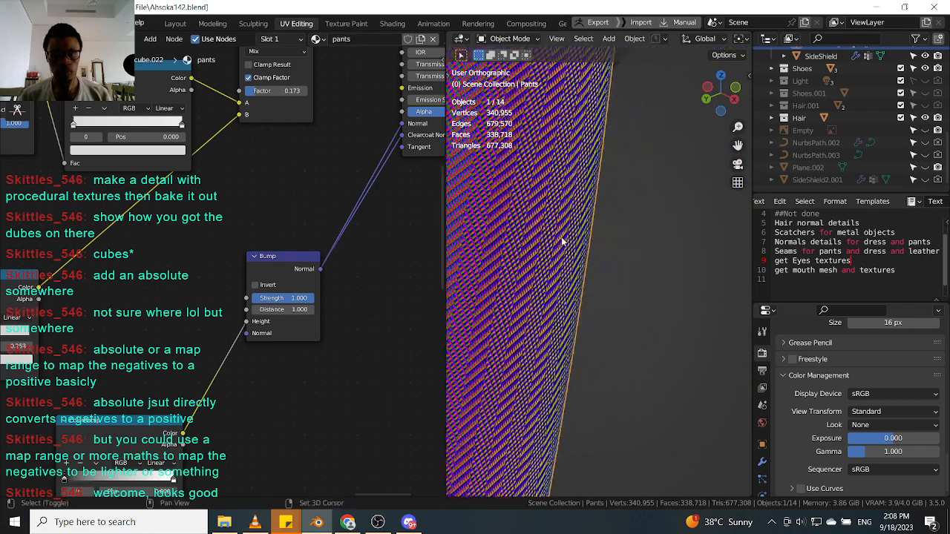
Examine the bump pattern on the pants in the viewport.
middle_drag(578, 233, 579, 192)
scroll(580, 189, up, 5)
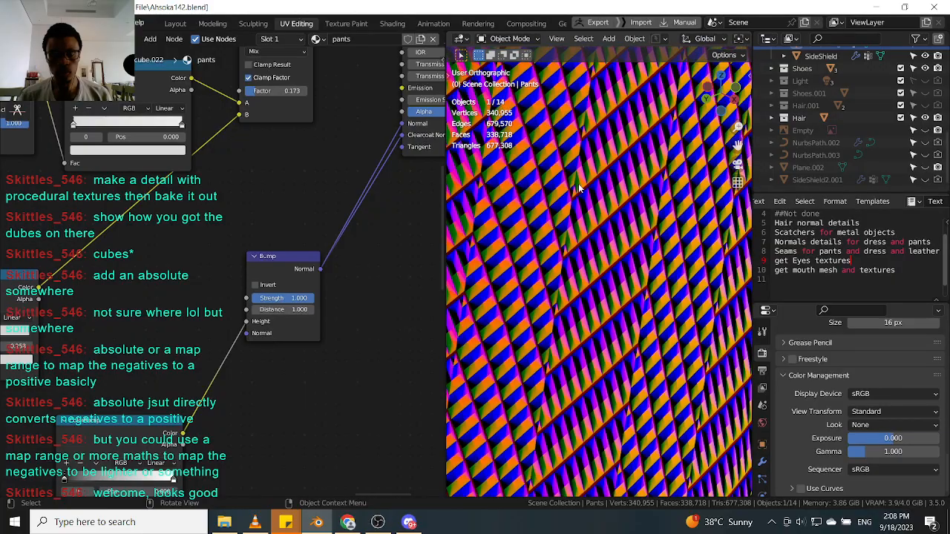
middle_drag(128, 360, 227, 211)
scroll(228, 210, up, 3)
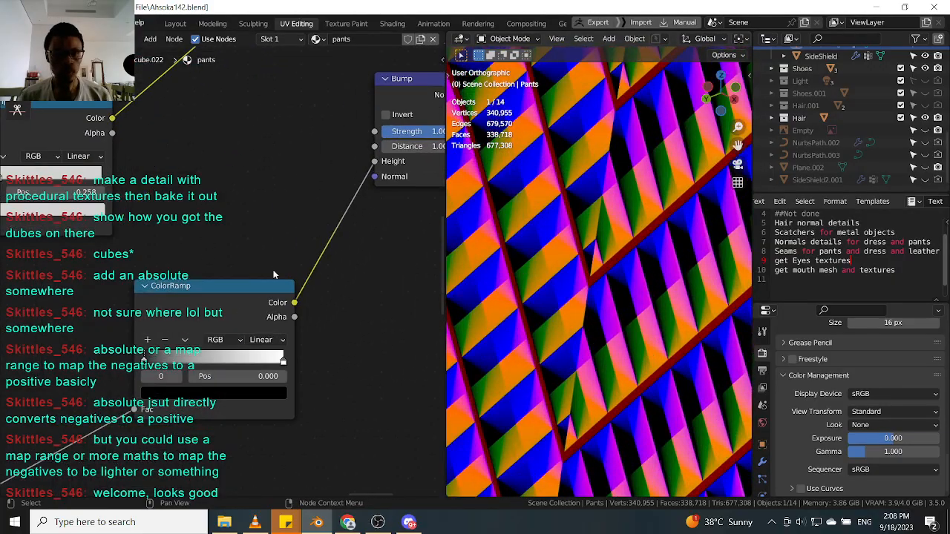
middle_drag(246, 341, 203, 379)
scroll(265, 312, down, 1)
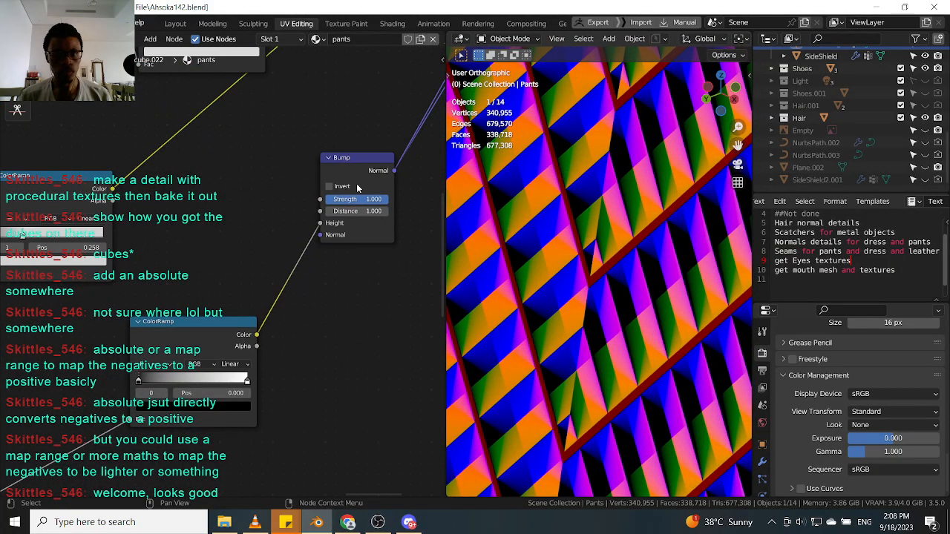
Toggle the Bump node's Invert option on and back off.
click(329, 186)
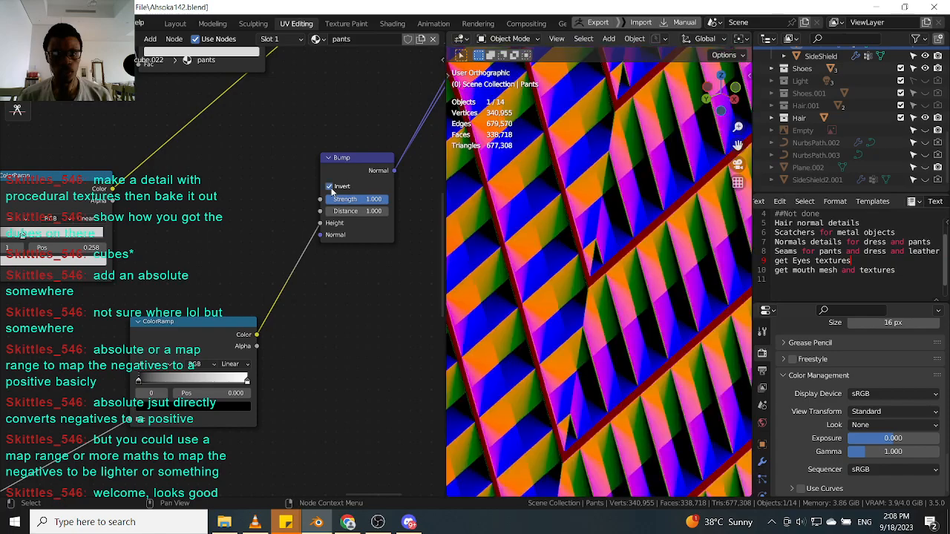
click(331, 189)
scroll(562, 256, down, 5)
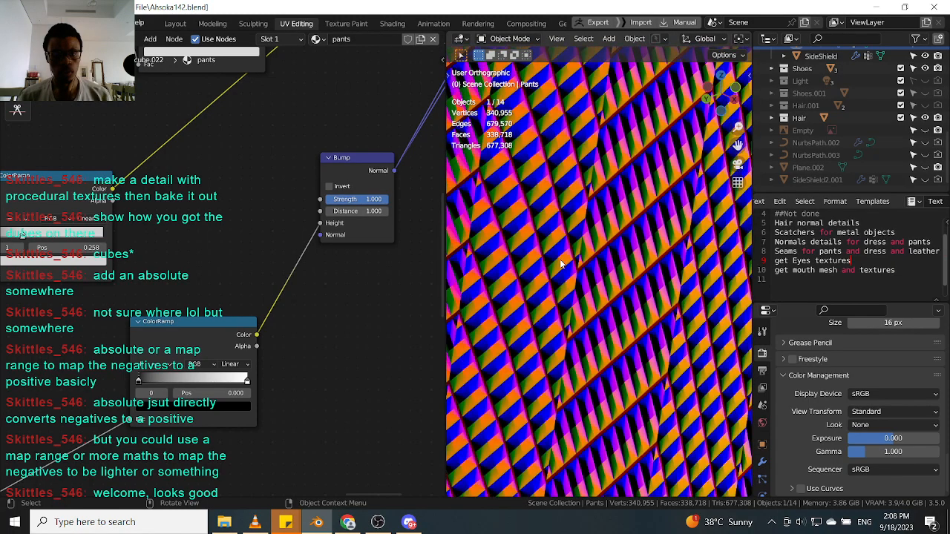
scroll(583, 285, up, 4)
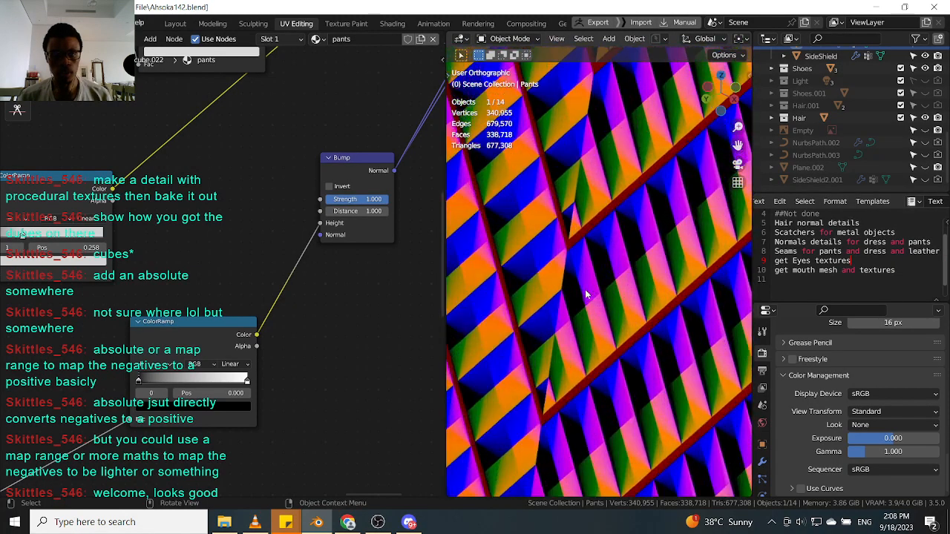
Zoom in and out on the pants to examine the bump detail.
scroll(591, 290, down, 14)
middle_drag(589, 294, 558, 290)
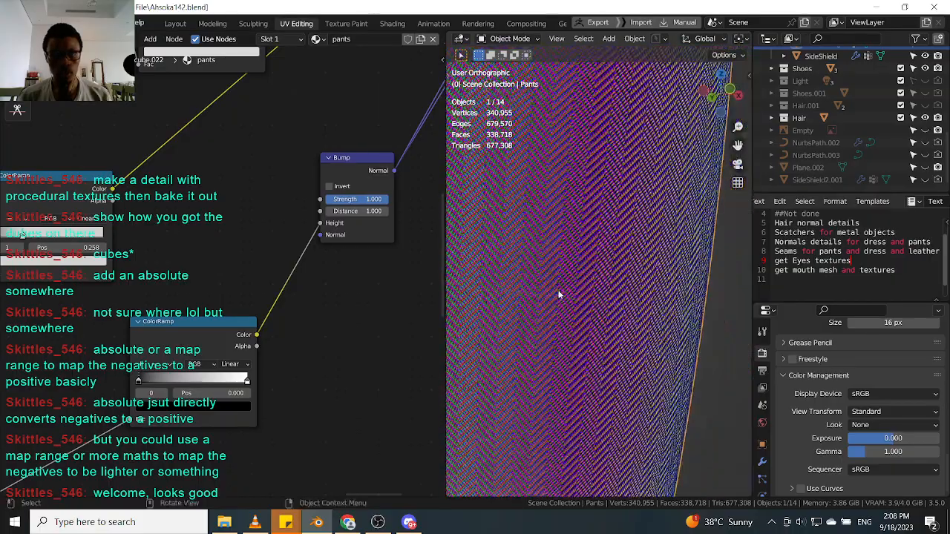
scroll(558, 290, up, 10)
scroll(562, 226, up, 3)
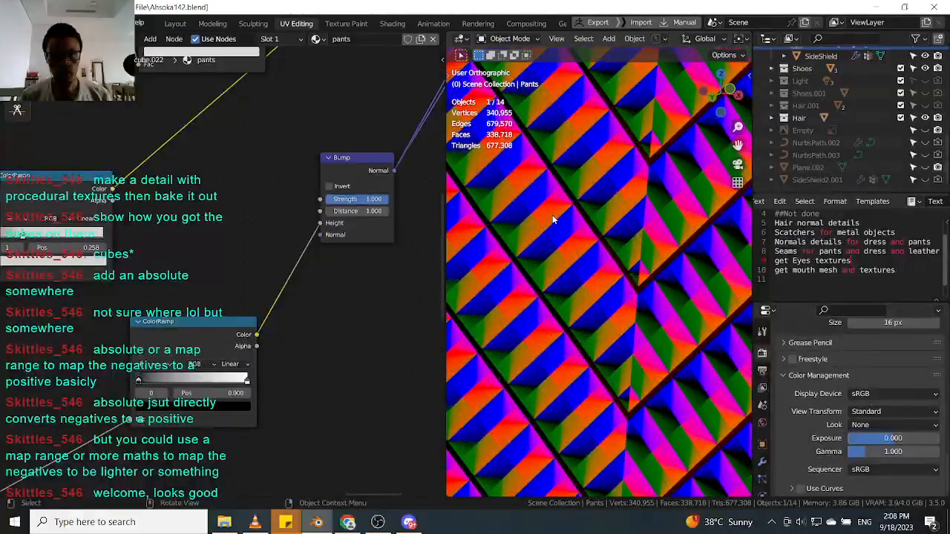
scroll(308, 222, down, 3)
scroll(245, 304, up, 5)
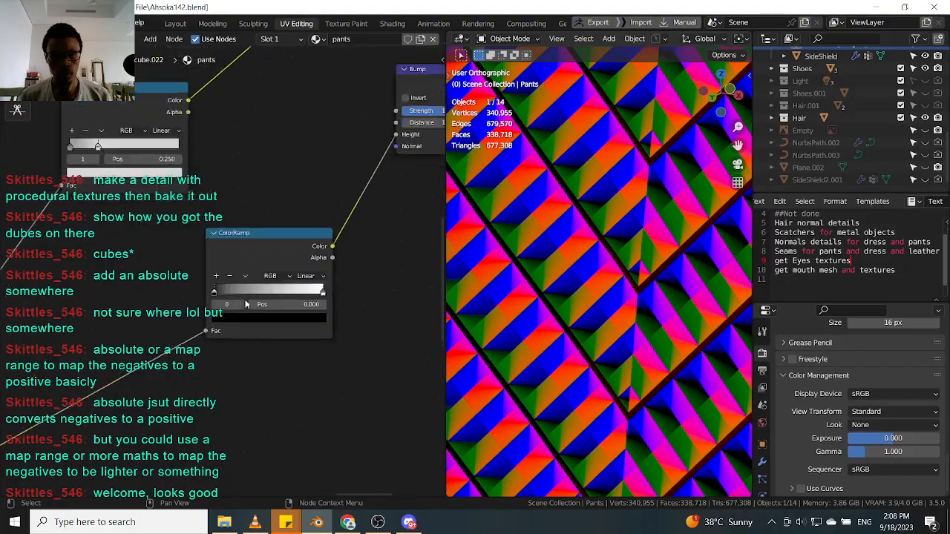
Preview the duplicated ColorRamp and move its white stop to about 0.804.
ctrl+shift+click(244, 237)
drag(202, 290, 200, 291)
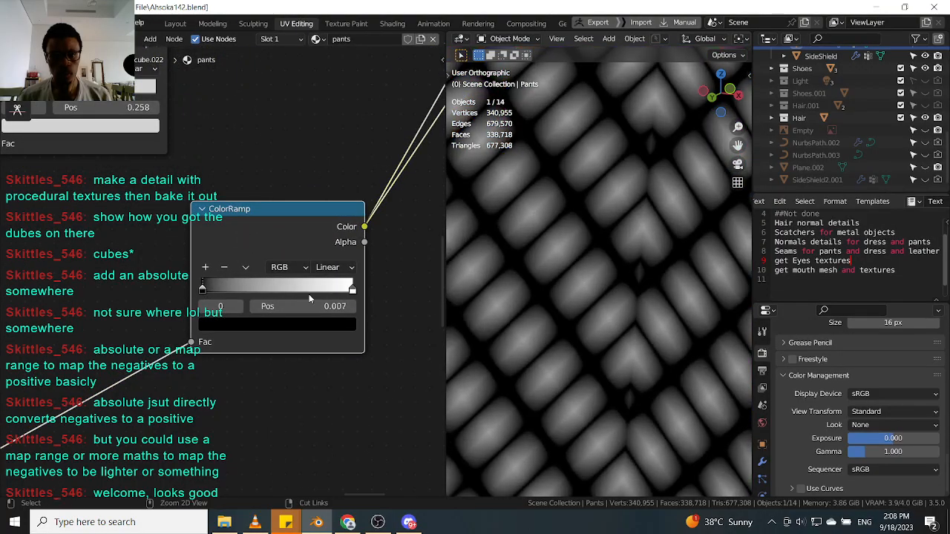
drag(352, 292, 322, 291)
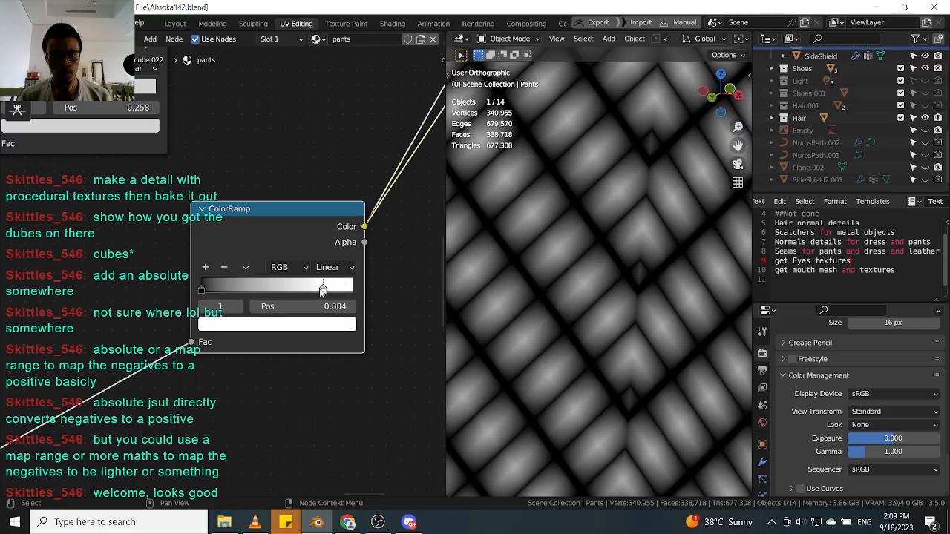
drag(206, 291, 201, 289)
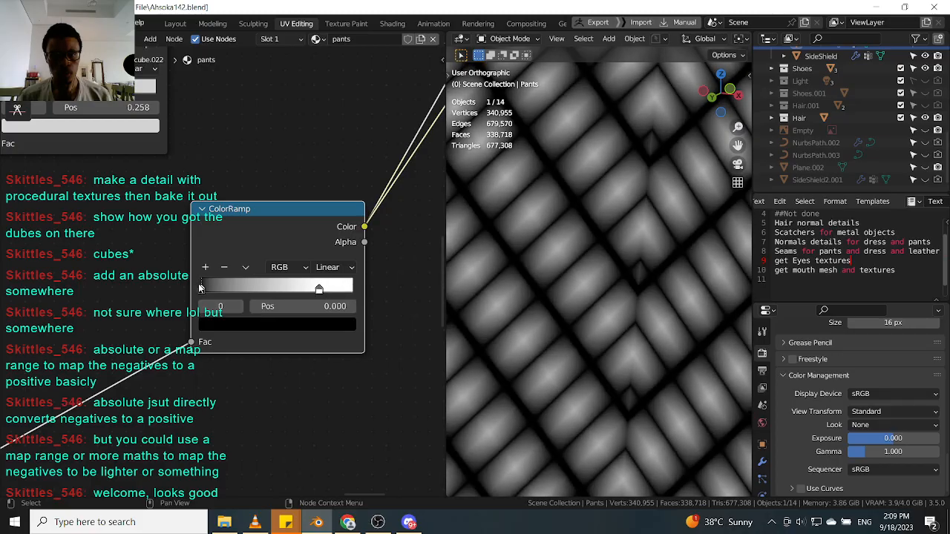
Switch the preview between the Bump and ColorRamp outputs to compare them on the pants.
scroll(283, 206, down, 6)
middle_drag(308, 183, 230, 283)
scroll(231, 283, down, 3)
ctrl+shift+click(325, 195)
scroll(490, 259, down, 3)
middle_drag(491, 259, 540, 255)
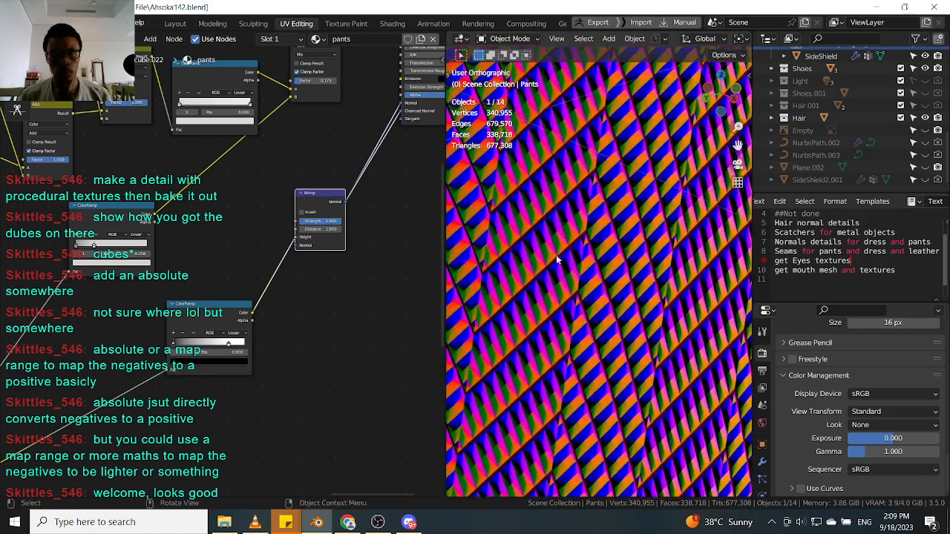
scroll(556, 260, up, 4)
scroll(558, 254, up, 4)
middle_drag(277, 269, 231, 273)
scroll(614, 287, down, 5)
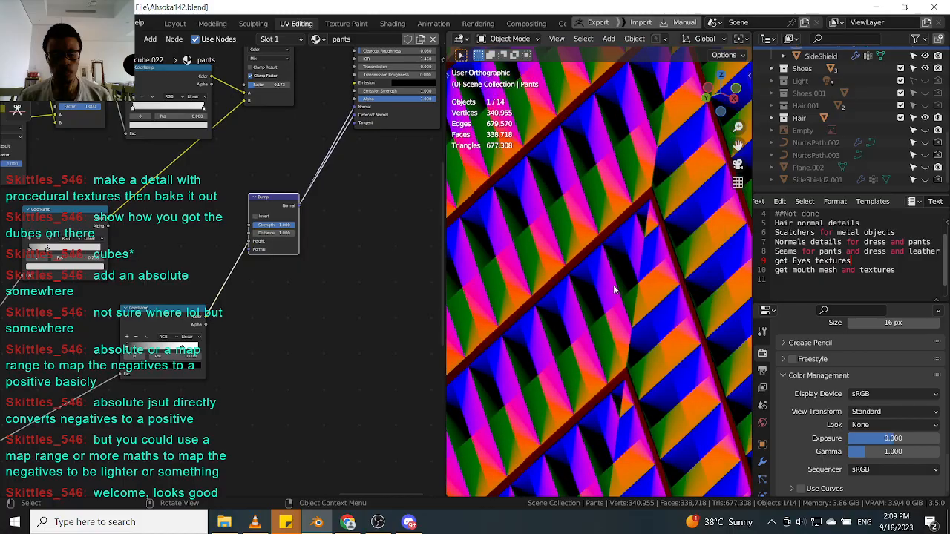
scroll(215, 306, up, 3)
ctrl+shift+click(156, 321)
scroll(551, 283, up, 2)
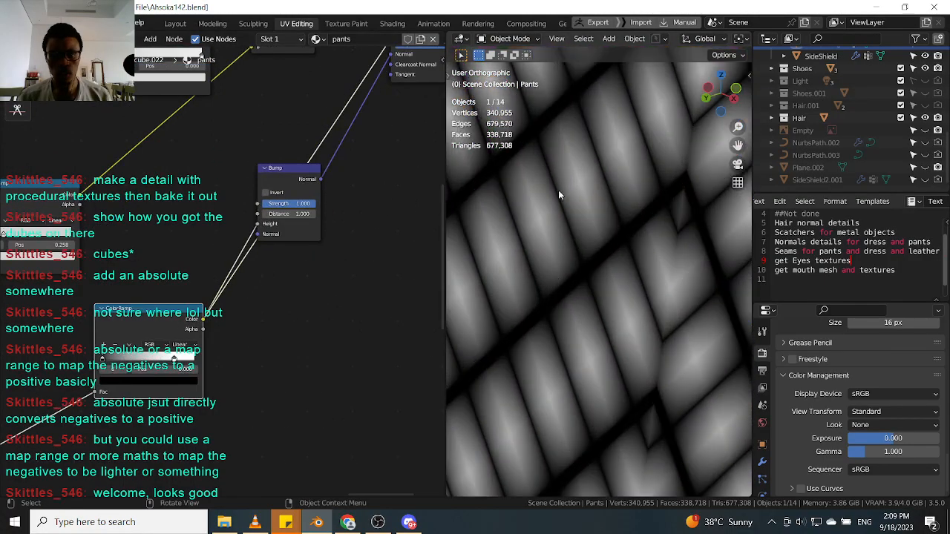
ctrl+shift+click(312, 182)
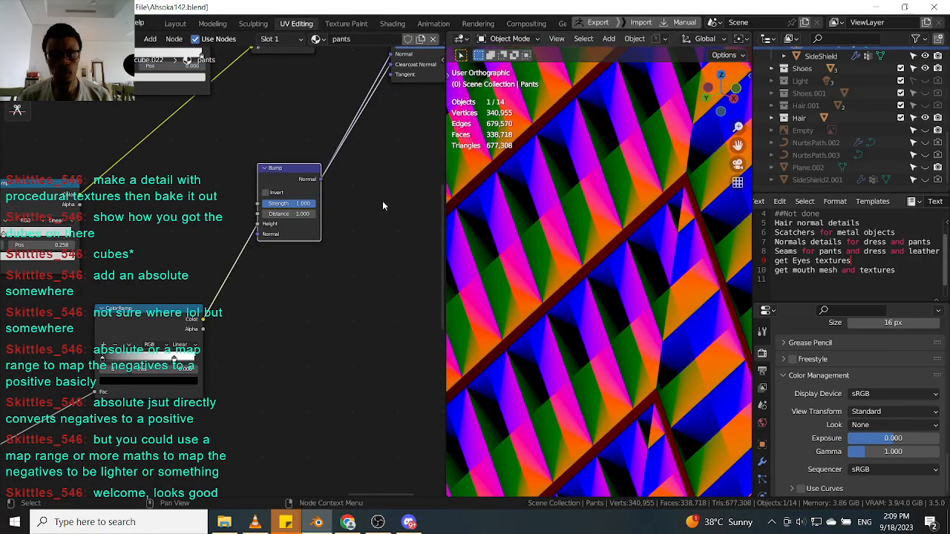
Set the Bump node's Strength to 0.1.
scroll(256, 215, up, 3)
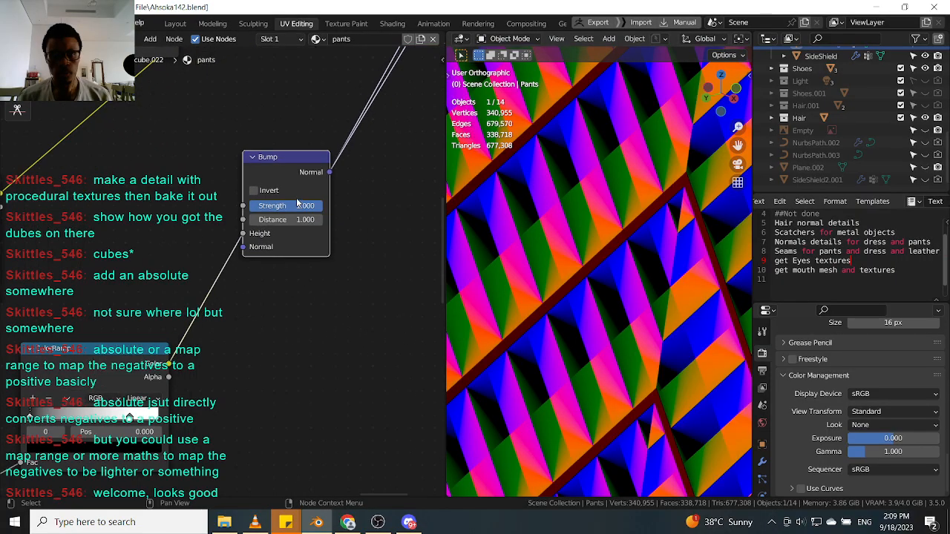
click(295, 195)
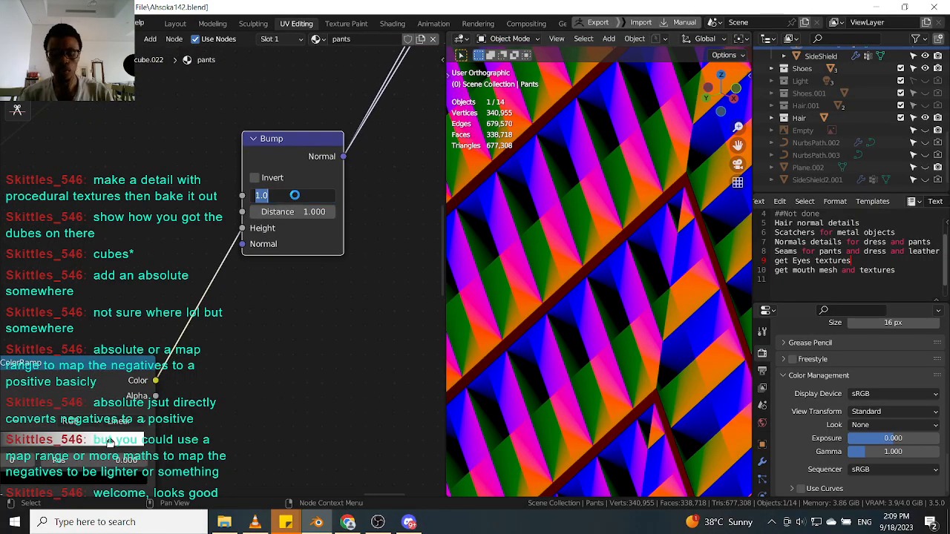
text(4)
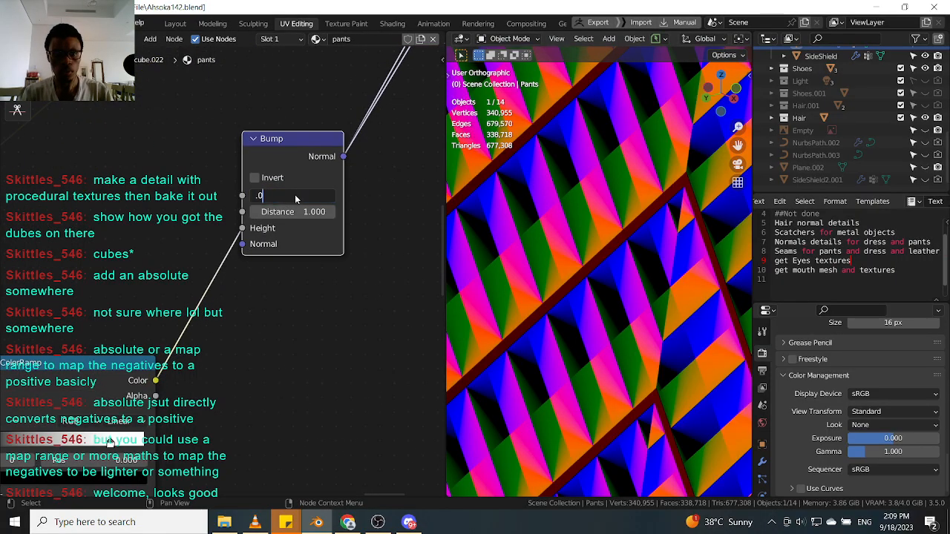
key(BackSpace)
text(.1)
key(Return)
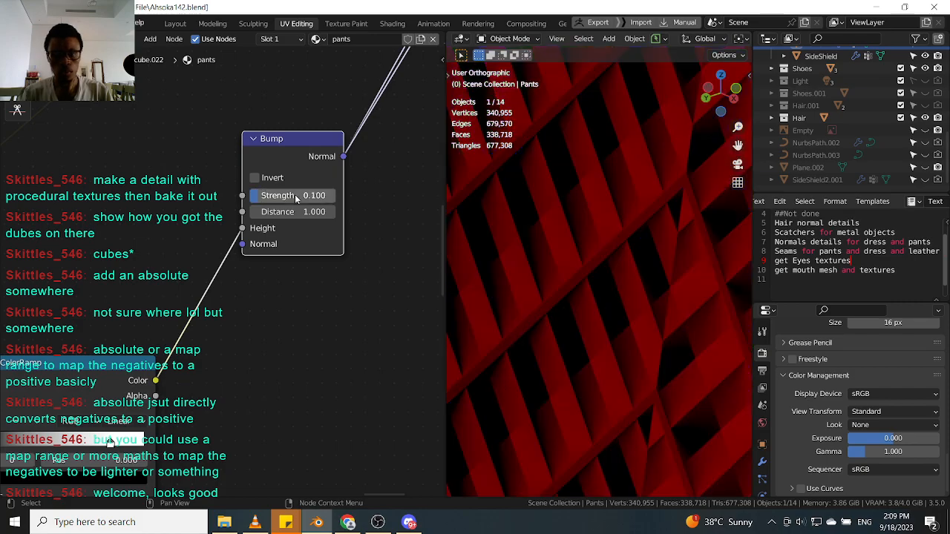
Set the Bump node's Strength to 0.3 and its Distance to 0.001.
click(295, 195)
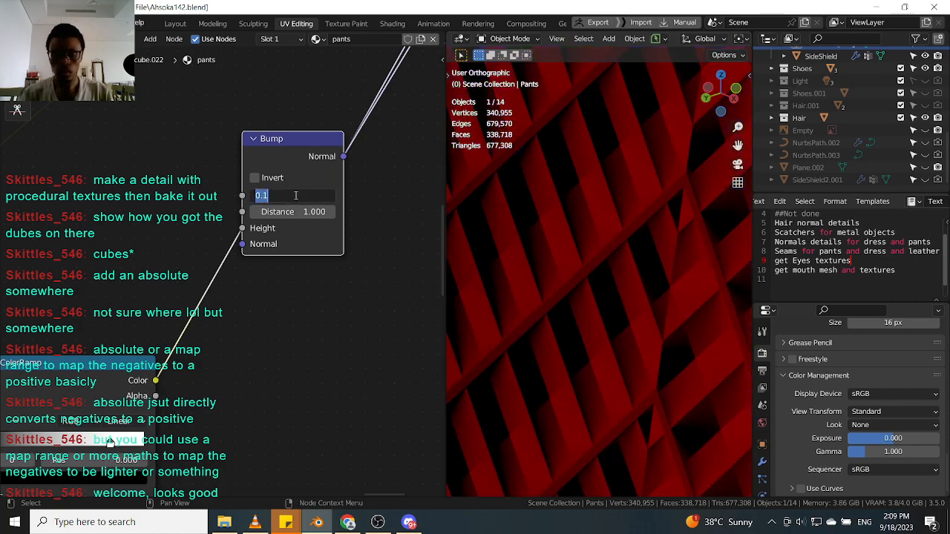
text(.3)
key(Return)
click(288, 211)
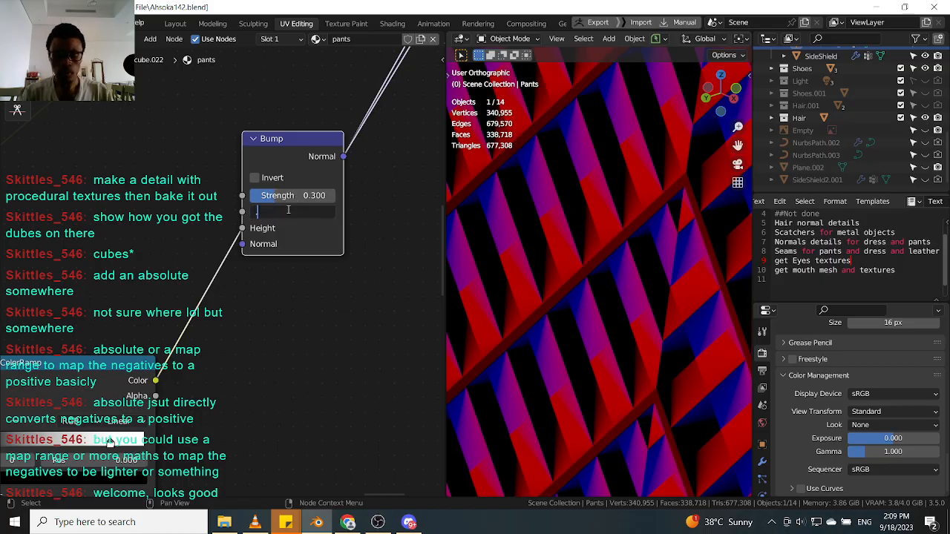
text(.001)
key(Return)
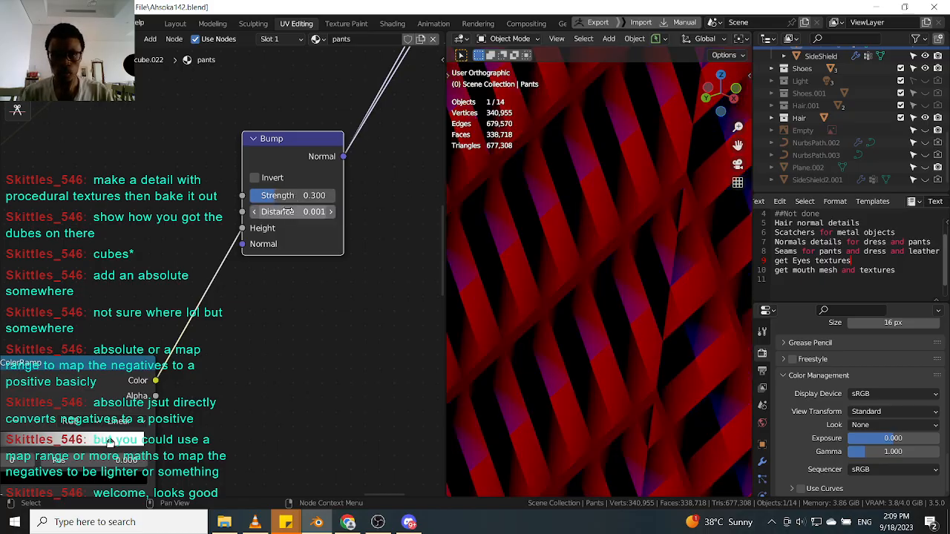
Preview the full Principled BSDF material on the pants again instead of the Bump output.
scroll(660, 268, down, 14)
middle_drag(666, 284, 643, 291)
scroll(290, 230, down, 11)
middle_drag(292, 229, 205, 454)
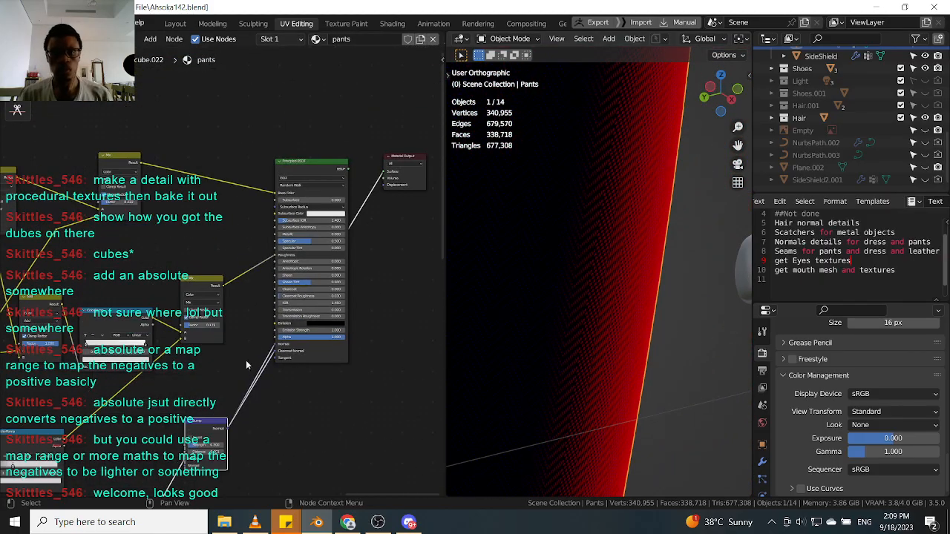
ctrl+shift+click(320, 166)
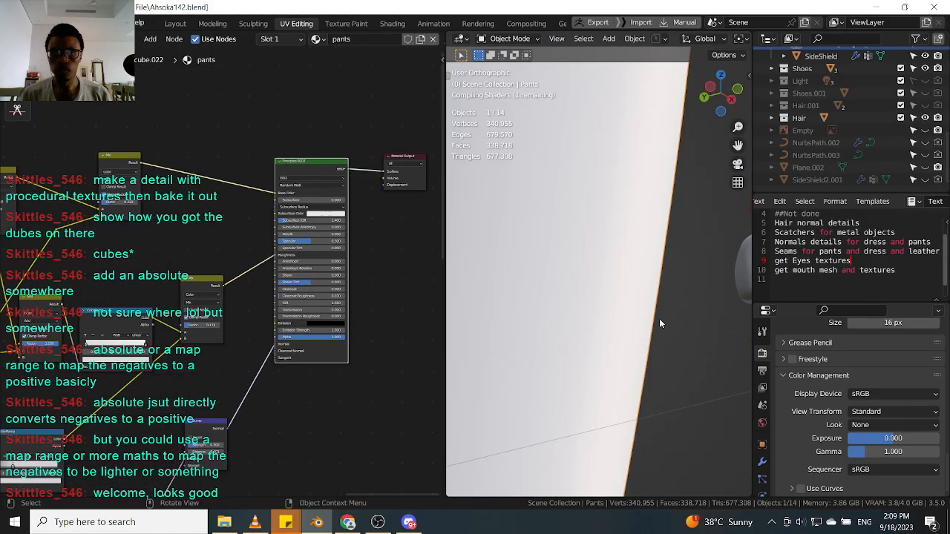
Zoom and orbit around the pants, including the camera view, to examine the bump detail.
scroll(646, 325, up, 6)
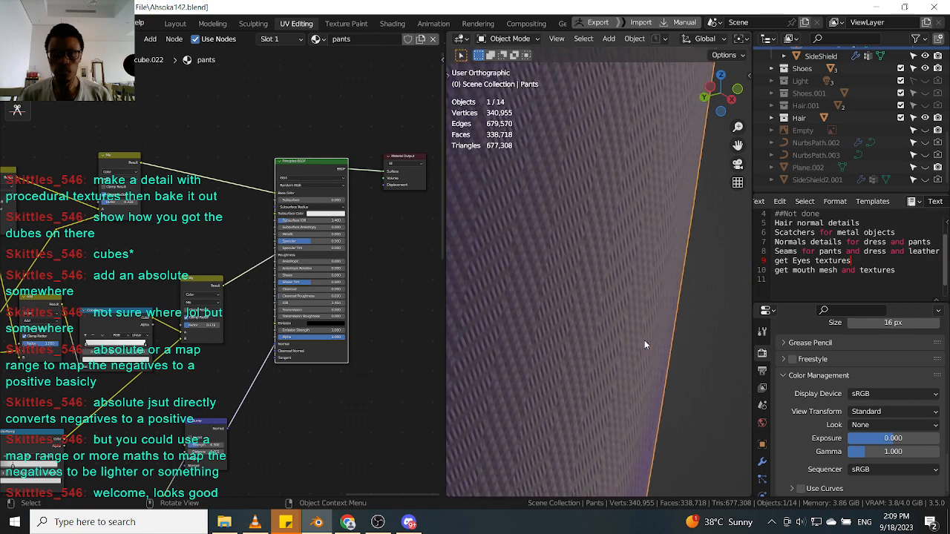
middle_drag(584, 369, 500, 398)
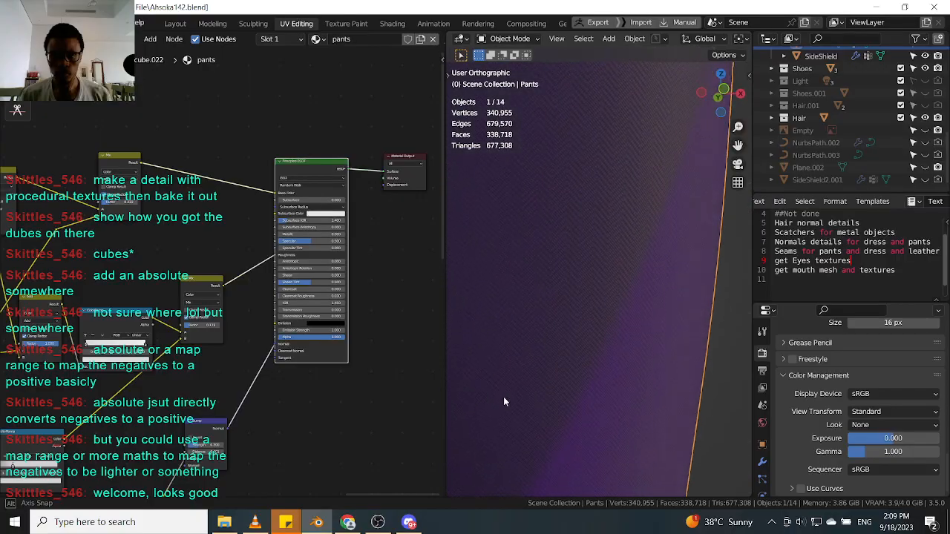
scroll(578, 387, down, 6)
scroll(570, 395, up, 8)
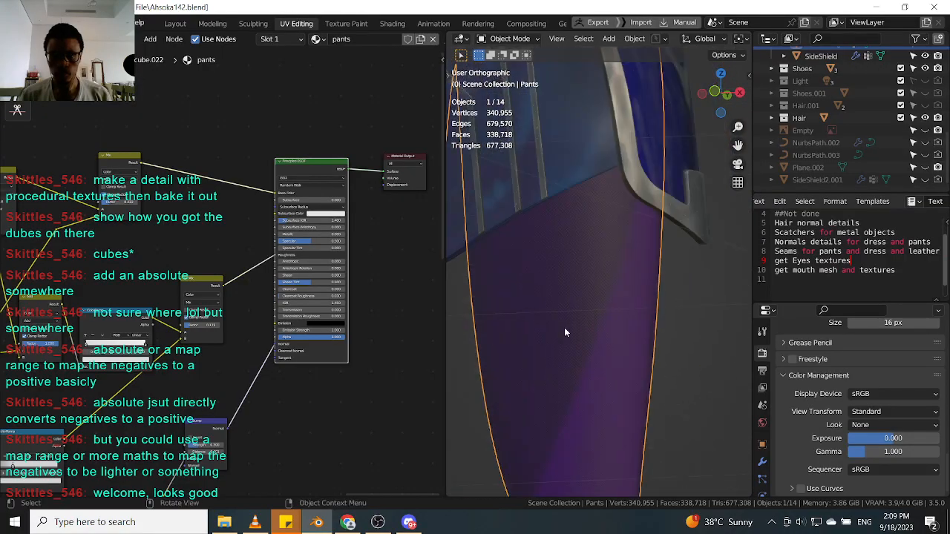
scroll(568, 342, down, 5)
middle_drag(578, 342, 658, 355)
scroll(607, 379, down, 2)
middle_drag(486, 383, 584, 360)
scroll(585, 360, down, 2)
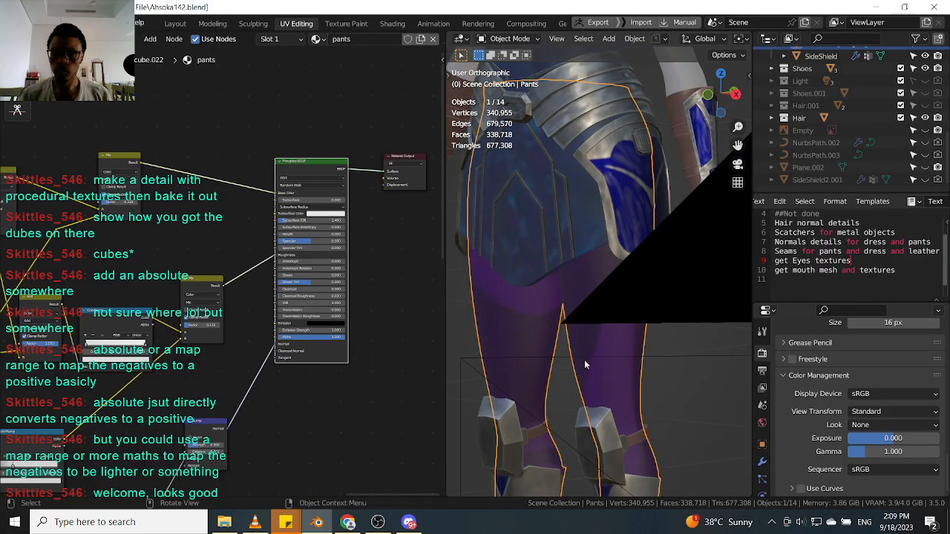
key(KP_0)
scroll(622, 294, up, 5)
scroll(609, 298, up, 2)
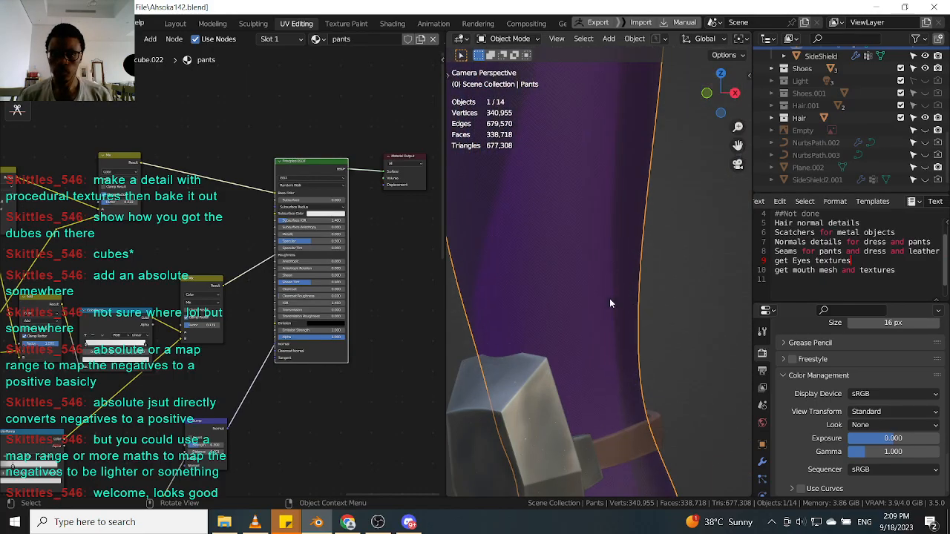
scroll(609, 299, down, 6)
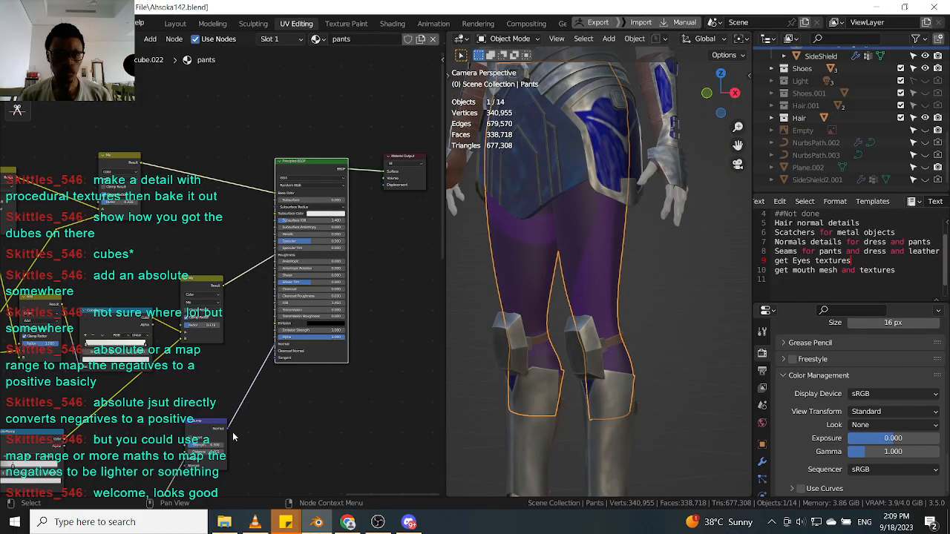
scroll(232, 432, up, 5)
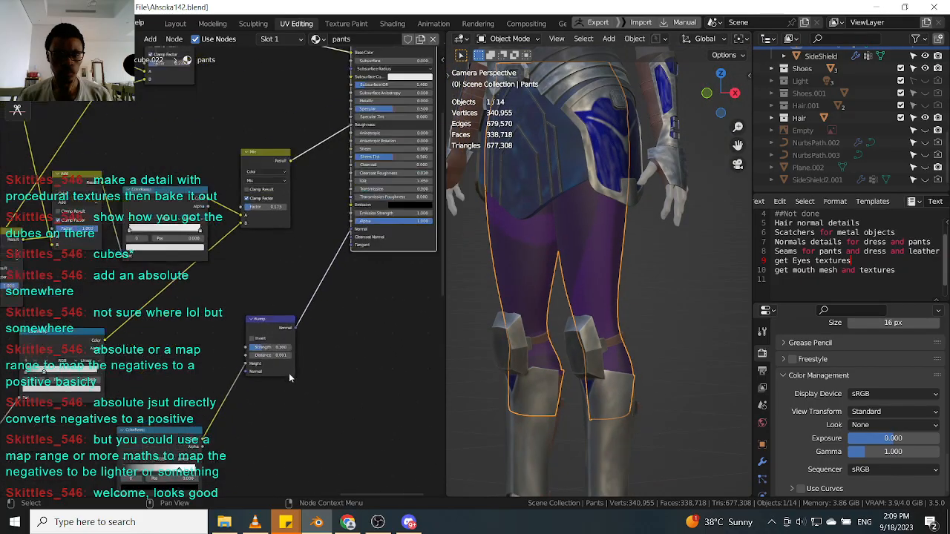
Set the Bump node's Distance to 0.01.
click(275, 347)
text(0.01)
key(Return)
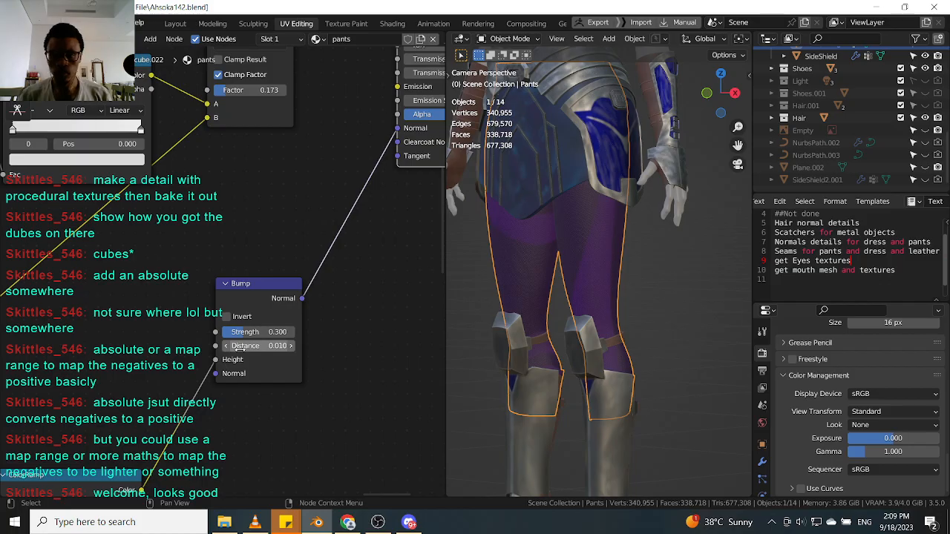
Zoom in and out on the pants from the camera view to inspect the finer bump pattern.
scroll(586, 246, up, 5)
scroll(587, 243, up, 2)
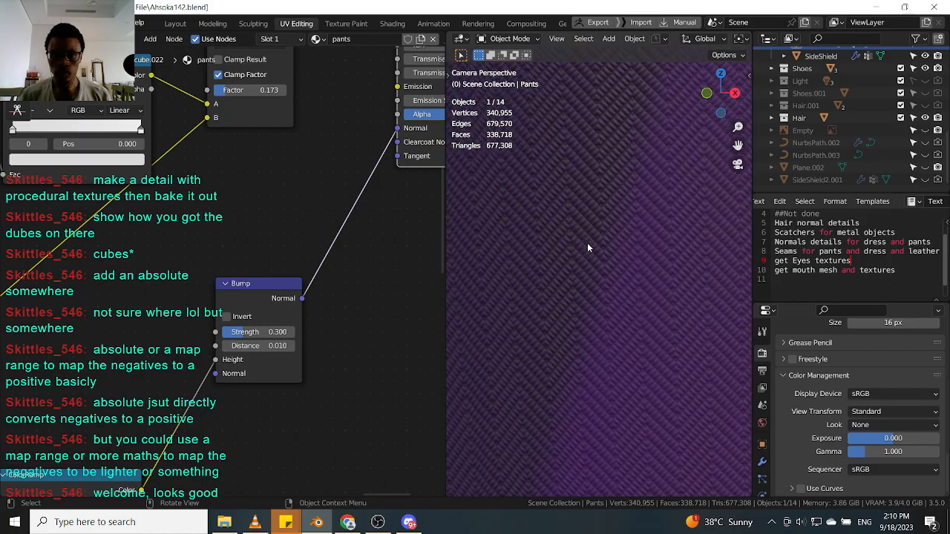
scroll(595, 248, down, 3)
scroll(595, 251, up, 3)
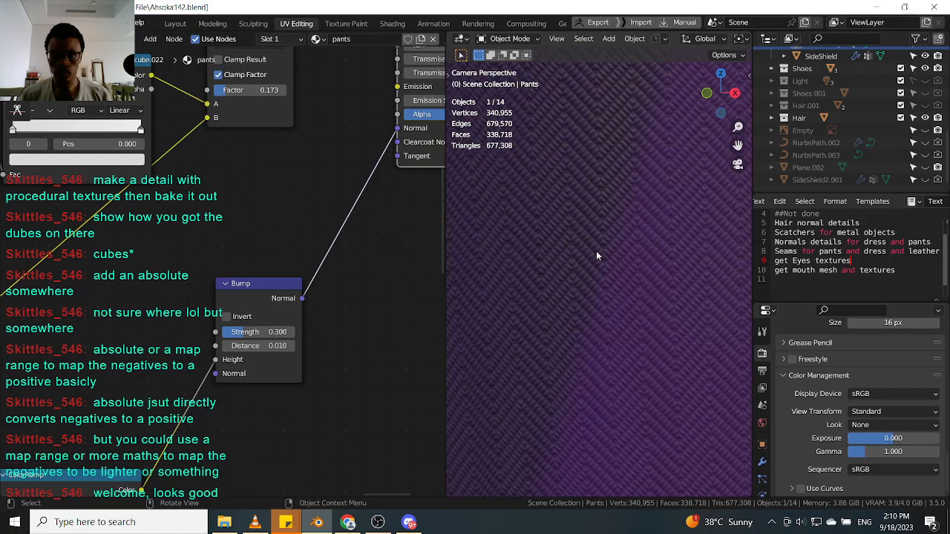
scroll(600, 250, down, 6)
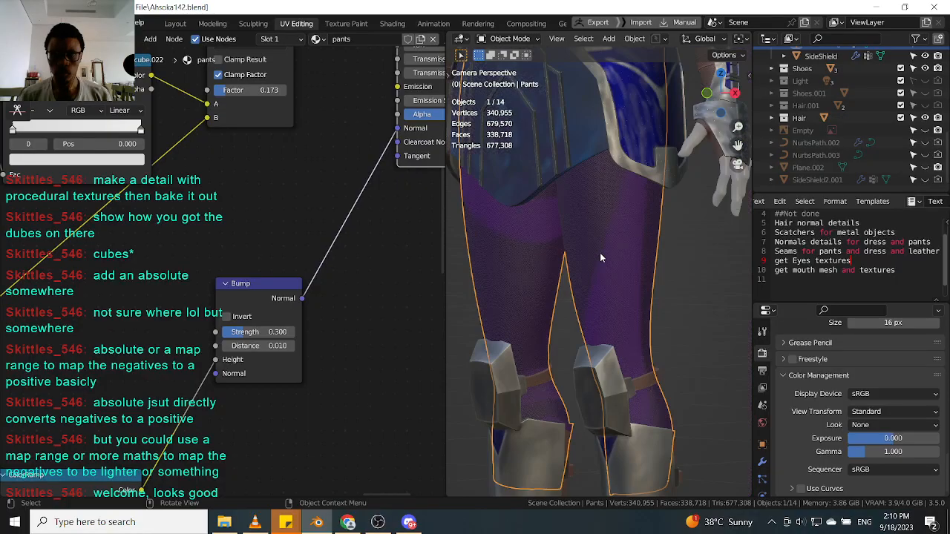
scroll(582, 308, up, 2)
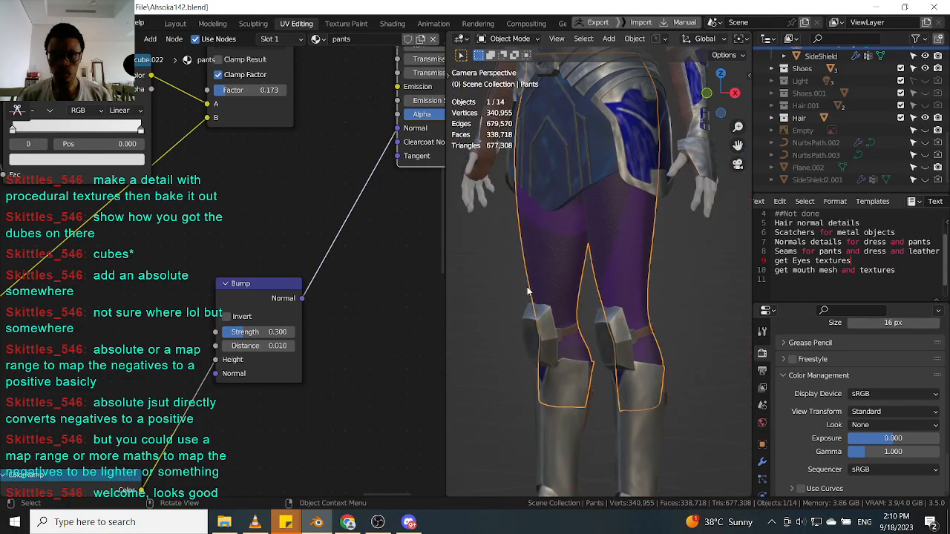
click(504, 278)
scroll(539, 246, up, 2)
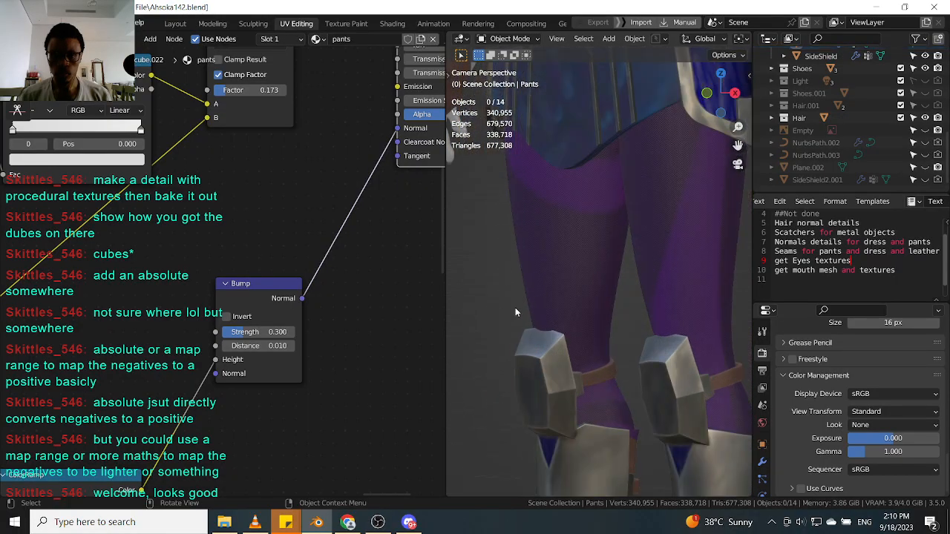
click(552, 293)
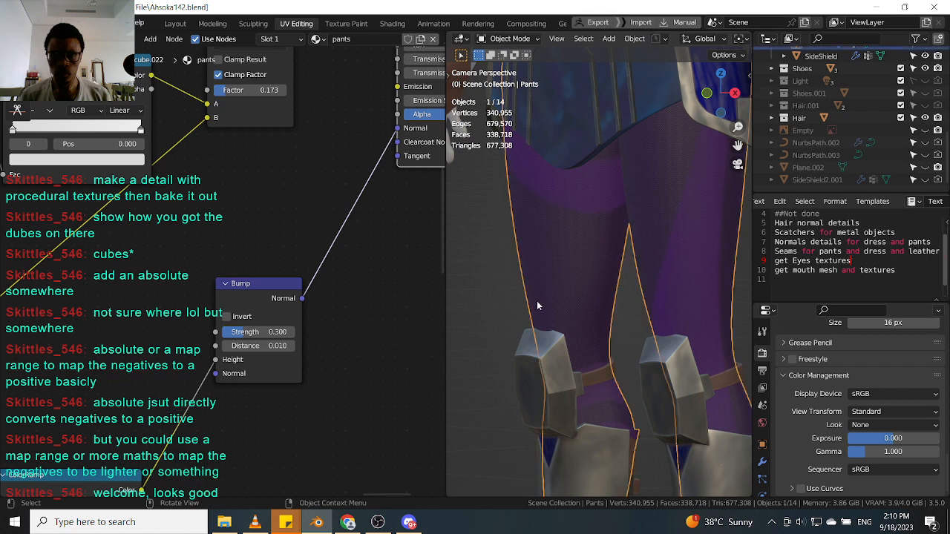
scroll(533, 302, down, 3)
middle_drag(529, 306, 582, 302)
scroll(603, 283, up, 7)
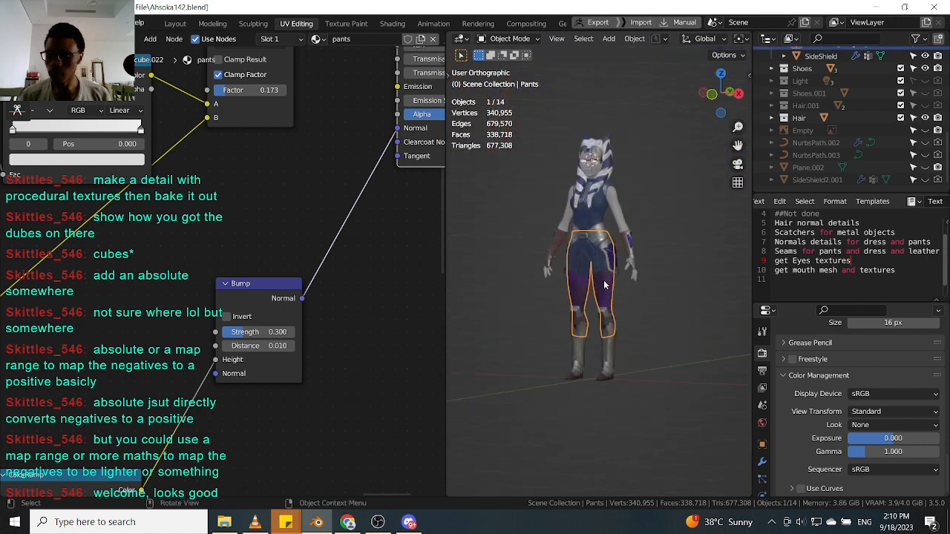
key(KP_0)
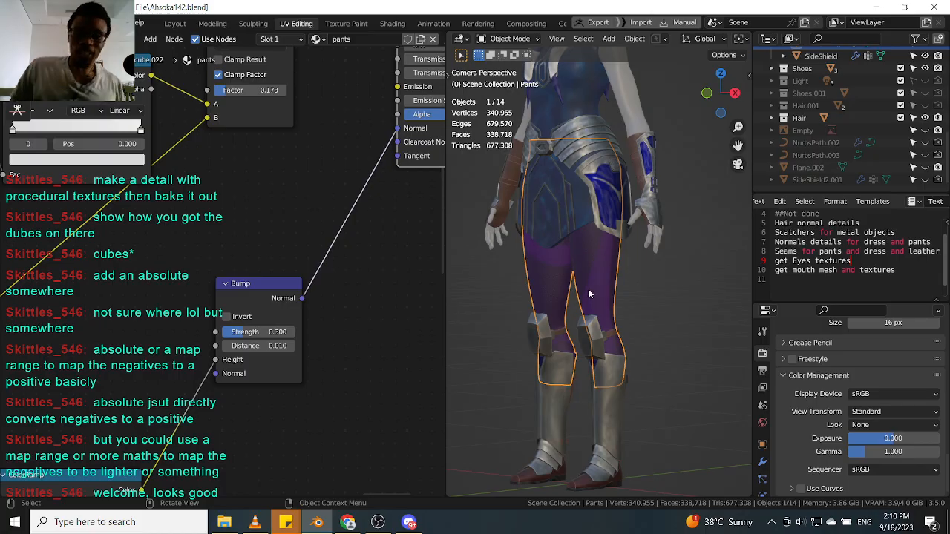
scroll(594, 282, up, 8)
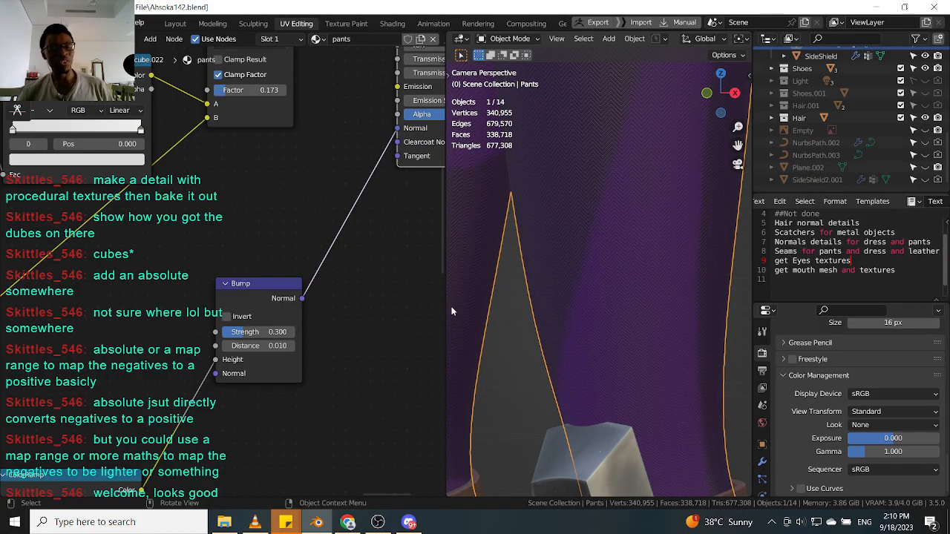
scroll(245, 218, down, 7)
scroll(257, 242, up, 5)
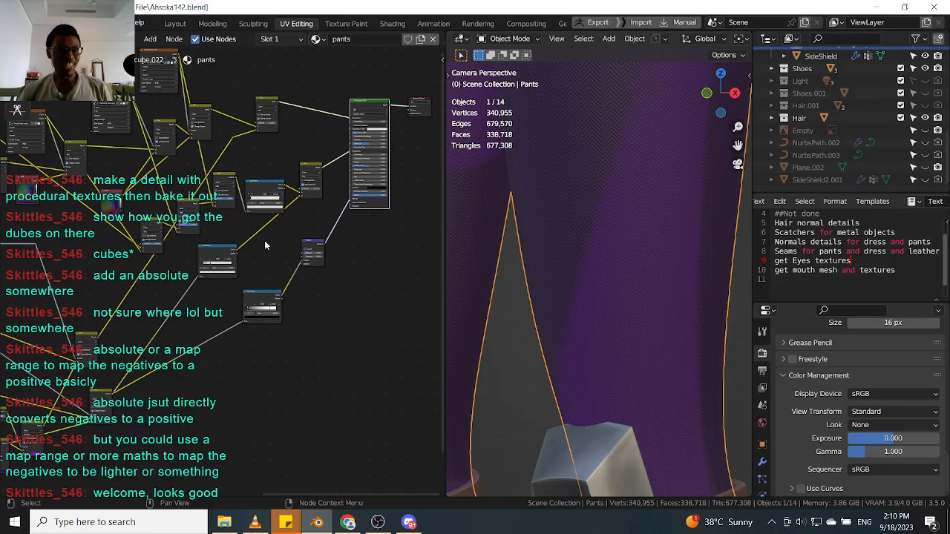
drag(221, 175, 178, 179)
scroll(177, 179, up, 1)
scroll(179, 173, down, 4)
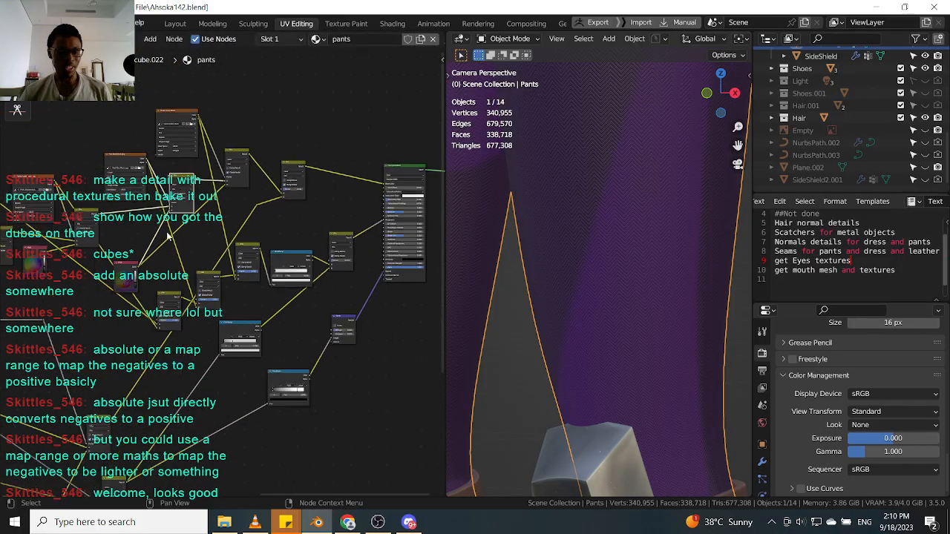
scroll(148, 252, up, 3)
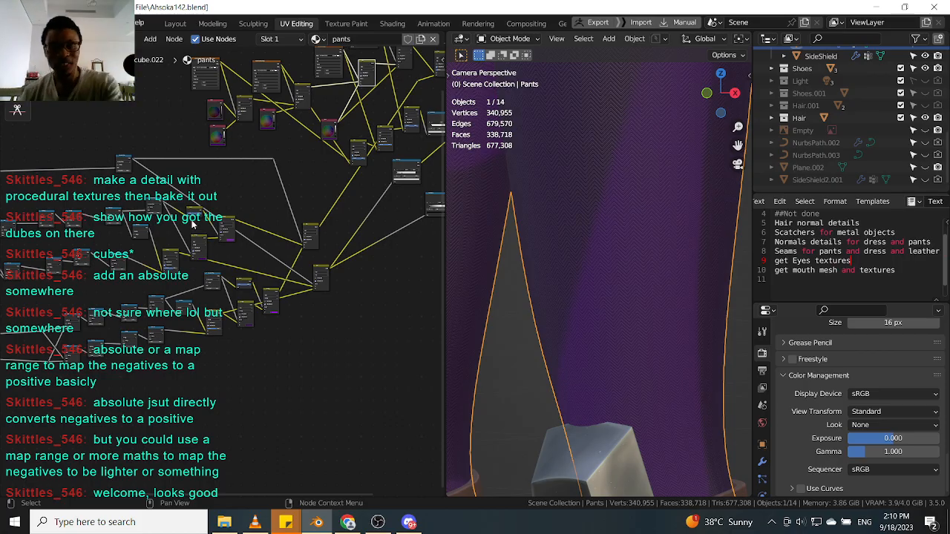
scroll(613, 175, down, 5)
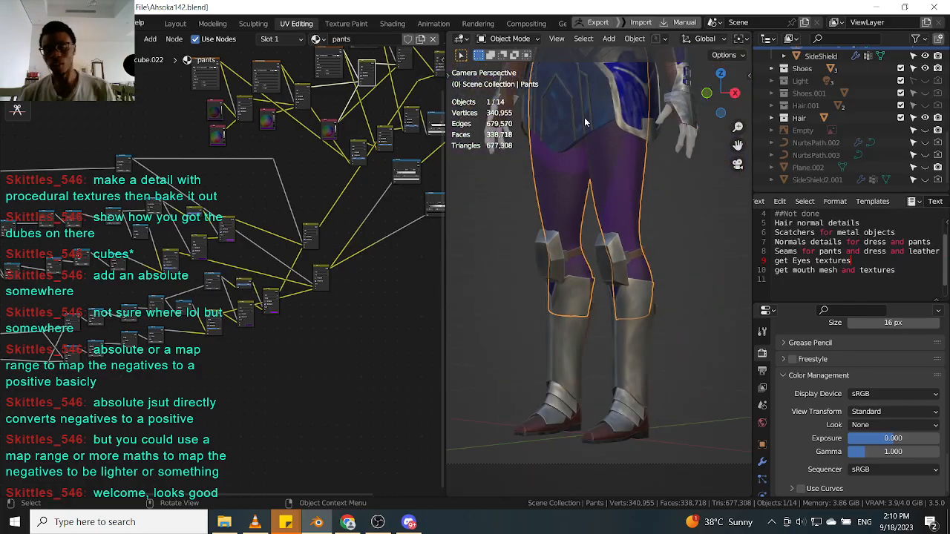
Select the dress and inspect its material and shading around the torso.
click(599, 107)
scroll(580, 185, up, 4)
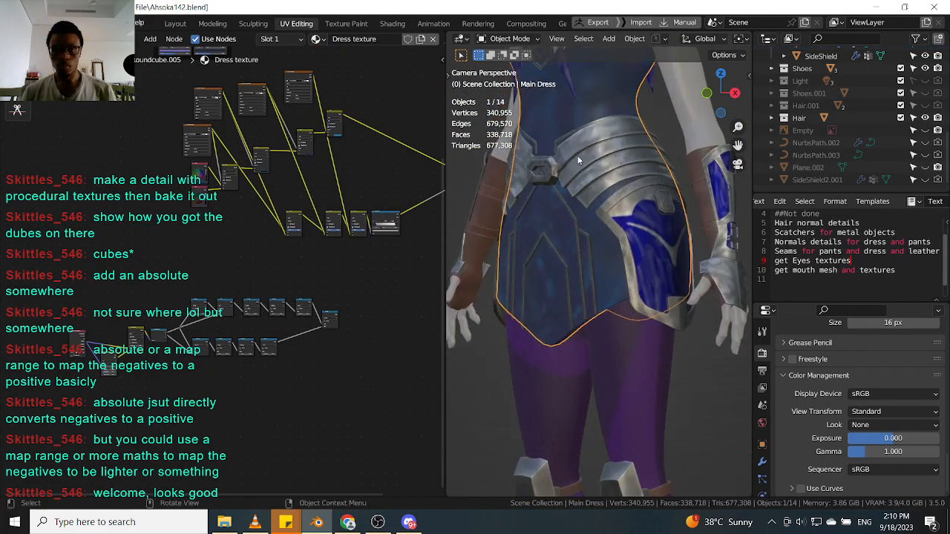
scroll(582, 176, down, 5)
middle_drag(582, 176, 599, 194)
scroll(601, 271, up, 8)
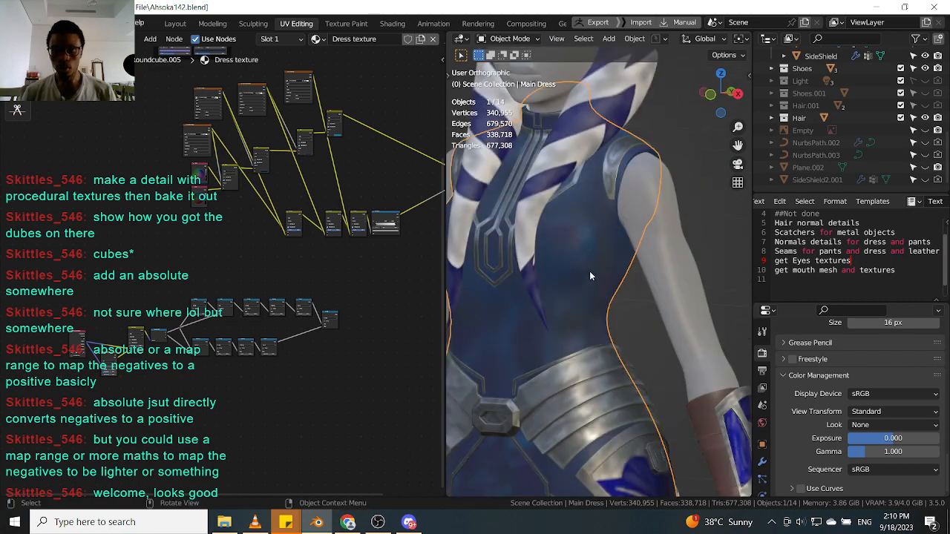
scroll(592, 260, down, 2)
scroll(577, 271, up, 3)
middle_drag(603, 254, 609, 177)
scroll(612, 293, down, 5)
scroll(613, 296, down, 2)
scroll(587, 197, down, 2)
scroll(588, 194, up, 3)
scroll(609, 176, down, 1)
scroll(609, 177, up, 5)
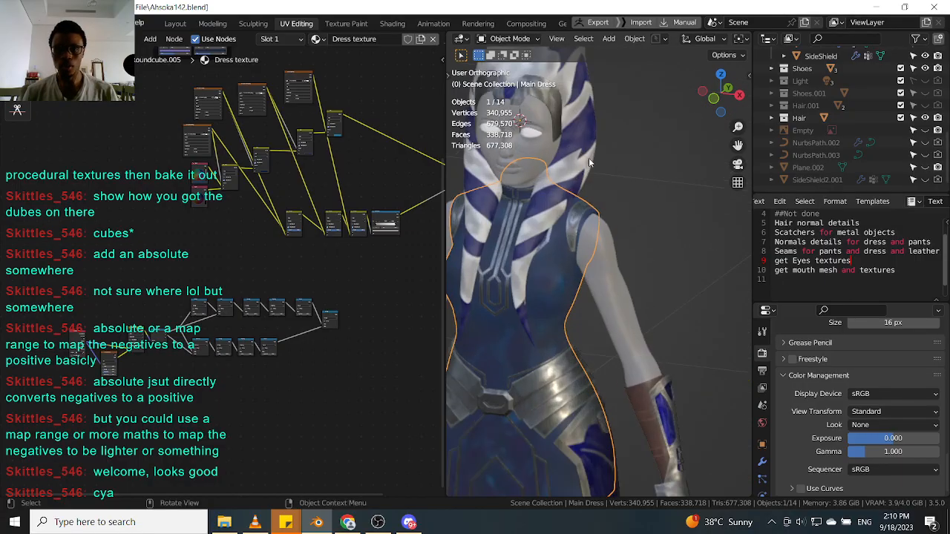
Switch the selection between the hair and the dress, ending with the hair selected, and view the upper body.
click(582, 175)
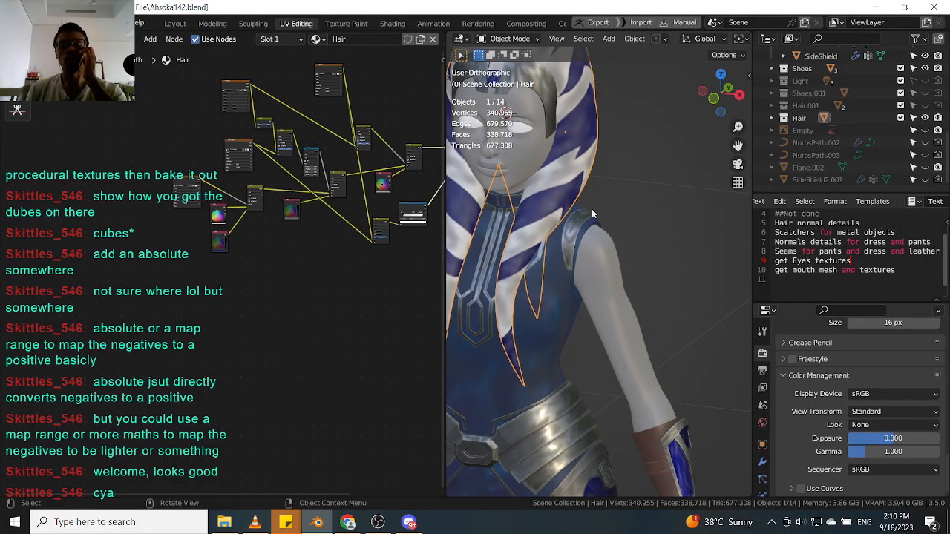
click(566, 323)
scroll(555, 315, down, 5)
scroll(568, 170, up, 5)
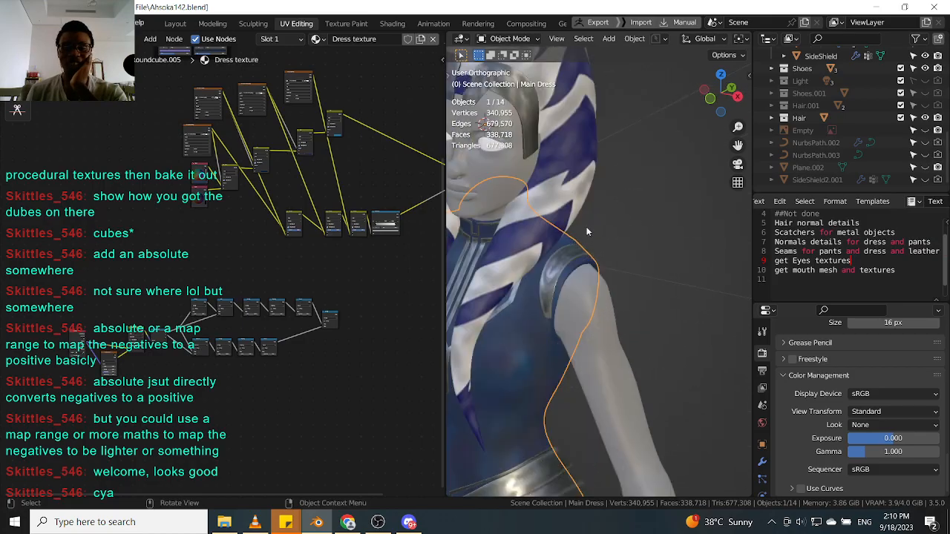
click(568, 166)
scroll(568, 166, down, 5)
middle_drag(571, 291, 602, 373)
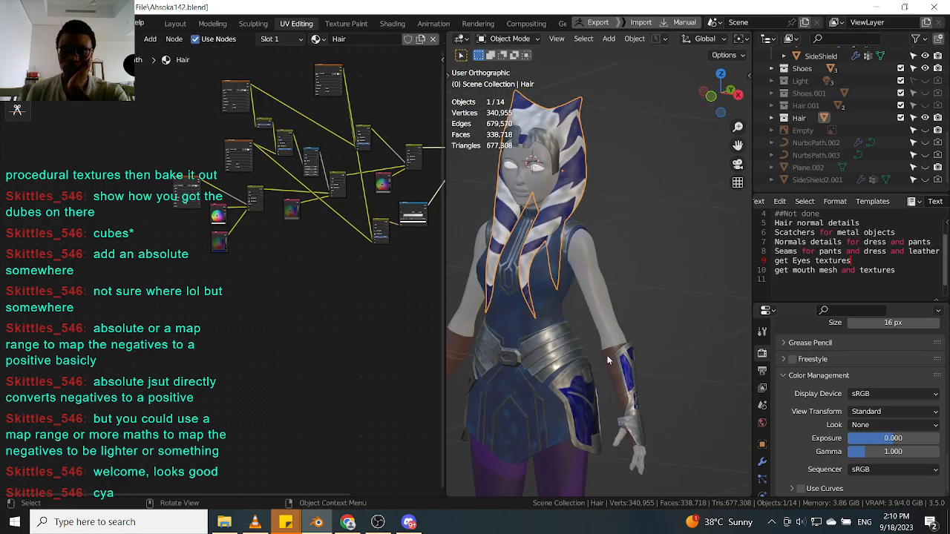
Select the back pad, widen the notes editor, and delete 'and pants' from the normals details line in the to-do notes.
click(607, 357)
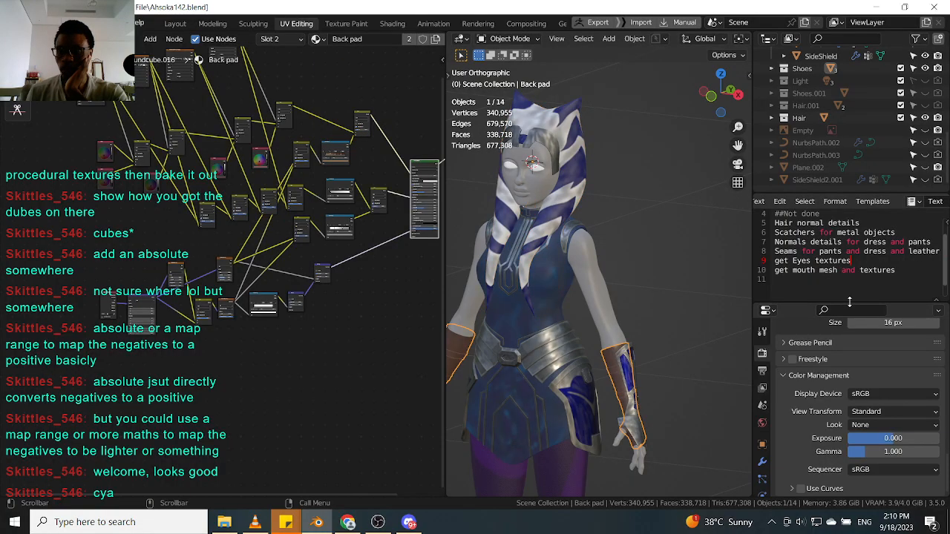
drag(849, 301, 849, 324)
drag(751, 295, 693, 301)
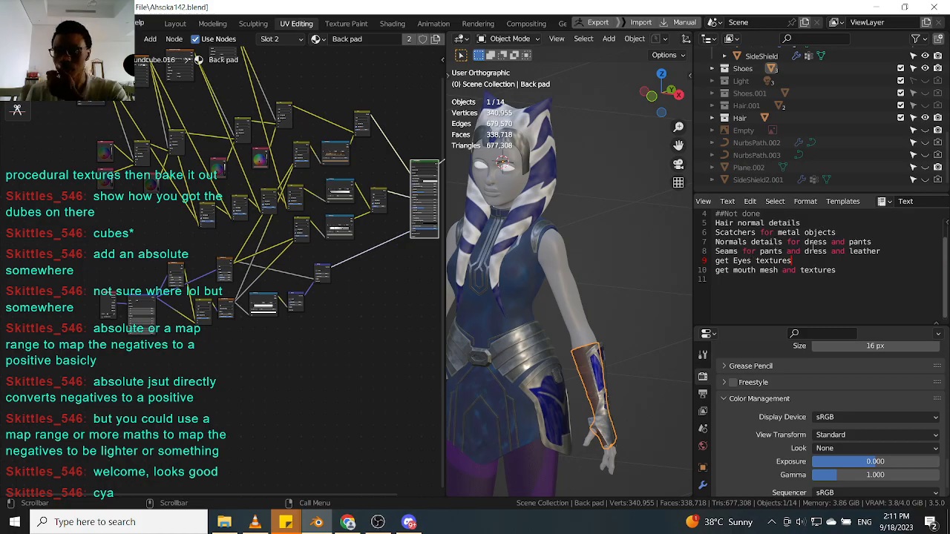
drag(873, 242, 832, 242)
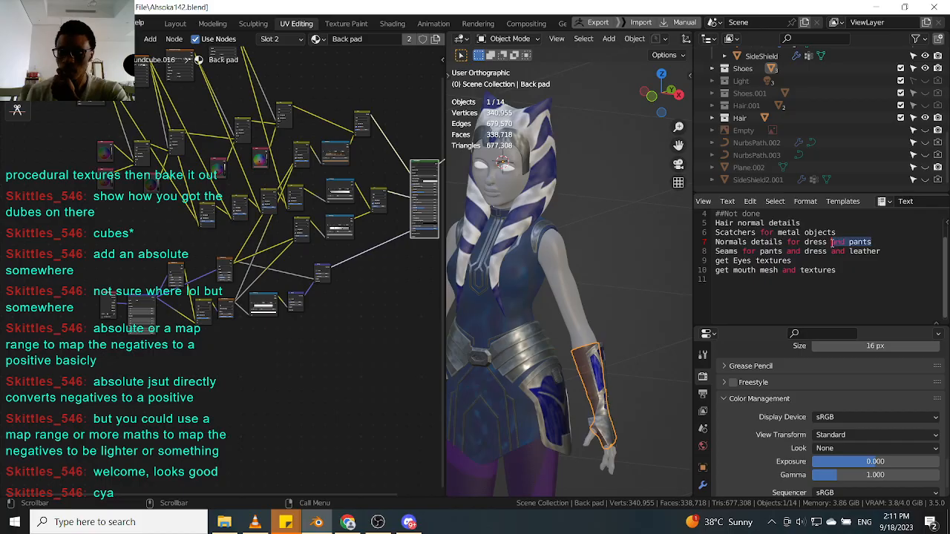
key(BackSpace)
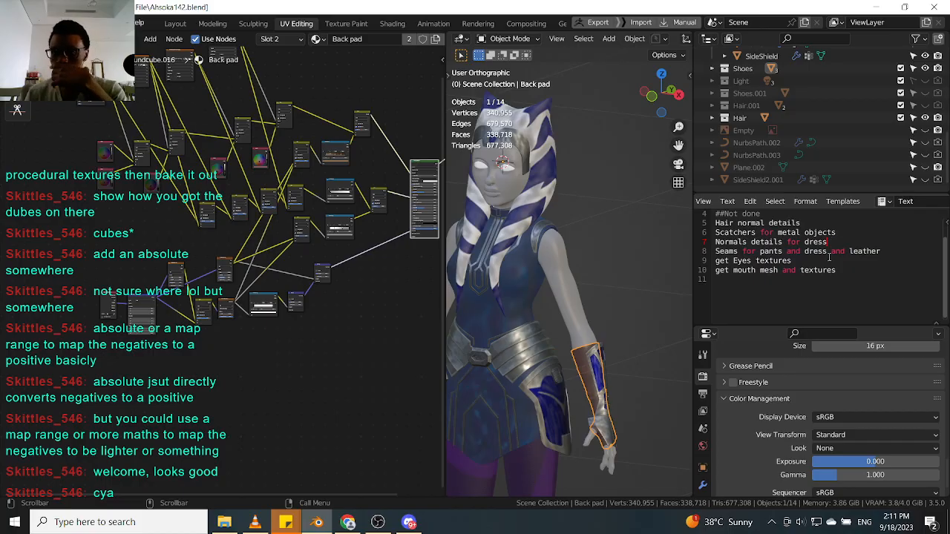
Delete the 'Scatchers for metal objects' line from the to-do notes.
click(793, 251)
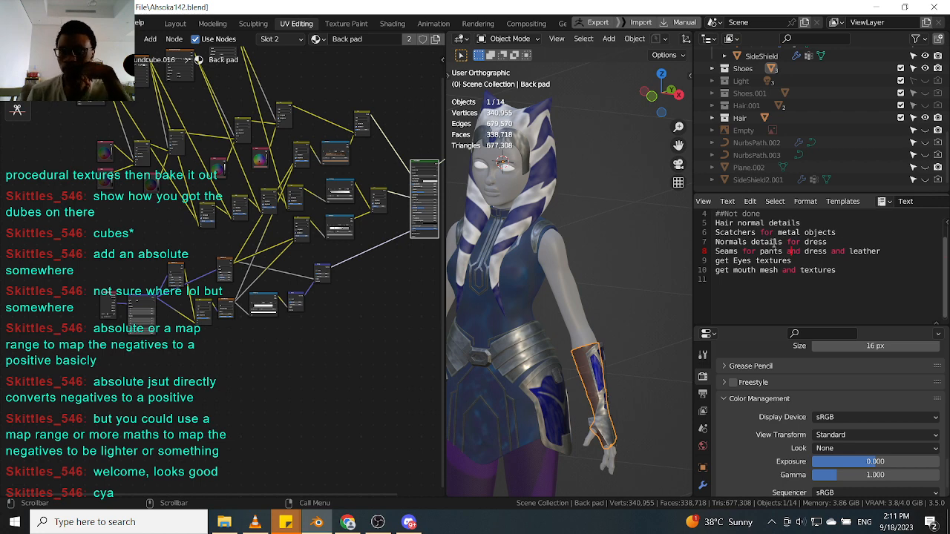
click(752, 235)
drag(839, 234, 714, 235)
key(BackSpace)
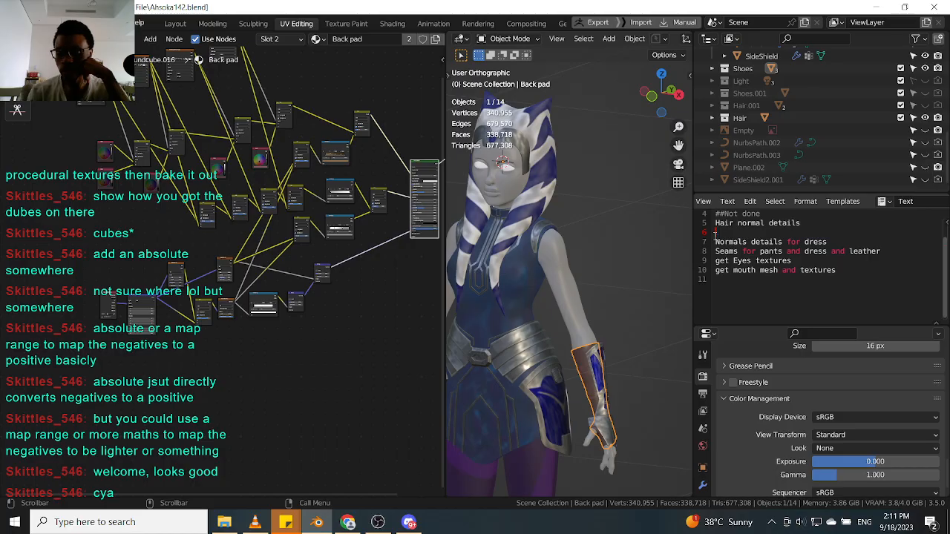
key(BackSpace)
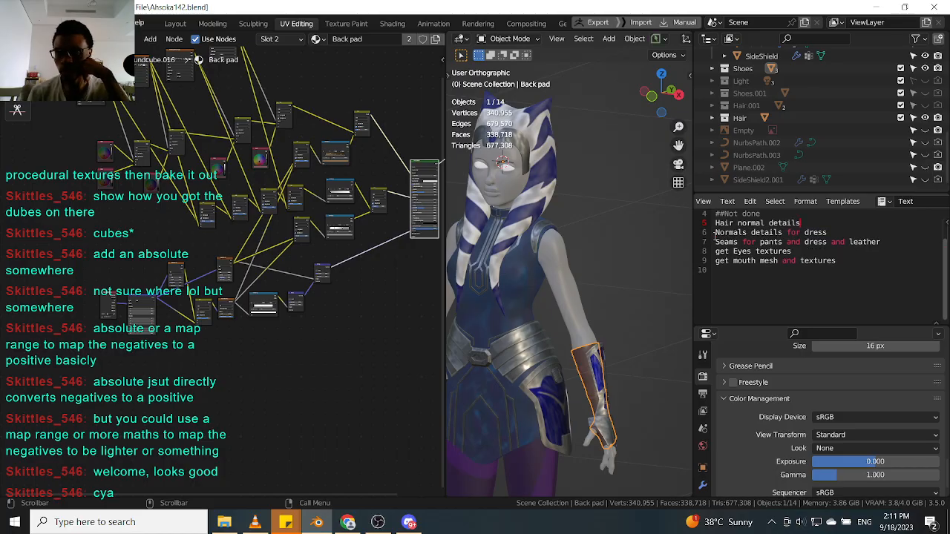
click(791, 269)
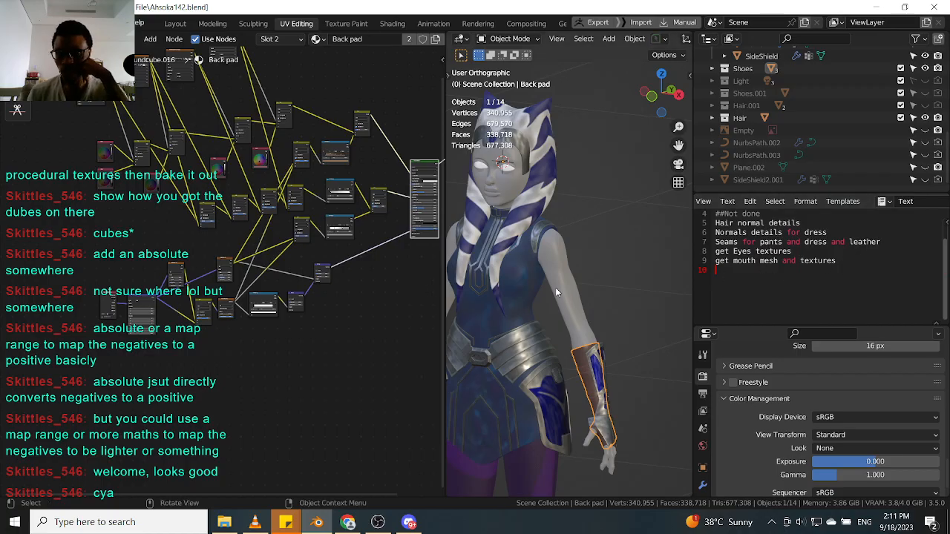
Orbit around the character, selecting the dress steel and the front pad to inspect their materials.
scroll(555, 297, down, 2)
middle_drag(563, 323, 579, 305)
click(580, 306)
scroll(525, 372, up, 1)
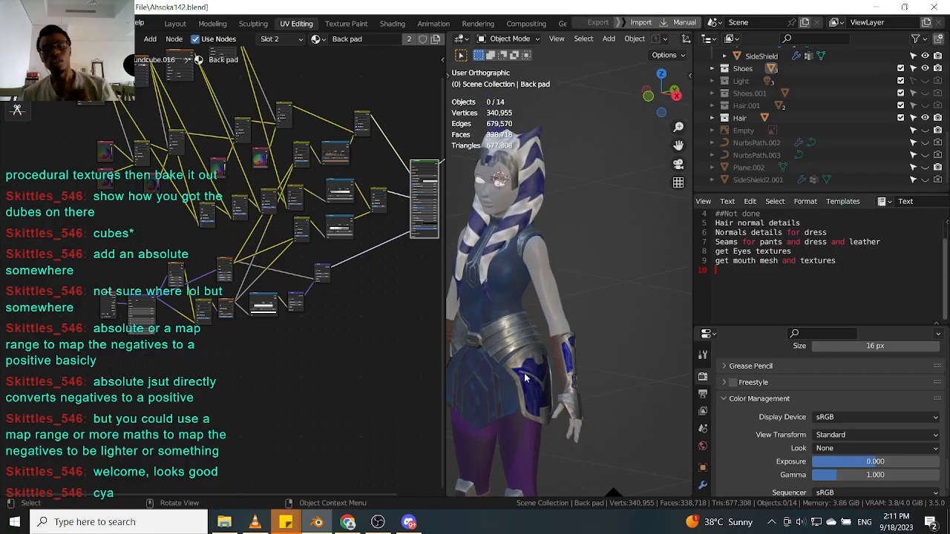
scroll(524, 377, up, 3)
click(508, 333)
scroll(507, 333, down, 4)
middle_drag(520, 331, 598, 330)
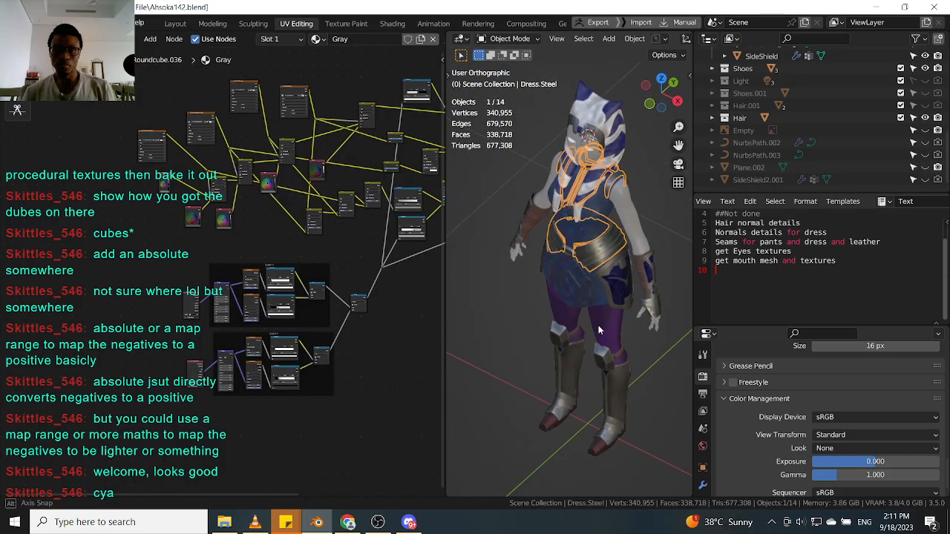
scroll(629, 394, up, 3)
click(628, 395)
scroll(627, 395, down, 3)
middle_drag(634, 359, 499, 340)
scroll(499, 343, up, 3)
Save the project as a new incremented version, Ahsoka143.blend.
key(ctrl+shift+s)
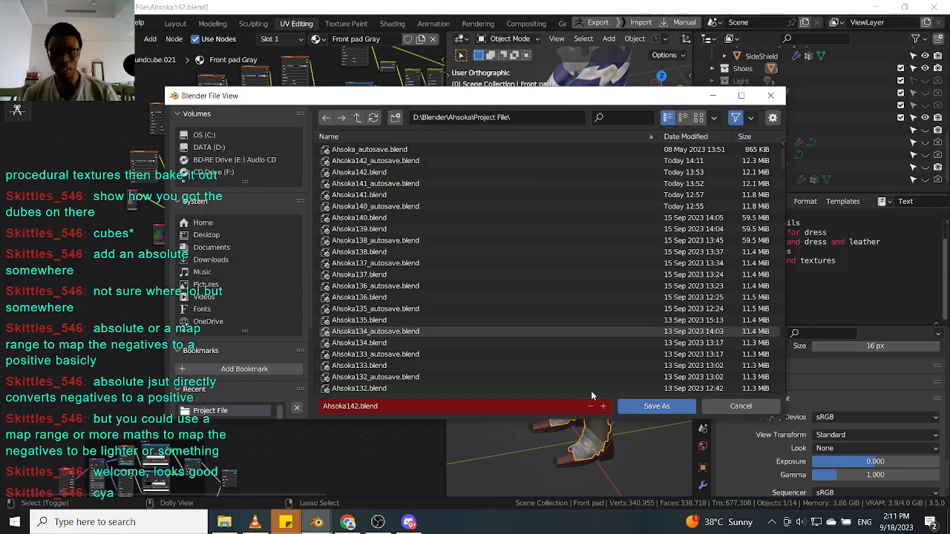
click(602, 406)
click(621, 407)
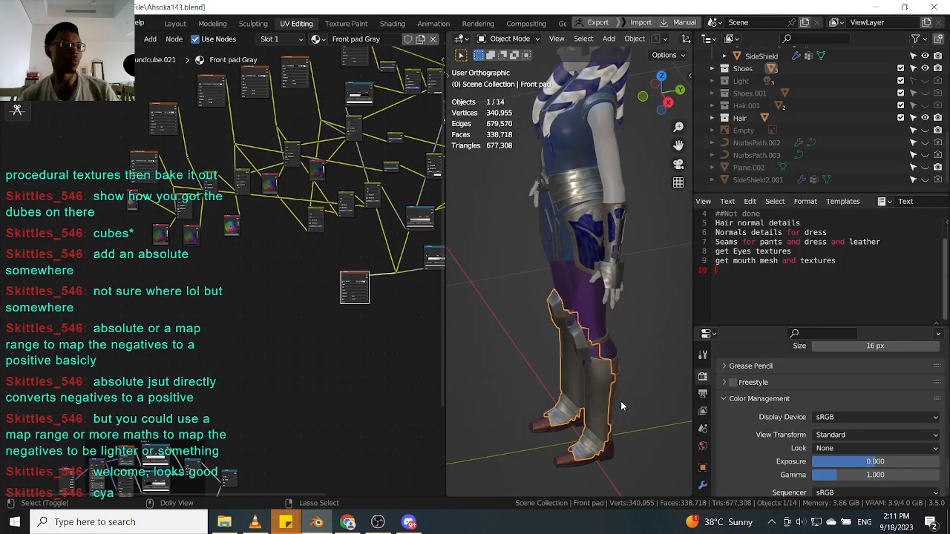
key(ctrl+s)
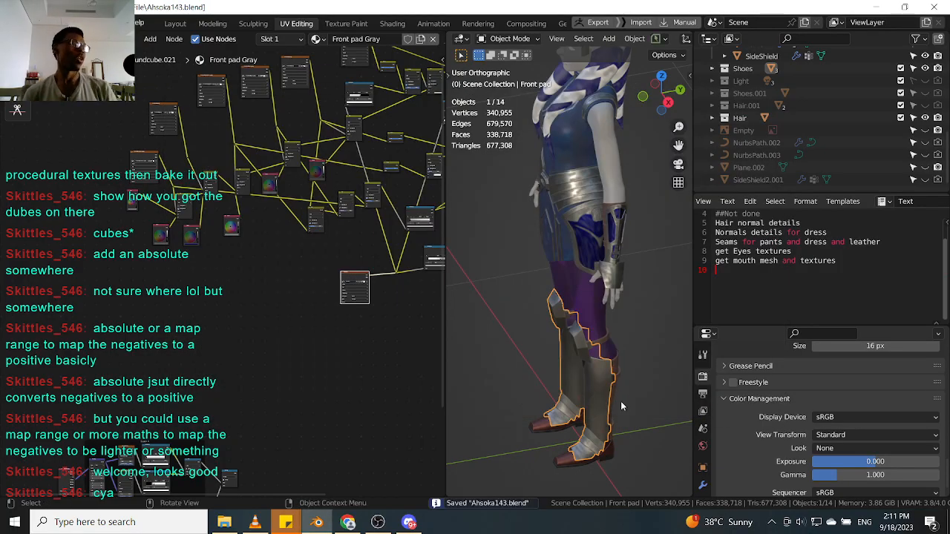